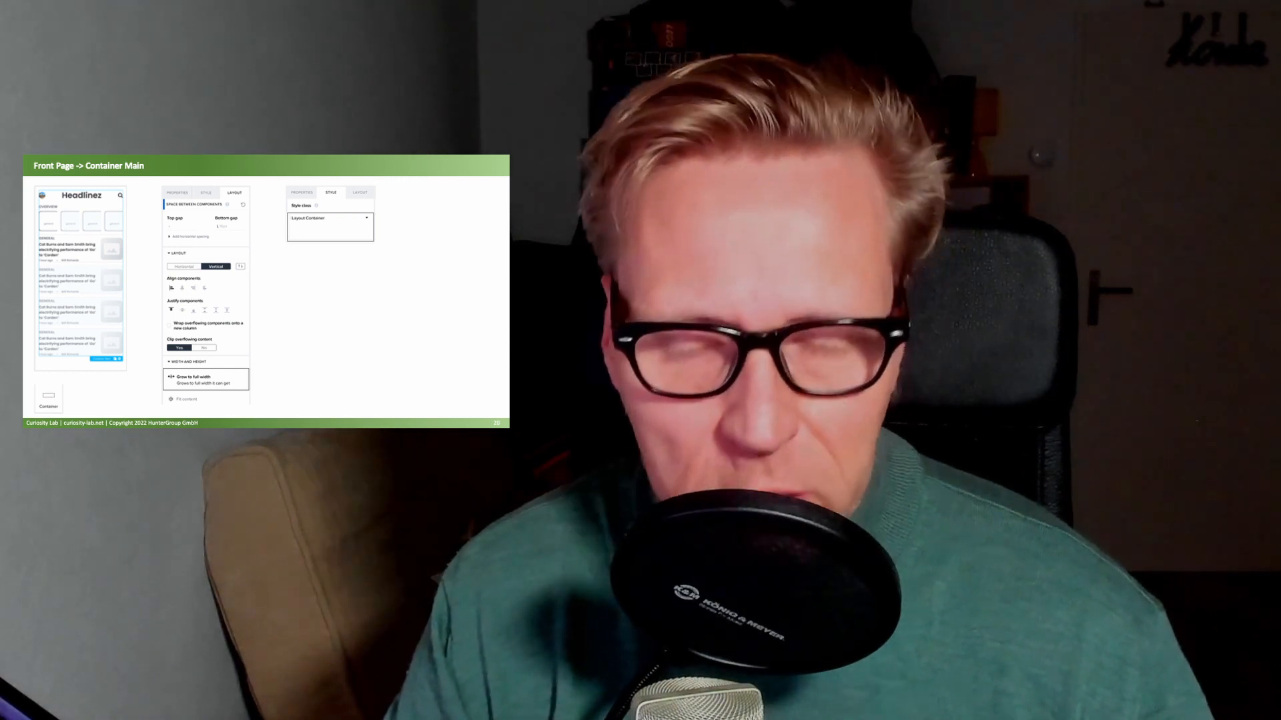
key(Right)
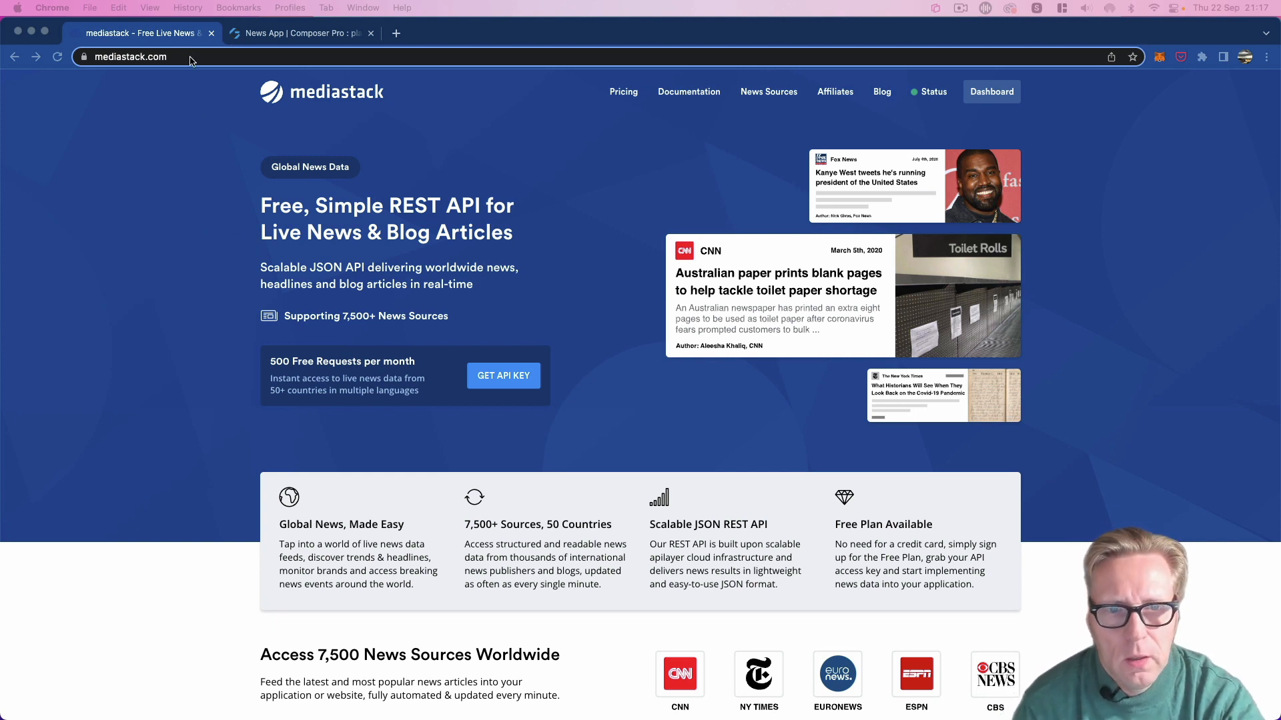
Step: Open the mediastack API documentation and skim its authentication, HTTPS encryption, API errors and Live News sections
click(298, 206)
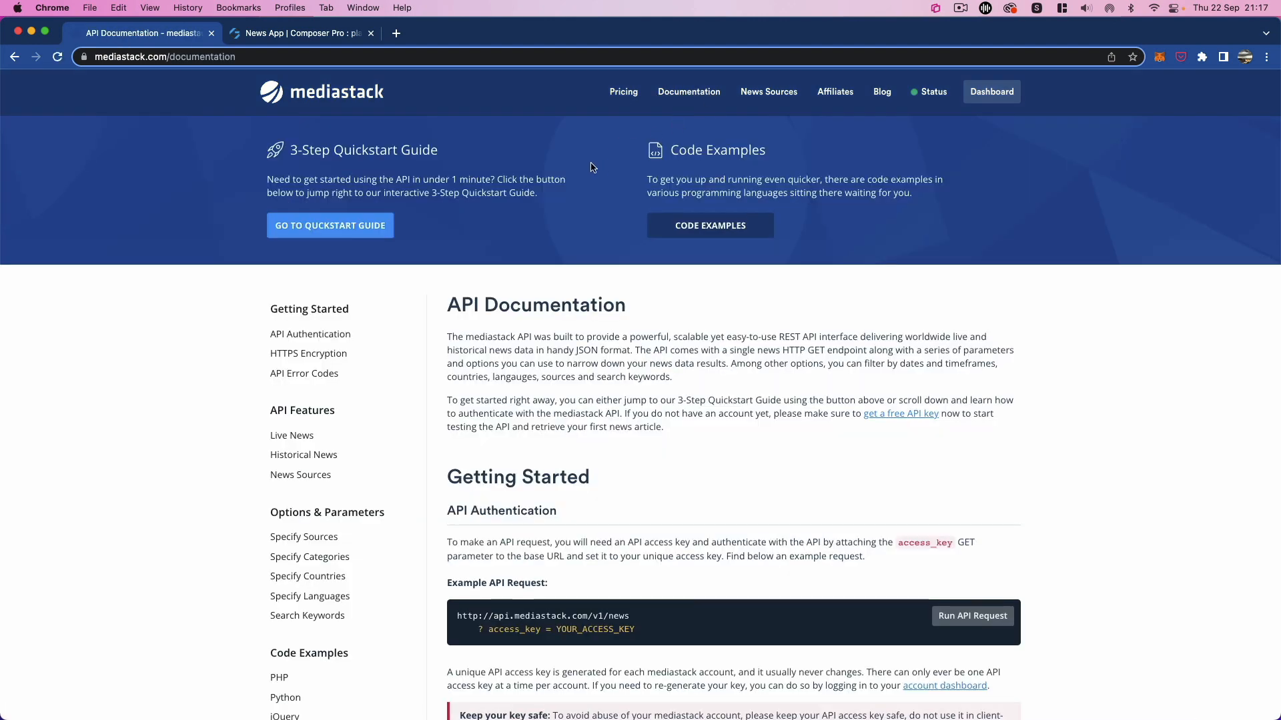
scroll(590, 167, down, 5)
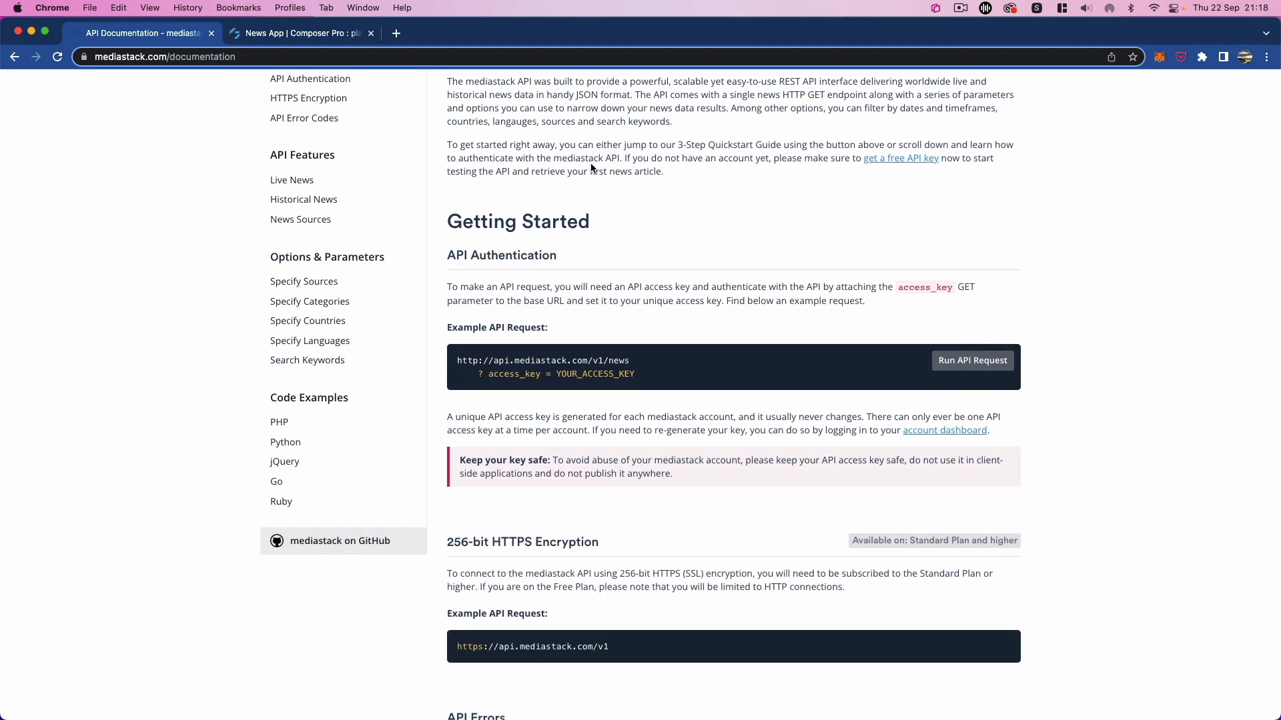
scroll(591, 167, down, 9)
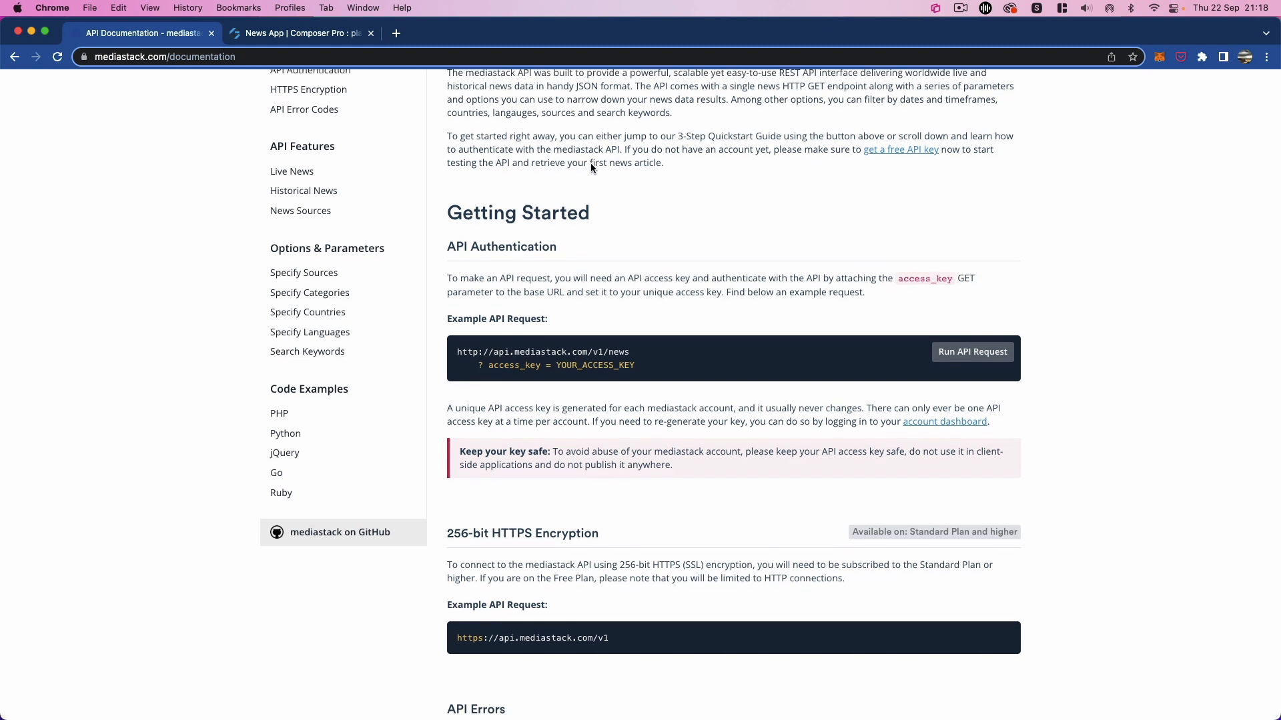
scroll(590, 166, up, 5)
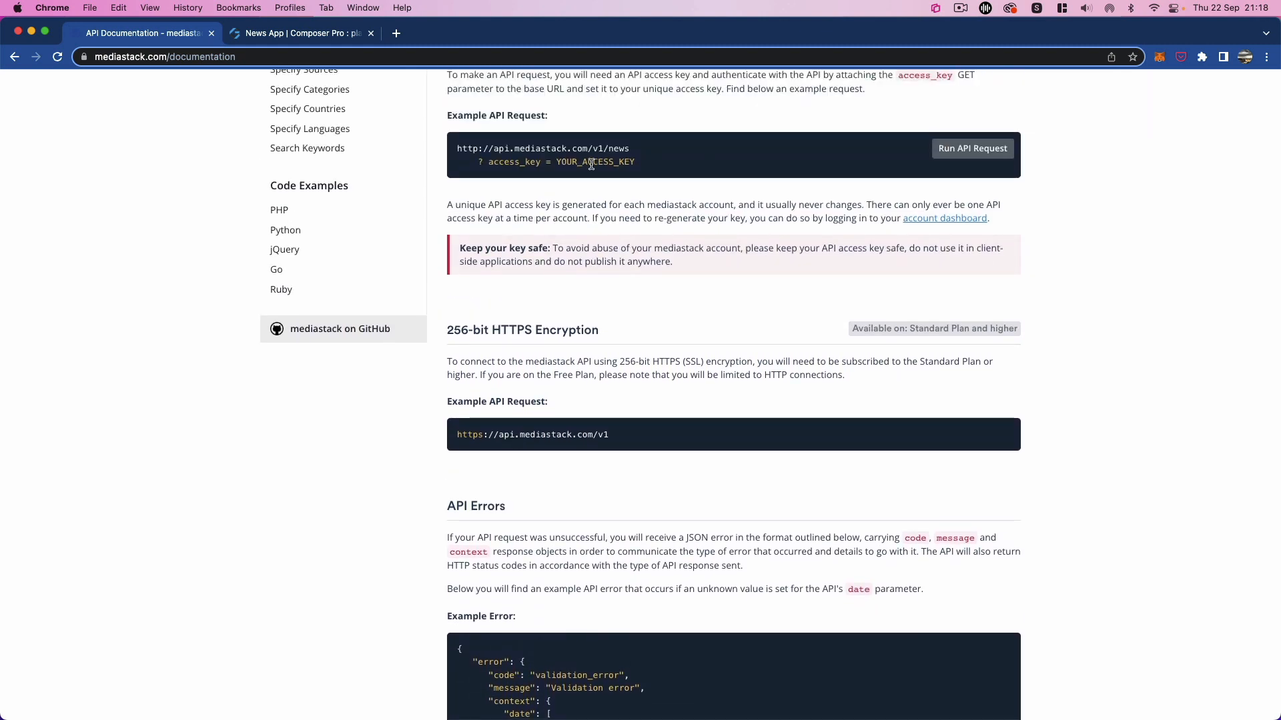
scroll(591, 164, down, 5)
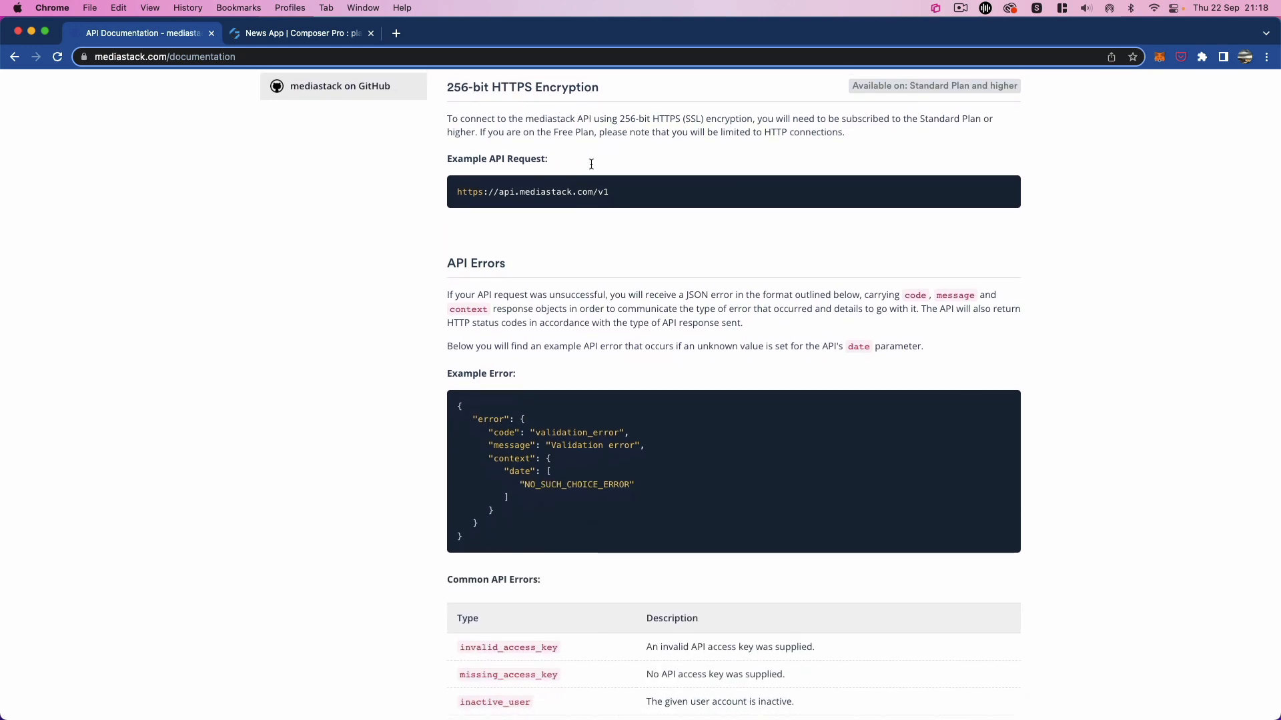
scroll(592, 169, down, 15)
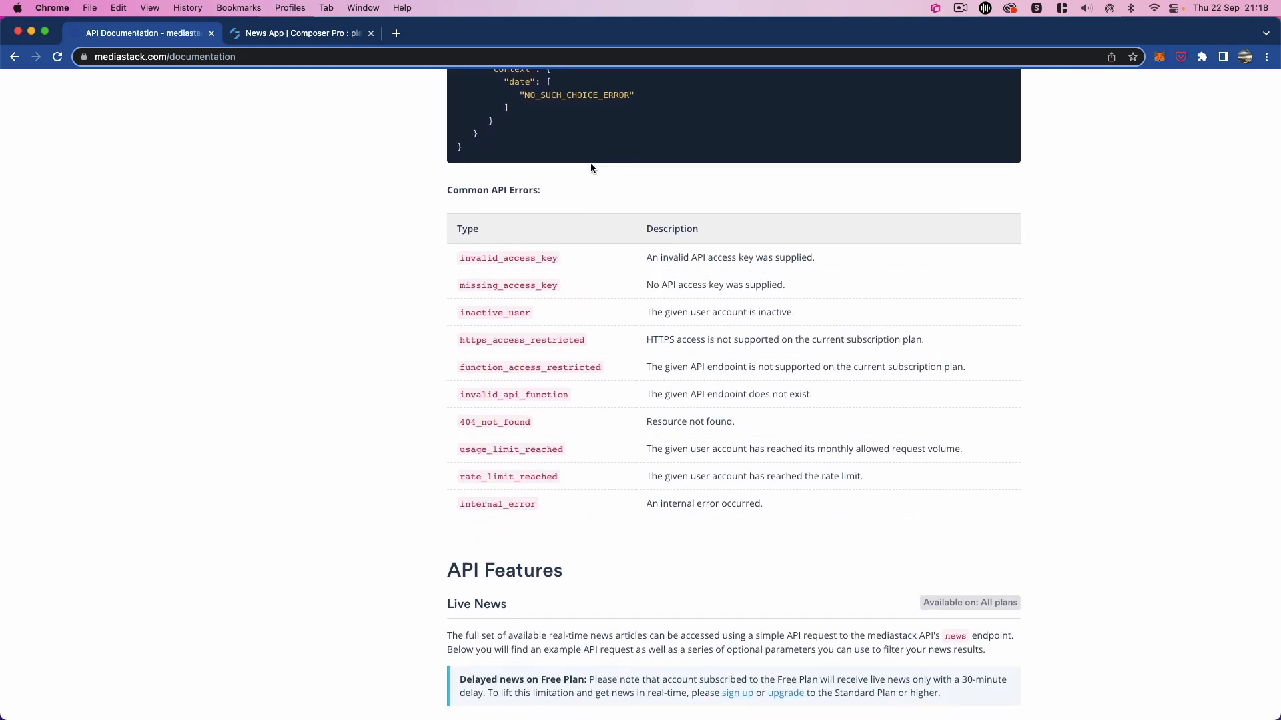
scroll(591, 168, down, 2)
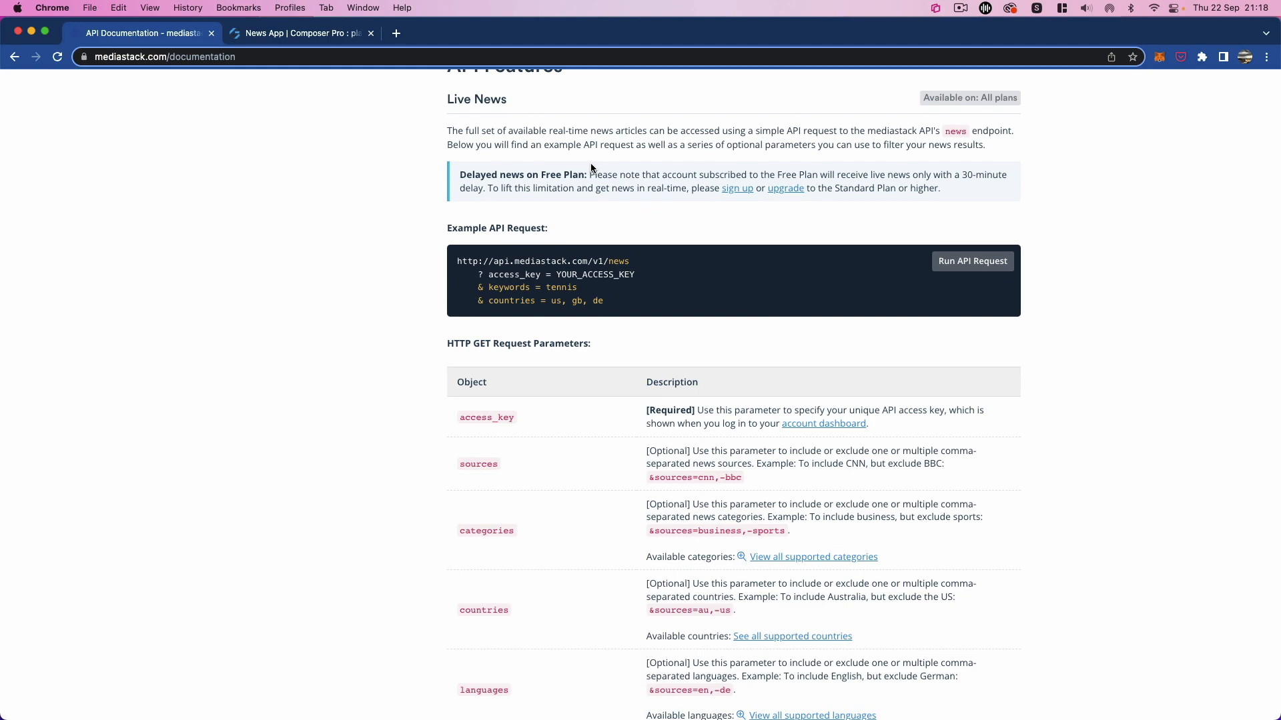
scroll(591, 168, up, 20)
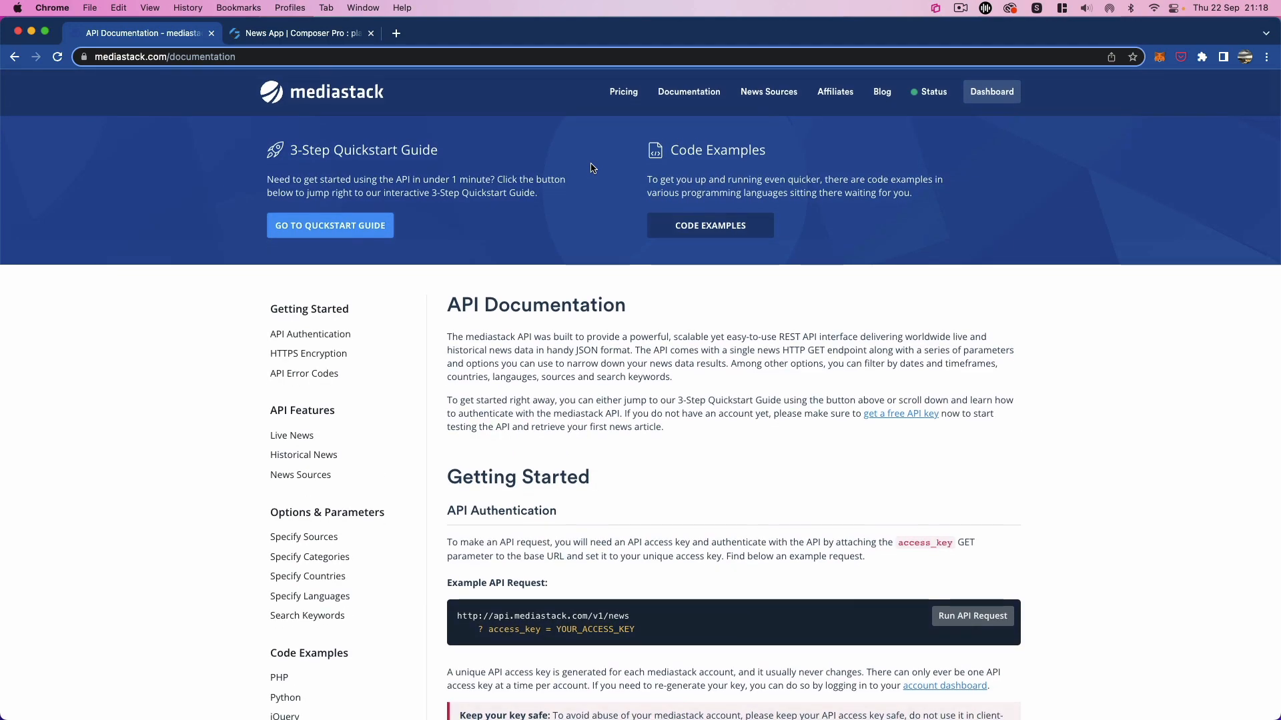
scroll(591, 168, down, 2)
scroll(634, 200, up, 2)
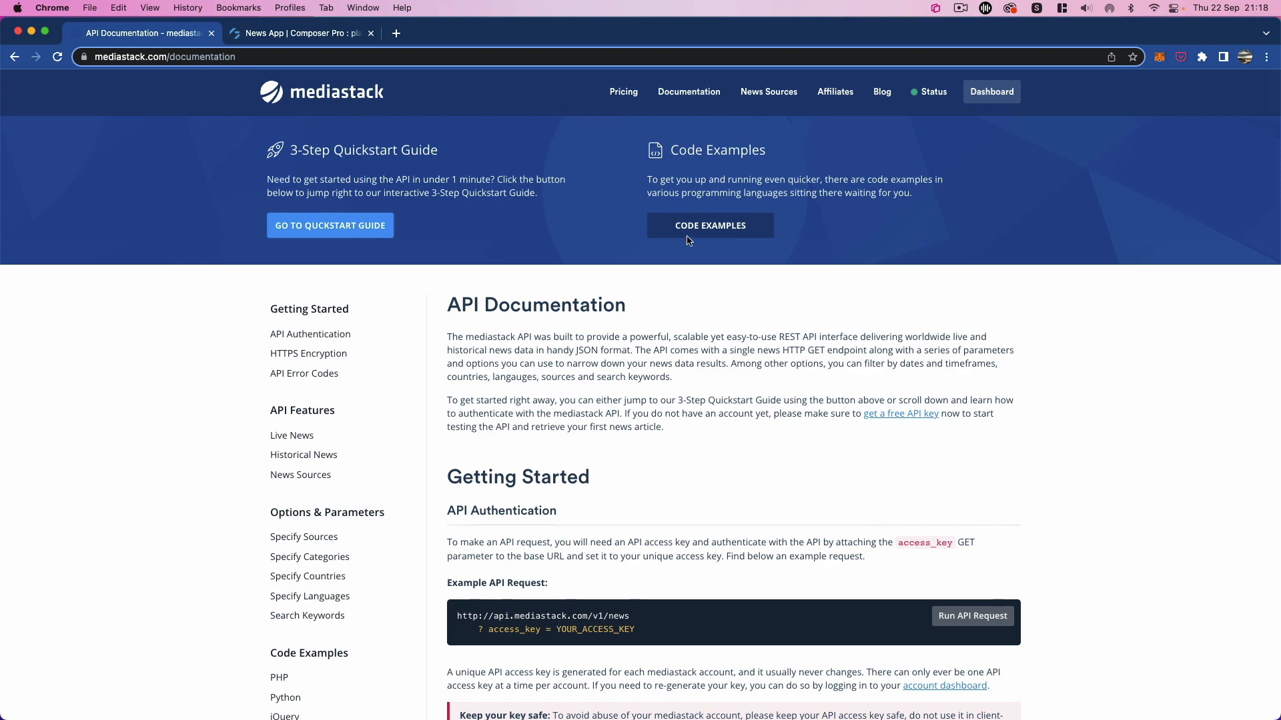
Step: Go to the Live News section of the documentation and examine its example request and the HTTP GET request parameters
click(303, 442)
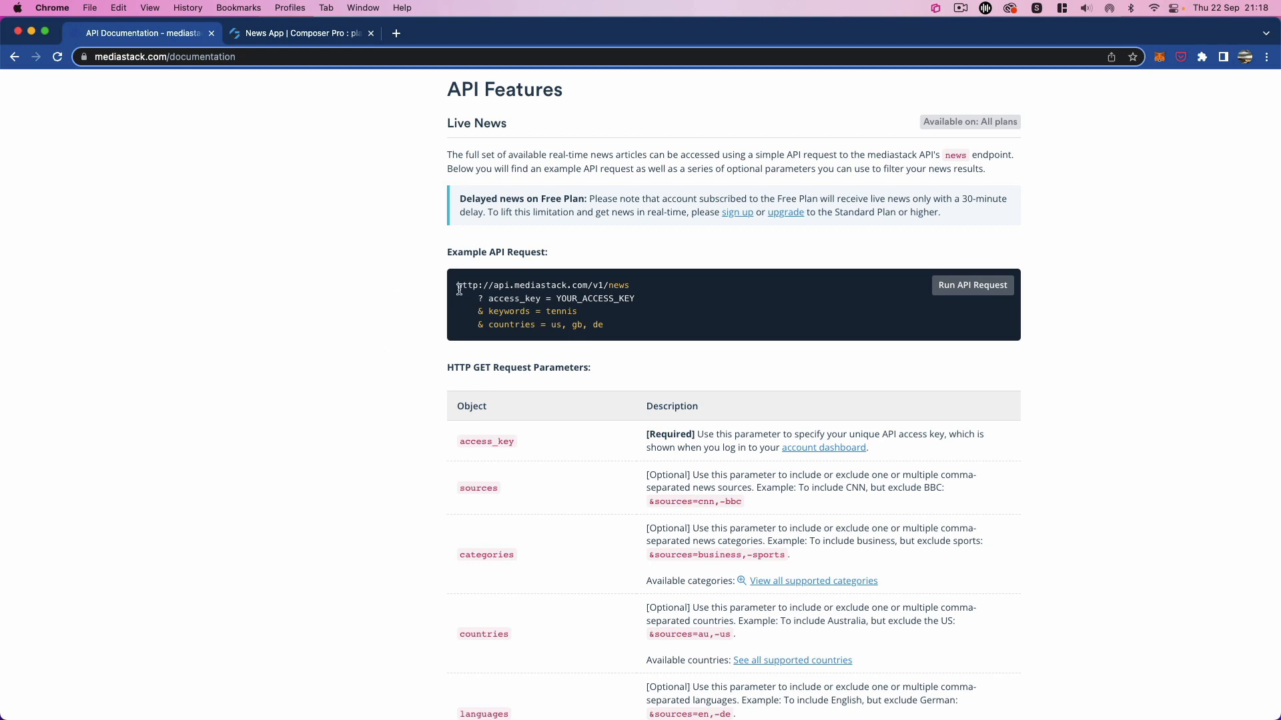
drag(459, 289, 609, 329)
scroll(495, 339, down, 5)
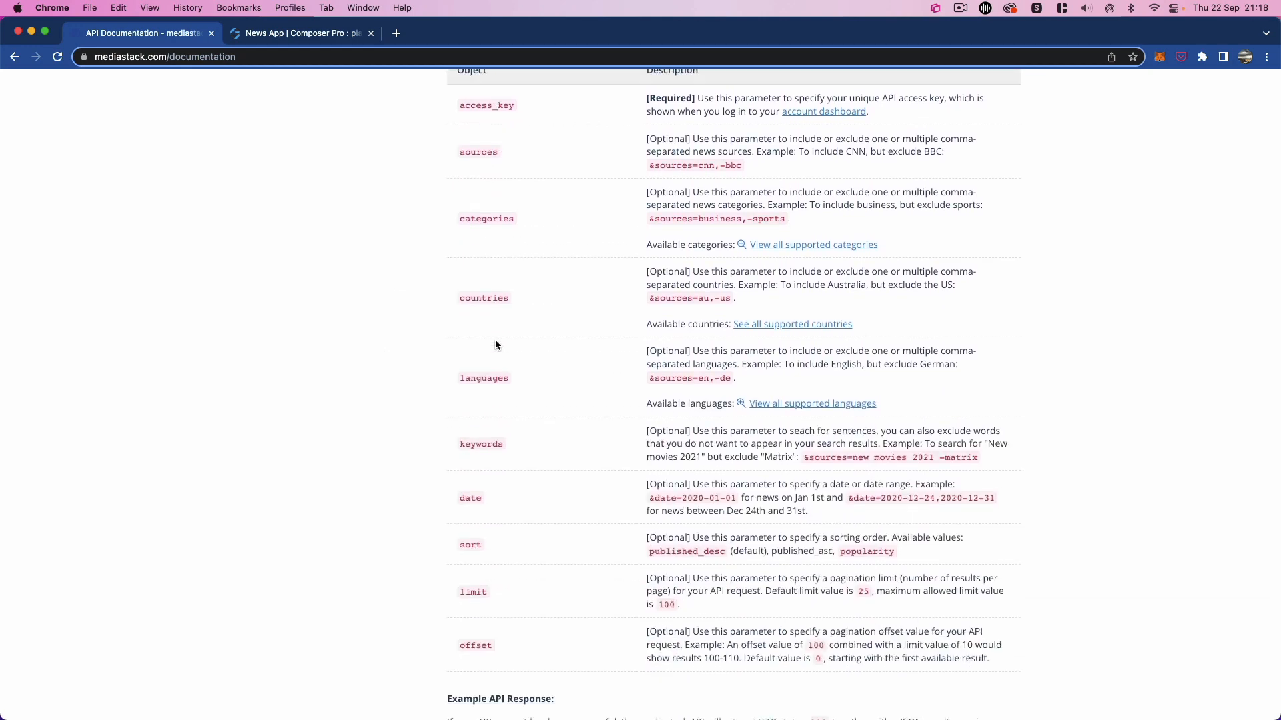
scroll(495, 345, down, 7)
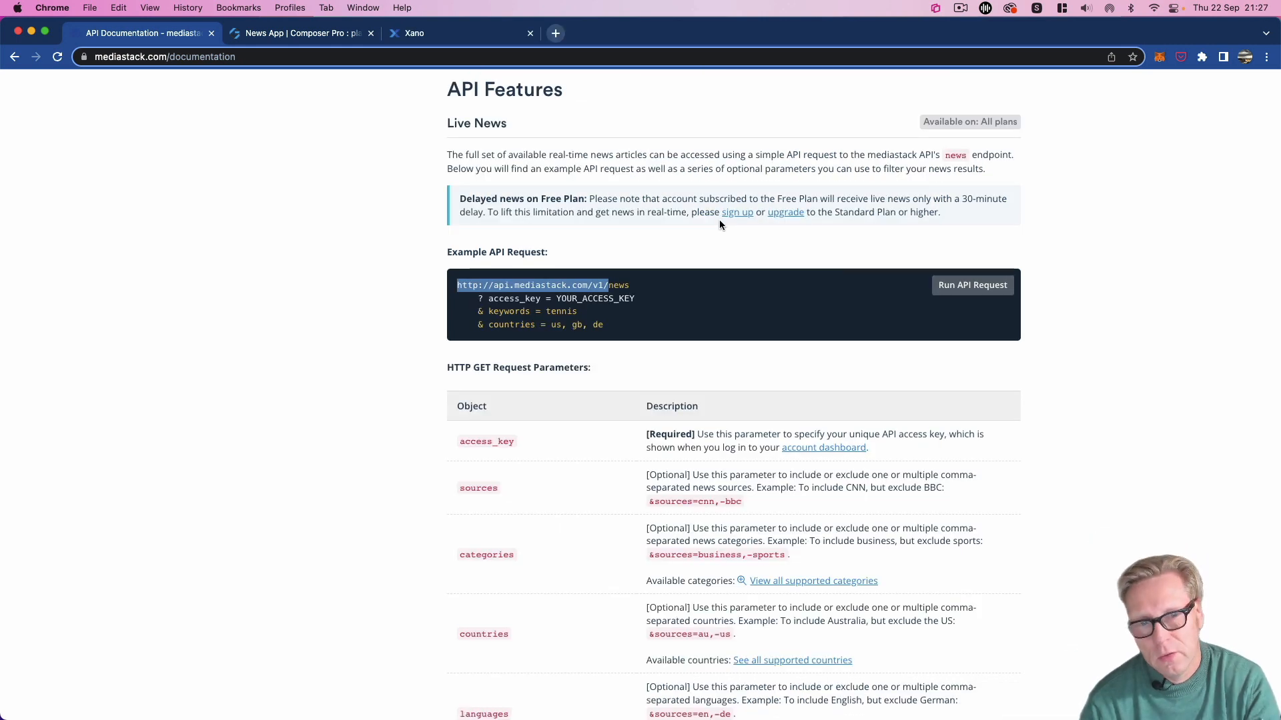
click(459, 285)
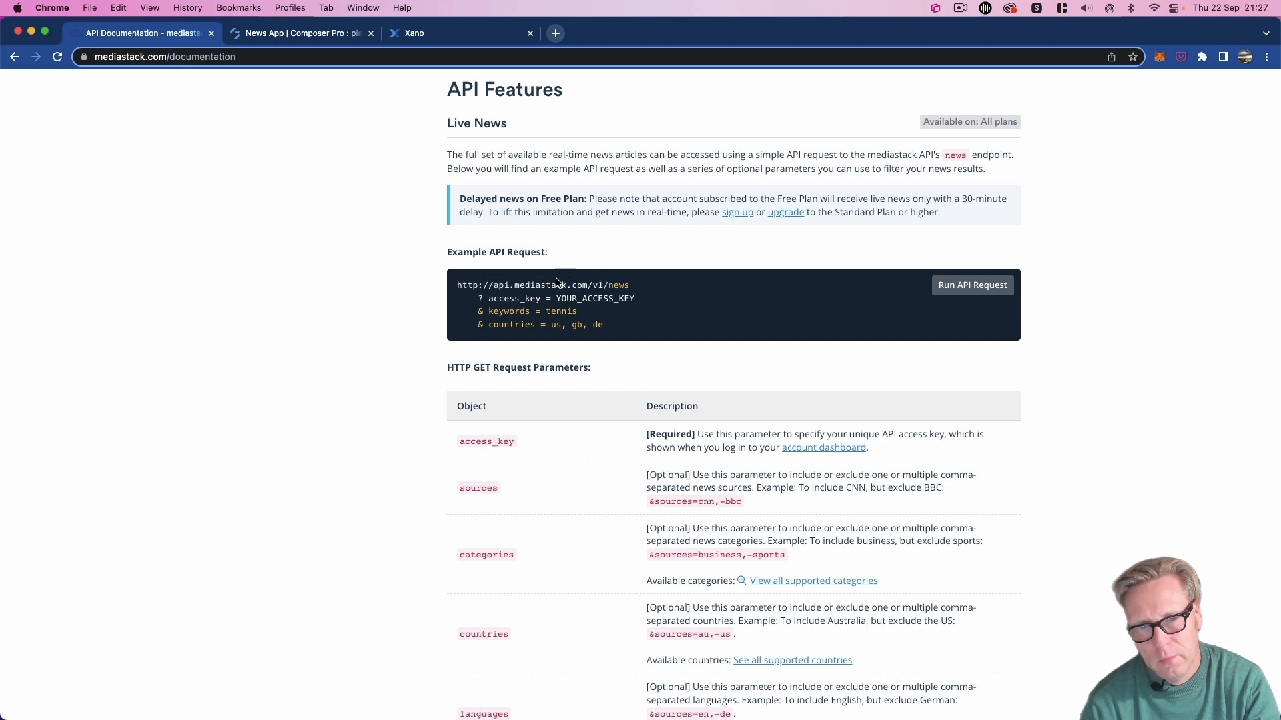
drag(456, 287, 599, 336)
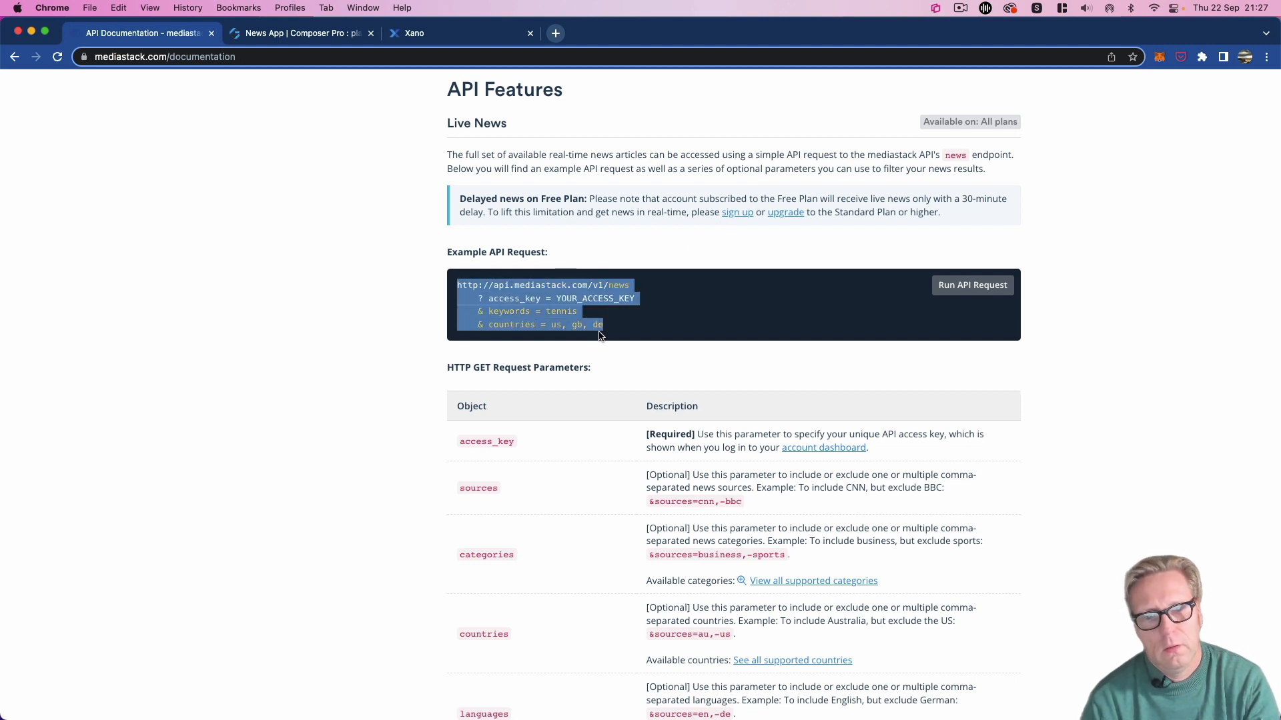
click(505, 305)
drag(458, 286, 638, 290)
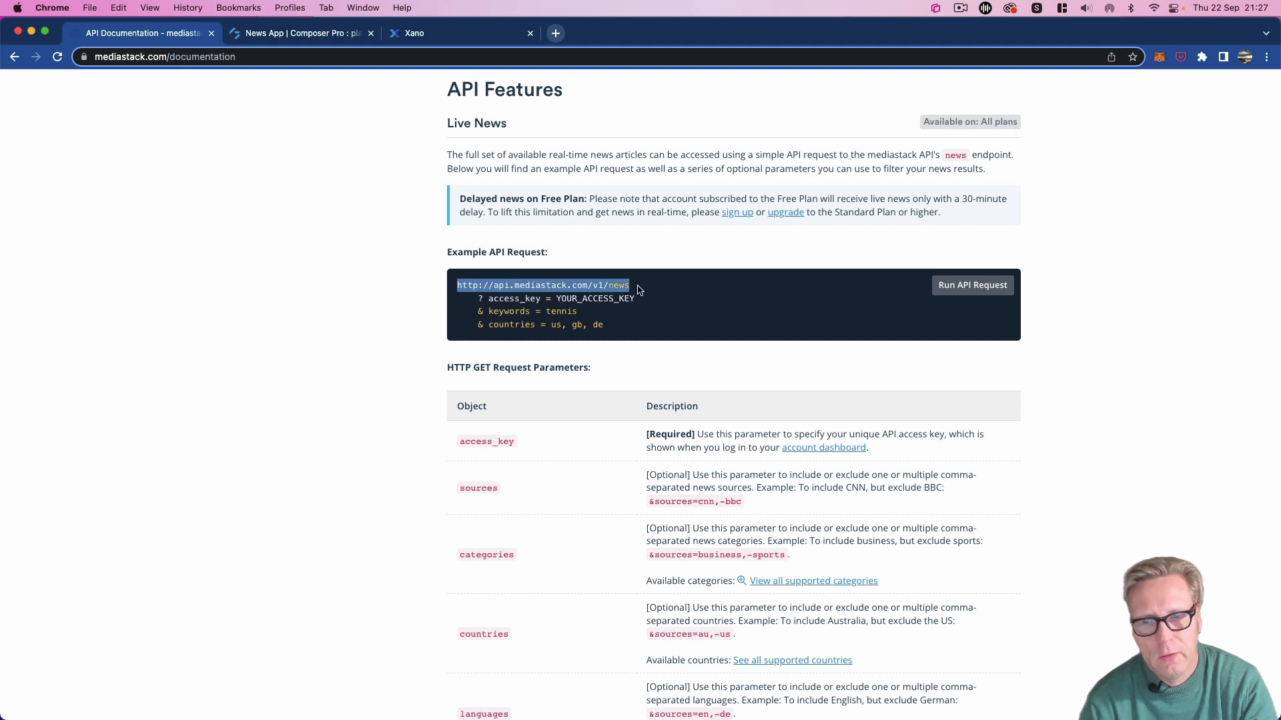
click(609, 324)
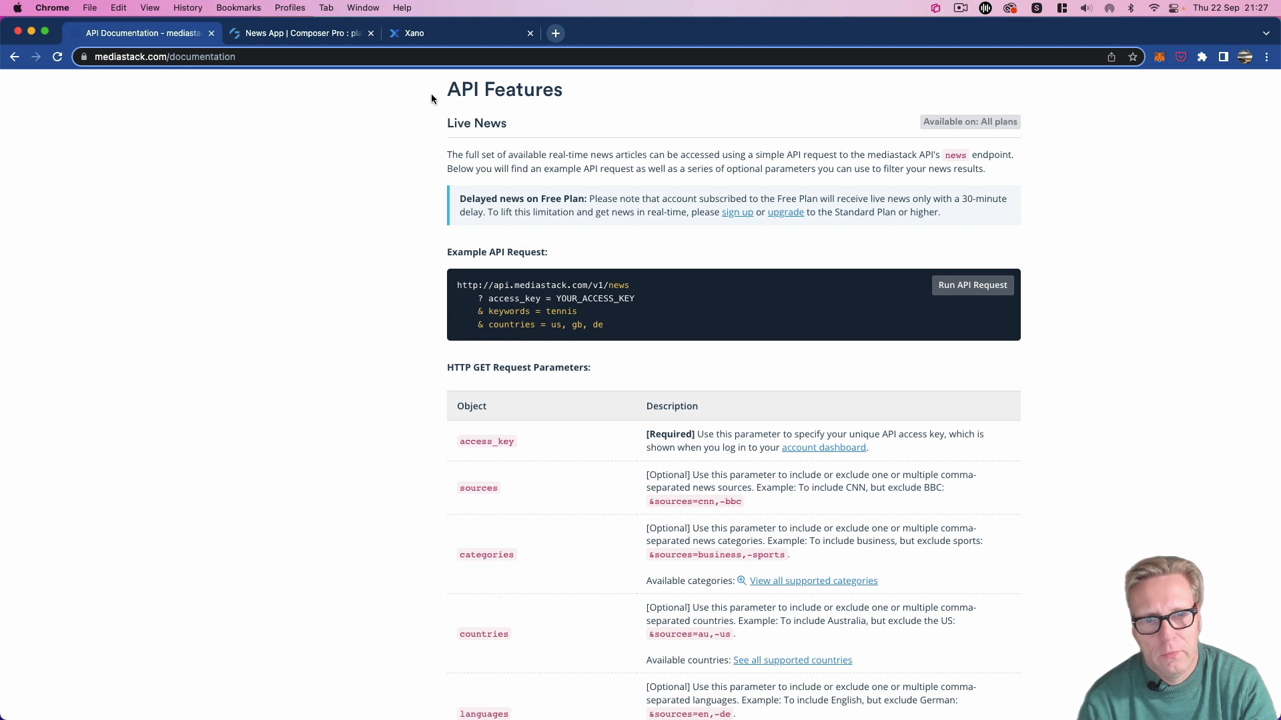
Step: Switch to Xano and open the news API group of the Payment App workspace
click(439, 41)
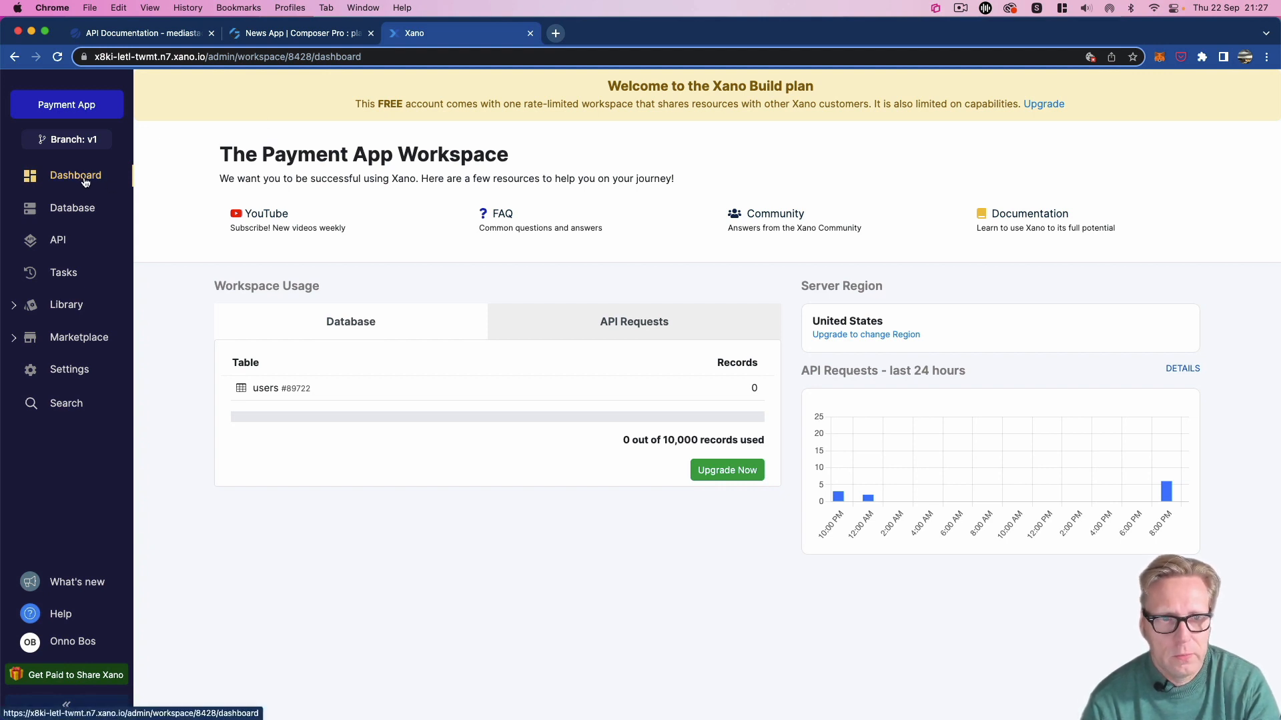
click(58, 243)
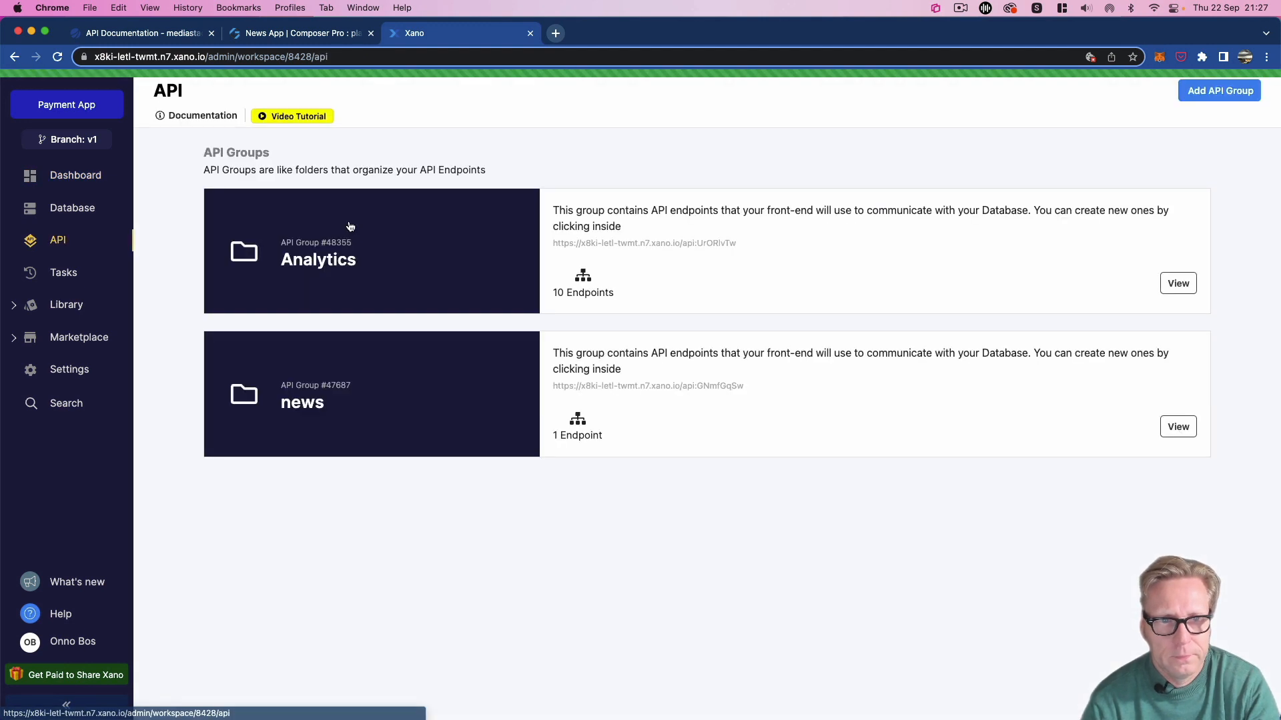
click(355, 387)
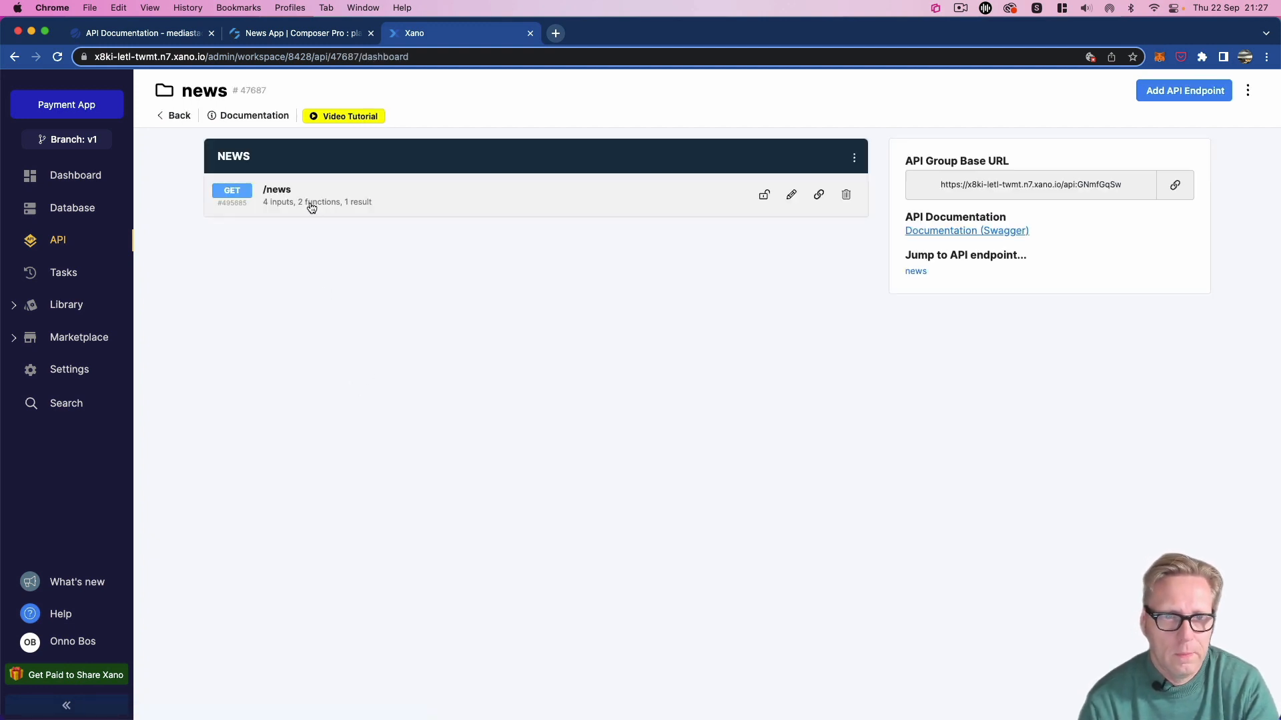
Step: Open the Swagger documentation of the news API group and return to the group in Xano
click(943, 234)
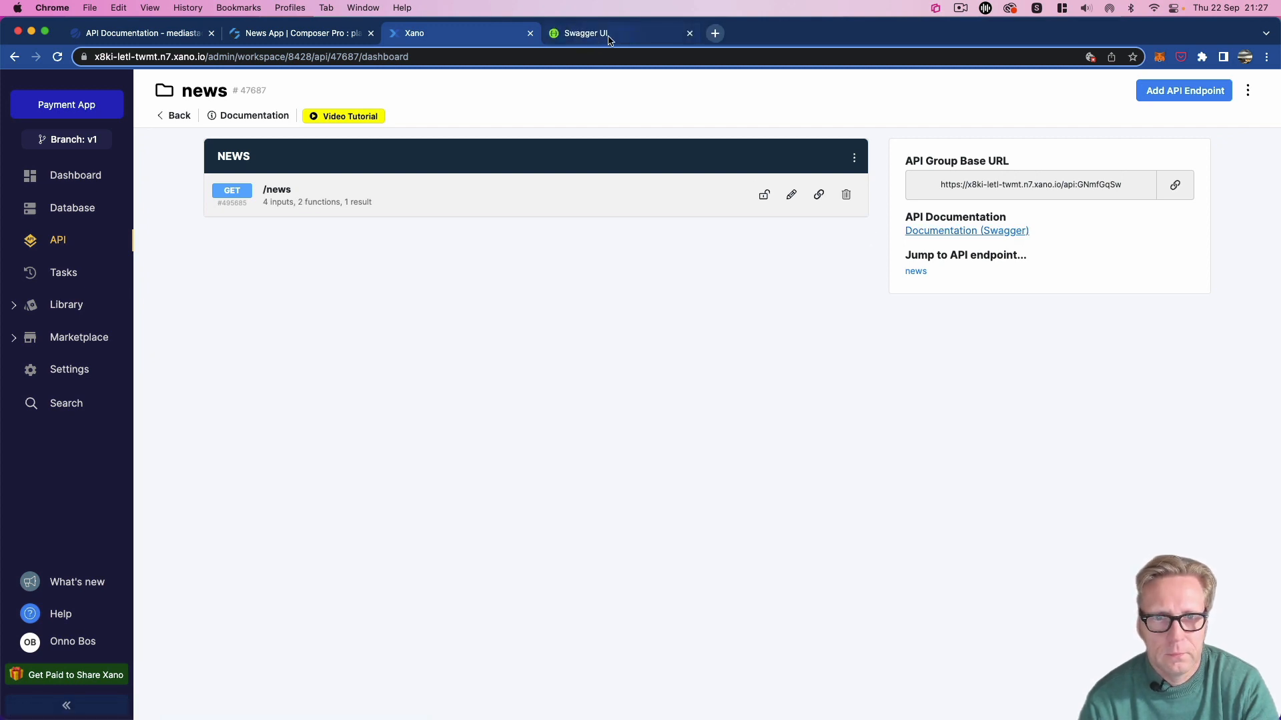
click(608, 38)
click(497, 37)
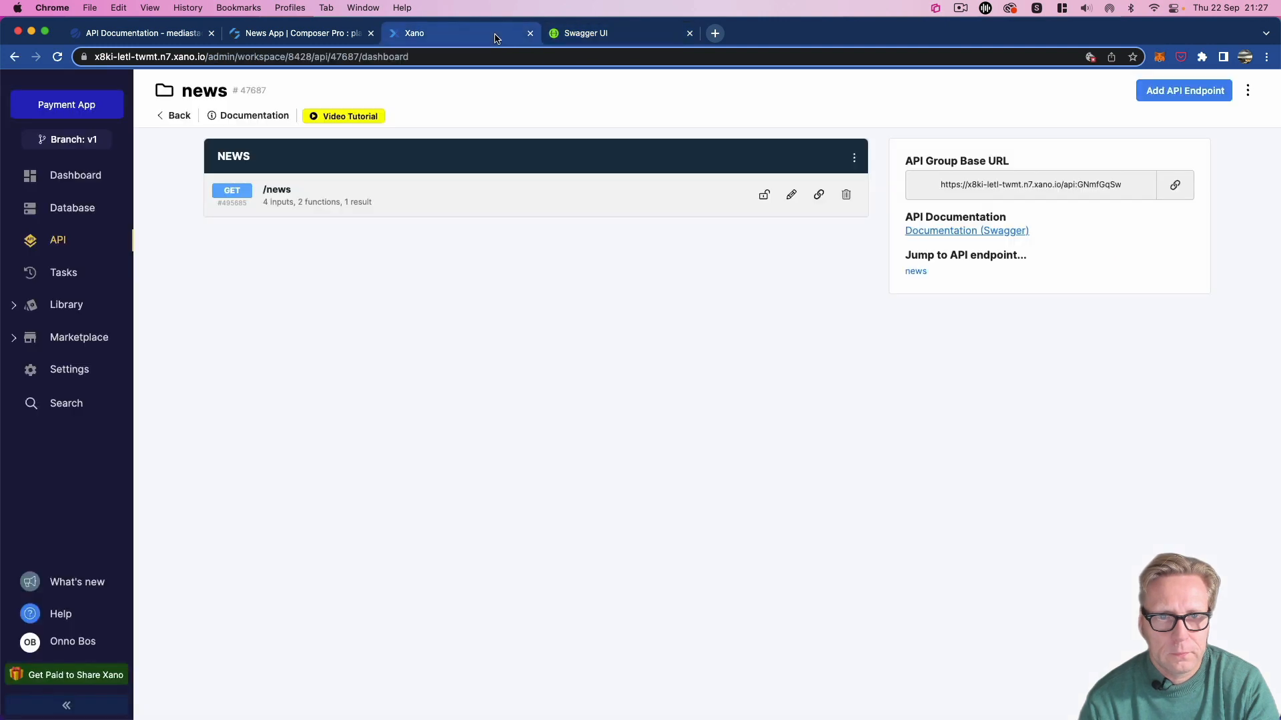
Step: Open the GET /news endpoint and collapse and re-expand its Inputs section
click(384, 192)
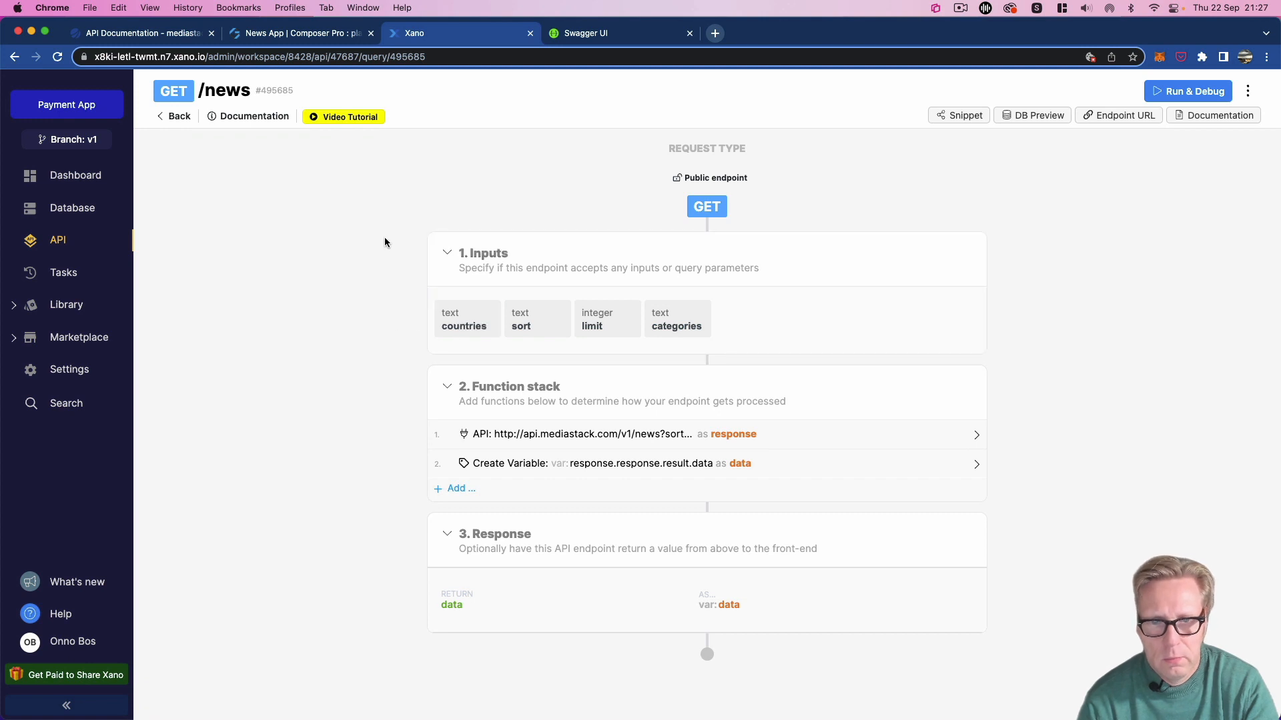
click(570, 271)
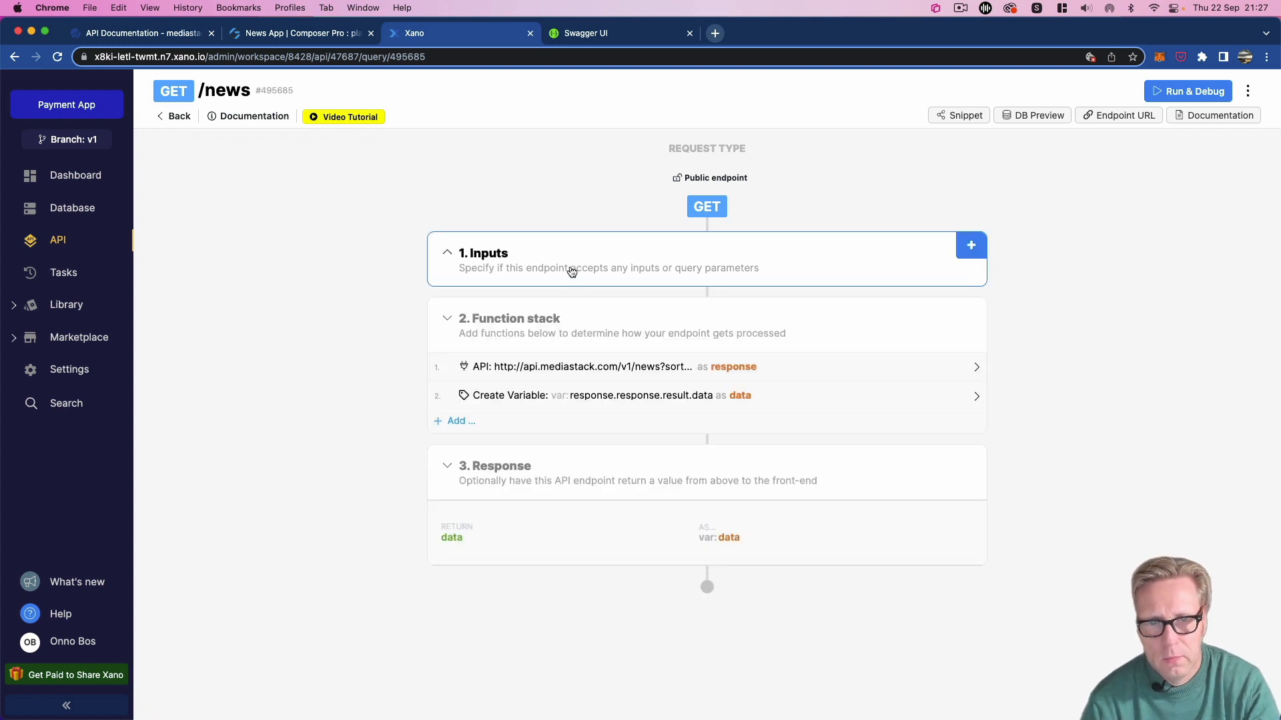
click(571, 270)
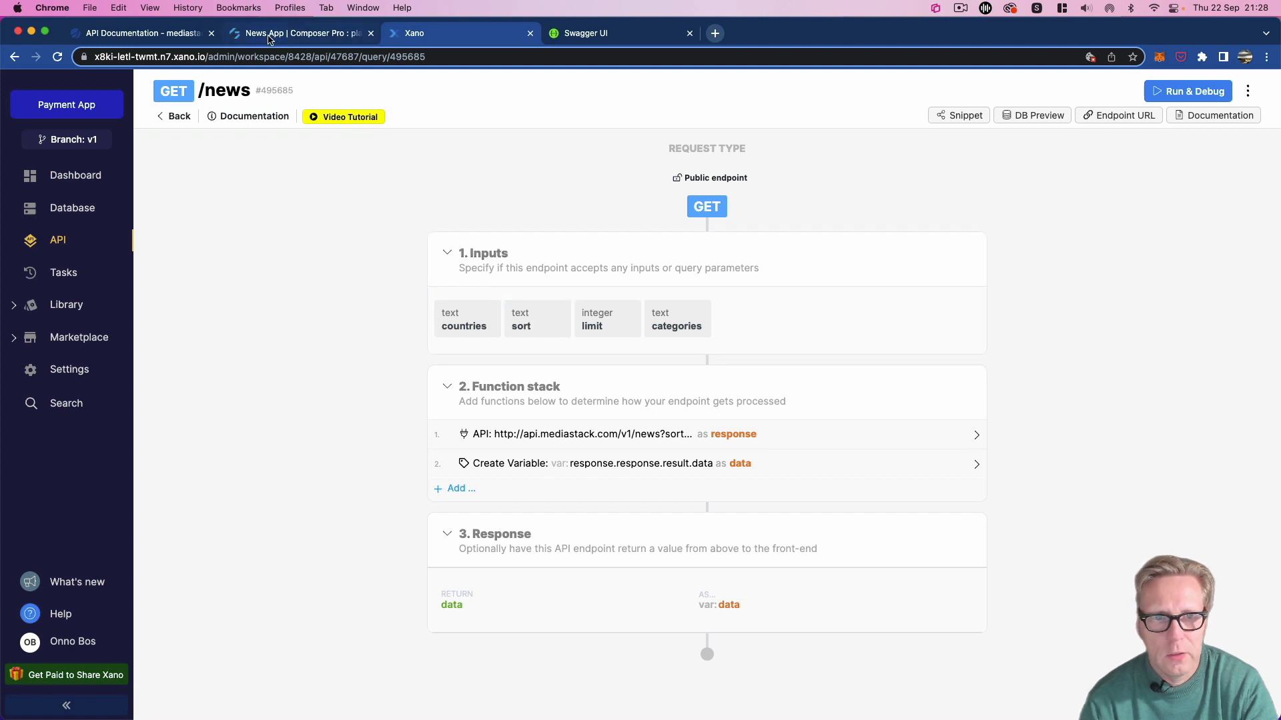
Step: Switch to the mediastack documentation and examine the Live News request parameters, from access_key and sources down to sort, limit and offset
click(174, 33)
scroll(519, 273, down, 3)
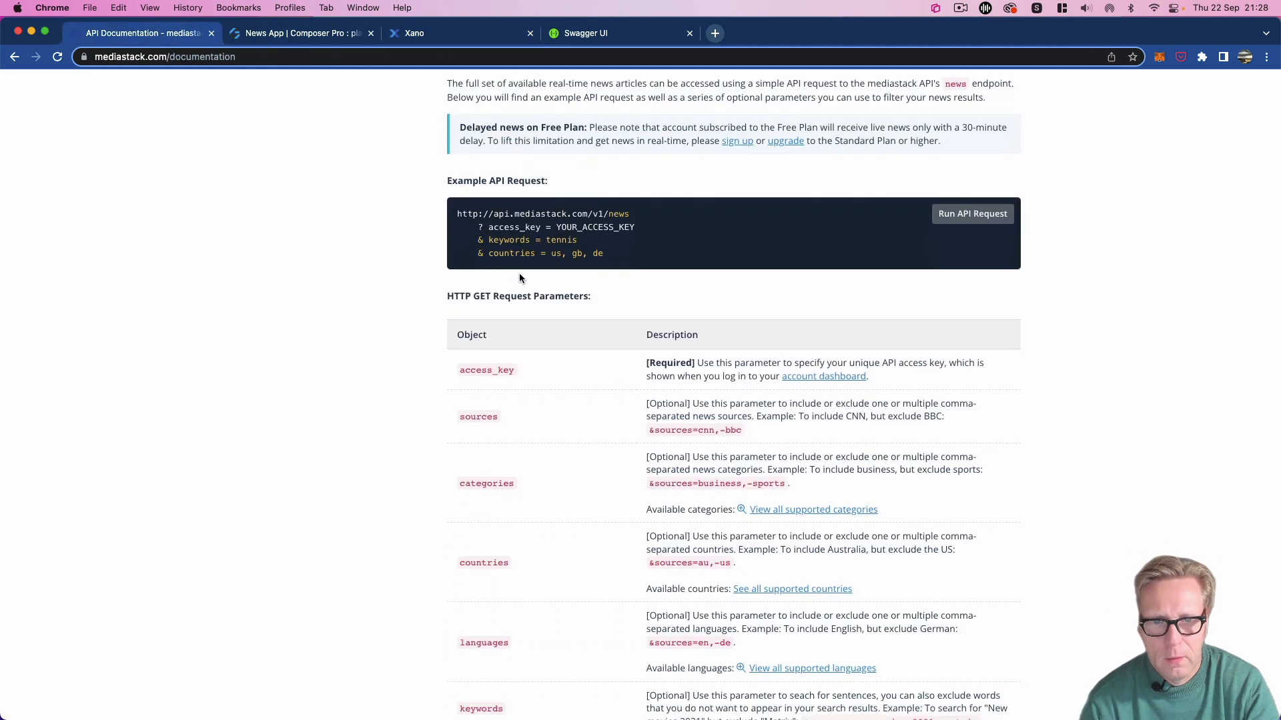
scroll(492, 337, down, 5)
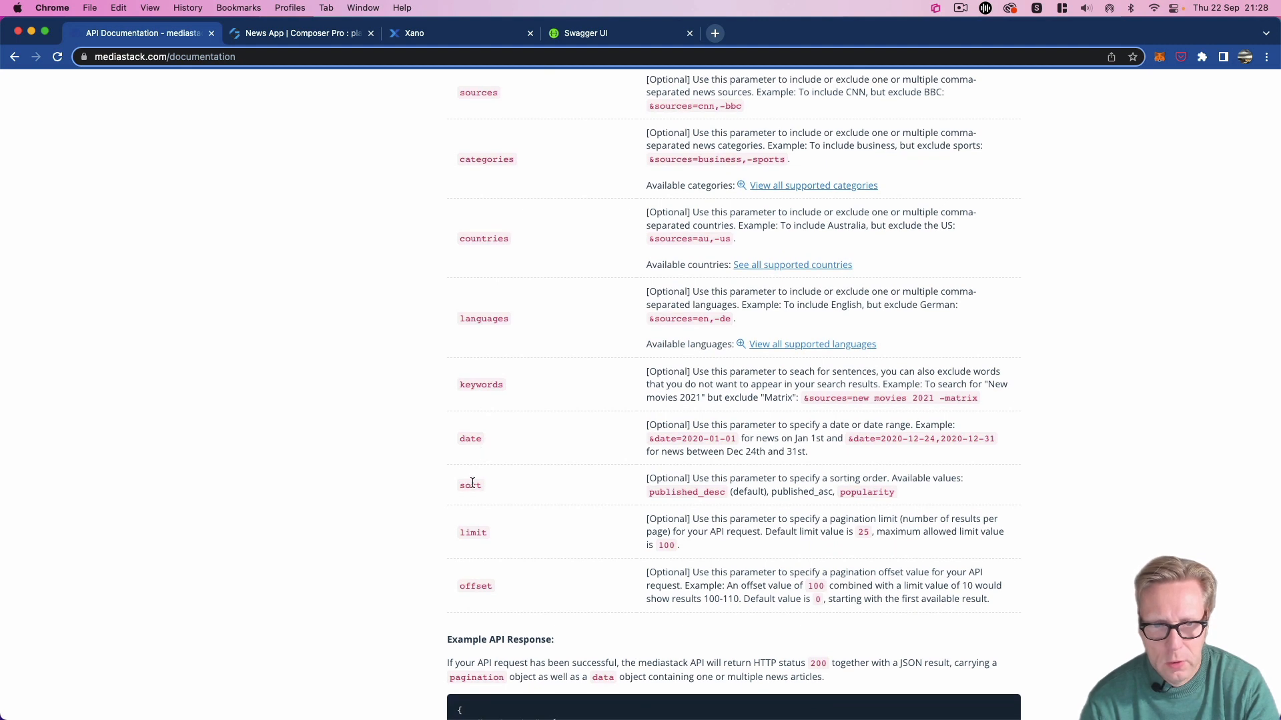
scroll(479, 513, up, 1)
scroll(503, 490, up, 2)
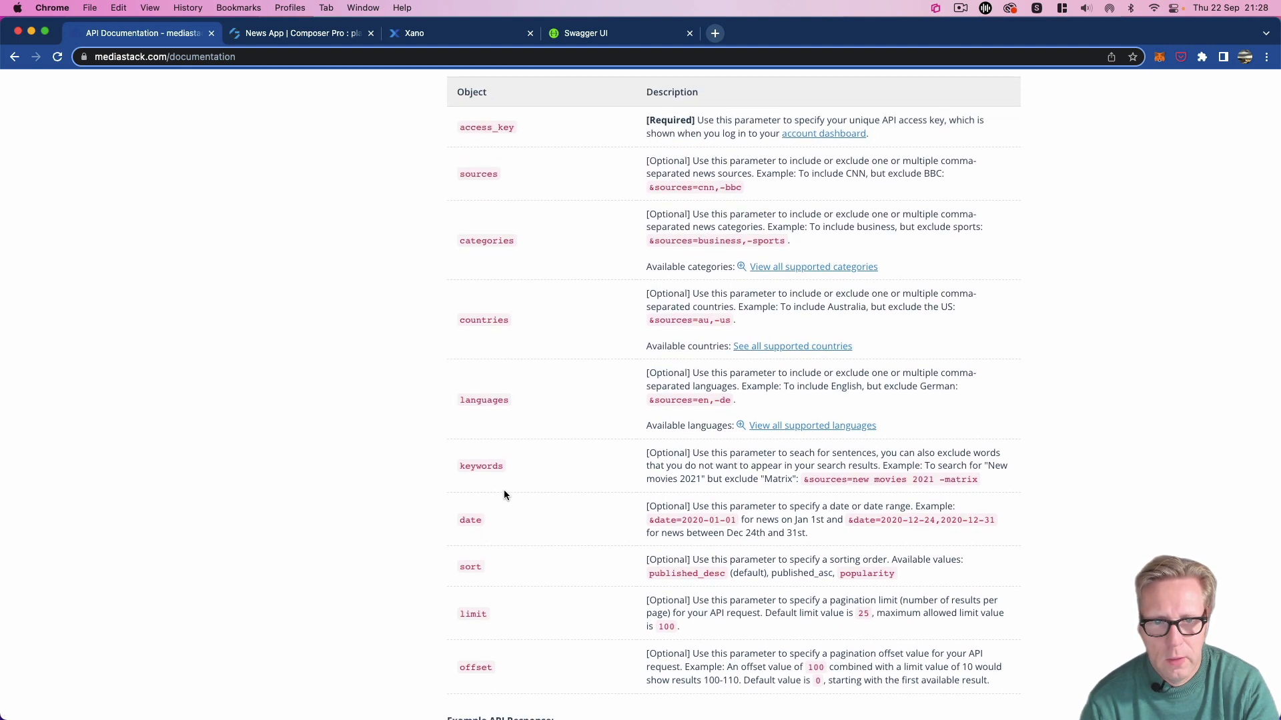
scroll(481, 311, up, 1)
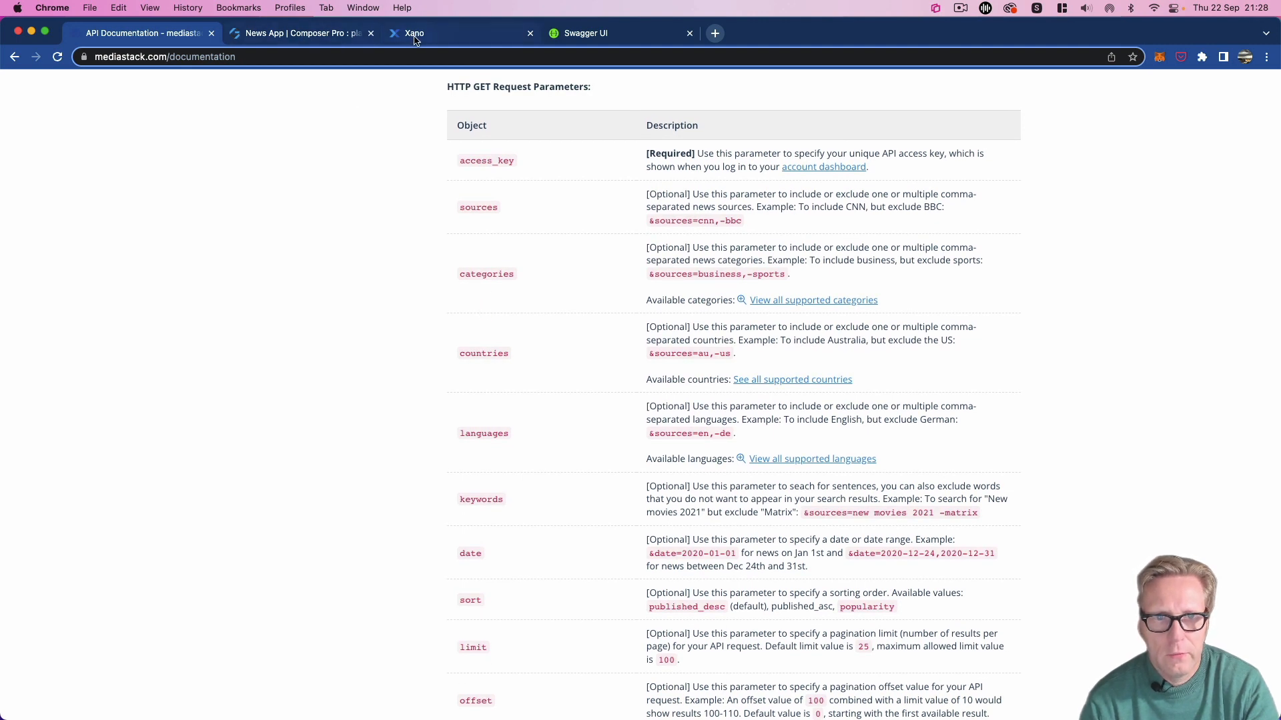
scroll(557, 383, down, 4)
scroll(556, 379, up, 2)
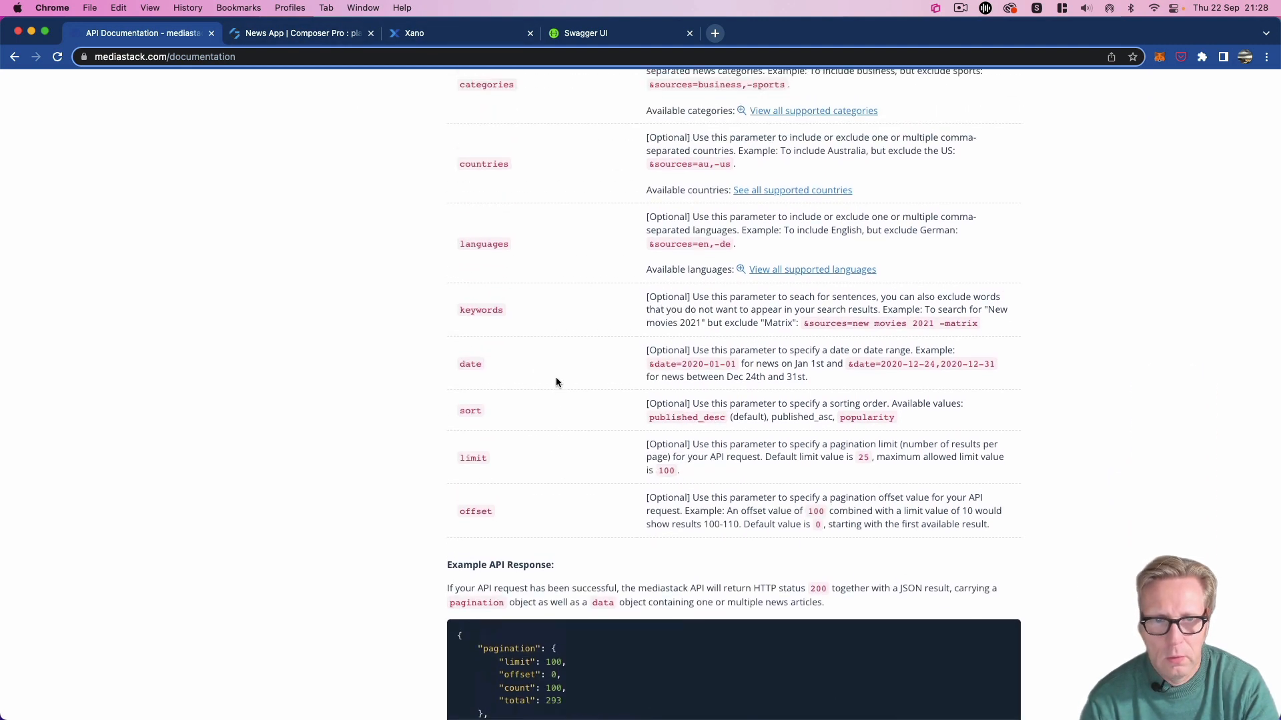
Step: Return to Xano, open the mediastack External API Request in the function stack and examine its URL, method and parameter mappings
click(417, 37)
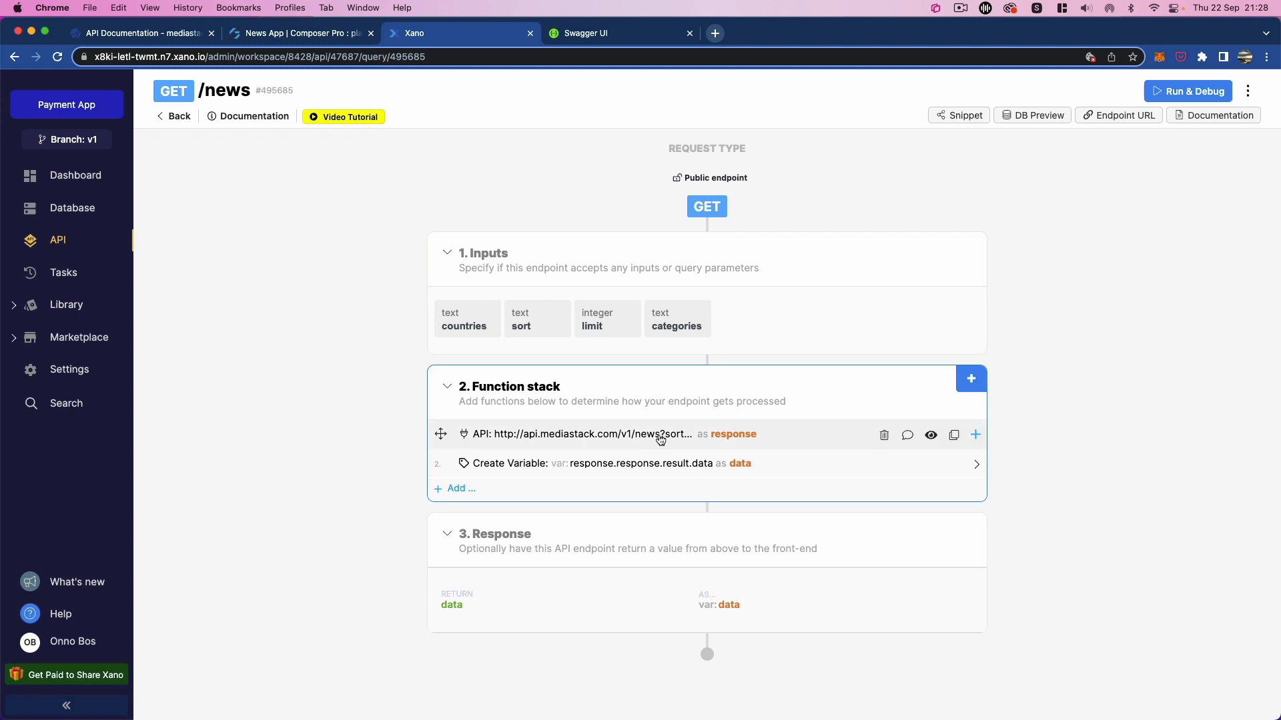
click(660, 439)
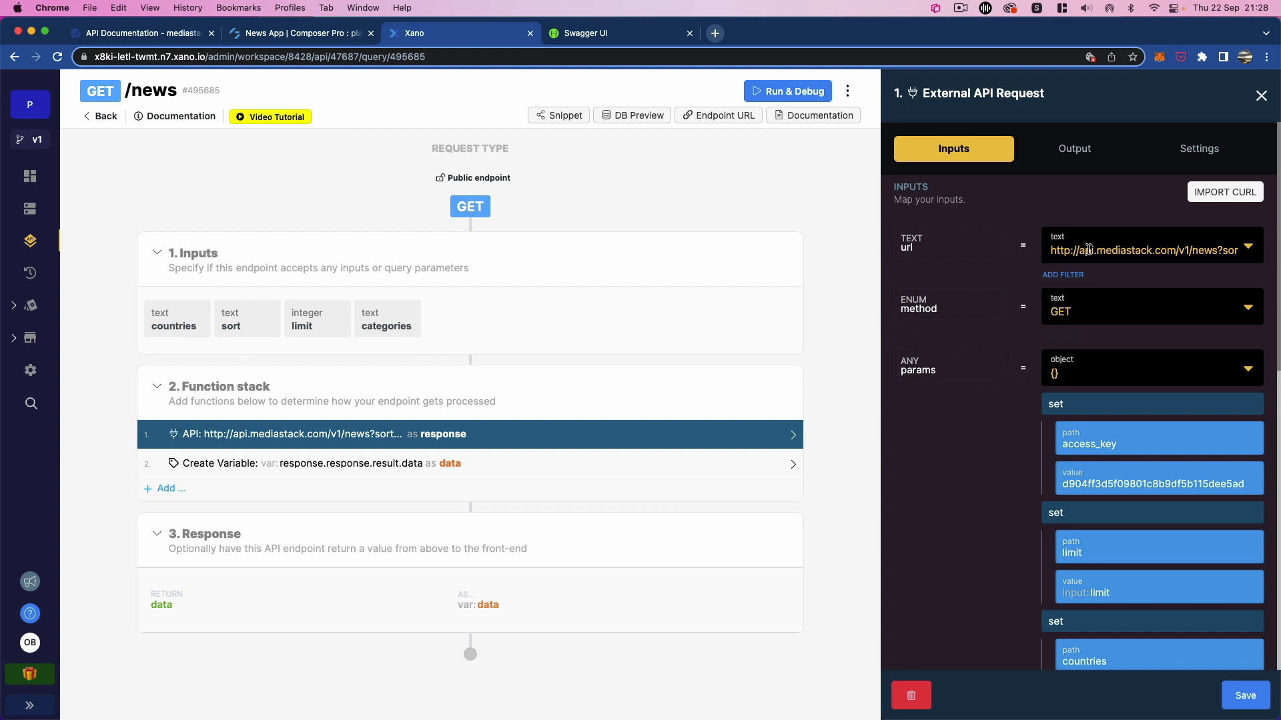
scroll(1132, 320, down, 1)
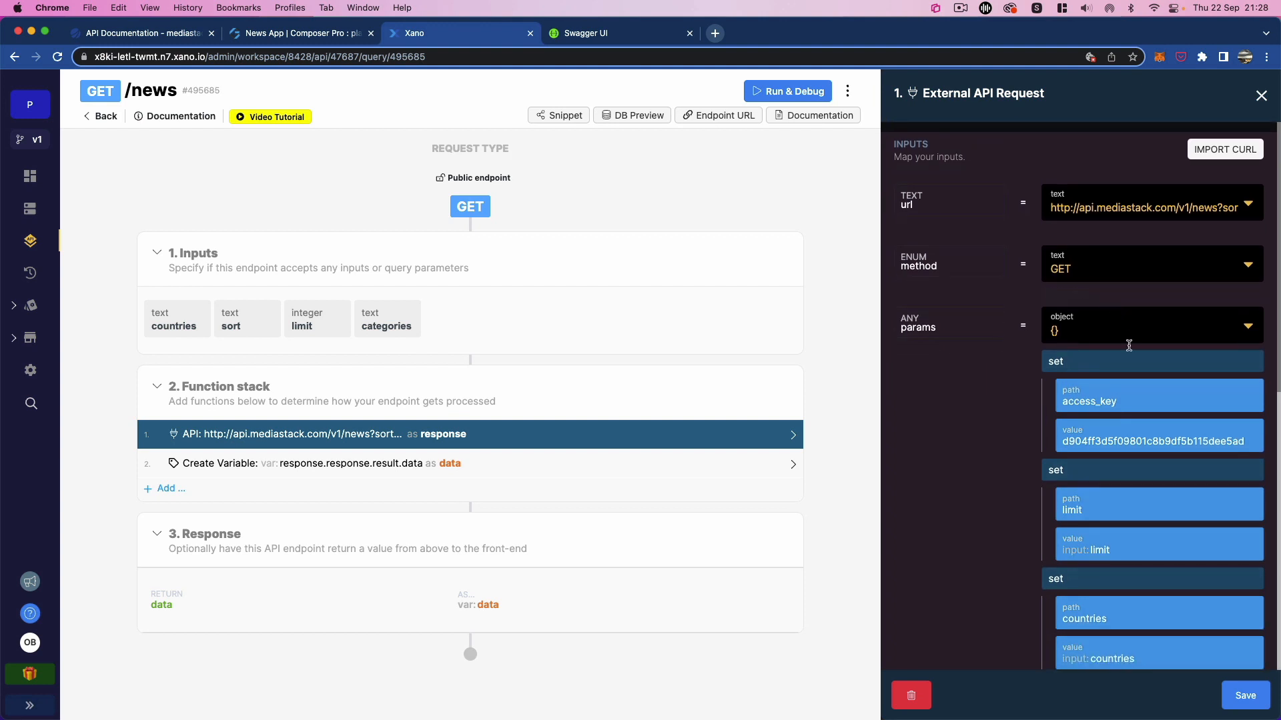
scroll(1081, 364, up, 1)
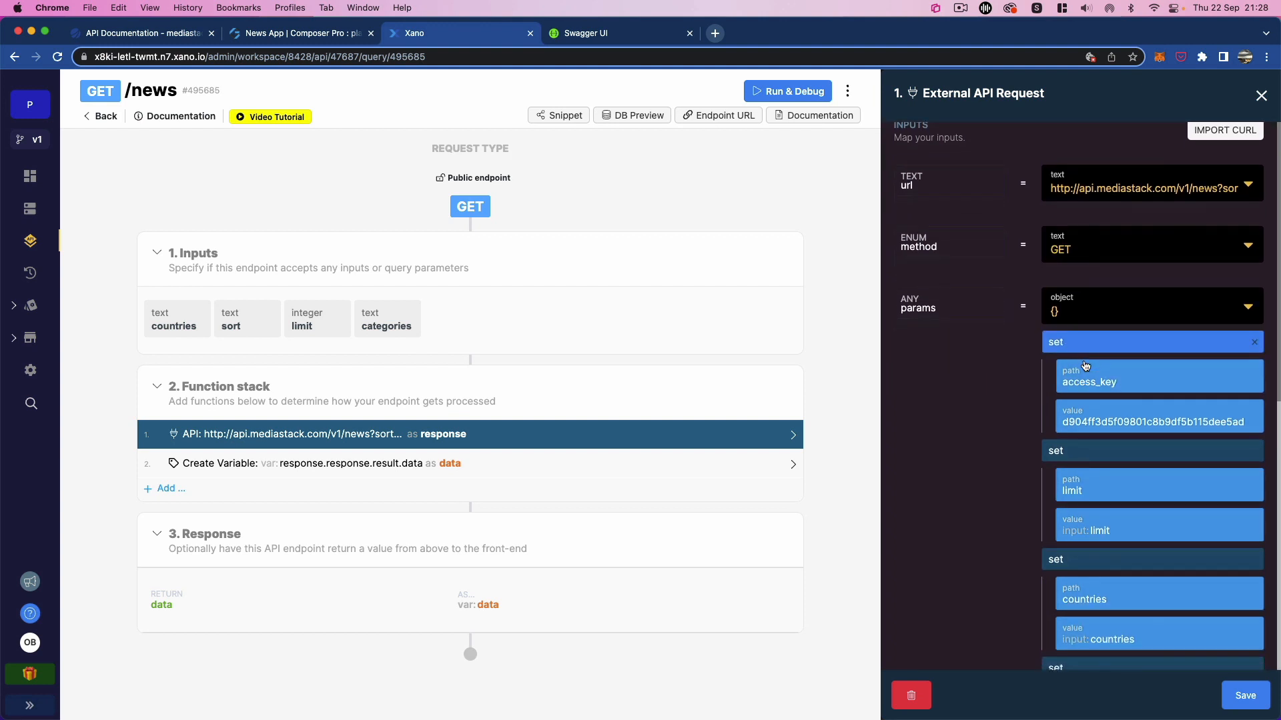
scroll(1085, 365, down, 1)
scroll(1086, 362, up, 1)
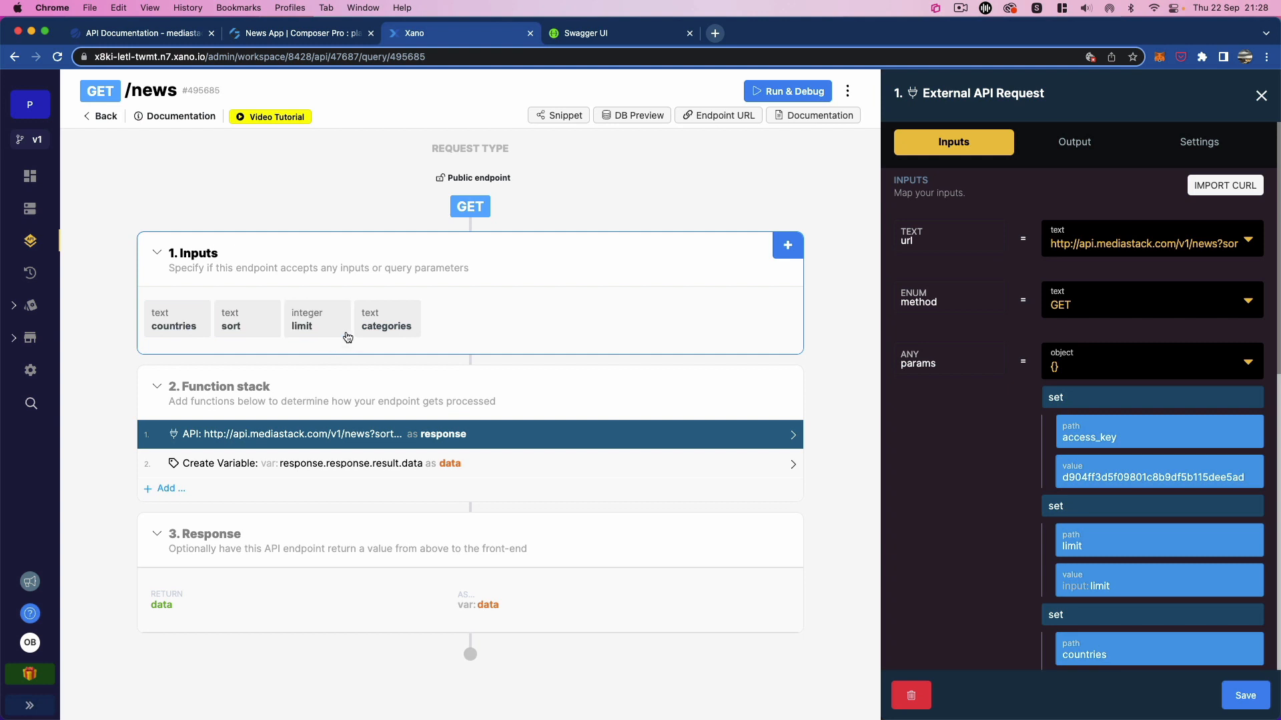
Step: Examine the External API Request's parameter mappings from access_key through limit, countries, categories, sort and languages, down to headers, timeout and follow_location
scroll(1167, 437, down, 1)
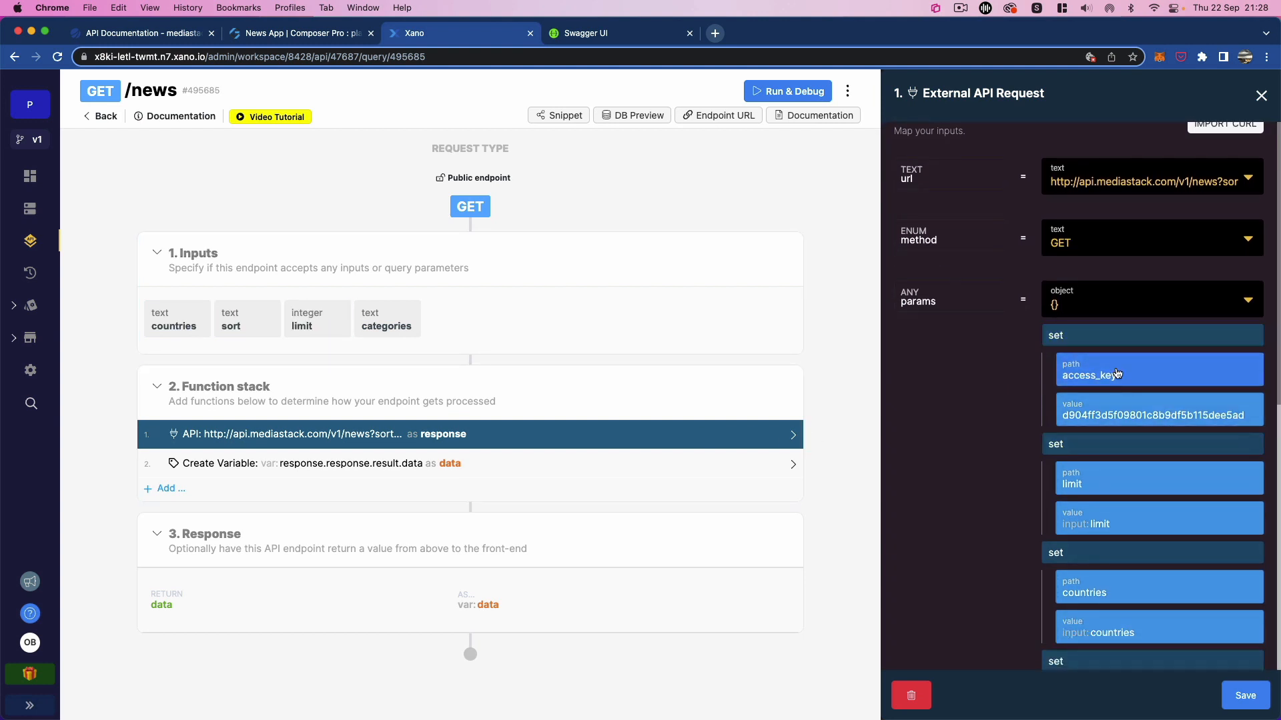
scroll(1116, 374, down, 1)
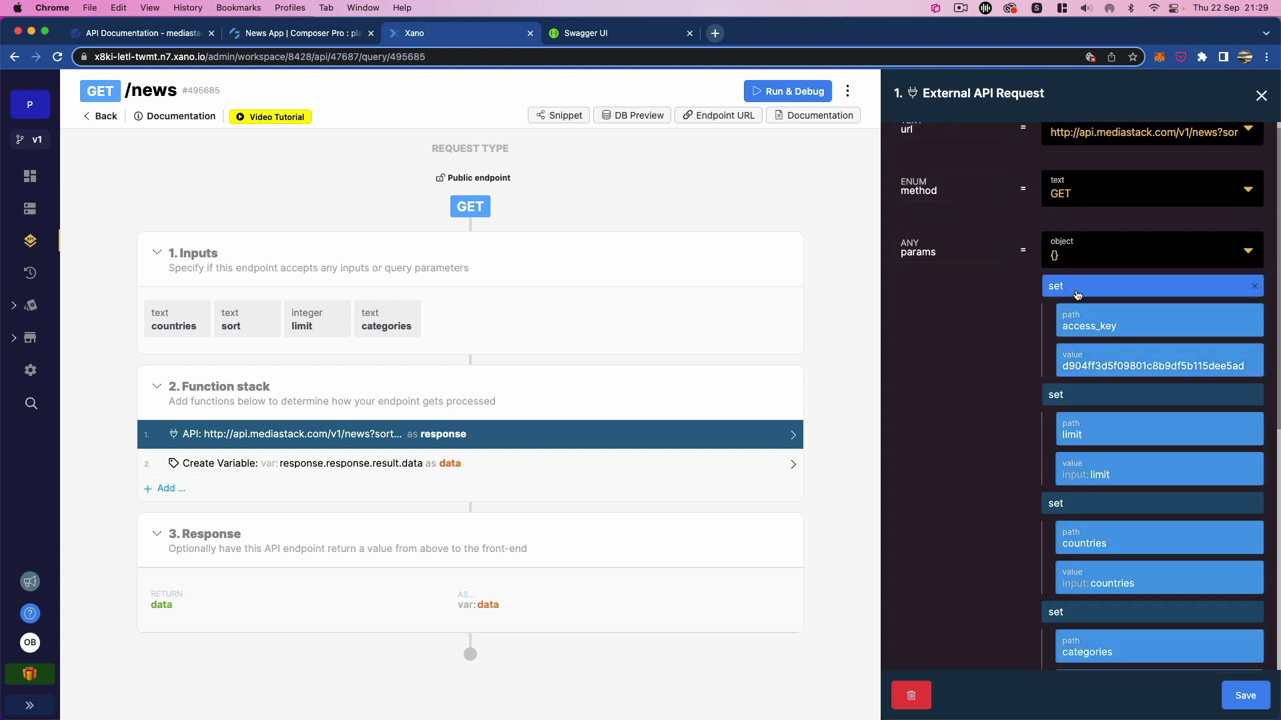
scroll(1084, 333, up, 1)
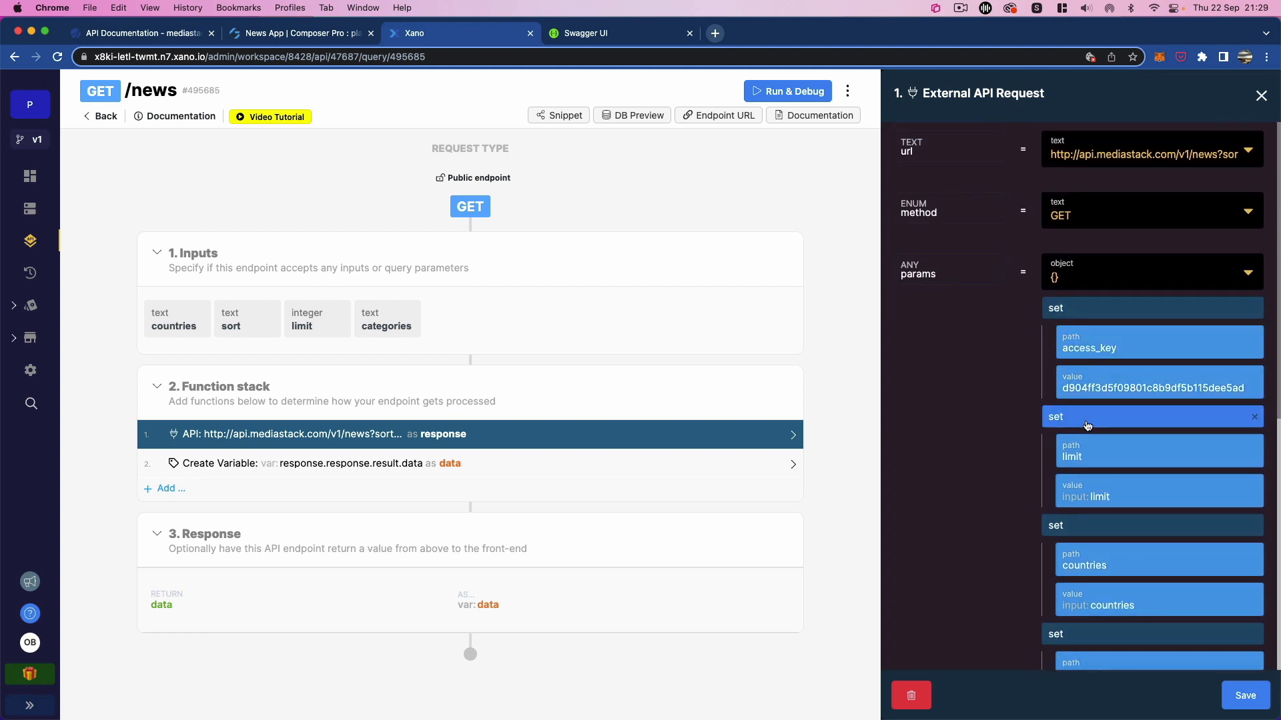
scroll(1089, 433, down, 1)
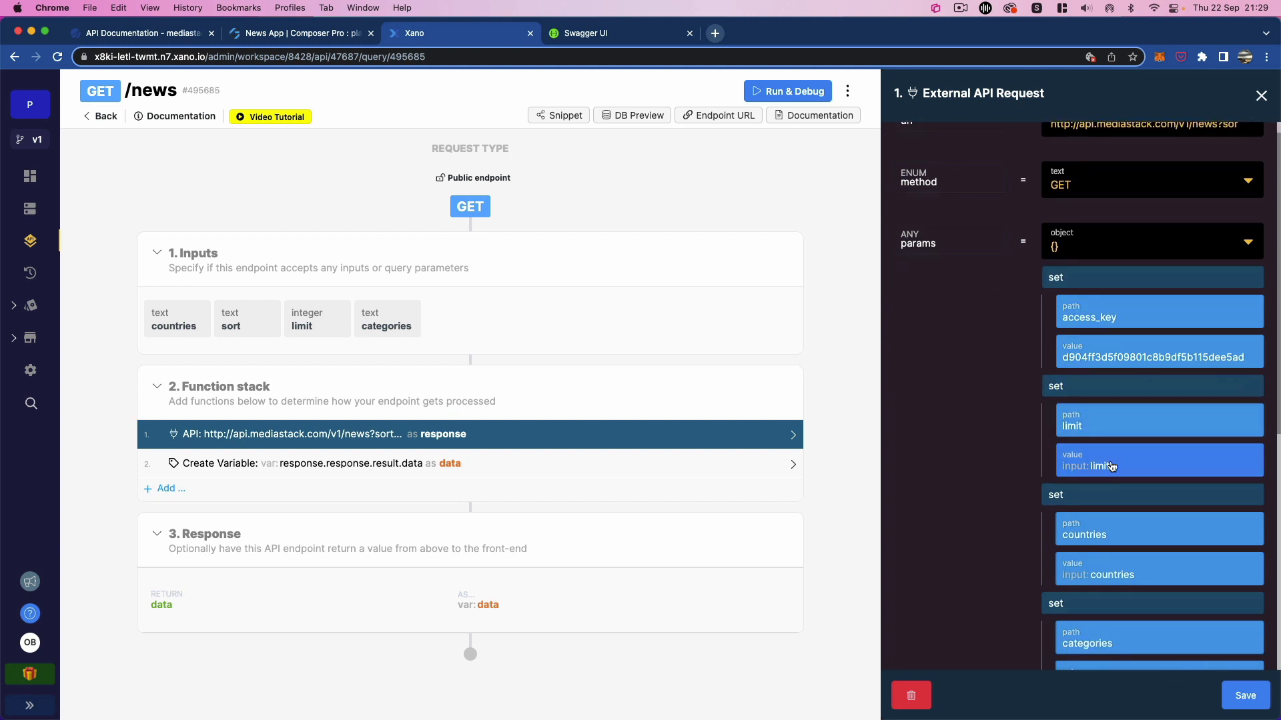
scroll(1111, 467, down, 5)
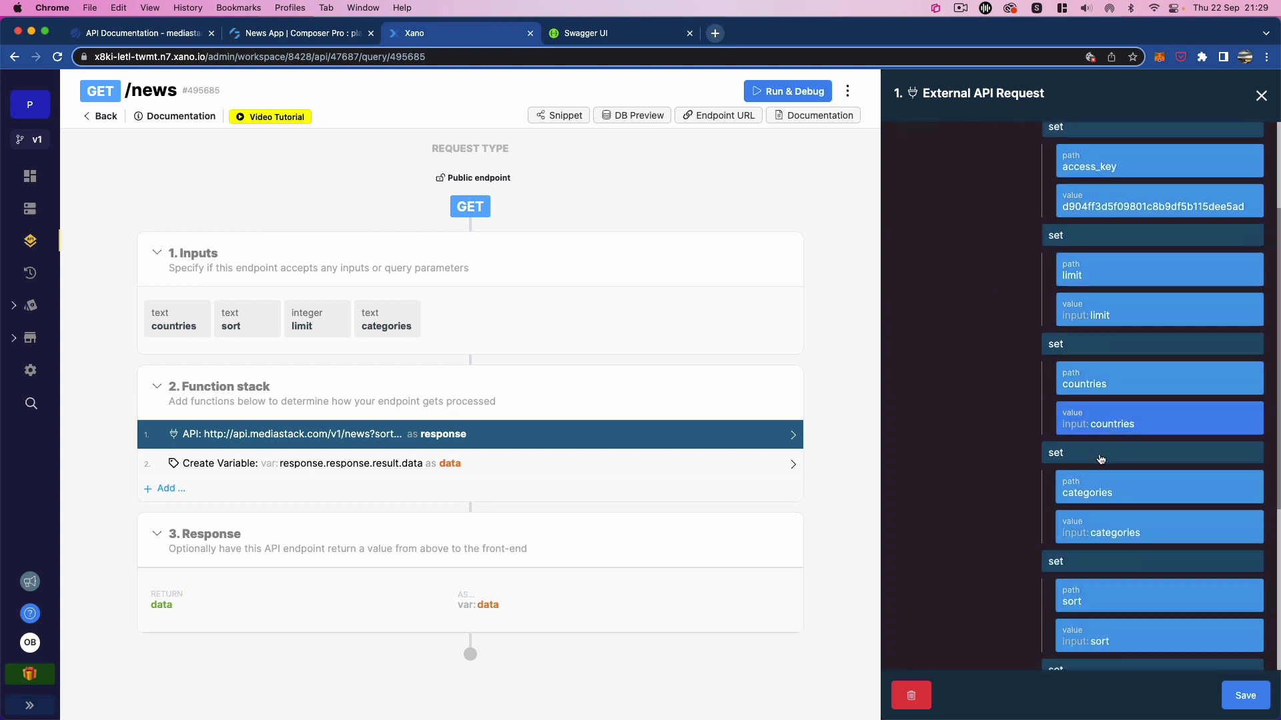
scroll(1113, 494, down, 3)
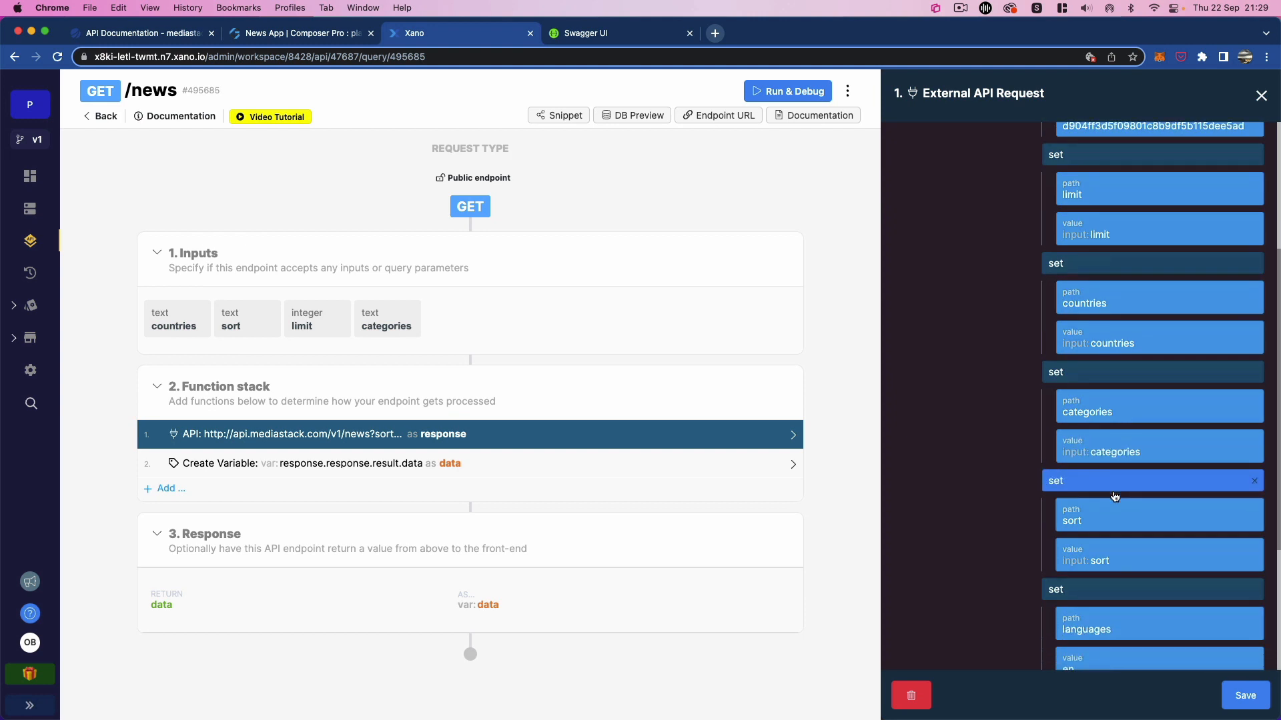
scroll(1113, 507, down, 3)
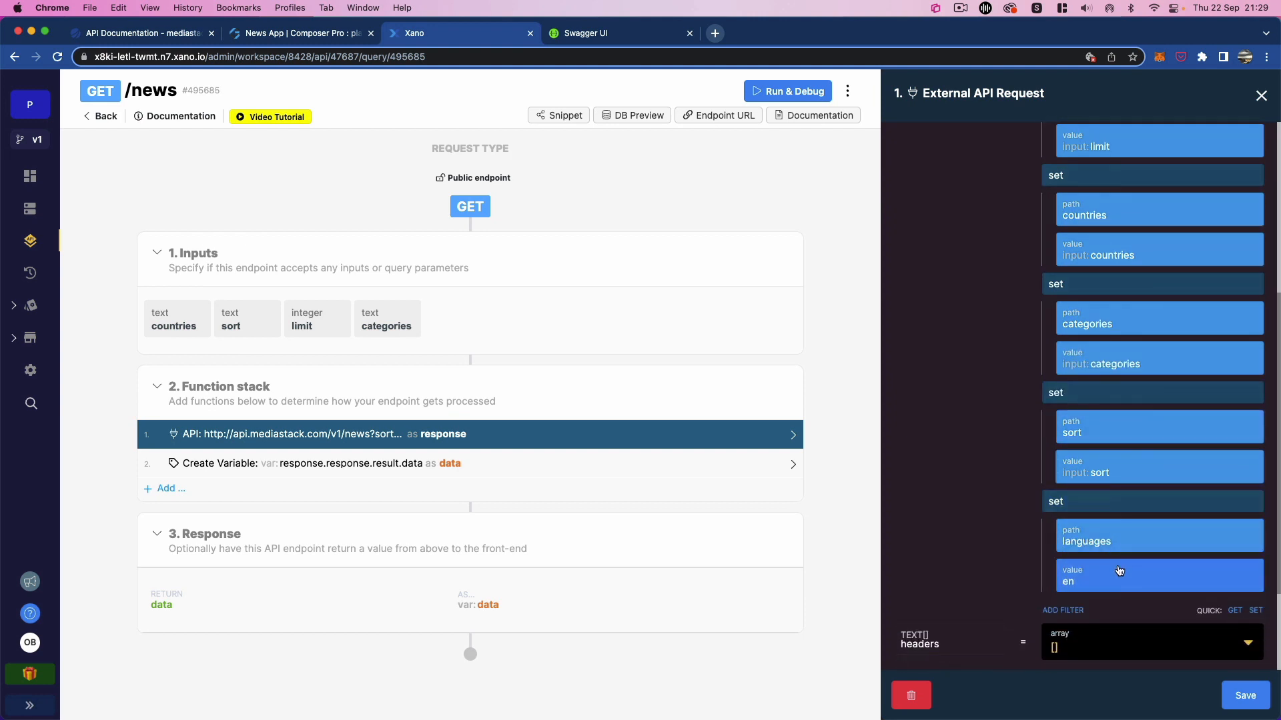
scroll(1112, 514, down, 5)
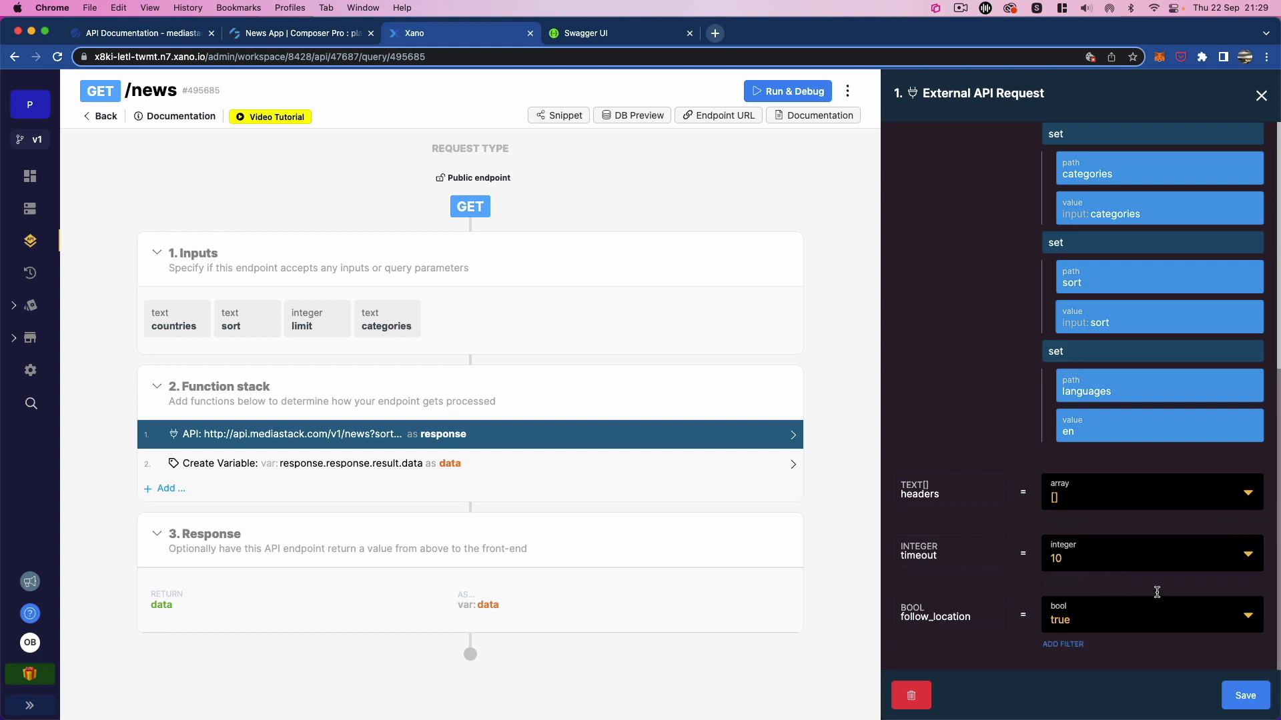
scroll(1142, 538, up, 10)
scroll(1144, 541, up, 5)
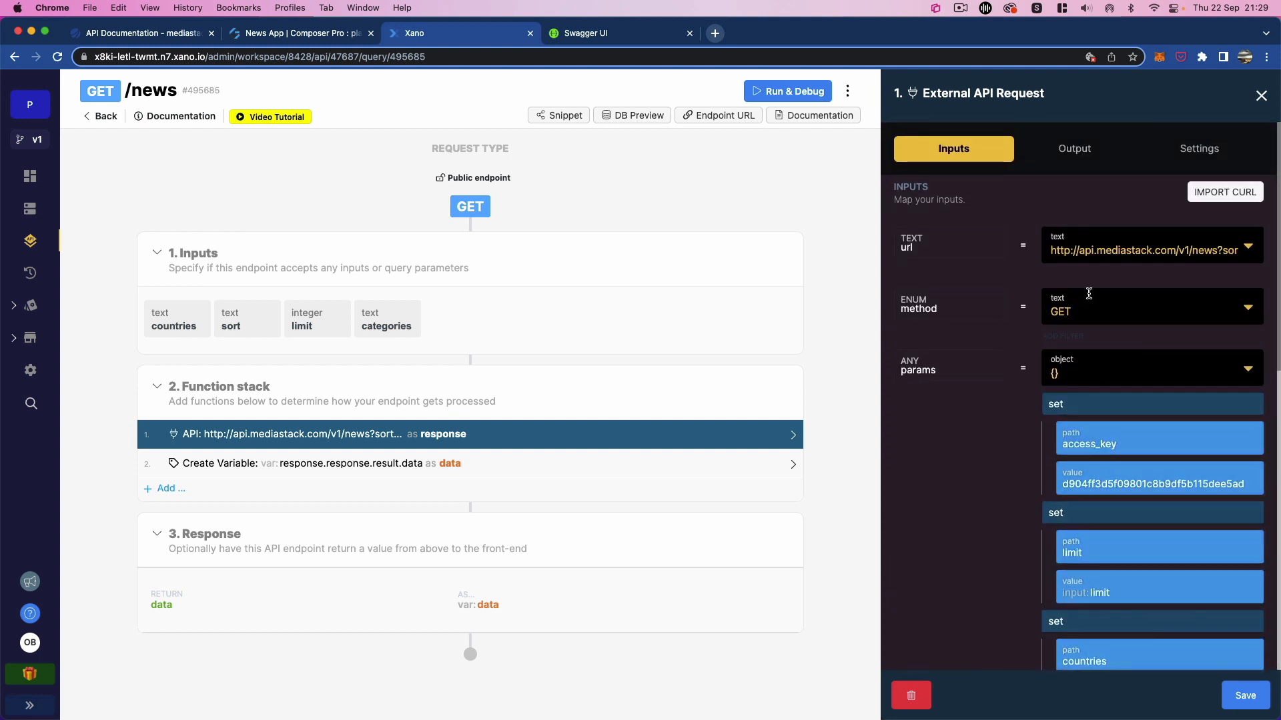
Step: Inspect the External API Request's full url value without changing it, check its output variable name and return to its input mappings
click(1107, 253)
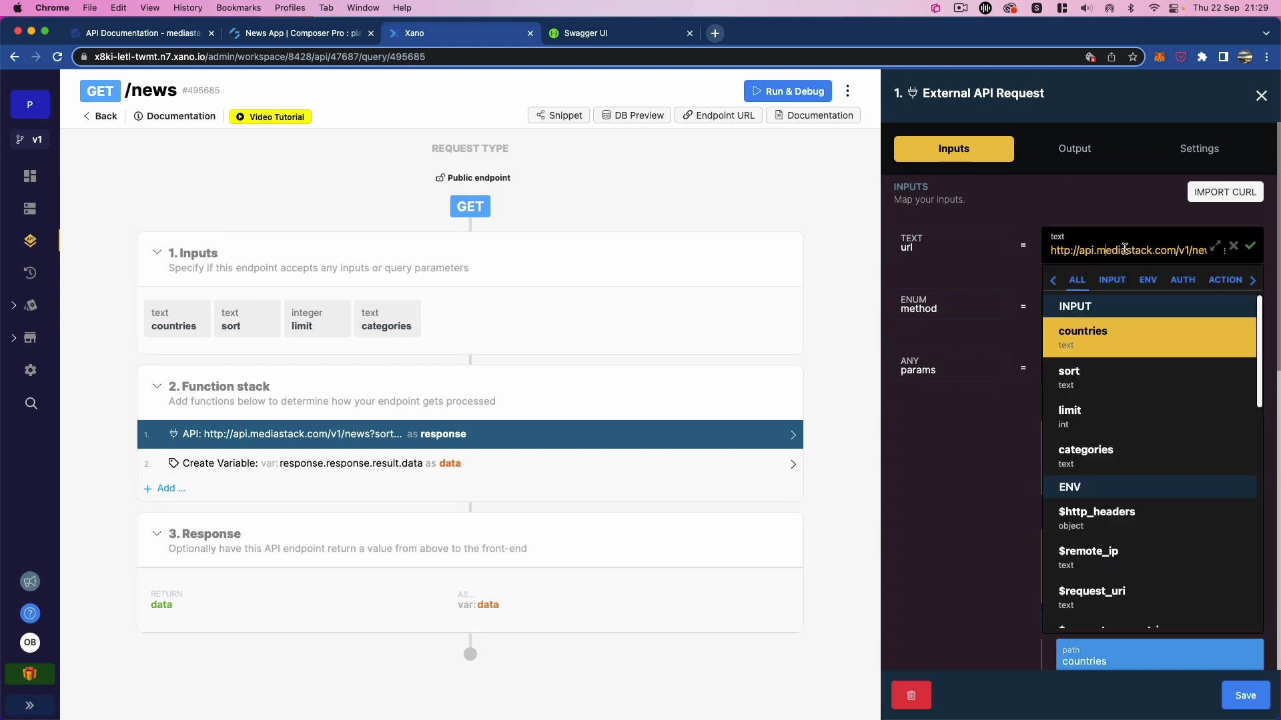
drag(1161, 249, 1244, 262)
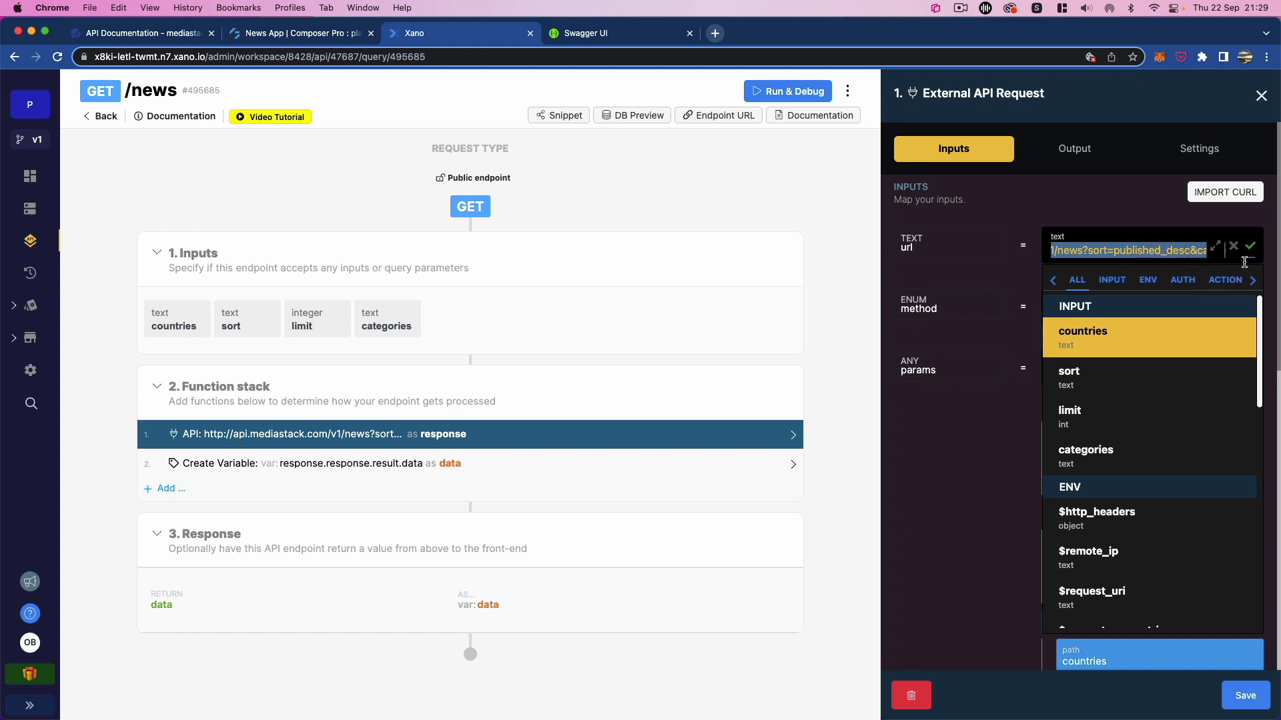
click(1102, 213)
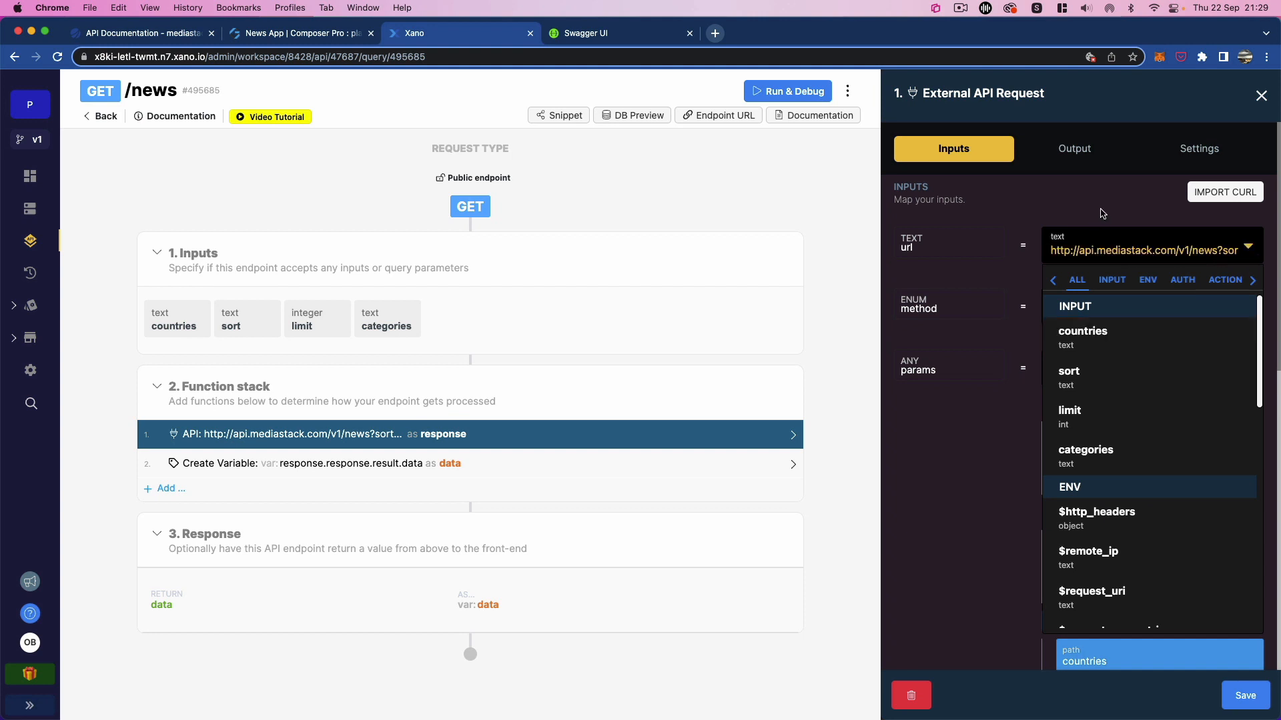
click(1085, 150)
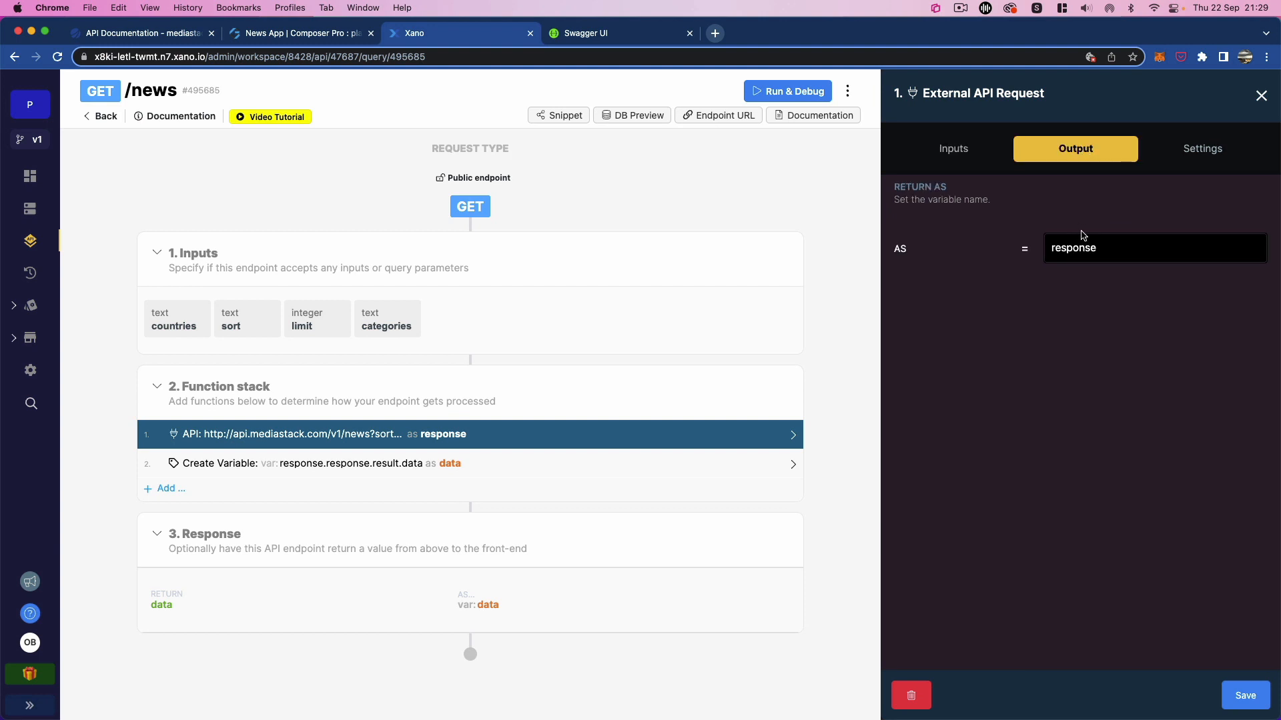
click(955, 153)
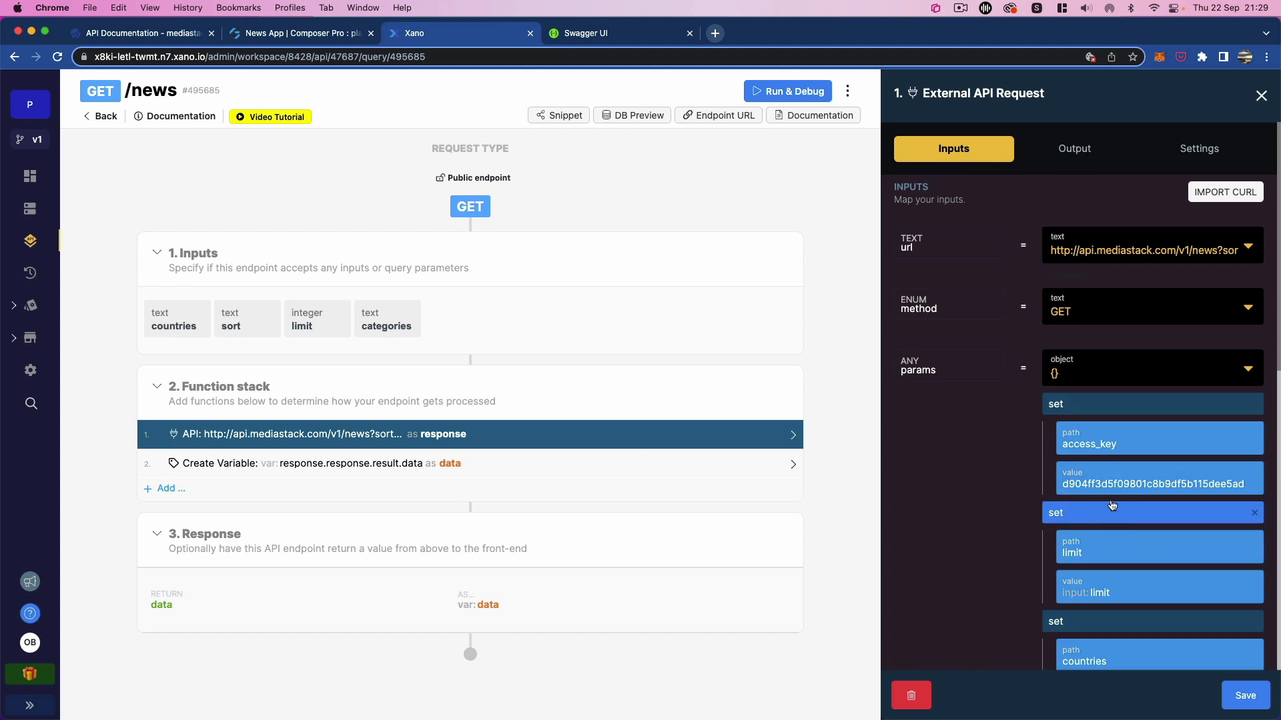
Step: Check the example API response in the mediastack documentation, return to Xano and examine the Create Variable function for data
click(160, 35)
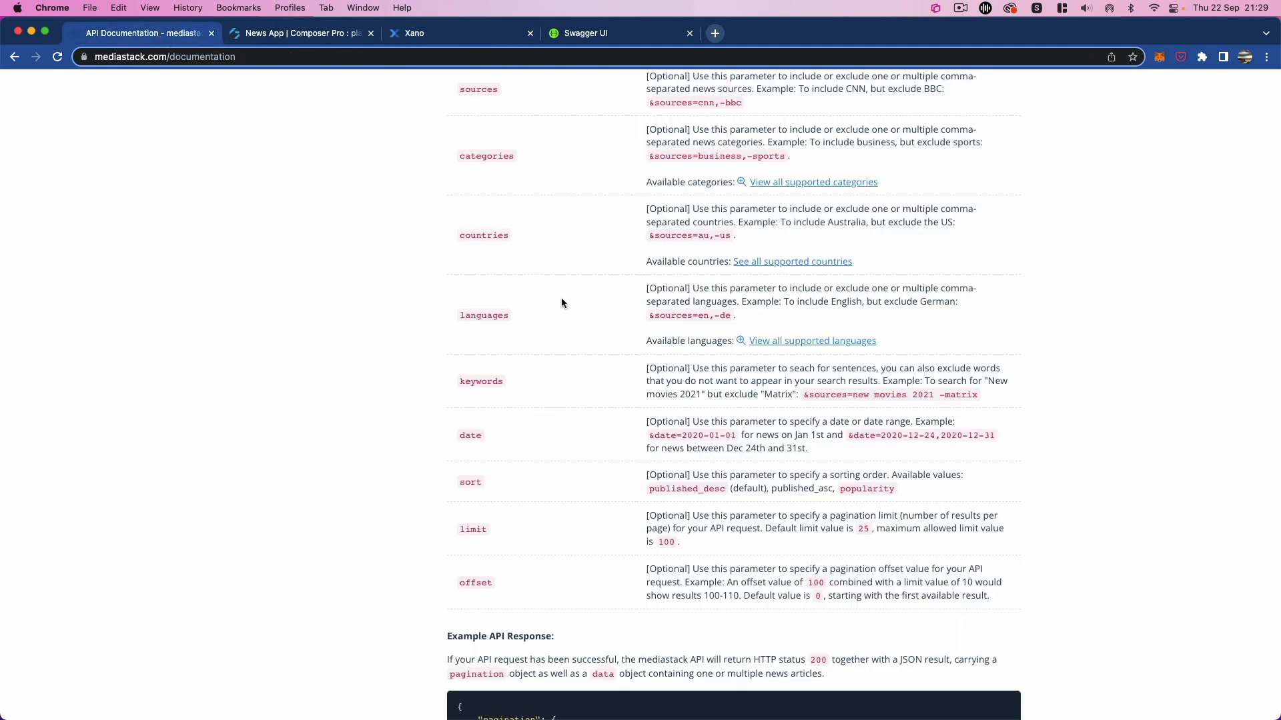
scroll(561, 298, down, 8)
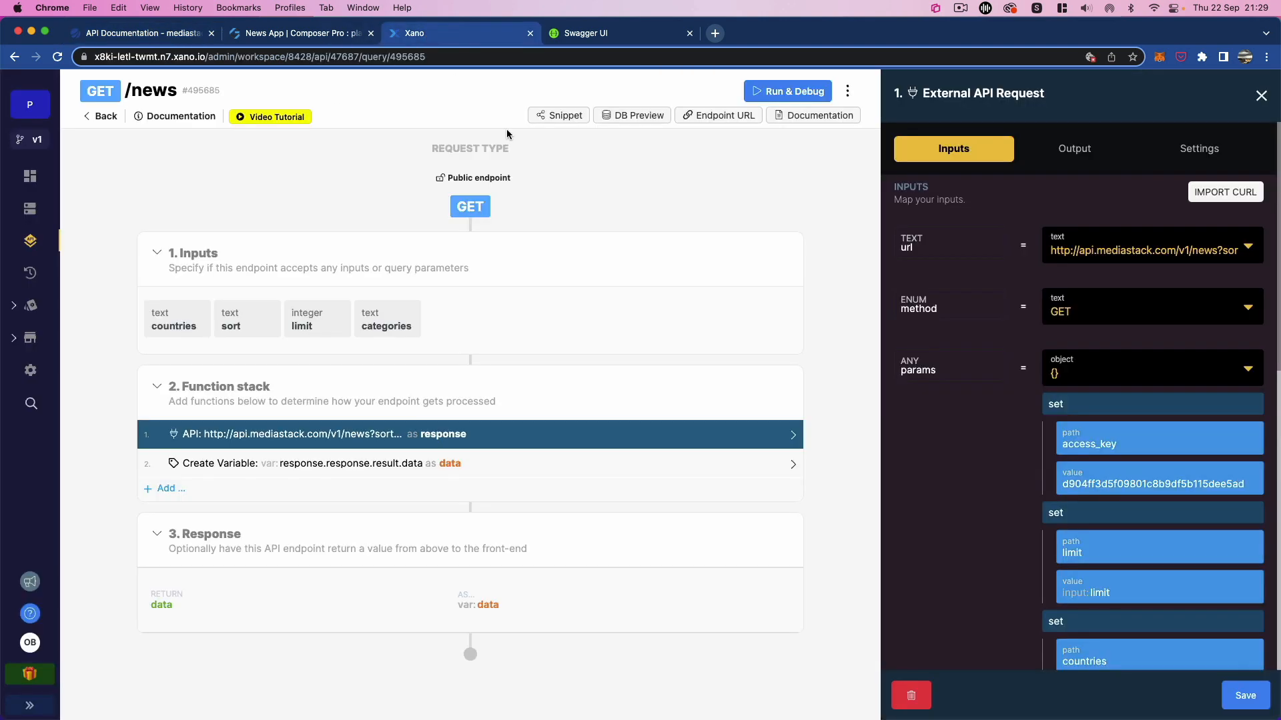
click(427, 35)
scroll(1134, 533, down, 2)
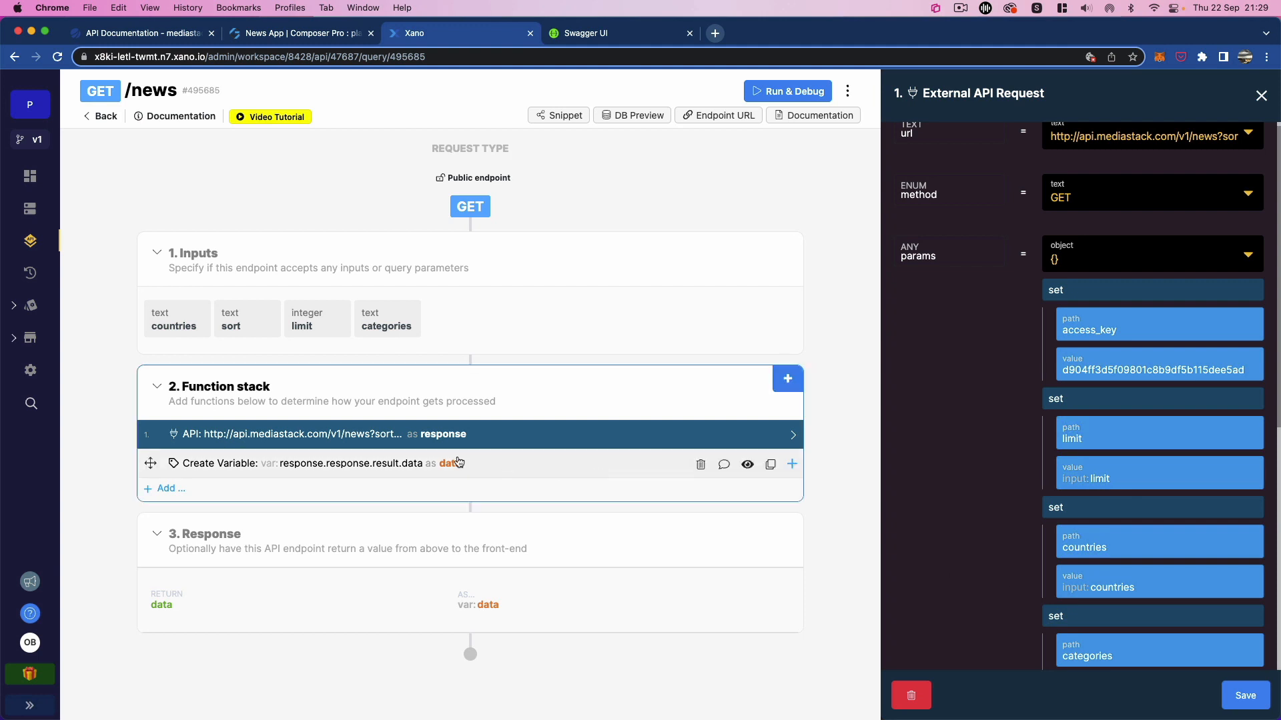
click(397, 467)
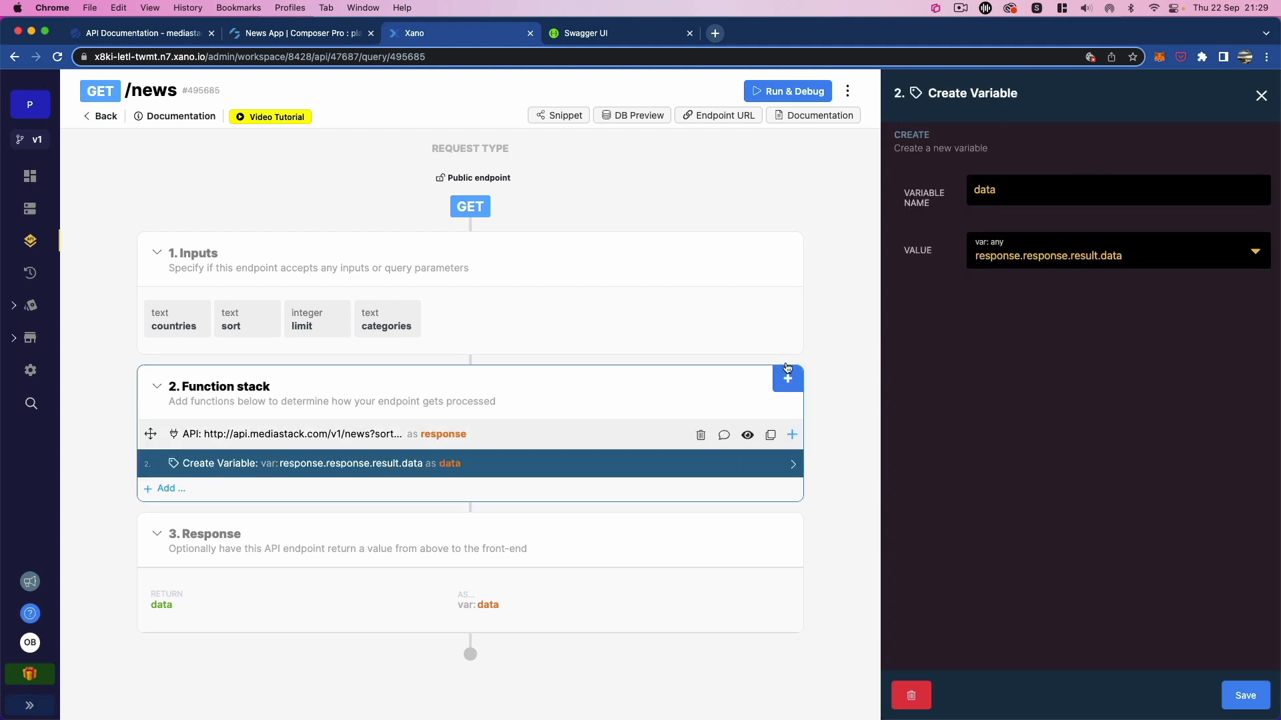
mouse_move(975, 256)
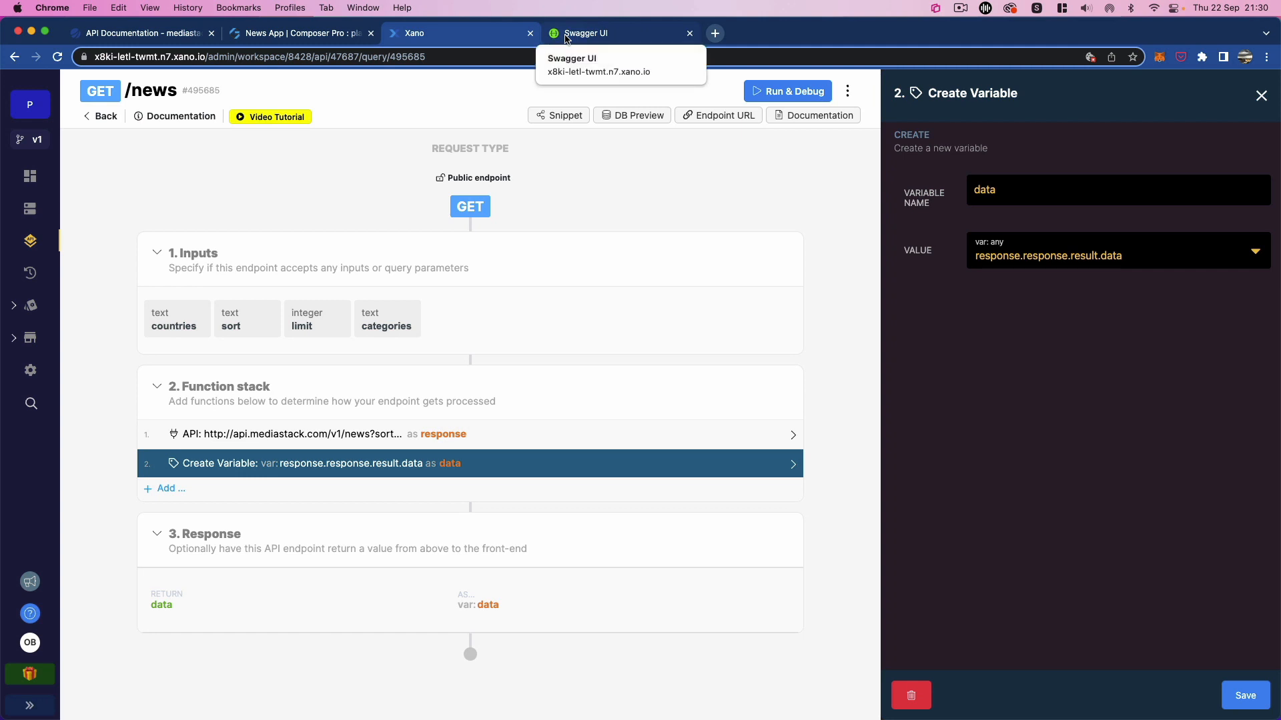
Step: Switch to the Swagger documentation, expand GET /news and examine its query parameters and response codes
click(566, 39)
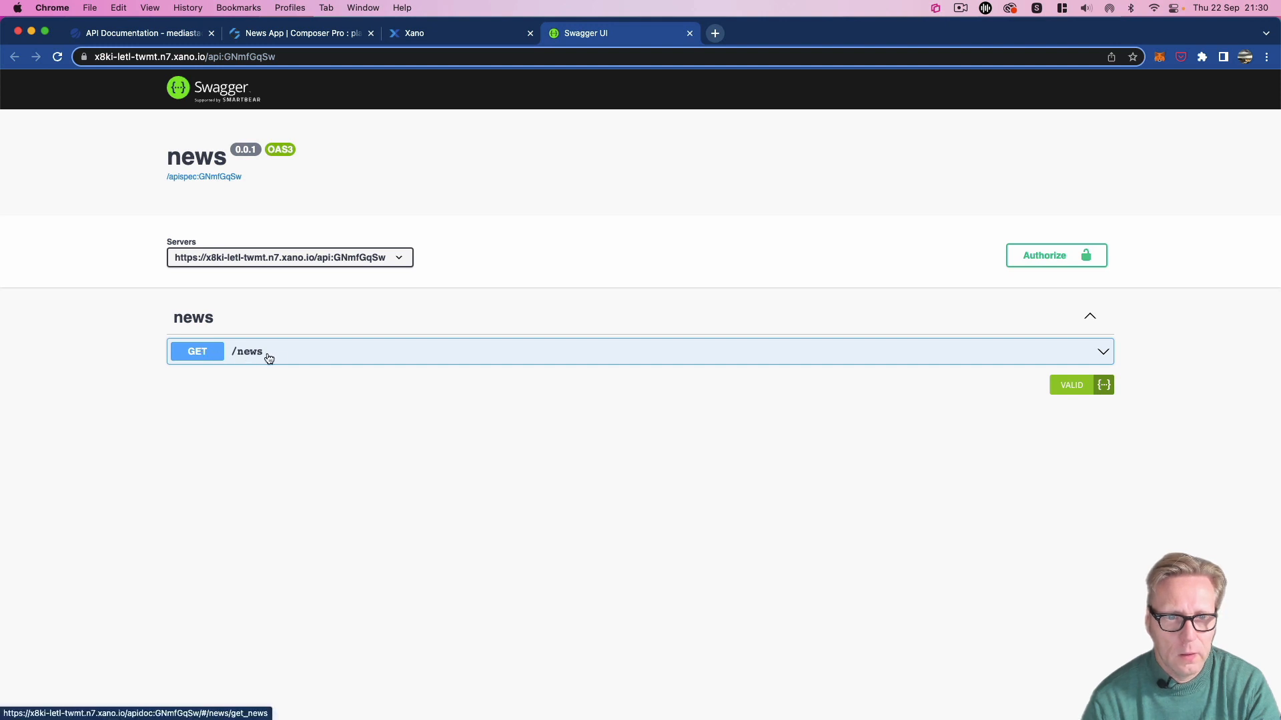
click(312, 361)
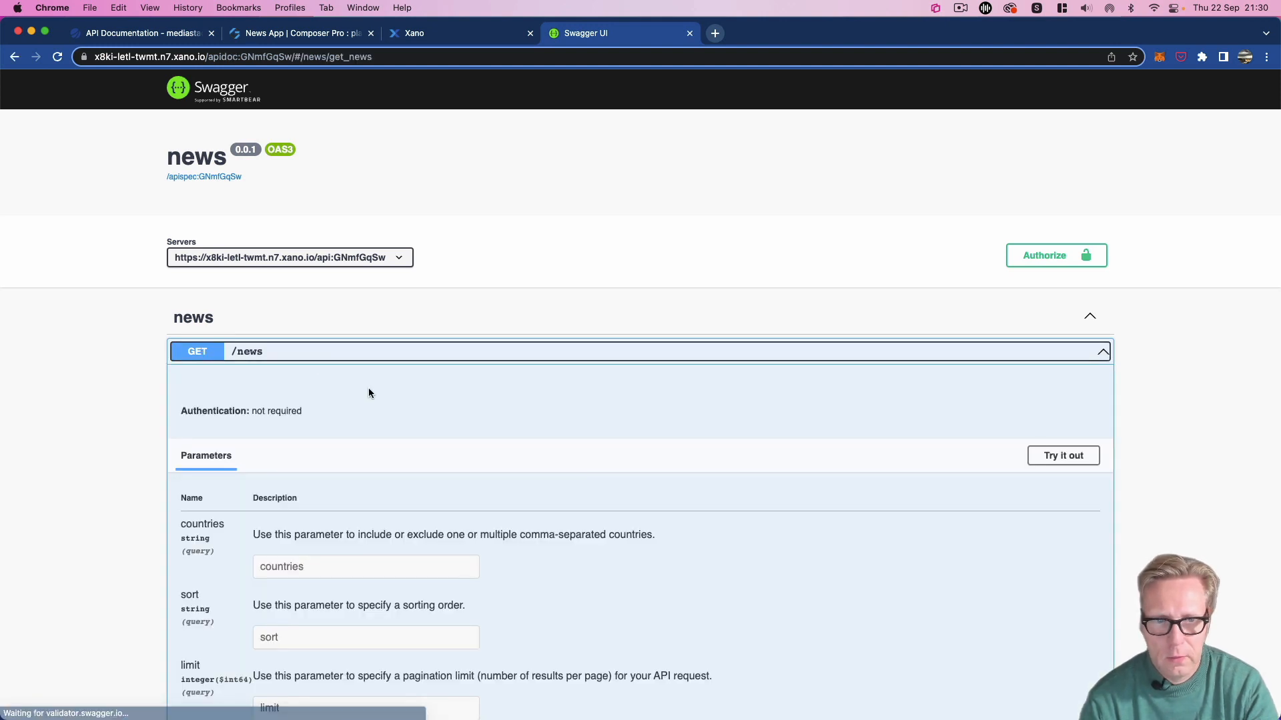
scroll(384, 391, down, 3)
scroll(338, 369, down, 1)
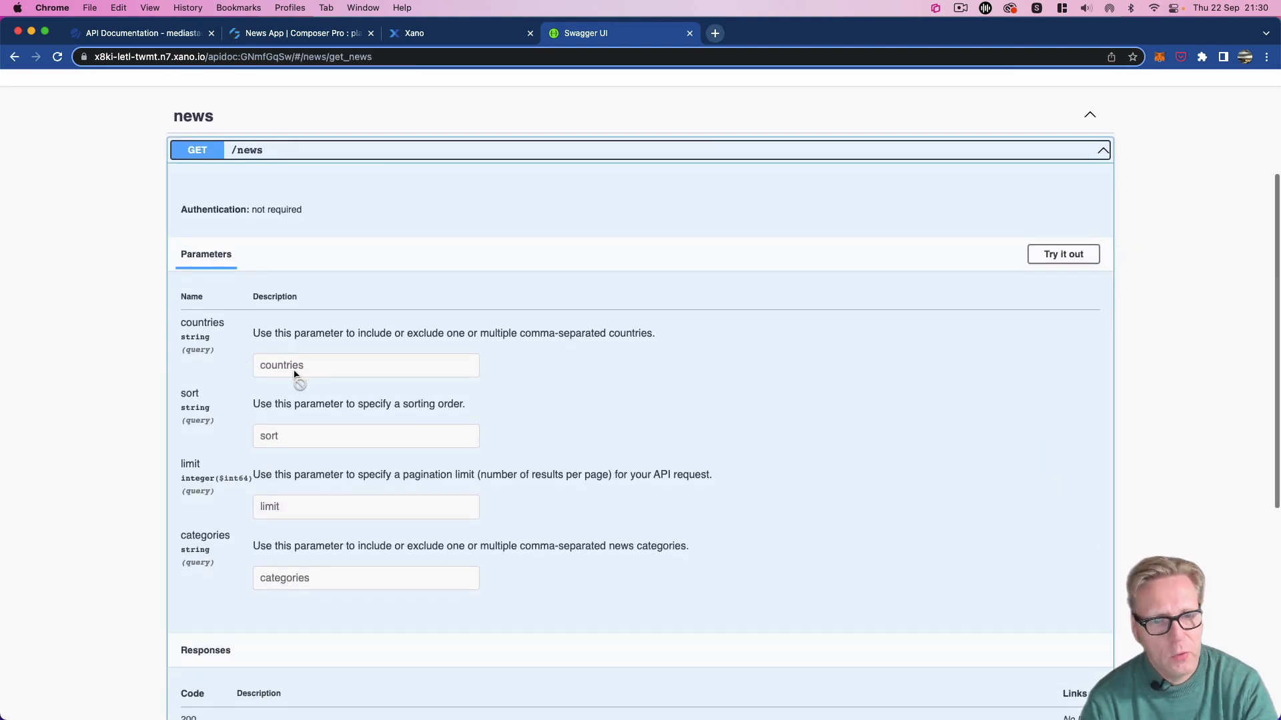
scroll(288, 377, down, 2)
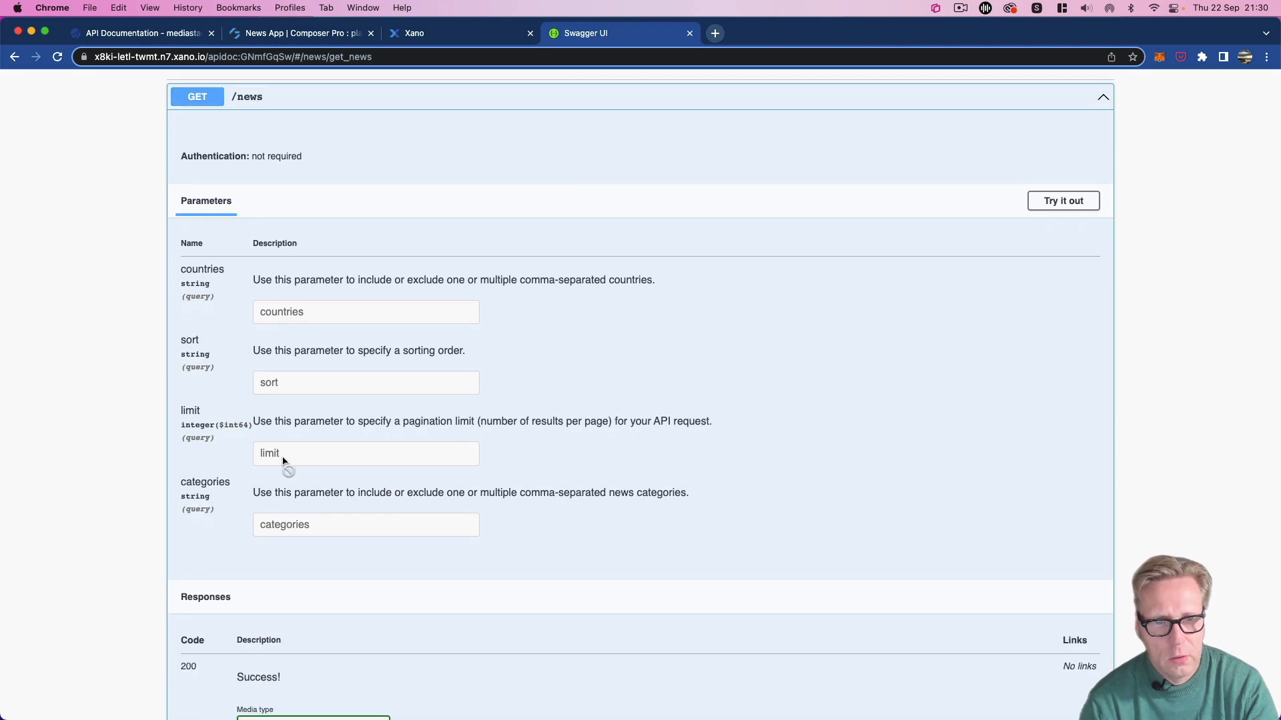
scroll(288, 459, down, 5)
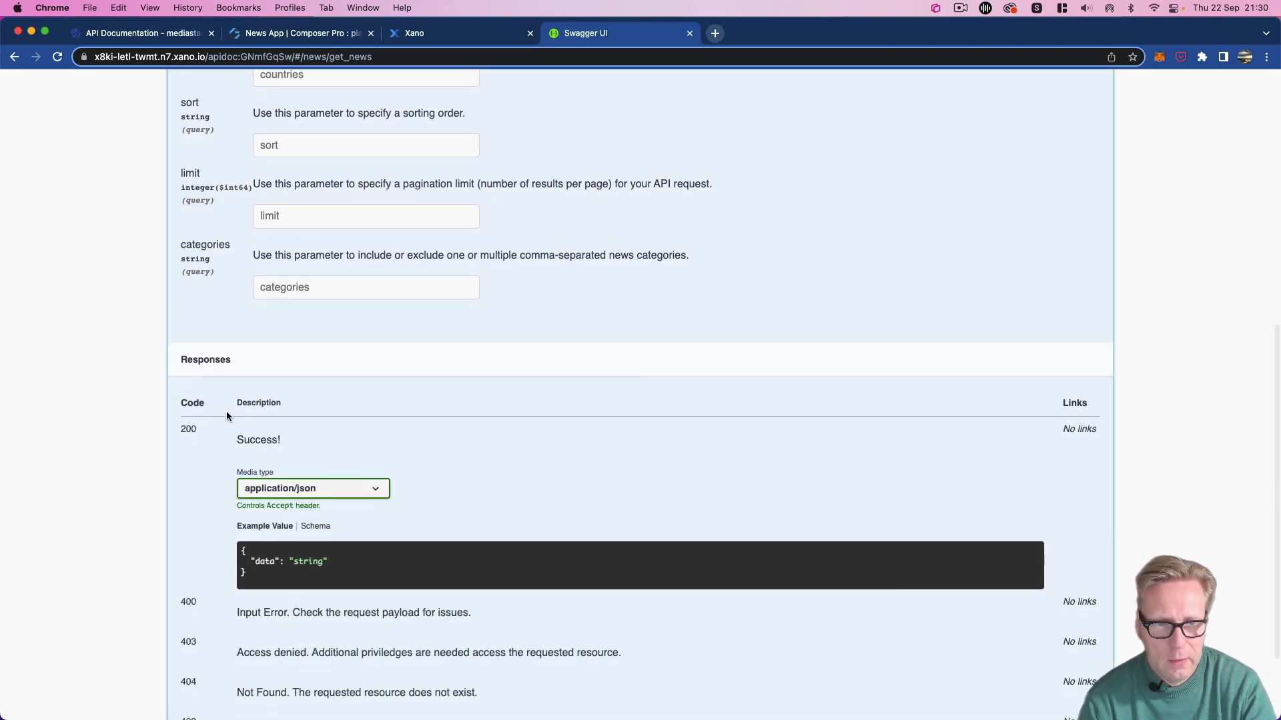
scroll(260, 547, up, 5)
scroll(260, 547, up, 4)
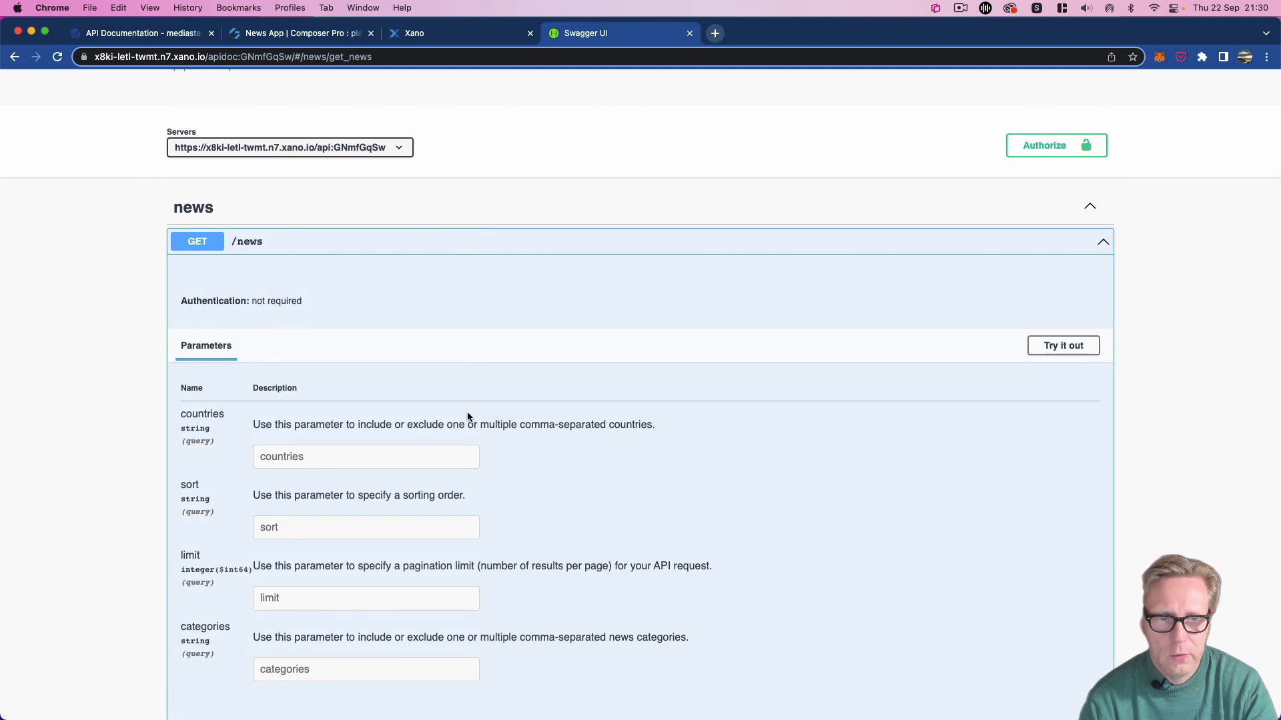
Step: Enable test mode for GET /news and execute the request with all parameters left empty
click(1060, 346)
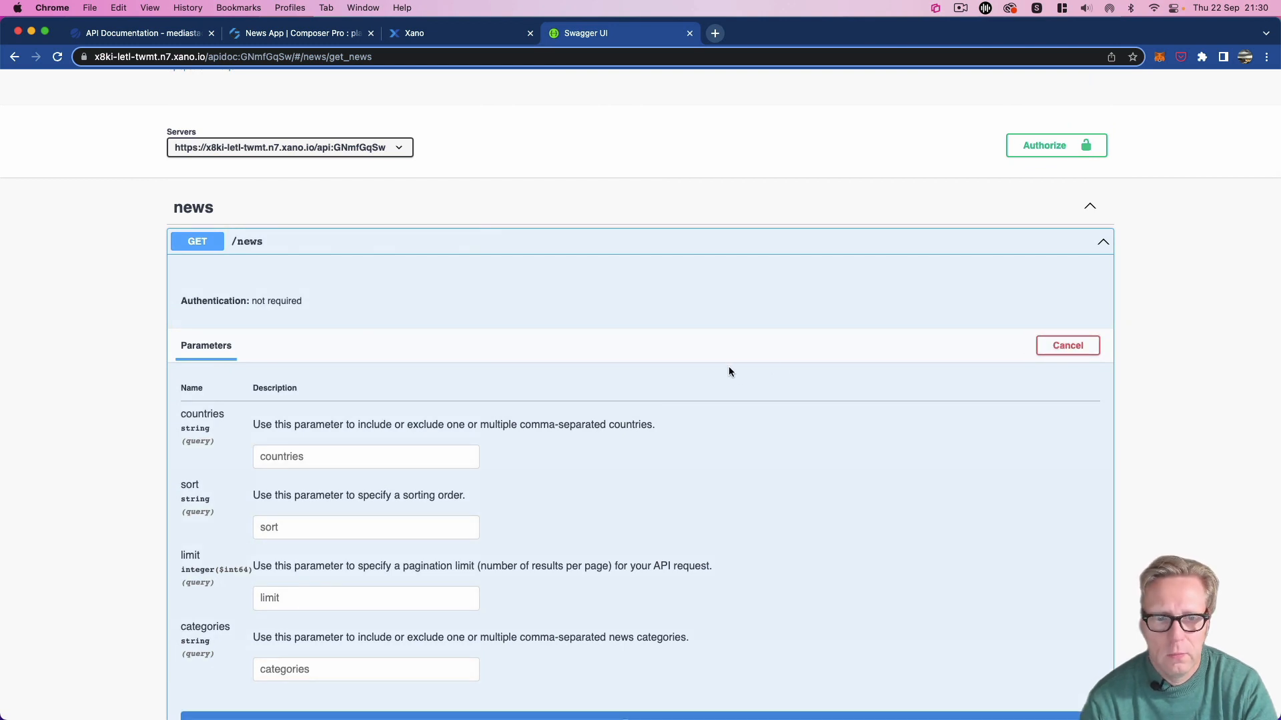
scroll(728, 369, down, 5)
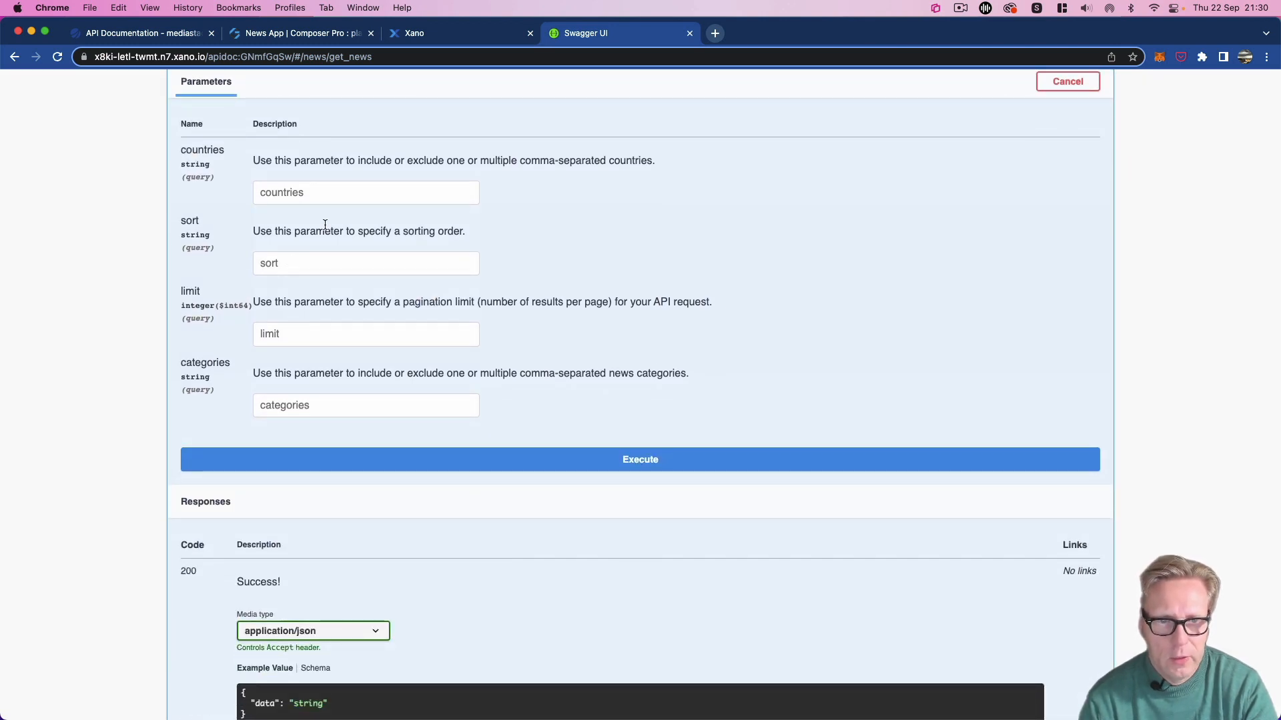
scroll(350, 310, down, 5)
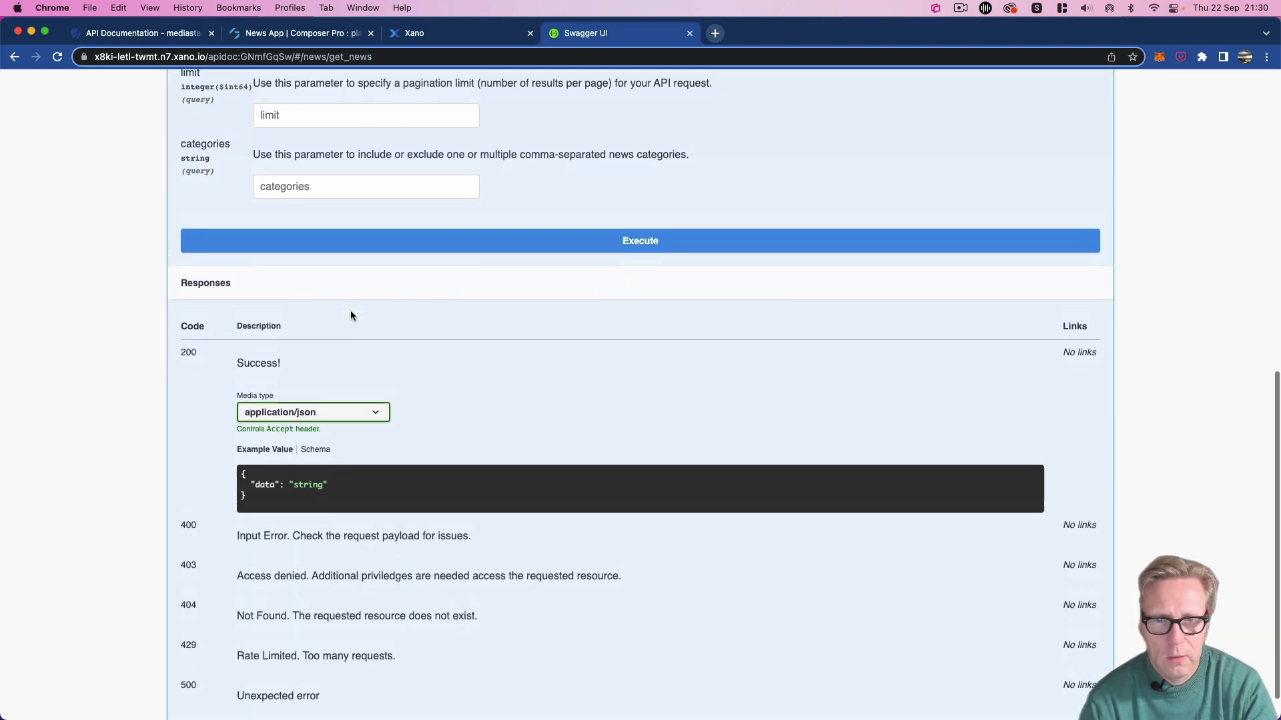
click(641, 298)
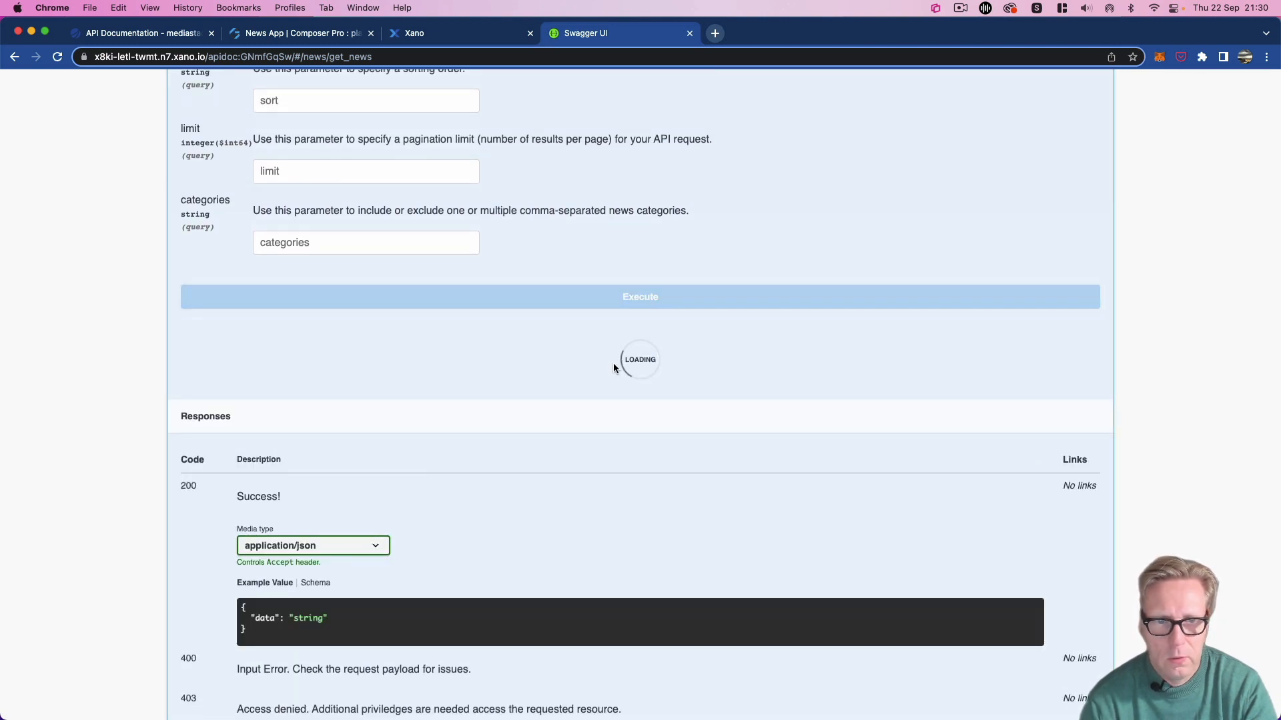
Step: Examine the executed request's URL and the news article fields in the response body
scroll(414, 344, down, 2)
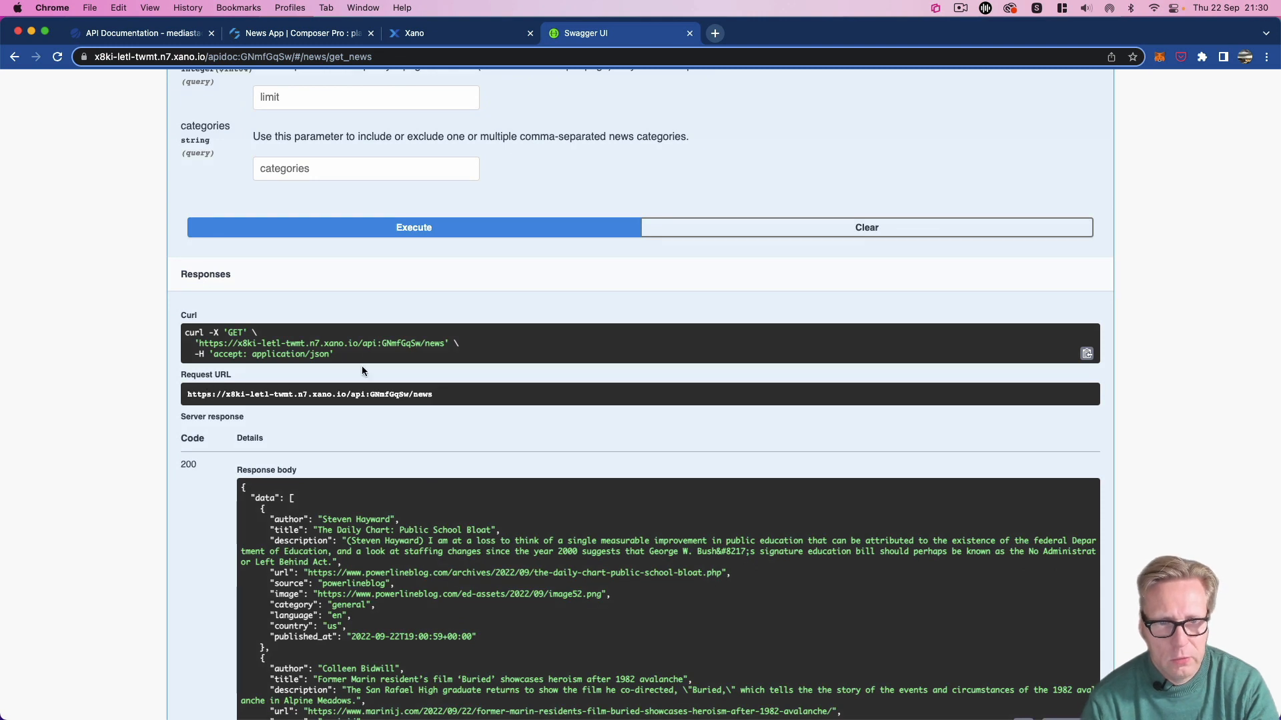
drag(437, 398, 169, 397)
scroll(393, 417, down, 4)
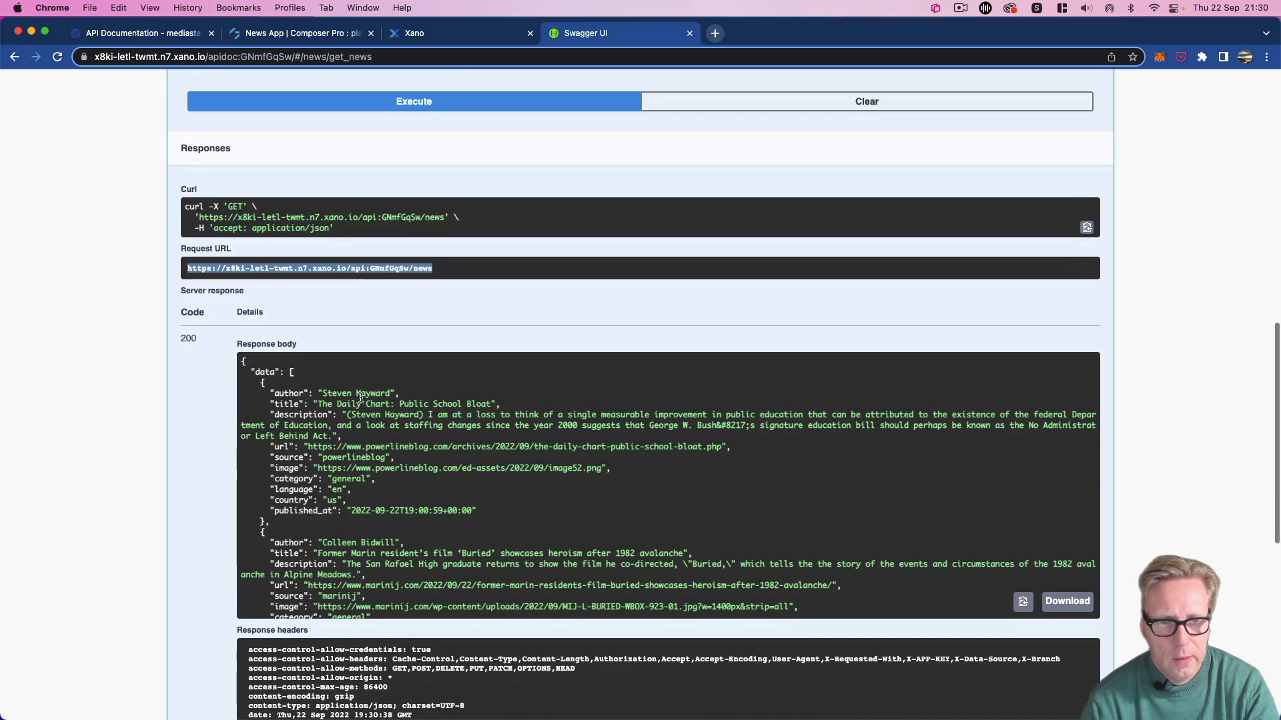
scroll(279, 375, down, 5)
scroll(279, 376, up, 5)
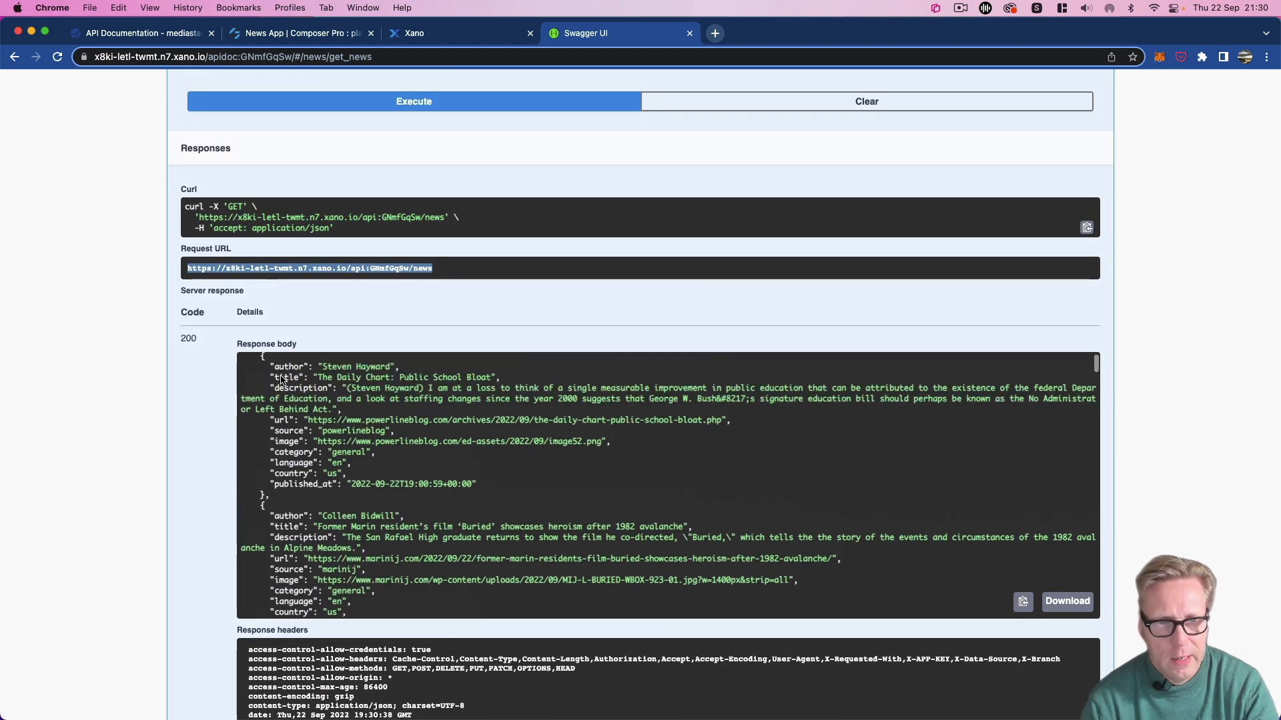
drag(212, 269, 170, 267)
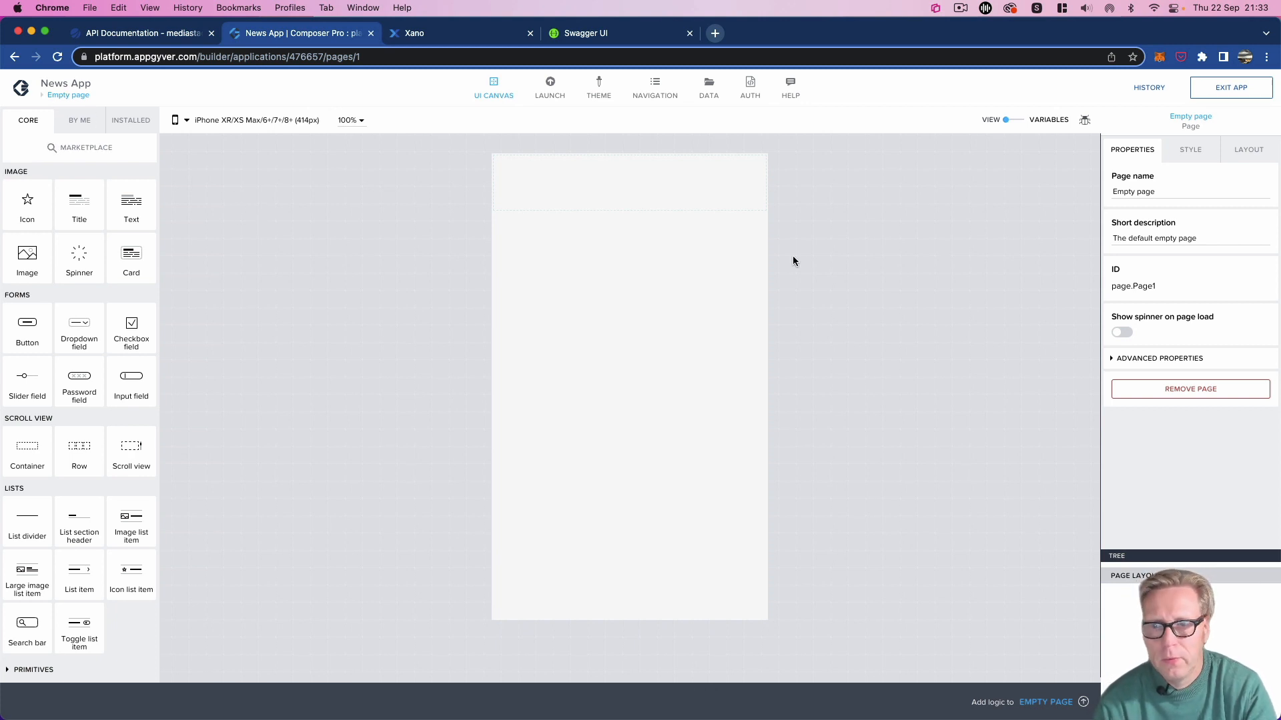
Step: Switch to AppGyver Composer Pro and rename the News App's empty page as Front page
click(1119, 193)
double_click(1117, 192)
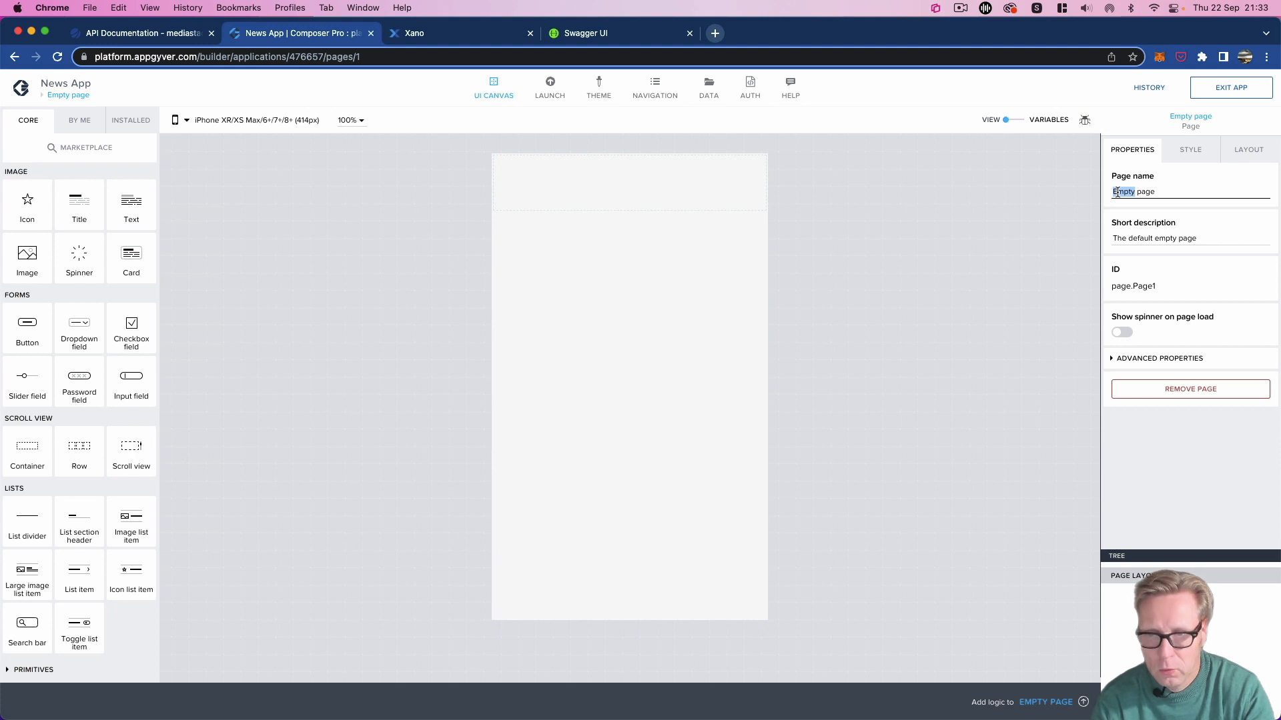
text(Front)
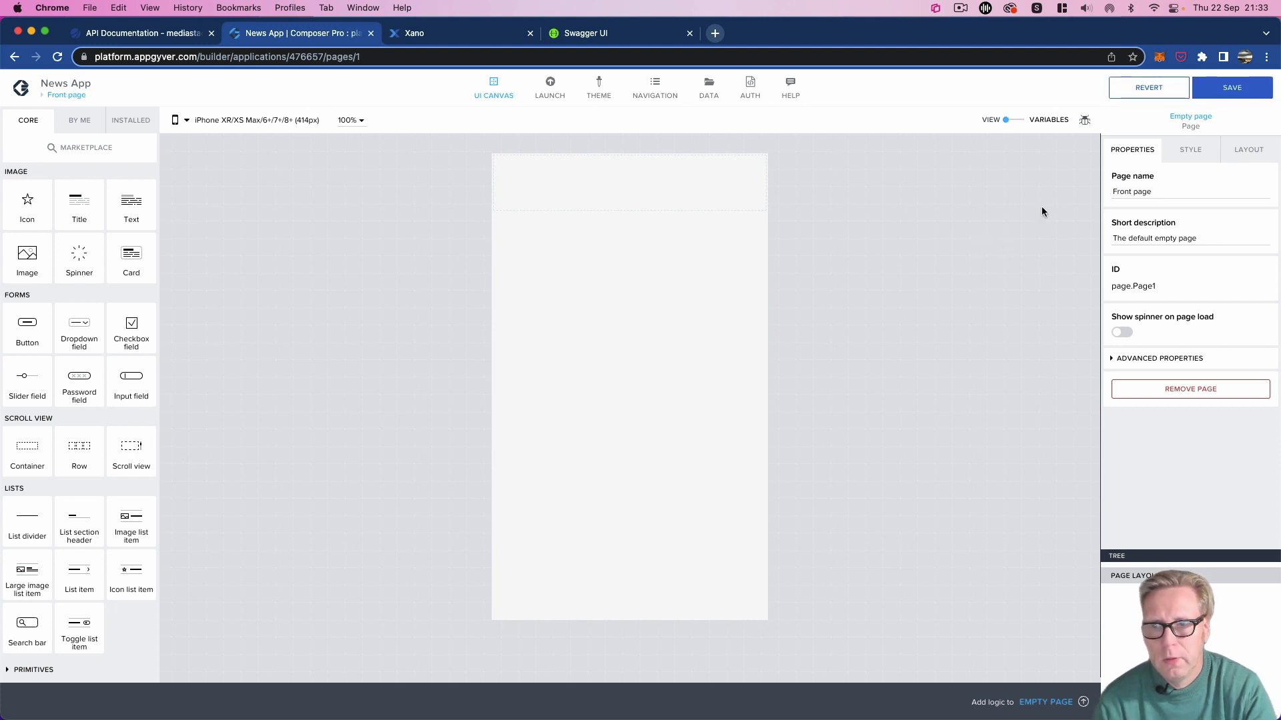
Step: Save the News App and dismiss the save notification
click(1222, 93)
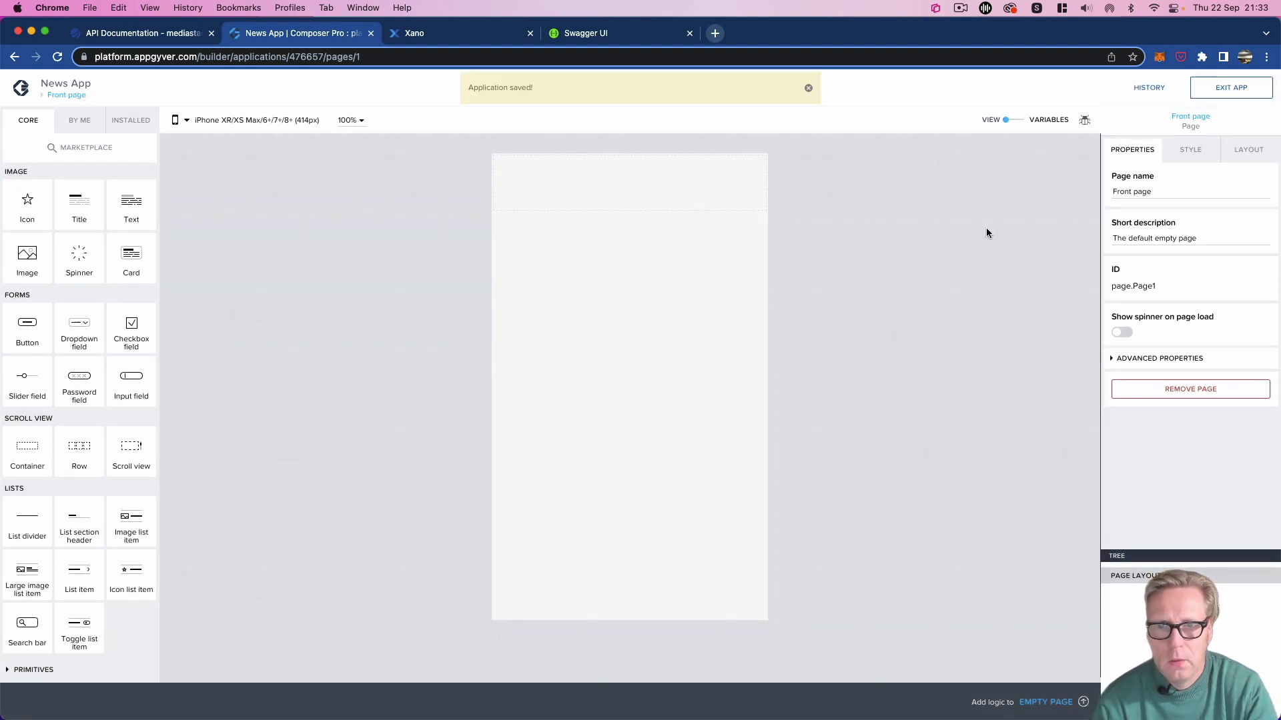
click(808, 89)
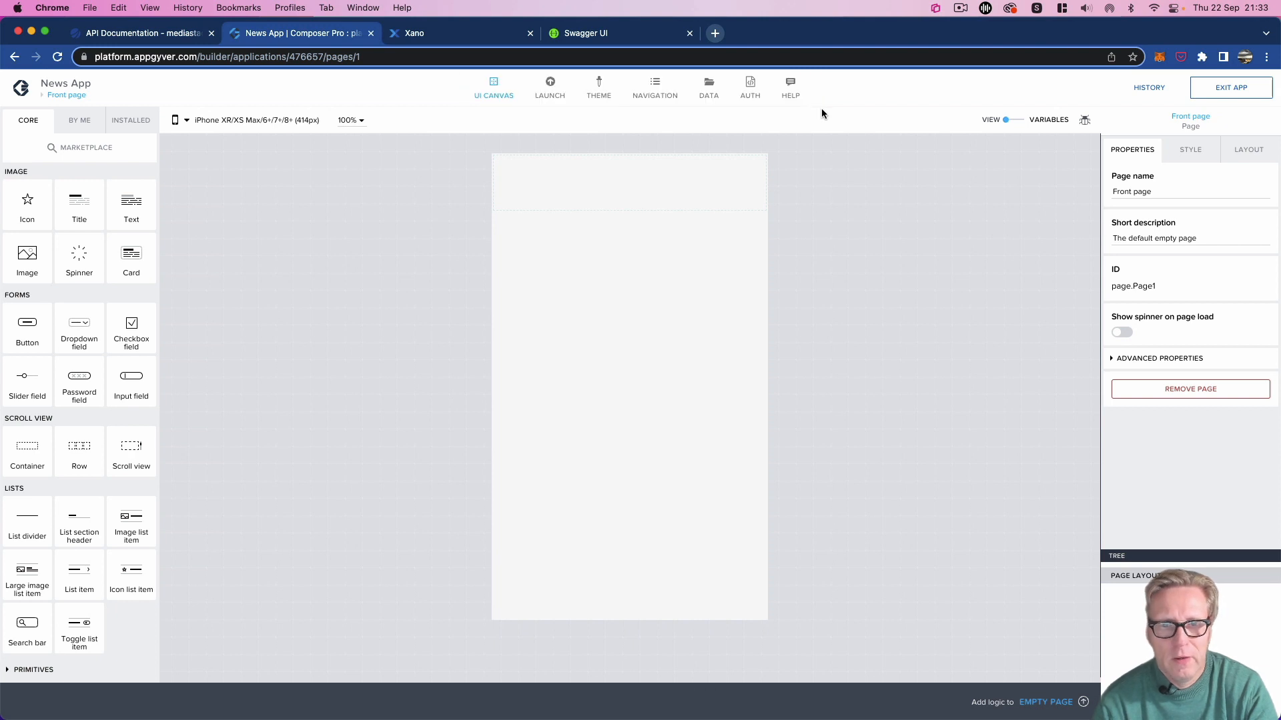
Step: Add a REST API direct integration data resource with the ID newsapi_org and the short description "Get new articles"
click(709, 90)
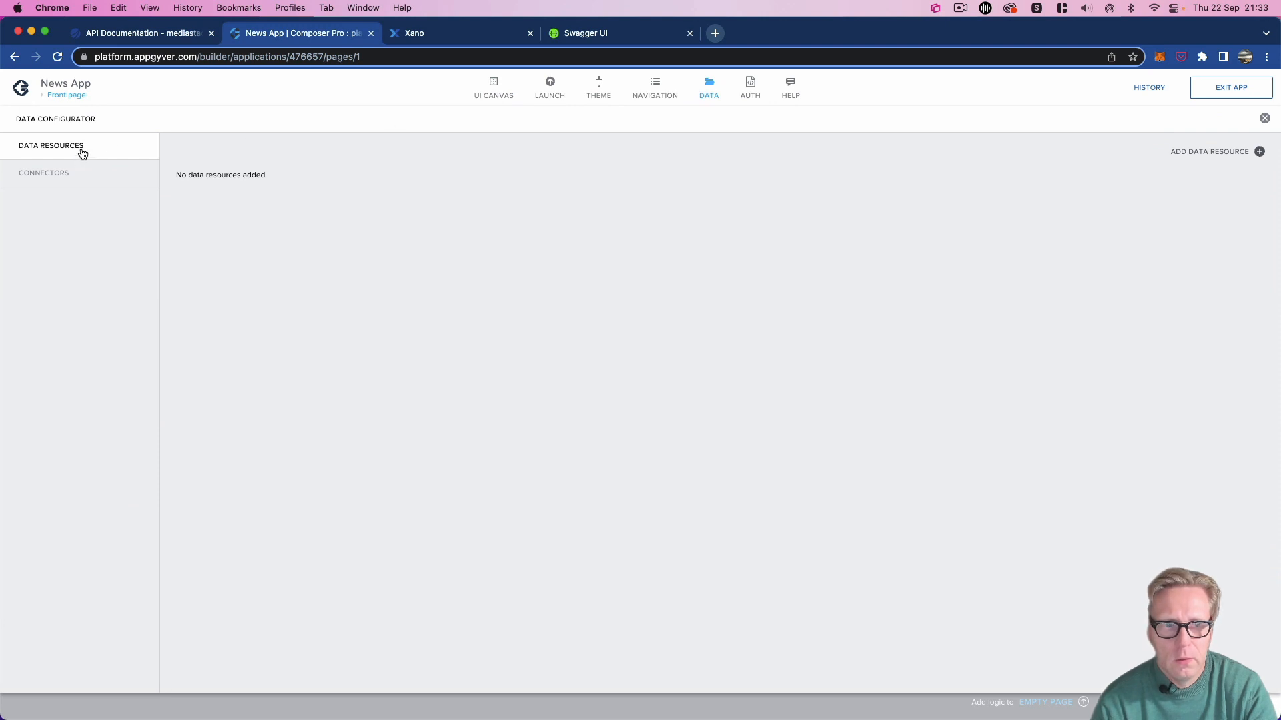
click(1260, 153)
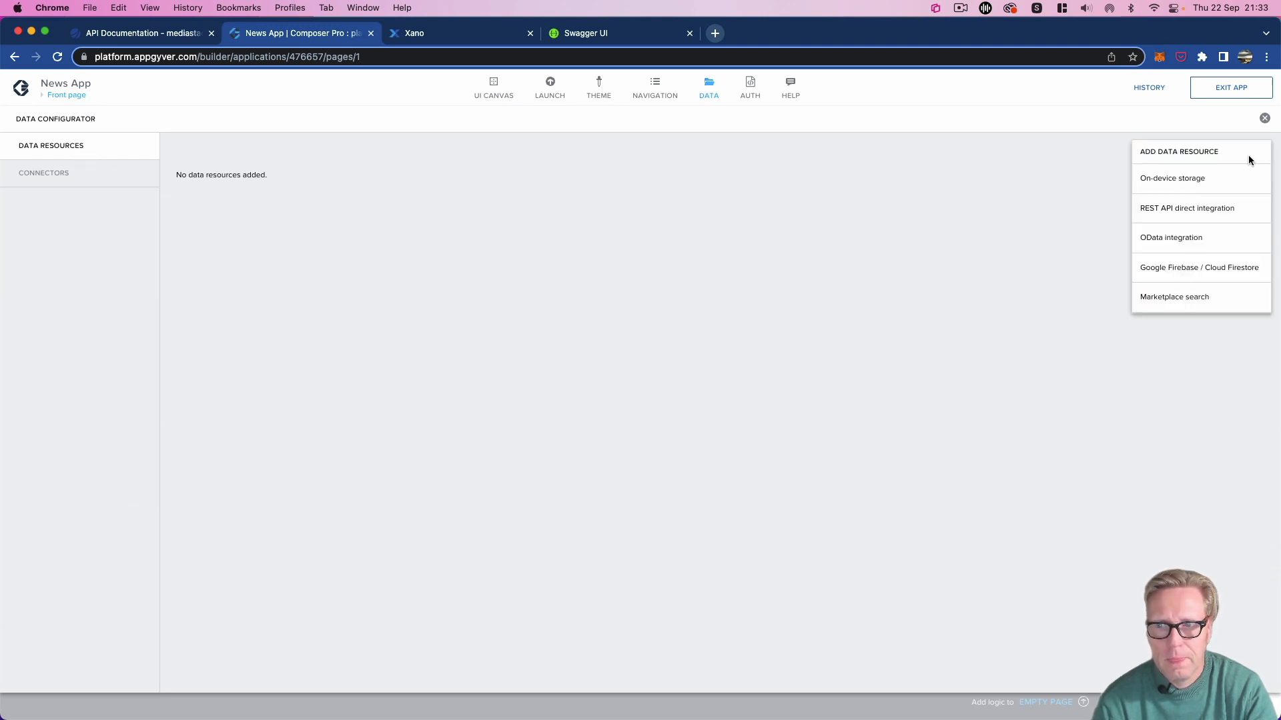
click(1203, 213)
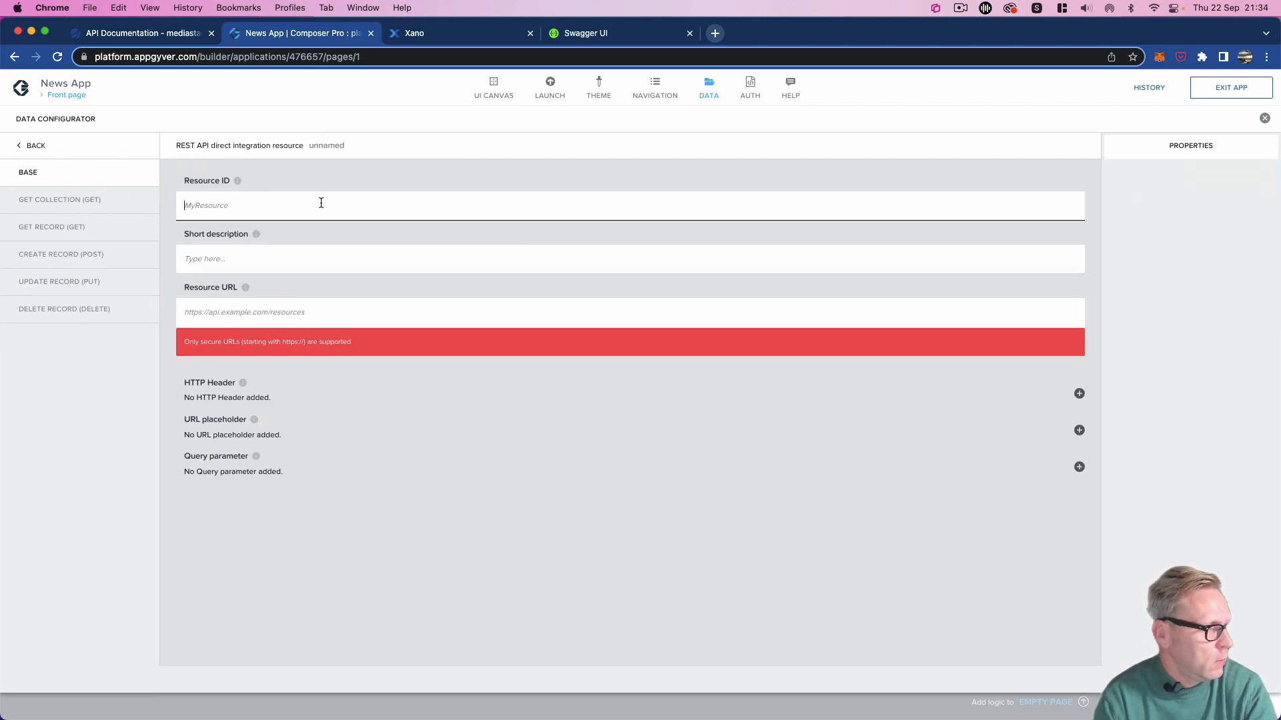
click(320, 203)
text(newsapi_org)
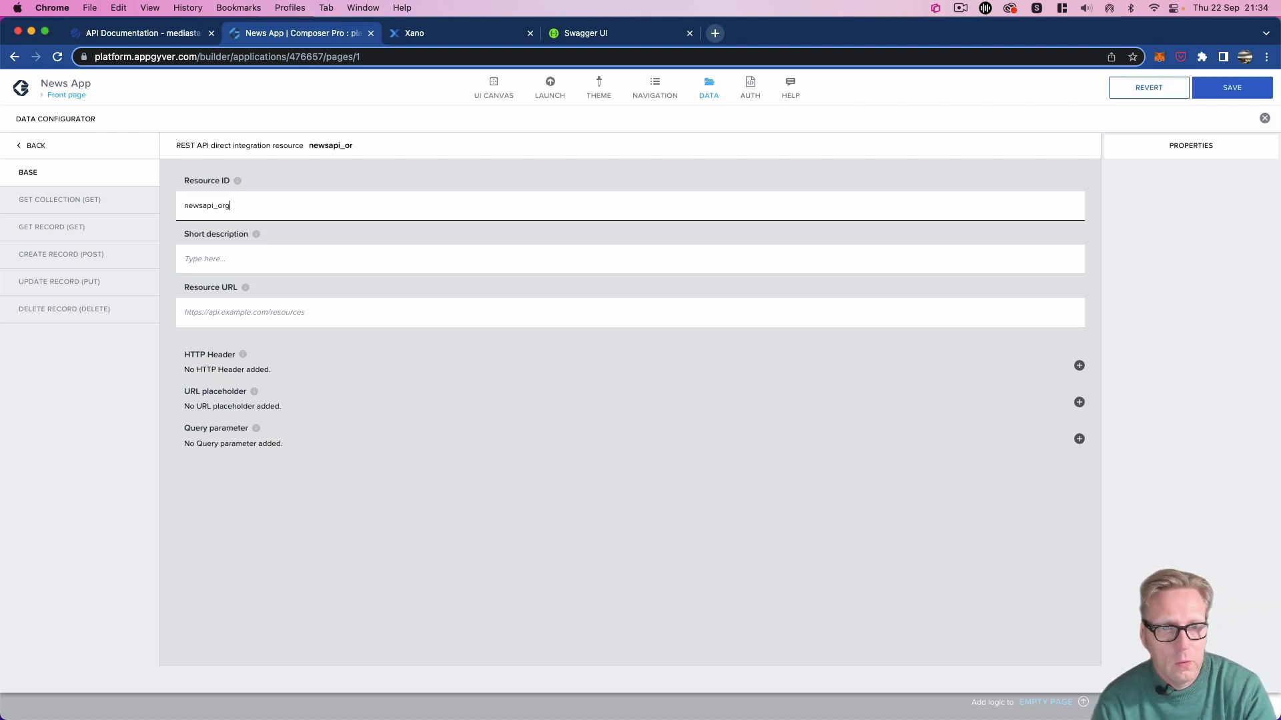
click(335, 262)
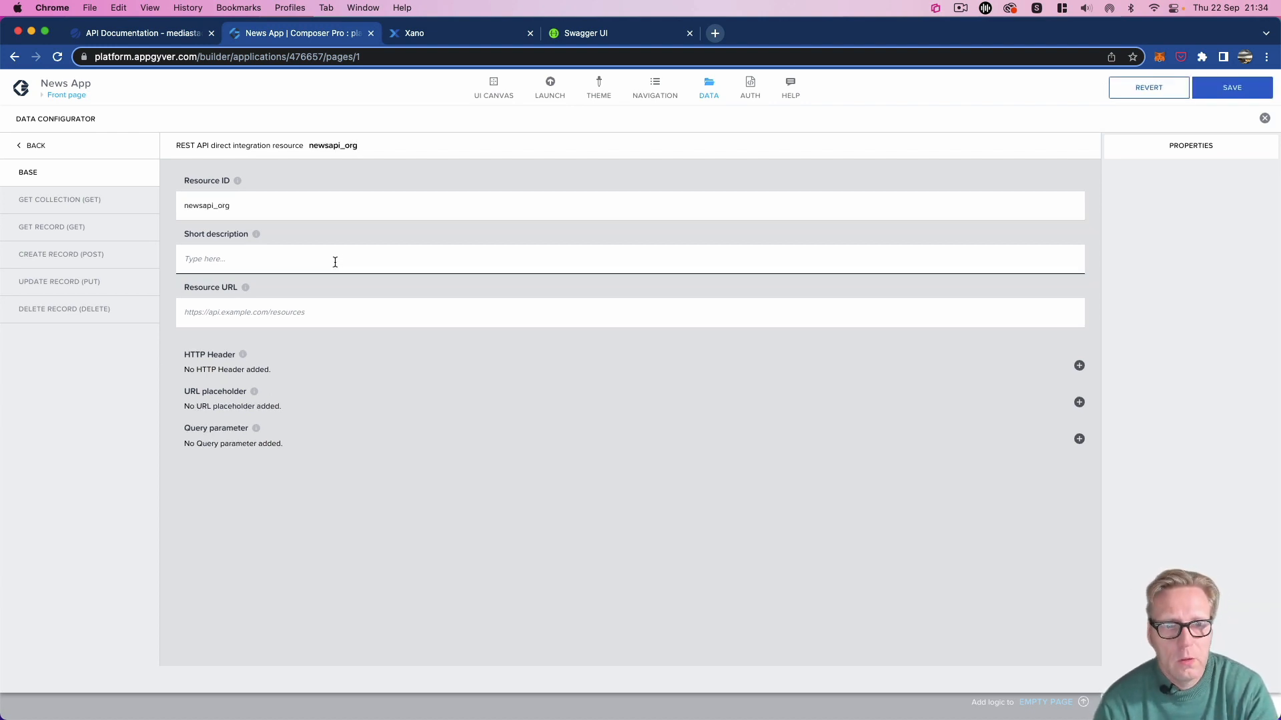
text(G)
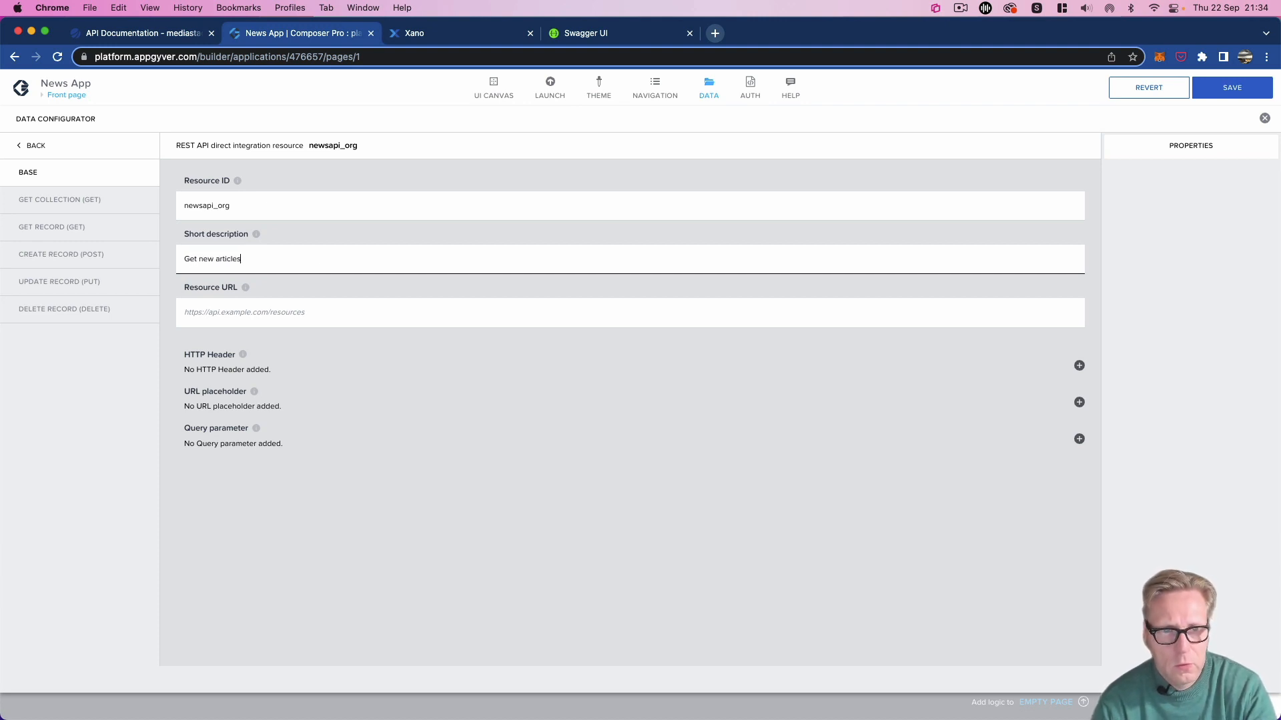
text(et new articles)
click(328, 315)
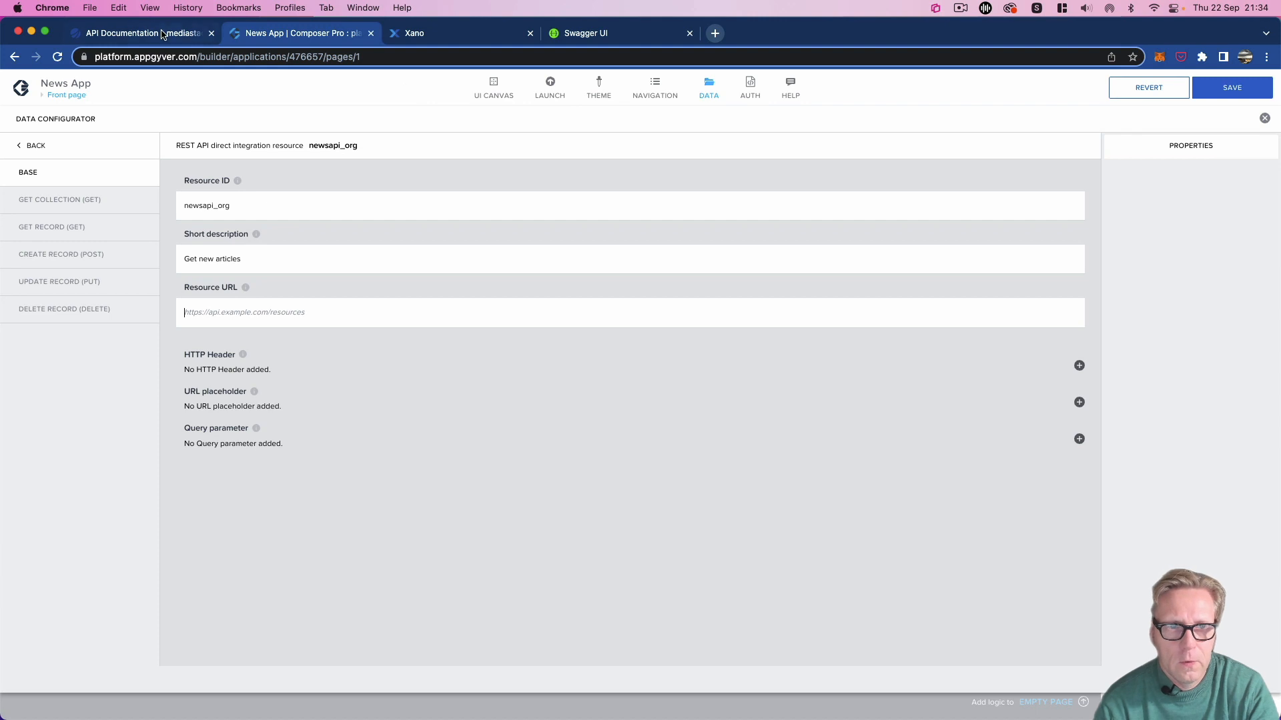
click(594, 36)
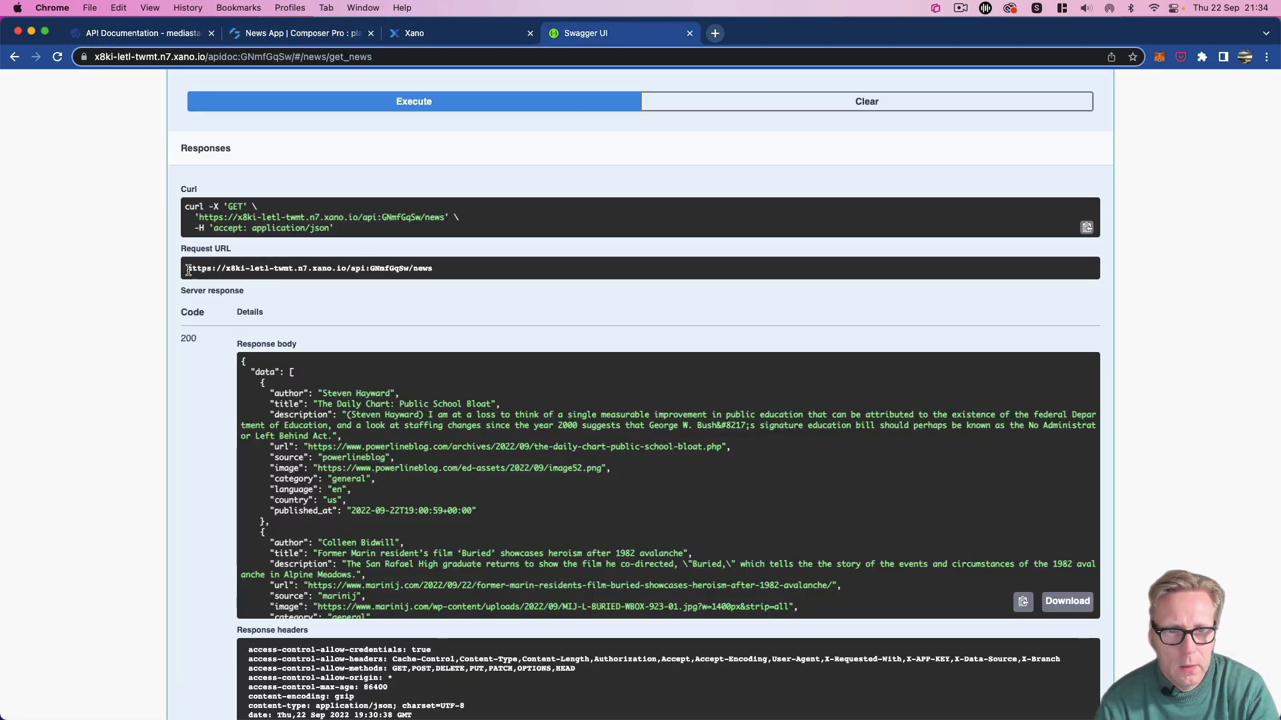
drag(188, 269, 151, 269)
key(super+c)
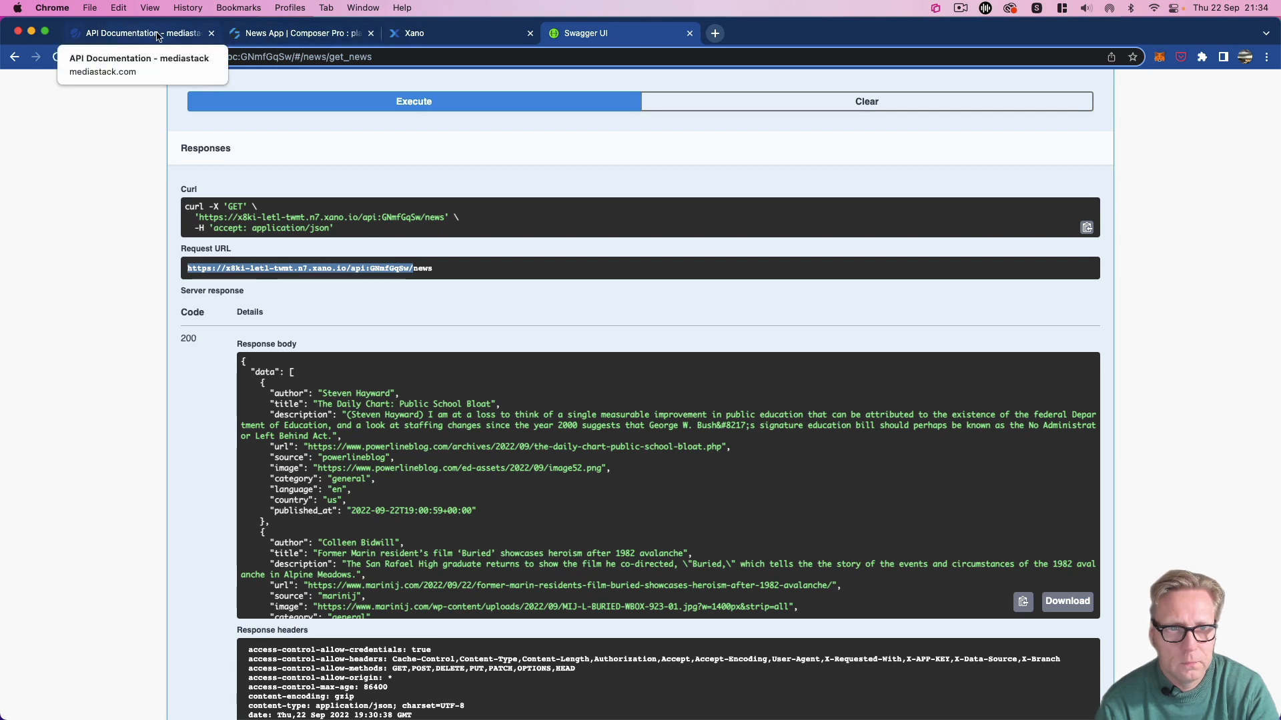
click(265, 33)
click(274, 322)
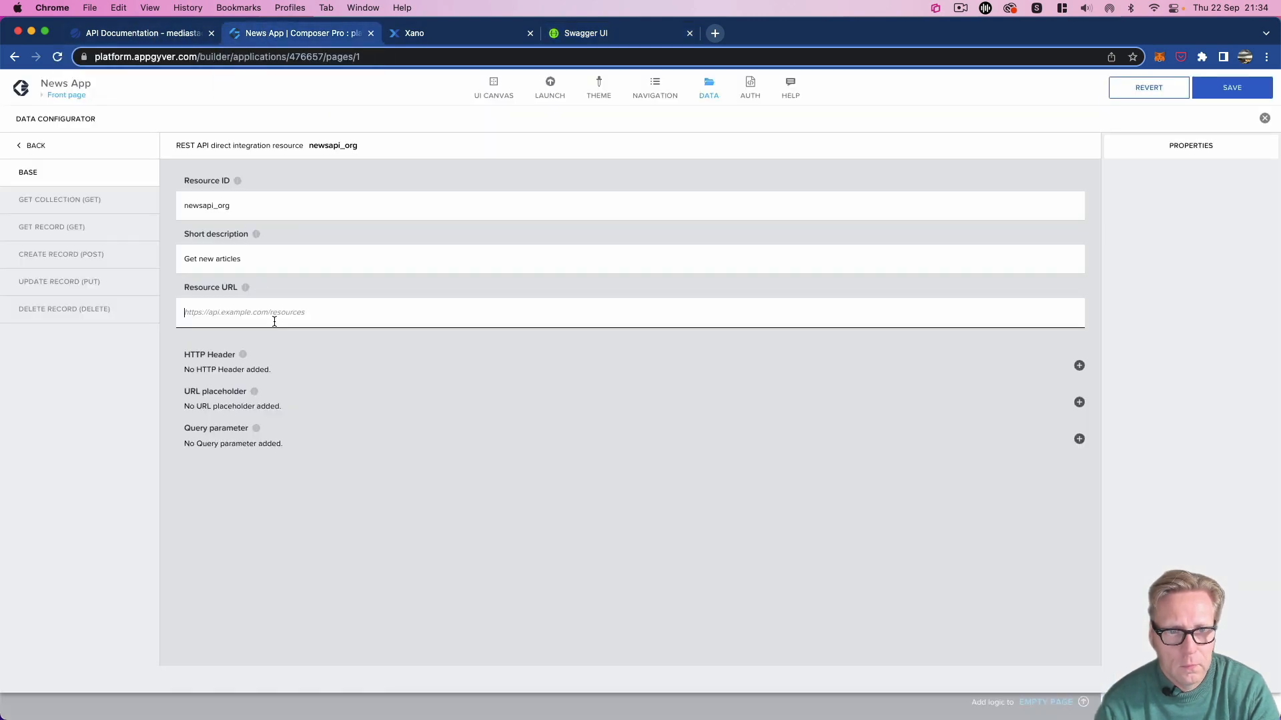
key(super+v)
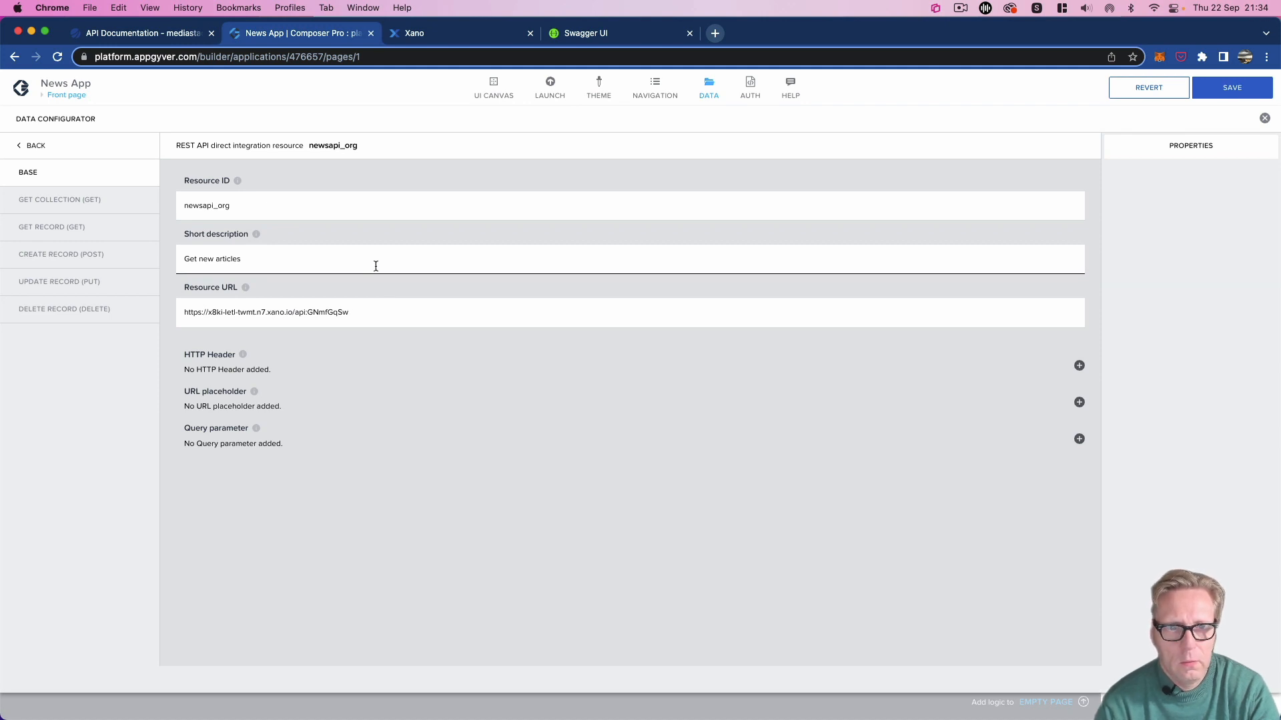
Step: Set the relative path of the resource's Get Collection method to /news
click(95, 204)
click(346, 236)
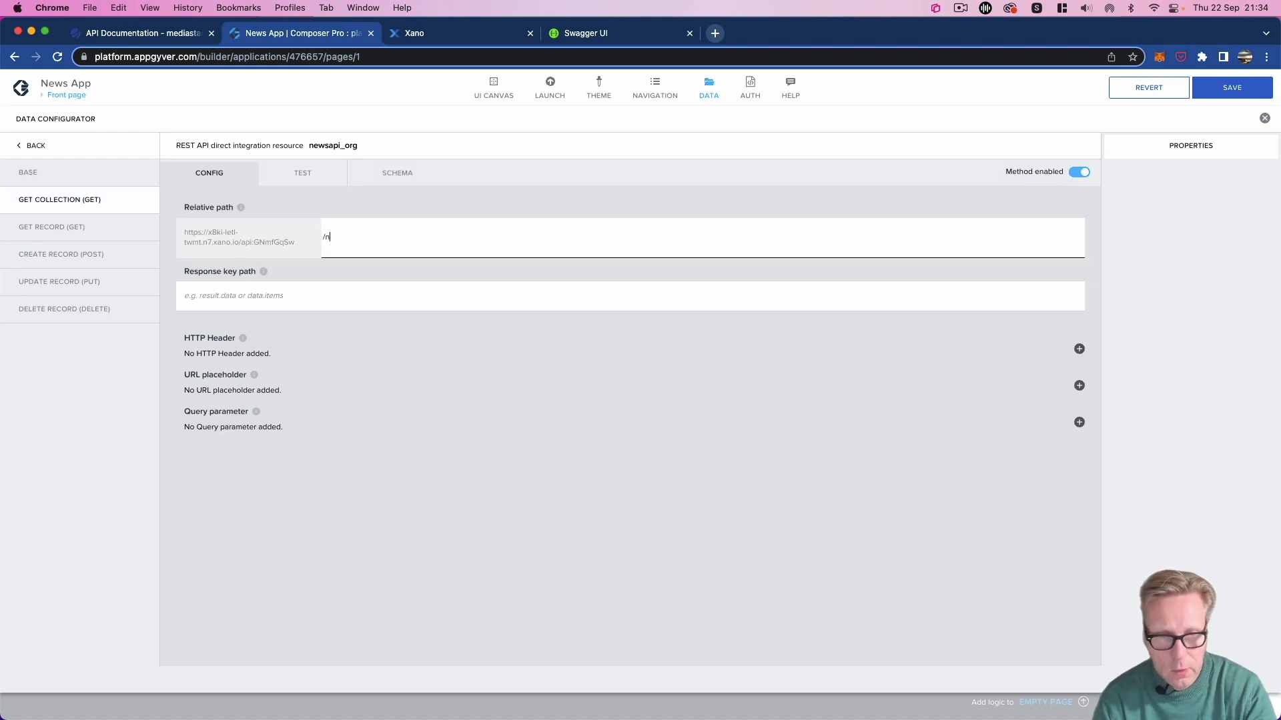
click(284, 294)
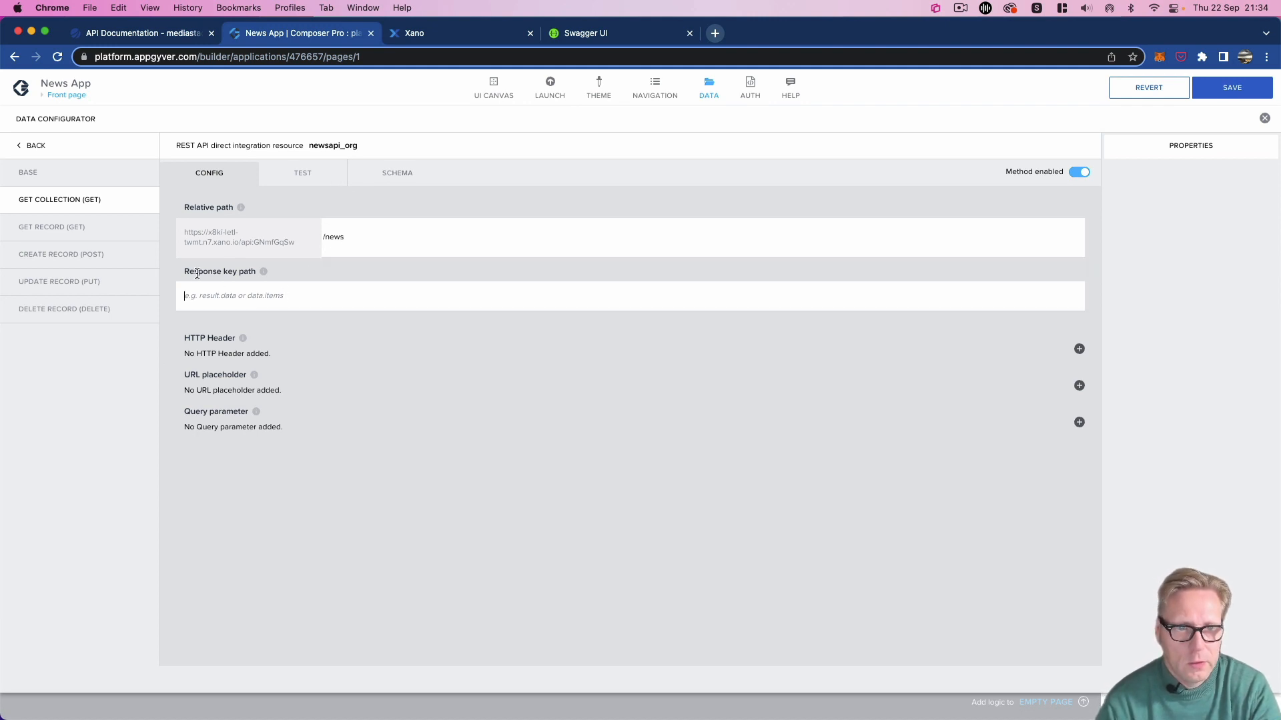
Step: Copy the data key from the Swagger response body and enter it as Get Collection's response key path
click(464, 33)
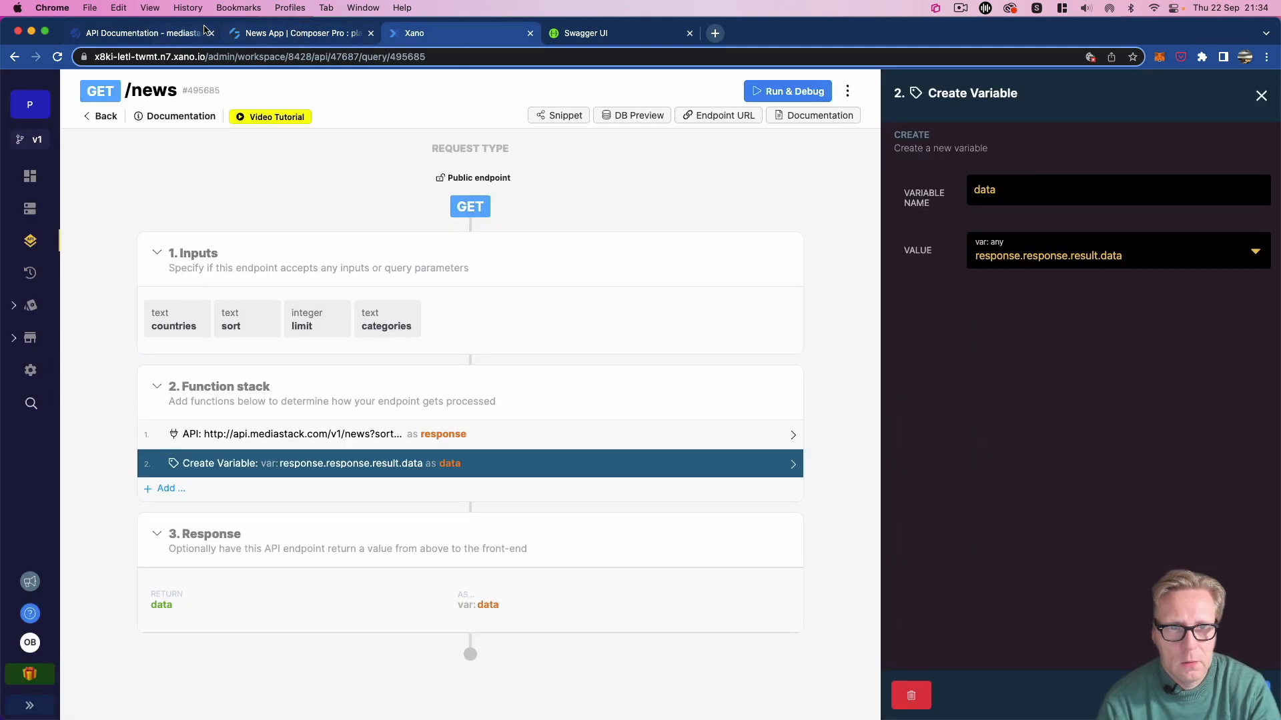
click(586, 34)
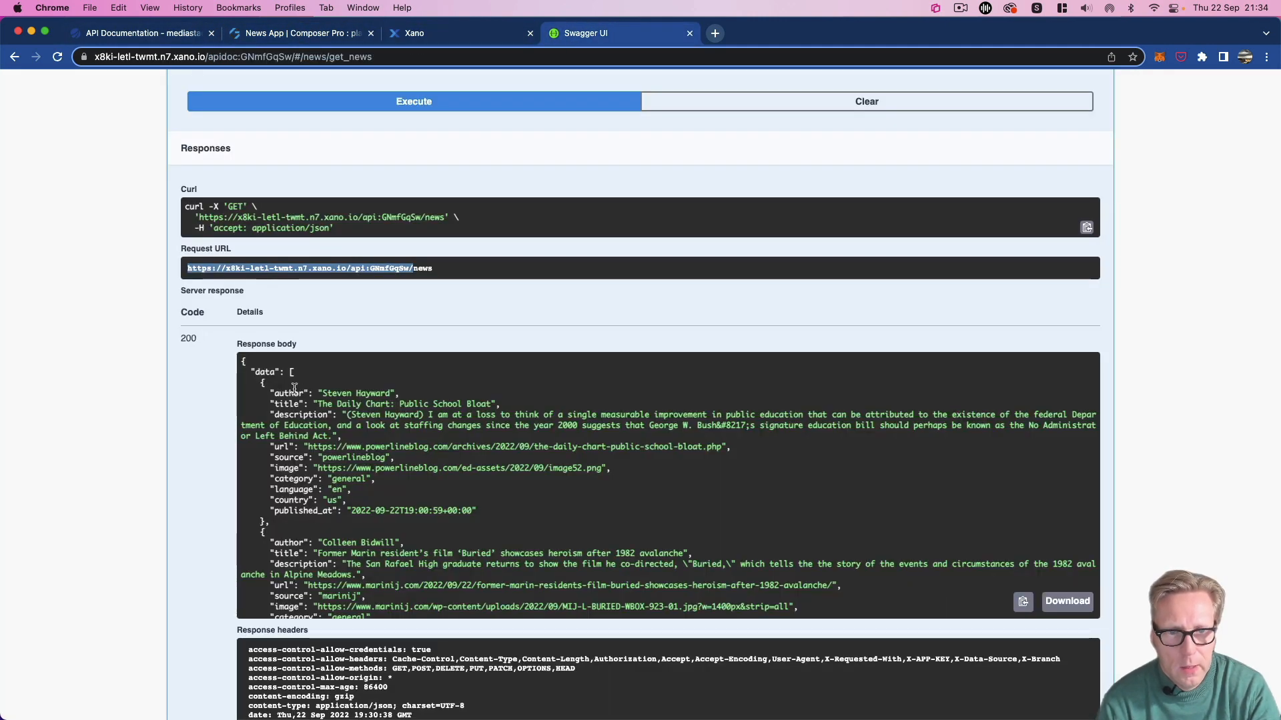
double_click(264, 371)
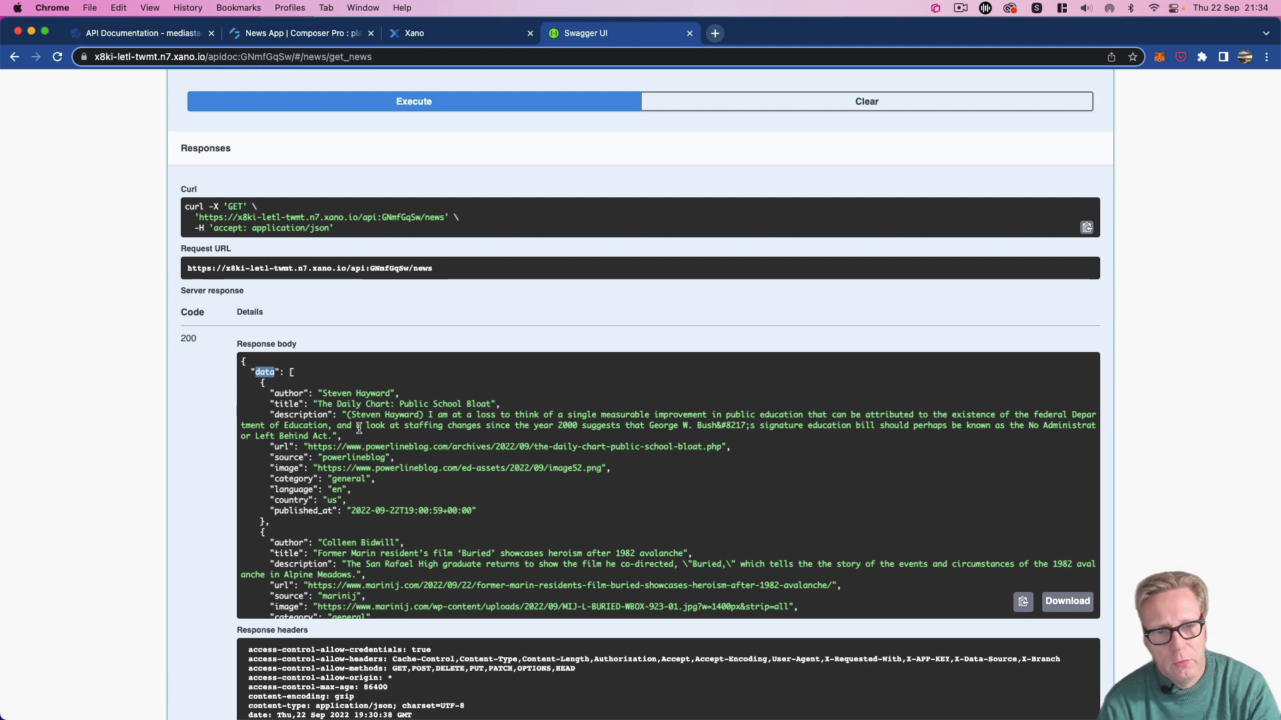
click(292, 400)
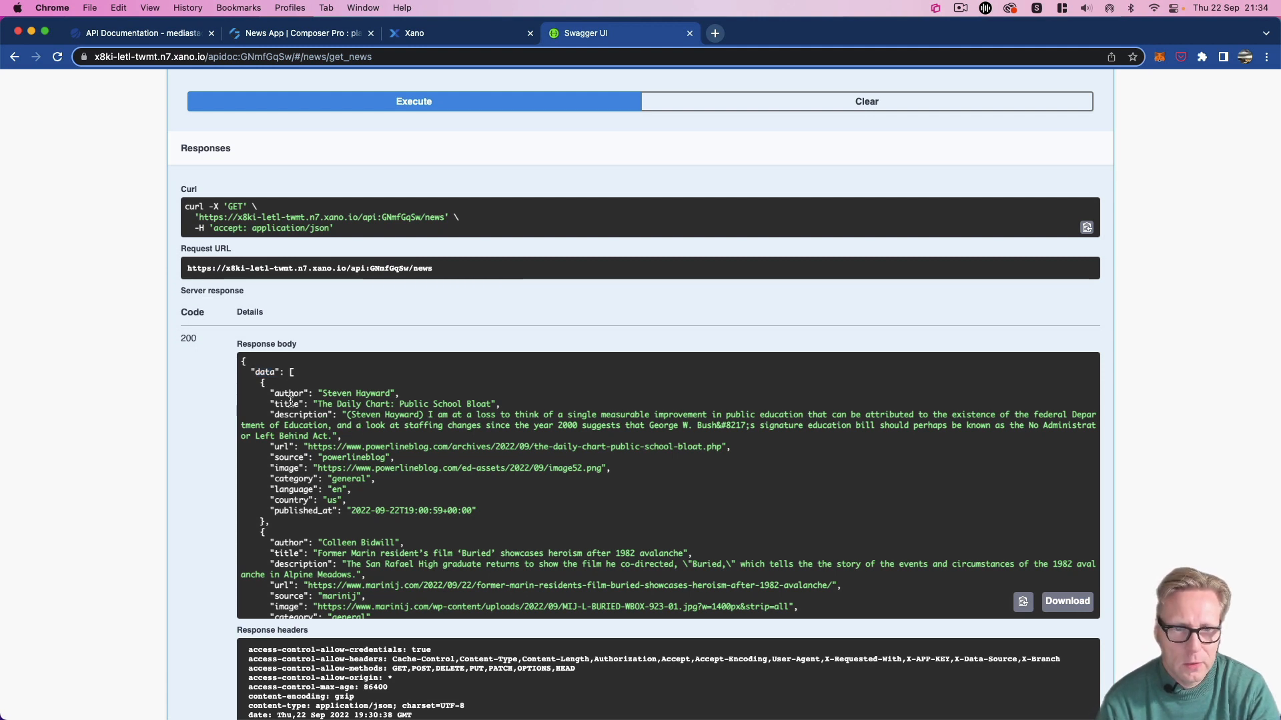
double_click(264, 371)
key(super+c)
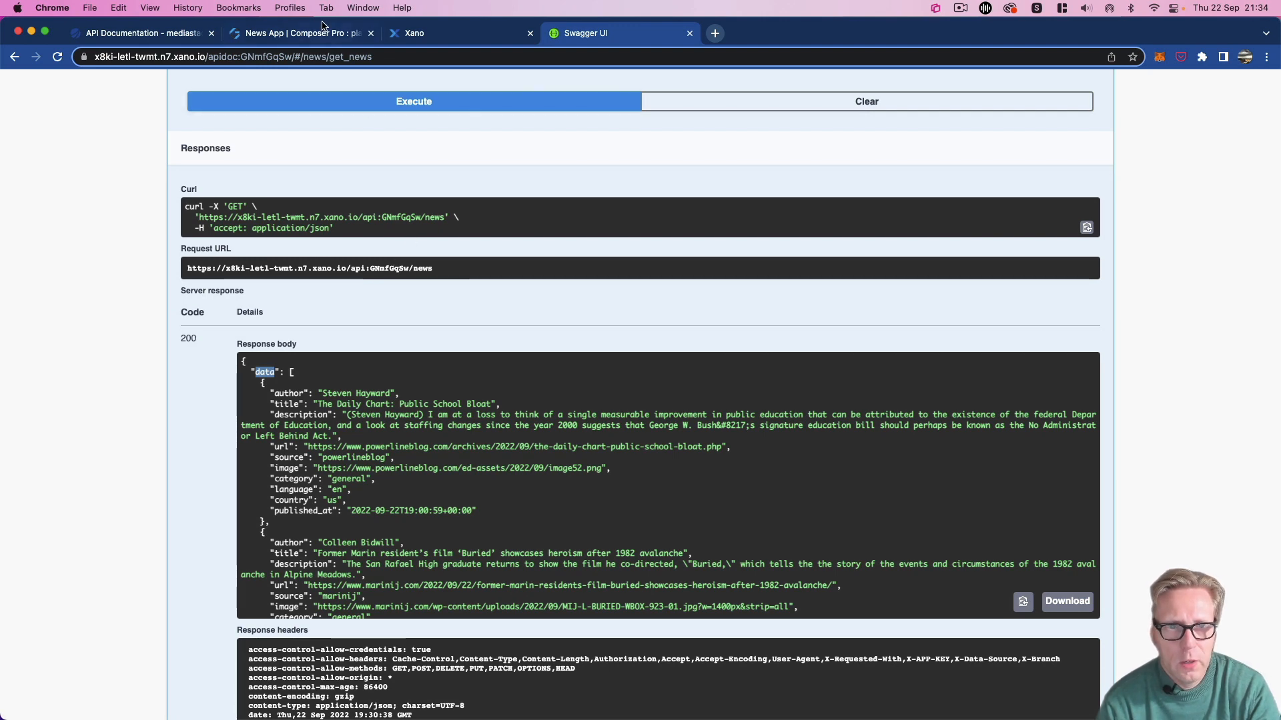
click(294, 38)
click(232, 284)
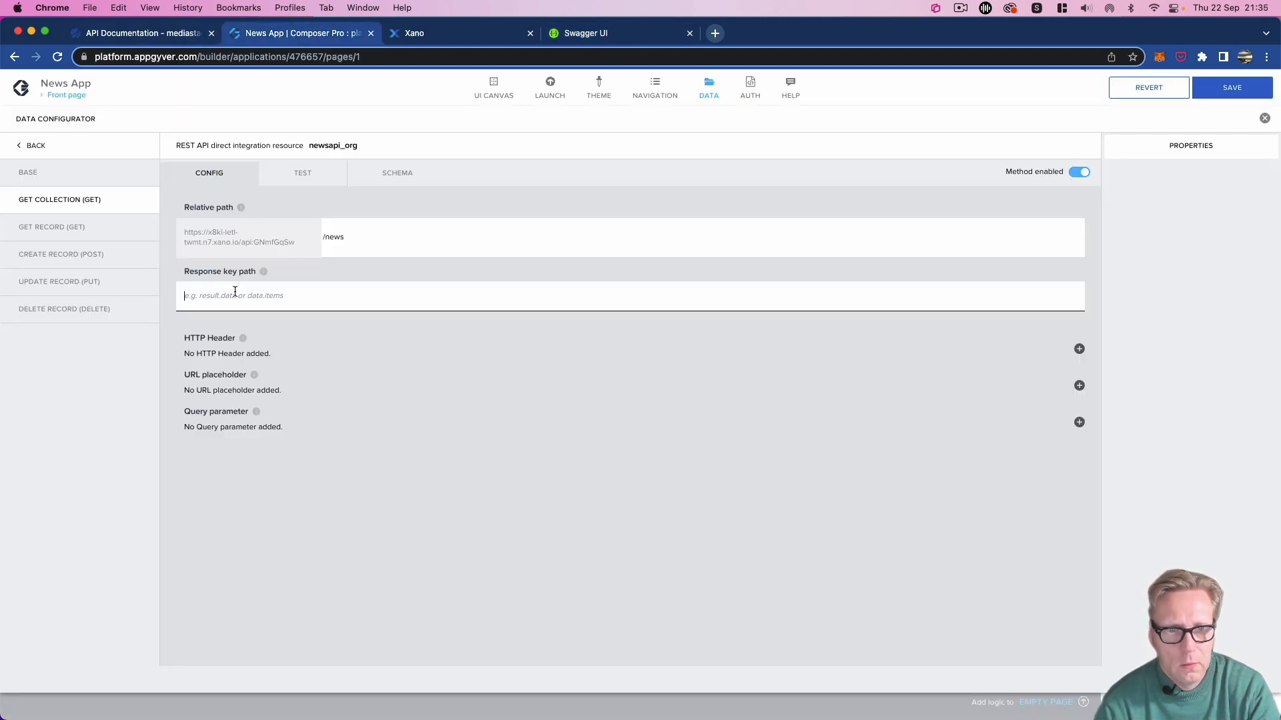
key(super+v)
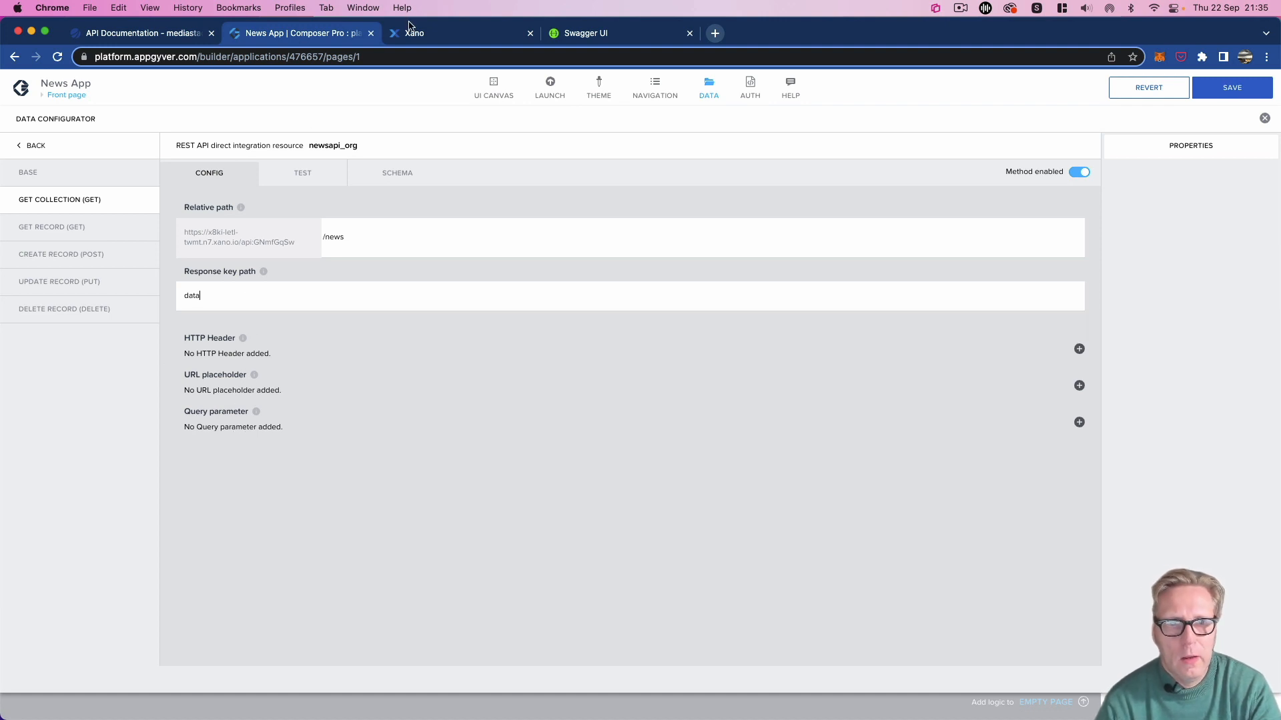
Step: Look up the countries parameter in Swagger and add a Get Collection query parameter with label and key countries
click(559, 38)
scroll(358, 218, up, 10)
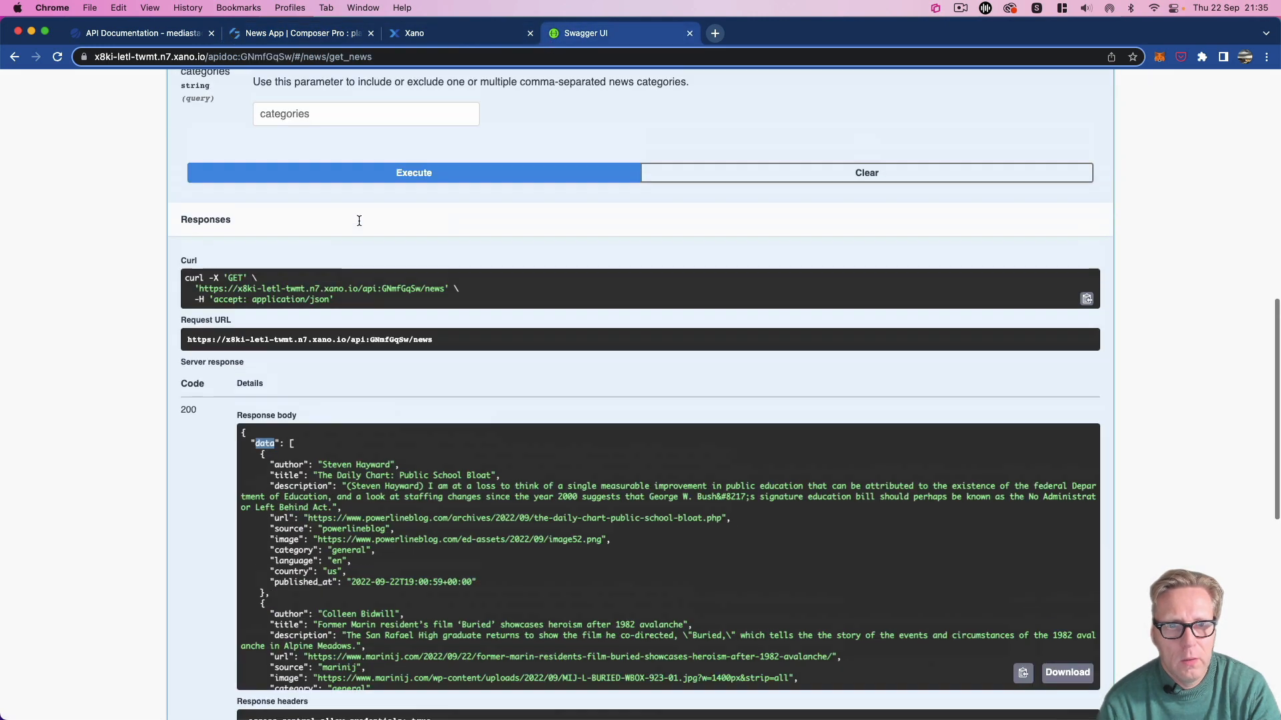
scroll(358, 219, down, 3)
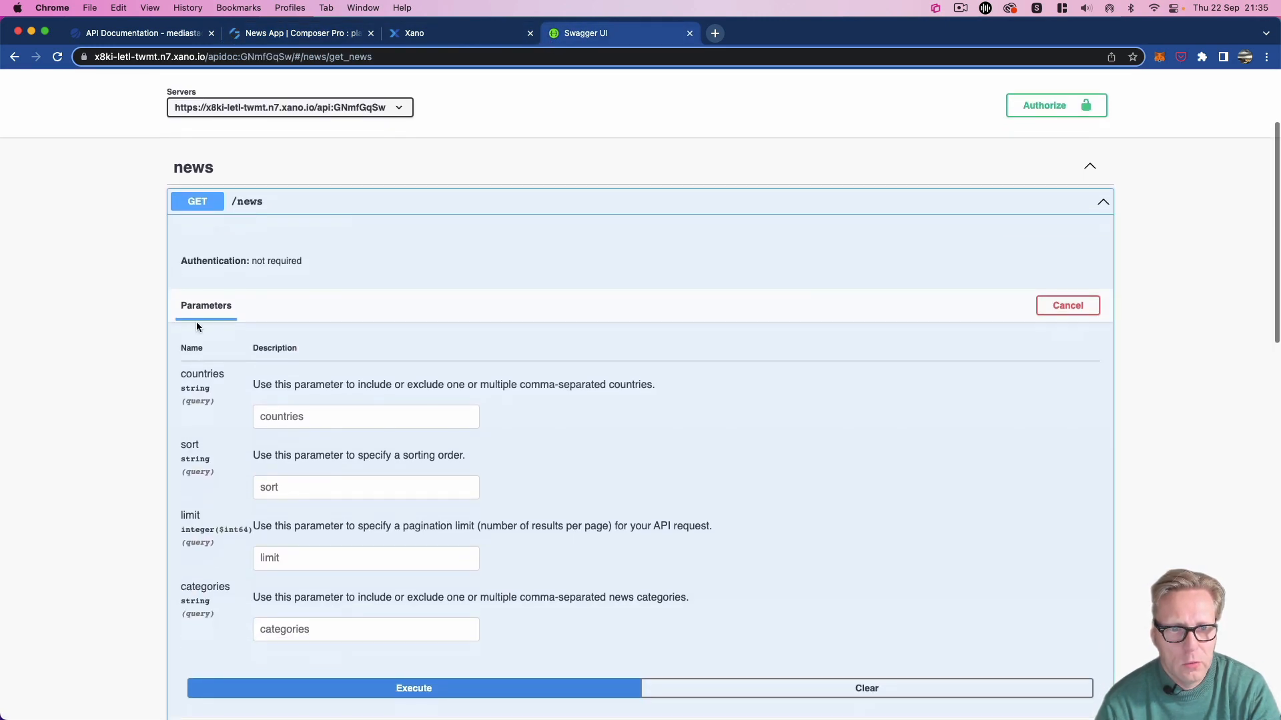
double_click(211, 375)
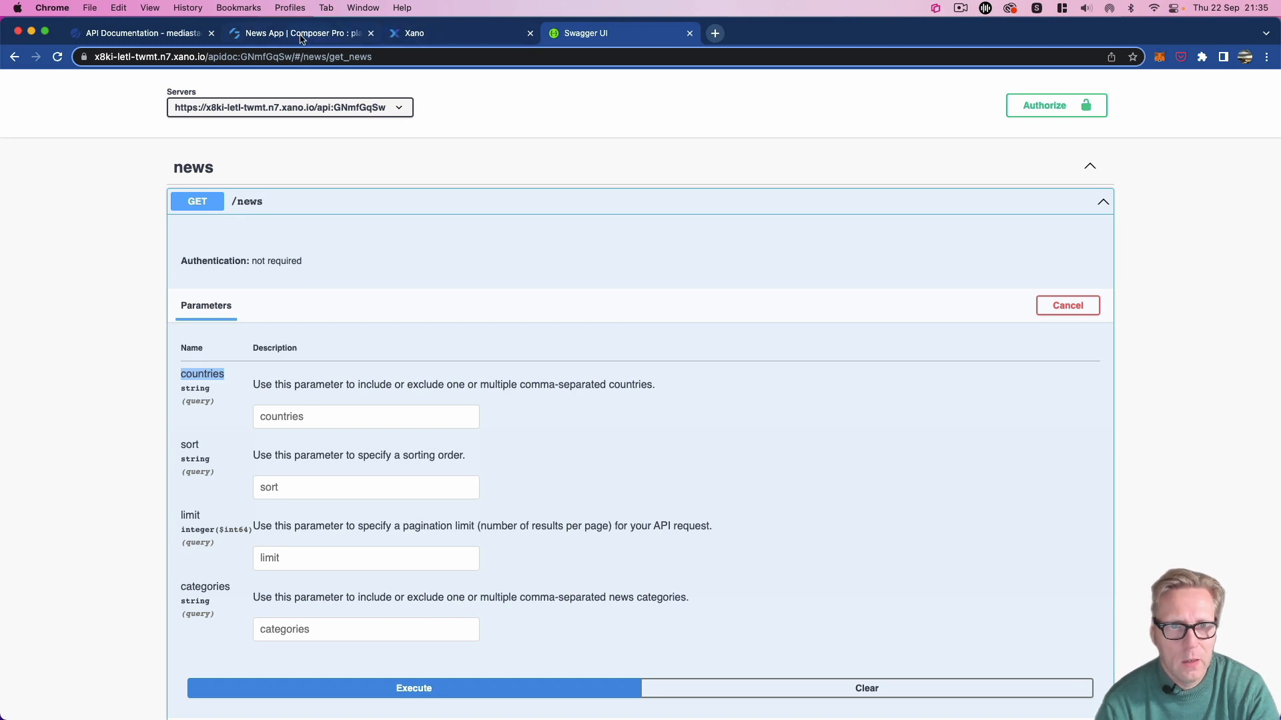
click(170, 39)
click(264, 36)
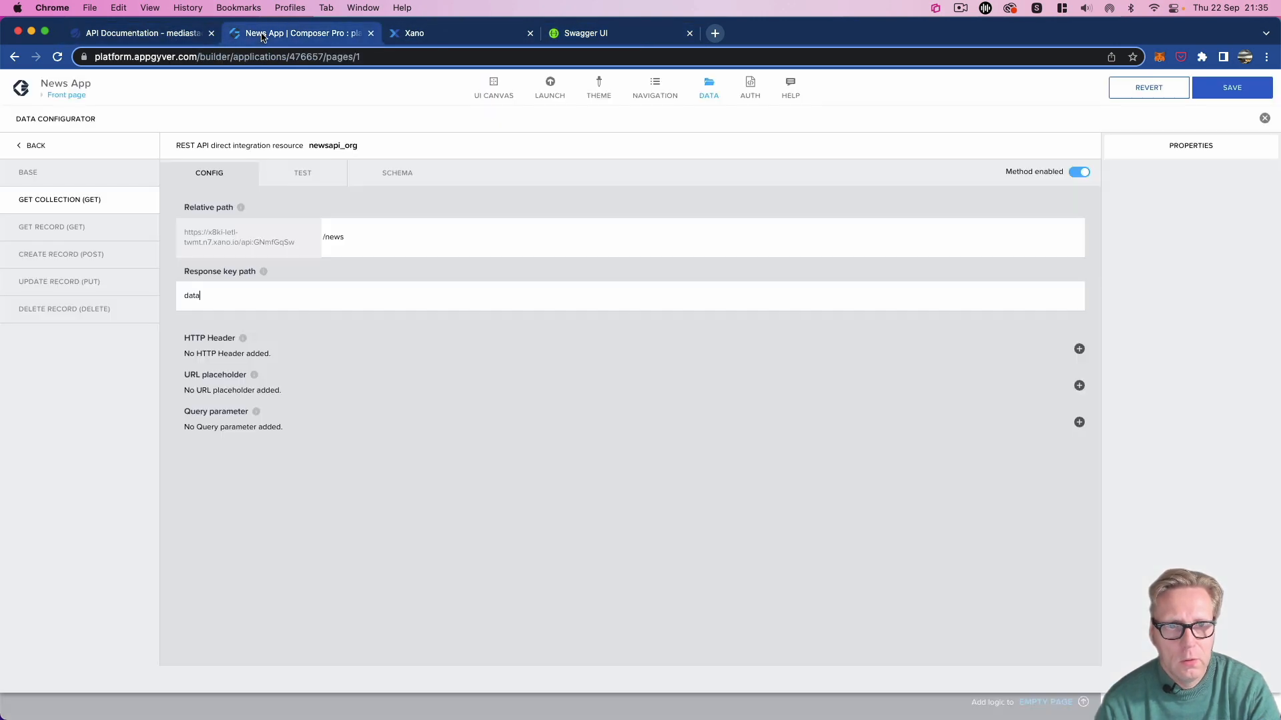
click(1079, 424)
click(1120, 192)
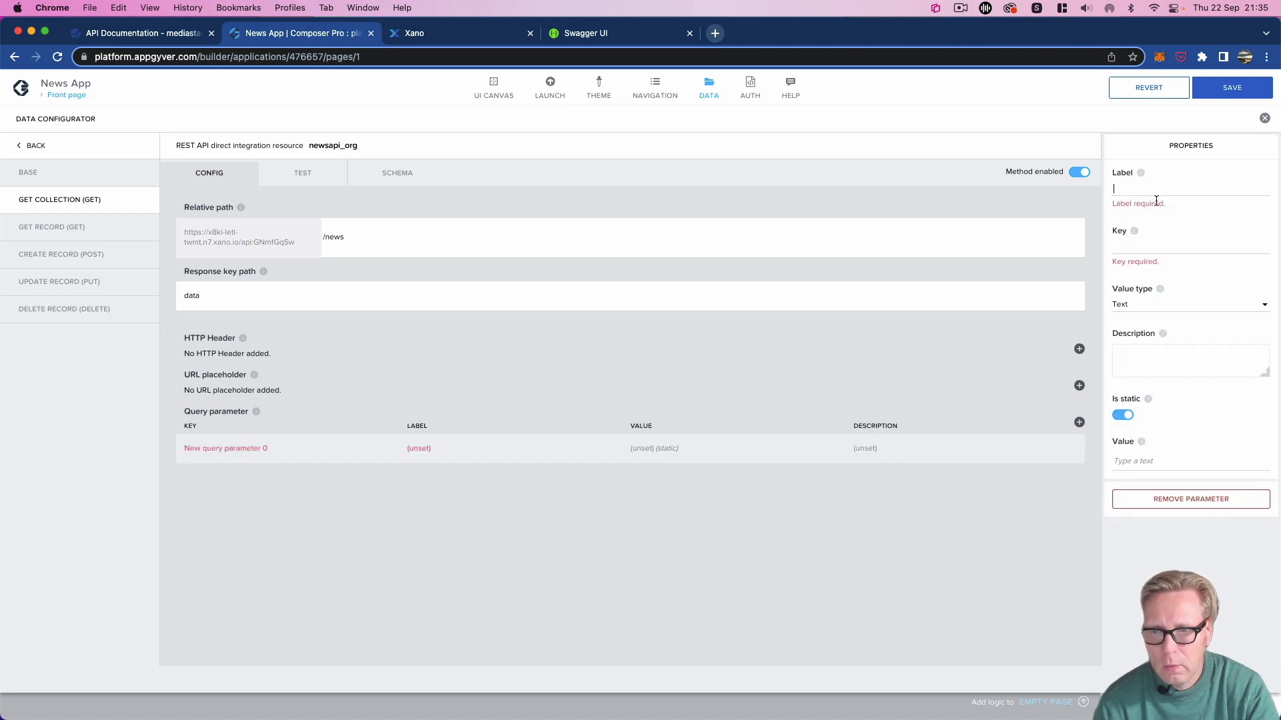
text(countries)
click(1146, 231)
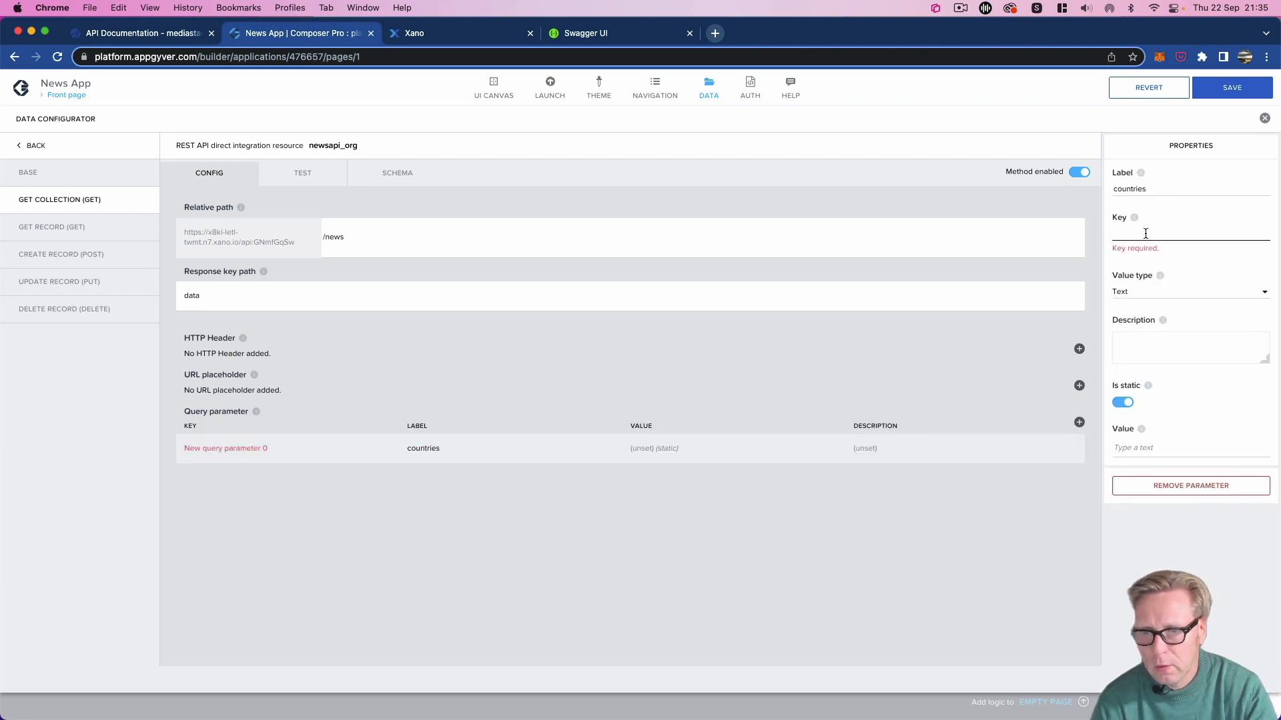
text(countries)
click(1150, 333)
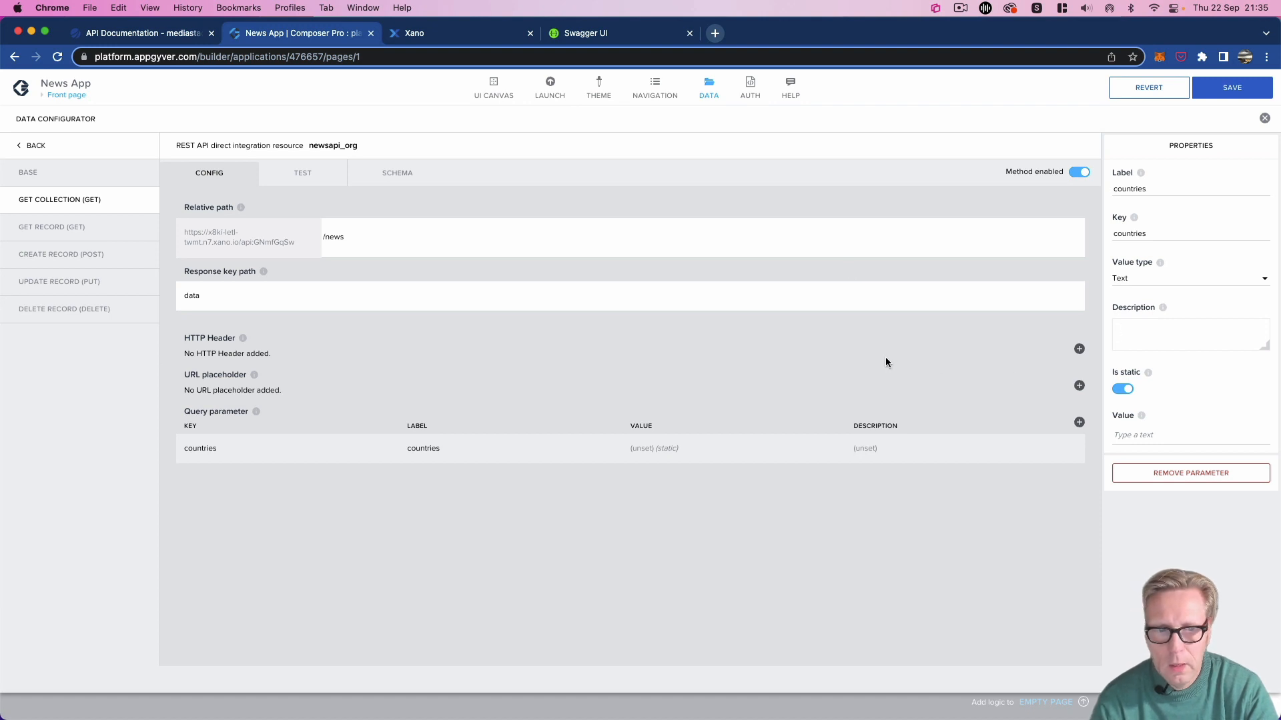
click(1117, 434)
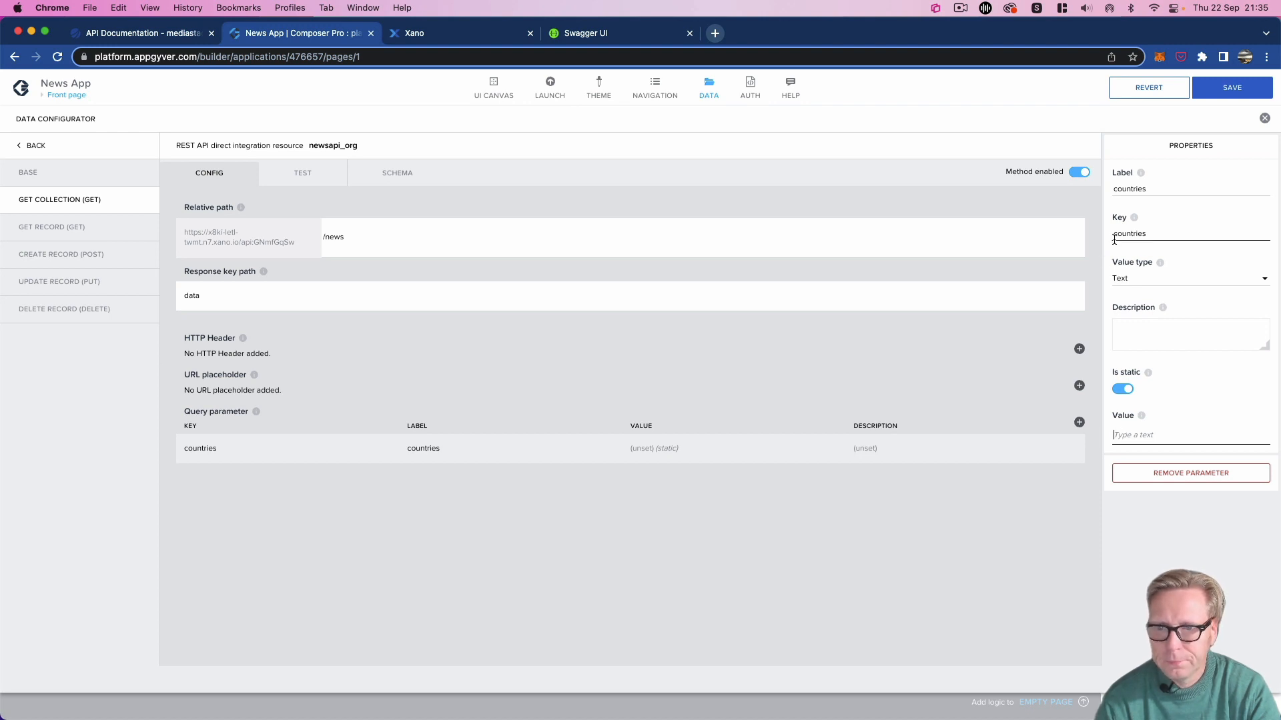
Step: Add a second query parameter and set its label and key to sort, copied from the Swagger parameter list
click(1079, 423)
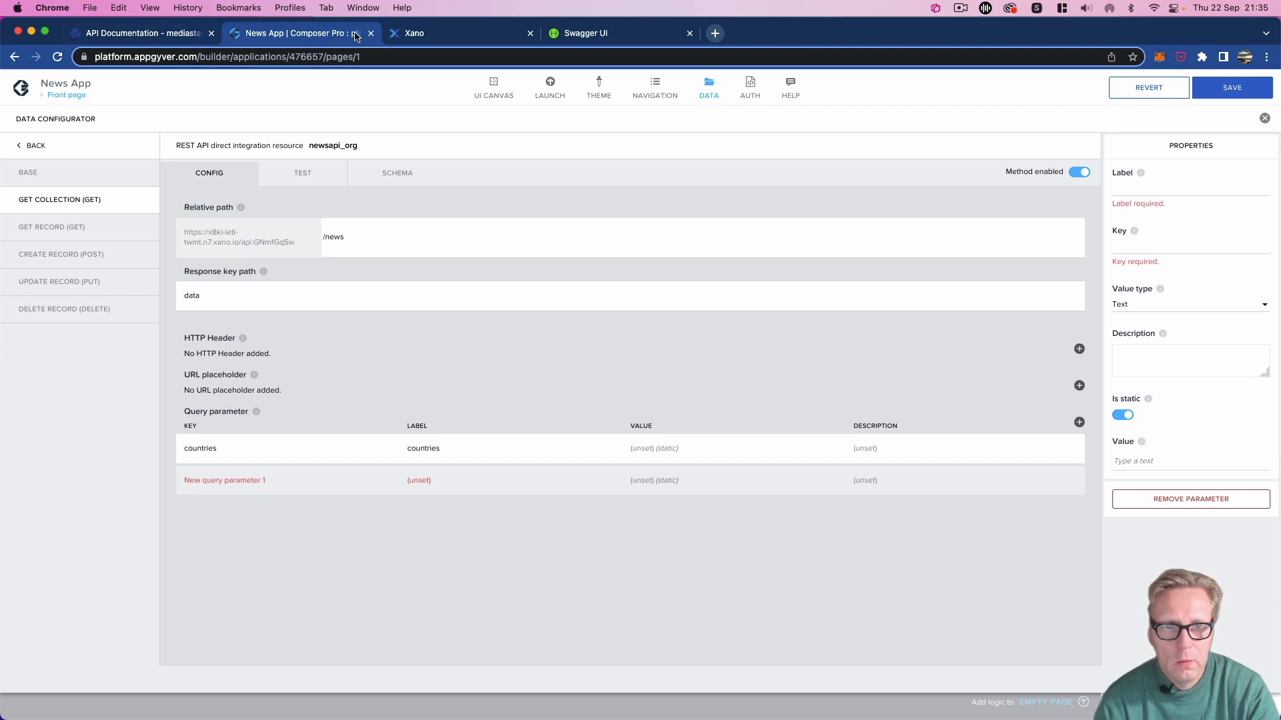
click(583, 39)
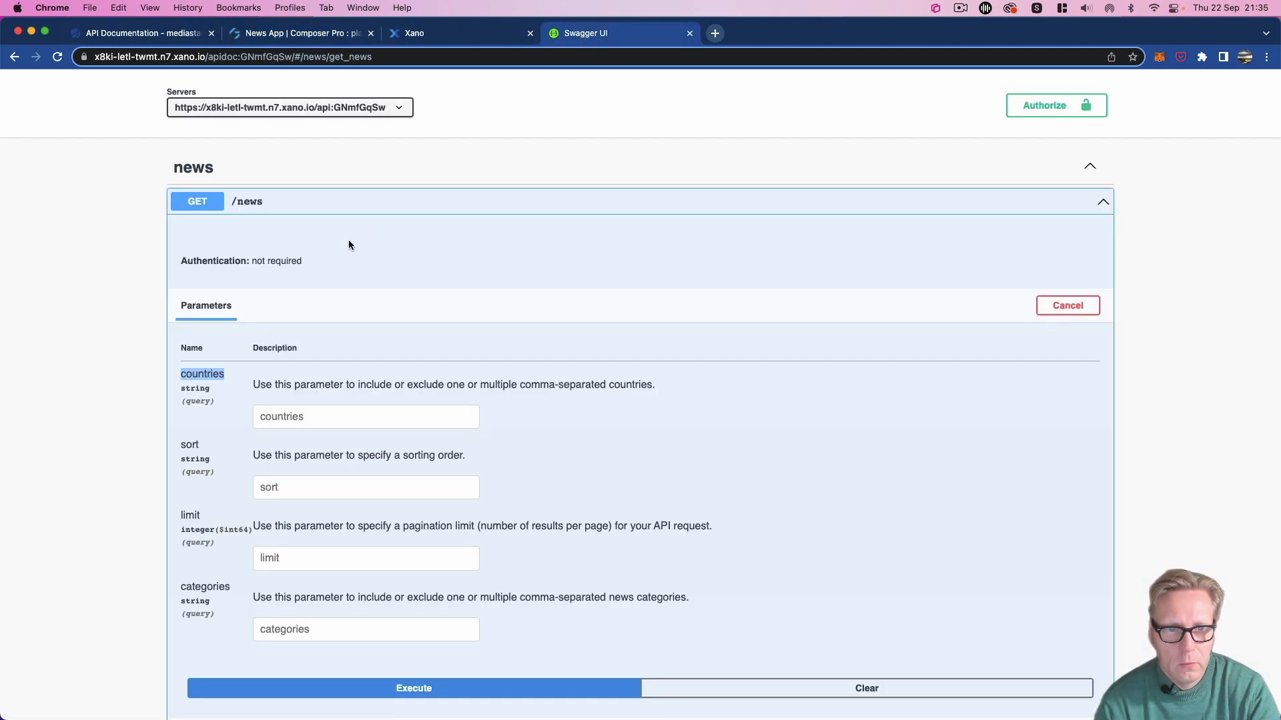
double_click(186, 444)
key(super+c)
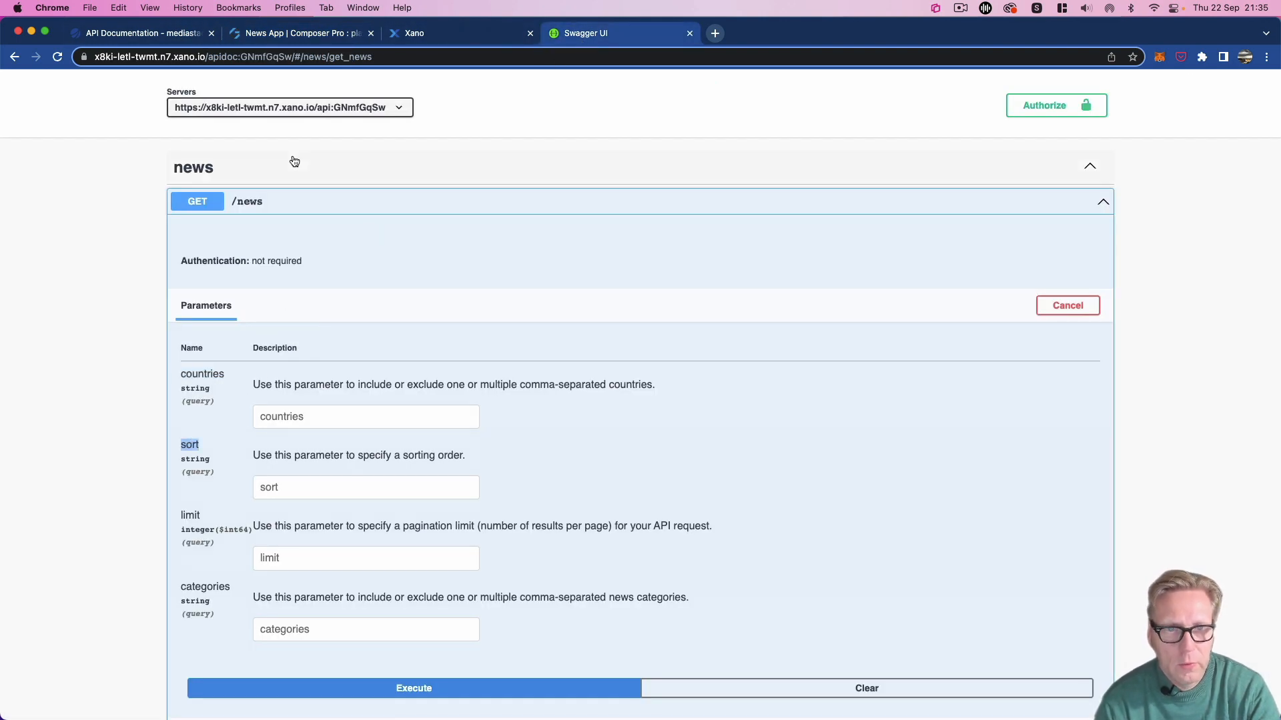
click(291, 38)
click(1127, 193)
key(super+v)
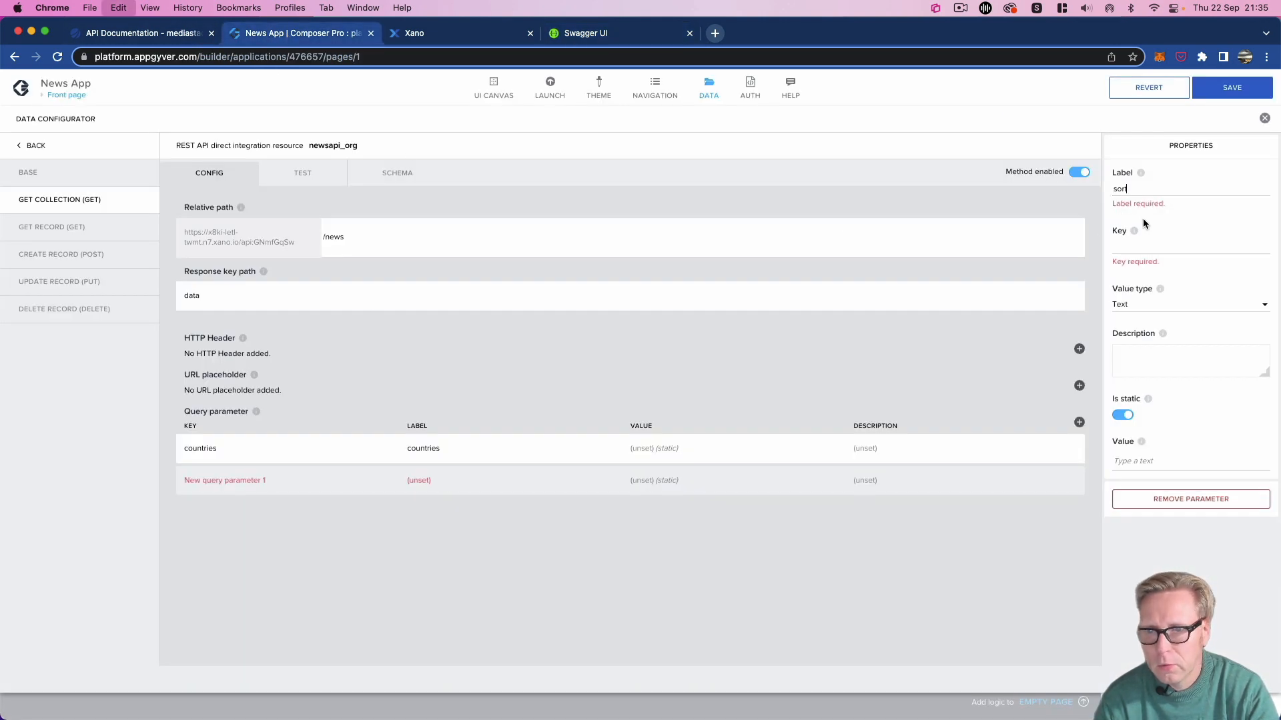
click(1144, 236)
key(super+v)
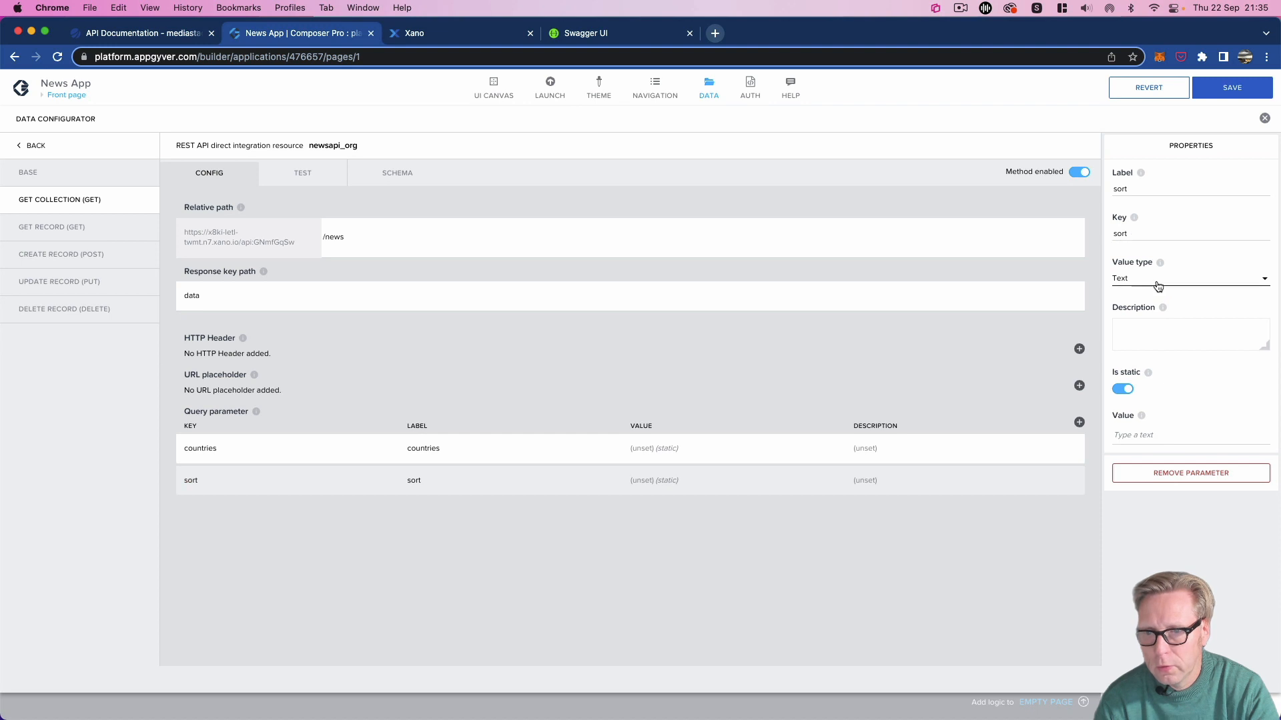
Step: Add a third Get Collection query parameter and set its label and key to limit, copied from the Swagger parameter list
click(1079, 422)
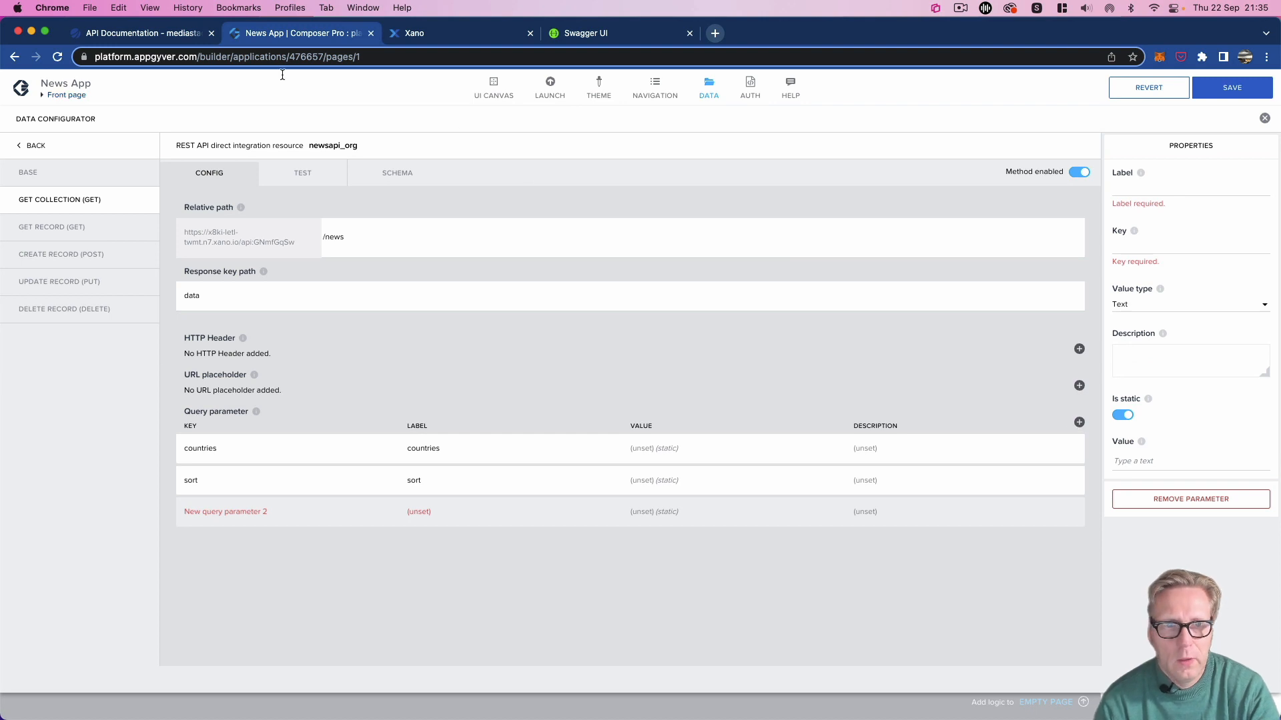
click(574, 33)
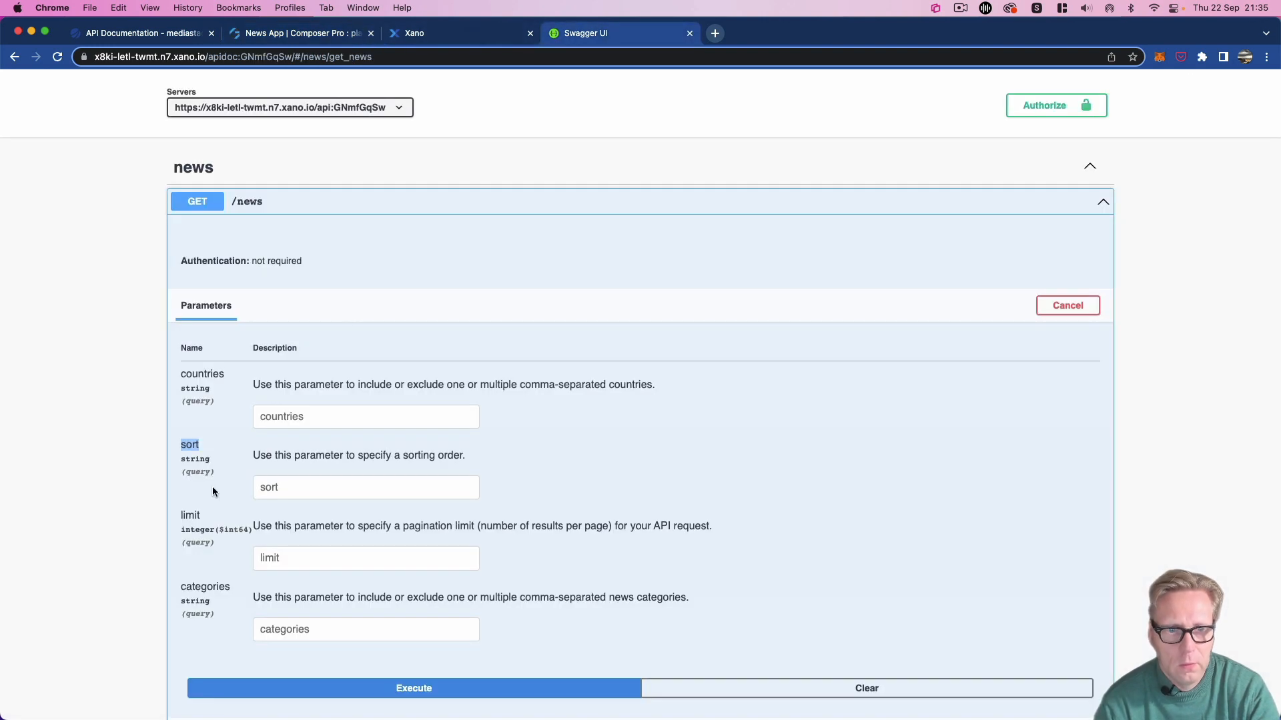
double_click(184, 516)
key(super+c)
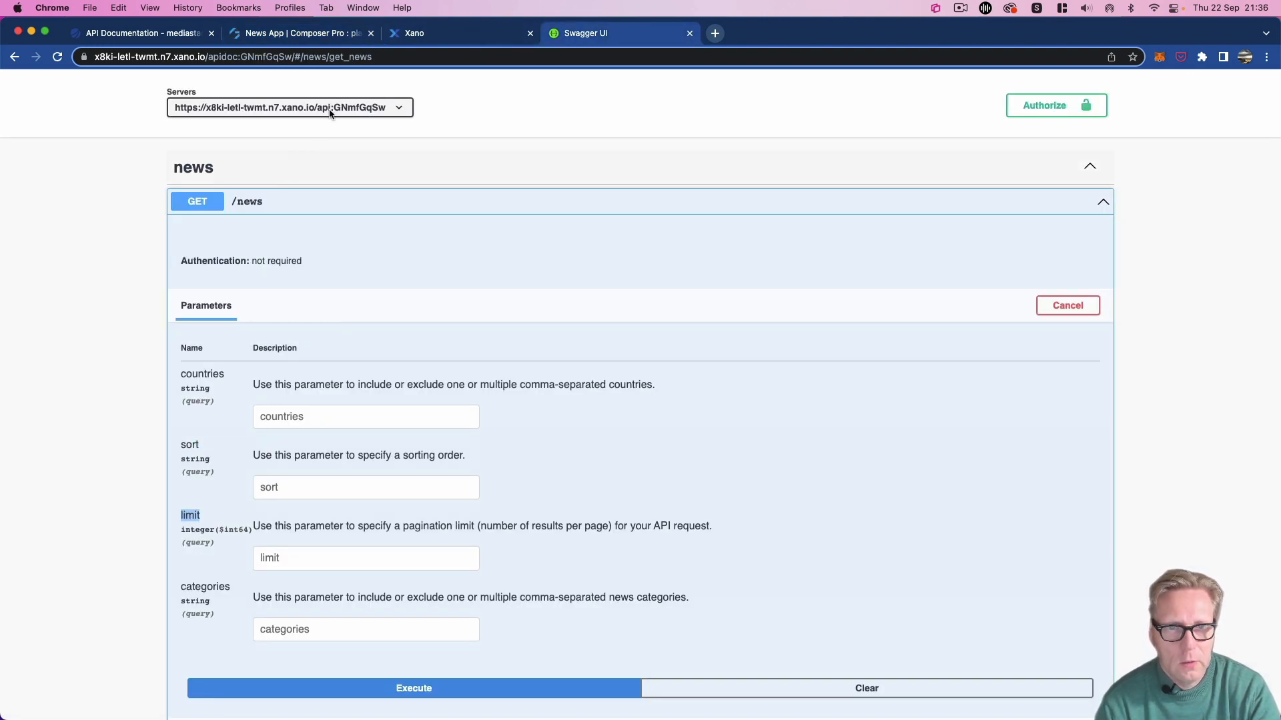
click(271, 35)
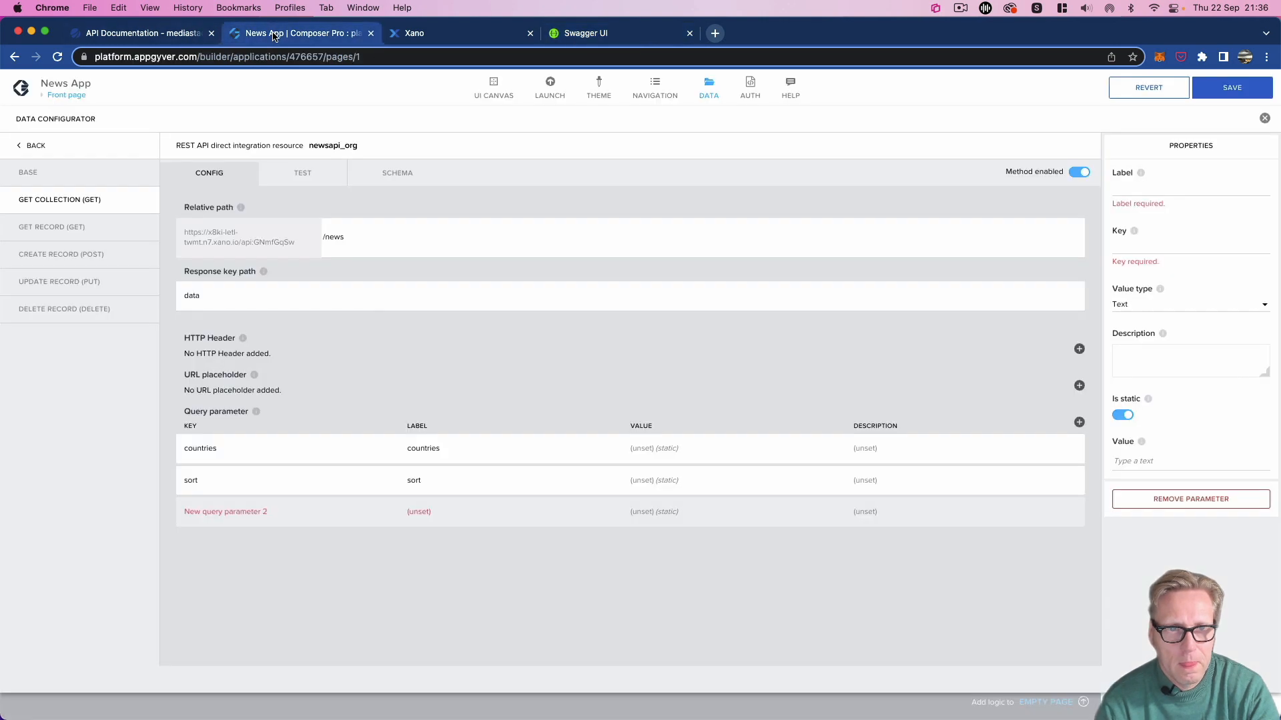
click(1142, 192)
key(super+v)
click(1136, 241)
key(super+v)
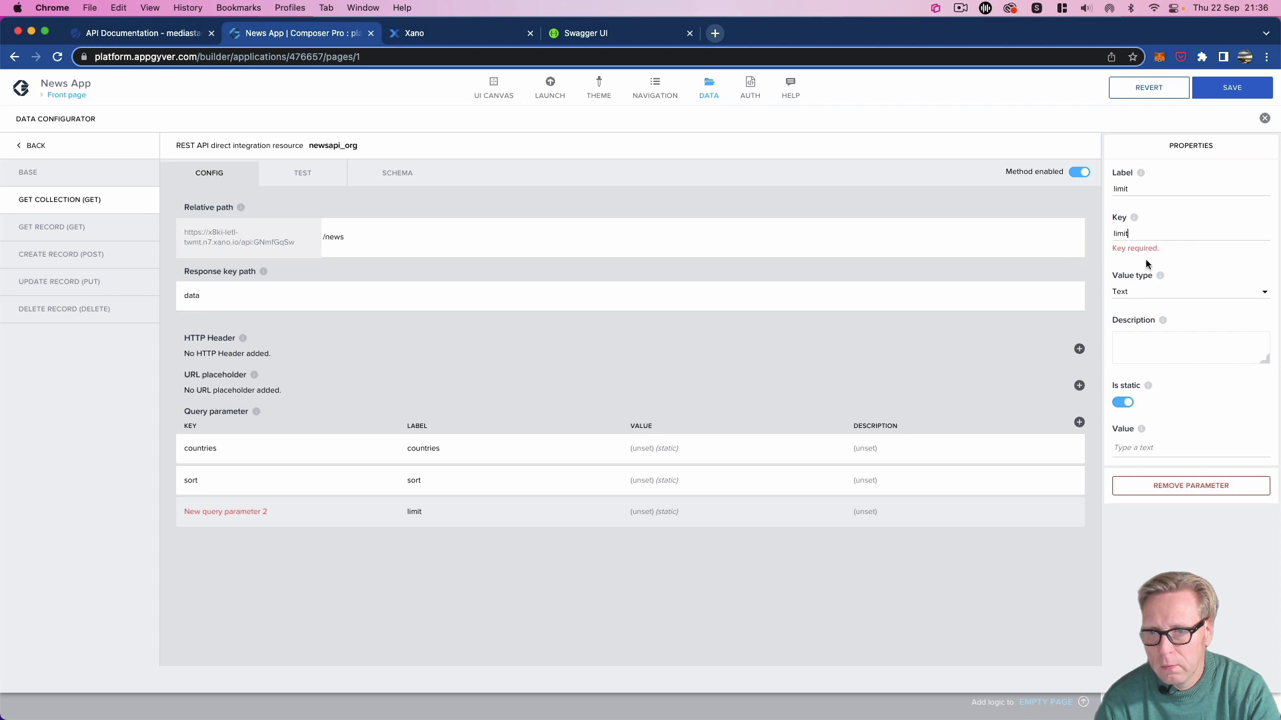
Step: Set the limit parameter's value type to Number and its static value to 20
click(1171, 278)
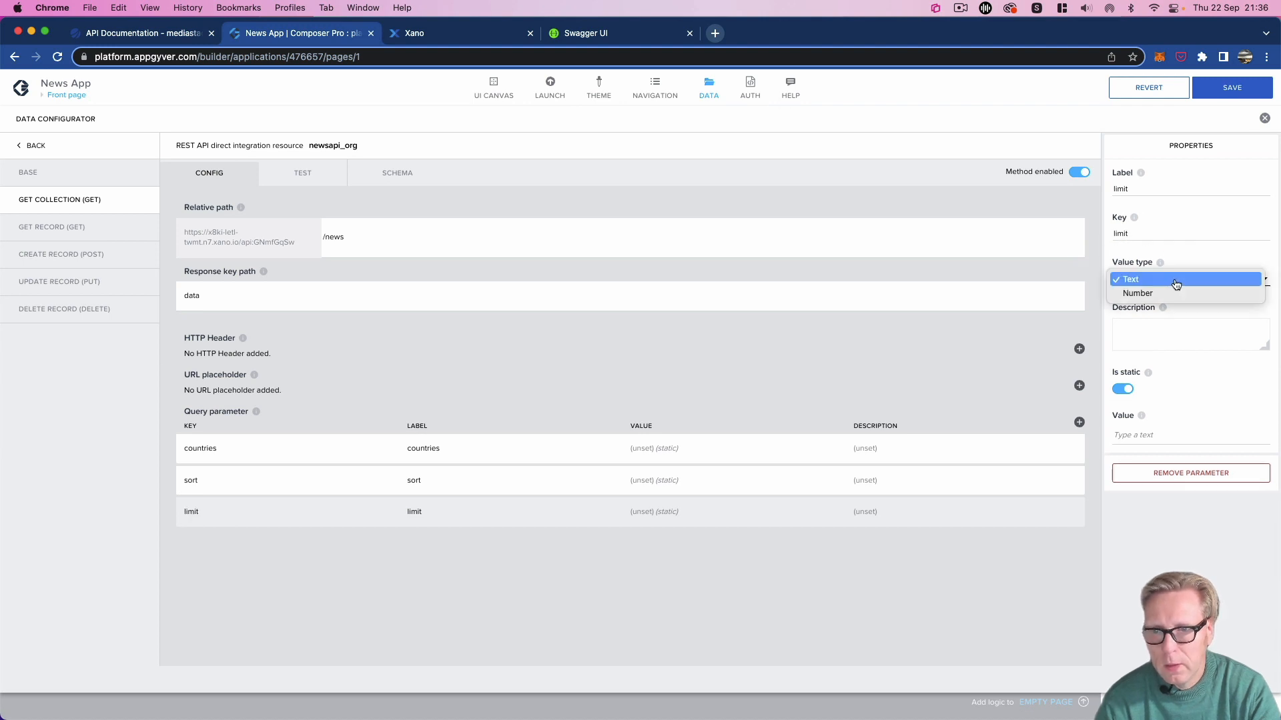
click(1174, 295)
click(1136, 432)
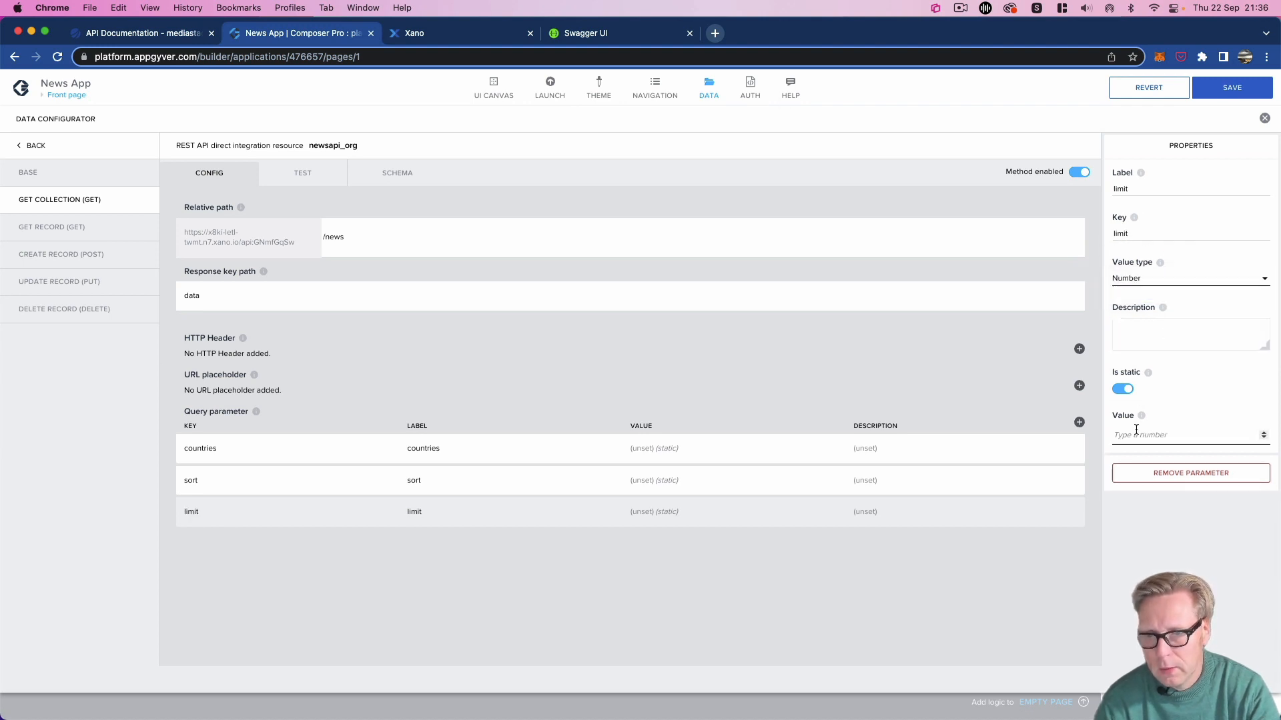
text(20)
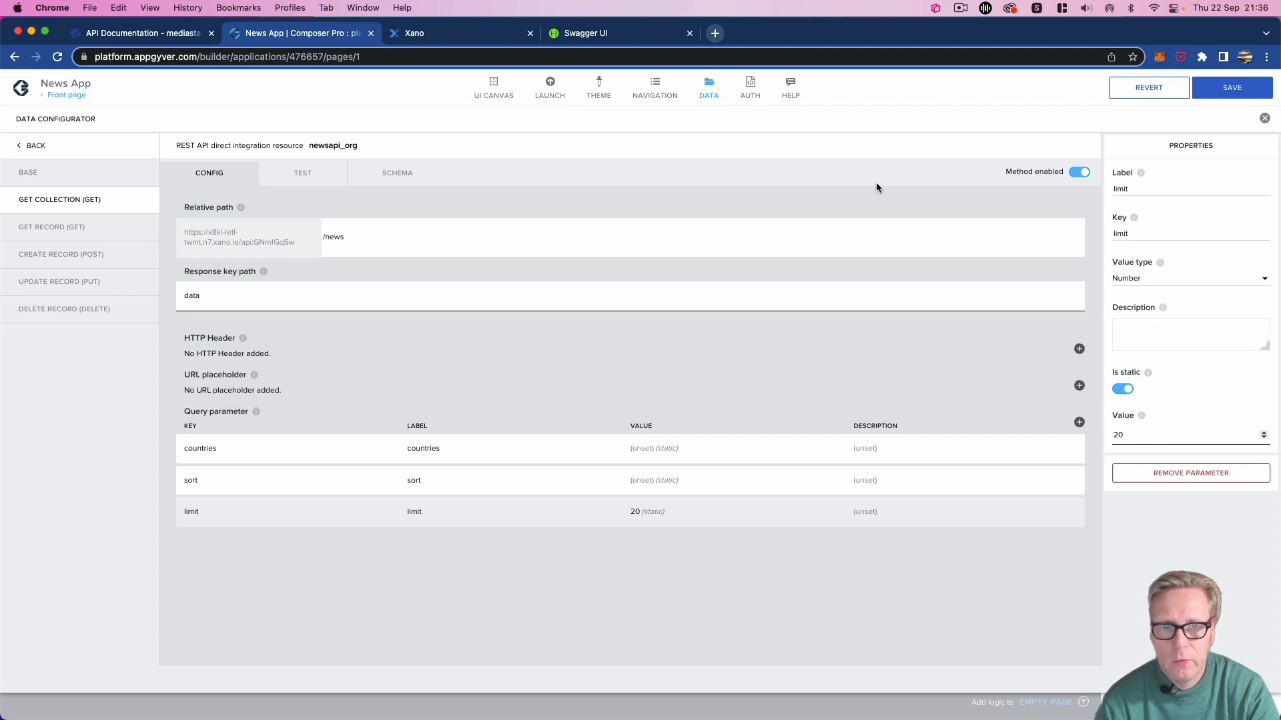
Step: Add a query parameter with label and key categories, copied from the Swagger parameter list, and save the application
click(592, 42)
double_click(207, 585)
key(super+c)
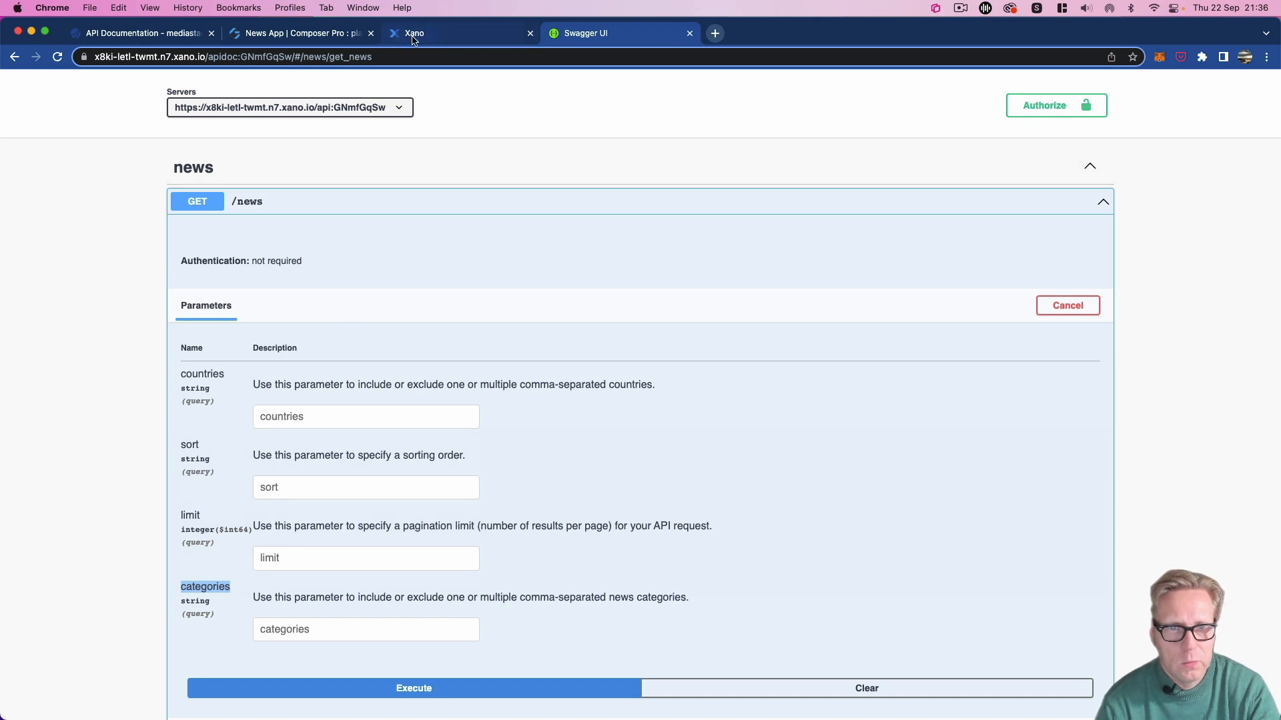
click(333, 37)
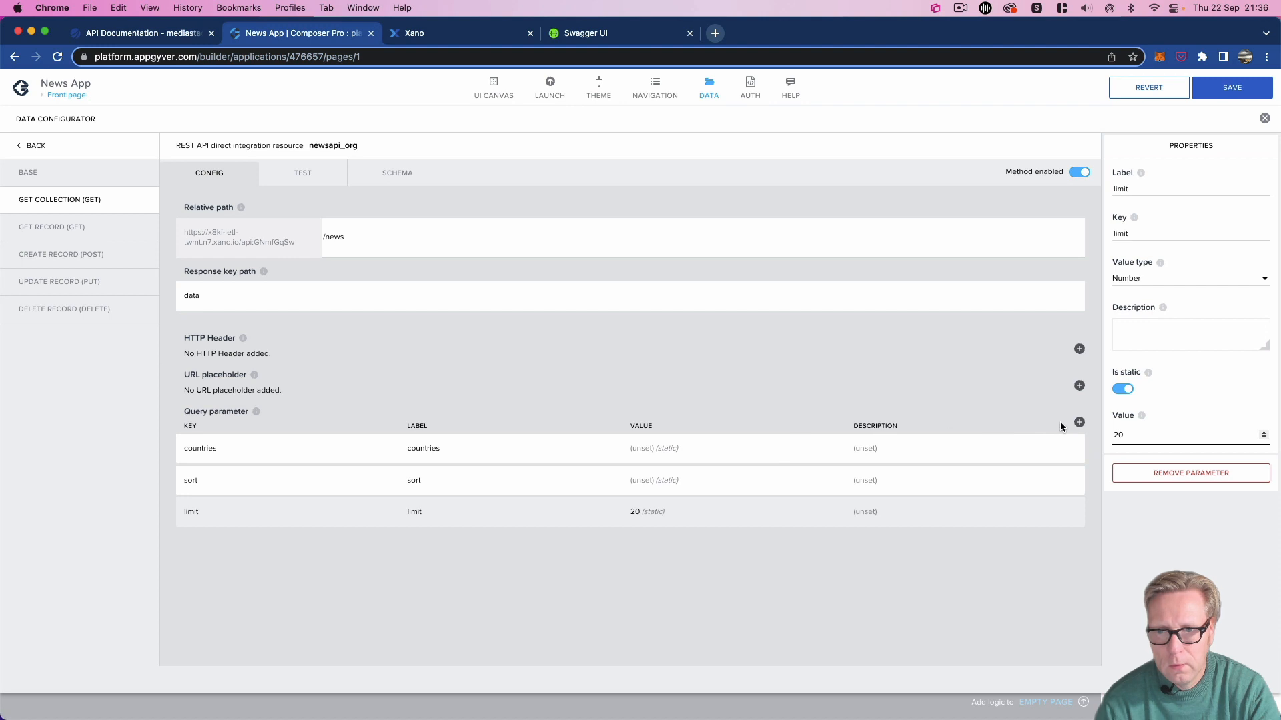
click(1079, 422)
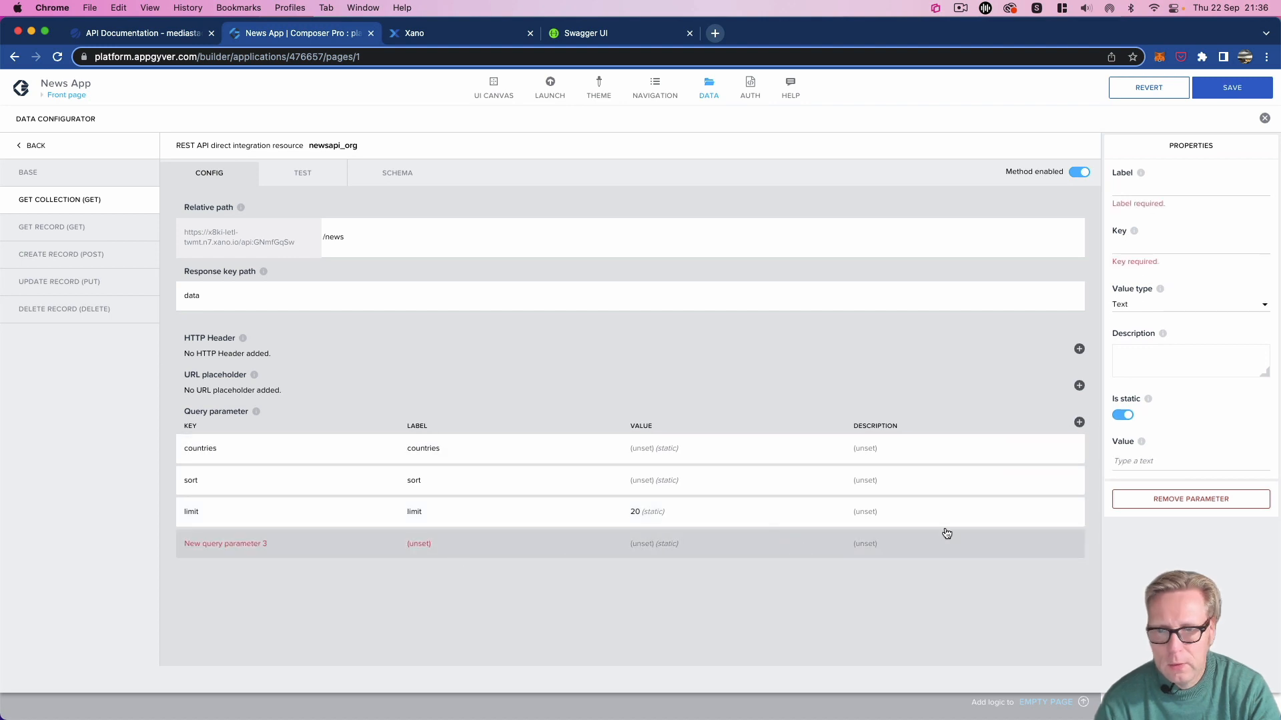
click(1145, 188)
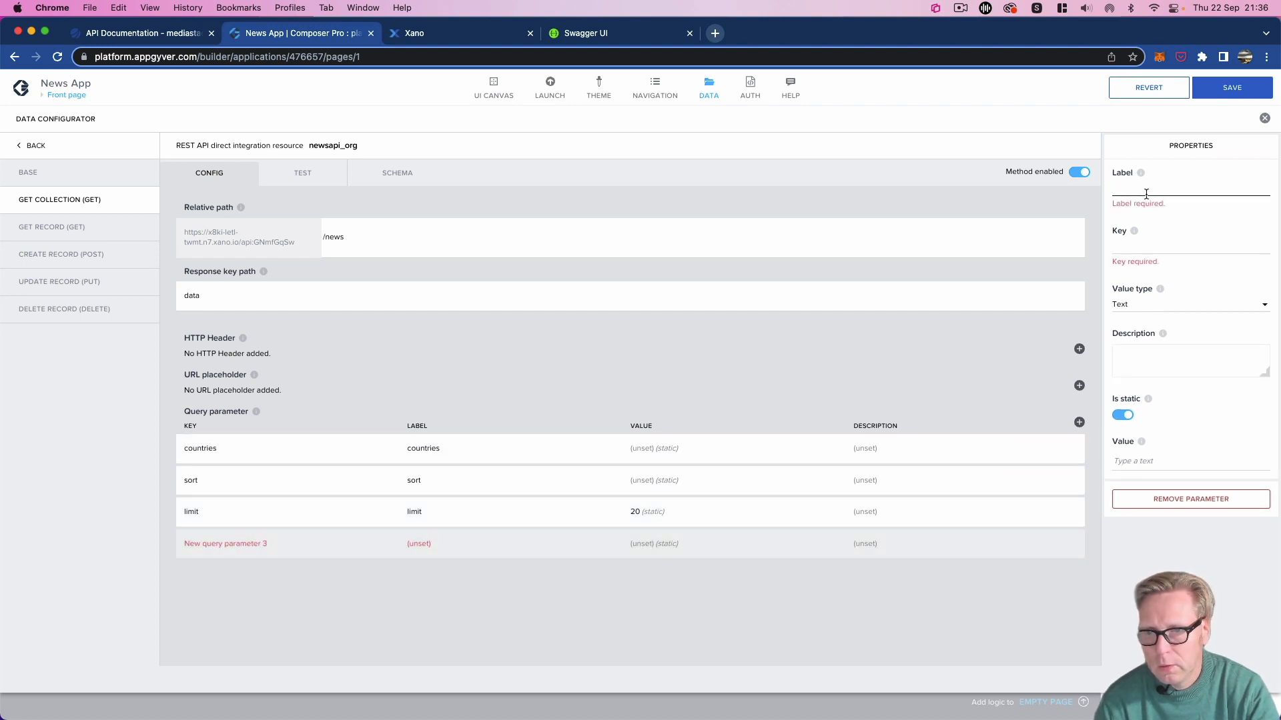
key(super+v)
click(1147, 244)
key(super+v)
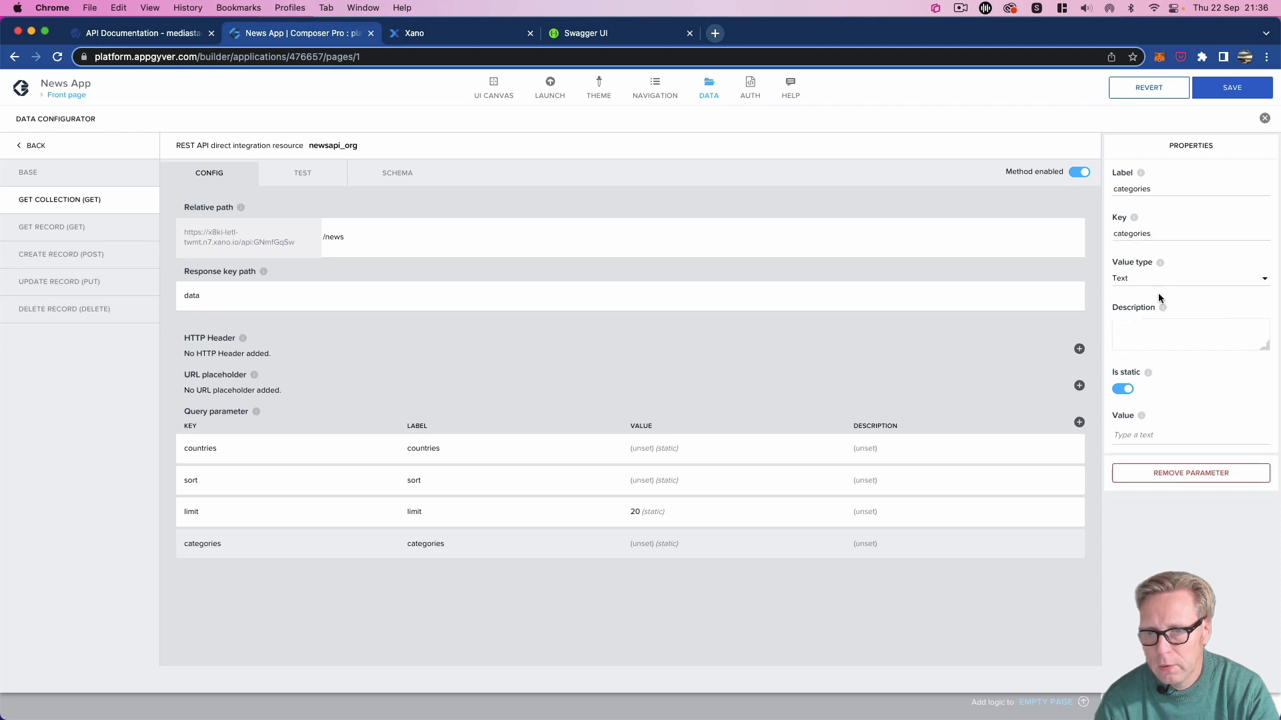
click(1153, 341)
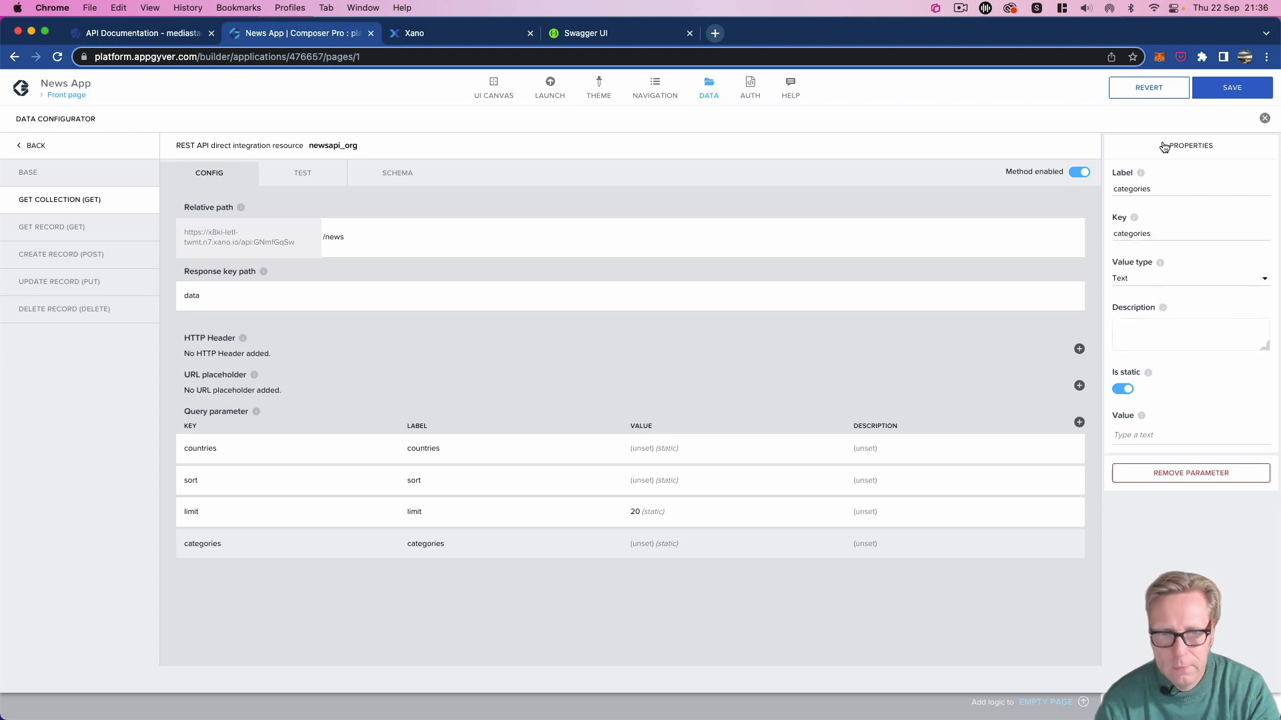
click(1233, 91)
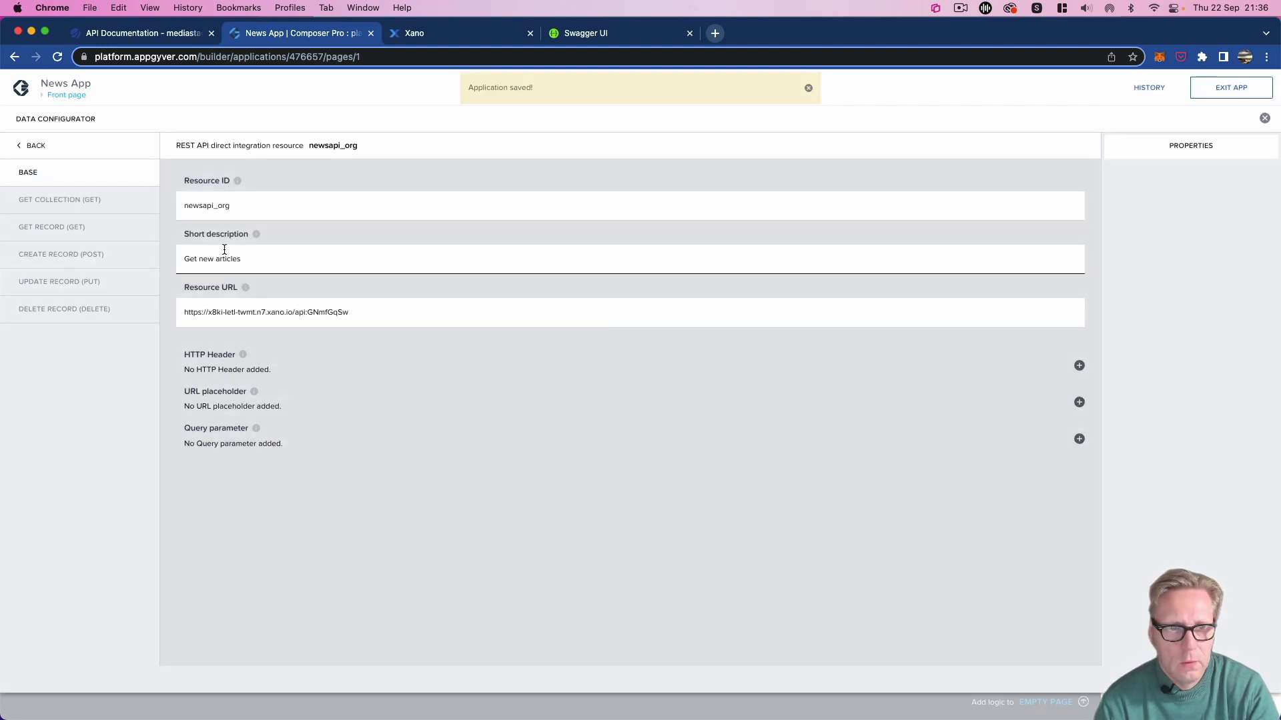
Step: Run the Get Collection test, review the API call response and set the schema from that response
click(99, 205)
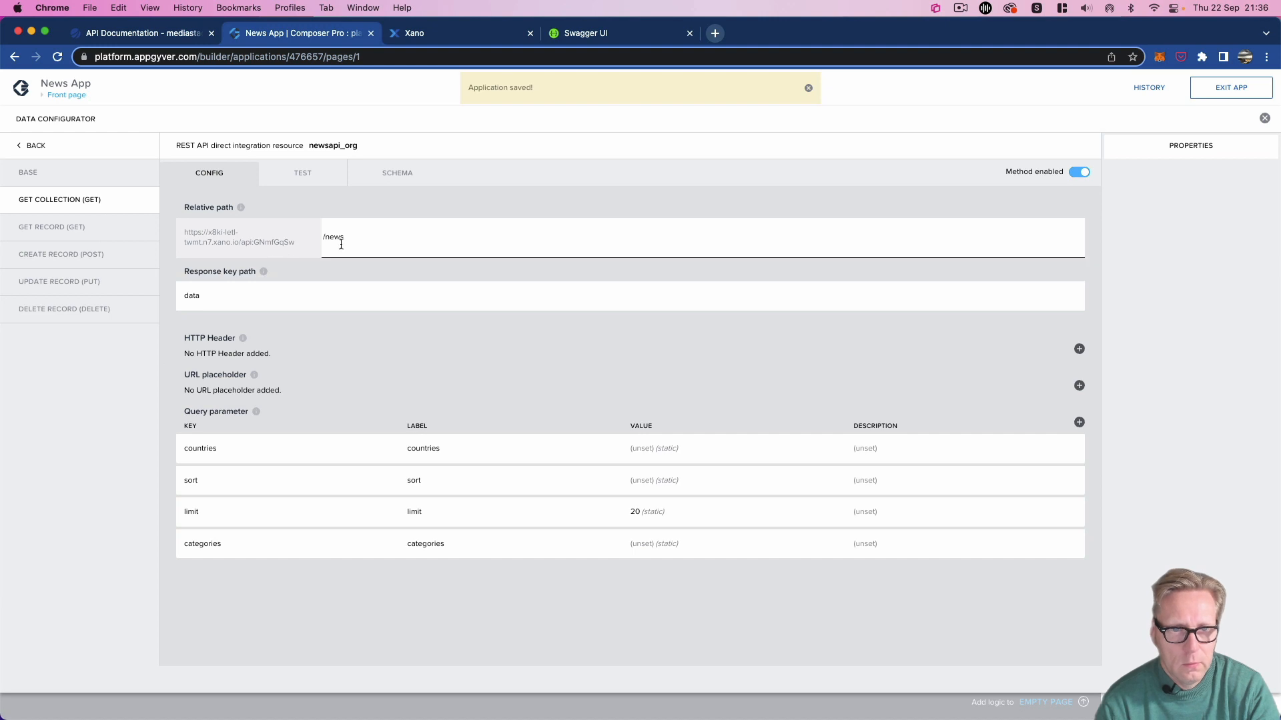
click(306, 177)
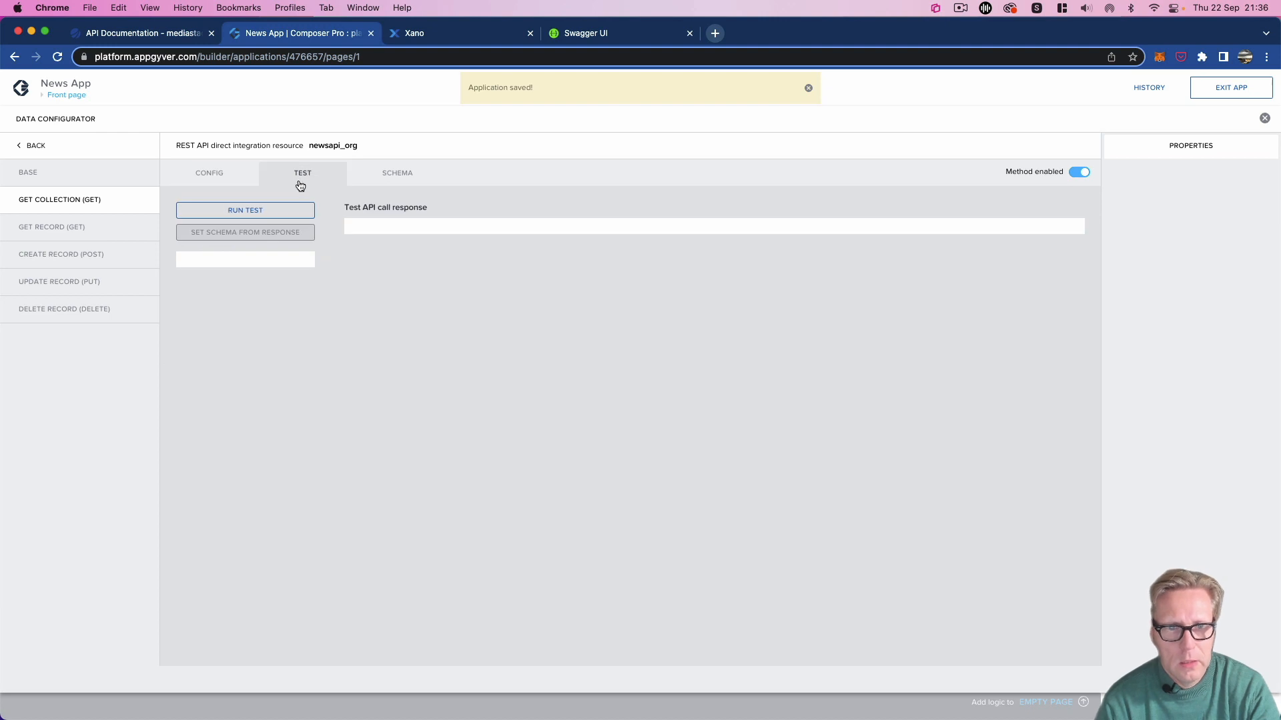
click(271, 212)
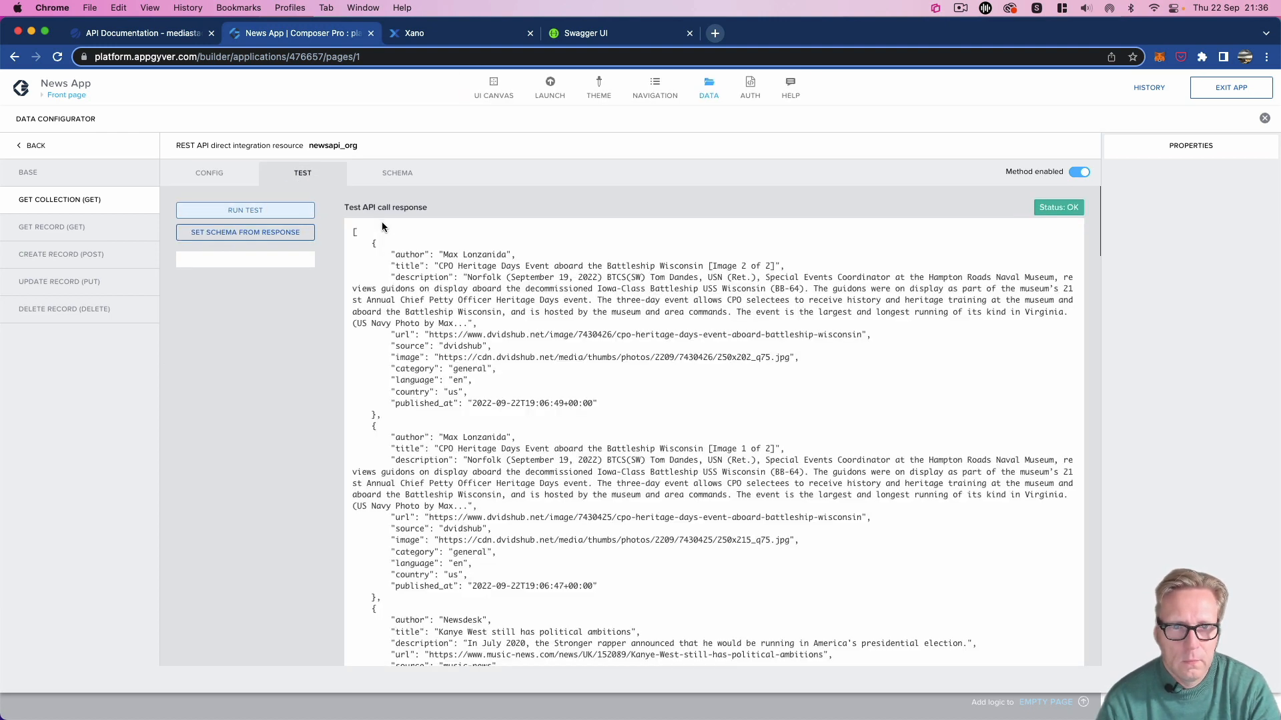
scroll(486, 291, down, 15)
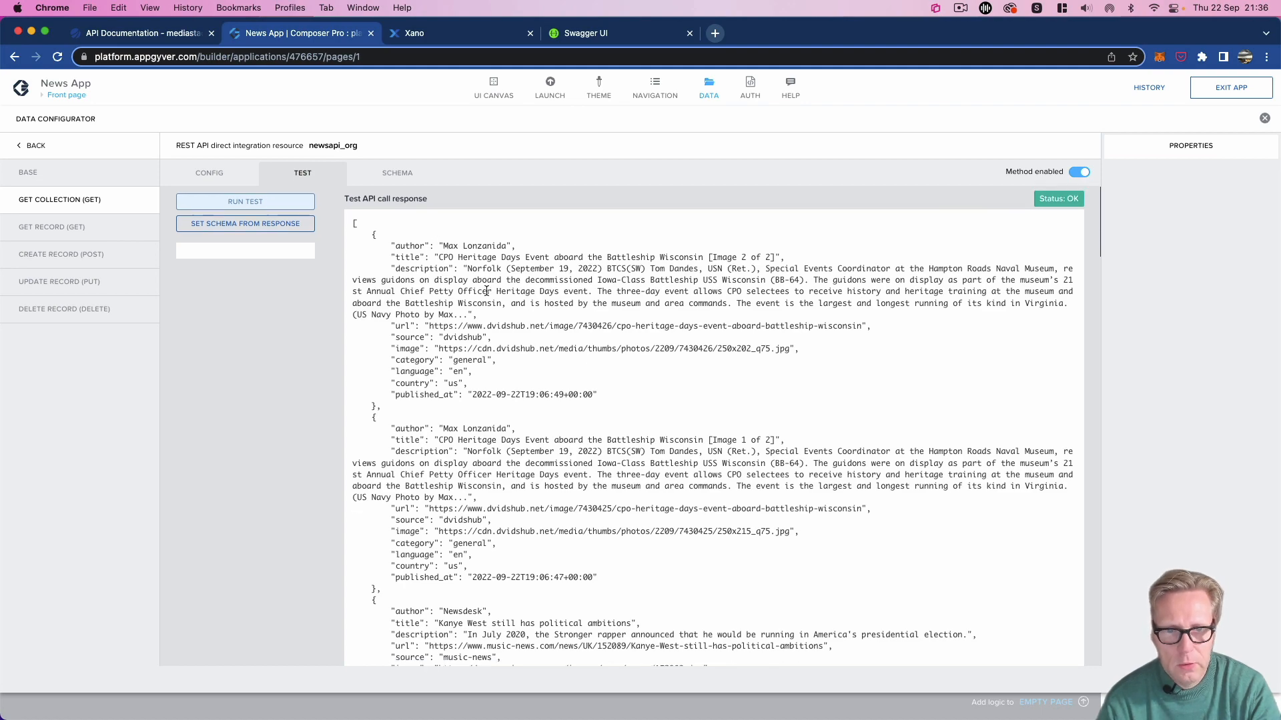
scroll(486, 292, down, 15)
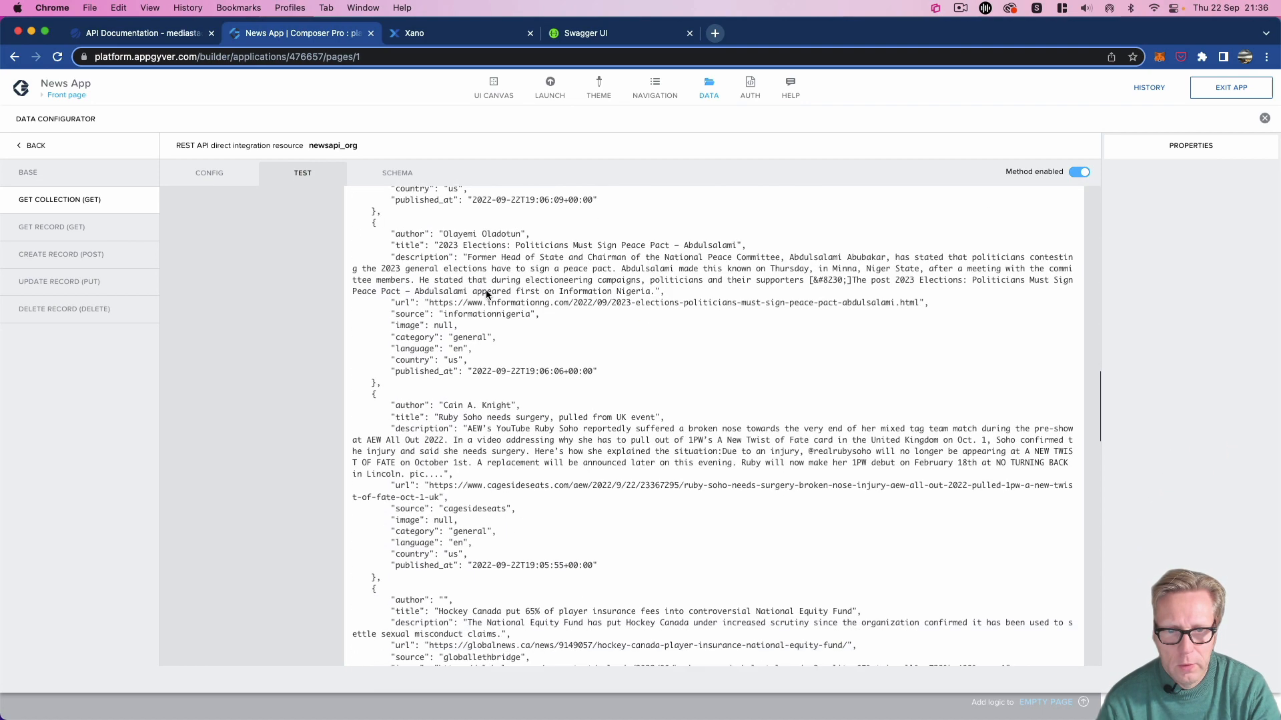
scroll(487, 291, up, 20)
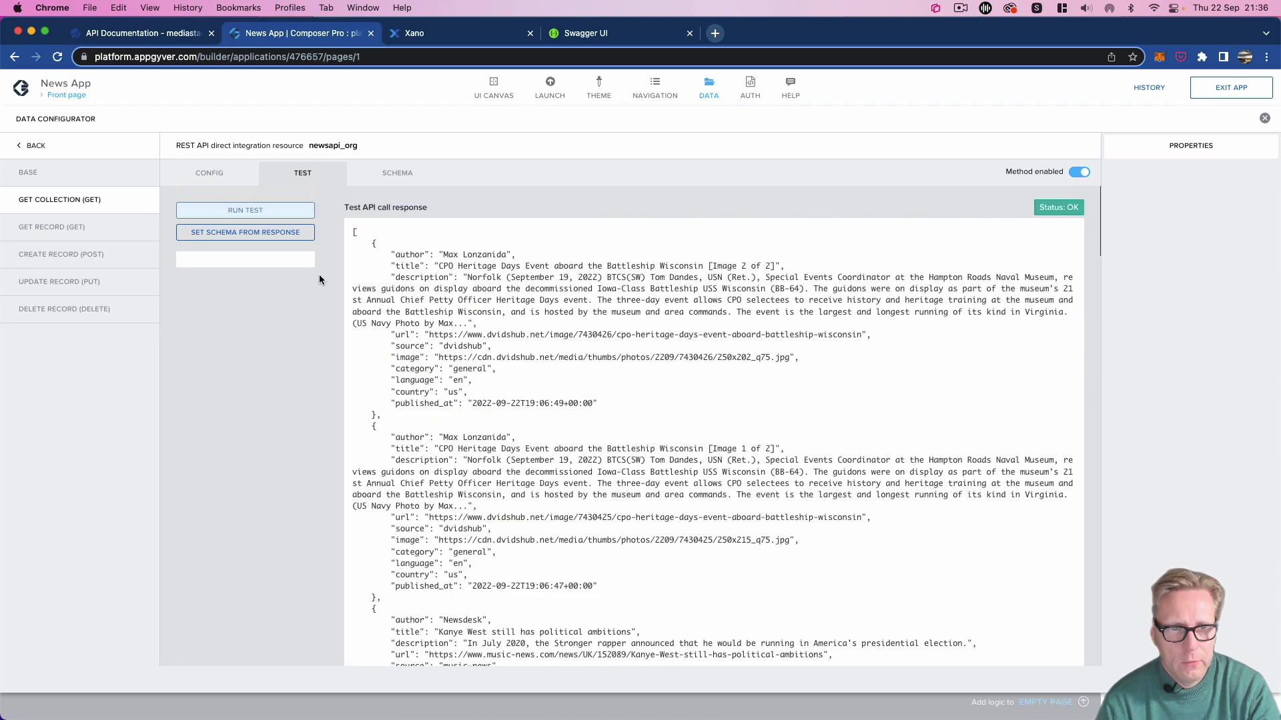
click(281, 232)
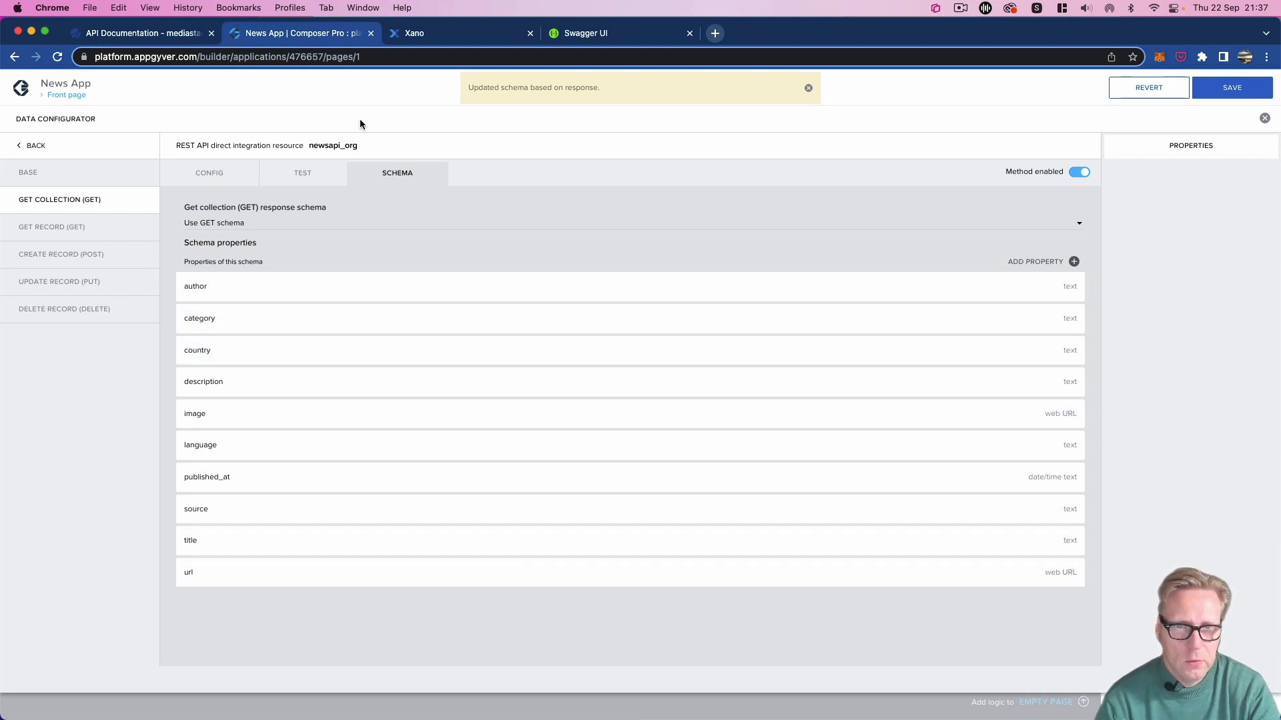
Step: Compare the generated schema properties with the response body in Swagger and save the application
click(563, 37)
scroll(338, 287, down, 15)
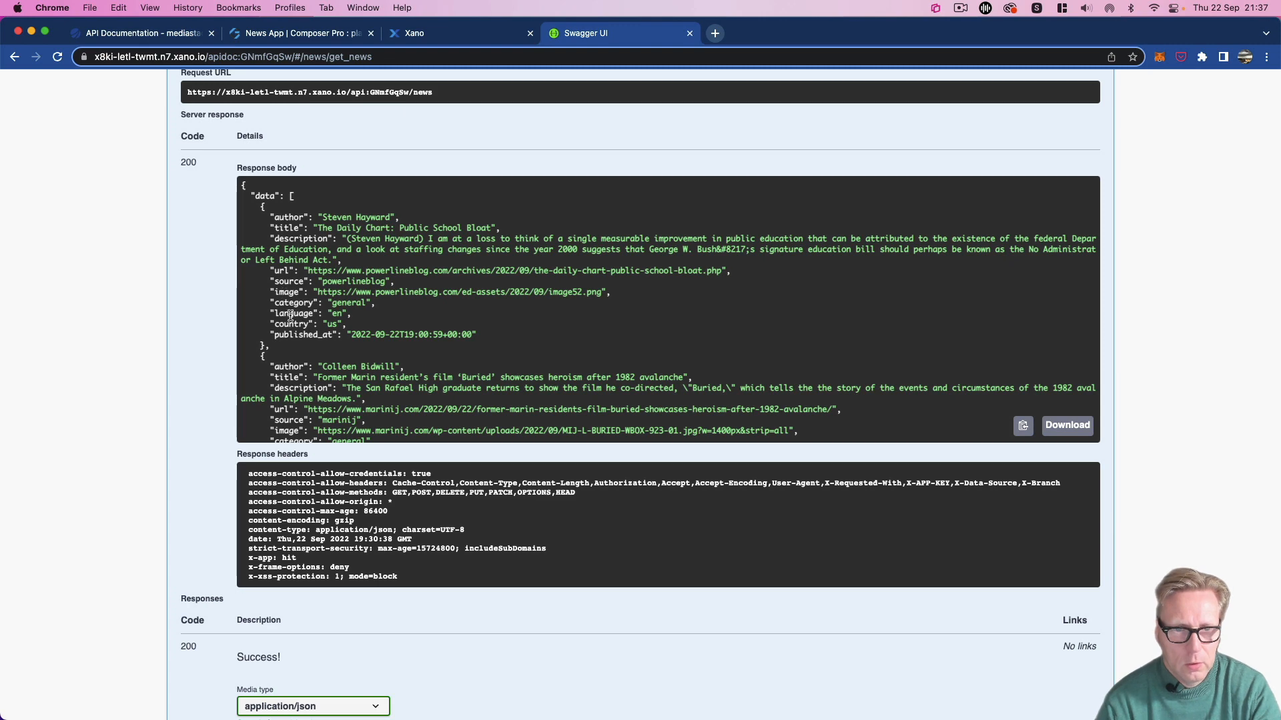
click(424, 37)
click(341, 40)
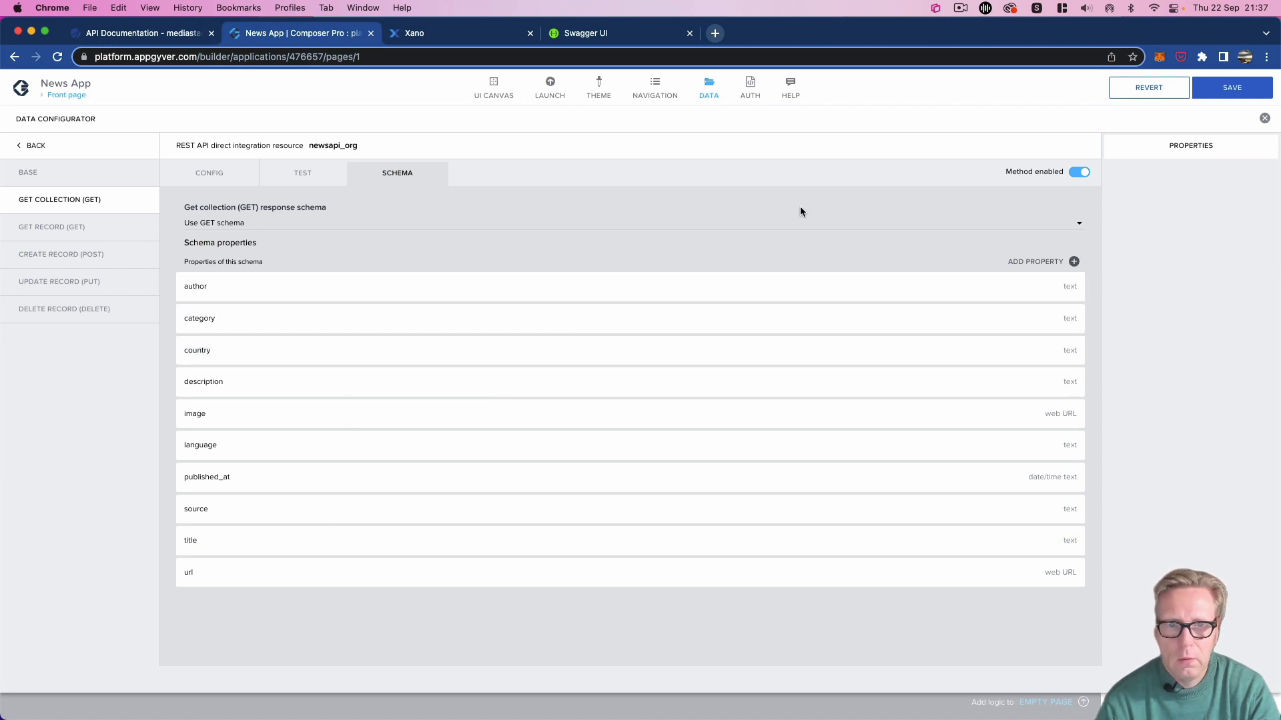
click(1227, 93)
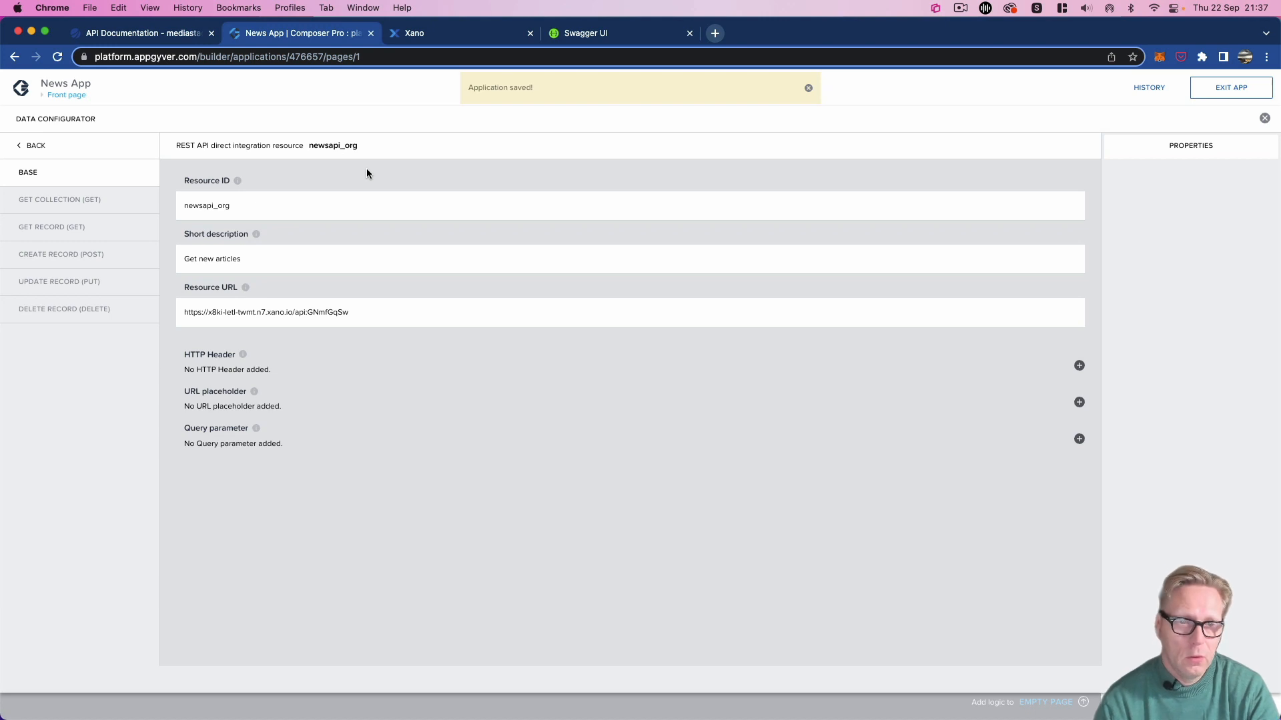
Step: Review the https resource URL, the mediastack response documentation and the External API Request inputs of Xano's /news endpoint
double_click(193, 312)
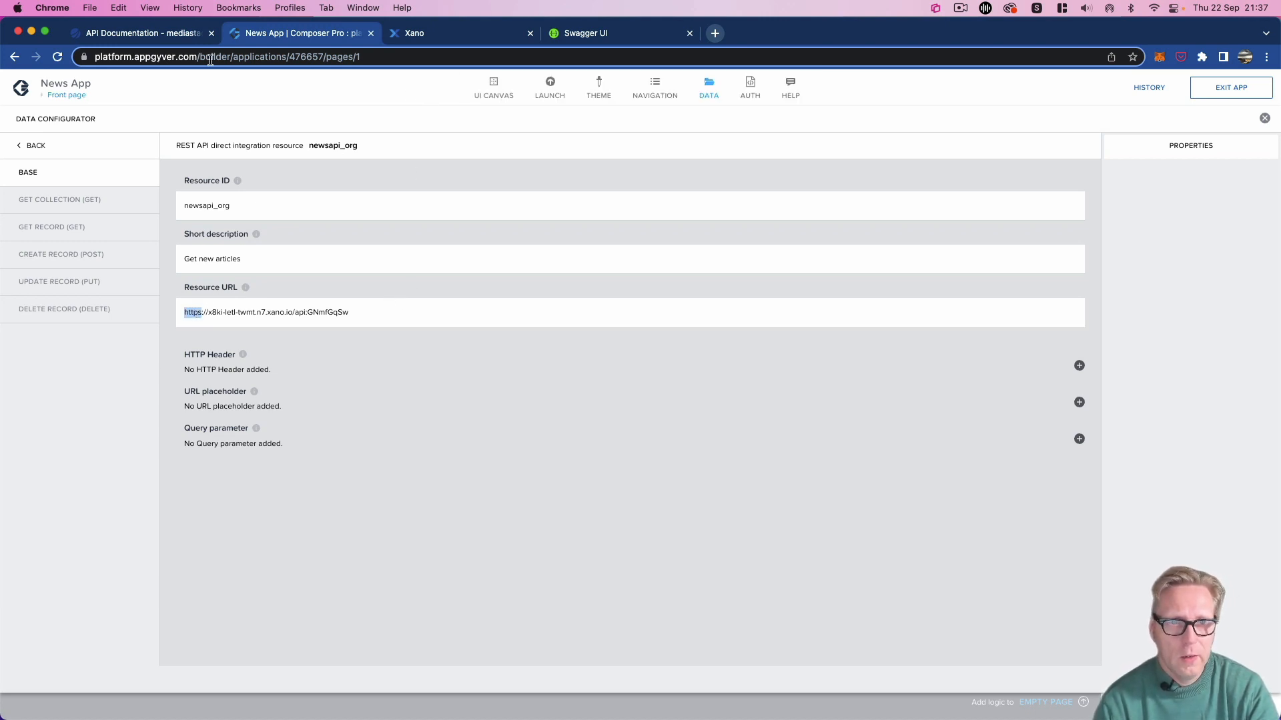
click(181, 43)
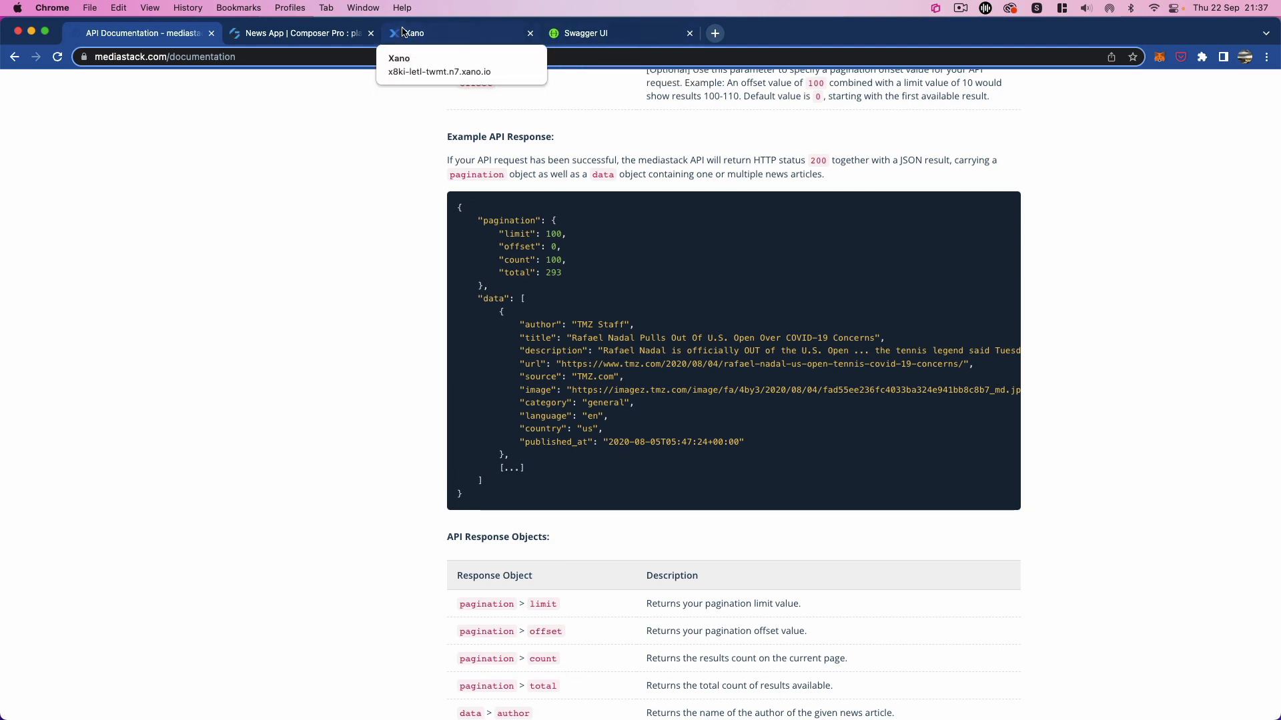
click(454, 42)
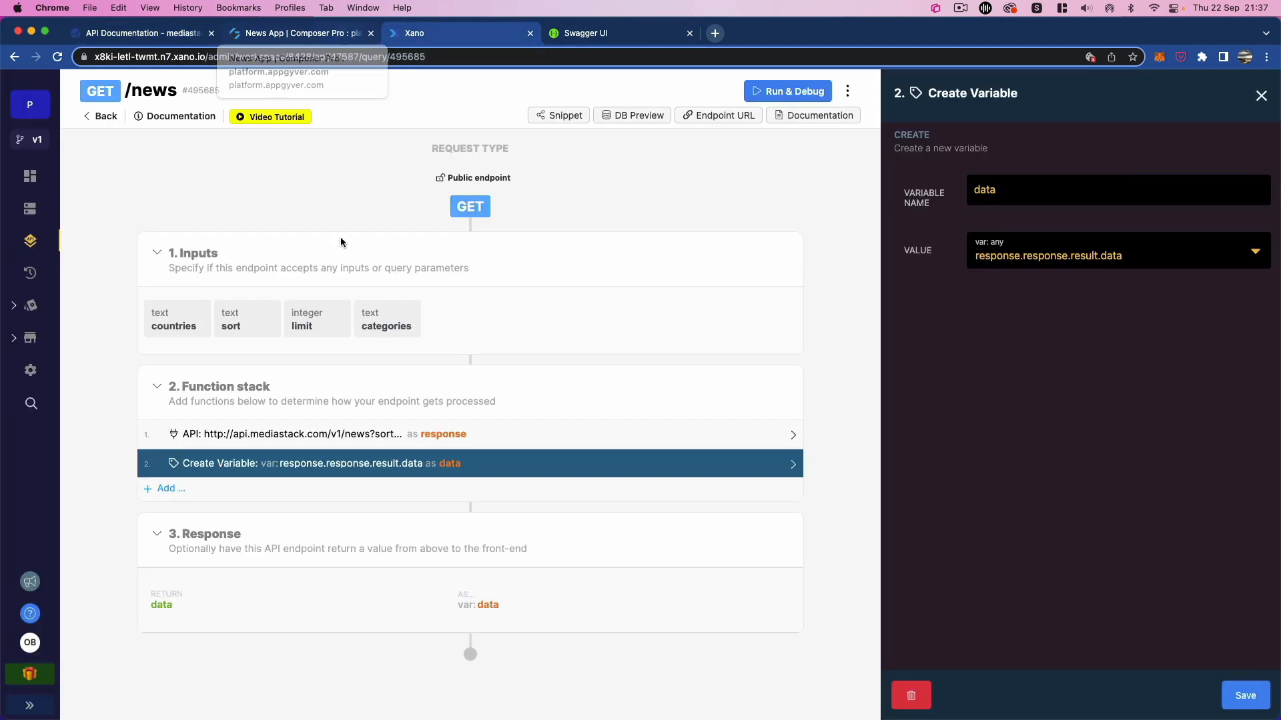
click(245, 437)
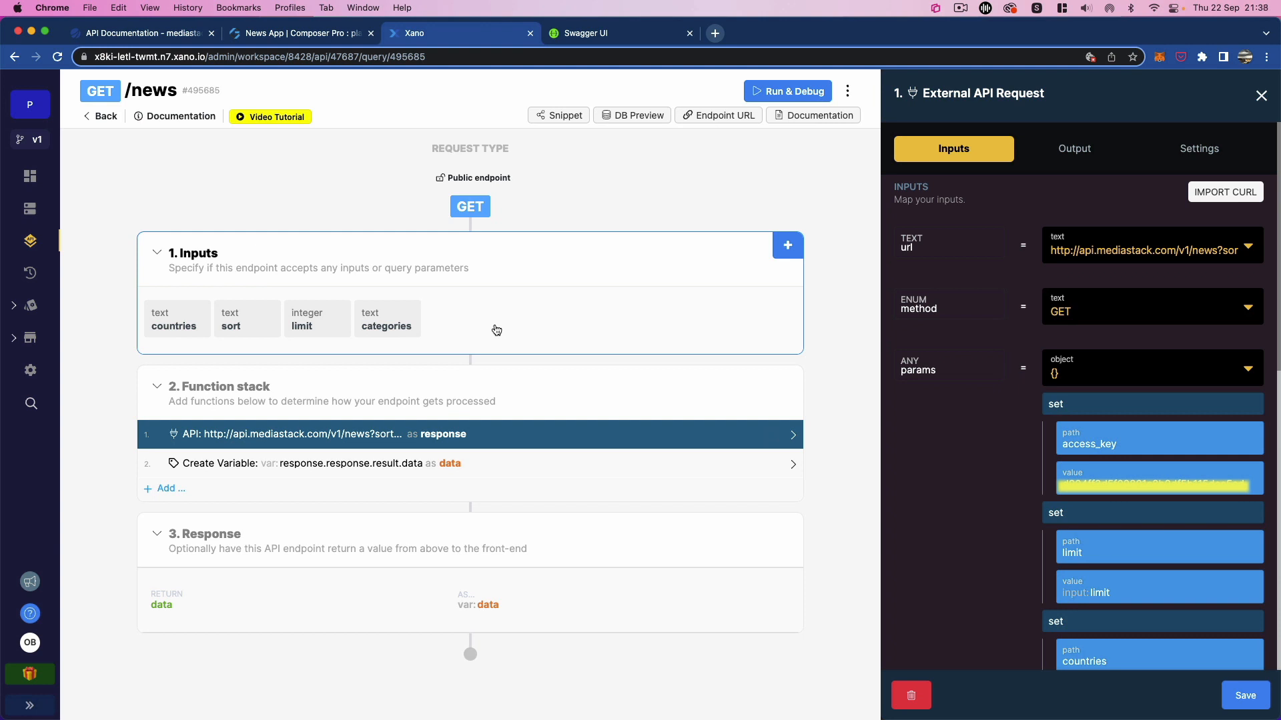
click(273, 36)
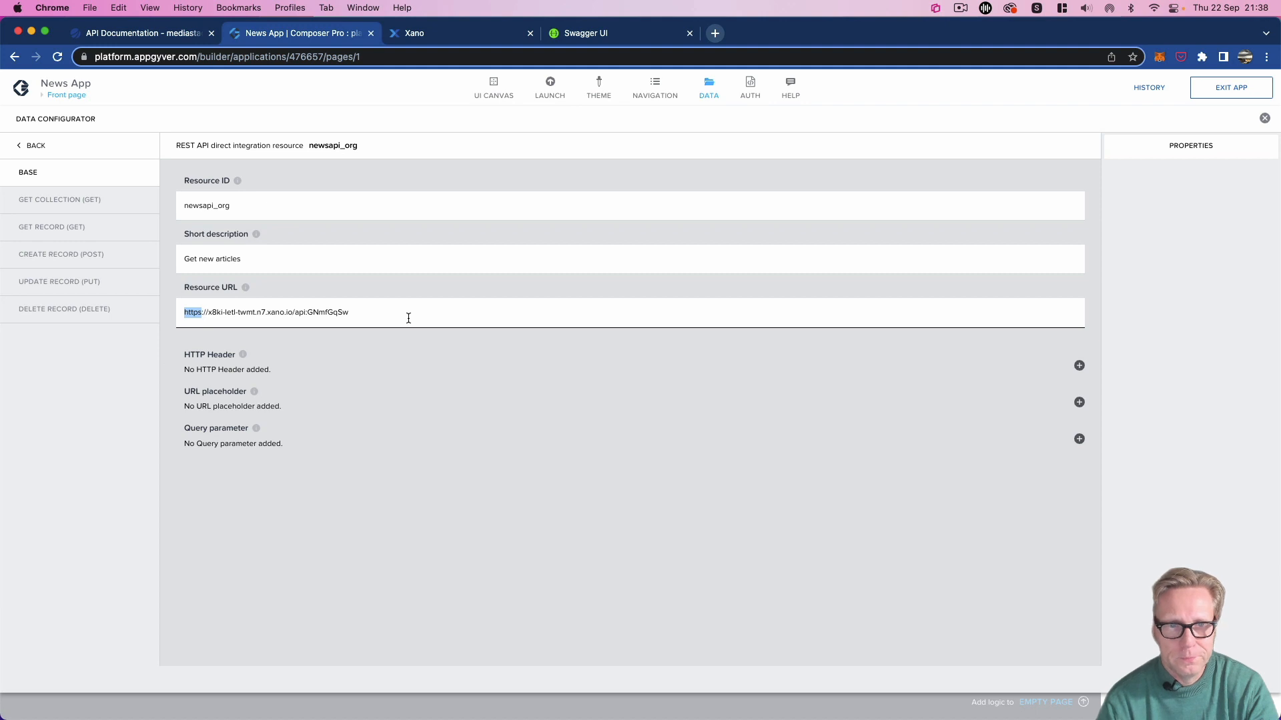
click(655, 169)
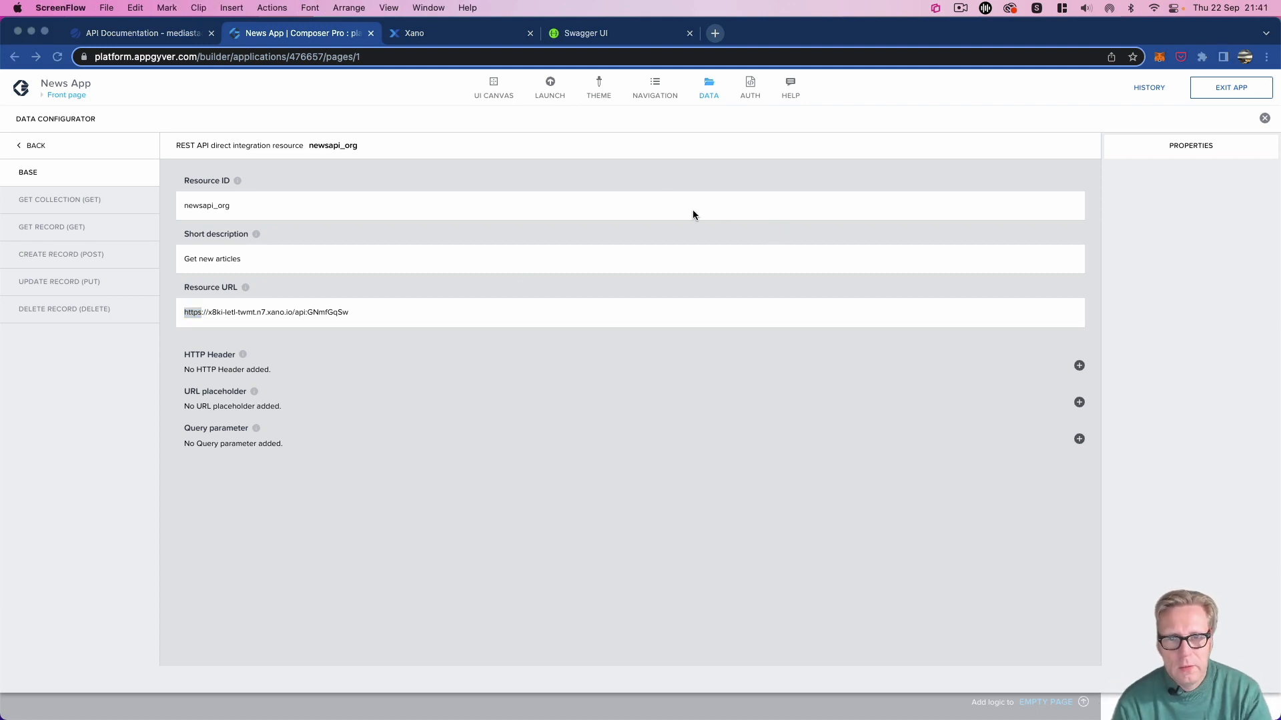
Step: Disable the navigation header bar in the app's built-in navigation settings
click(660, 92)
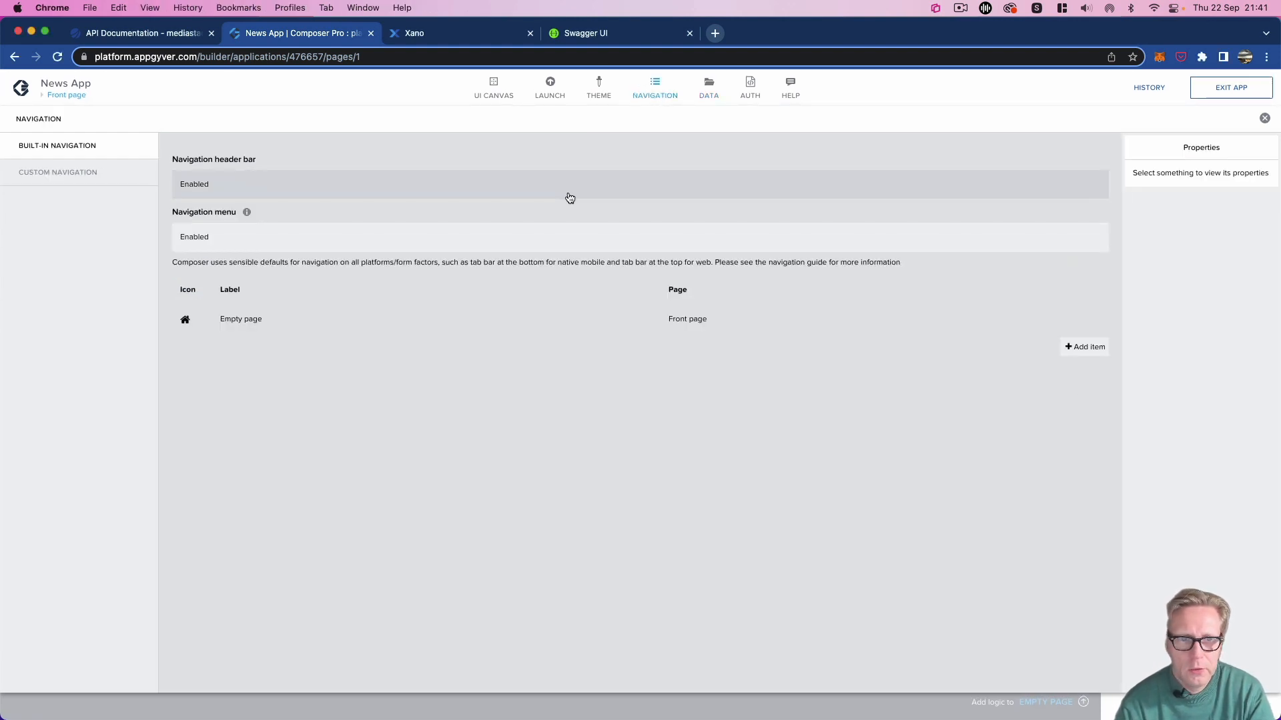
click(399, 195)
click(1174, 191)
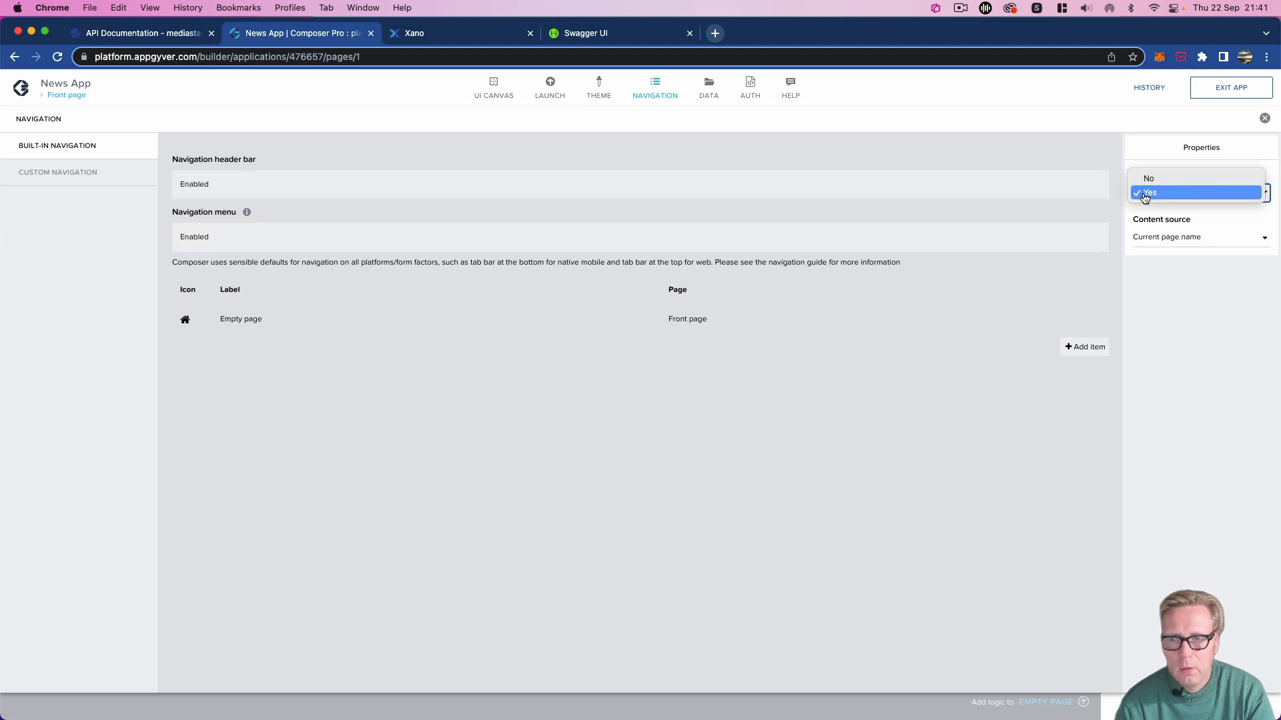
click(1148, 176)
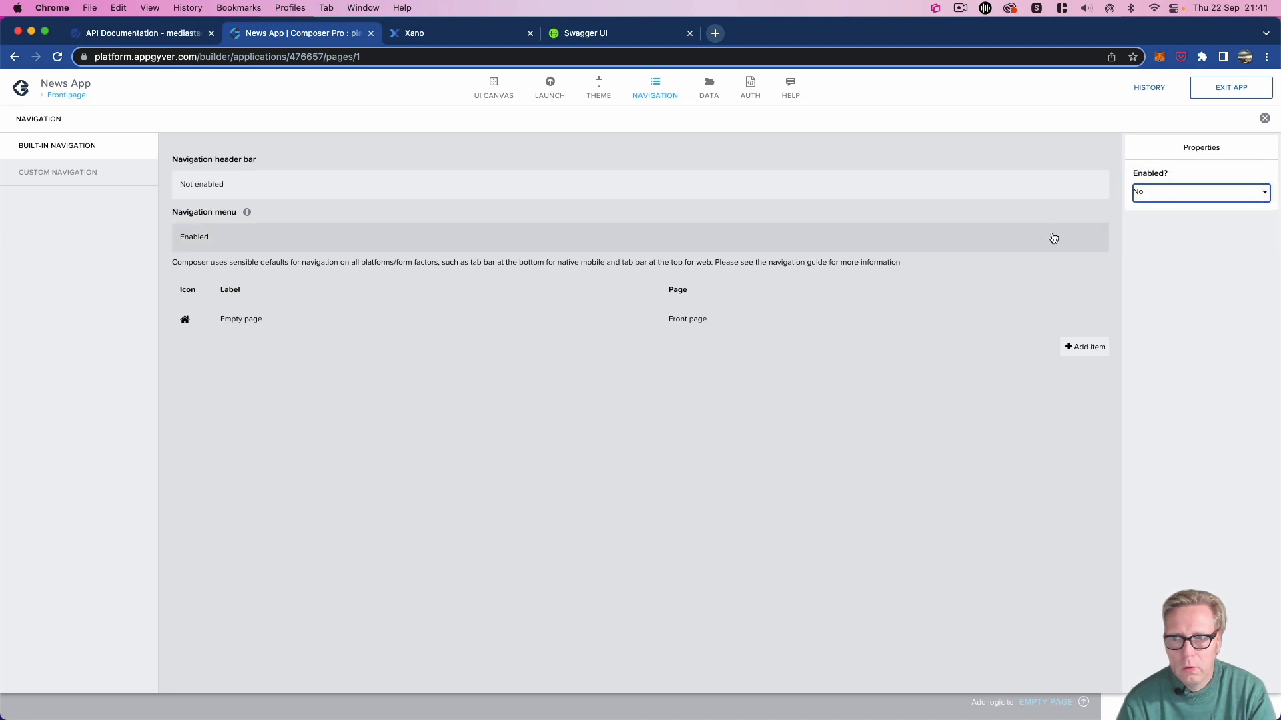
Step: Disable the navigation menu in the built-in navigation settings, save the application and close the navigation settings
click(807, 244)
click(1164, 200)
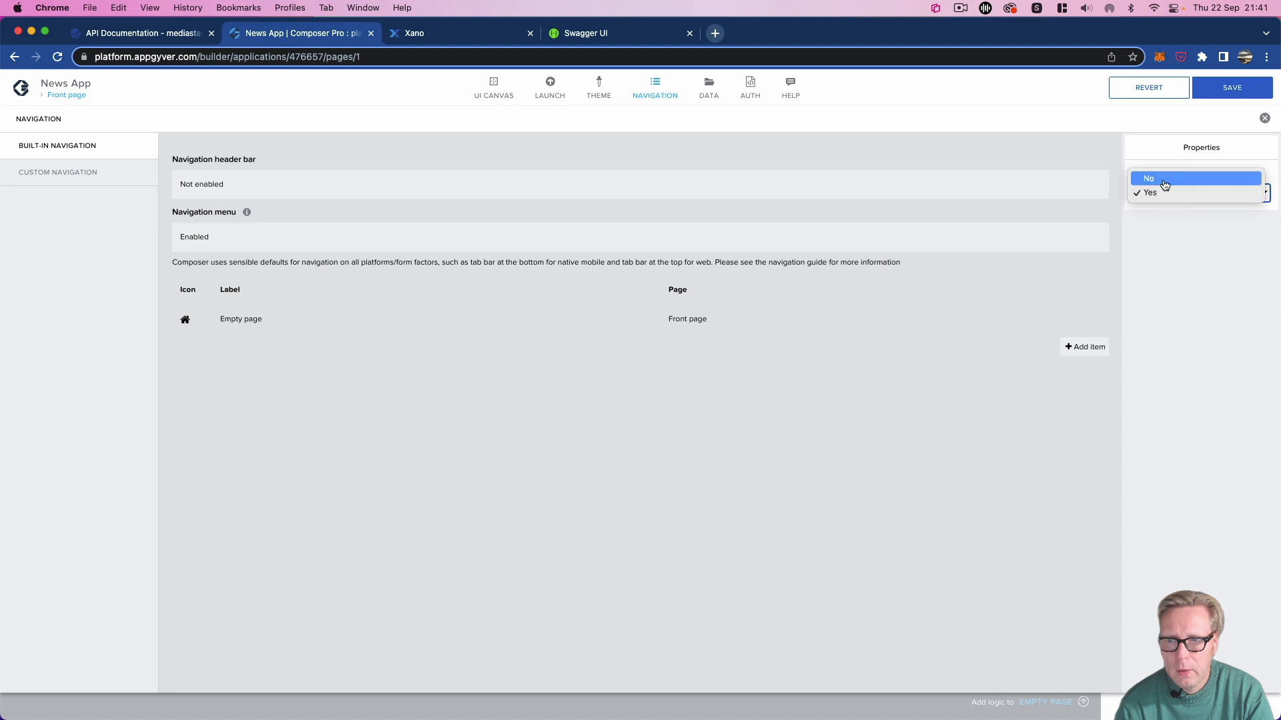
click(1159, 192)
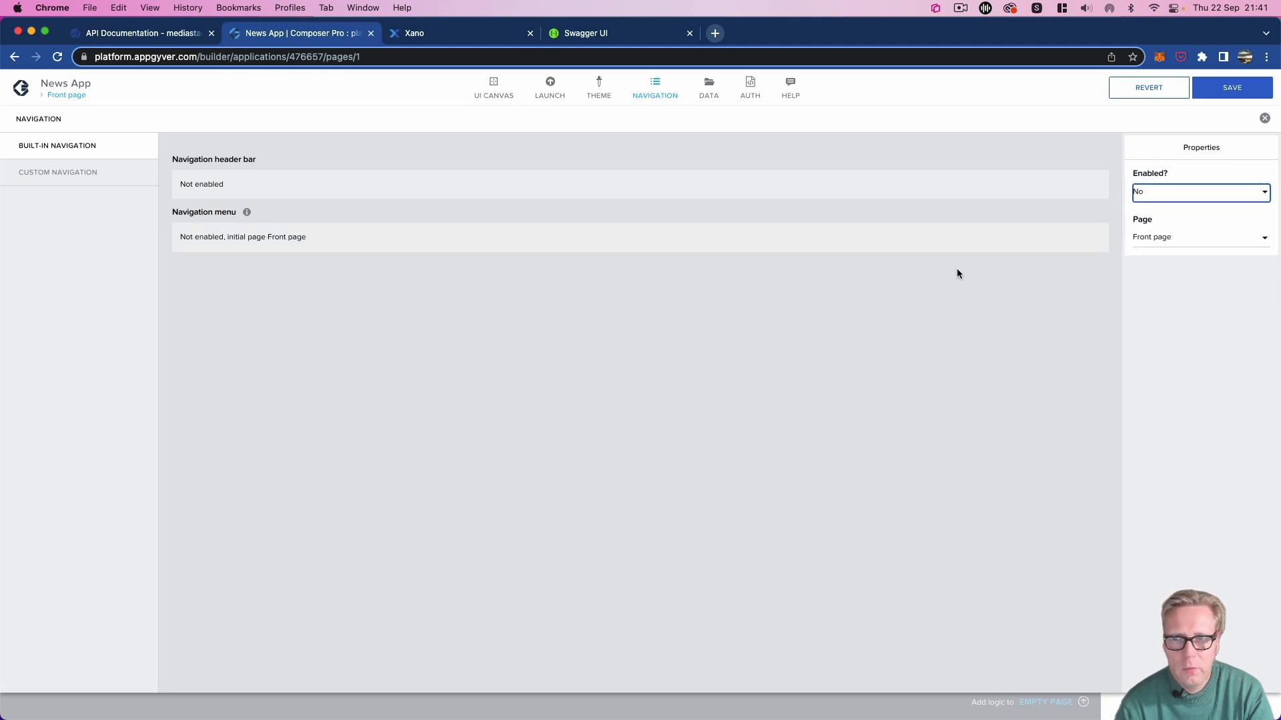
click(1231, 88)
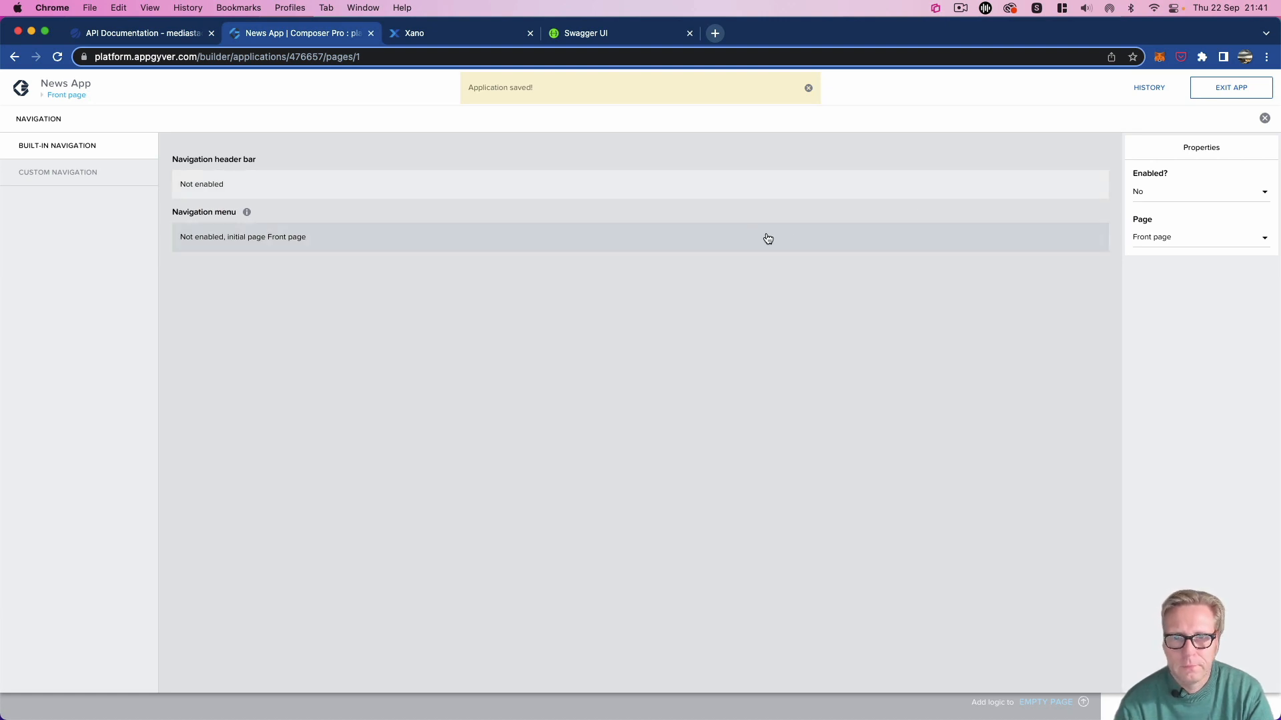
click(1264, 118)
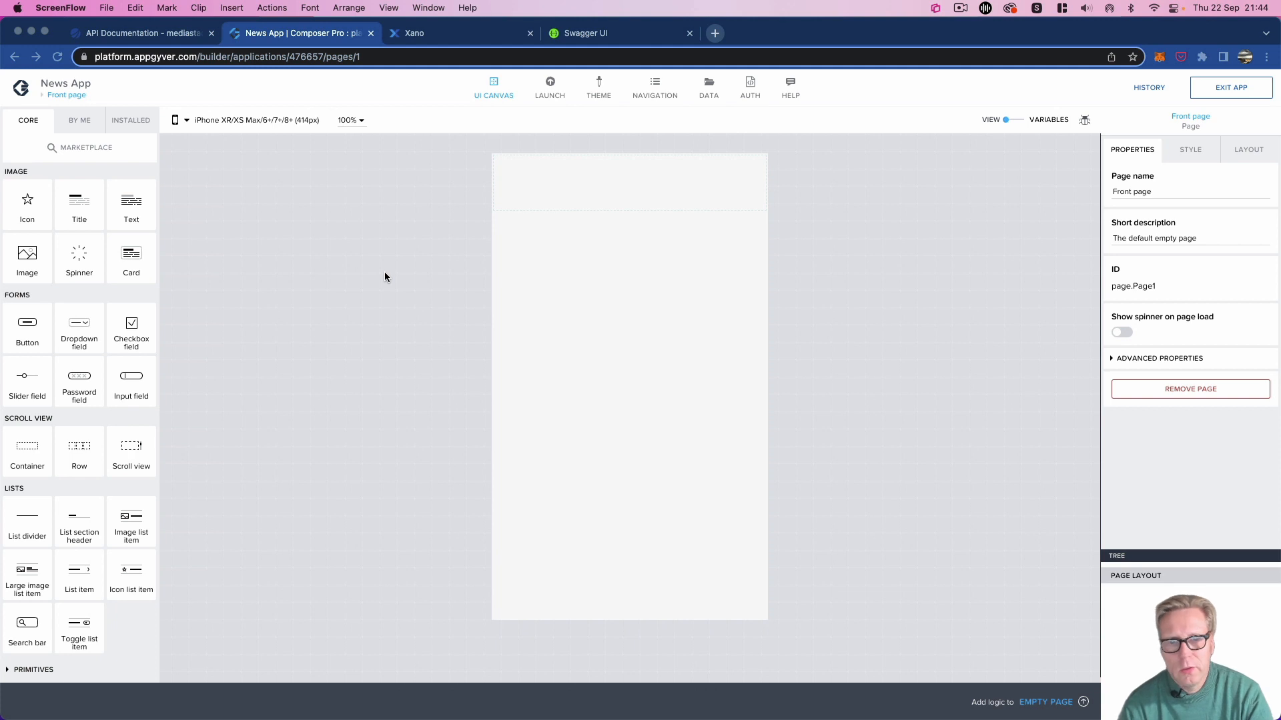
Step: Switch Front page to its variables view and add an app variable named categories
click(1016, 124)
click(1017, 124)
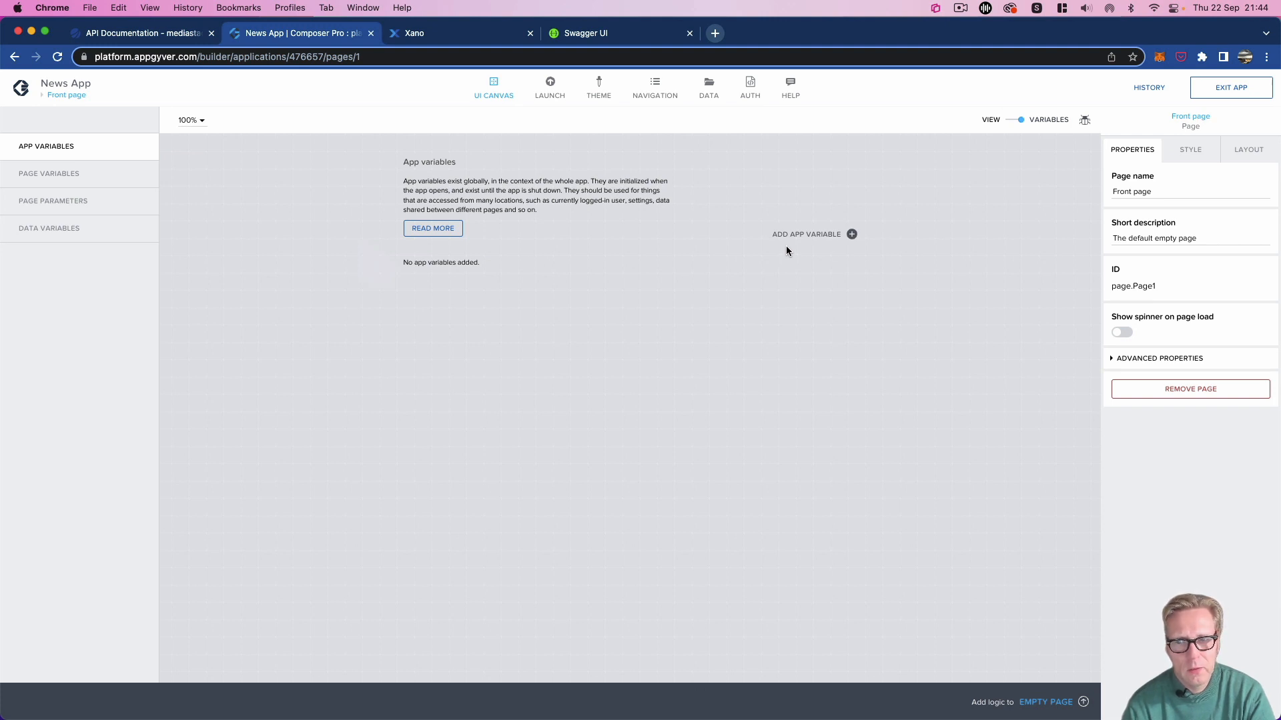
click(851, 235)
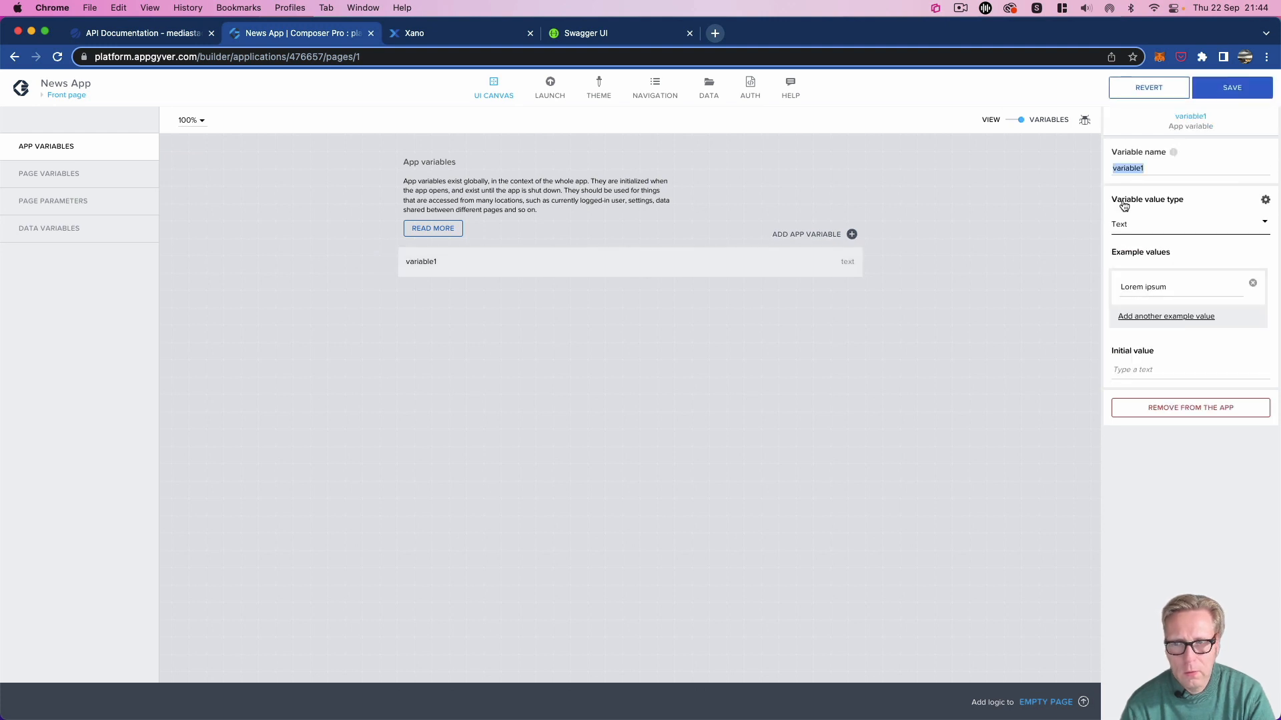
click(1132, 170)
key(super+a)
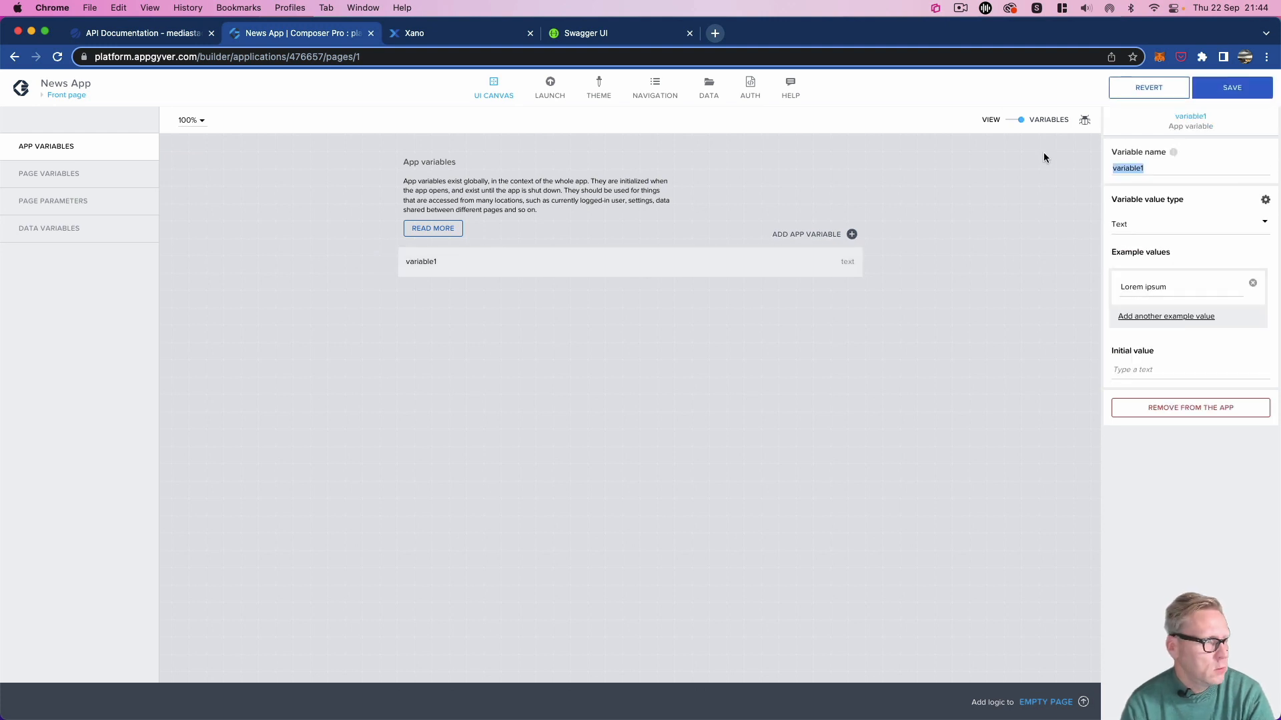
text(c)
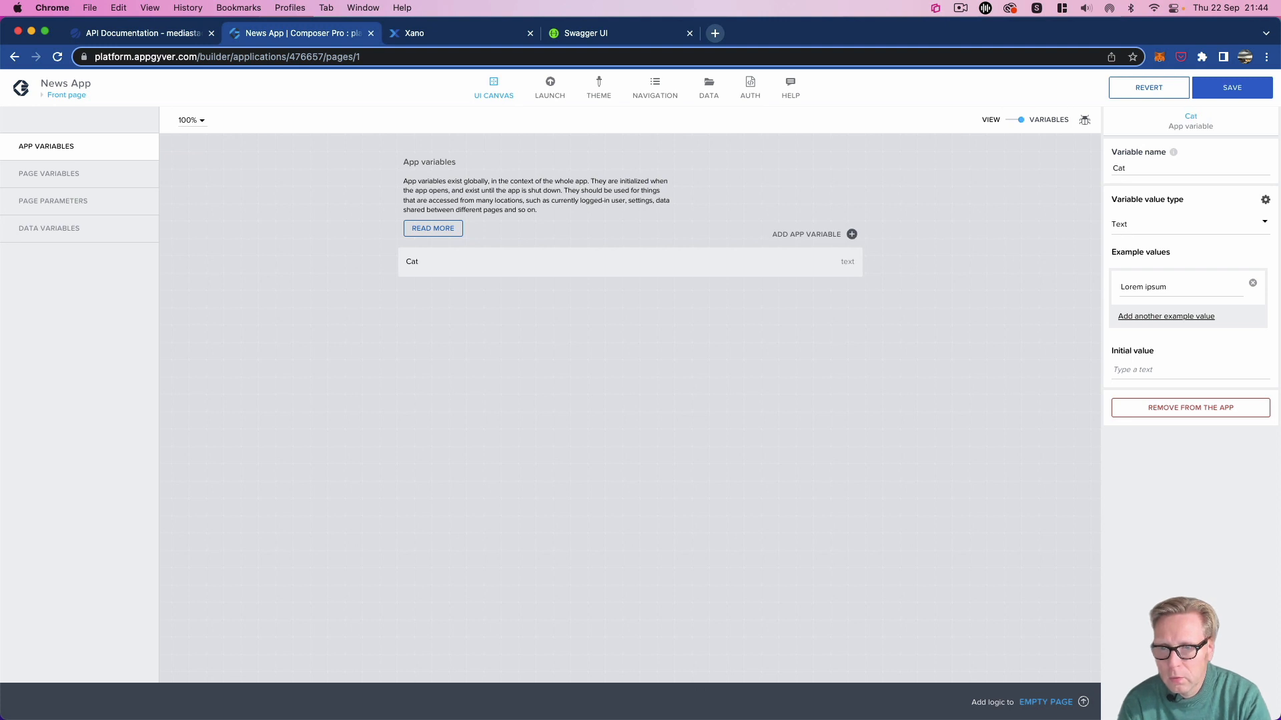
text(ateogir)
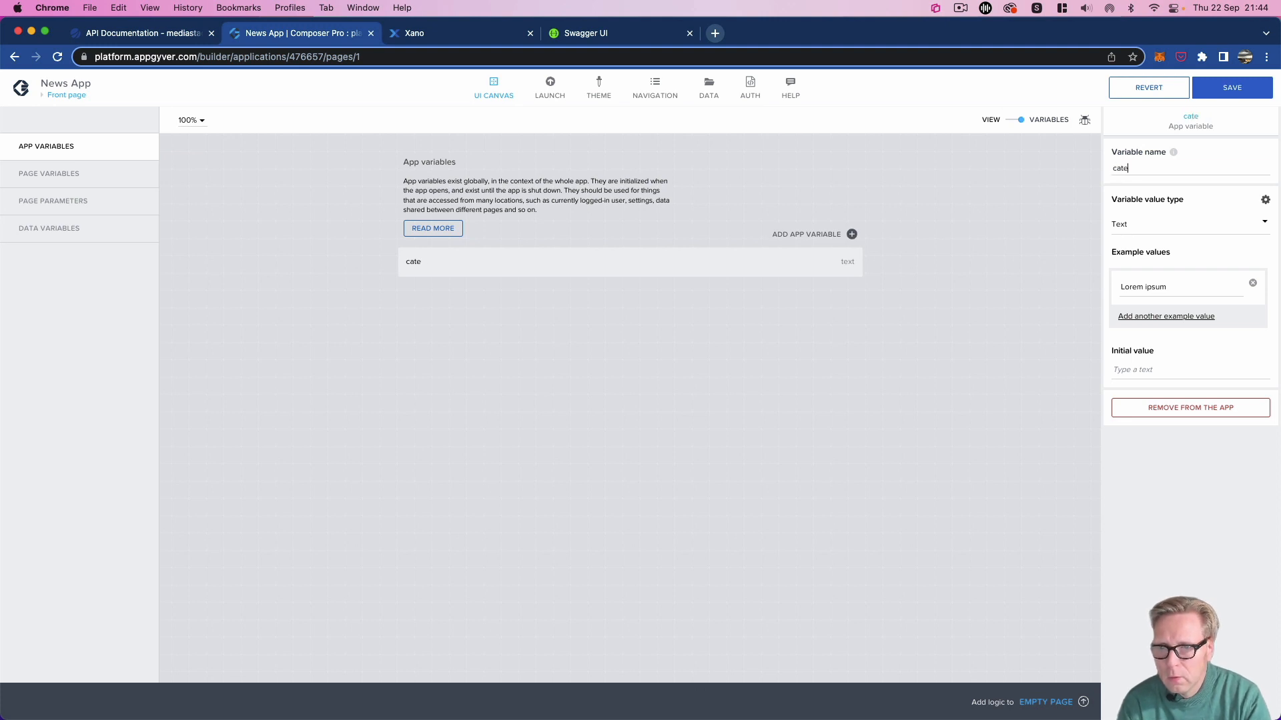
key(BackSpace)
key(BackSpace)
key(BackSpace)
key(BackSpace)
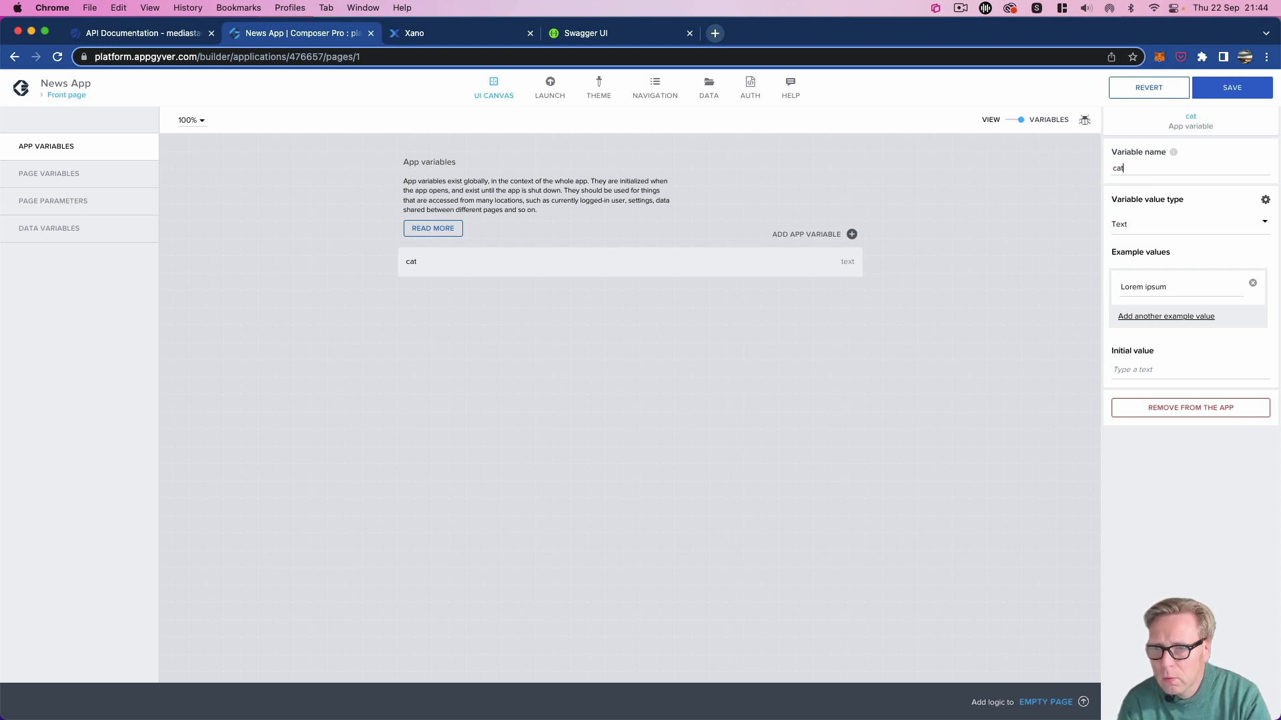
text(gories)
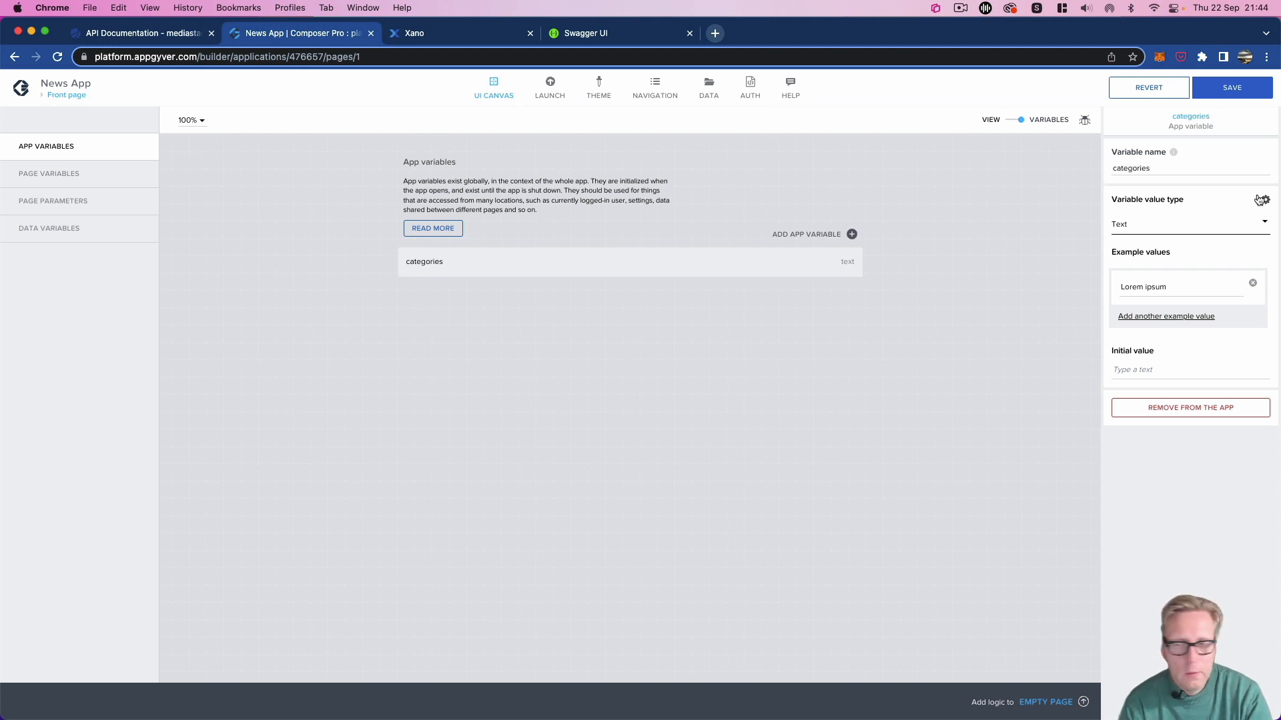
Step: Set the categories variable's value type to List with Object as the list item type
click(1175, 232)
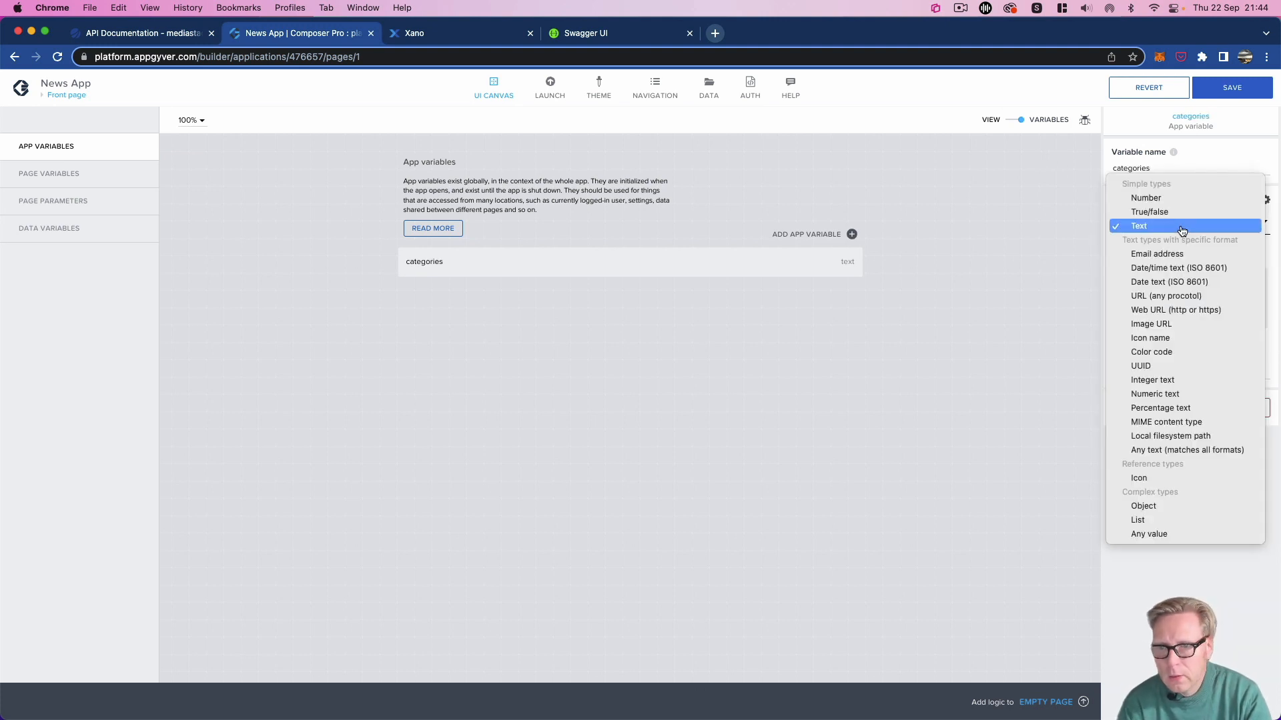
click(1187, 519)
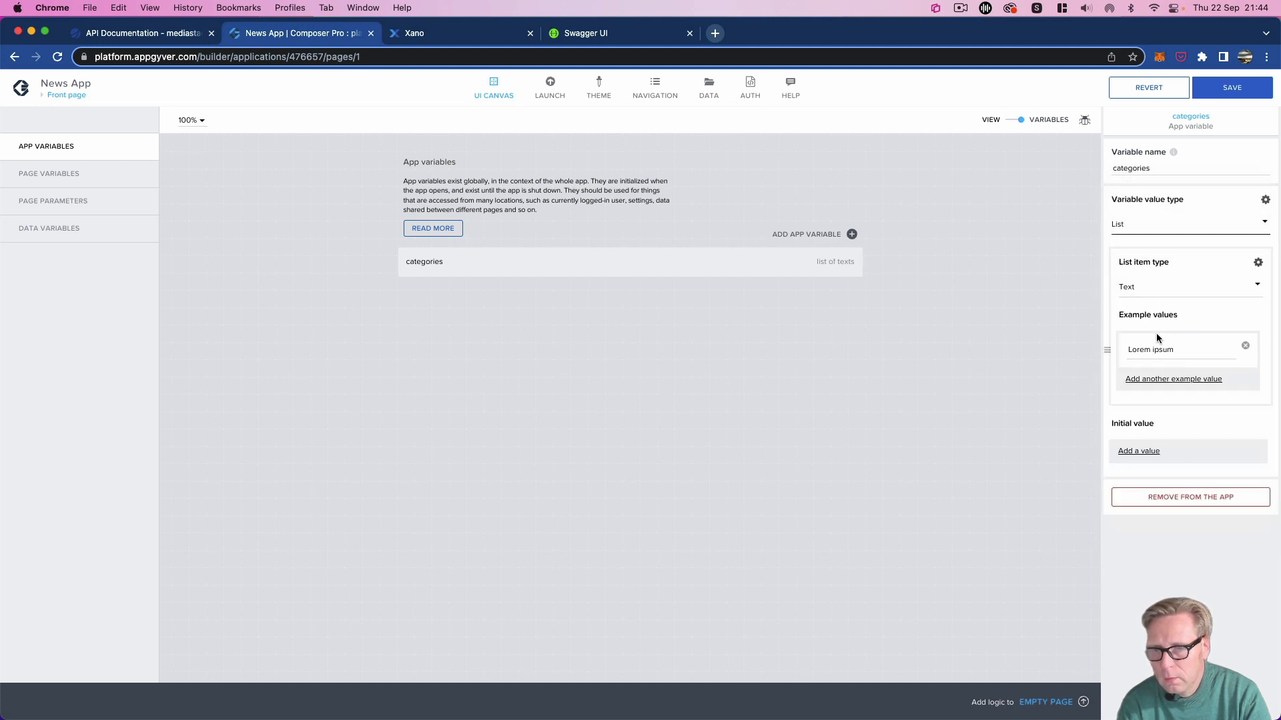
click(1173, 287)
click(1167, 568)
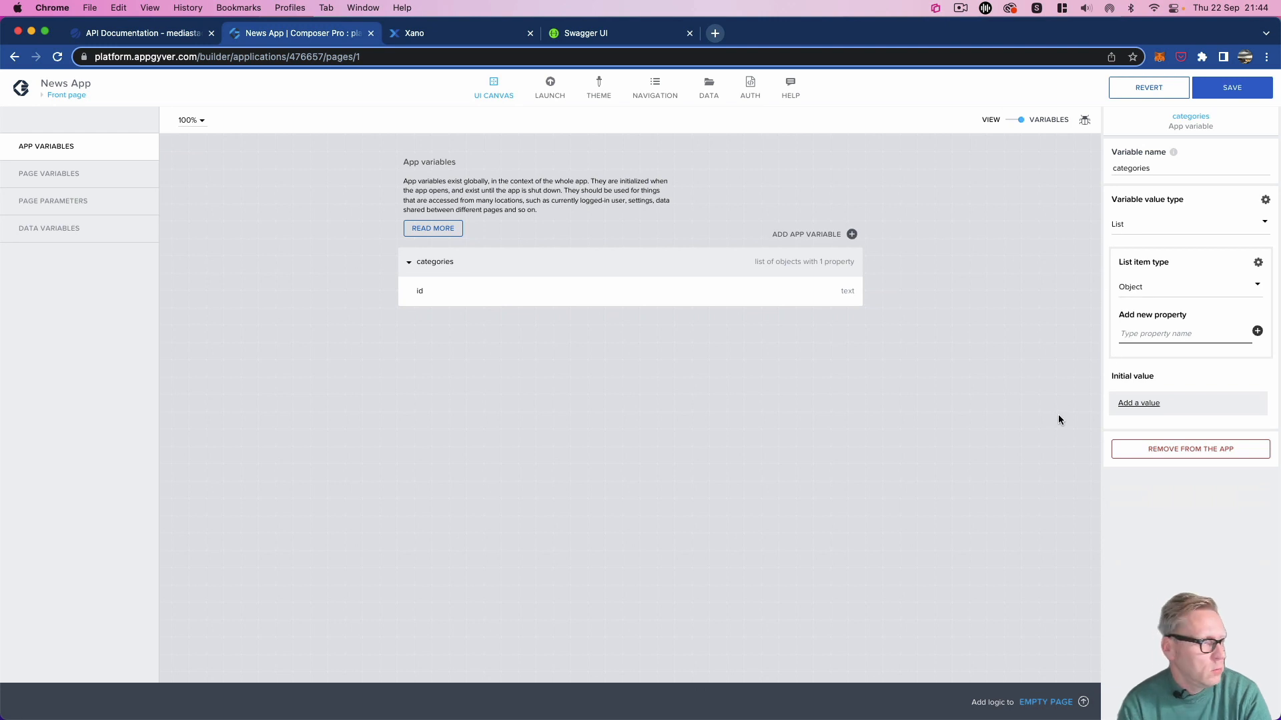
Step: Add the properties desc and icon to the categories list objects and remove their id property
text(desc)
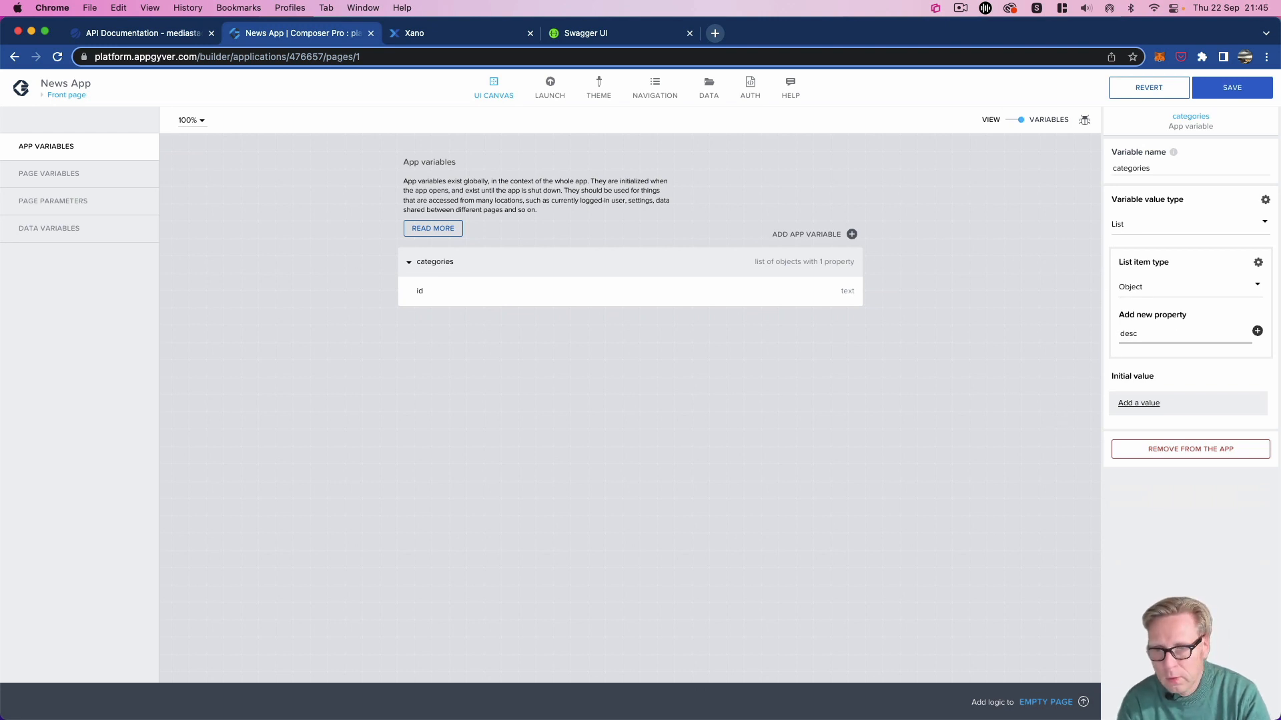
click(1257, 332)
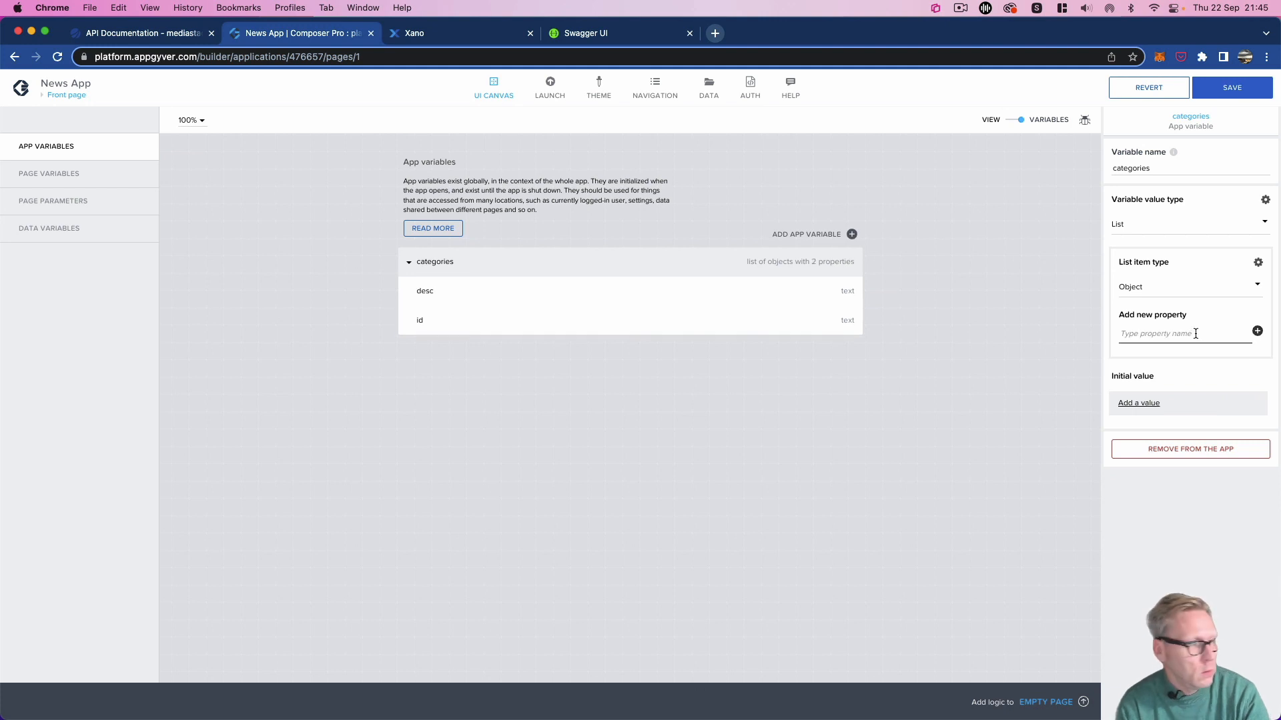
text(icon)
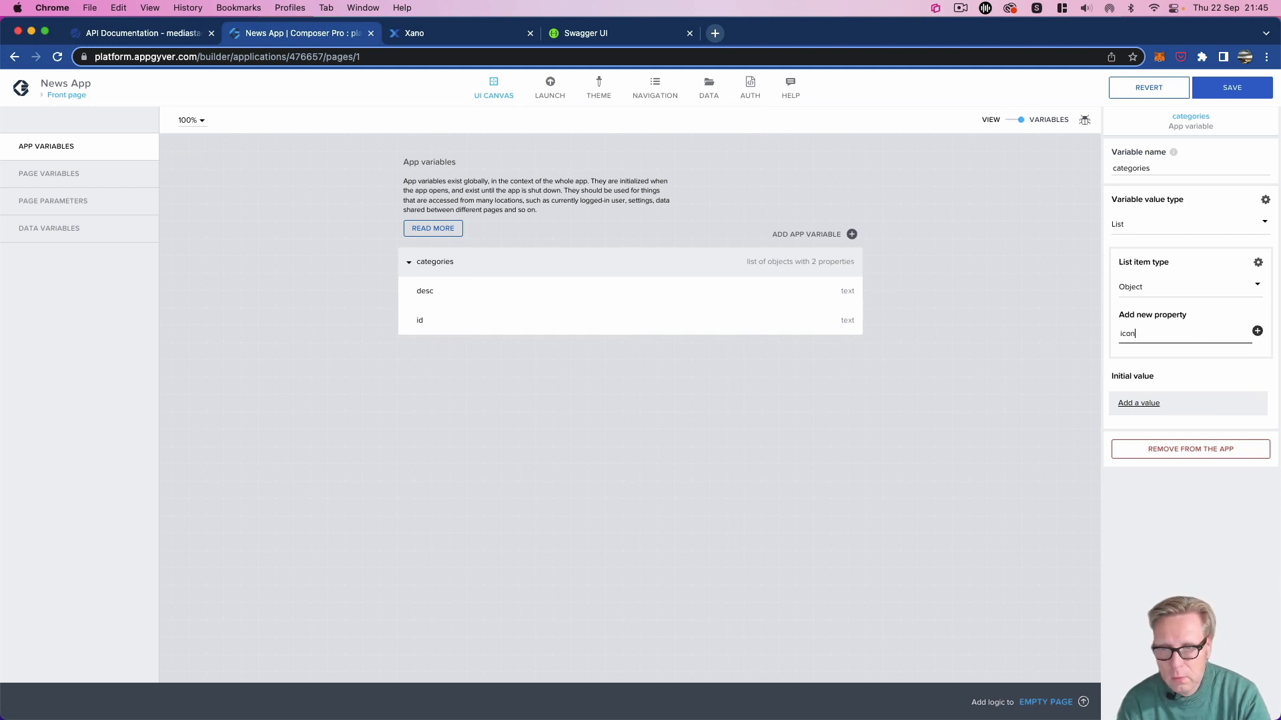
click(1256, 331)
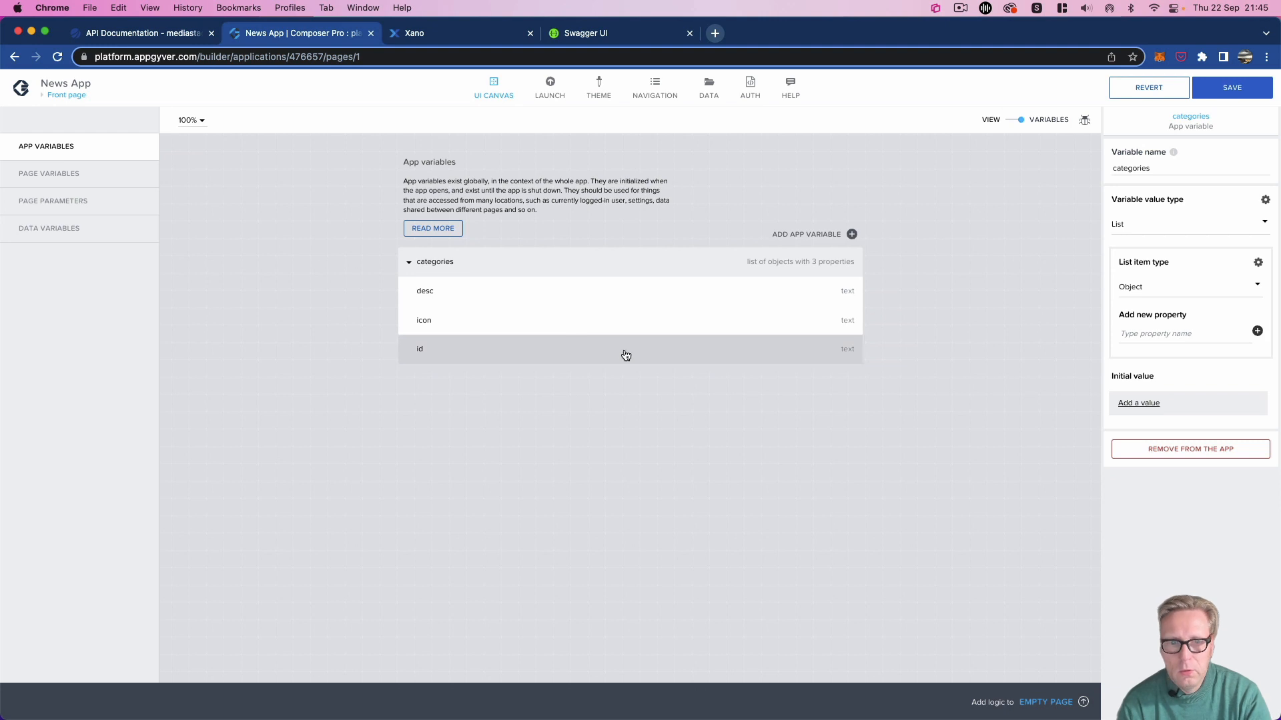
click(540, 347)
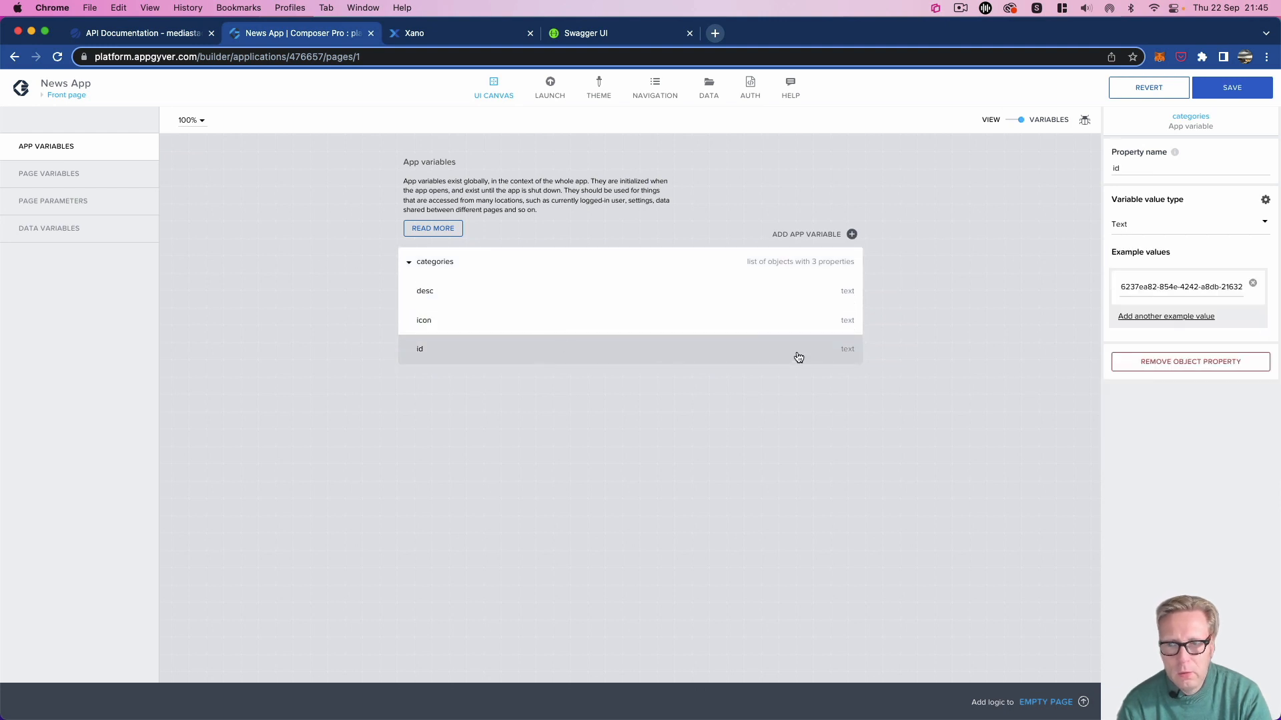
click(1168, 362)
Step: Set the value type of the categories variable's icon property to Icon and save the application
click(680, 330)
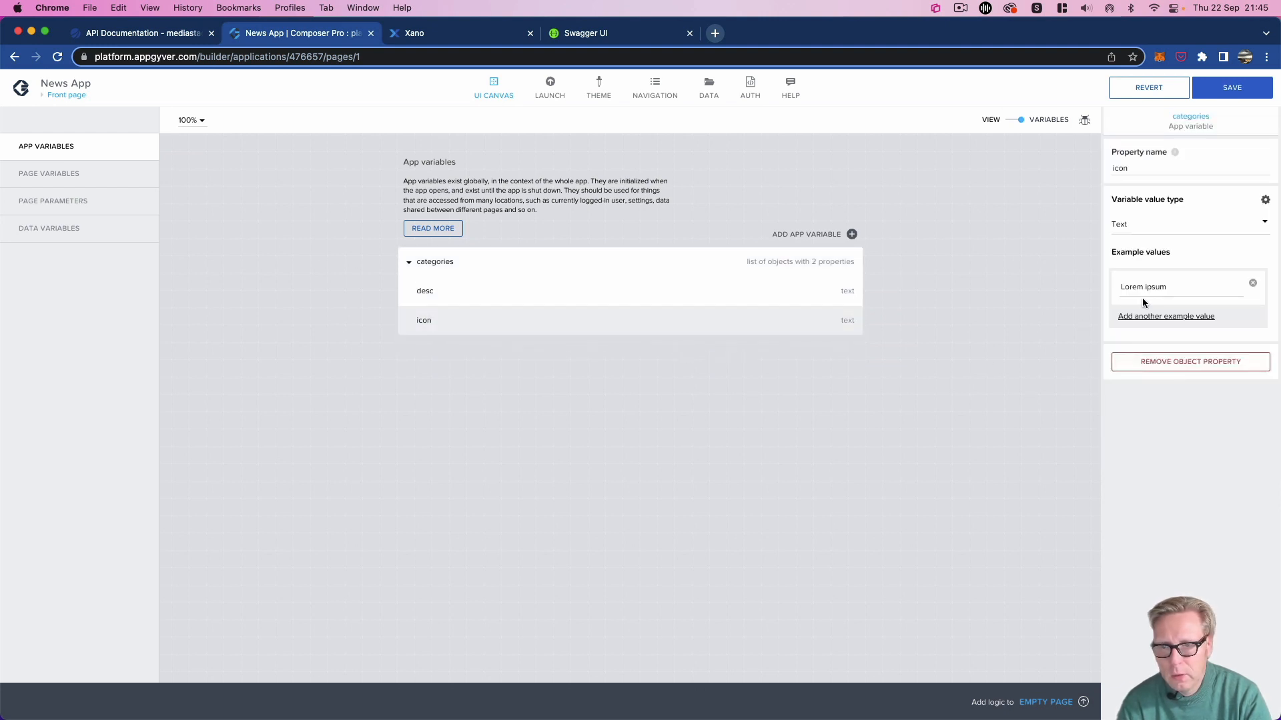
click(1171, 225)
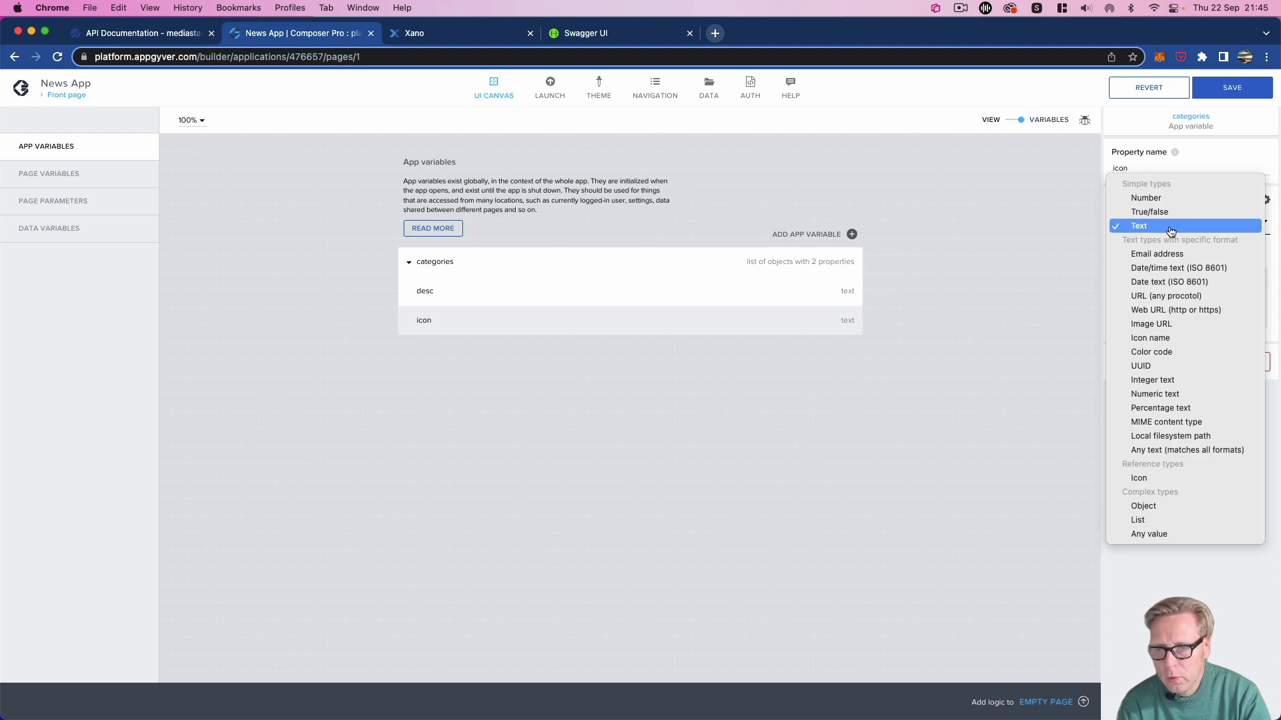
click(1193, 337)
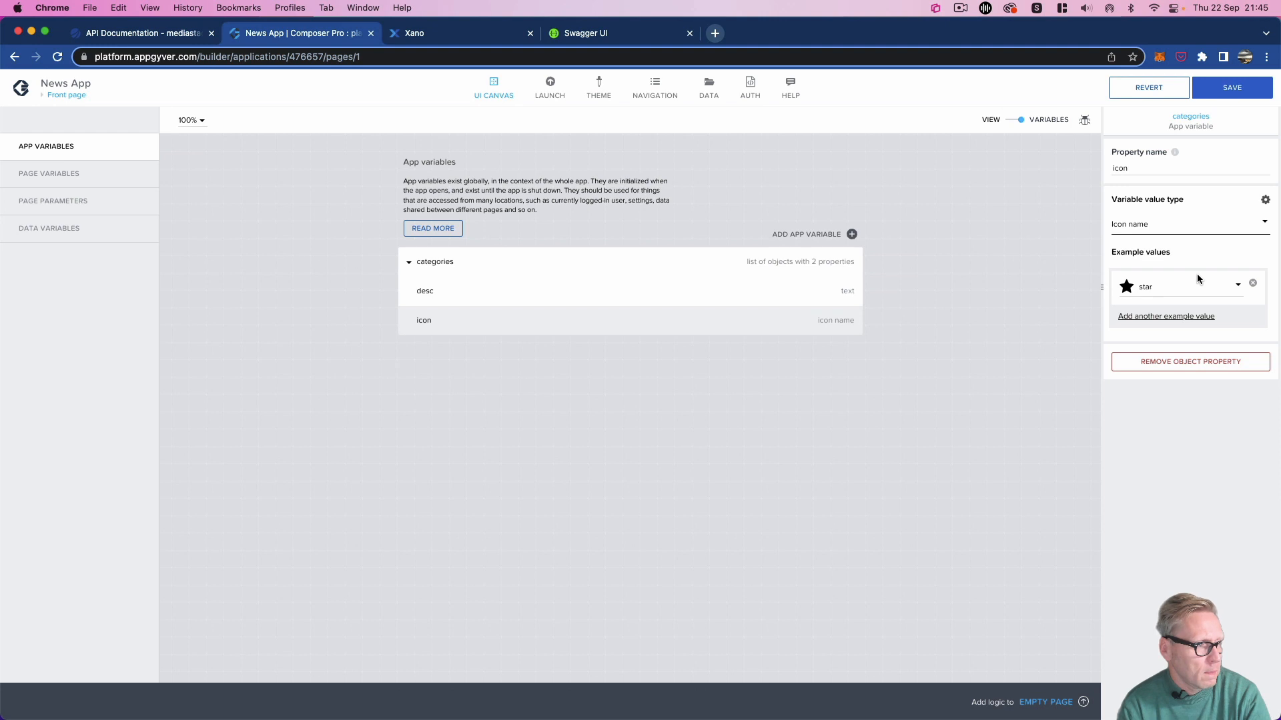
click(1171, 225)
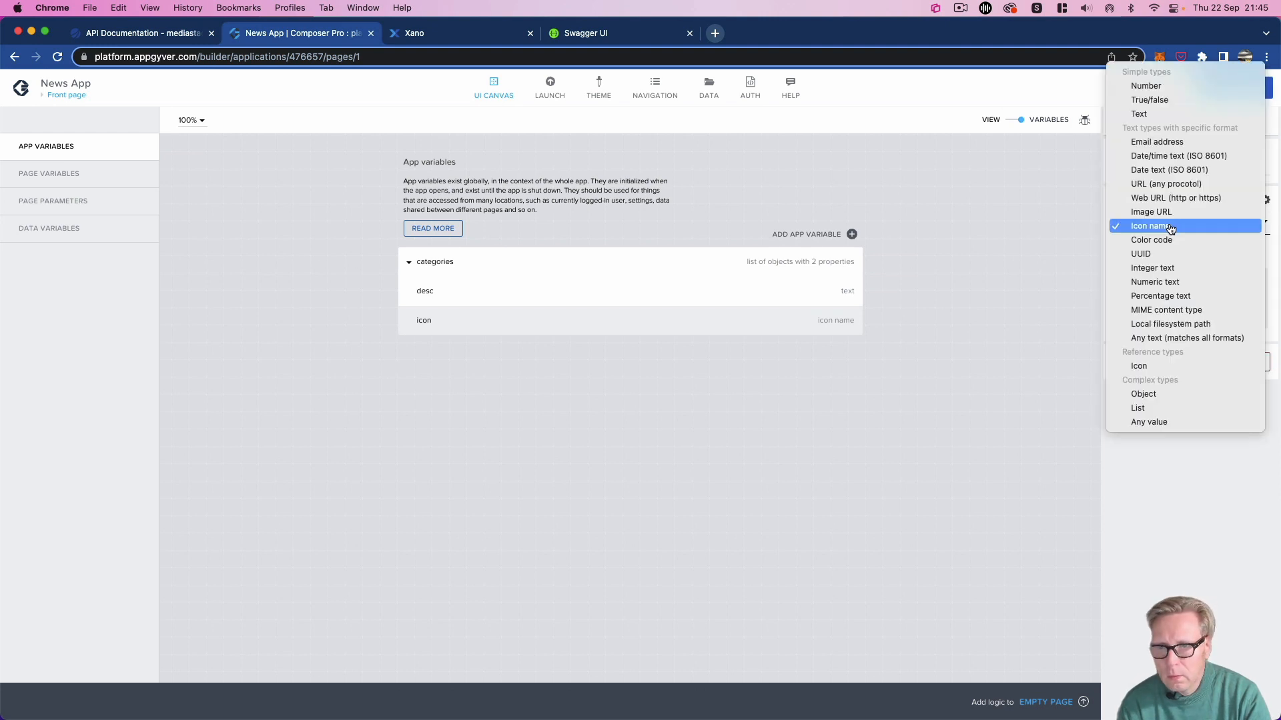
click(1183, 367)
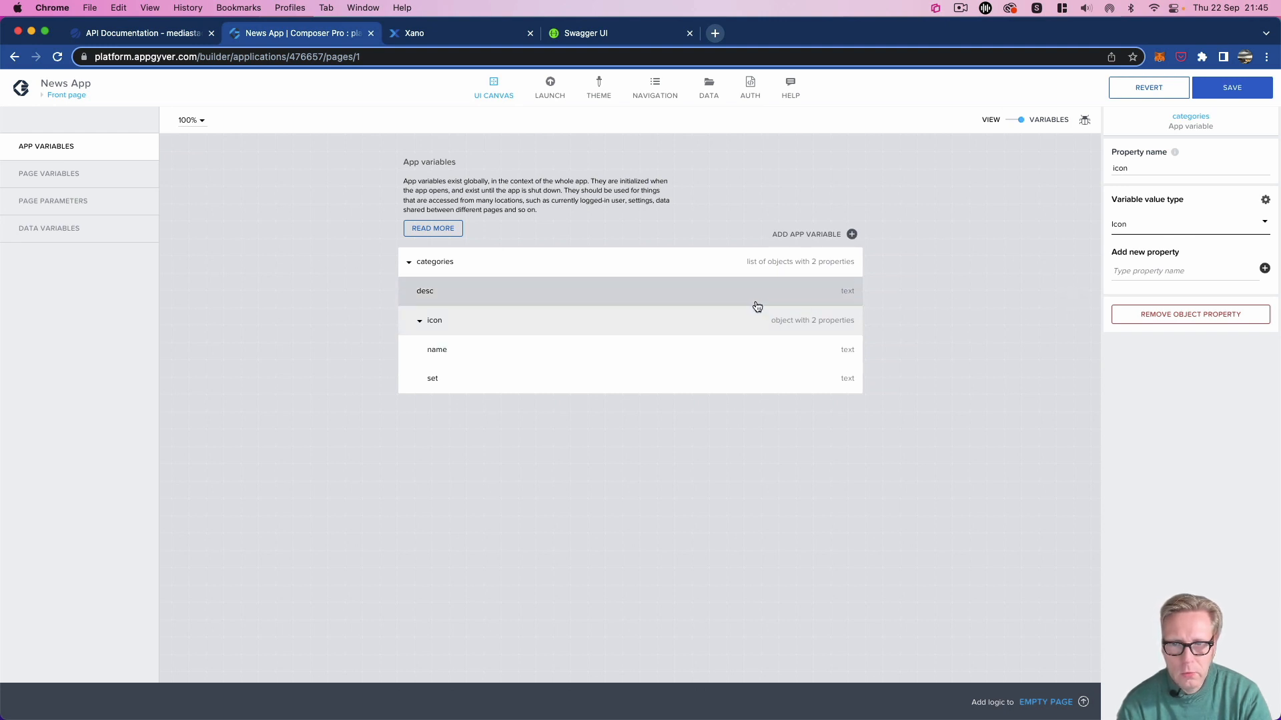
click(762, 262)
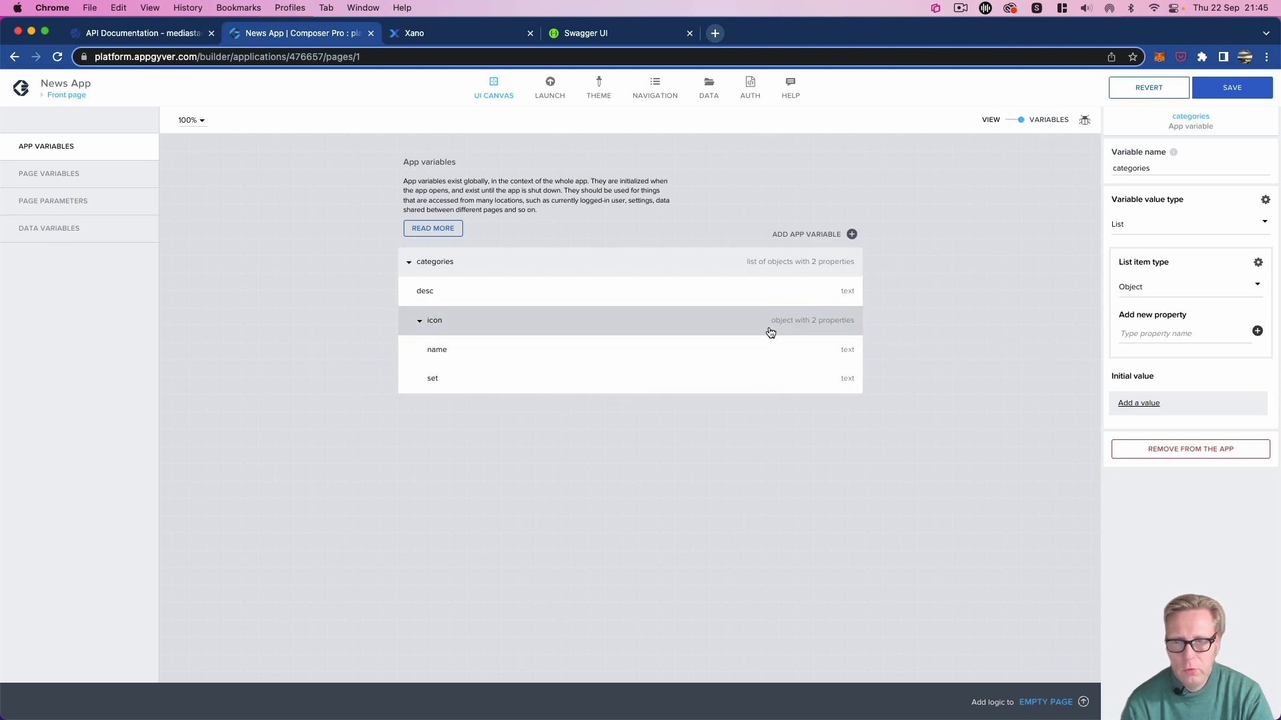
click(1219, 97)
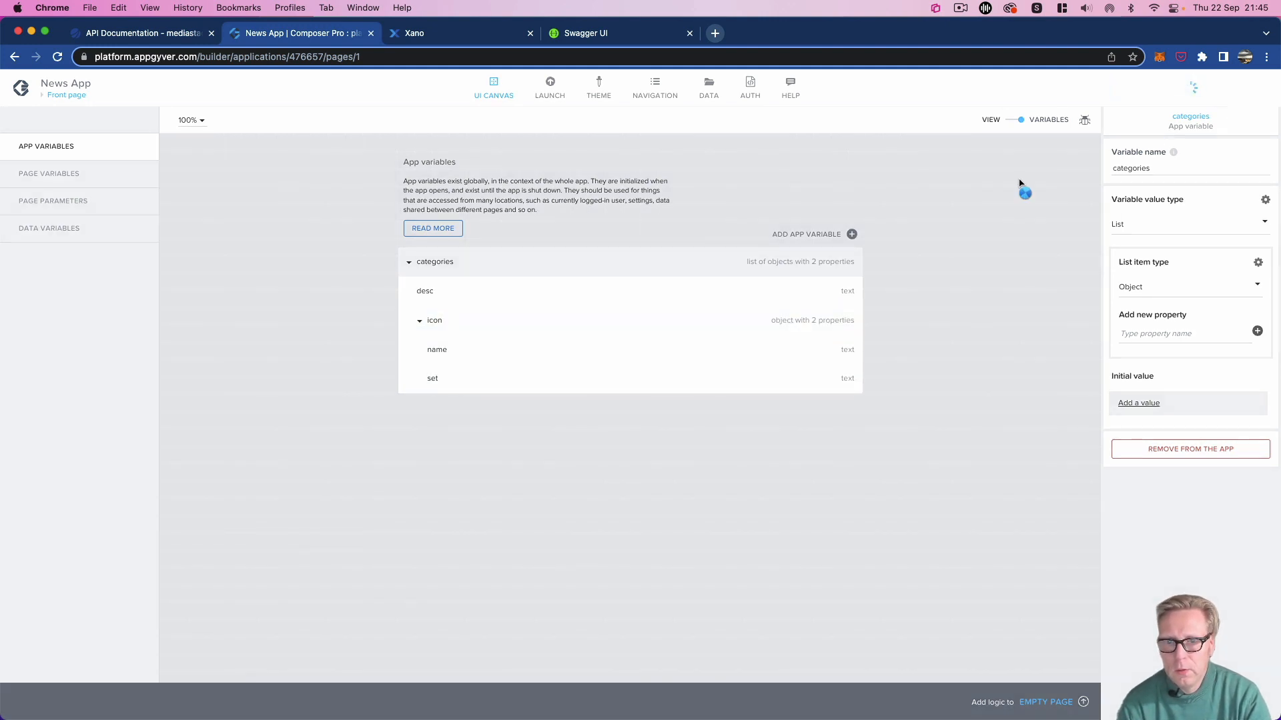
Step: Add an app variable named newsitem with Object as its value type
click(852, 234)
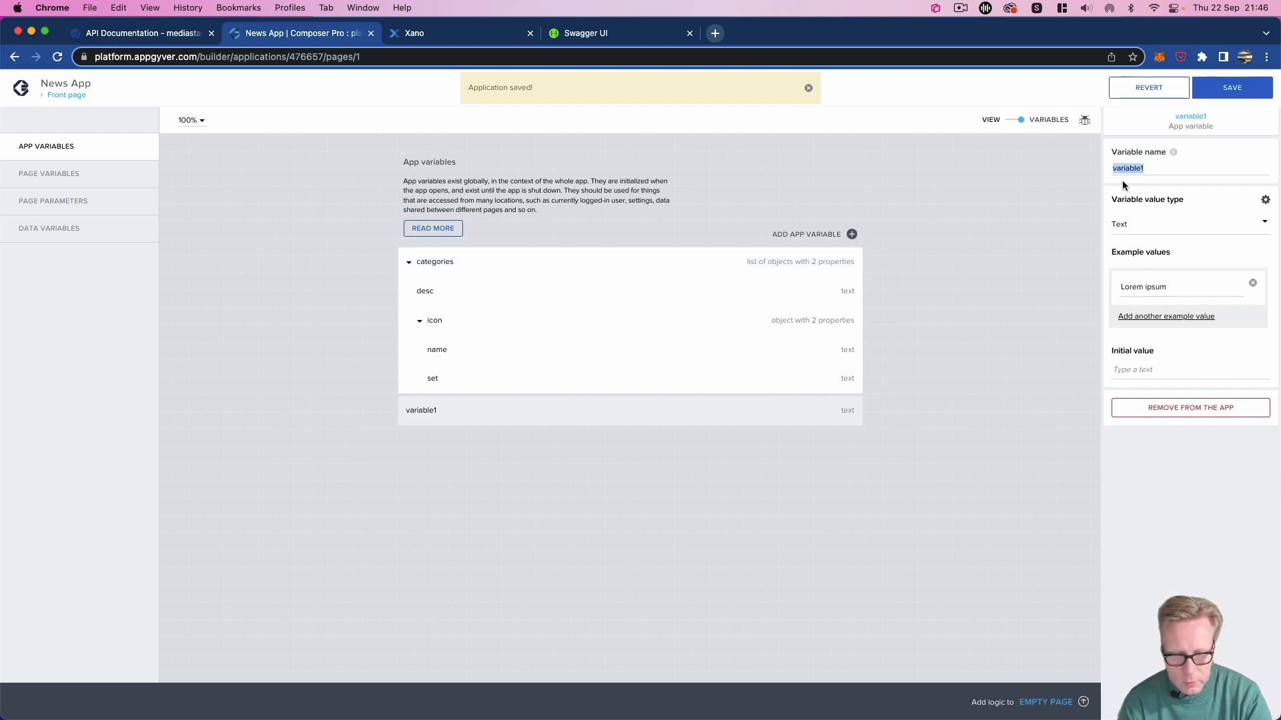
text(newsi)
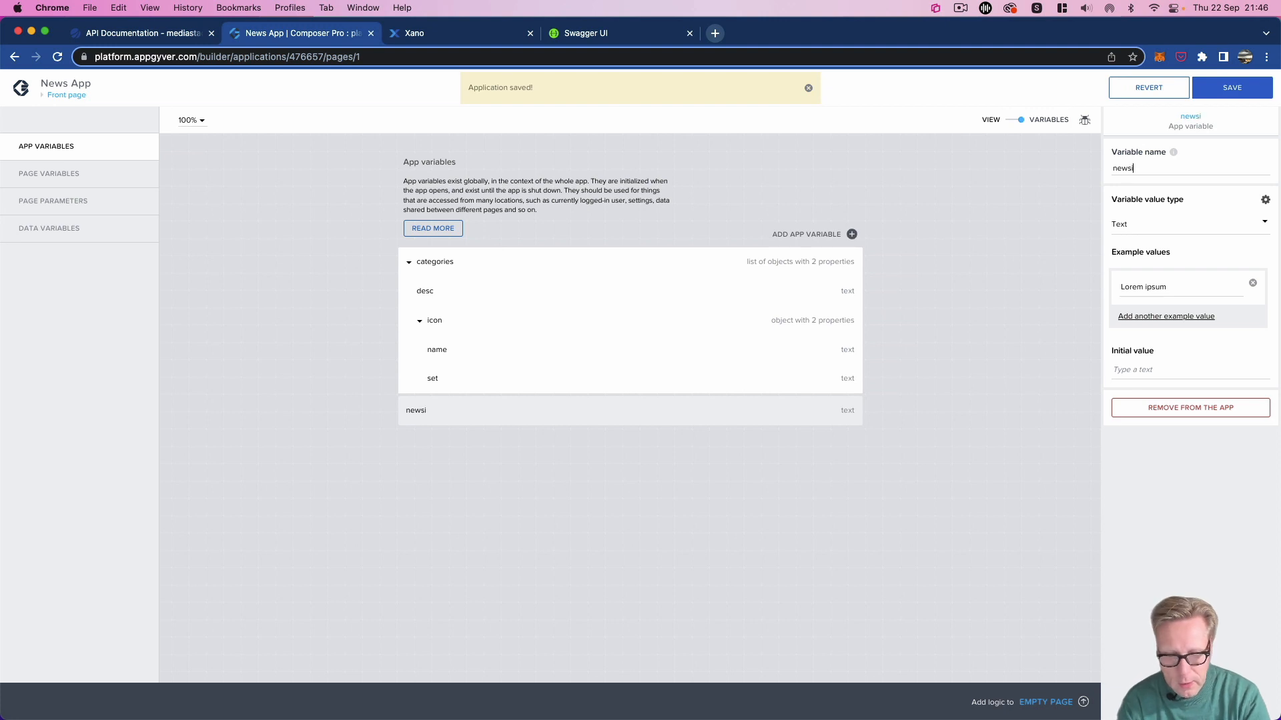
text(tem)
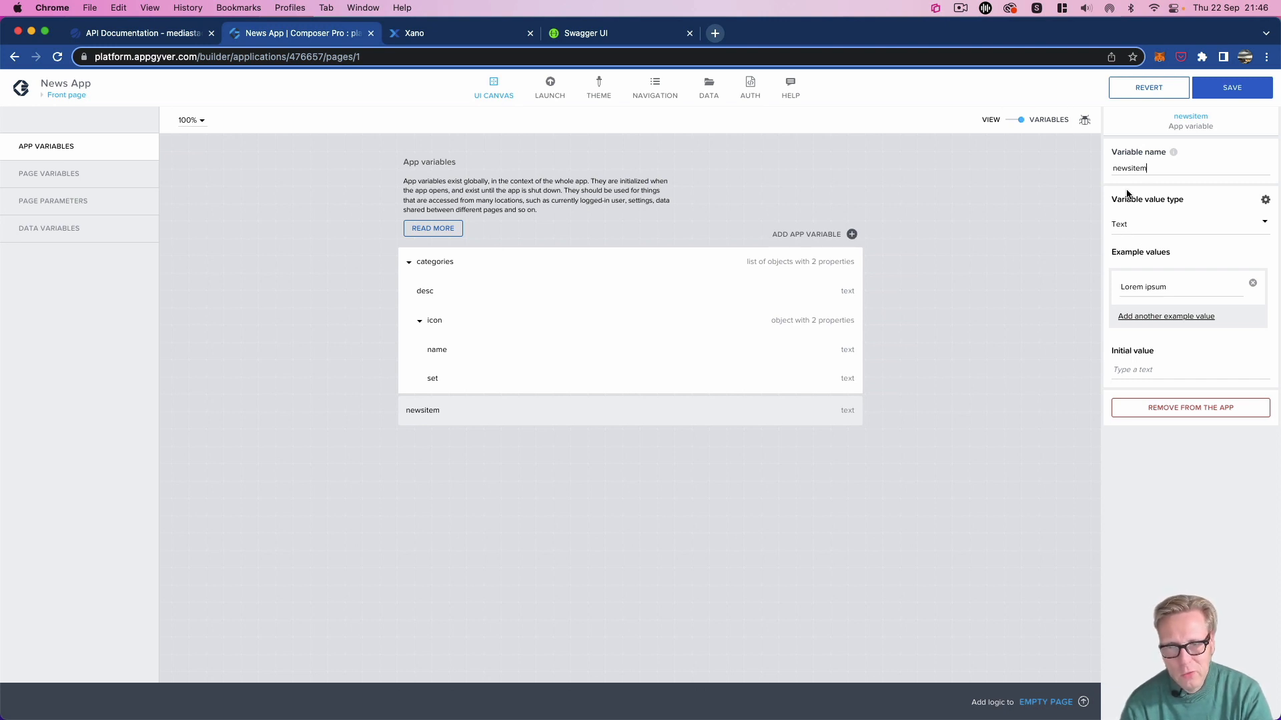
click(1132, 229)
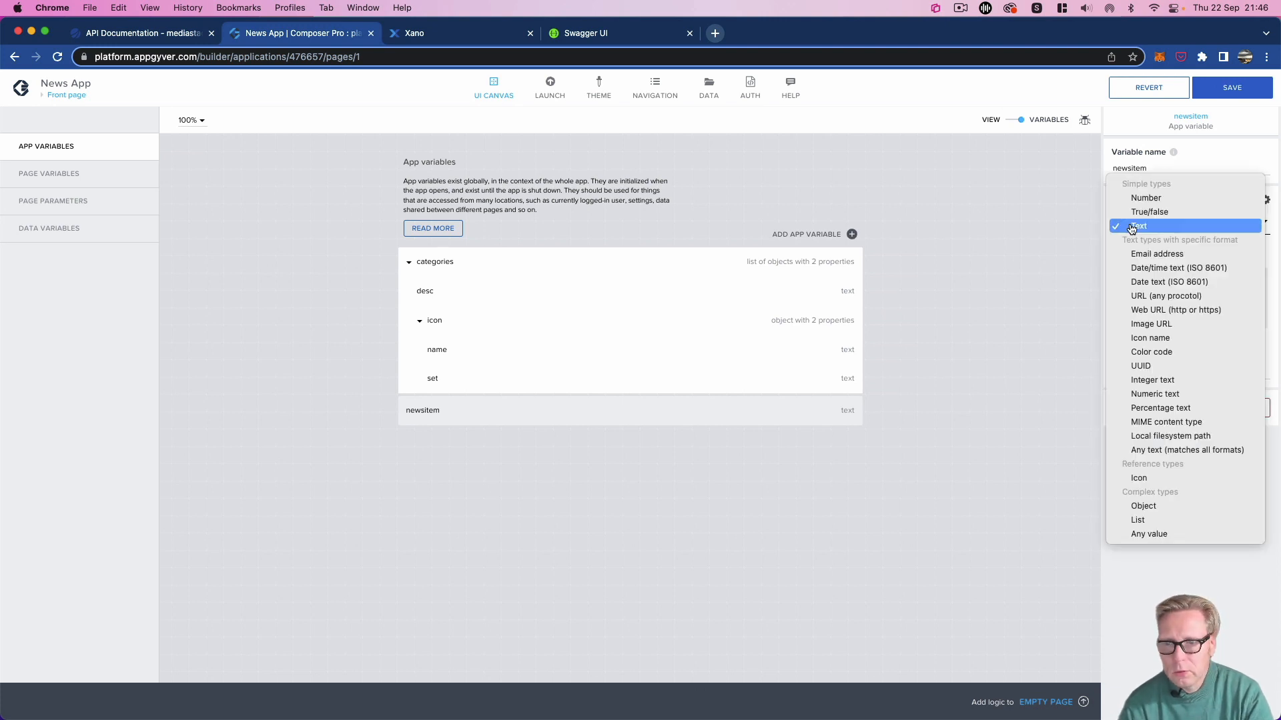
click(1164, 506)
Step: Add an author property to the newsitem object variable
click(1134, 272)
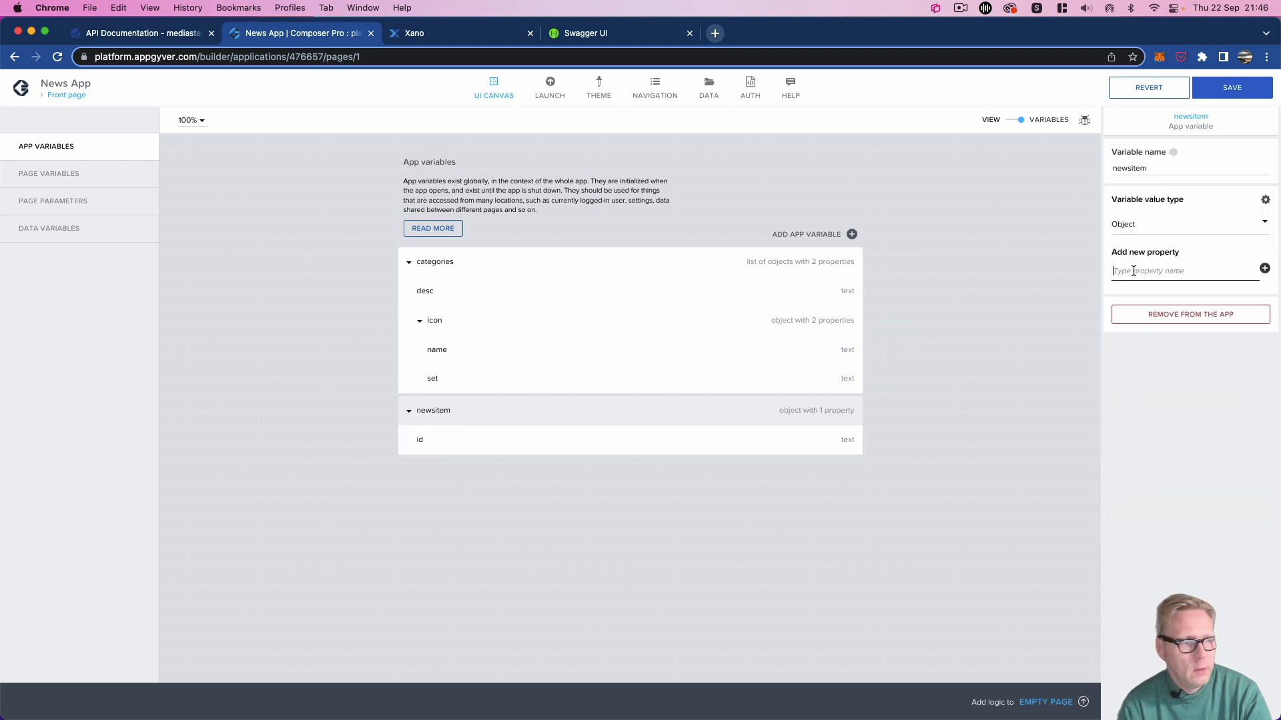
text(author)
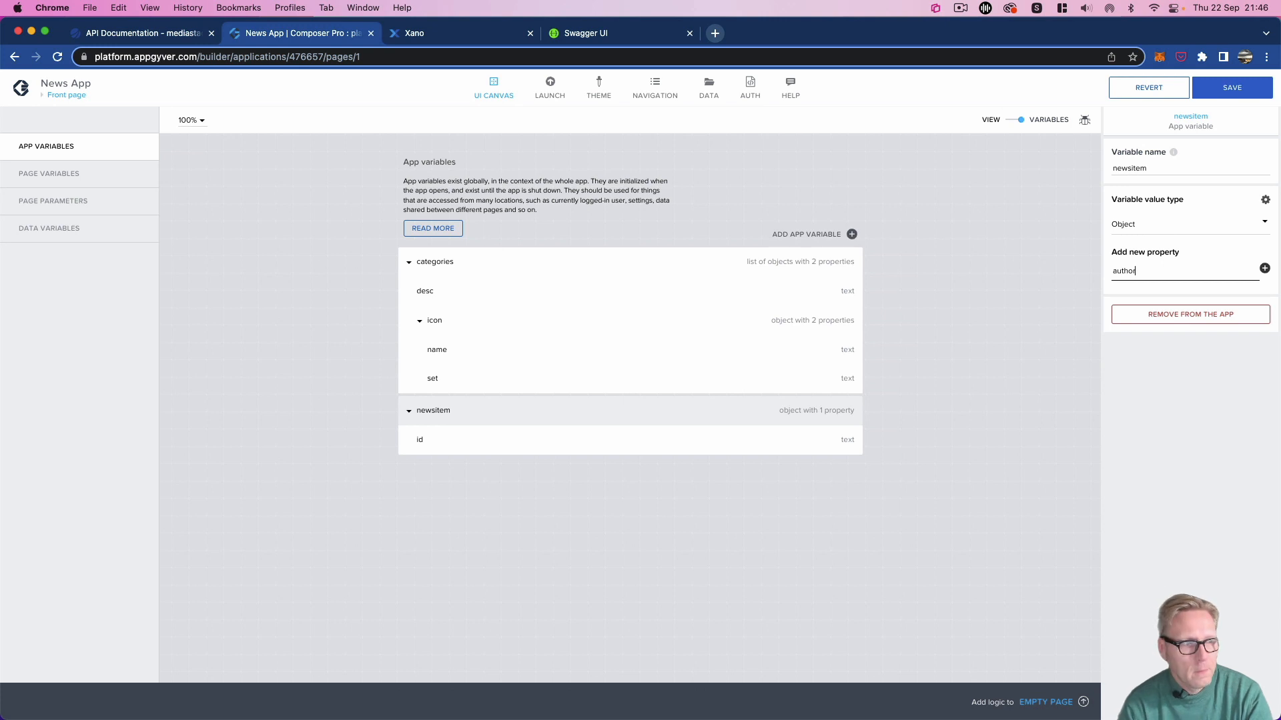
click(1159, 314)
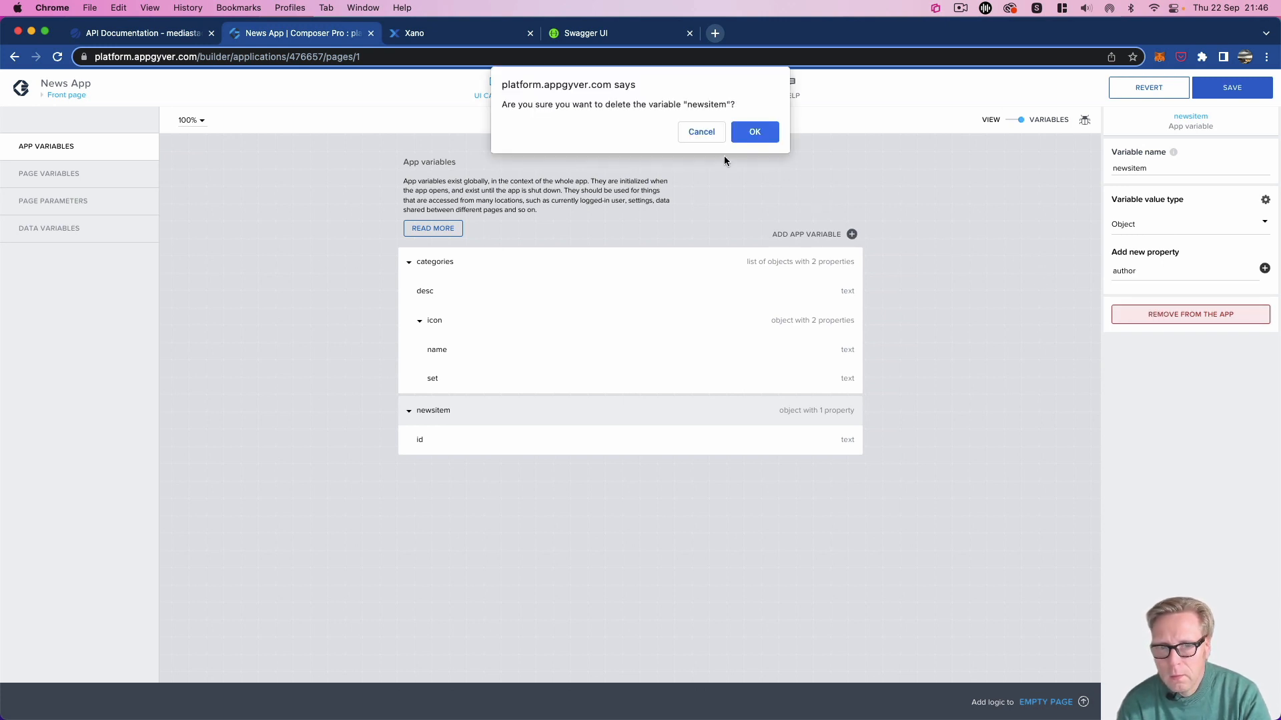
click(701, 132)
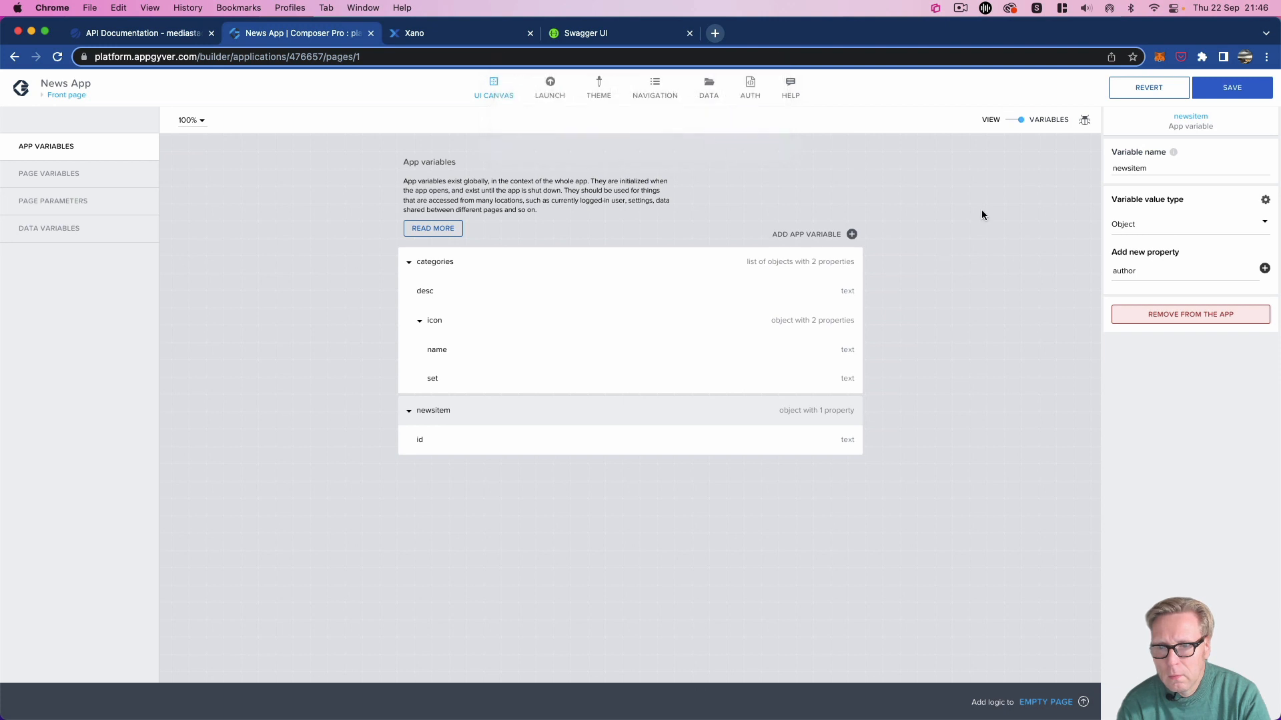
click(1264, 269)
click(1164, 270)
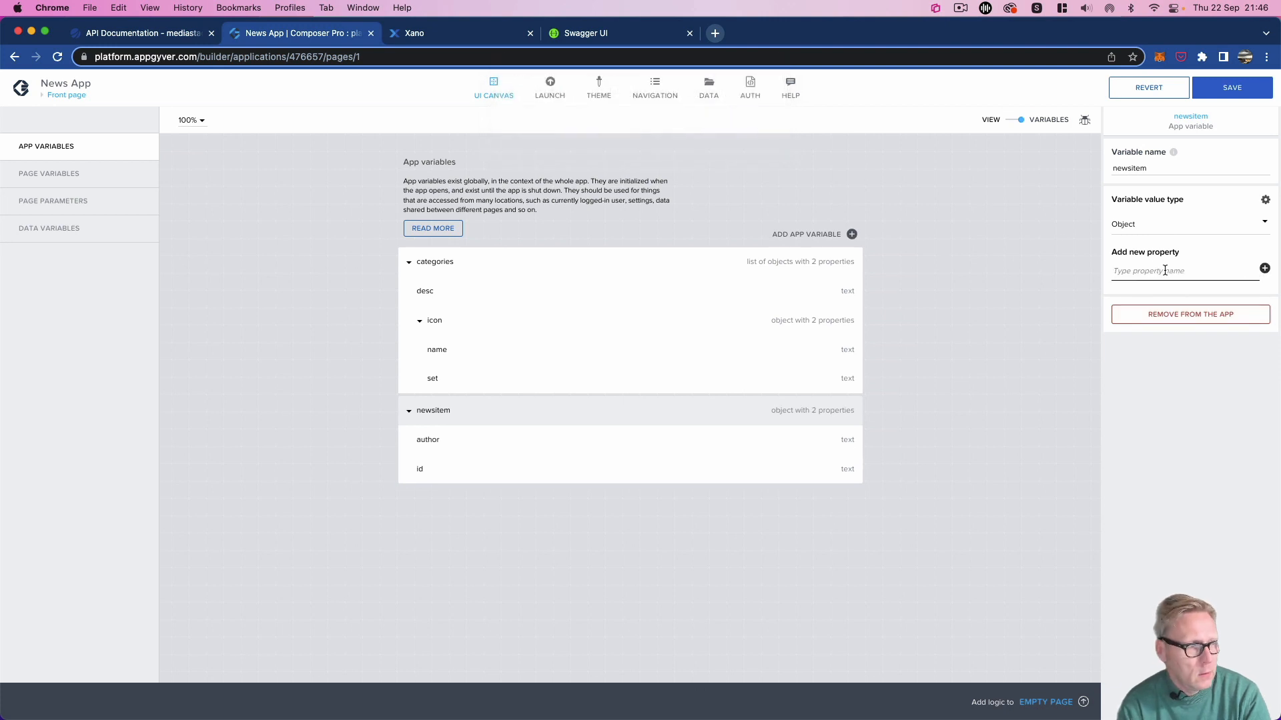
Step: Add category and description properties to the newsitem object variable
text(category)
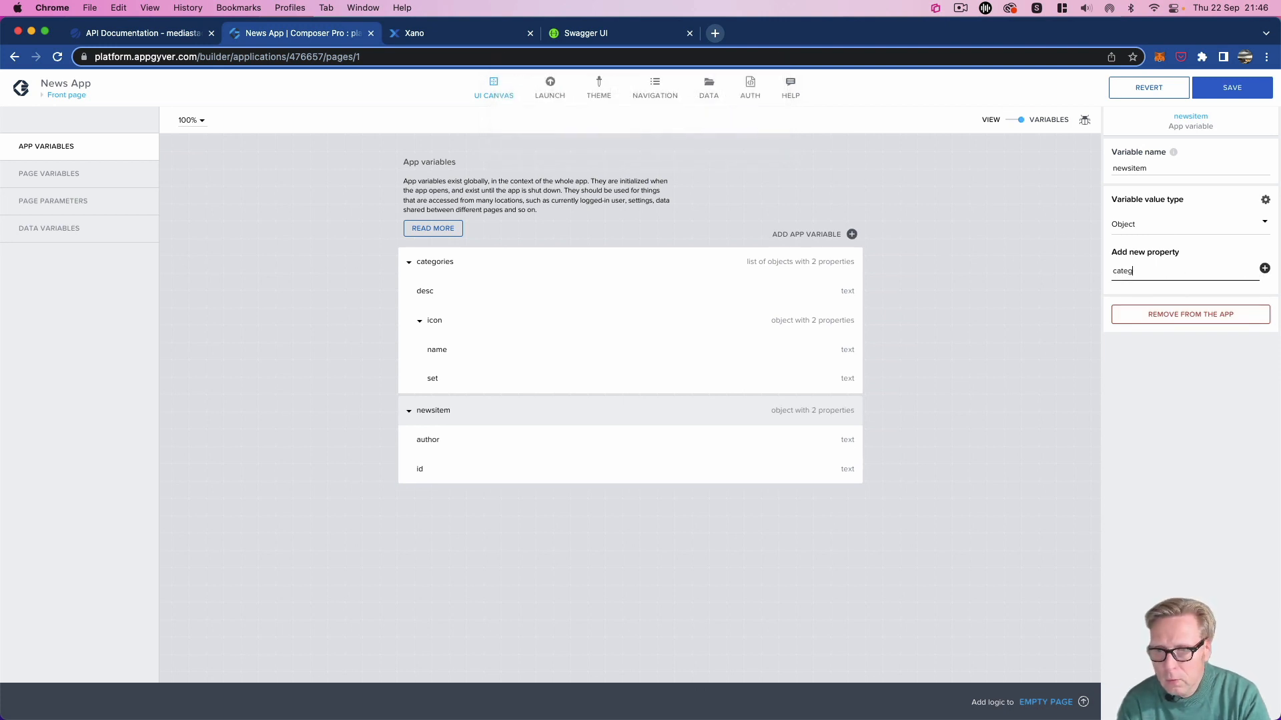
click(1264, 269)
click(1169, 274)
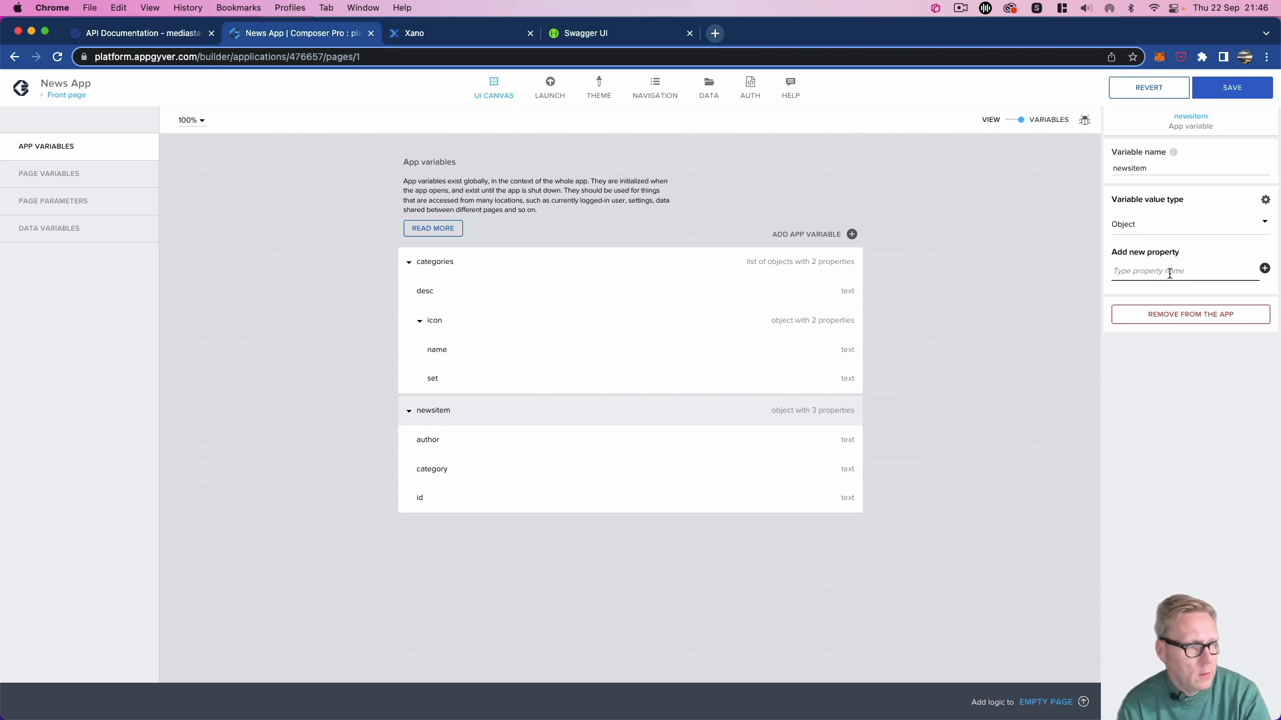
text(descfr)
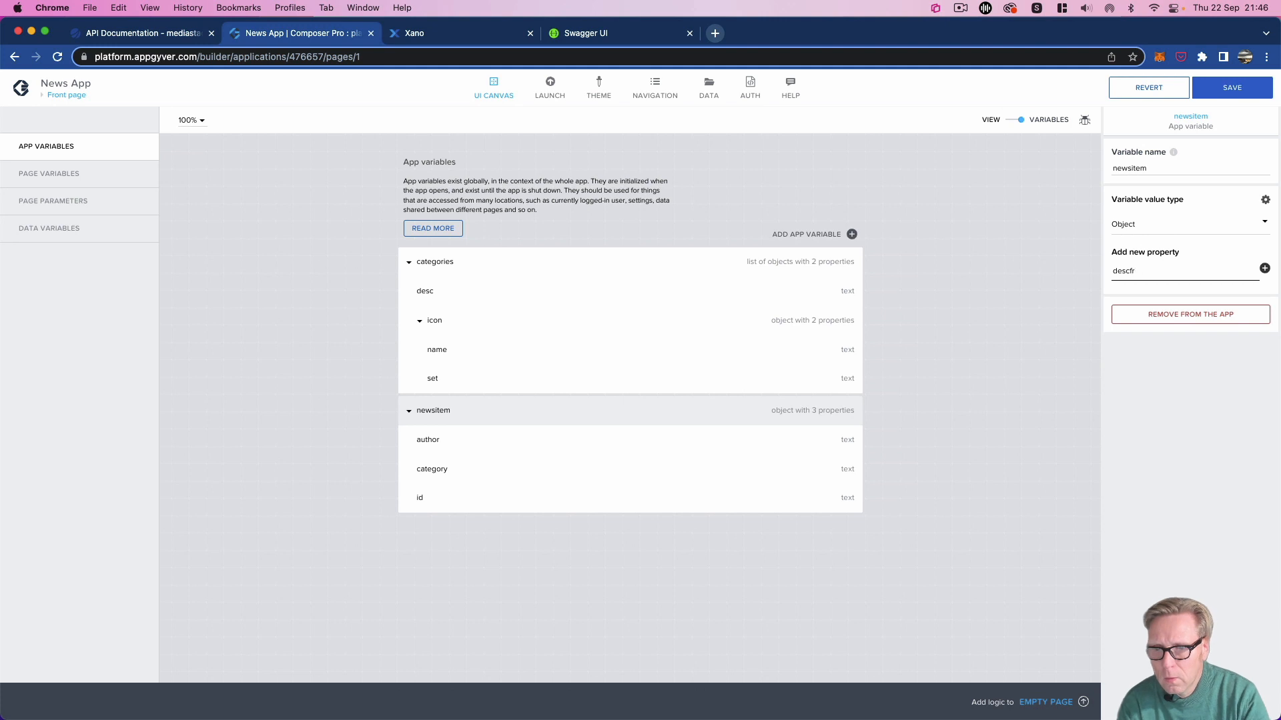
key(BackSpace)
key(BackSpace)
text(ription)
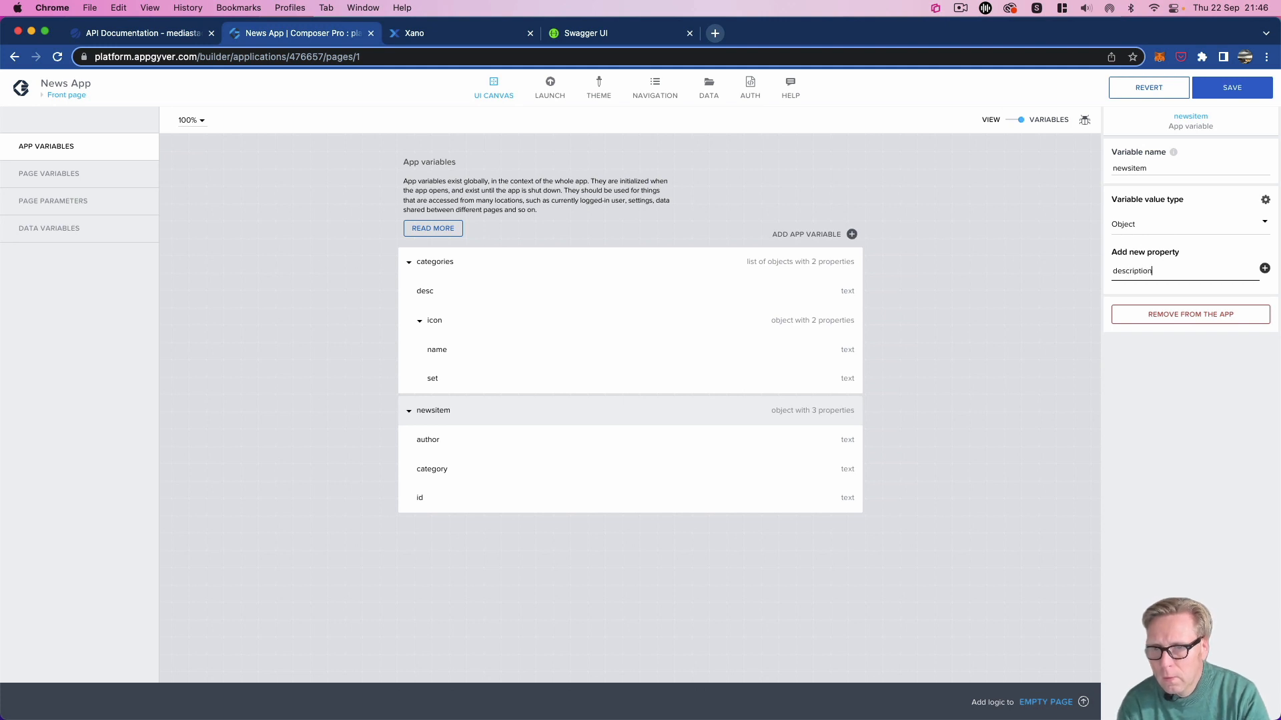
click(1264, 268)
Step: Add image and published_at properties to the newsitem object variable
click(1164, 272)
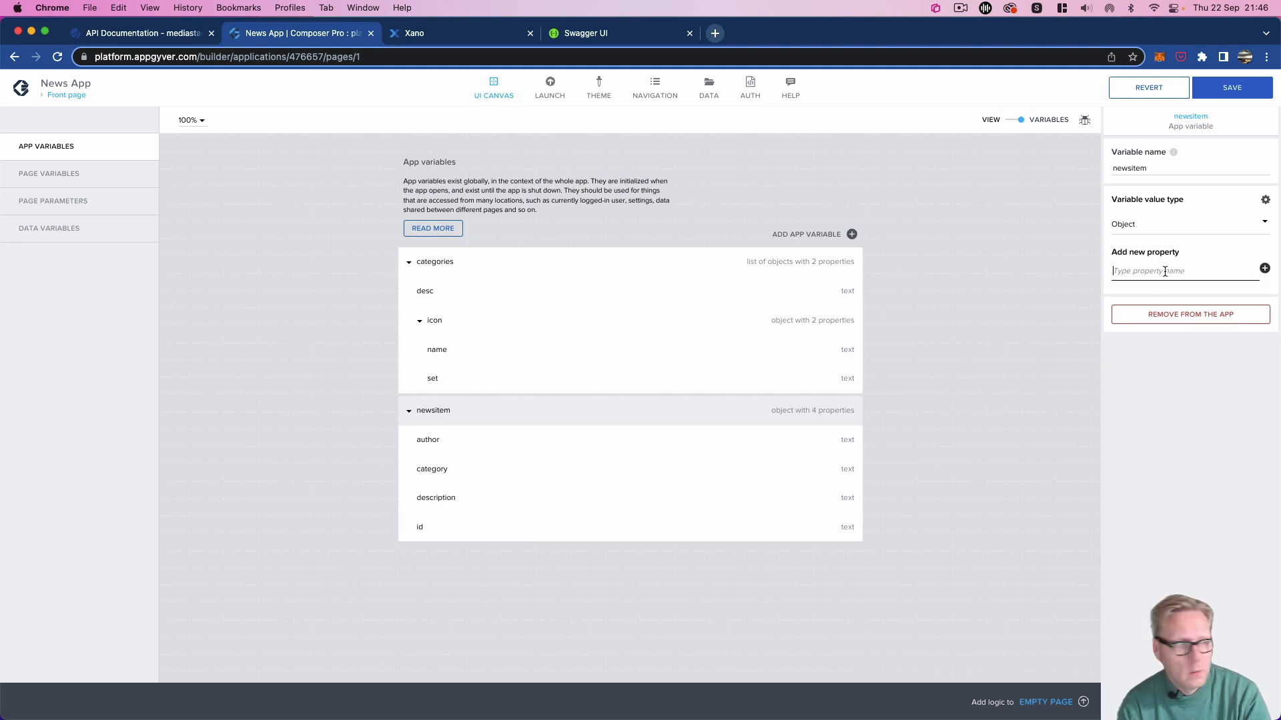
text(image)
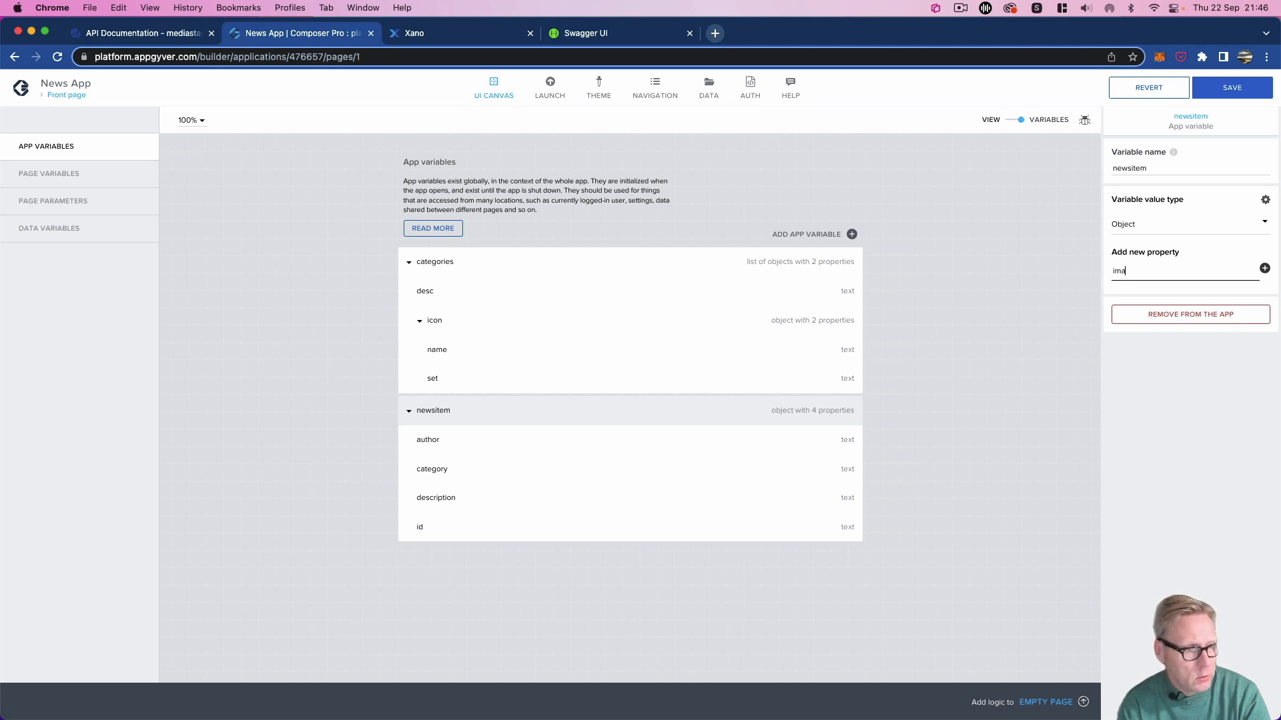
click(1264, 268)
click(1189, 272)
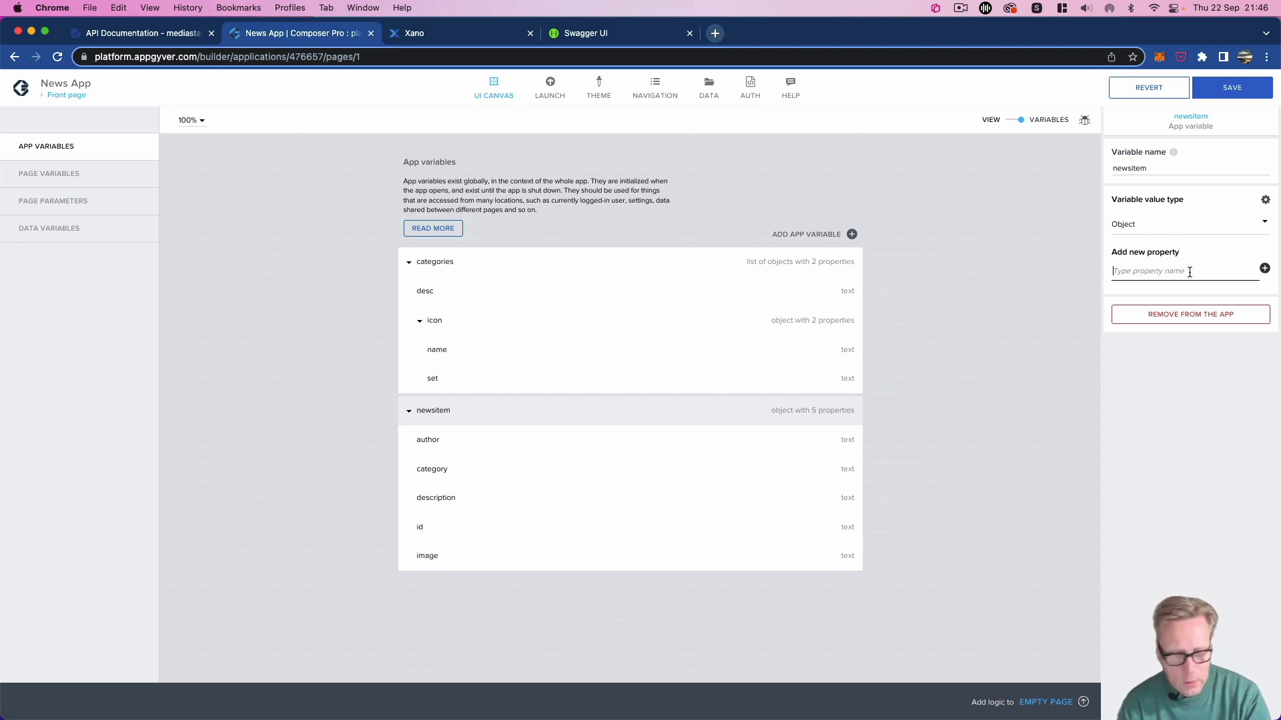
text(published_at)
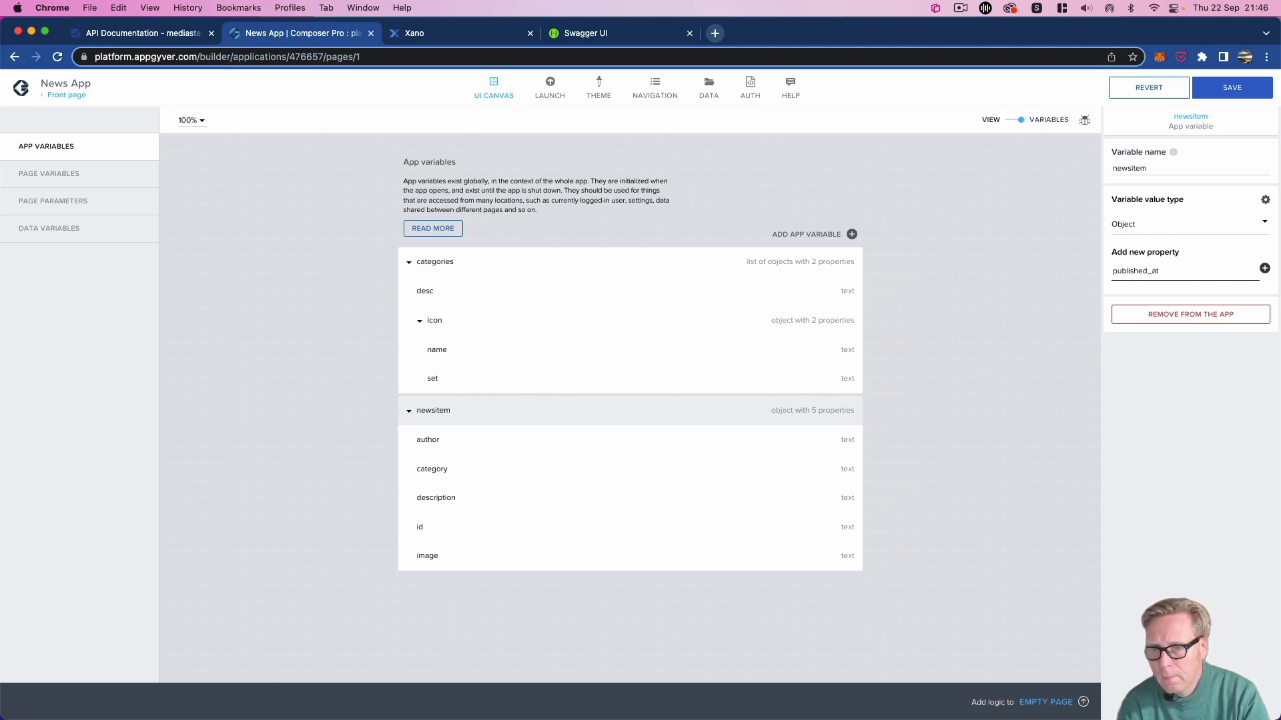
click(1265, 269)
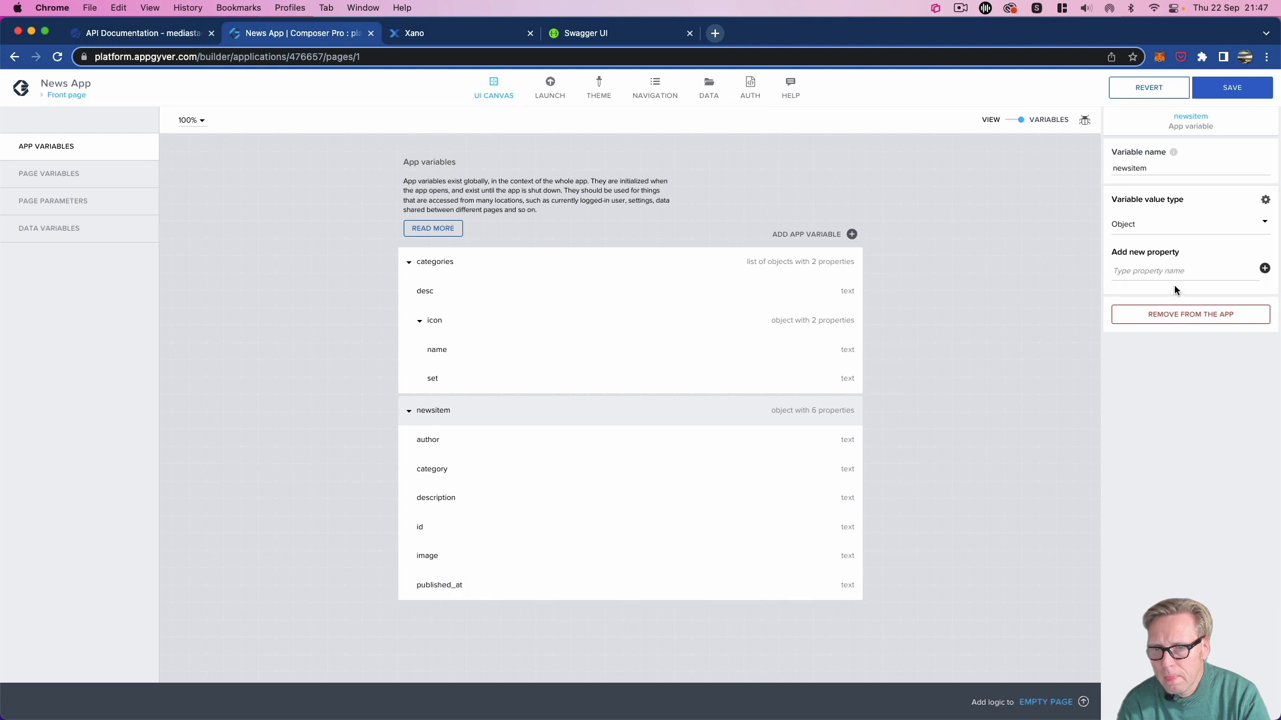
Step: Add source, title and url properties to the newsitem object variable
click(1179, 272)
text(source)
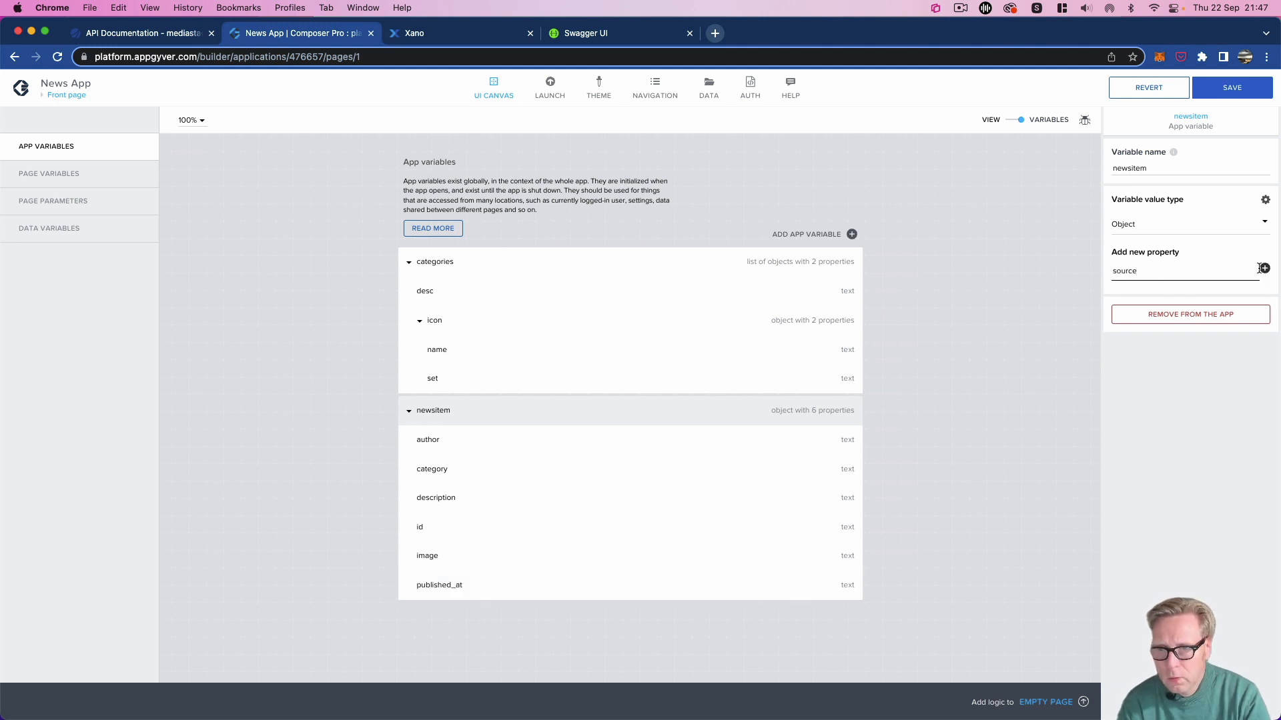
click(1263, 268)
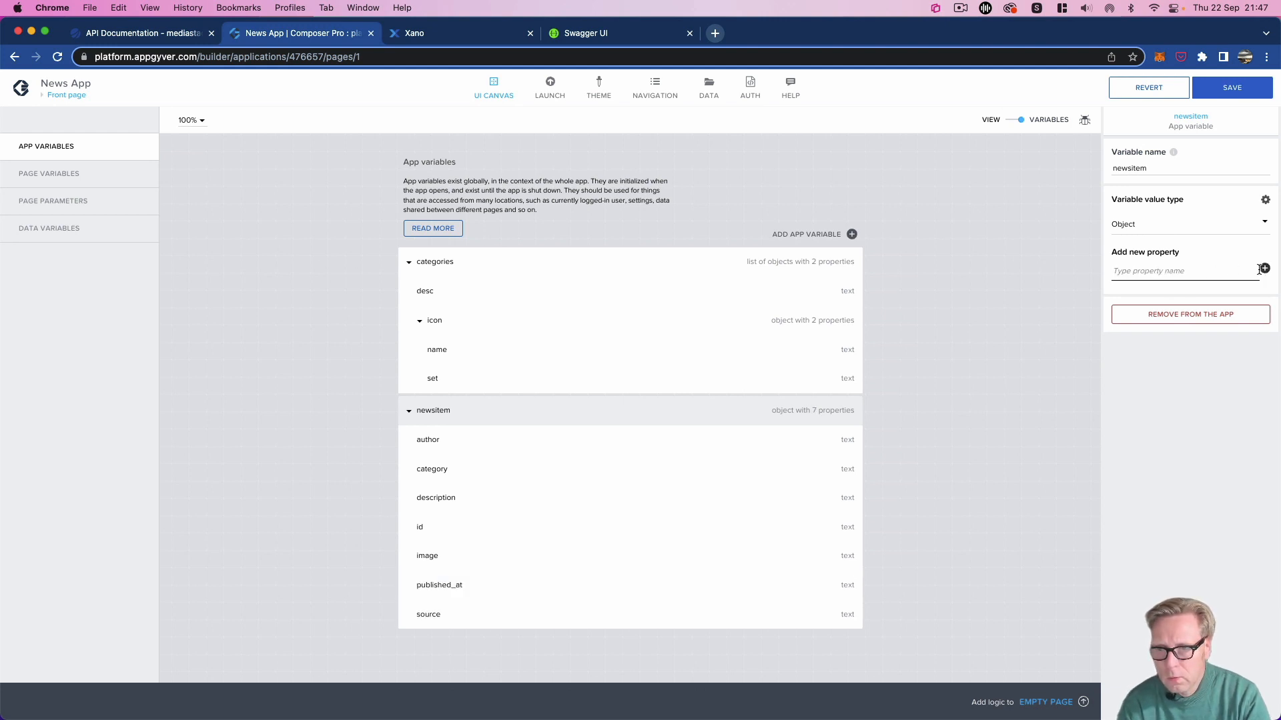
click(1216, 274)
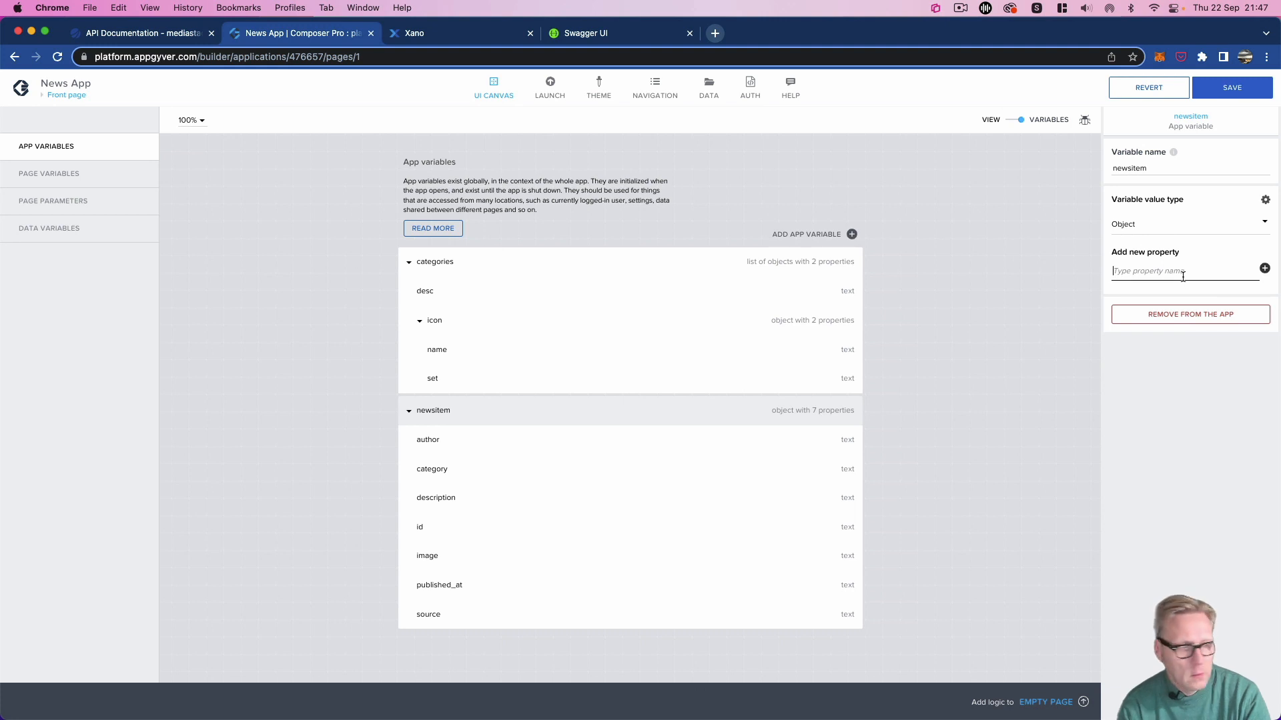
text(title)
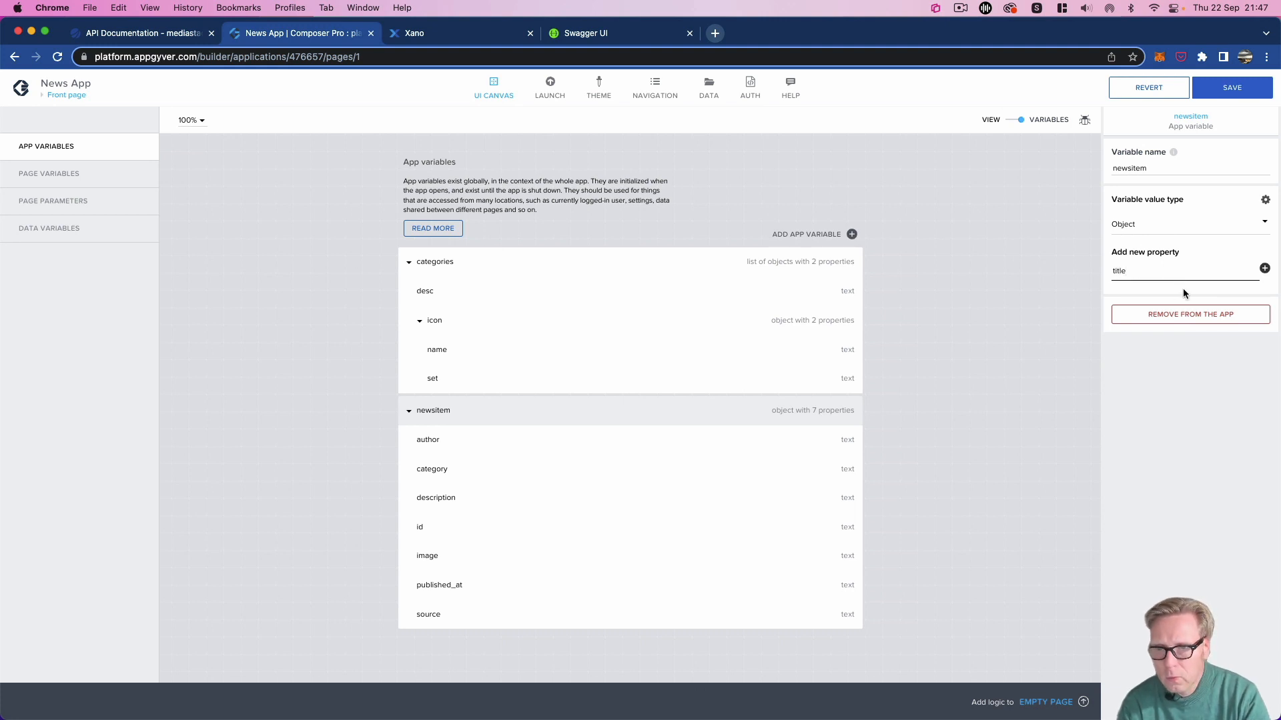
click(1265, 268)
click(1152, 271)
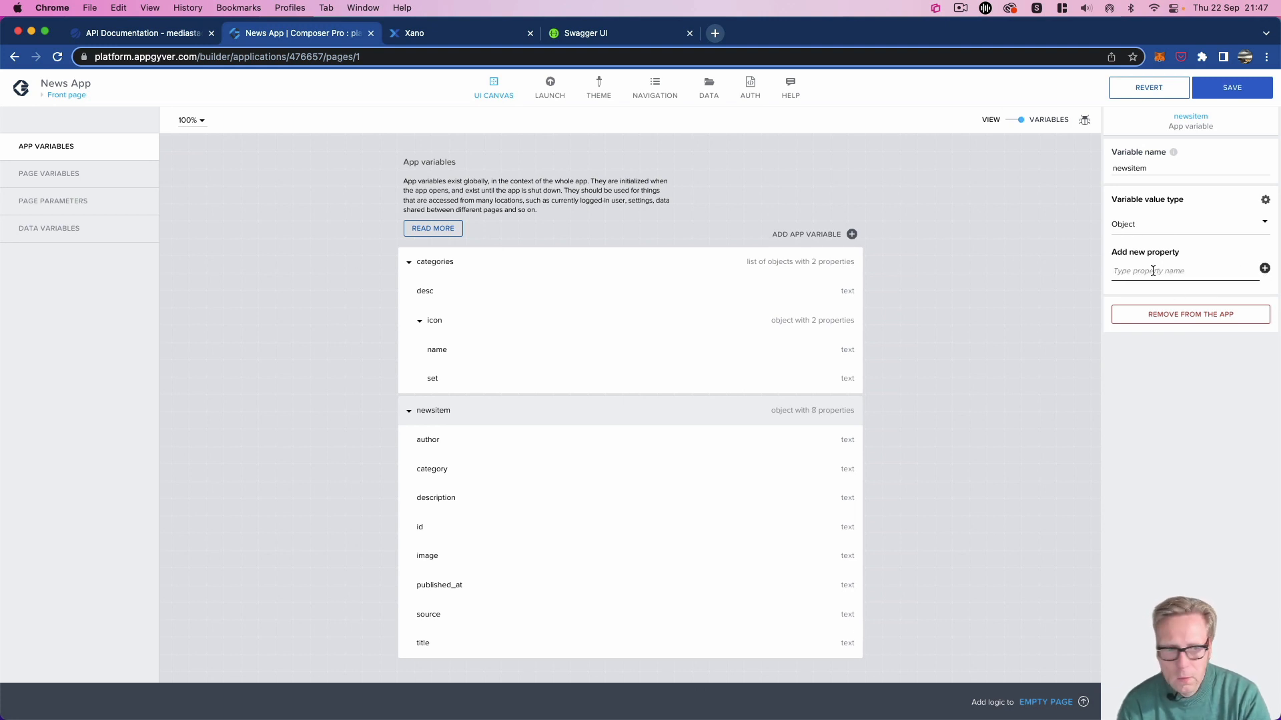
text(url)
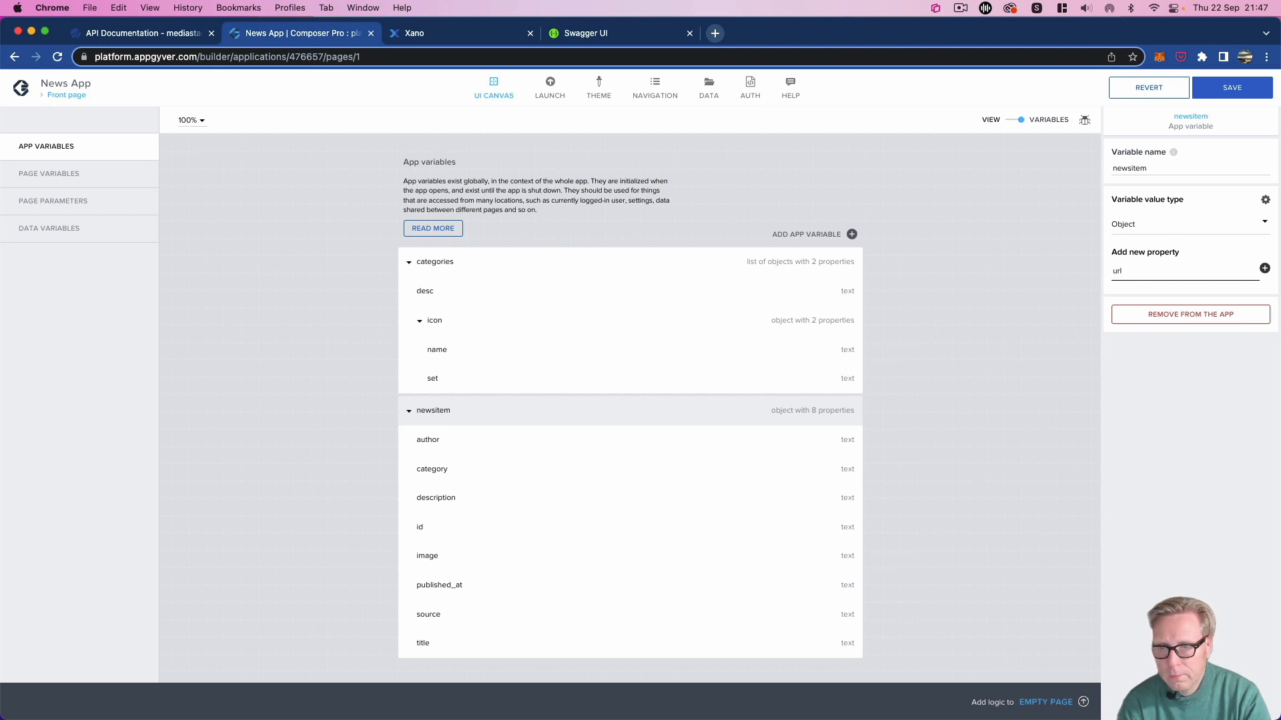
click(1265, 268)
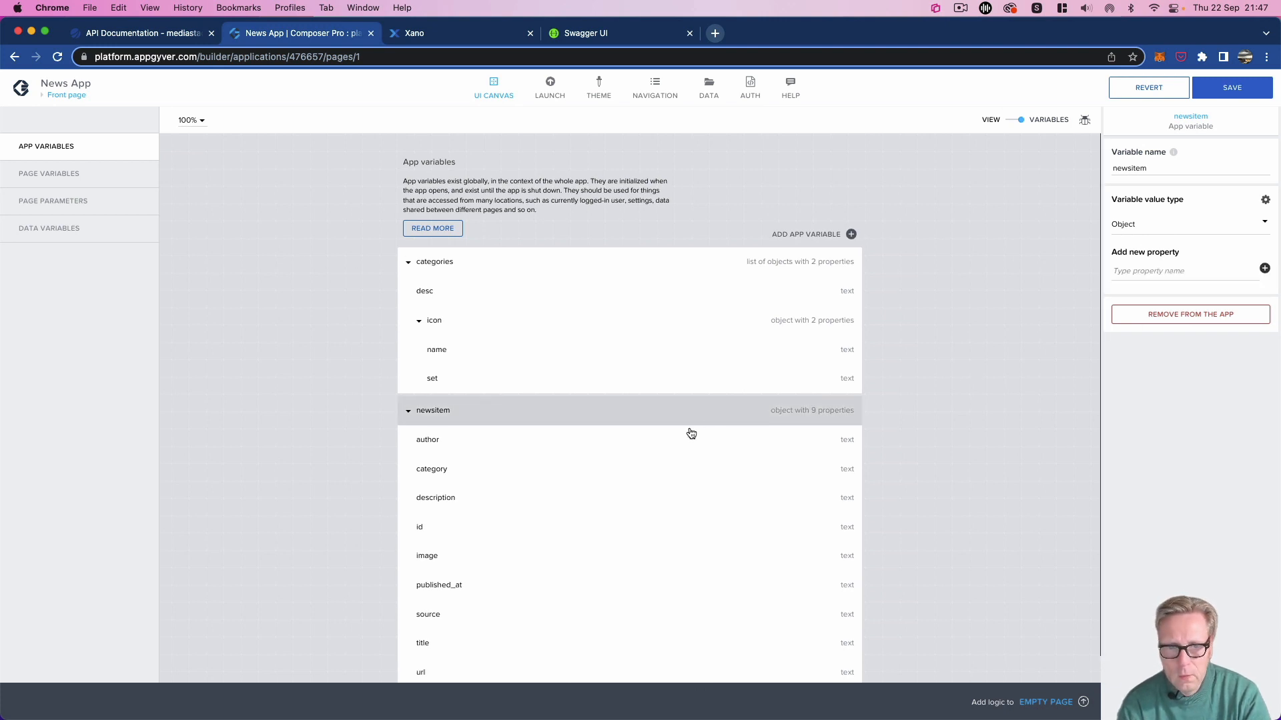
Step: Collapse the categories variable and set the value type of newsitem's image property to Web URL (http or https)
scroll(676, 467, down, 1)
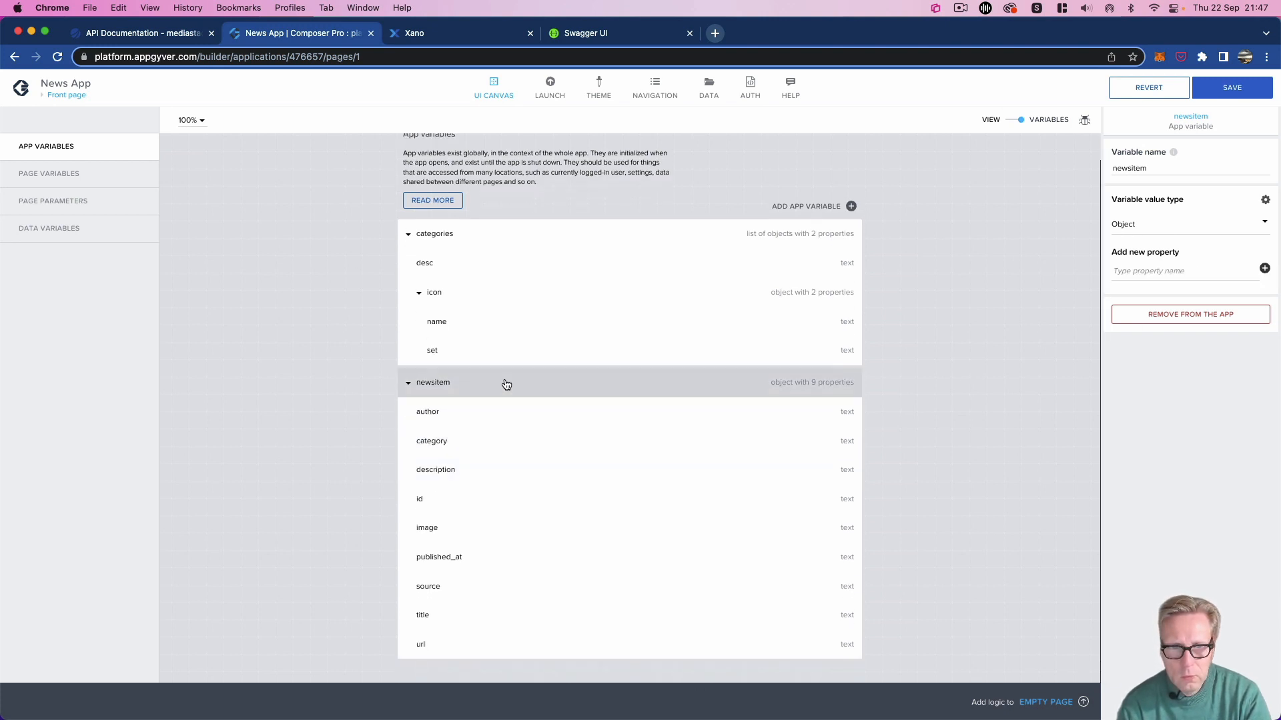
click(404, 240)
click(406, 238)
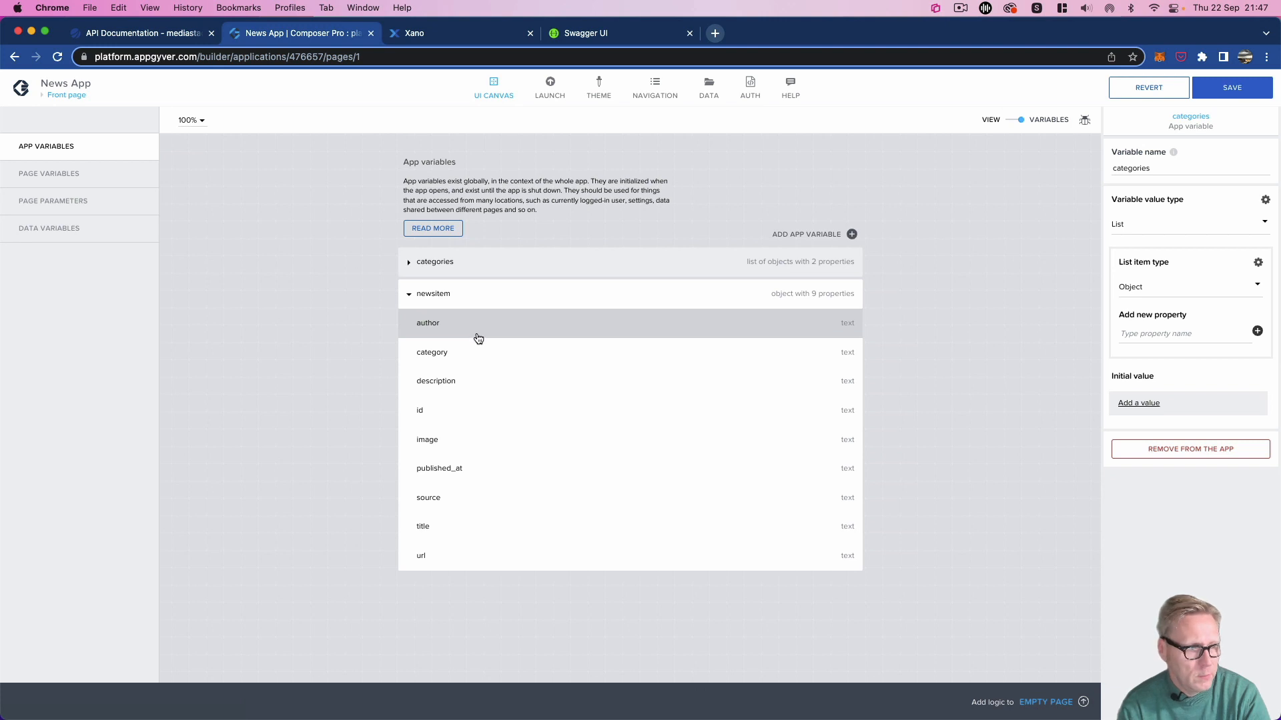
click(501, 440)
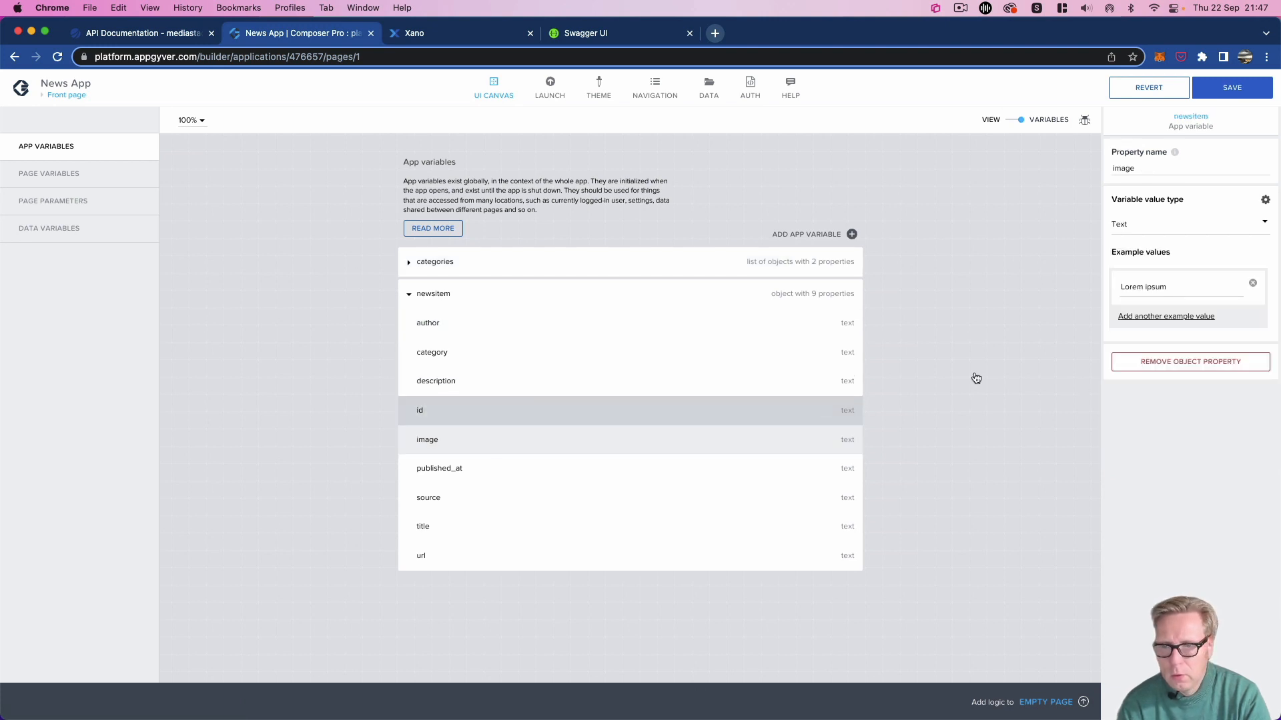
click(1227, 226)
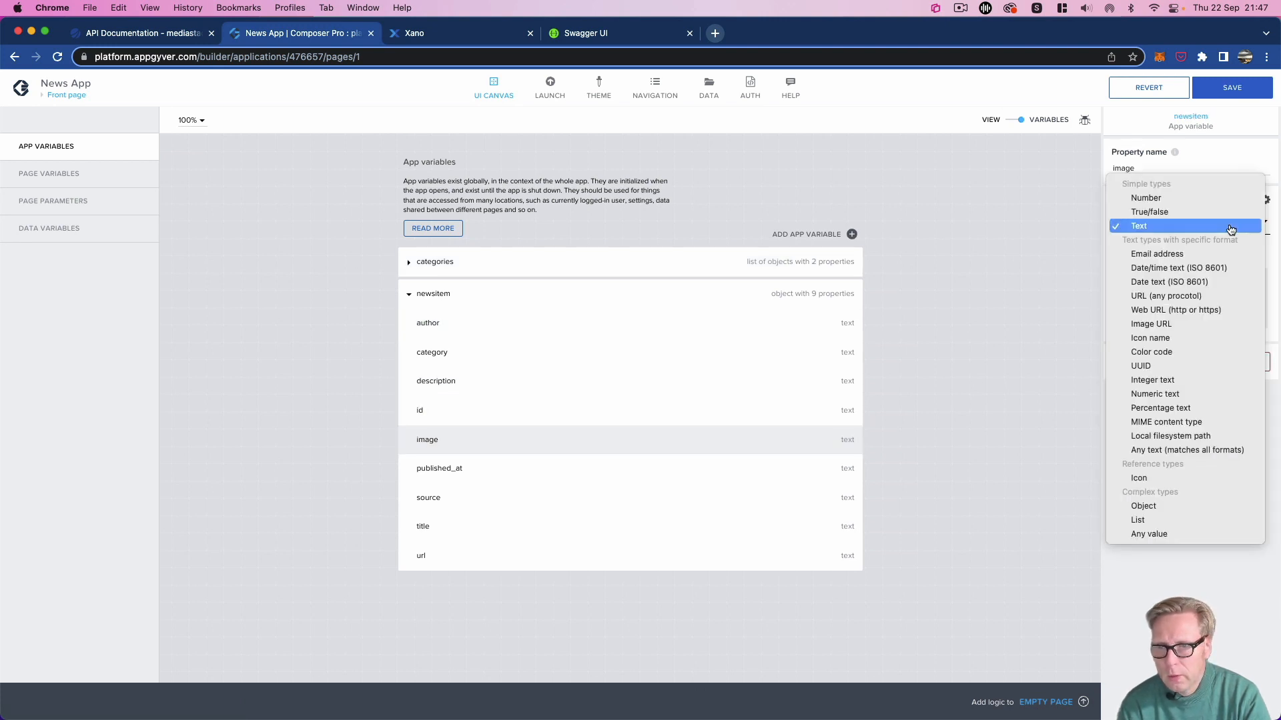
click(1192, 311)
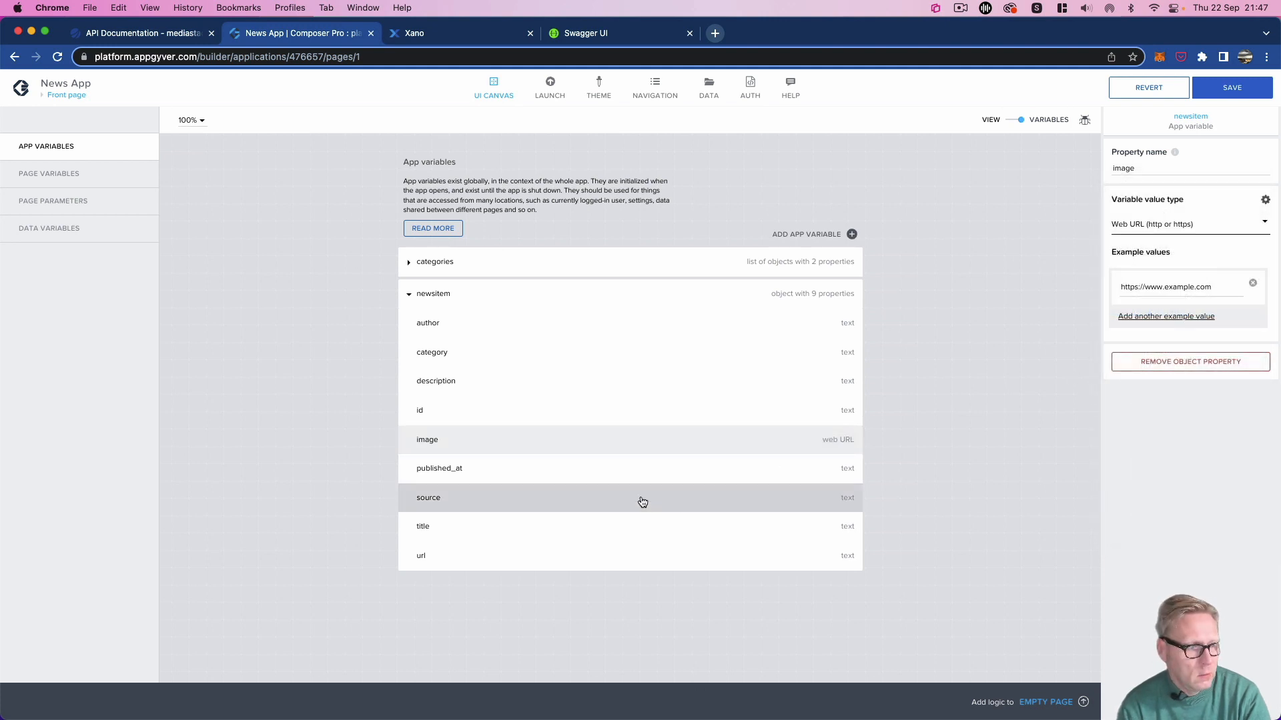
Step: Set the value type of newsitem's url property to Web URL (http or https)
click(681, 556)
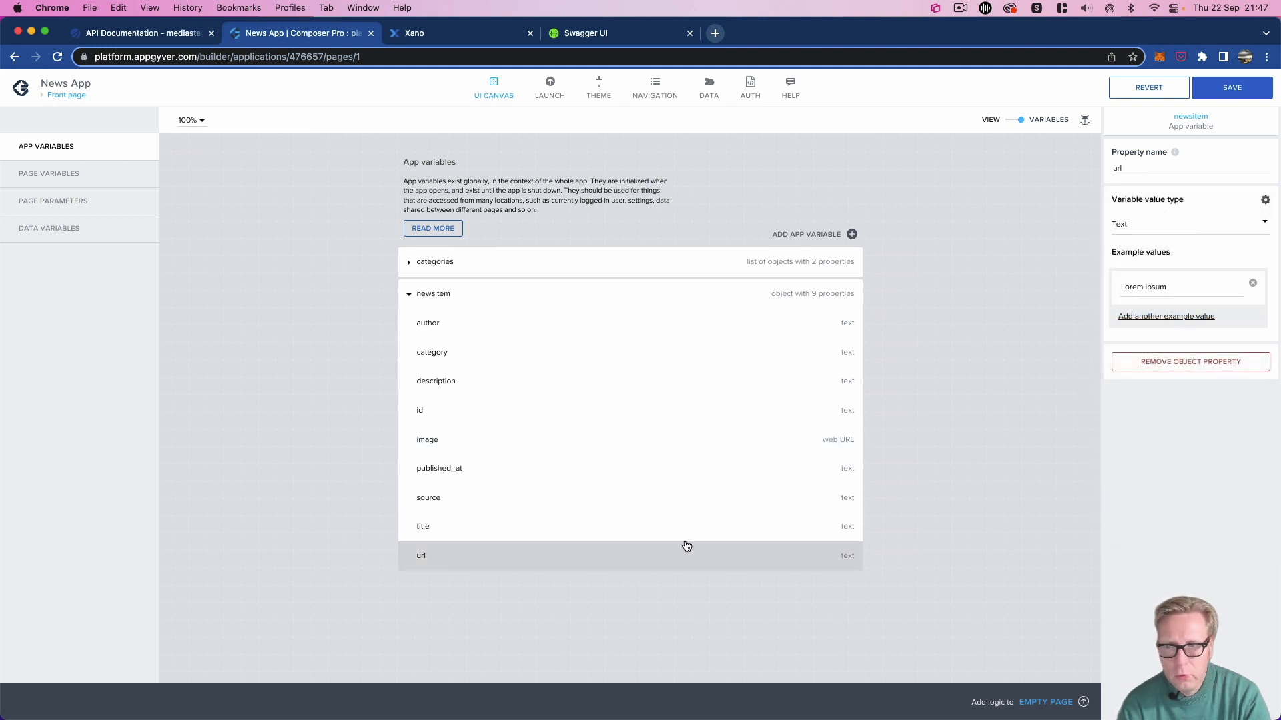
click(1134, 227)
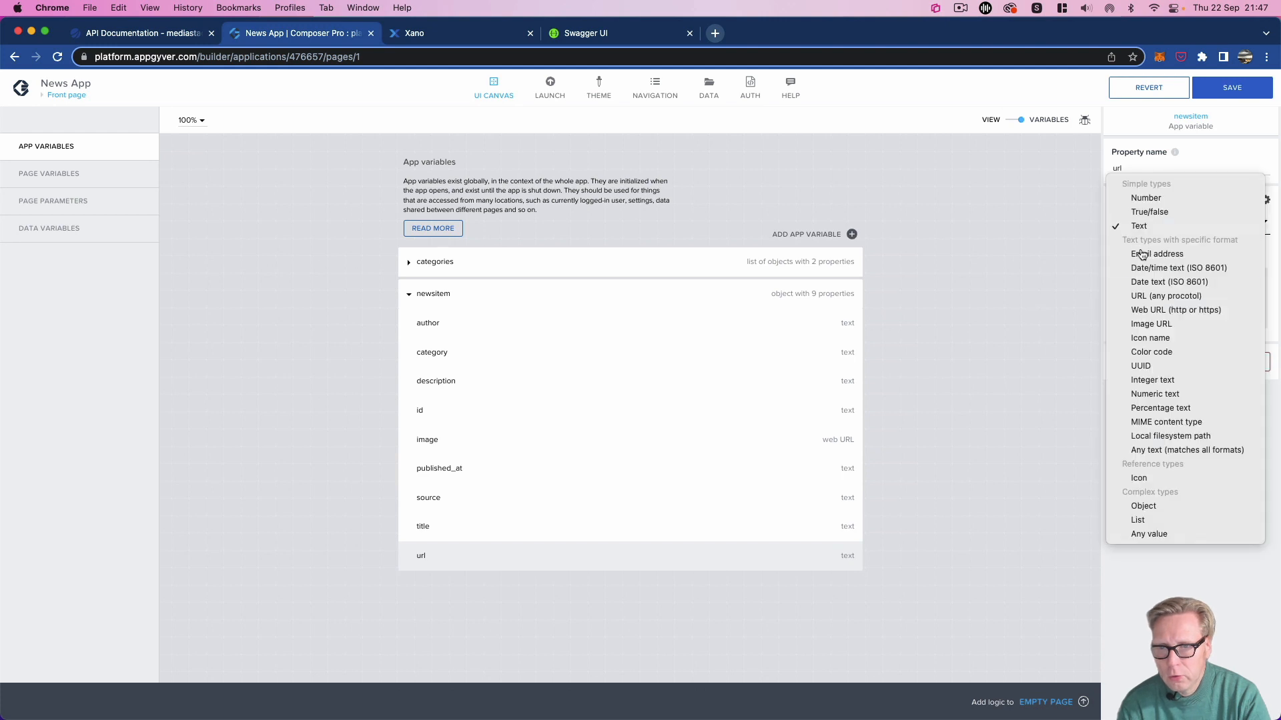
click(1168, 310)
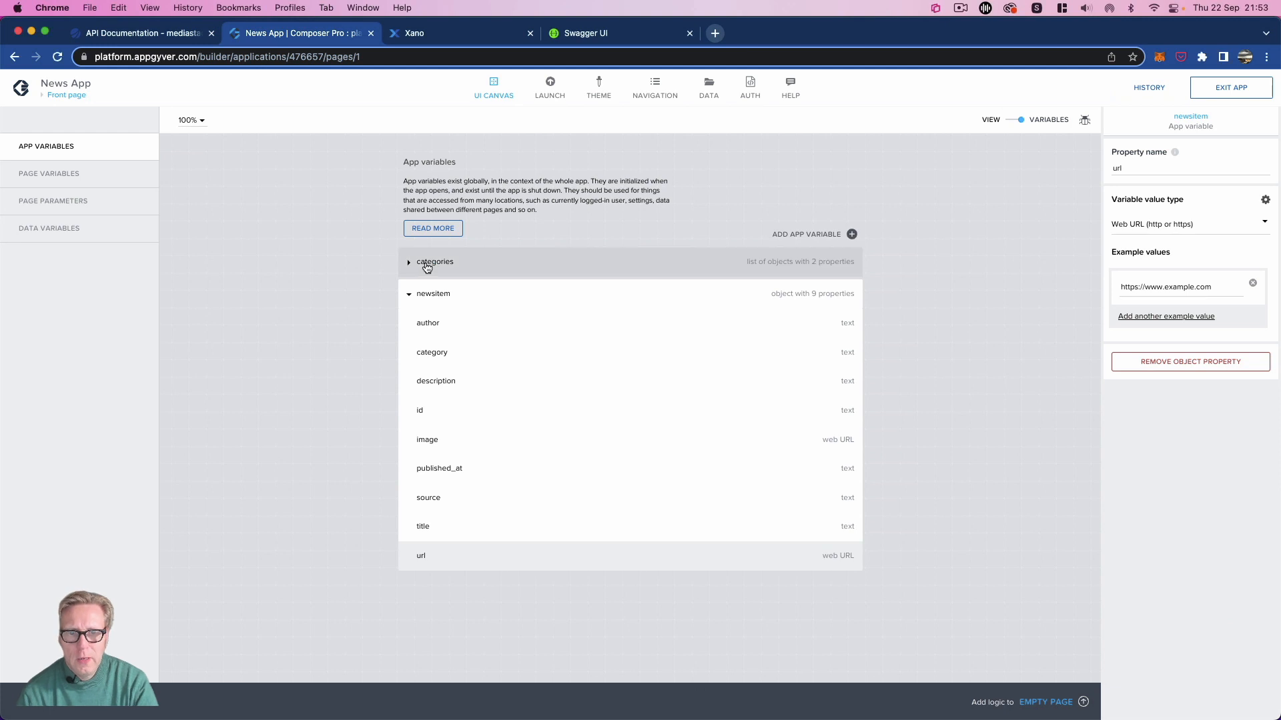
Step: Add a first initial value to the categories variable with desc business and icon name usd
click(429, 263)
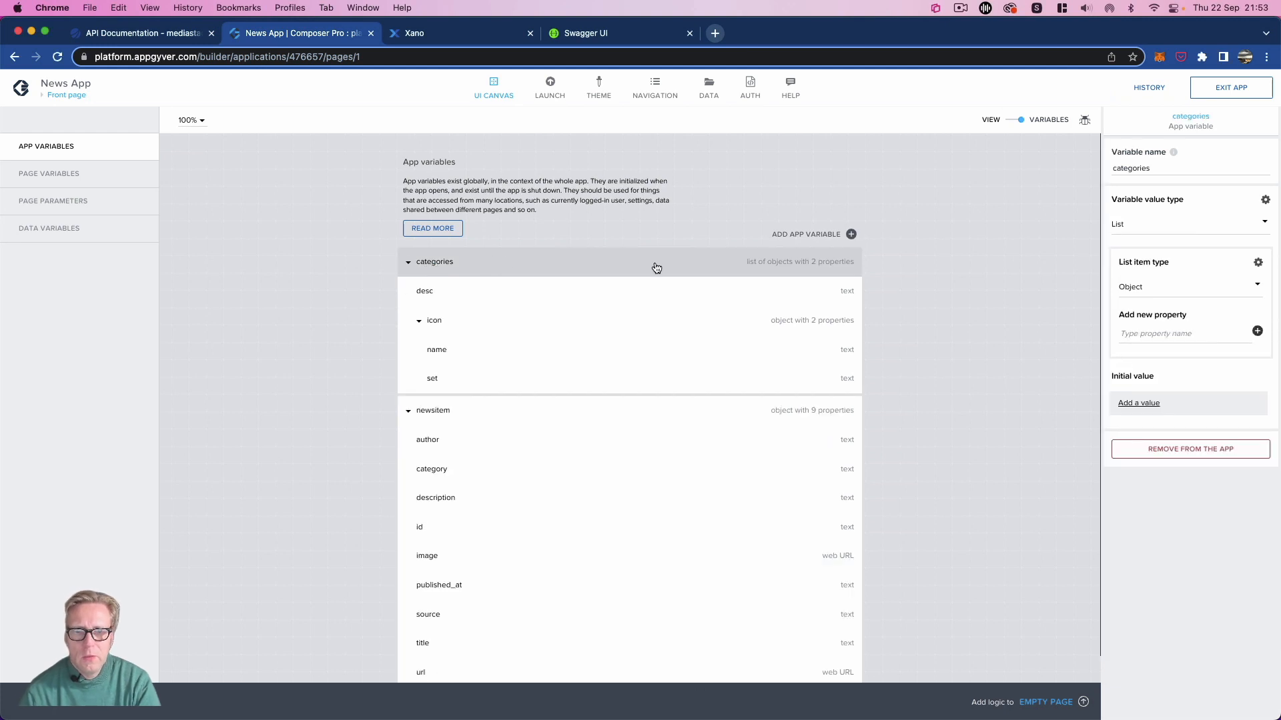
click(1137, 404)
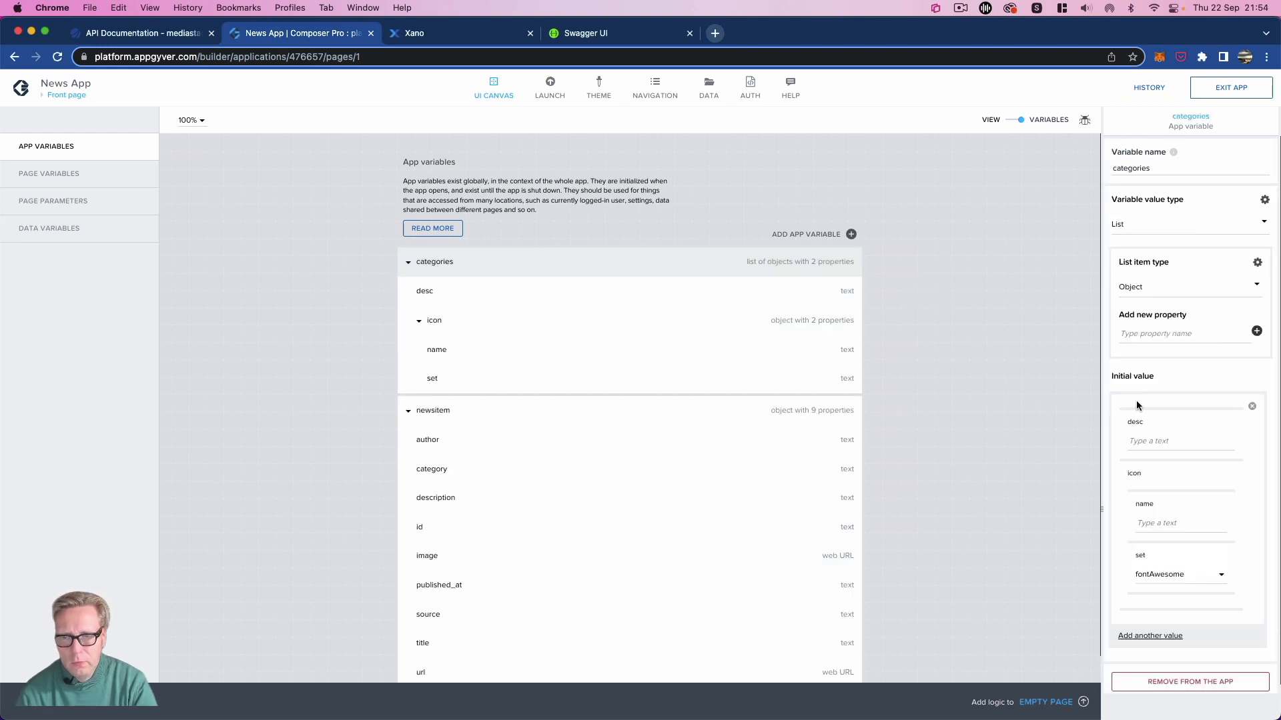
click(1142, 441)
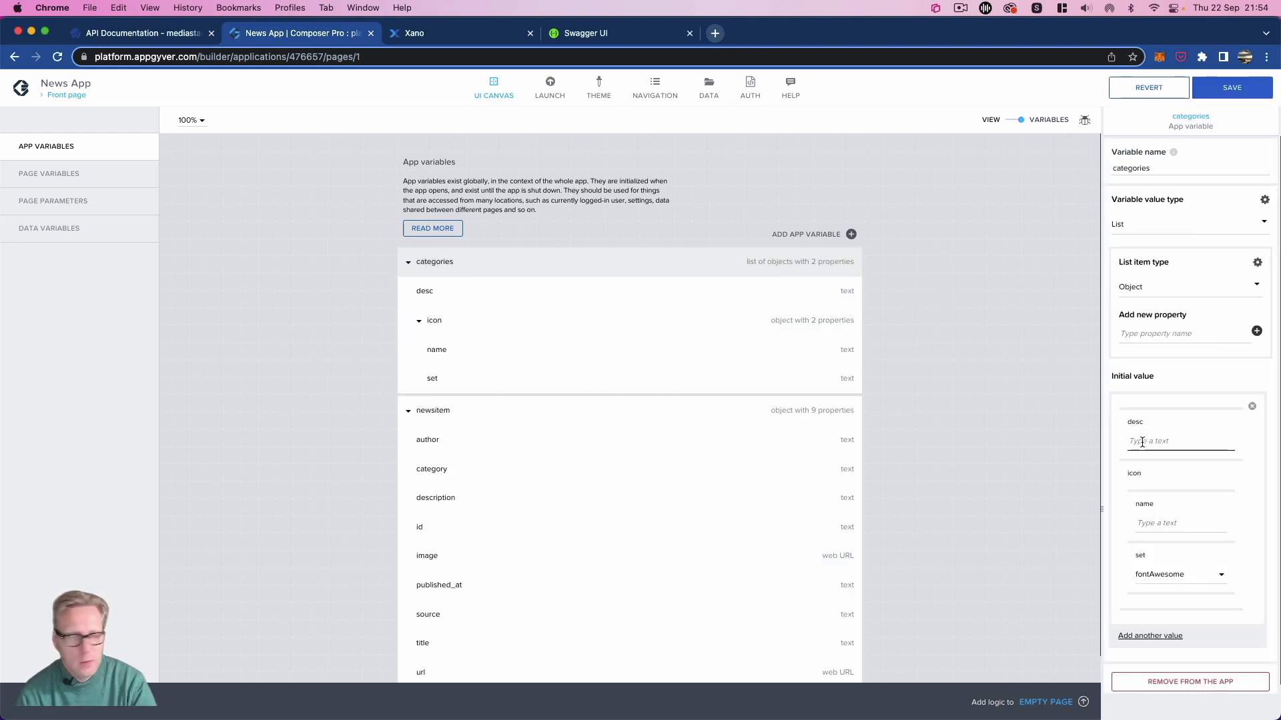
text(bu)
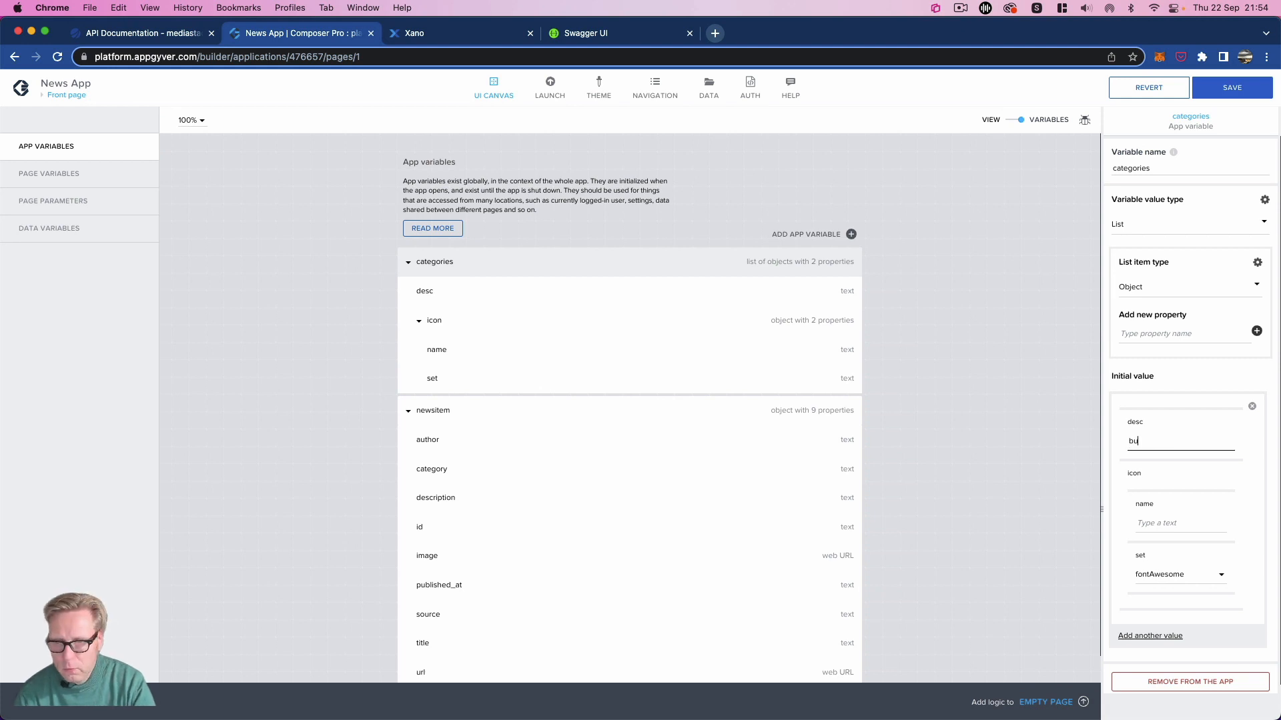
text(siness)
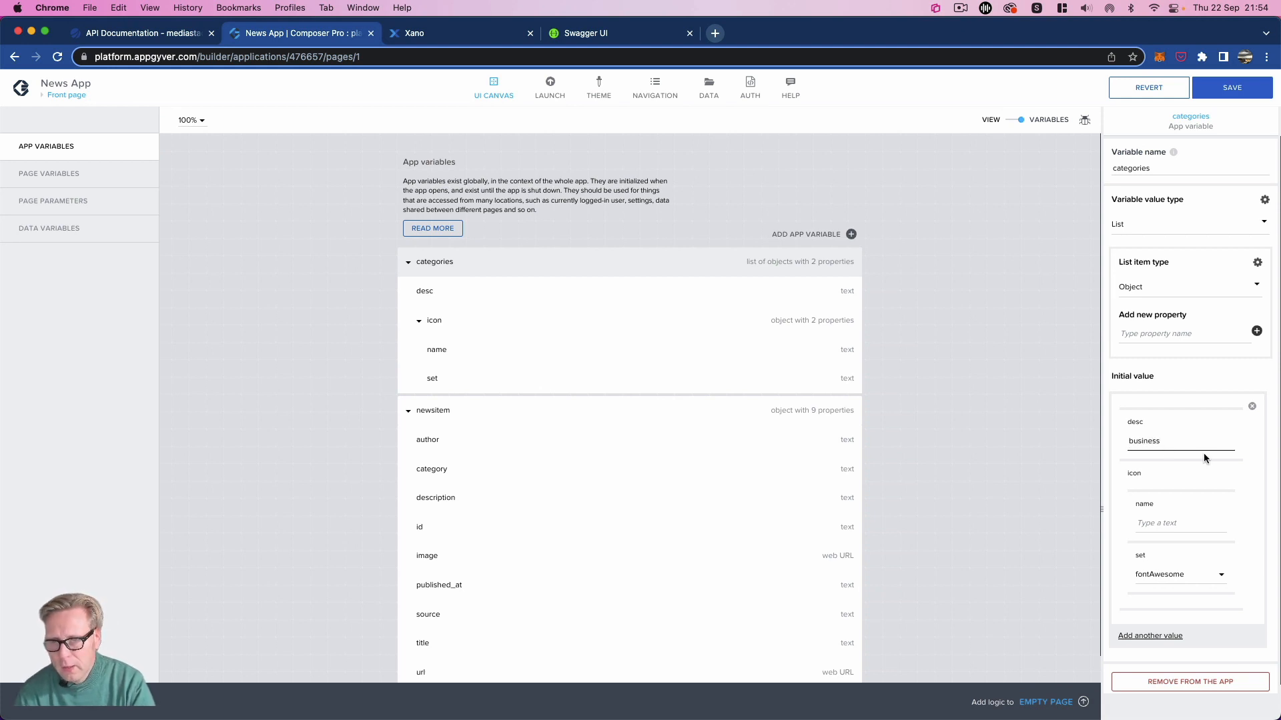
click(1187, 524)
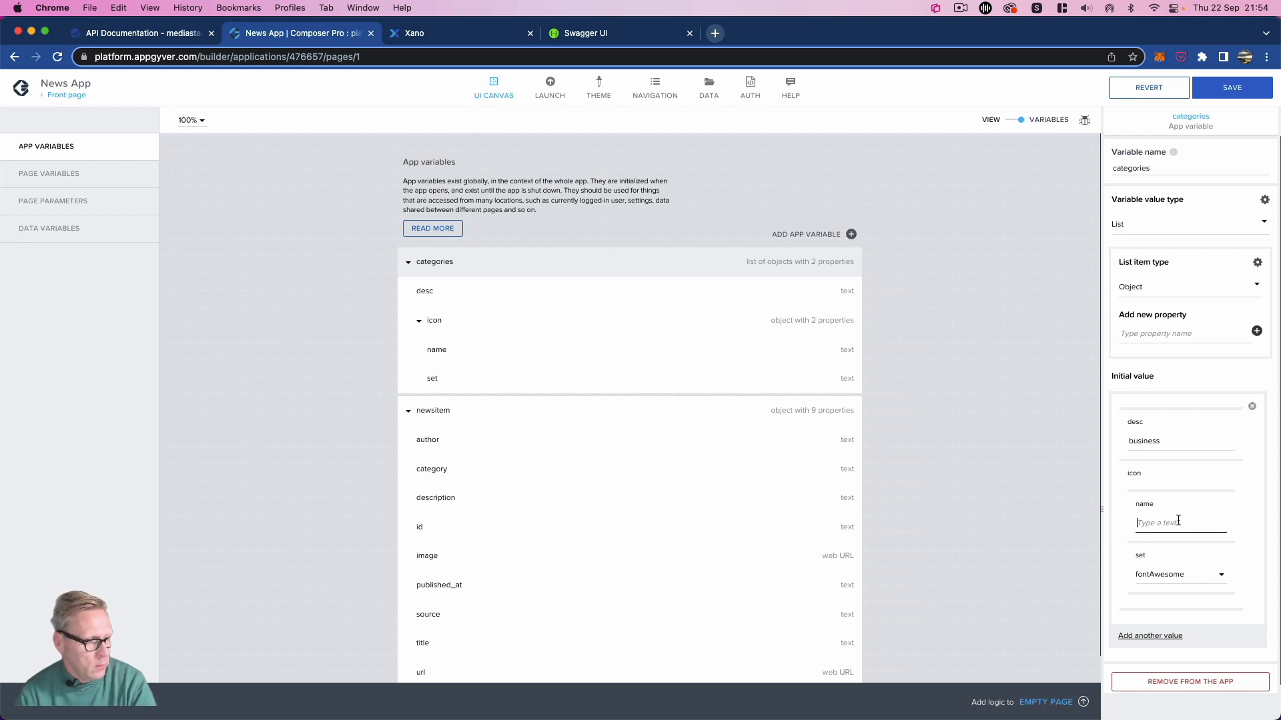
text(usd)
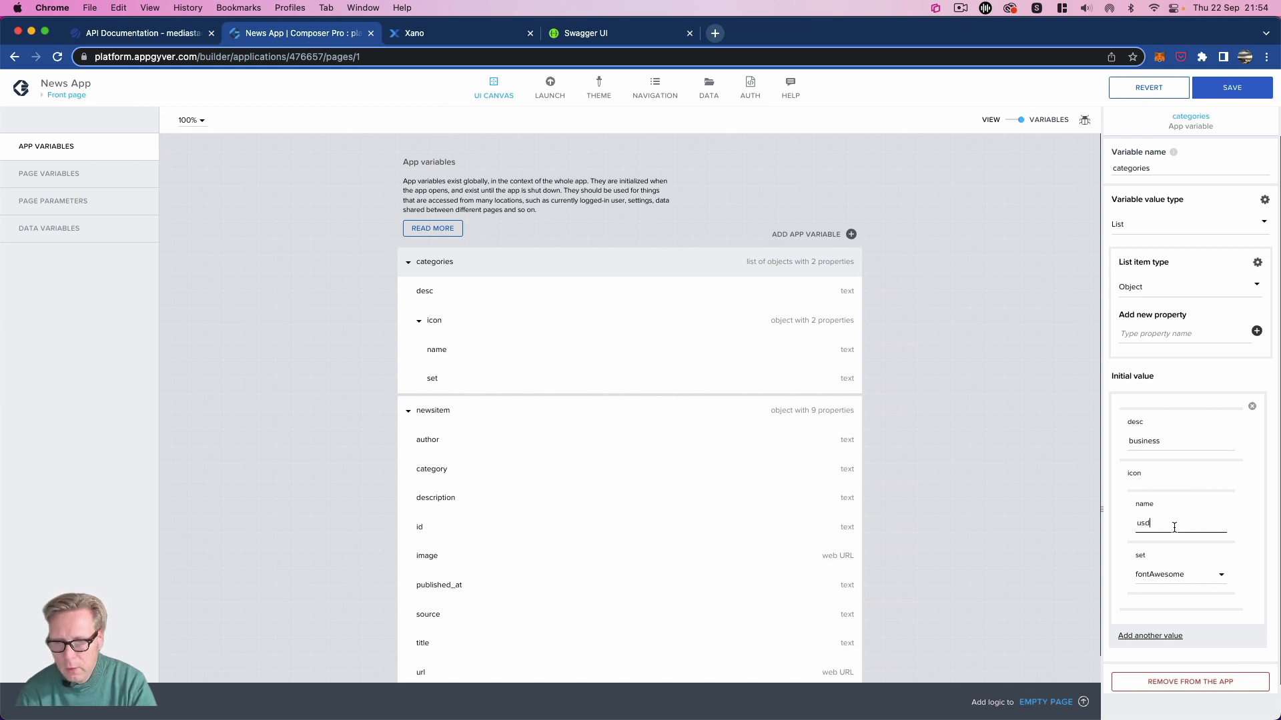
Step: Add a second initial value to the categories variable with desc entertainment and icon name camera
scroll(1172, 599, down, 1)
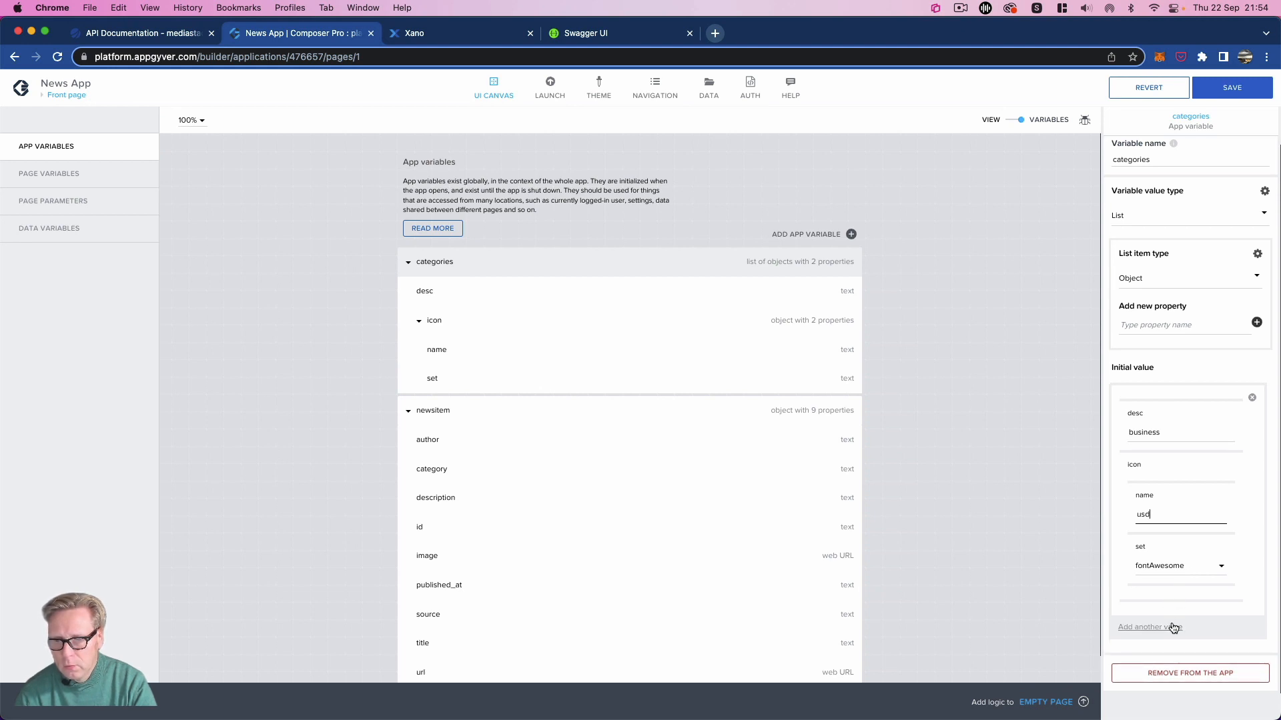
click(1172, 627)
scroll(1164, 547, down, 5)
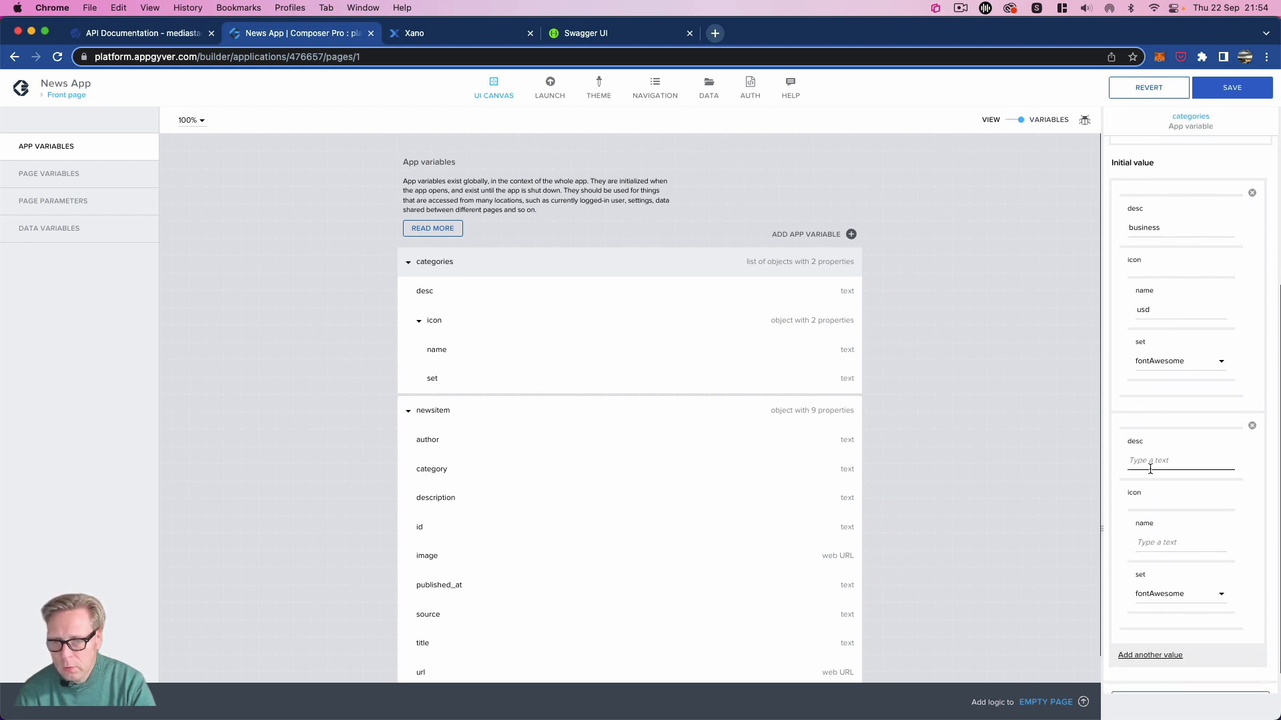
text(ent)
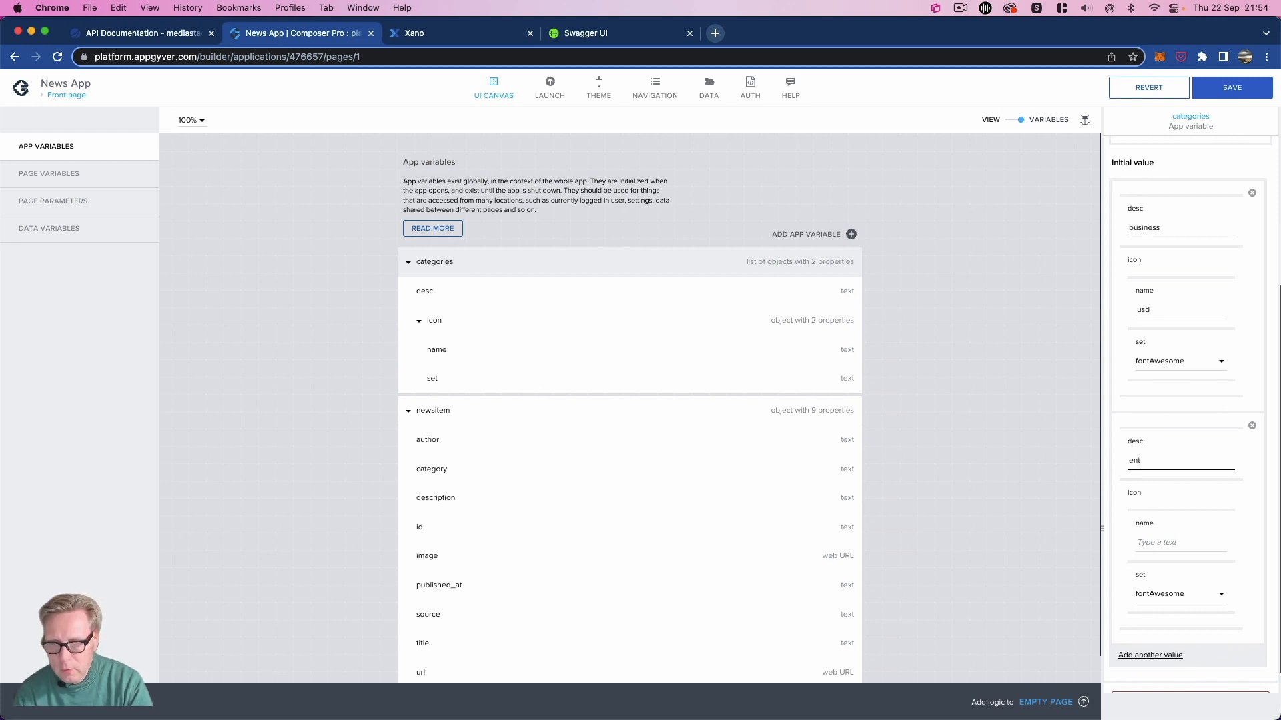
text(ertainment)
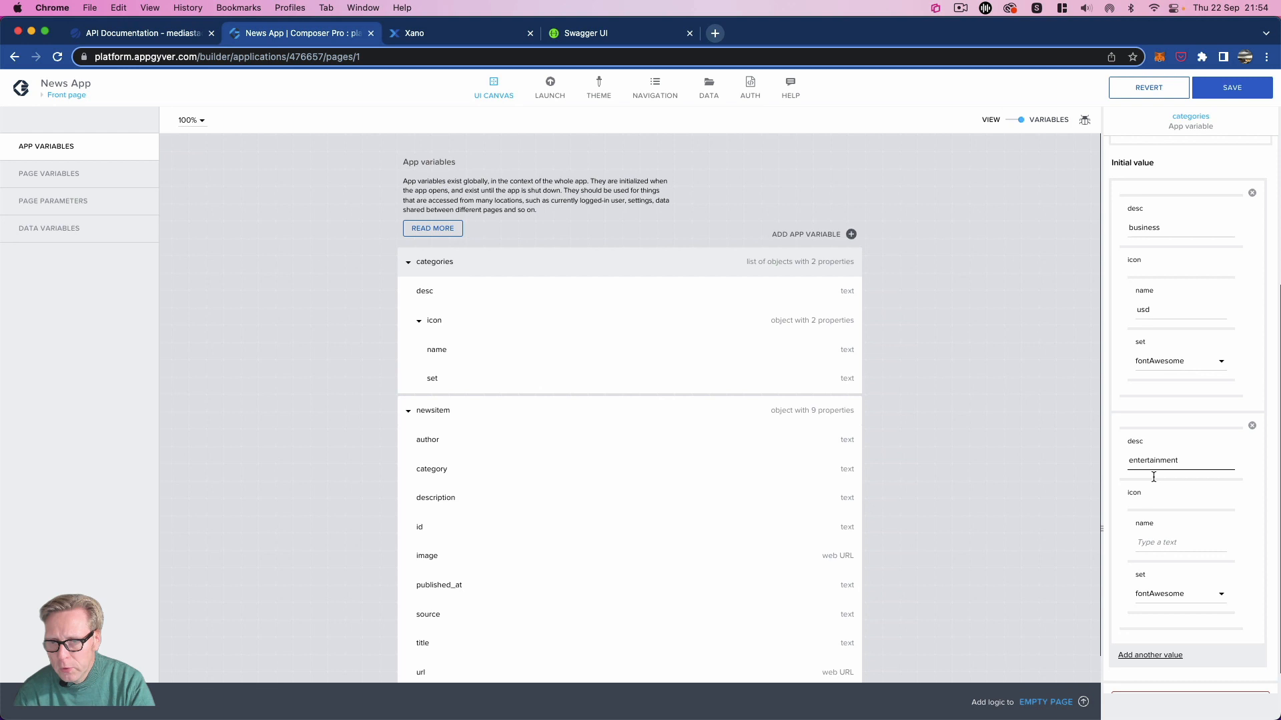
click(1171, 541)
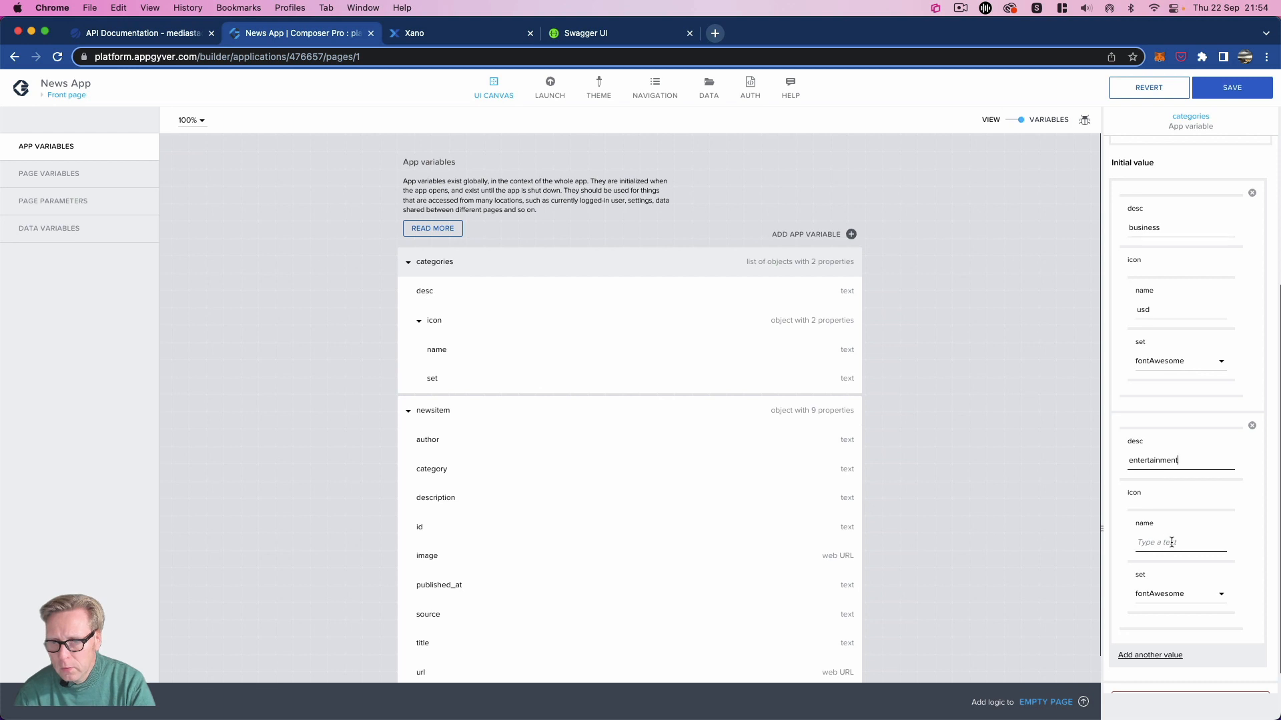
text(camera)
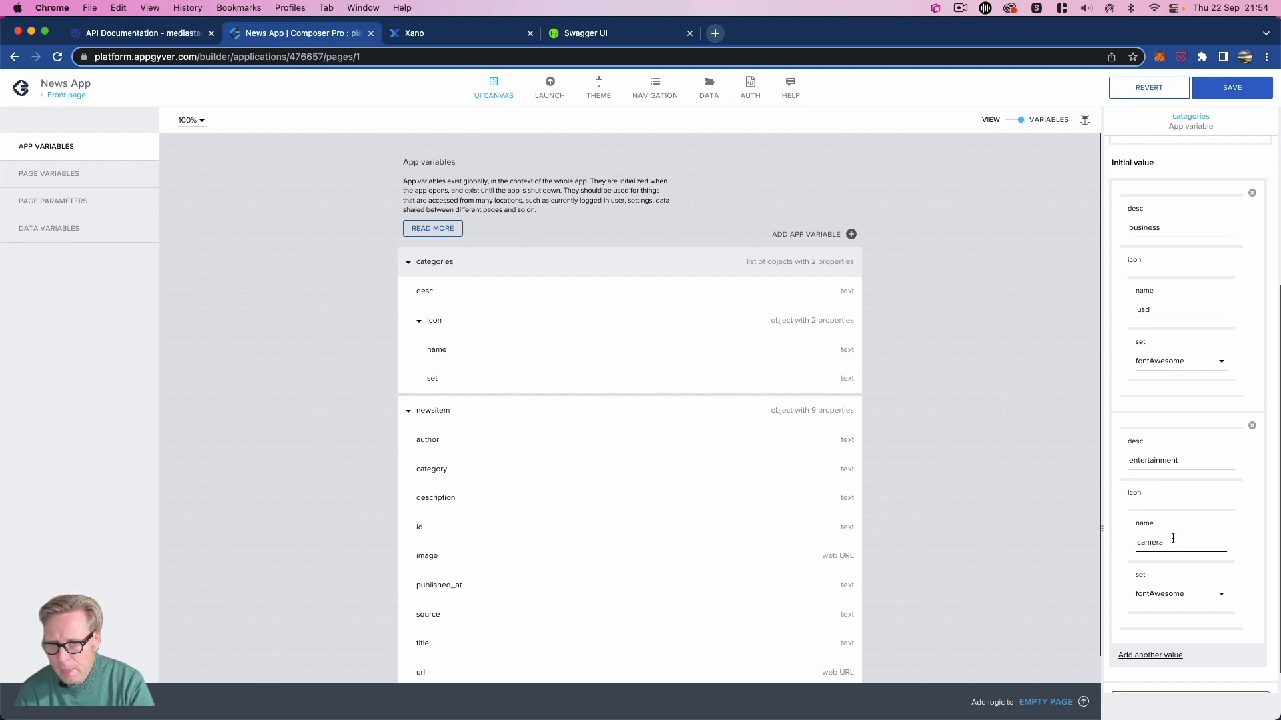
Step: Add a third initial value to the categories variable with desc health and icon name heartbeat
scroll(1173, 539, down, 1)
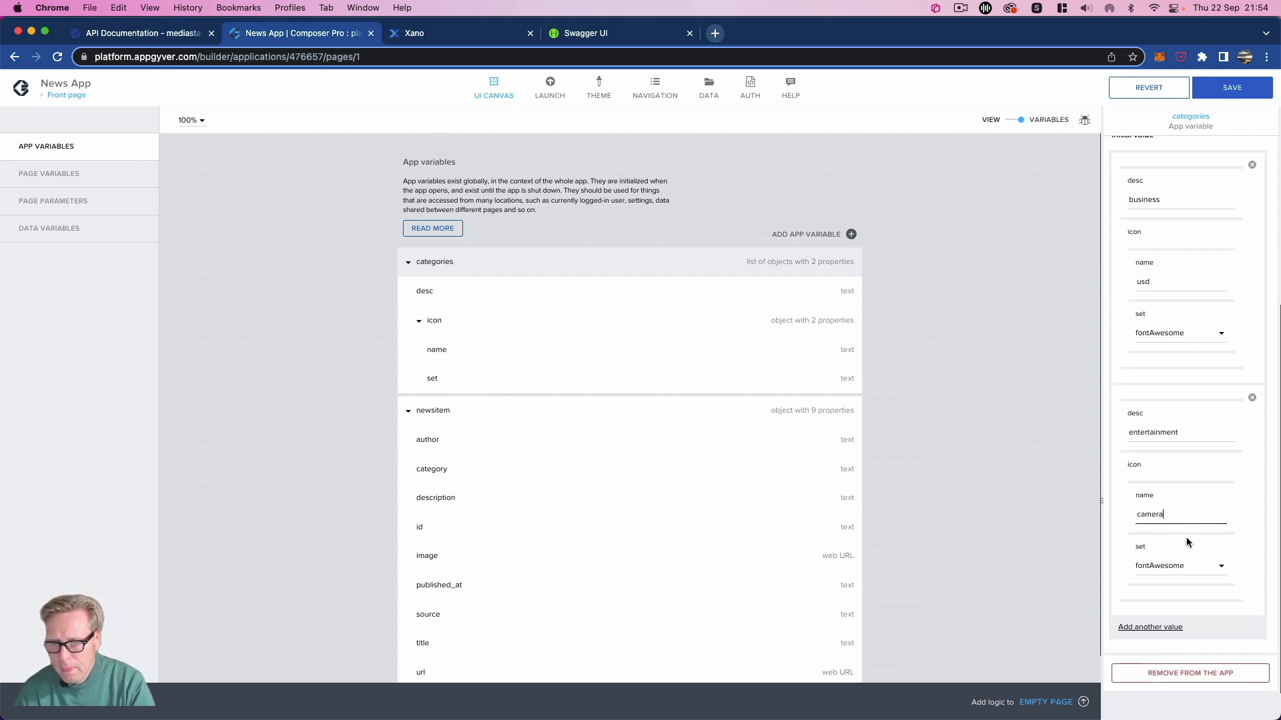
click(1150, 626)
scroll(1152, 631, down, 3)
click(1145, 564)
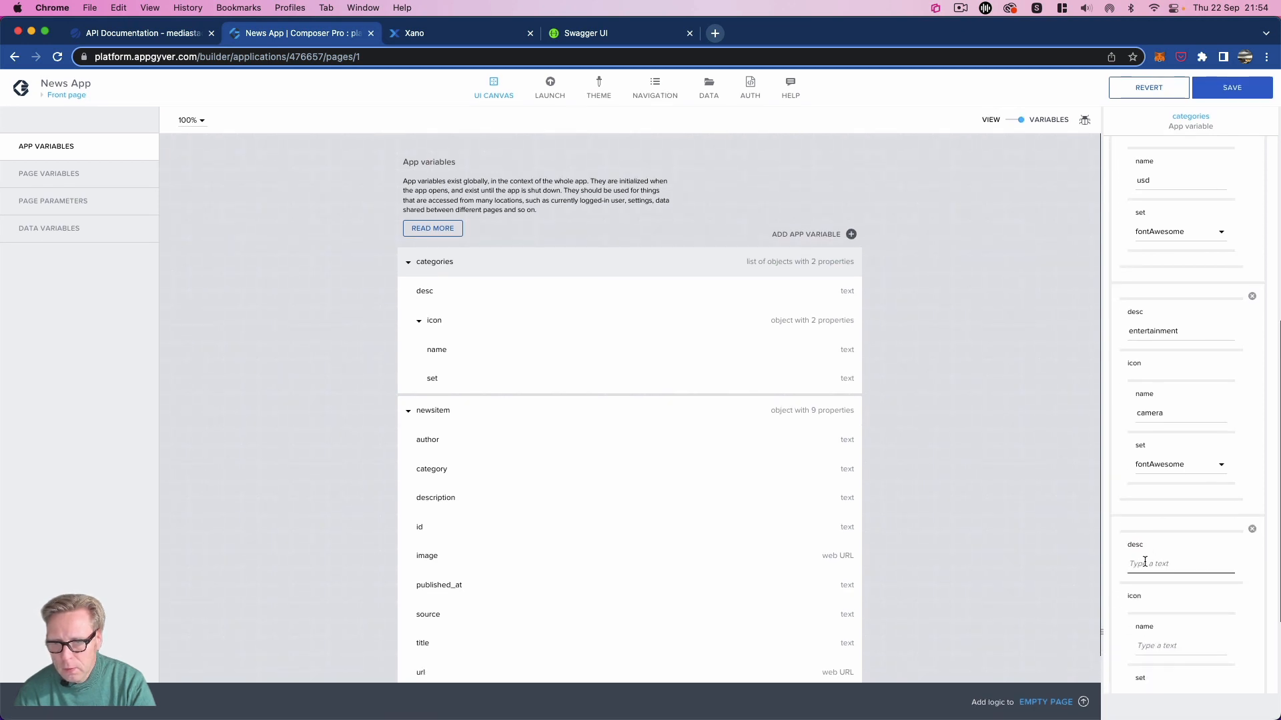
text(health)
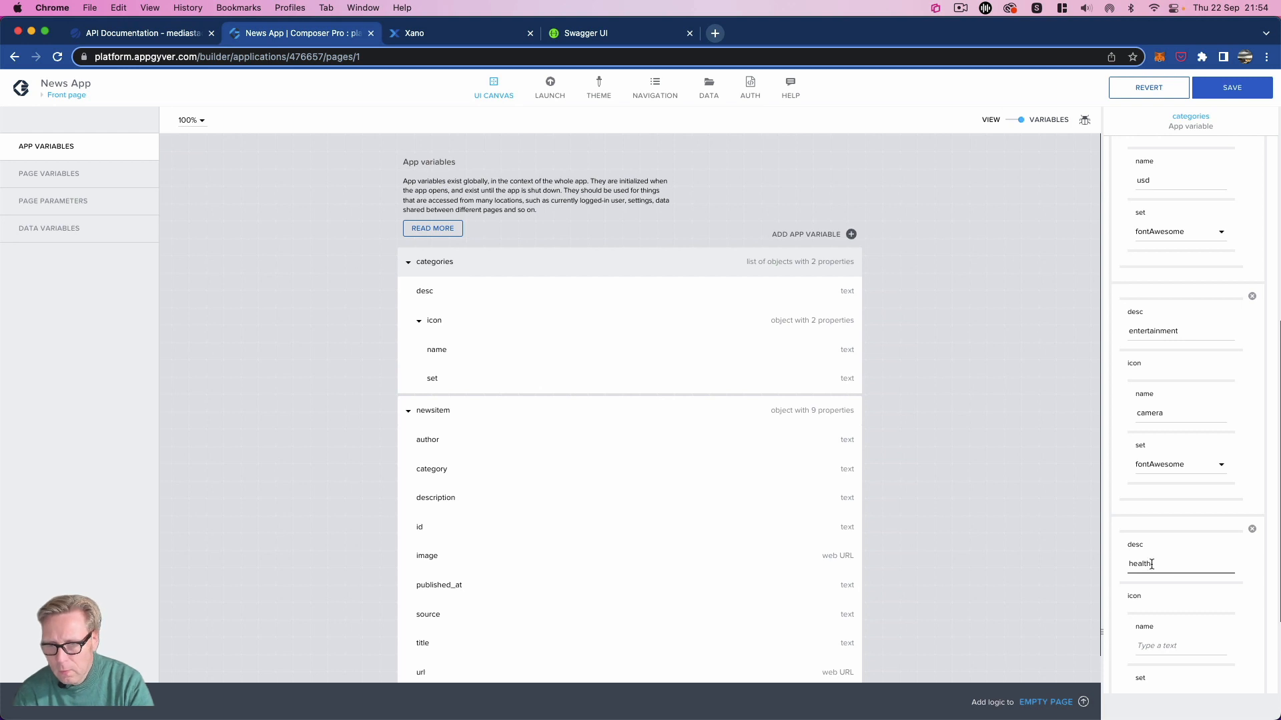
click(1157, 639)
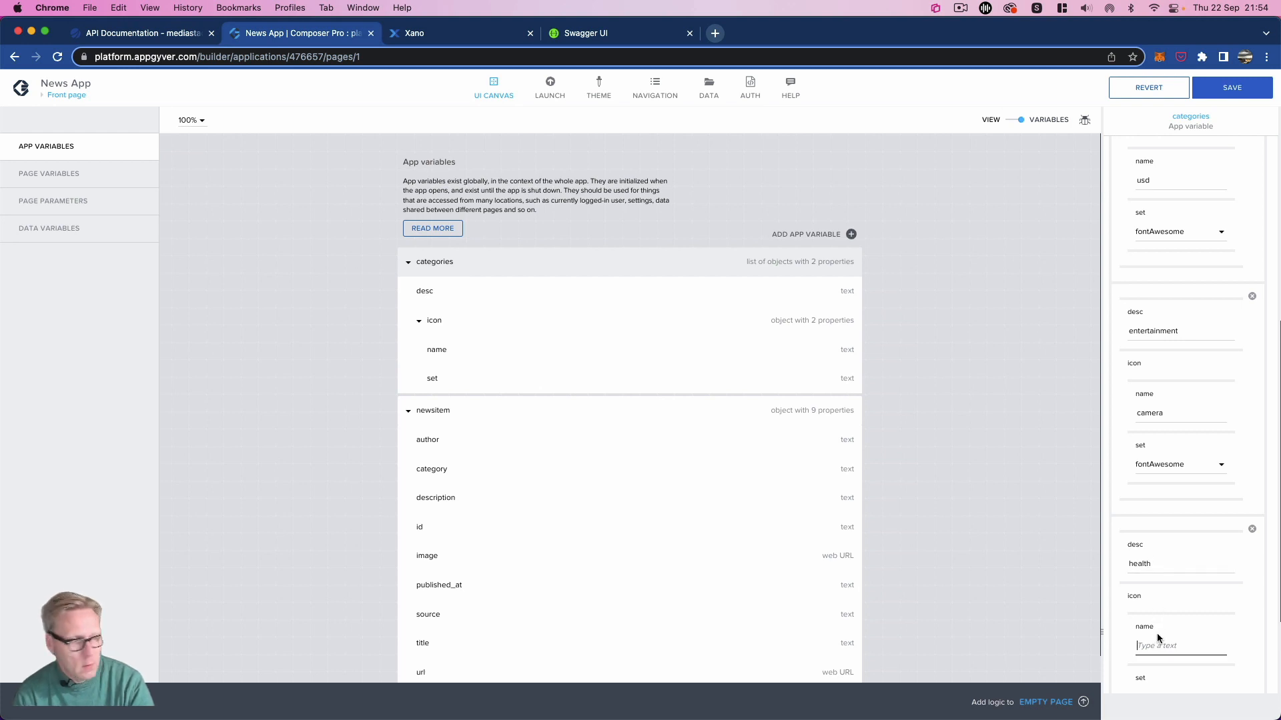
text(heartbeat)
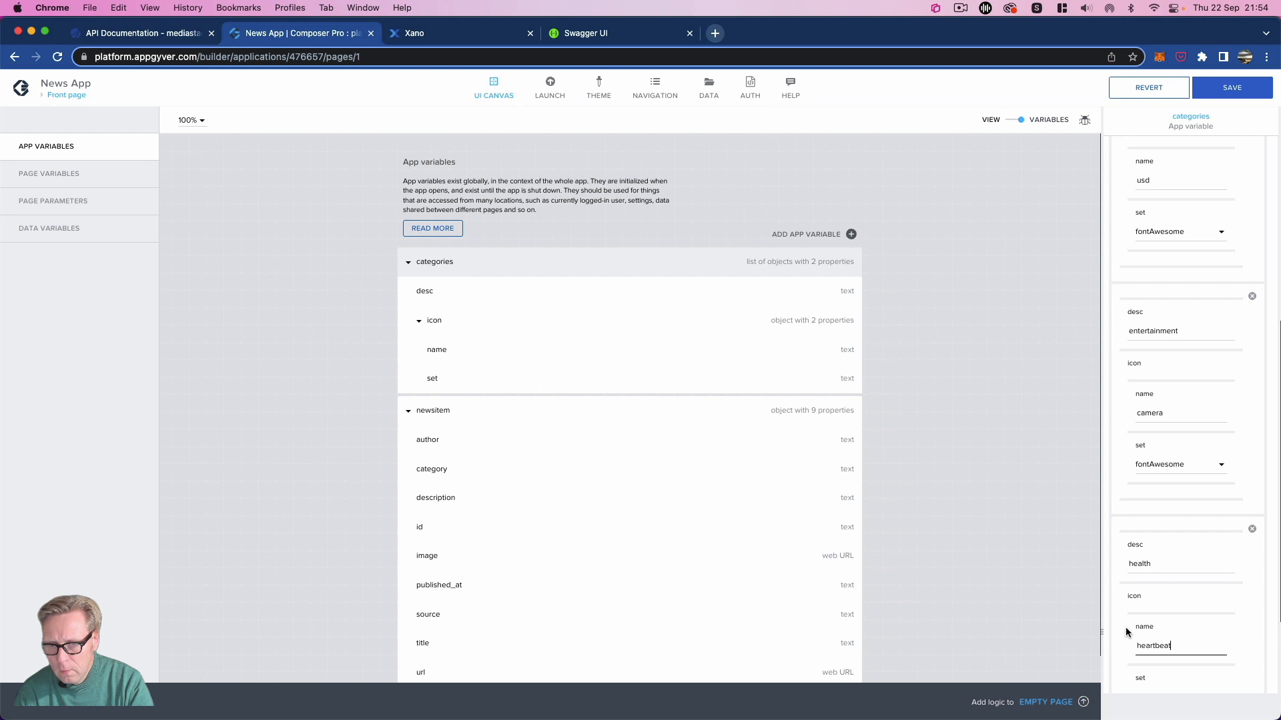
Step: Add a fourth initial value to the categories variable with desc sciene and icon name flask
scroll(1127, 634, down, 3)
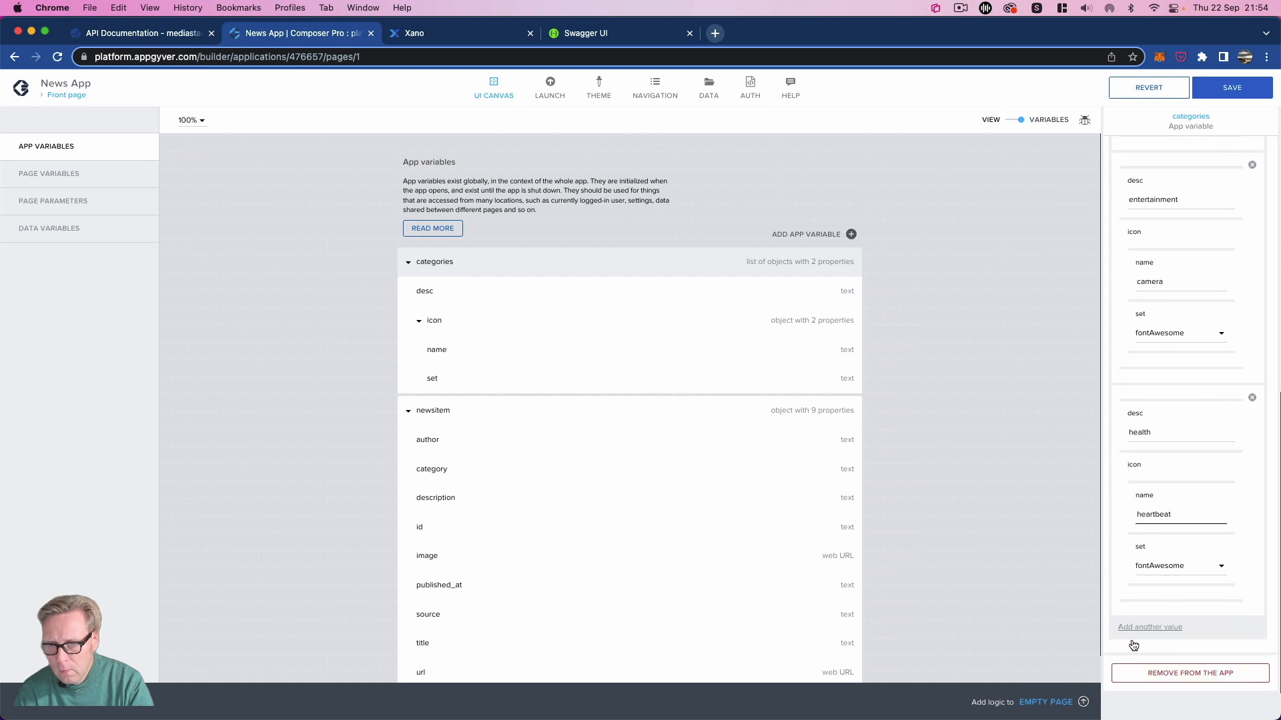
click(1140, 627)
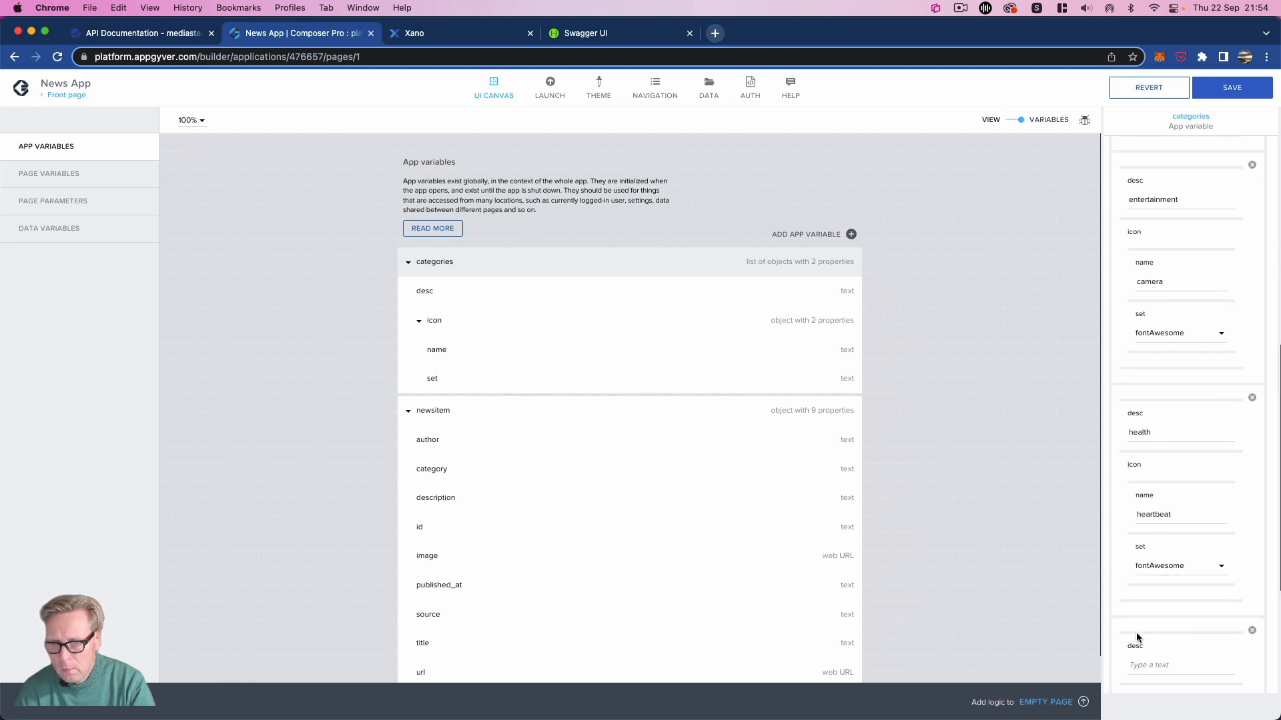
scroll(1142, 640, down, 2)
click(1144, 576)
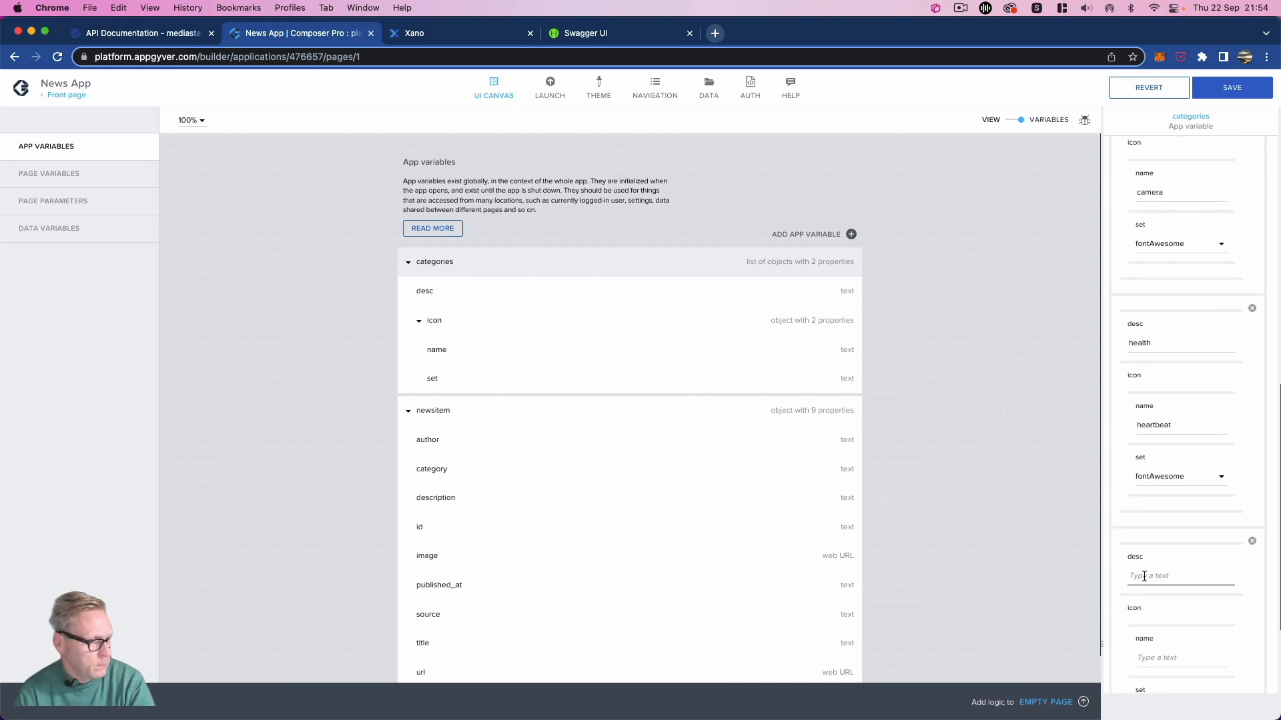
text(sciene)
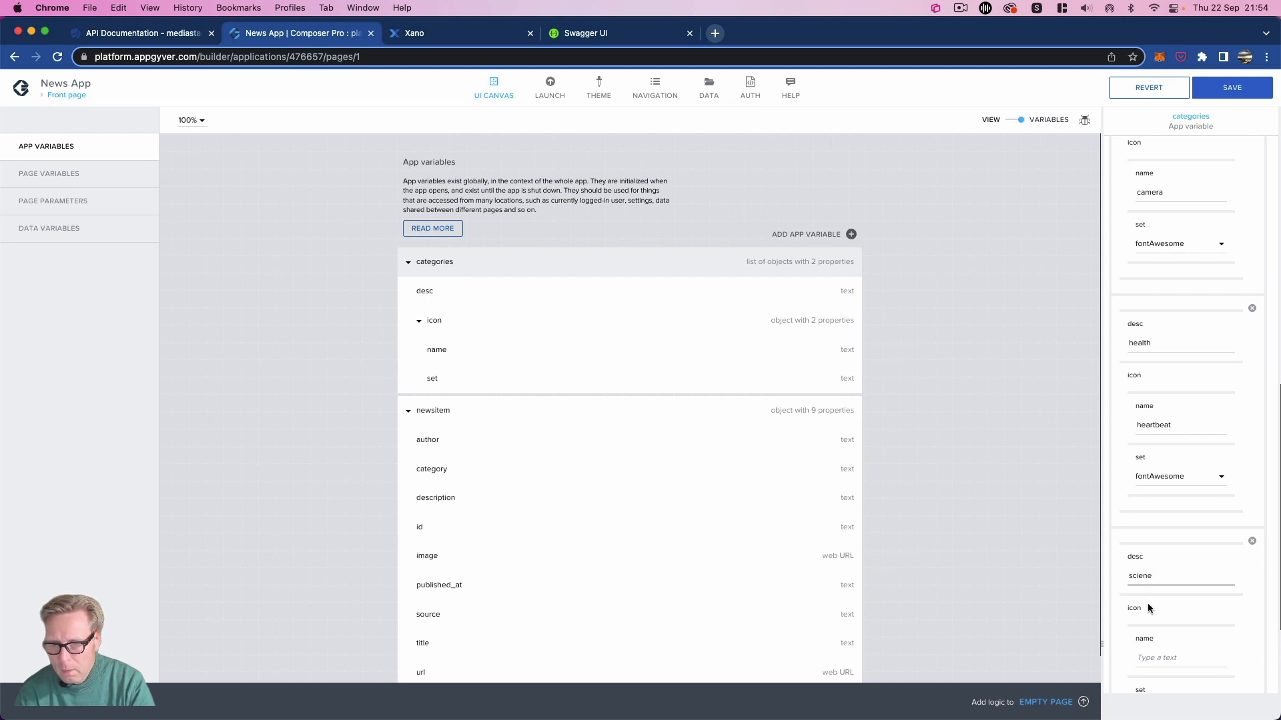
scroll(1158, 623, down, 1)
click(1156, 621)
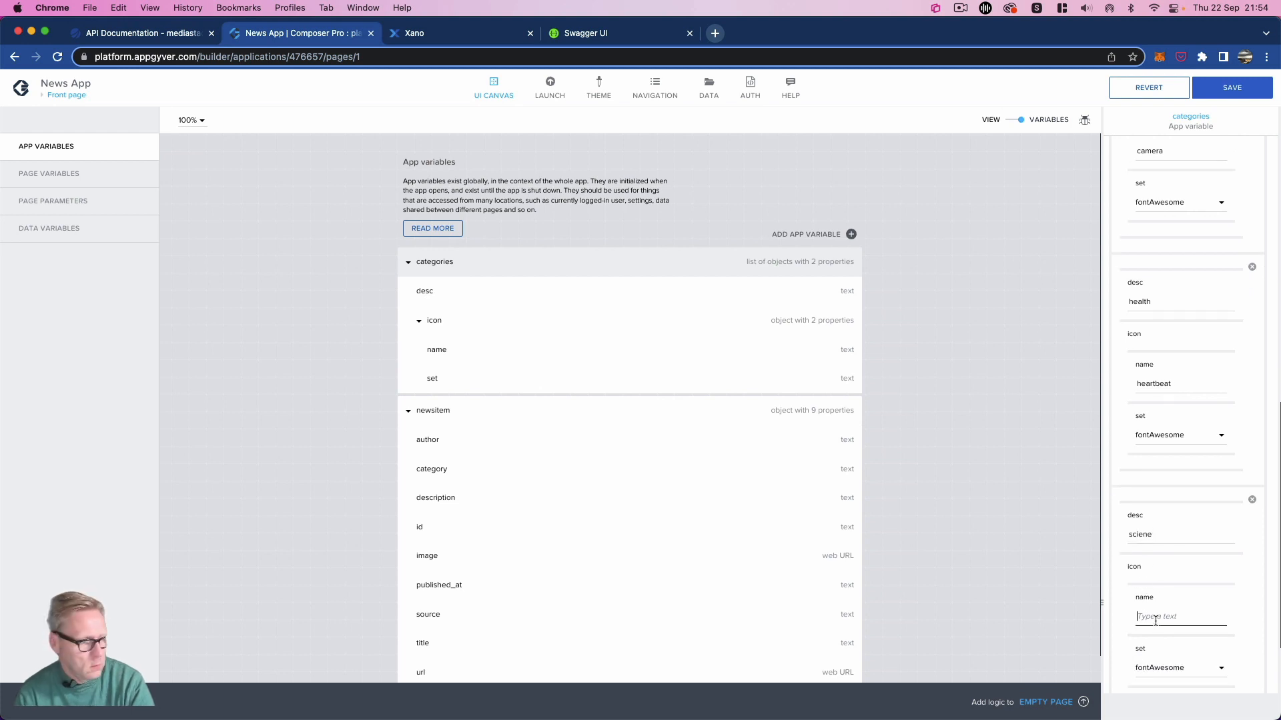
text(fo)
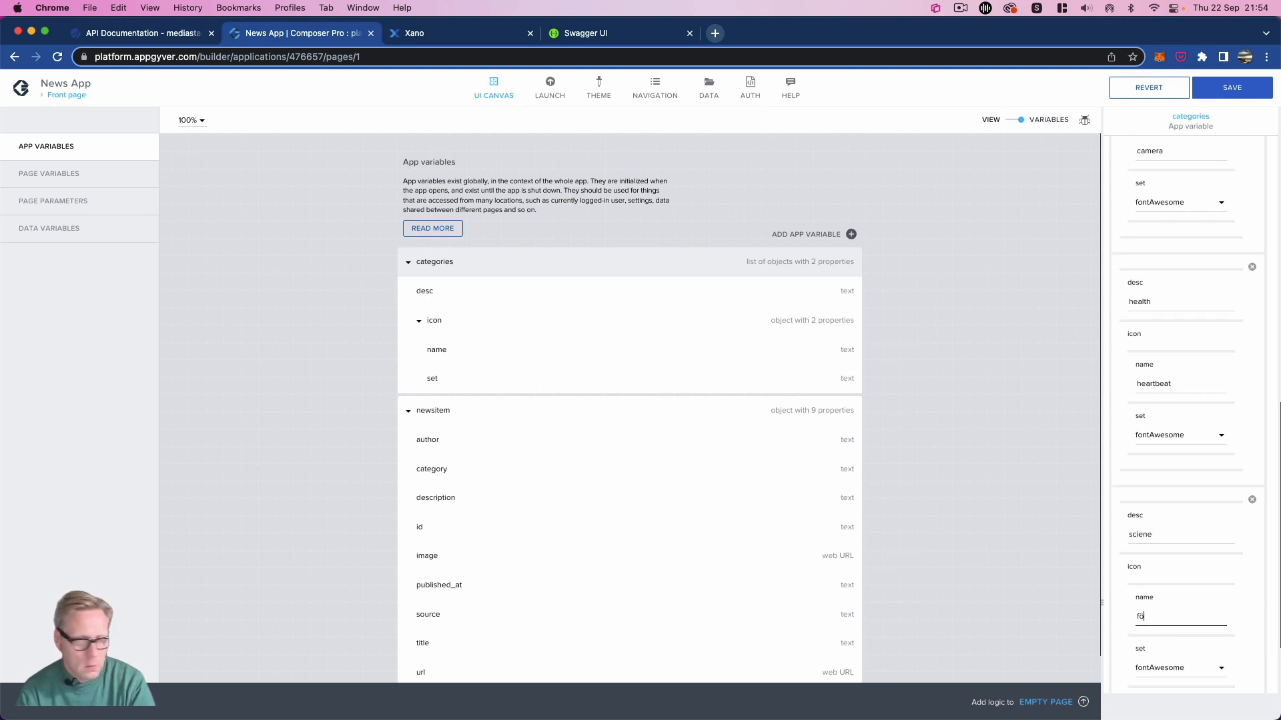
key(BackSpace)
key(BackSpace)
key(BackSpace)
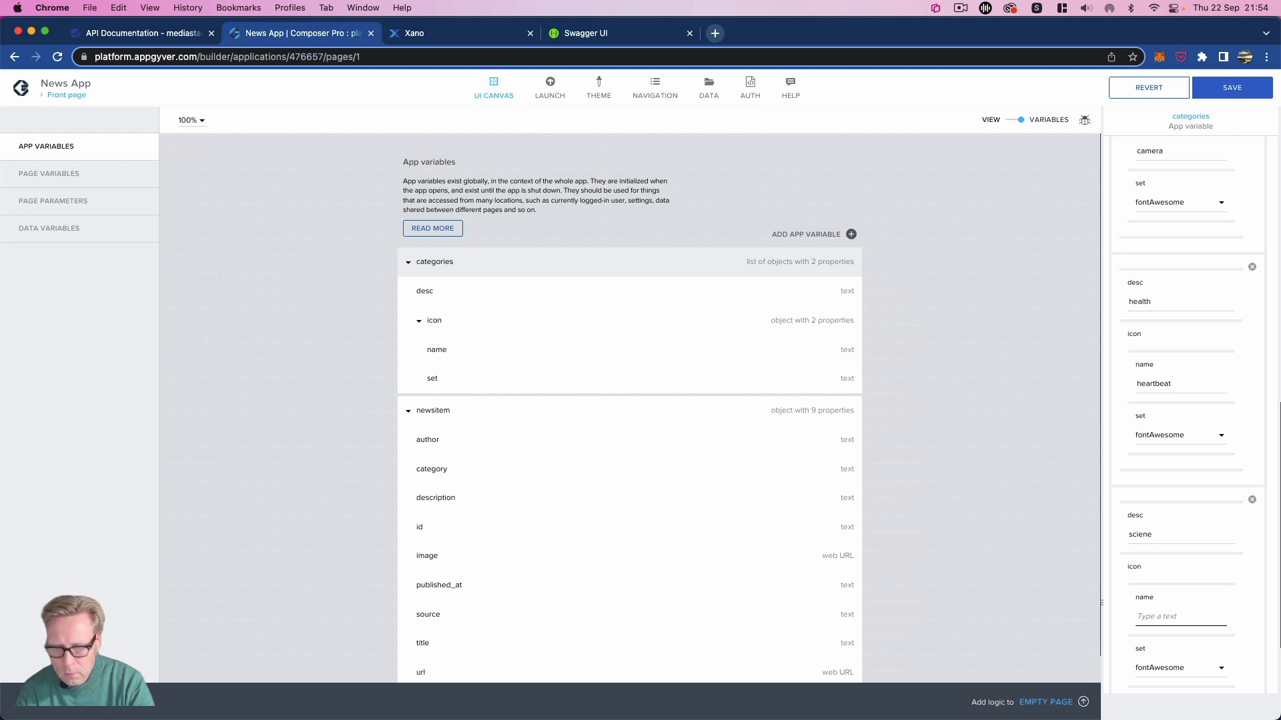
text(flask)
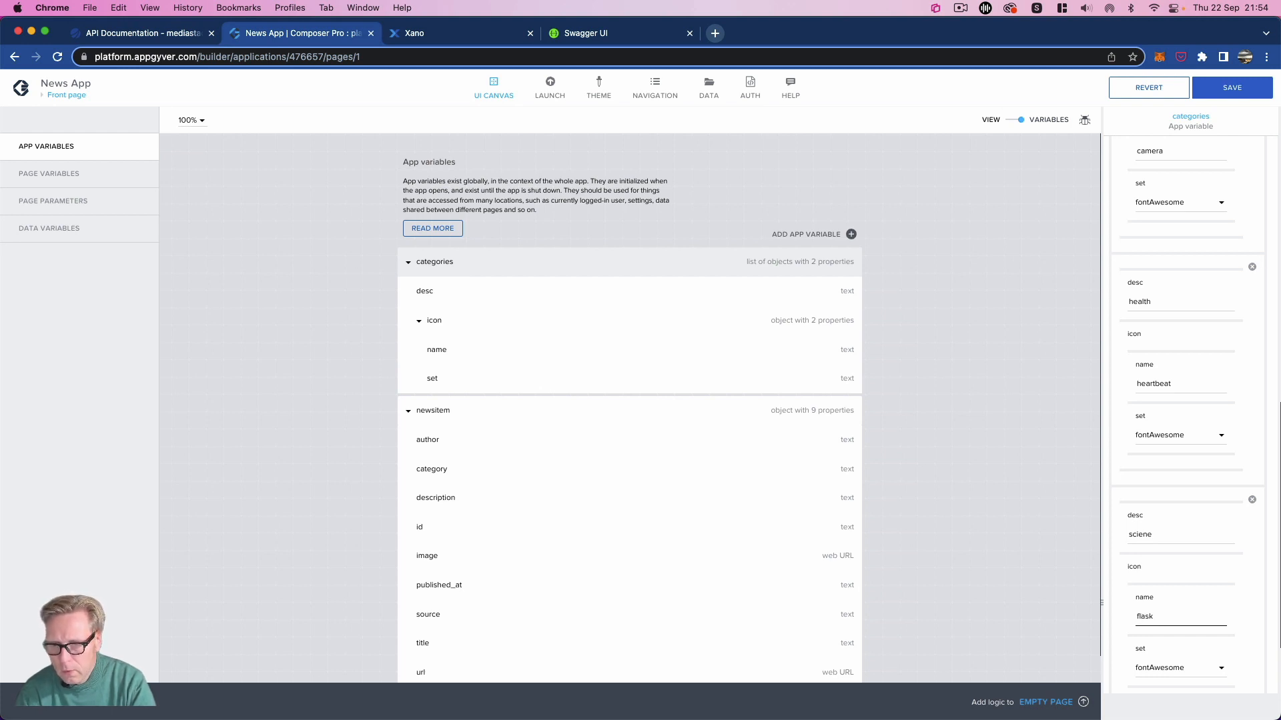
Step: Add a fifth initial value to the categories variable with desc sports and icon name futbol-o
click(1153, 631)
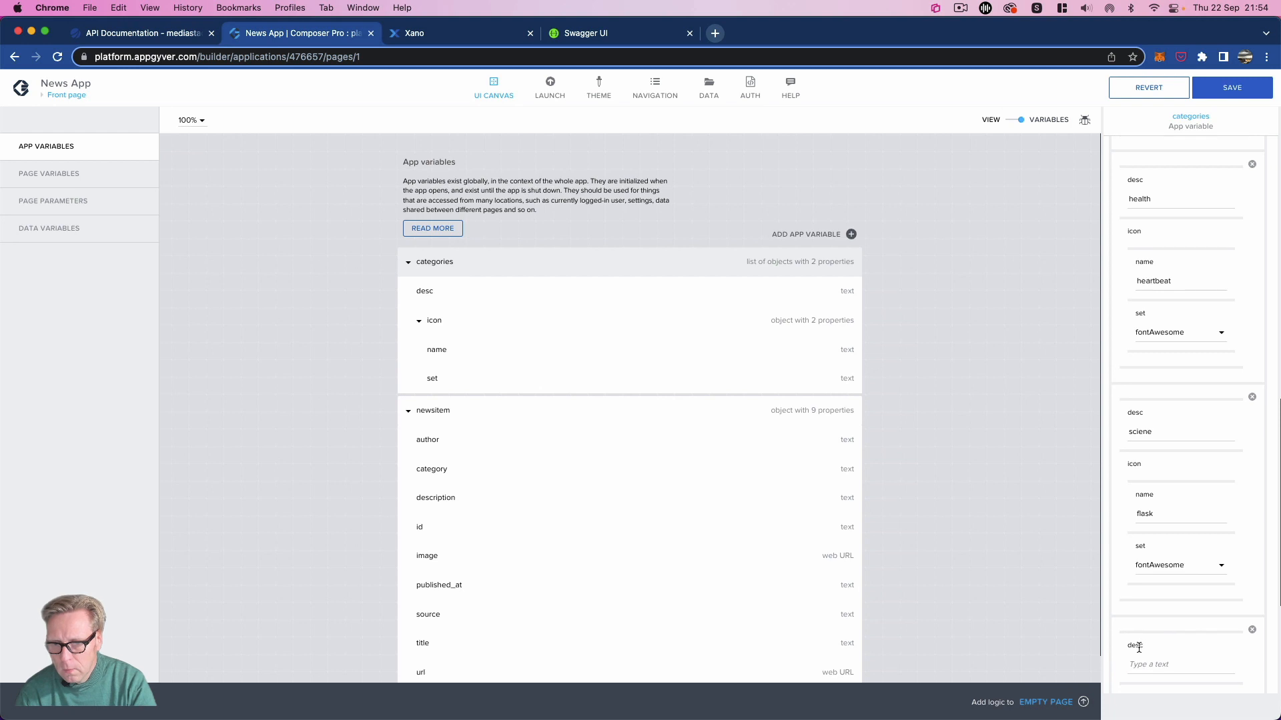
click(1134, 588)
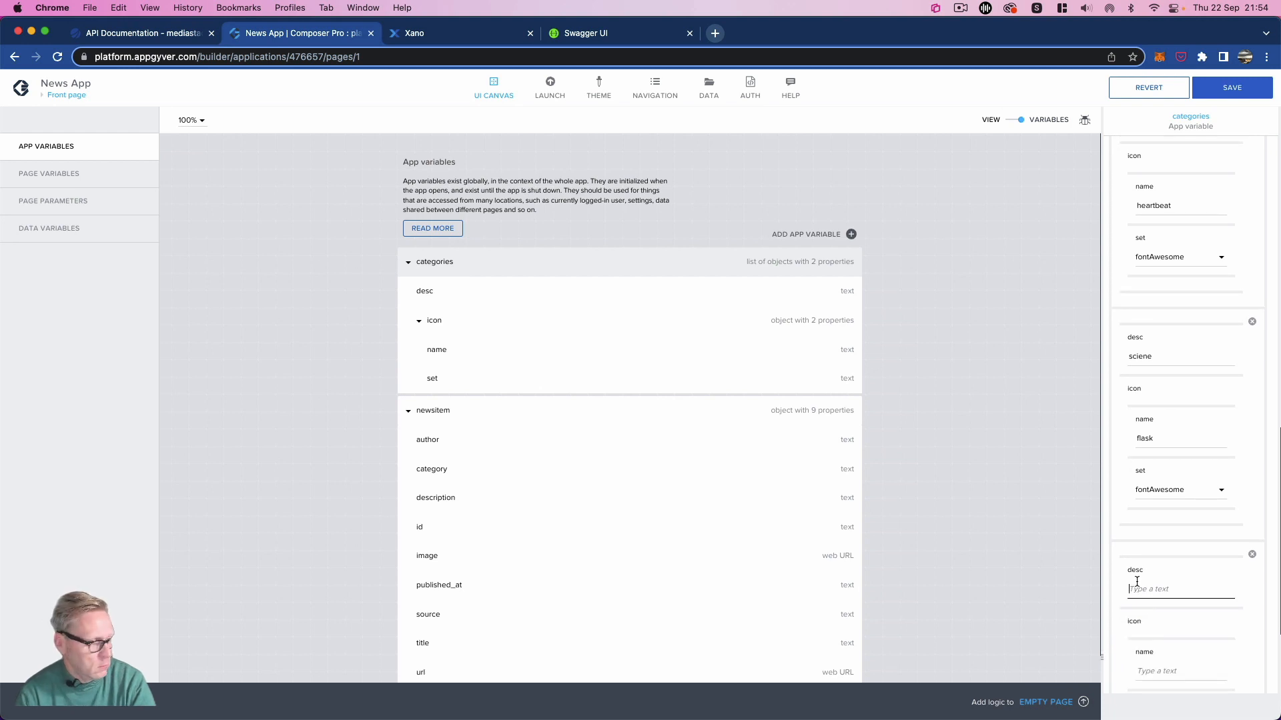
text(sports)
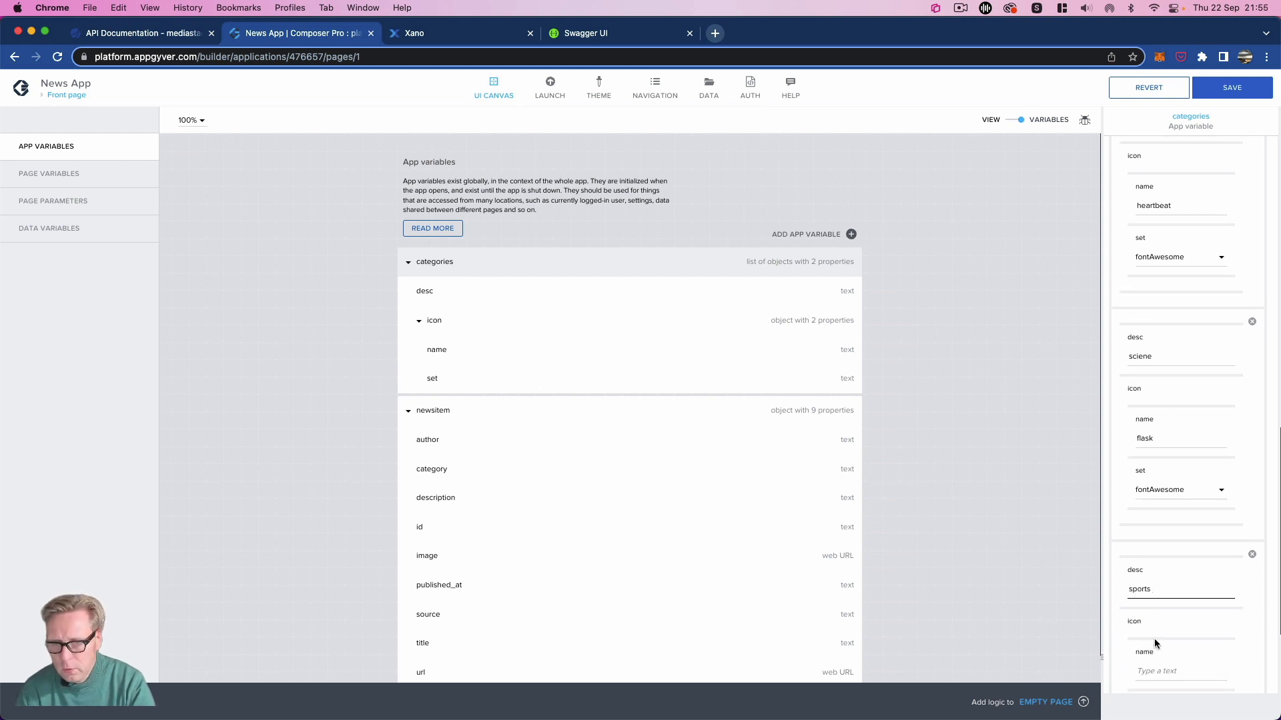
scroll(1151, 620, down, 2)
click(1146, 603)
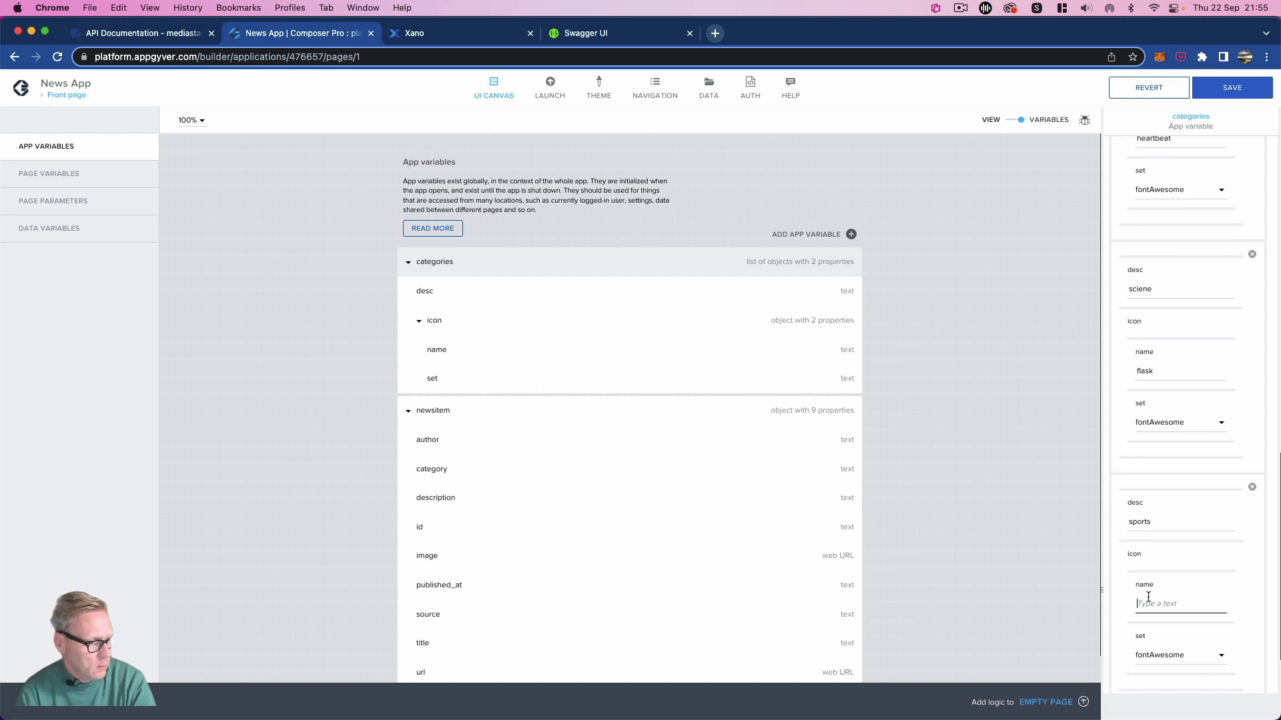
text(futbol-o)
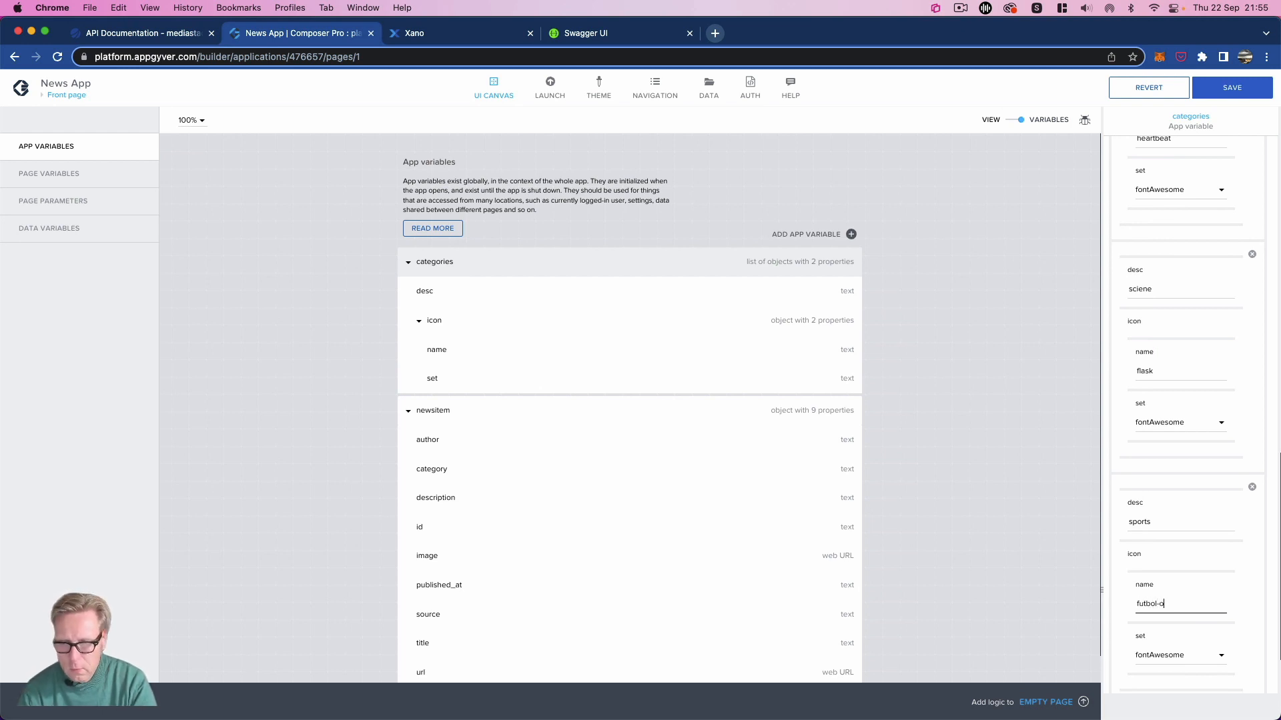
Step: Add a sixth initial value to the categories variable with desc technology and icon name rocket, and save the app
scroll(1139, 606, down, 3)
click(1137, 623)
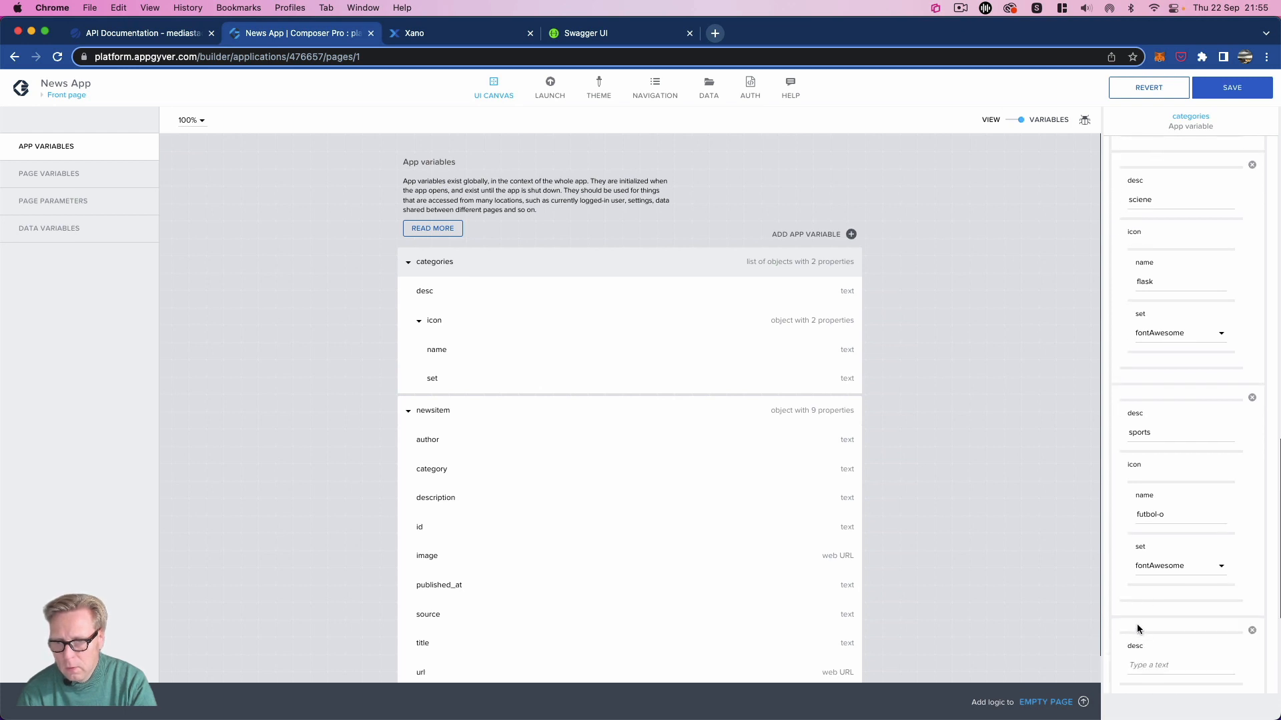
click(1143, 665)
text(t)
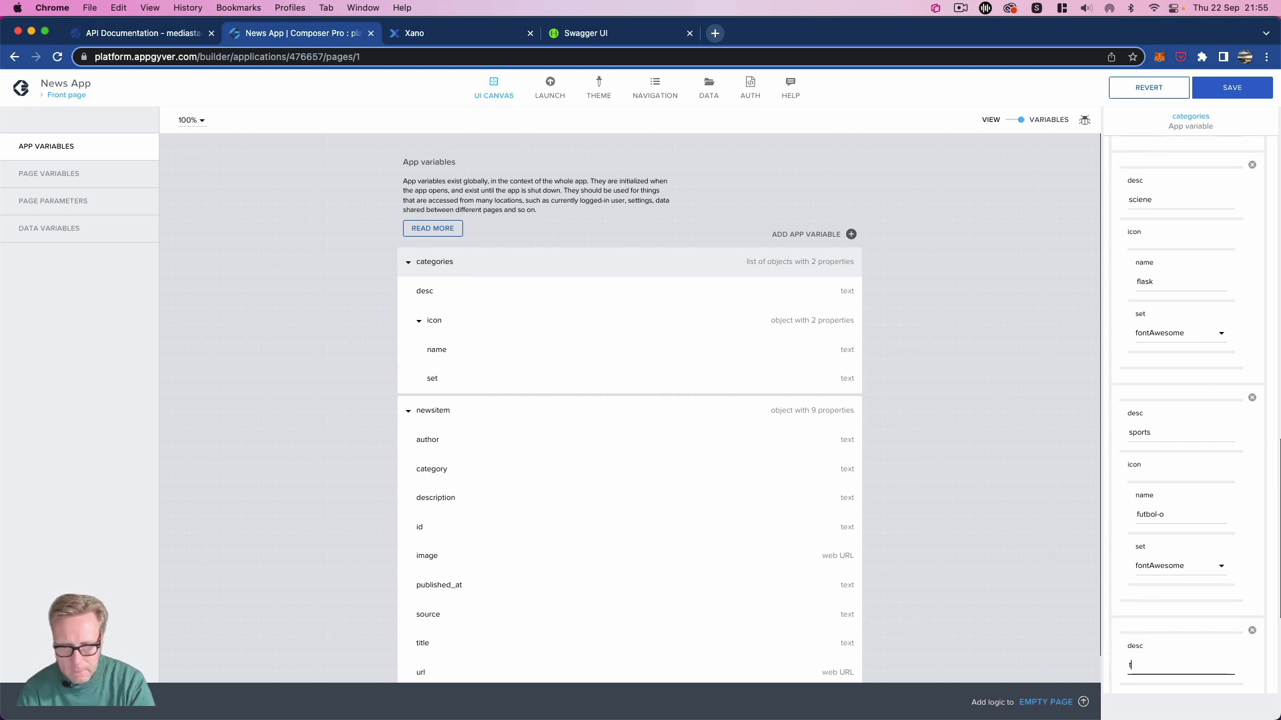
text(echnology)
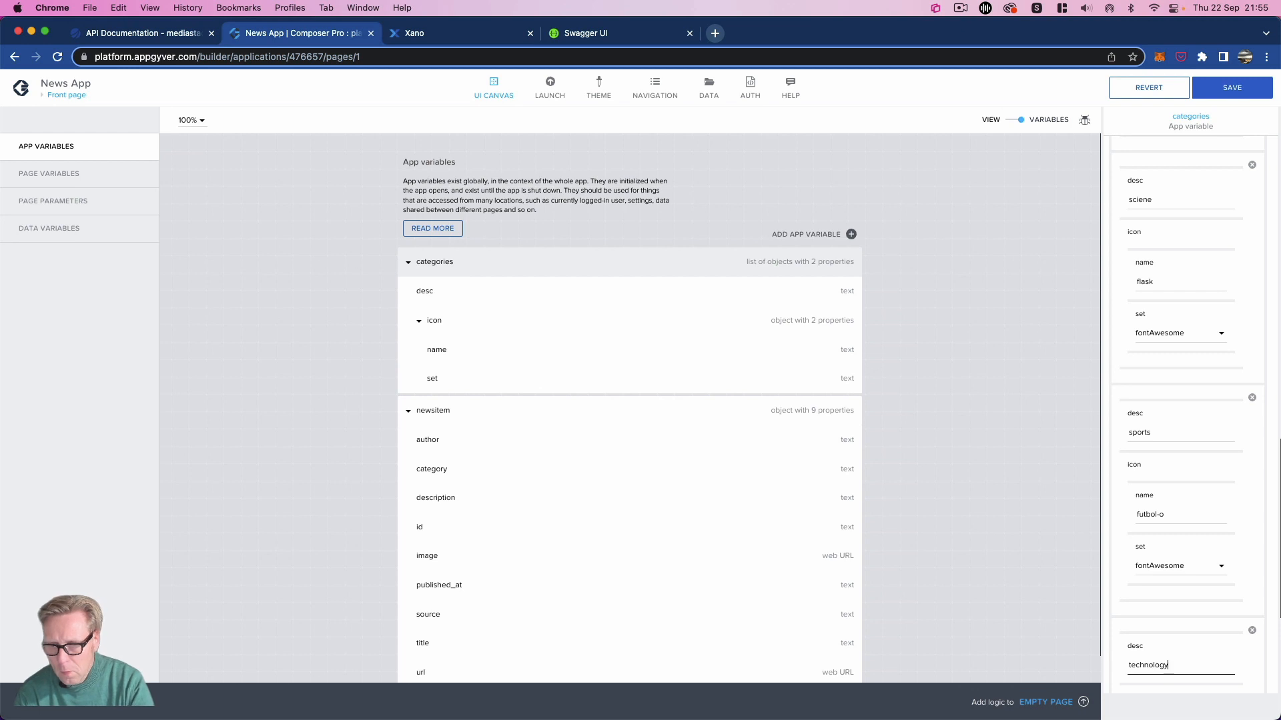
scroll(1174, 601, down, 5)
click(1174, 579)
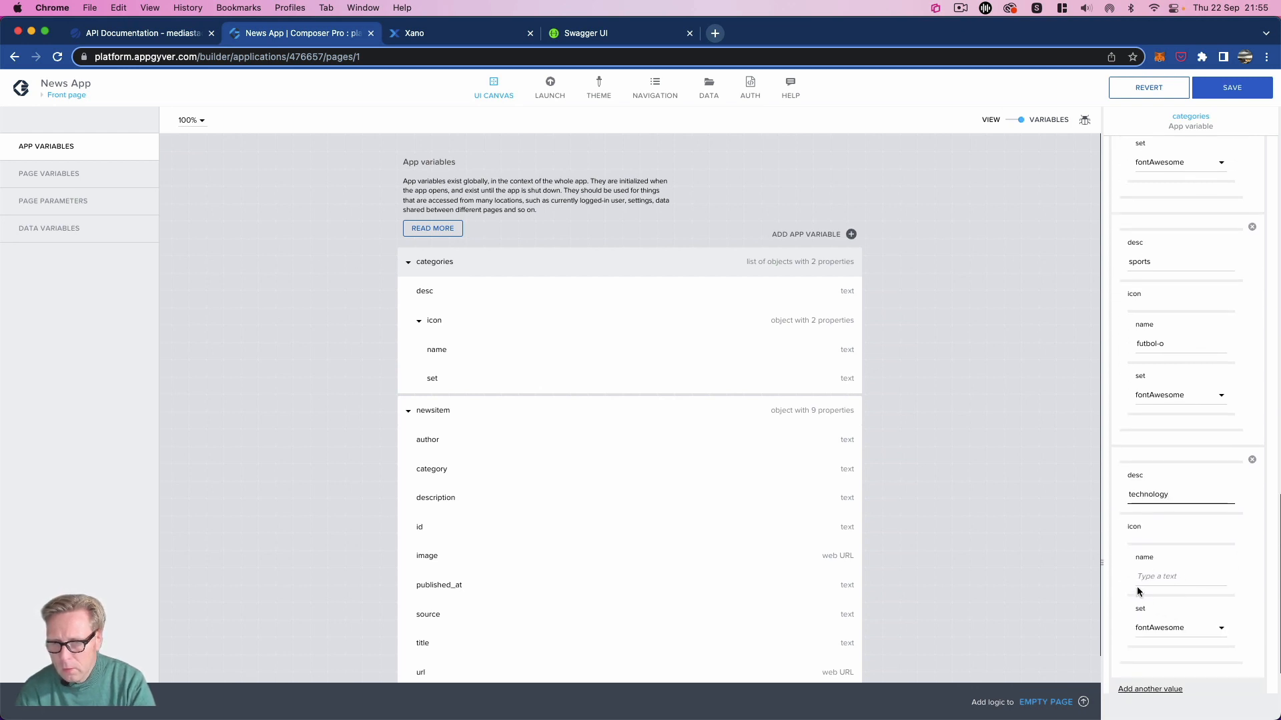
text(rocket)
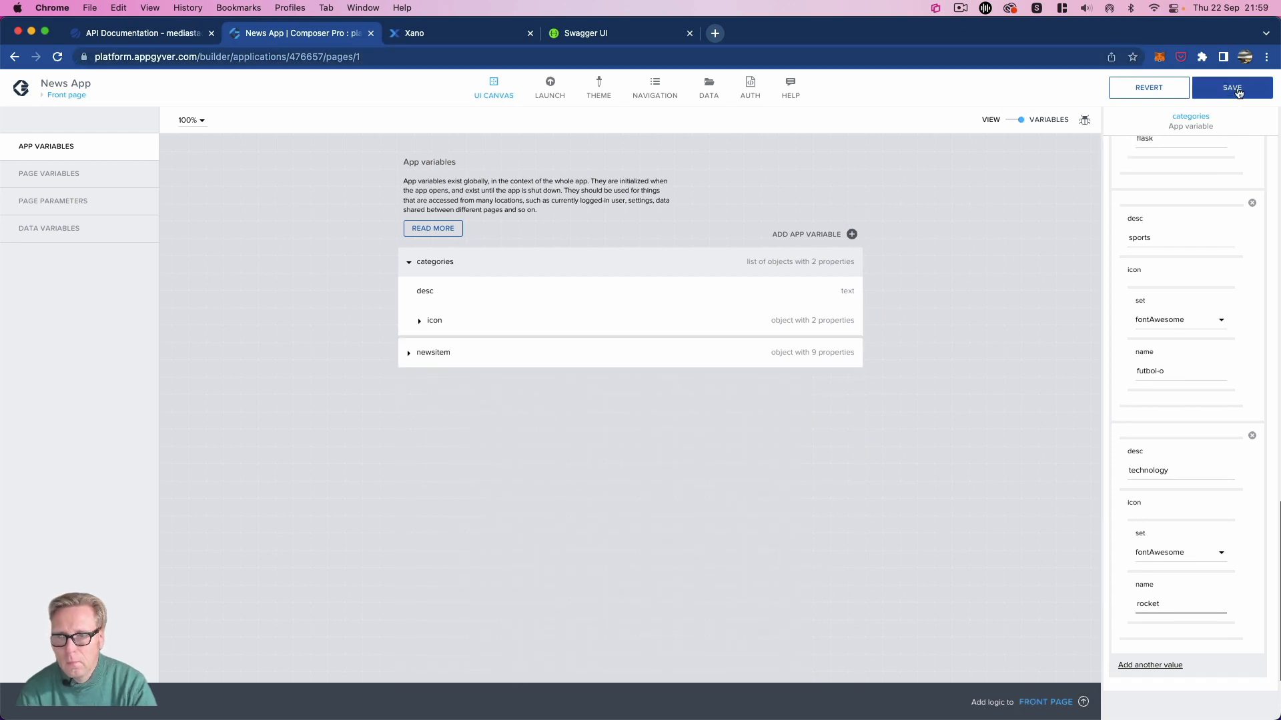
click(1236, 88)
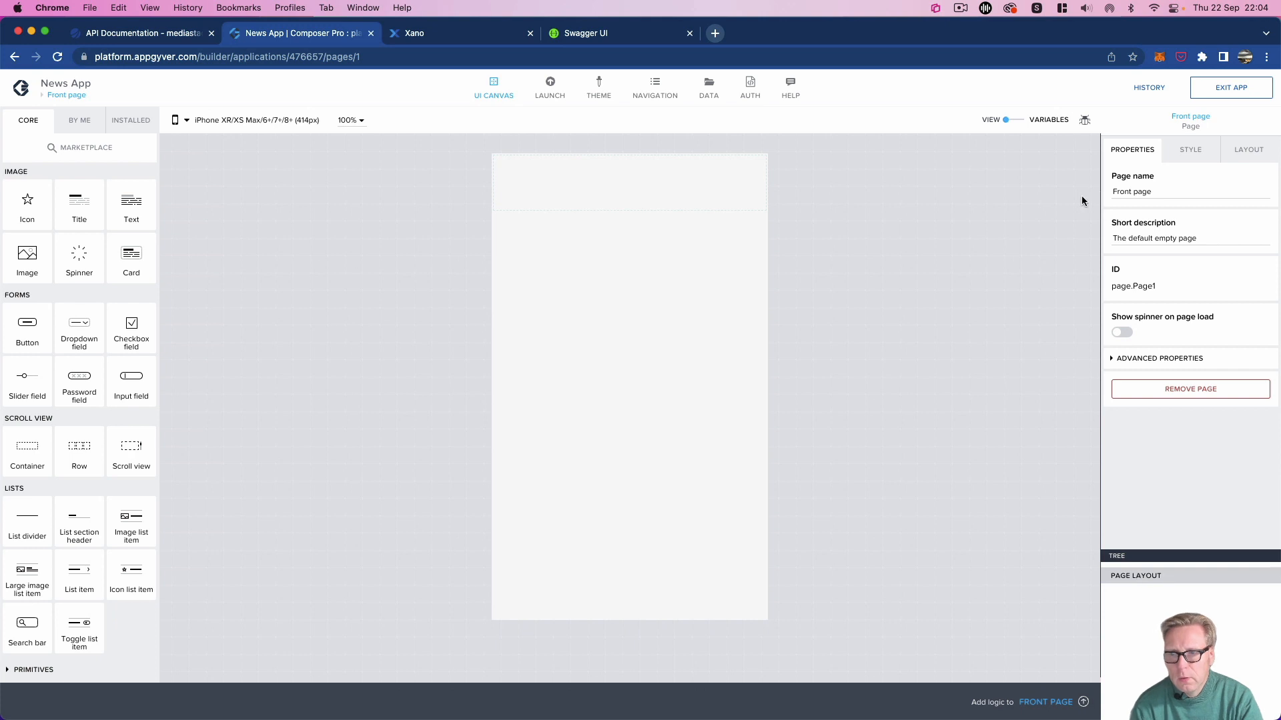
Step: Set the front page's background color to Level 1 Background
click(1249, 150)
click(1201, 152)
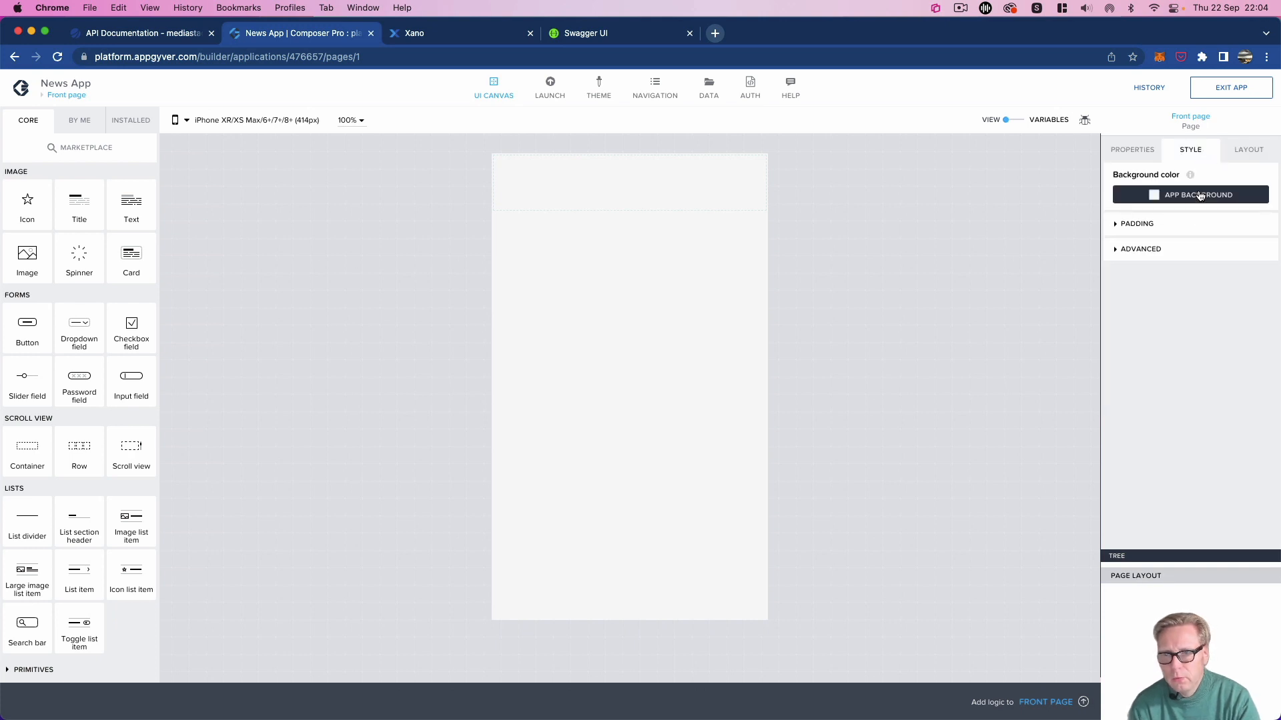
click(1186, 196)
click(1180, 264)
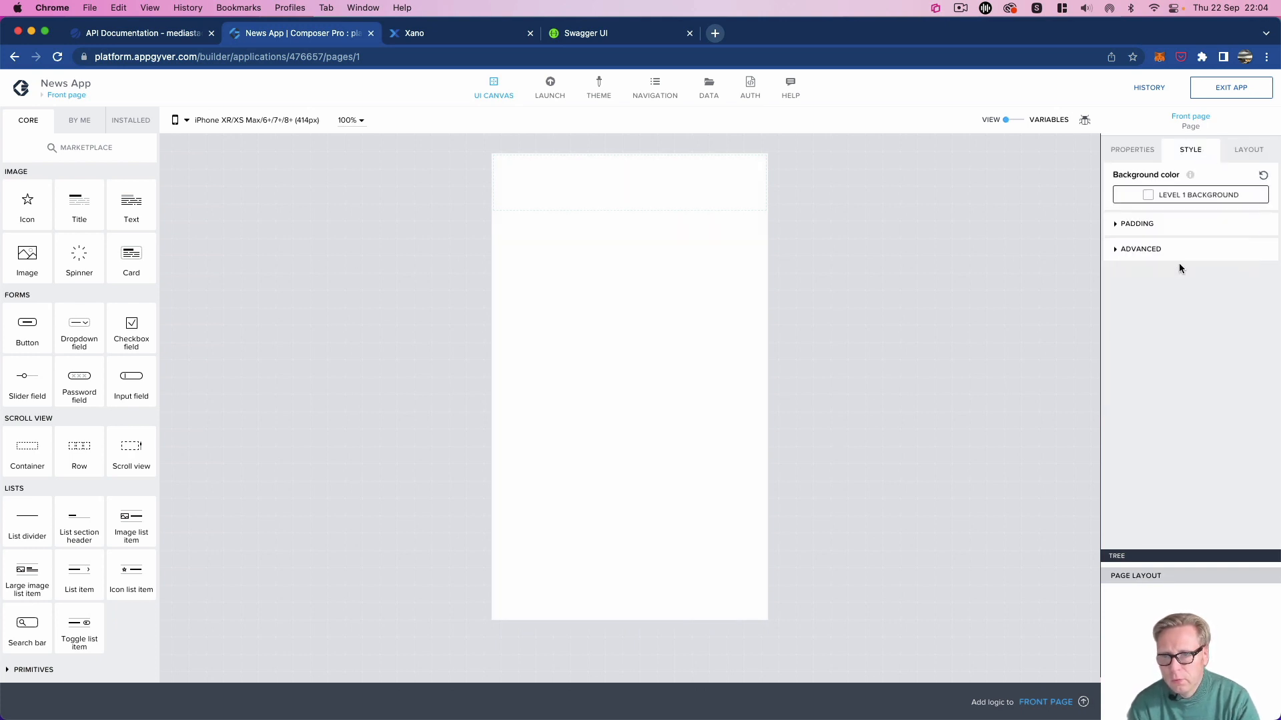
Step: Set the front page's top padding to L (16px)
click(1113, 228)
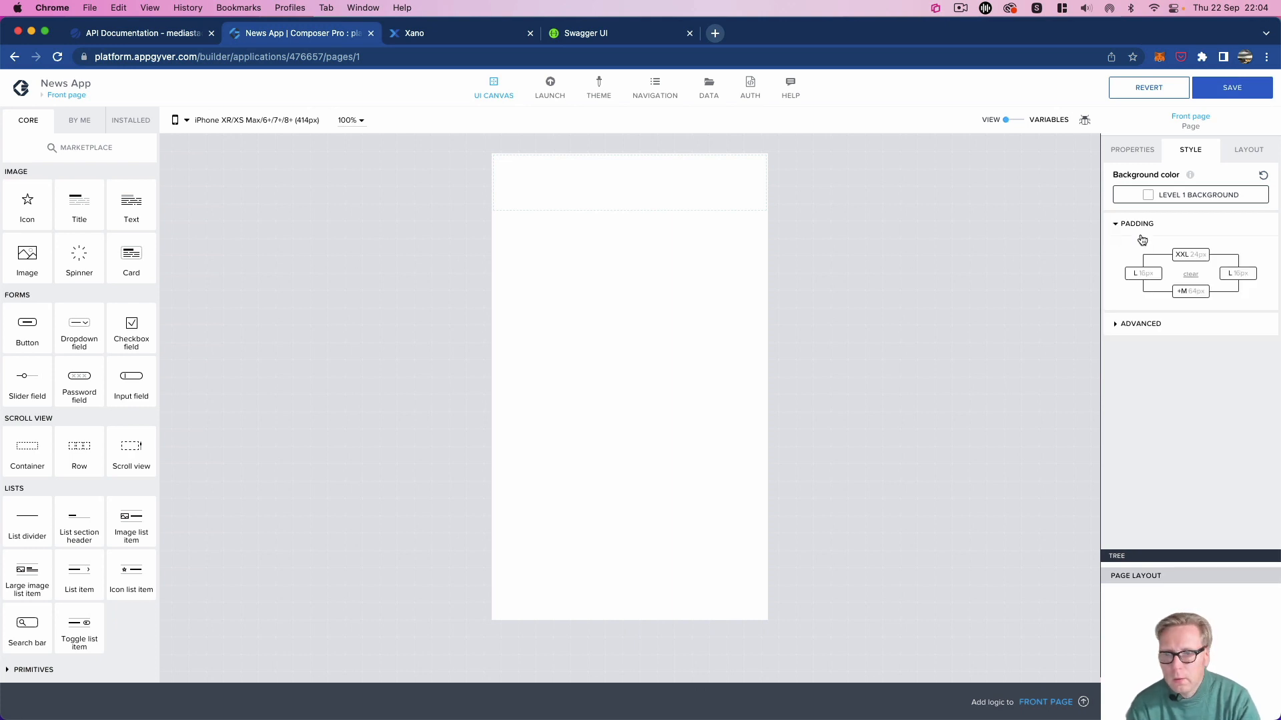
click(1184, 258)
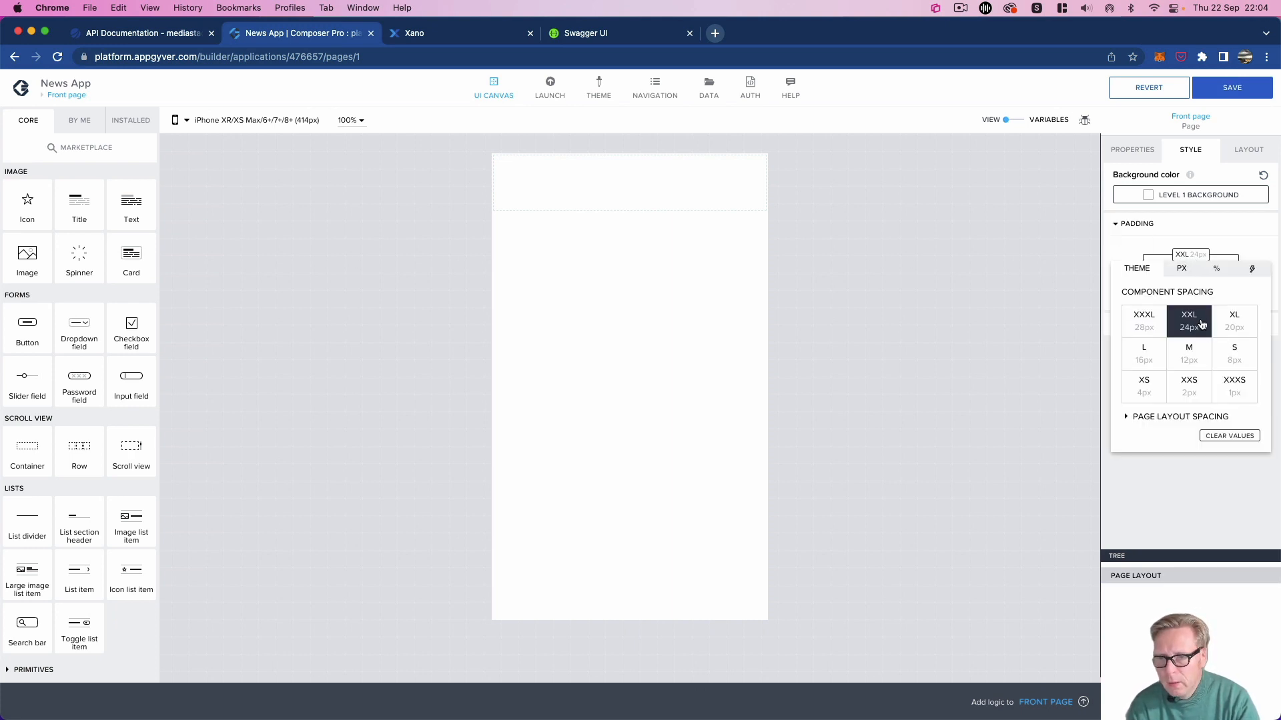
click(1142, 354)
click(1138, 245)
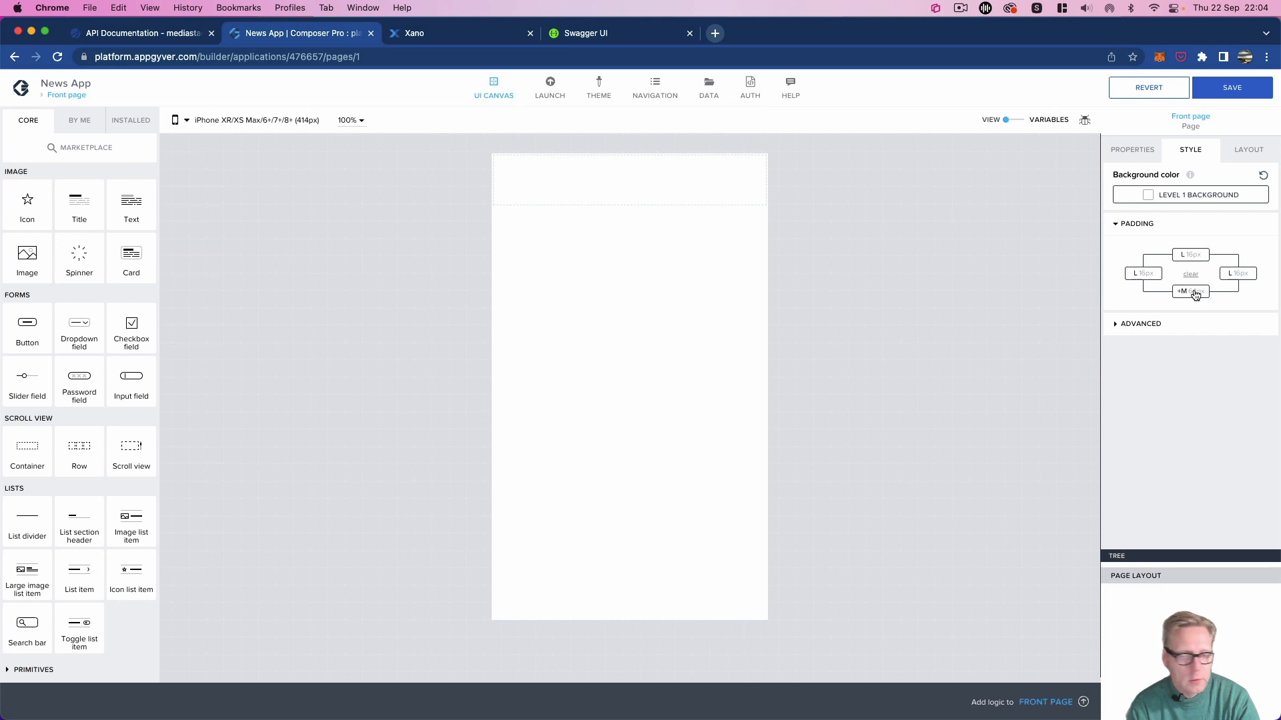
Step: Expand the front page's advanced style settings and save the app
click(1117, 323)
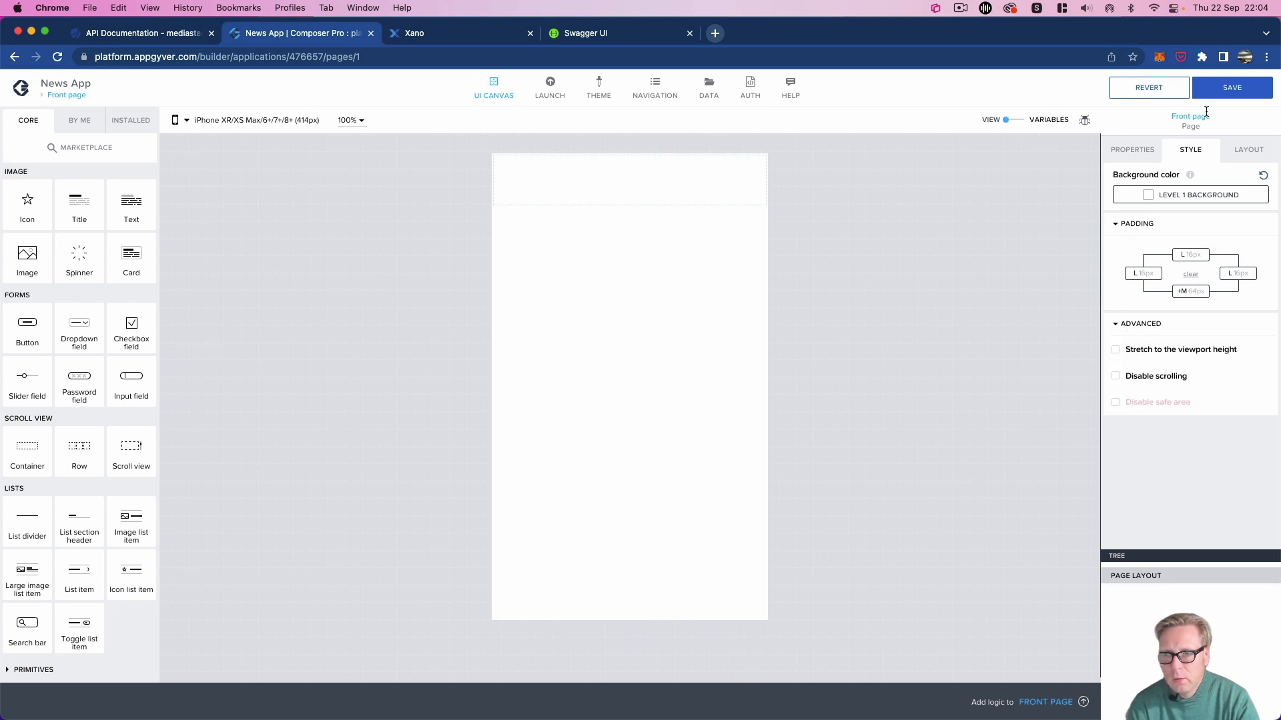
click(1236, 91)
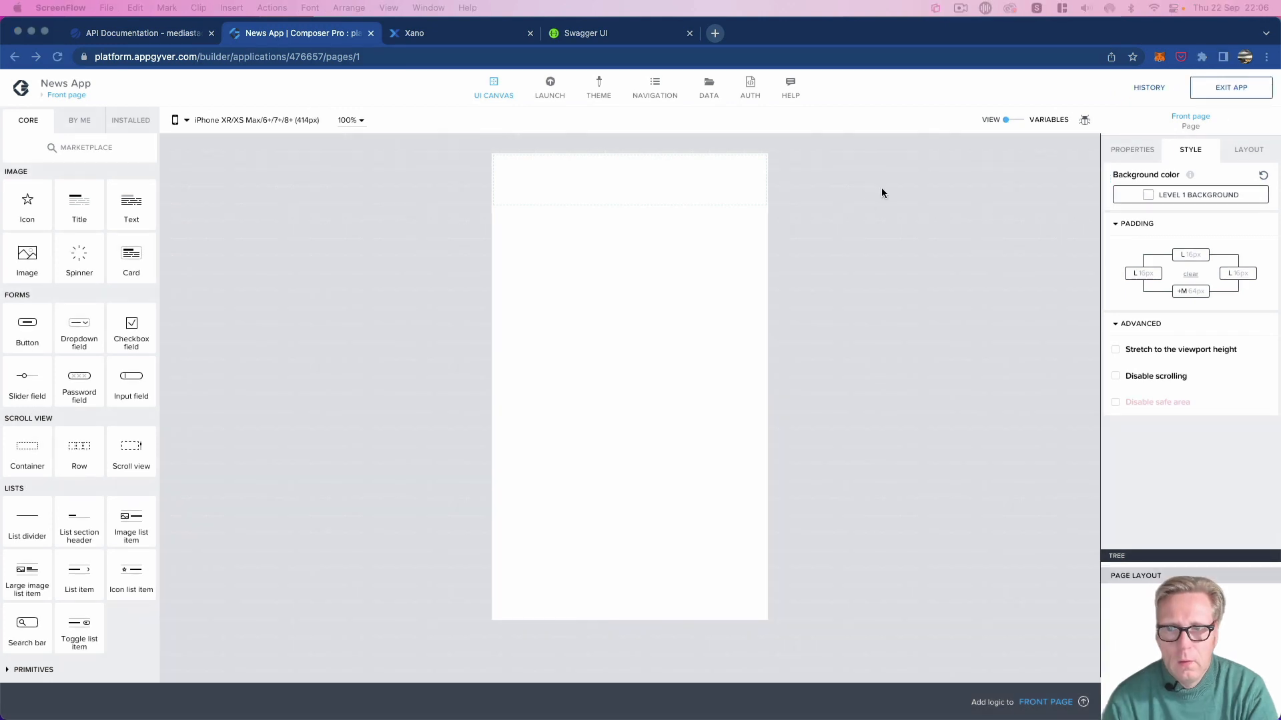
Step: Add a data variable to the front page from the newsapi_org data resource
click(1007, 122)
click(87, 229)
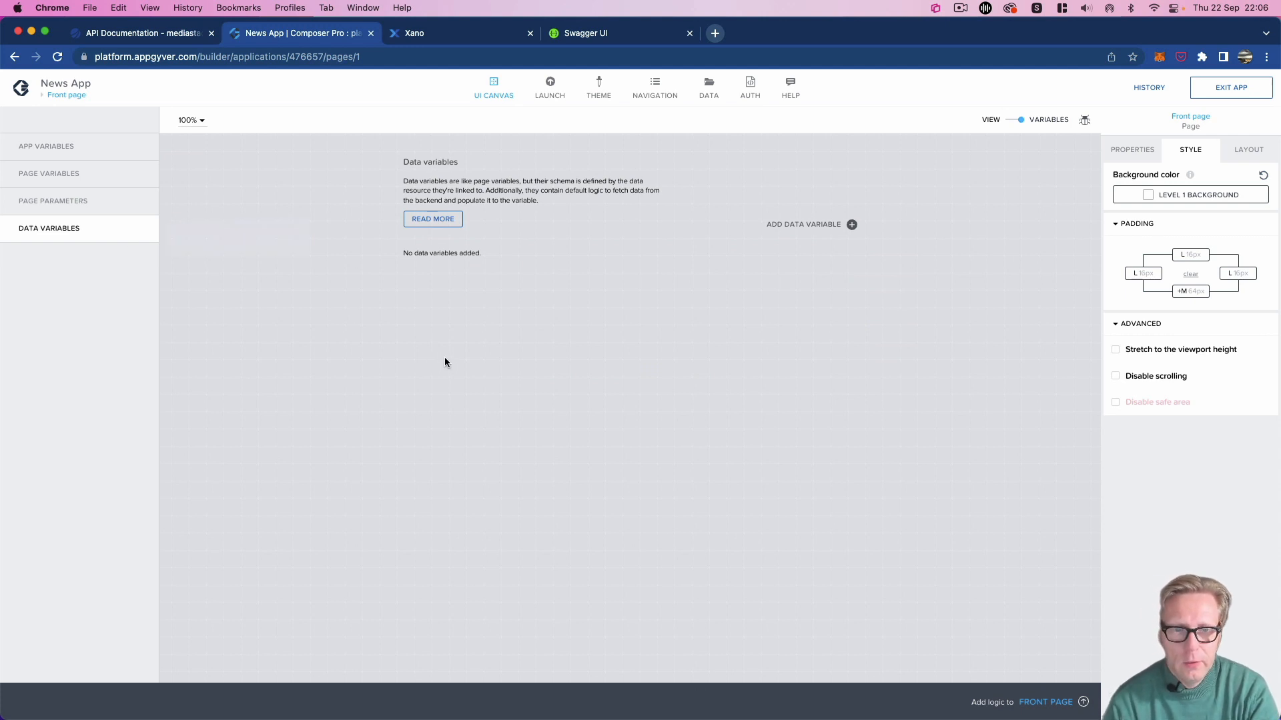
click(851, 224)
click(753, 253)
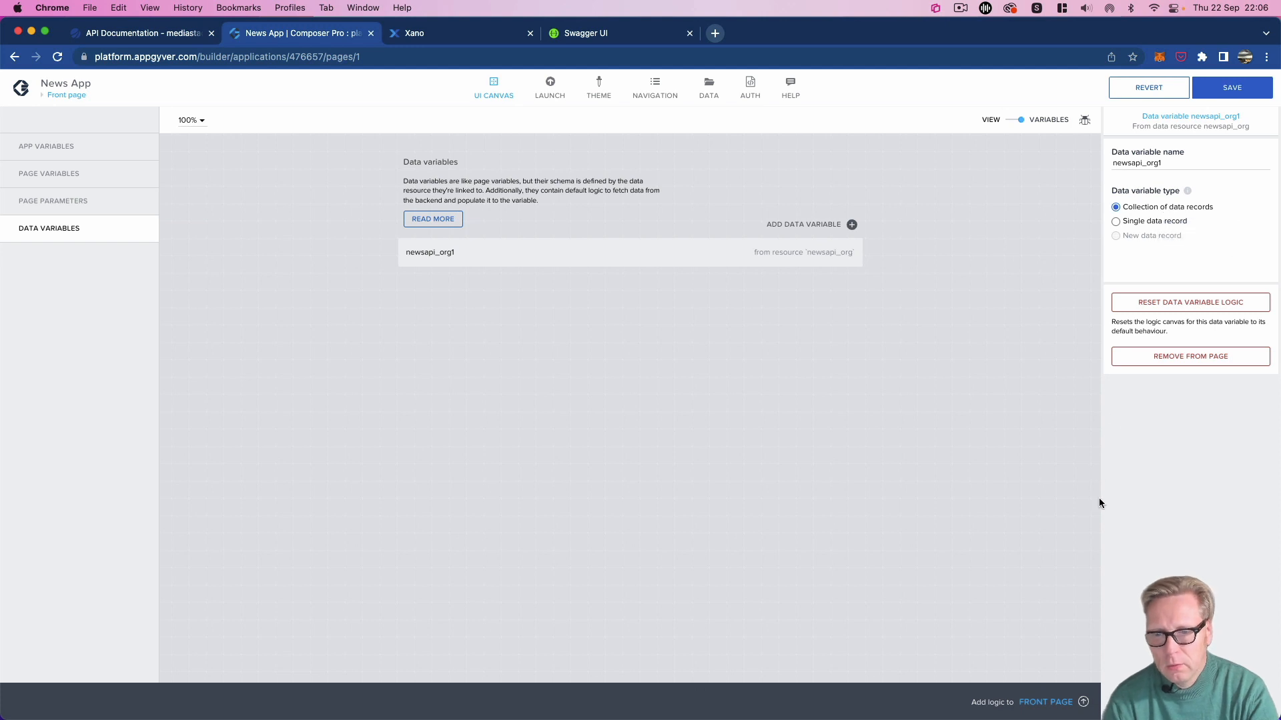
Step: Delete the default Get record collection, Delay and Set data variable nodes from the newsapi_org data variable's logic
click(1084, 704)
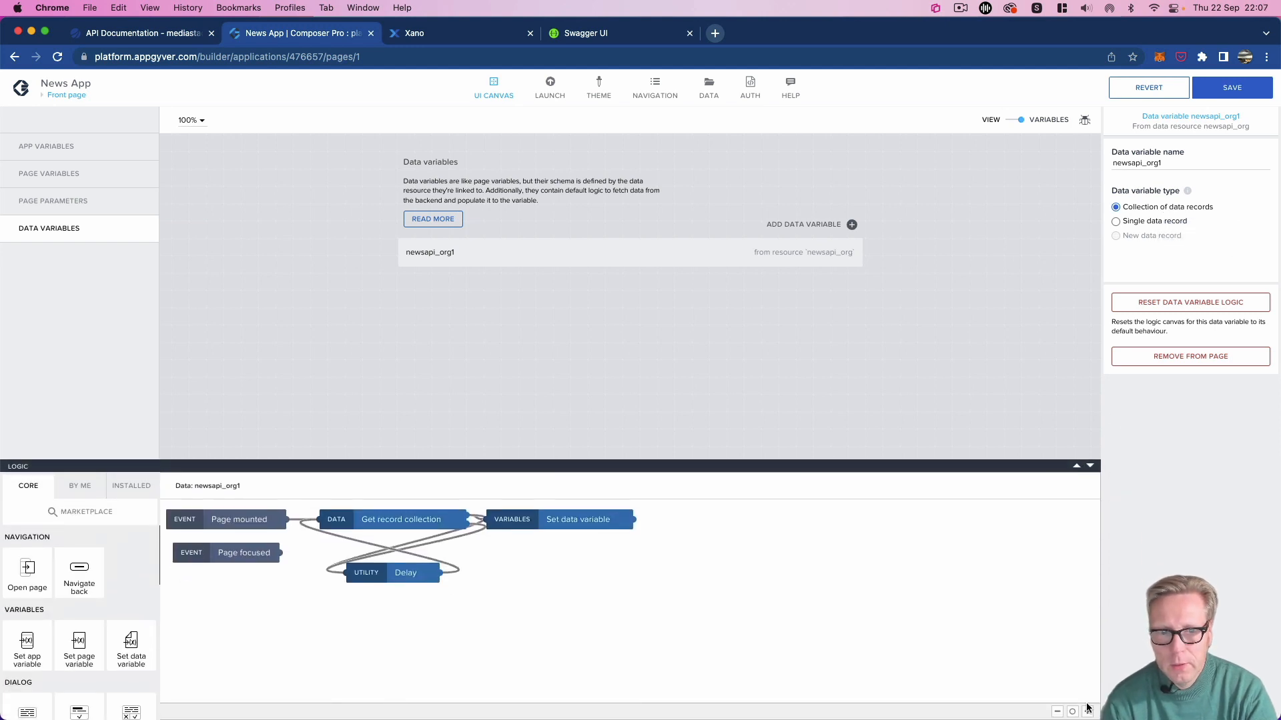
drag(398, 572, 405, 610)
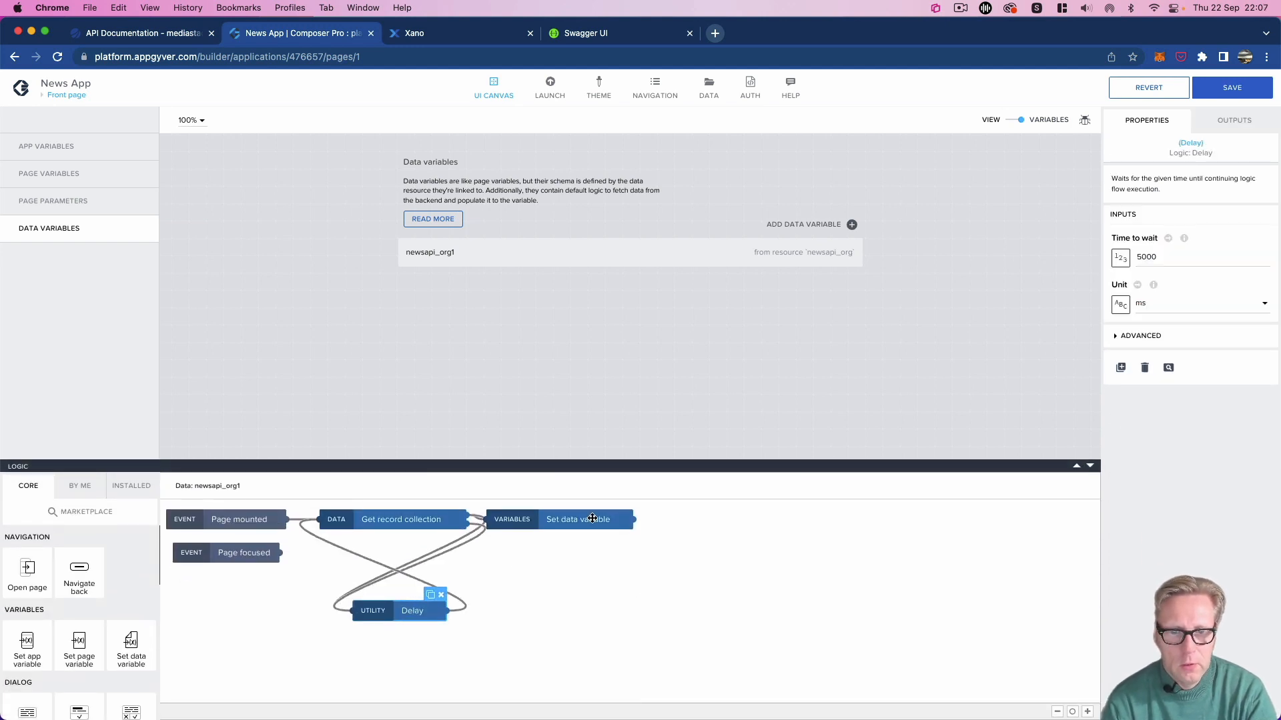
drag(593, 518, 684, 524)
drag(448, 530, 471, 546)
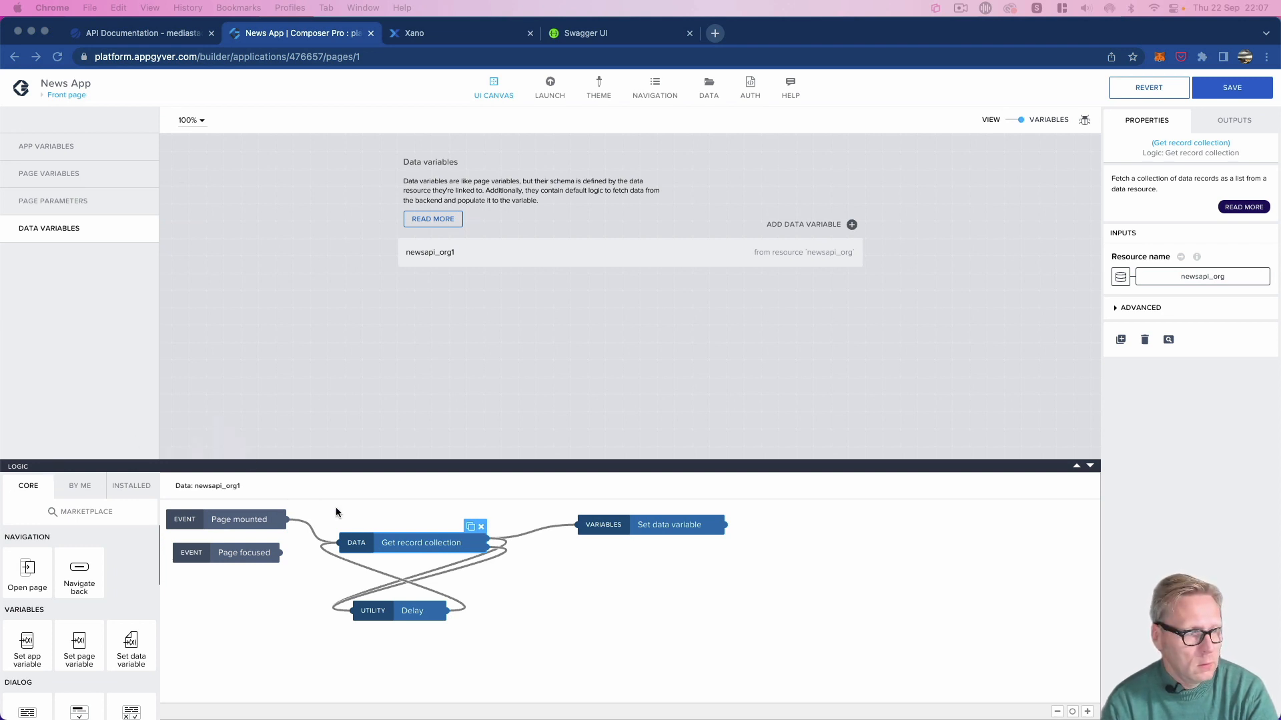
click(482, 527)
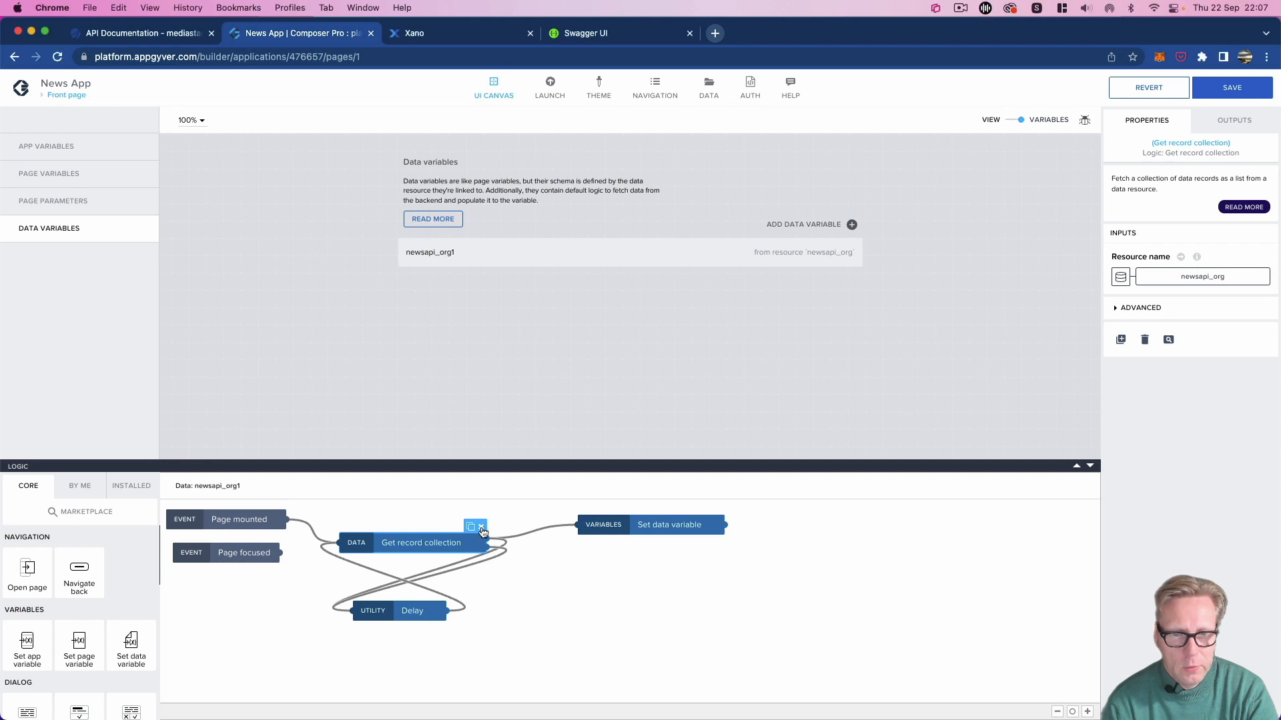
click(481, 527)
click(419, 614)
click(438, 598)
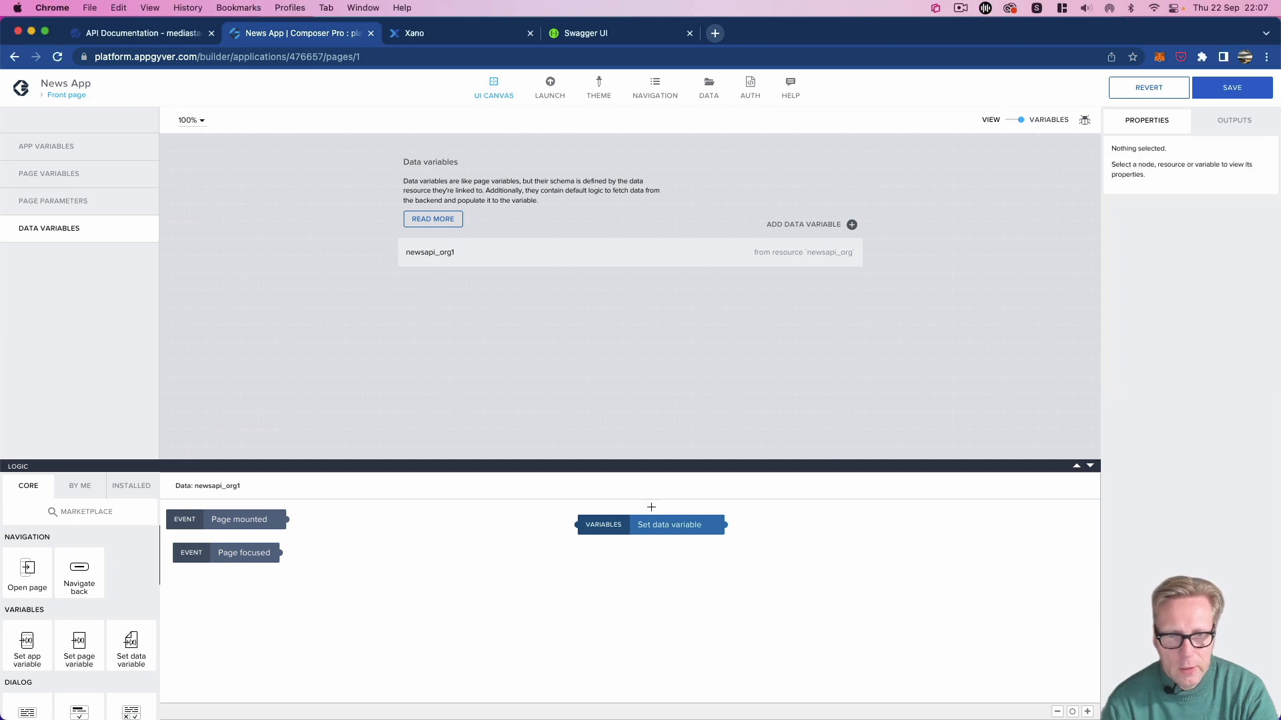
click(654, 524)
click(719, 509)
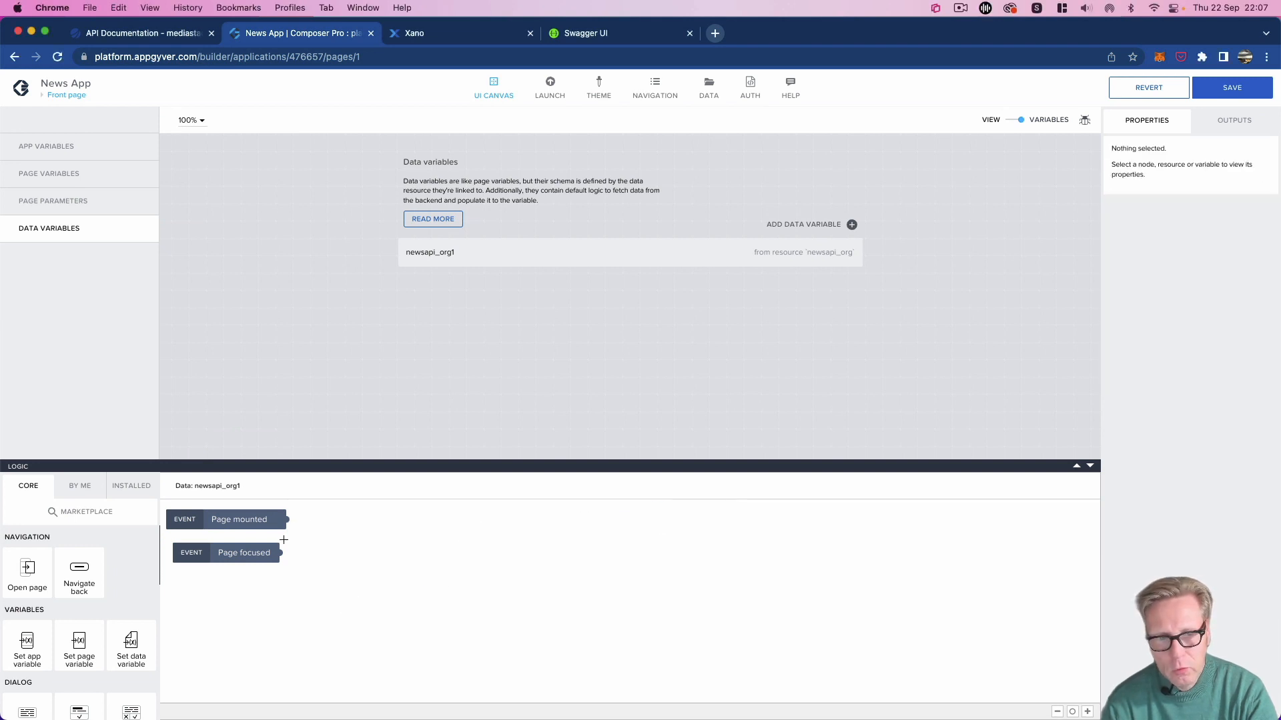
Step: Space out the remaining event nodes in the data variable's logic and save the app
mouse_move(241, 552)
mouse_down()
mouse_move(248, 566)
mouse_move(255, 535)
mouse_move(237, 567)
mouse_up()
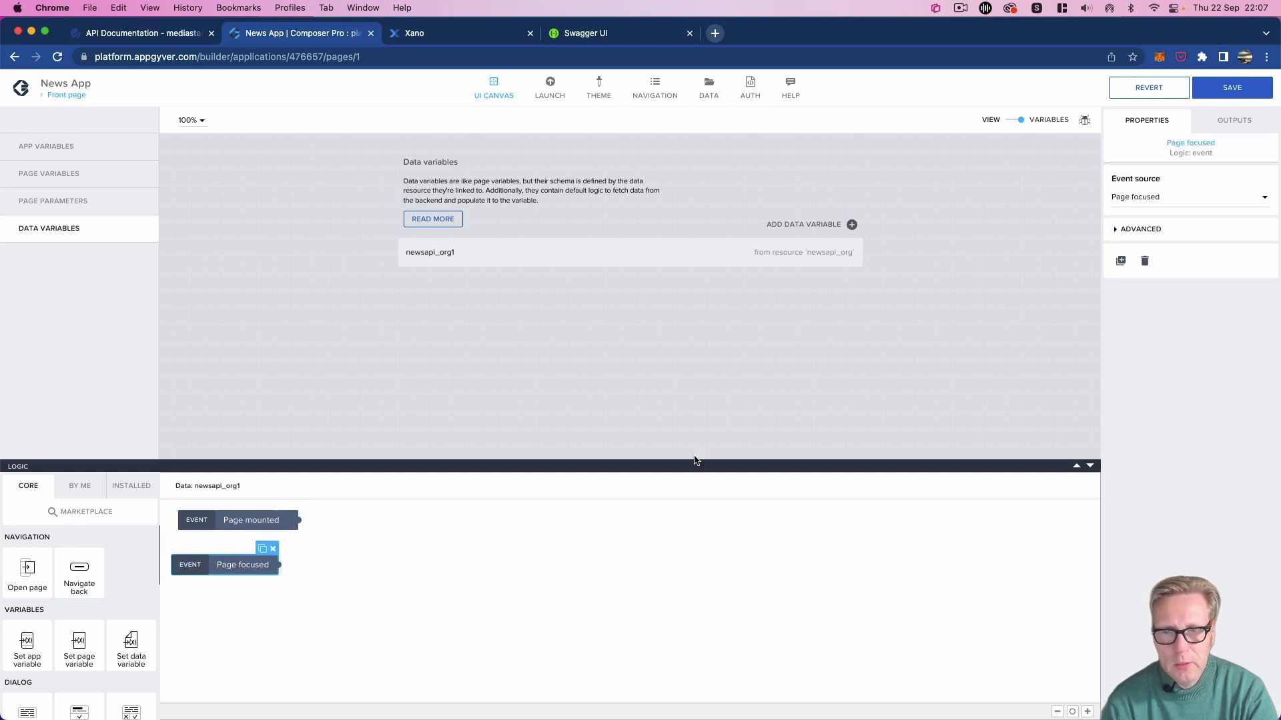
click(1232, 87)
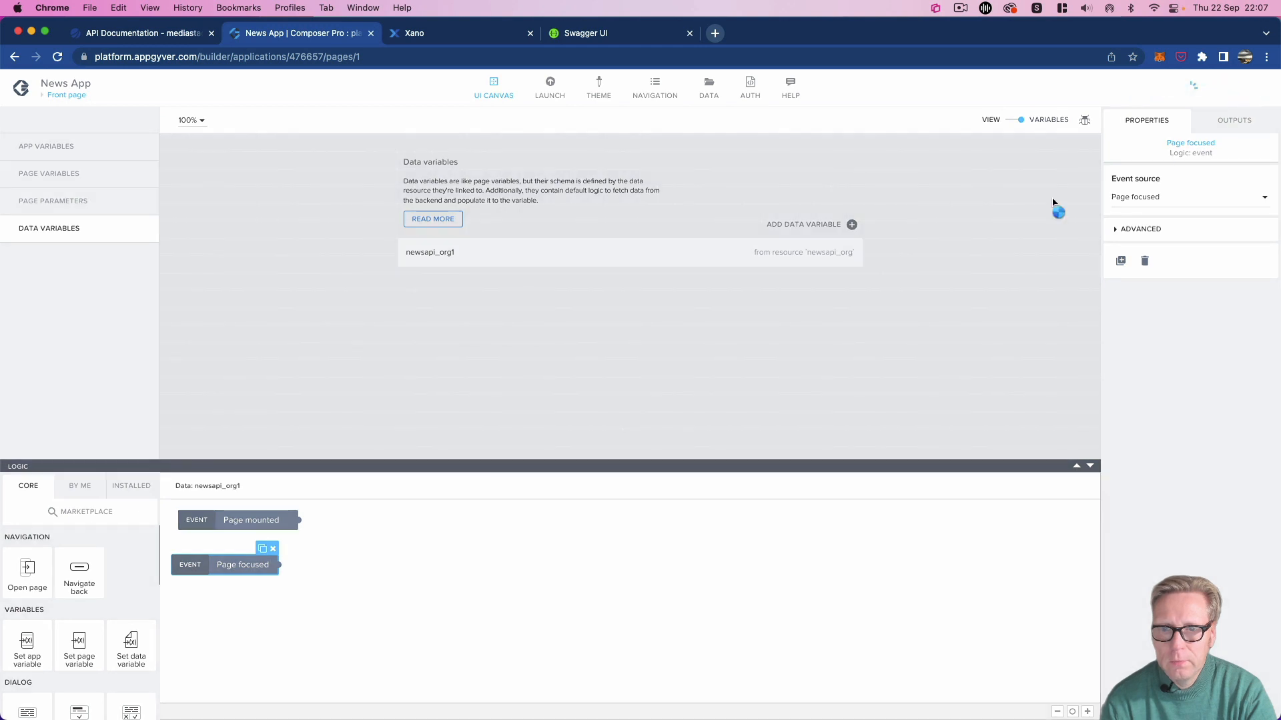
click(1092, 465)
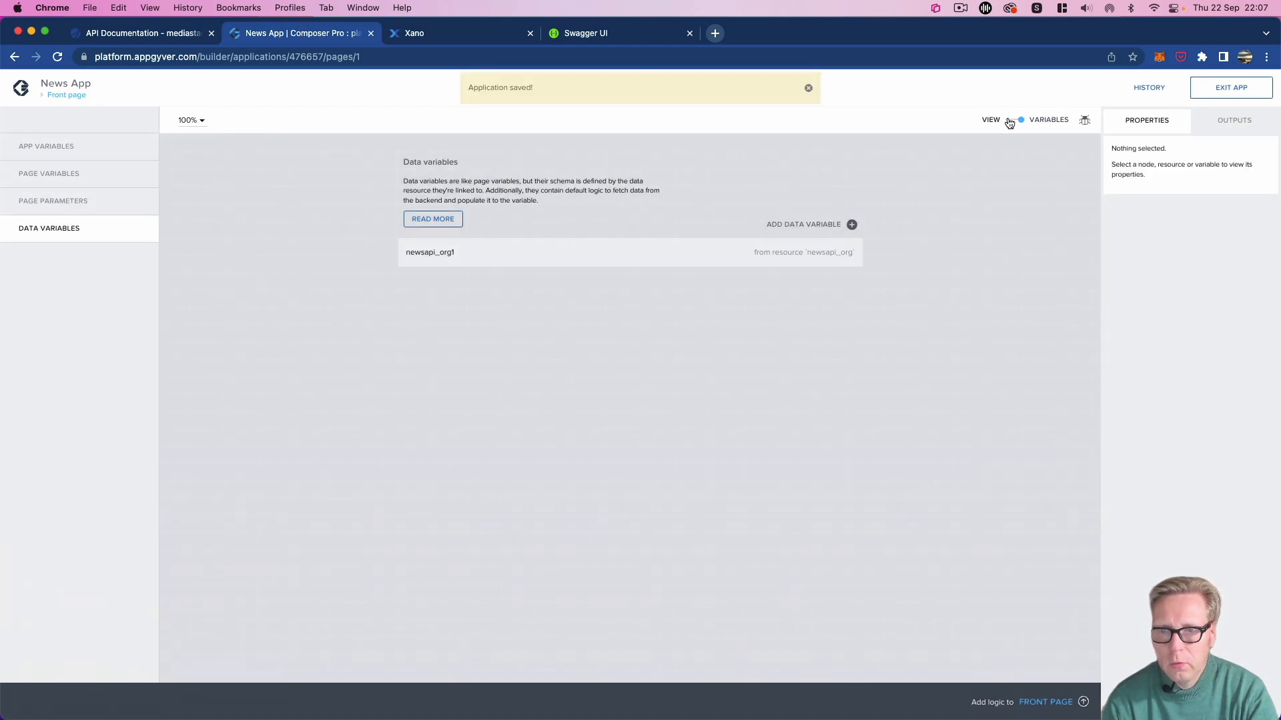
Step: Add a Show spinner node to the front page's logic and connect it to the Page mounted event
click(1009, 121)
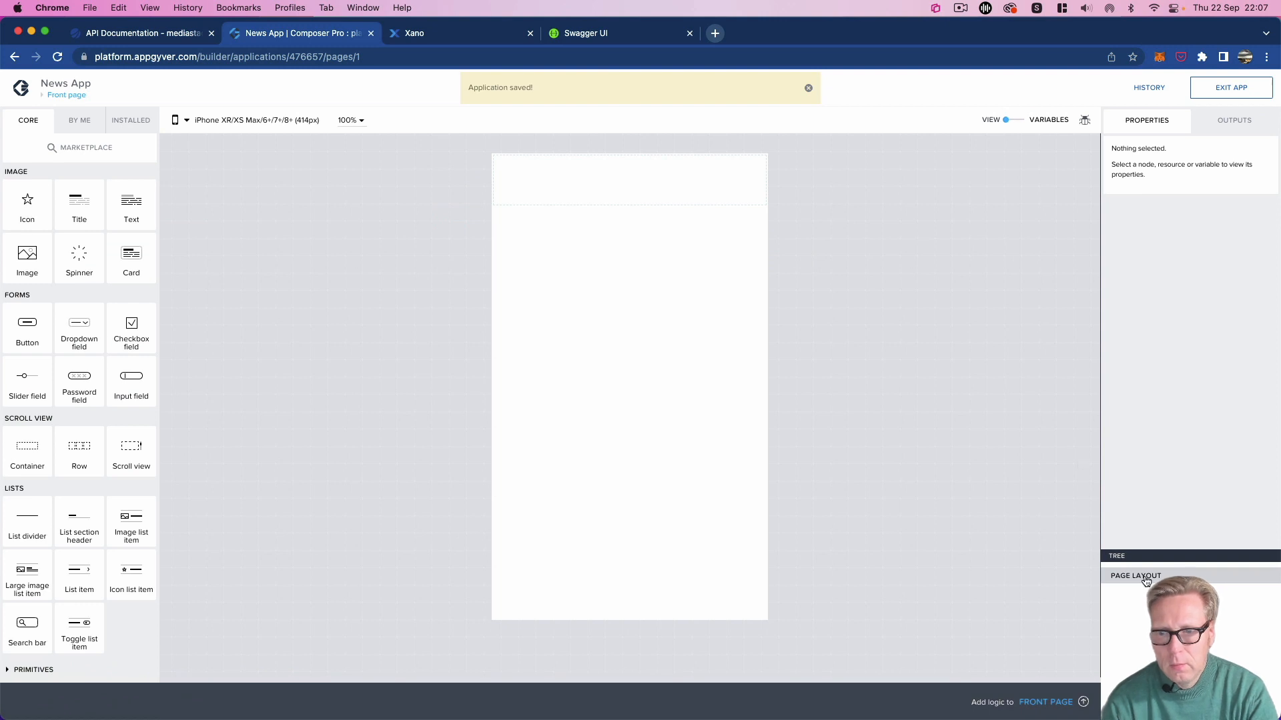
click(1072, 663)
click(1096, 708)
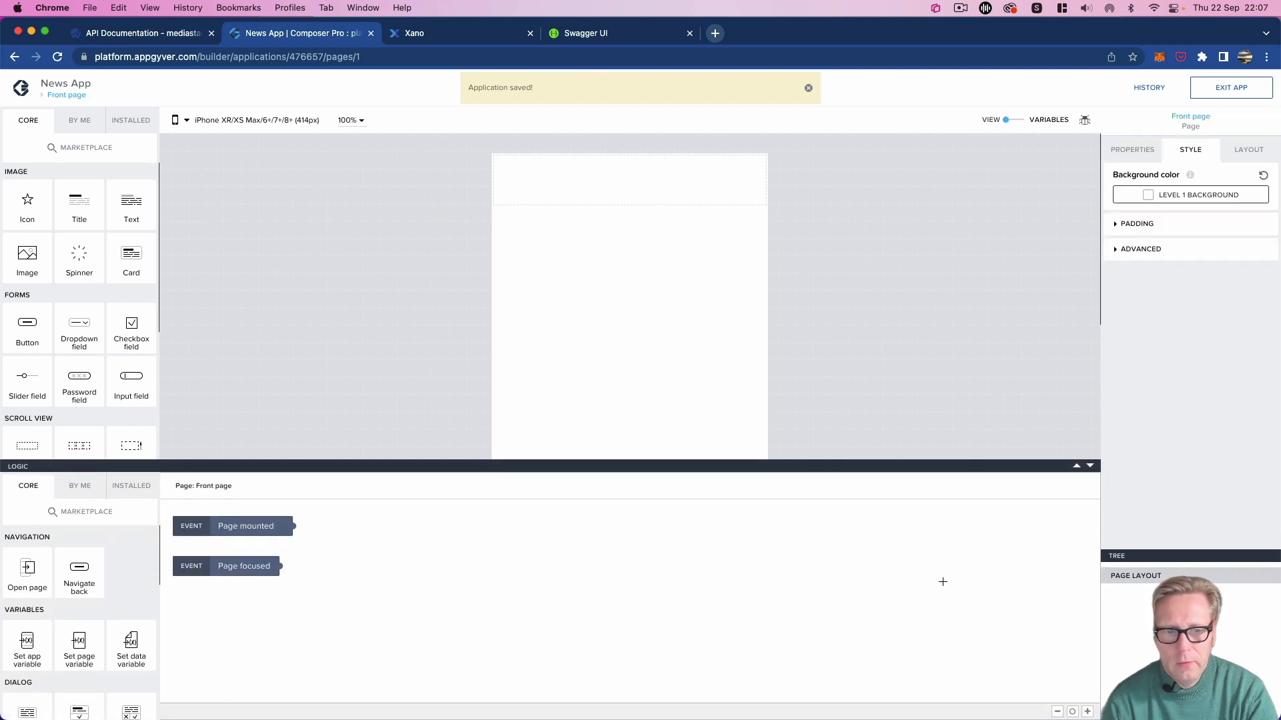
click(237, 527)
scroll(110, 601, down, 3)
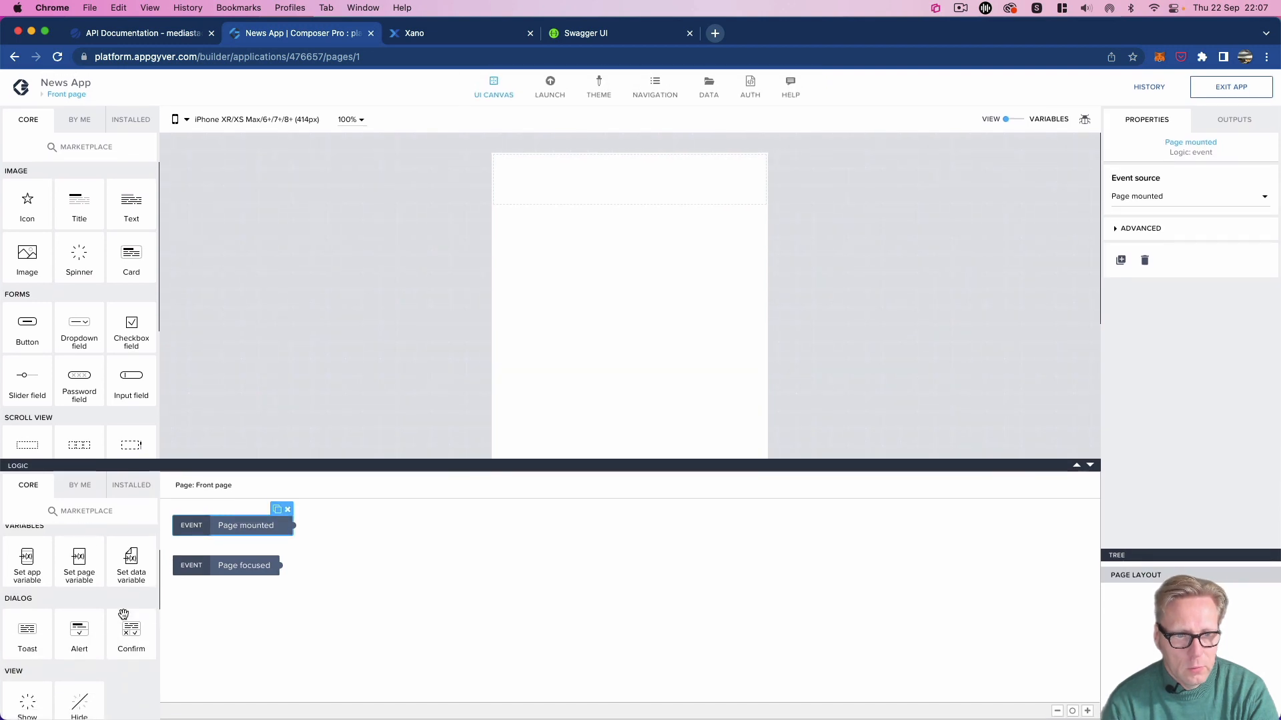
drag(28, 607, 393, 541)
mouse_move(294, 526)
mouse_down()
mouse_move(356, 542)
mouse_move(429, 538)
mouse_up()
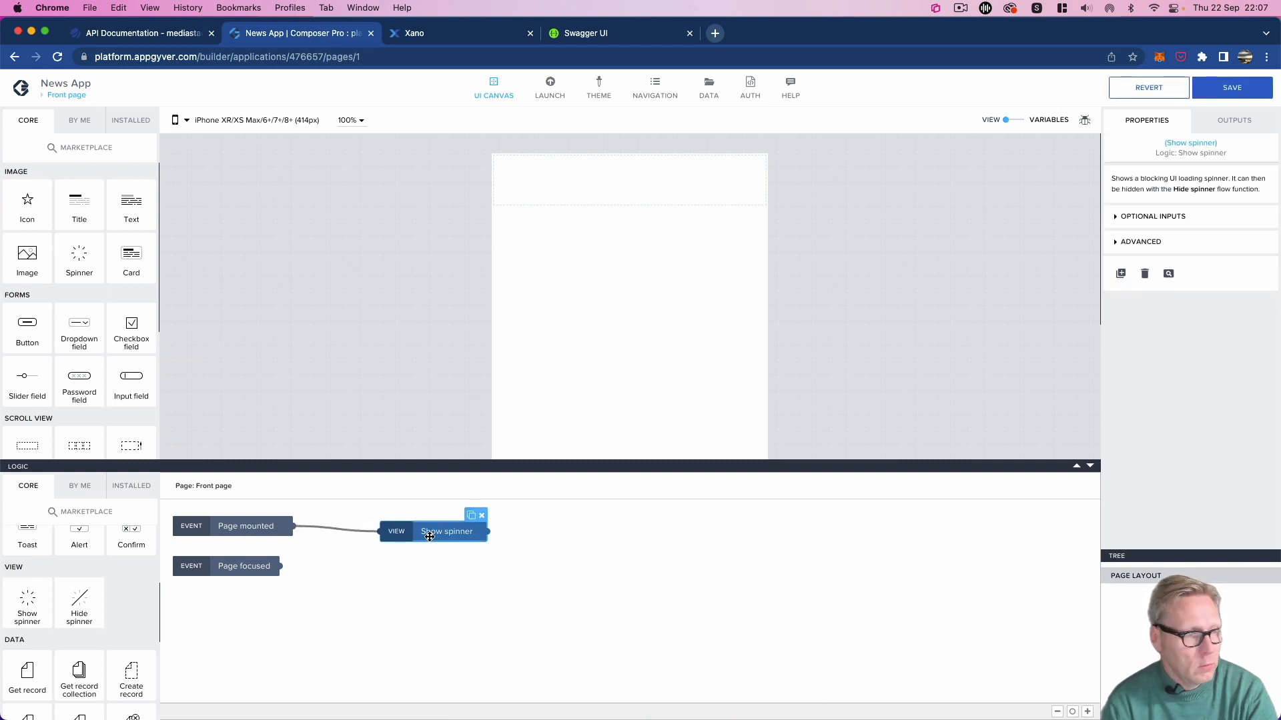
Step: Chain a Get record collection node for newsapi_org after Show spinner, and connect a Set data variable node to its first output
drag(78, 669, 543, 554)
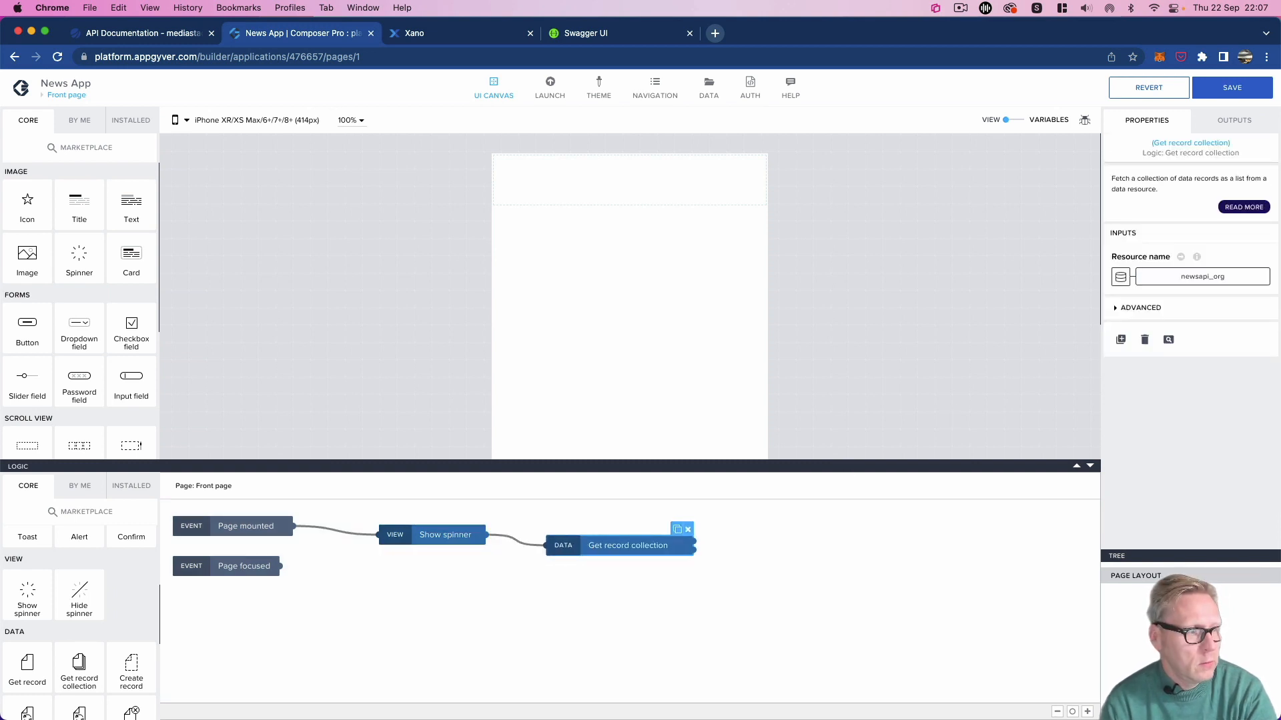
scroll(89, 609, up, 3)
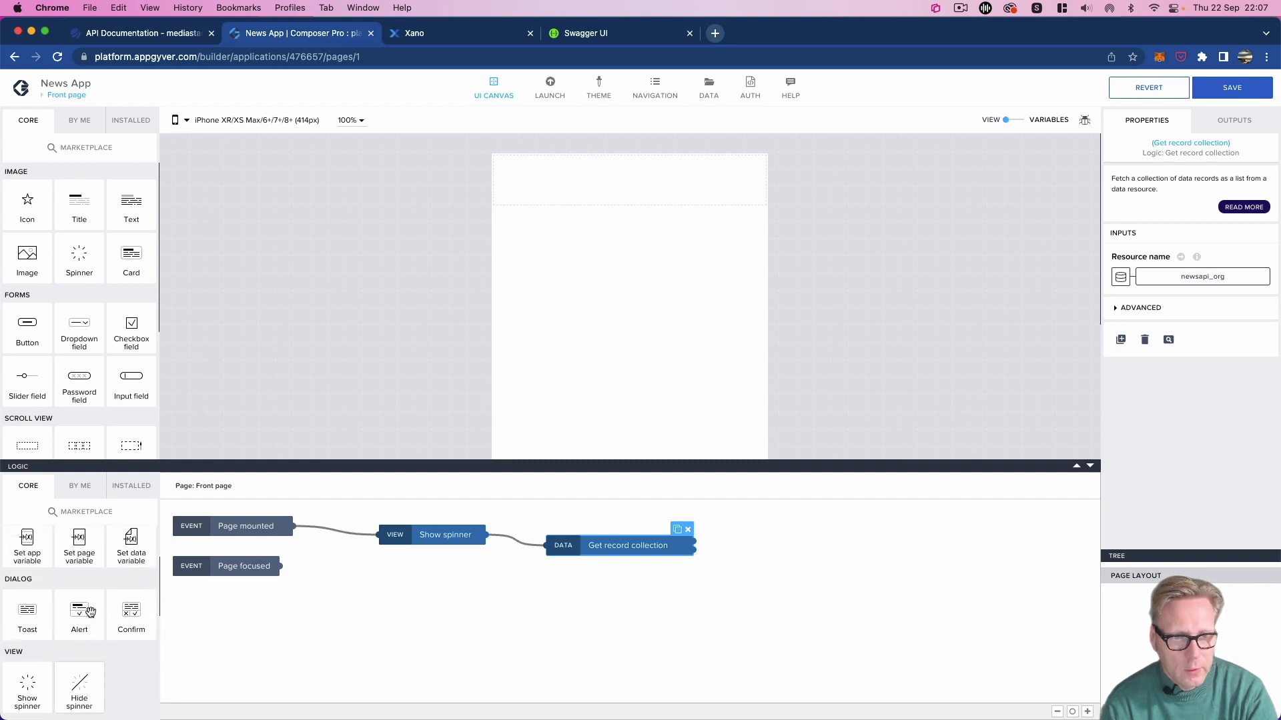
drag(137, 566, 769, 574)
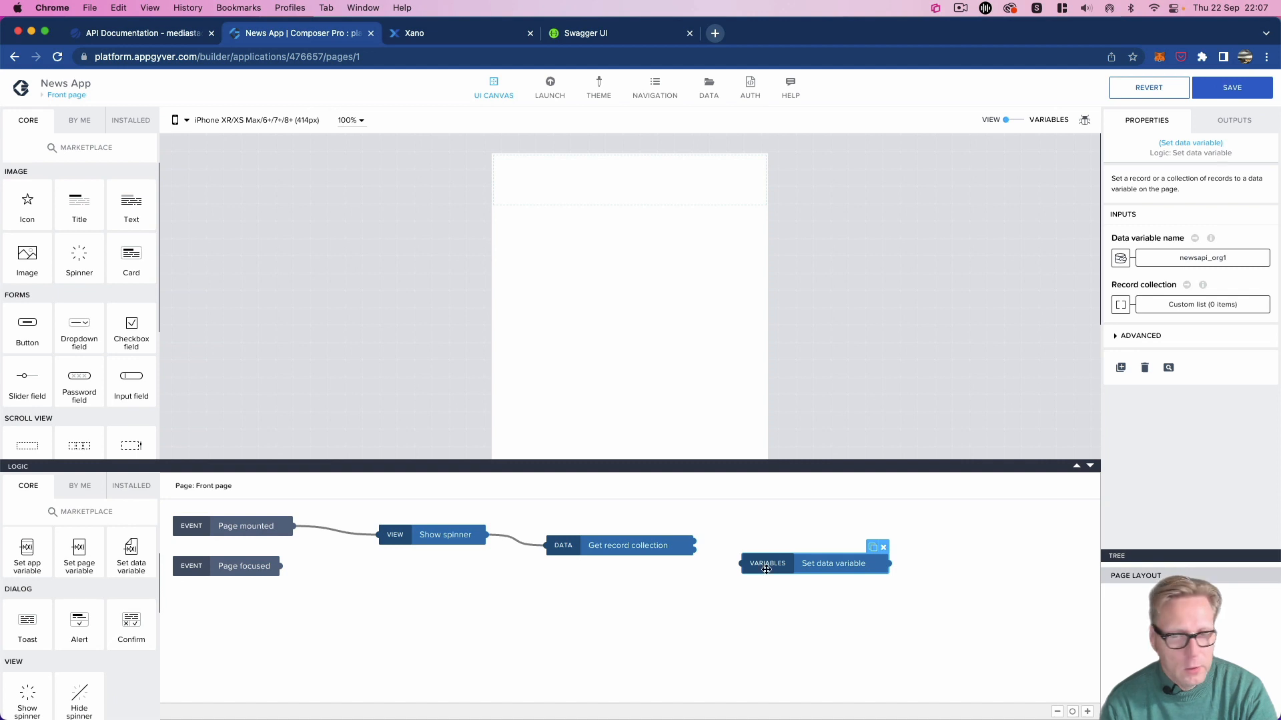
drag(694, 541, 743, 564)
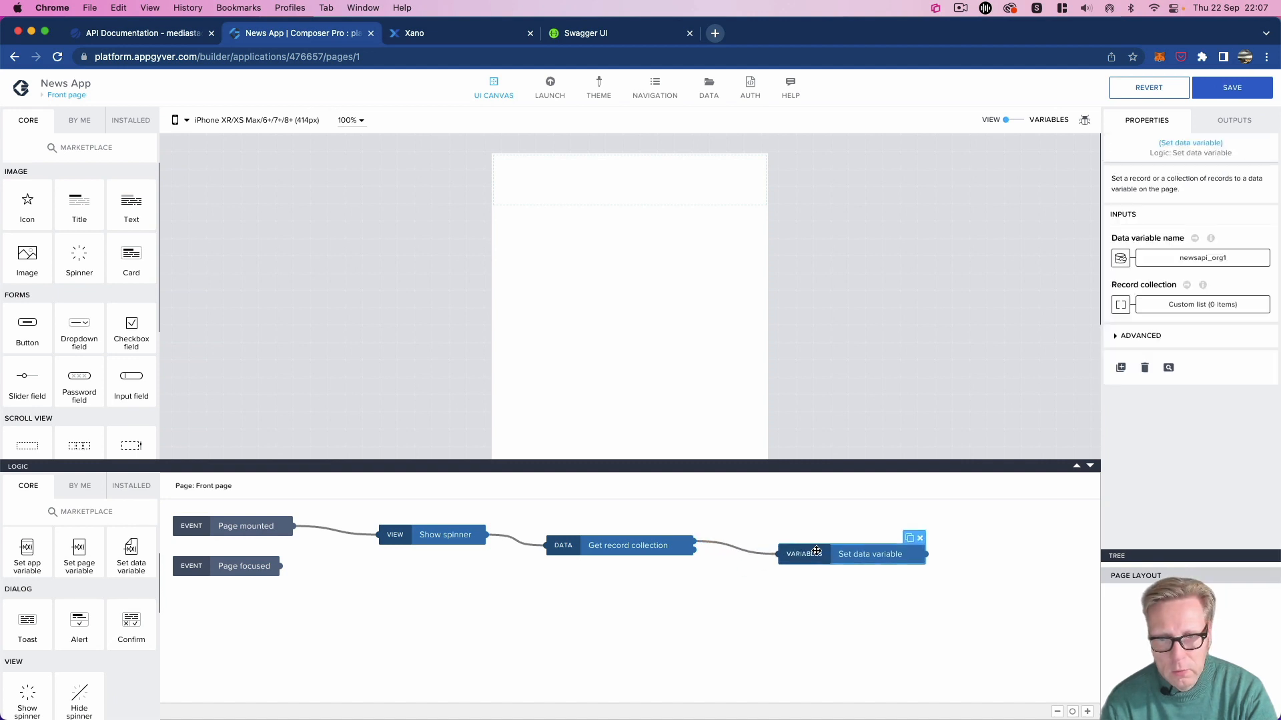
click(678, 543)
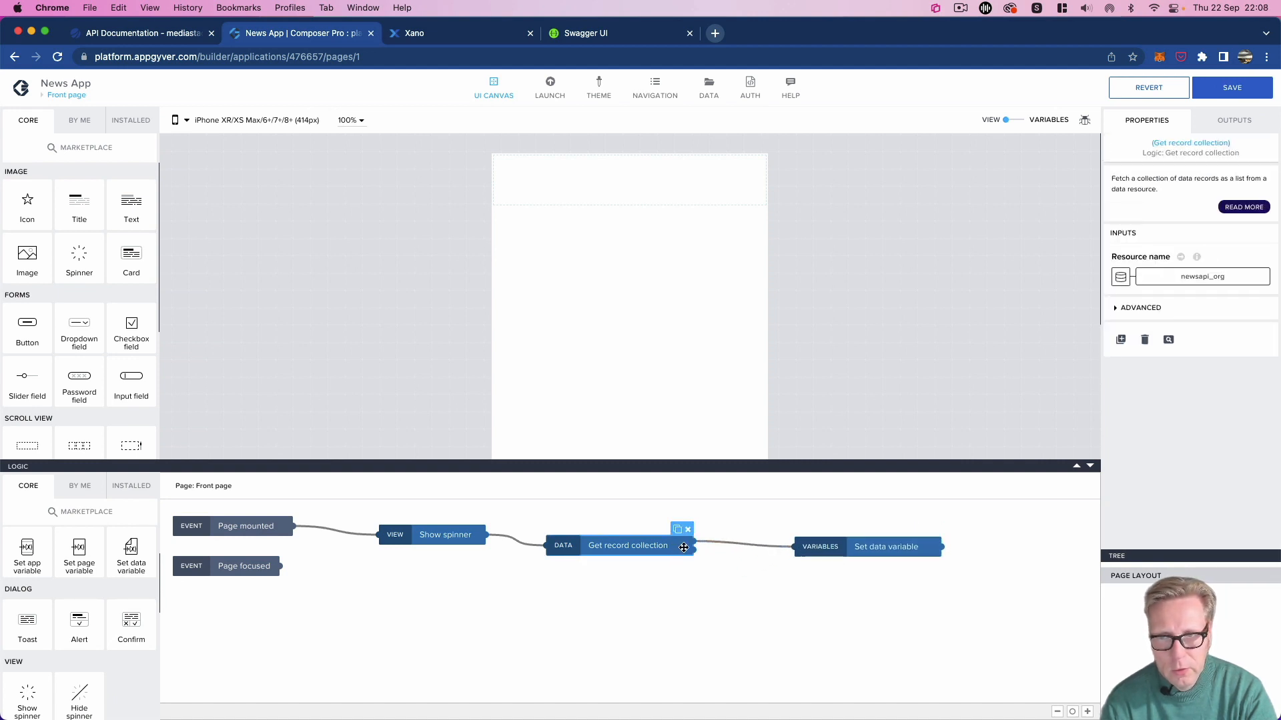
Step: Bind the Set data variable node's record collection to the Collection of records output of Get record collection
click(820, 544)
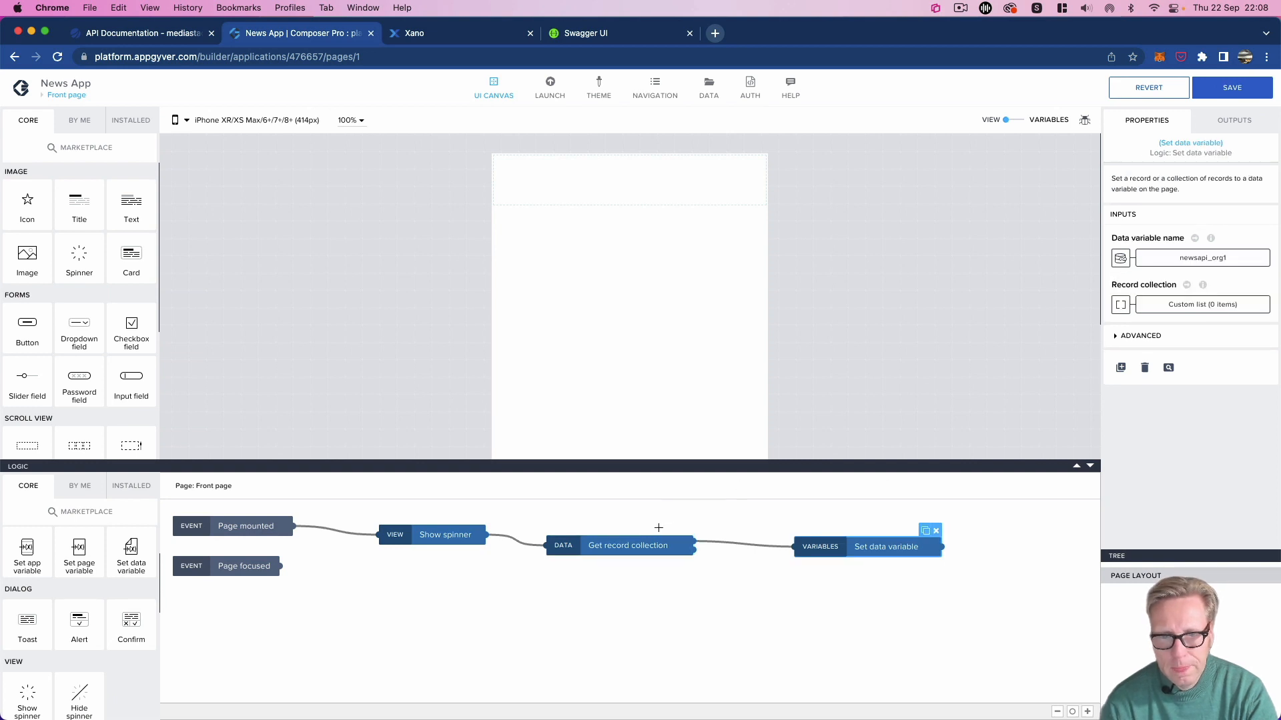
click(1122, 306)
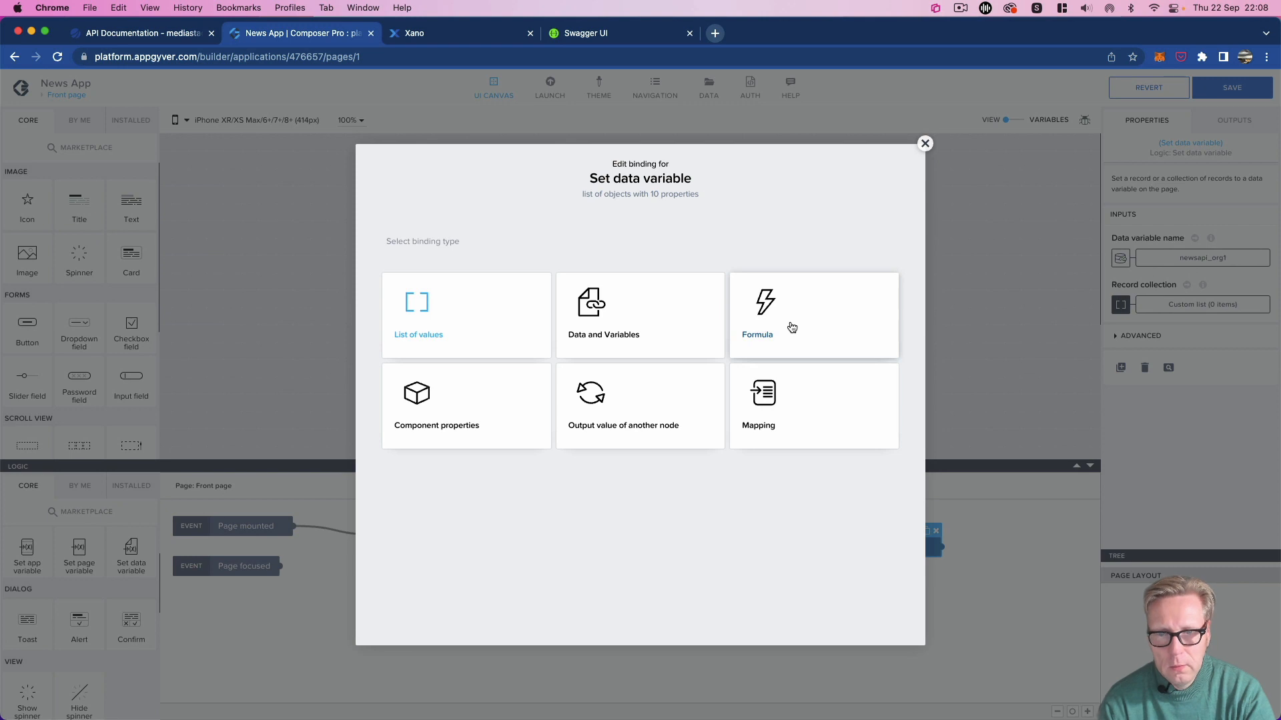
click(632, 333)
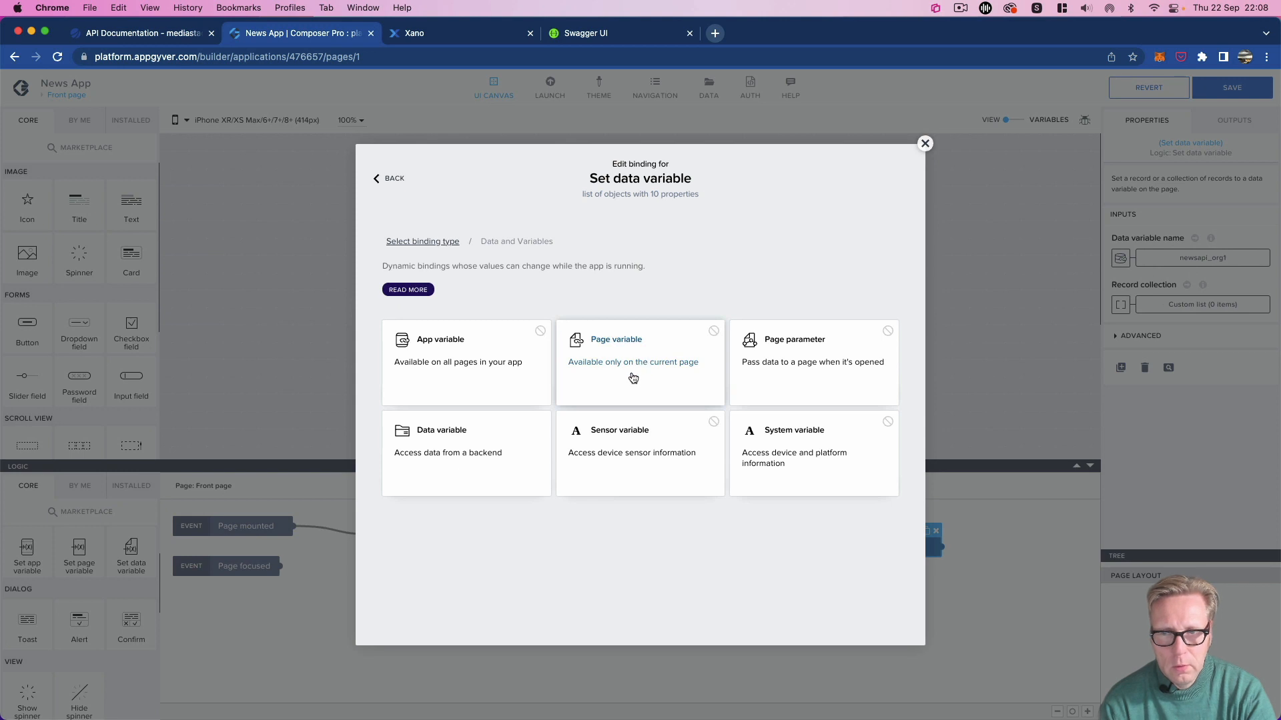
click(442, 242)
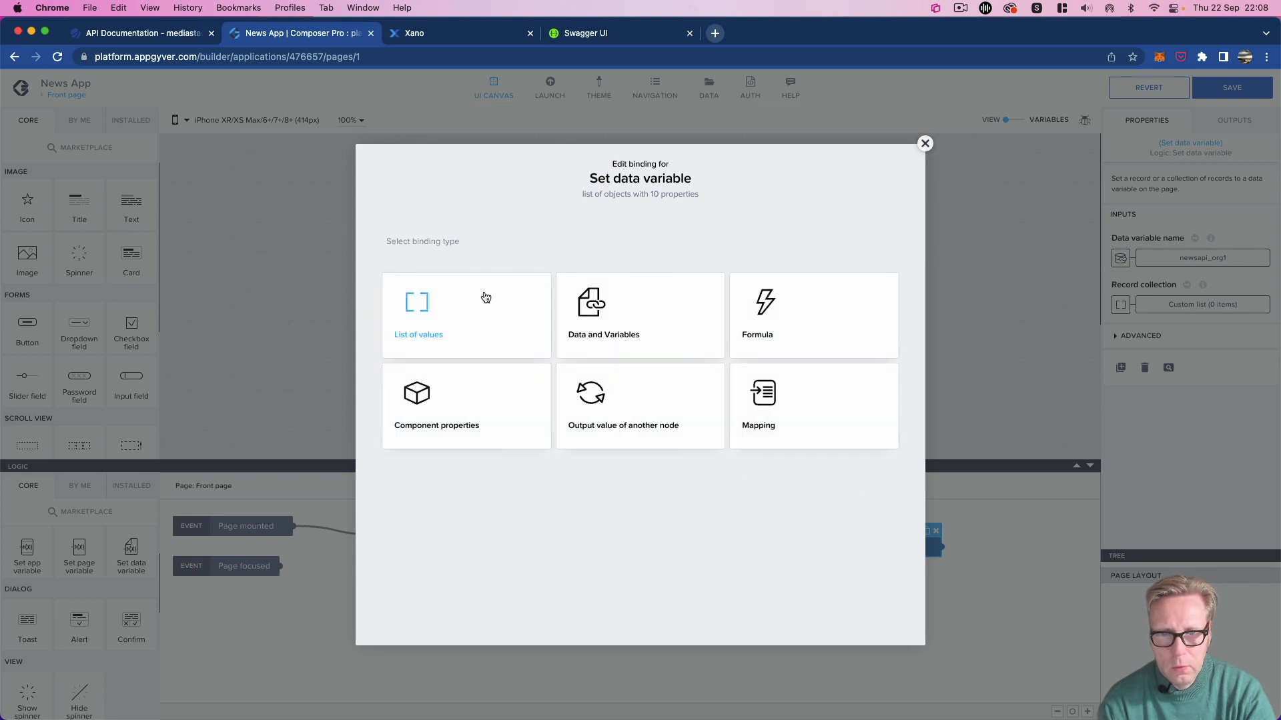
click(657, 418)
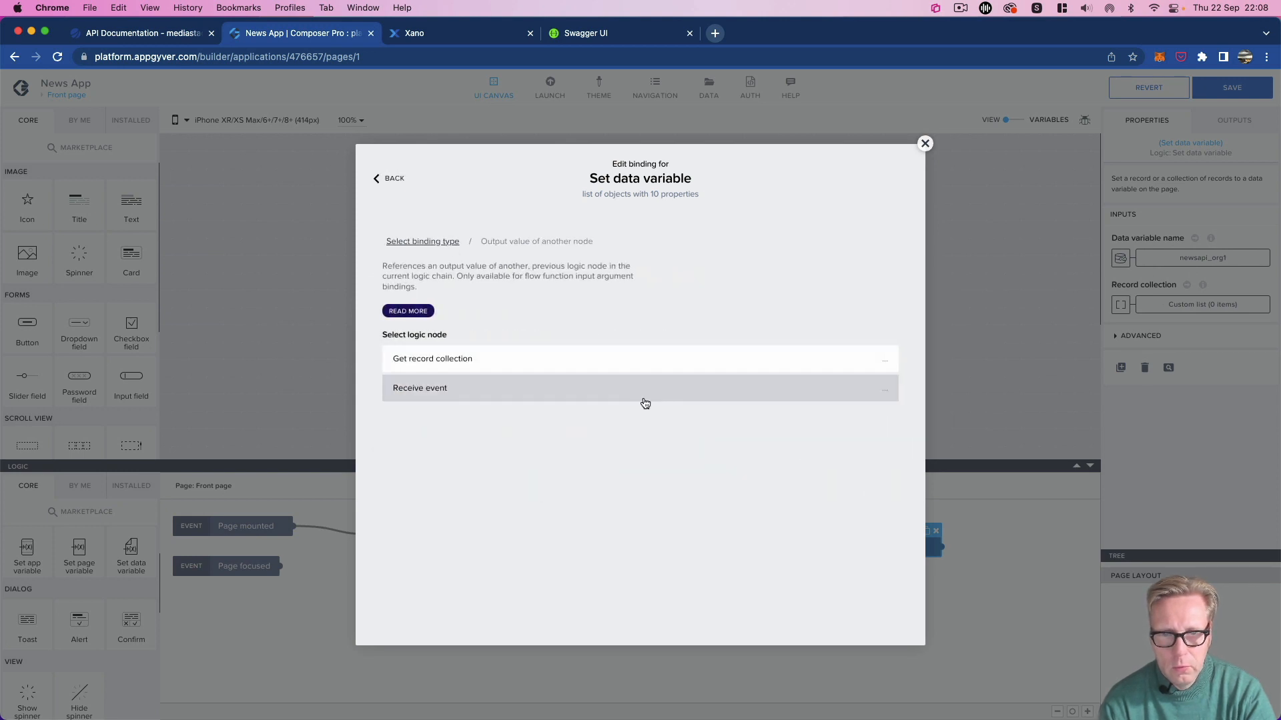
click(481, 359)
click(486, 426)
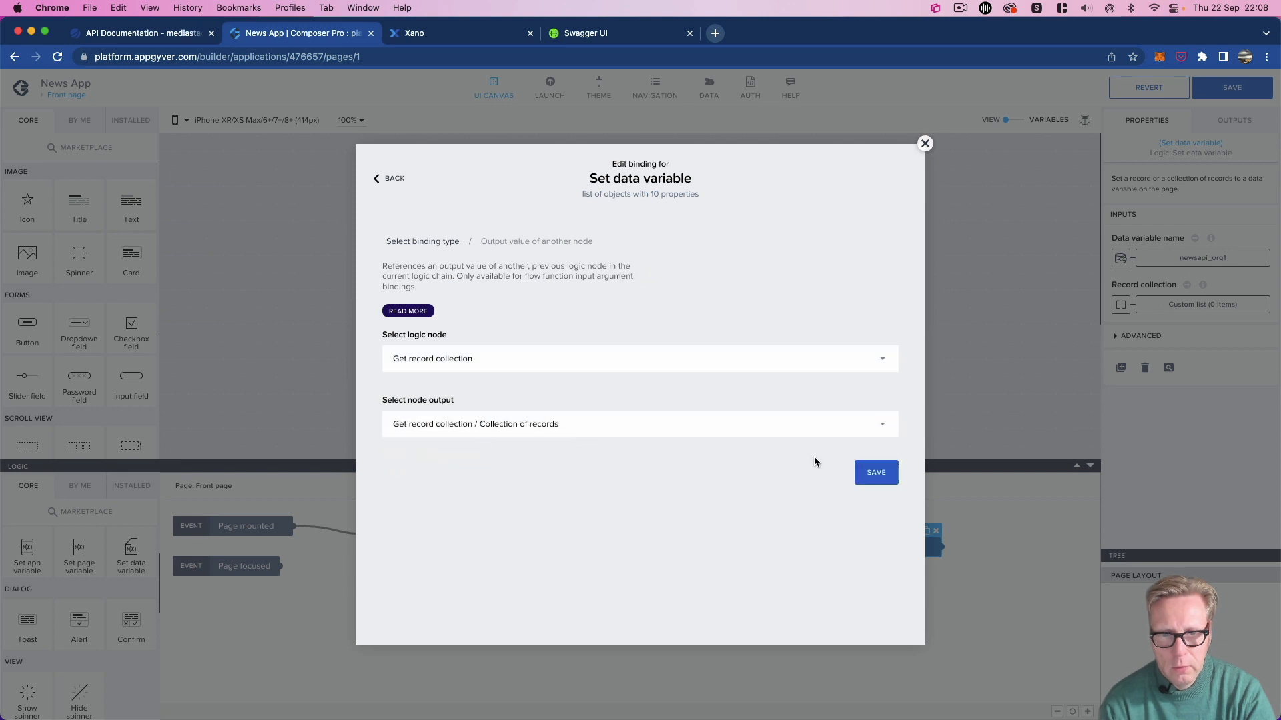
click(880, 475)
drag(859, 545, 830, 542)
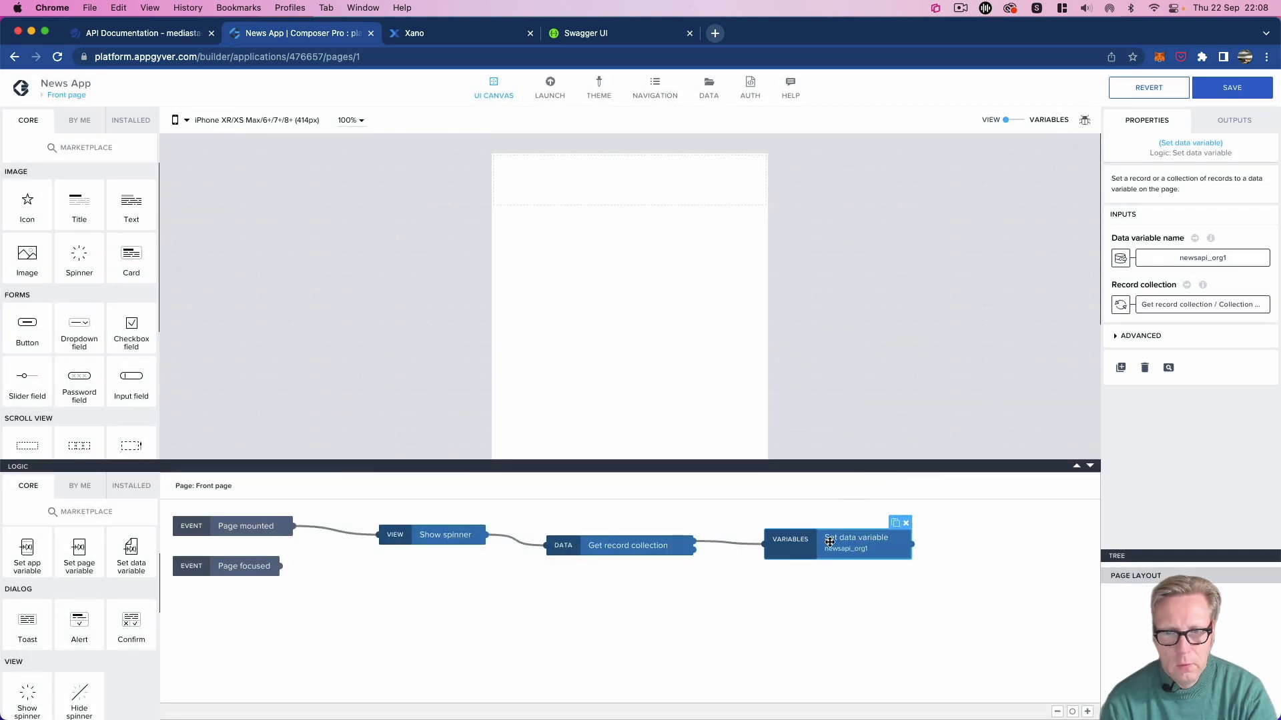
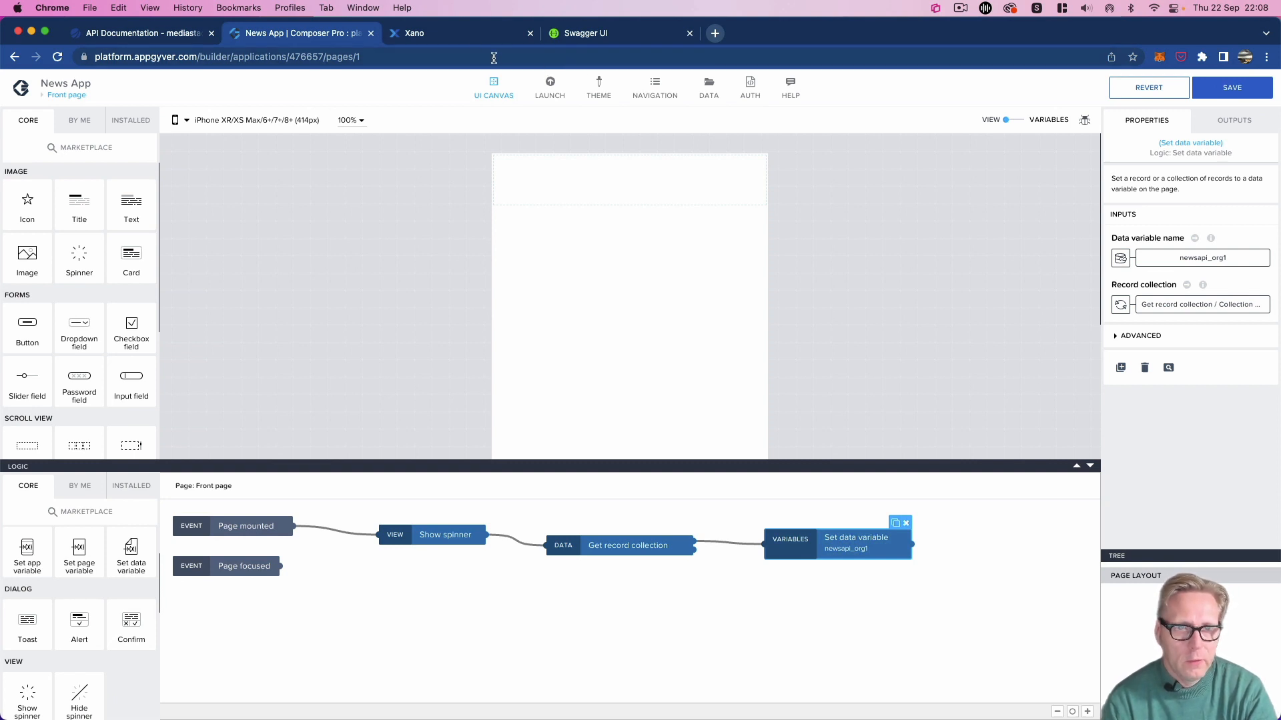
Step: Switch to Swagger UI and examine the image field of successive articles in the /news response body
click(587, 37)
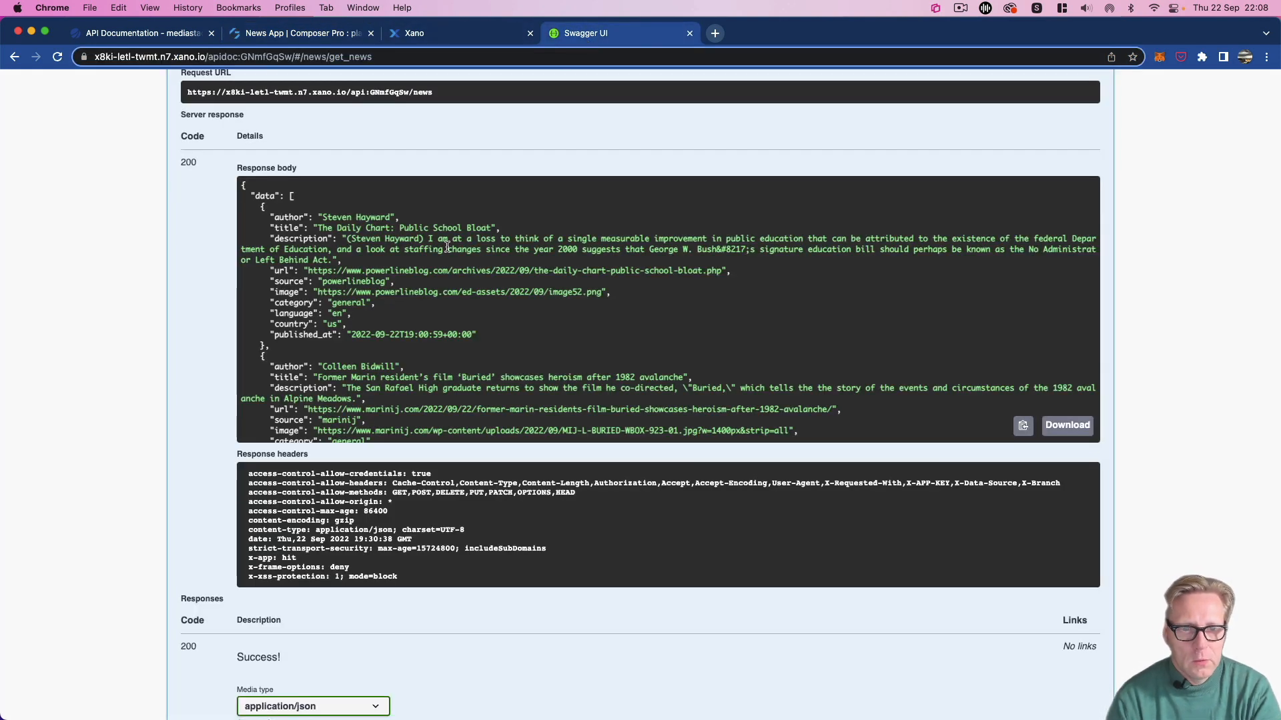
double_click(285, 294)
scroll(357, 328, down, 3)
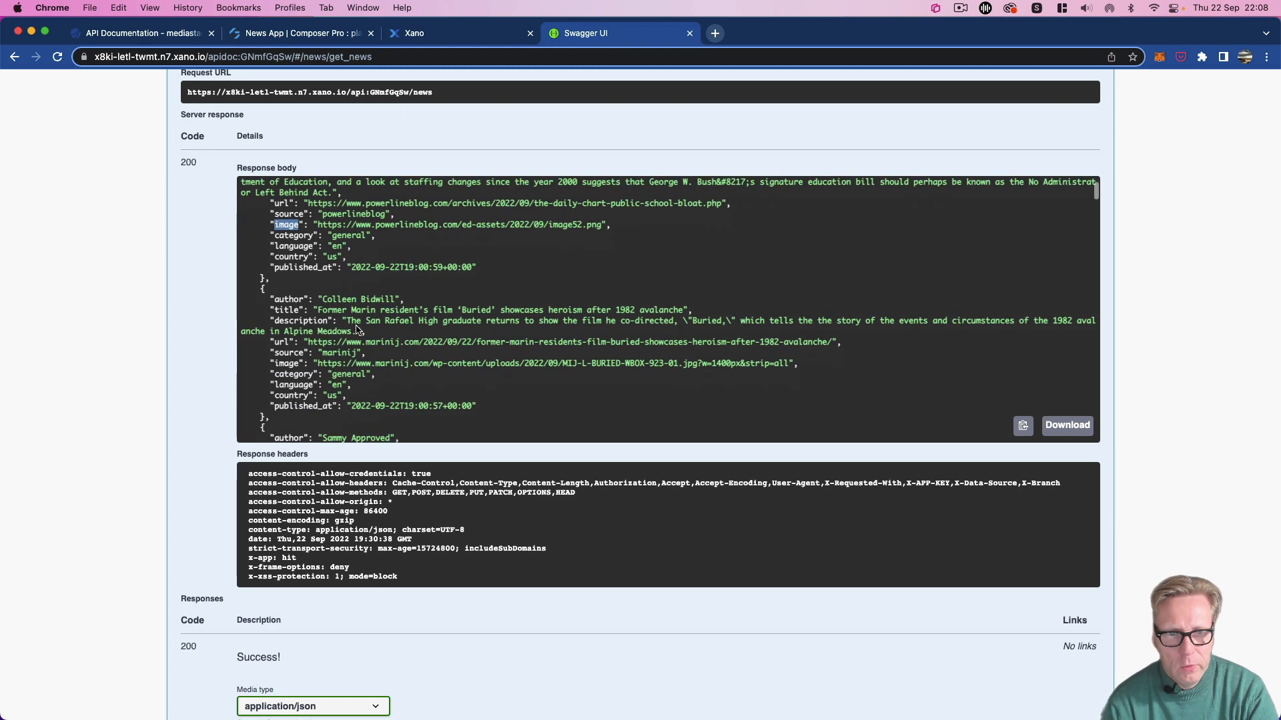
scroll(285, 326, down, 4)
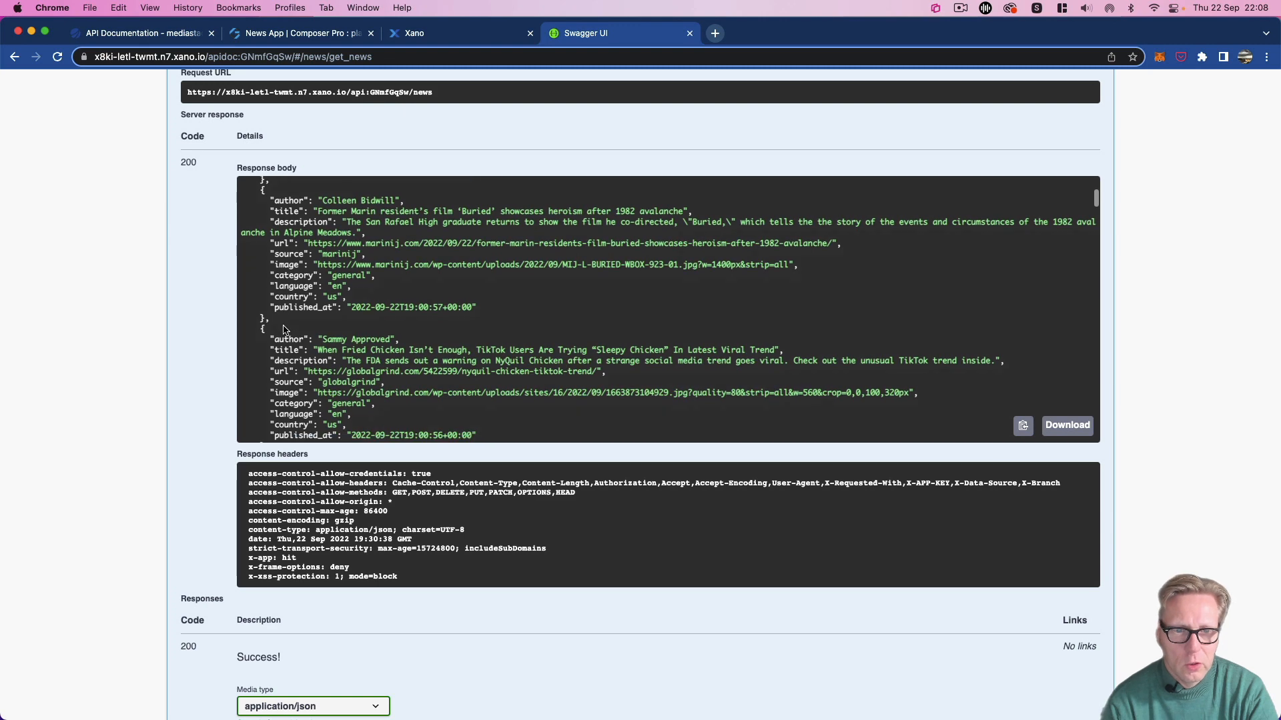
scroll(285, 327, down, 3)
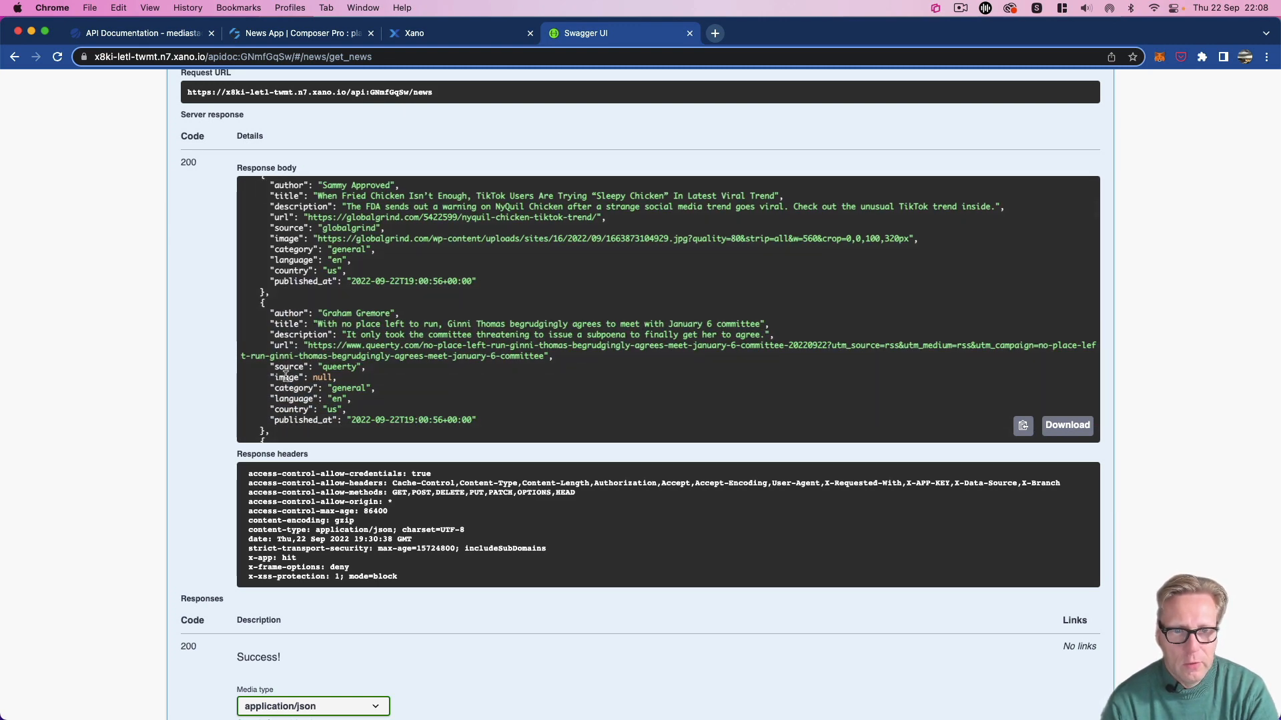
drag(338, 377, 262, 378)
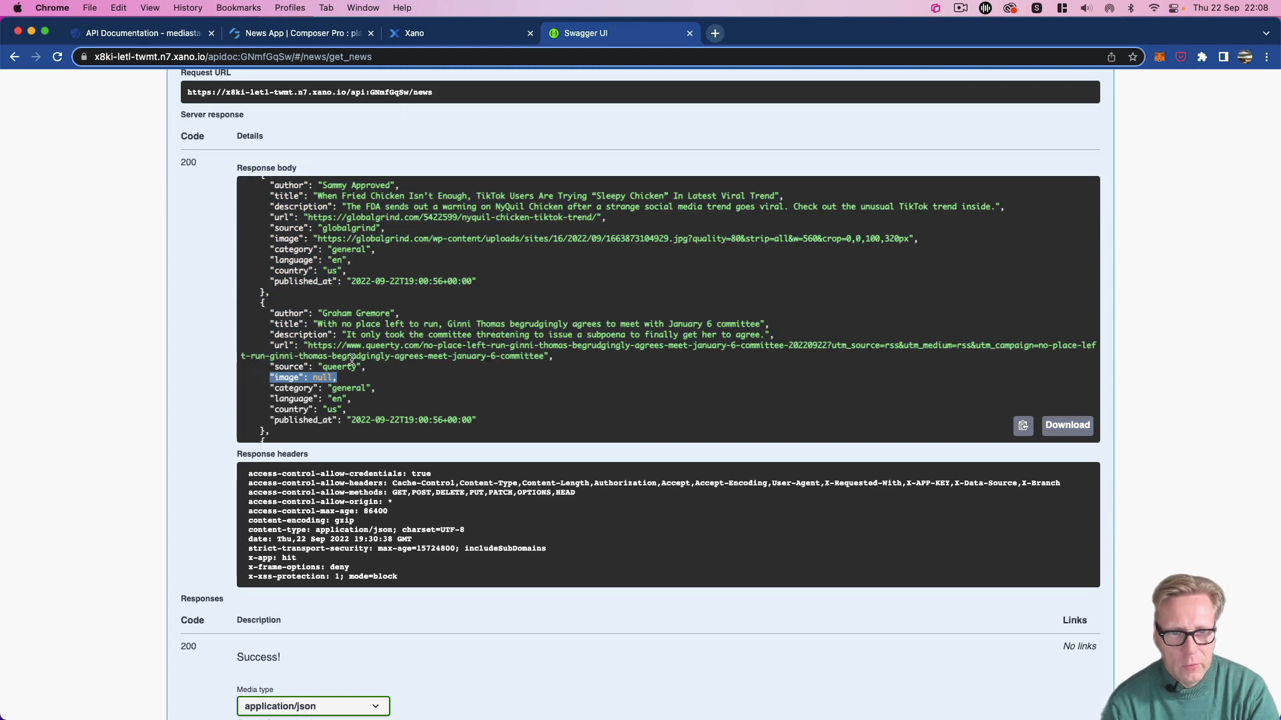
scroll(354, 360, down, 4)
scroll(358, 400, down, 1)
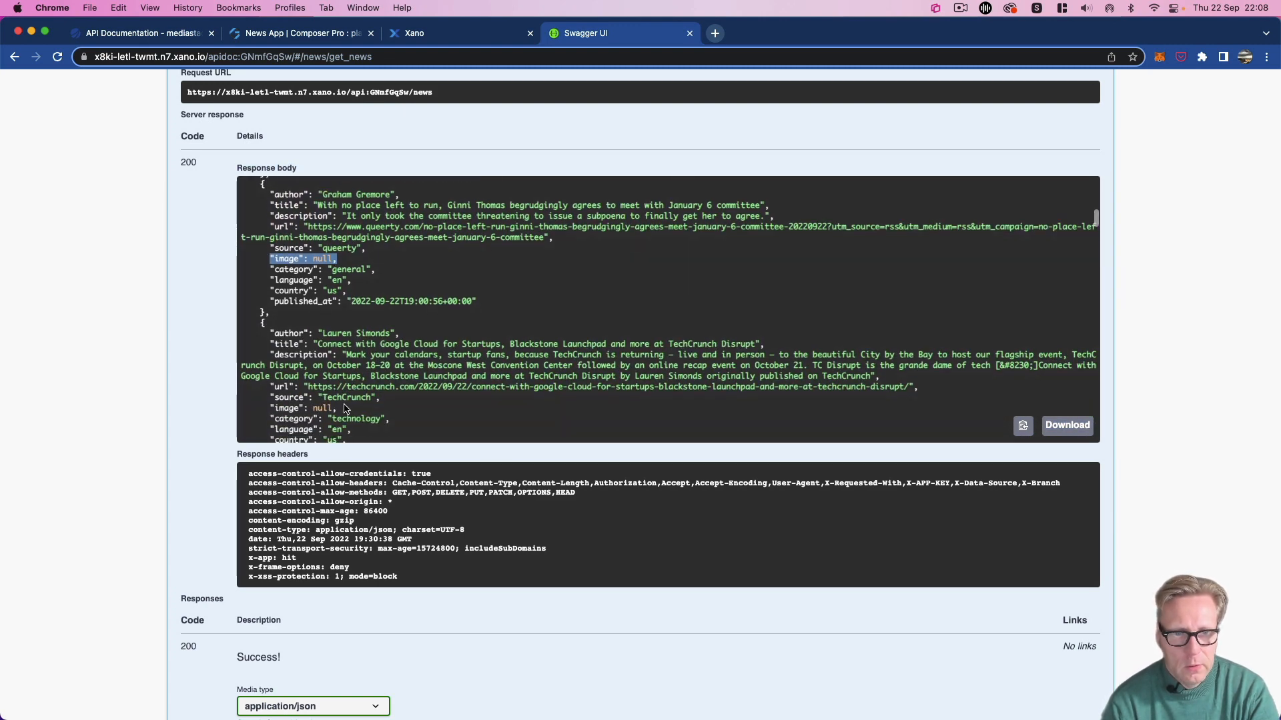
drag(338, 407, 269, 395)
scroll(353, 393, down, 2)
scroll(359, 392, down, 2)
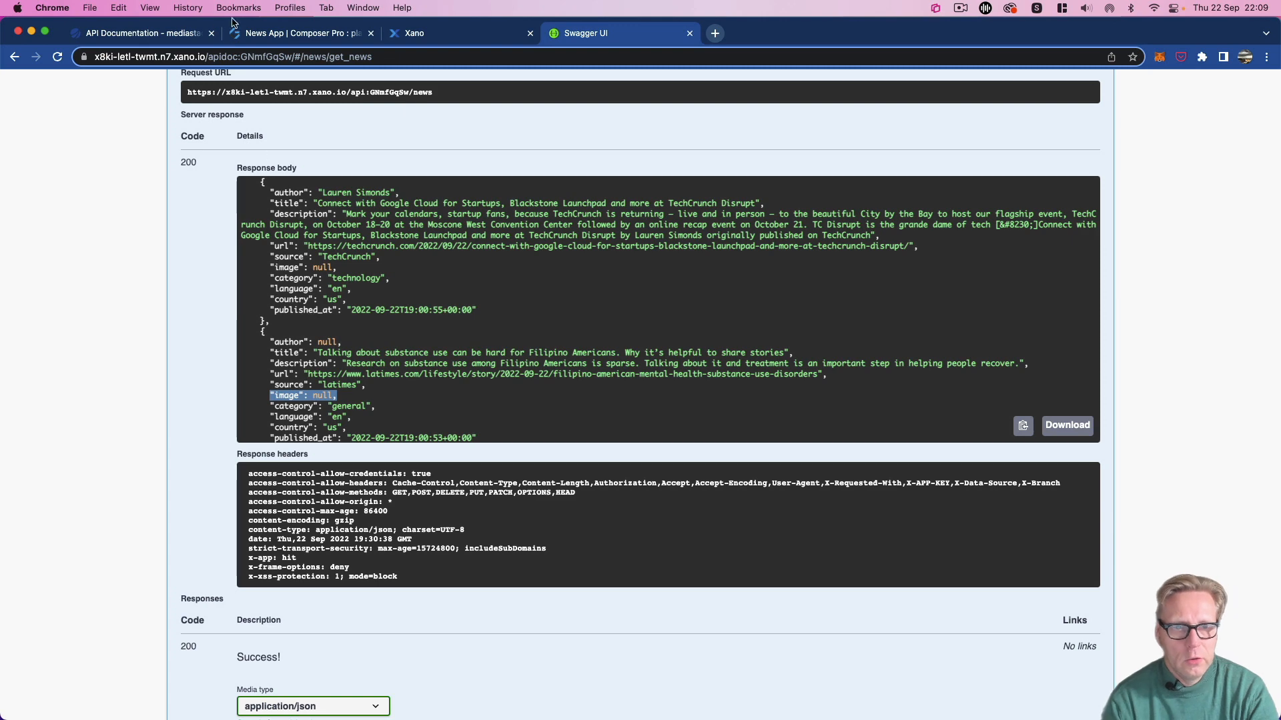
Step: Return to the News App in Composer Pro and move the Set data variable node slightly lower in the front page's logic
click(279, 36)
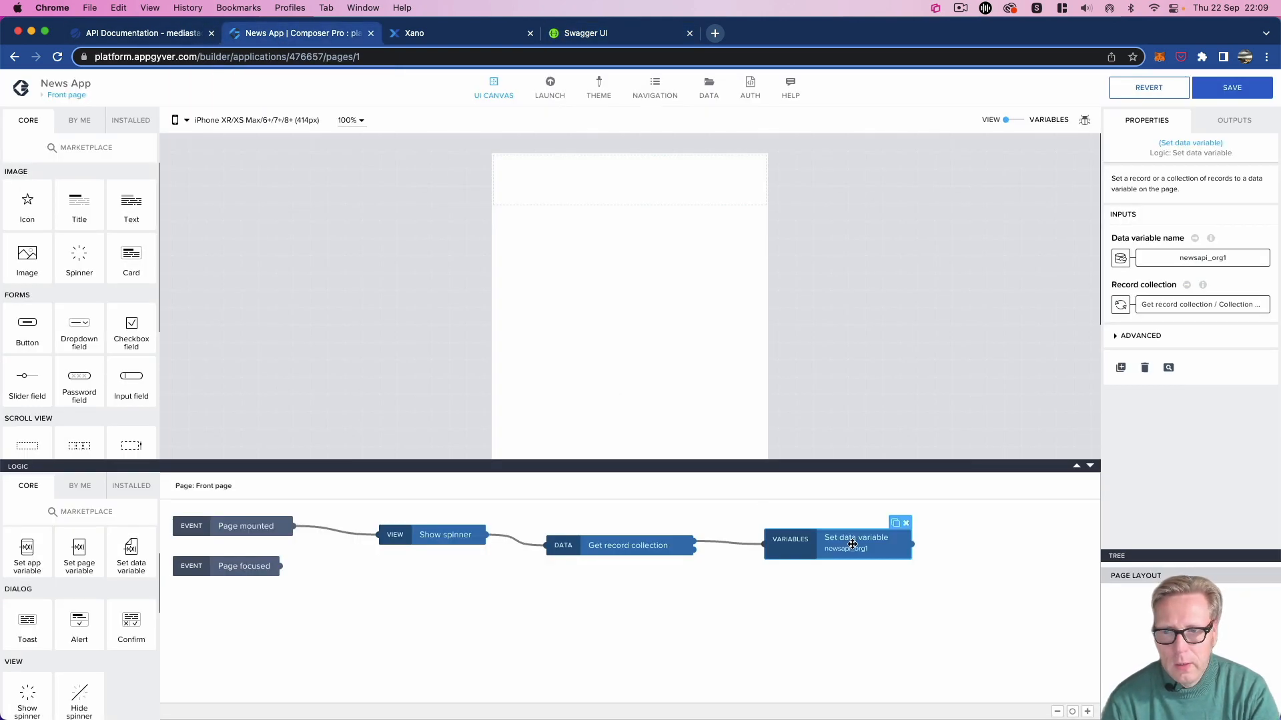
drag(852, 545, 827, 562)
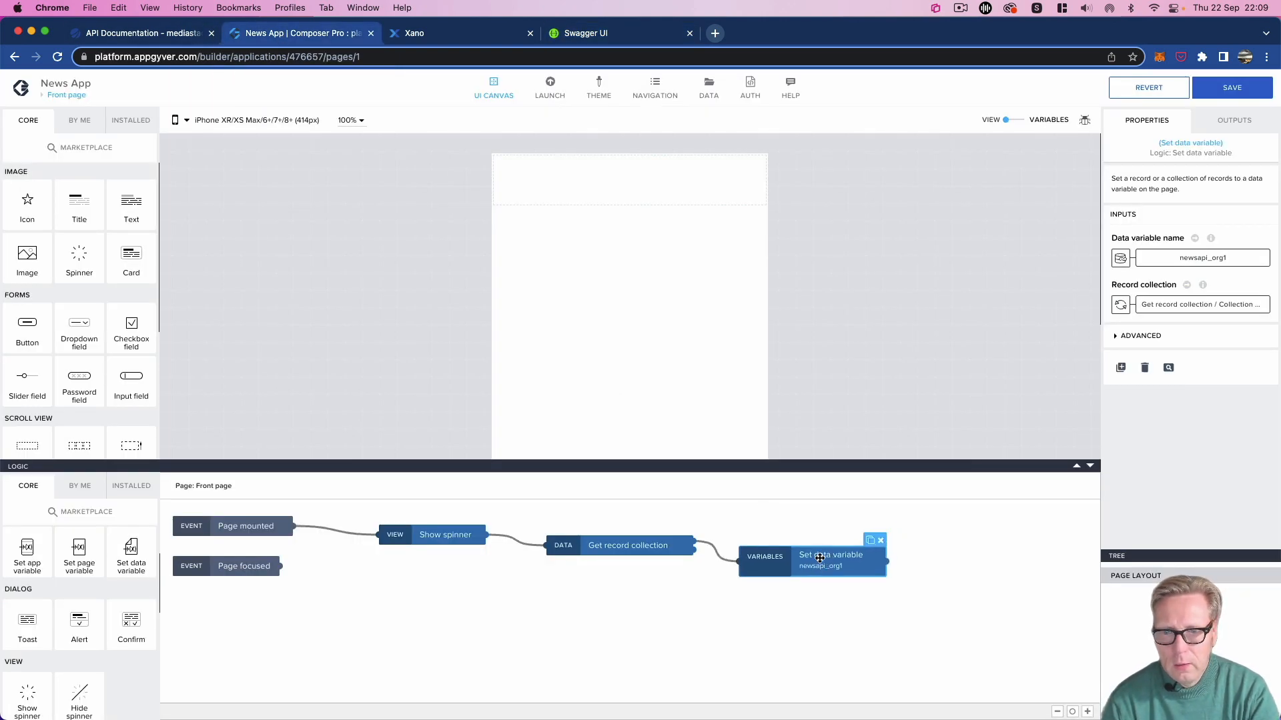
Step: Replace the Set data variable node's record collection formula with a SELECT function whose list is outputs["Get record collection"].records
click(1121, 305)
click(857, 325)
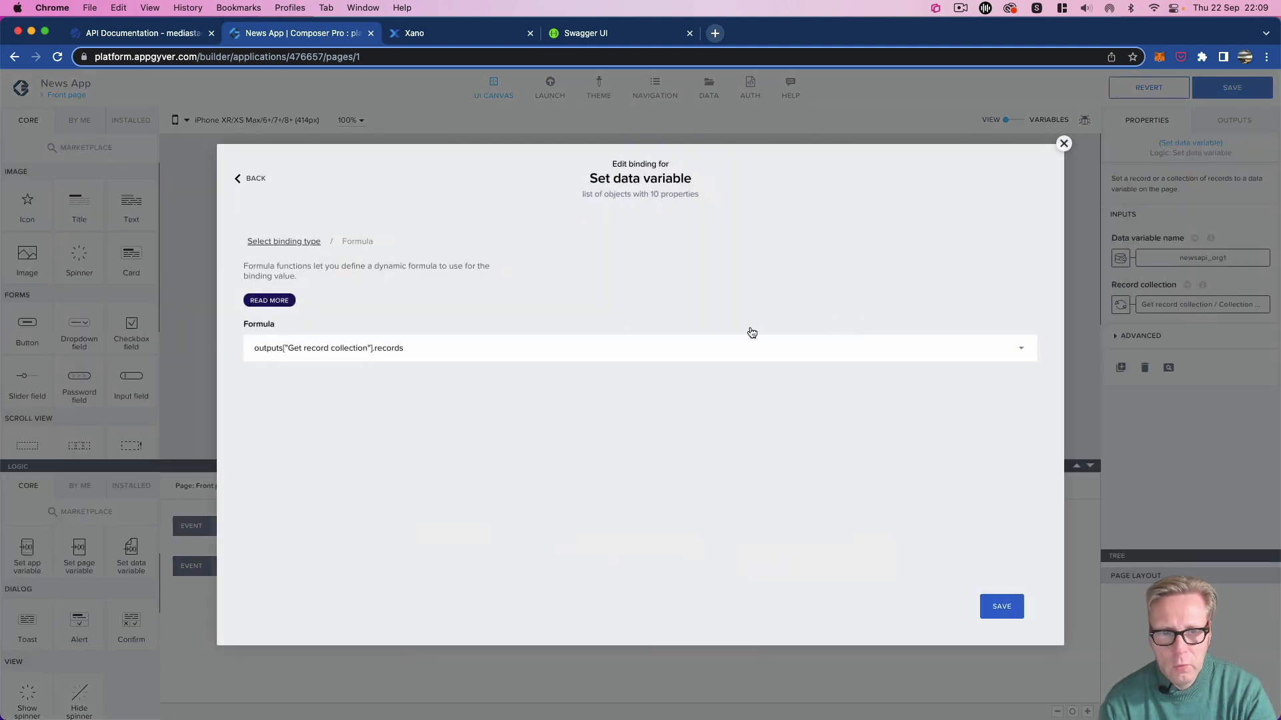
click(547, 342)
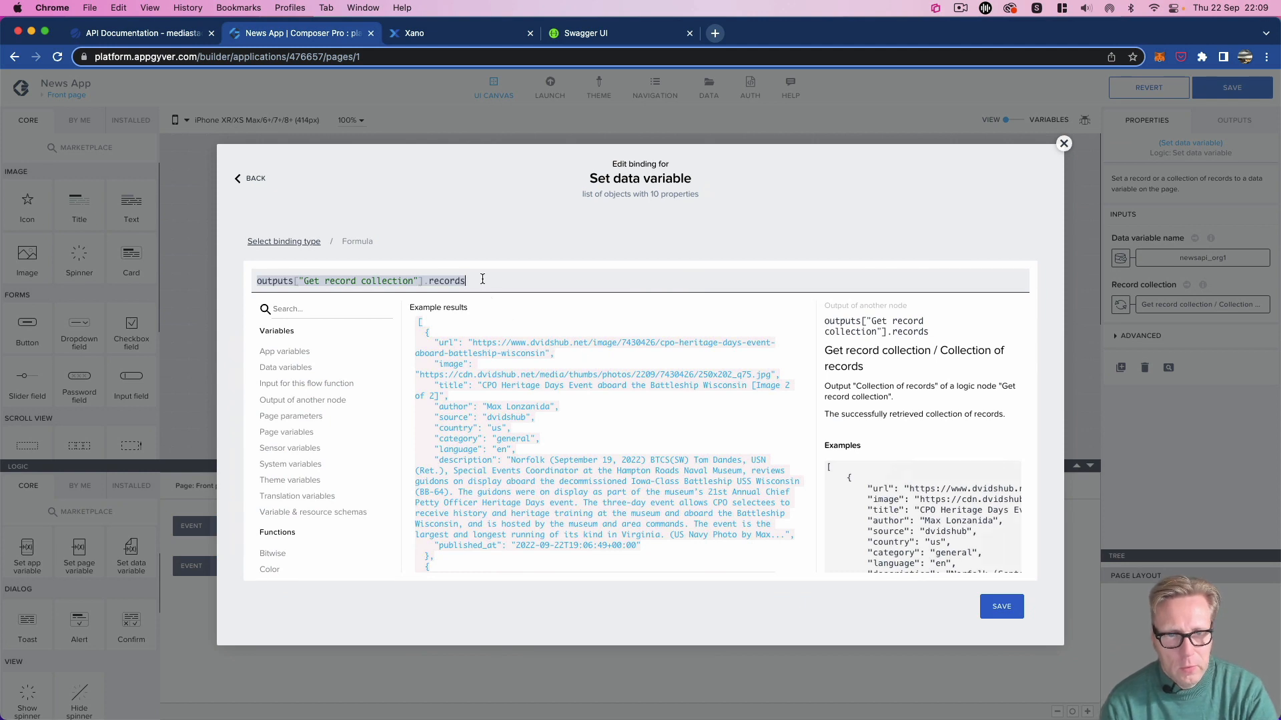
drag(476, 281, 248, 282)
key(super+c)
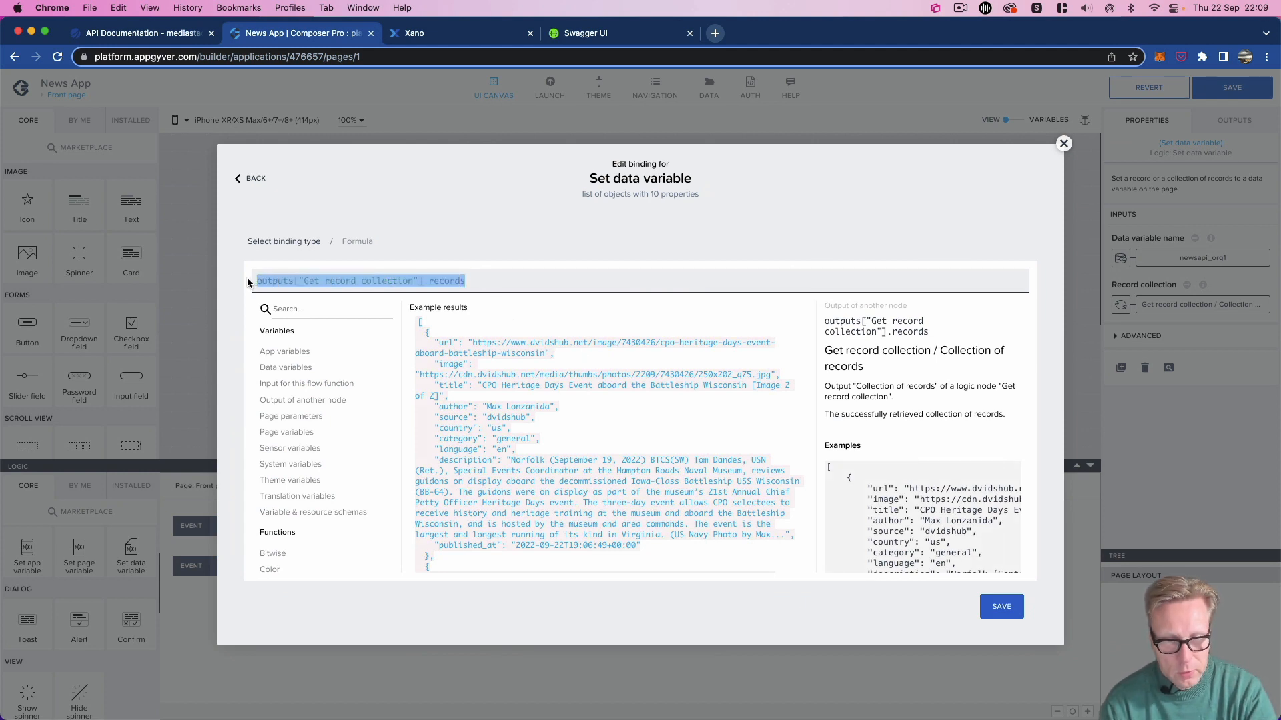
key(BackSpace)
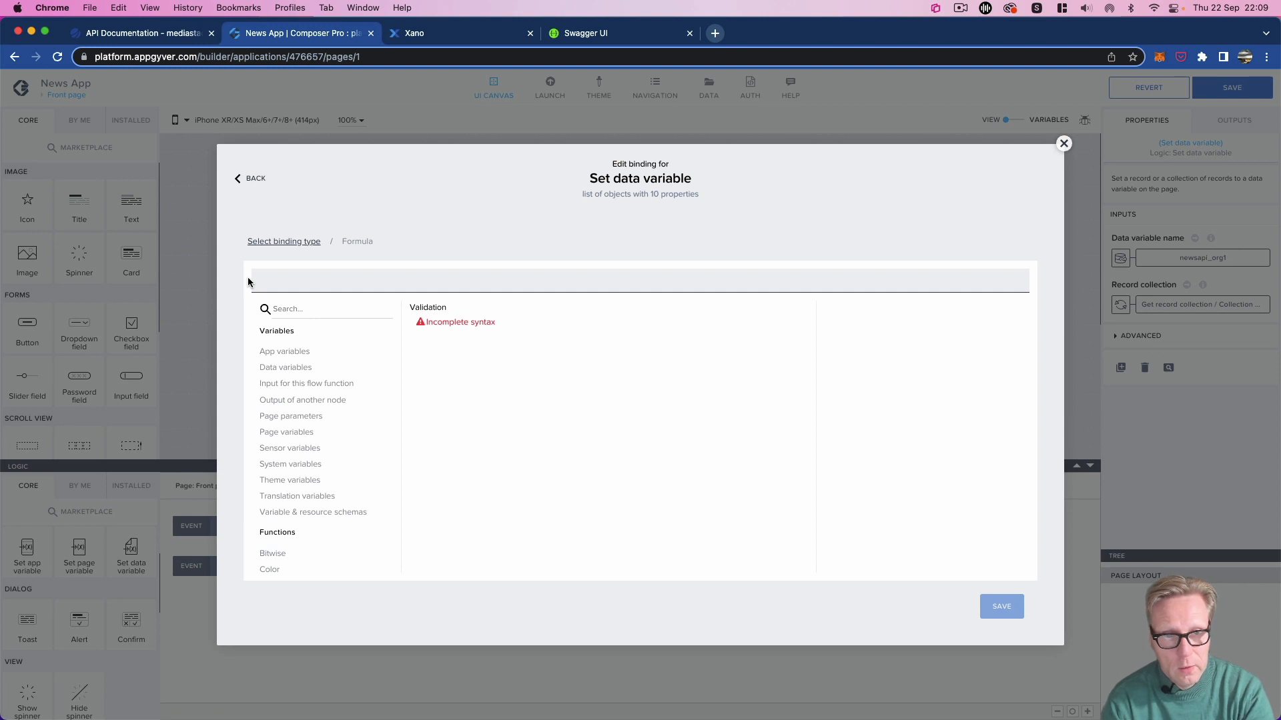
text(SELE)
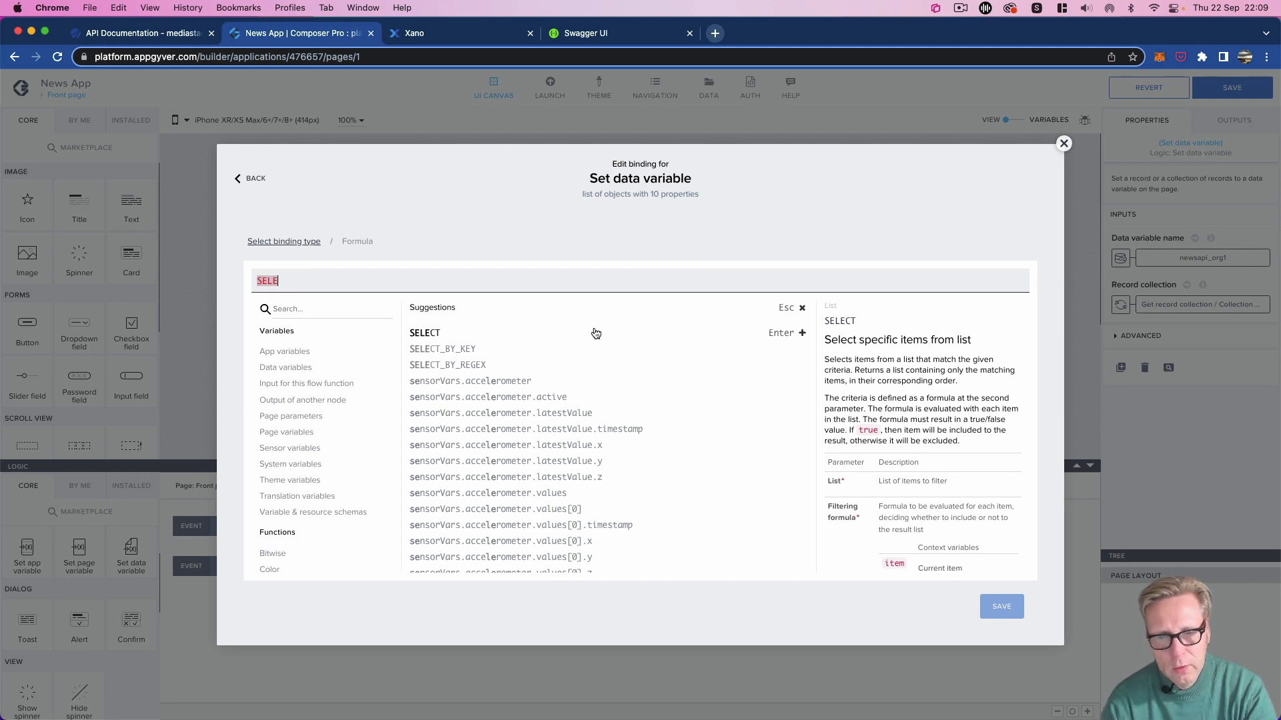
key(Return)
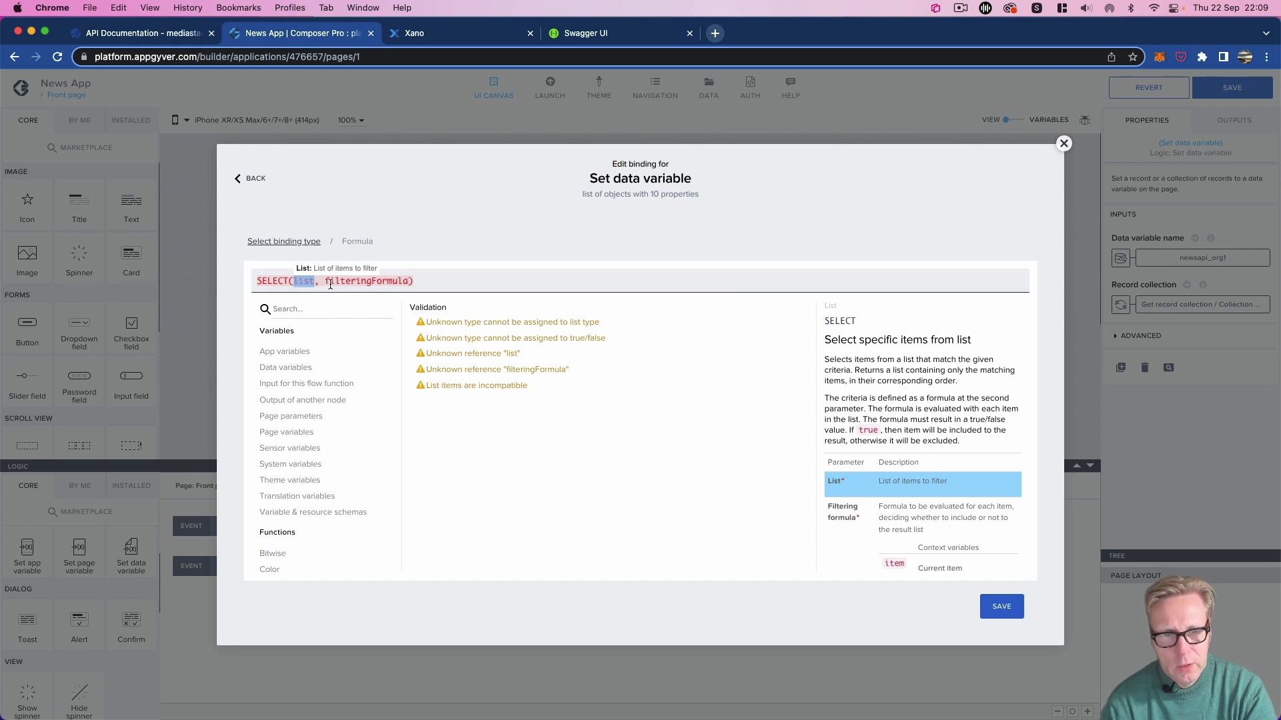
key(super+v)
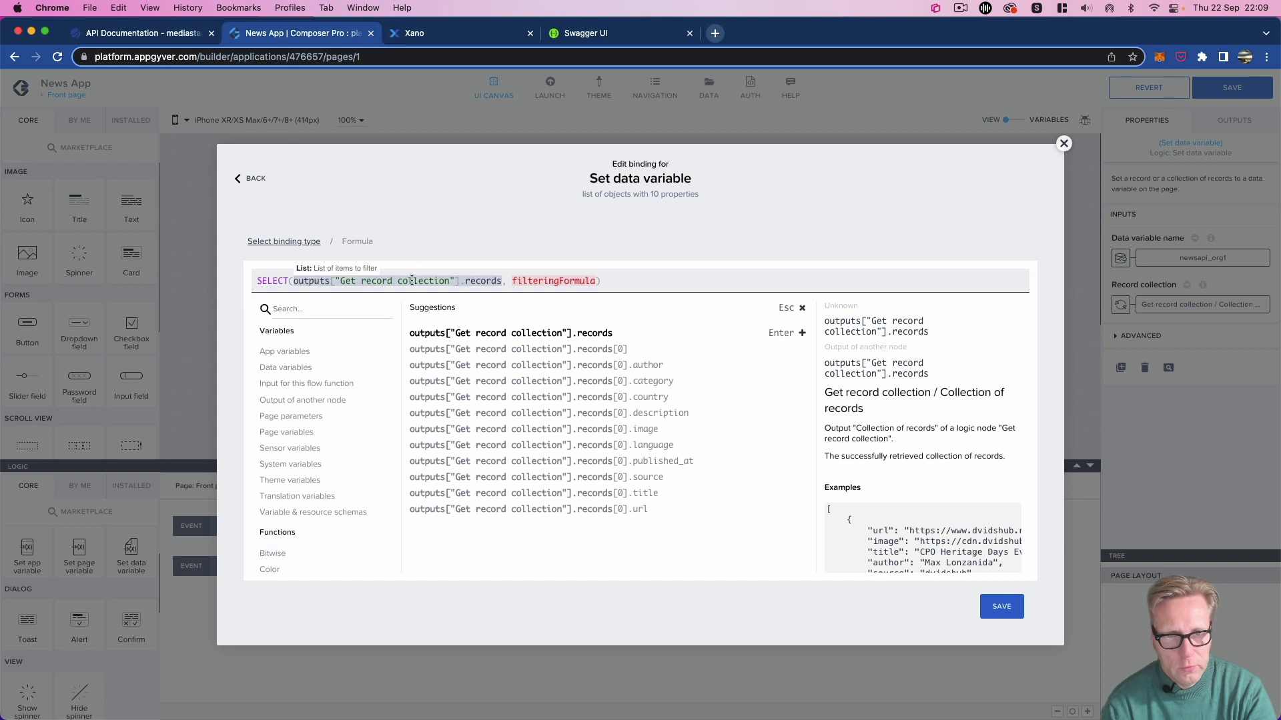
Step: Set the SELECT function's filtering formula to item != null and save the binding
double_click(533, 283)
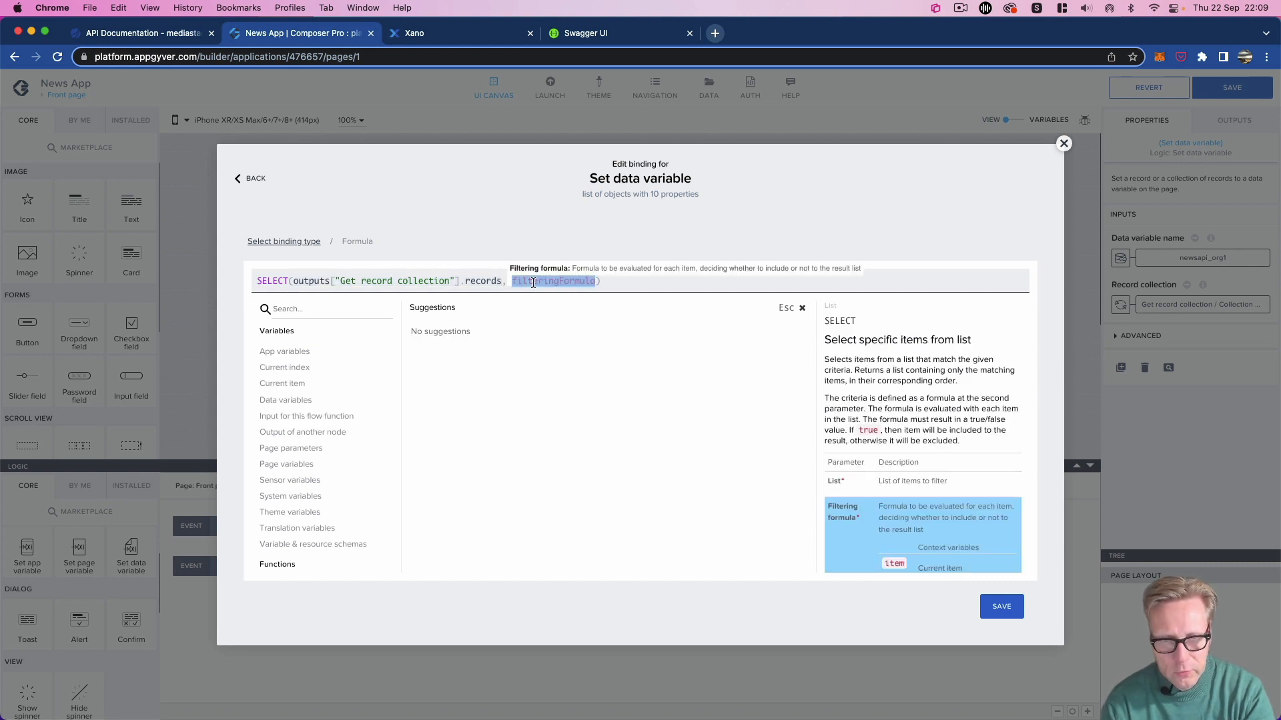
text(item)
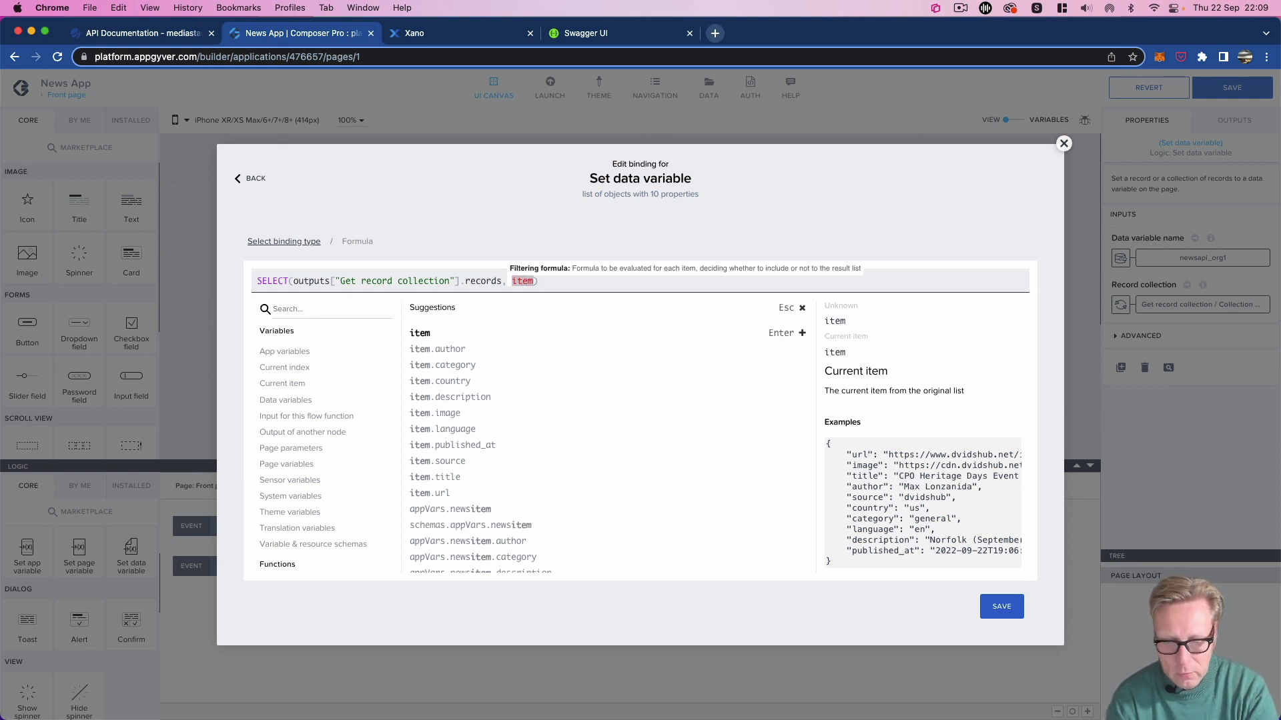
text( !=)
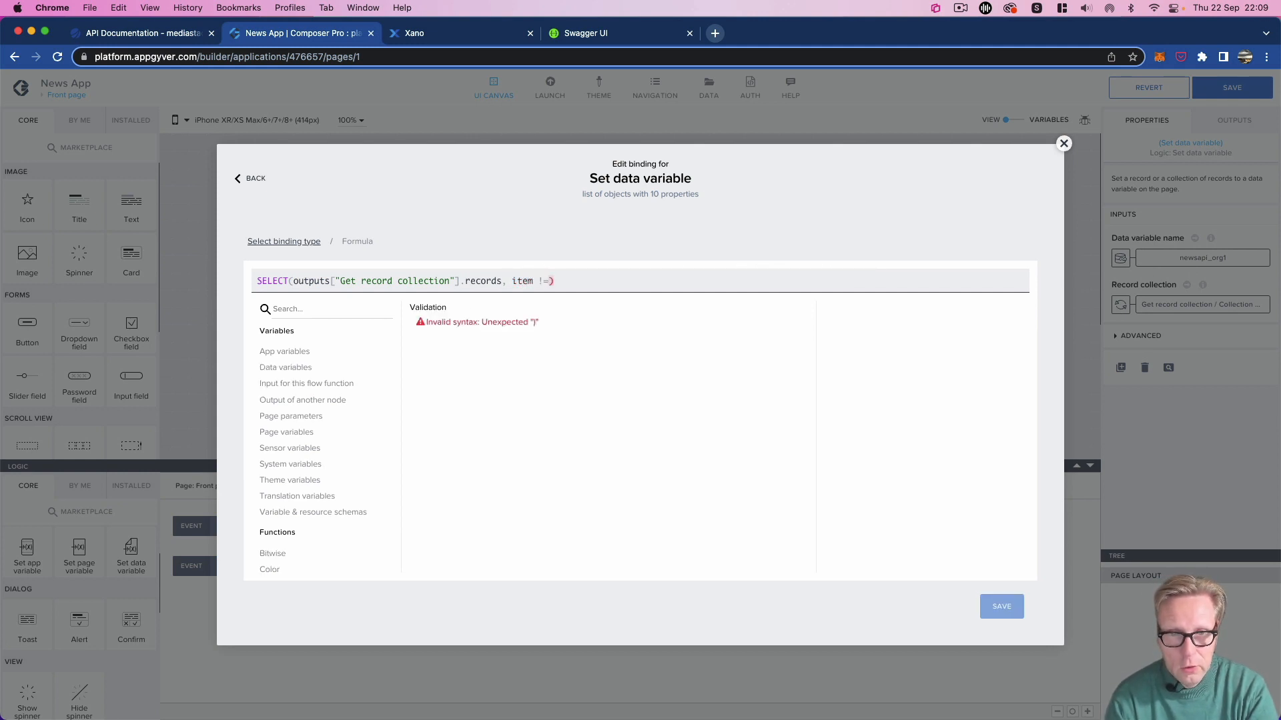
text( nu)
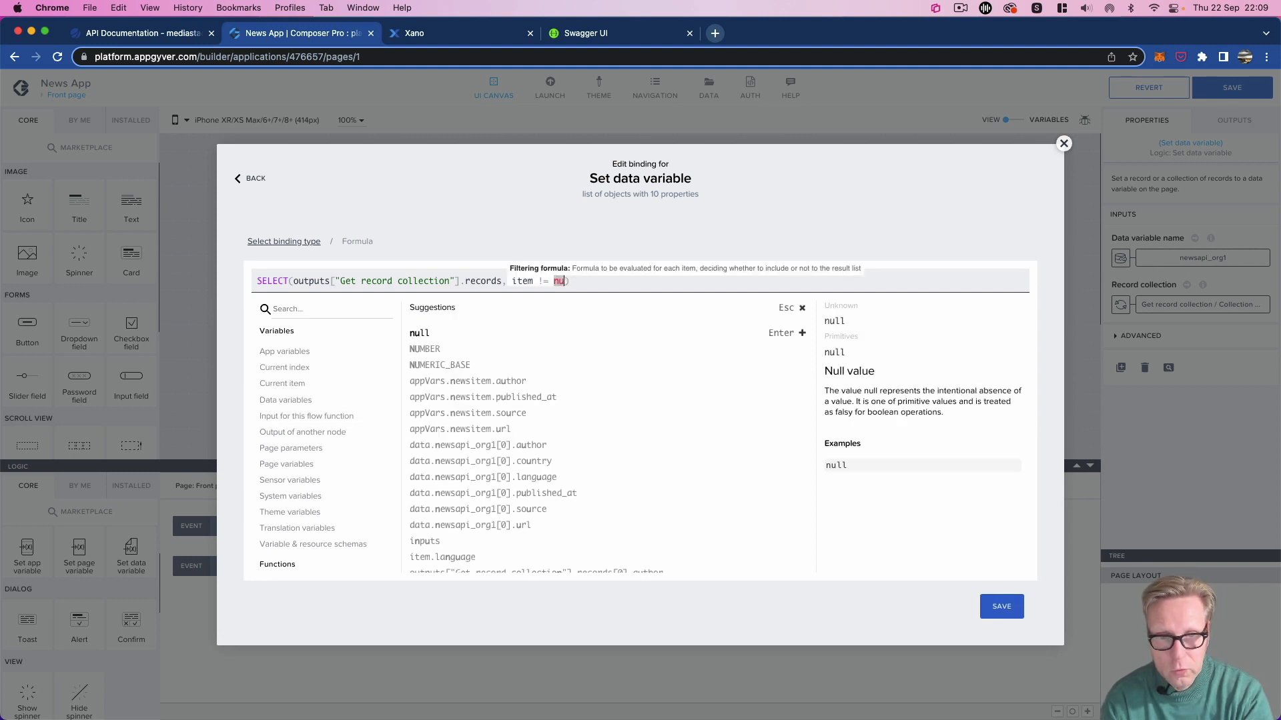
click(419, 334)
click(595, 281)
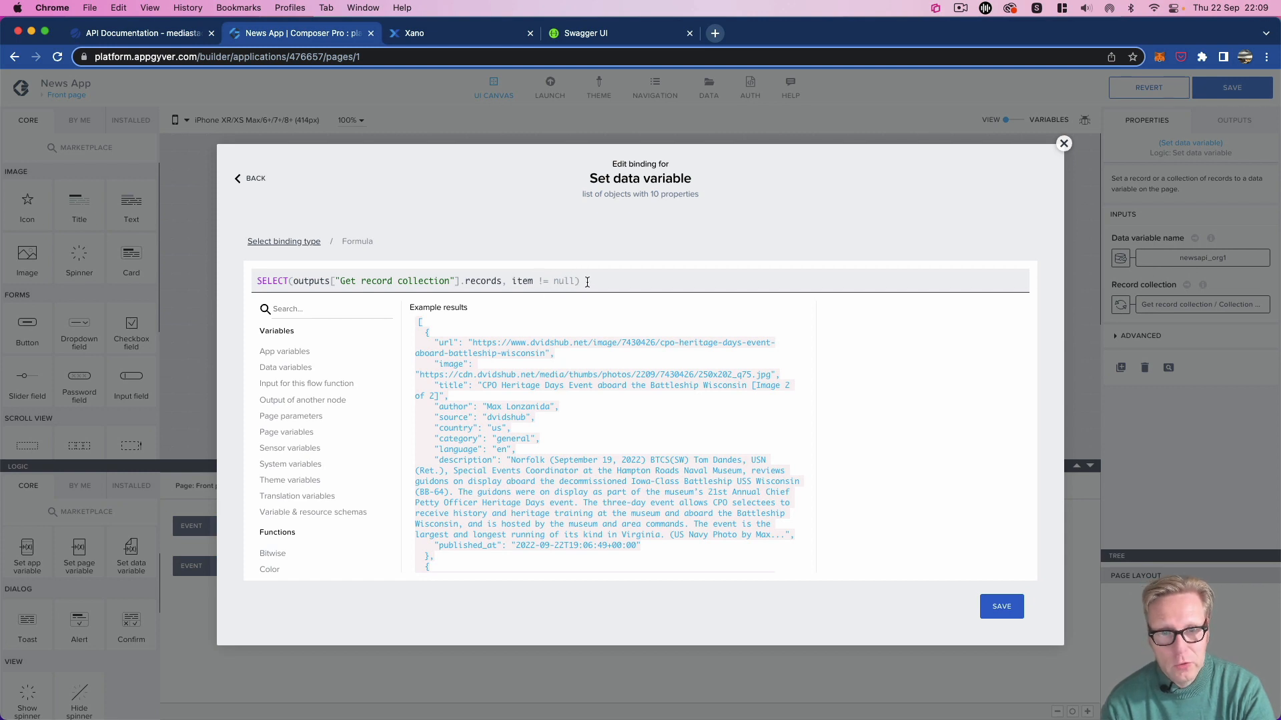
click(1000, 612)
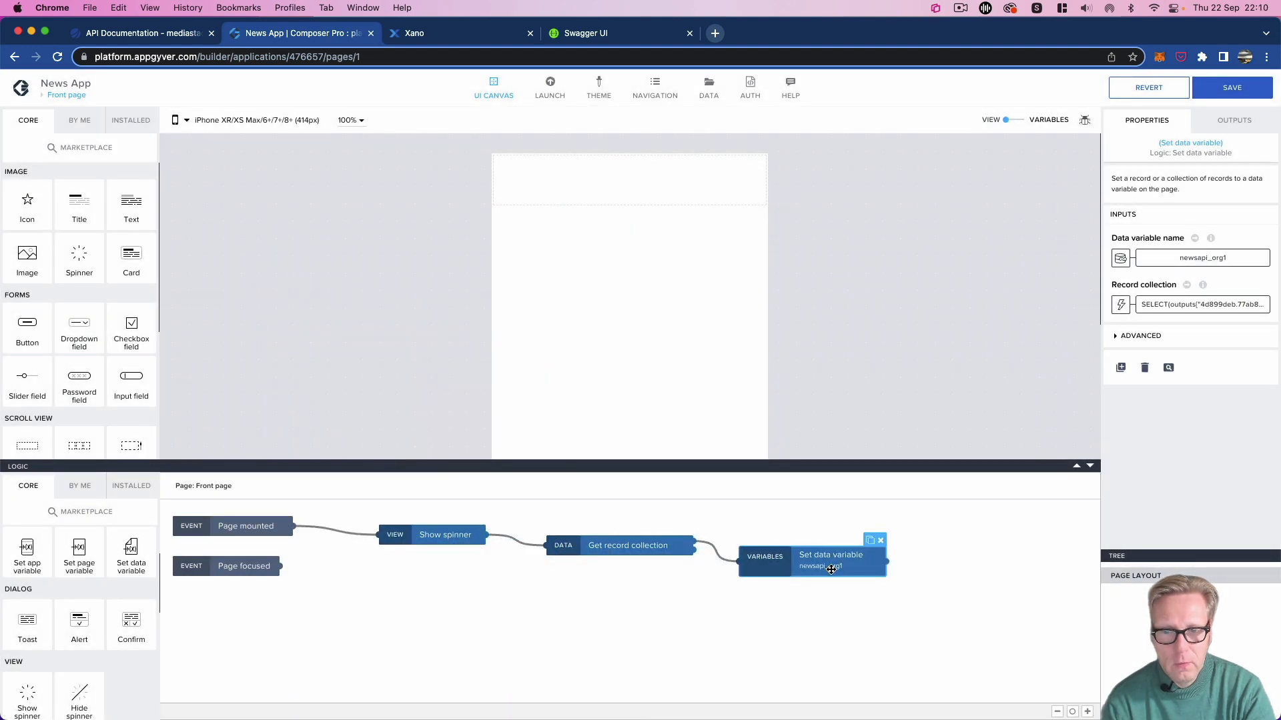
Step: Add a Hide spinner node to the page logic, connected after the Set data variable node, and save the app
drag(827, 570, 842, 572)
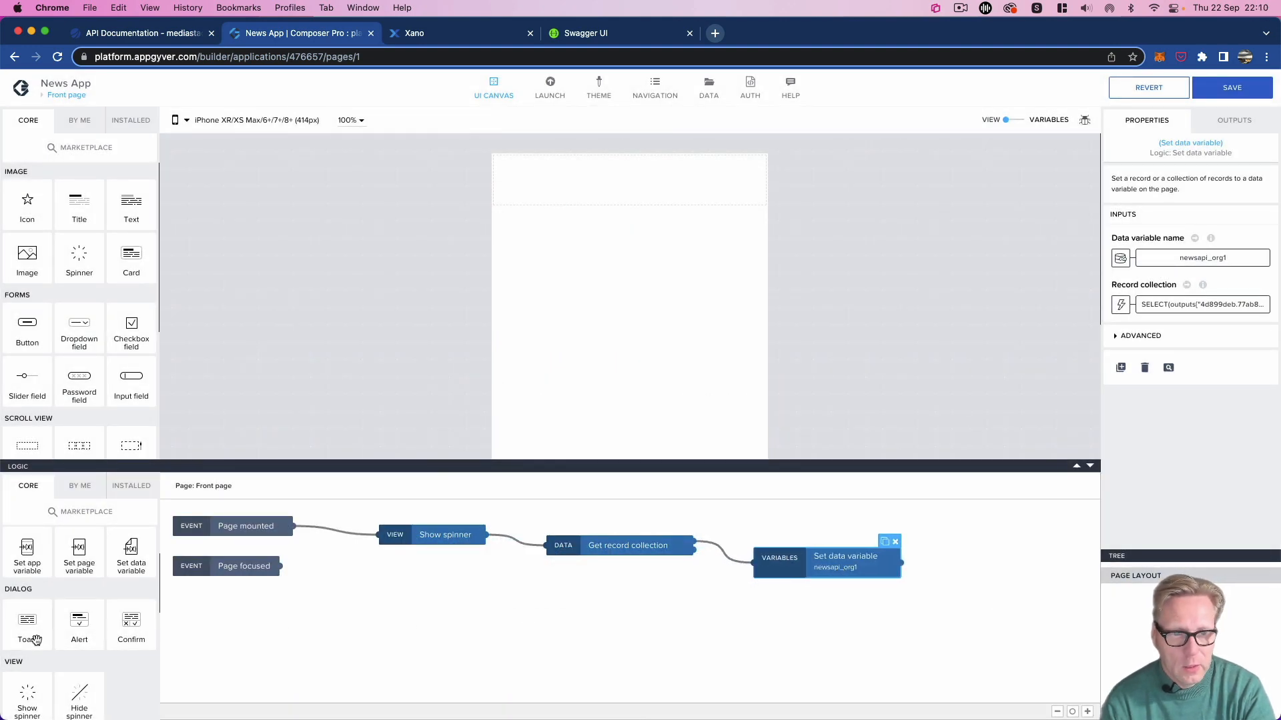
scroll(67, 640, up, 2)
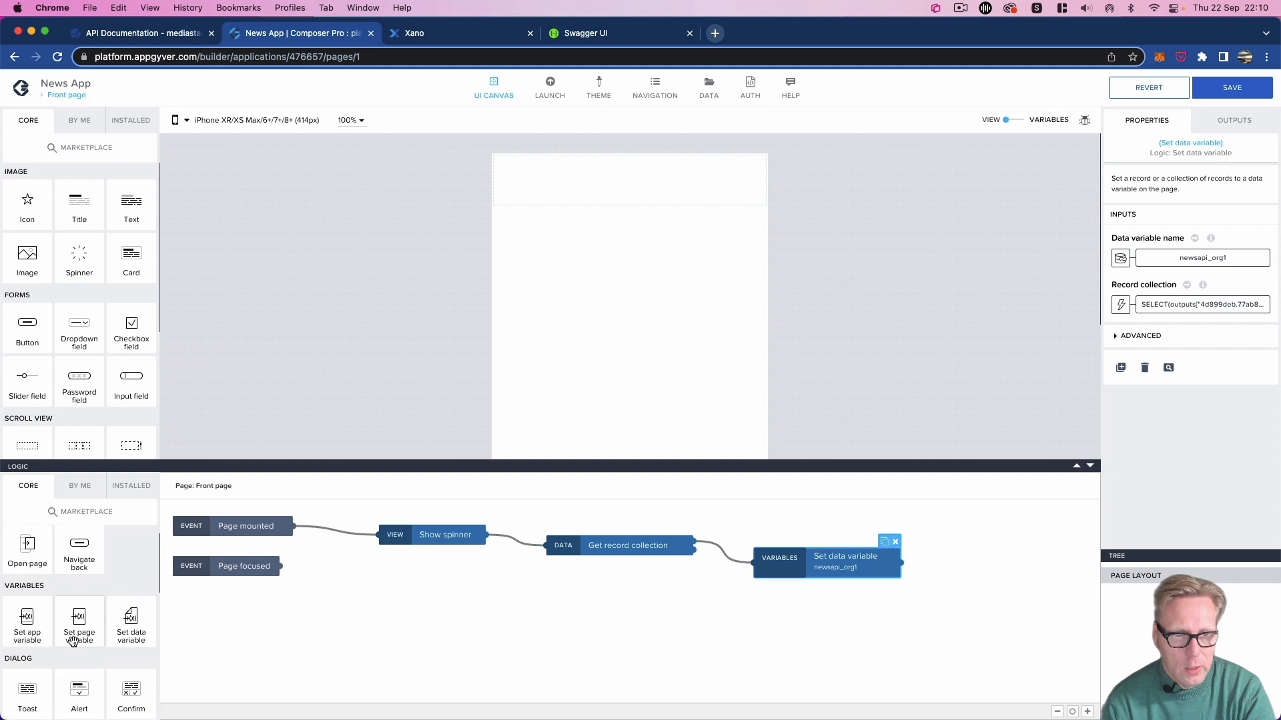
scroll(74, 641, down, 4)
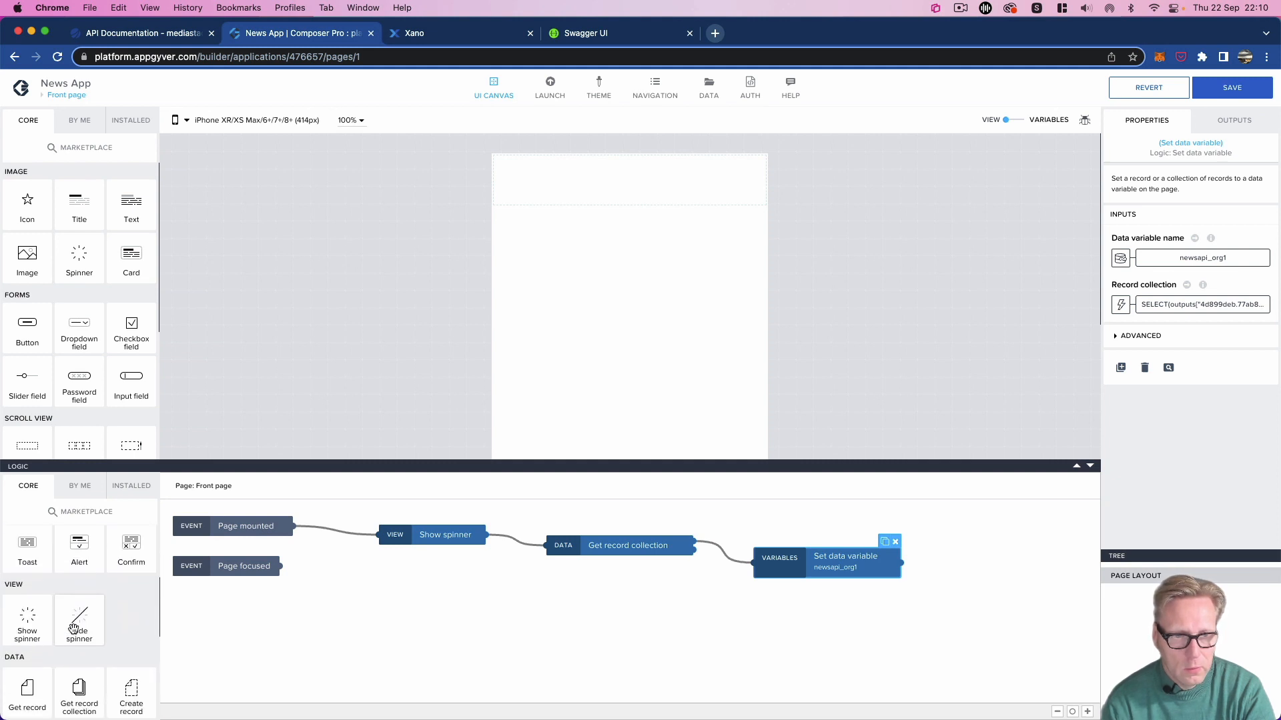
drag(74, 628, 732, 637)
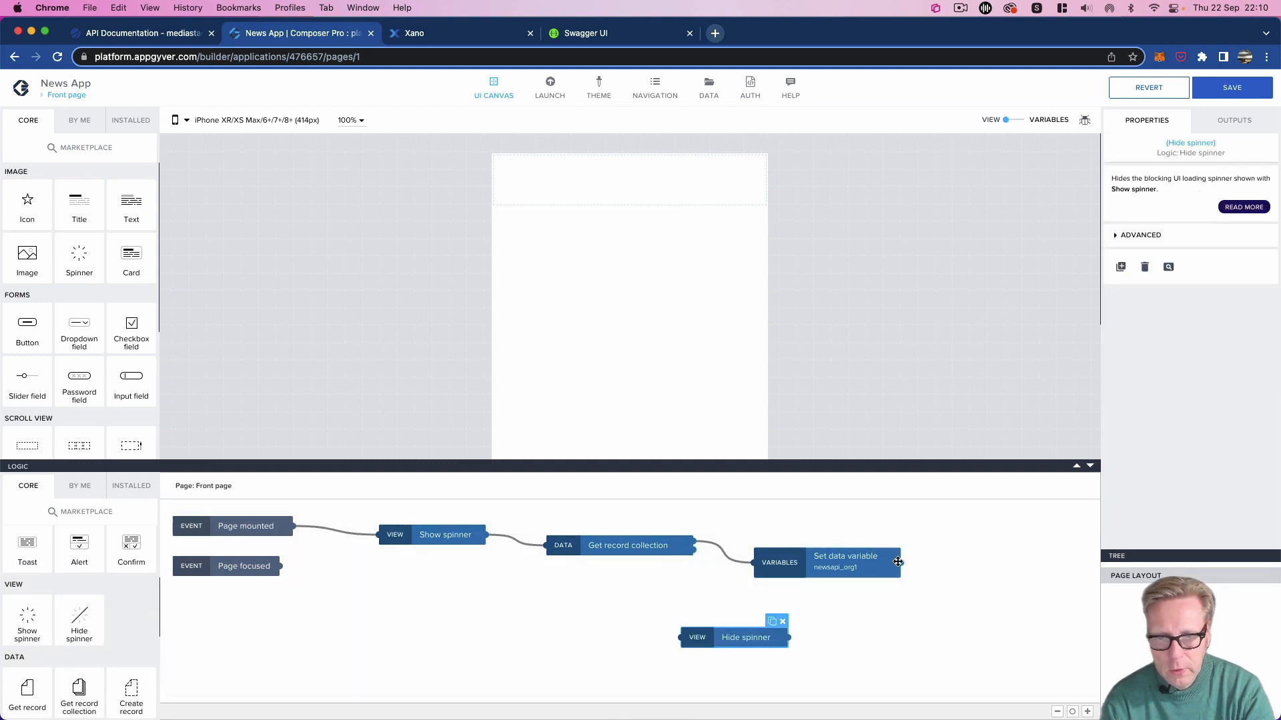
drag(900, 564, 881, 653)
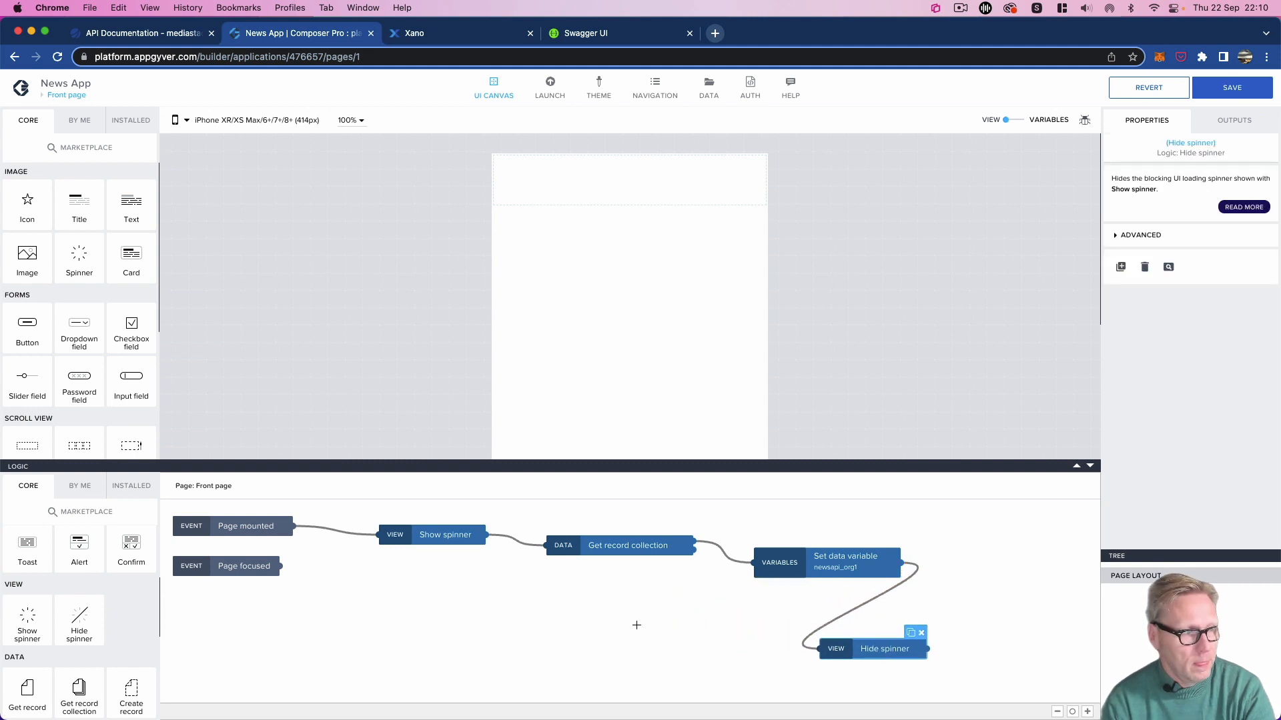
click(1230, 89)
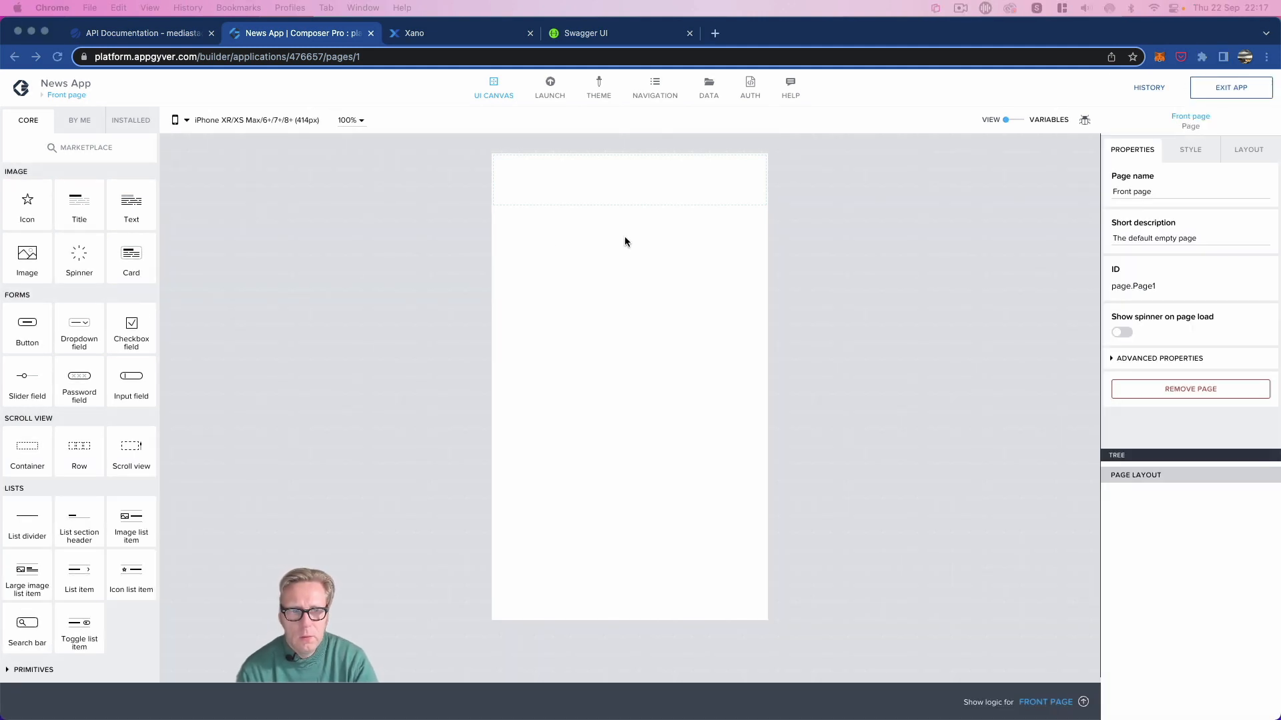
Step: Add a container to the empty front page and set its display name to "Container Main"
drag(27, 449, 630, 250)
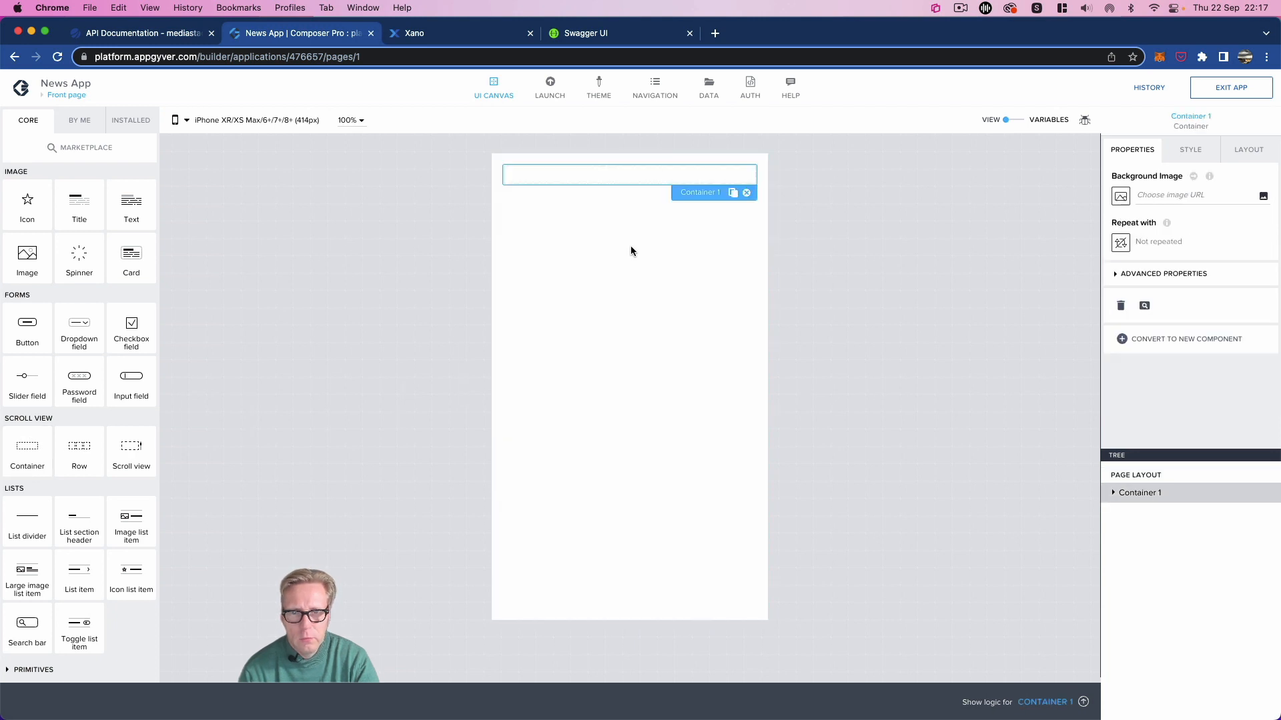
click(1113, 494)
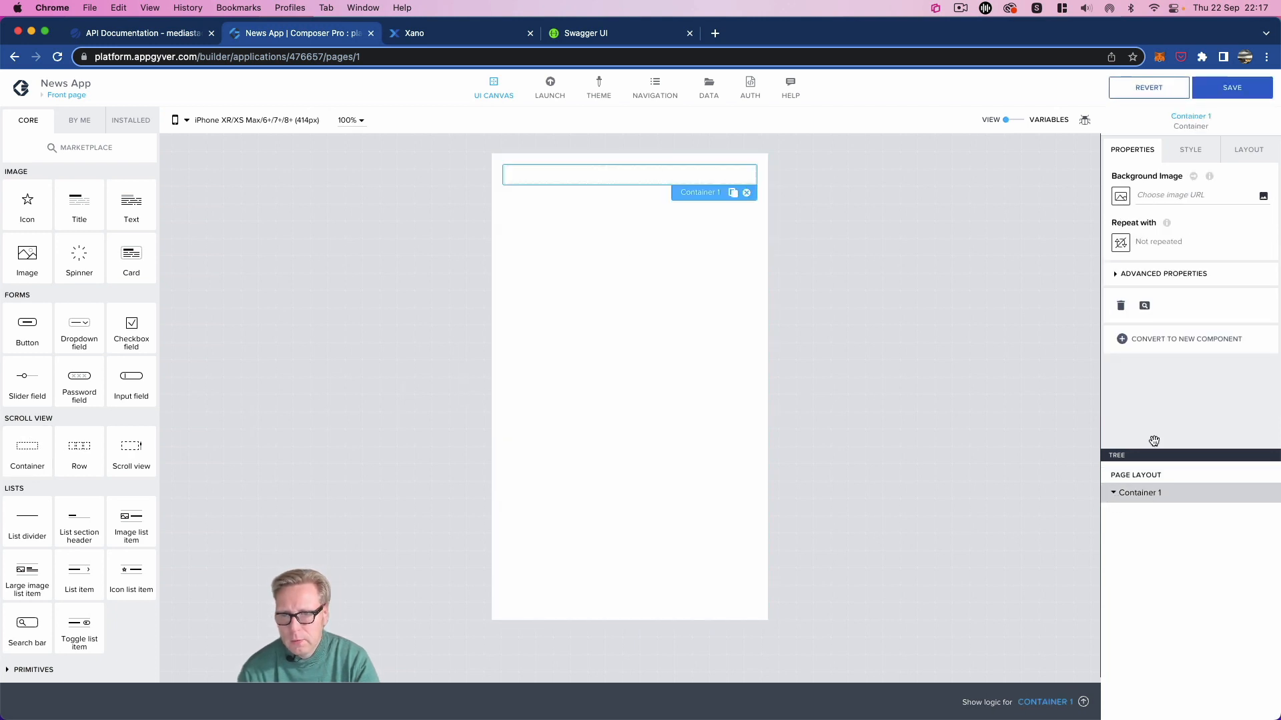
click(1122, 279)
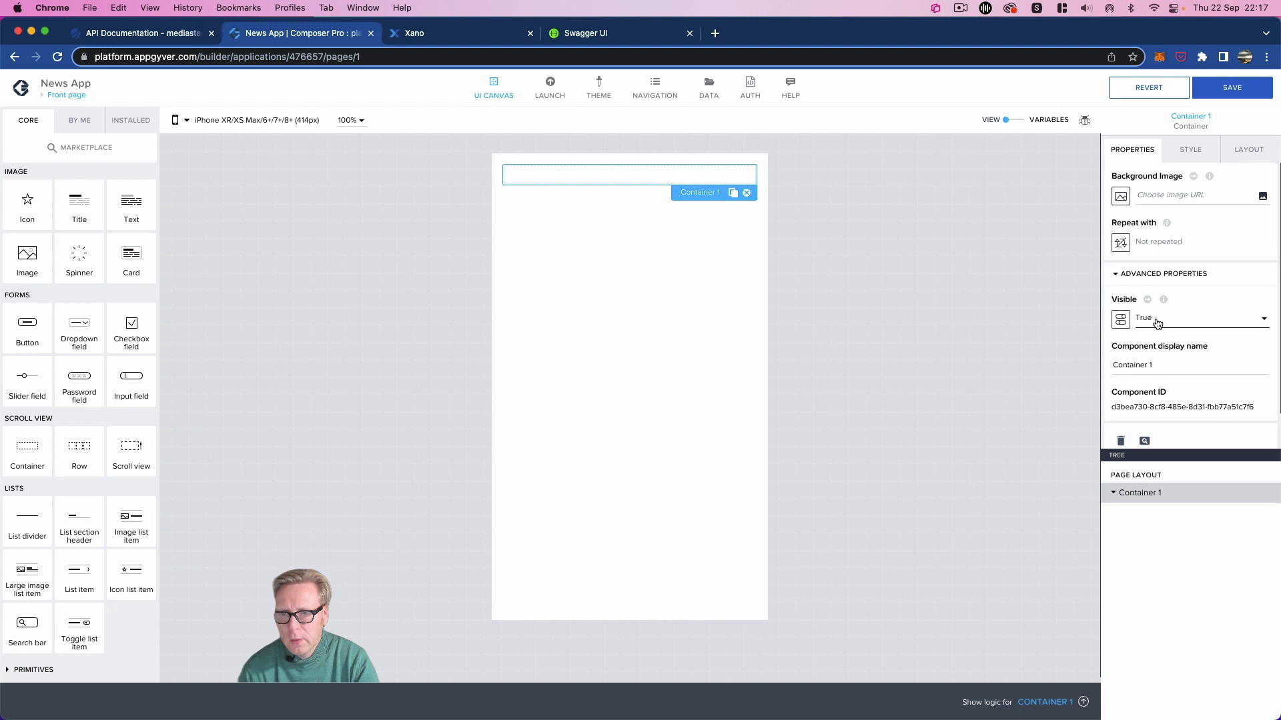
click(1164, 365)
key(BackSpace)
key(BackSpace)
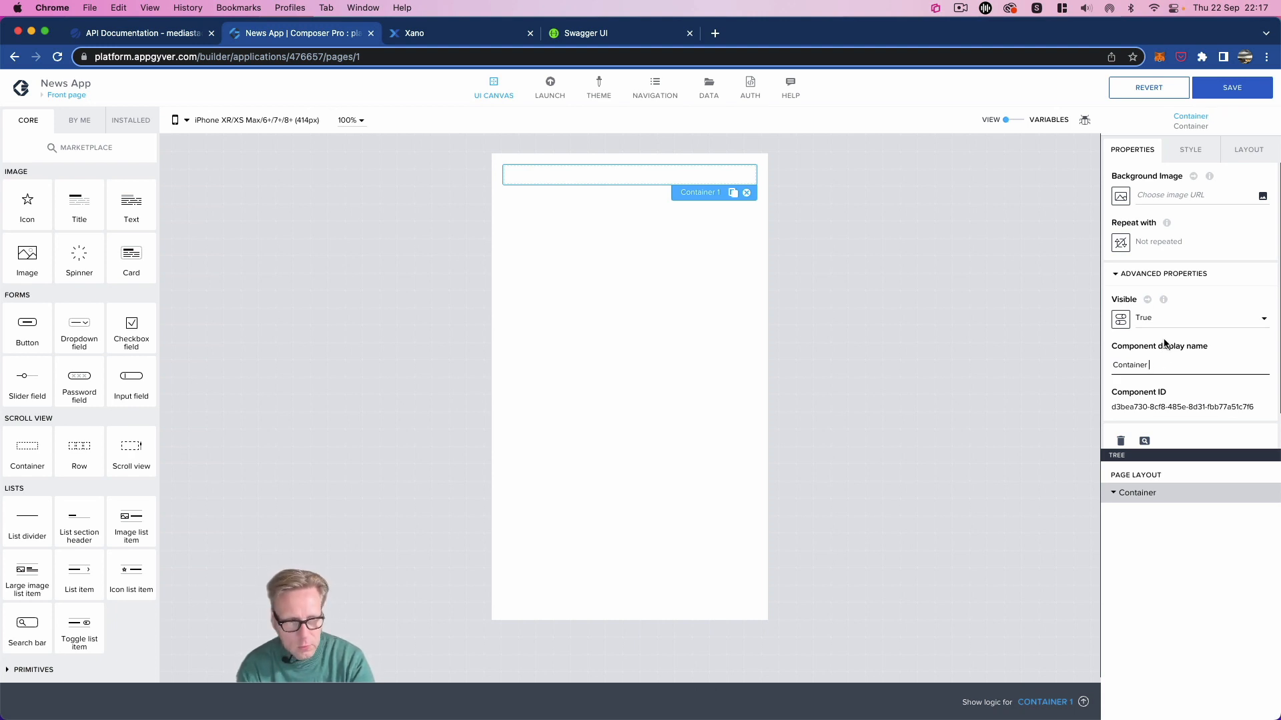
text(M)
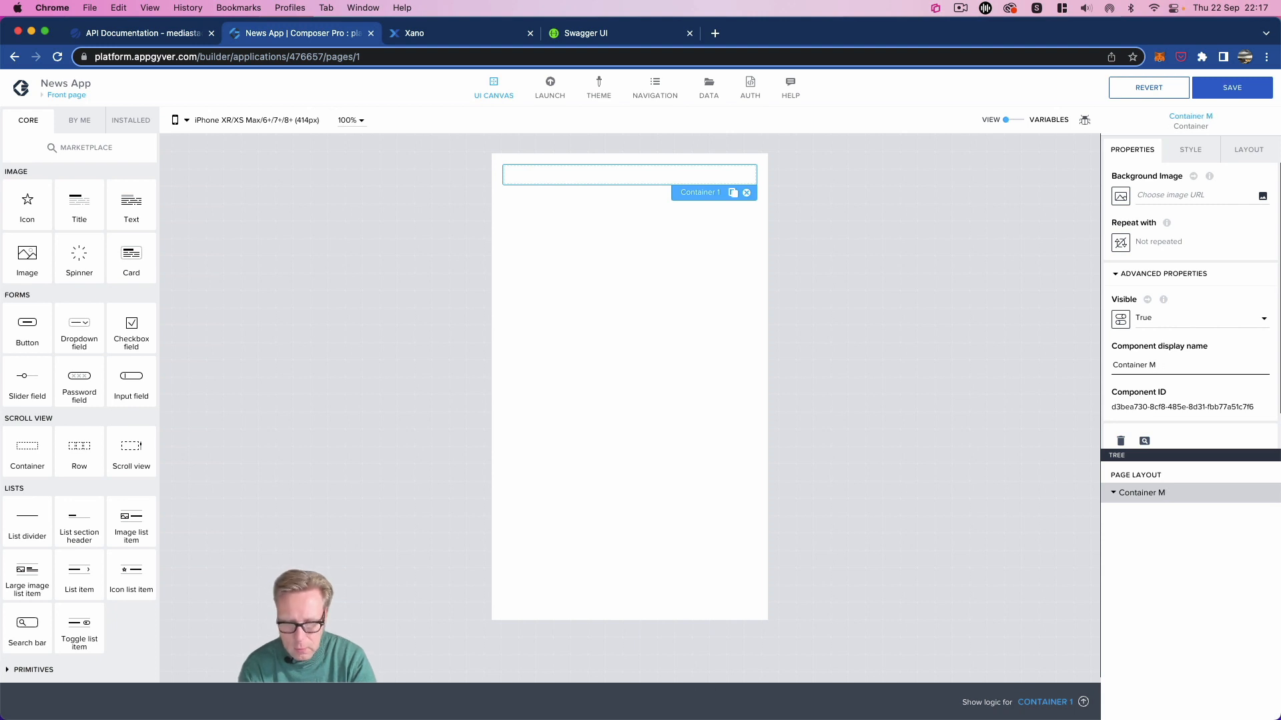
text(iain)
click(972, 311)
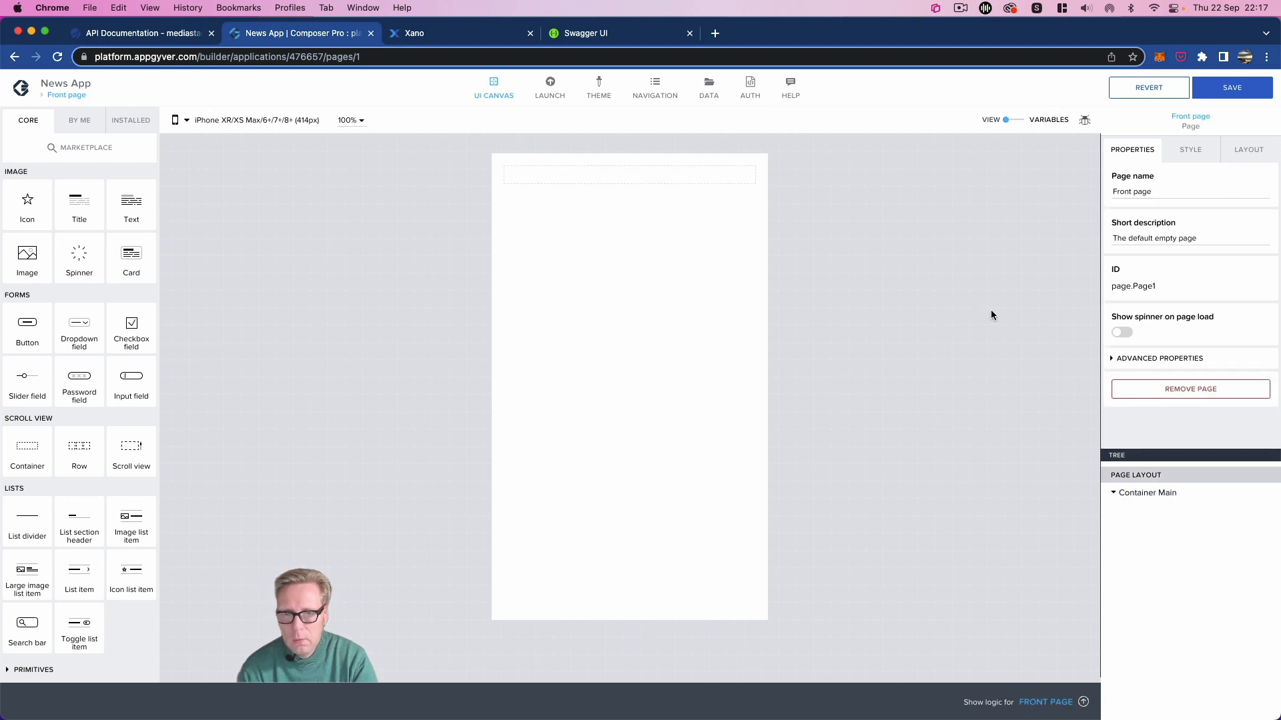
Step: Add a container inside Container Main and set its display name to "Container Header"
click(1175, 492)
drag(38, 452, 1194, 505)
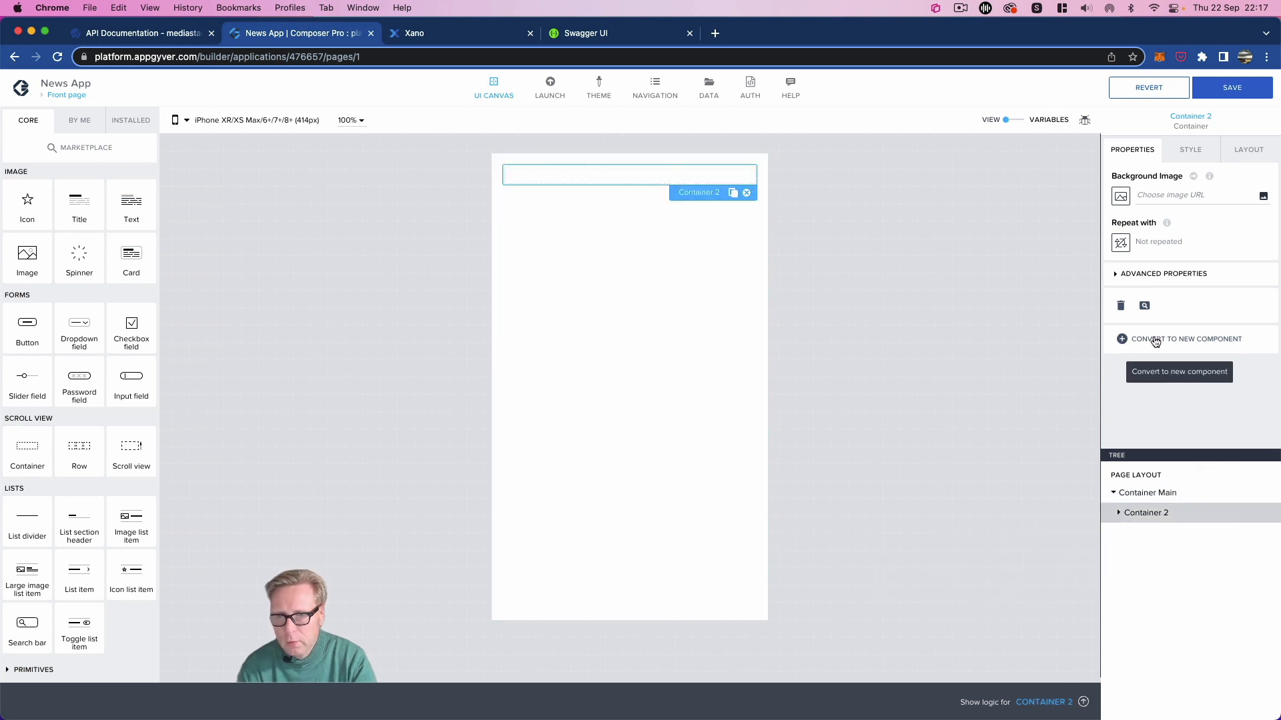
click(1115, 274)
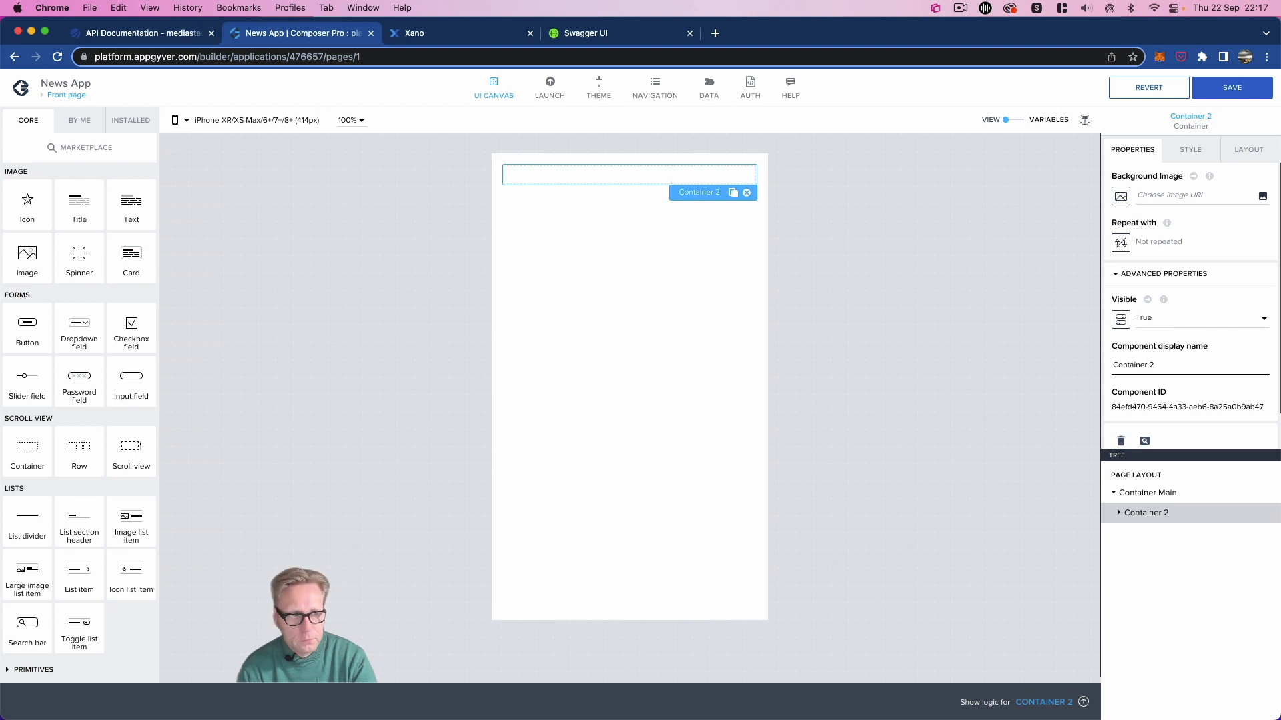
key(BackSpace)
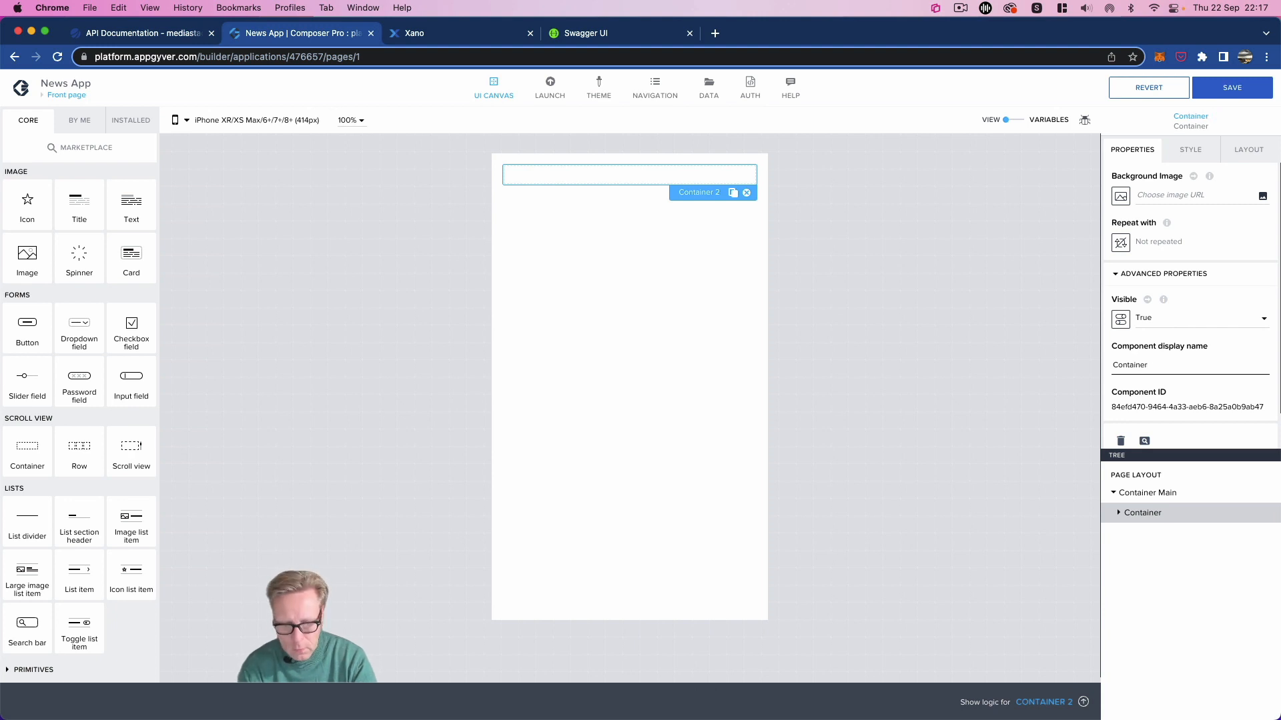
text(Header)
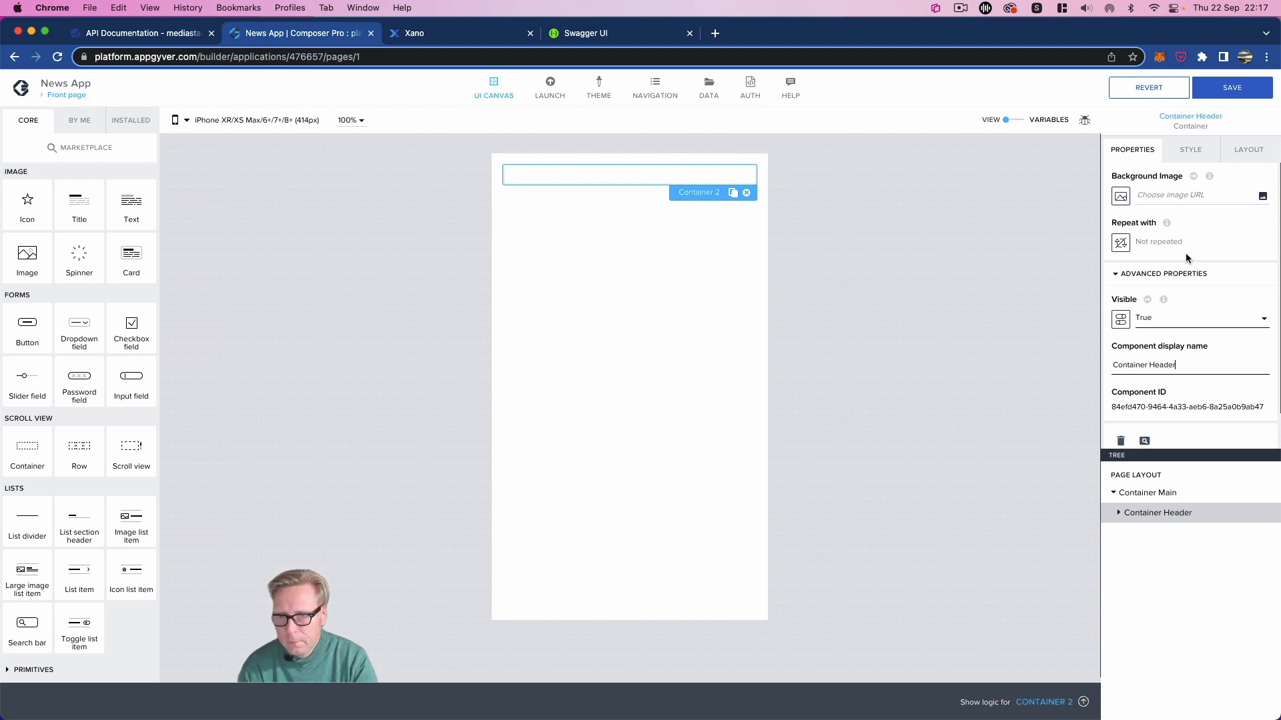
click(918, 325)
Step: Add a container inside Container Header and set its display name to "Container Profile"
click(1138, 511)
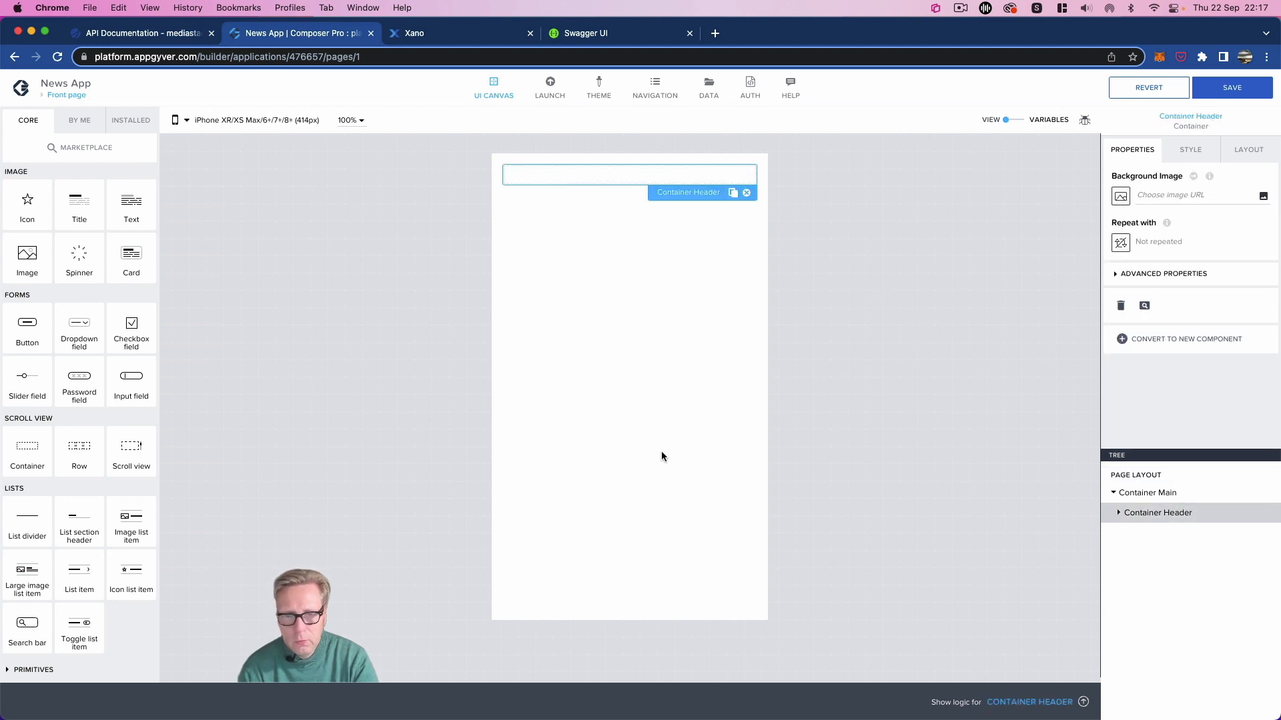
drag(44, 455, 1167, 531)
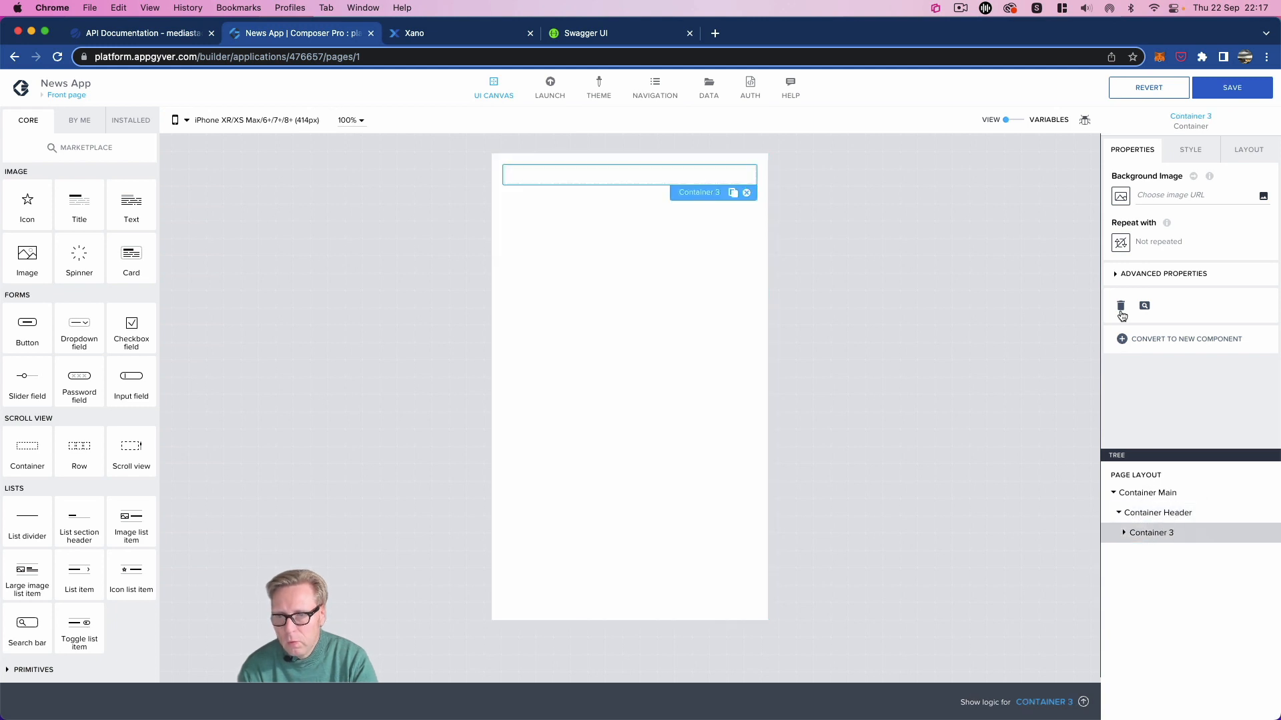
click(1116, 275)
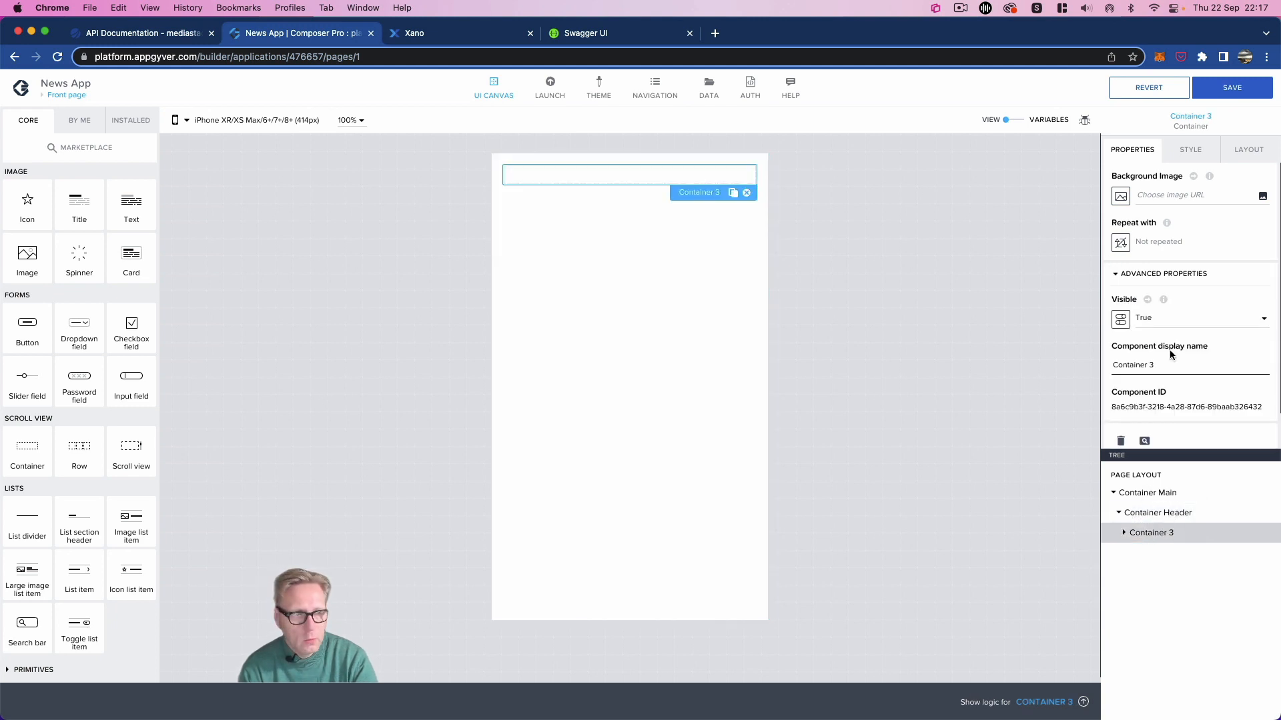
key(BackSpace)
text(P)
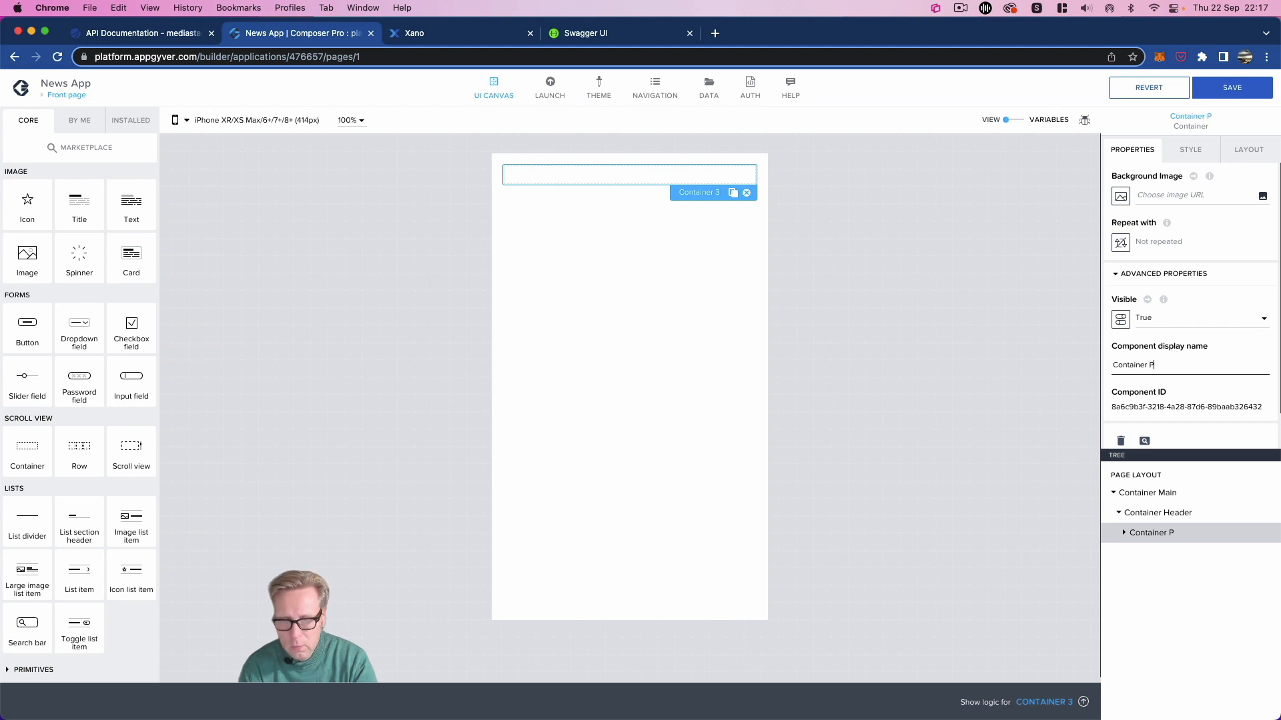
text(rofile)
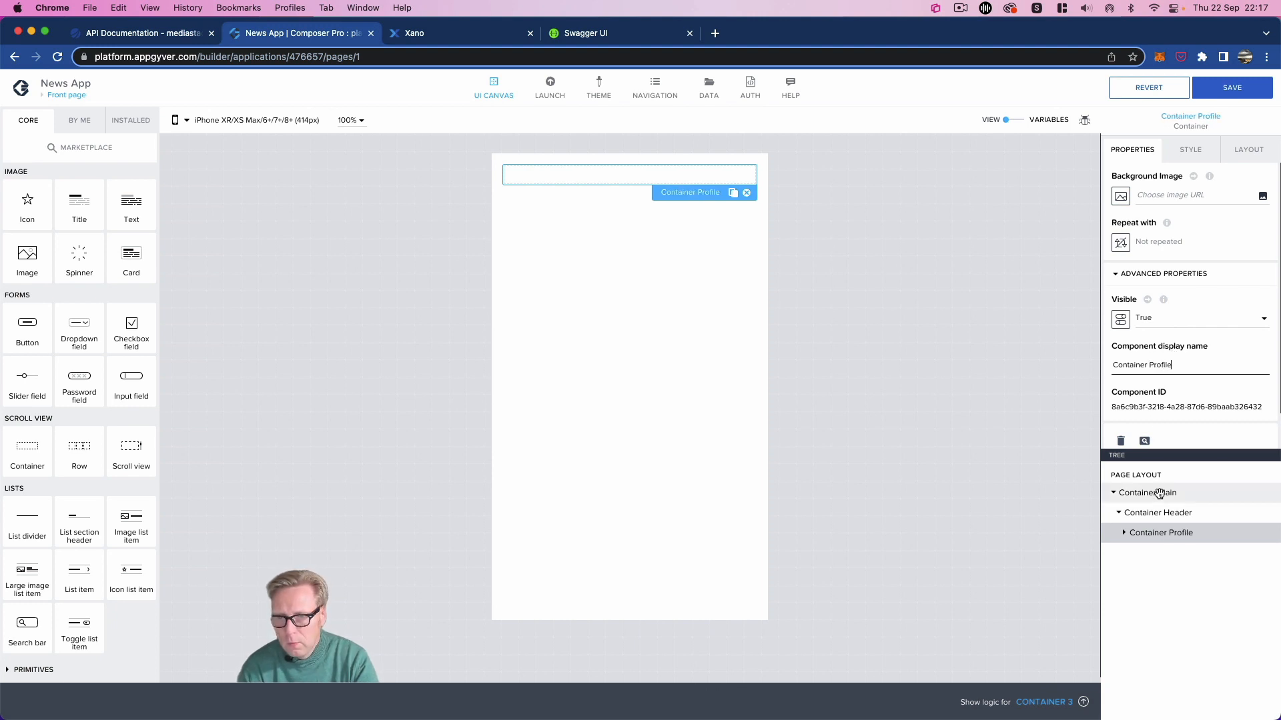
Step: Duplicate Container Profile and set the copy's display name to "Container Title"
click(733, 193)
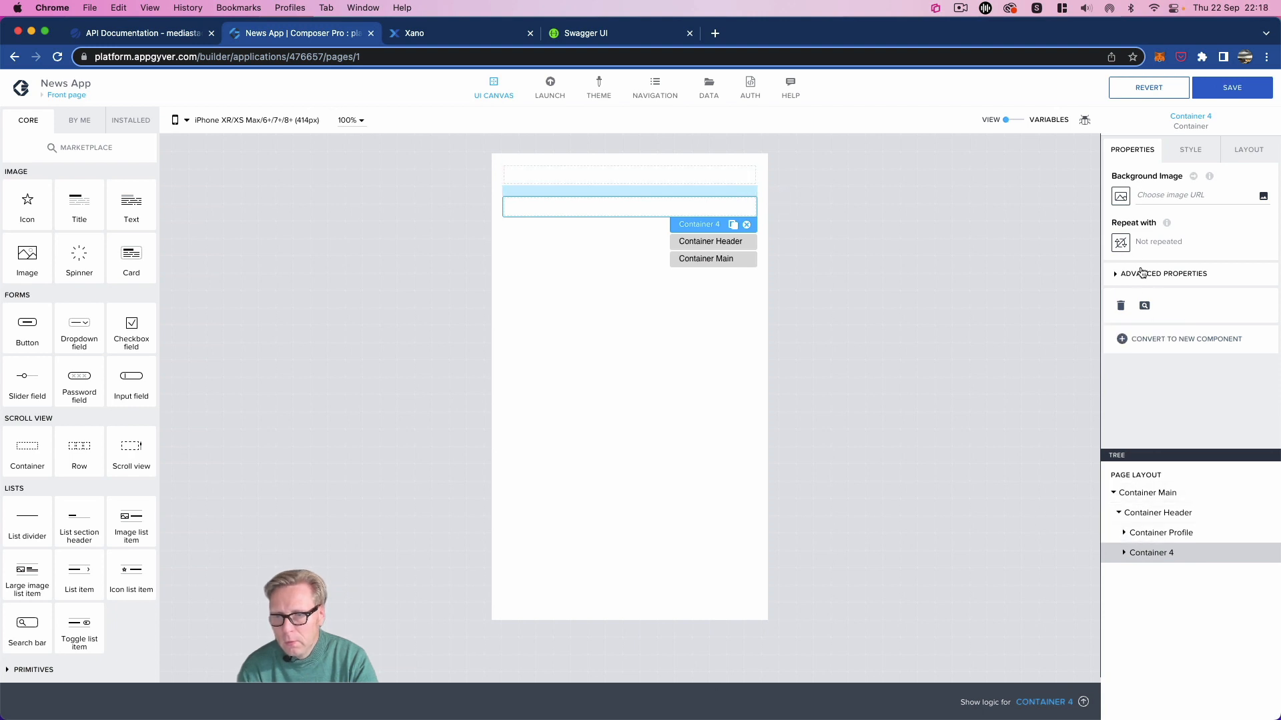
click(1117, 279)
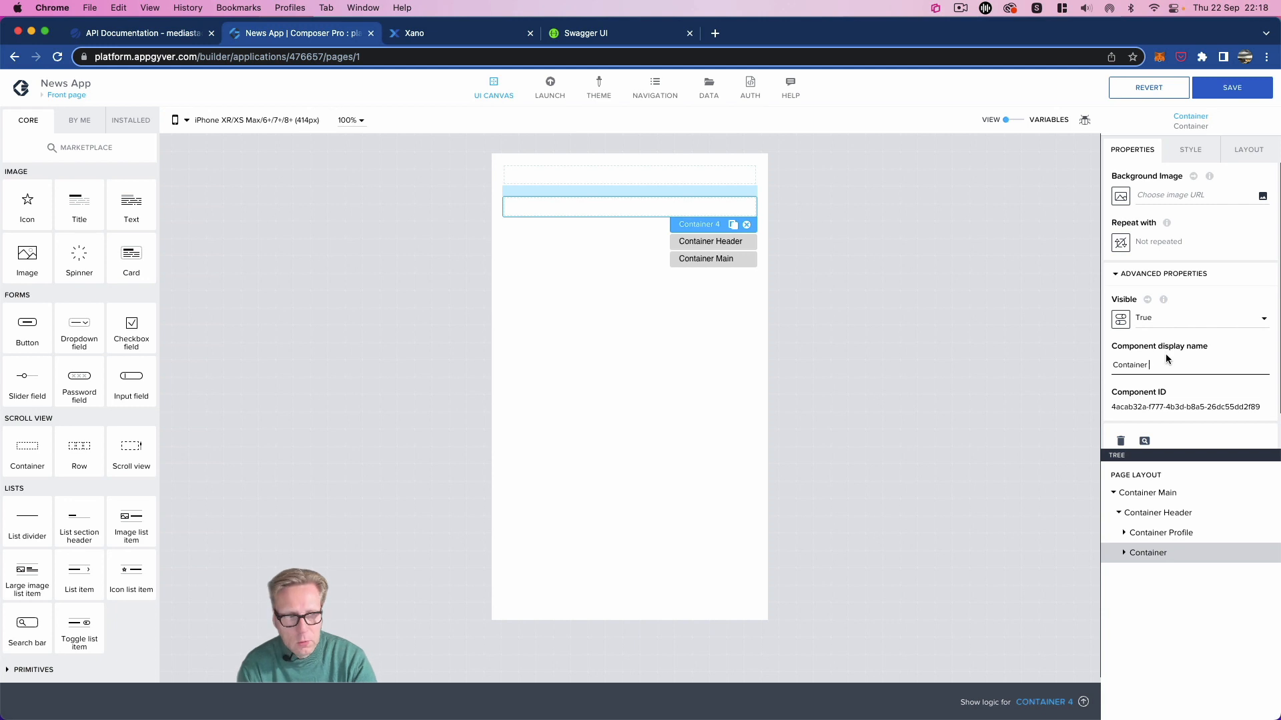
text(Ti)
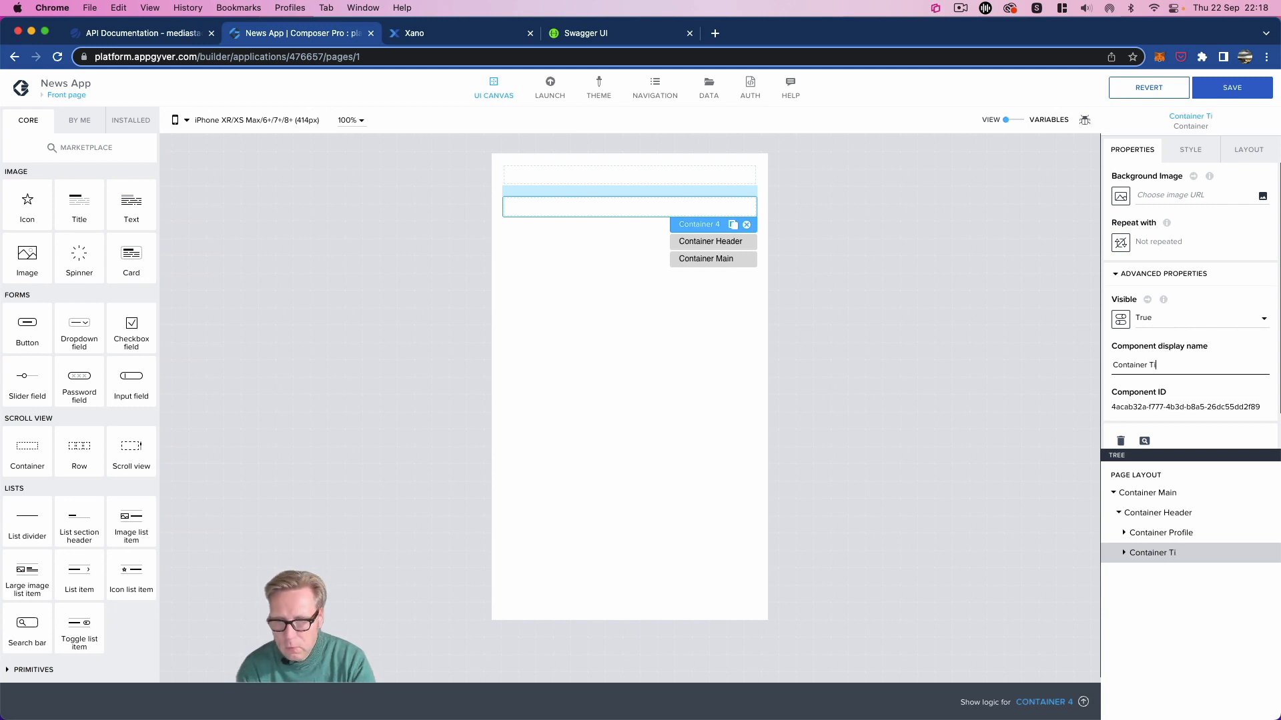
text(tle)
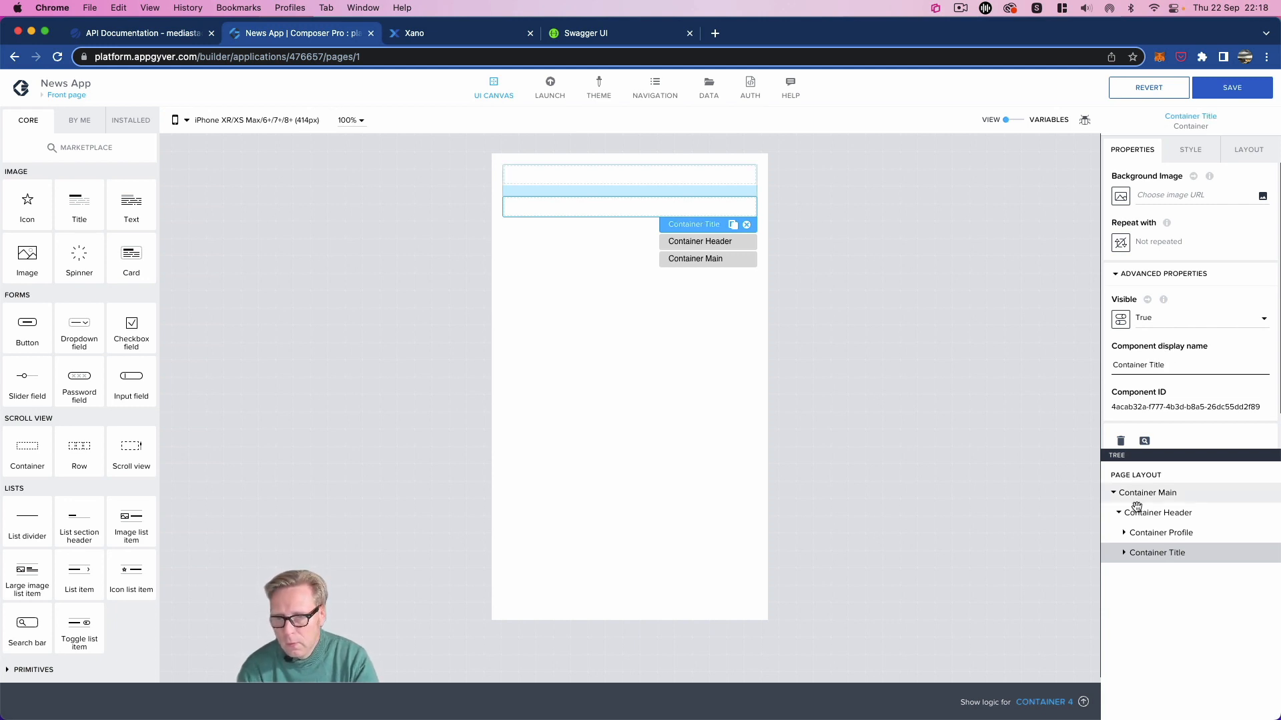
Step: Duplicate Container Title and set the copy's display name to "Container Search"
click(733, 224)
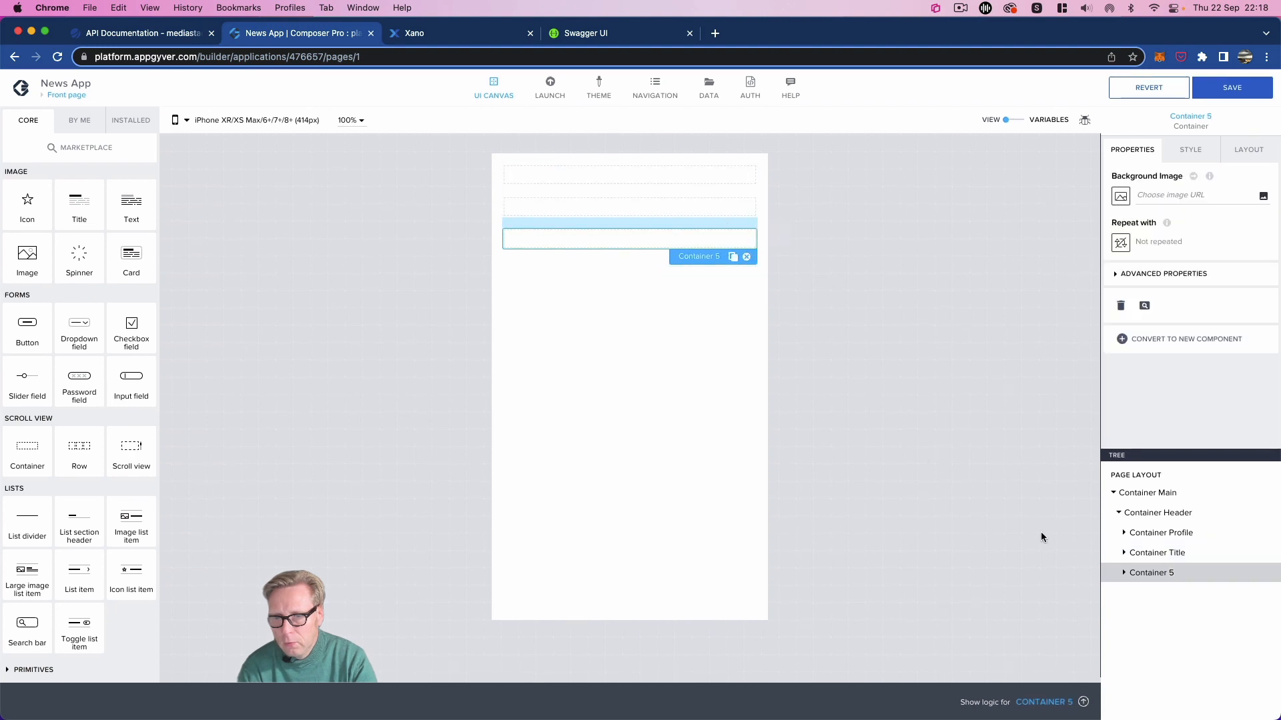
click(1117, 275)
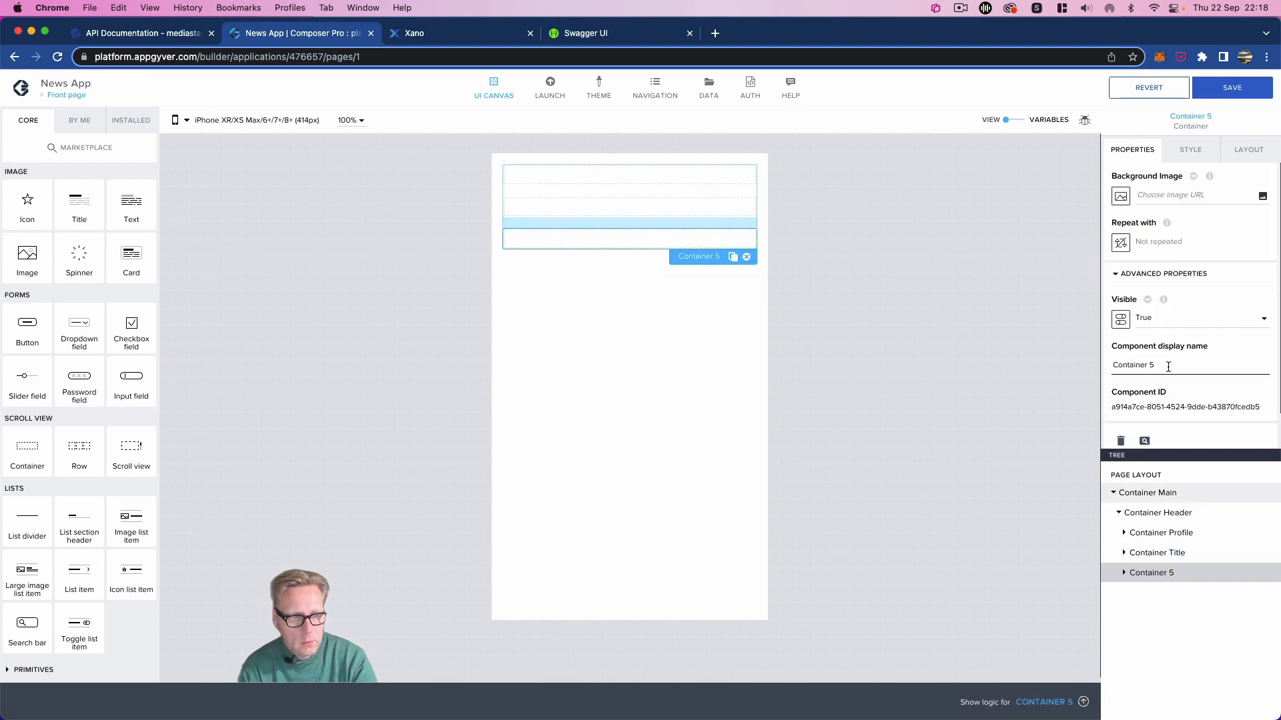
key(BackSpace)
text(Search)
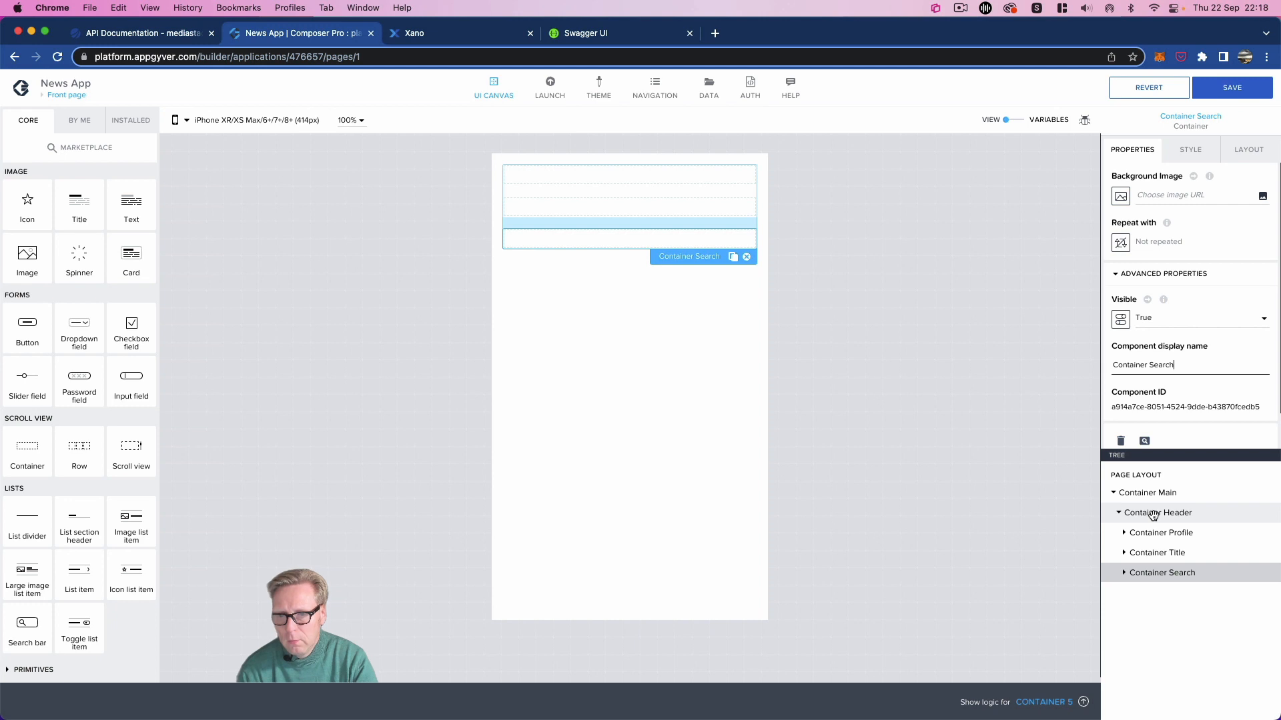
Step: Set the layout direction of Container Header to Horizontal
click(1153, 515)
click(1247, 149)
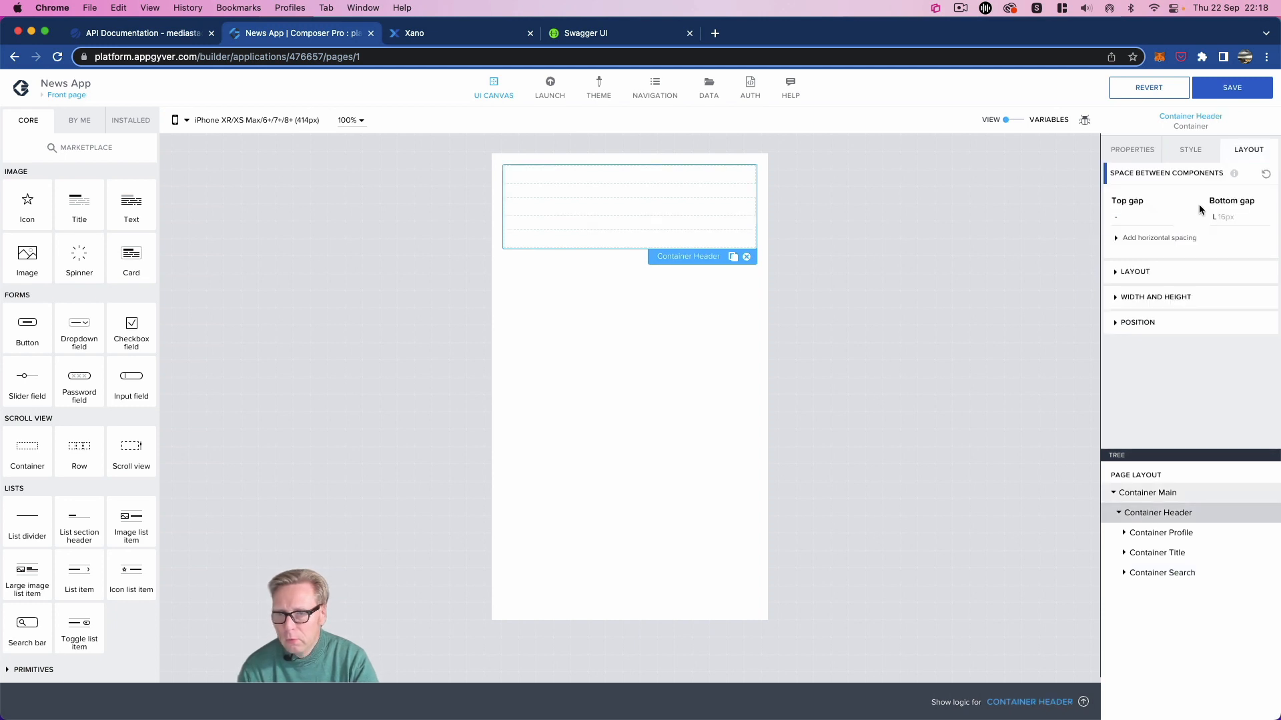
click(1122, 271)
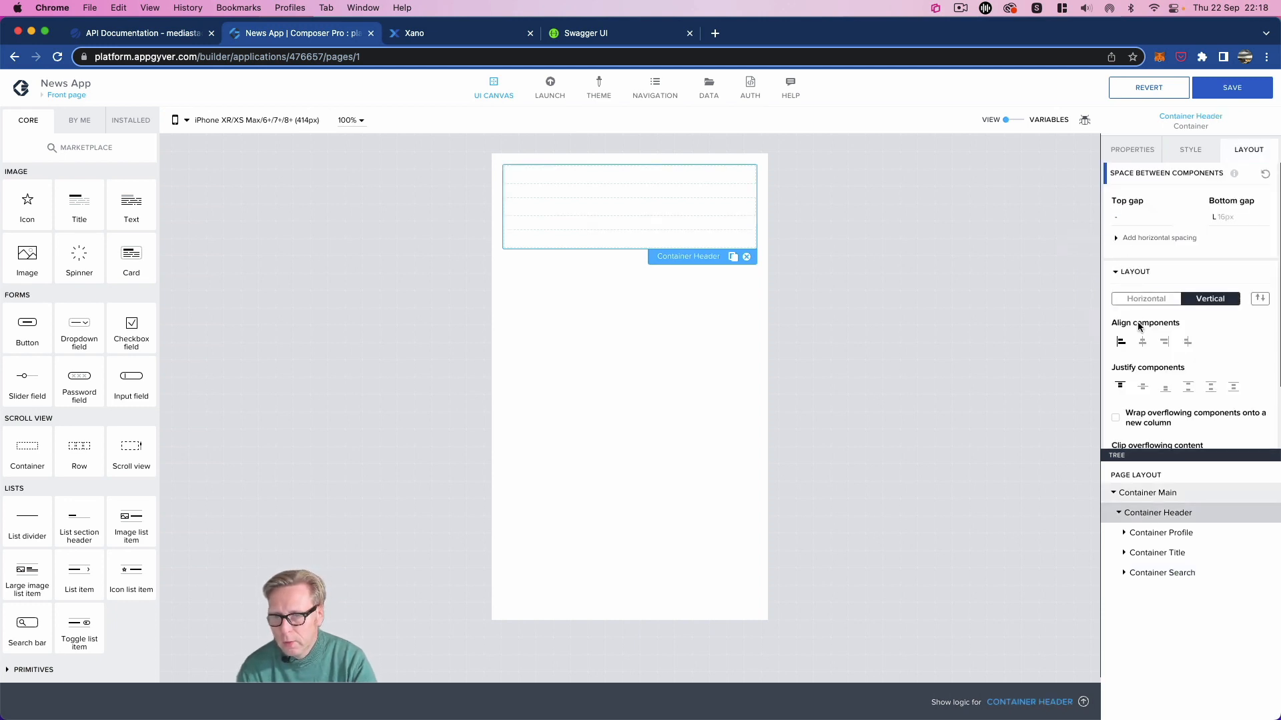
click(1146, 299)
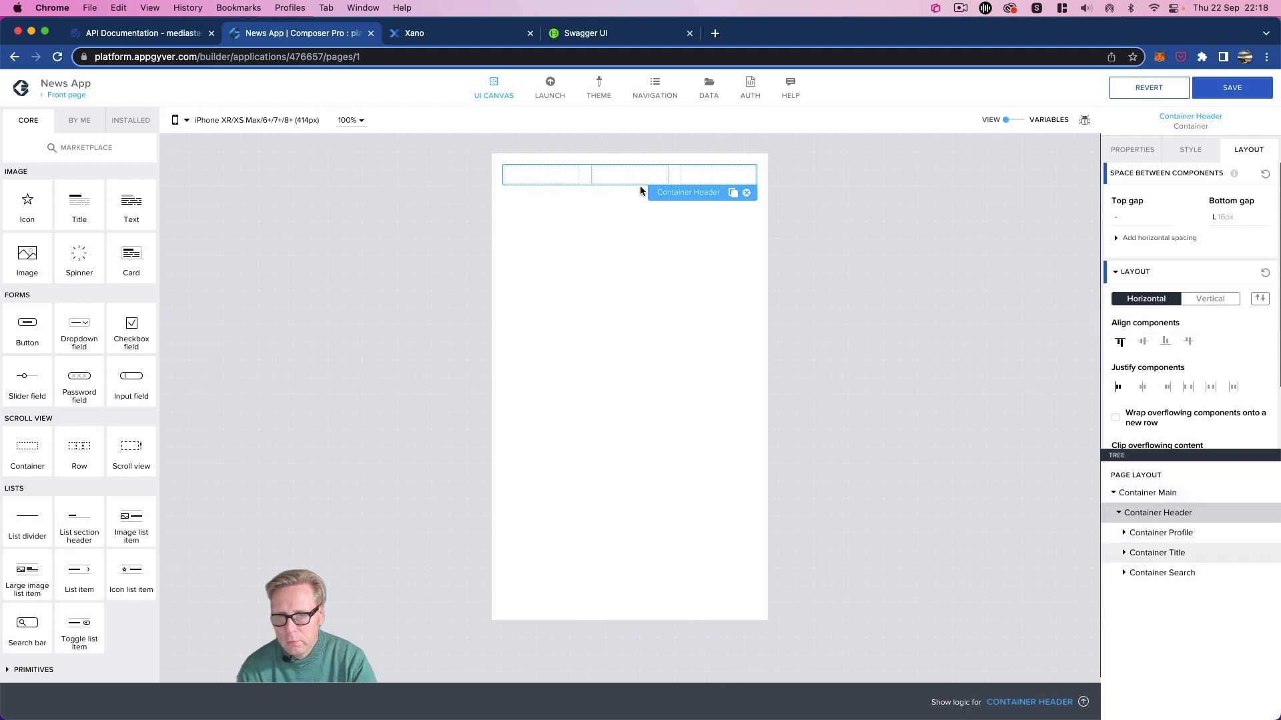
Step: Add an image component inside Container Profile and set its display name to "Image Profile"
click(1150, 536)
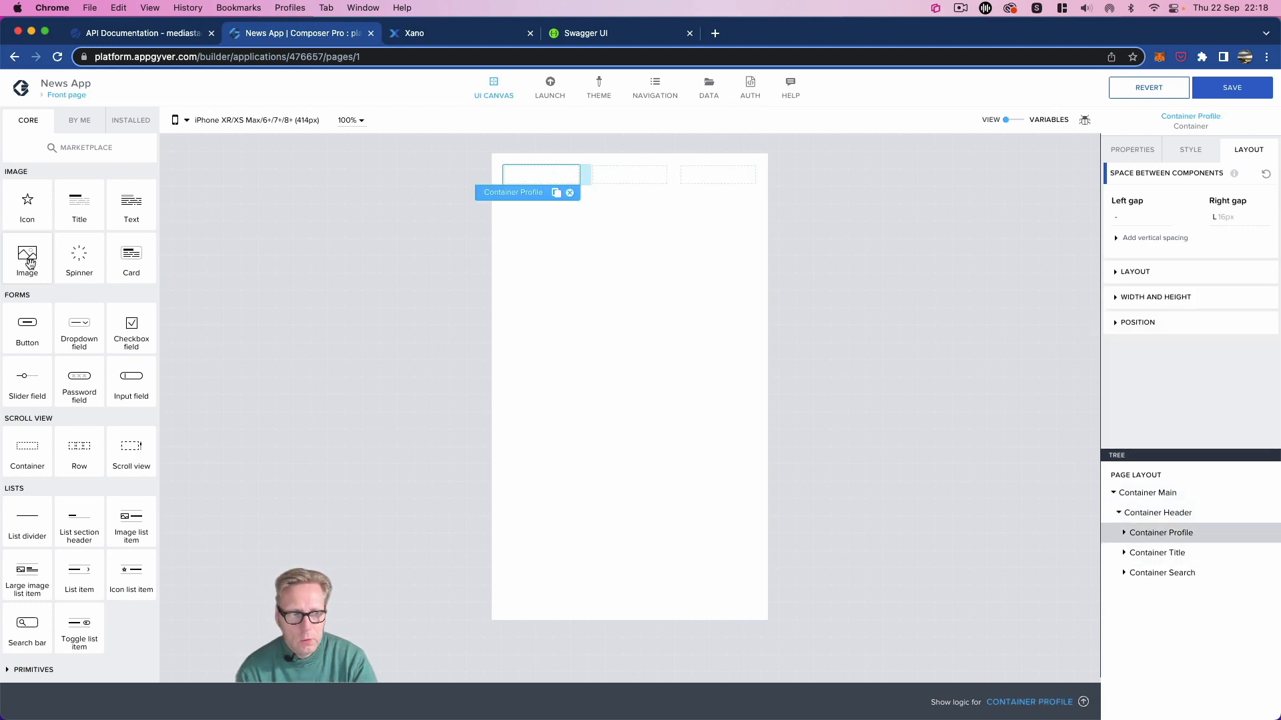
drag(29, 263, 1204, 538)
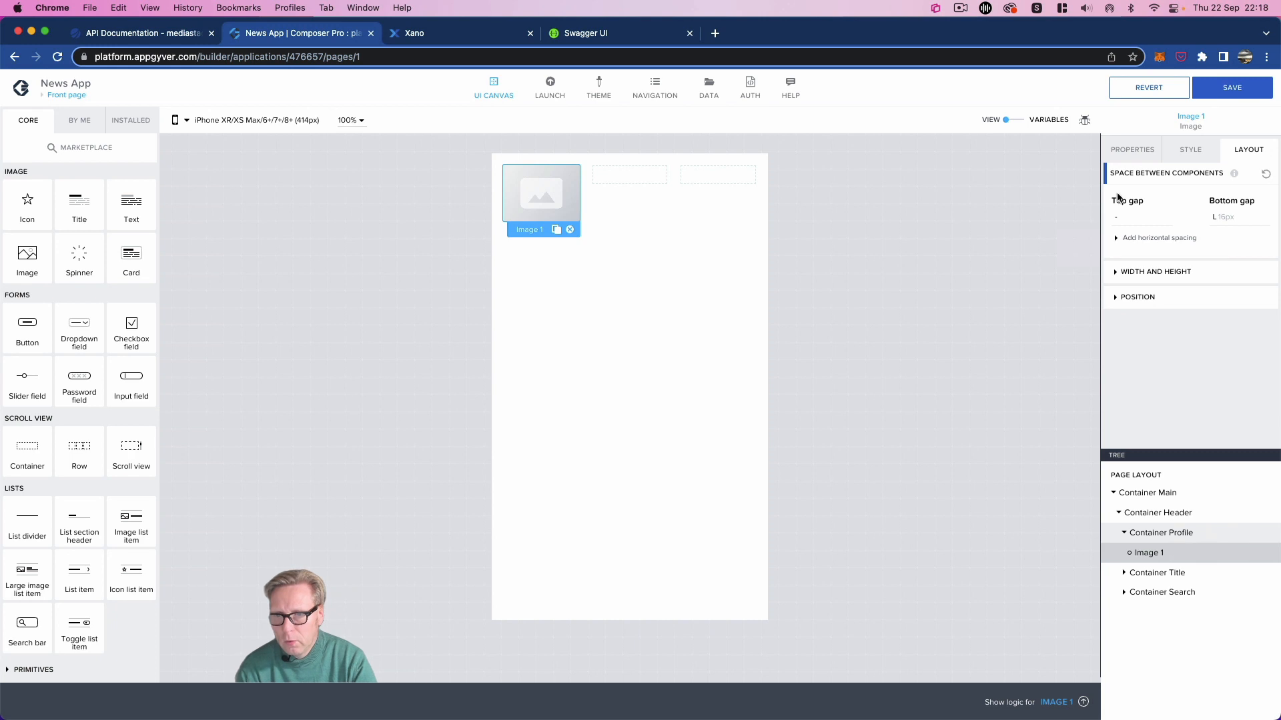
click(1129, 153)
click(1121, 280)
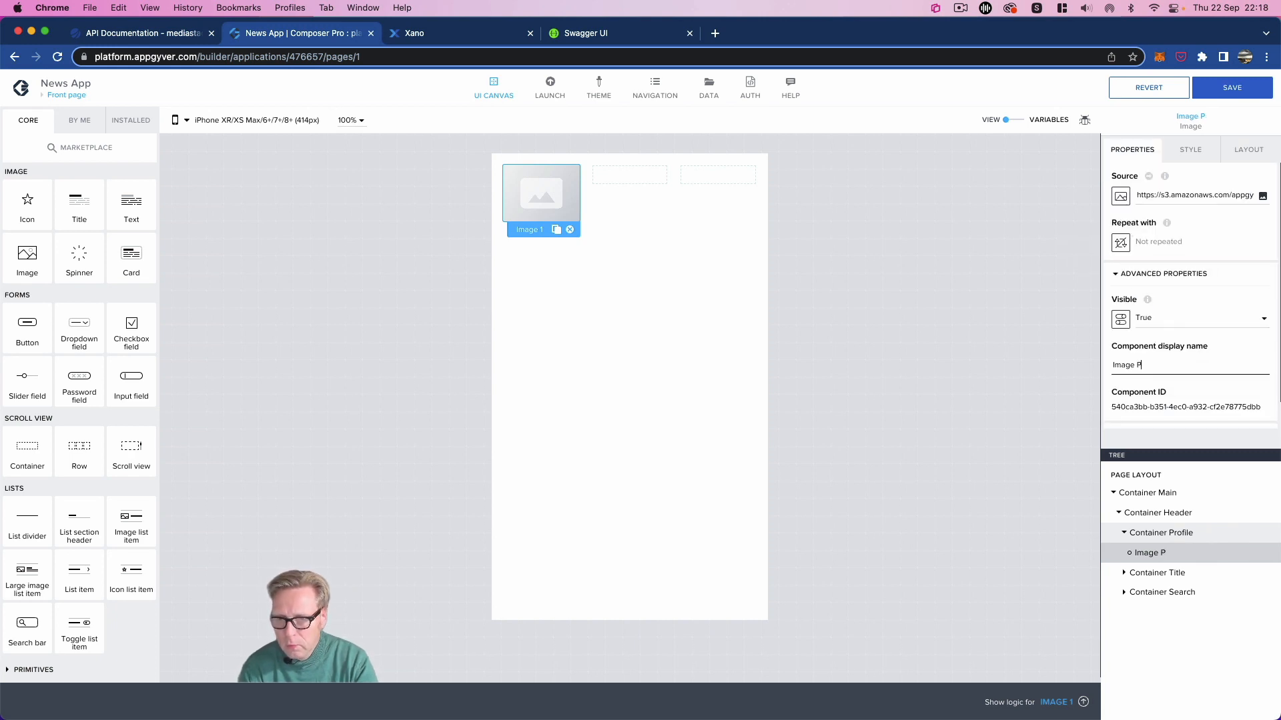
text(rofile)
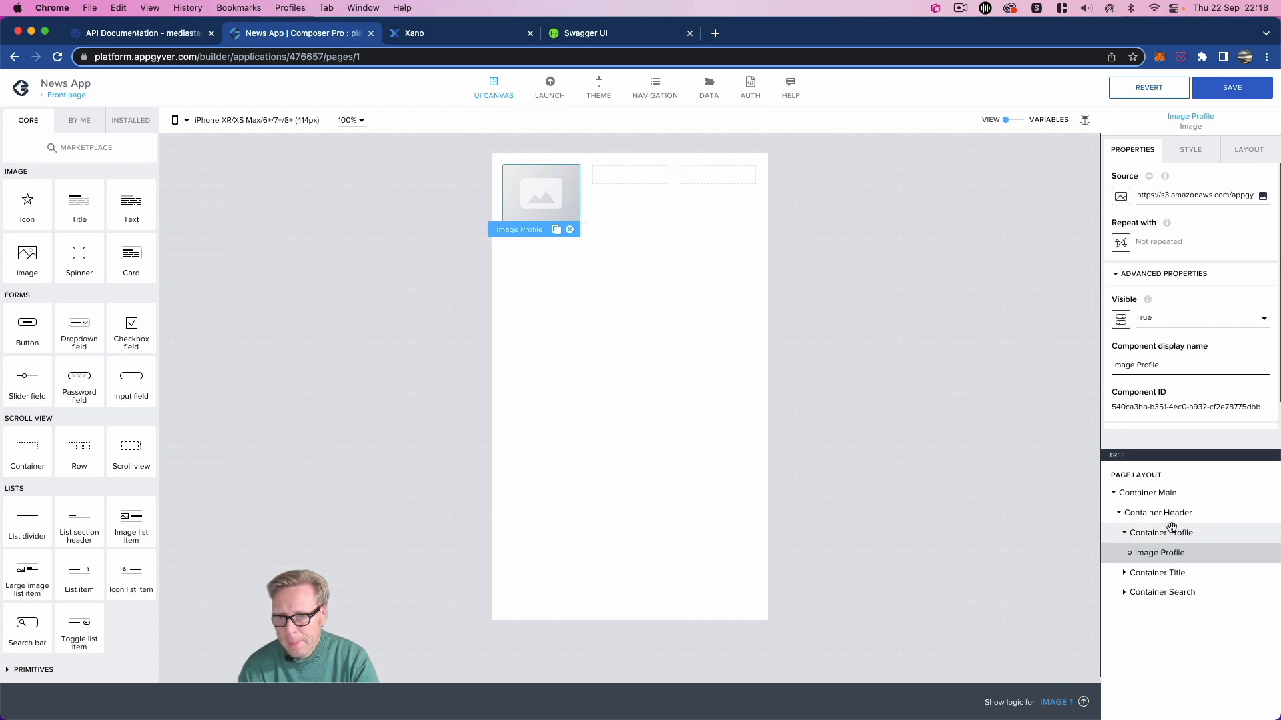
Step: Set the source of Image Profile to the uploaded cat PNG from the app's assets
click(1263, 195)
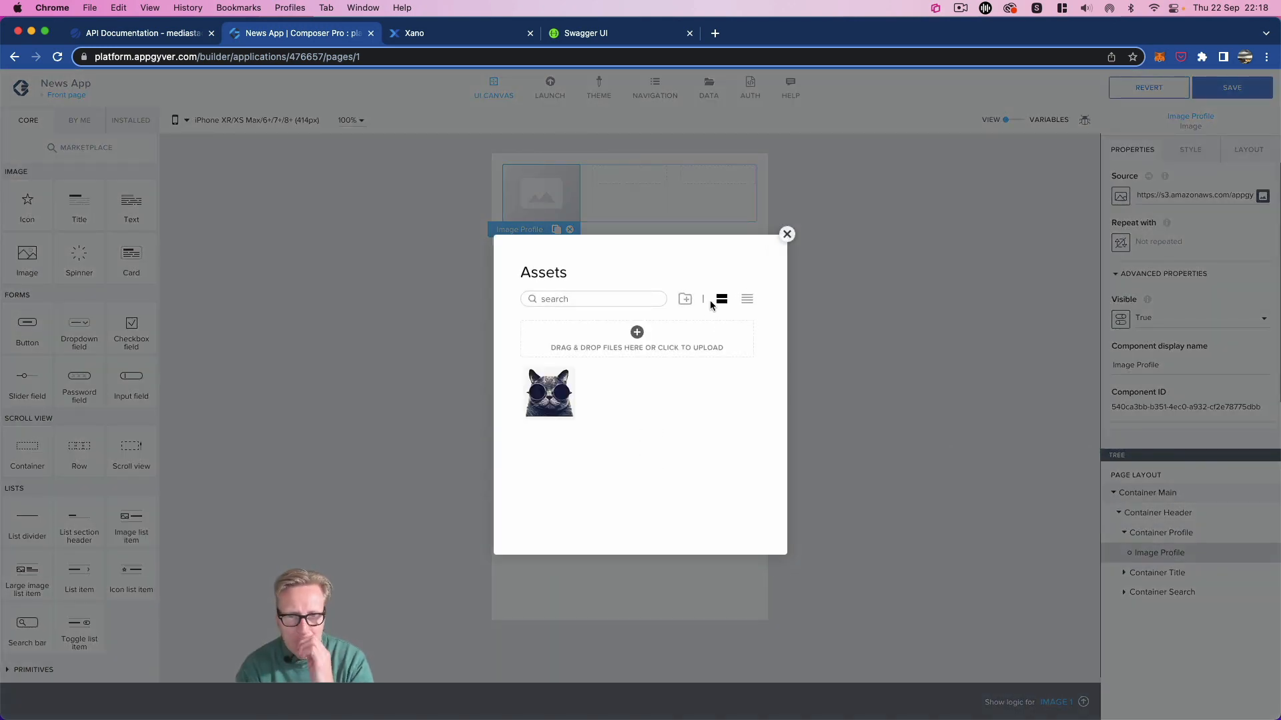
click(546, 403)
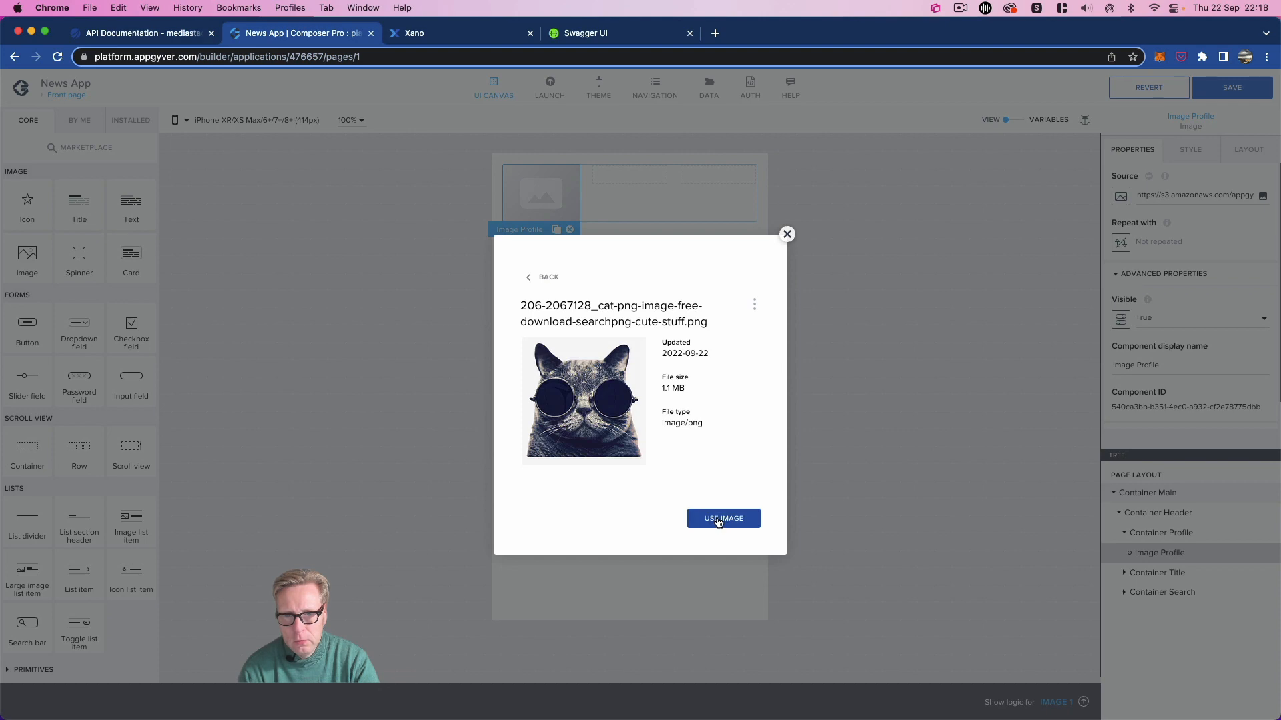
click(718, 521)
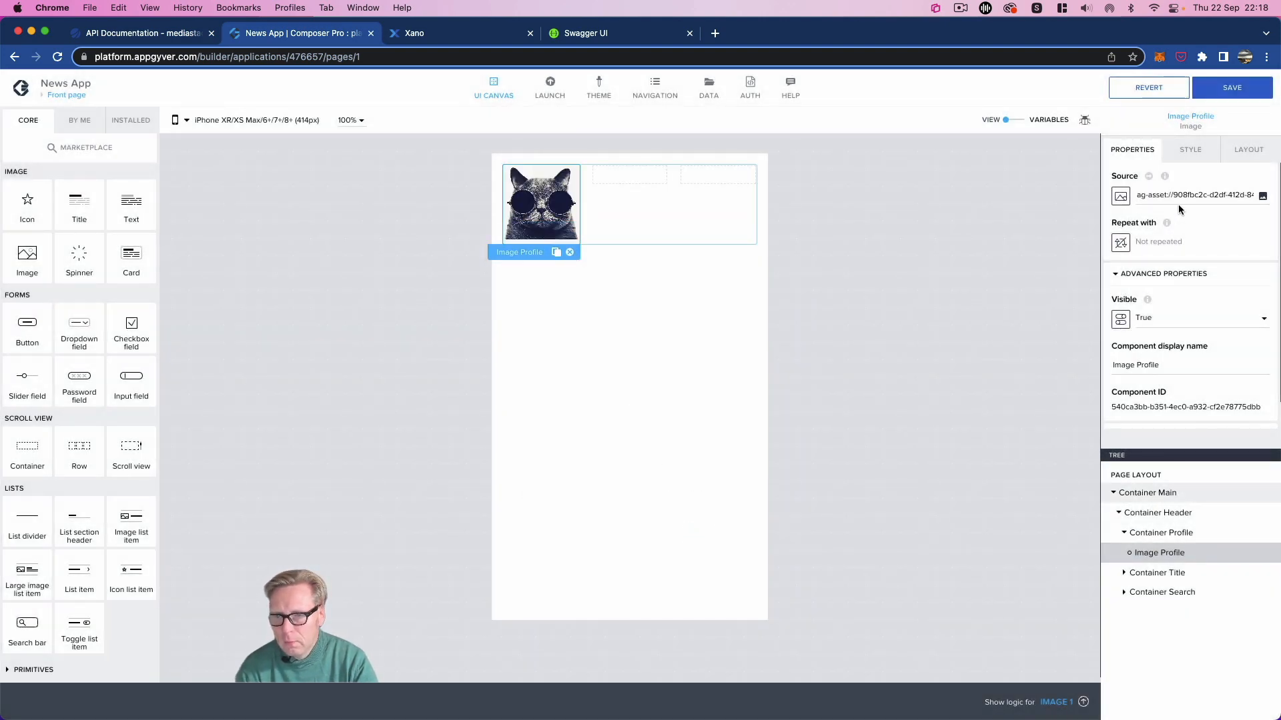
Step: Set the width and height option of Container Profile to Fit content
click(1248, 150)
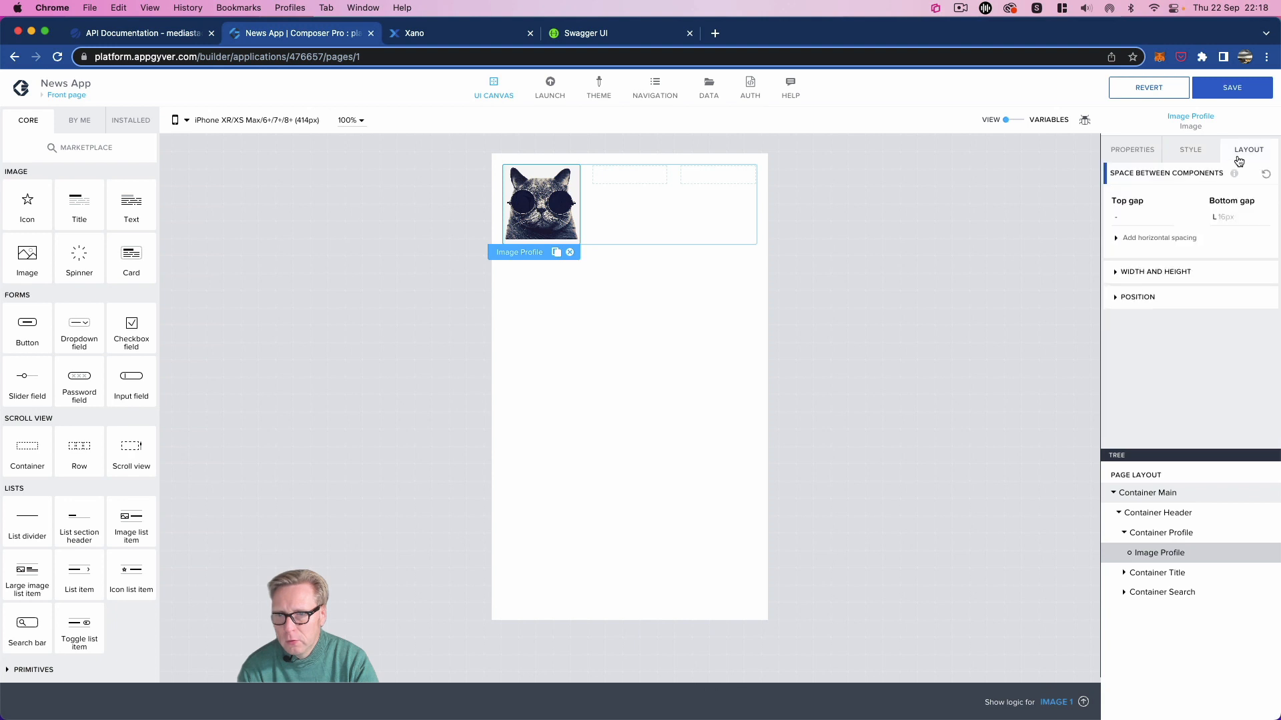
click(1125, 271)
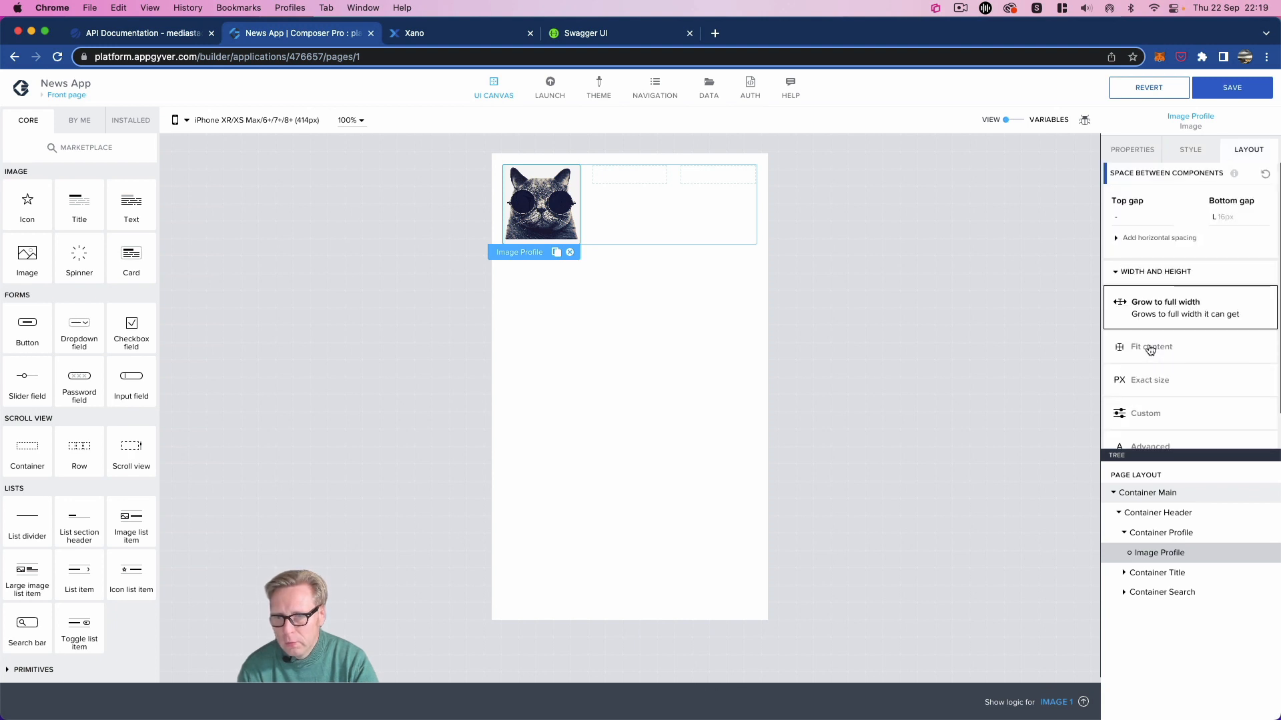
click(1167, 532)
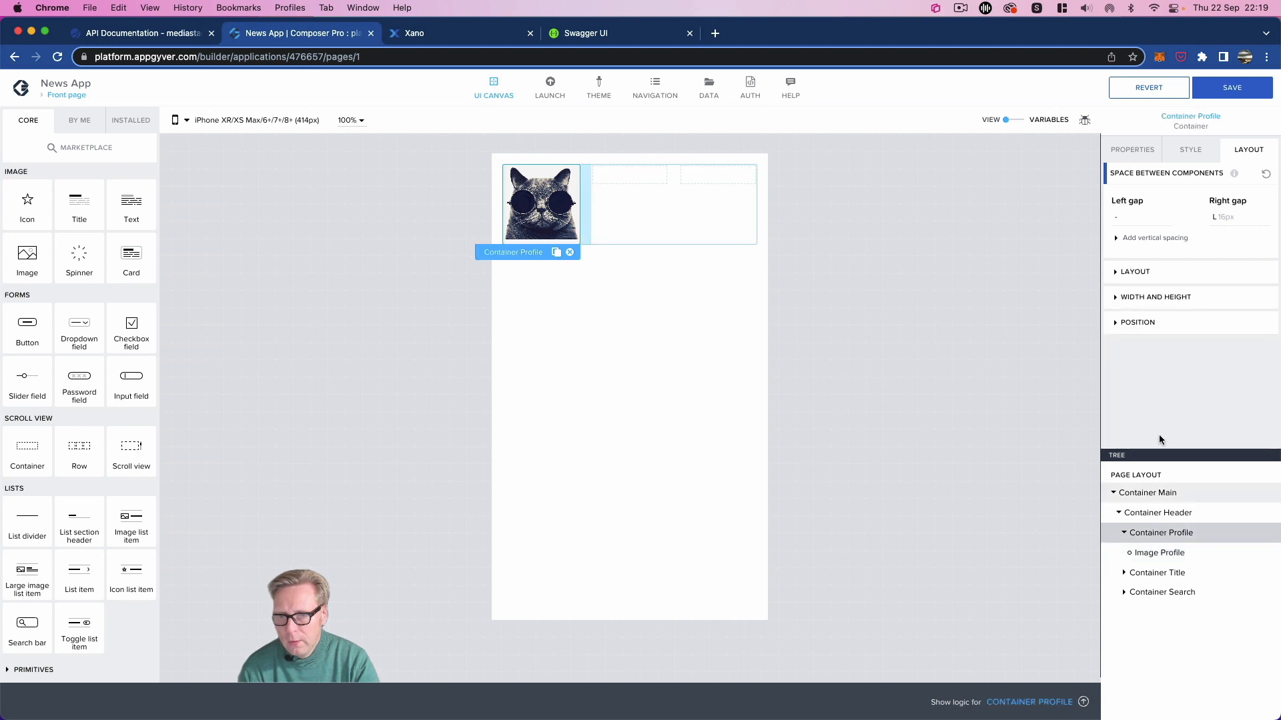
click(1116, 275)
scroll(1154, 364, down, 2)
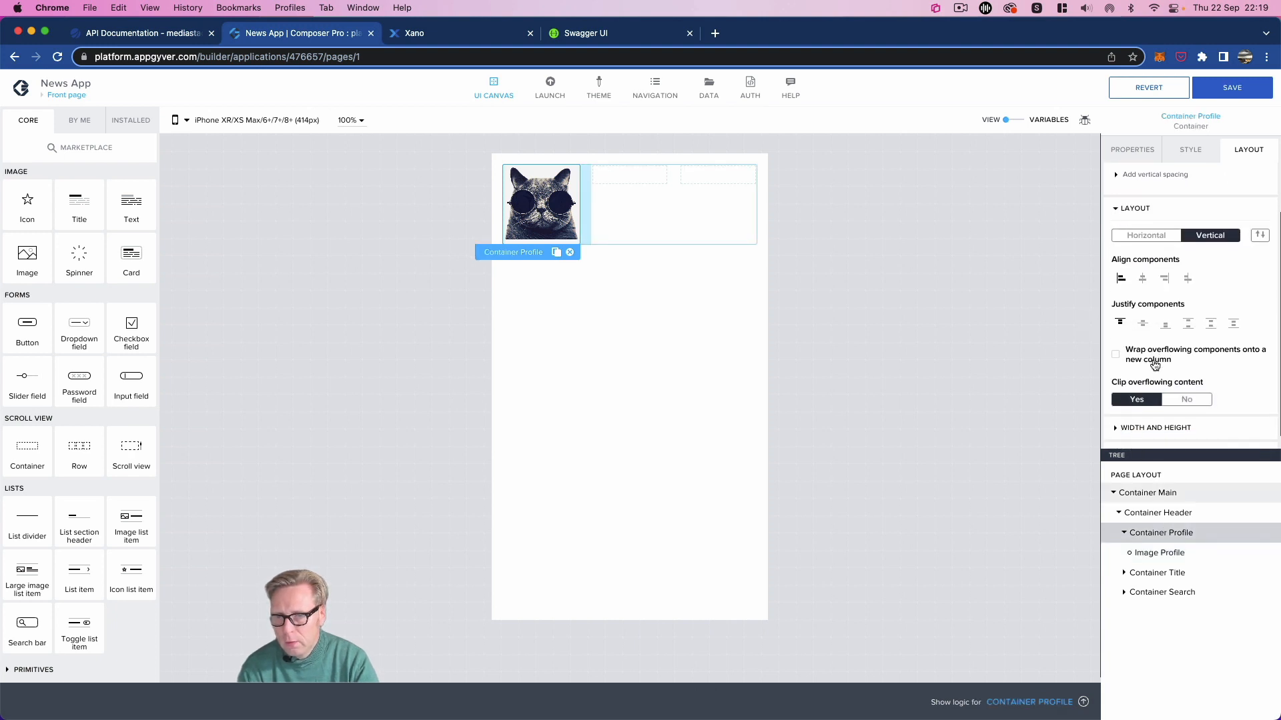
click(1115, 214)
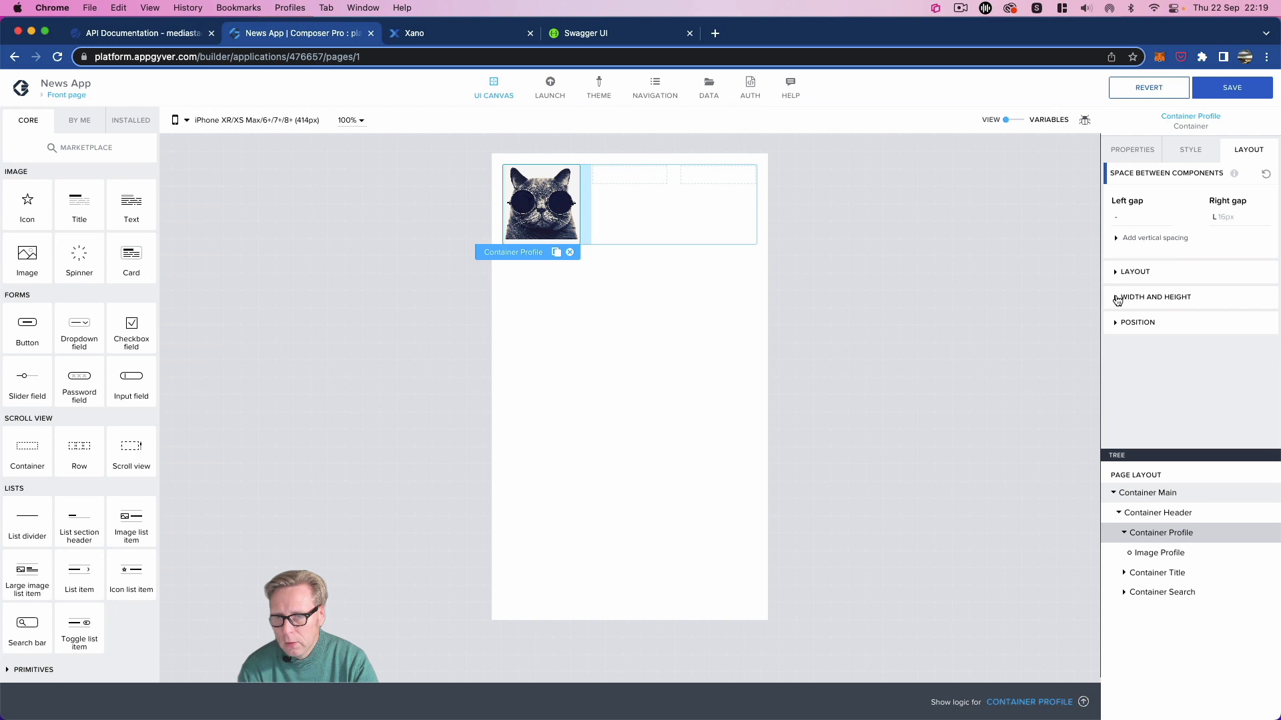
click(1117, 300)
click(1145, 375)
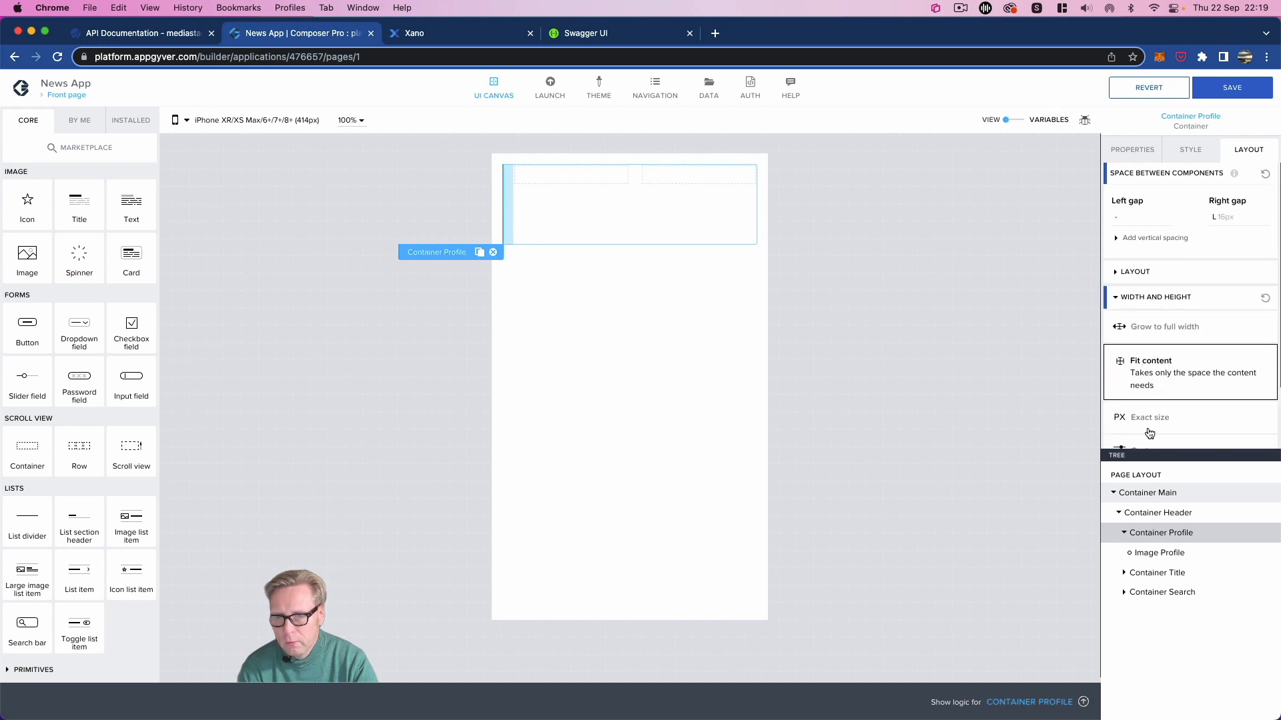
Step: Give Image Profile an exact size of 30 px width and 30 px height, and save the app
click(1169, 554)
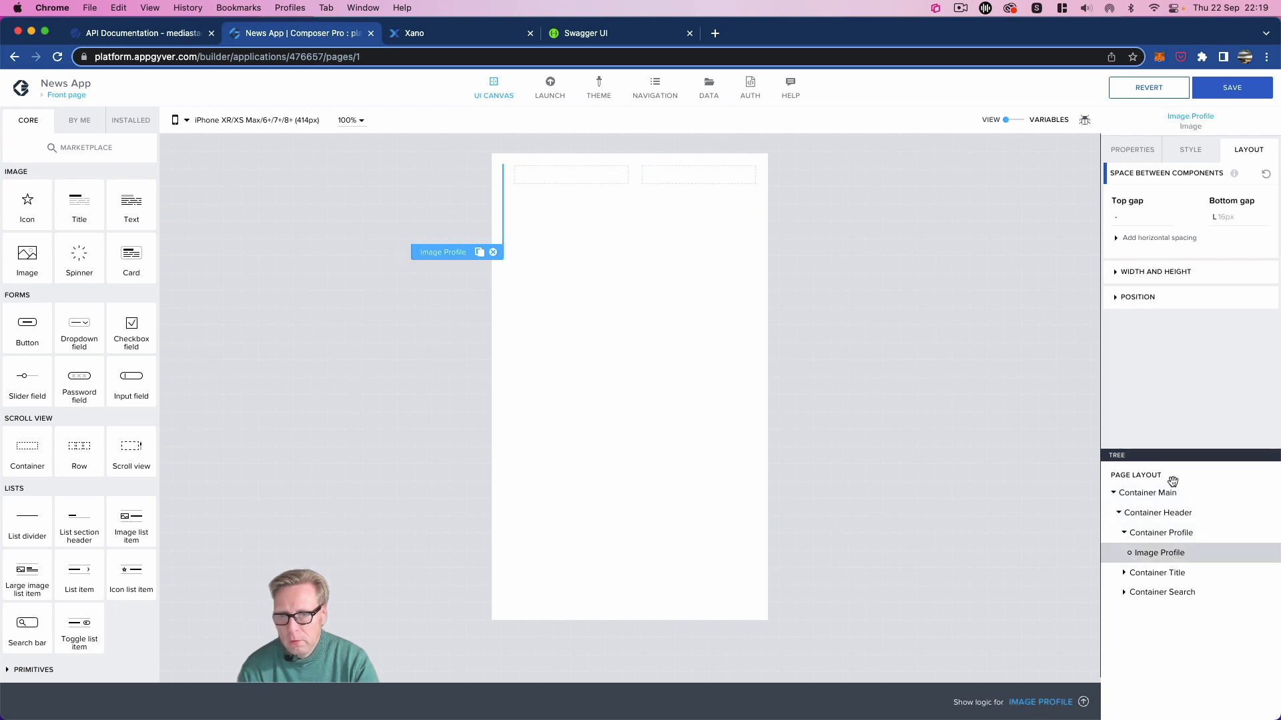
click(1119, 275)
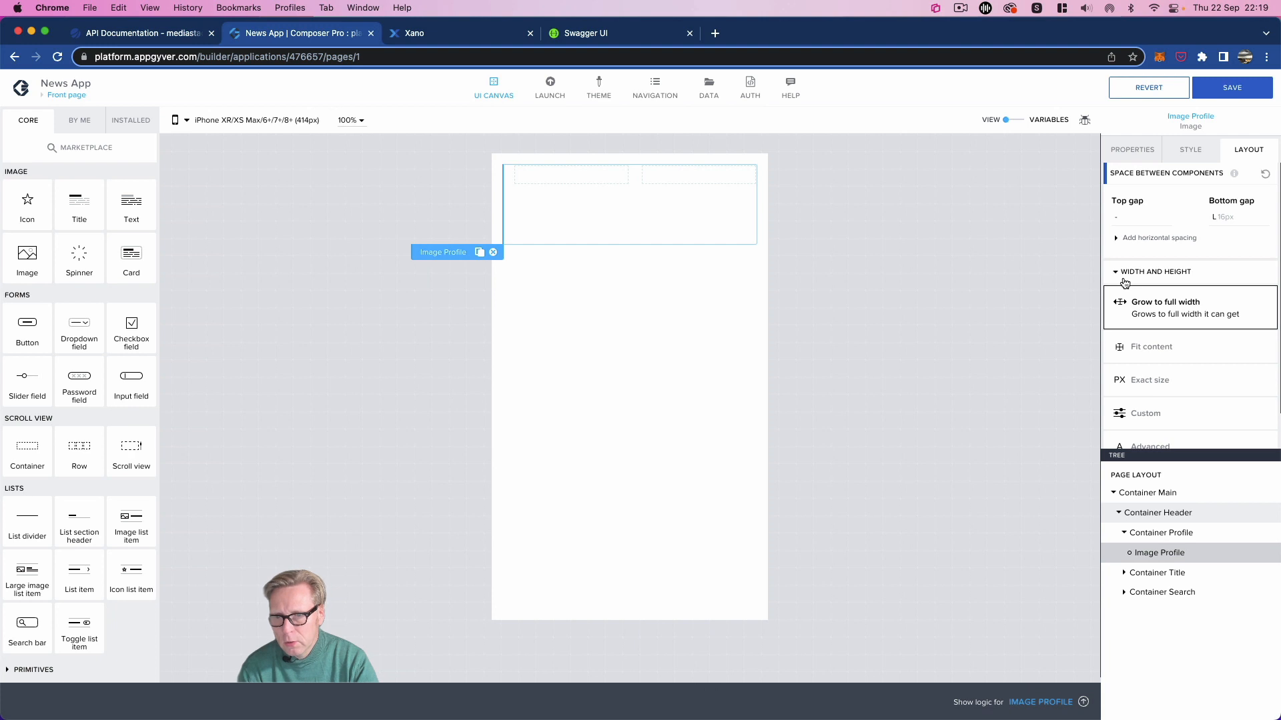
scroll(1164, 352, down, 1)
click(1160, 348)
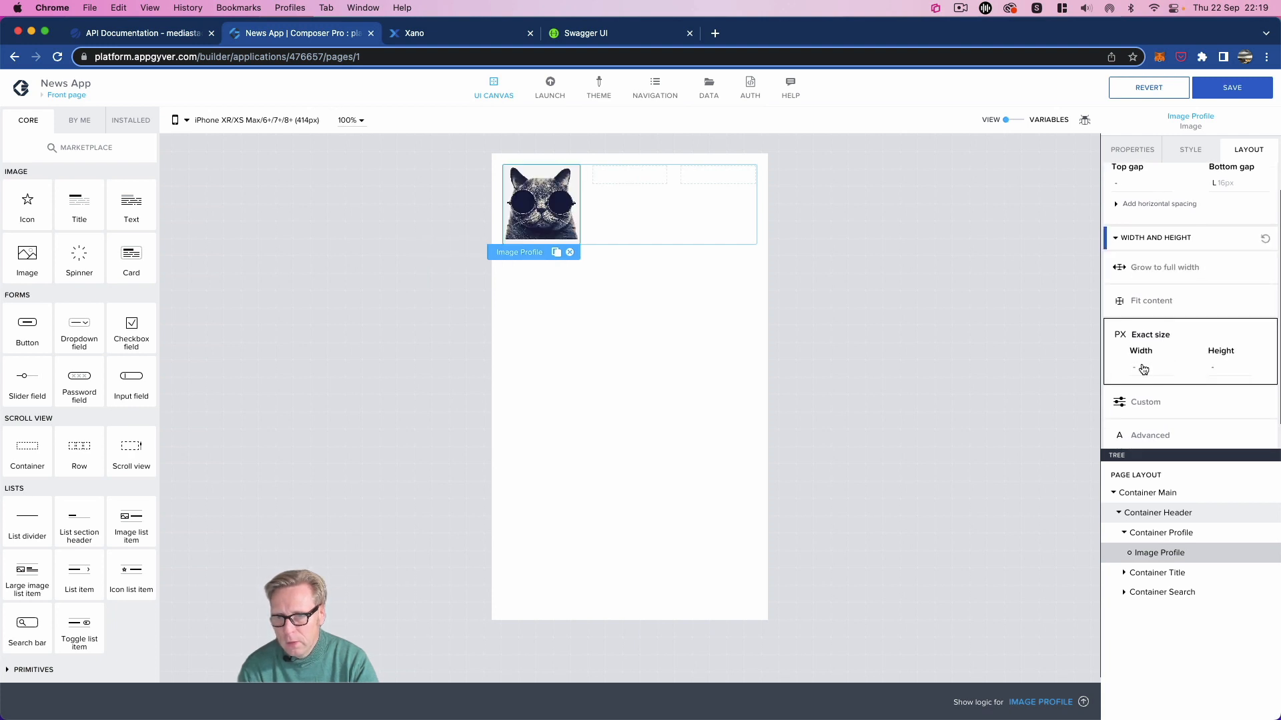
click(1142, 366)
click(1104, 427)
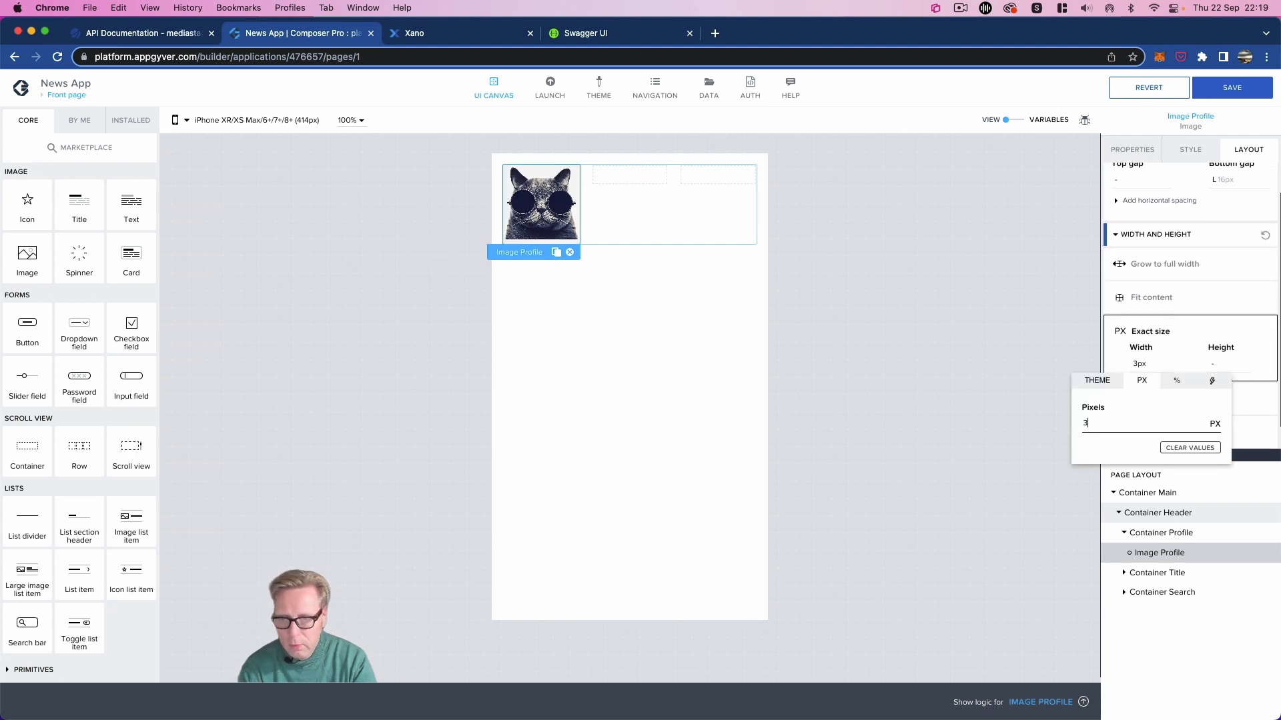
click(1214, 365)
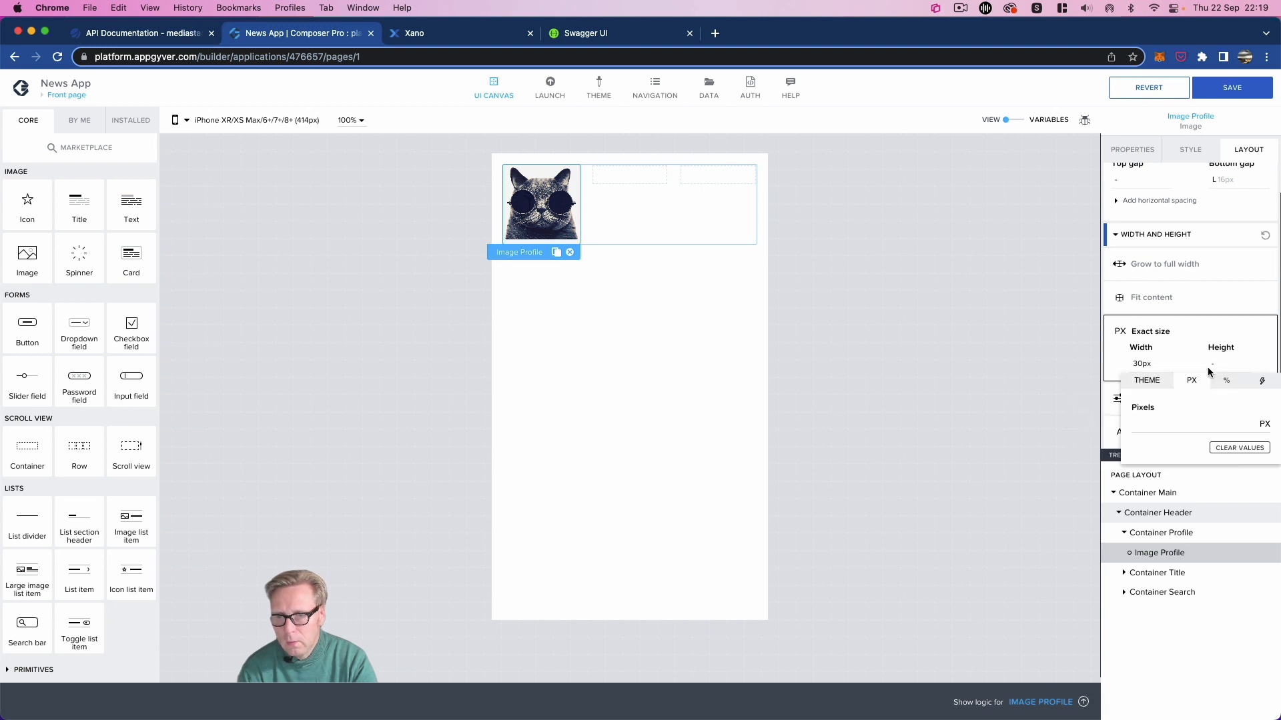
text(30)
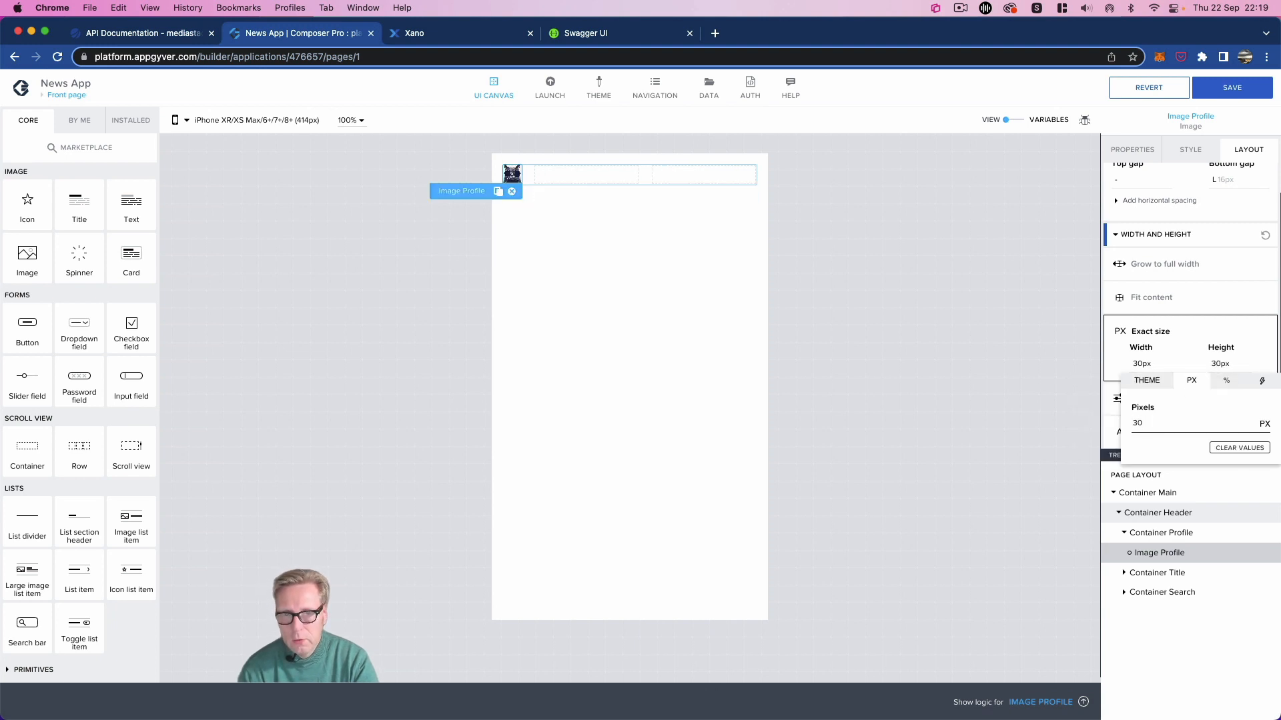
click(1194, 288)
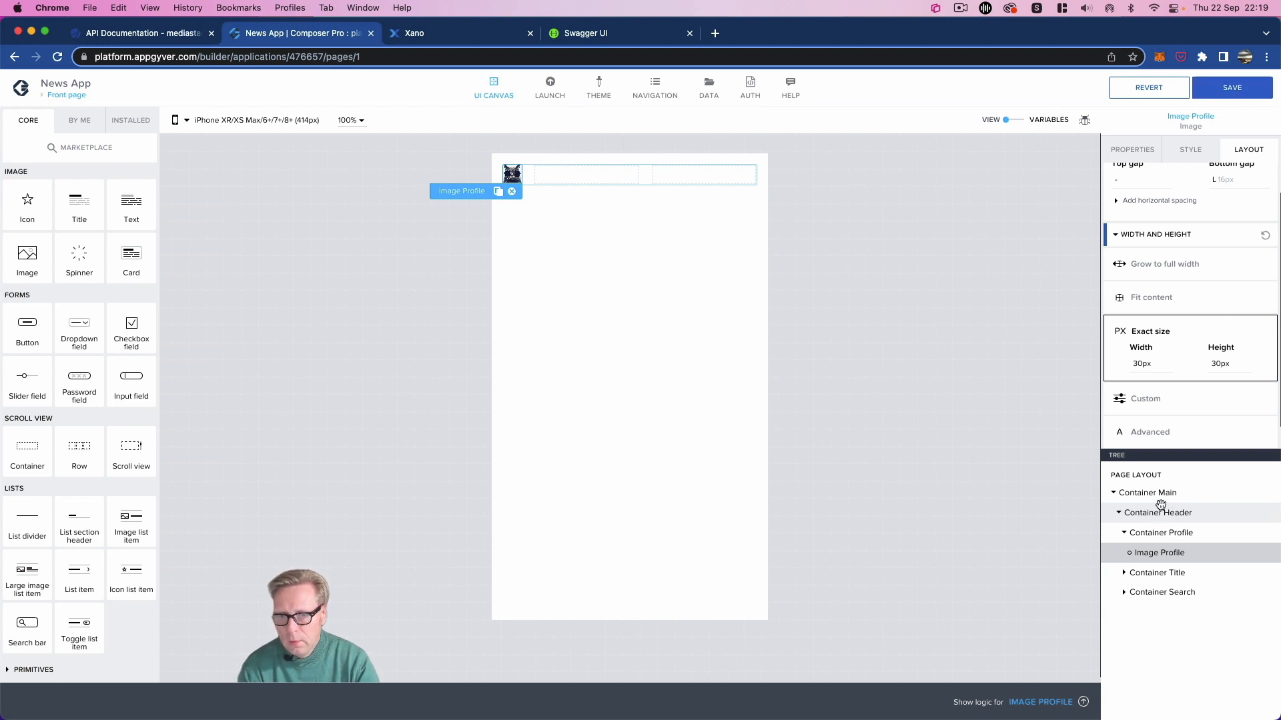
click(1228, 92)
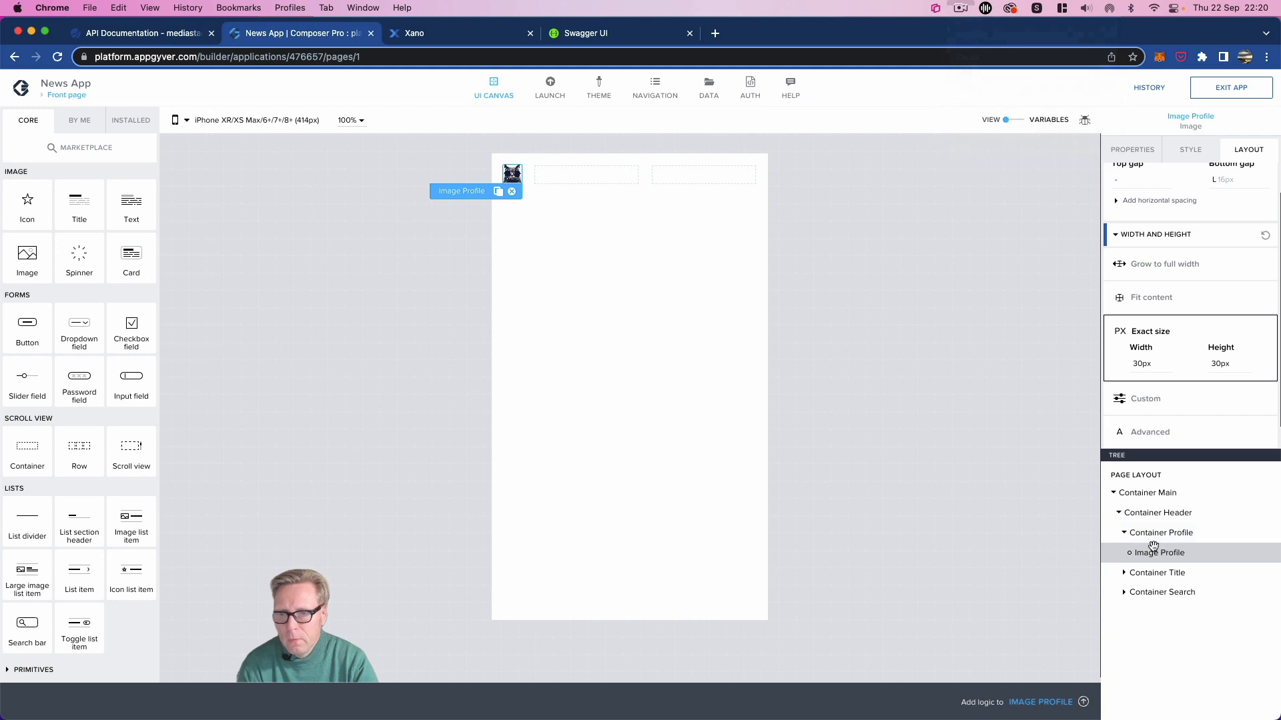
Step: Duplicate the Image style class of Image Profile as a new style class named "Circle"
click(1186, 155)
click(1244, 204)
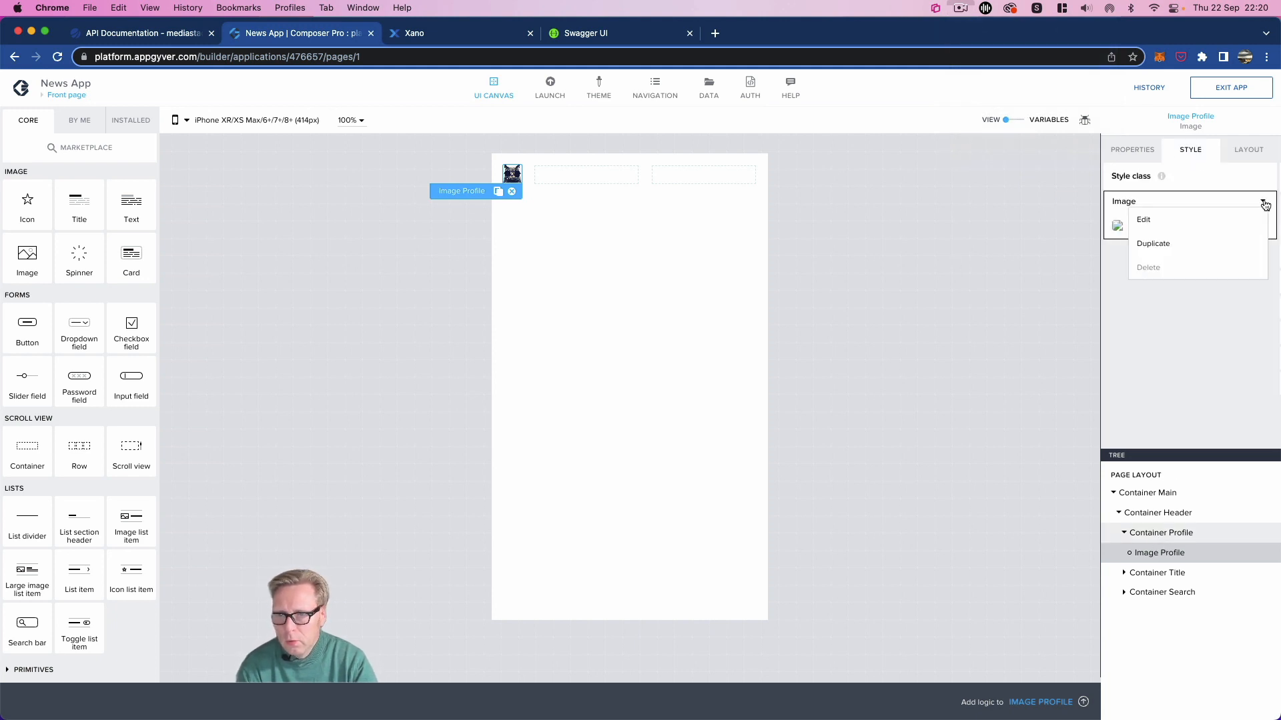
click(1205, 240)
click(637, 399)
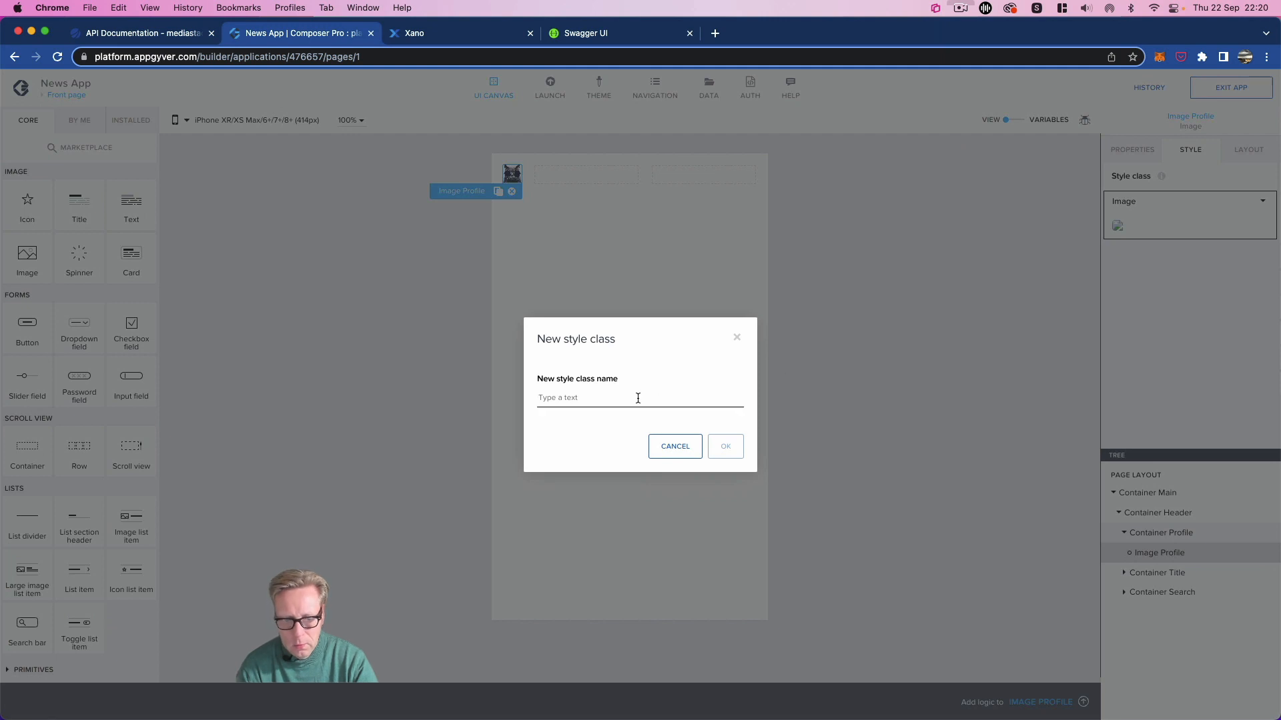
text(cle)
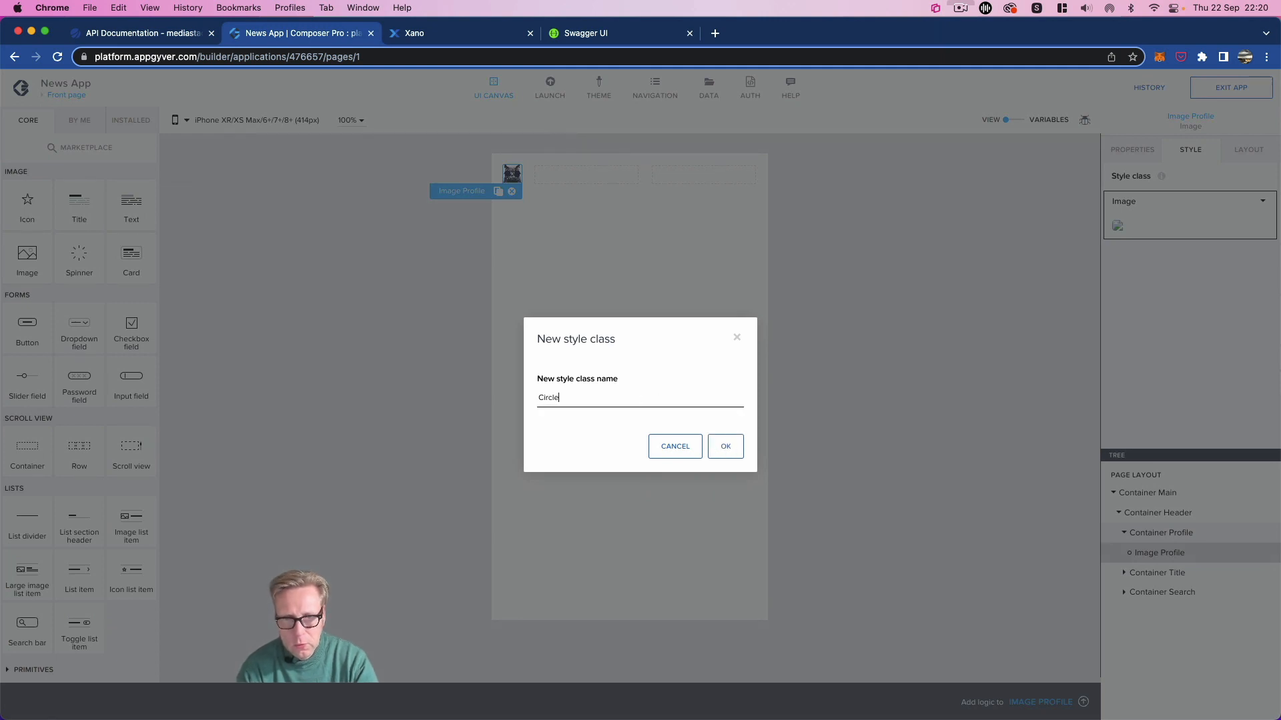
click(741, 446)
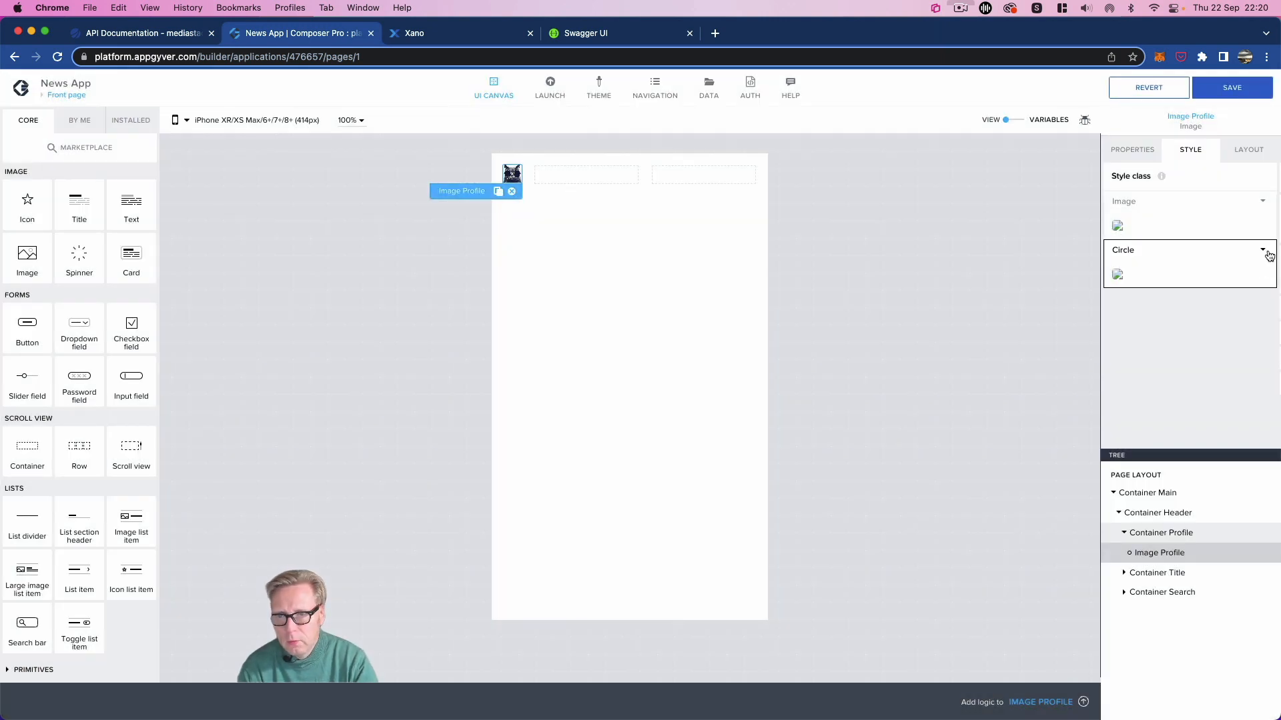
Step: Set the Circle style class's corner radius to Fully round, overwrite the class with this change, and save the app
click(1263, 255)
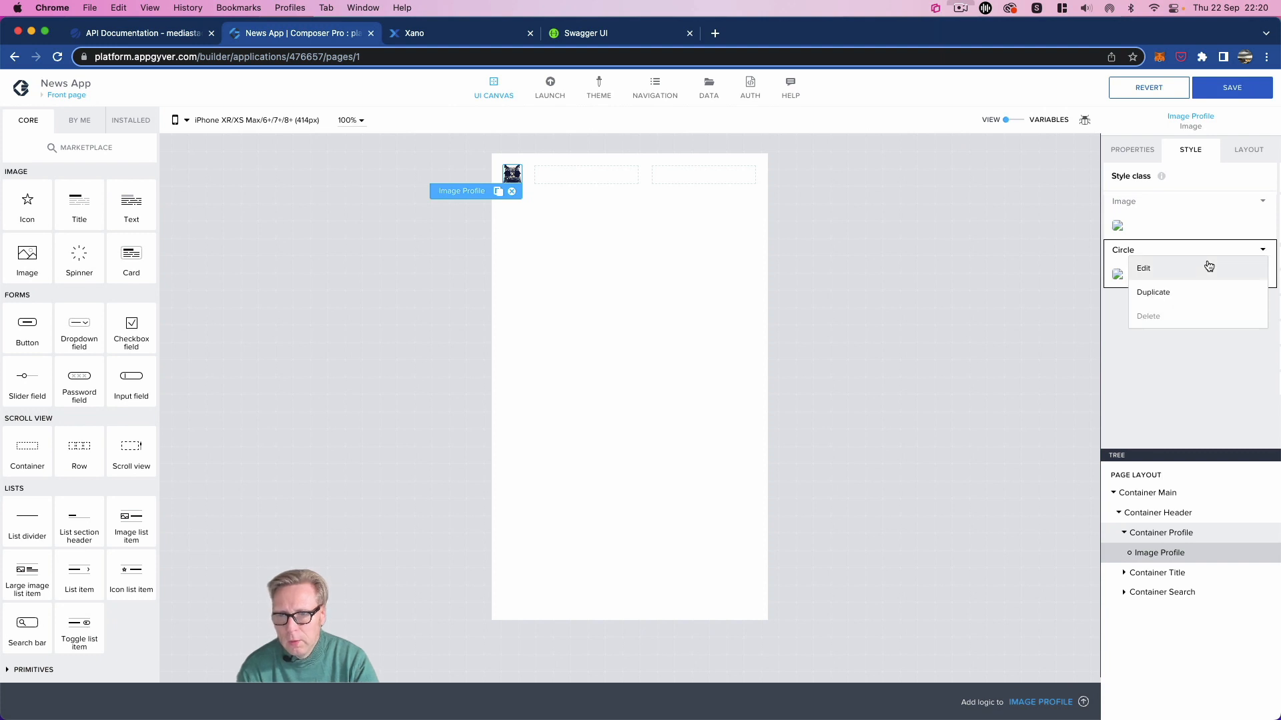
click(1206, 263)
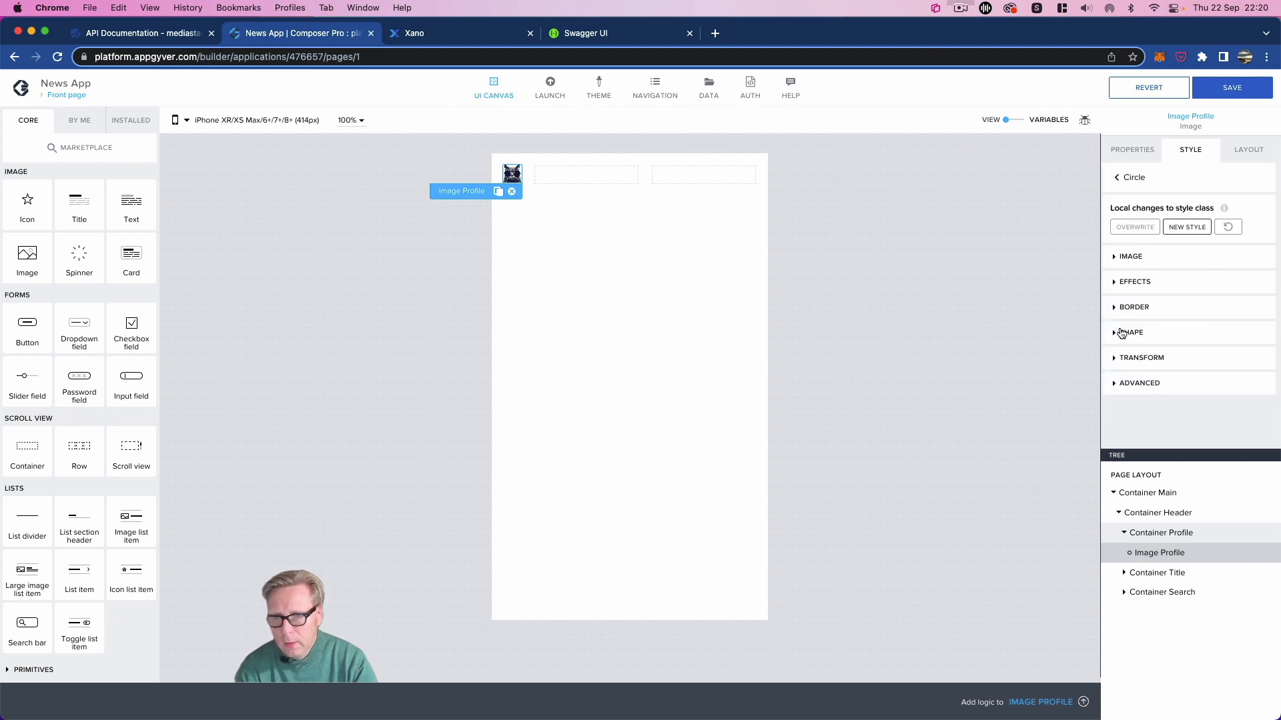
click(1121, 333)
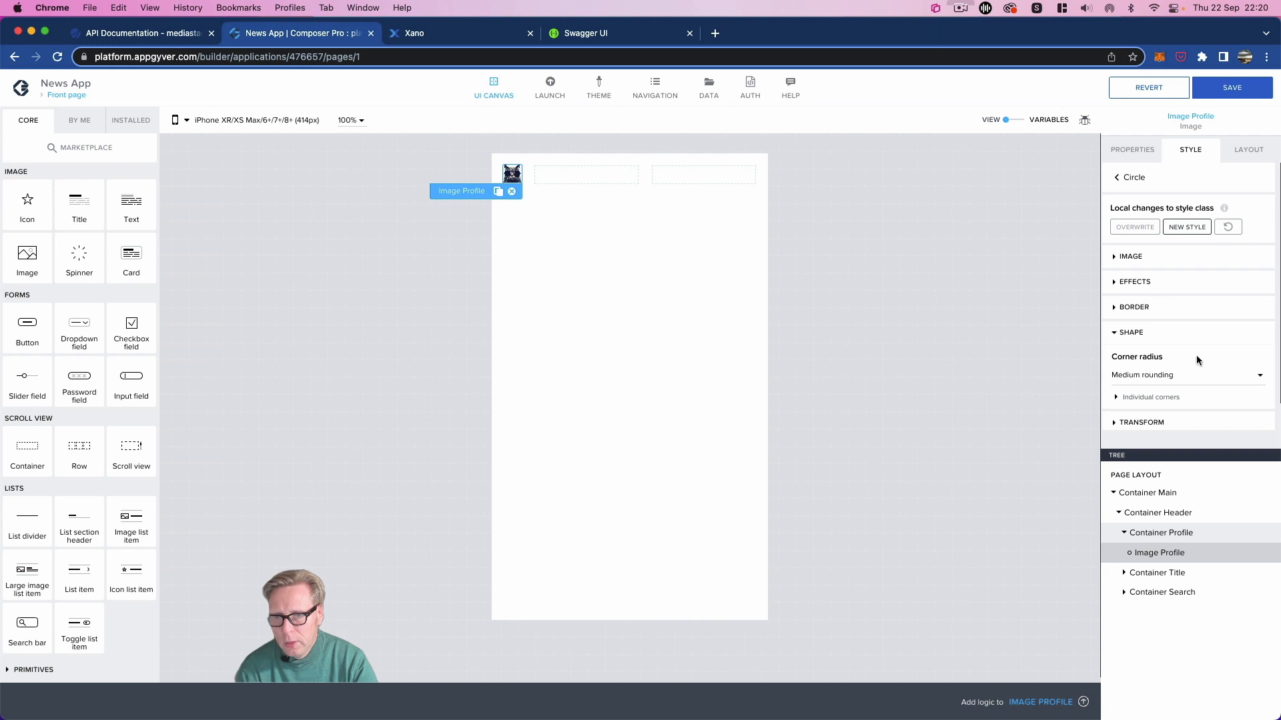
click(1181, 376)
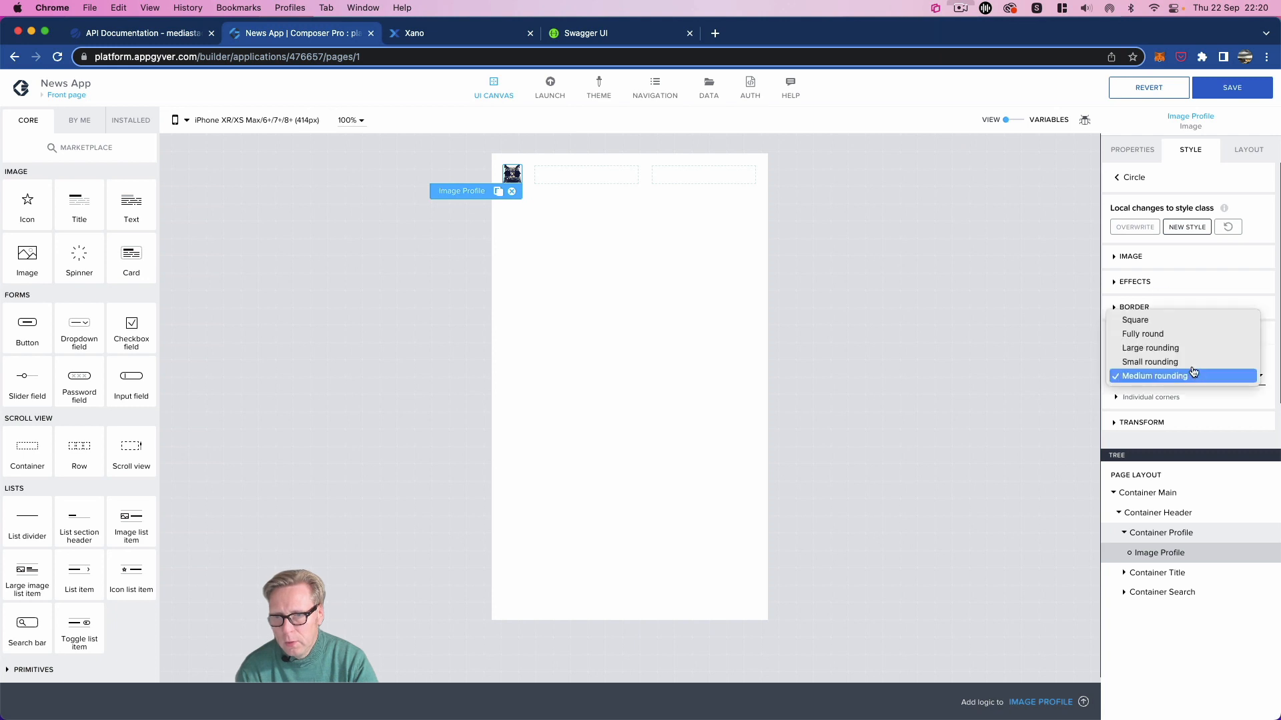
click(1170, 334)
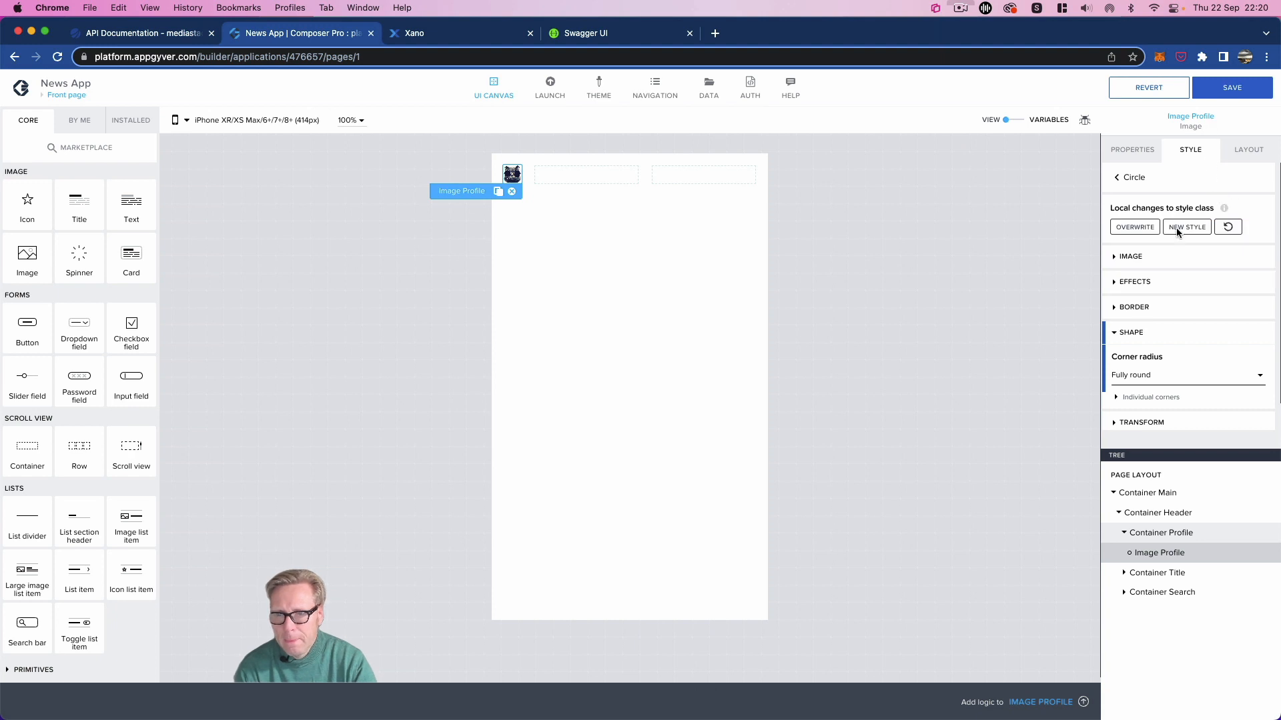
click(1134, 227)
click(1225, 94)
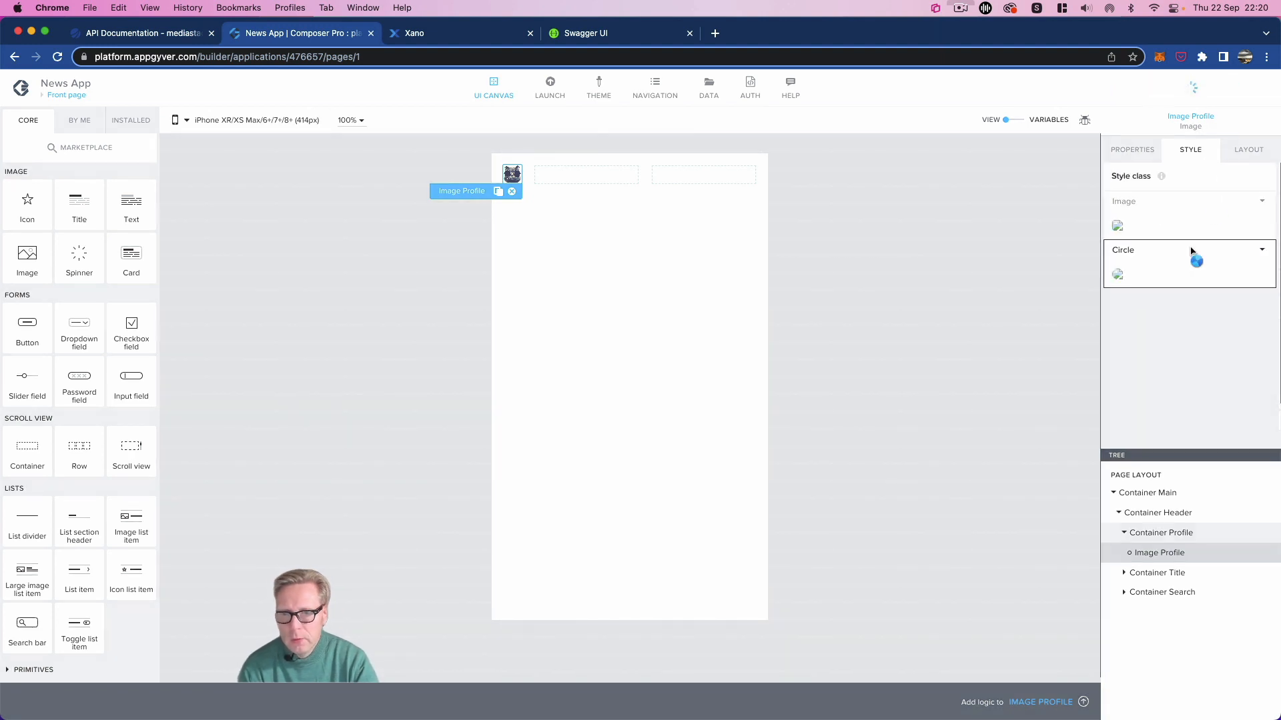
Step: Add a Title component inside Container Title in the page's component tree
click(1124, 572)
click(1192, 575)
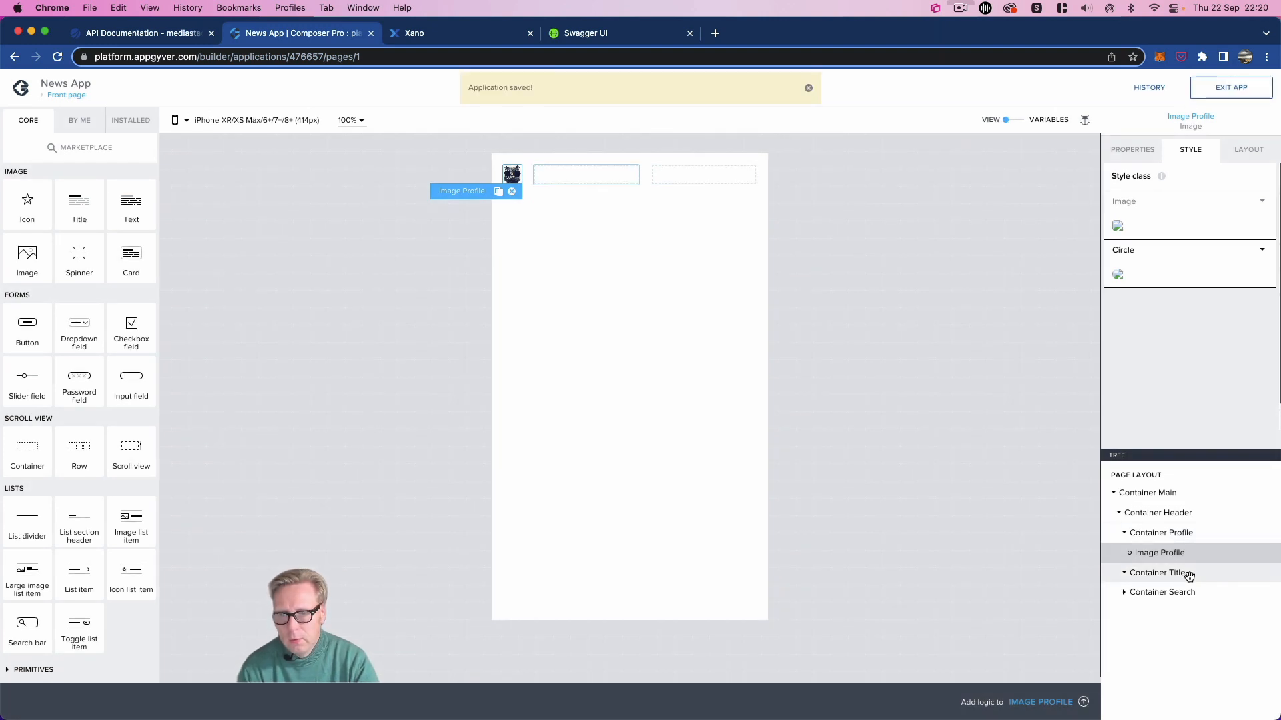
drag(110, 218, 1157, 572)
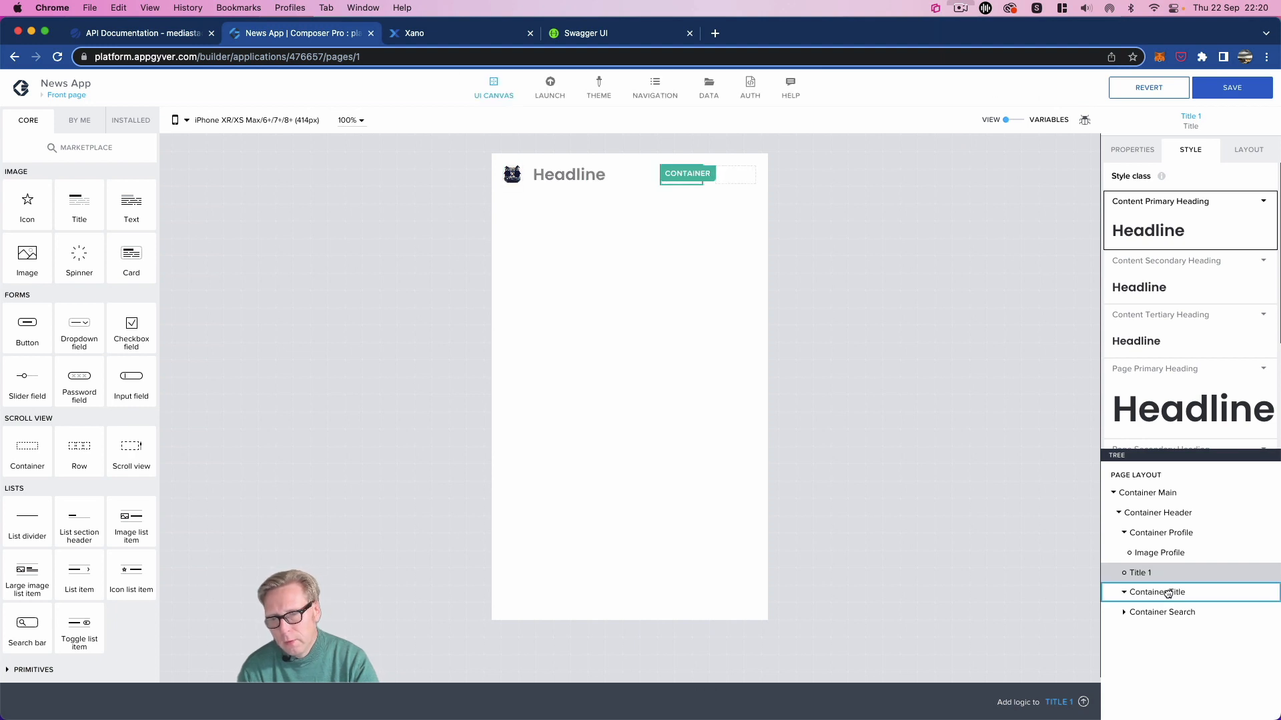
drag(1167, 593, 1166, 592)
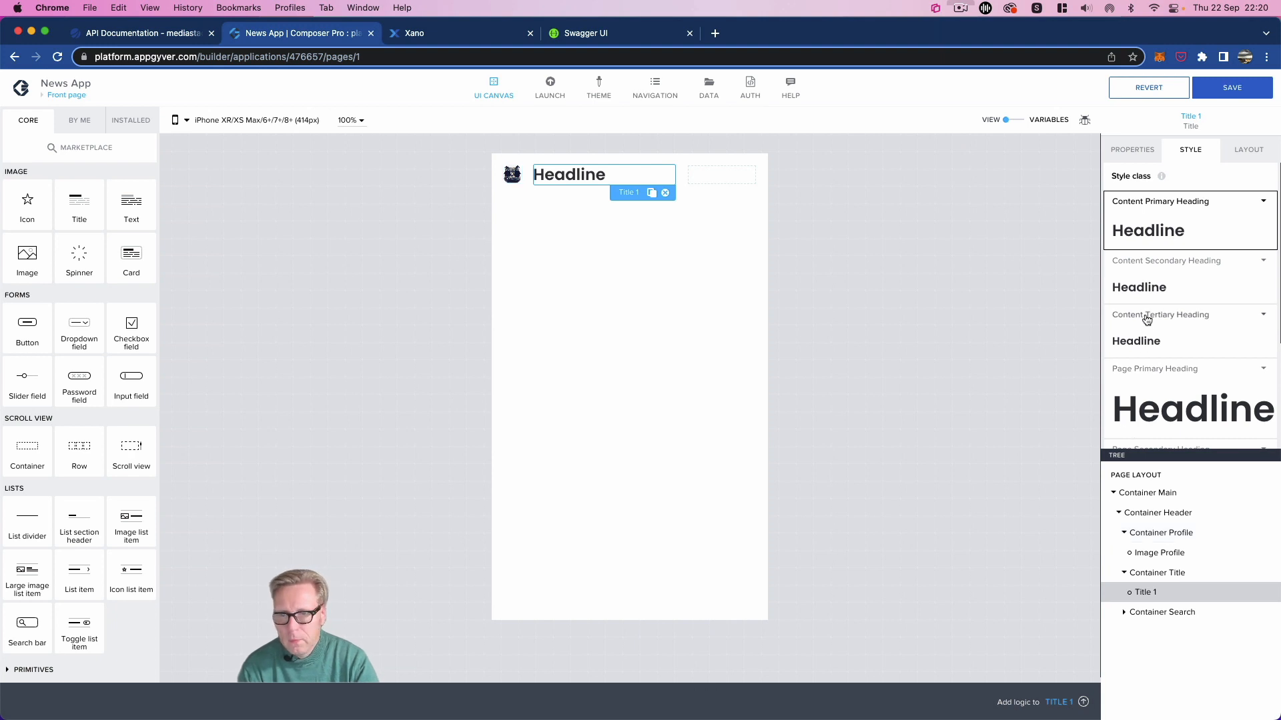
Step: Give the new title component the display name "Title" and set its content to "Headlinez"
click(1125, 154)
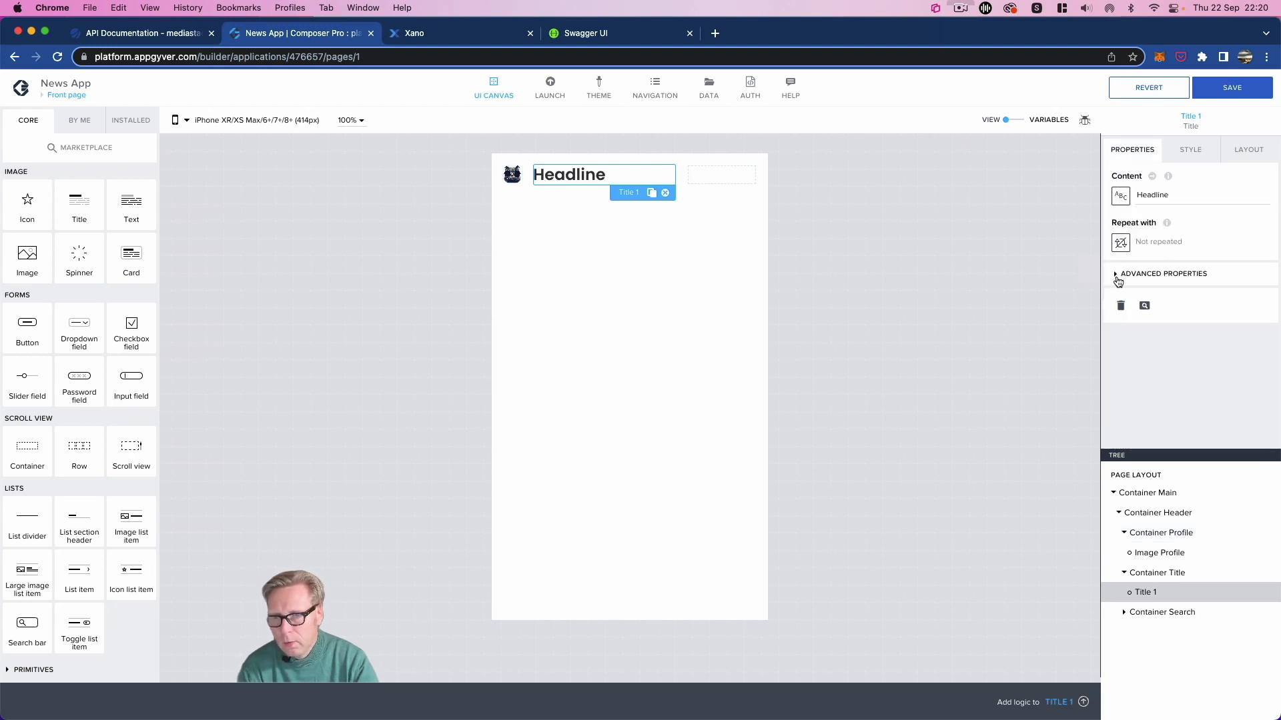
click(1118, 278)
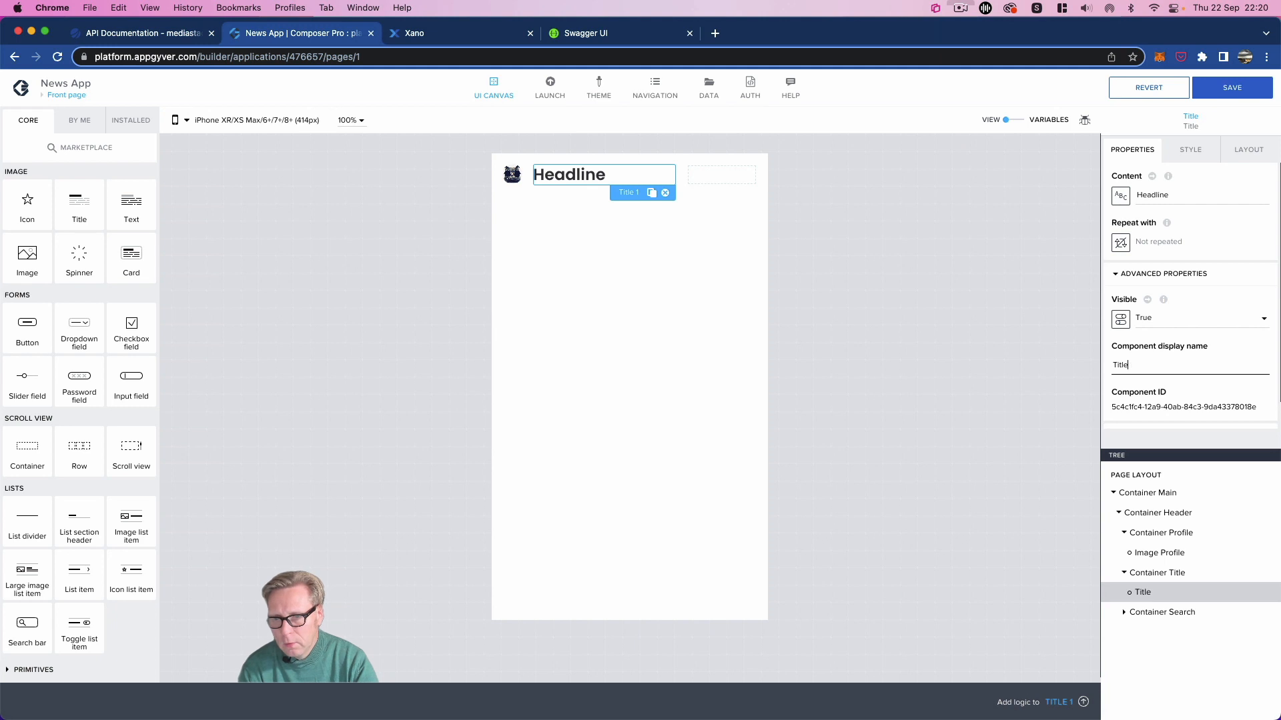
double_click(1152, 194)
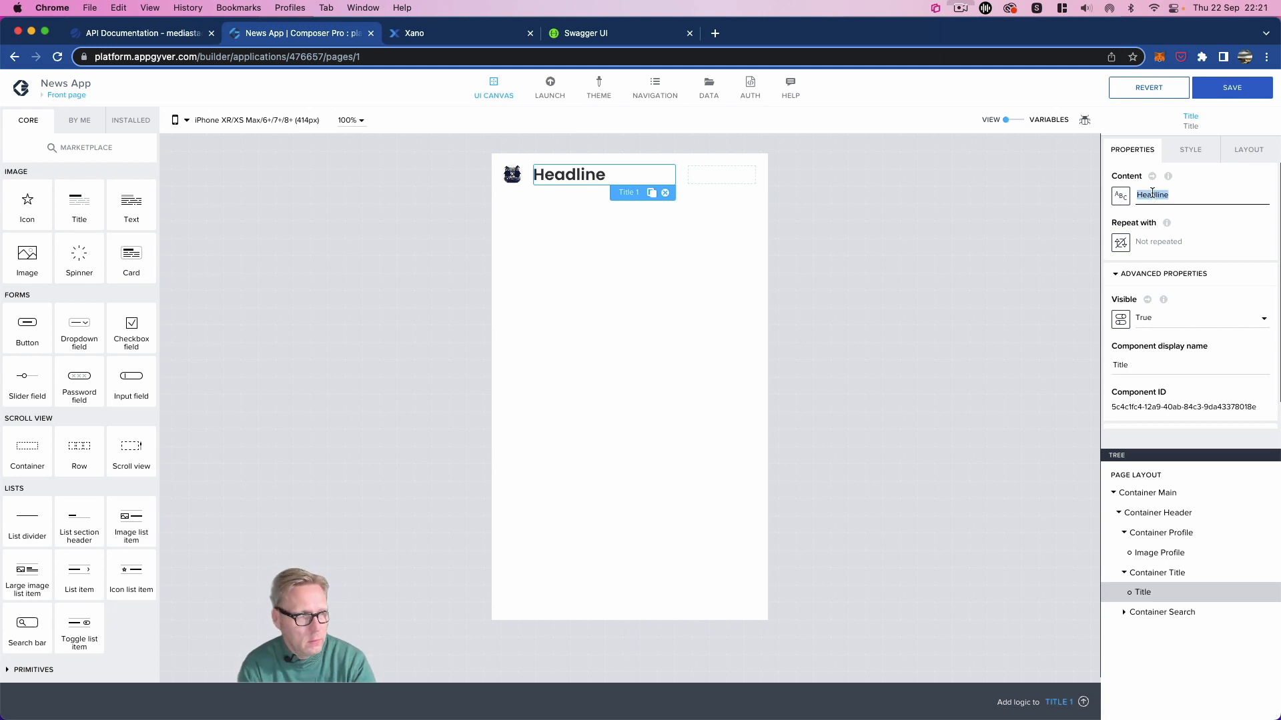
text(Head)
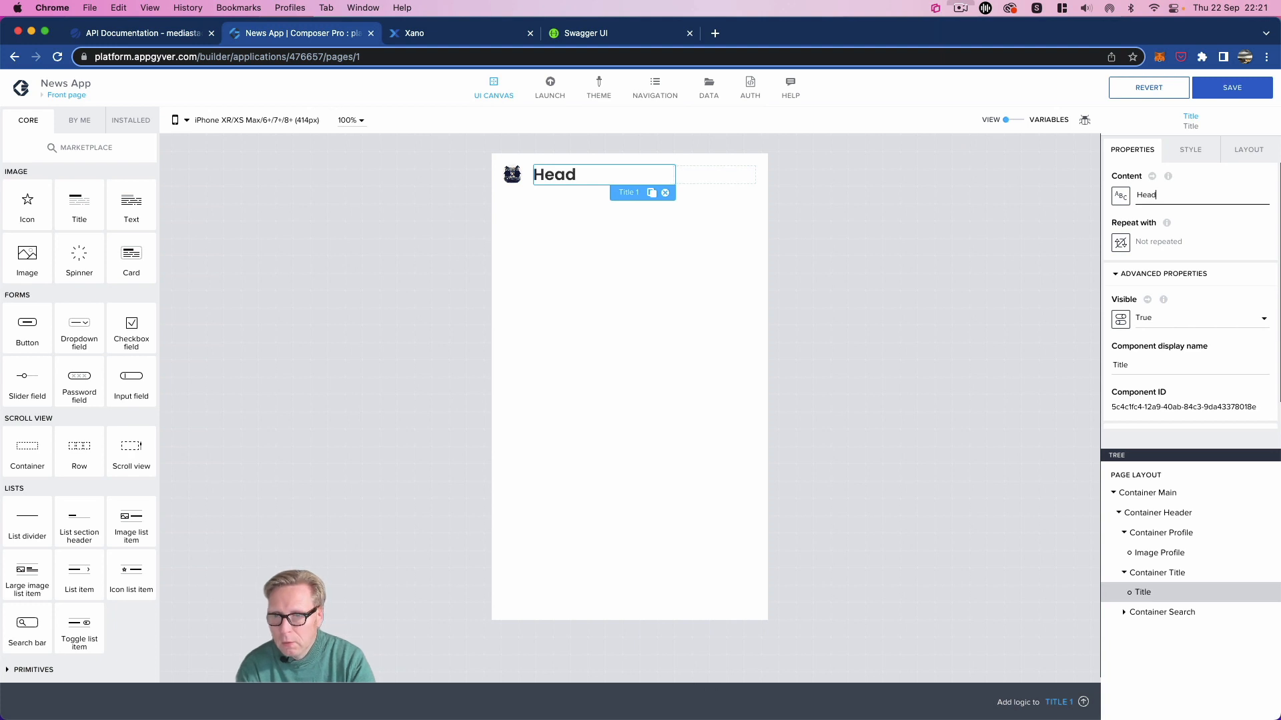
text(linez)
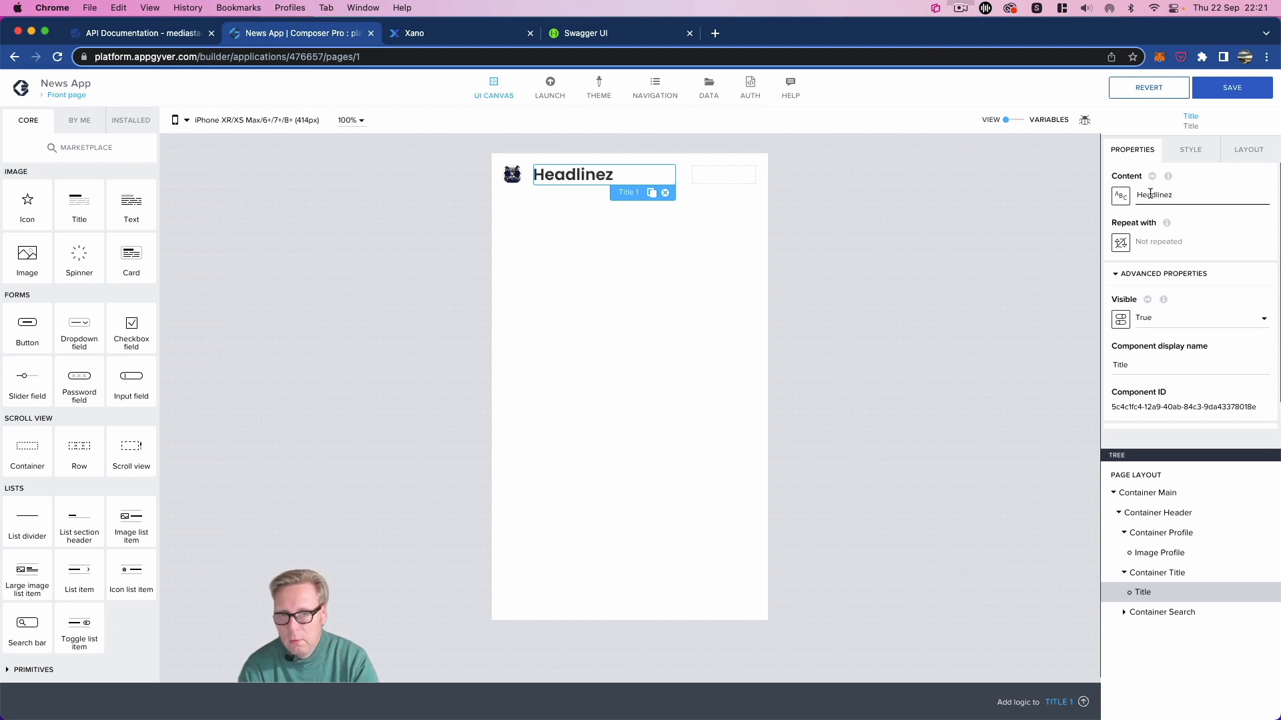
Step: Try the Page Secondary Heading style class on the title and return it to Content Primary Heading
click(1177, 152)
scroll(1196, 273, down, 5)
scroll(1196, 273, down, 3)
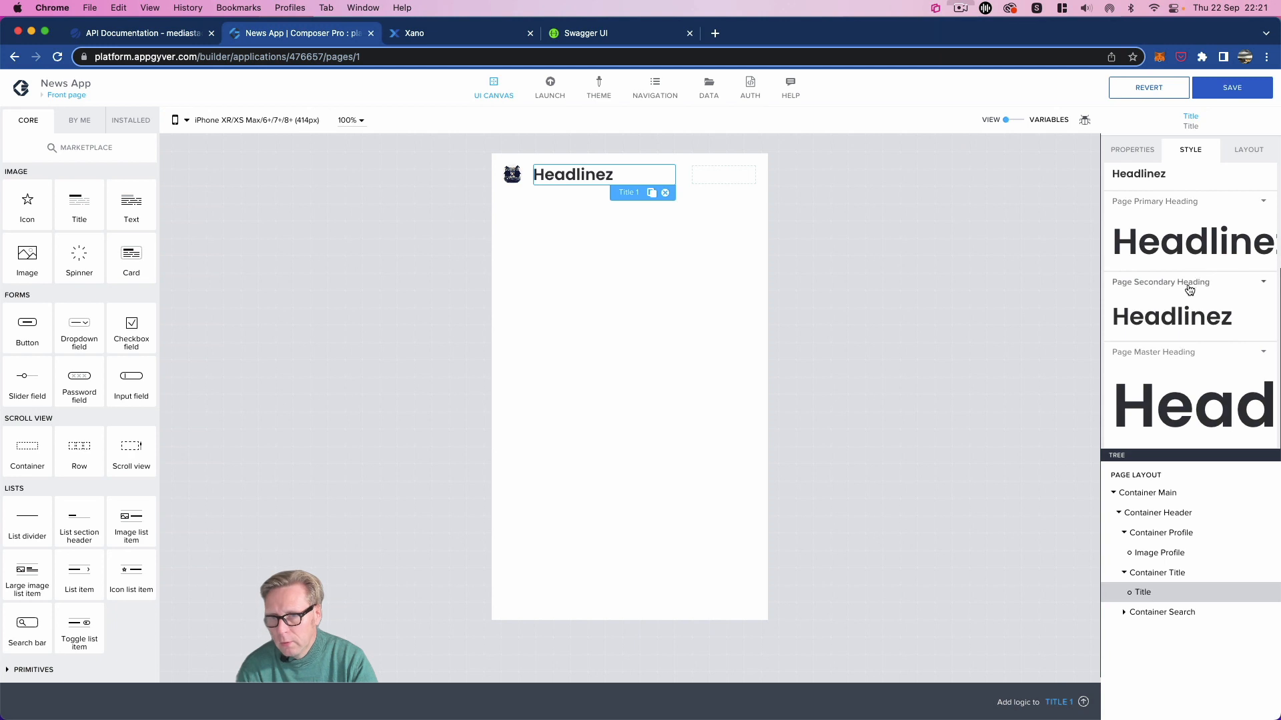
click(1192, 287)
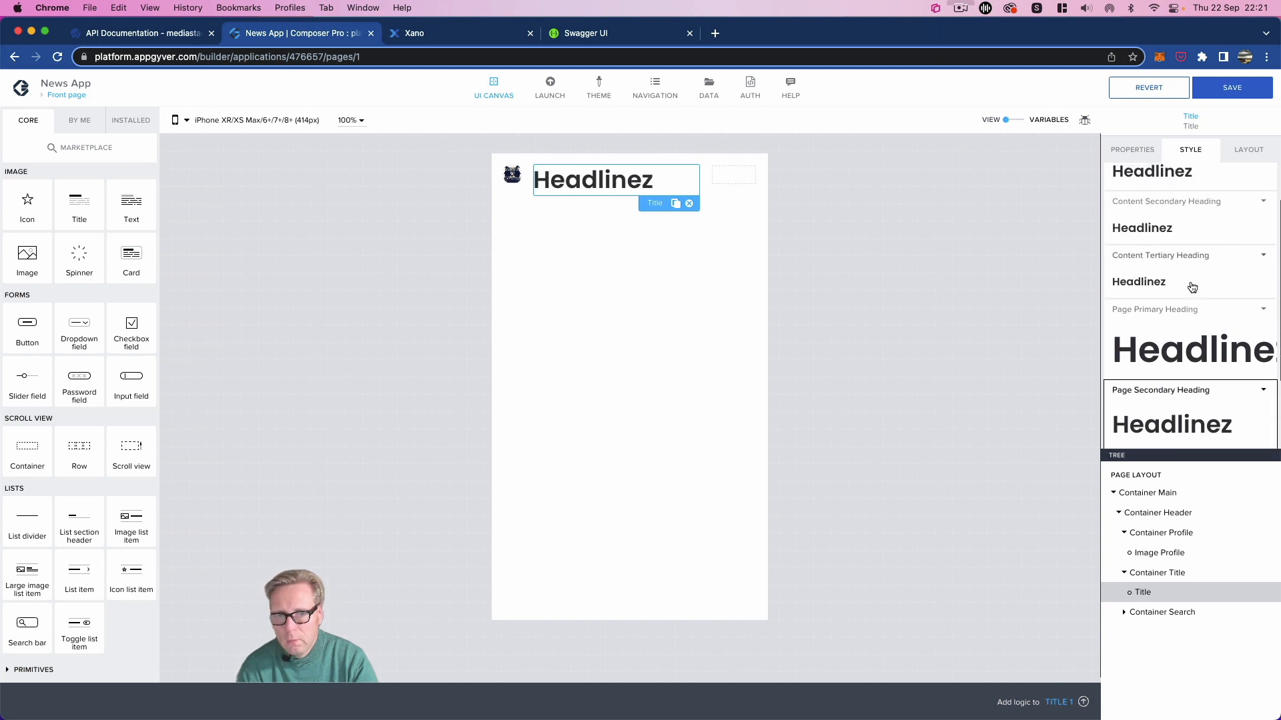
scroll(1173, 253, up, 2)
click(1164, 224)
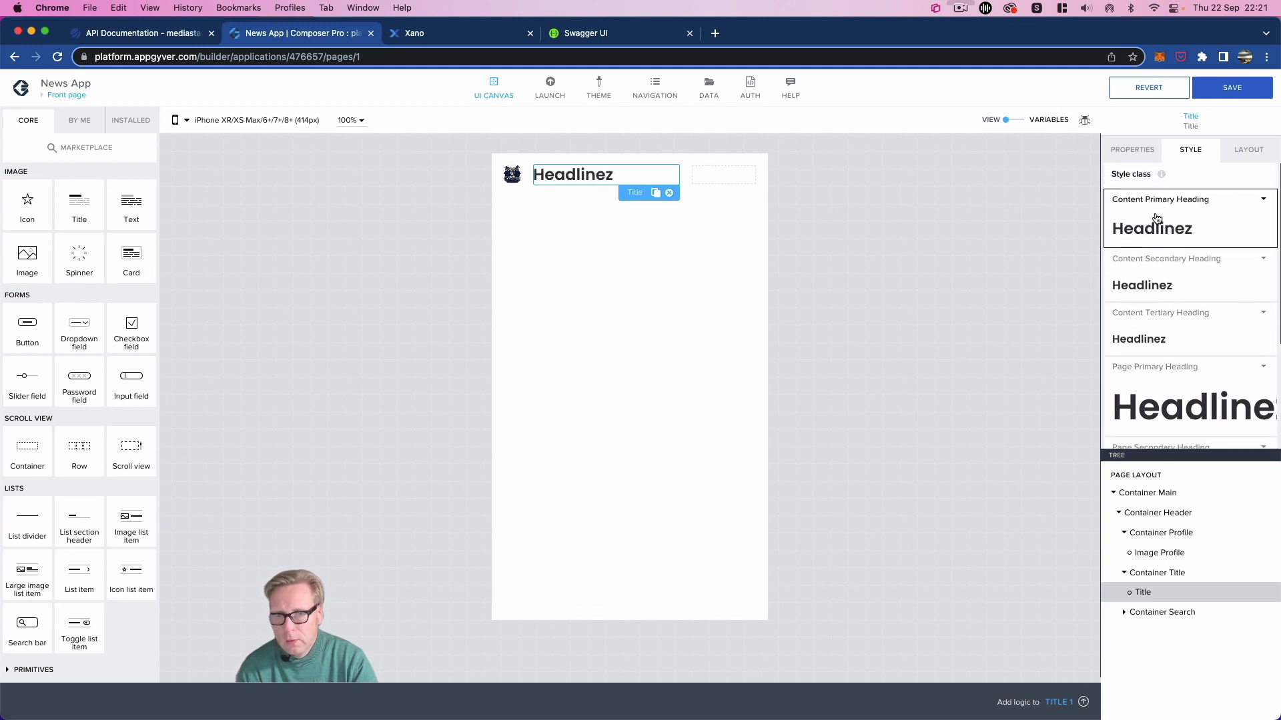
Step: Set the text alignment of the Headlinez title to center
click(1248, 149)
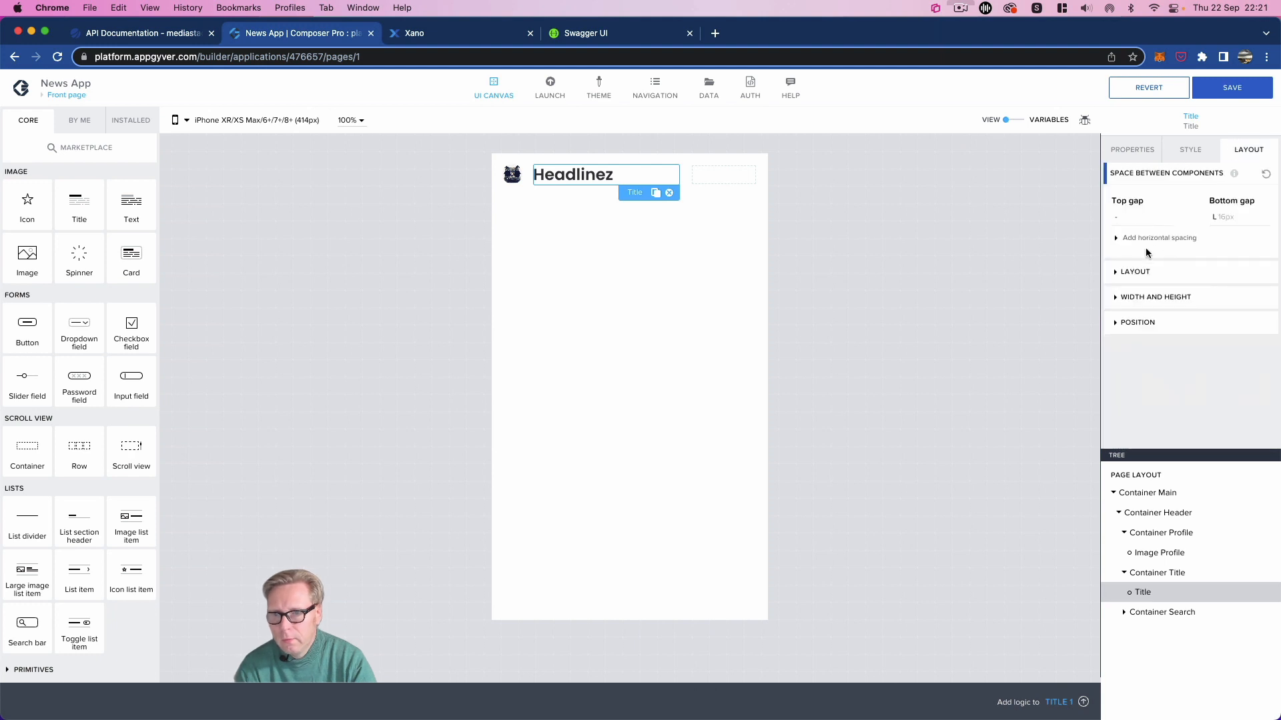
click(1126, 272)
click(1168, 315)
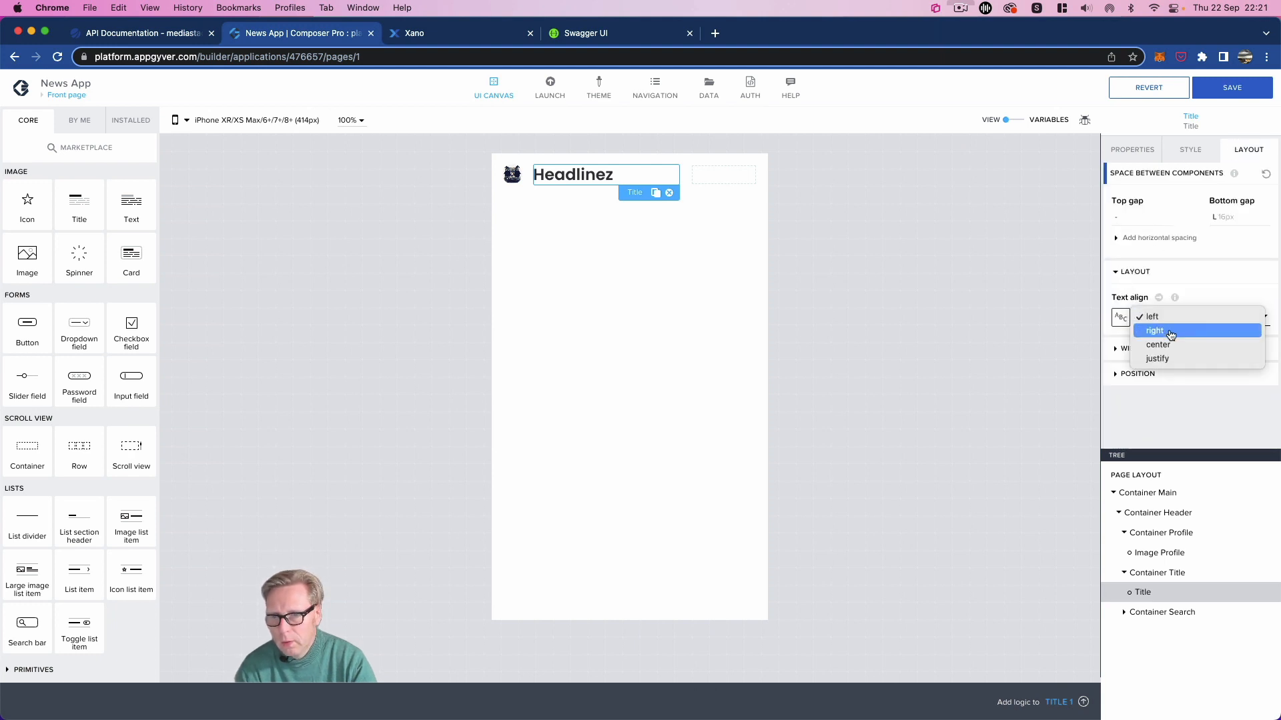
click(1170, 345)
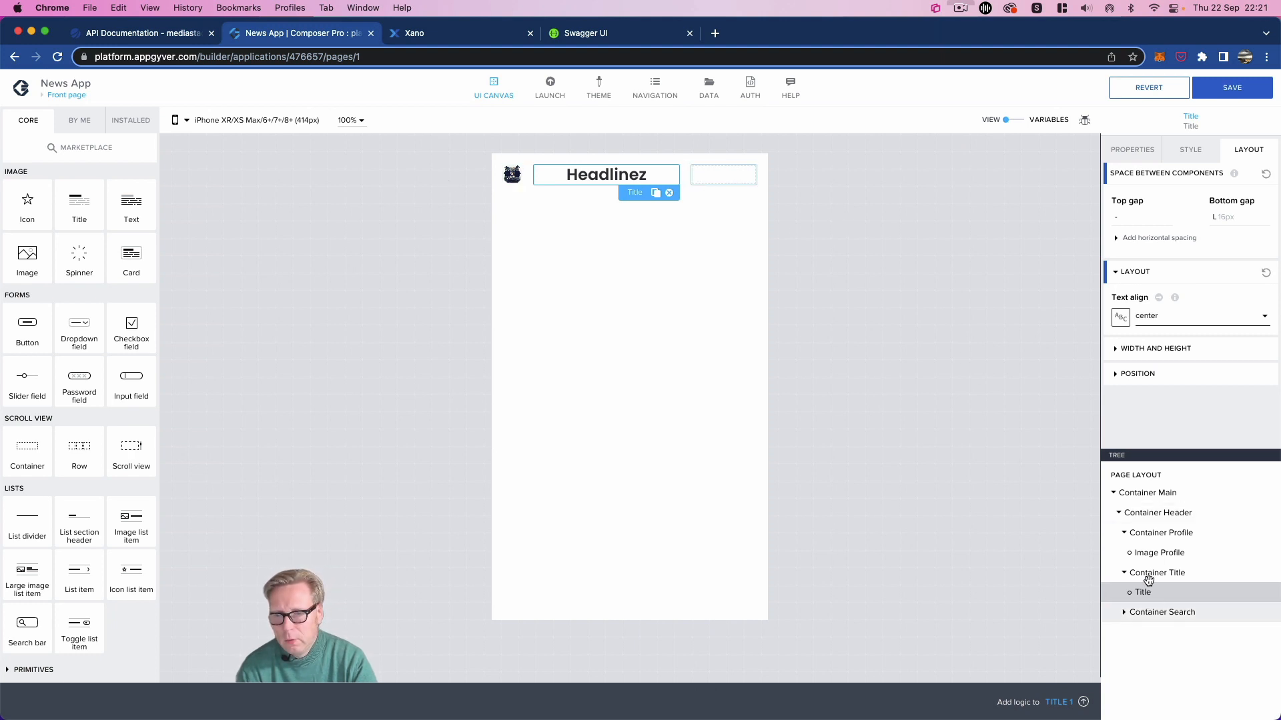
Step: Add an Icon component inside Container Search and choose the Font Awesome "search" icon for it
click(1124, 612)
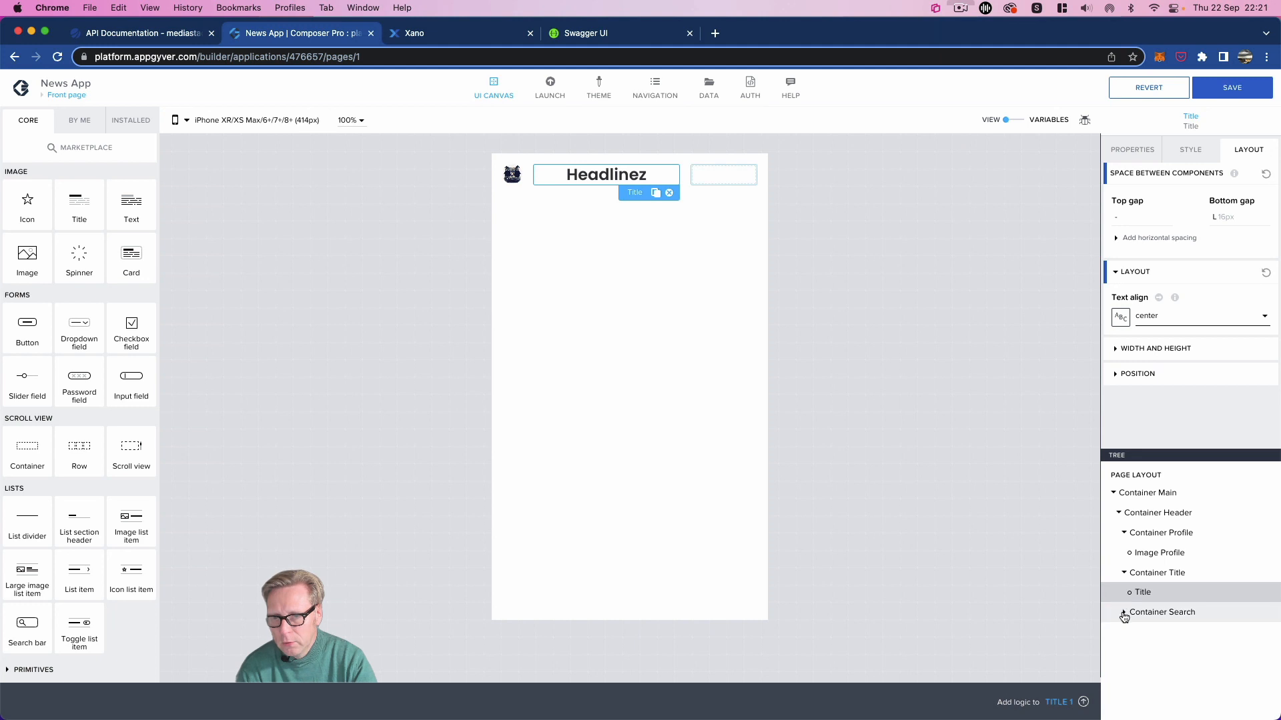
click(1175, 614)
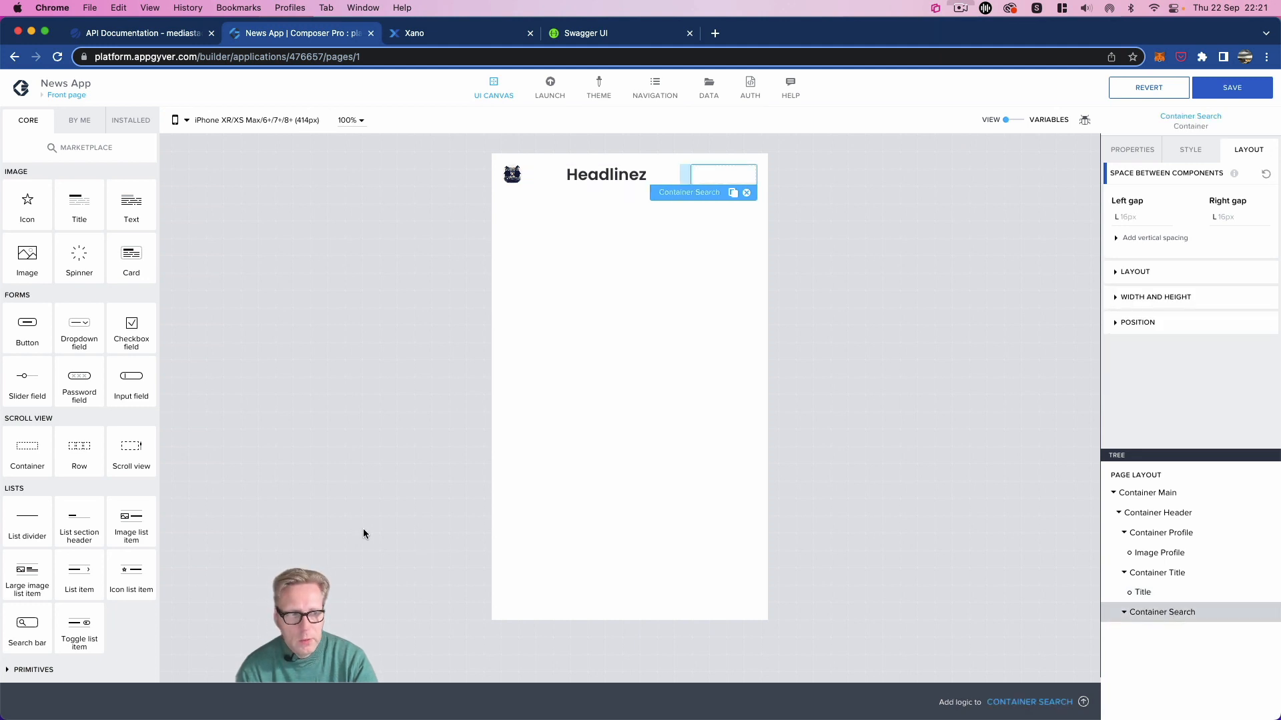
drag(27, 202, 1160, 610)
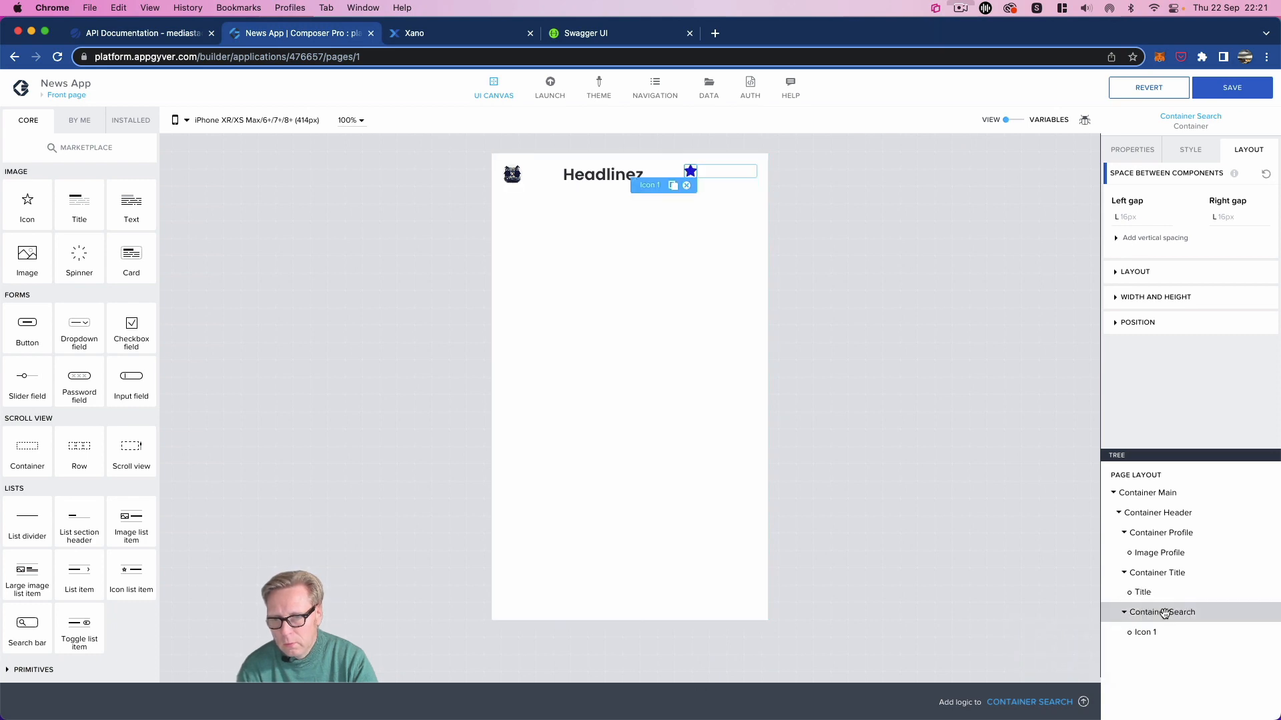
click(1131, 149)
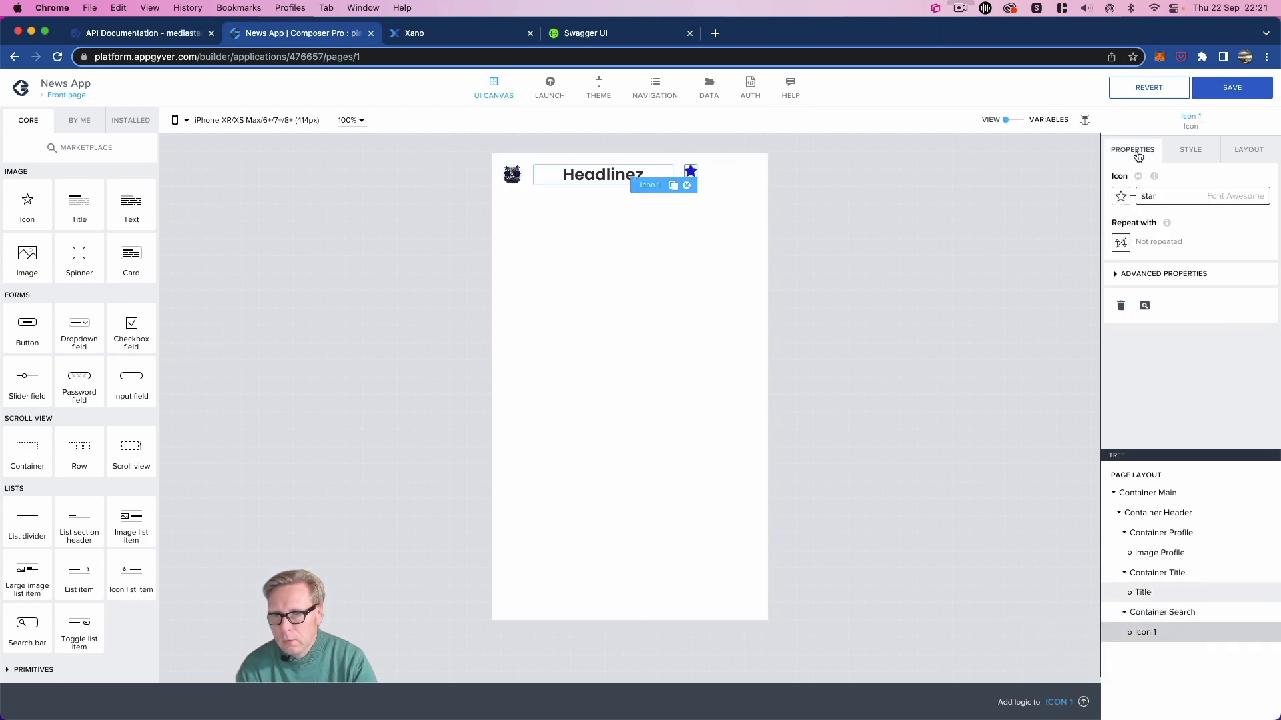
click(1122, 195)
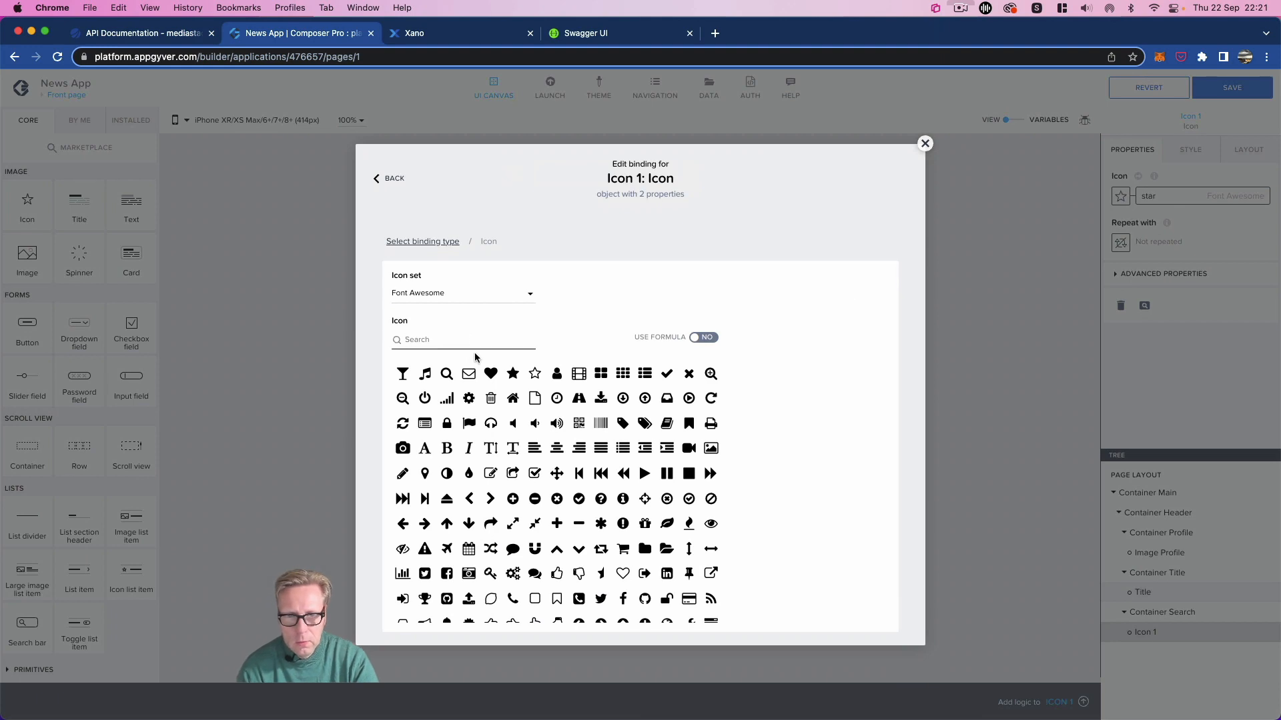
click(447, 374)
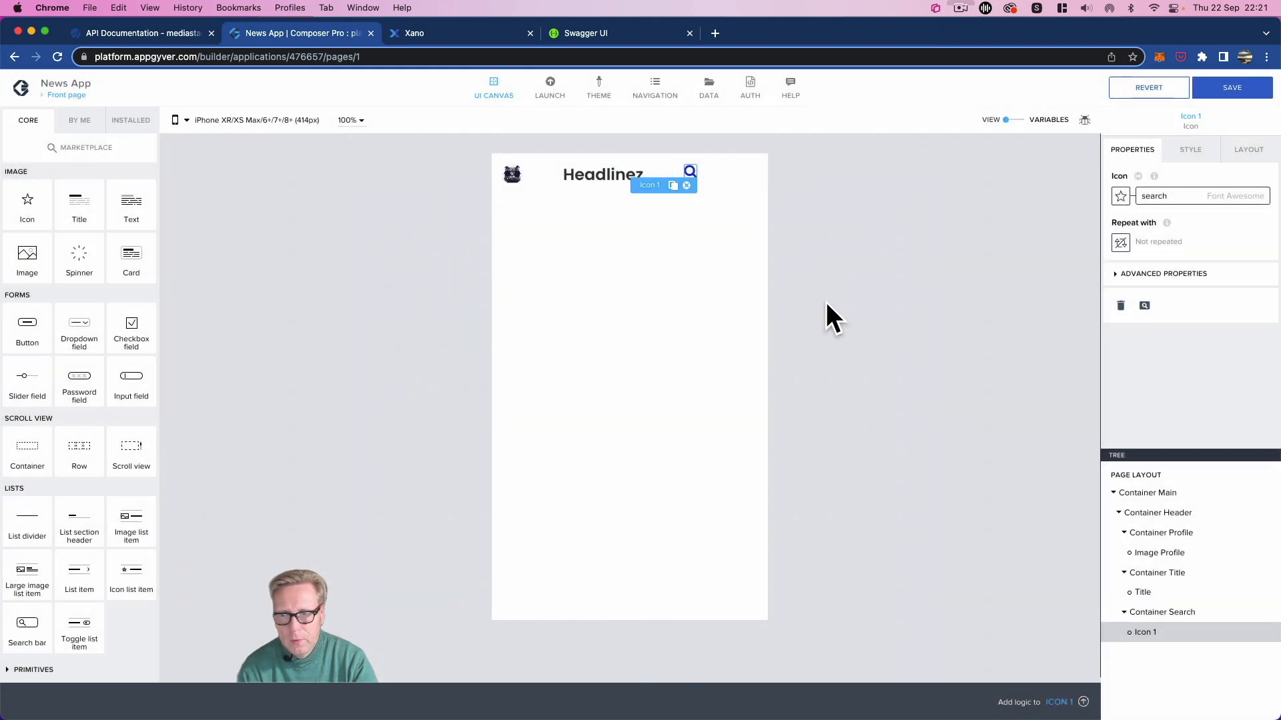
Step: Edit the search icon's Primary icon style to use the Neutral high contrast color, and save the app
click(1185, 152)
click(1262, 204)
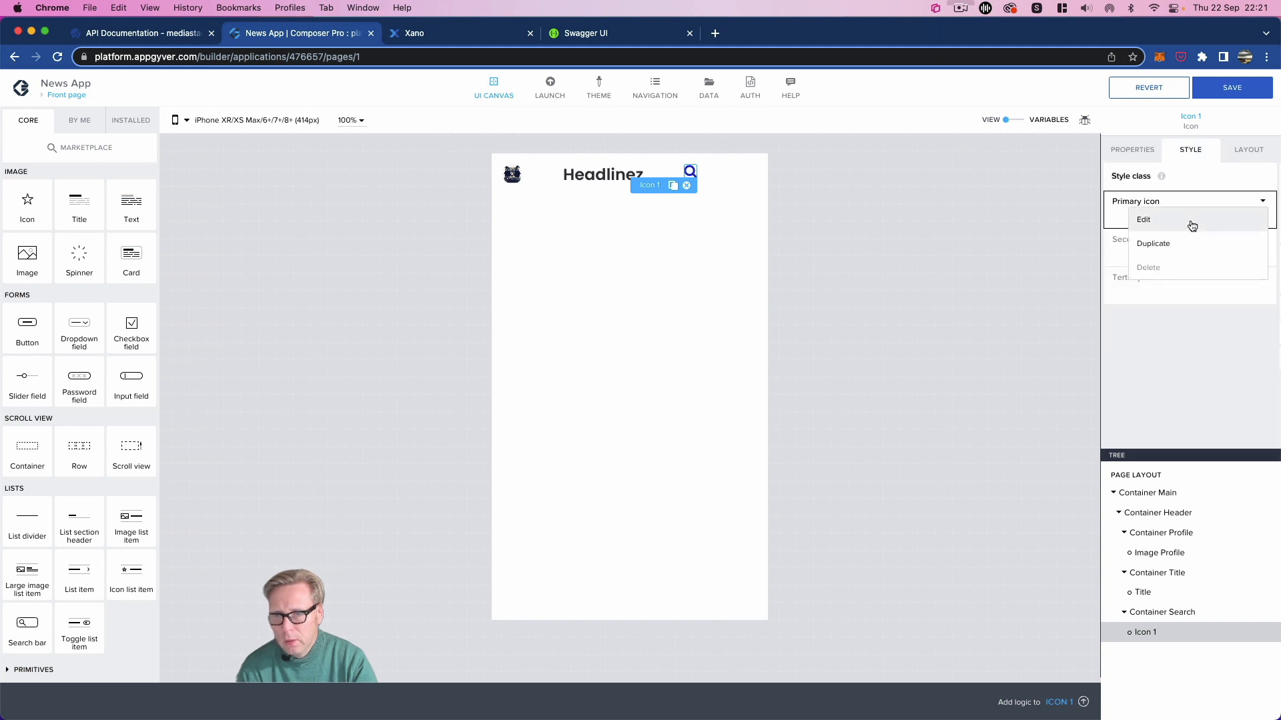
click(1192, 225)
click(1201, 277)
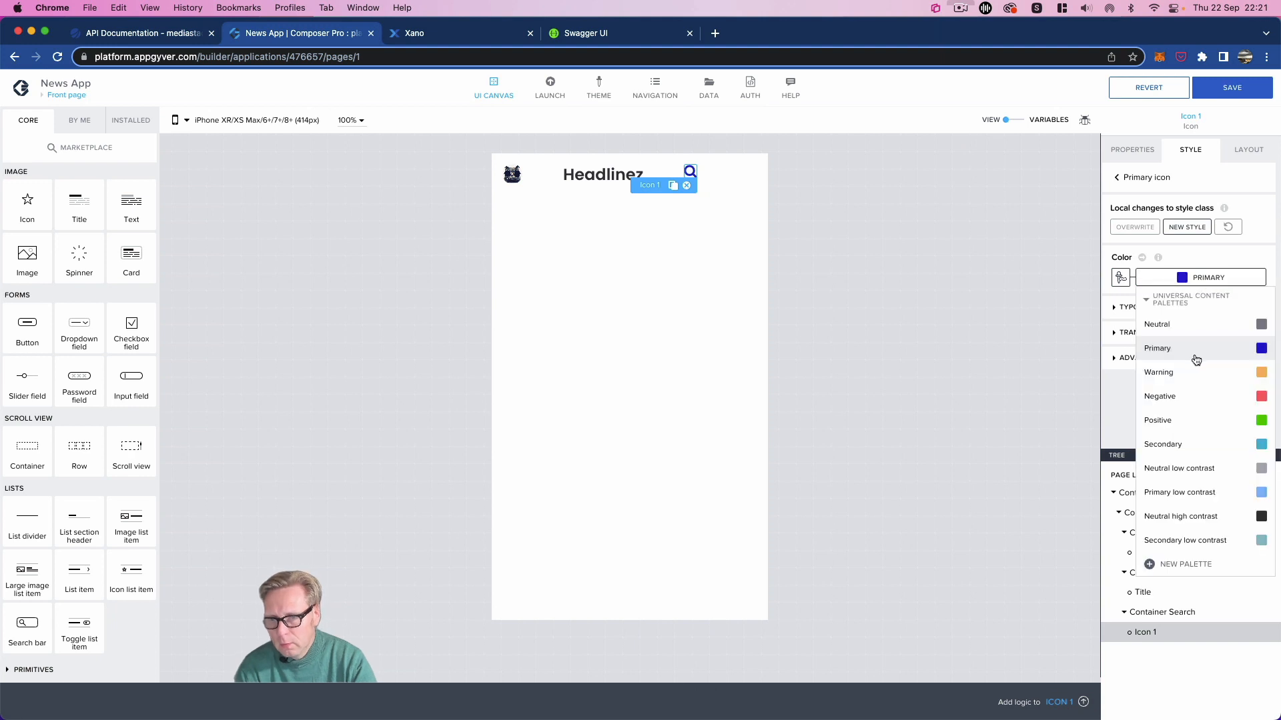
click(1221, 517)
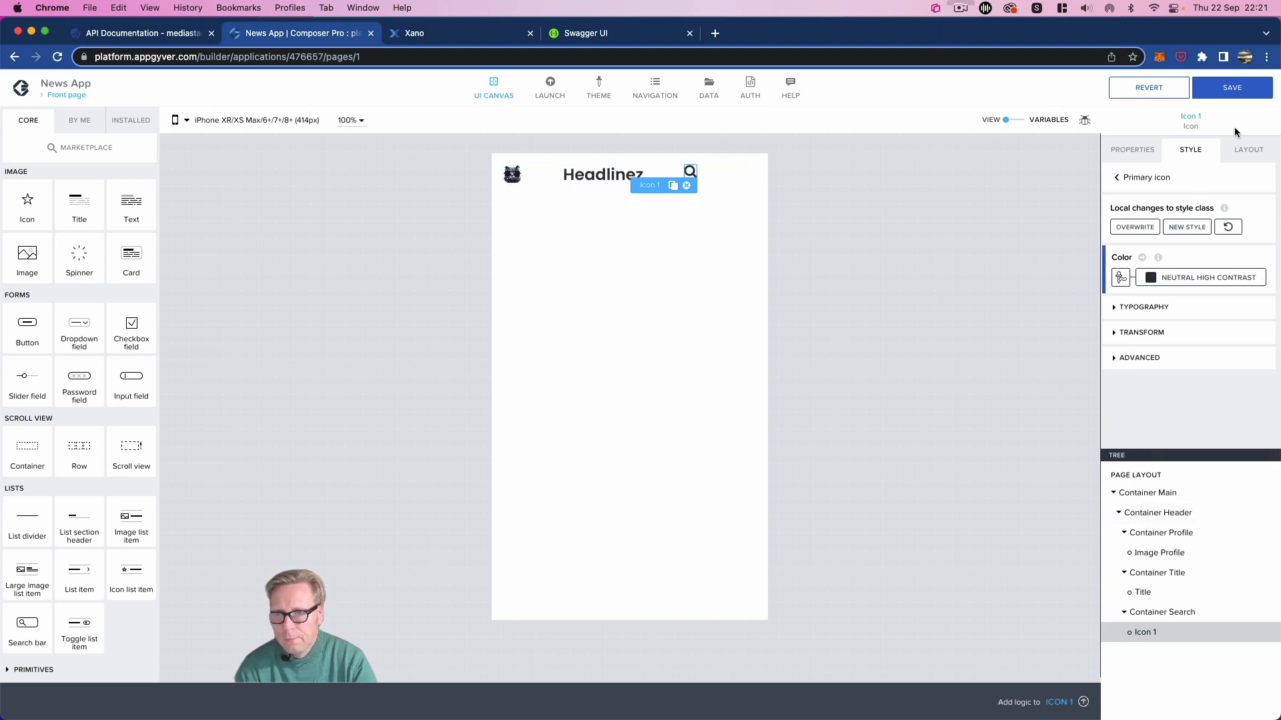
click(1234, 92)
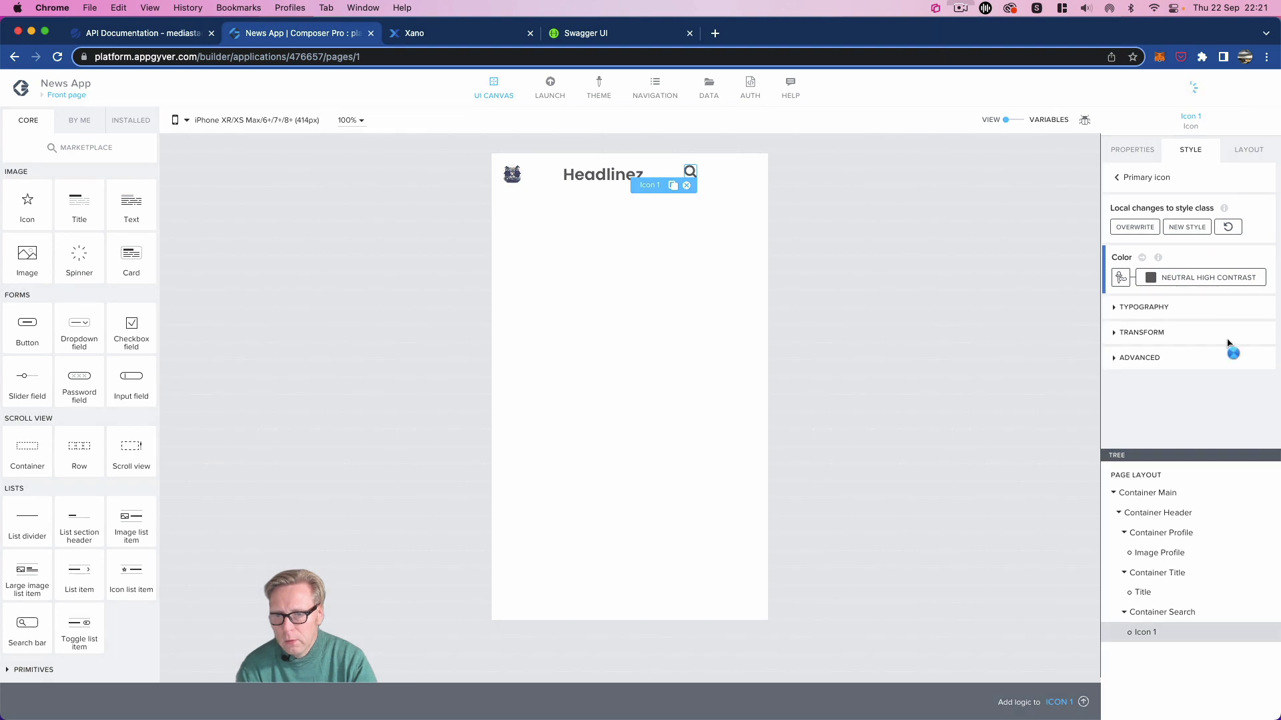
Step: Overwrite the Primary icon style class with the search icon's local color change and save the app
click(1170, 611)
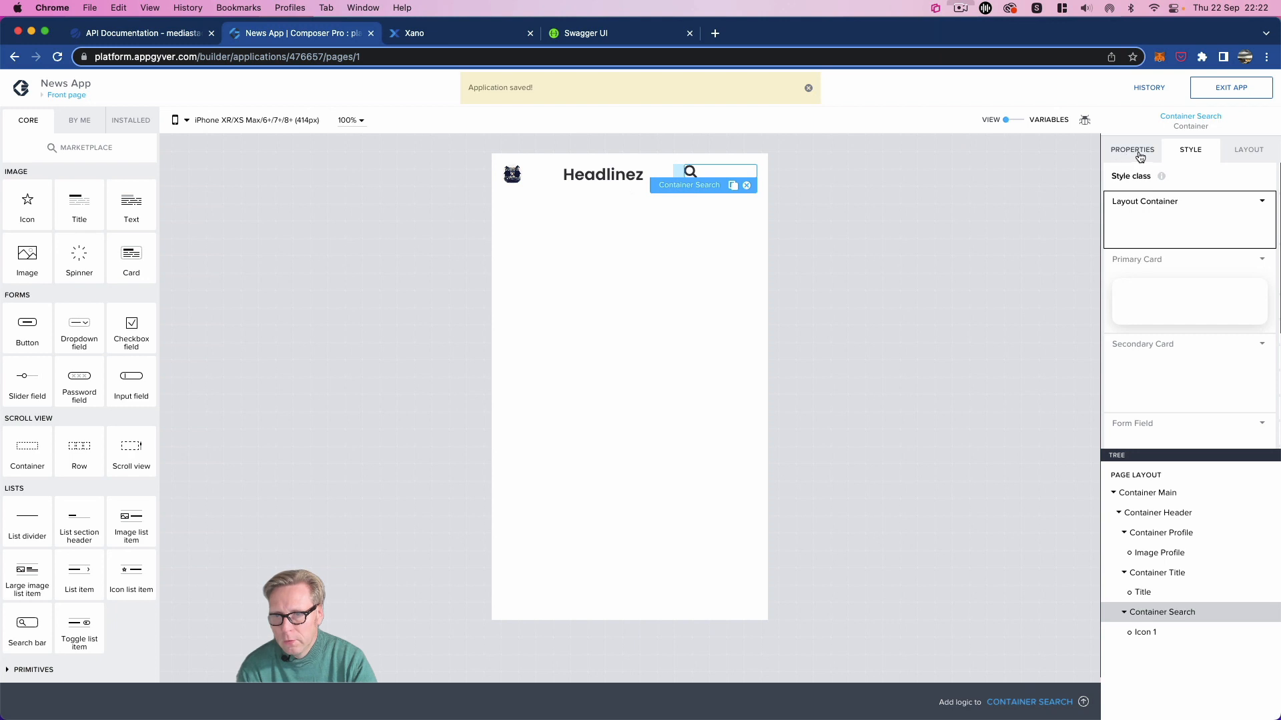
click(1144, 632)
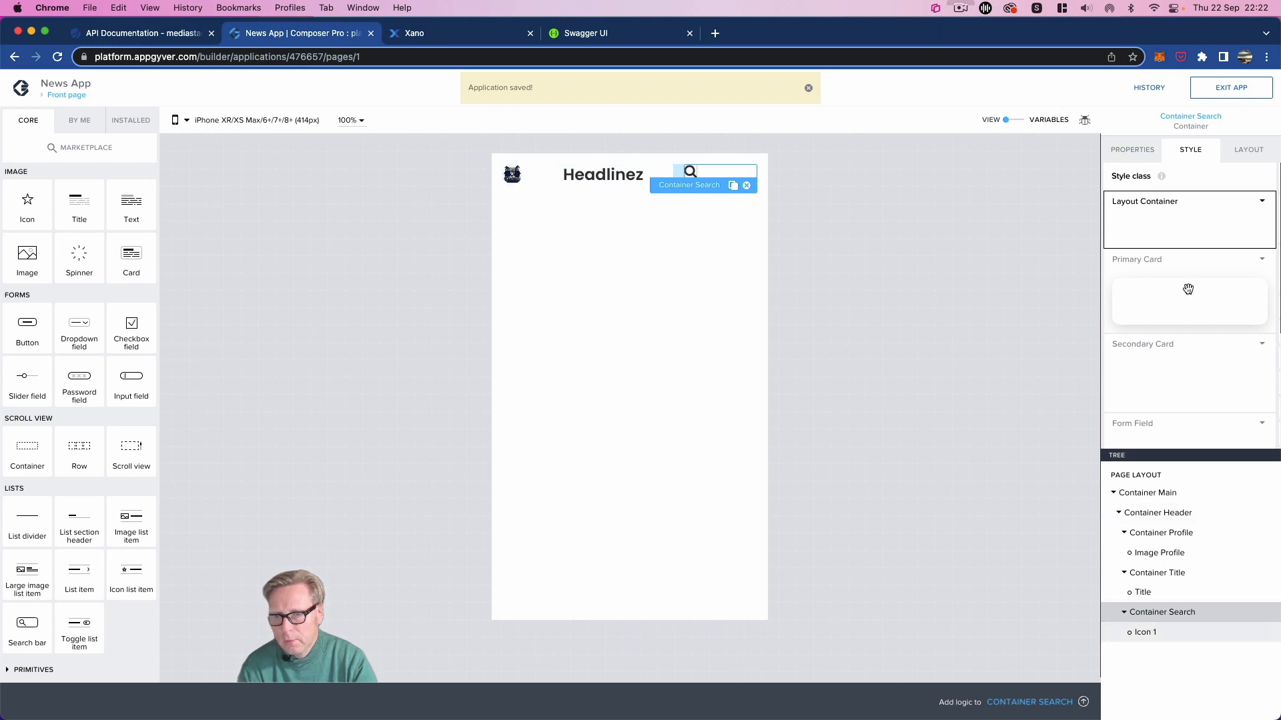
click(1135, 227)
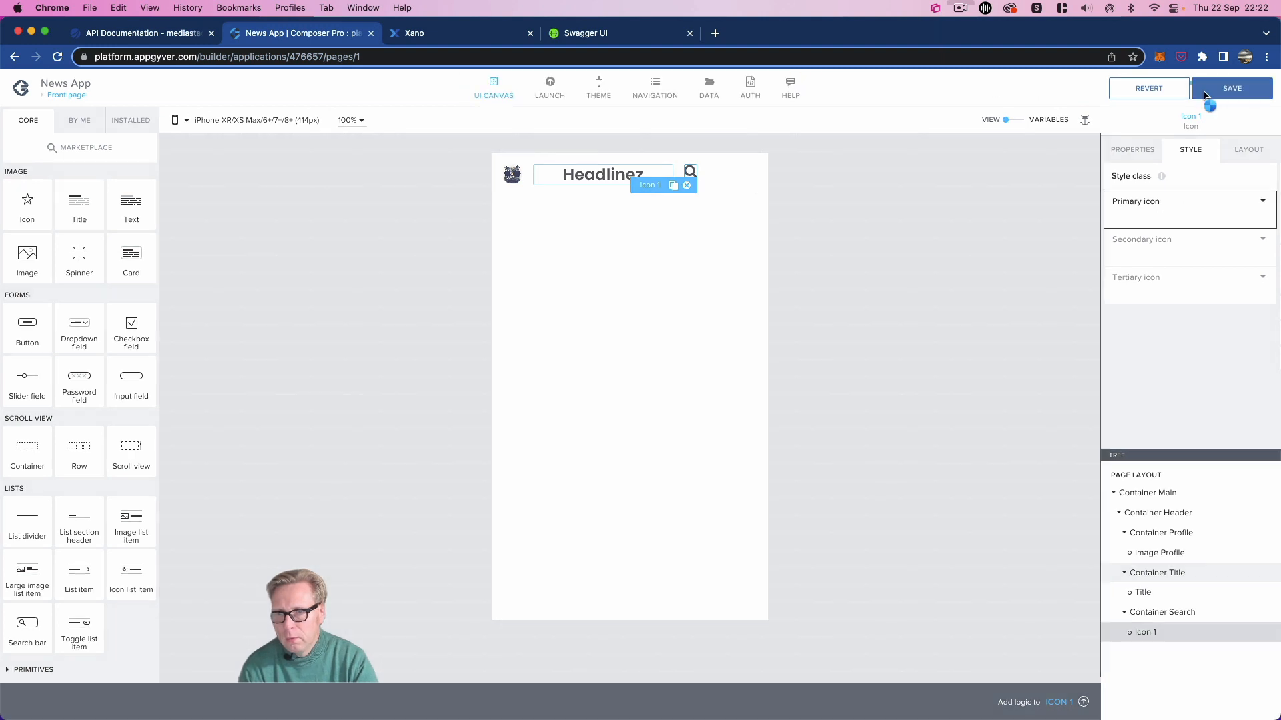
Step: Set the width of Container Search to Fit content so it takes only the space the icon needs
click(1134, 151)
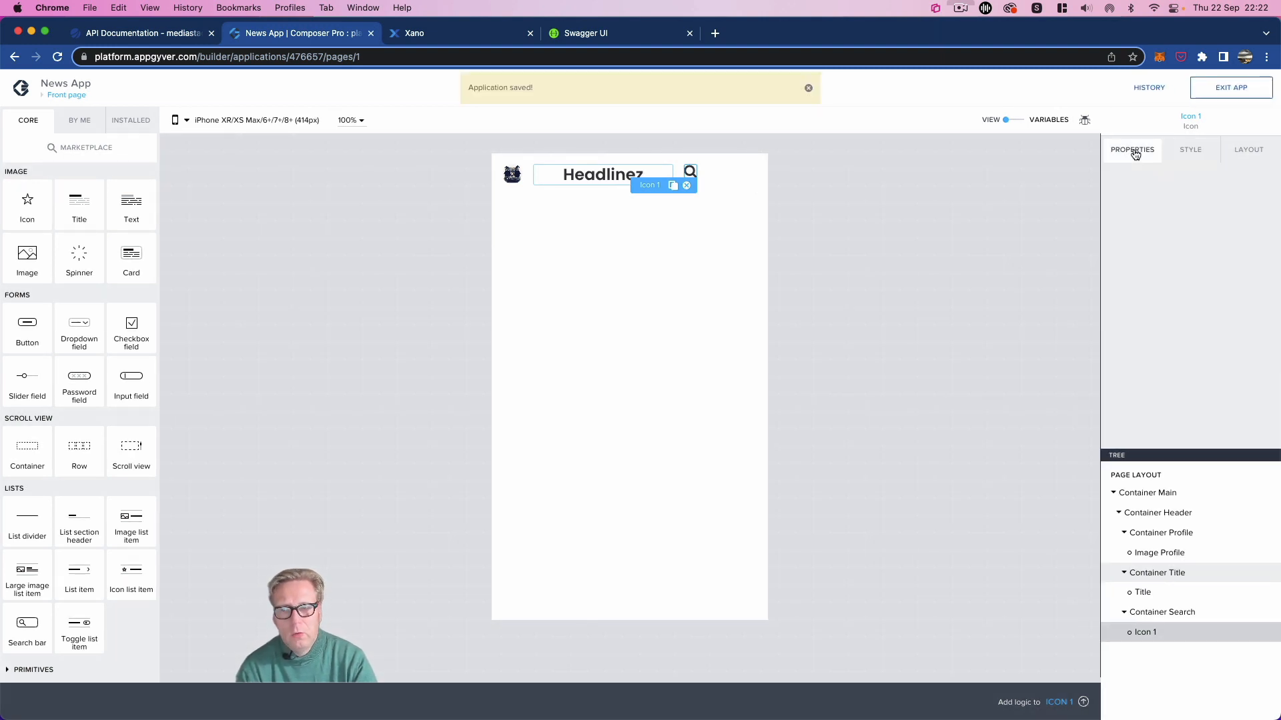
click(1241, 154)
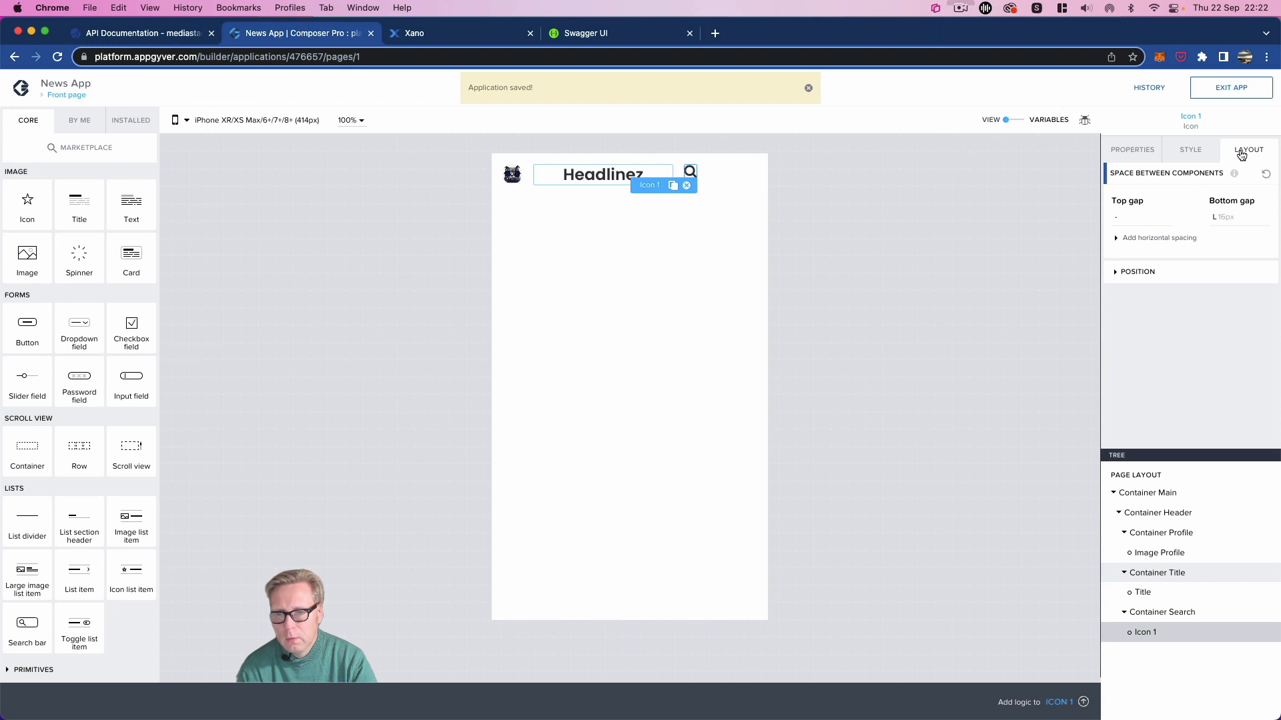
click(1184, 614)
click(1127, 301)
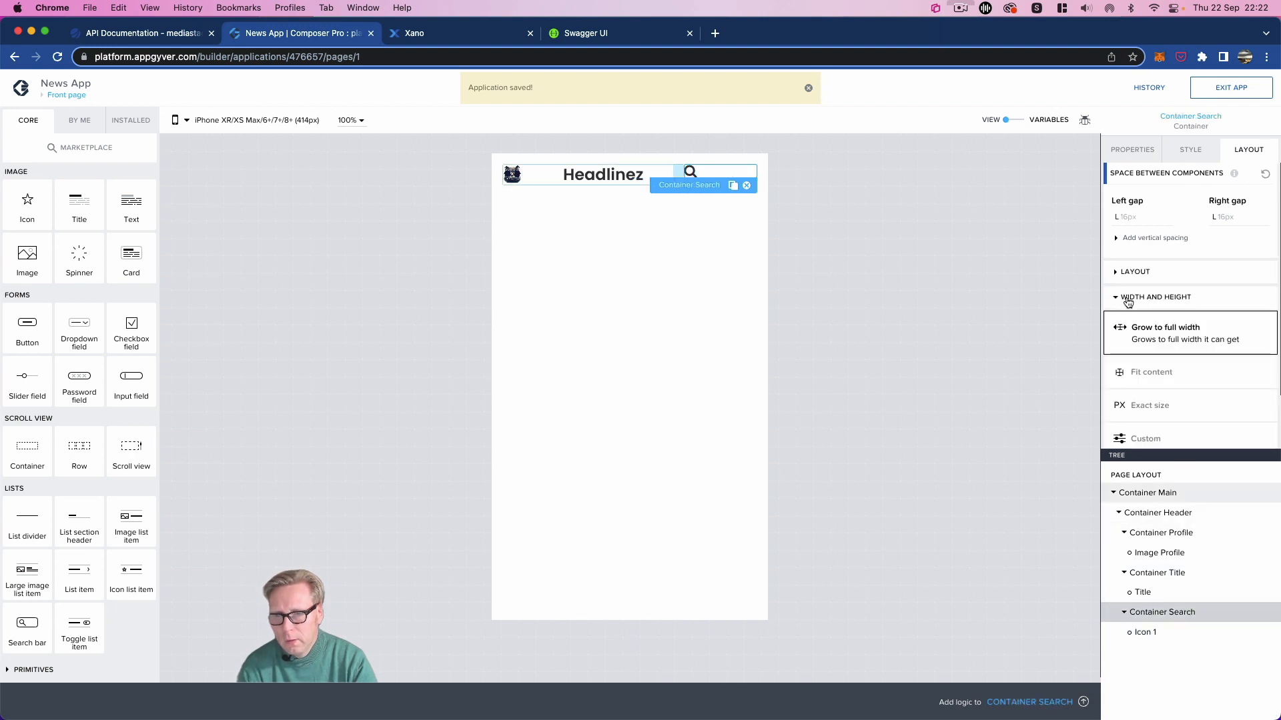
click(1146, 373)
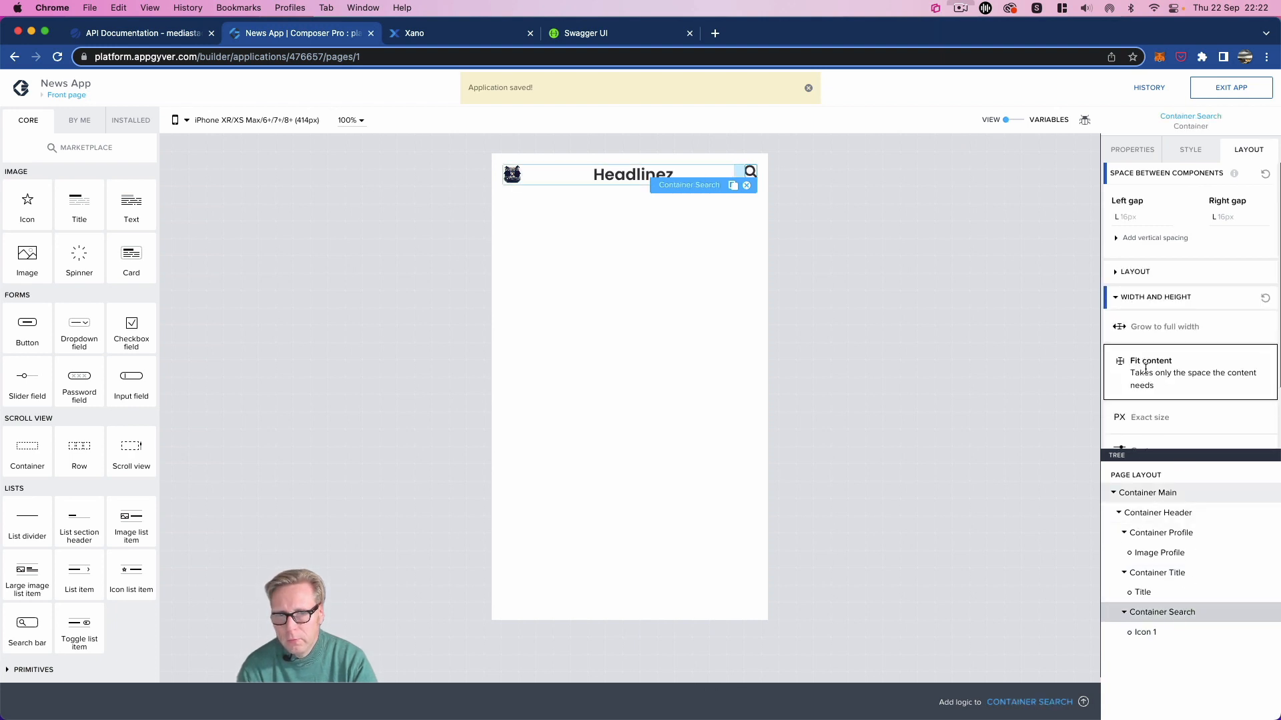
click(881, 204)
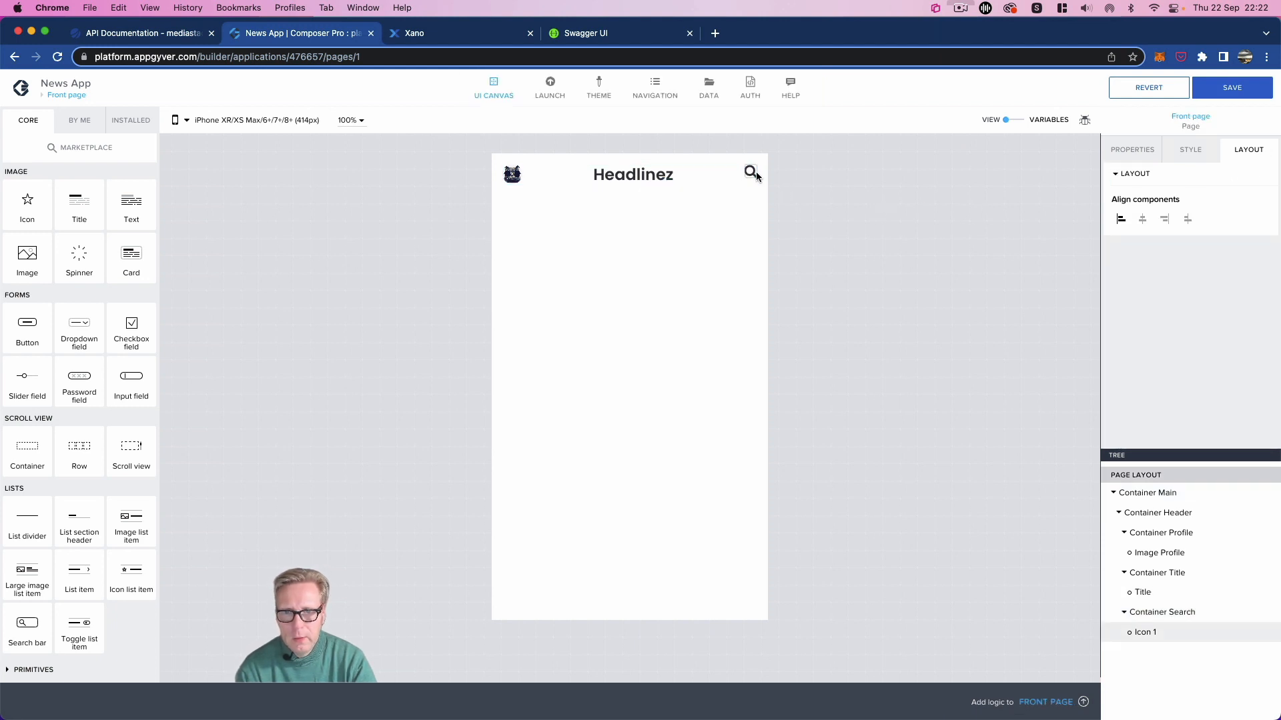
Step: Justify the contents of Container Search vertically to the middle and align them horizontally to the center
click(1158, 613)
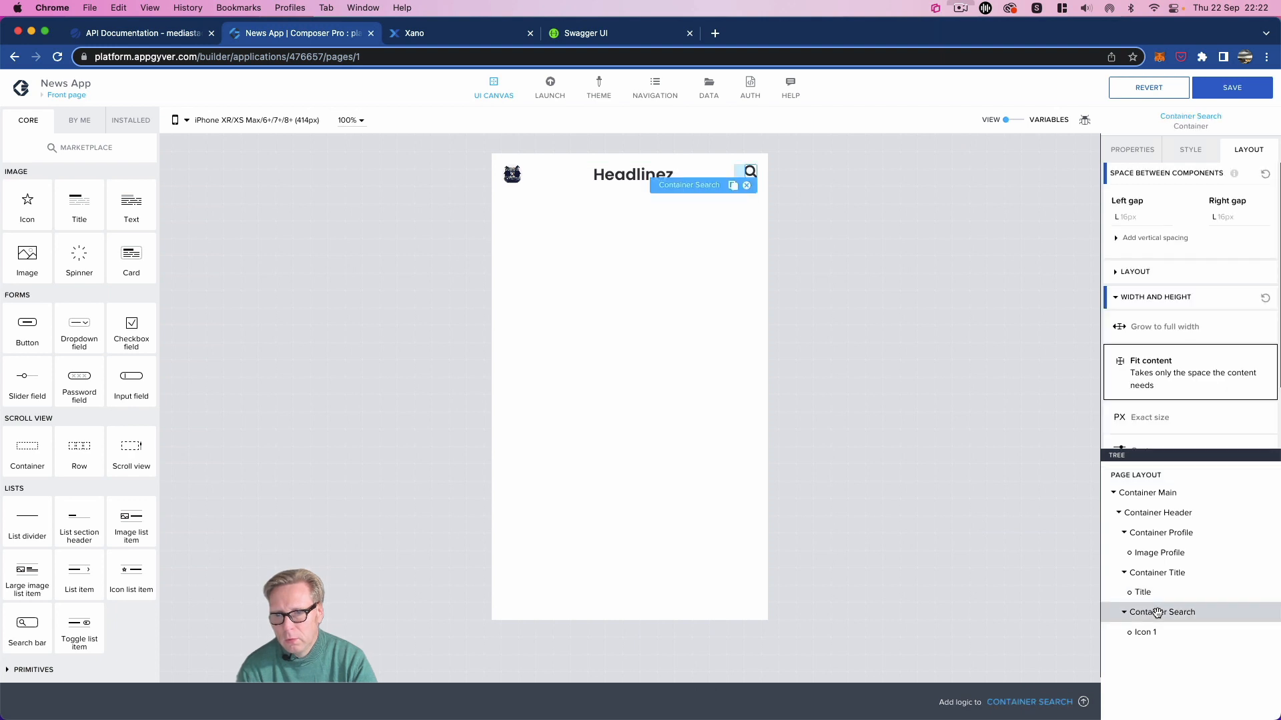
click(1118, 275)
click(1141, 388)
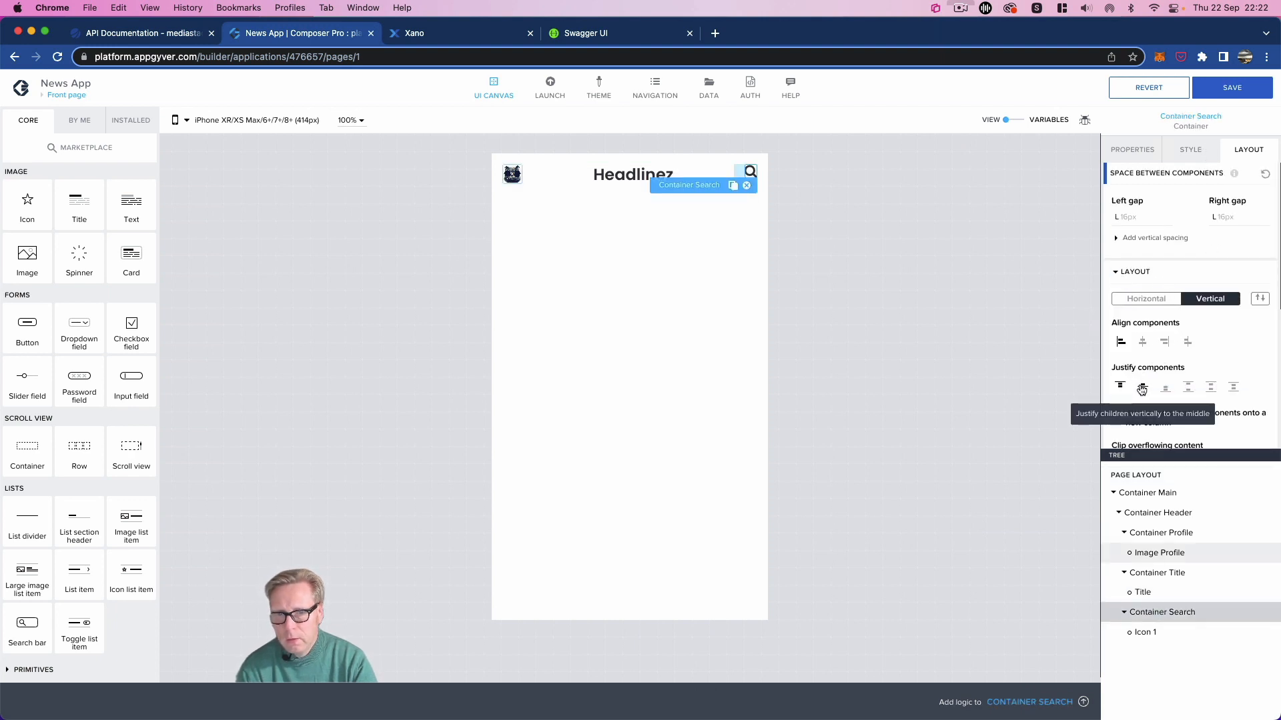
click(1143, 342)
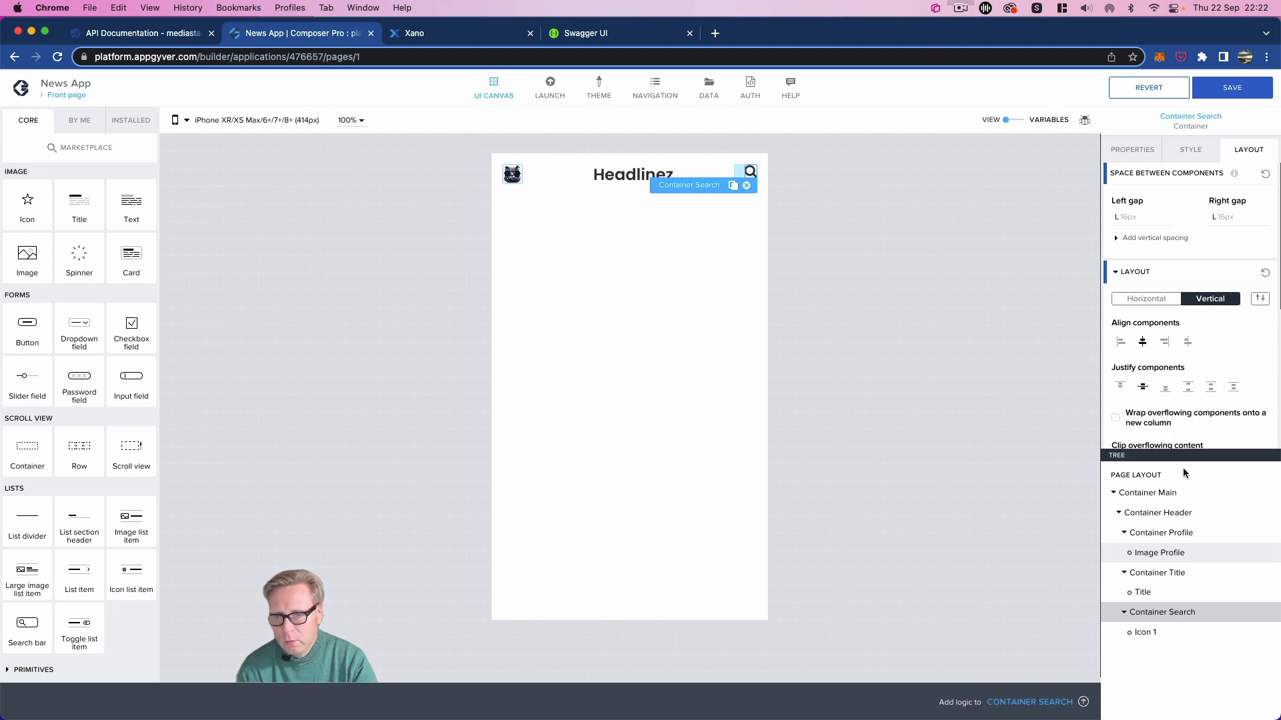
Step: Align the components of Container Header vertically to the middle and save the app
click(1172, 512)
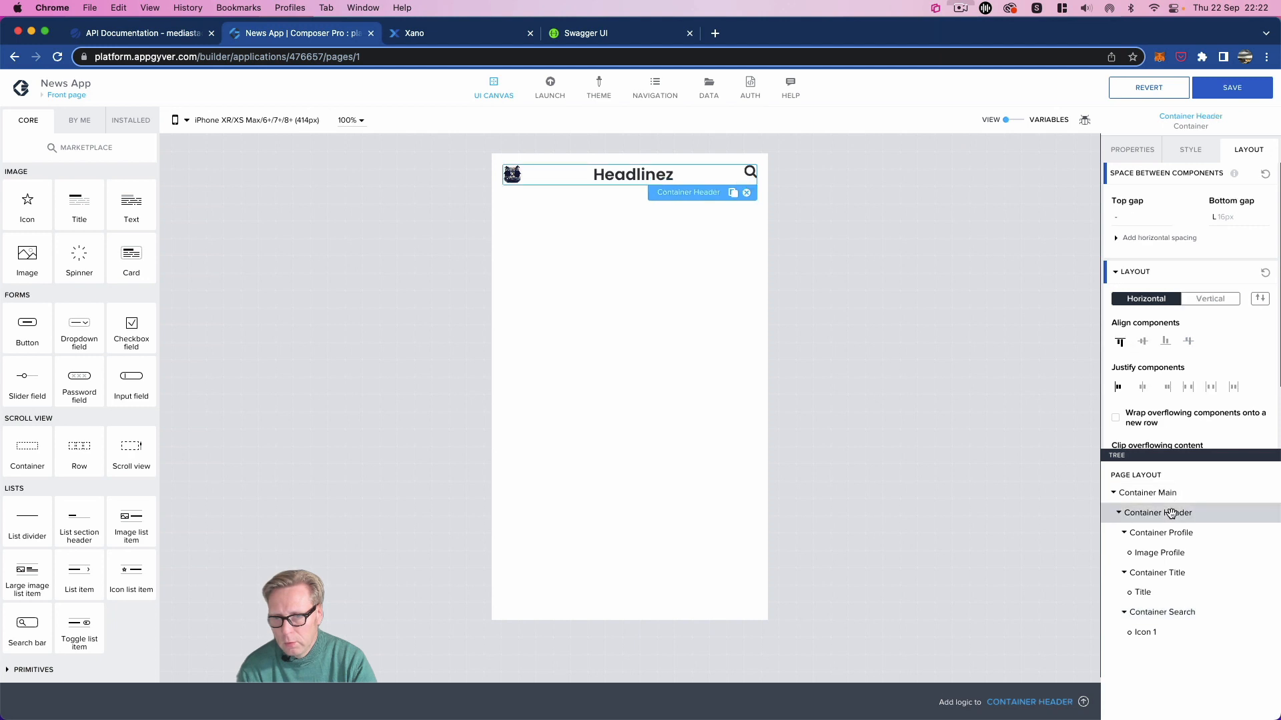
click(1143, 343)
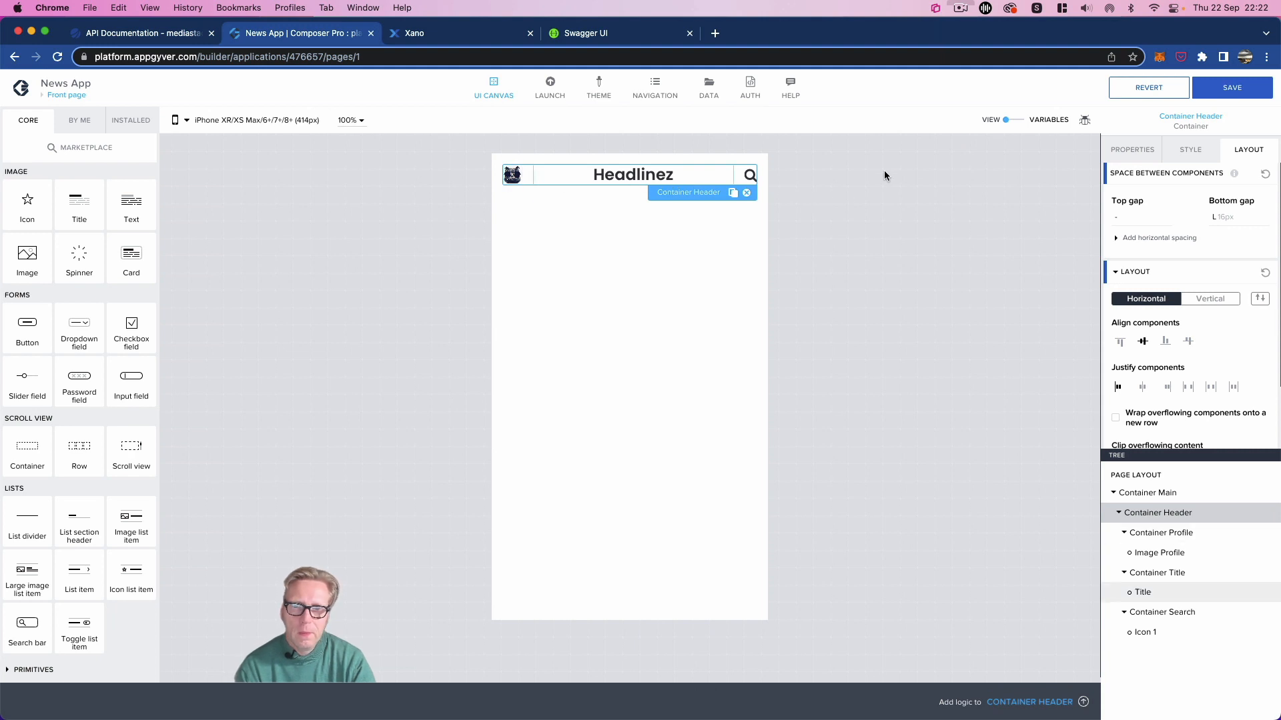
click(1256, 89)
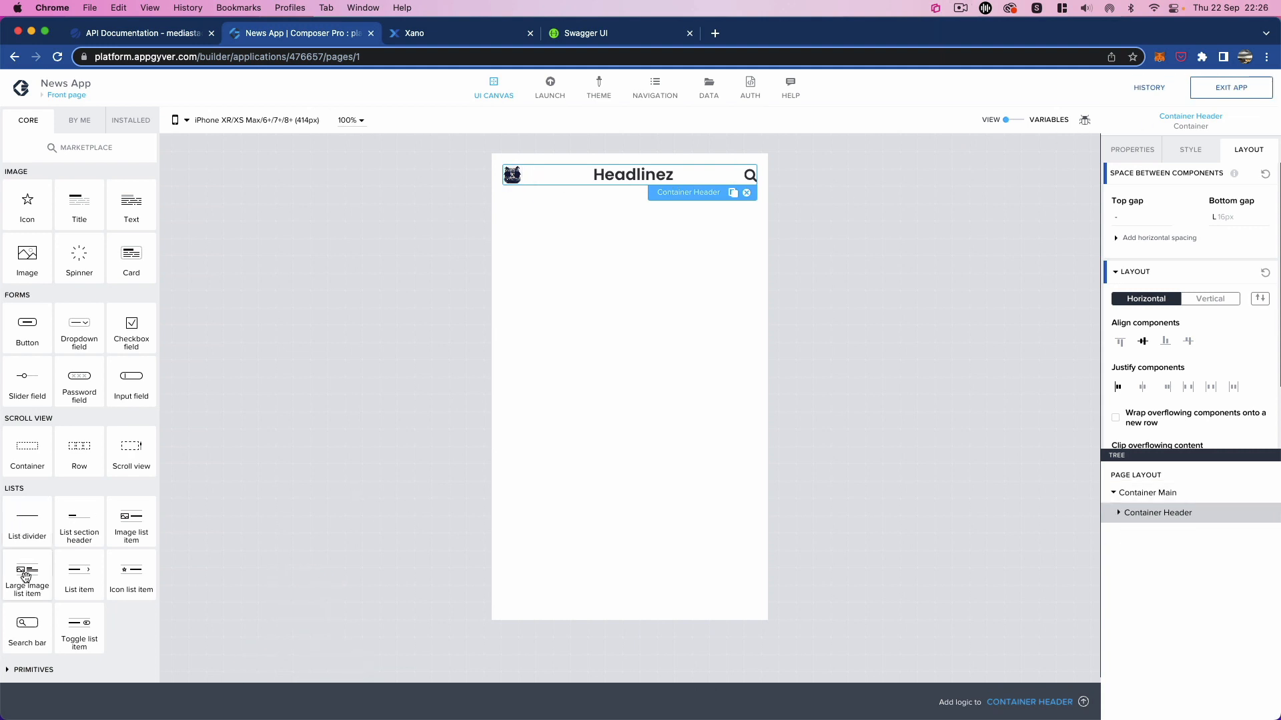
Step: Add a container inside Container Main below Container Header and set its display name to "Container Categories"
drag(27, 447, 652, 315)
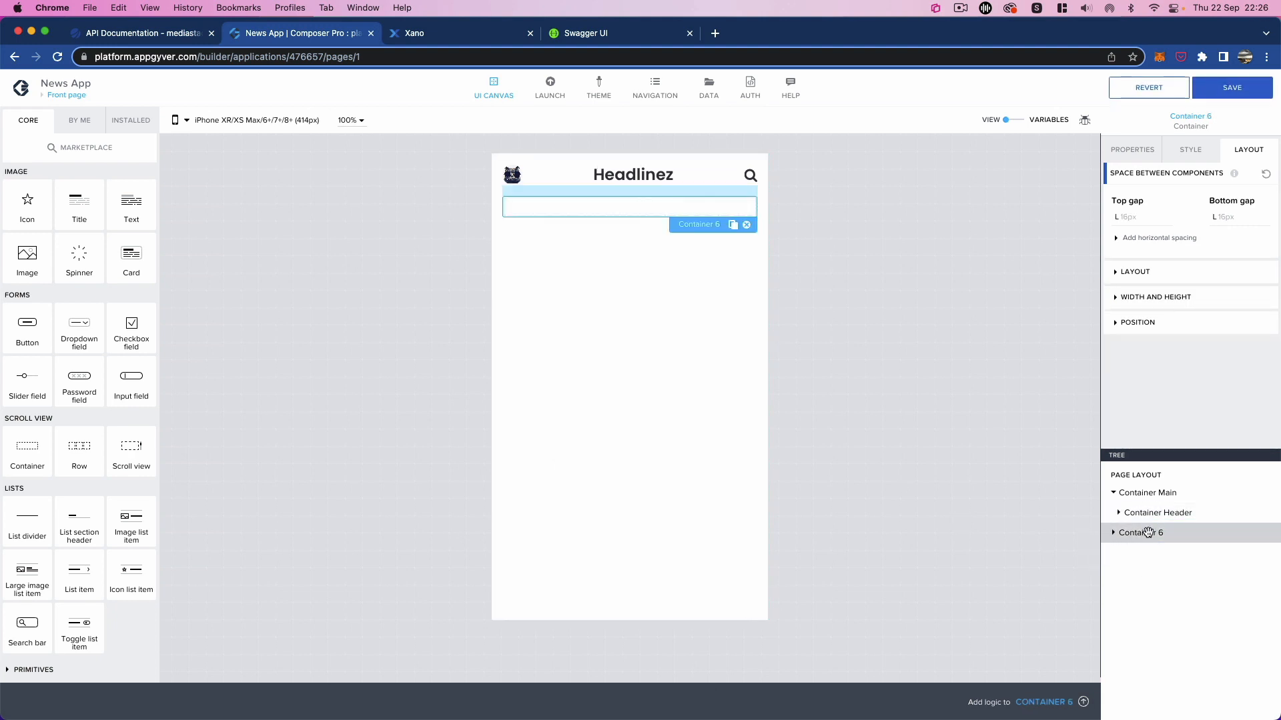
drag(1148, 532, 1172, 503)
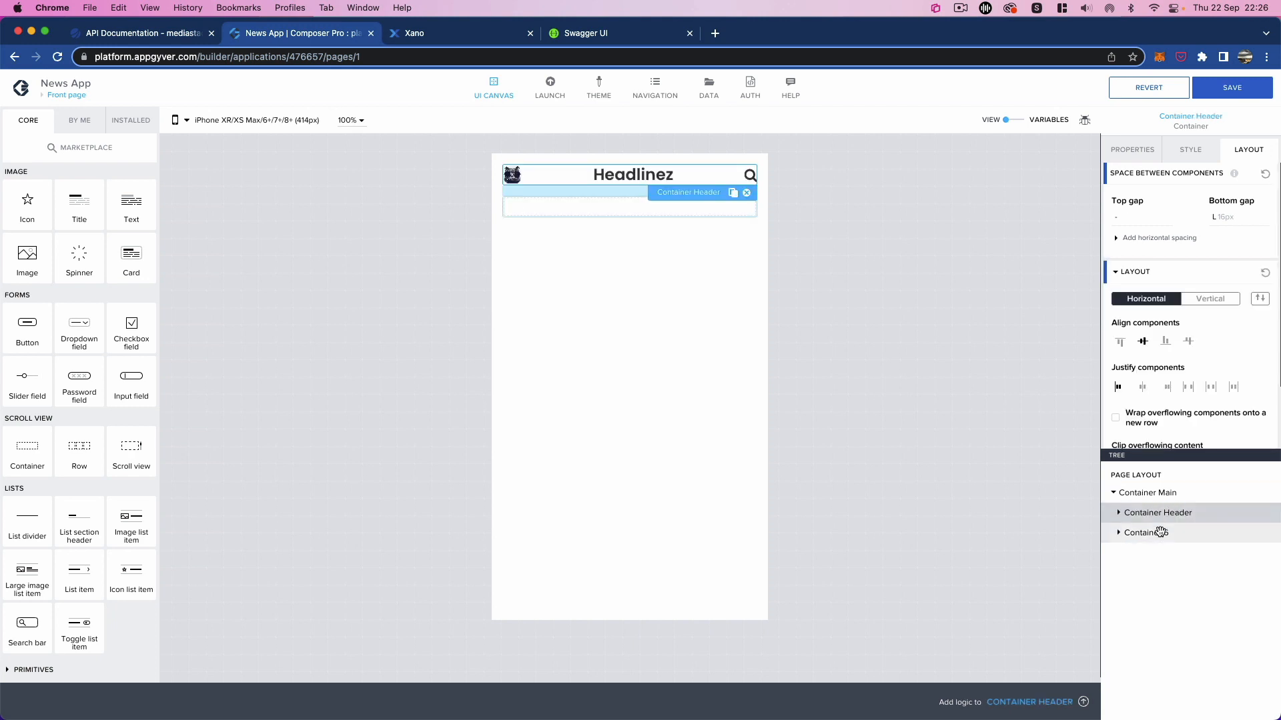
click(1161, 532)
click(1126, 159)
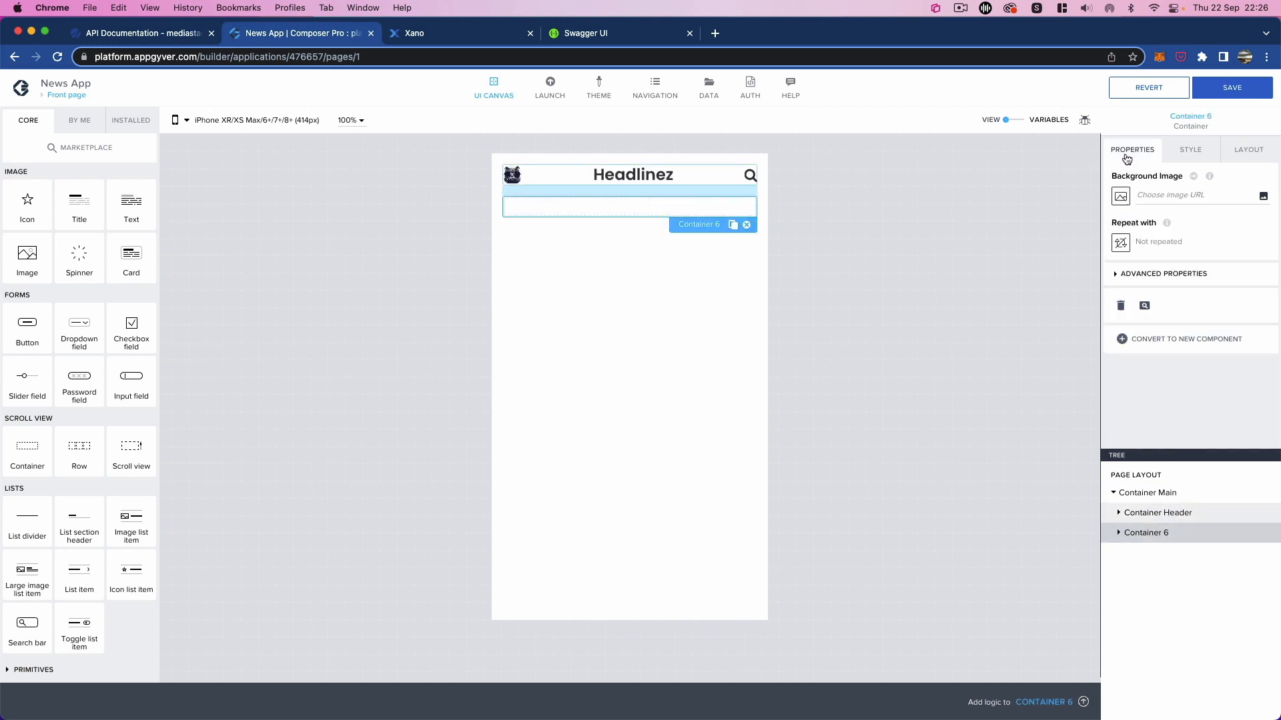
click(1116, 274)
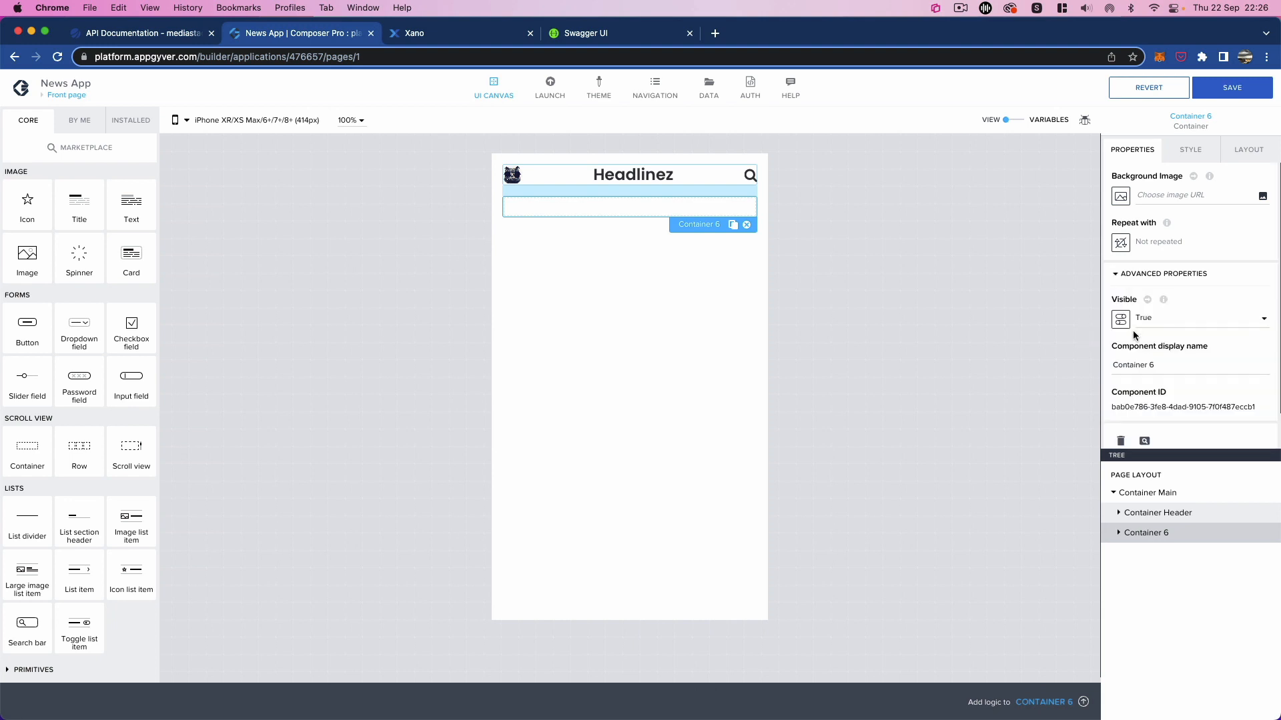
text(Cateogir)
key(BackSpace)
key(BackSpace)
text(gories)
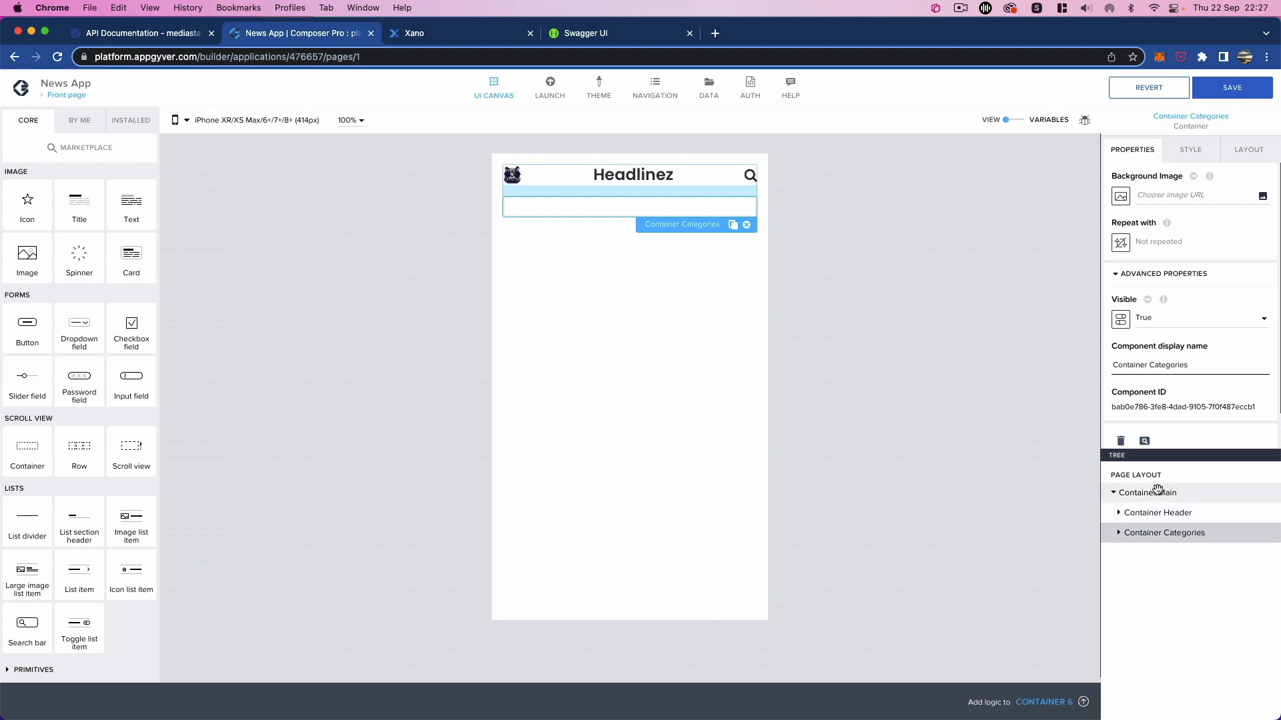
Step: Add a Title component inside Container Categories and set its content to "Overview"
click(1118, 534)
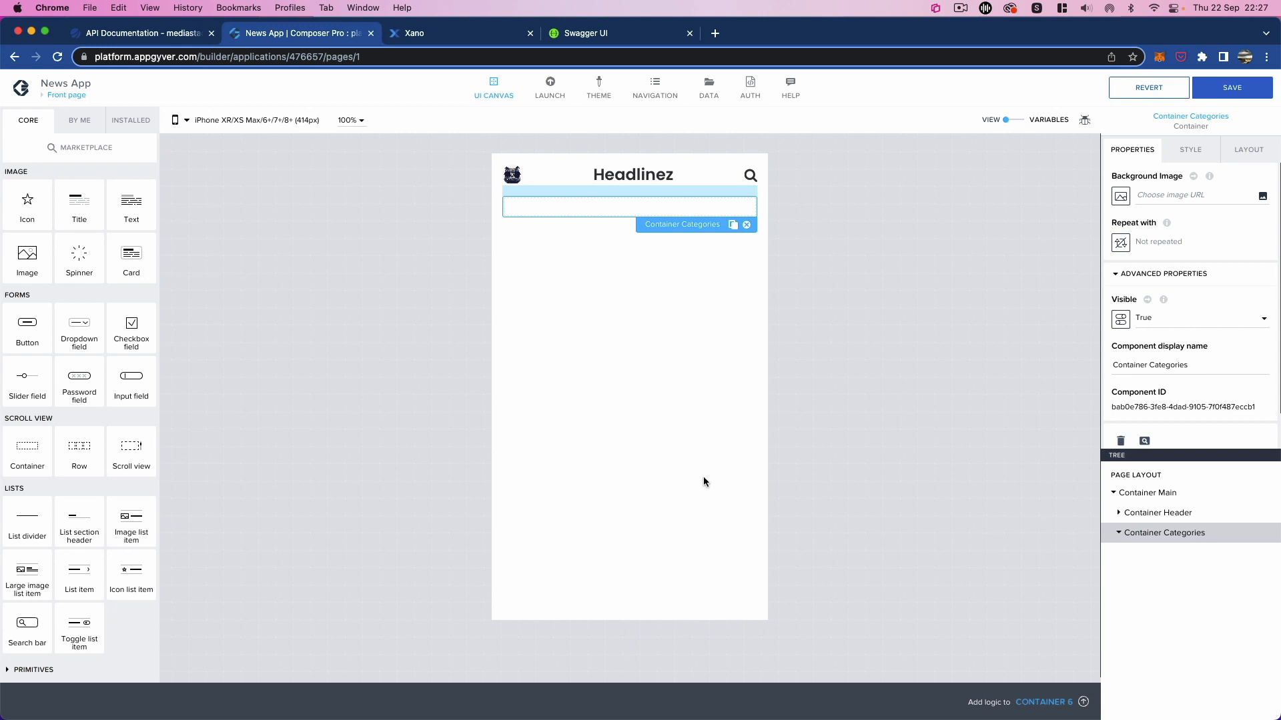
drag(77, 203, 1177, 537)
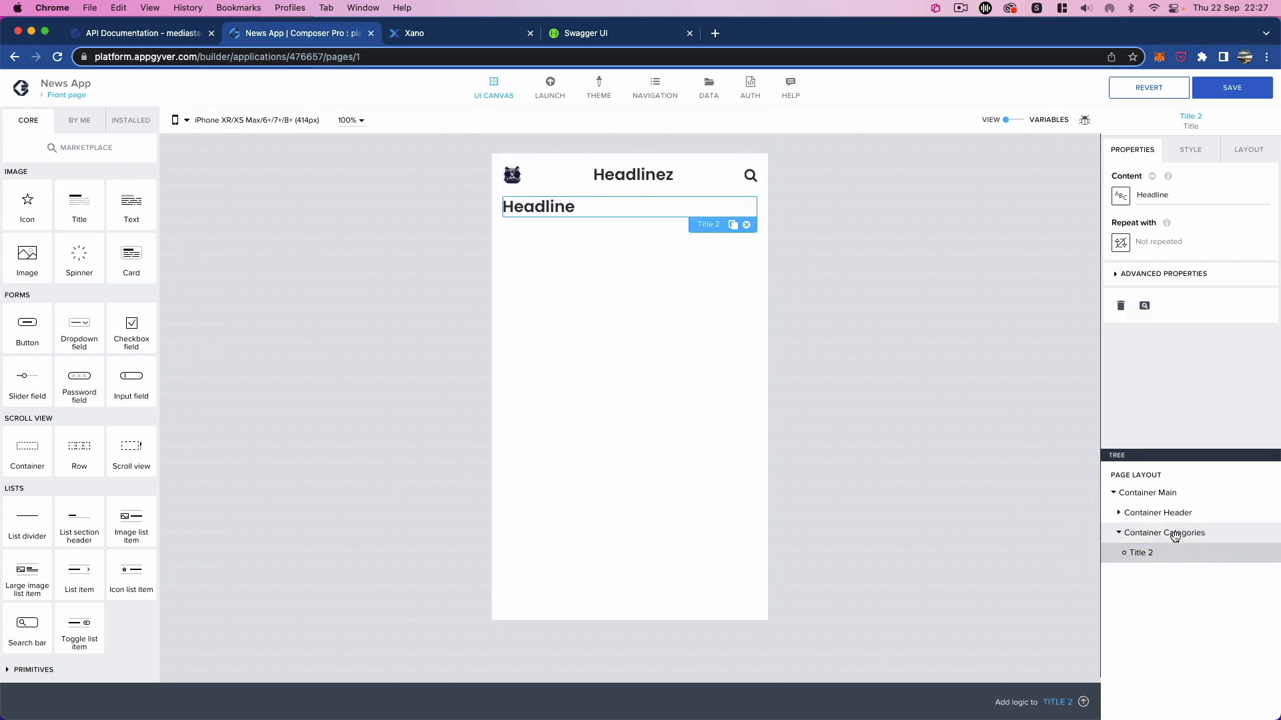
double_click(1156, 196)
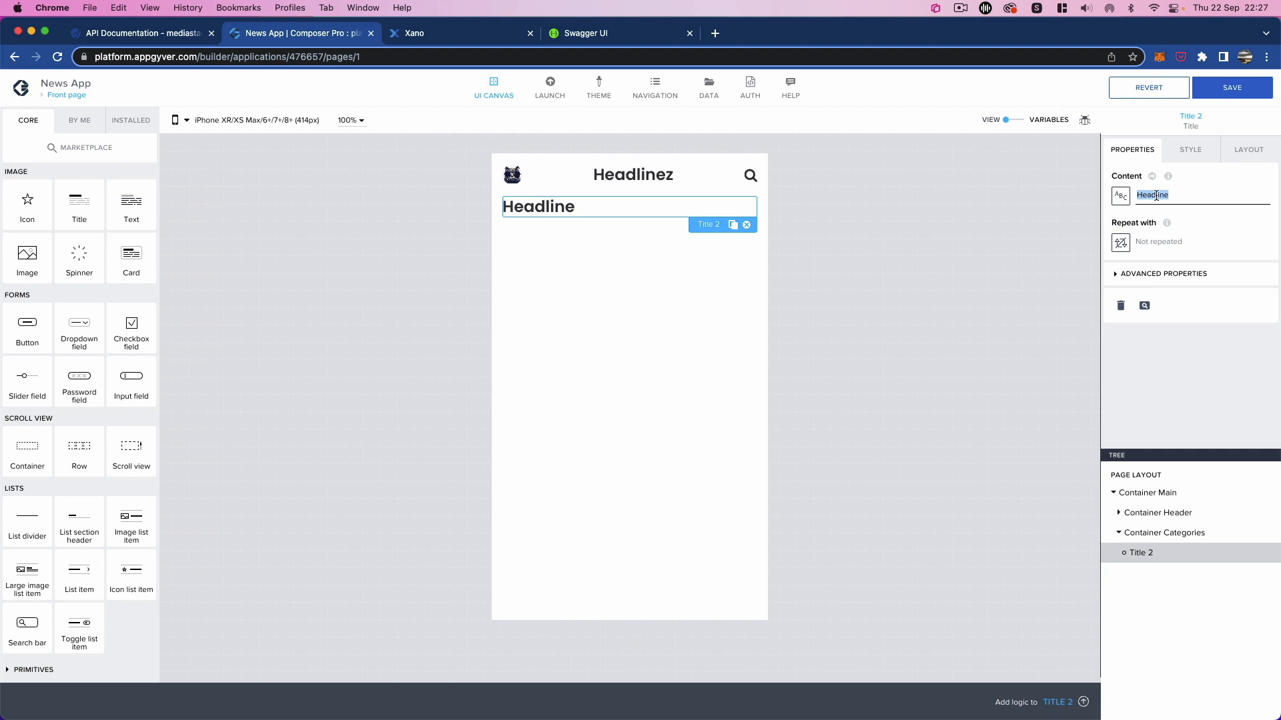
text(Overvi)
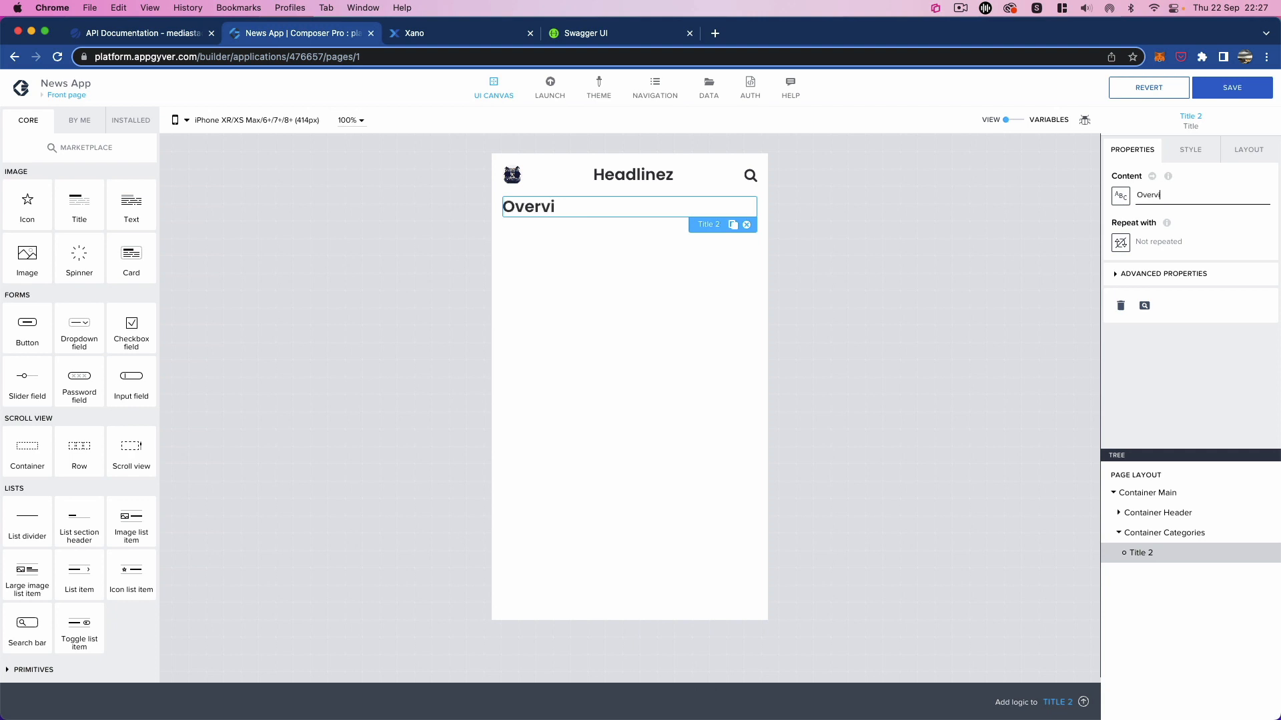
text(ew)
Step: Duplicate the Overview title's Content Primary Heading style as a new style class named "Category"
click(1194, 151)
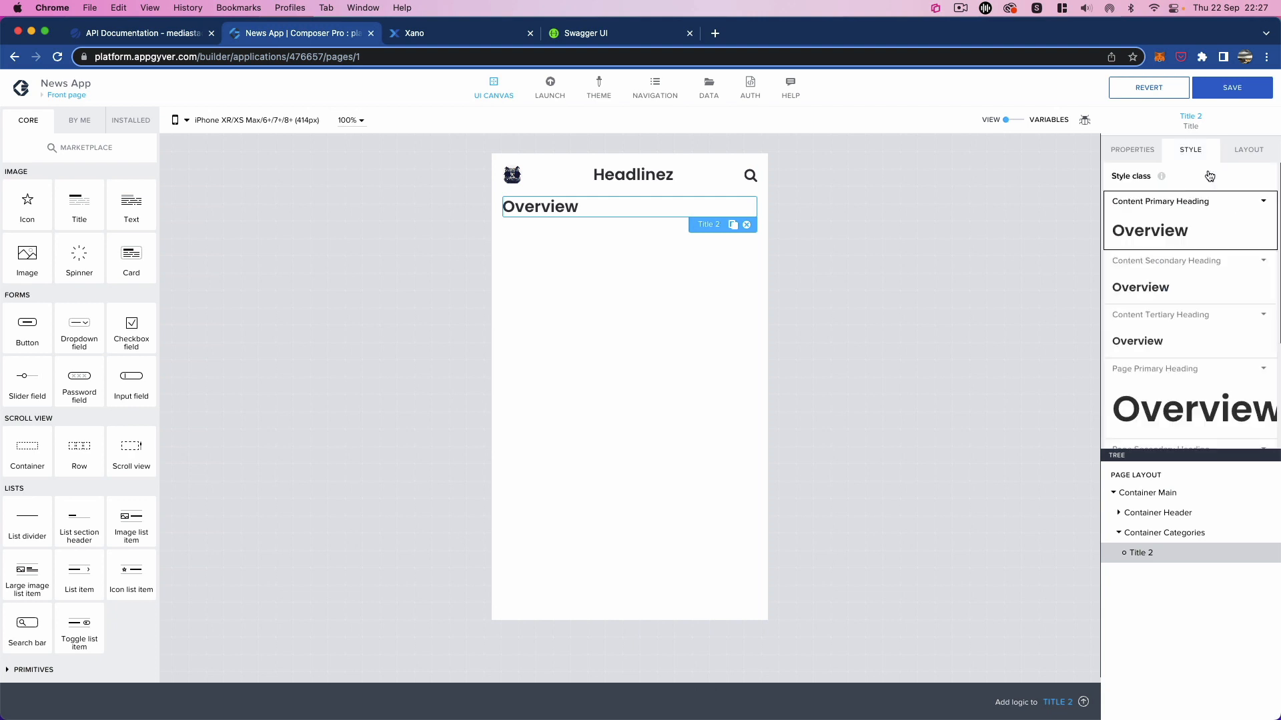
click(1263, 204)
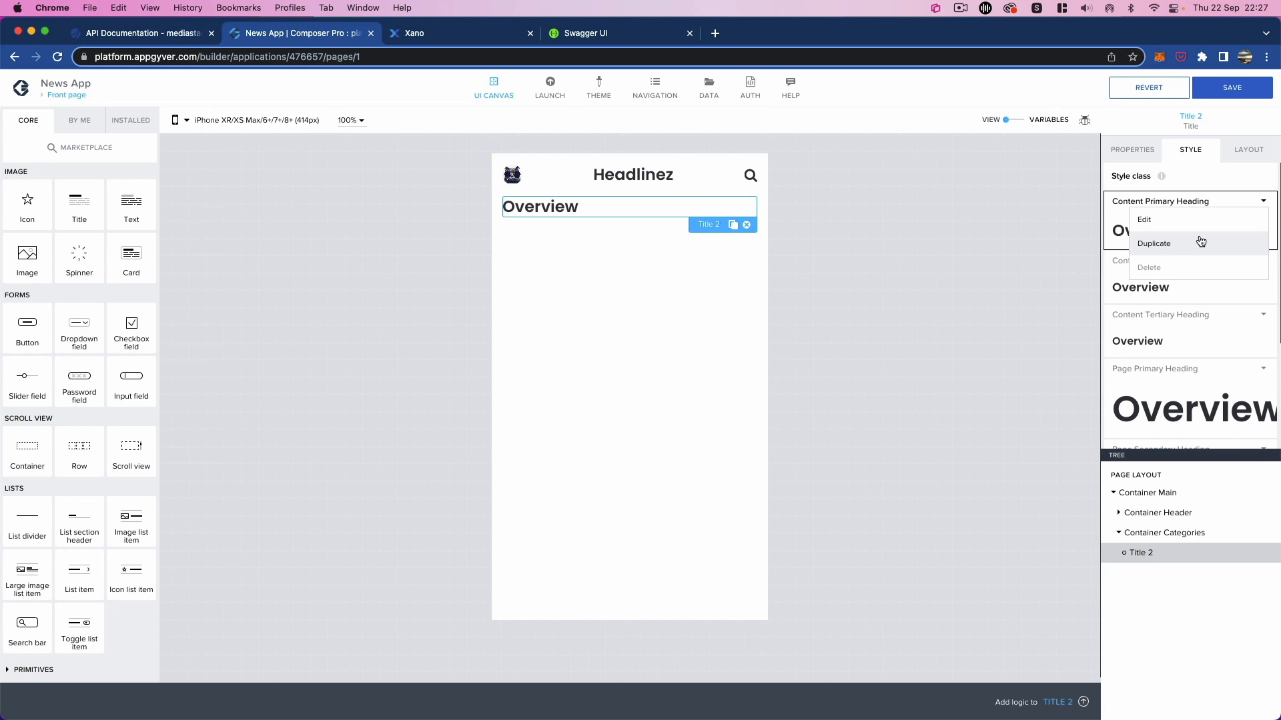
click(1200, 241)
click(620, 390)
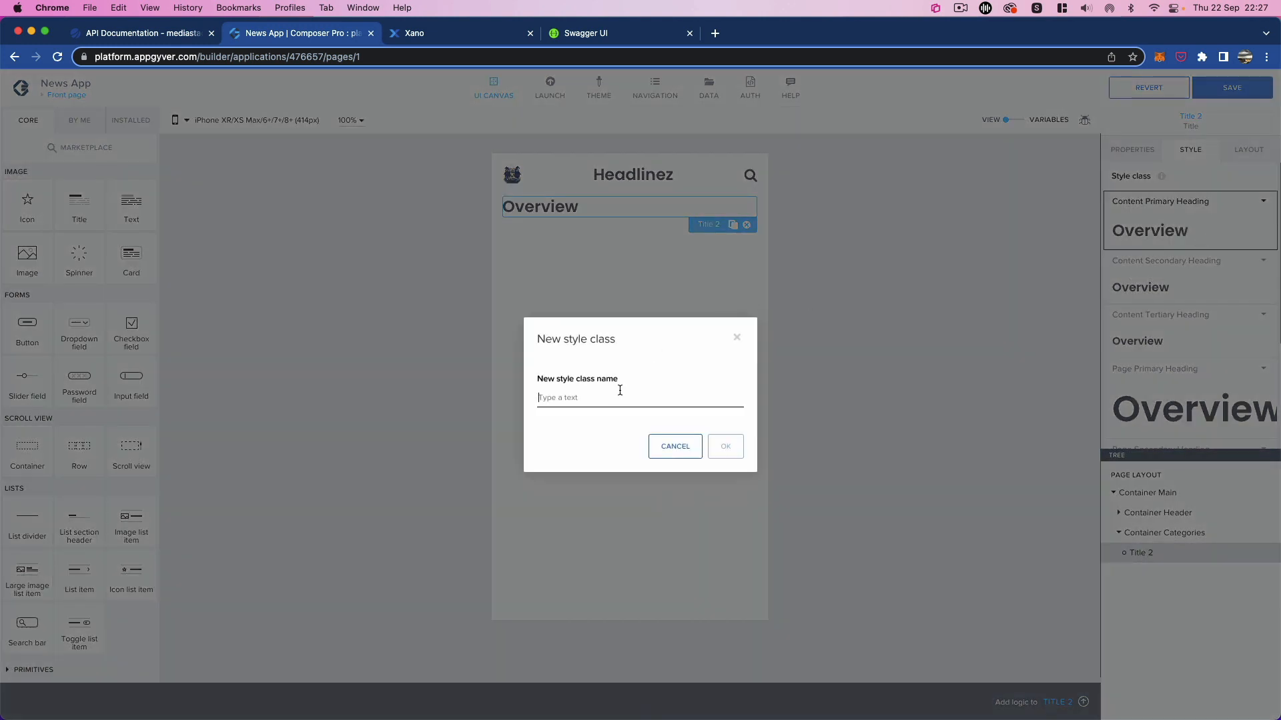
text(Category)
click(725, 447)
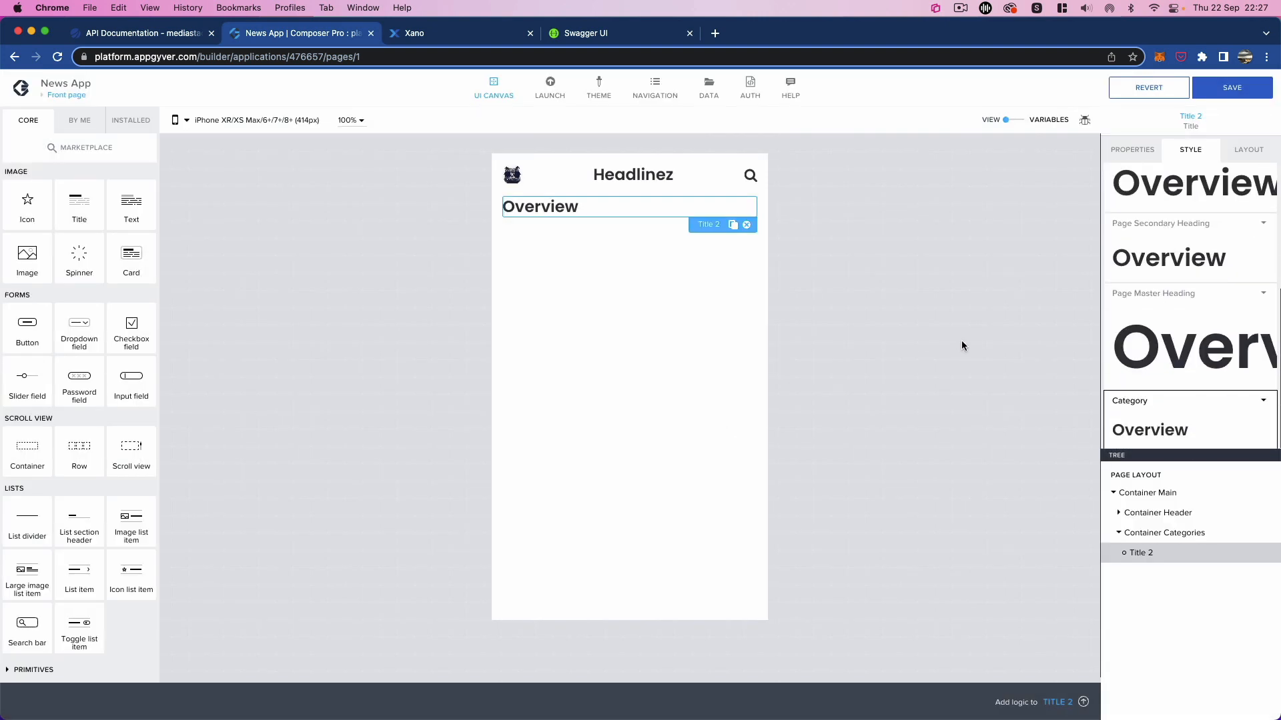
Step: Edit the Category style of the Overview title and set its text color to Neutral
click(1262, 401)
click(1215, 422)
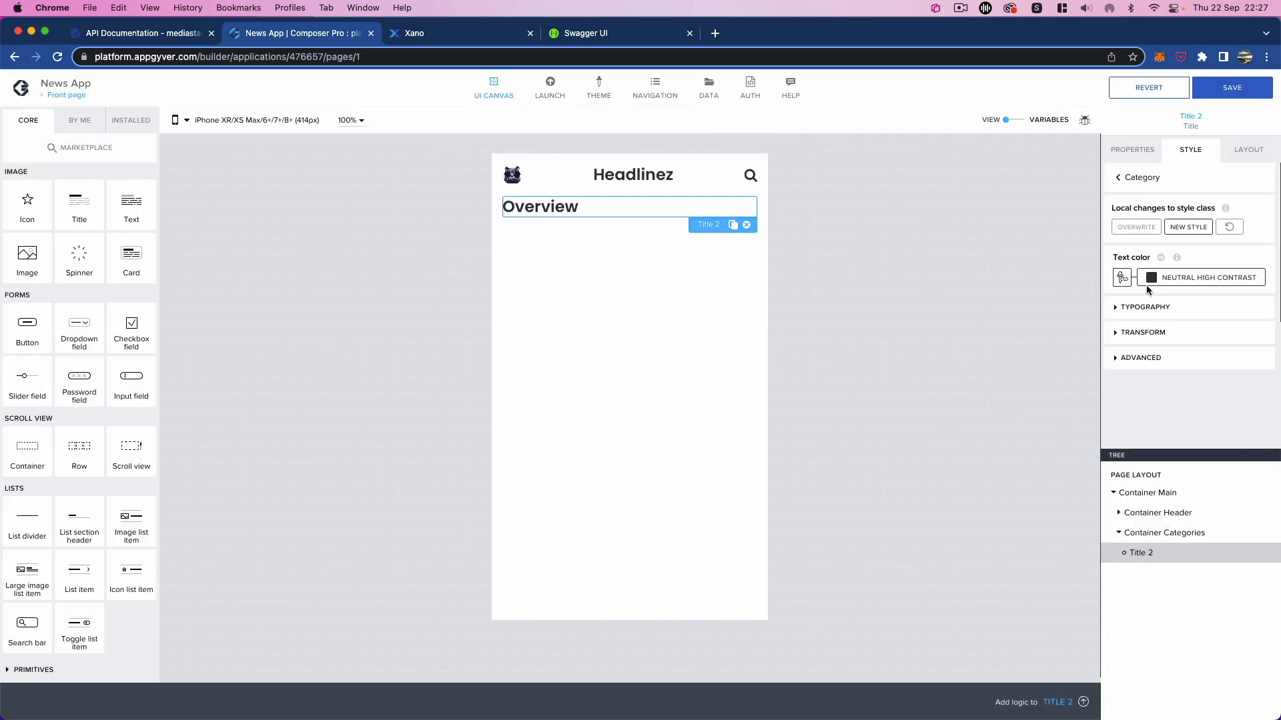
click(1180, 280)
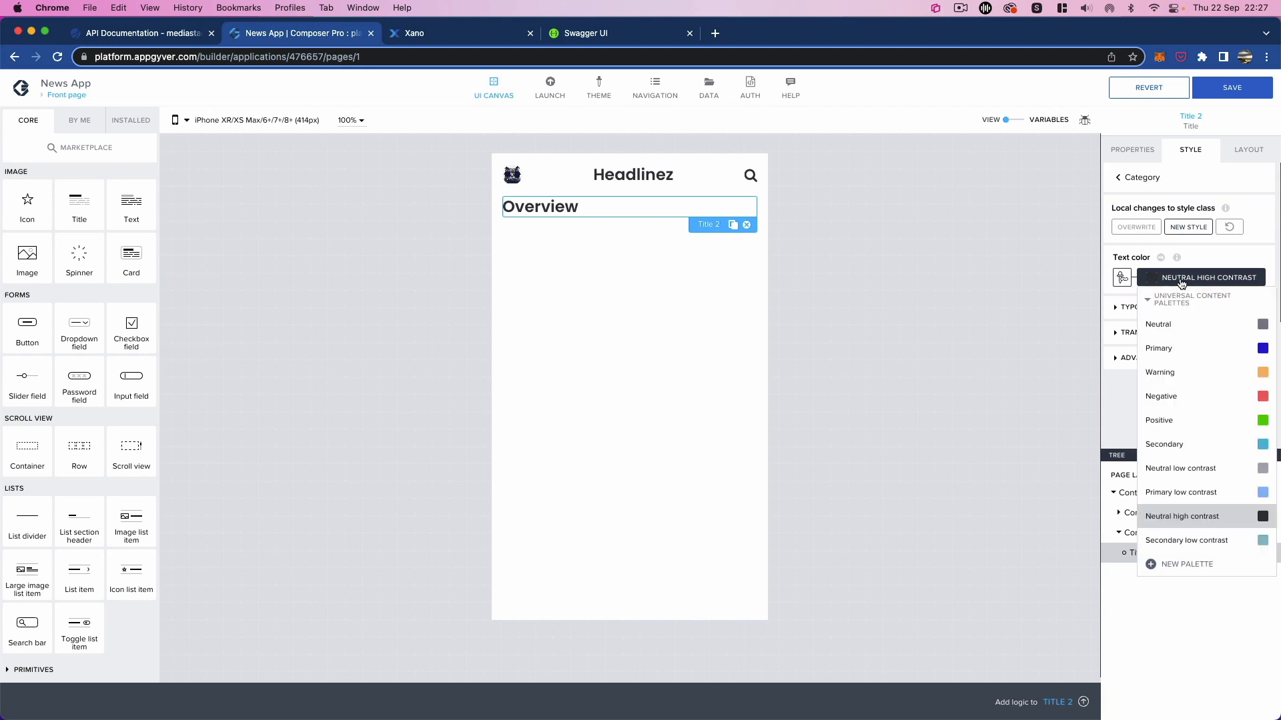
click(1186, 327)
Step: Set the Overview title's text size to Title XXS in the typography settings
click(1127, 311)
scroll(1213, 345, down, 1)
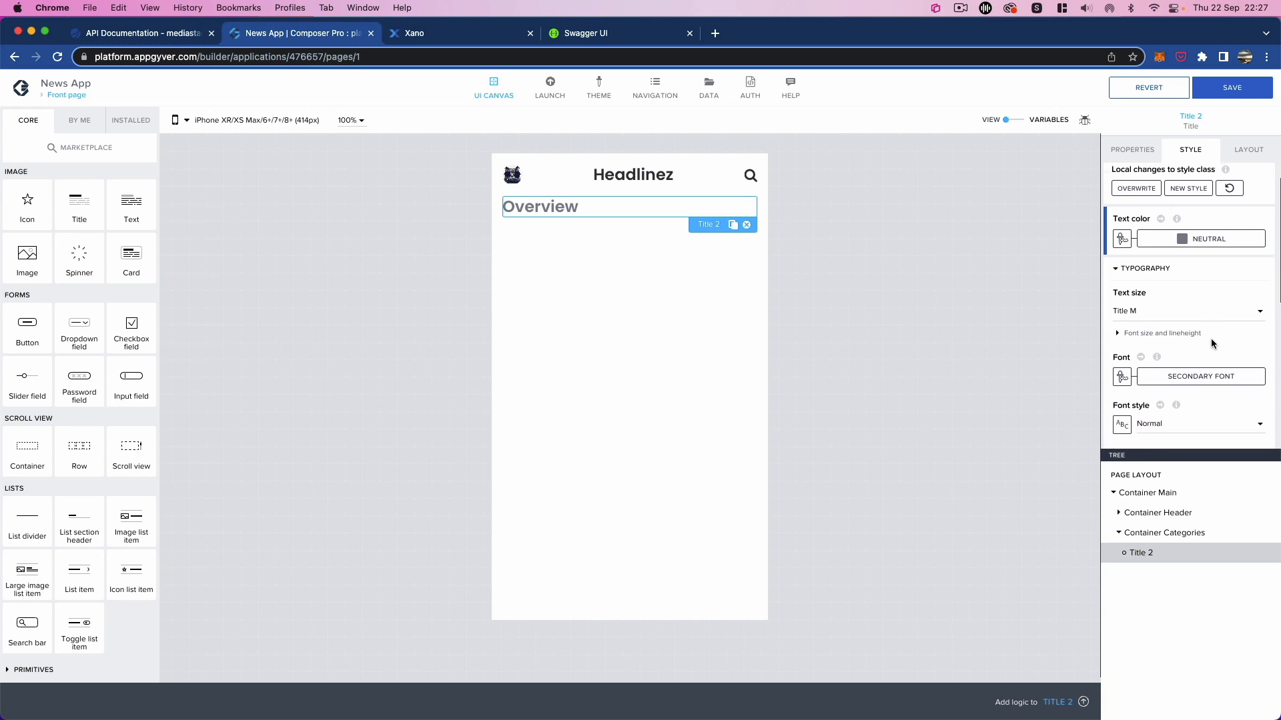
click(1192, 311)
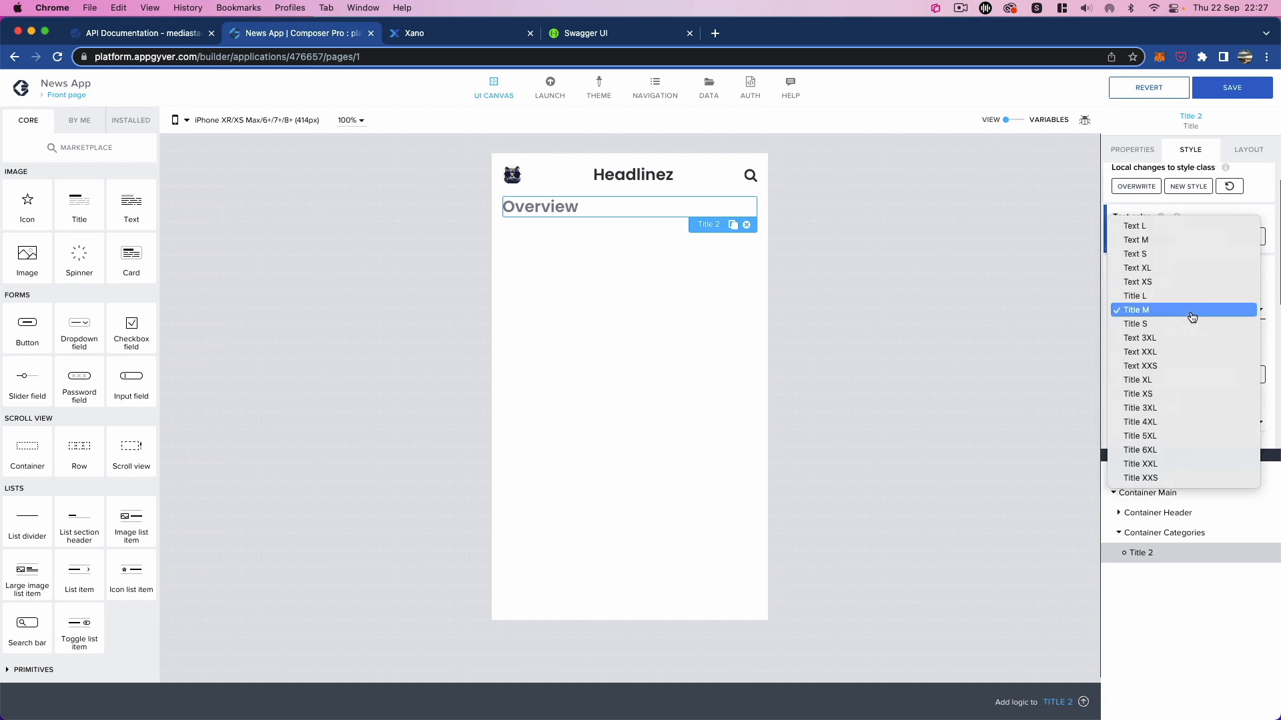
click(1192, 366)
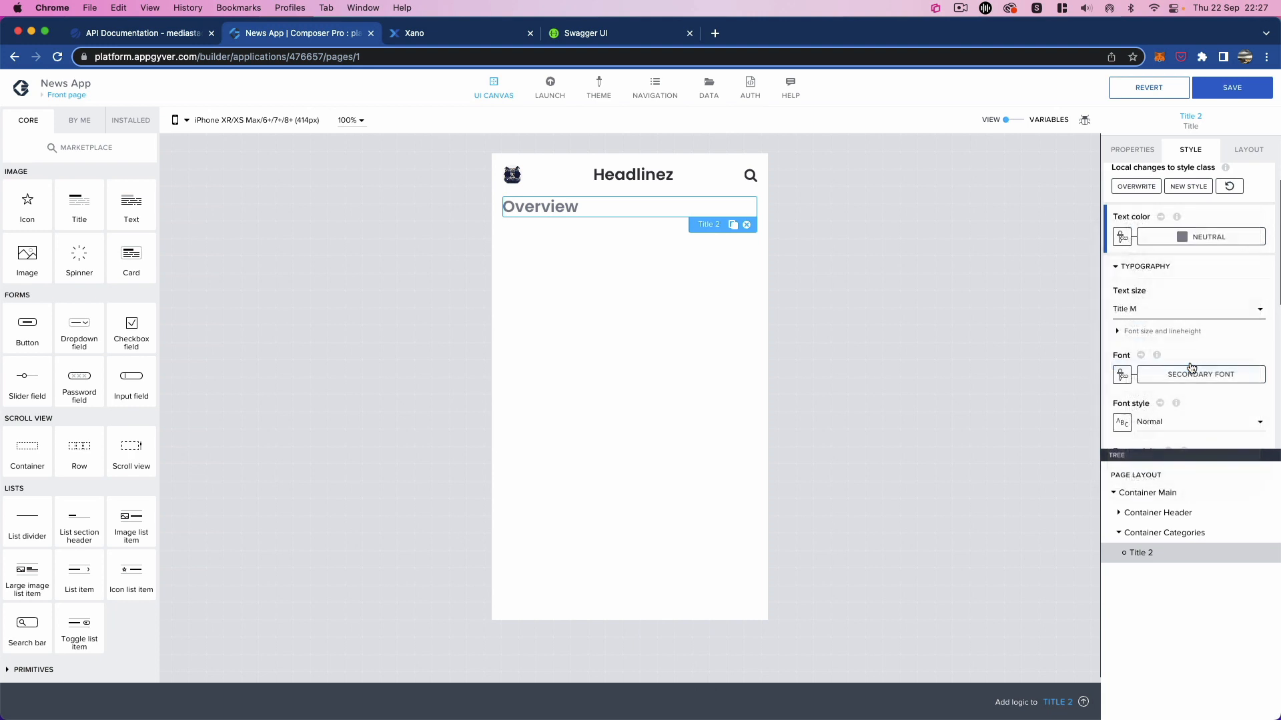
click(1178, 317)
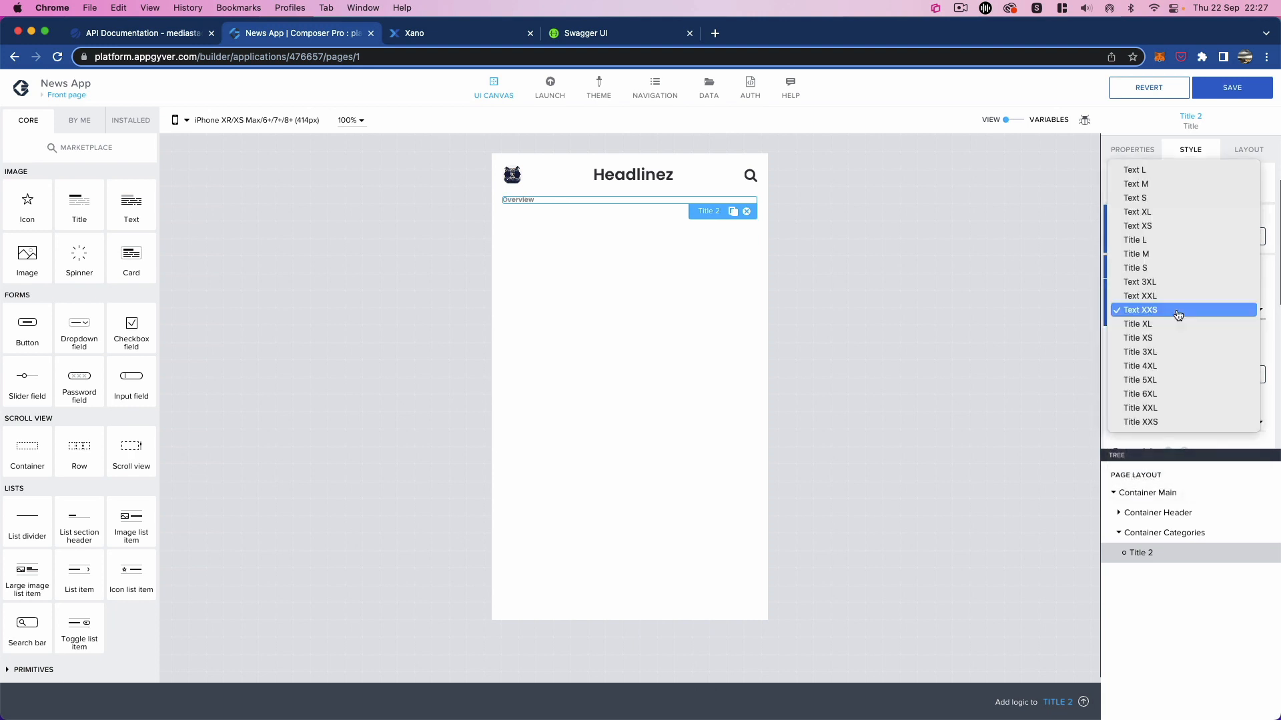
click(1173, 423)
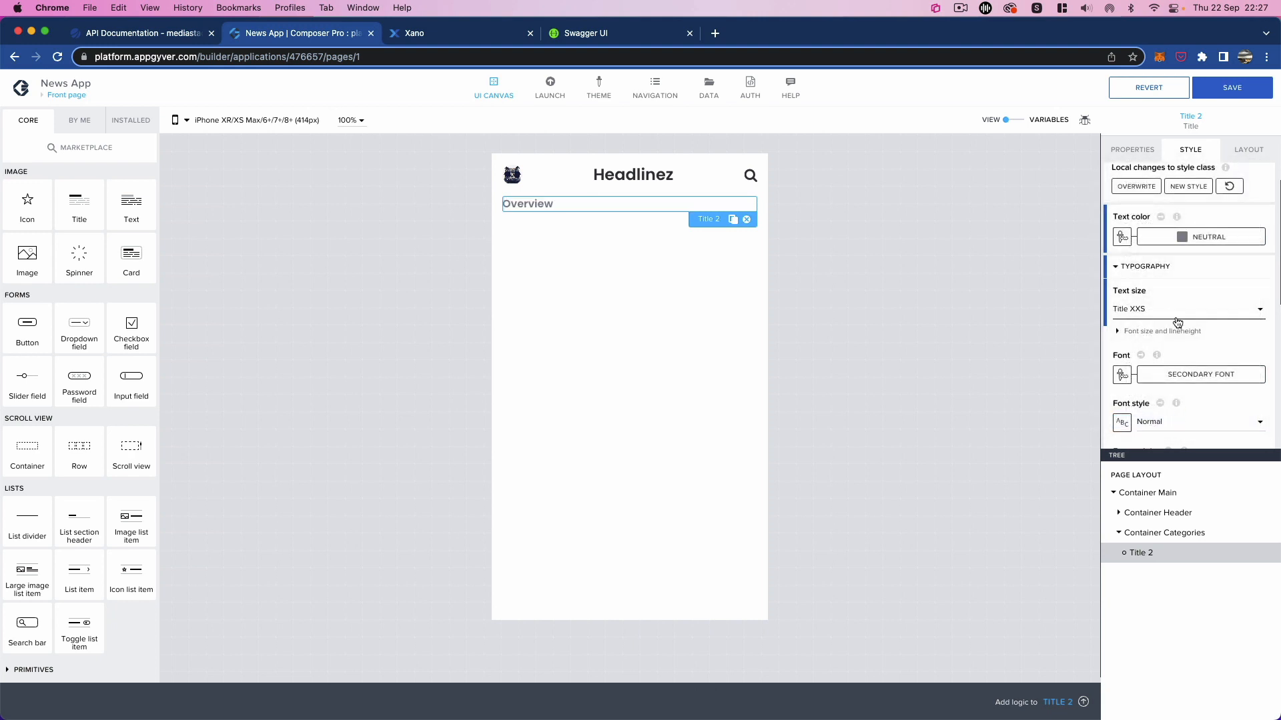
Step: Set the Overview title's font weight to Bold (700)
scroll(1174, 335, down, 2)
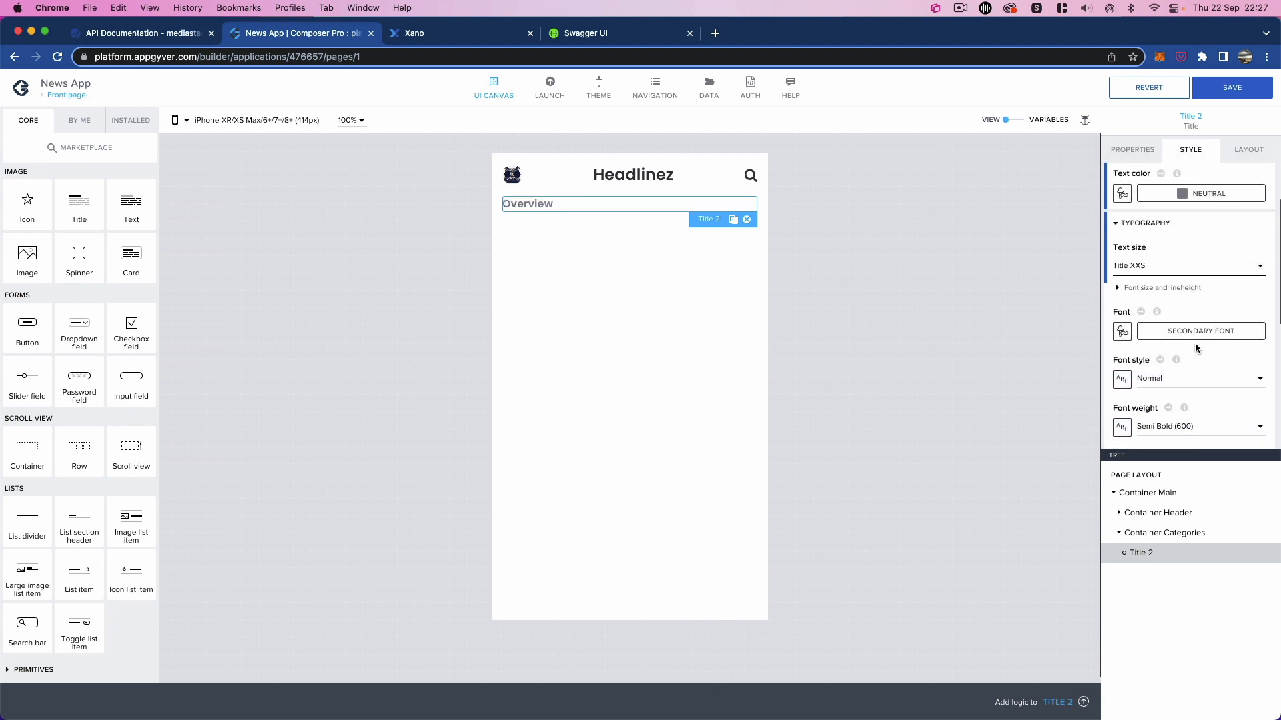
scroll(1195, 346, down, 2)
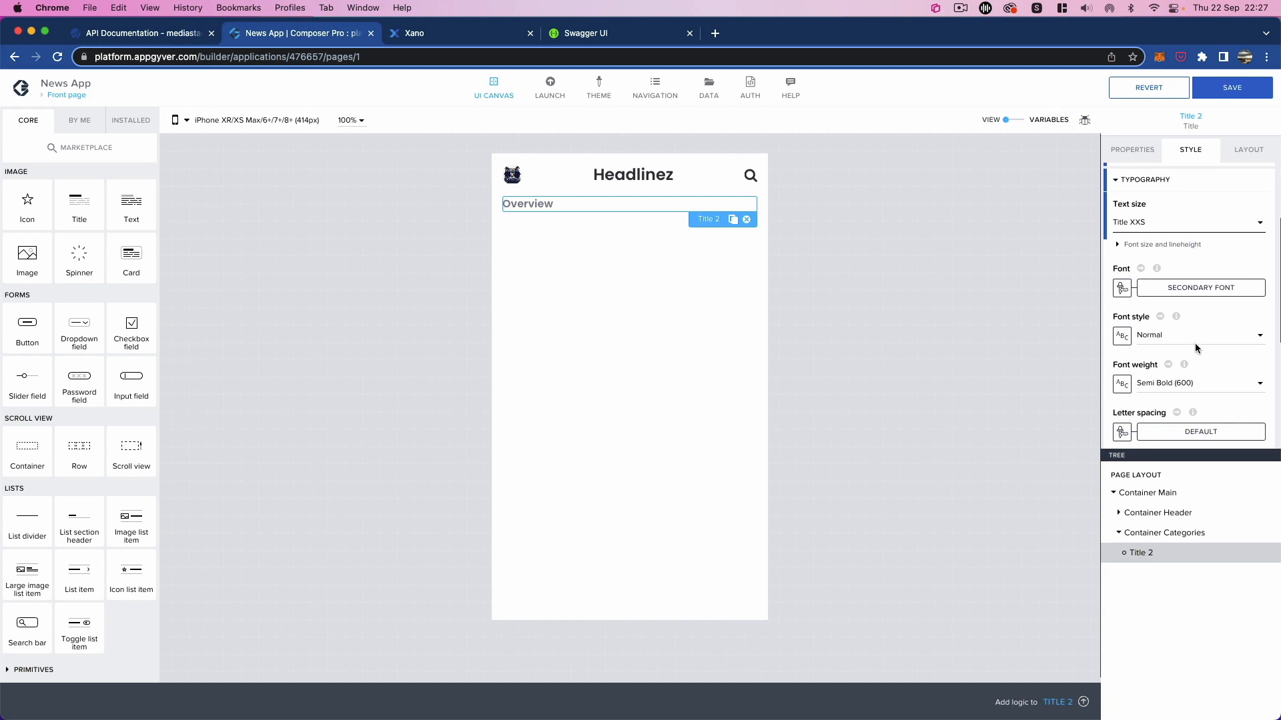
click(1198, 389)
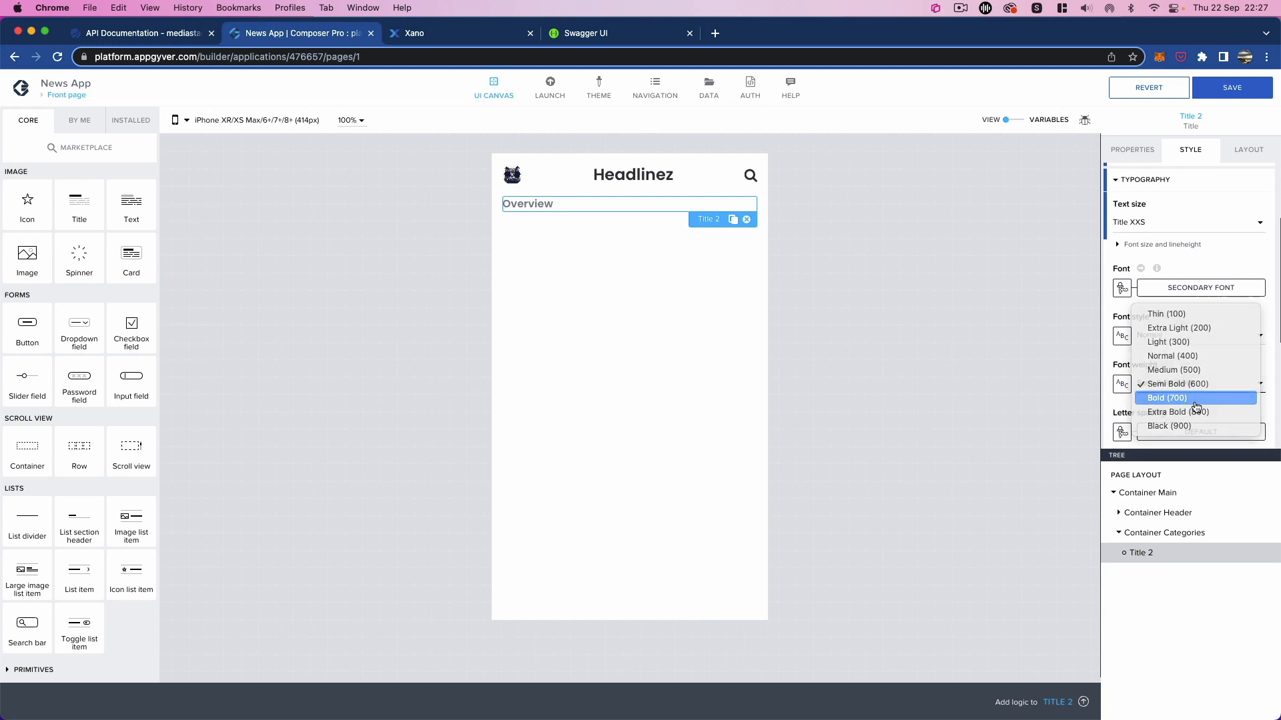
click(1197, 399)
scroll(1200, 350, down, 6)
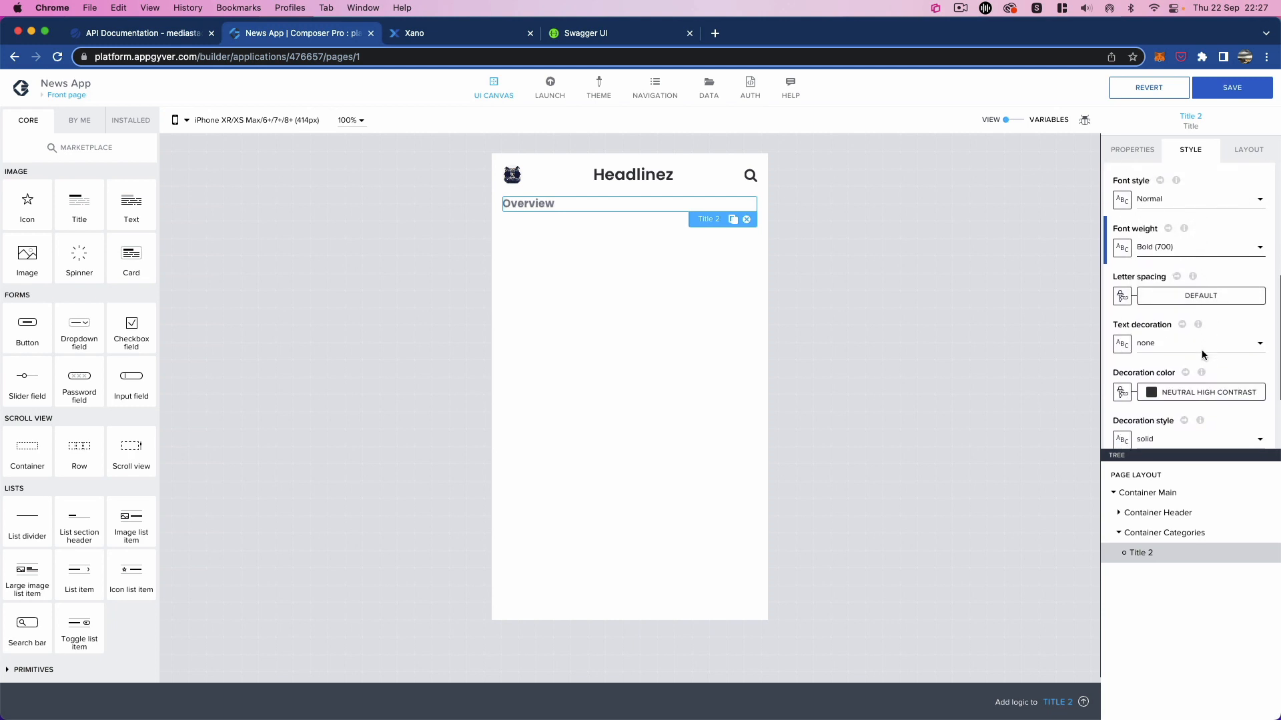
Step: Set the Overview title's text transform to uppercase and overwrite its style class with the local style changes
click(1192, 382)
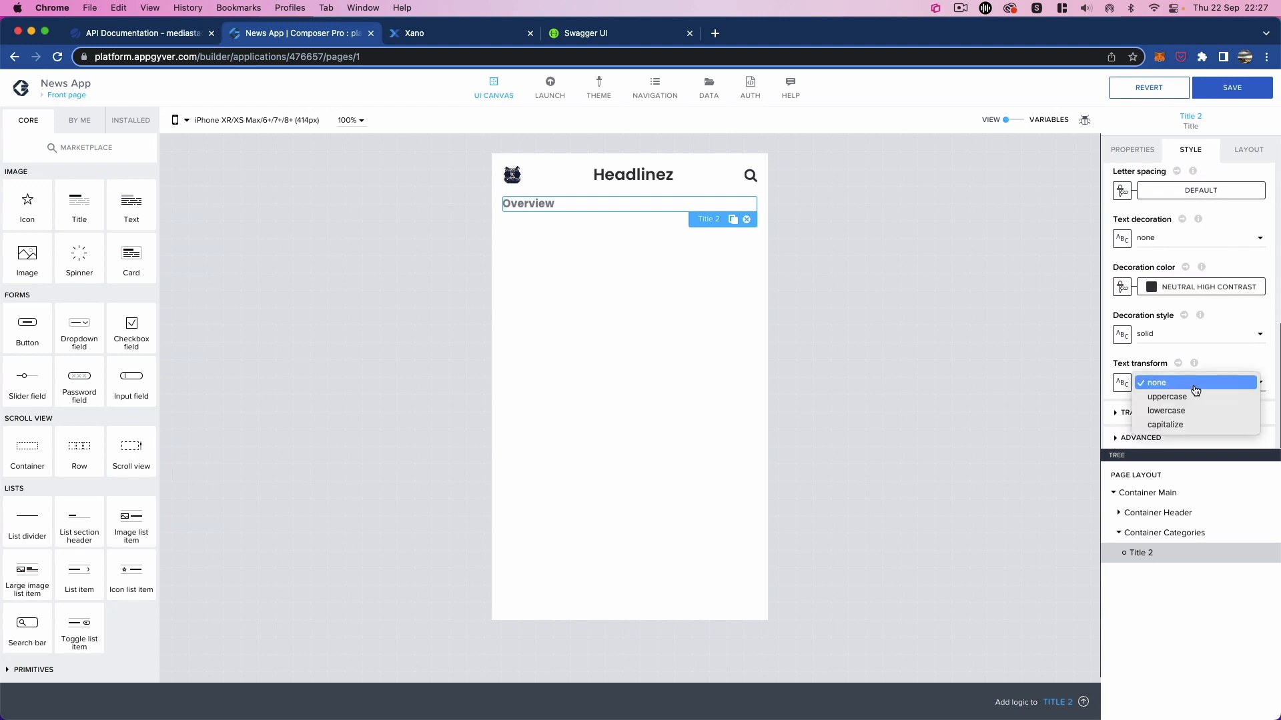
click(1193, 399)
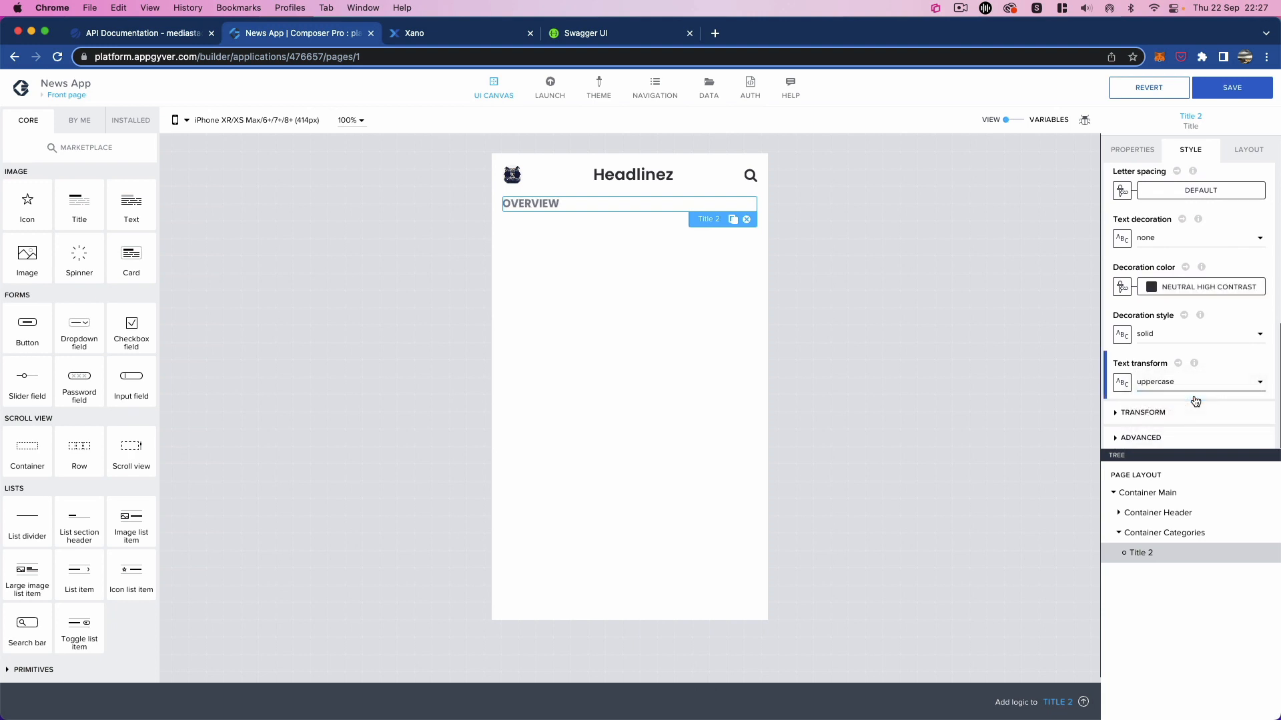
scroll(1170, 315, up, 5)
scroll(1172, 321, up, 1)
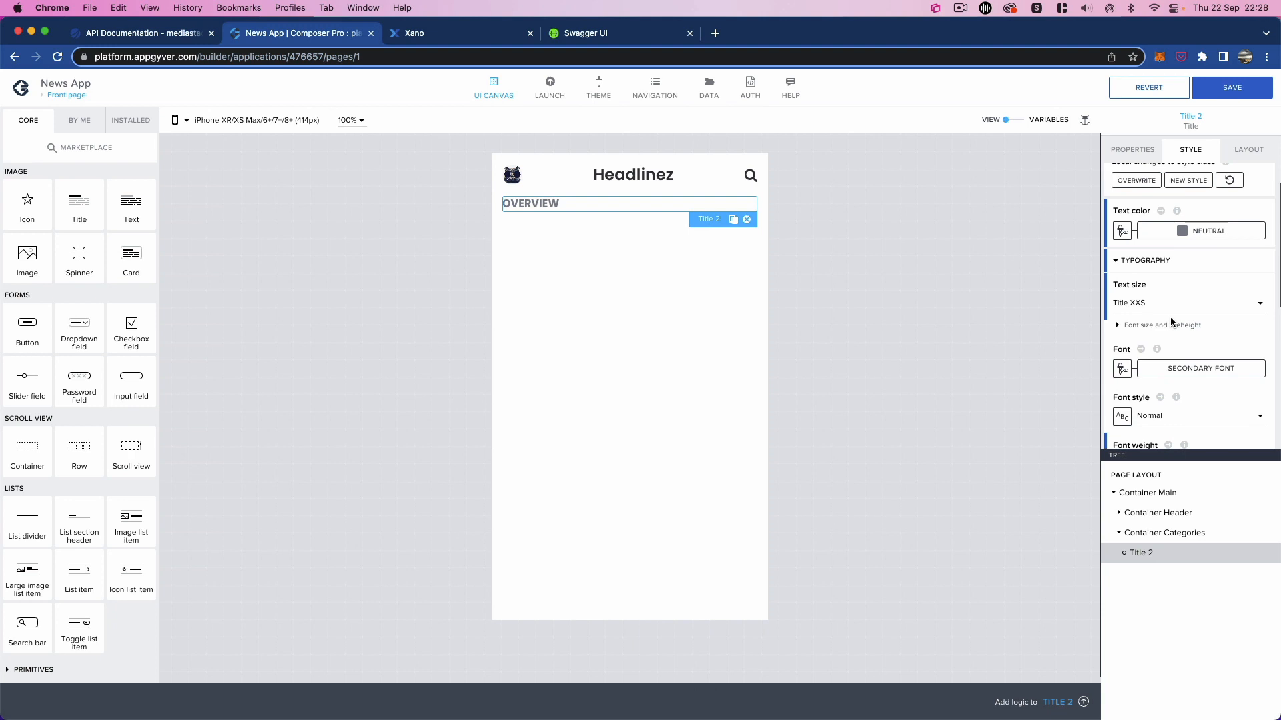
scroll(1178, 195, up, 1)
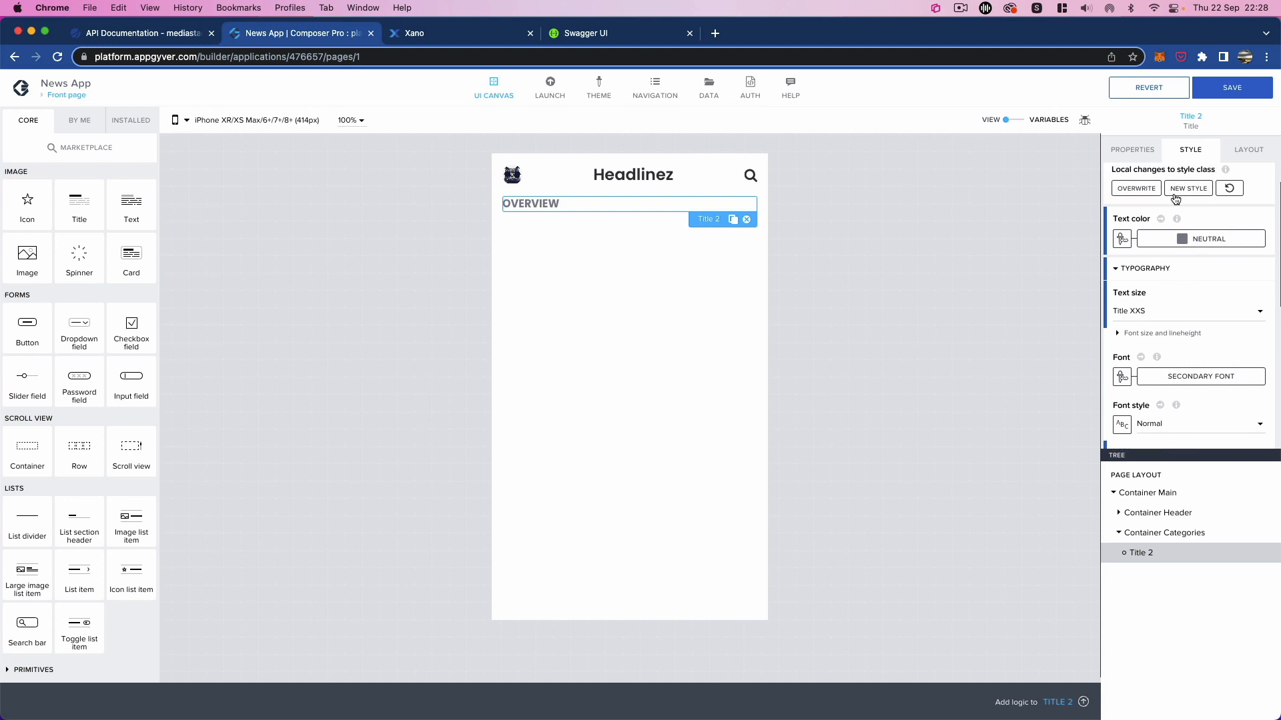
scroll(1176, 199, up, 1)
click(1141, 227)
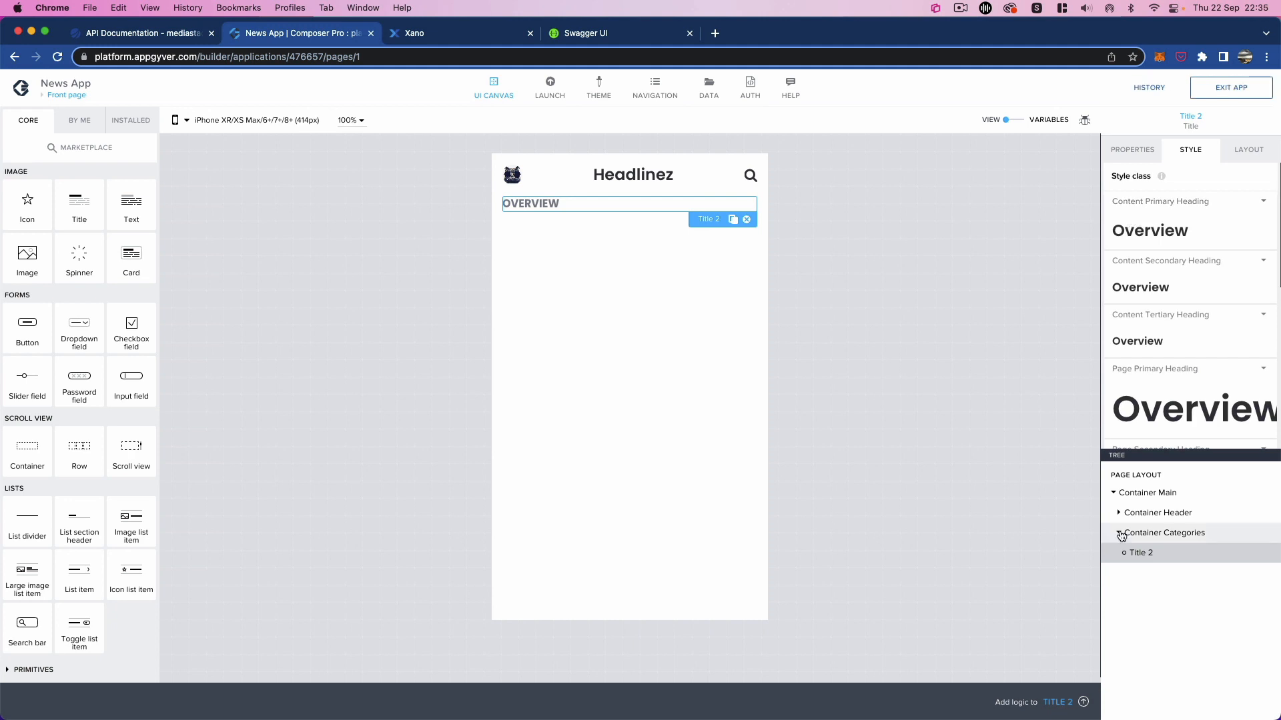
Step: Add a scroll view to the page and nest it in Container Main directly below Container Categories
click(1118, 534)
click(1119, 534)
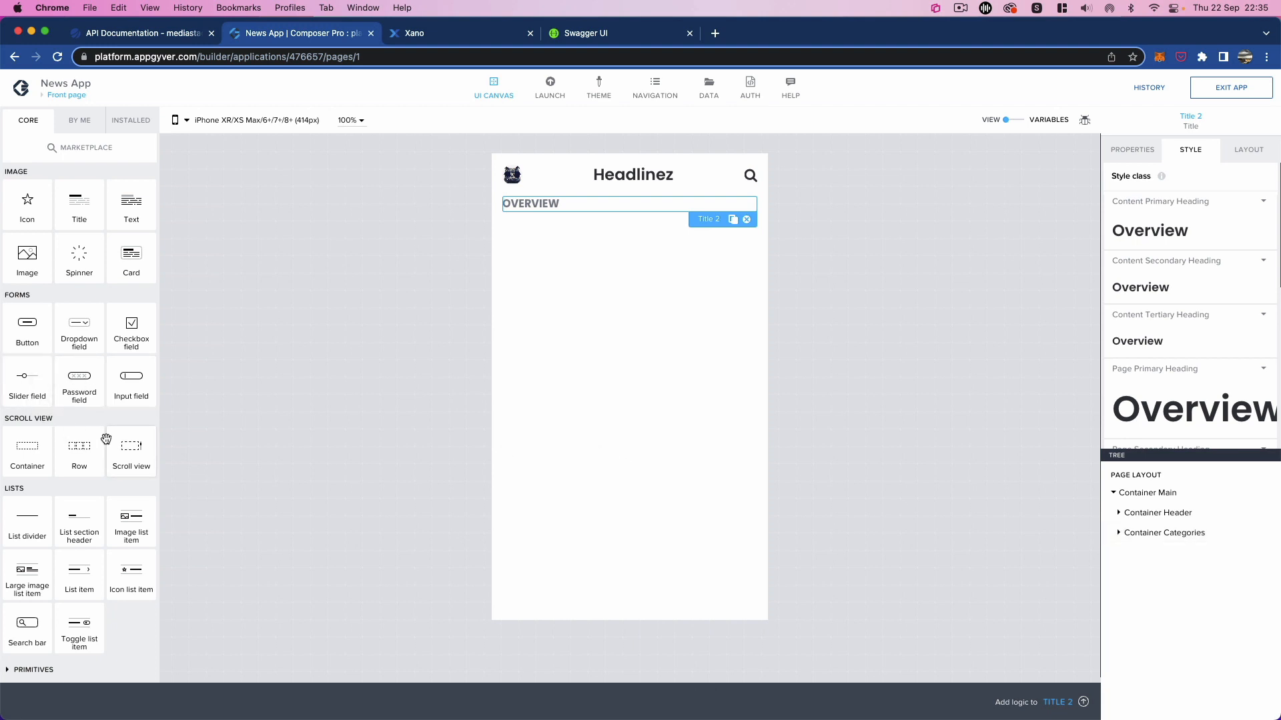
drag(133, 446, 599, 252)
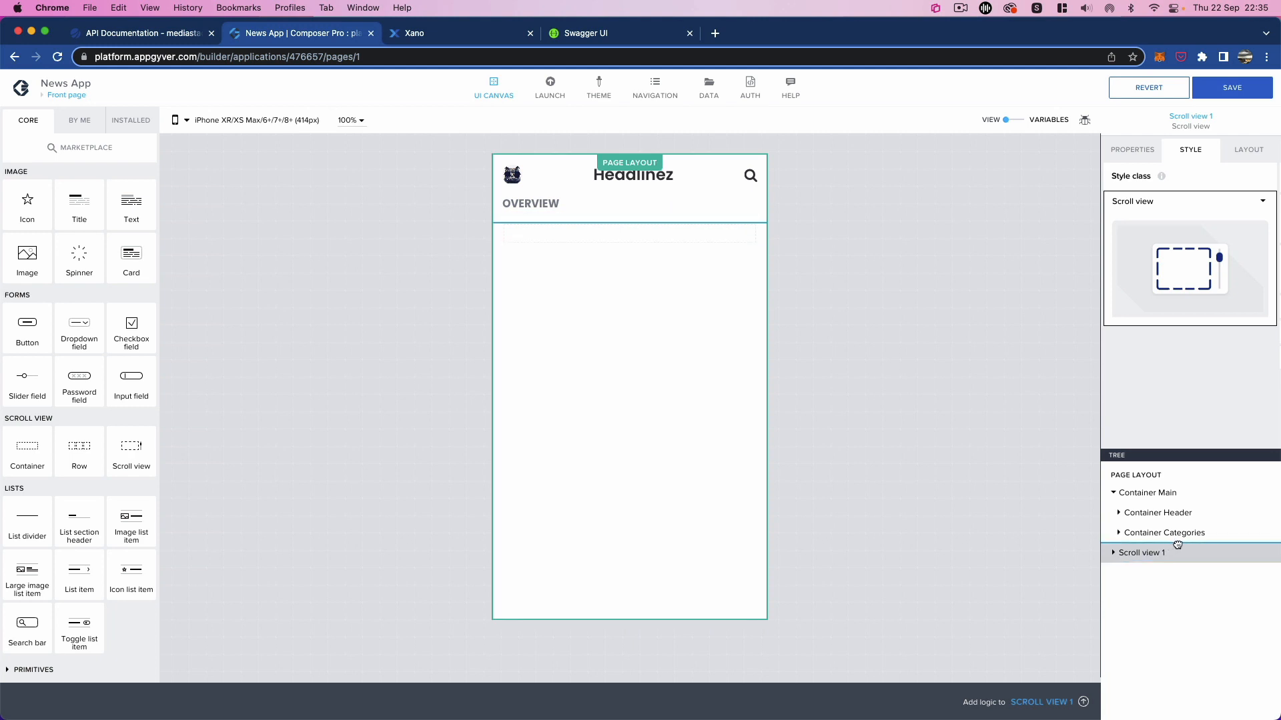
drag(1214, 538, 1157, 506)
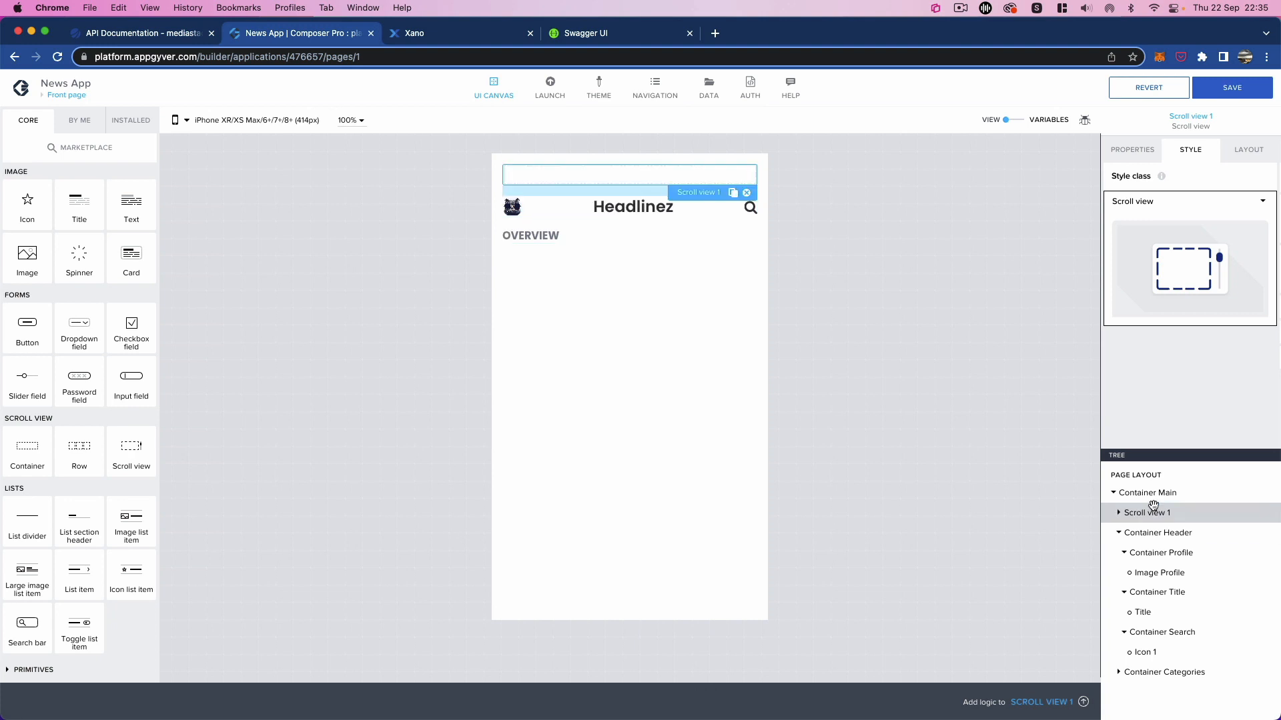
click(1118, 532)
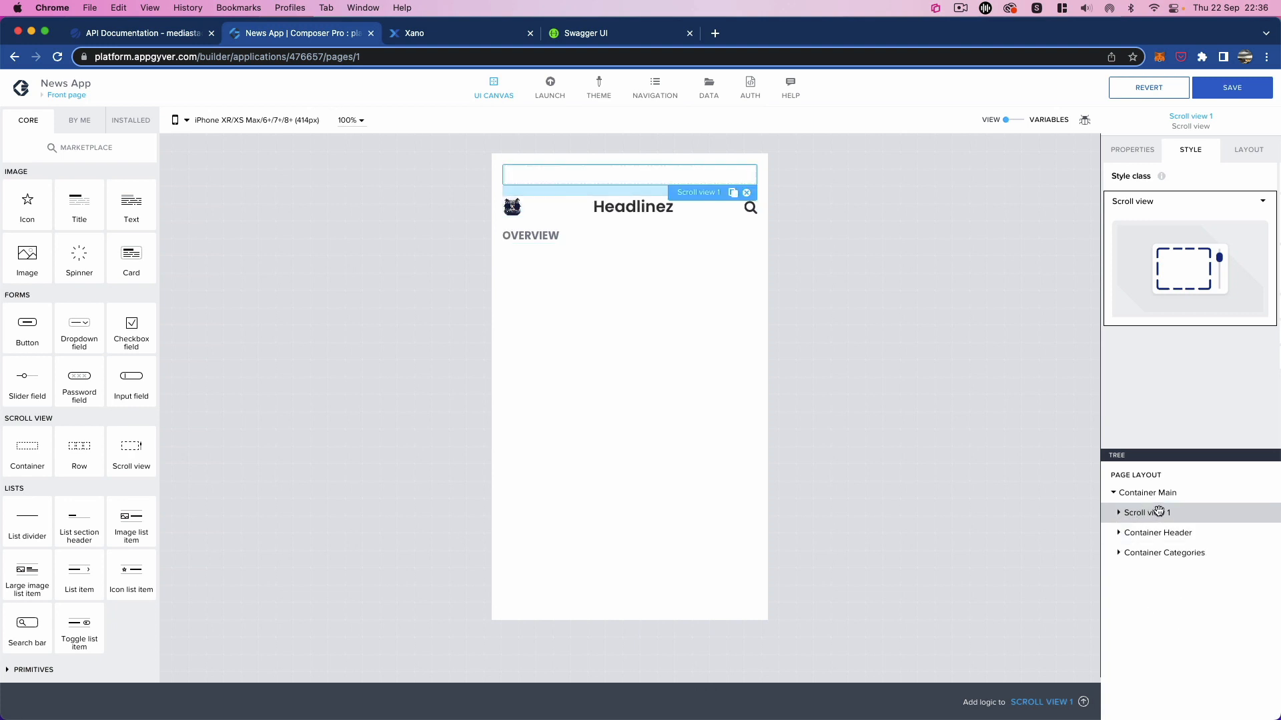
mouse_move(1167, 535)
mouse_down()
mouse_move(1176, 552)
mouse_move(1178, 526)
mouse_up()
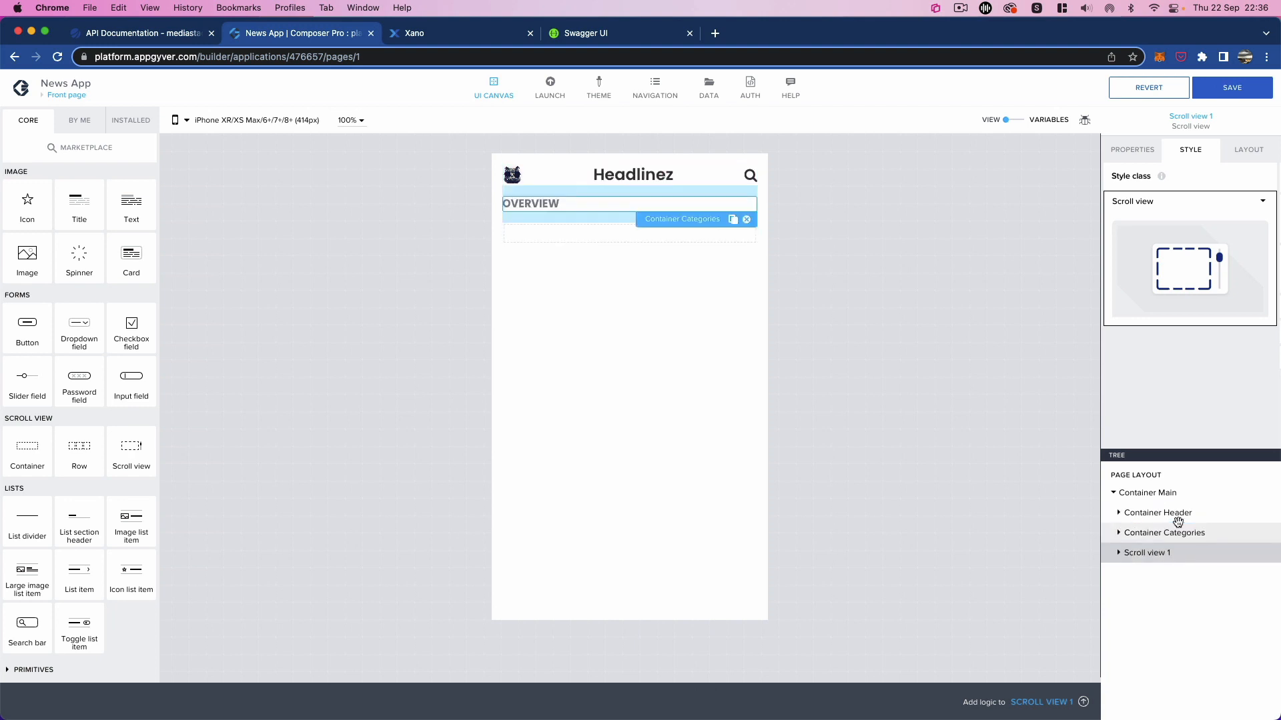
Step: Rename the new scroll view's component display name to "Scroll view Horizontal"
click(1157, 552)
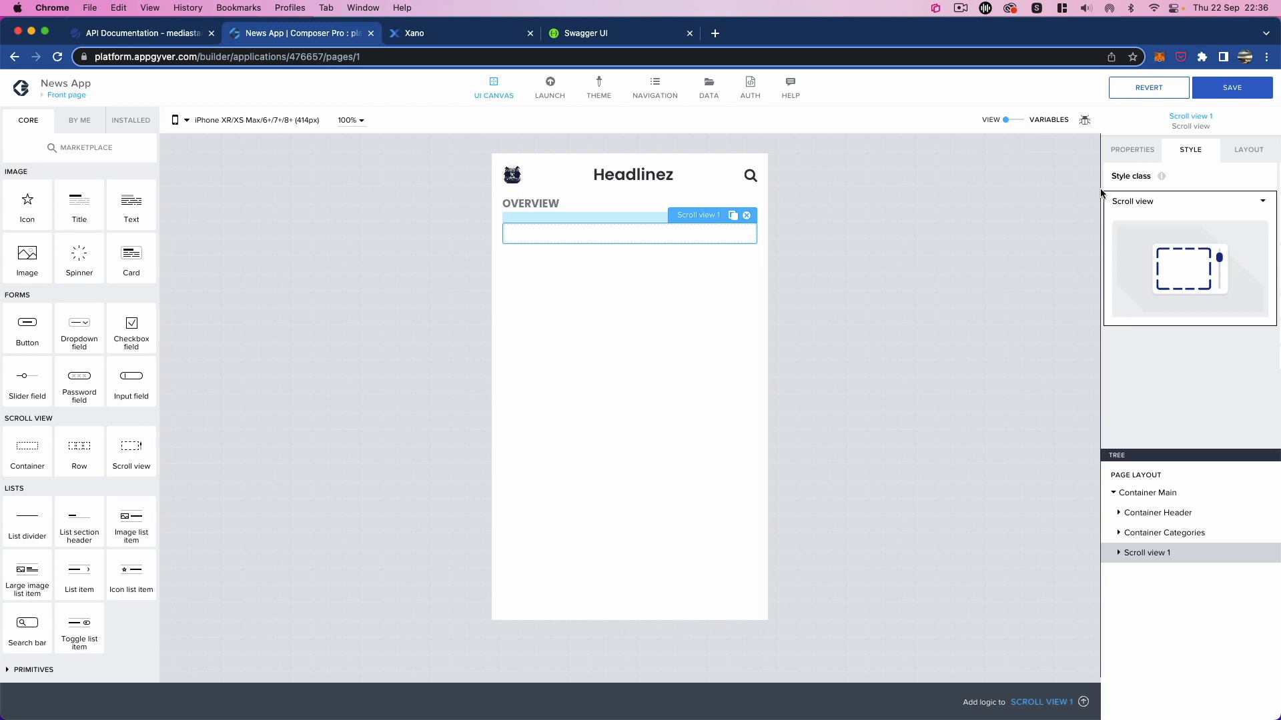
click(1127, 151)
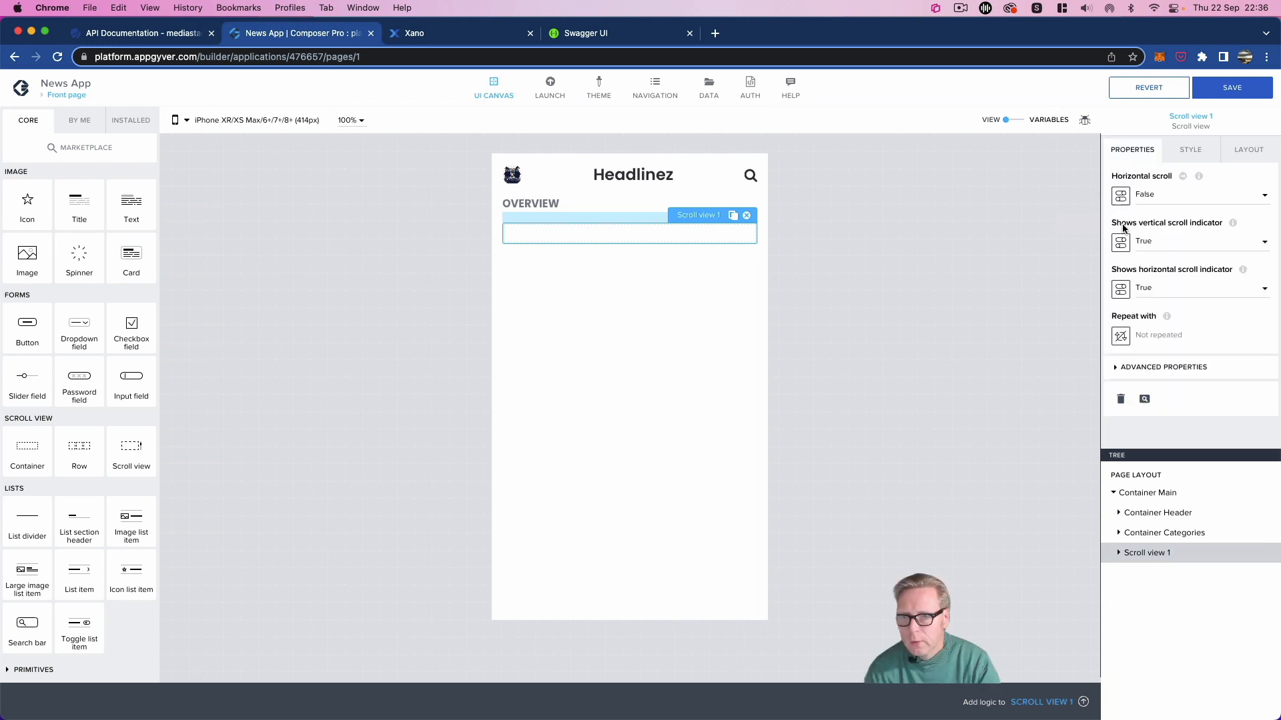
click(1145, 365)
scroll(1163, 432, down, 2)
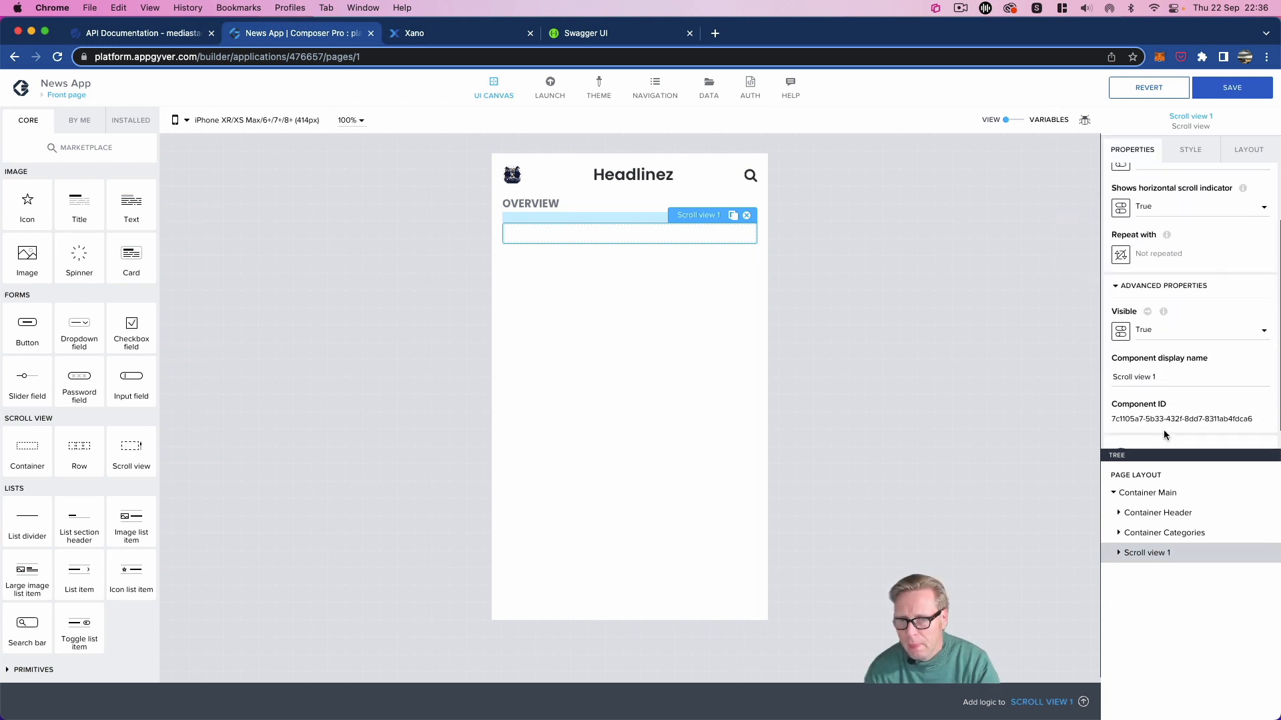
scroll(1165, 435, down, 1)
click(1164, 355)
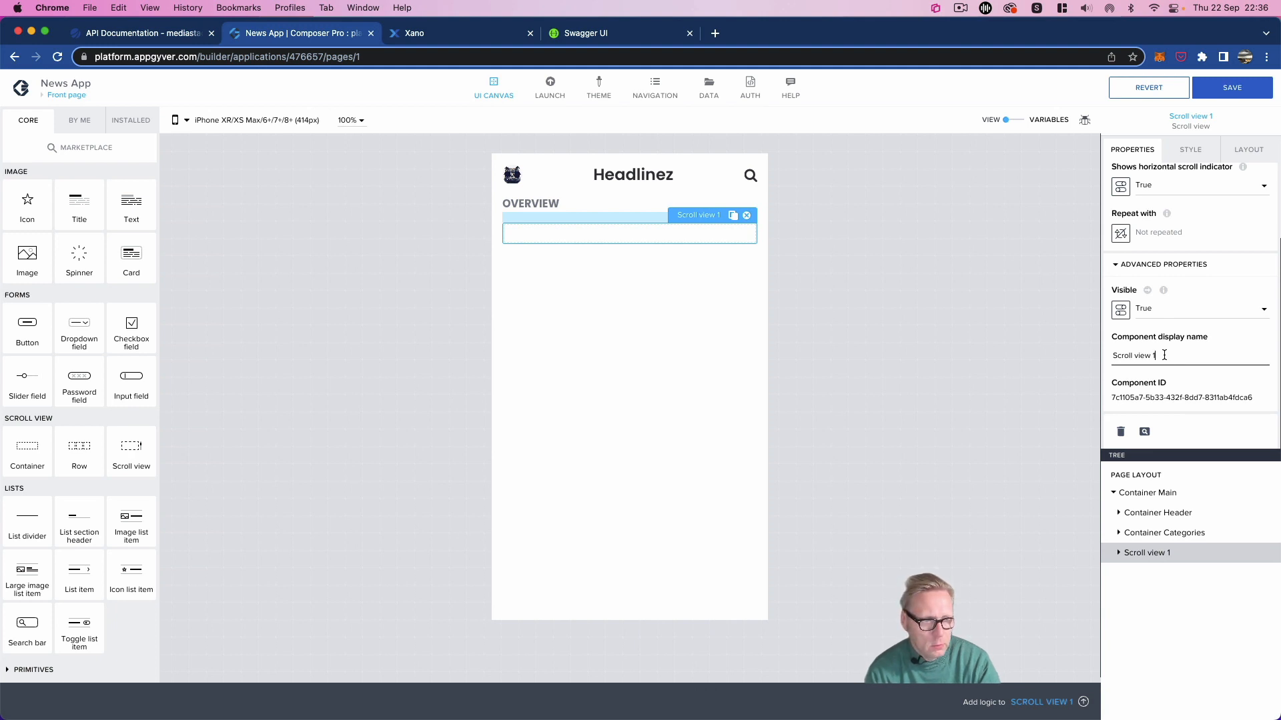
key(BackSpace)
text(Ho)
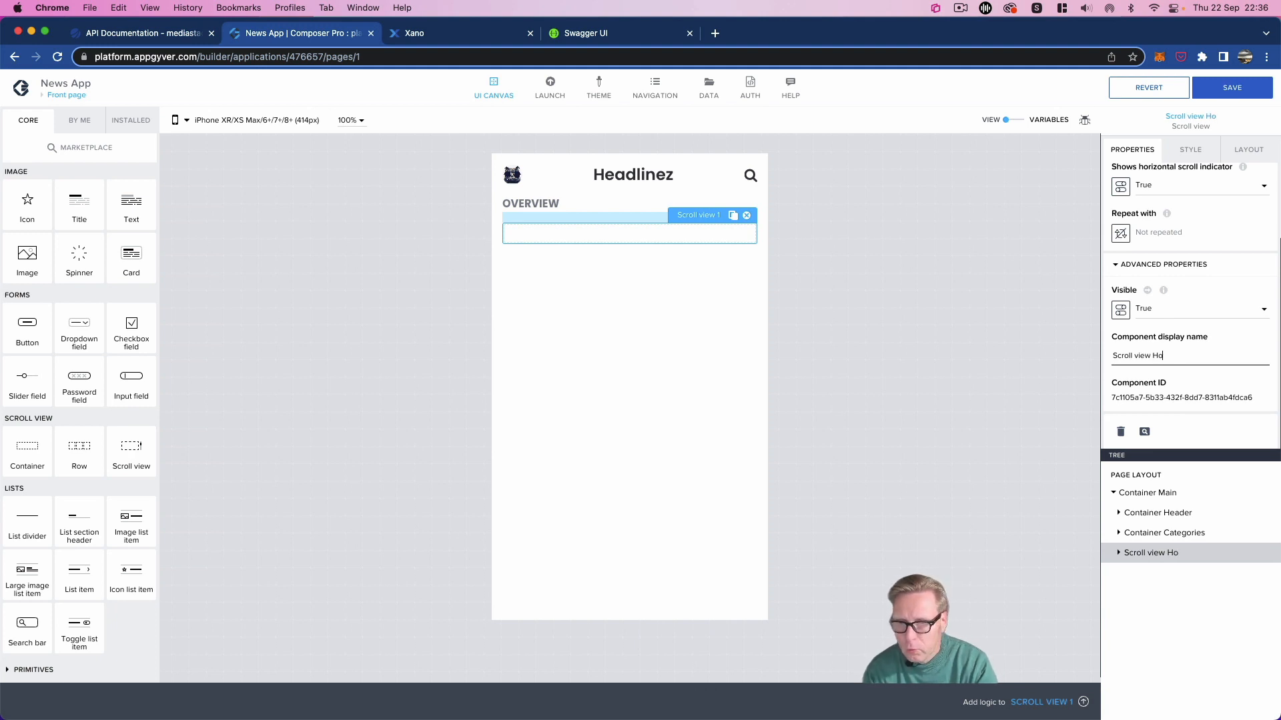
text(rizontal)
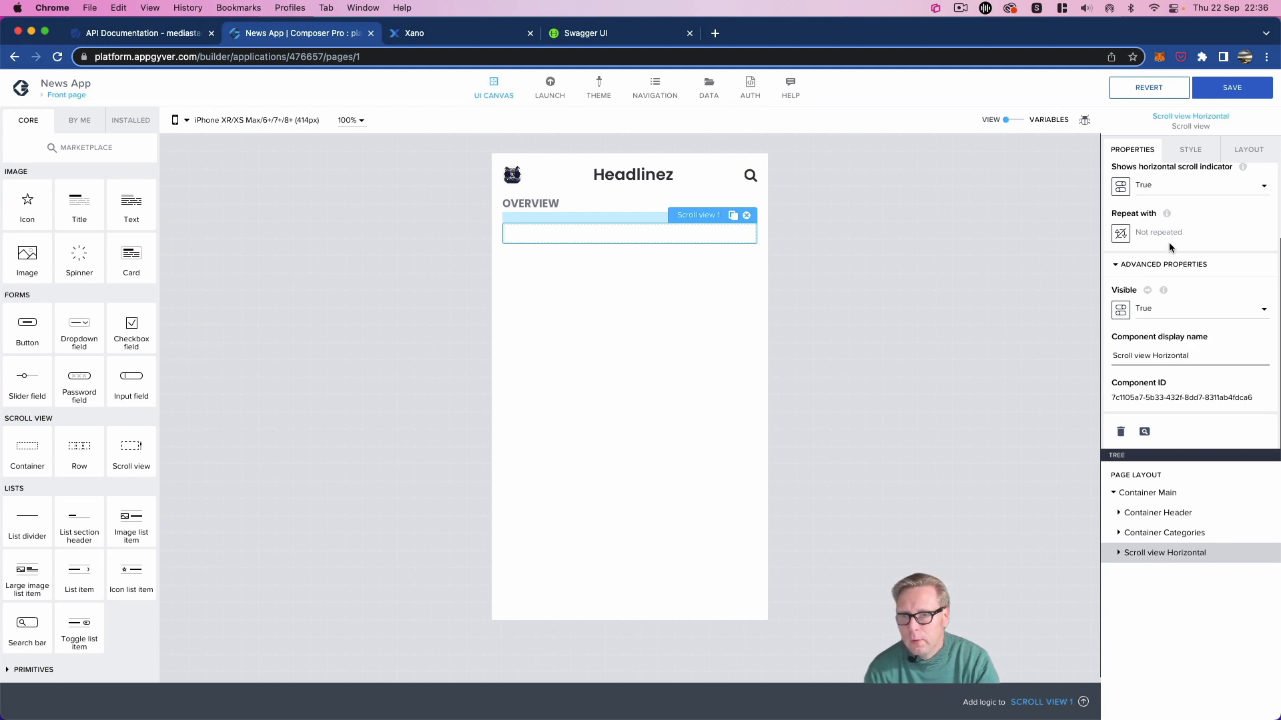
Step: Turn off the vertical and horizontal scroll indicators of Scroll view Horizontal and set its horizontal scroll to True
scroll(1167, 247, up, 3)
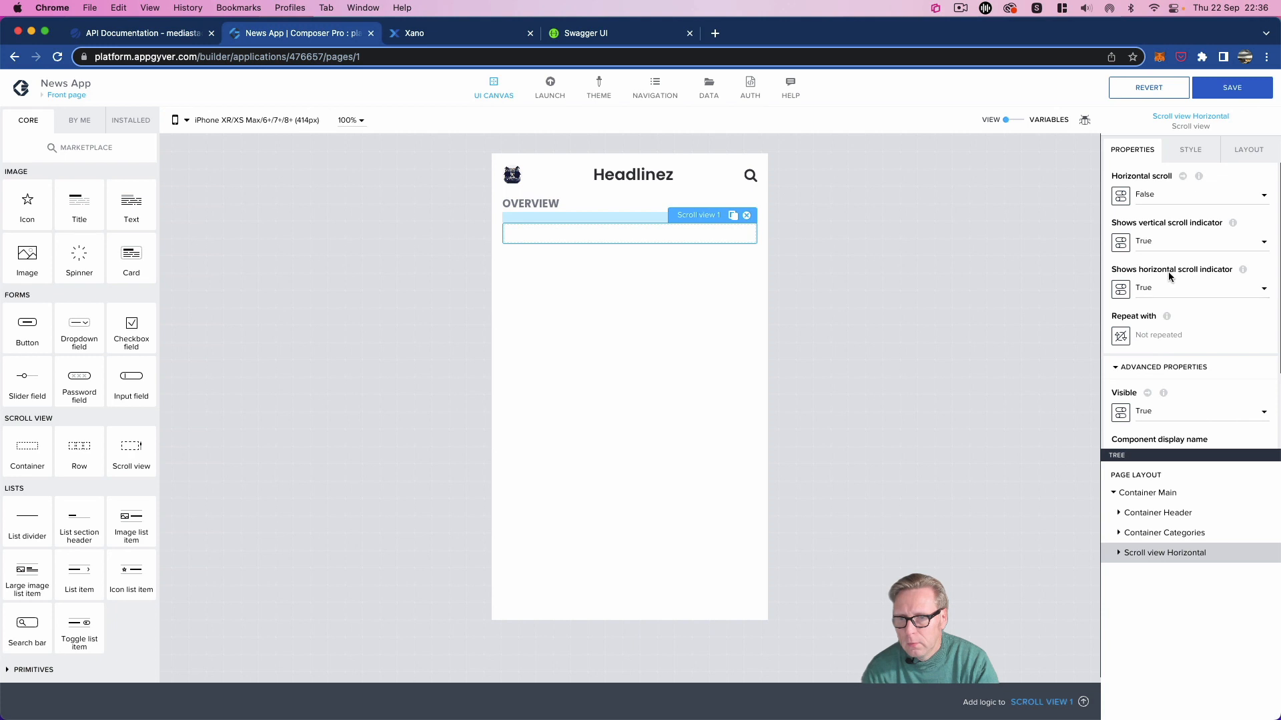
click(1168, 241)
click(1161, 257)
click(1166, 288)
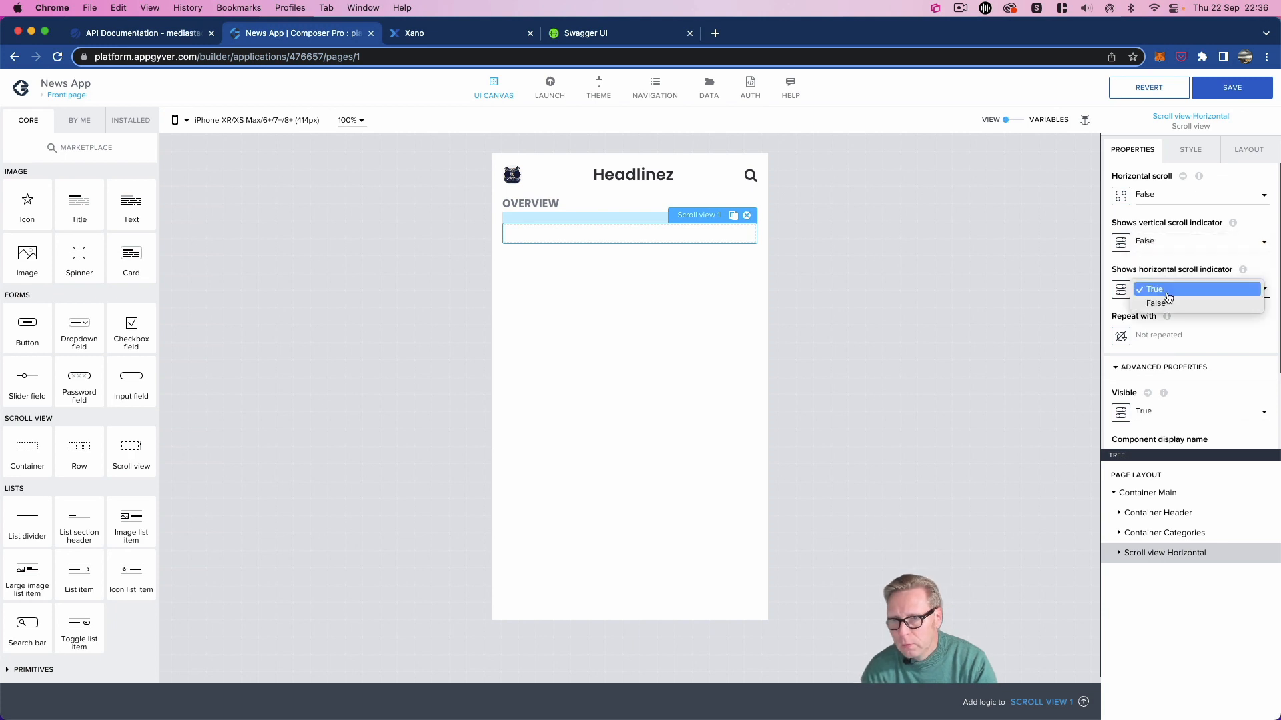
click(1168, 301)
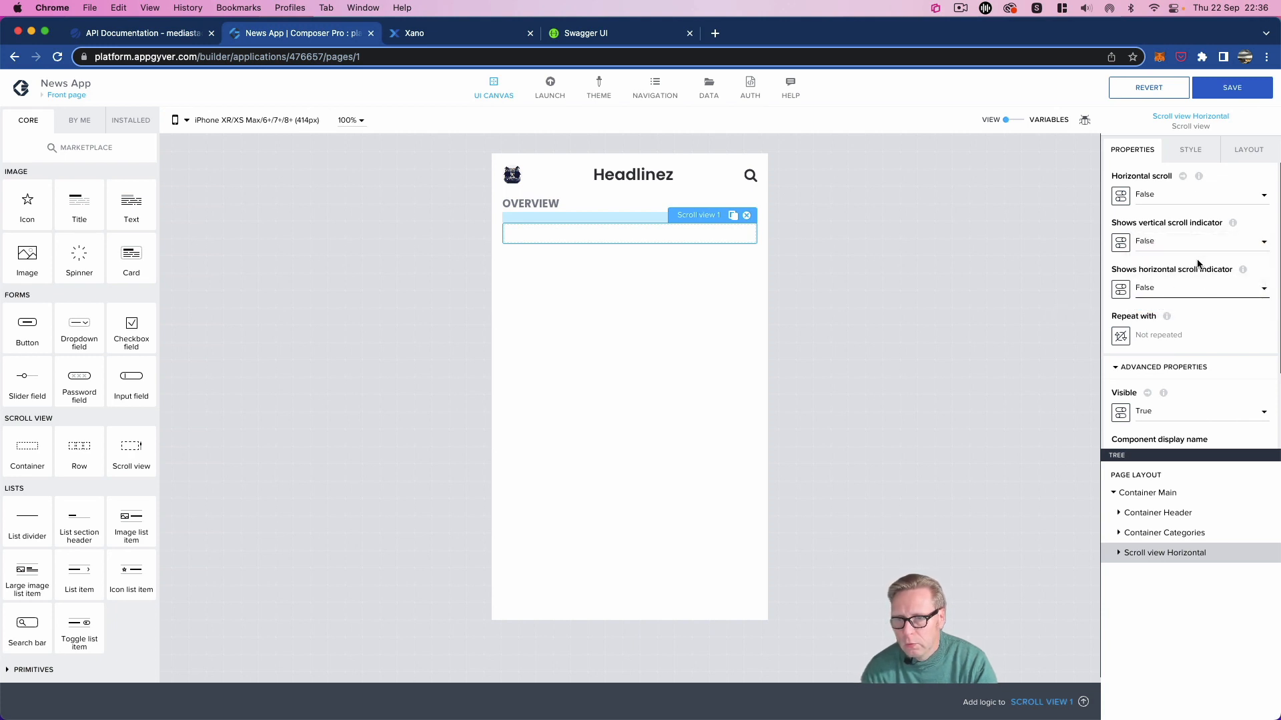
click(1166, 195)
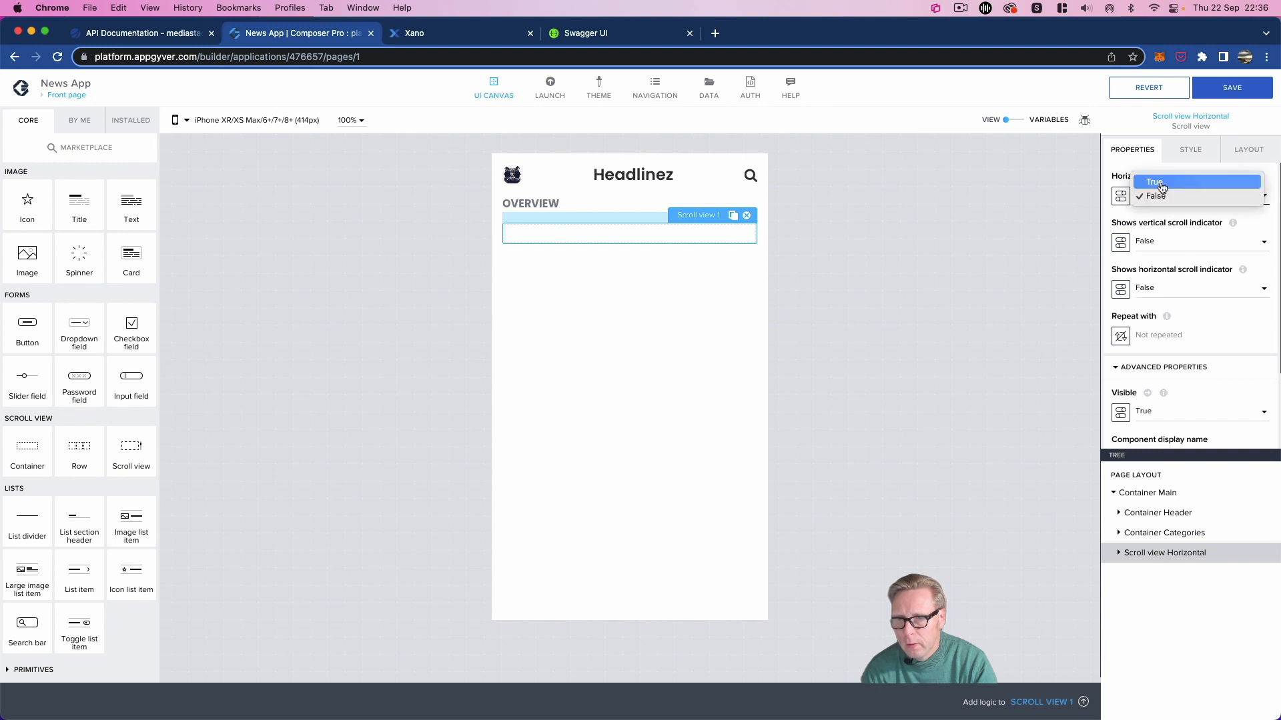
click(1162, 182)
scroll(1194, 342, down, 2)
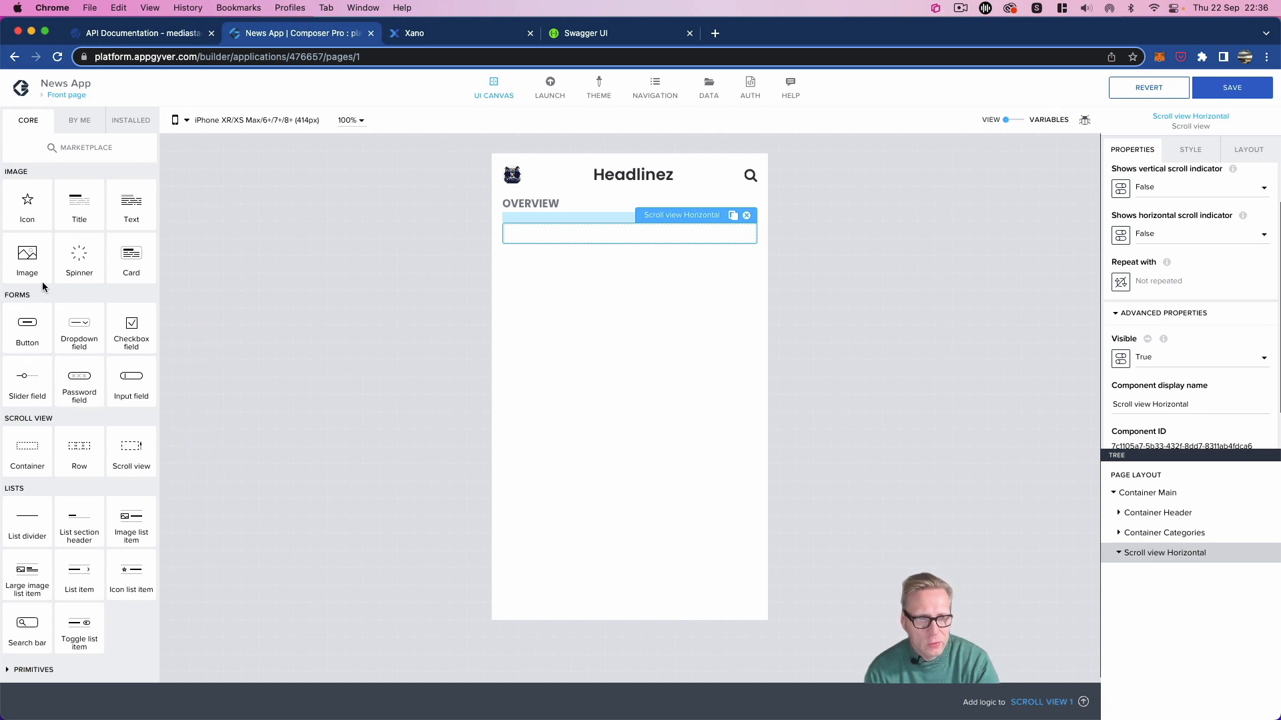
Step: Add a container inside Scroll view Horizontal and name it "Container Categorie"
drag(41, 445, 1205, 554)
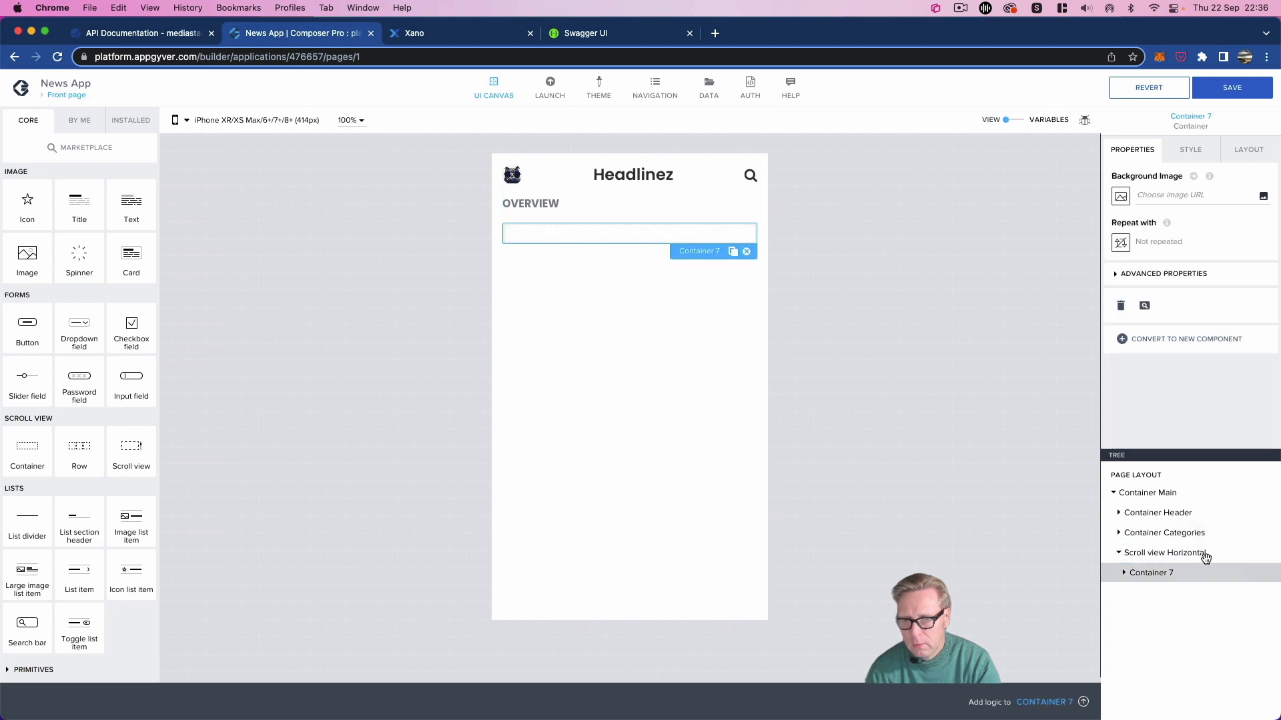
click(1121, 277)
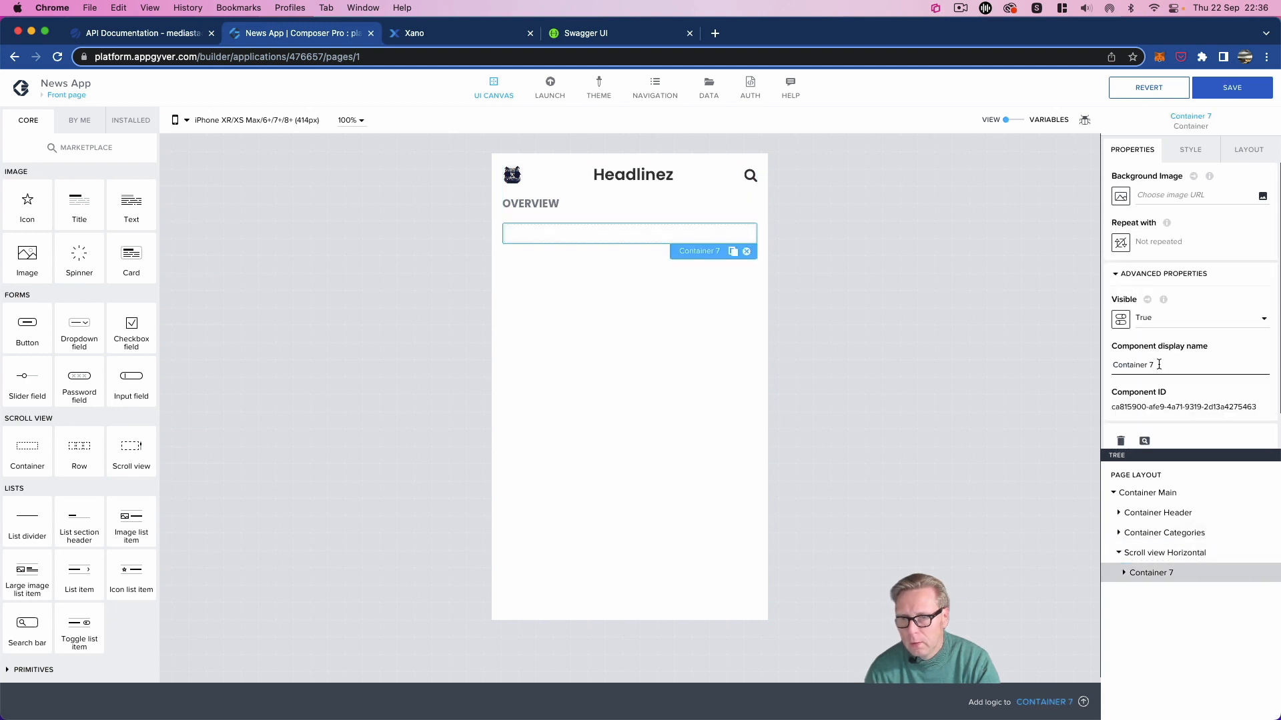
text(Cat)
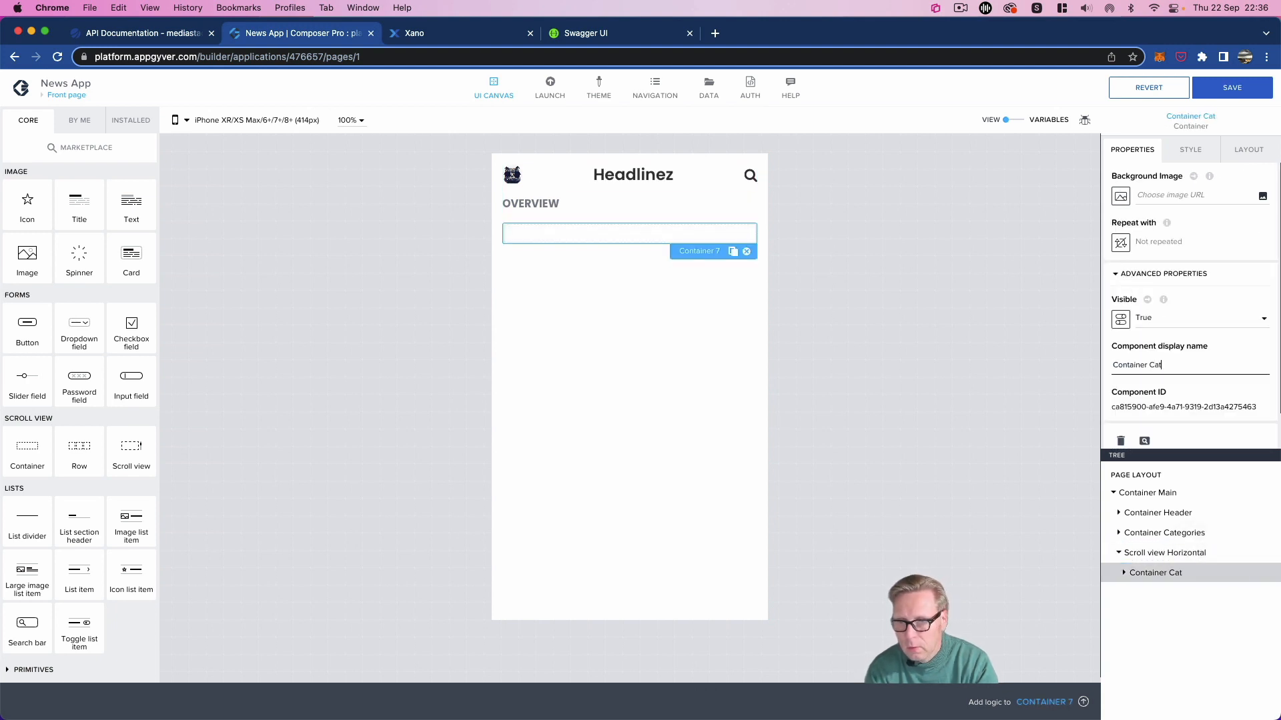
text(egorie)
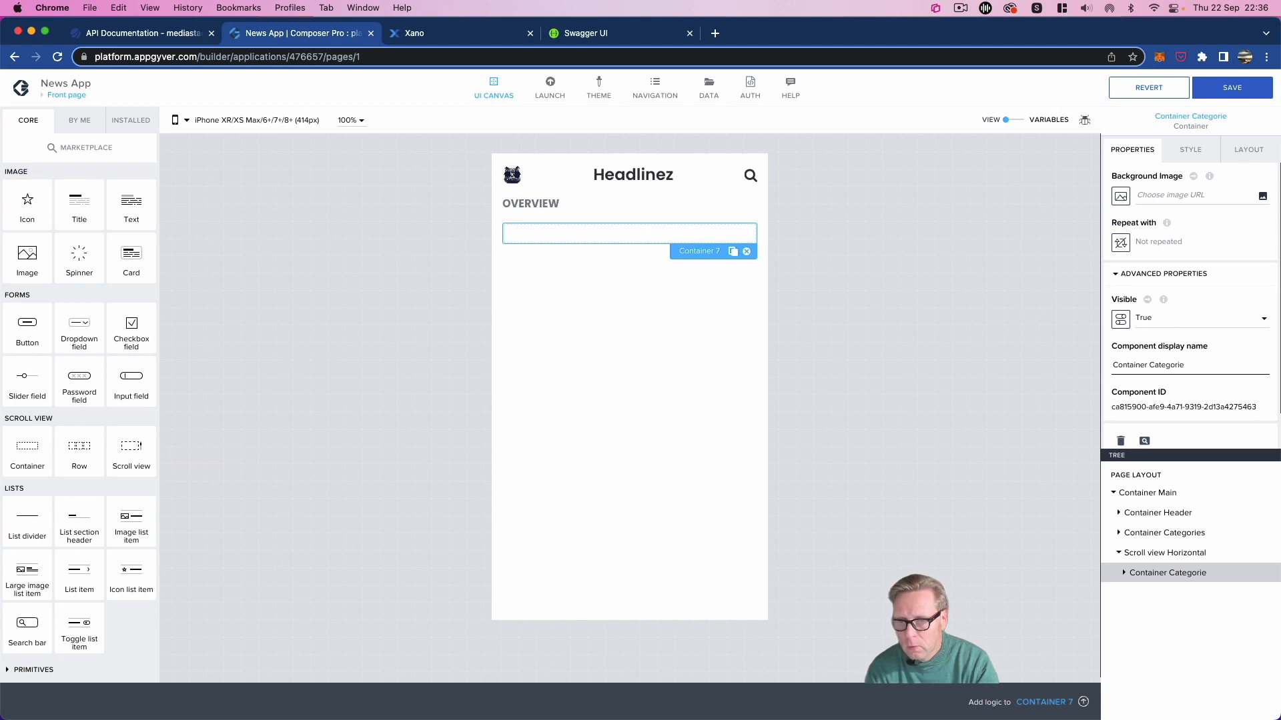
Step: Bind Container Categorie's Repeat with property to the app variable categories and save the binding
click(1122, 244)
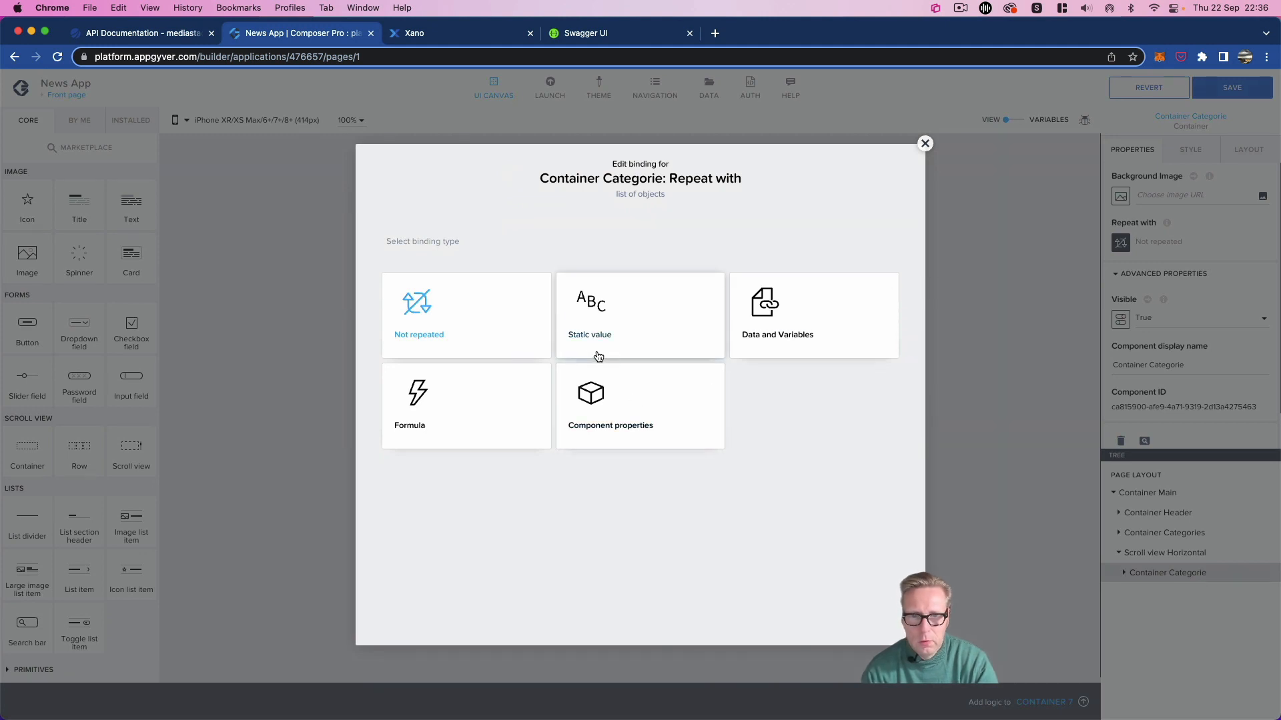
click(752, 338)
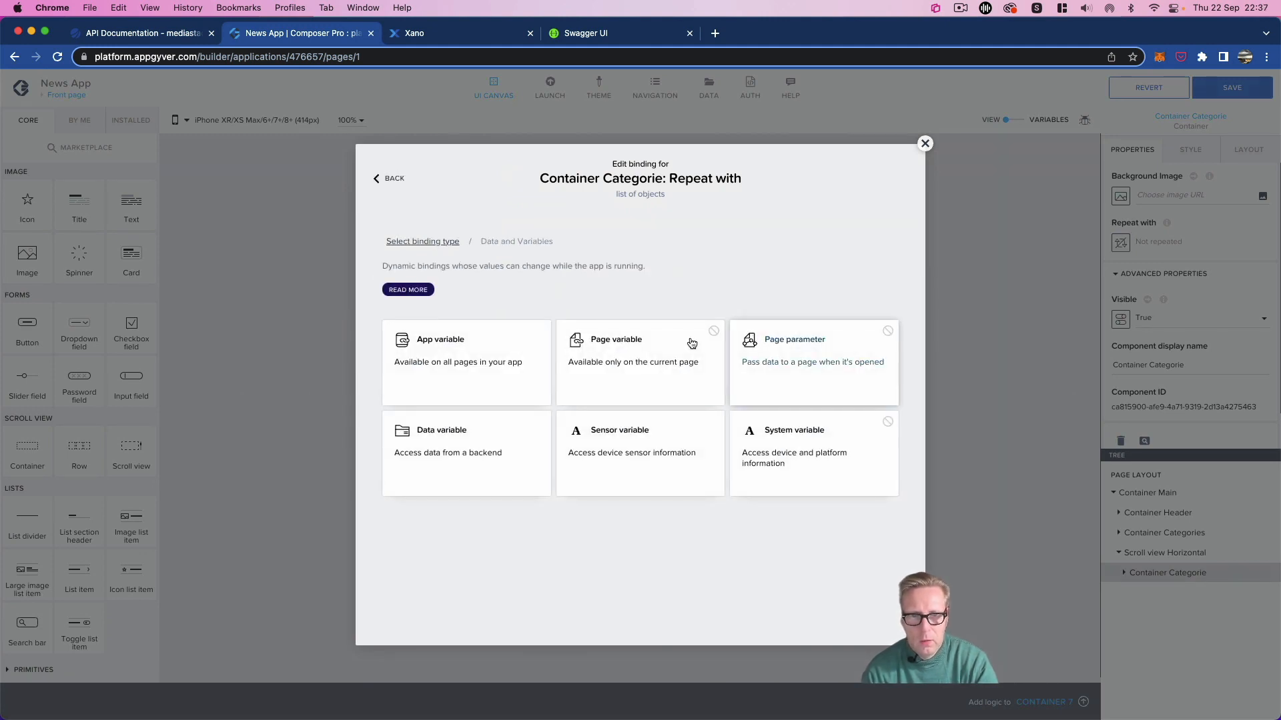
click(489, 354)
click(492, 351)
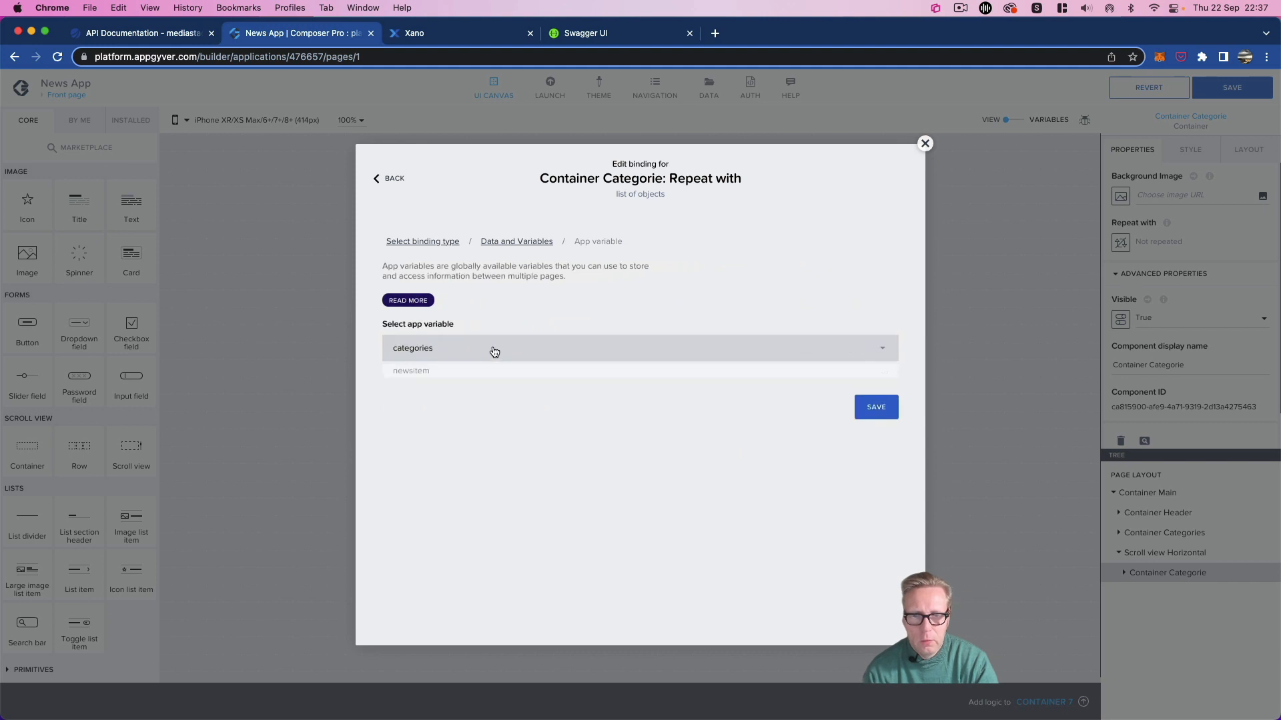
click(870, 401)
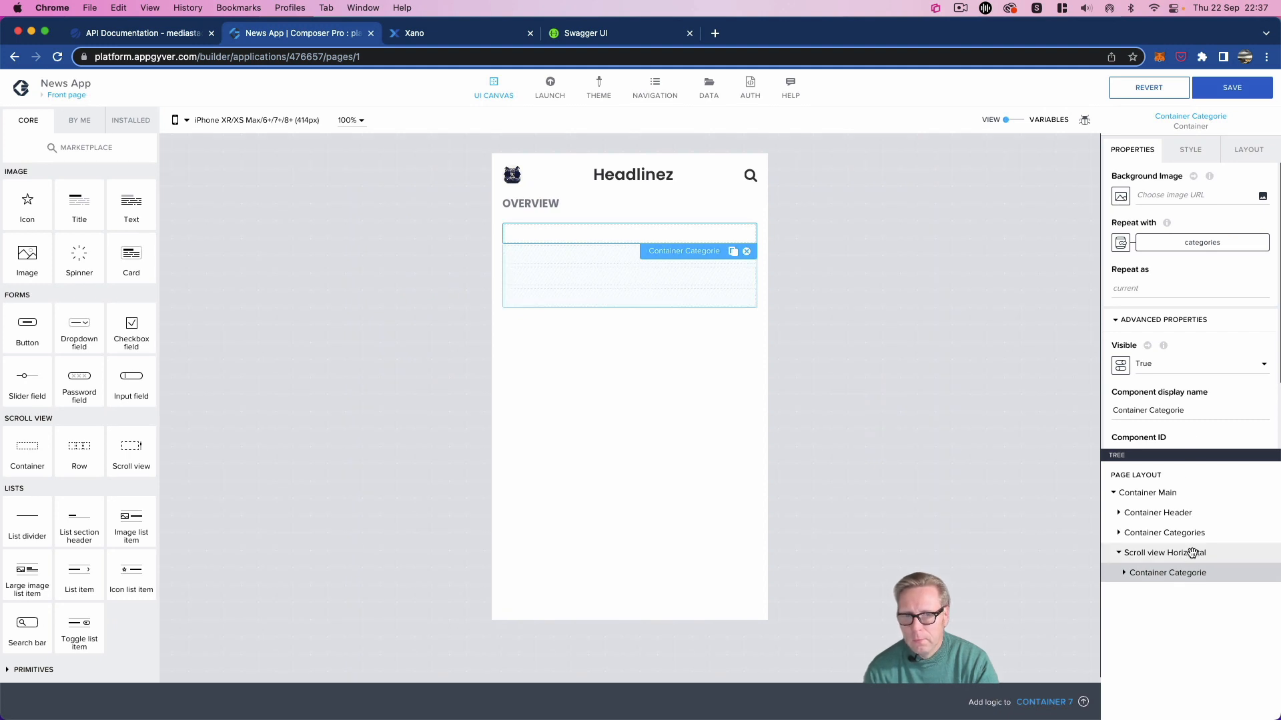
Step: Set the layout direction of Scroll view Horizontal to Horizontal
click(1242, 153)
click(1113, 271)
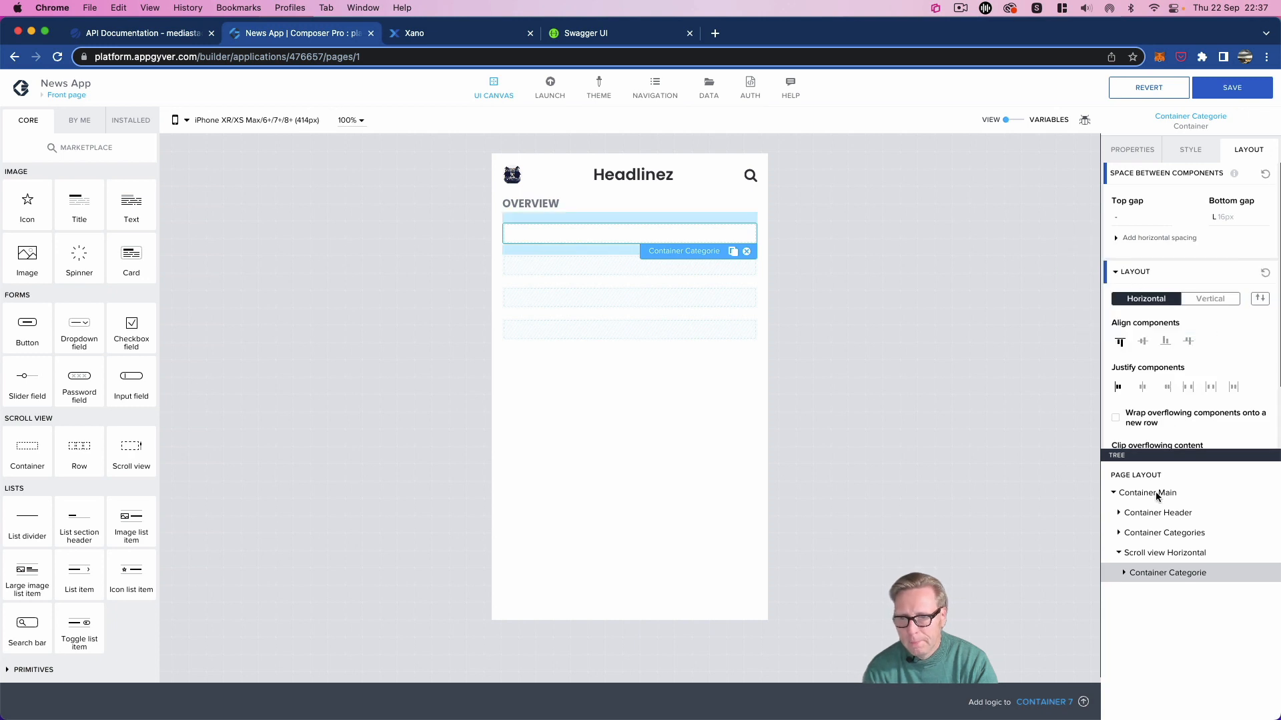
click(1182, 553)
click(1127, 279)
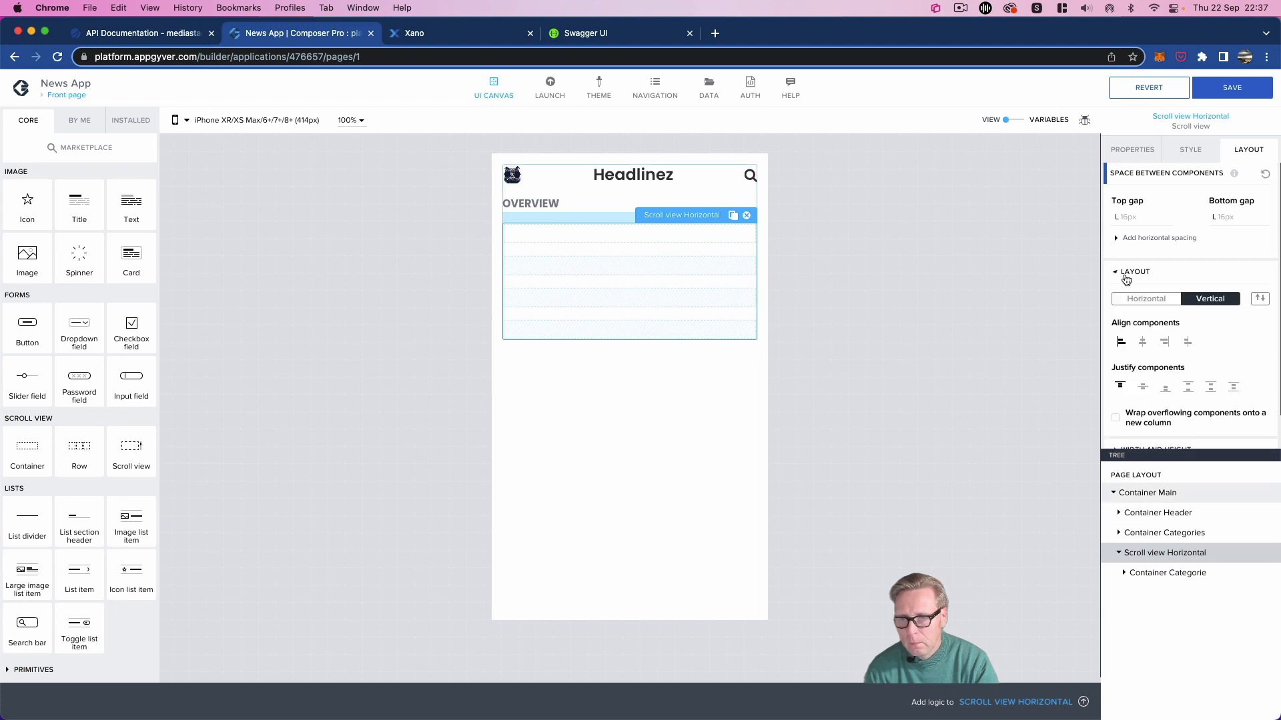
click(1156, 301)
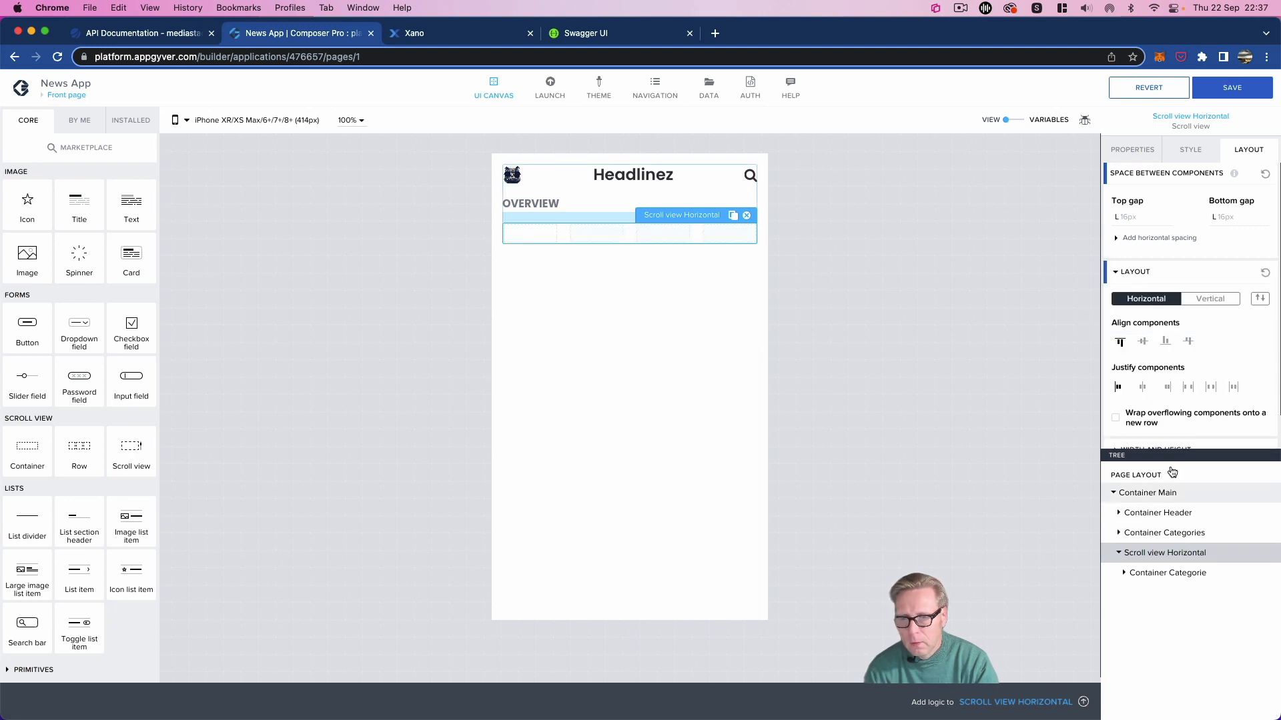
Step: Set the layout direction of Container Categorie to Vertical
click(1197, 582)
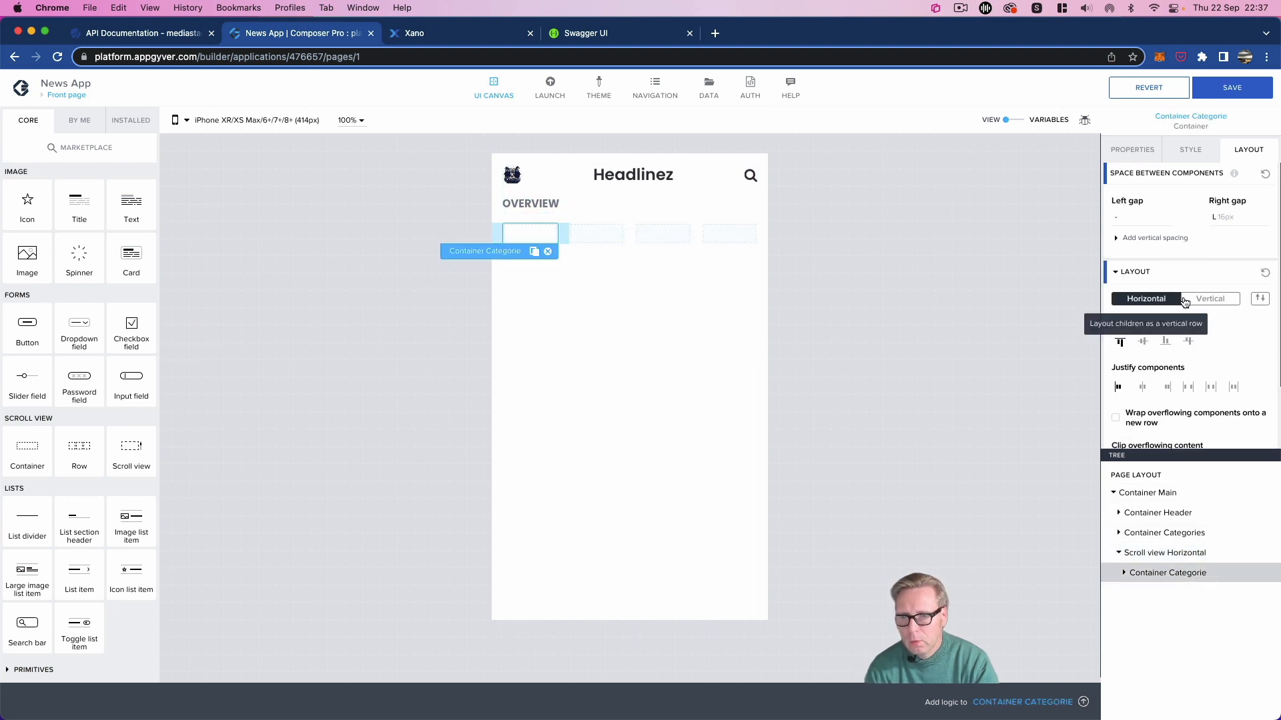
click(1210, 299)
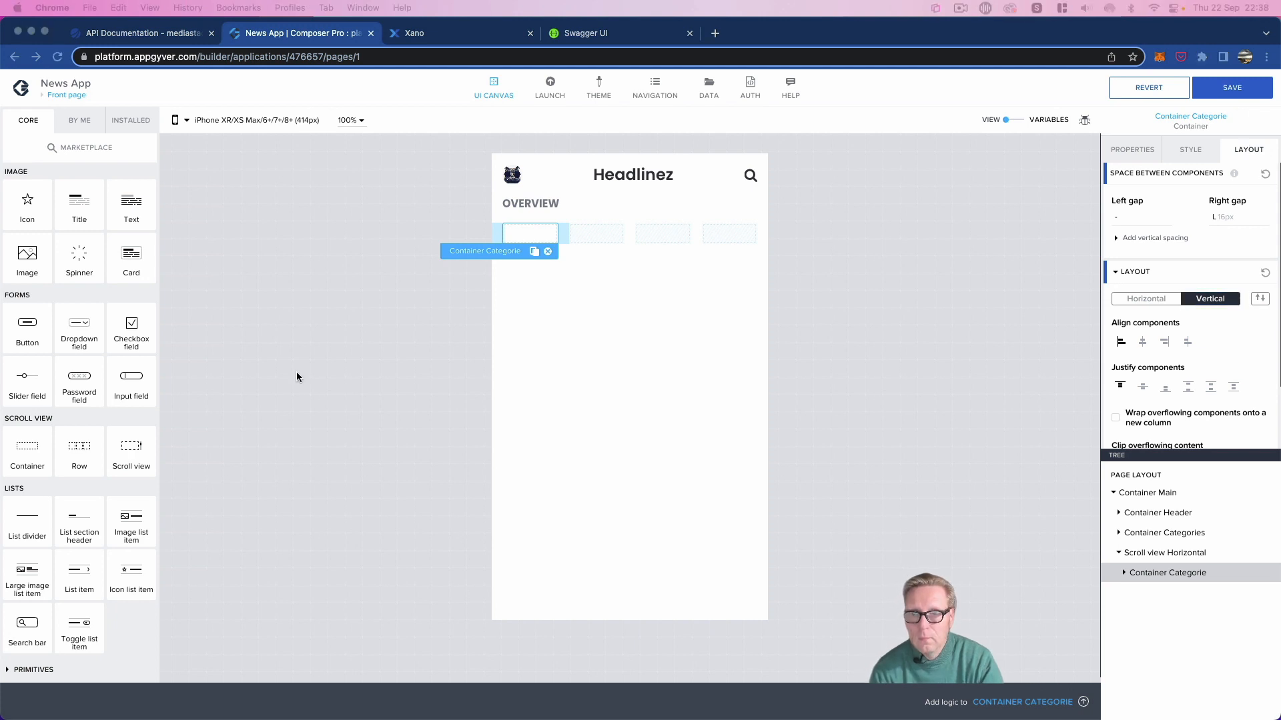
click(865, 209)
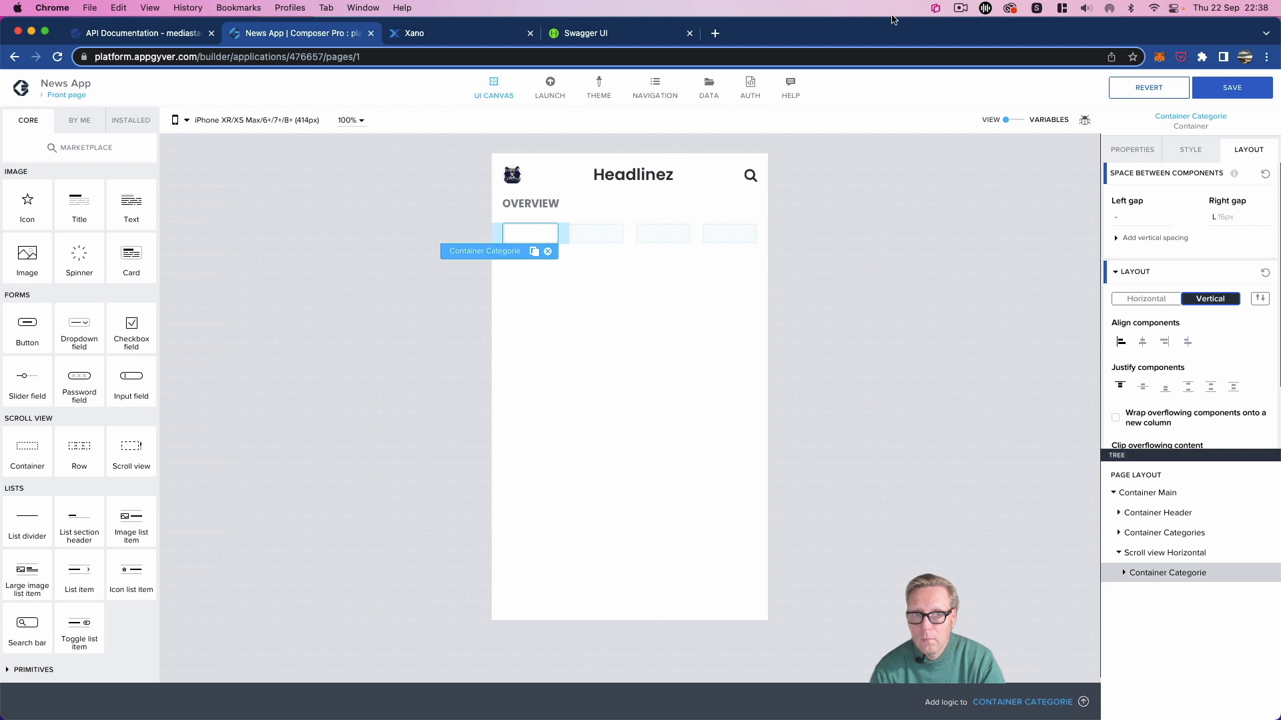
Step: Add a container inside Container Categorie and rename the outer container to "Container Categories"
click(898, 218)
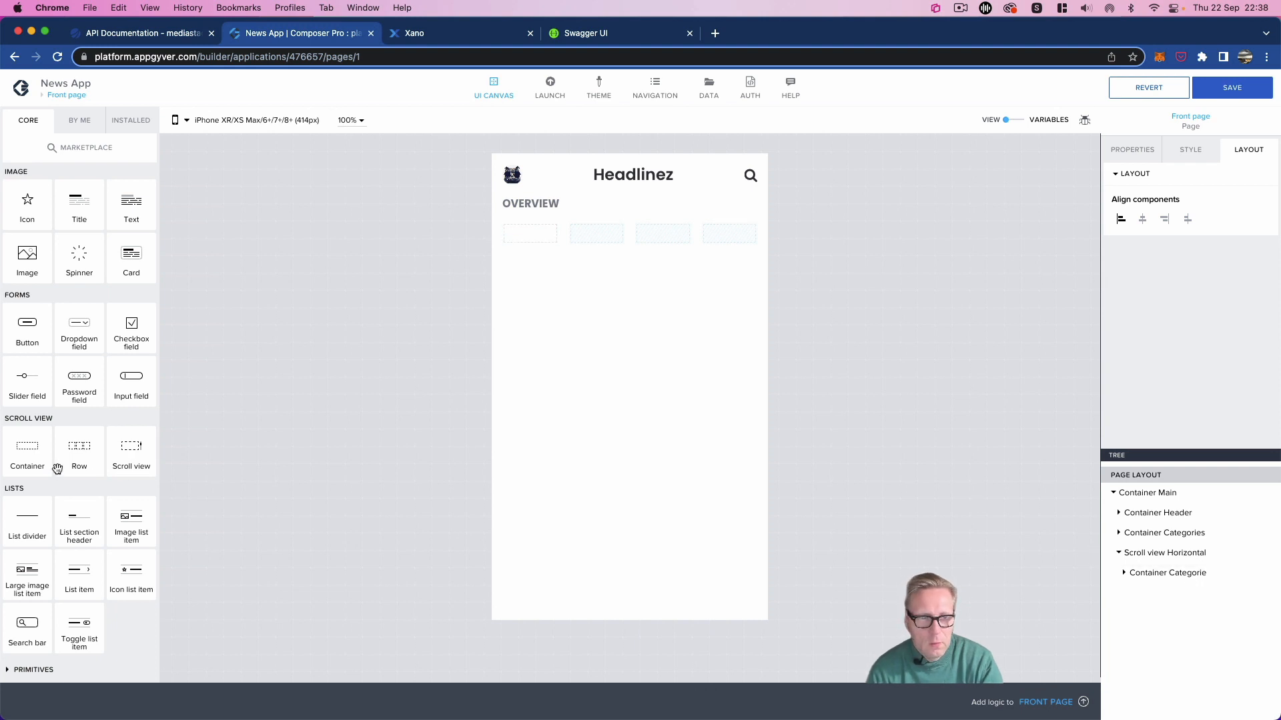
drag(33, 454, 1210, 580)
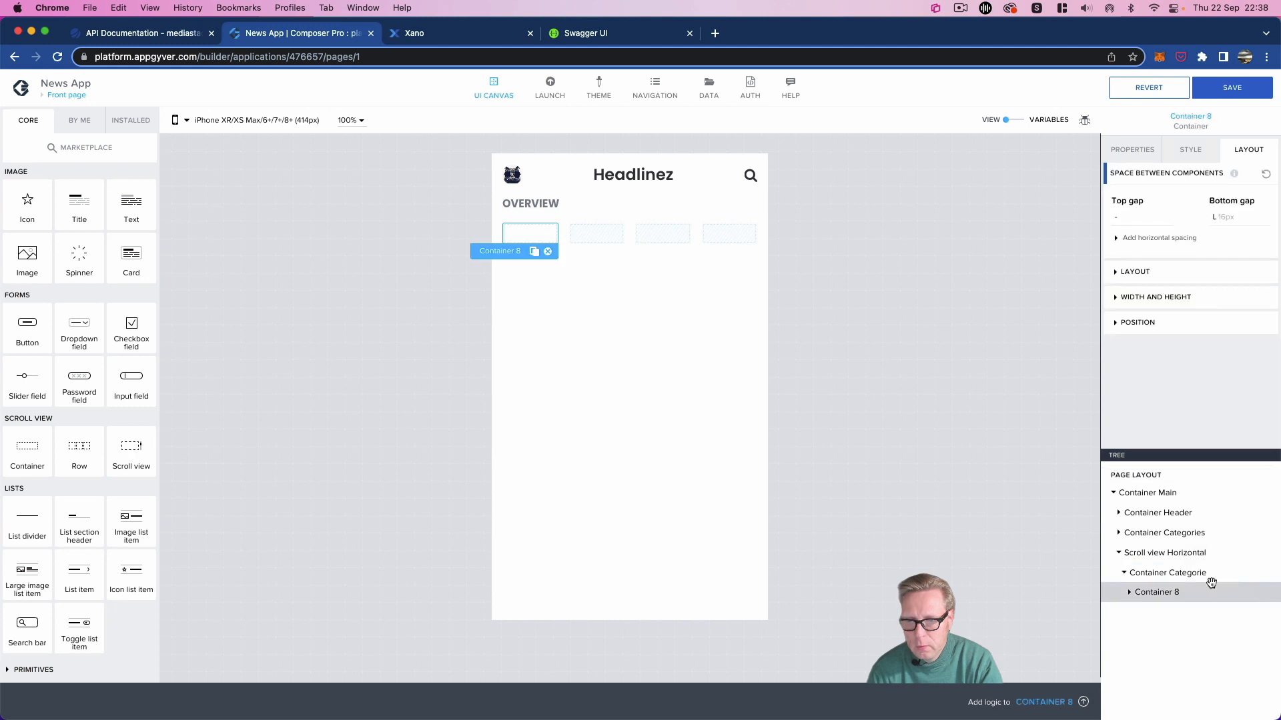
click(1134, 151)
click(1198, 321)
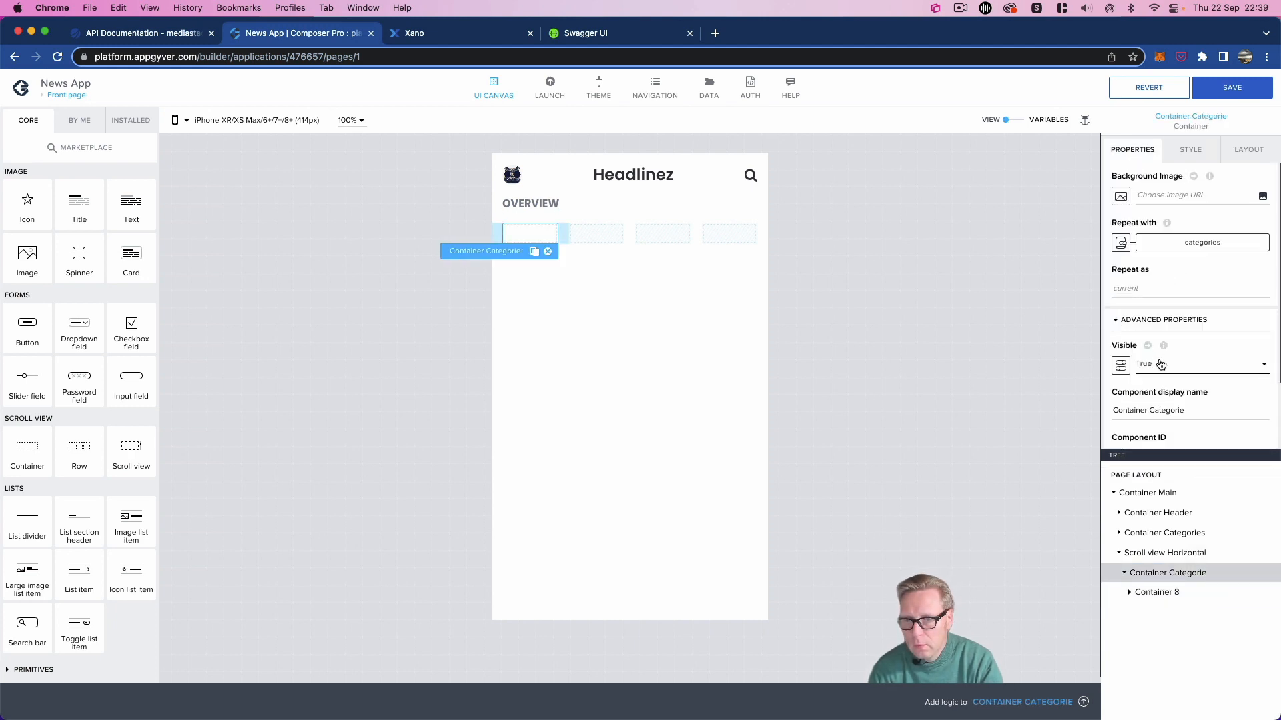
click(1185, 409)
text(s)
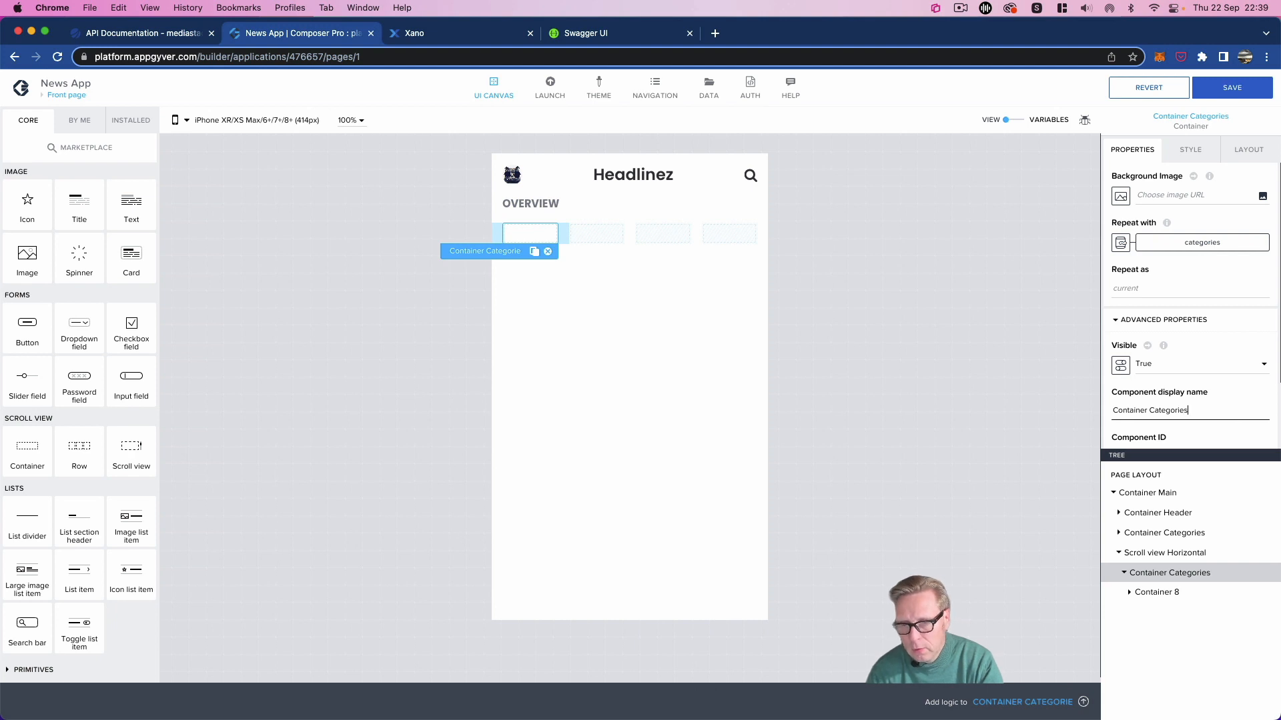
Step: Rename the new container nested inside Container Categories to "Container Categorie"
click(1157, 592)
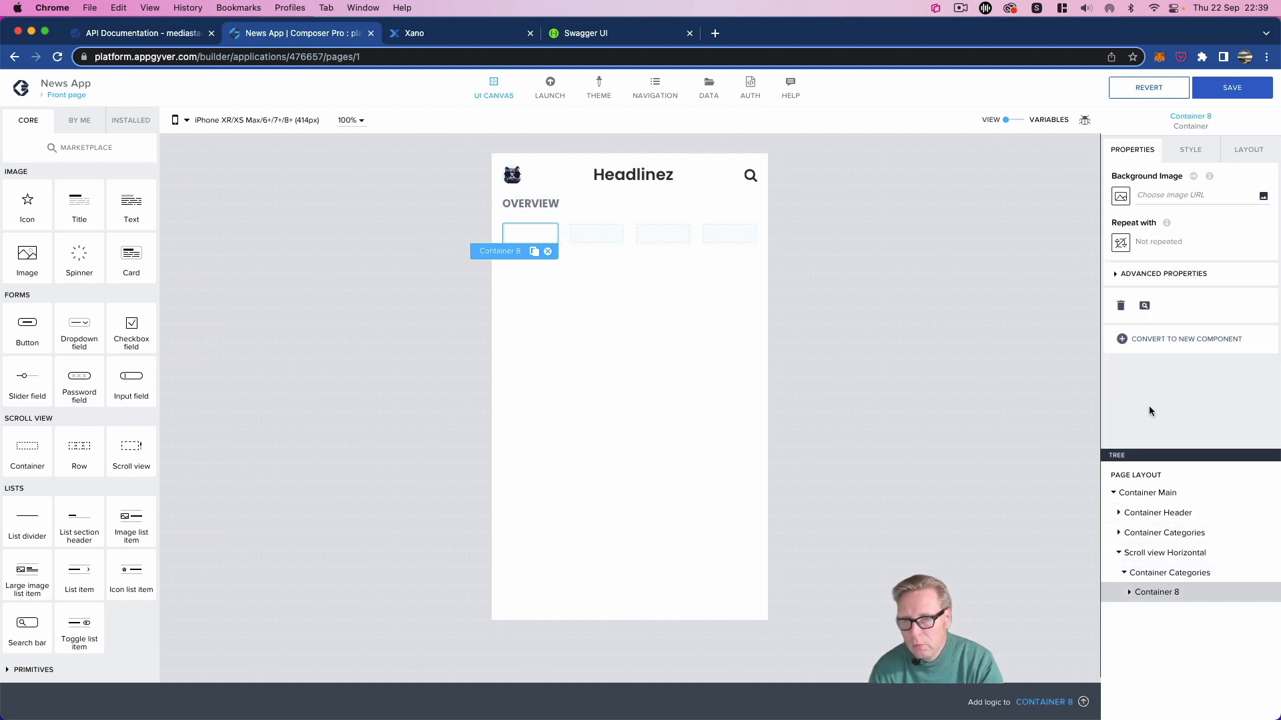
click(1154, 365)
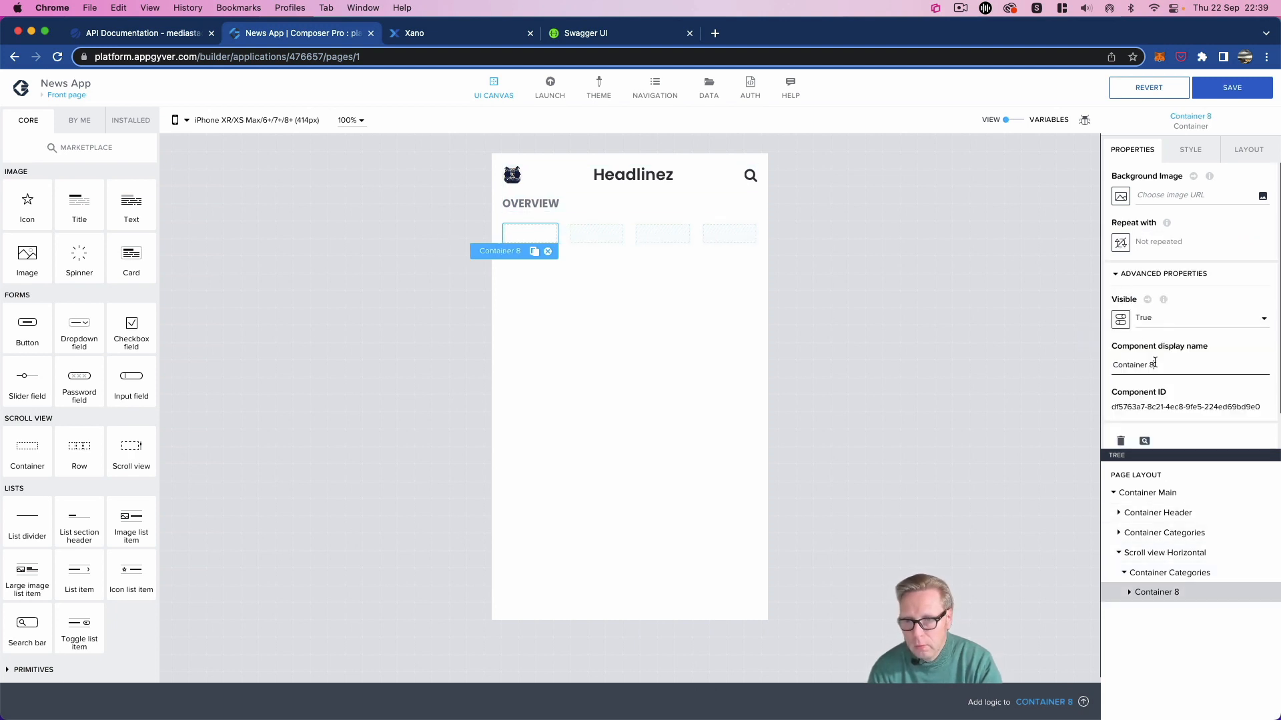
key(BackSpace)
text(Cat)
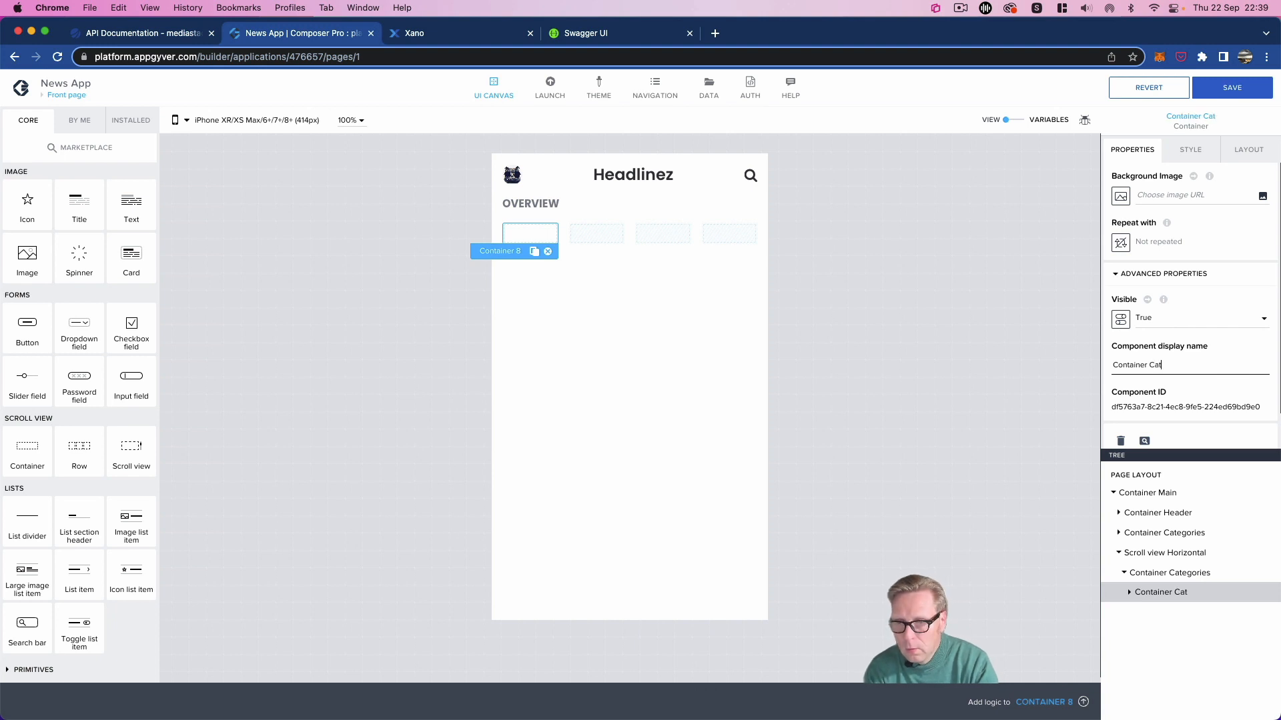
text(e)
text(g)
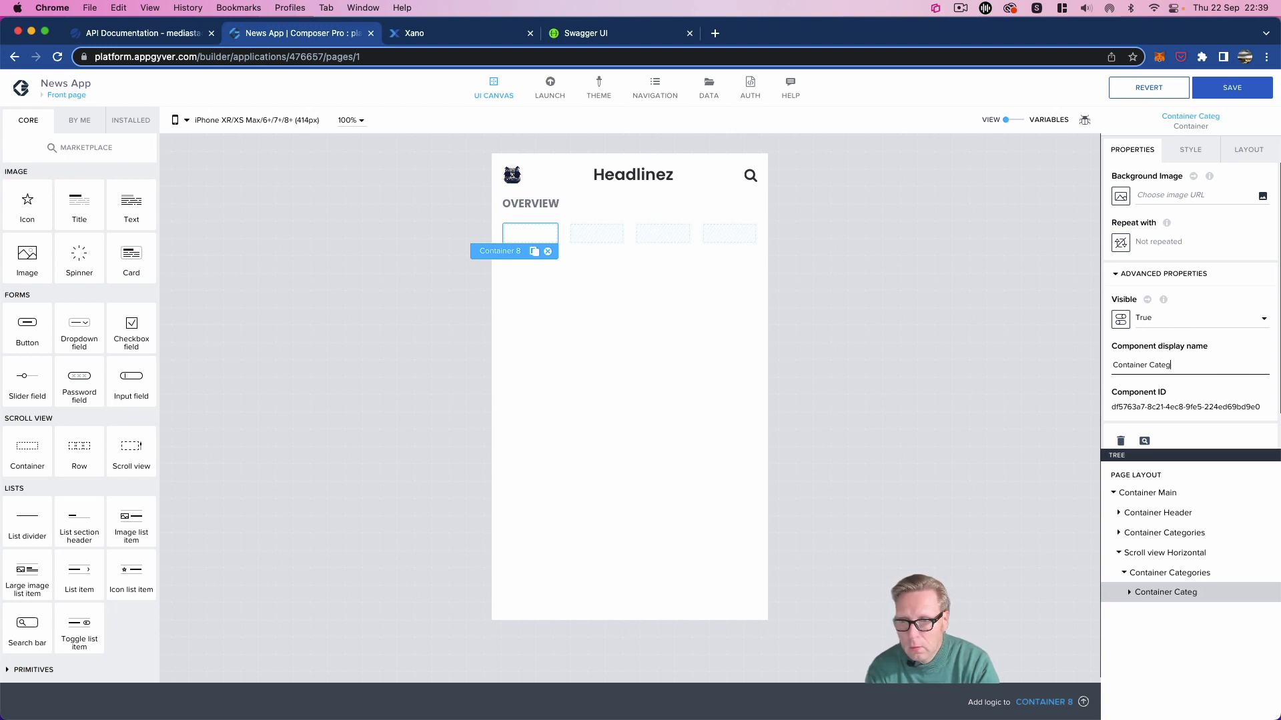
text(orie)
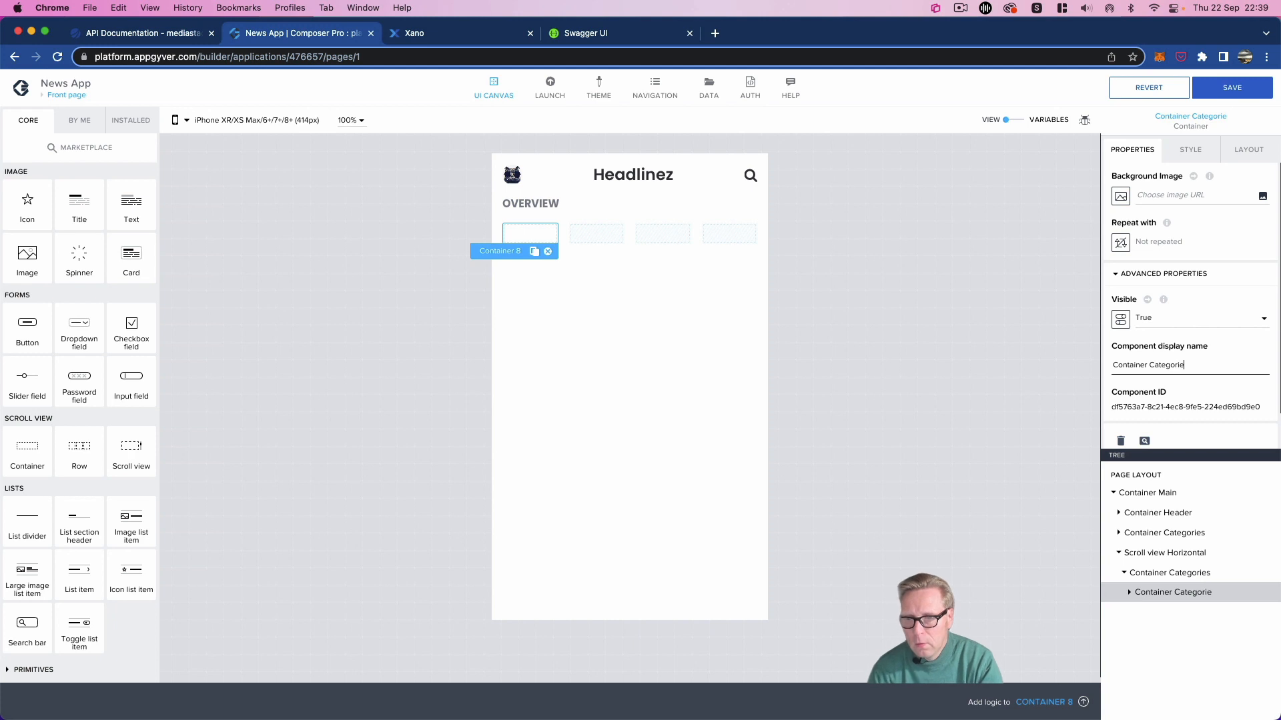
Step: Give the nested Container Categorie an exact size of 90 px by 90 px and center its components horizontally and vertically
click(1237, 151)
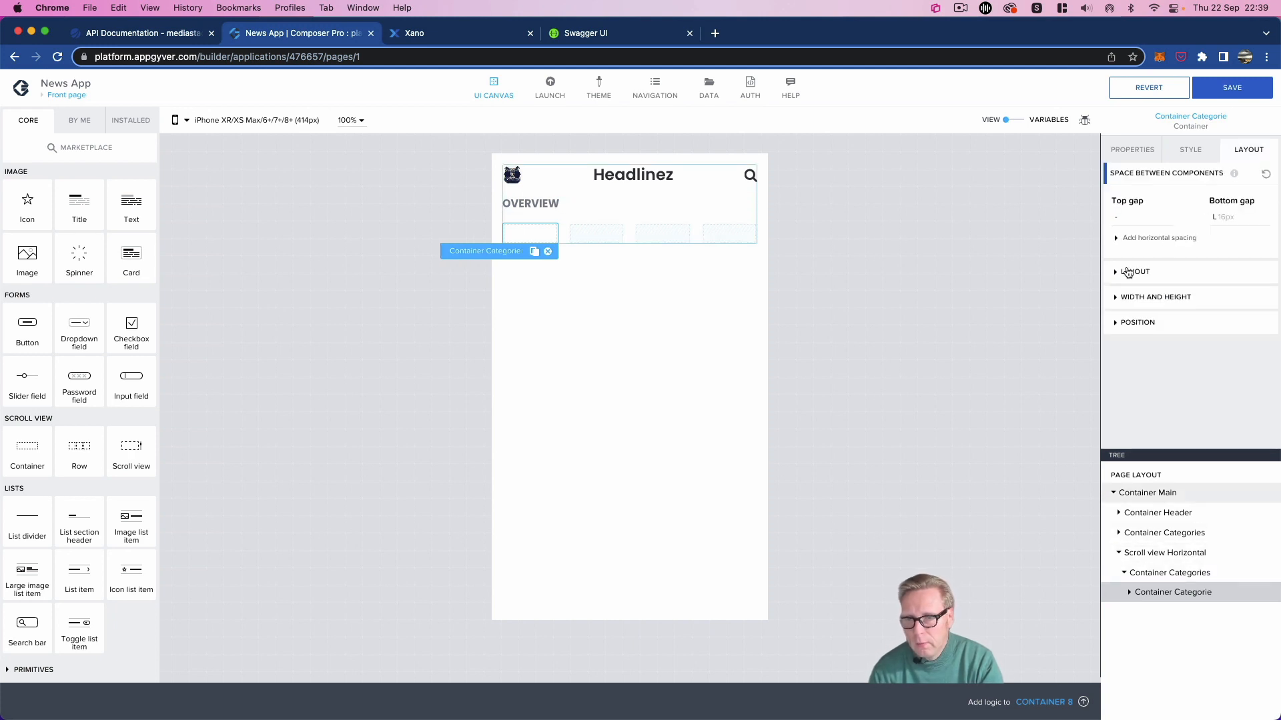
click(1113, 299)
scroll(1158, 366, down, 1)
scroll(1158, 366, down, 1)
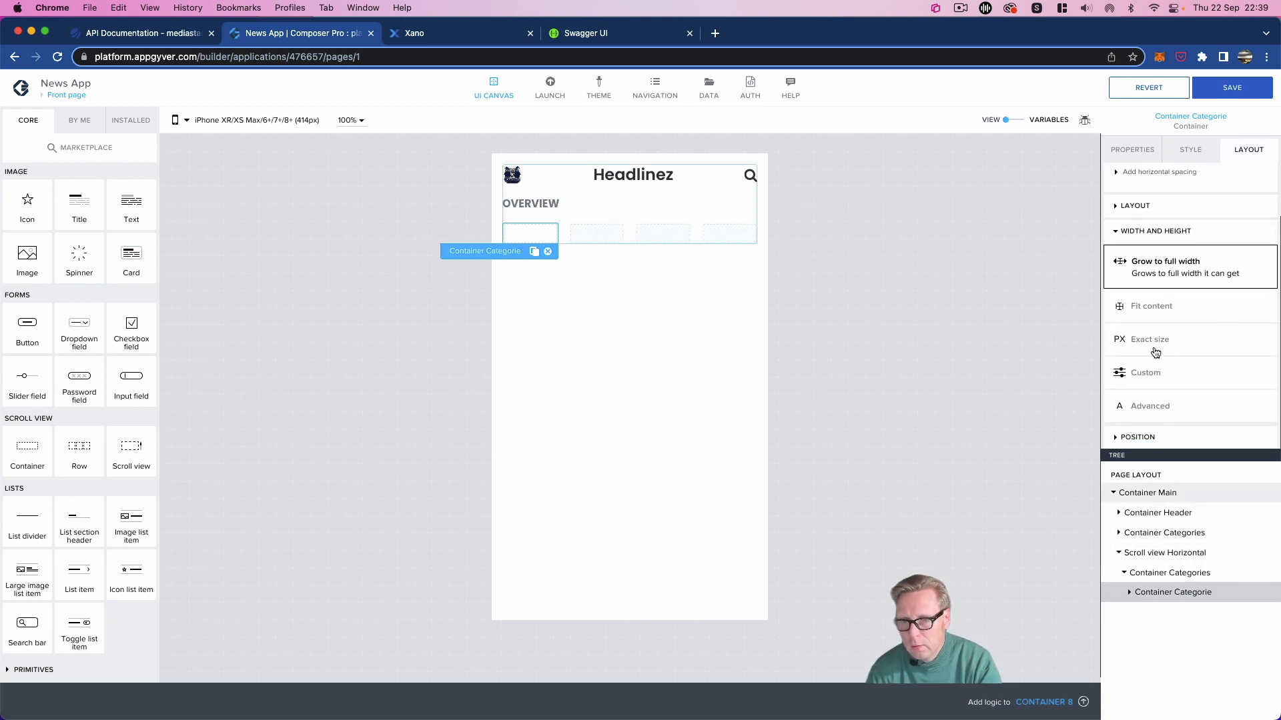
click(1159, 344)
click(1147, 361)
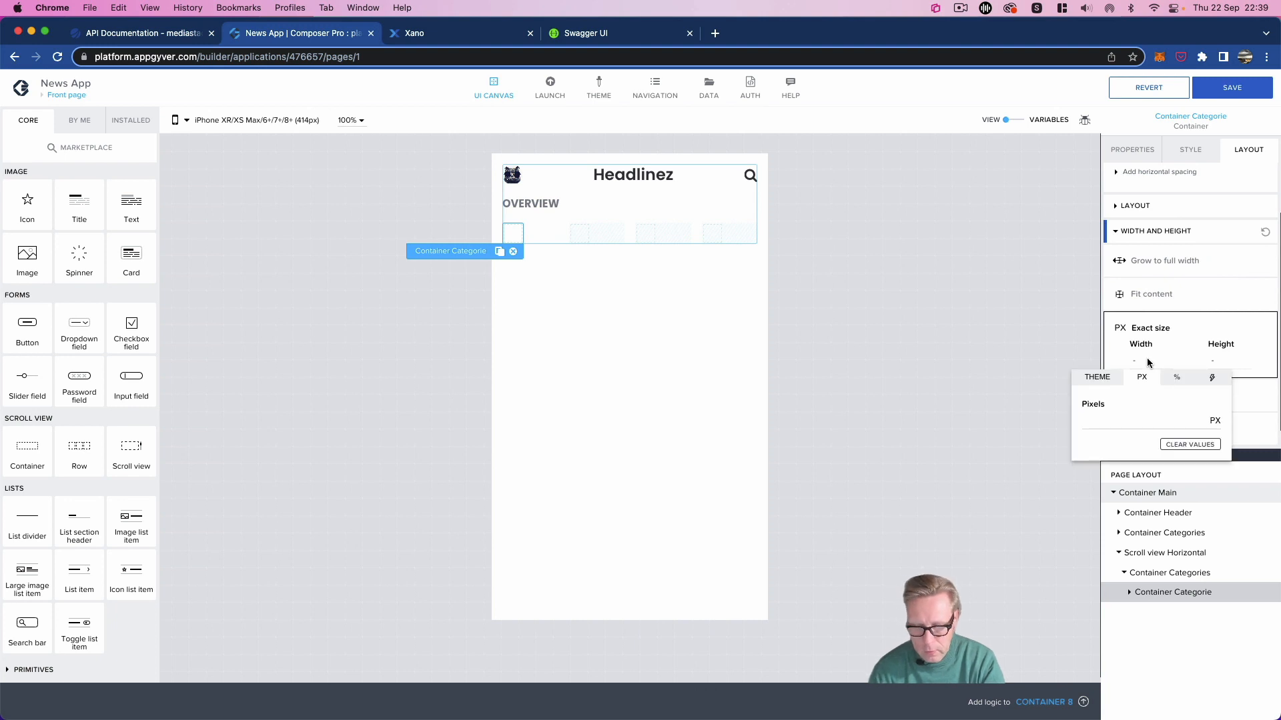
click(1114, 419)
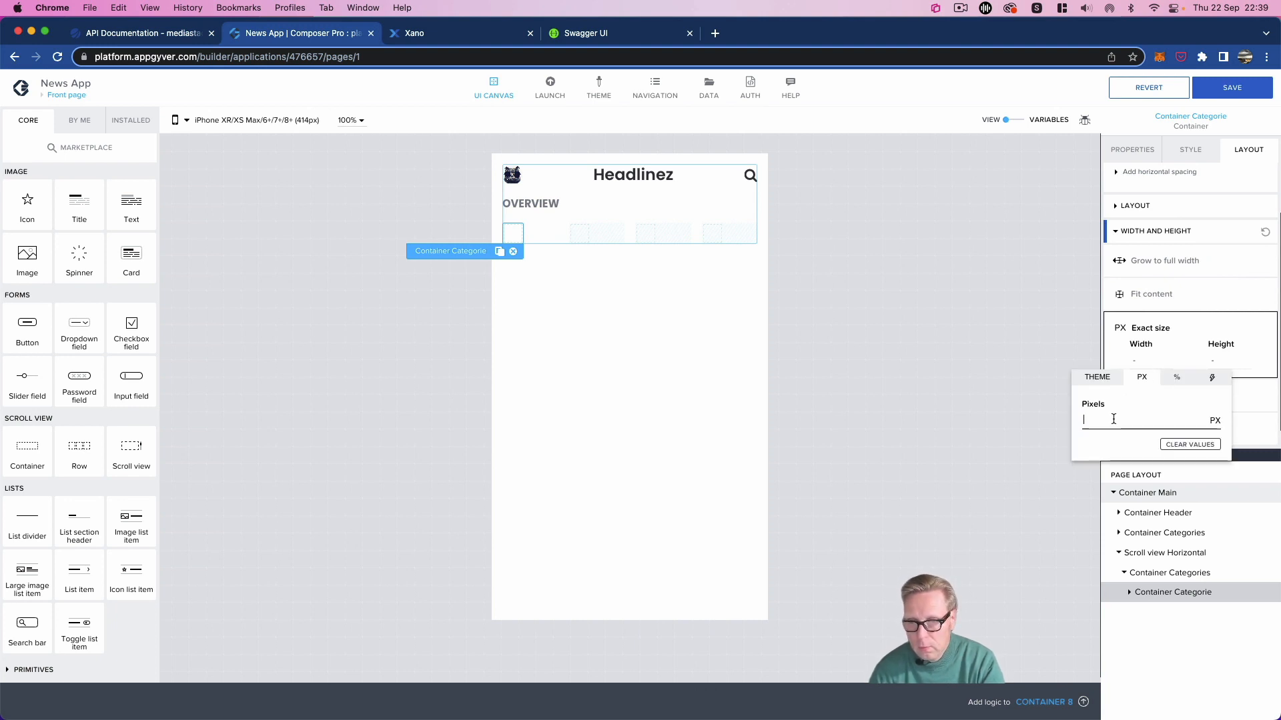
text(90)
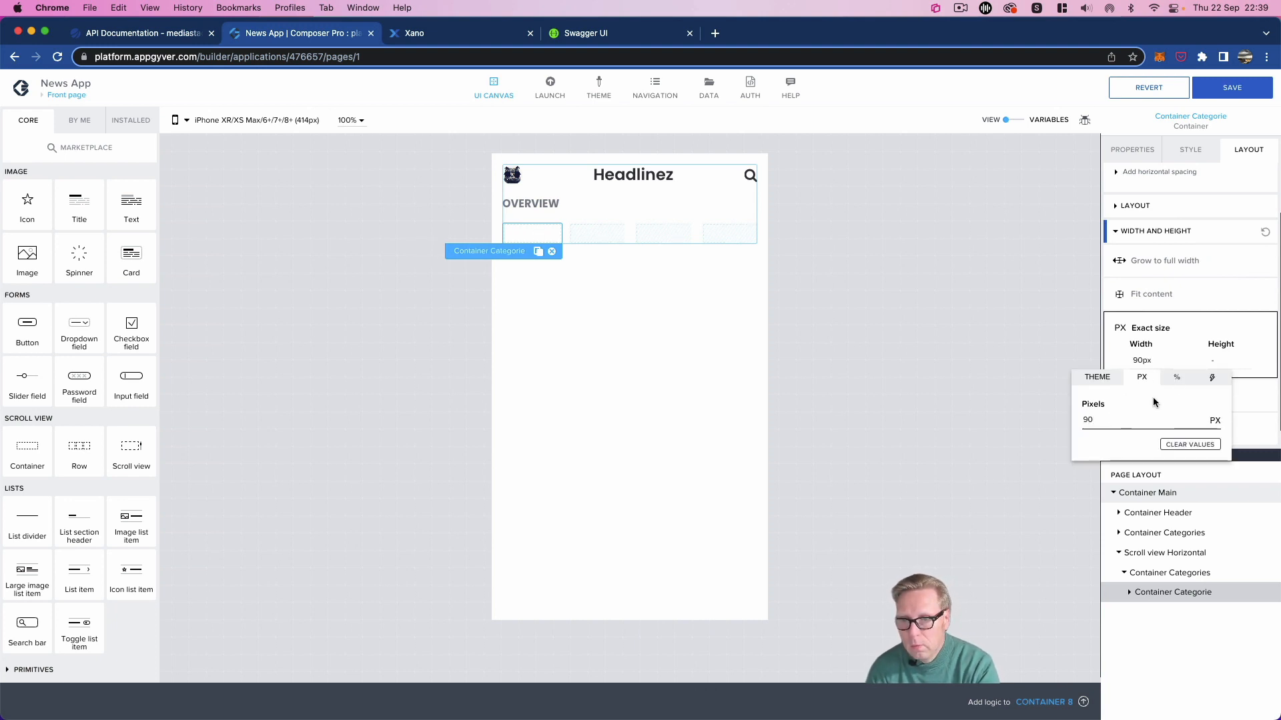
click(1214, 359)
text(90)
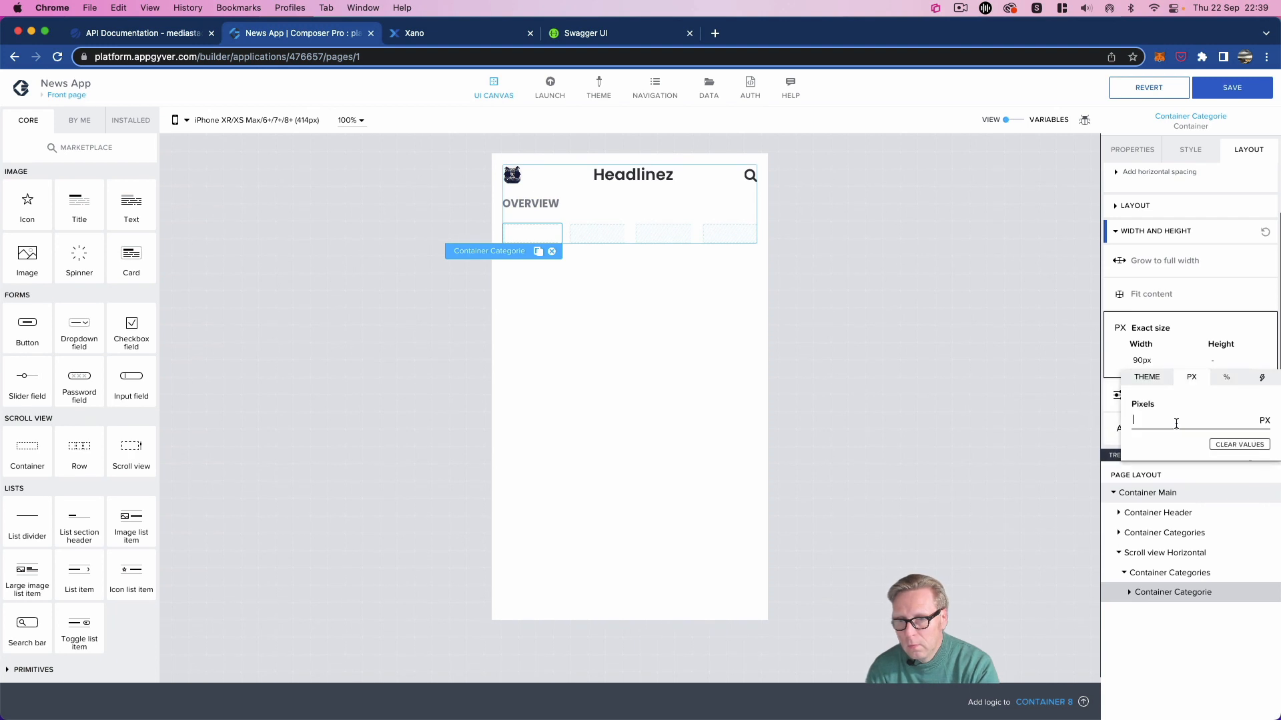
click(1194, 293)
scroll(1137, 298, up, 2)
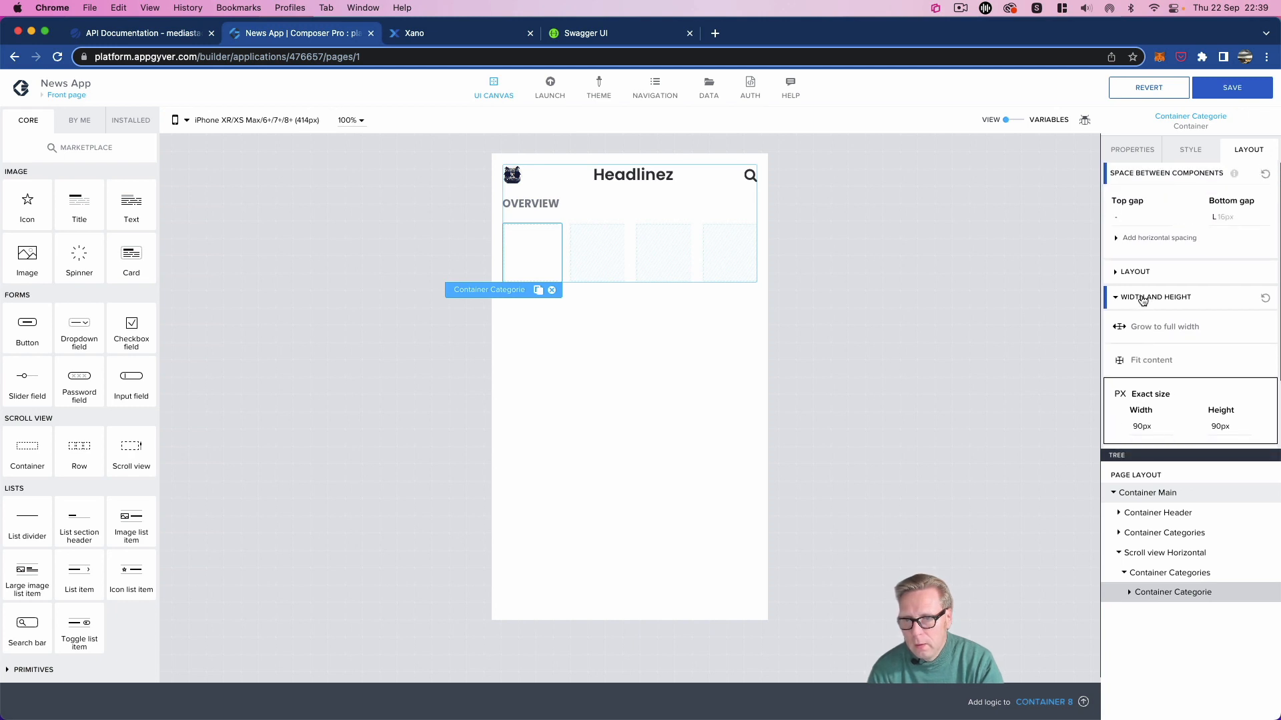
click(1118, 274)
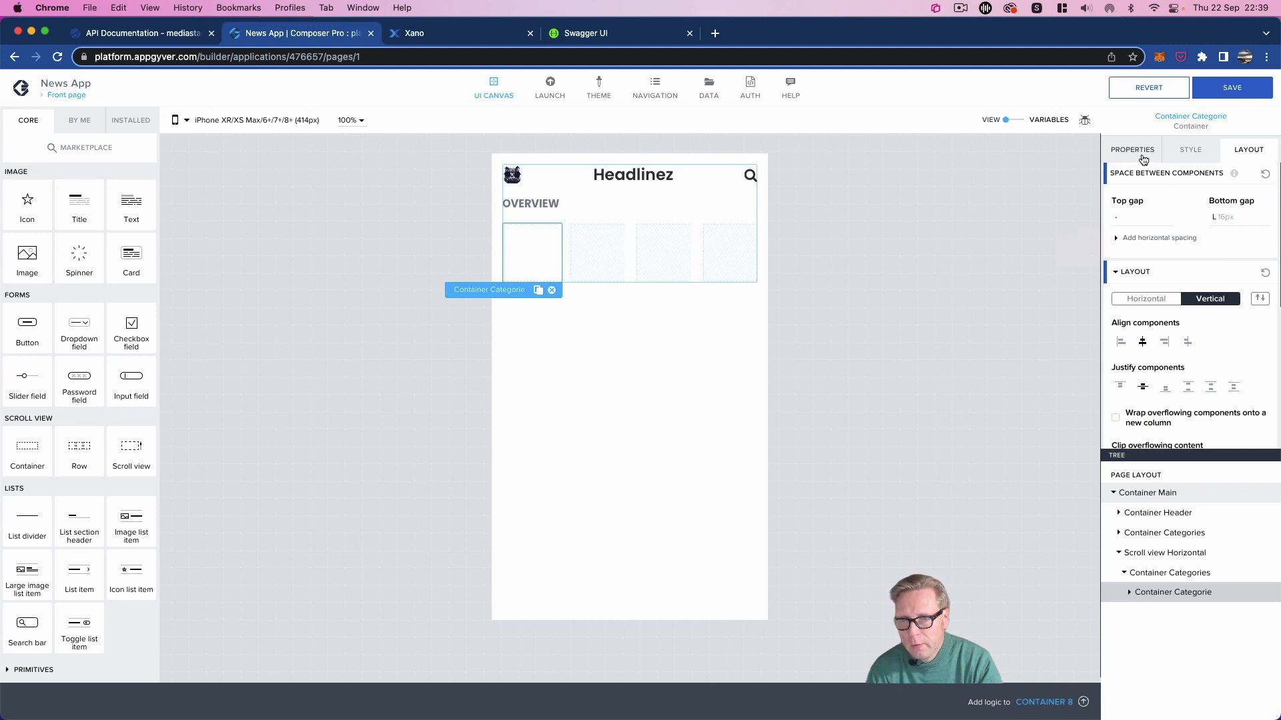
Step: Duplicate the Layout Container style class for Container Categorie as a new class named "Icon Container"
click(1177, 163)
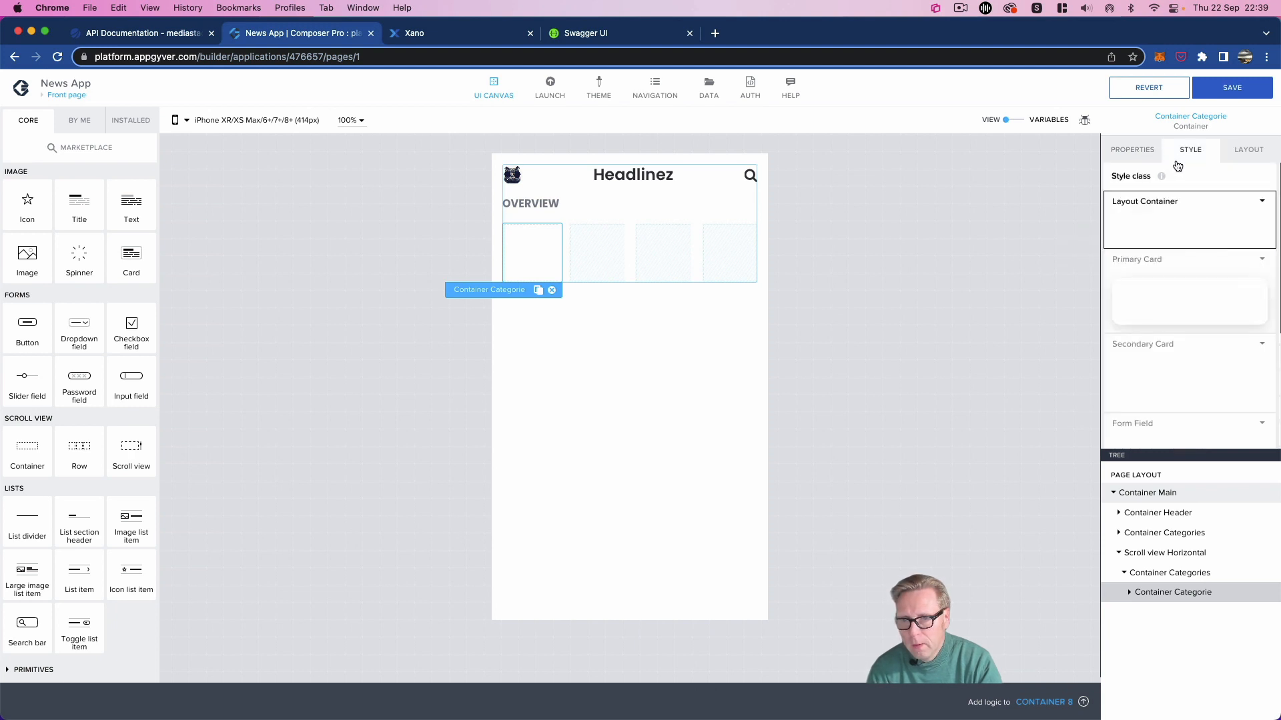
click(1263, 205)
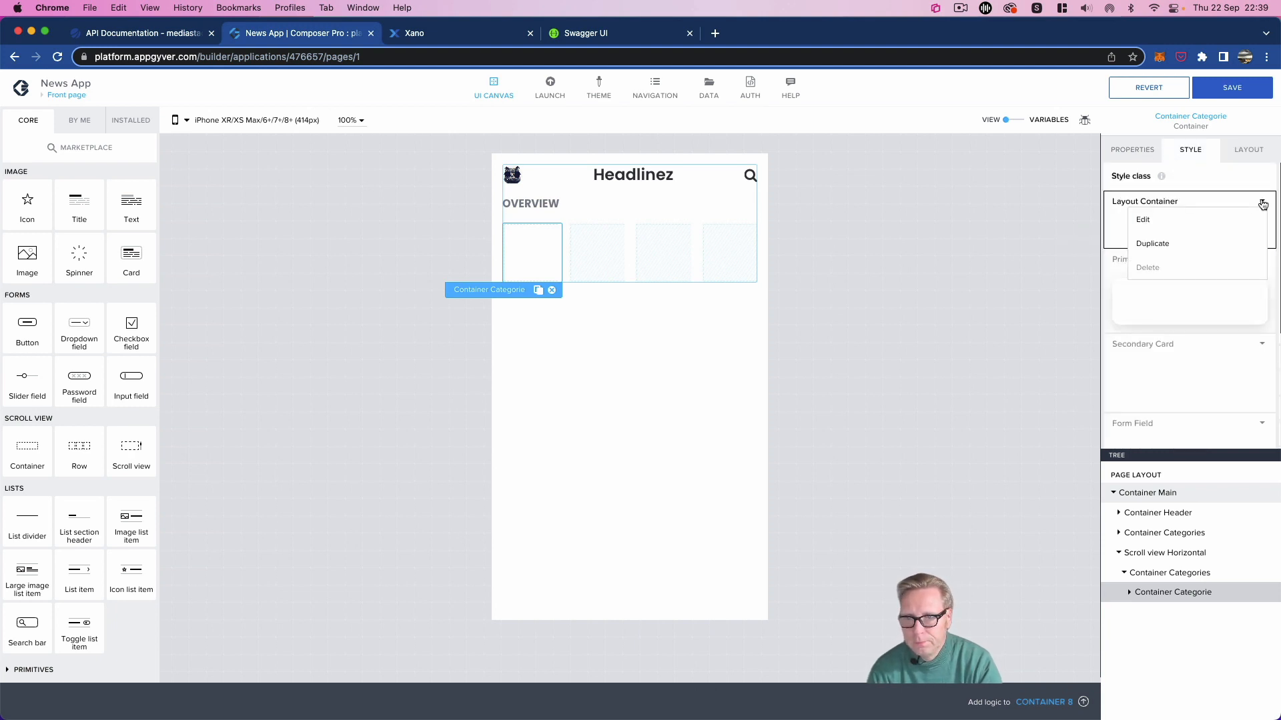
click(1190, 242)
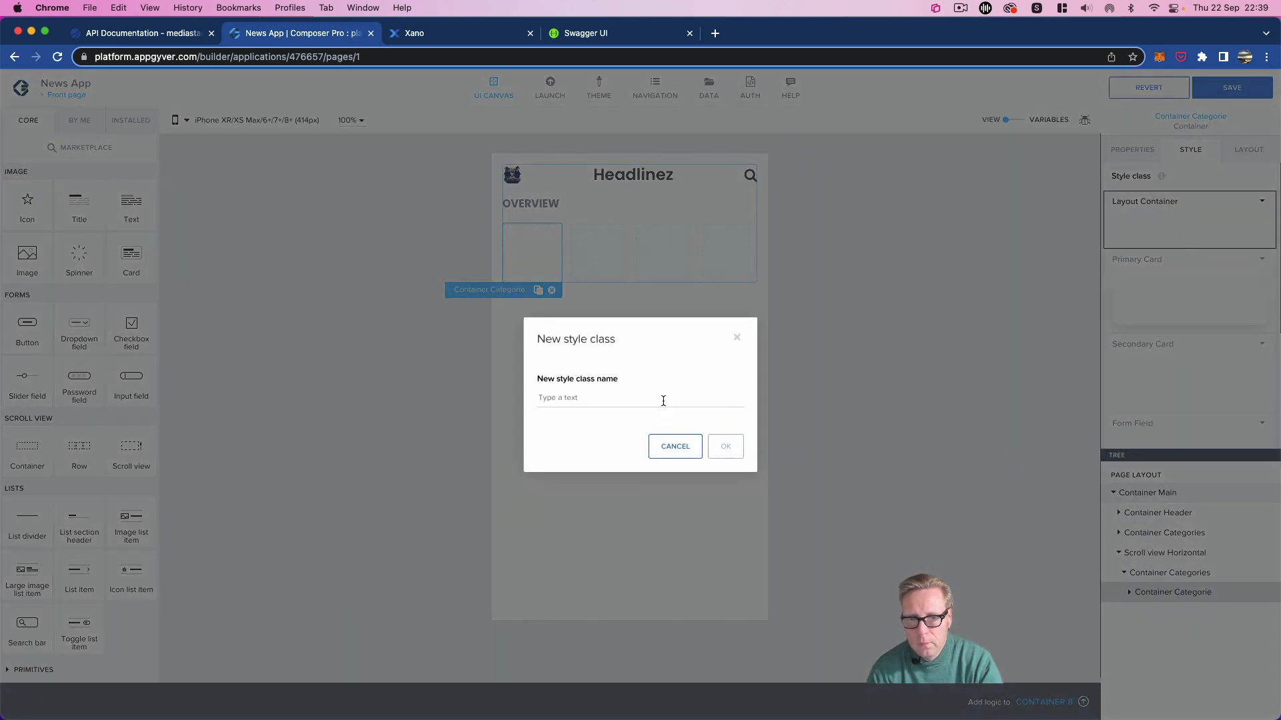
click(663, 399)
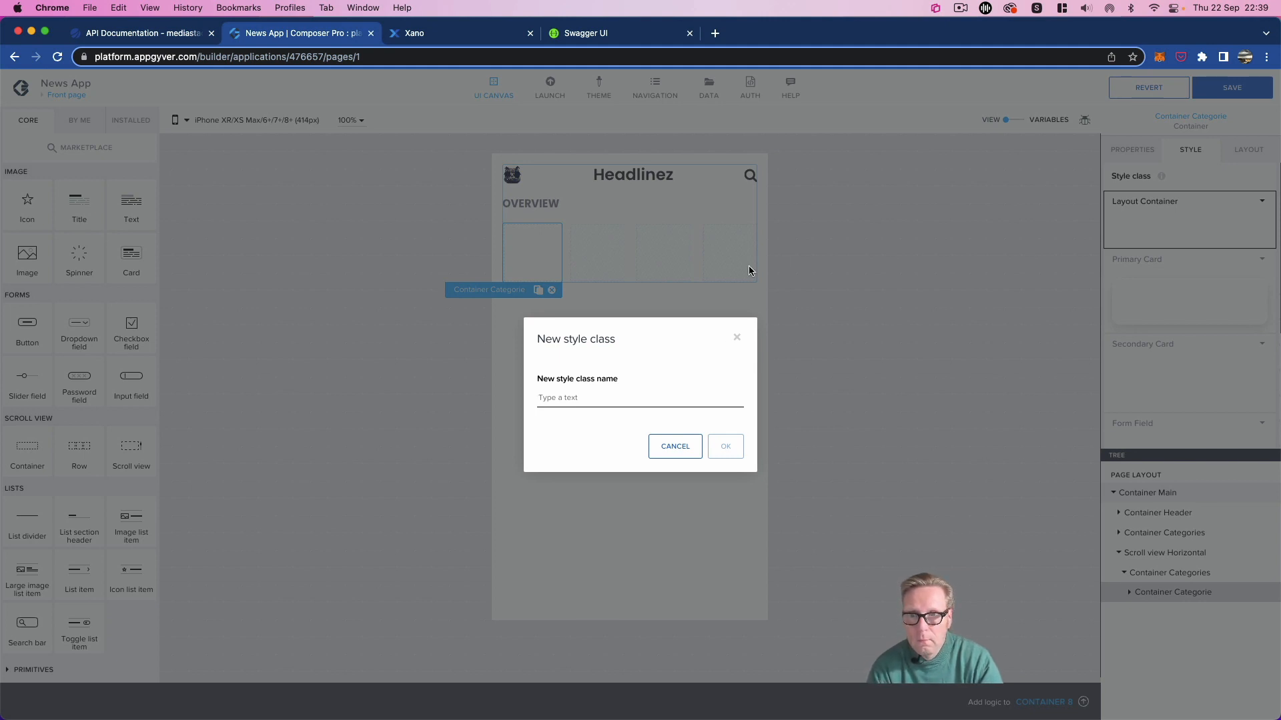
click(958, 8)
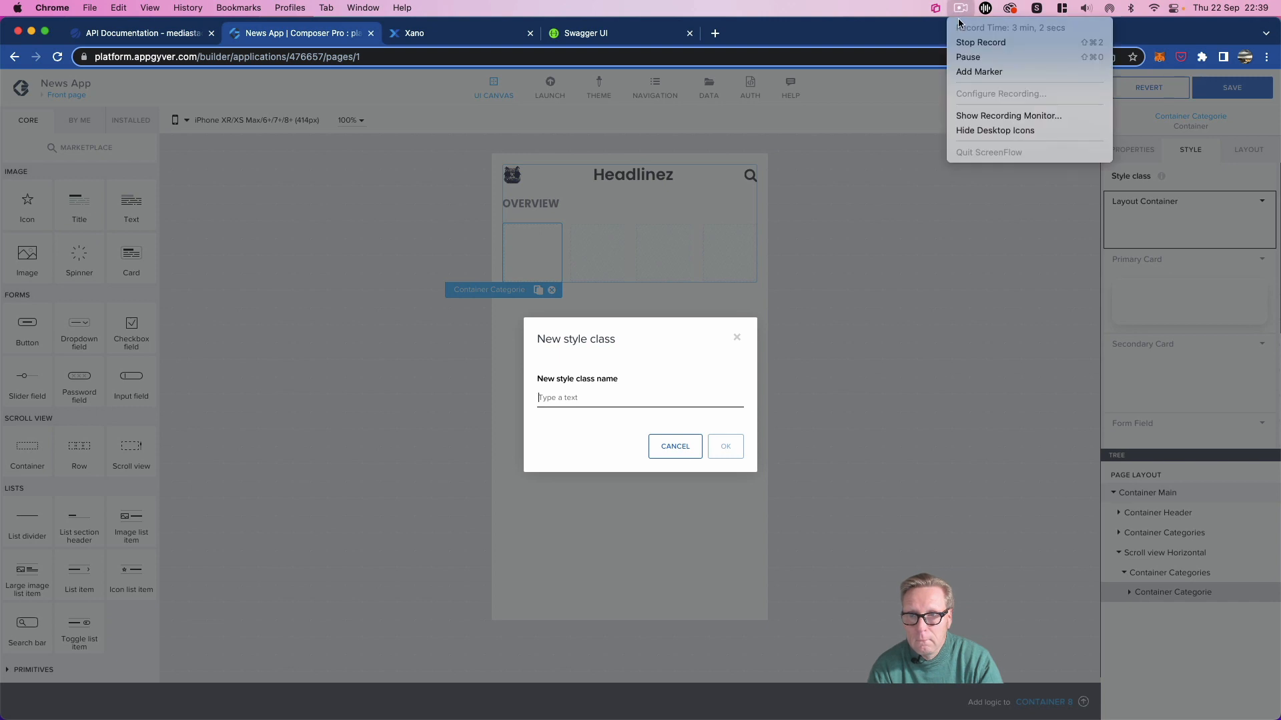
click(967, 57)
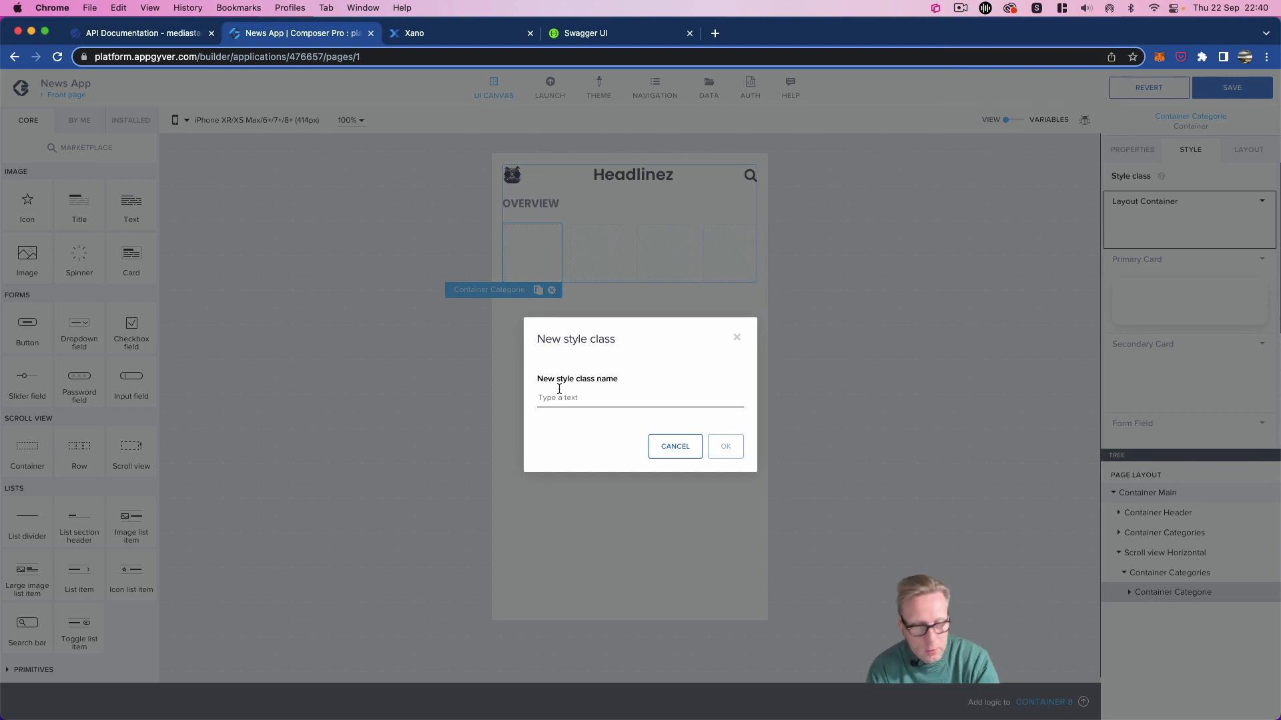
text(Icon Container)
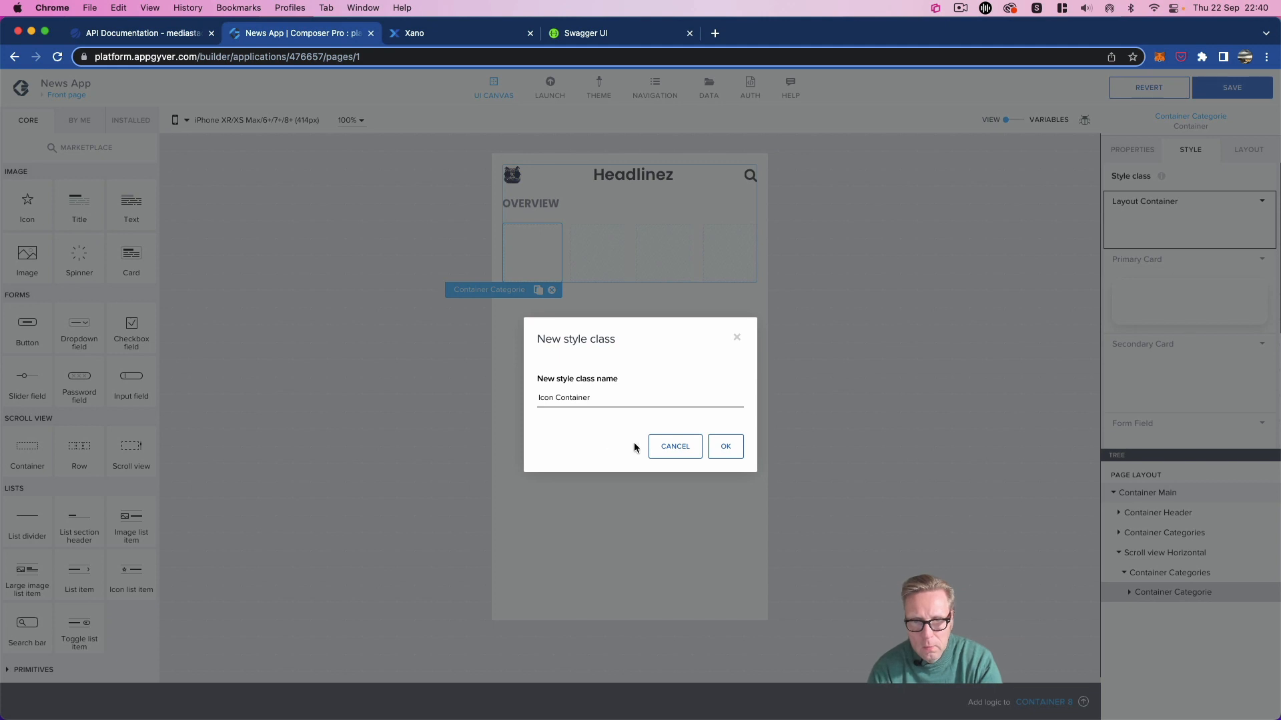
click(727, 448)
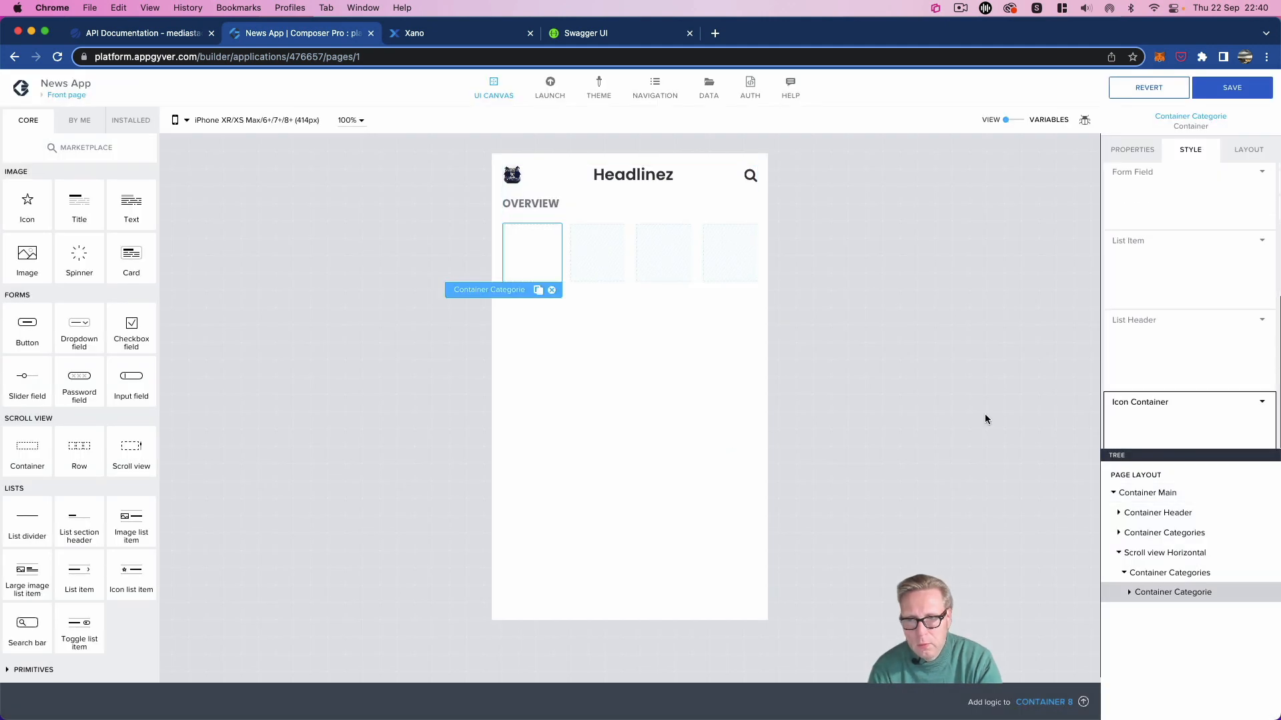
Step: Edit the Icon Container style and set its background color to Level 1 background
click(1263, 403)
click(1207, 420)
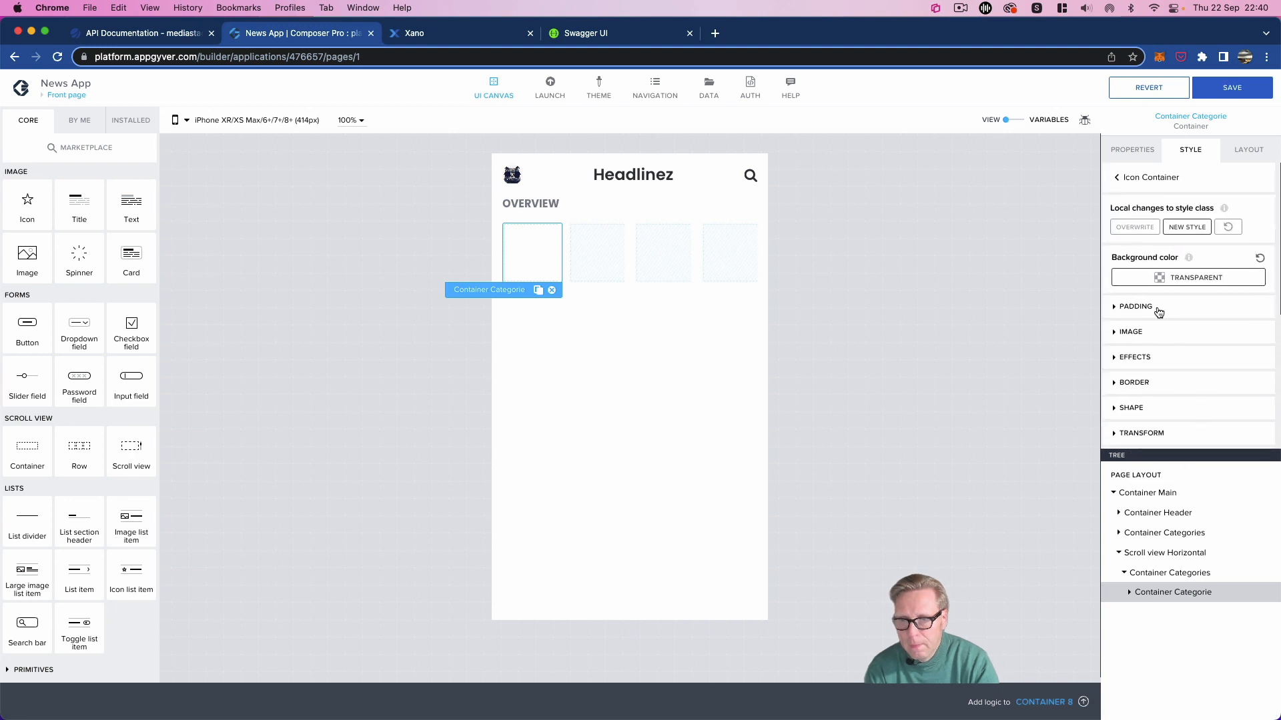
click(1162, 281)
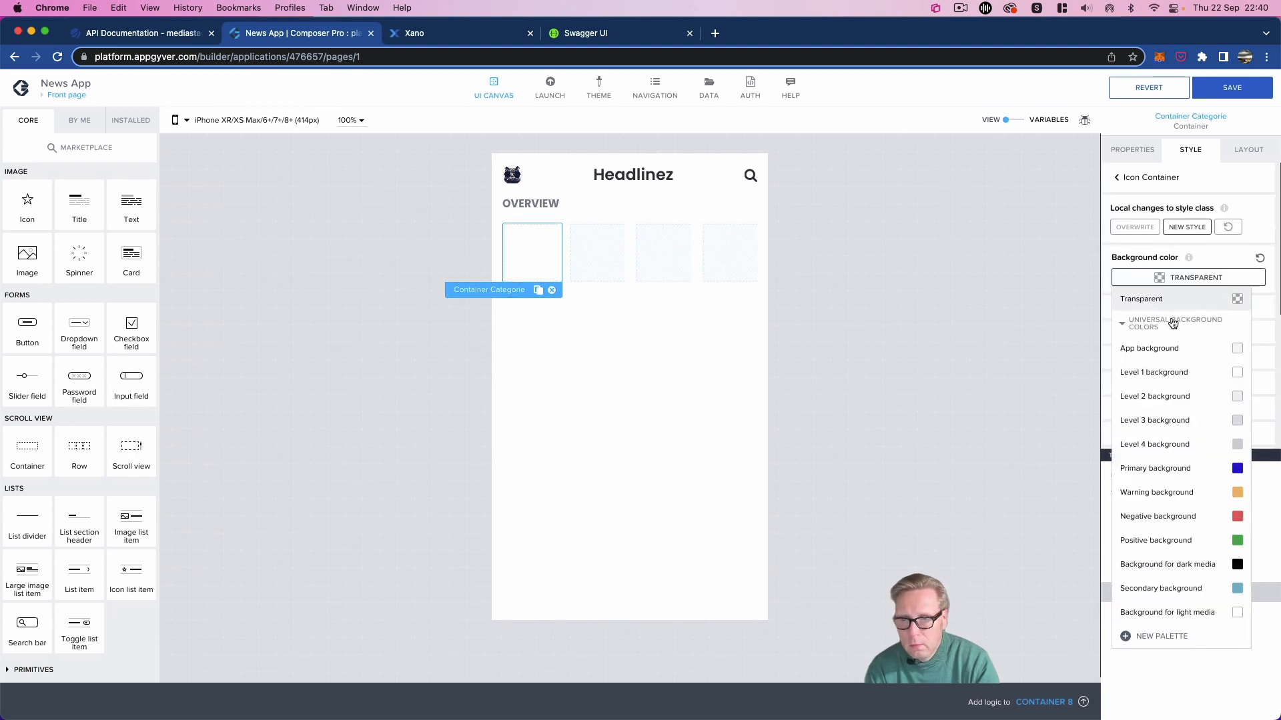
click(1181, 372)
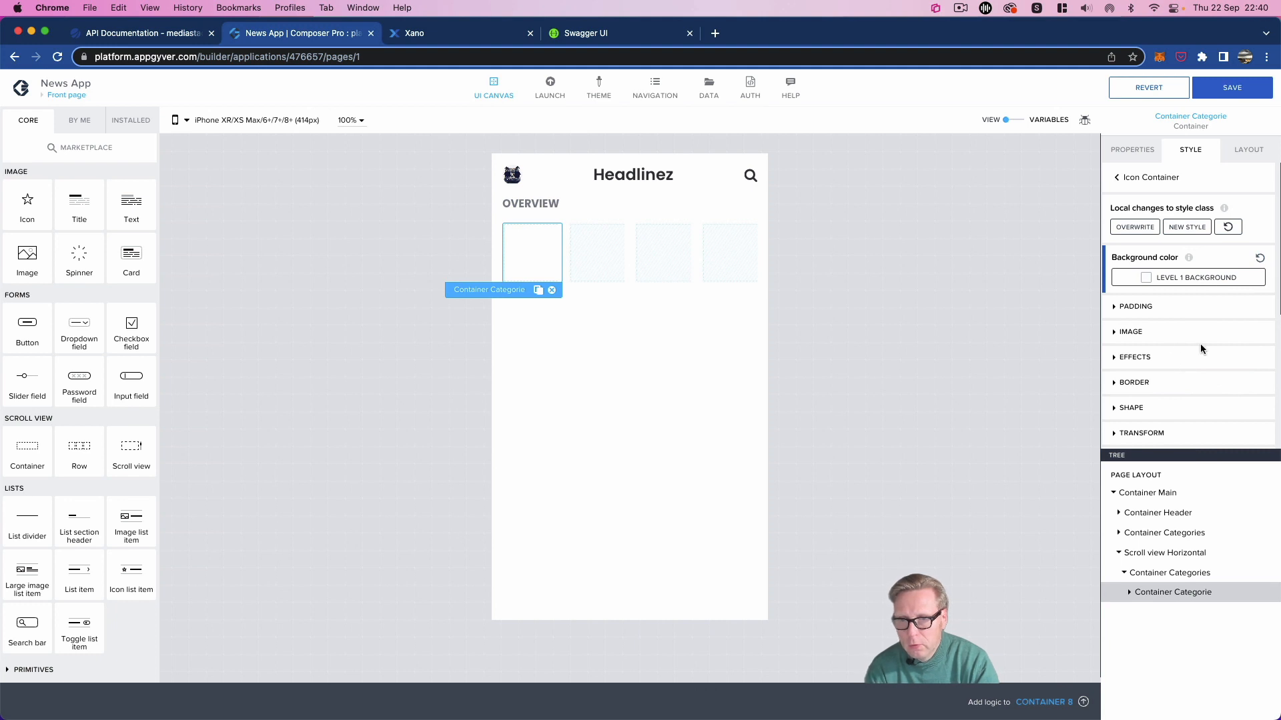
Step: Give Container Categorie a solid border style and bind its border color to the smart content color Neutral
click(1115, 384)
scroll(1134, 333, down, 4)
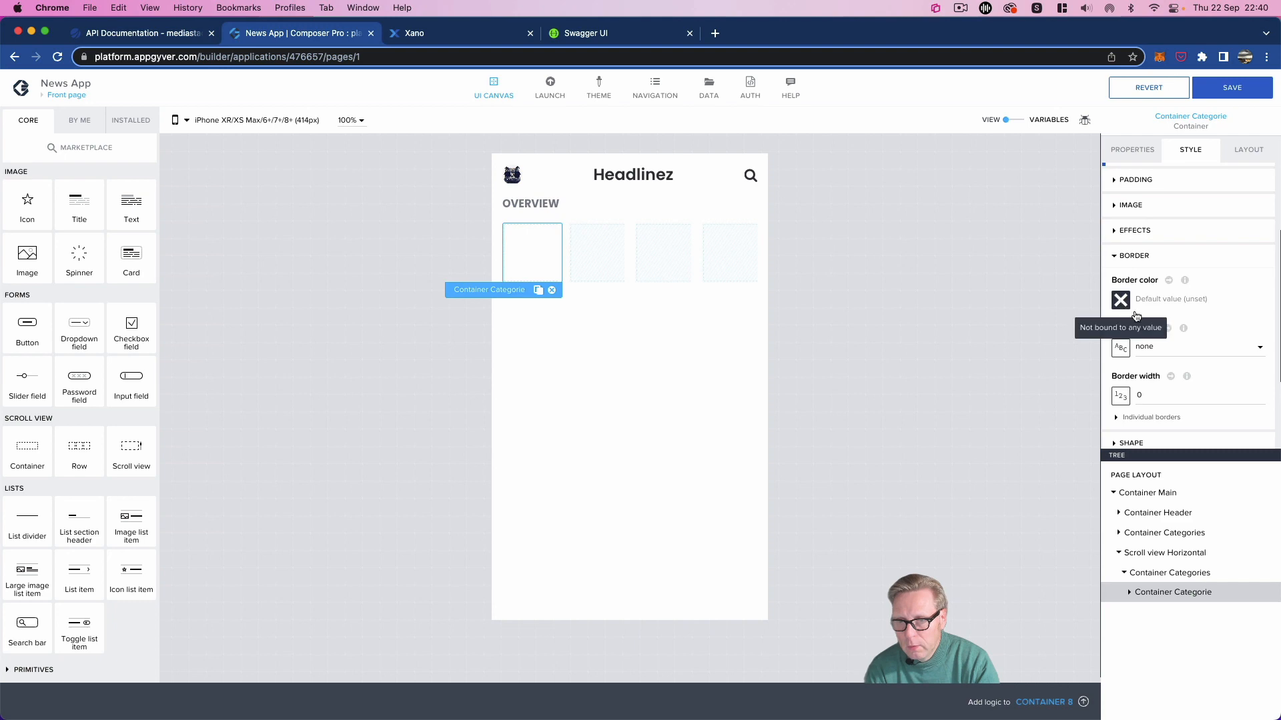
click(1124, 301)
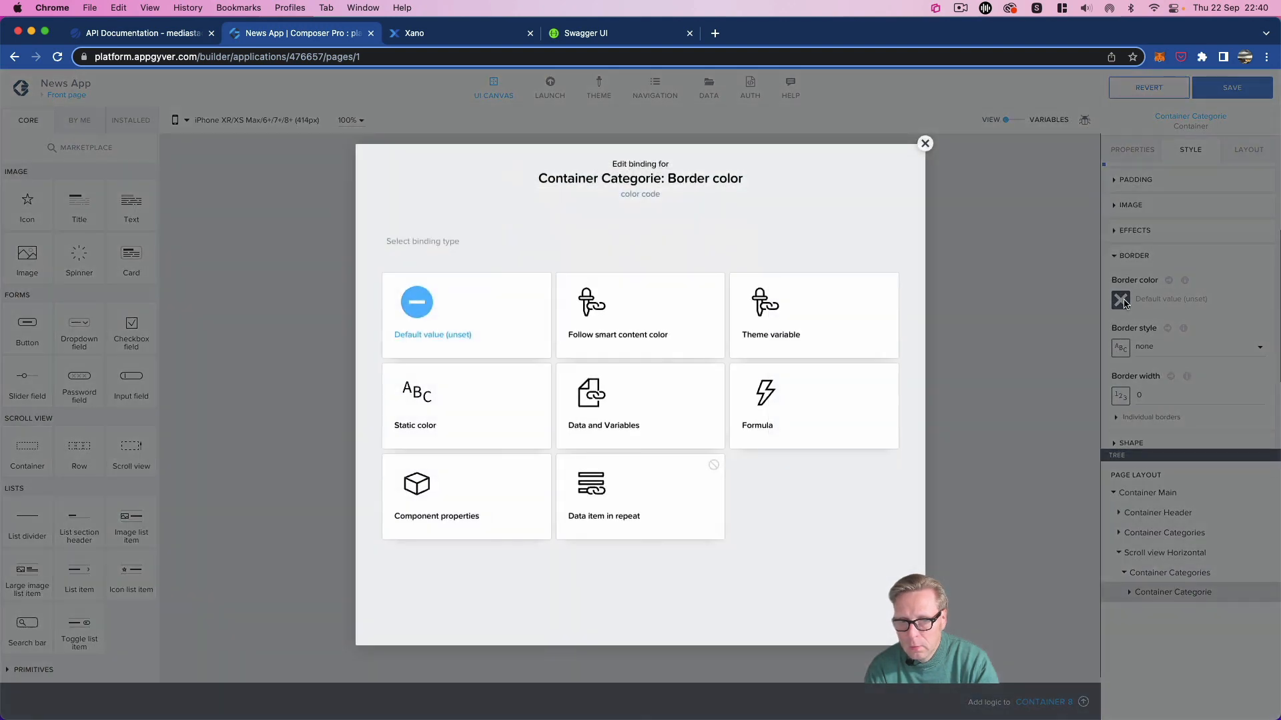
click(925, 144)
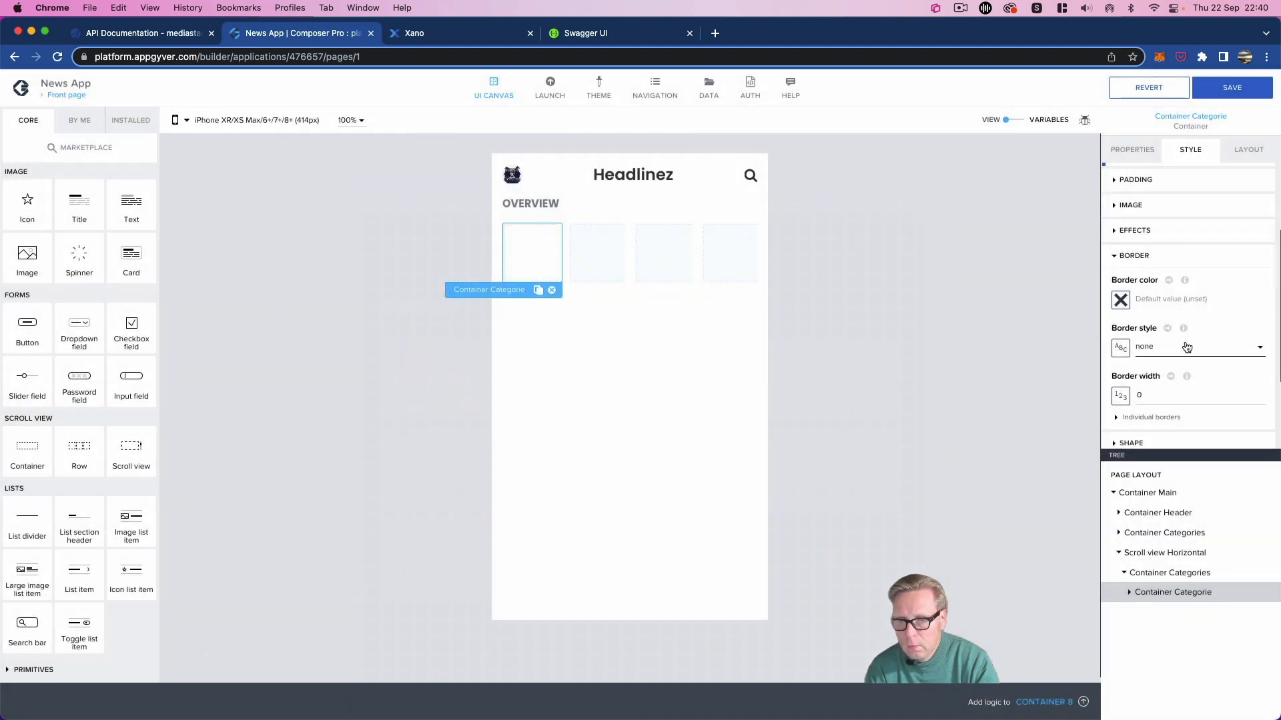
click(1186, 345)
click(1189, 361)
click(1128, 299)
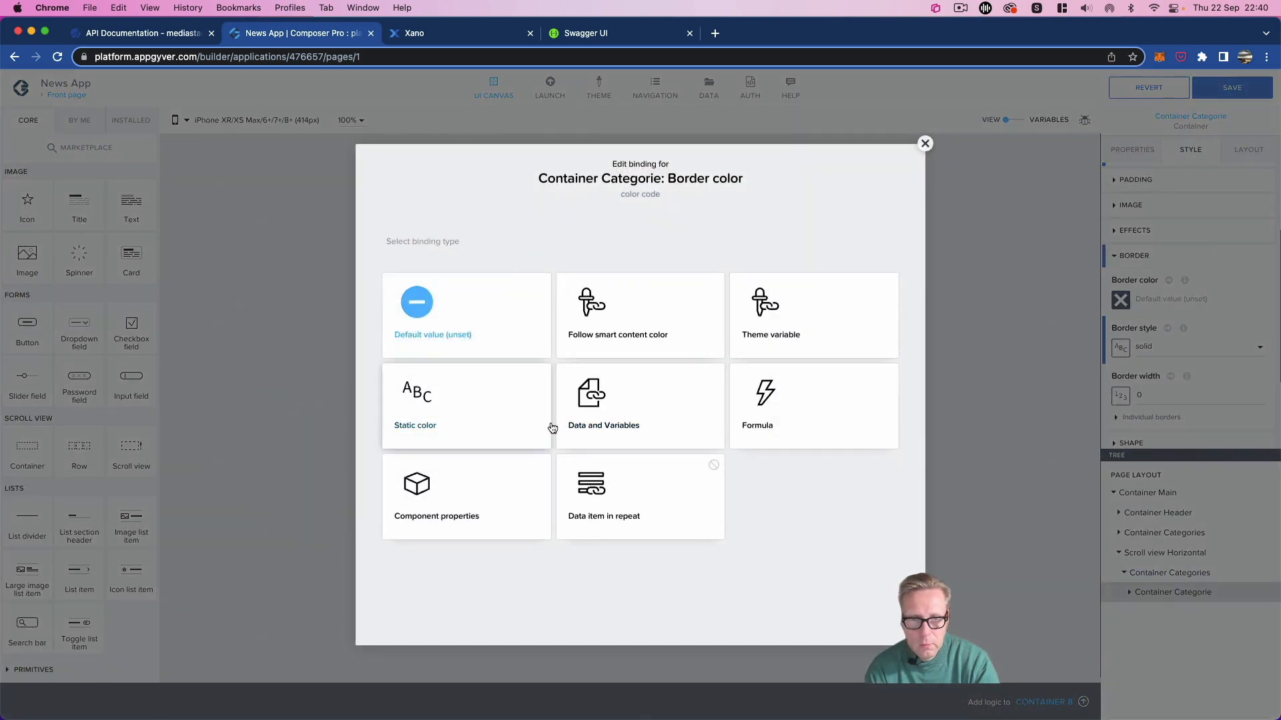
click(587, 338)
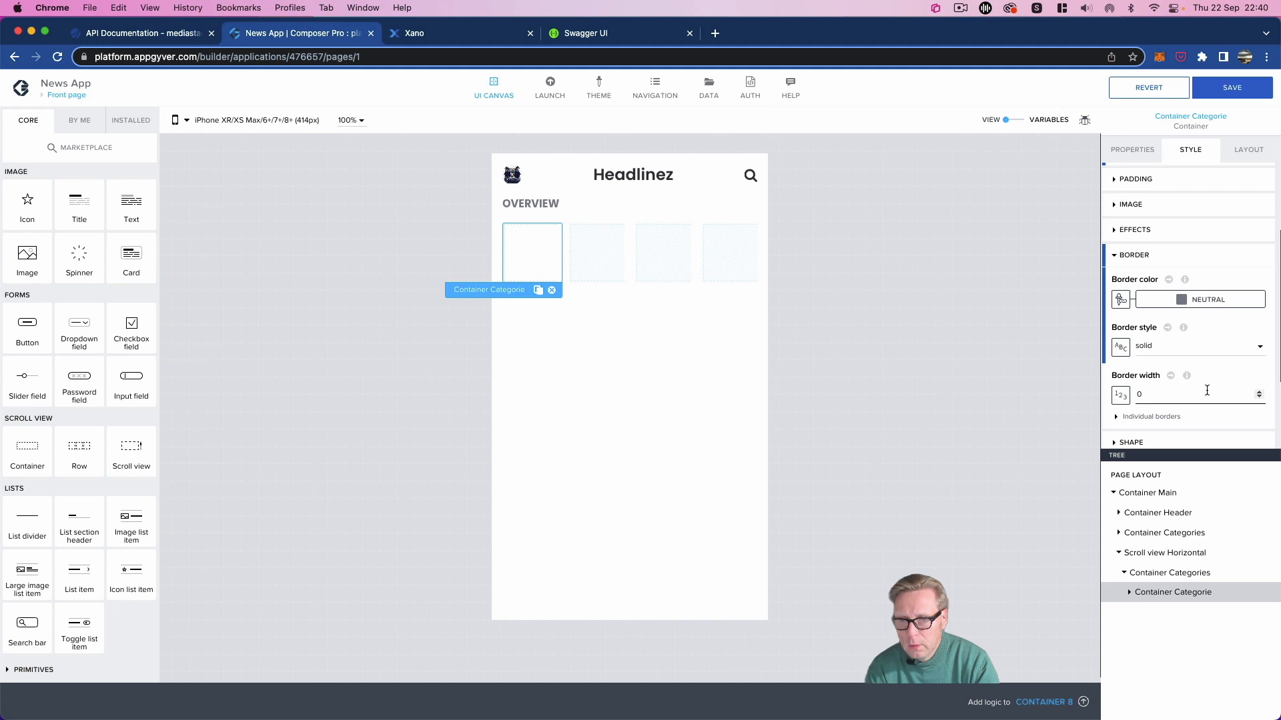
Step: Set the border width of Container Categorie to 2
scroll(1205, 397, down, 1)
double_click(1177, 374)
text(2)
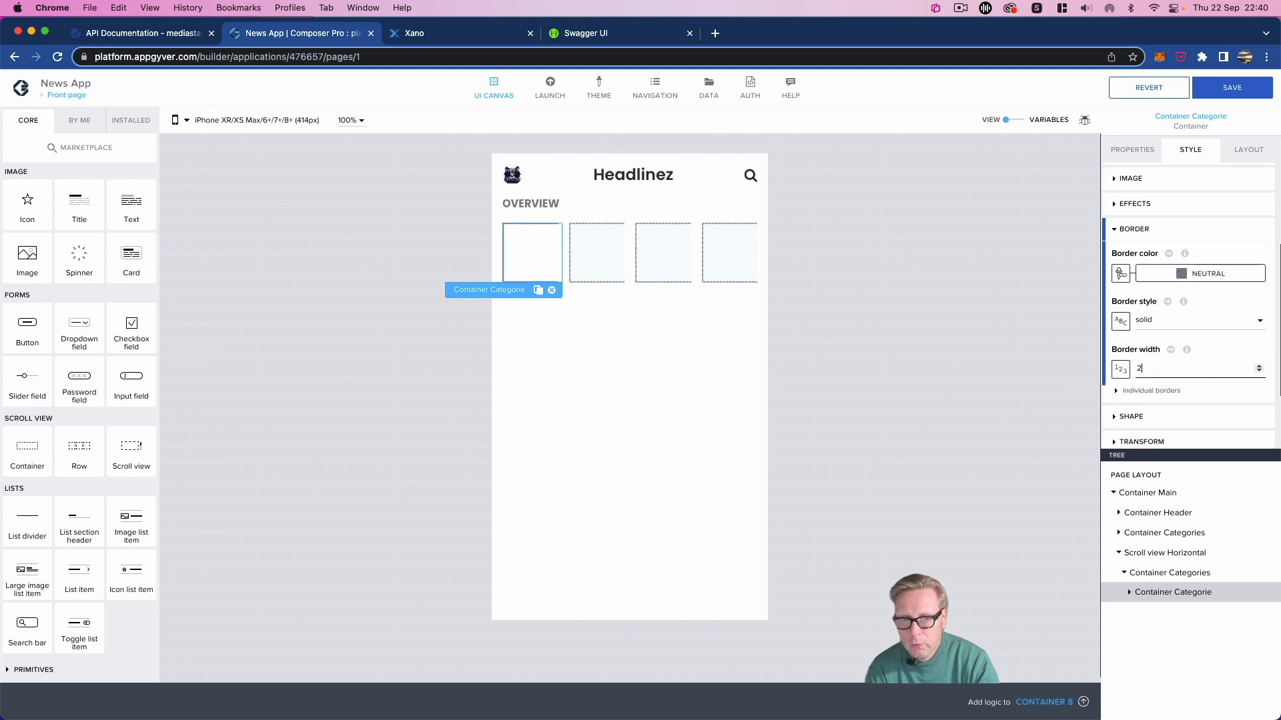
scroll(1211, 399, down, 2)
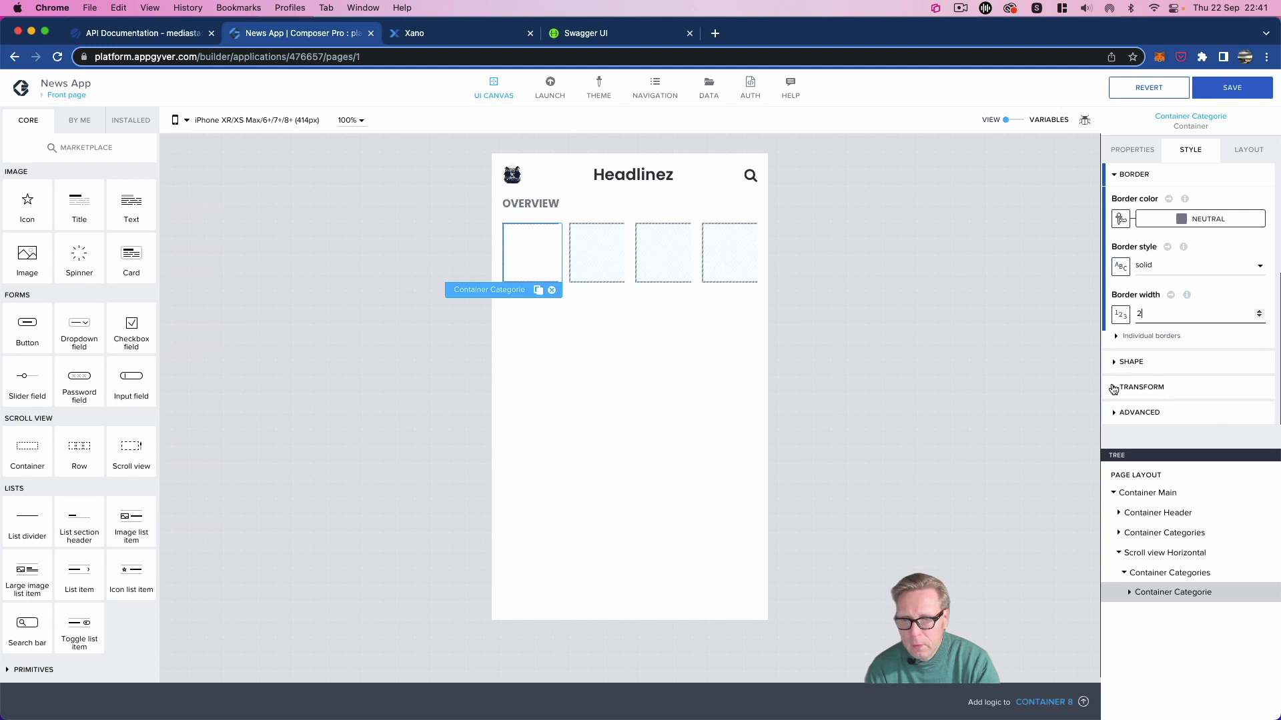
Step: Set the corner radius of Container Categorie to Large rounding and its border color to Neutral low contrast
click(1114, 363)
click(1197, 403)
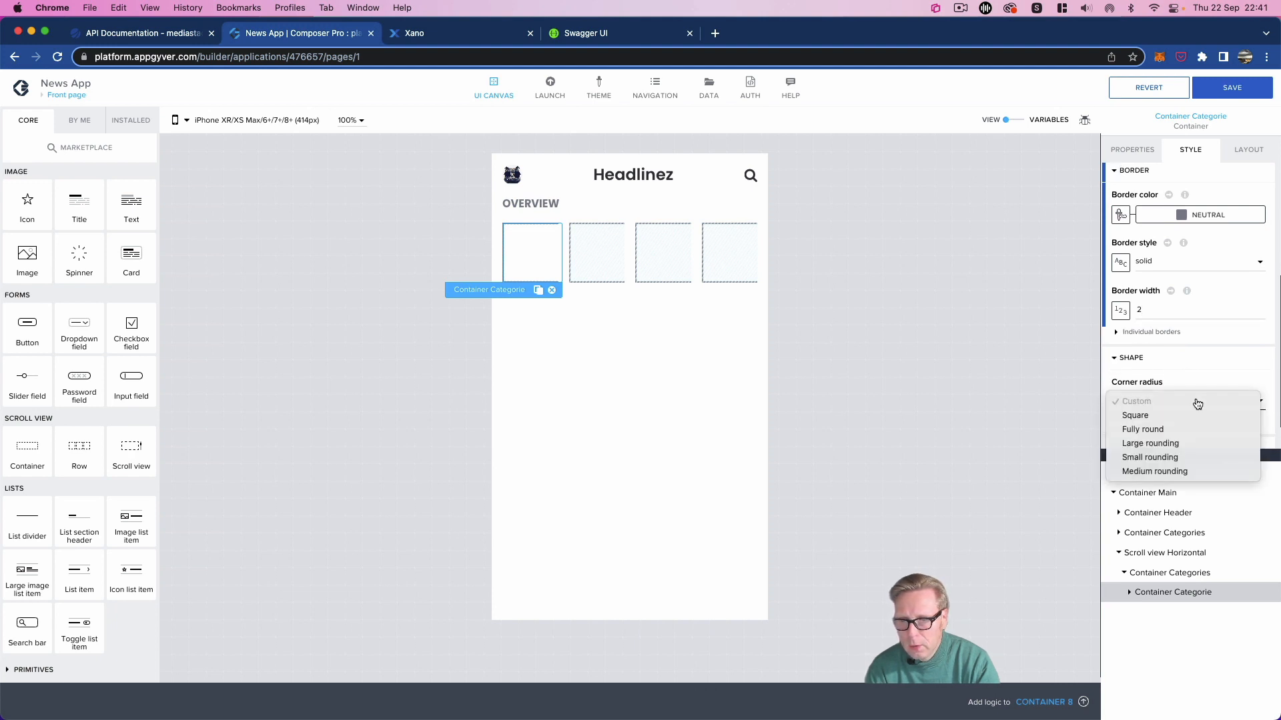
click(1200, 444)
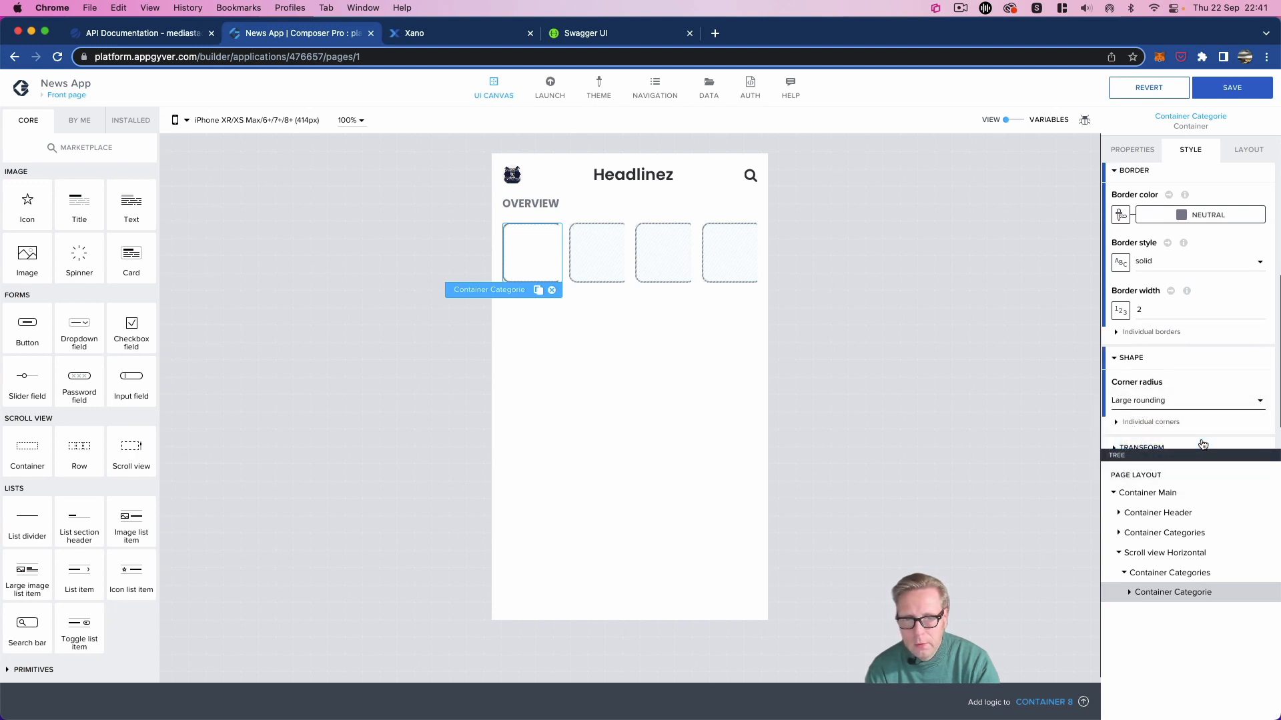
scroll(1199, 343, up, 1)
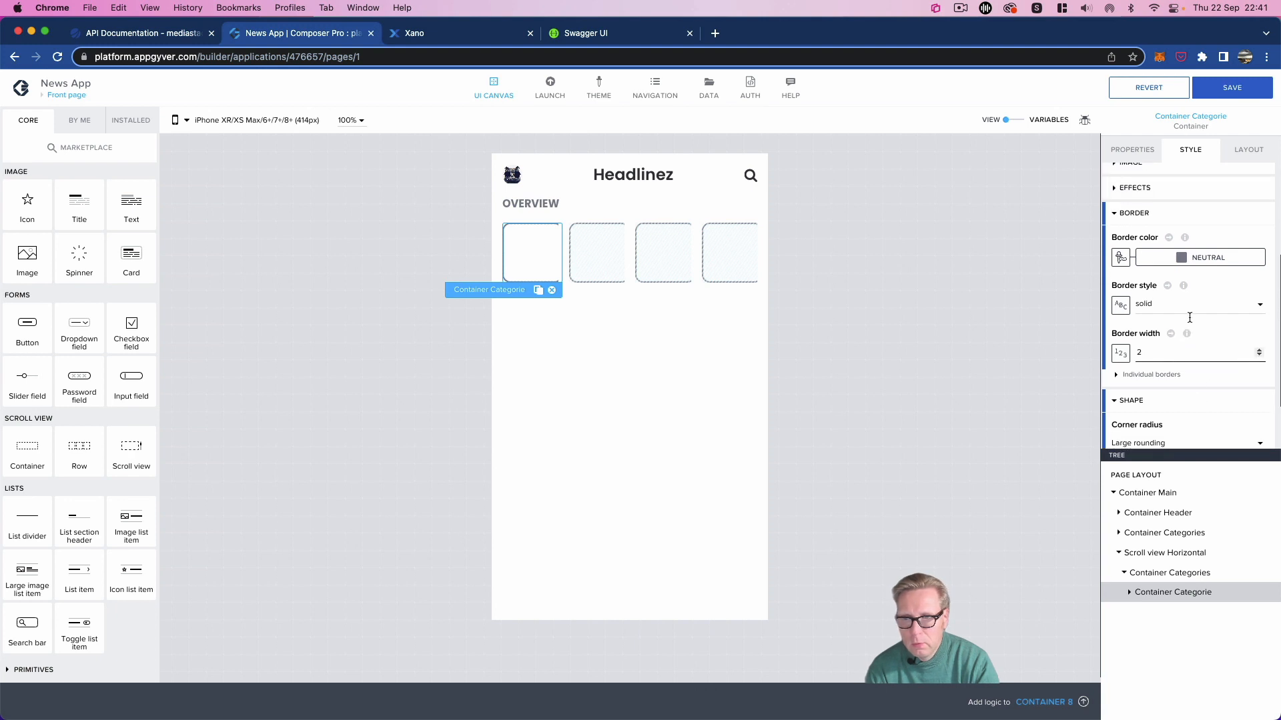
click(1209, 267)
click(1194, 453)
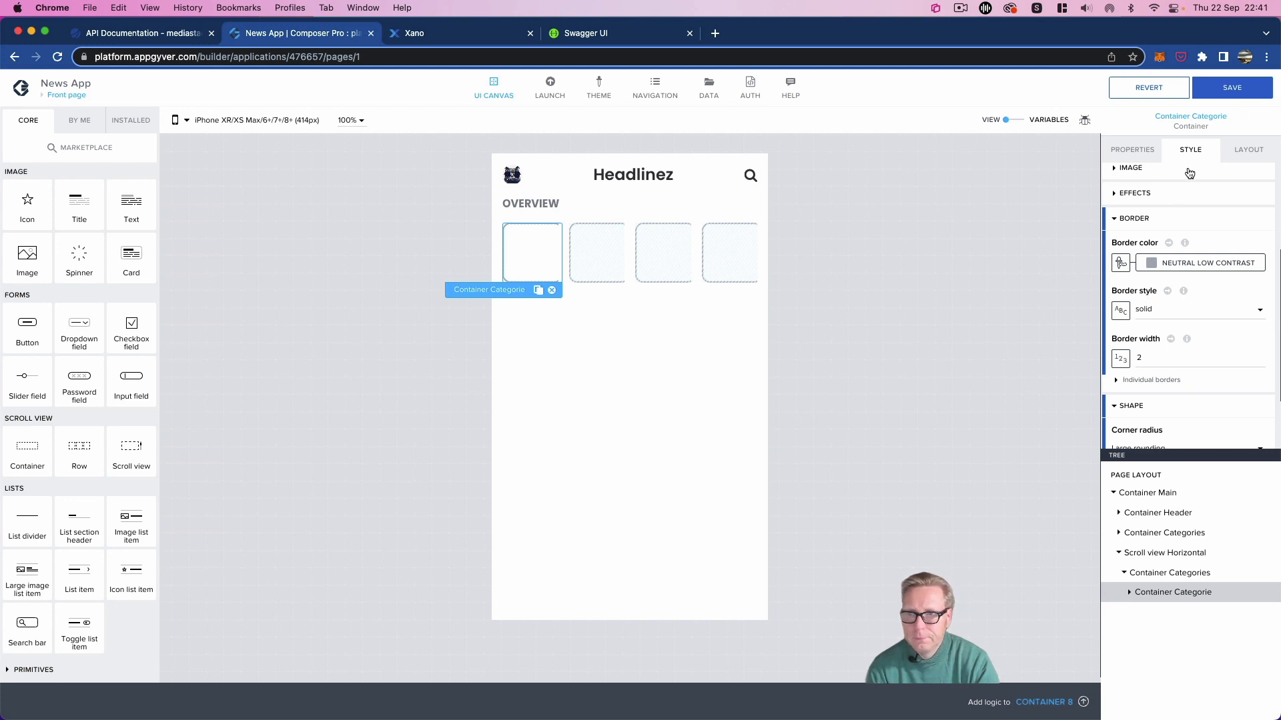
Step: Overwrite the Icon Container style class with the local changes and save the application
click(1231, 88)
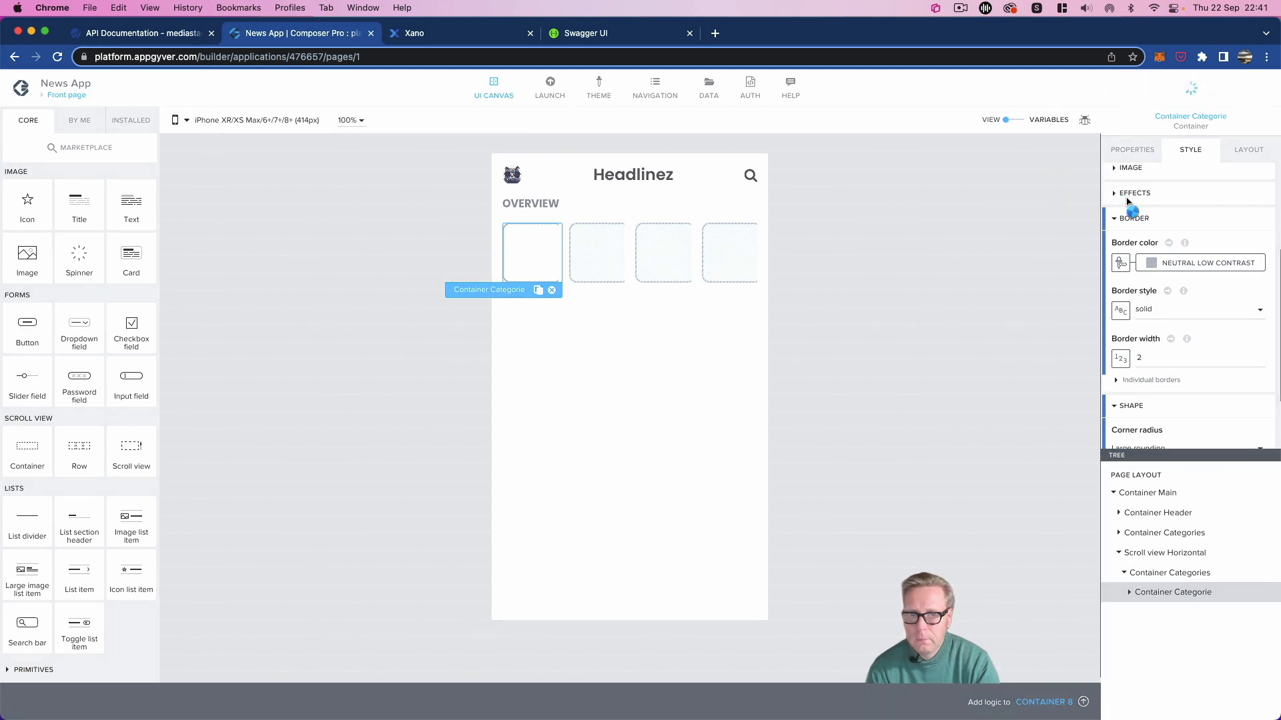
scroll(1138, 197, up, 5)
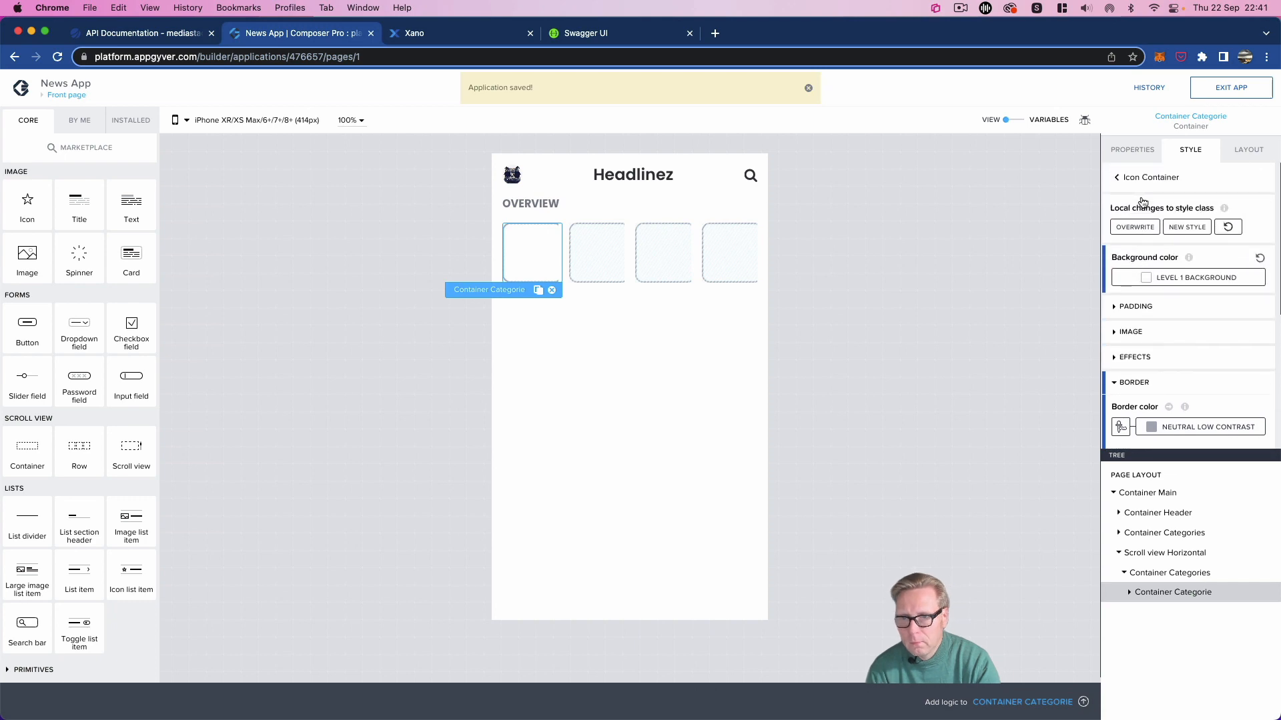
click(1117, 180)
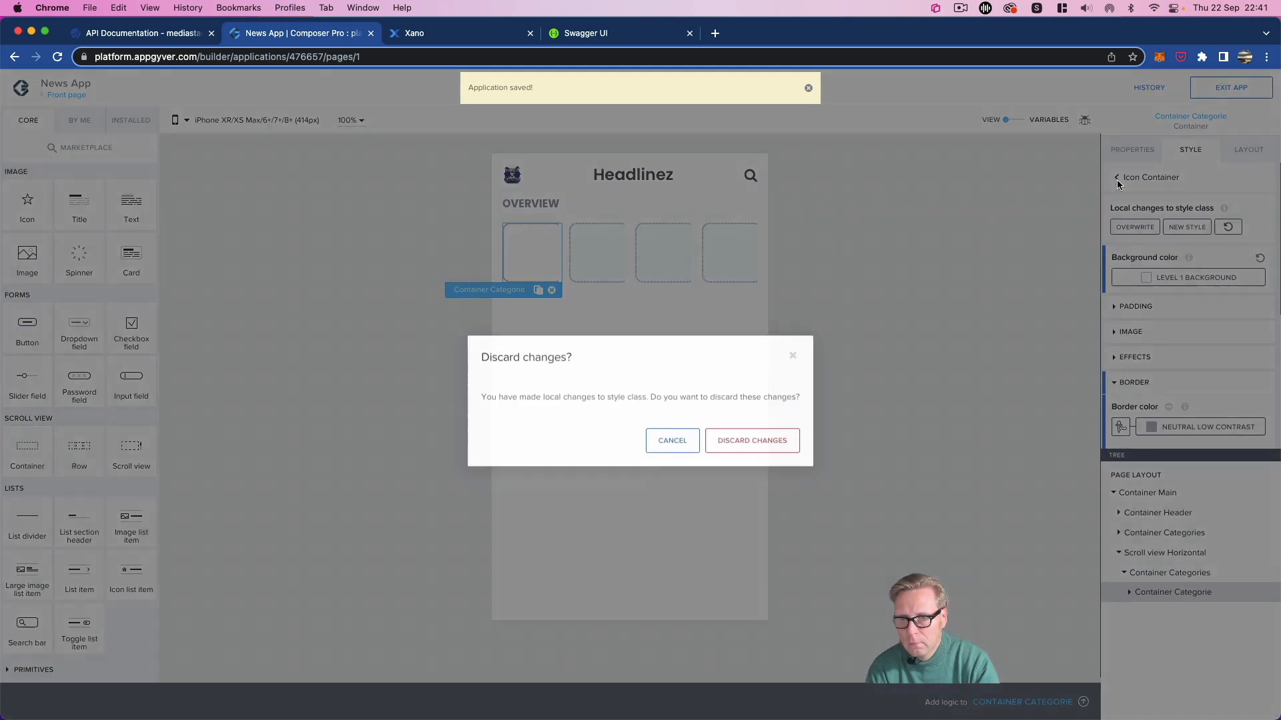
click(670, 434)
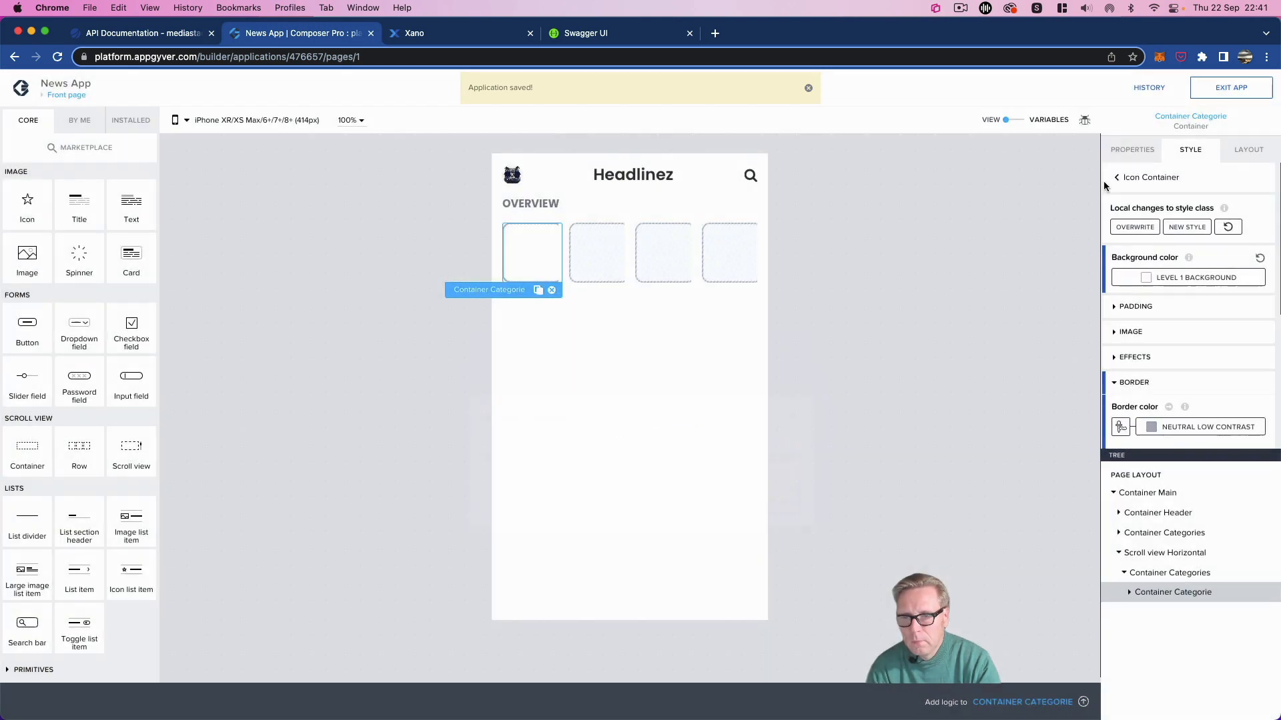
click(1137, 229)
click(1215, 88)
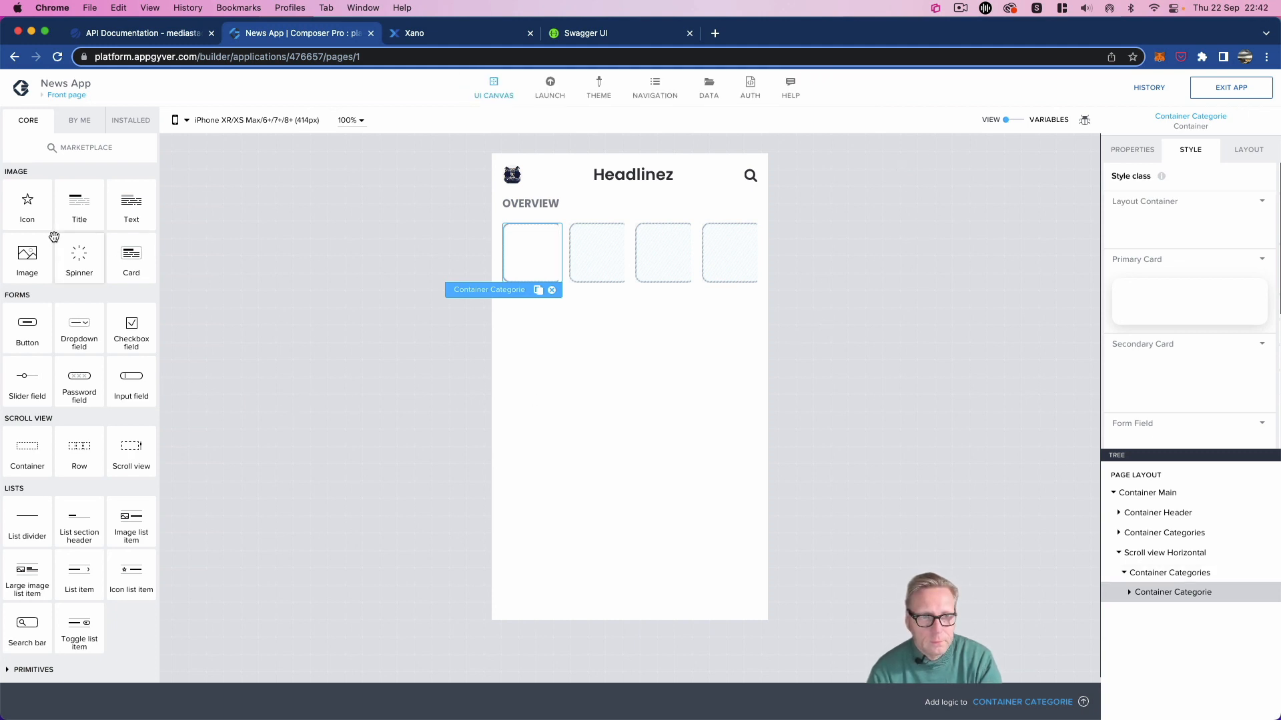
Step: Add an icon inside Container Categorie and bind its icon property to current.icon of the data item in repeat
drag(25, 221, 1190, 595)
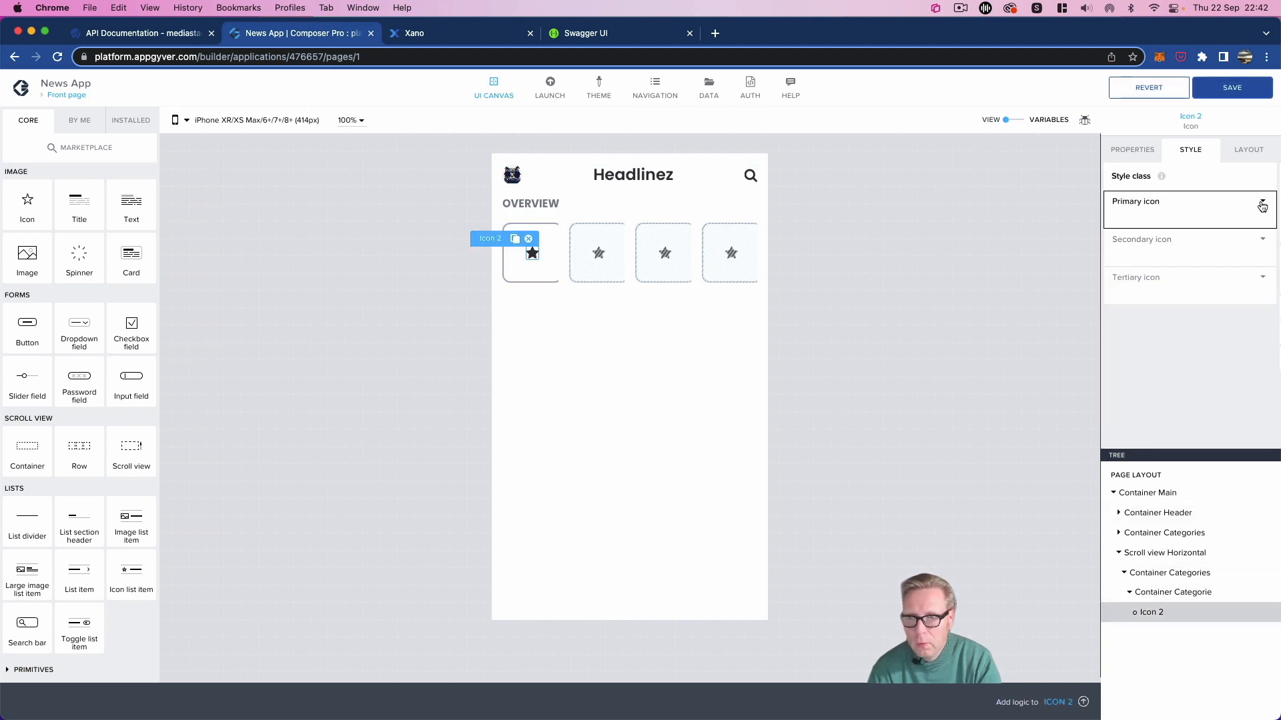
click(1136, 151)
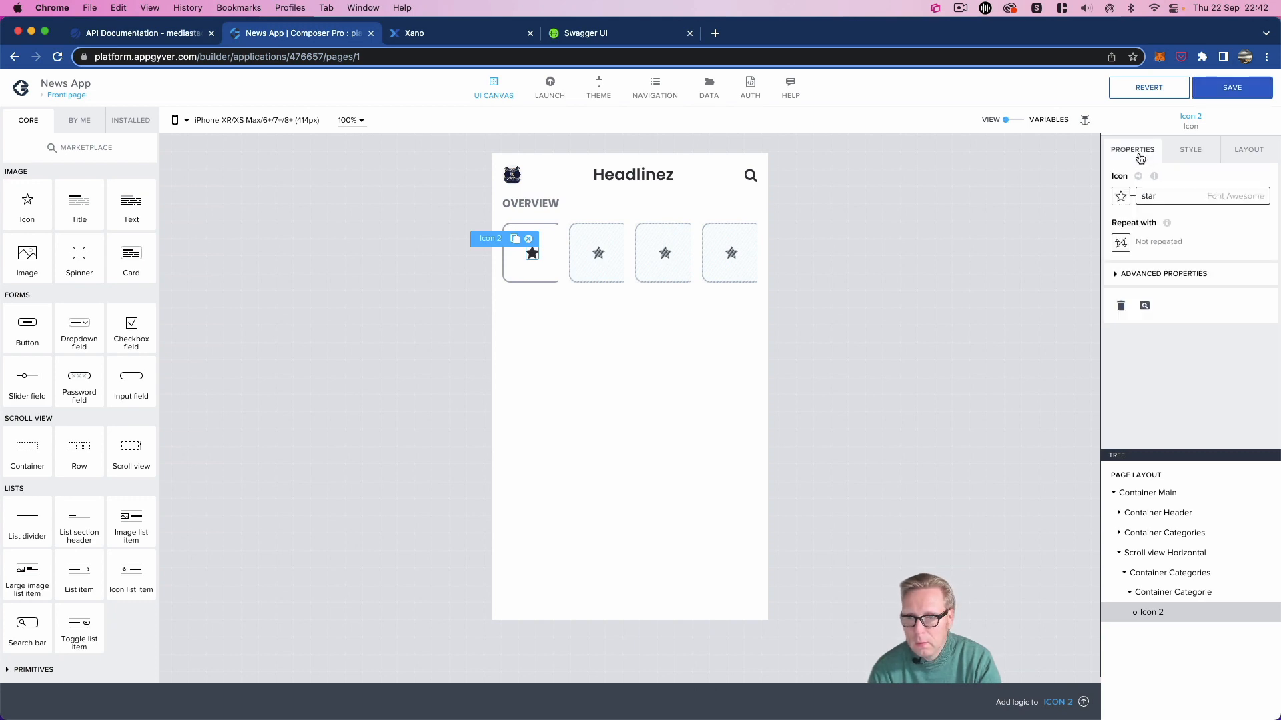
click(1121, 198)
click(627, 403)
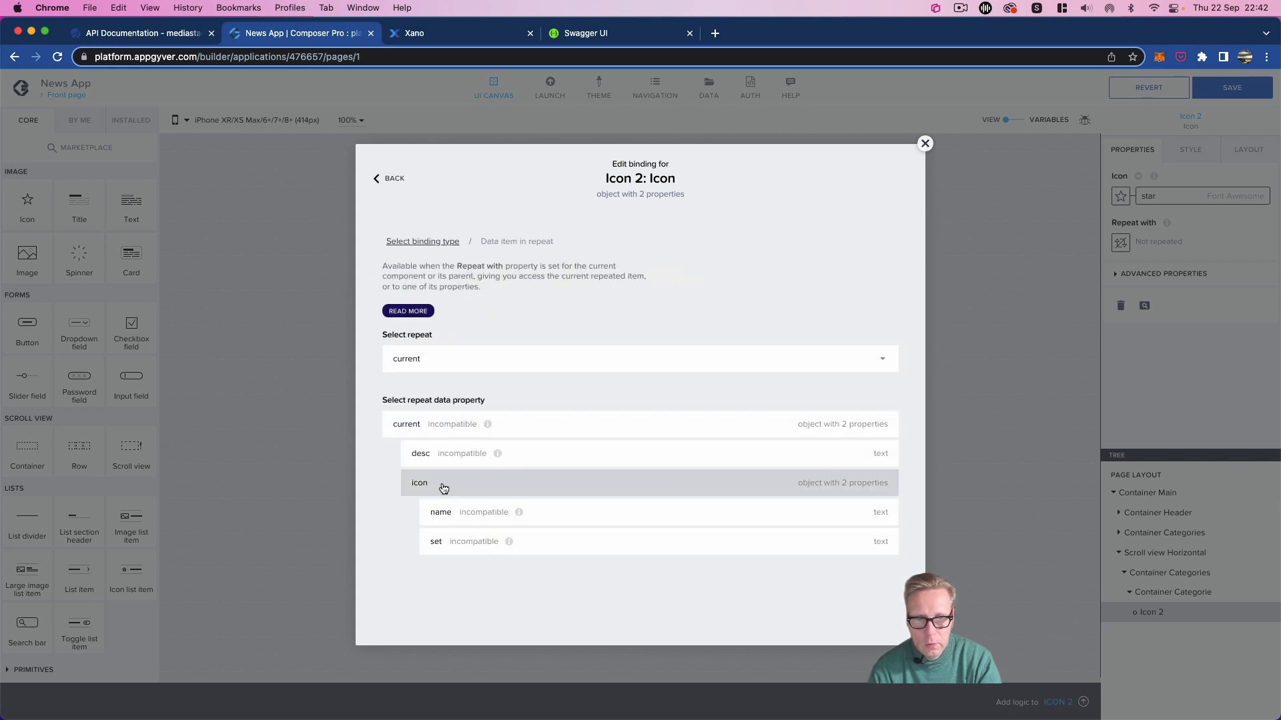
click(441, 489)
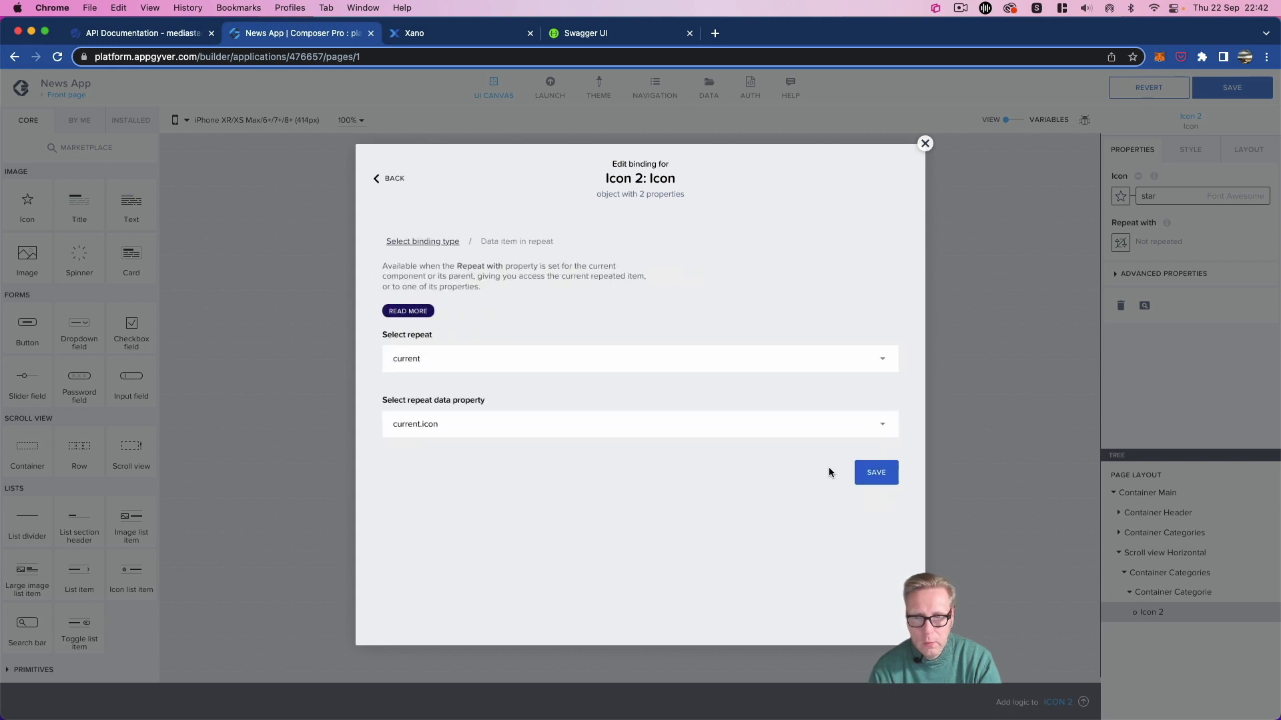
click(870, 473)
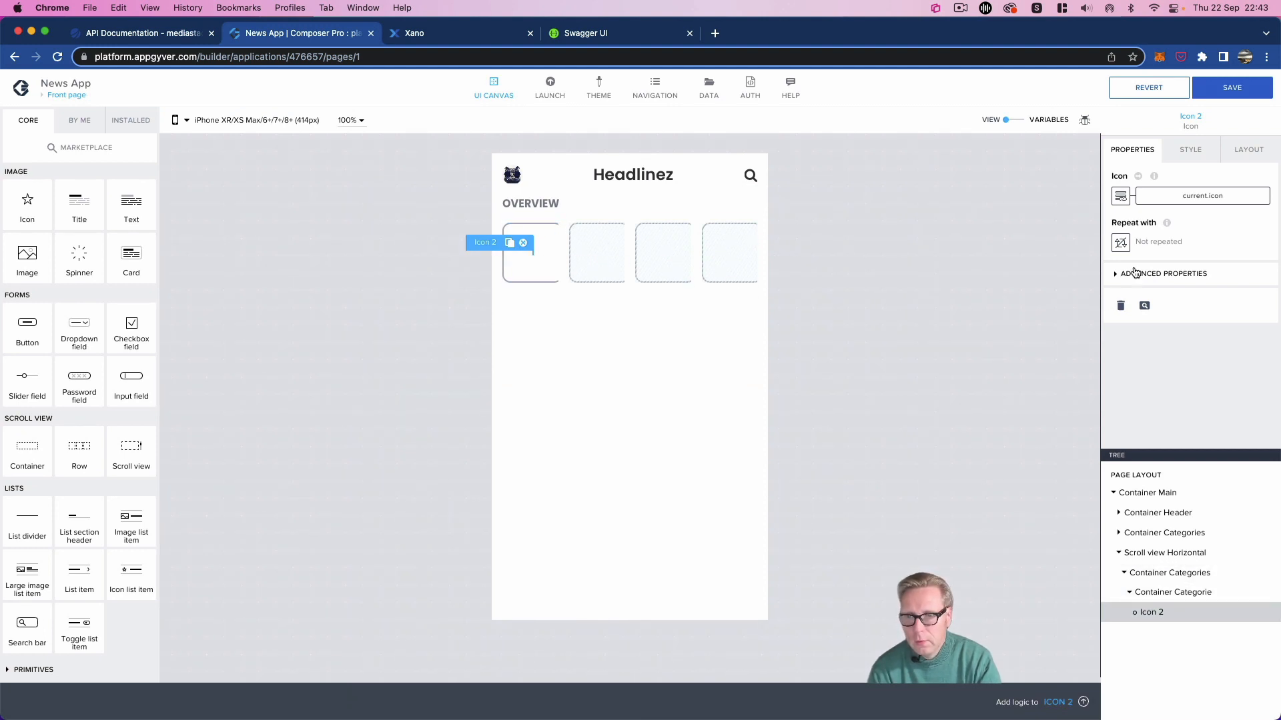
Step: Duplicate the Primary icon style class of the new icon as a new class named "Large"
click(1186, 153)
click(1261, 201)
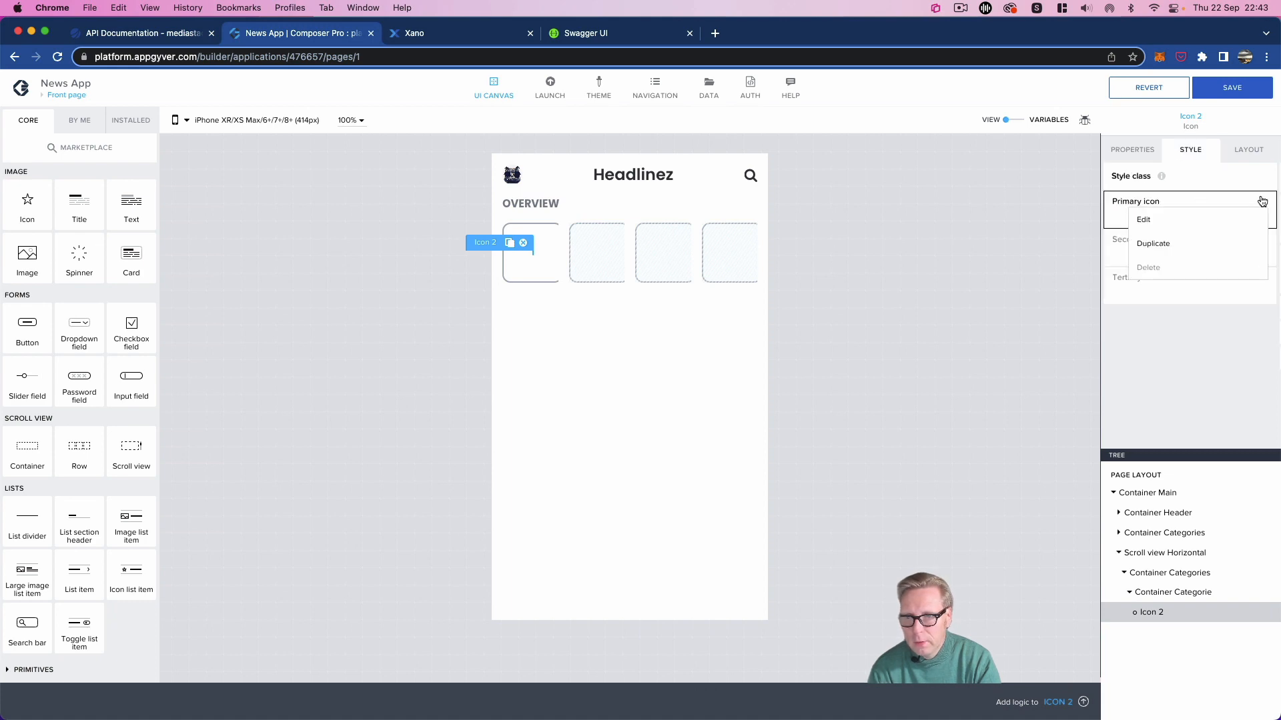
click(1200, 247)
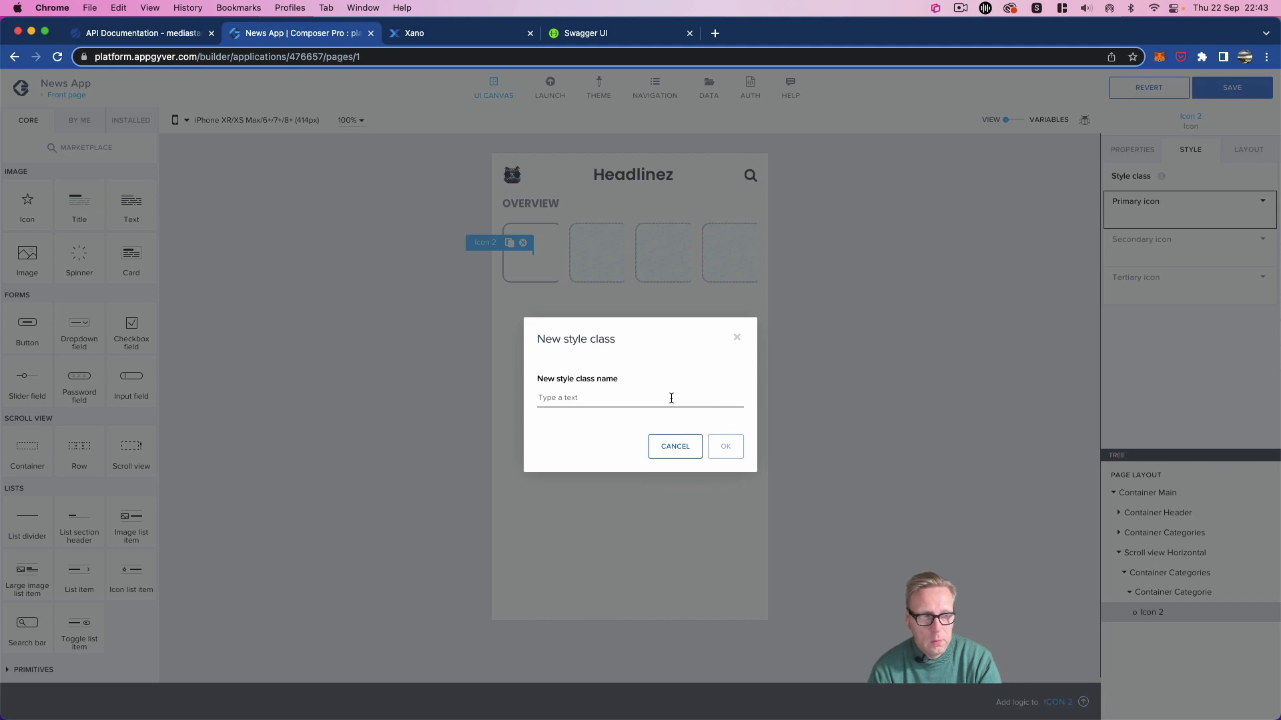
text(Large)
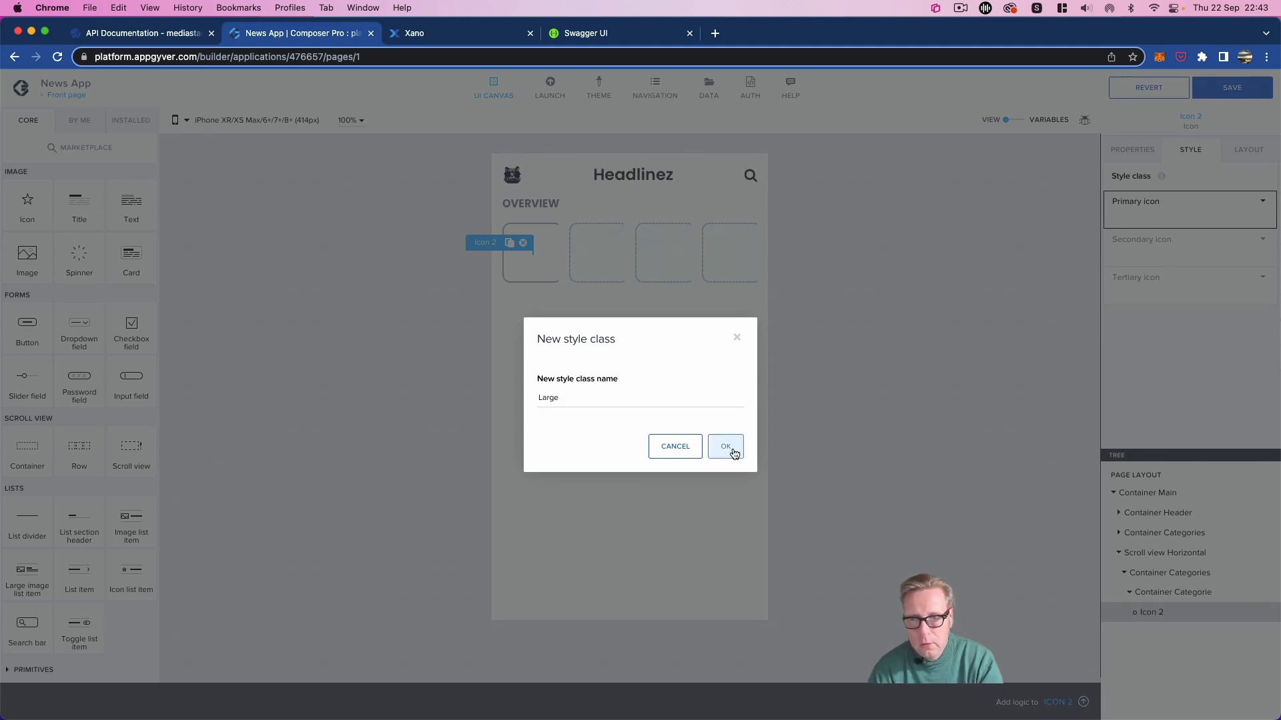
click(725, 446)
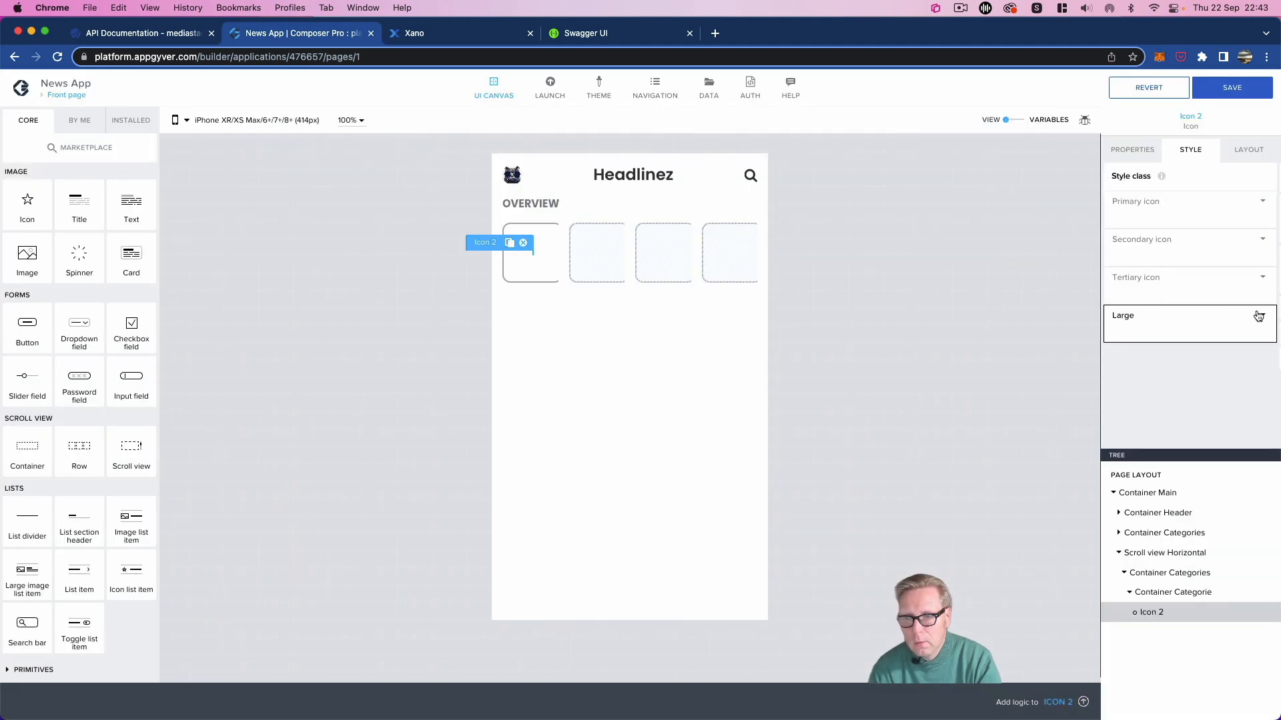
Step: Edit the Large icon style, setting its color to Neutral and its font size to Title 3XL
click(1261, 315)
click(1211, 332)
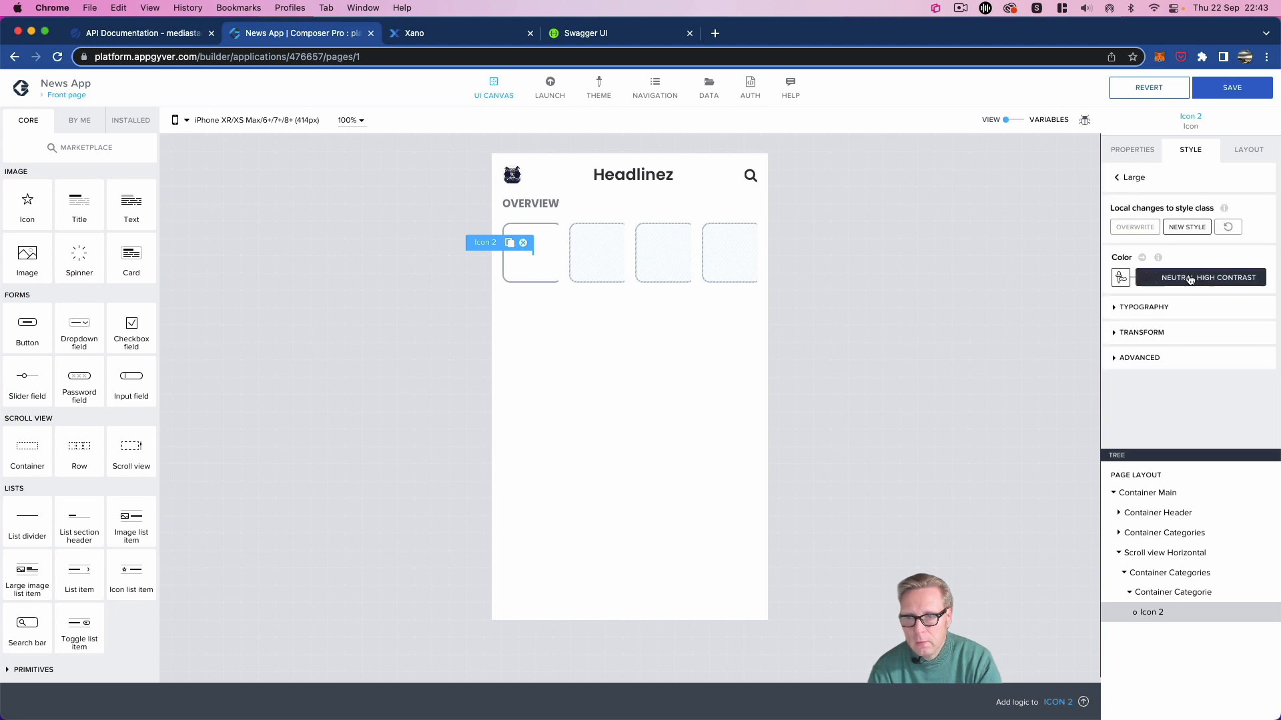
click(1191, 280)
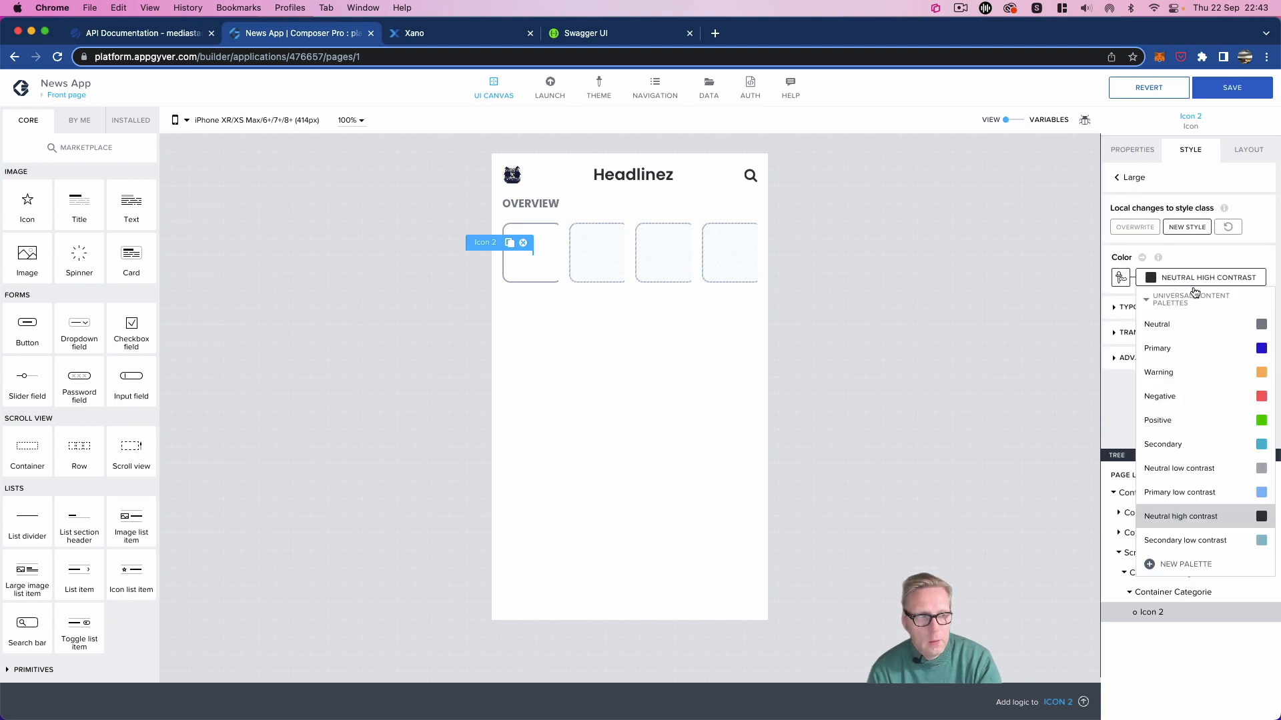
click(1187, 324)
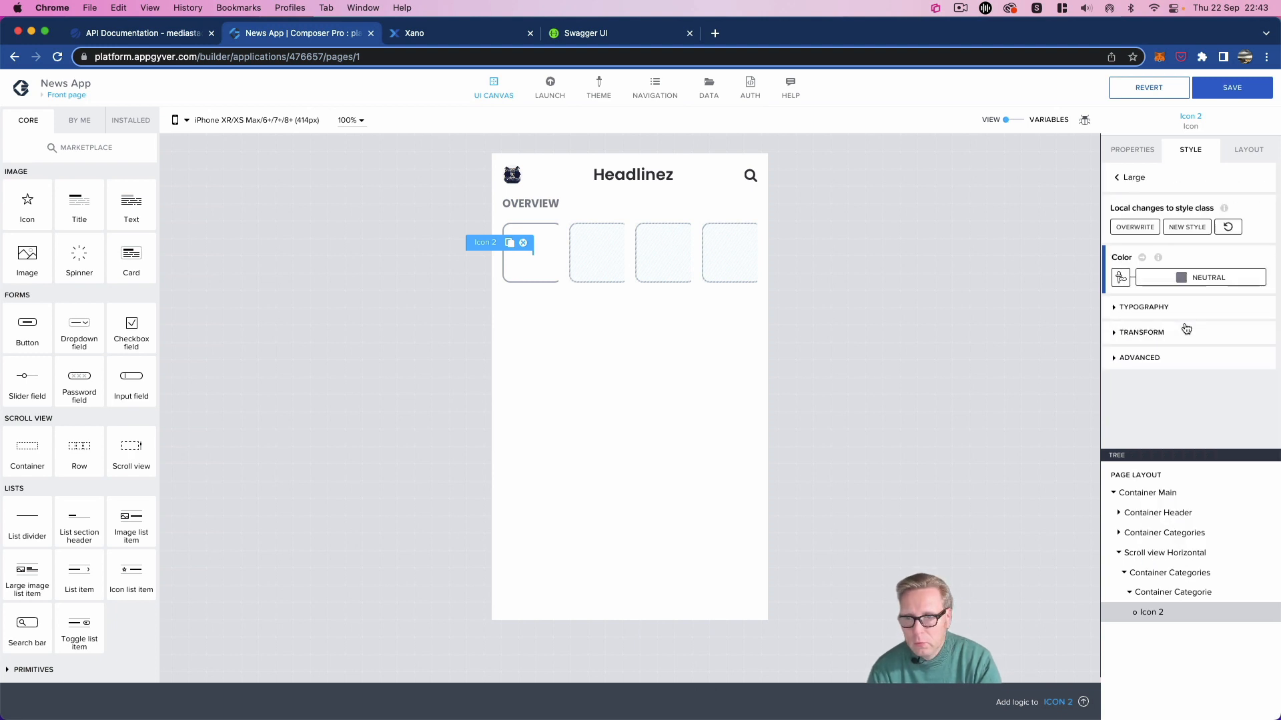
click(1116, 308)
click(1196, 358)
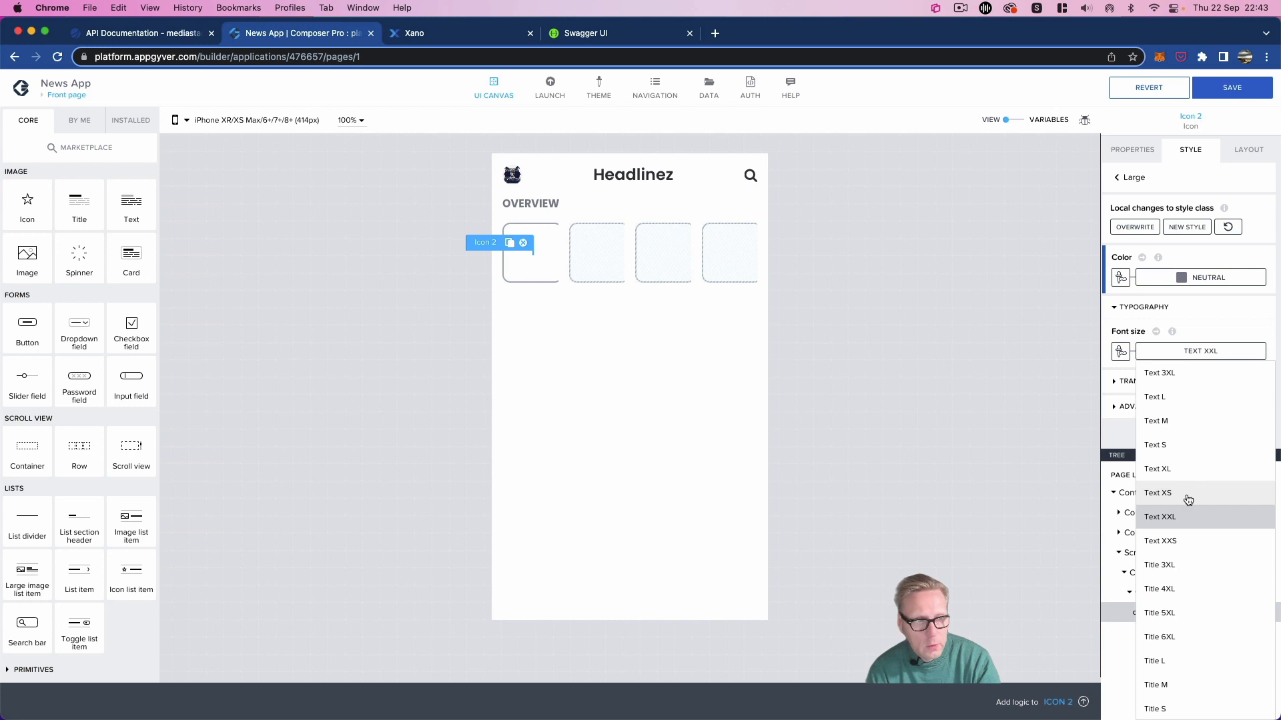
scroll(1193, 551, down, 1)
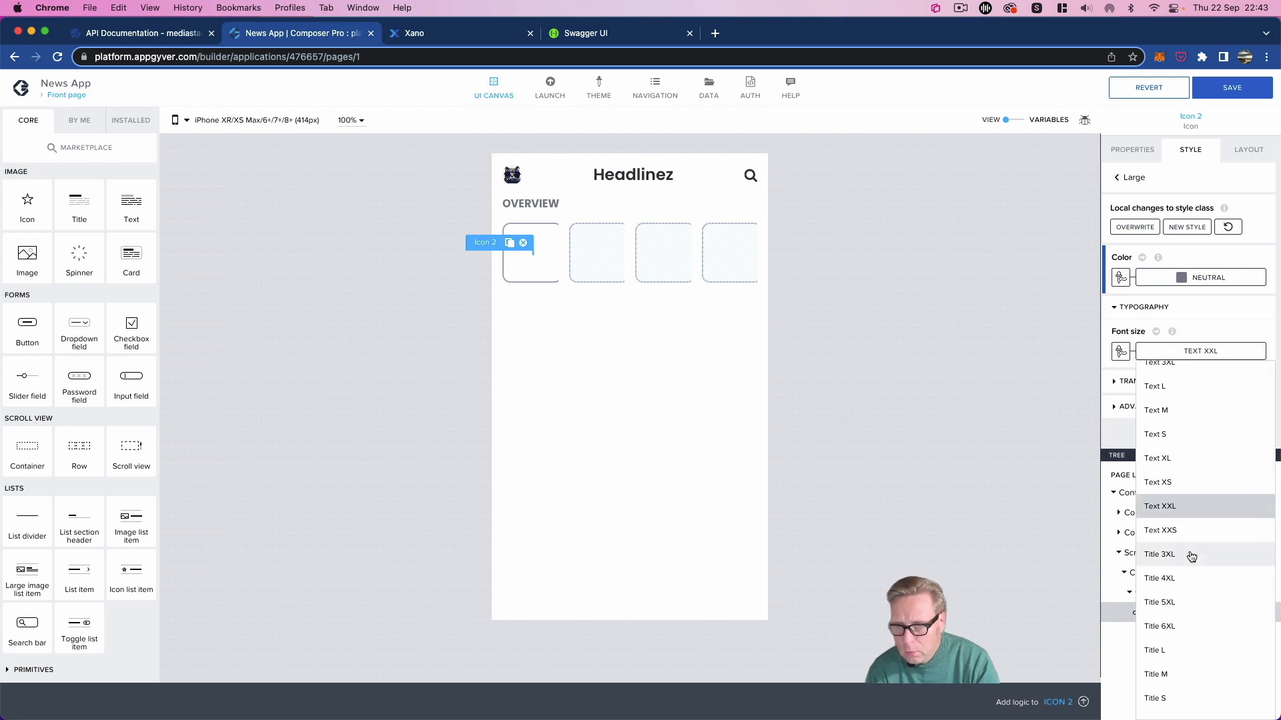
click(1191, 555)
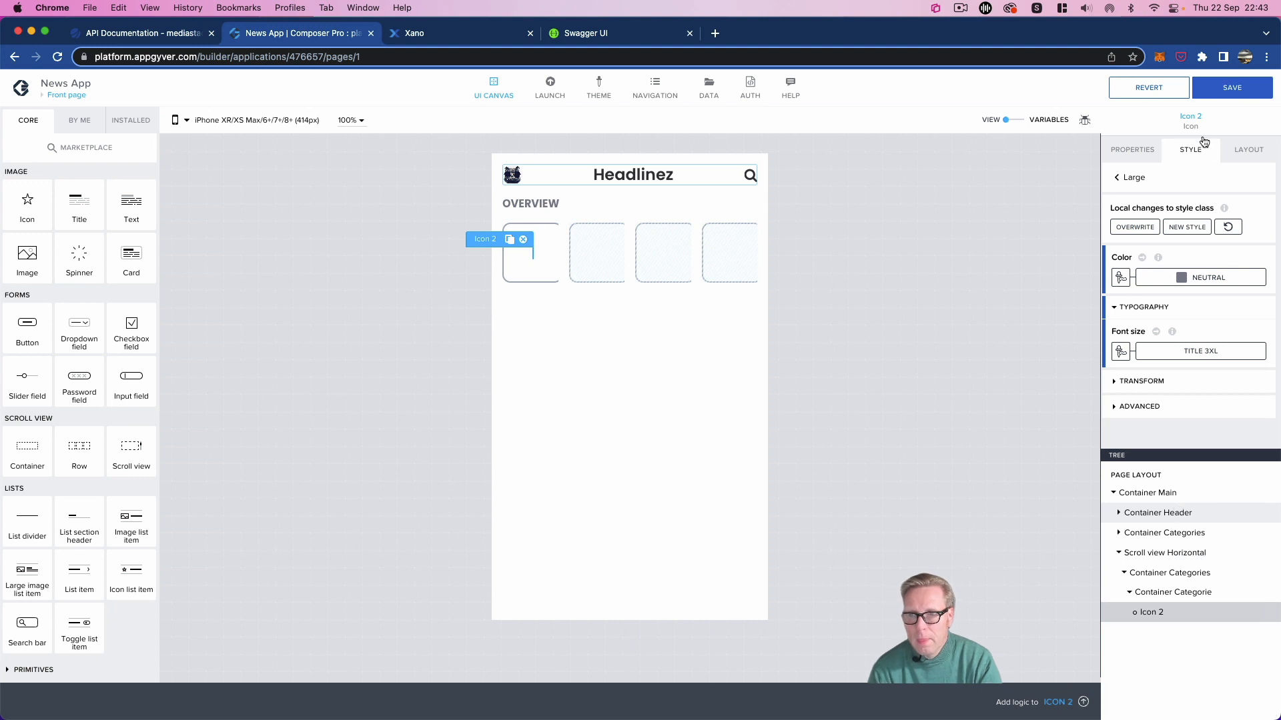
Step: Save the application and check the category icons in the Reflector phone preview, returning to the page canvas
click(1257, 87)
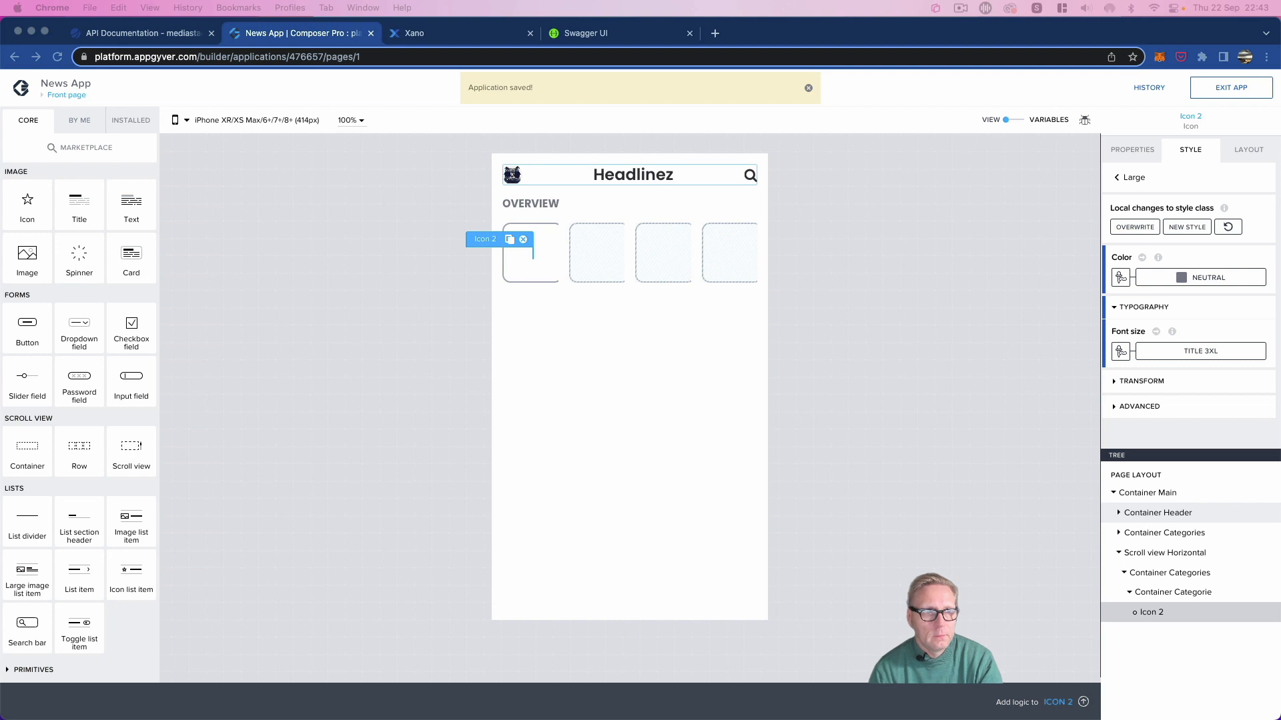
drag(55, 85, 493, 75)
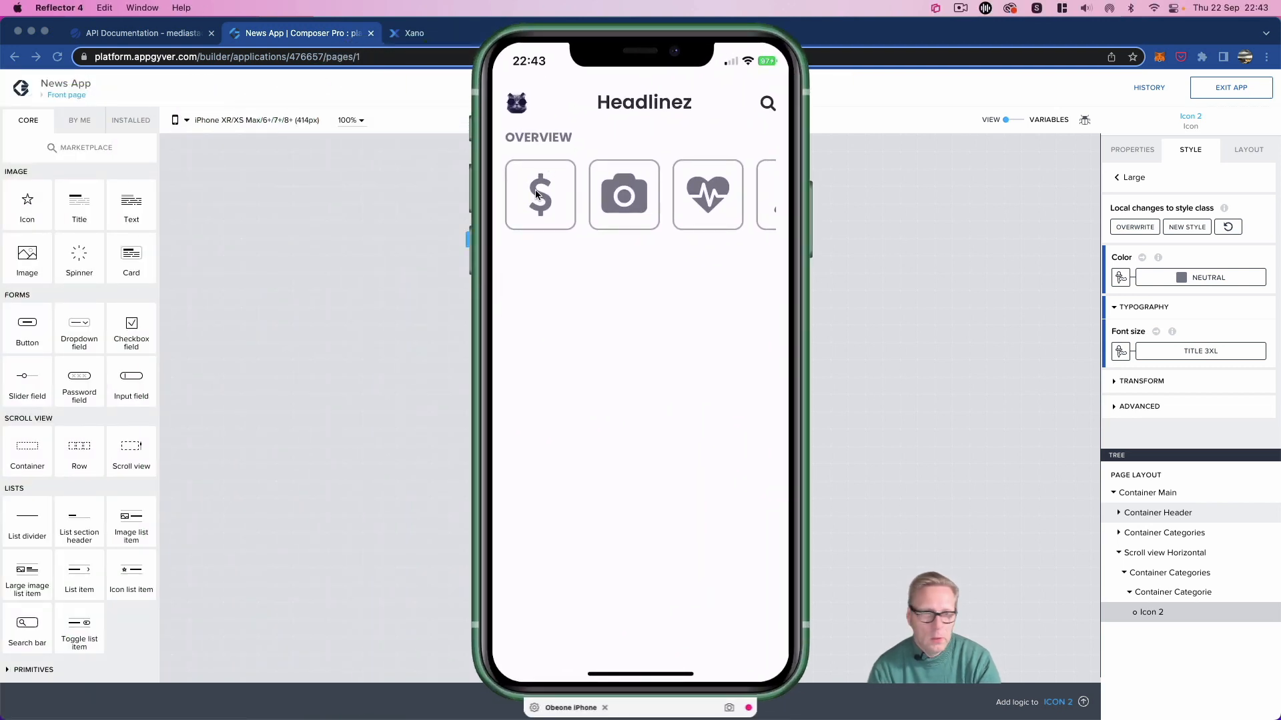
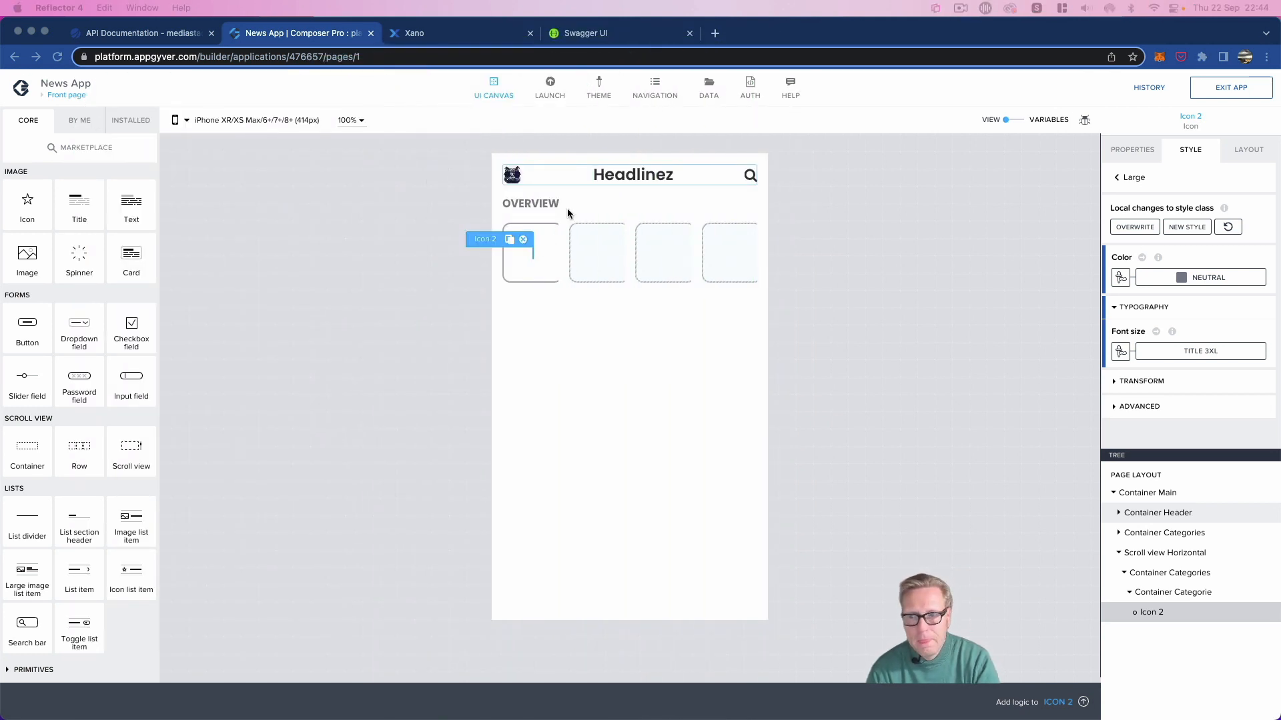
click(871, 154)
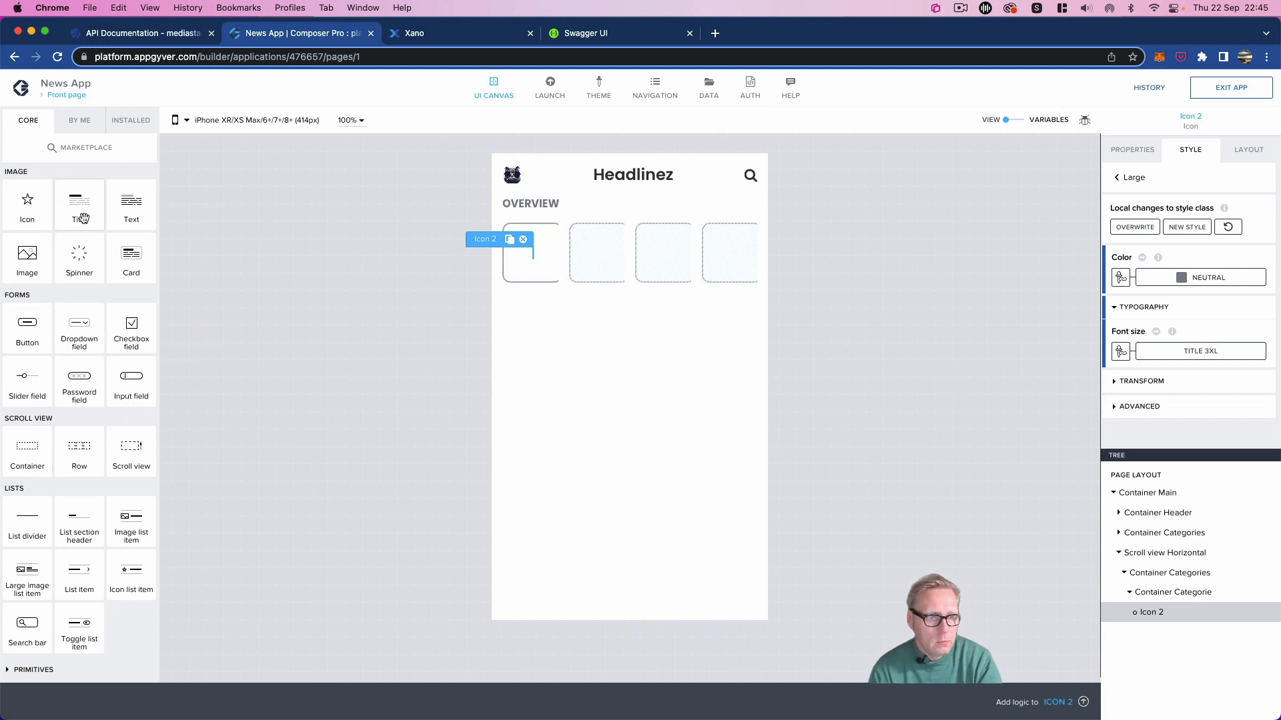
Step: Add a title below the icon in Container Categorie and duplicate its Content Primary Heading style class as "Small"
drag(77, 218, 1177, 599)
click(1162, 631)
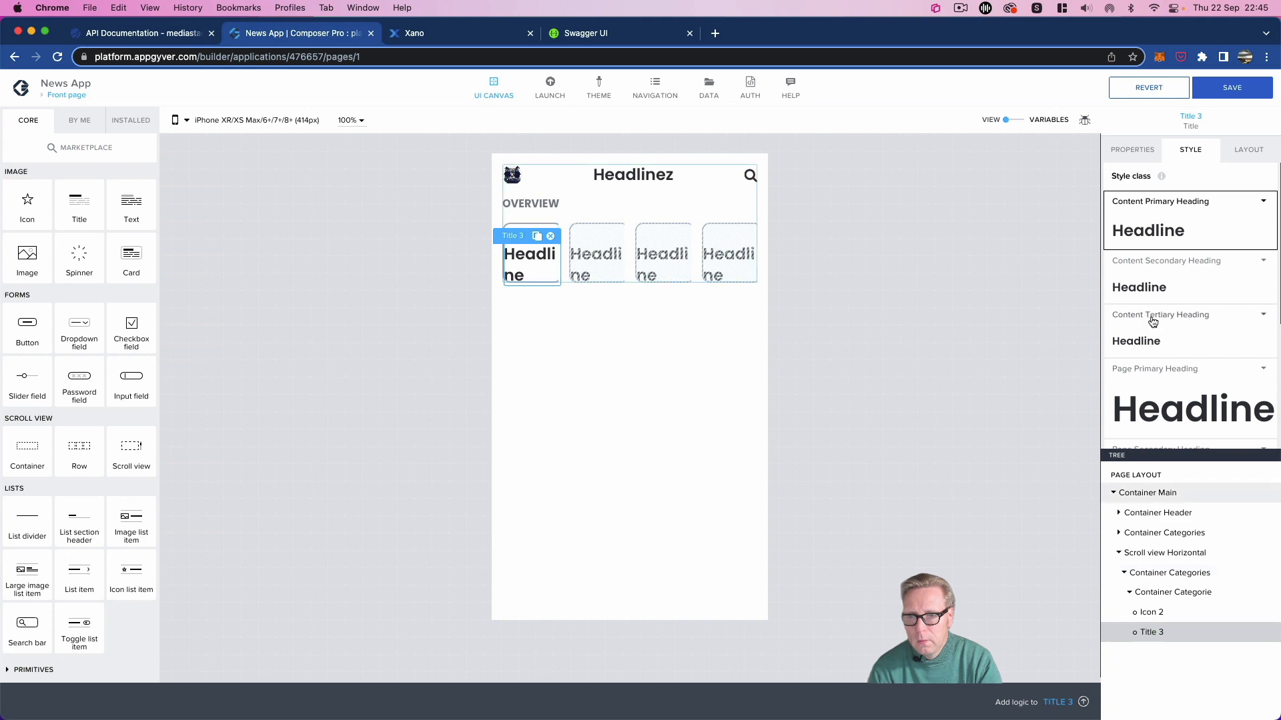
click(1262, 201)
click(1186, 243)
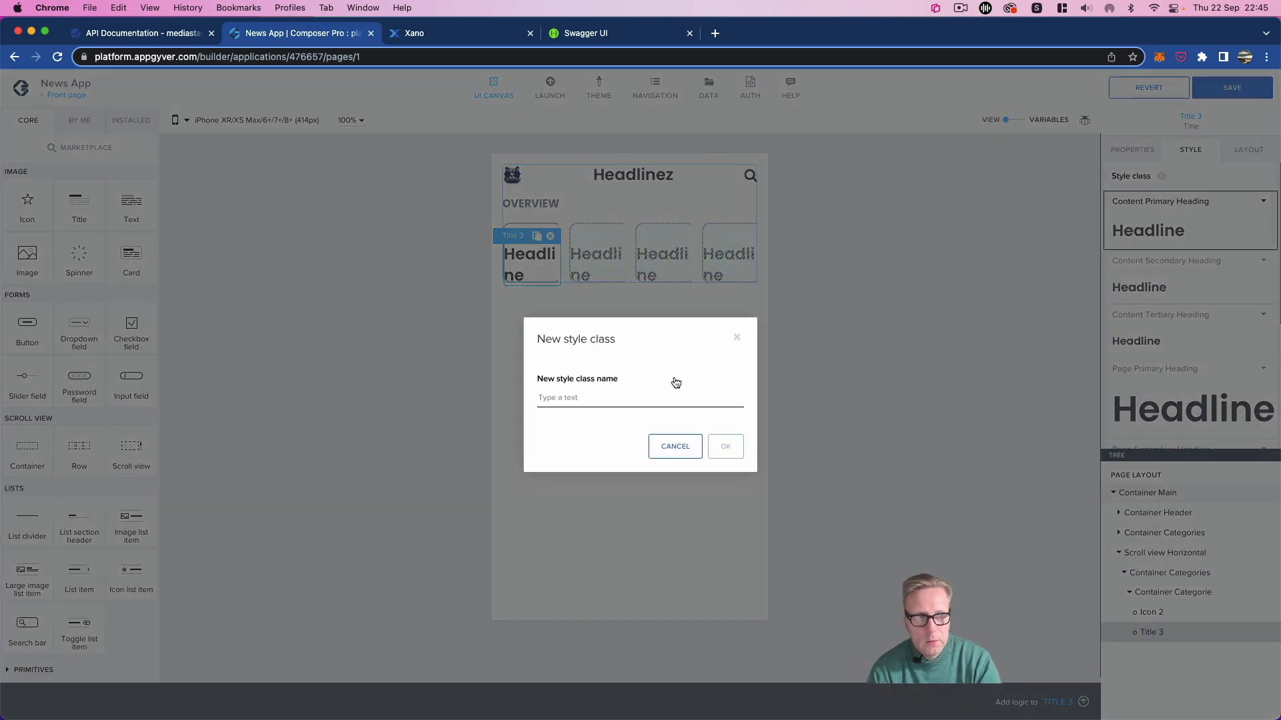
click(574, 402)
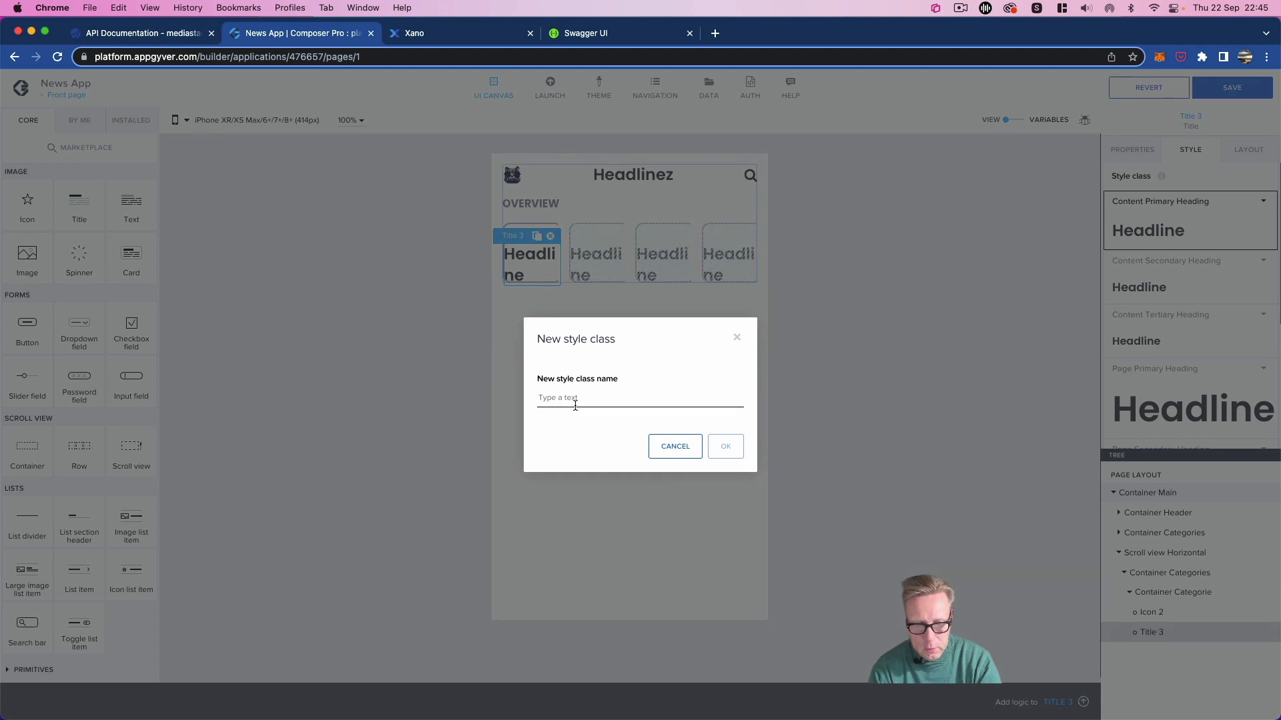
text(Small)
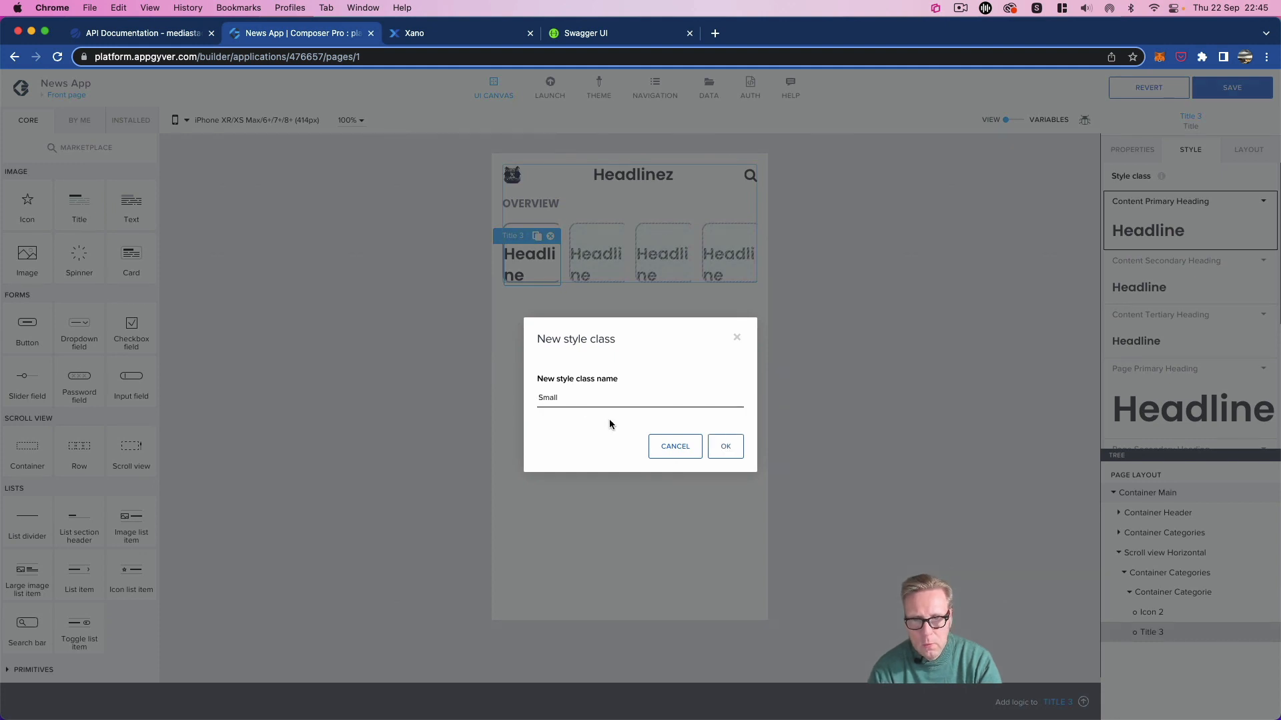
click(724, 446)
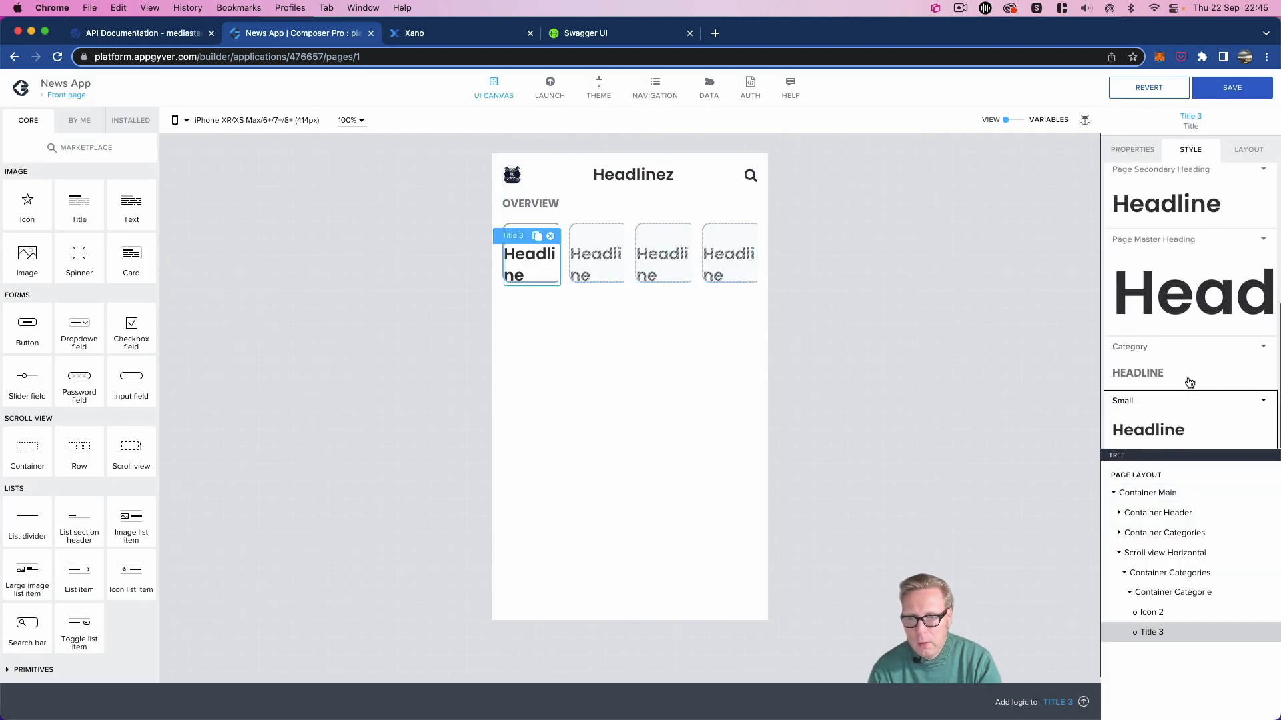
Step: Edit the Small title style class, setting its text color to Secondary and its text size to Text XS, and overwrite the class
click(1263, 401)
click(1223, 414)
scroll(1222, 409, up, 2)
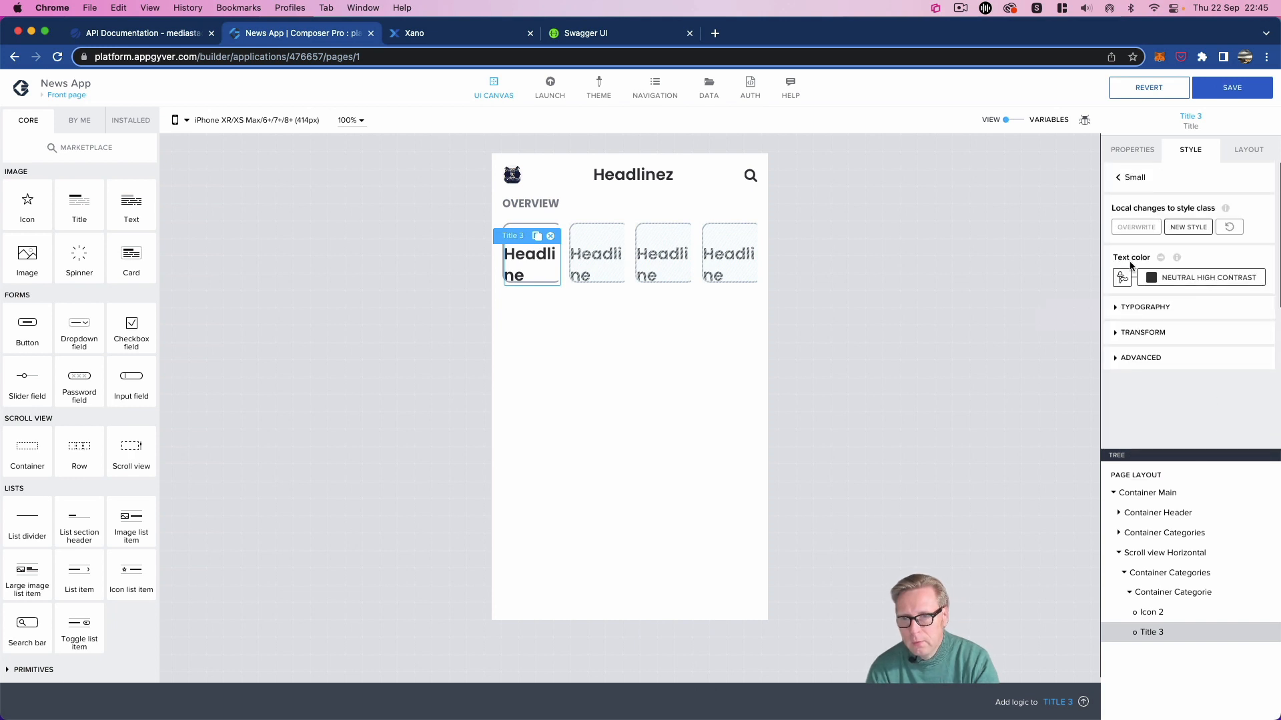
click(1154, 278)
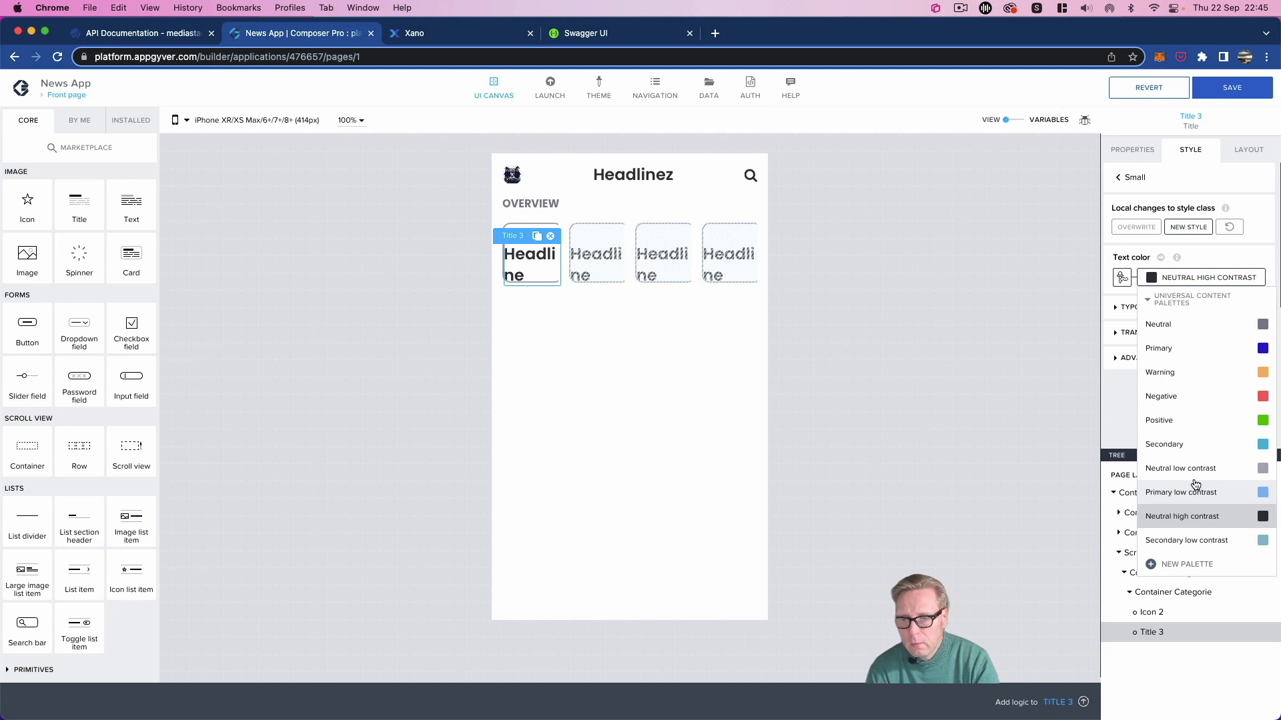
click(1186, 447)
click(1115, 309)
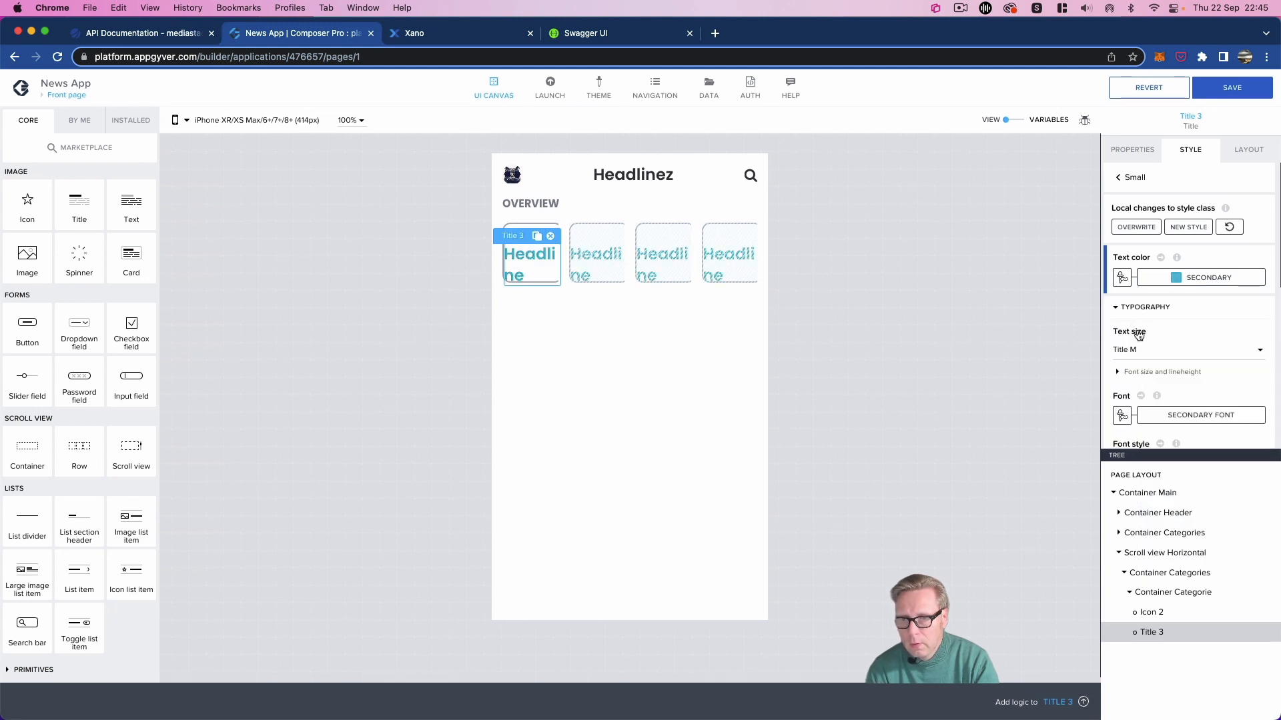
click(1149, 351)
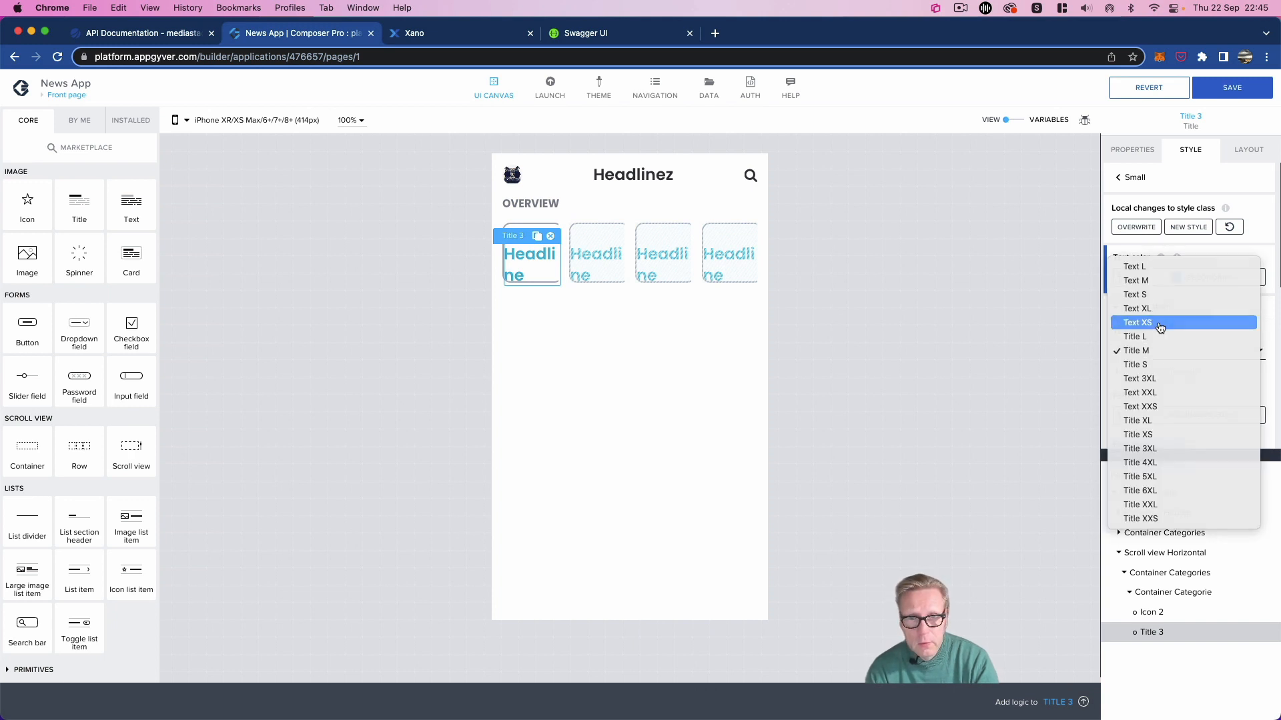
click(1160, 325)
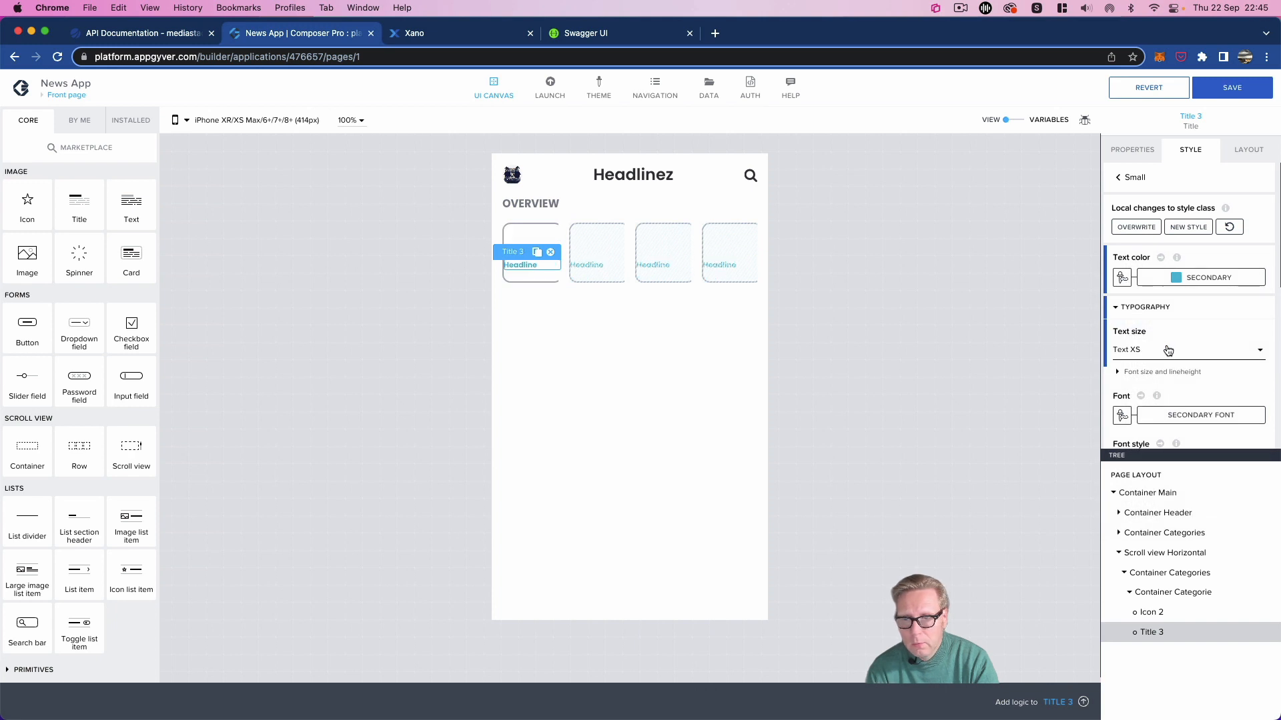
click(1134, 227)
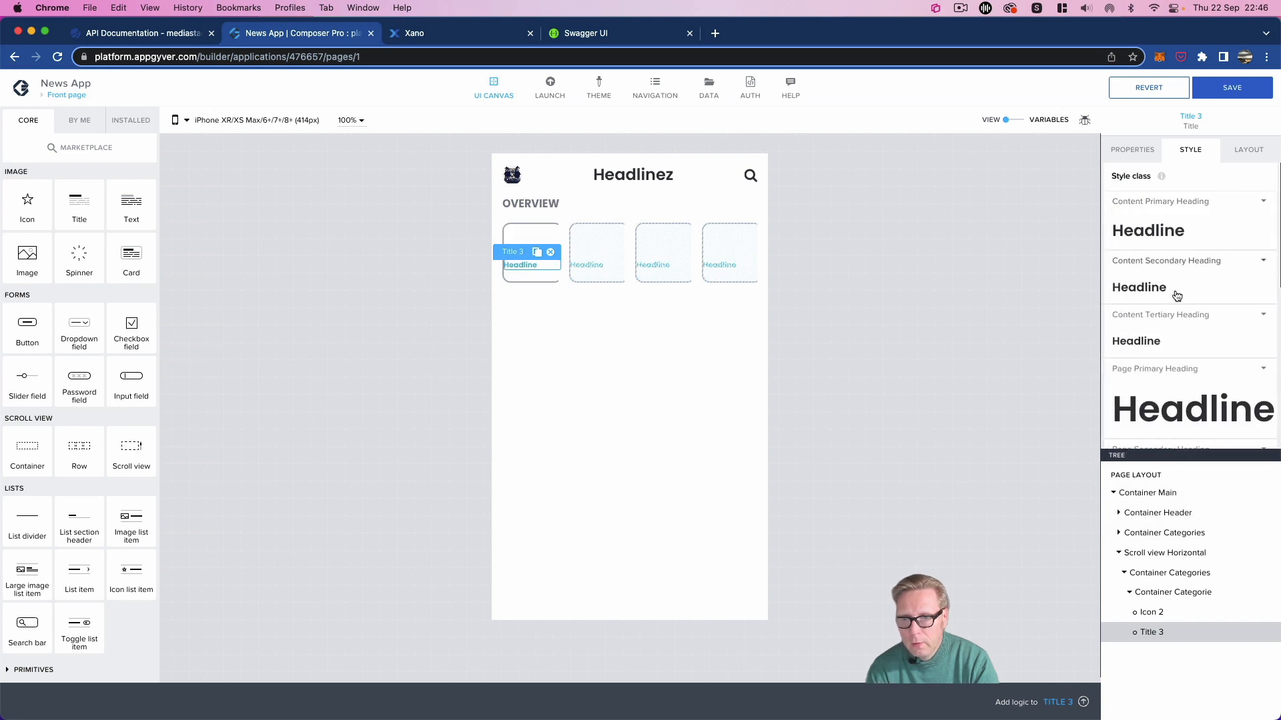
Step: Center the text of the title in Container Categorie and save the application
click(1242, 154)
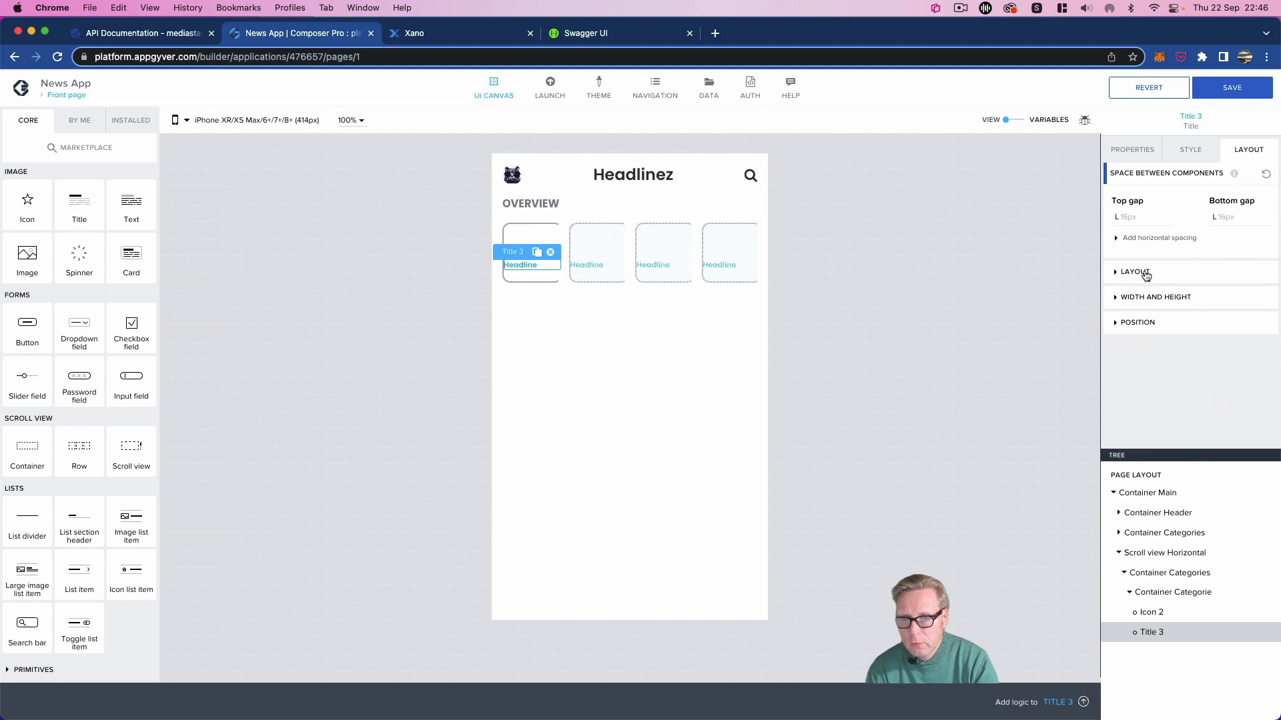
click(1123, 275)
click(1174, 319)
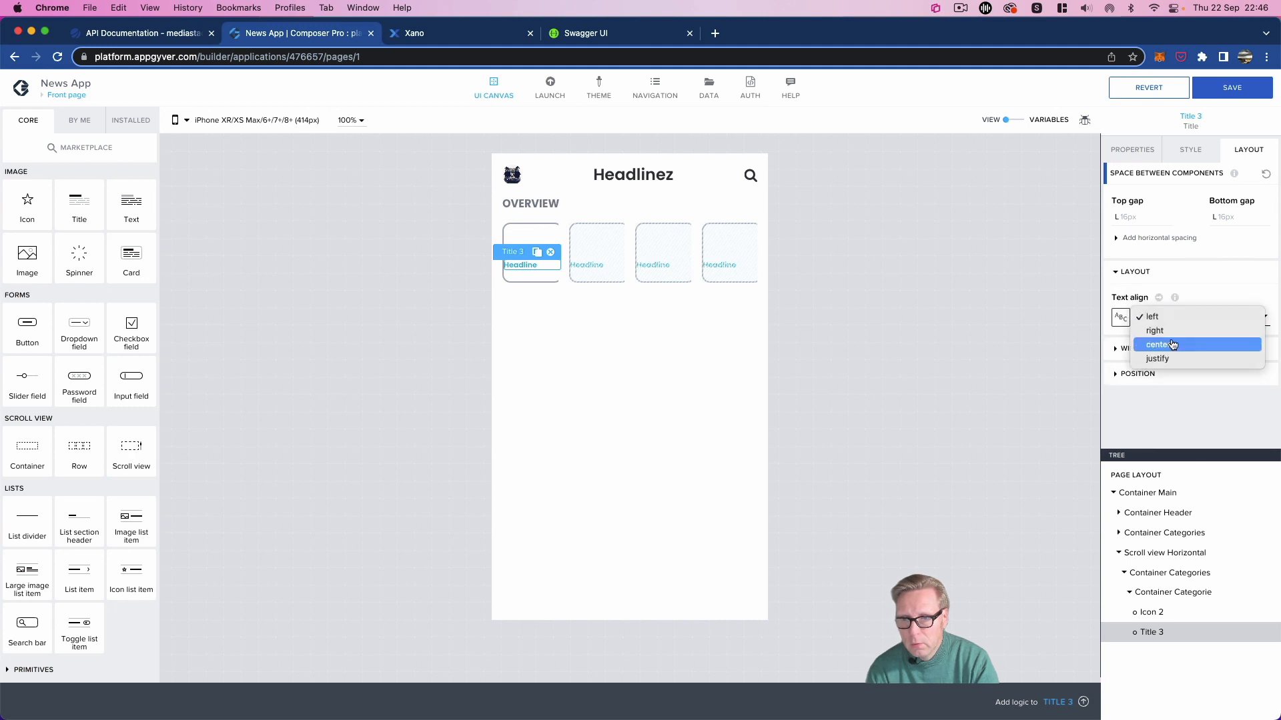
click(1172, 344)
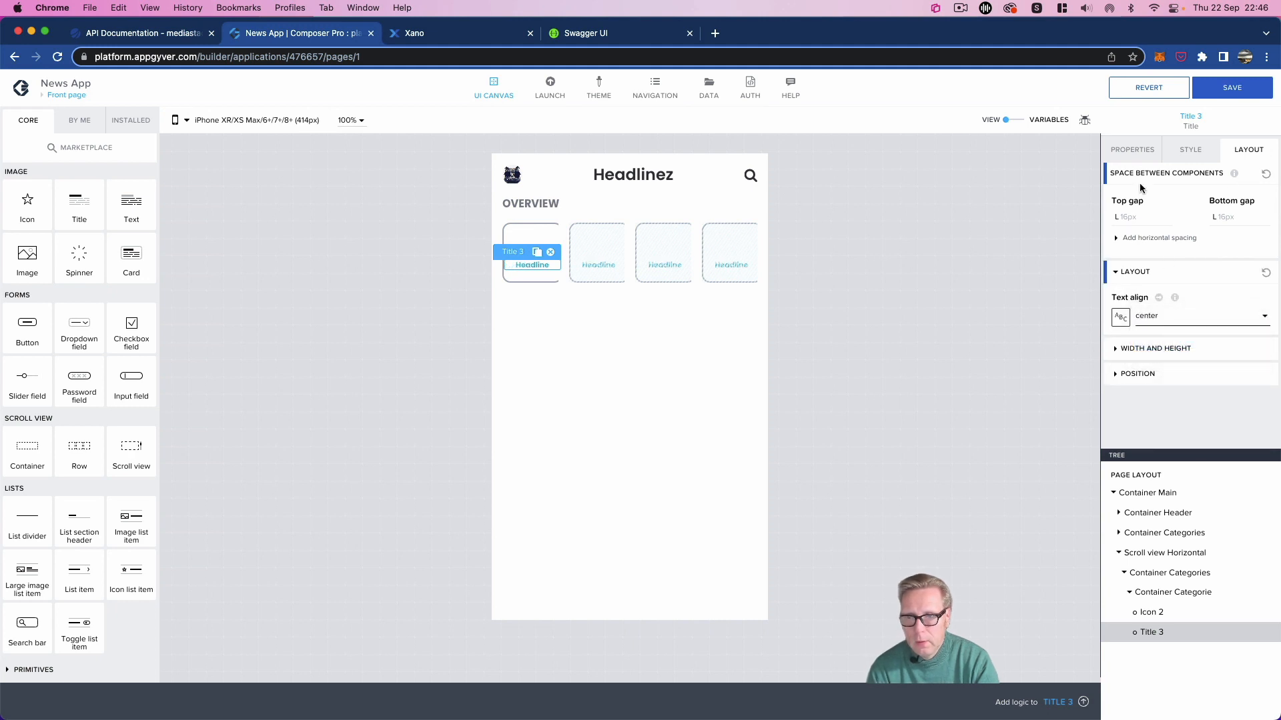
click(1206, 97)
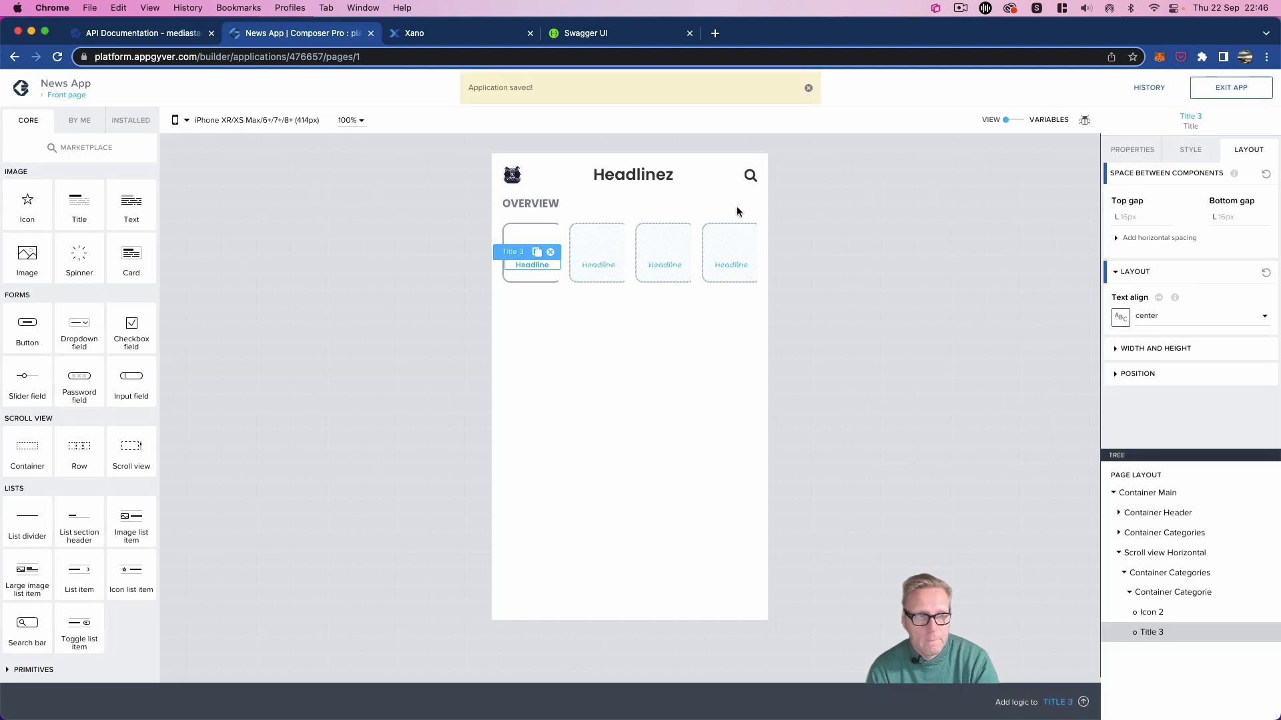
Step: Set the category title's top gap to XS (4px) and save the application
click(1126, 218)
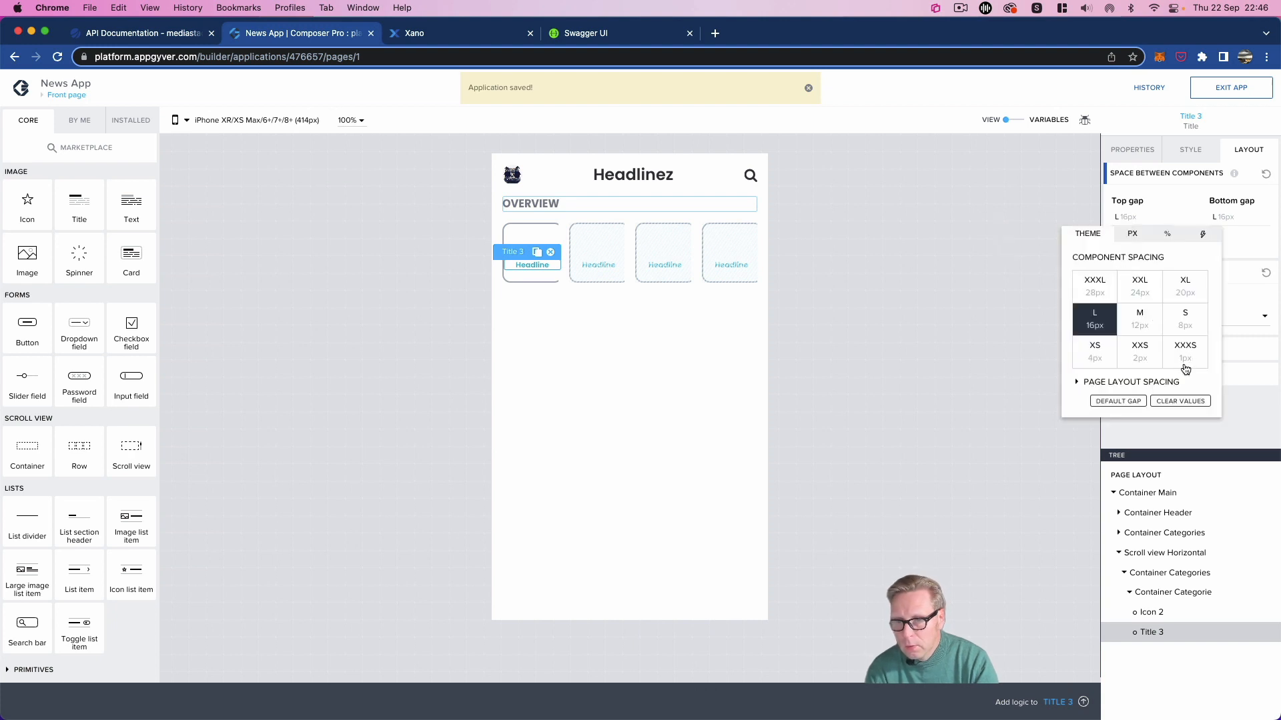
click(1095, 359)
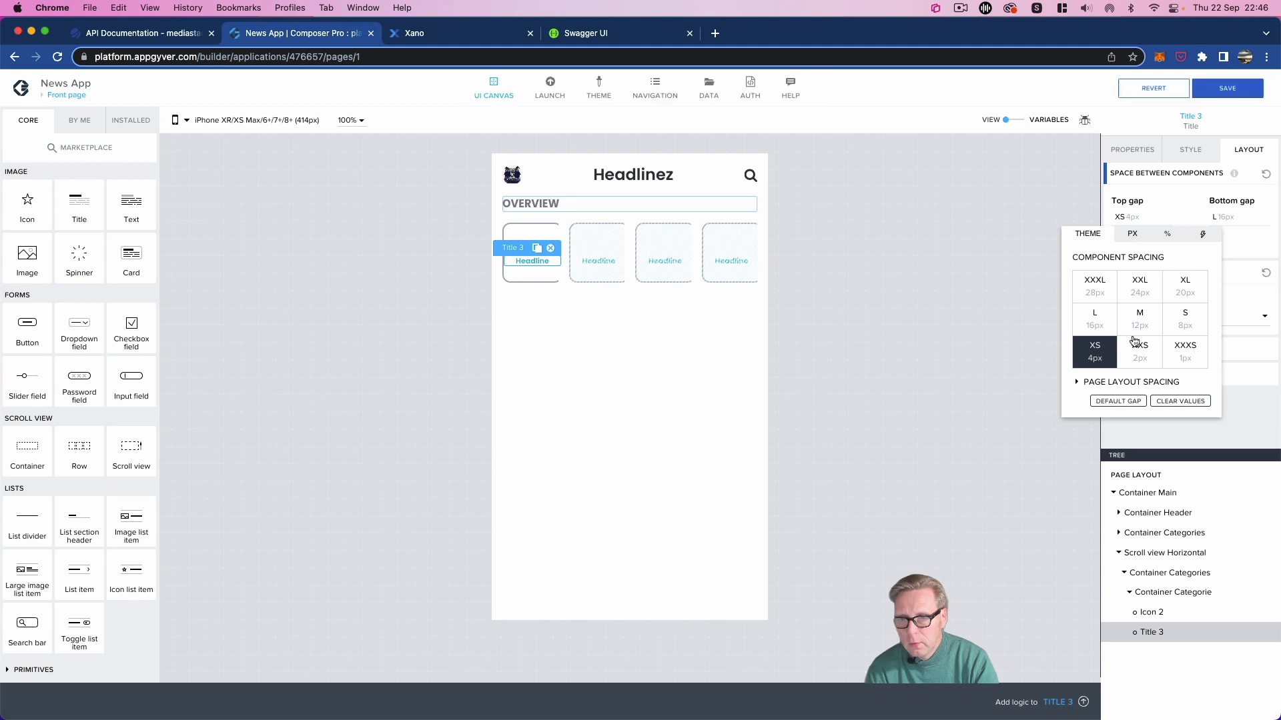
click(1209, 190)
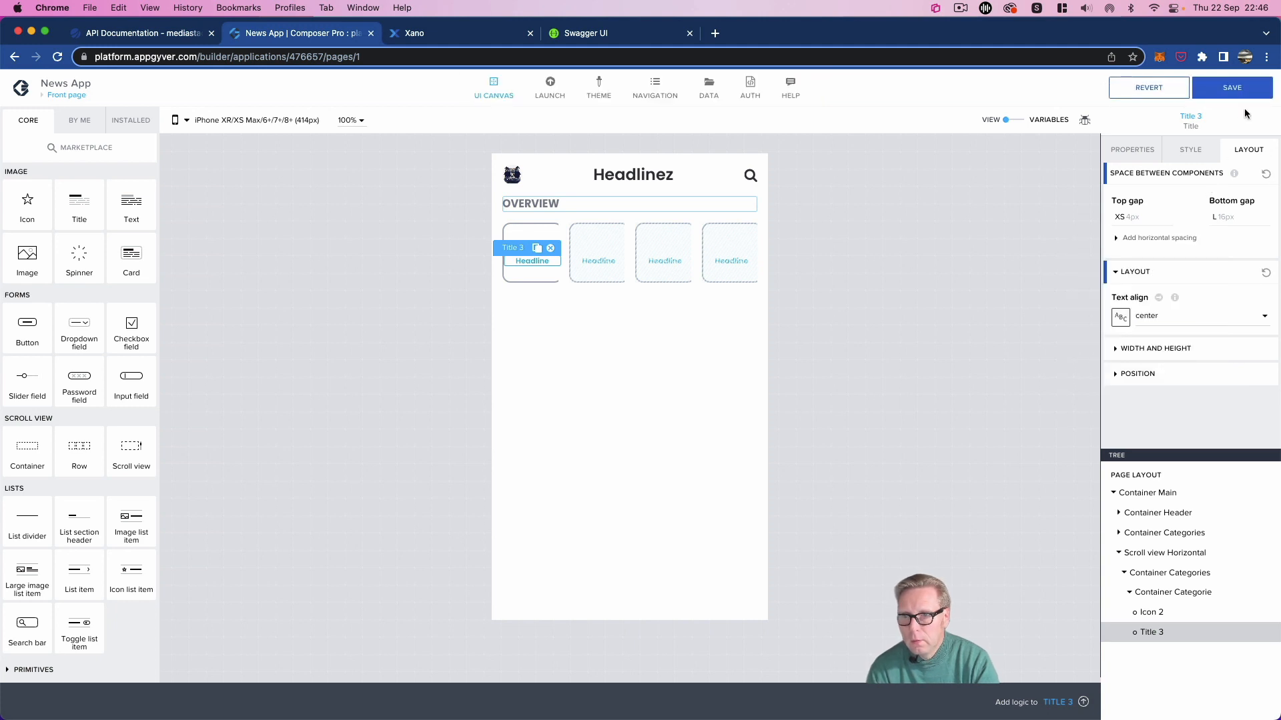
click(1233, 88)
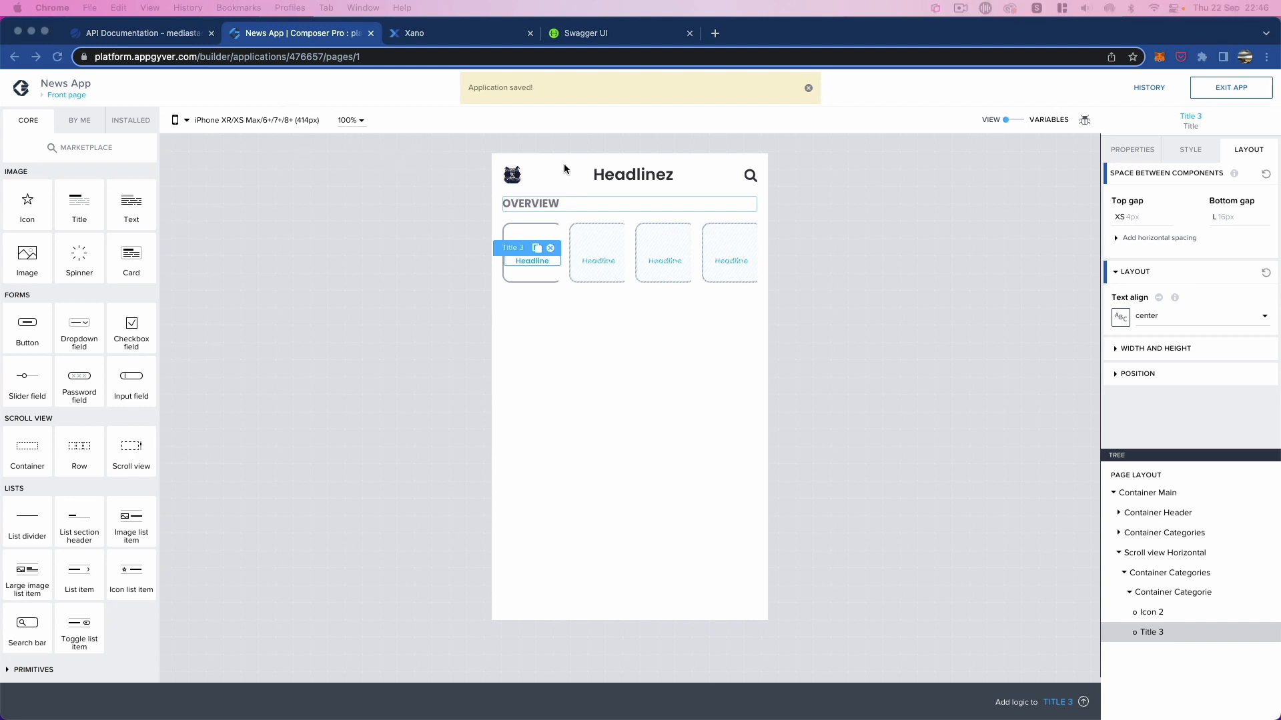
Step: Check the category titles' size, color and alignment in the Reflector phone preview, returning to the page canvas
drag(1, 107, 495, 64)
key(ctrl+alt+c)
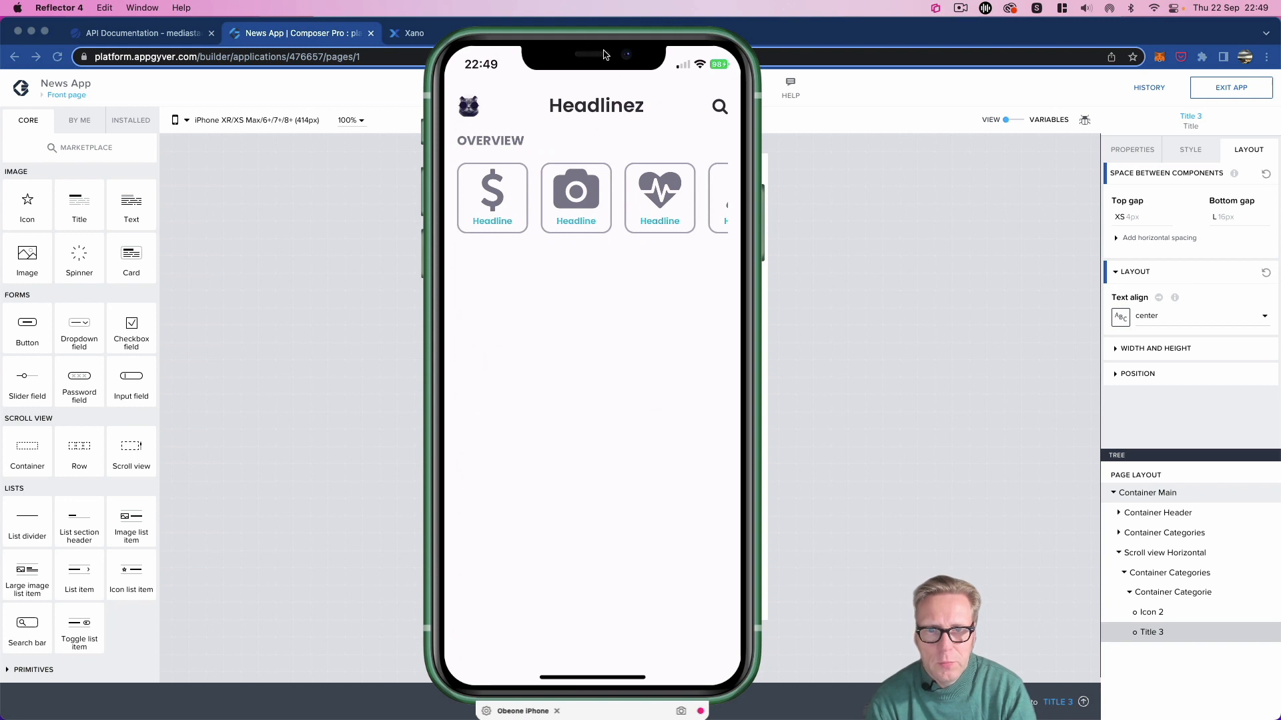
drag(447, 48, 0, 107)
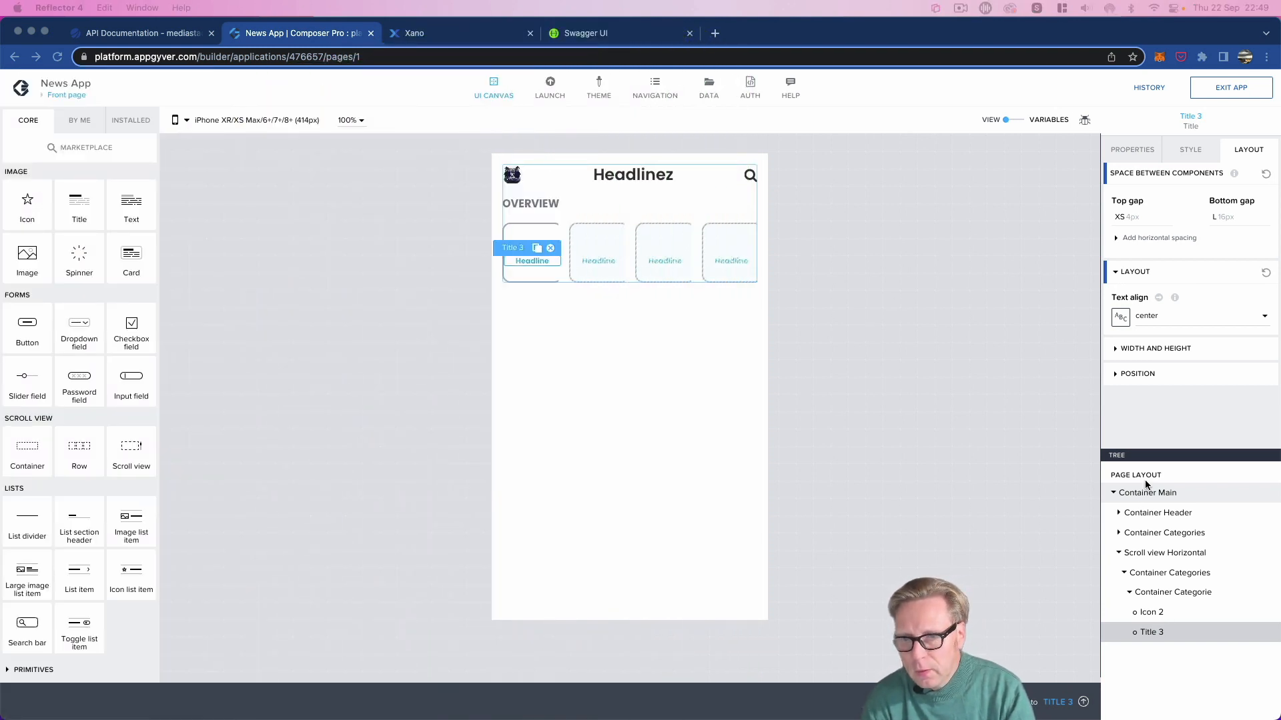
Step: Bind the category title's content to the repeated data item's current.desc property and save the application
click(1134, 152)
click(1133, 151)
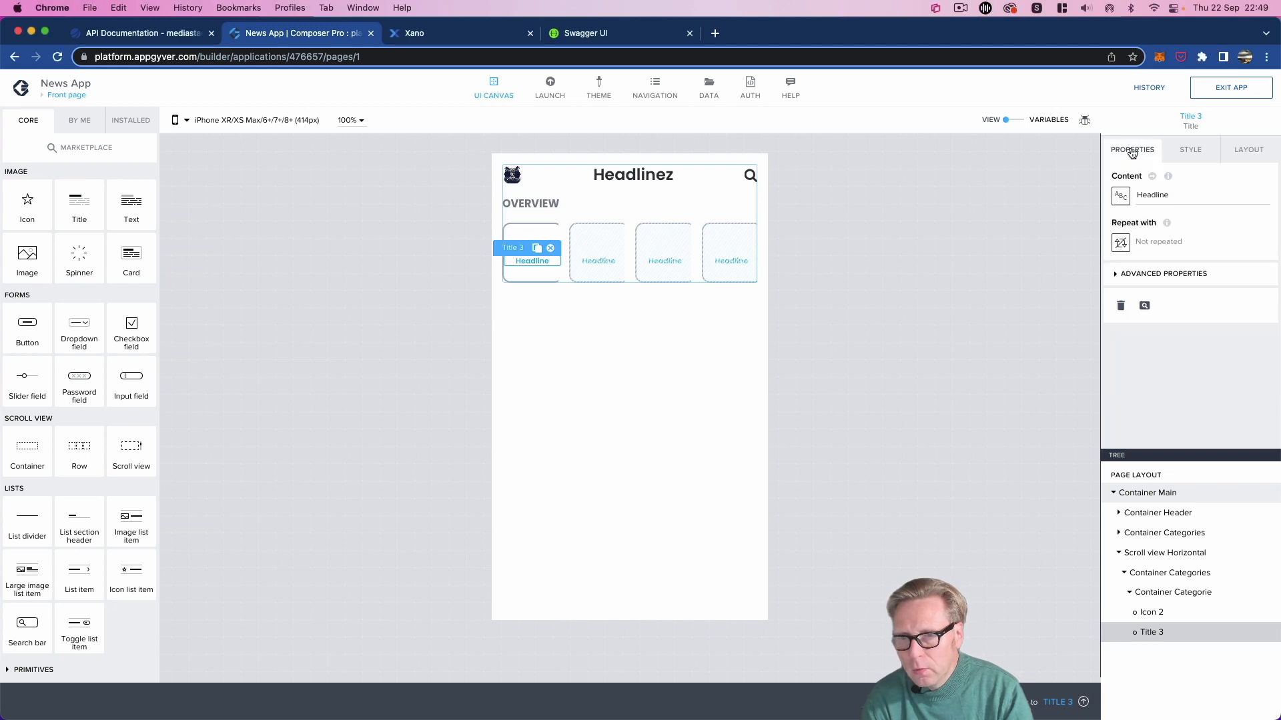
click(1152, 176)
click(655, 414)
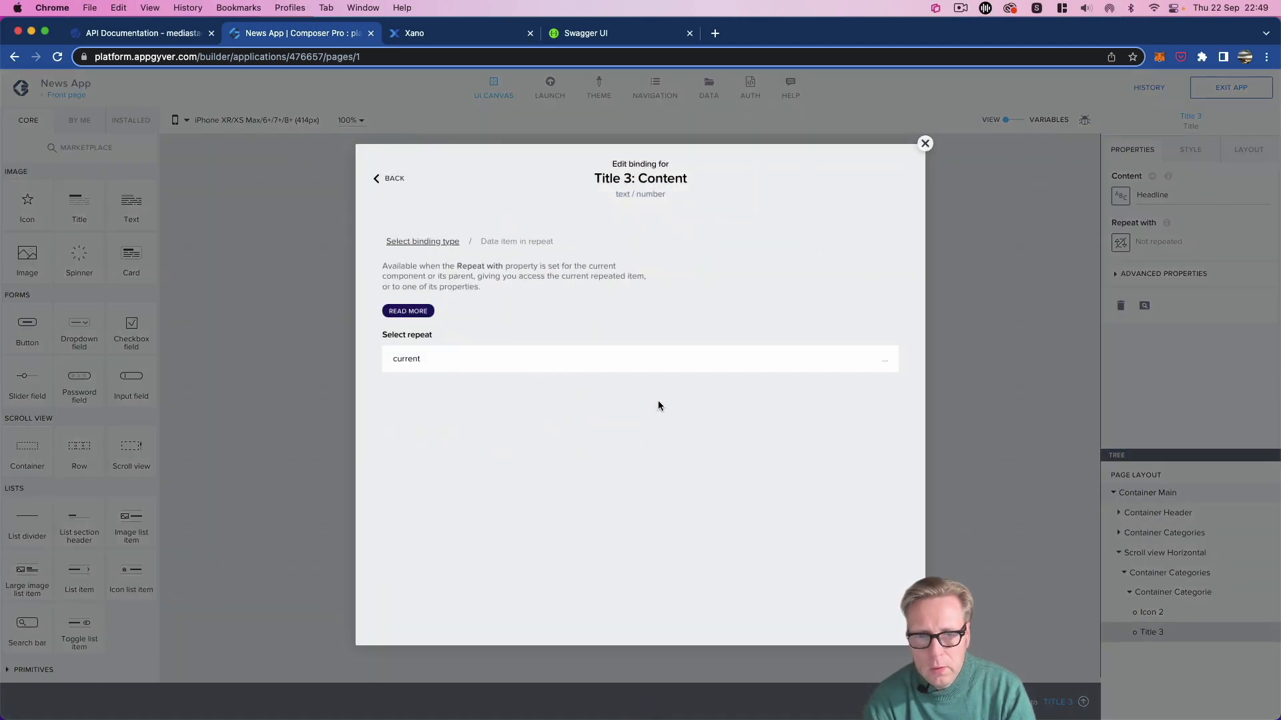
click(511, 454)
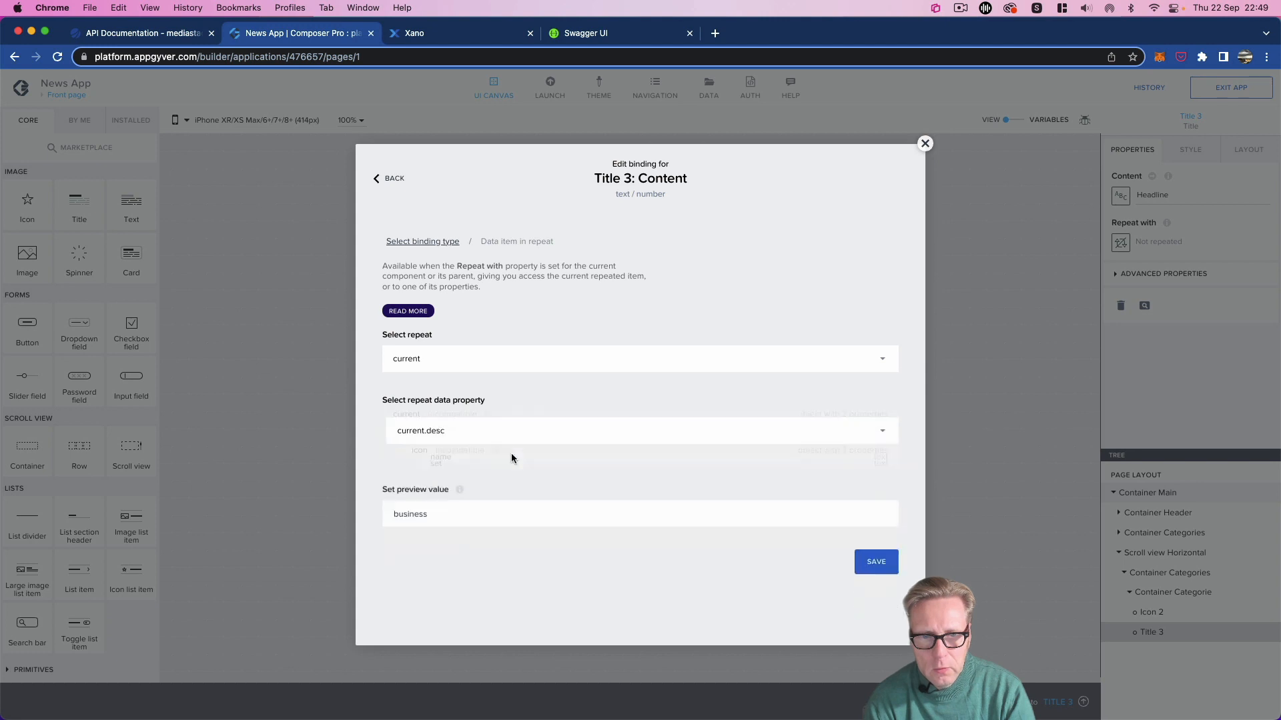
click(878, 538)
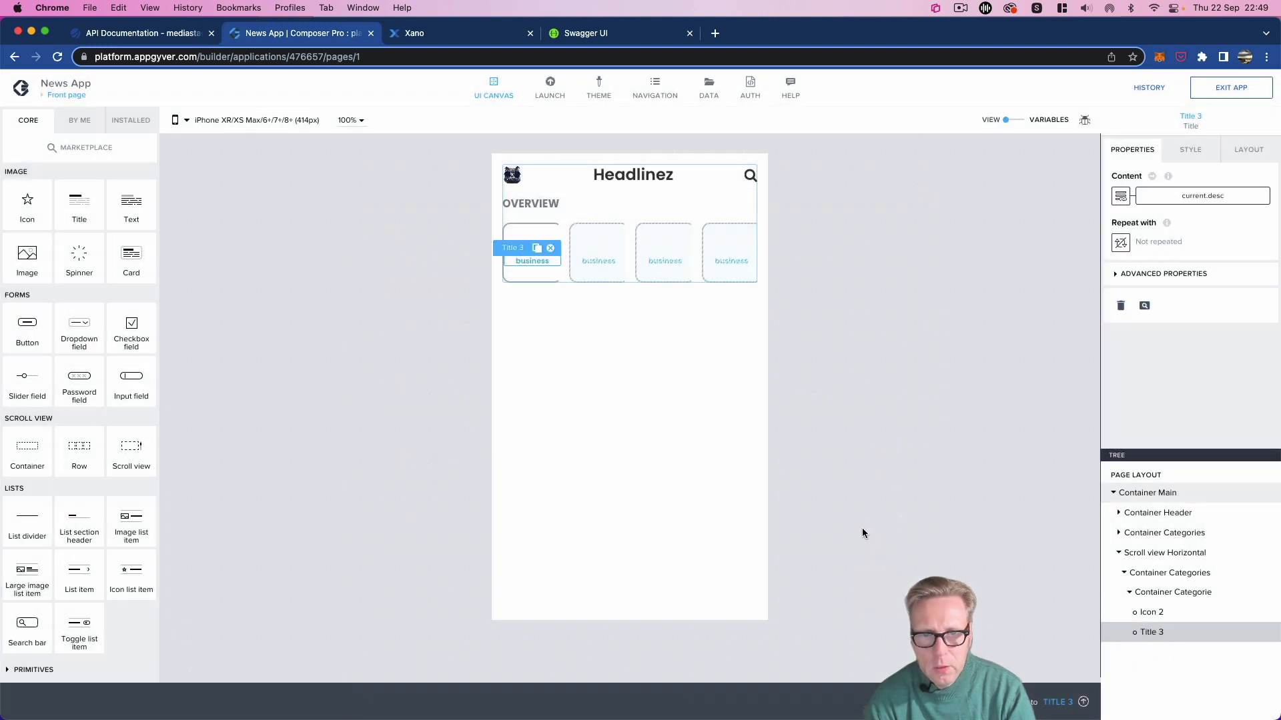
click(1238, 94)
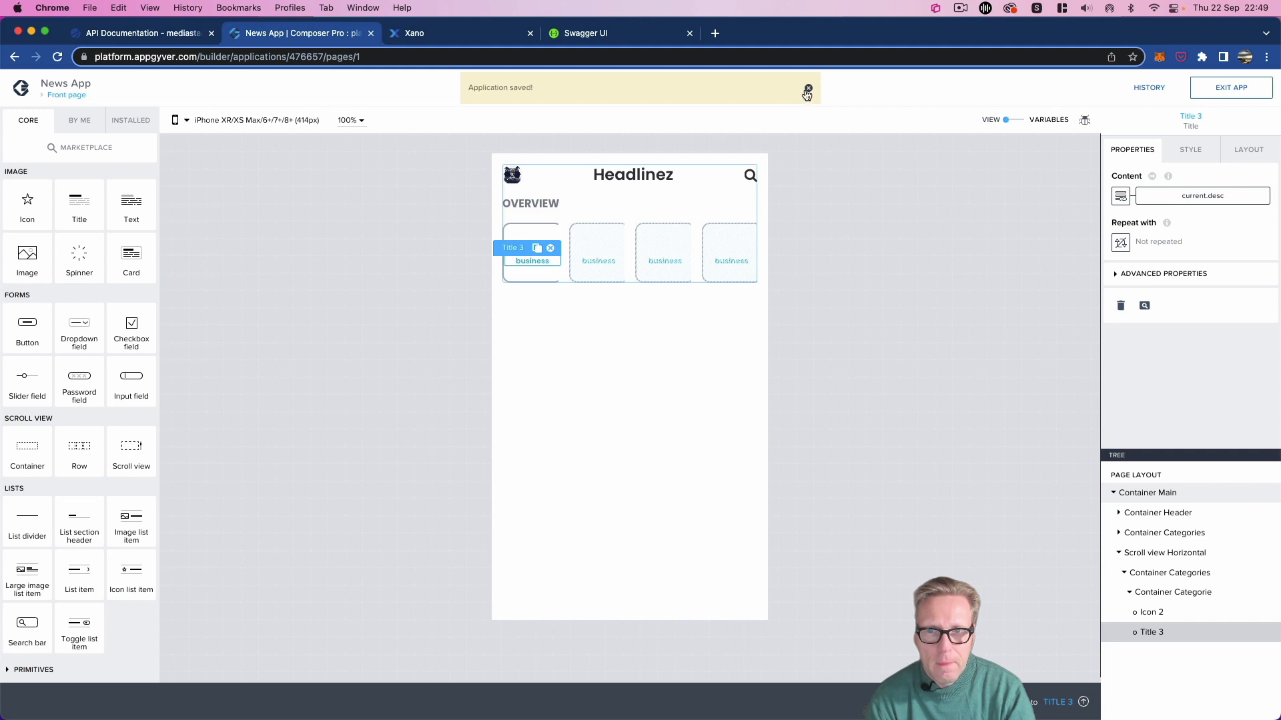
click(808, 89)
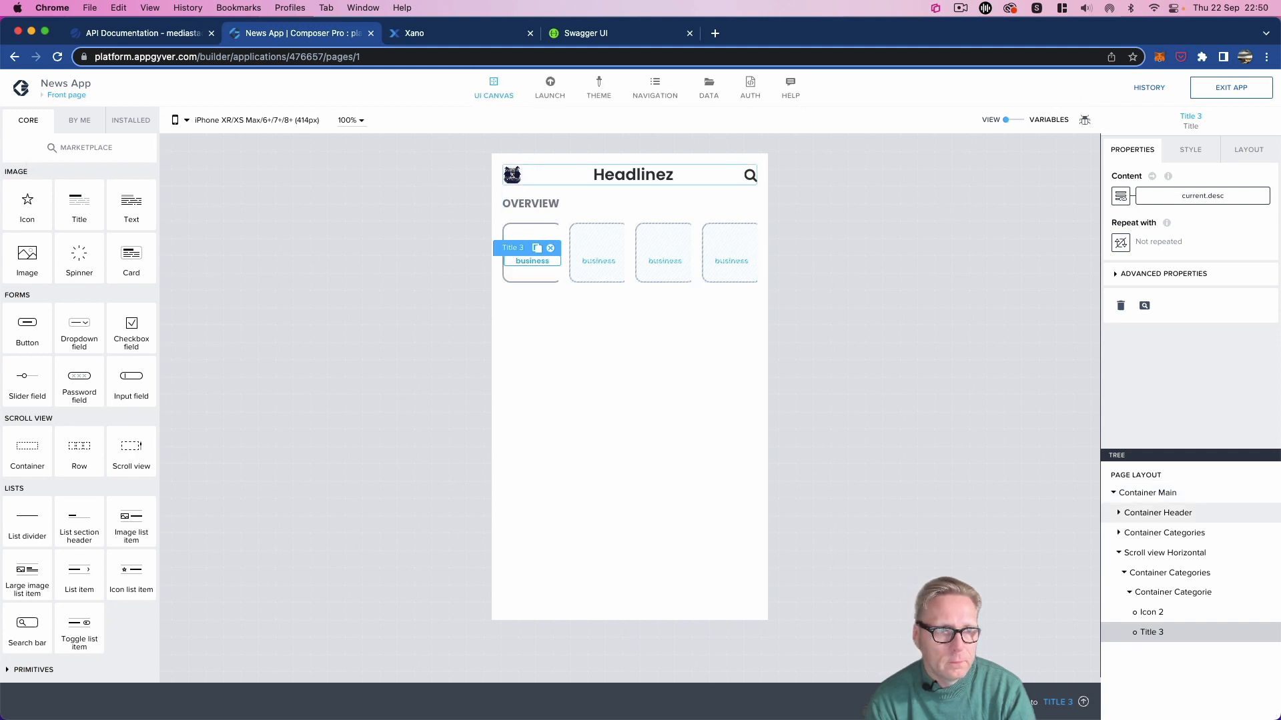
Step: Examine the category names along the whole horizontal row in the Reflector phone preview
drag(2, 214, 705, 39)
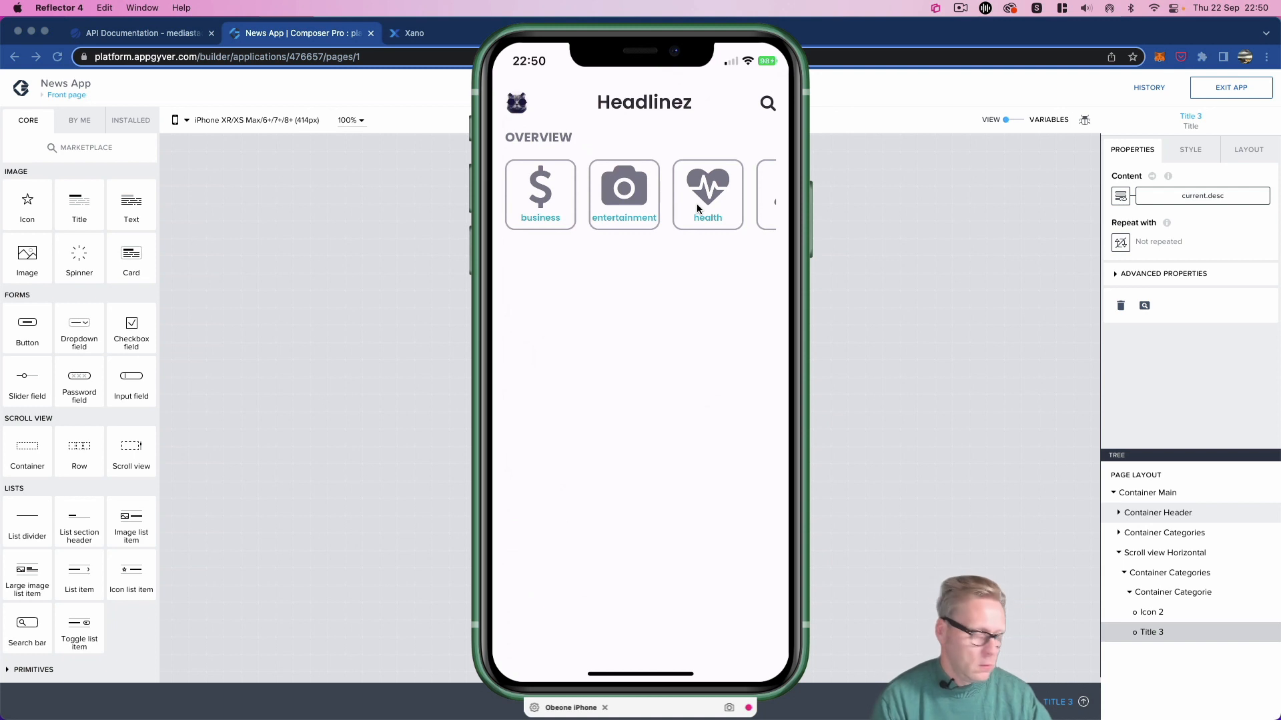
scroll(697, 203, right, 5)
scroll(696, 203, right, 2)
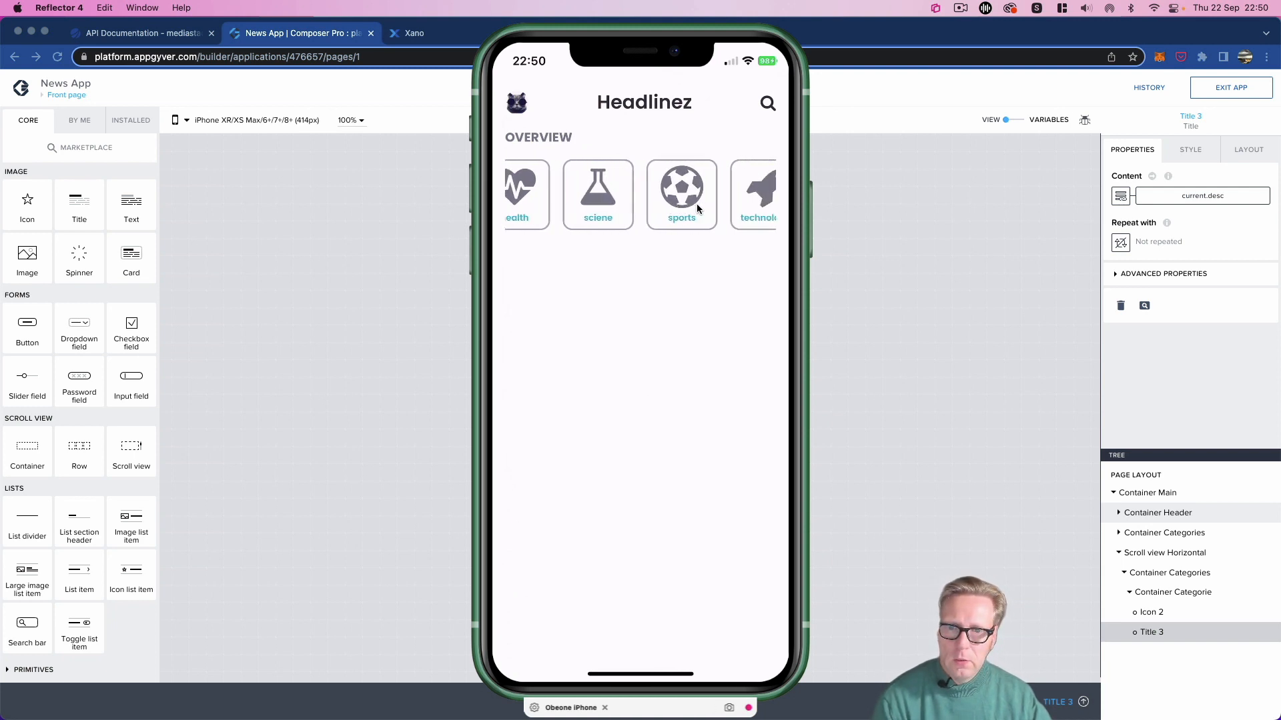
scroll(697, 203, left, 5)
scroll(696, 209, left, 2)
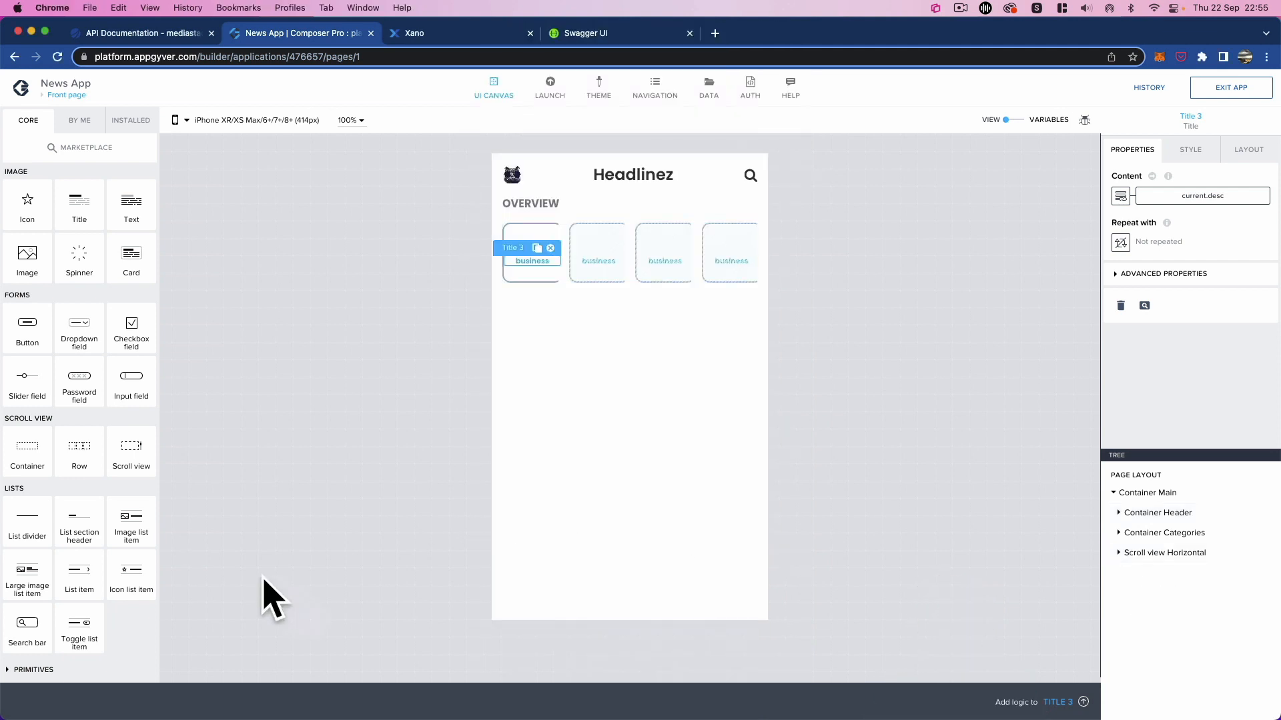
Step: Add a container below Scroll view Horizontal in Container Main and name it "Container Content"
drag(20, 456, 1171, 546)
click(1157, 571)
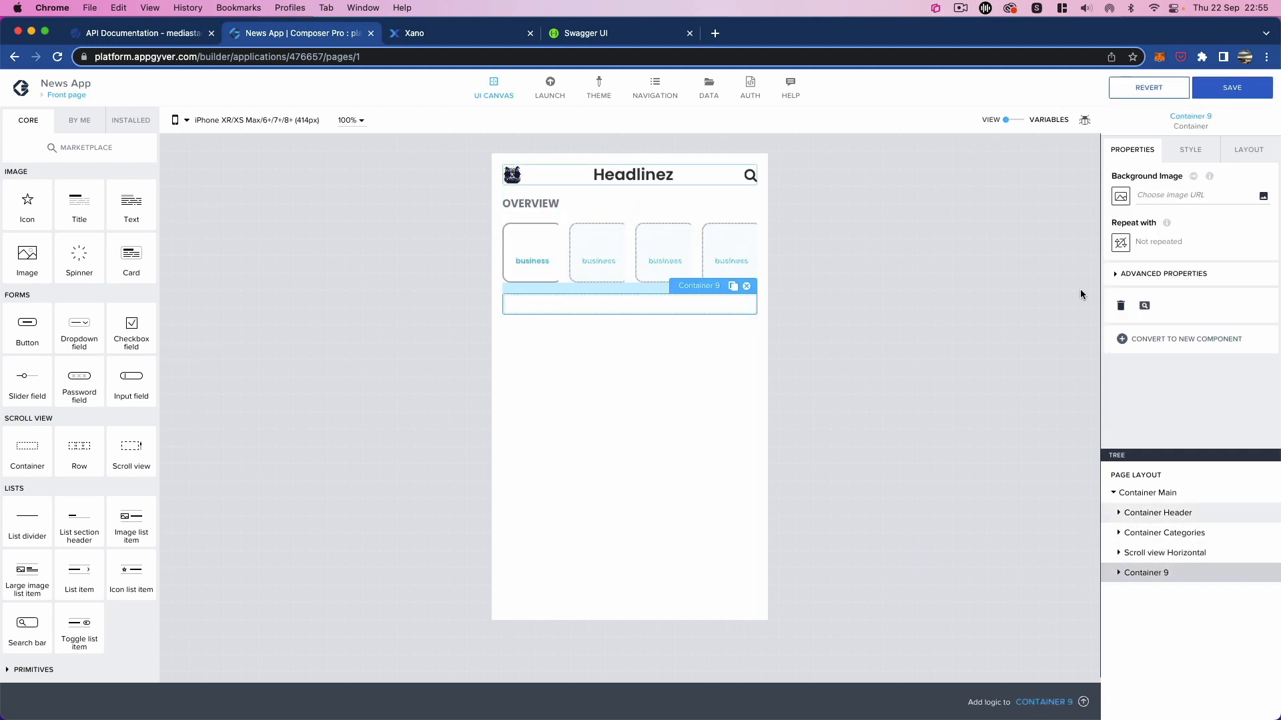
click(1125, 274)
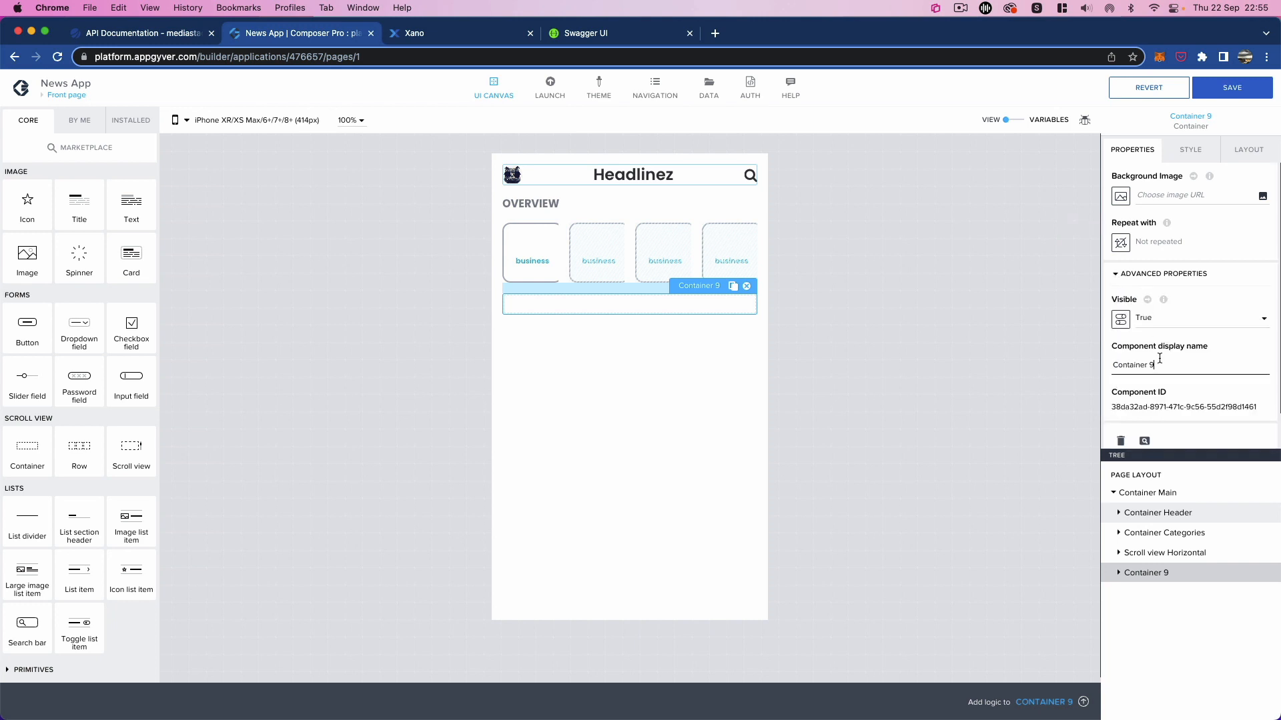
text(Content)
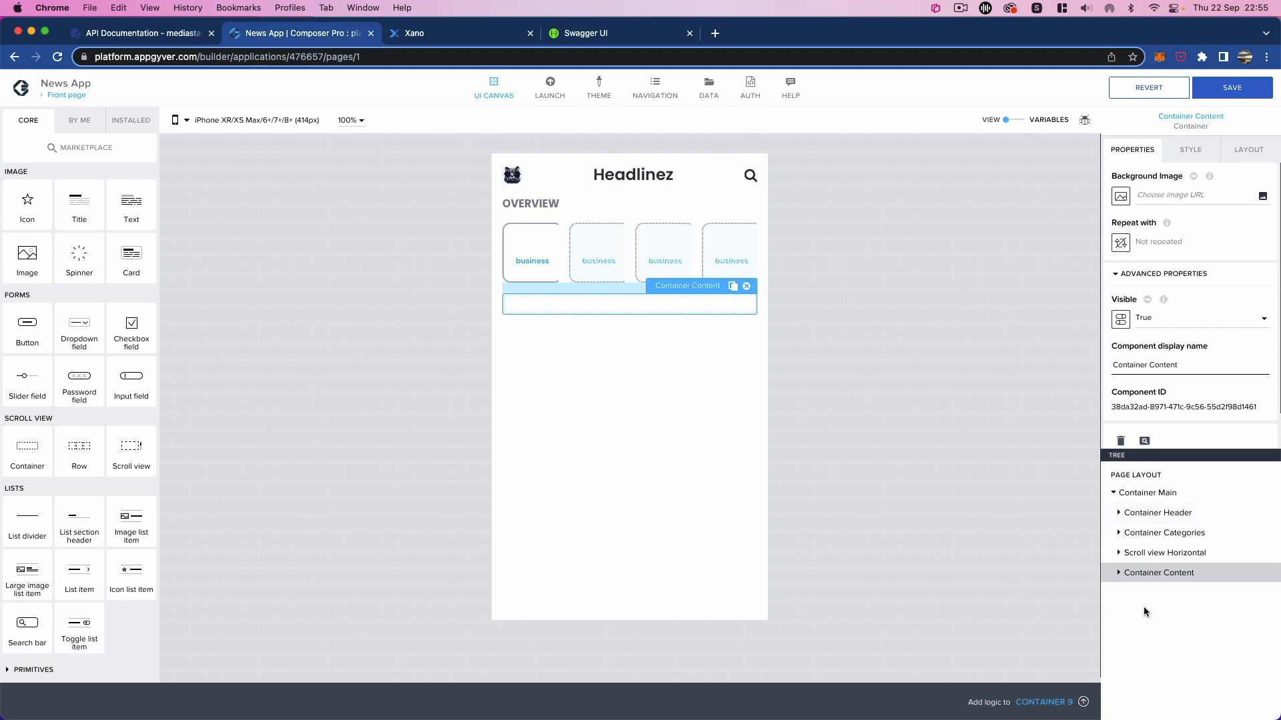
Step: Nest a duplicate of Container Content inside the original and name it "Container Headliner Small"
click(733, 286)
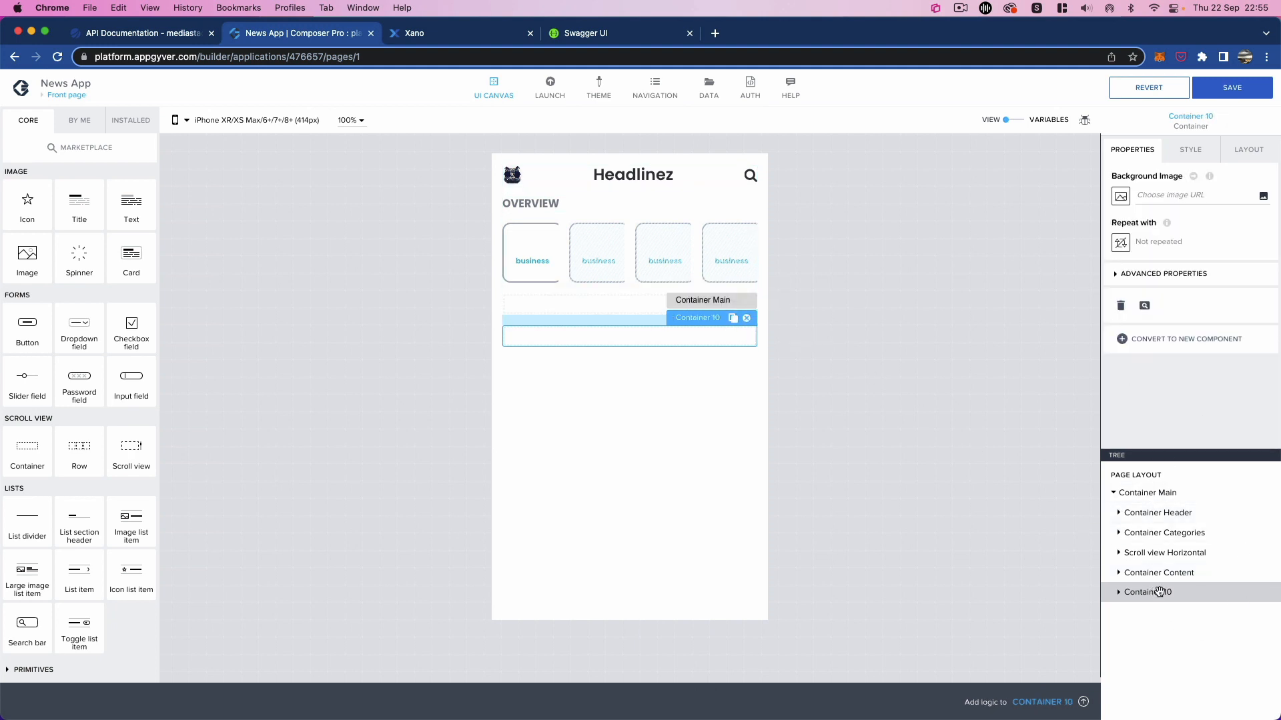
drag(1159, 592, 1182, 572)
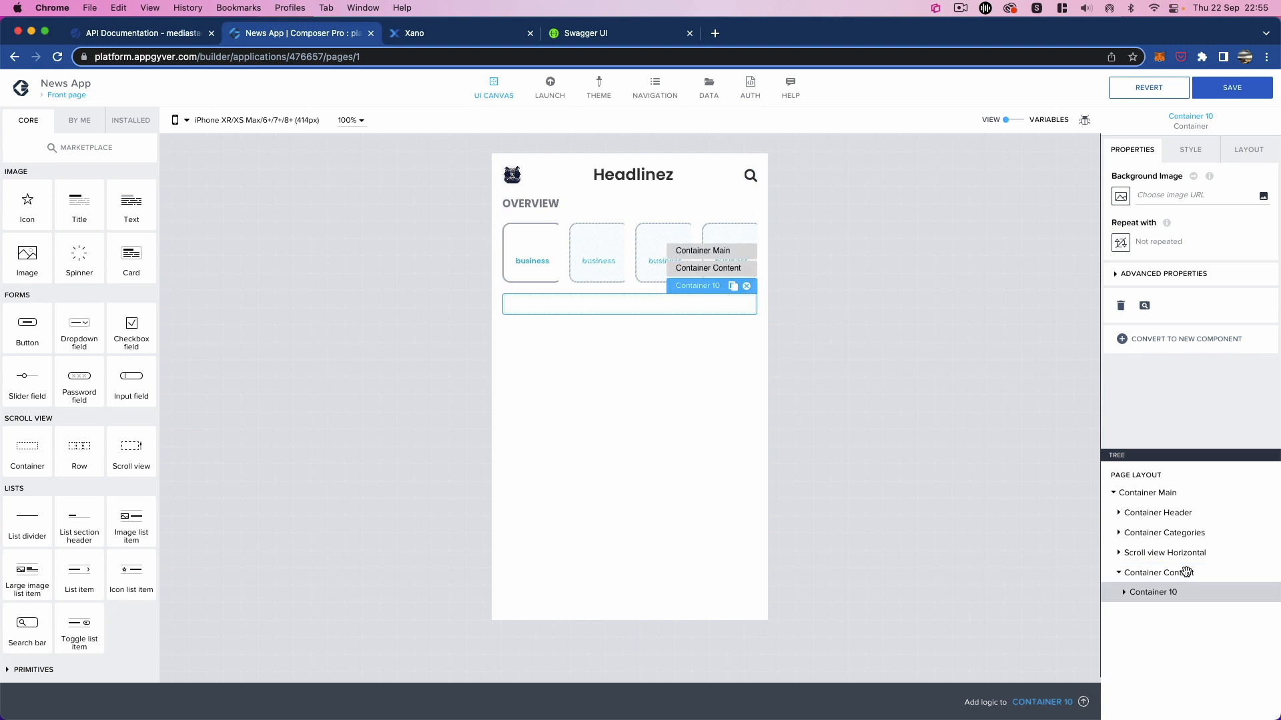
click(1113, 276)
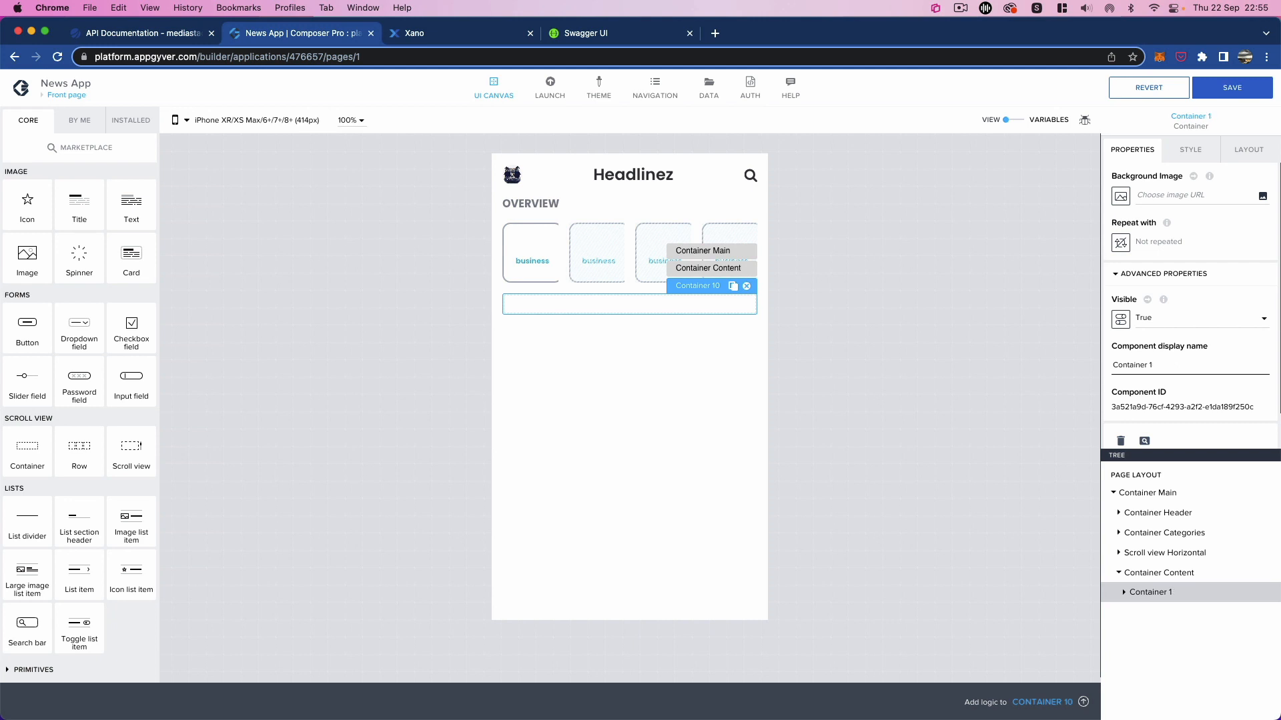
text(Headliner)
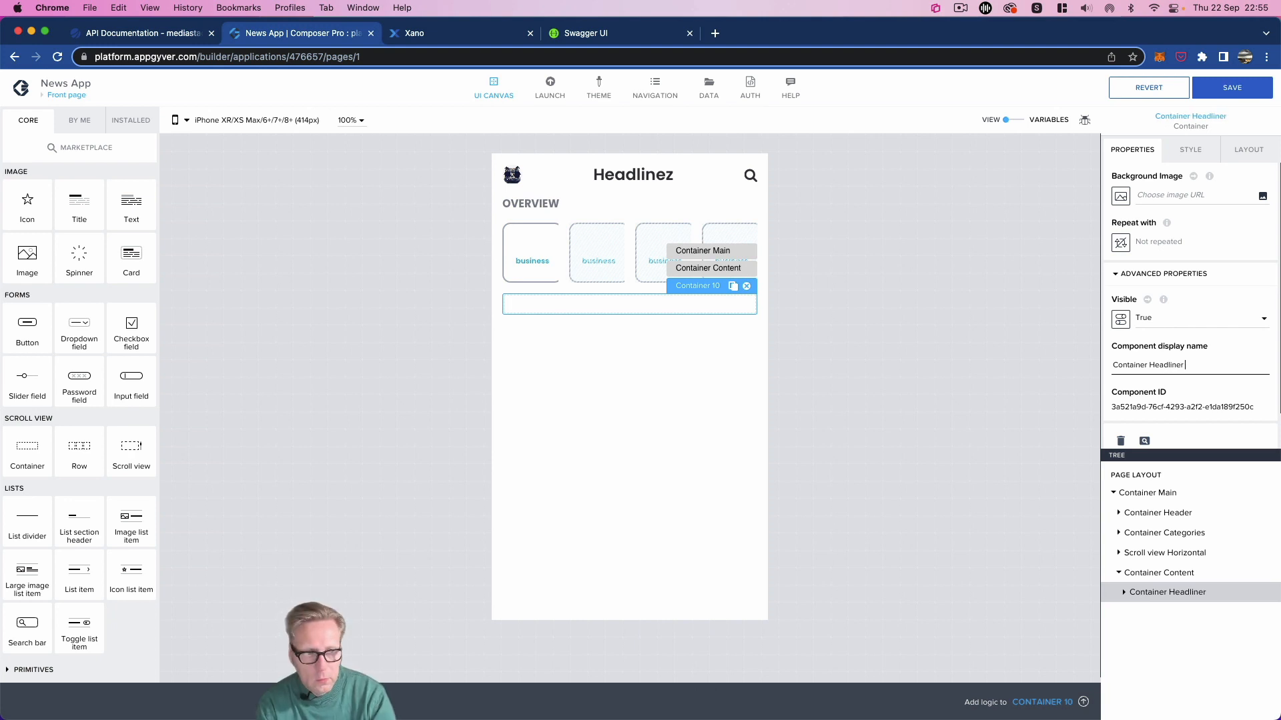
text( Small)
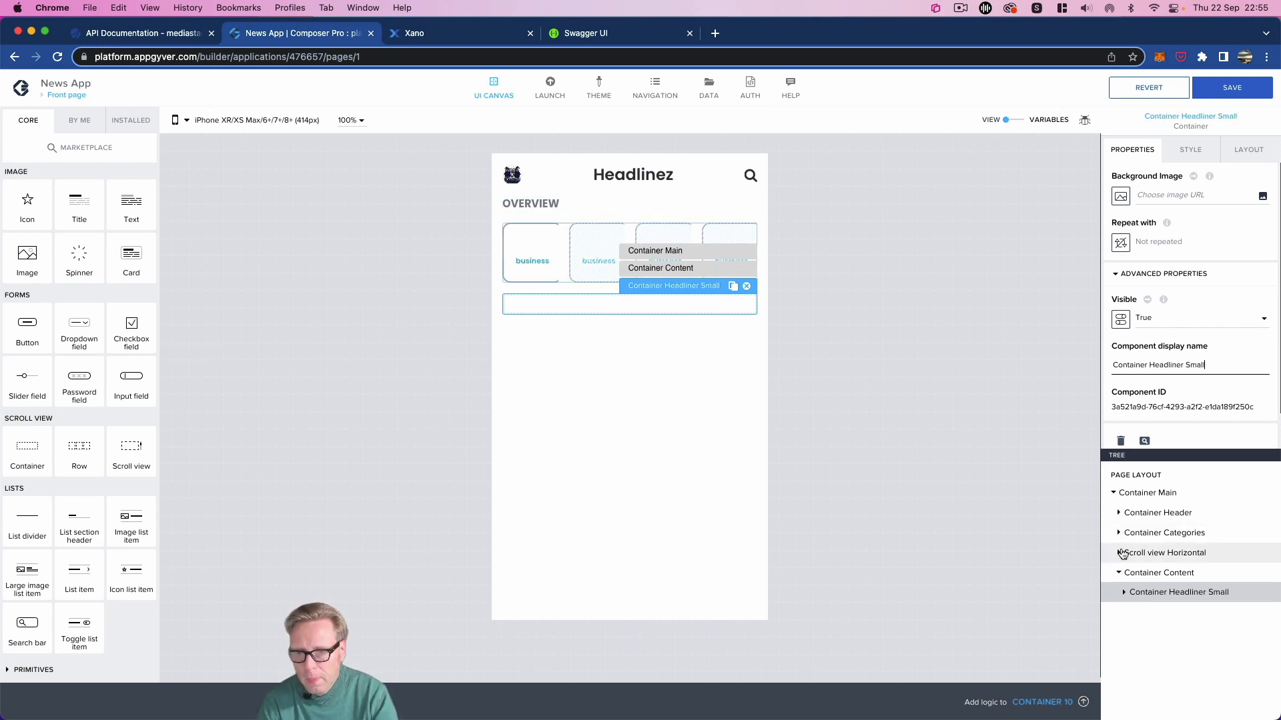
Step: Repeat Container Content with the data variable newsapi_org1
click(1160, 573)
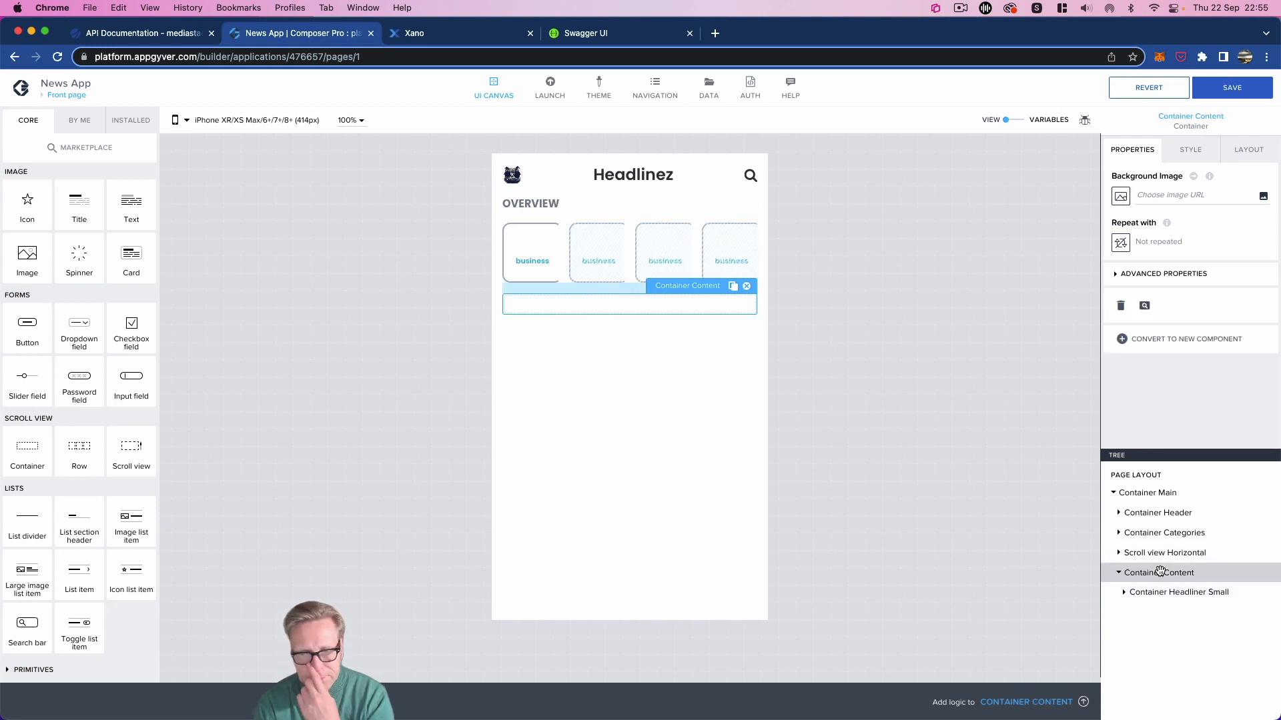
click(1120, 244)
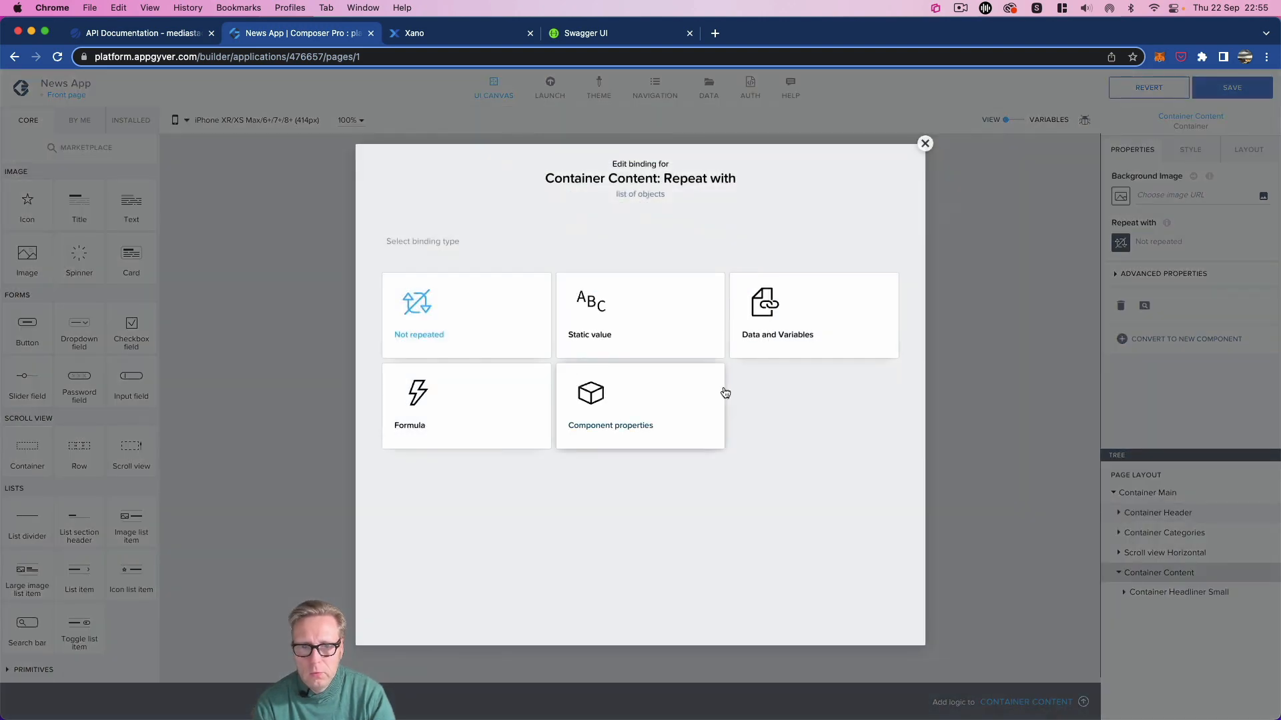
click(791, 335)
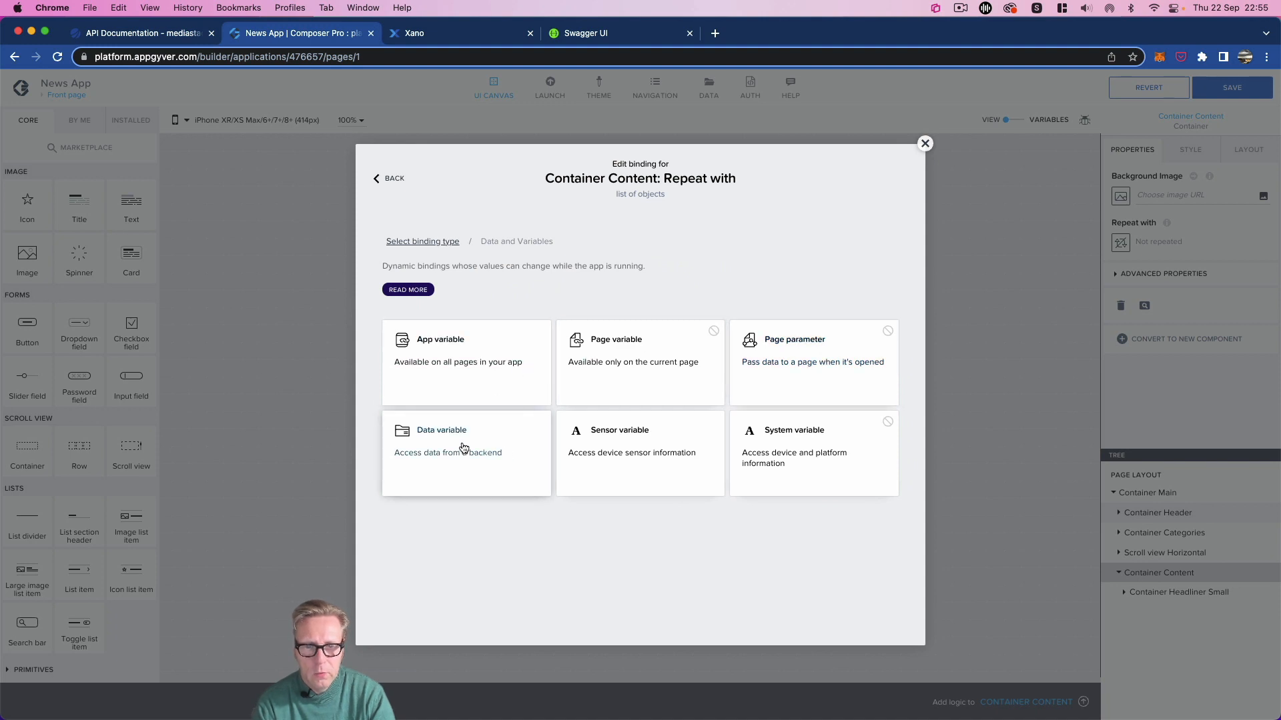
click(463, 447)
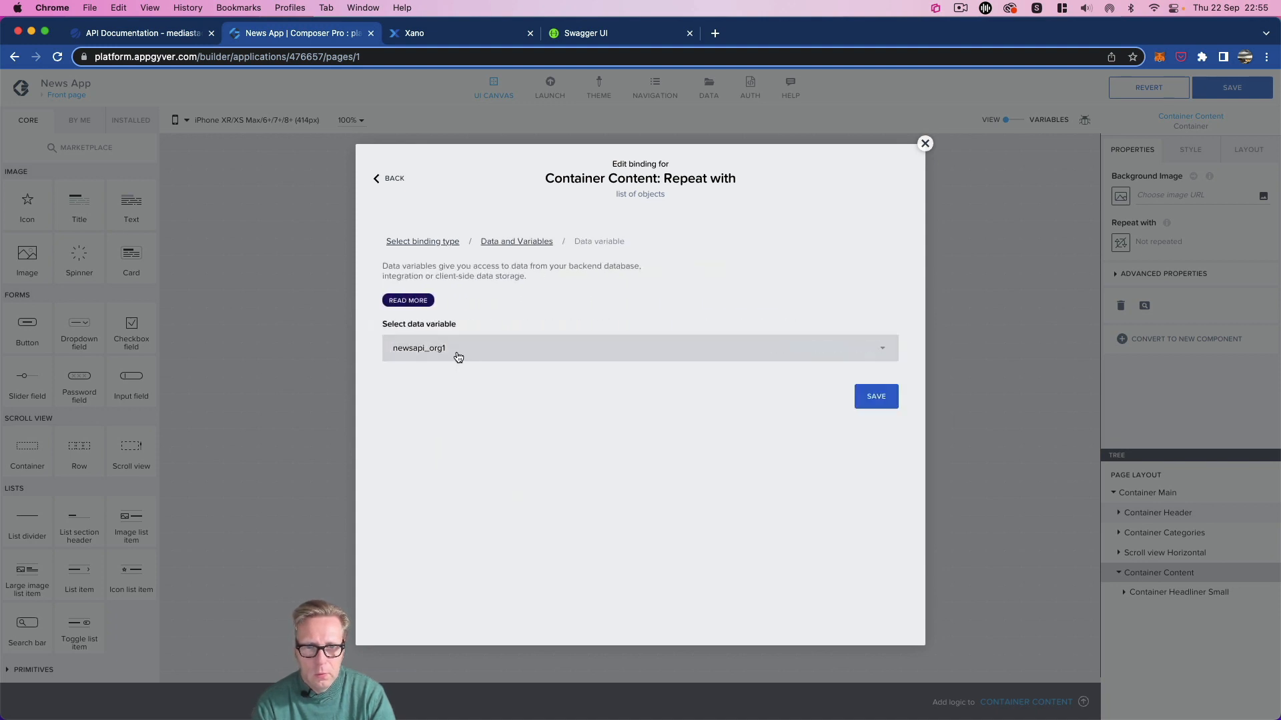
click(876, 397)
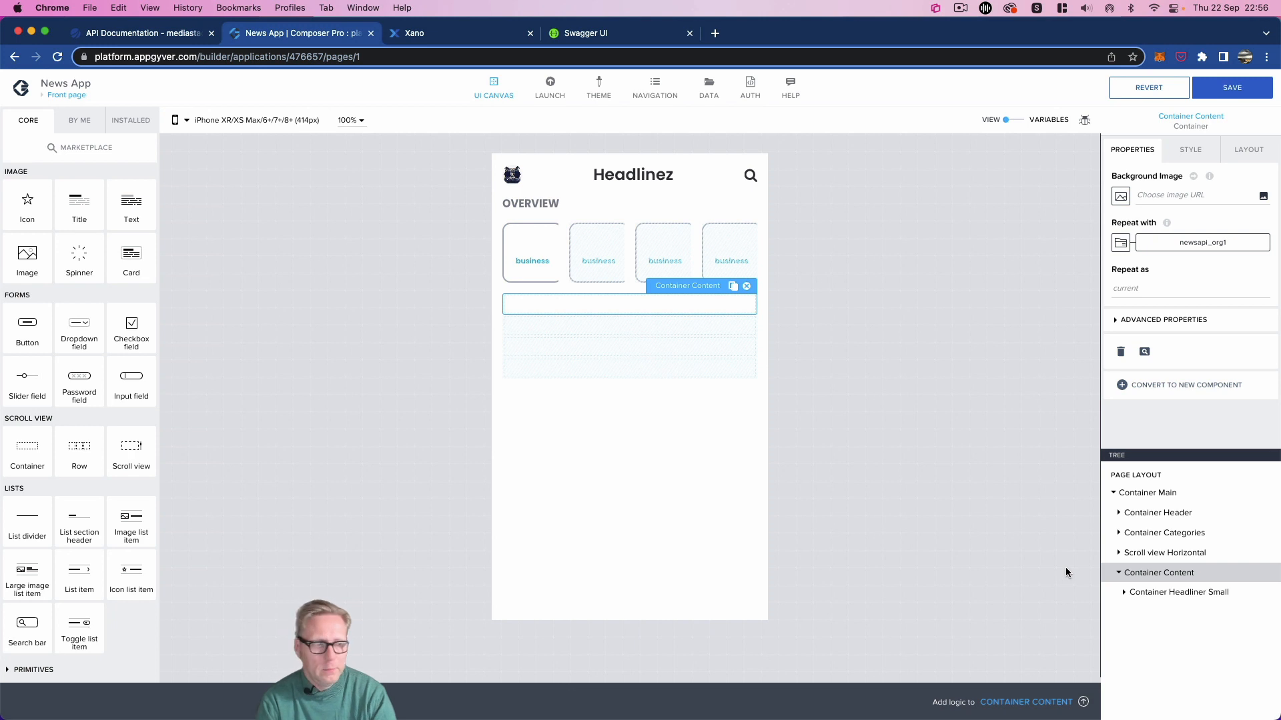
Step: Add a container inside Container Headliner Small, name it "Container Content Row", and save the application
click(1175, 593)
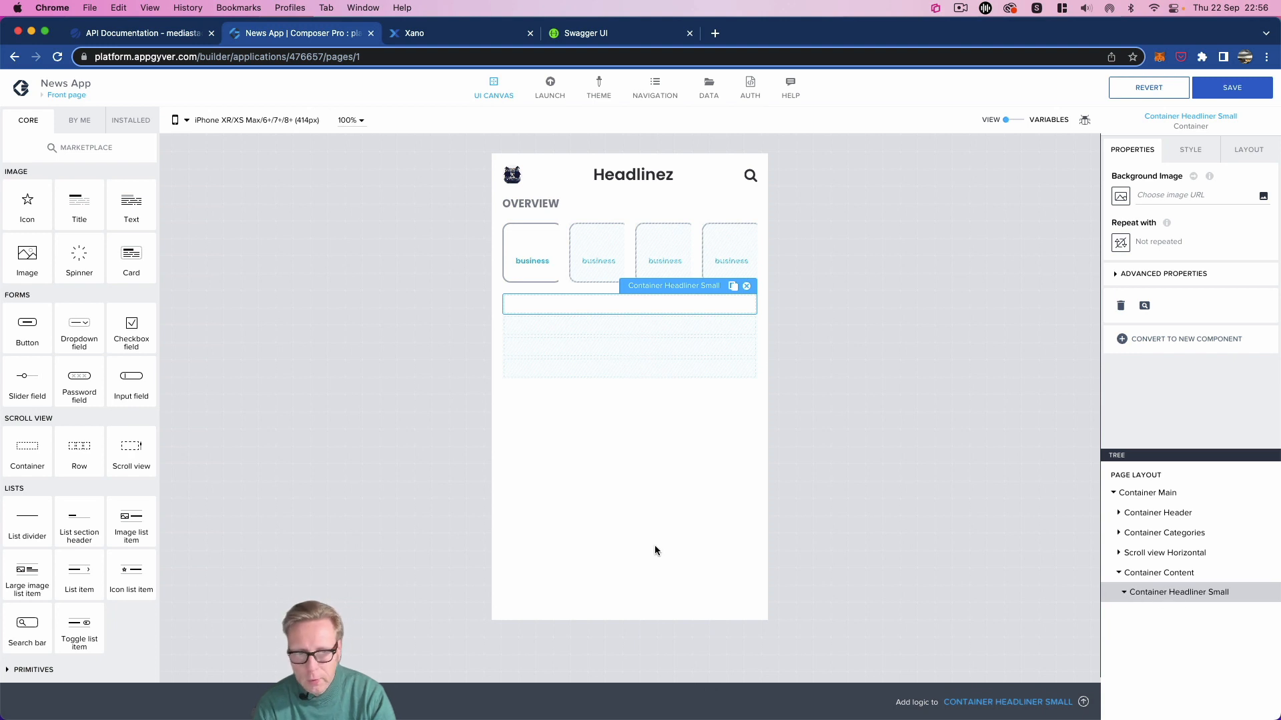
drag(27, 455, 1184, 597)
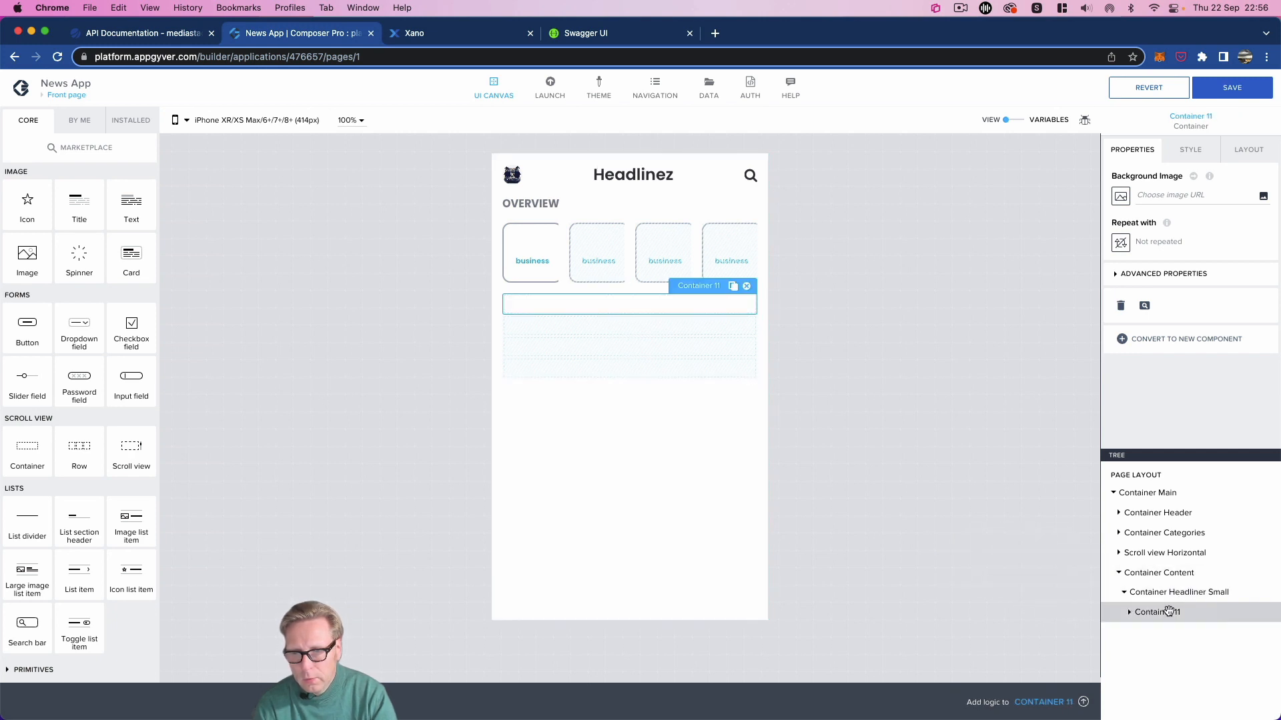
click(1116, 276)
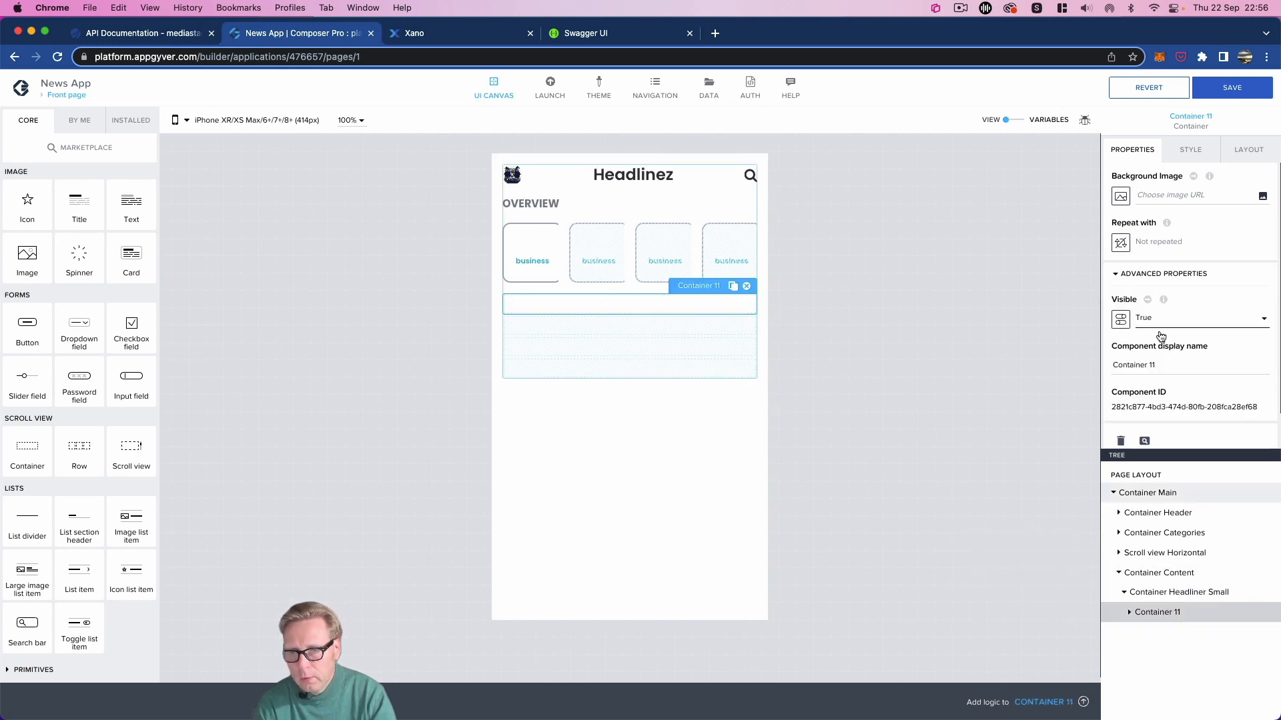
click(1170, 364)
key(BackSpace)
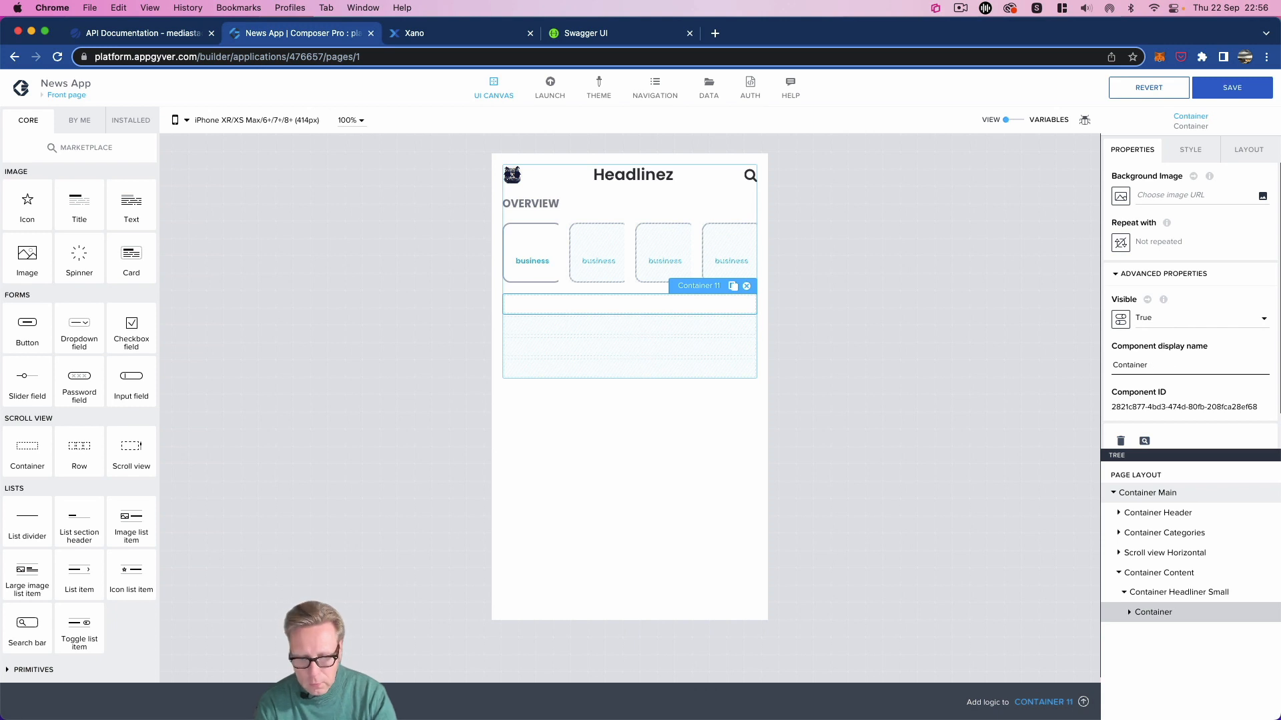
text(Content Row)
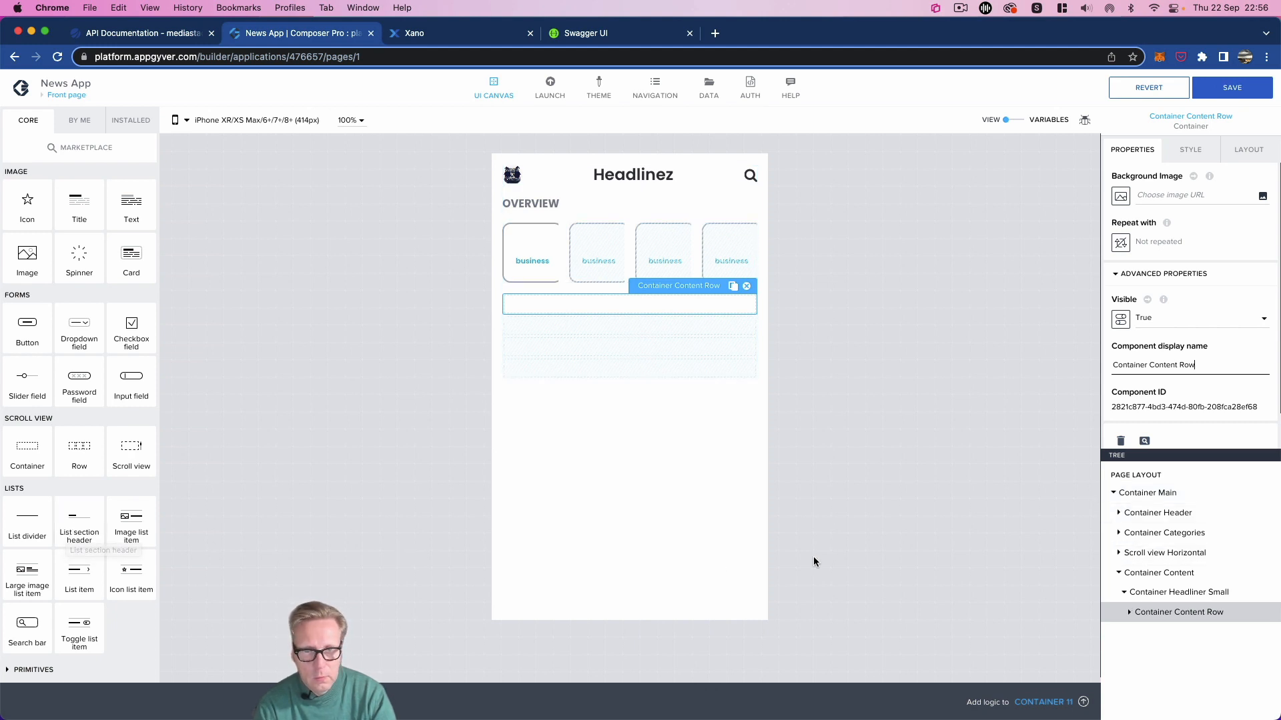
click(1220, 91)
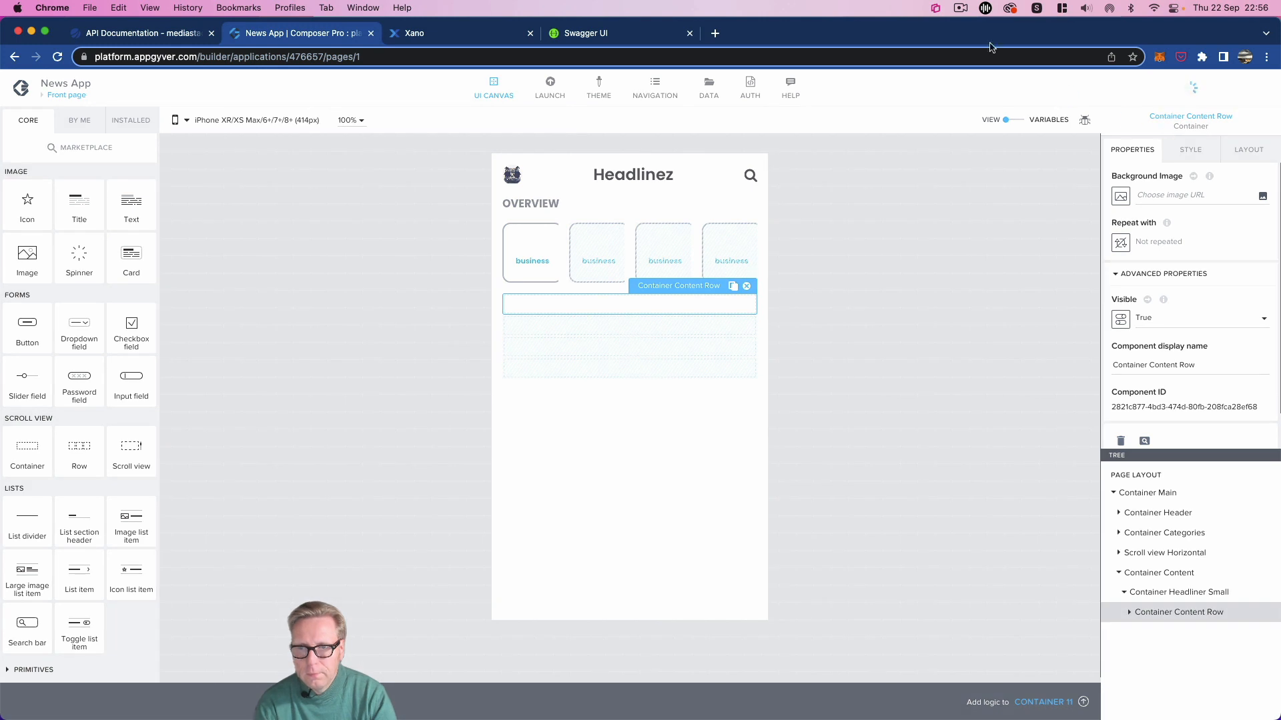
click(960, 7)
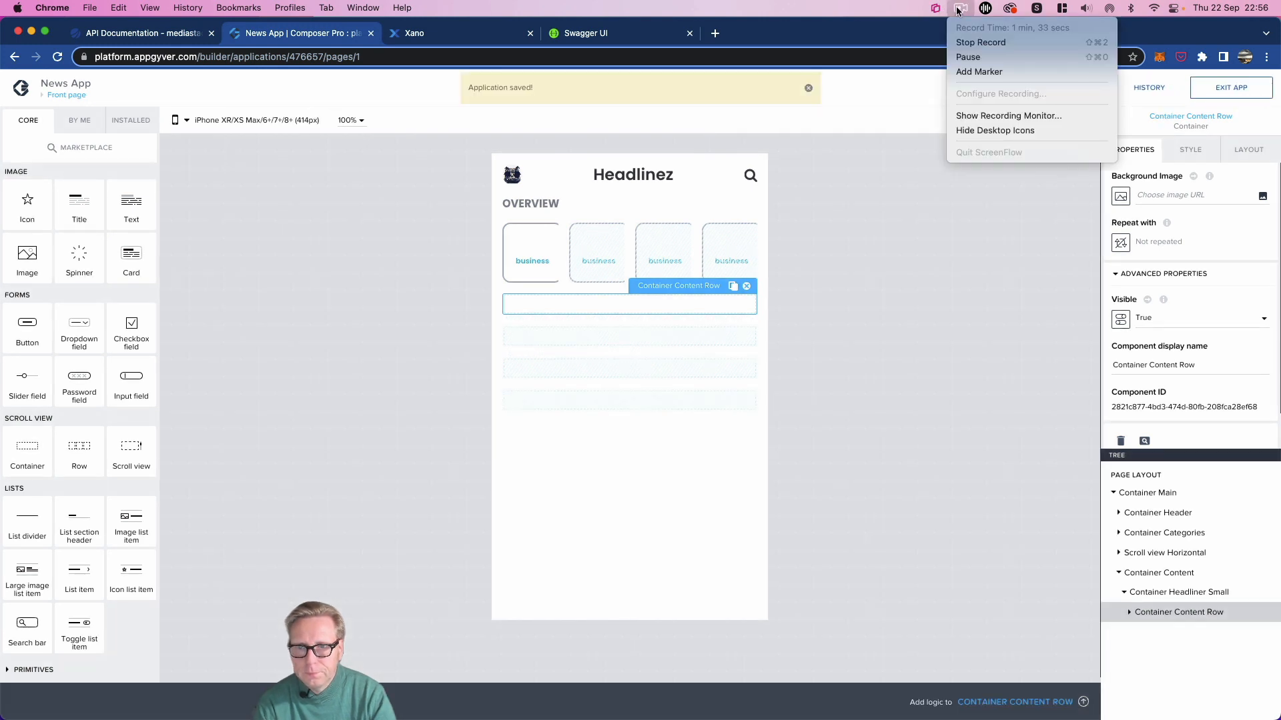
click(985, 58)
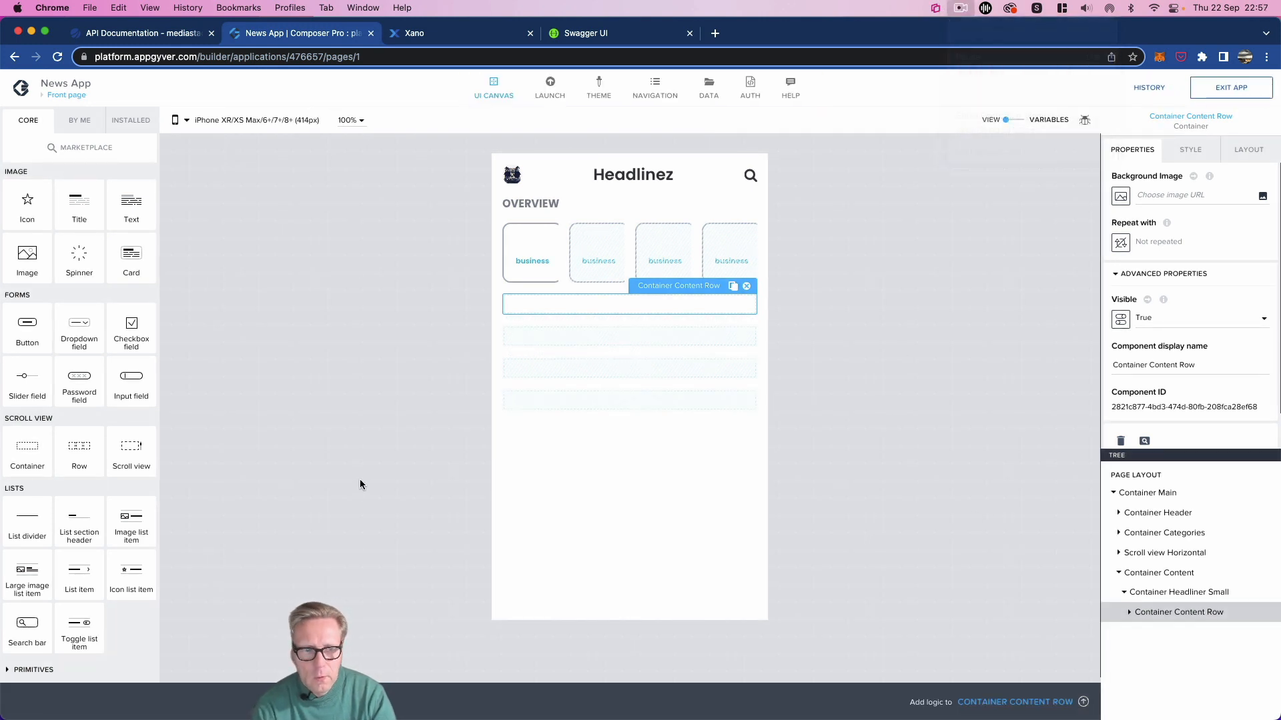
Step: Duplicate Container Content Row, nest the copy inside the original, and duplicate the nested container within the row
click(733, 286)
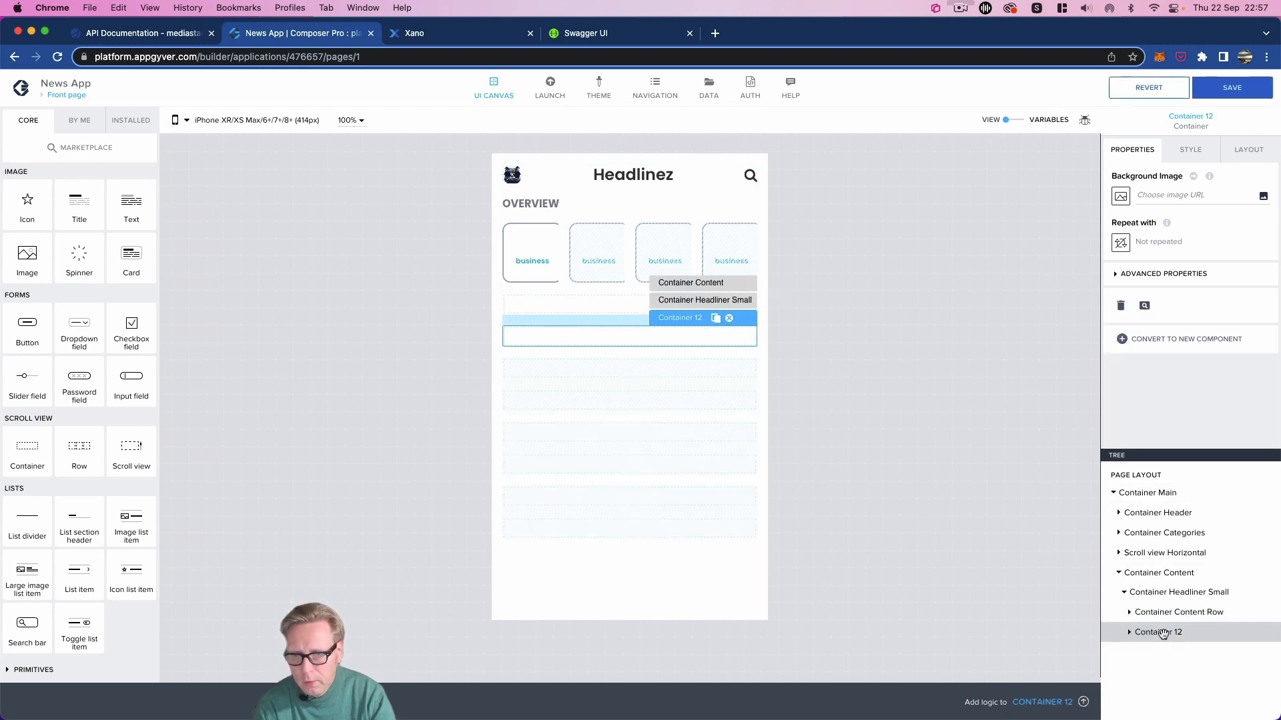
drag(1163, 634, 1187, 614)
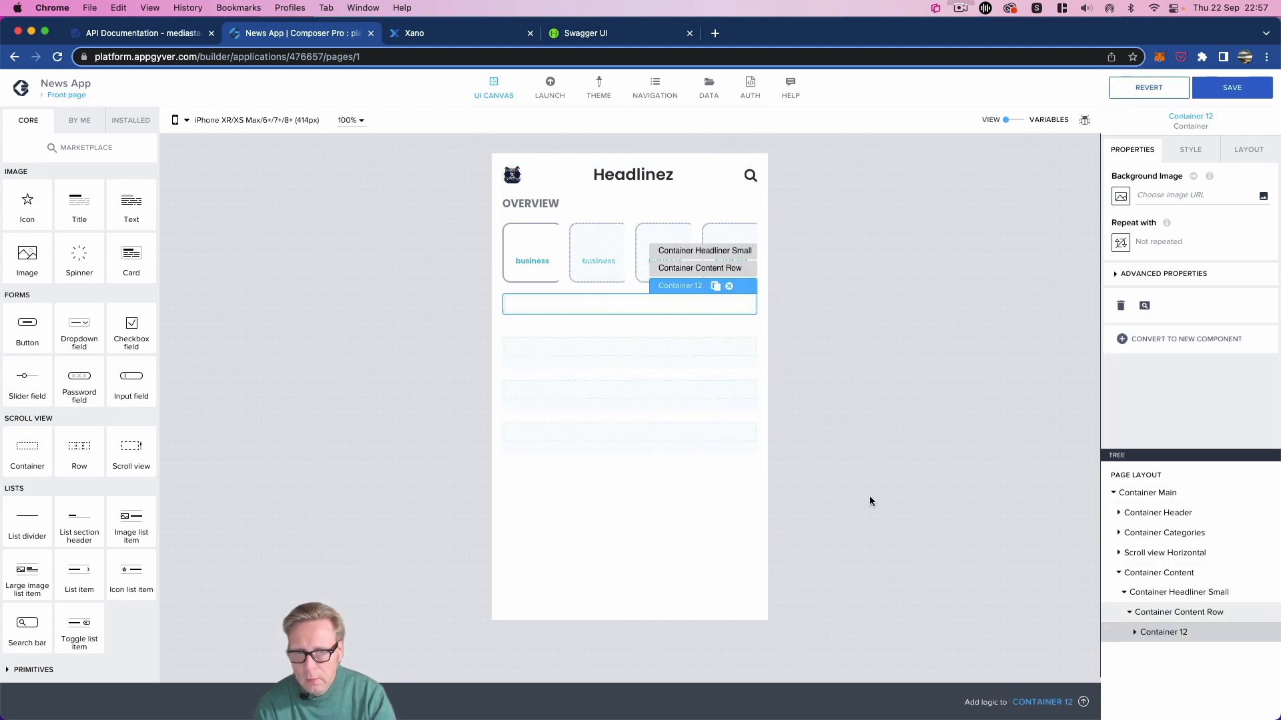
click(716, 287)
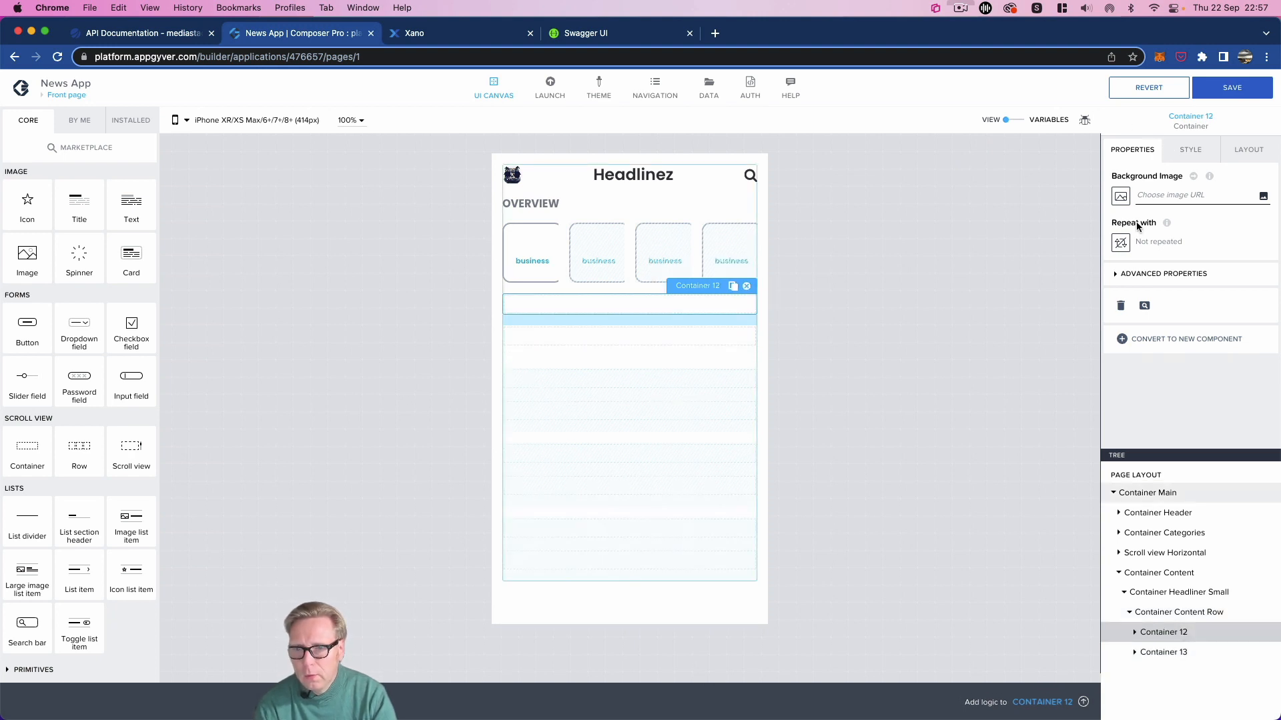
Step: Rename the first nested container in Container Content Row to "Container Text"
click(1114, 274)
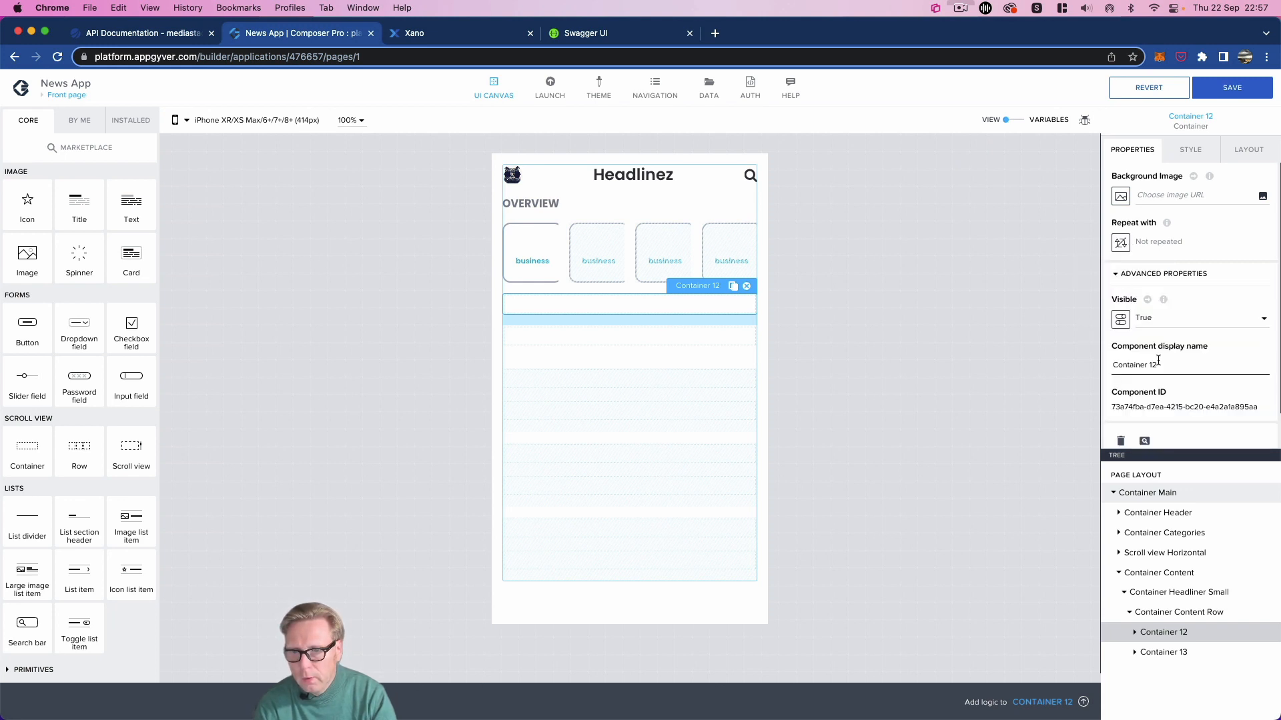
key(BackSpace)
key(BackSpace)
text(Texrt)
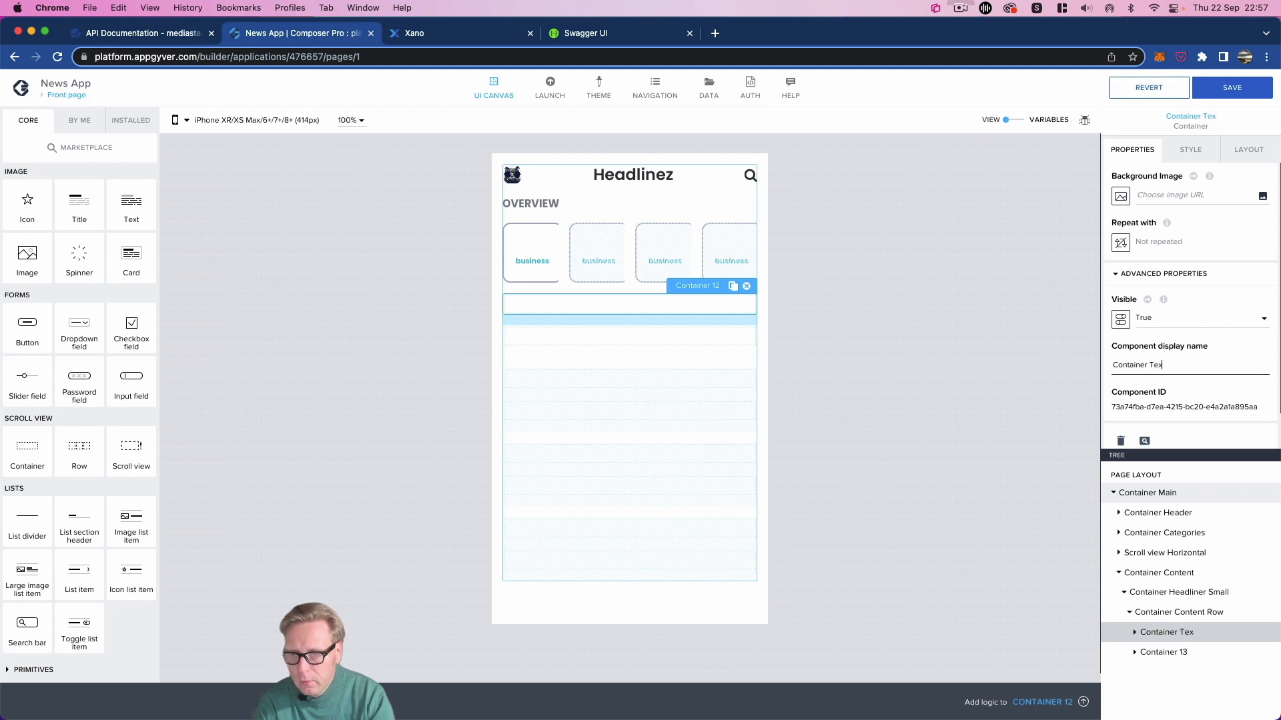
key(BackSpace)
key(BackSpace)
text(t)
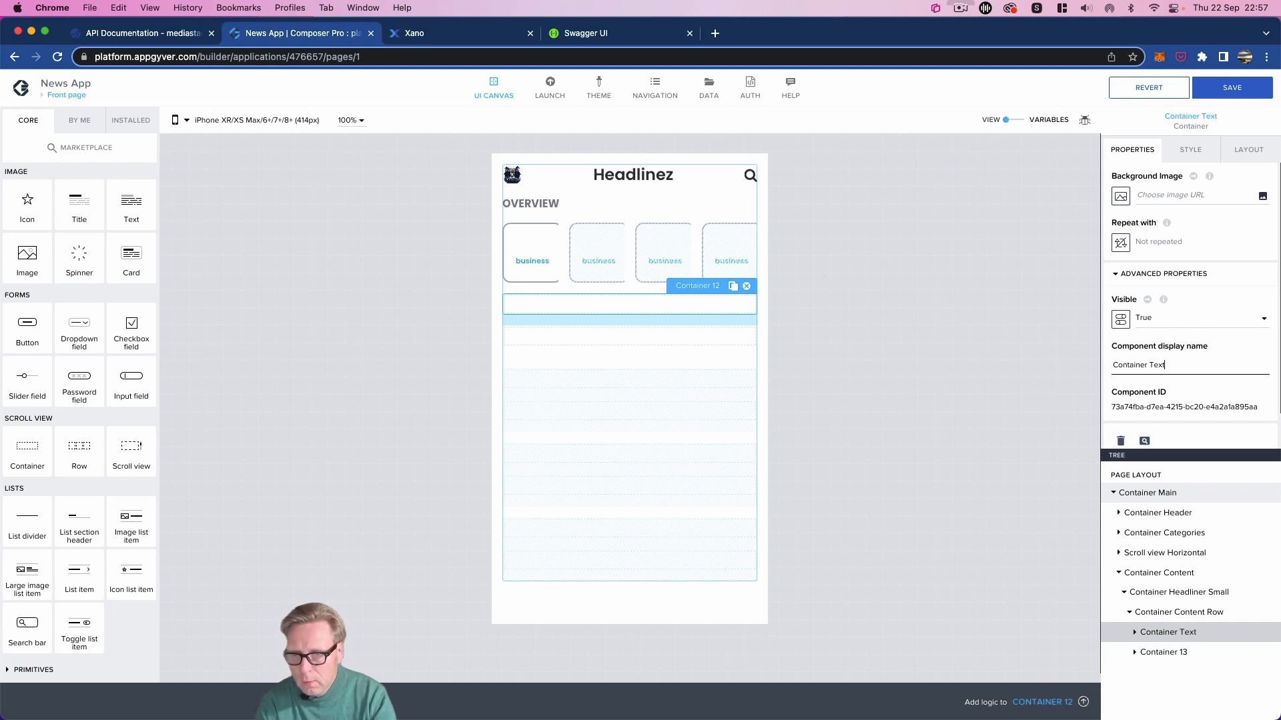
Step: Rename the second nested container in Container Content Row to "Container Image"
click(1163, 651)
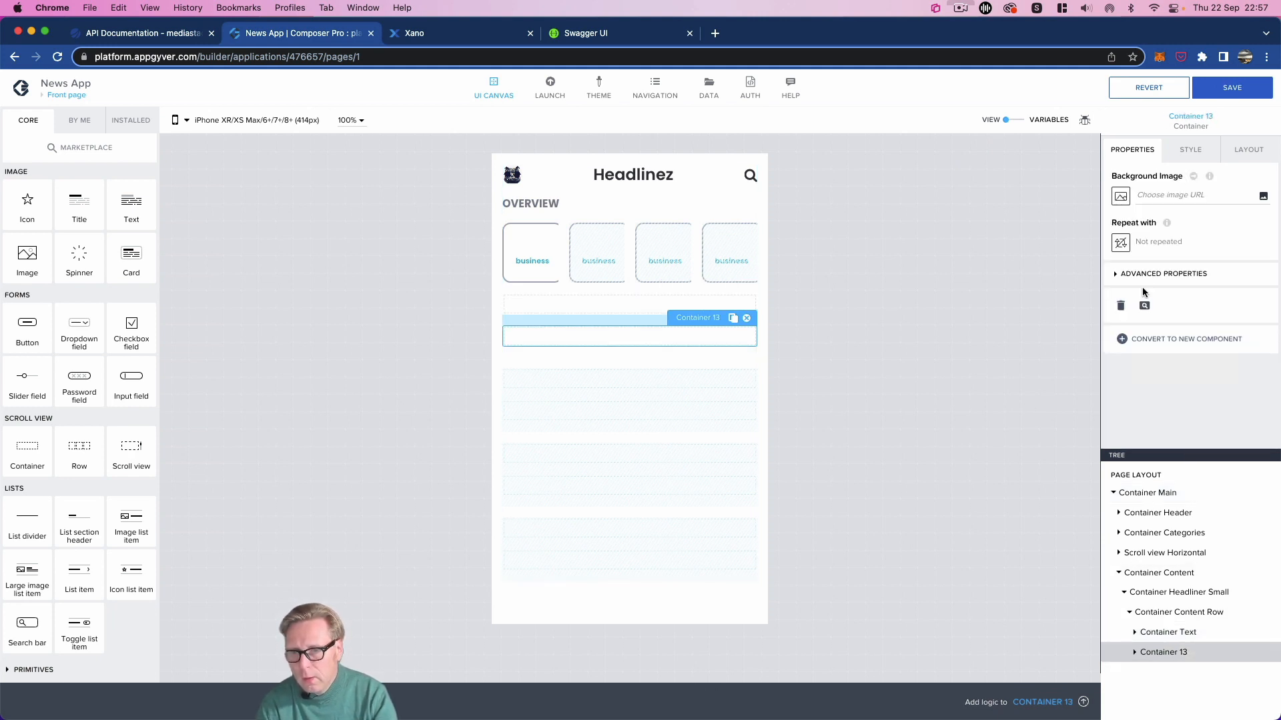
click(1110, 274)
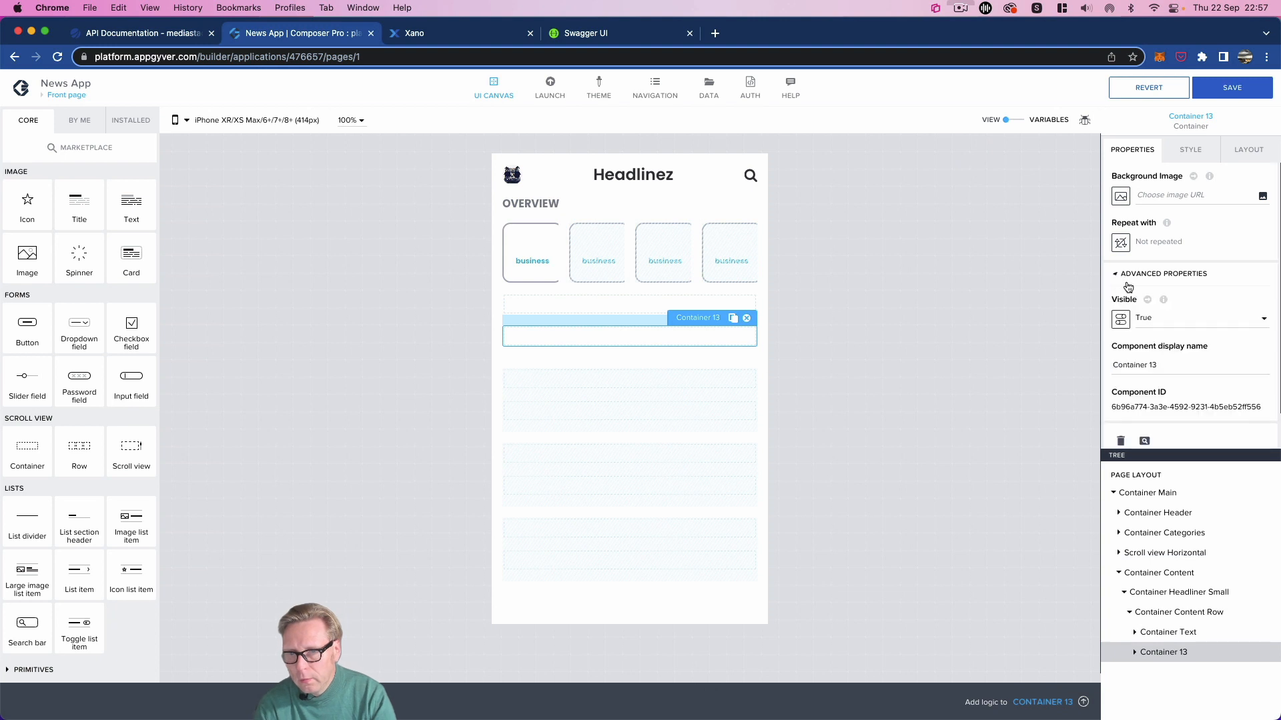
click(1169, 364)
key(BackSpace)
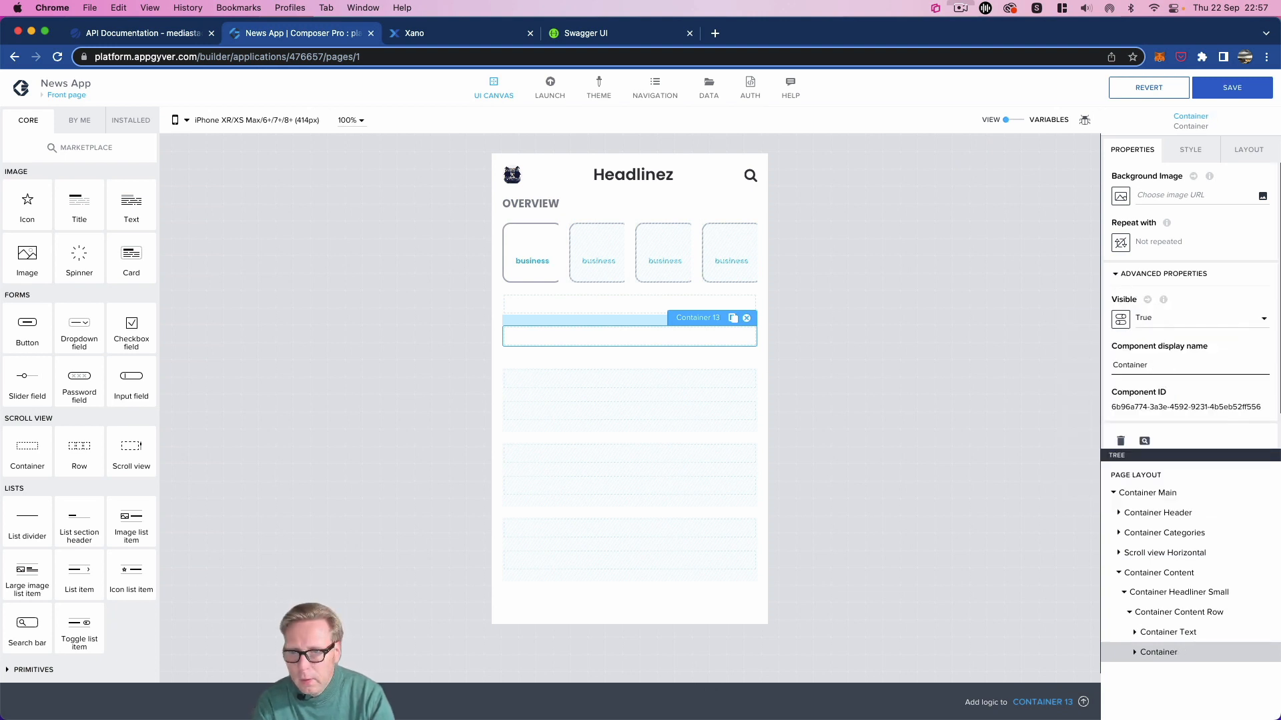
text(Image)
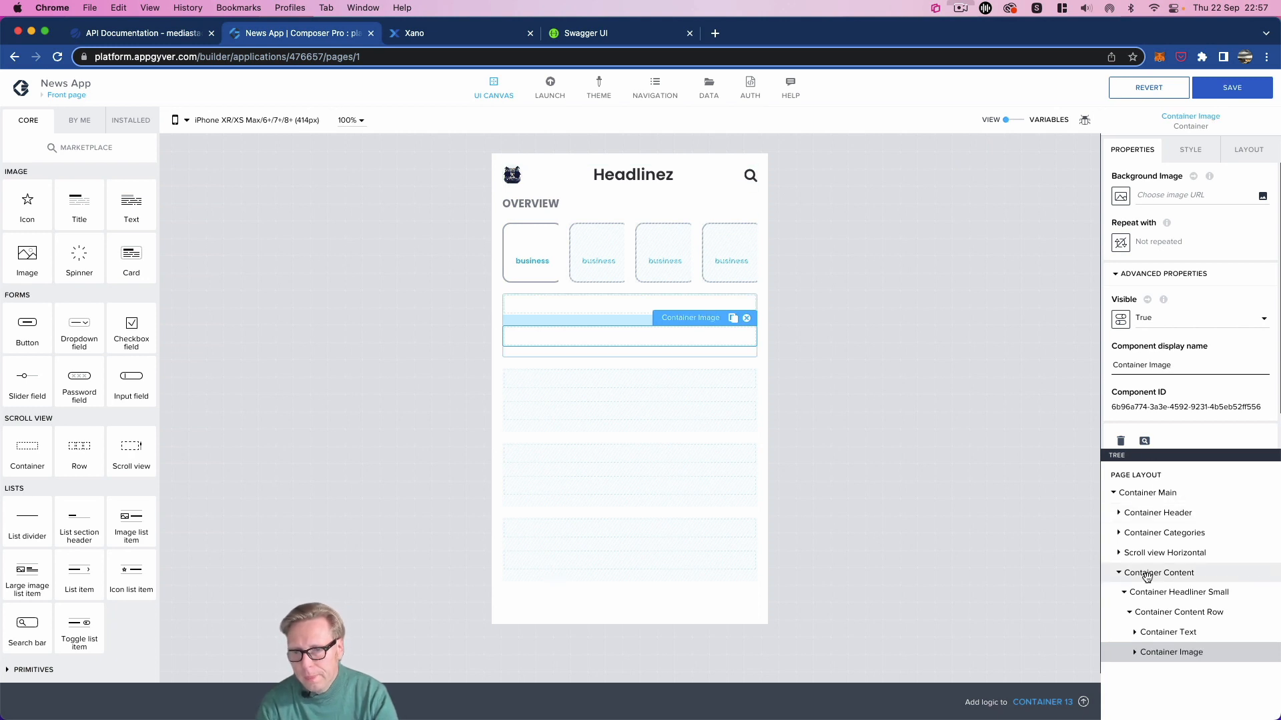
Step: Set the layout direction of Container Content Row to Horizontal
click(1161, 612)
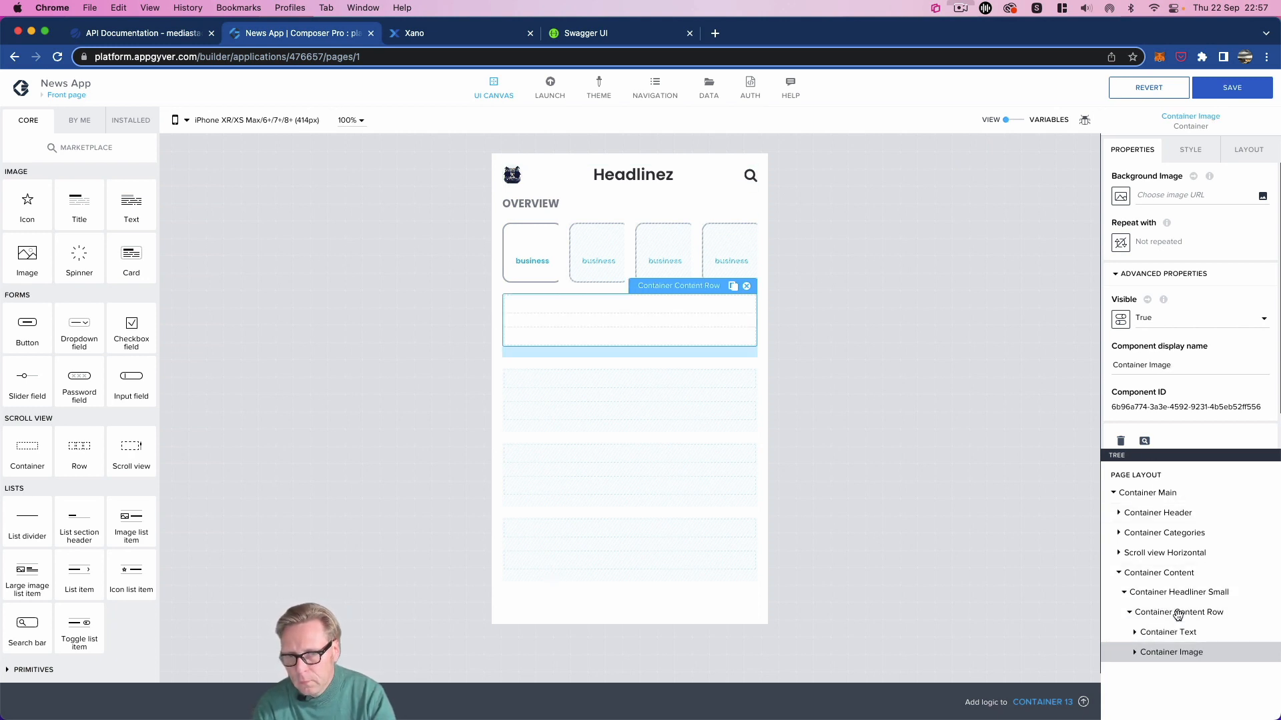
click(1235, 156)
click(1117, 270)
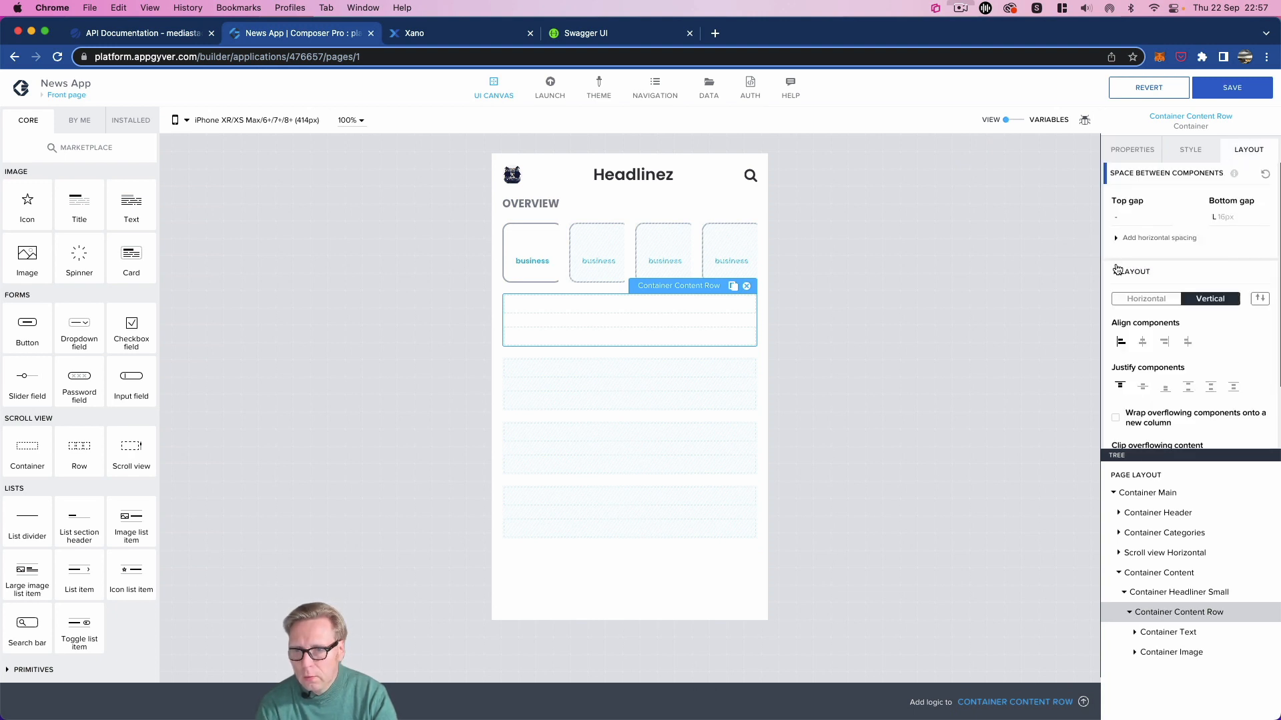
click(1140, 300)
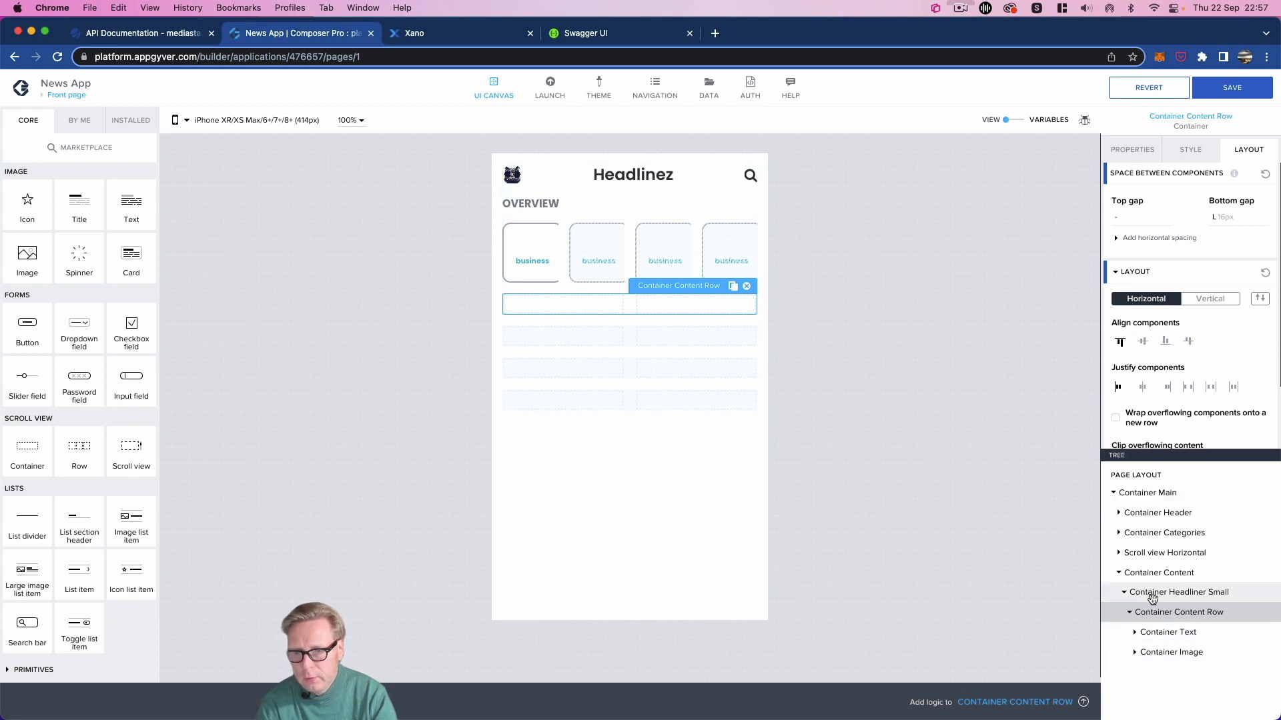
Step: Add a title component inside Container Text and name it "Title Category"
click(1179, 633)
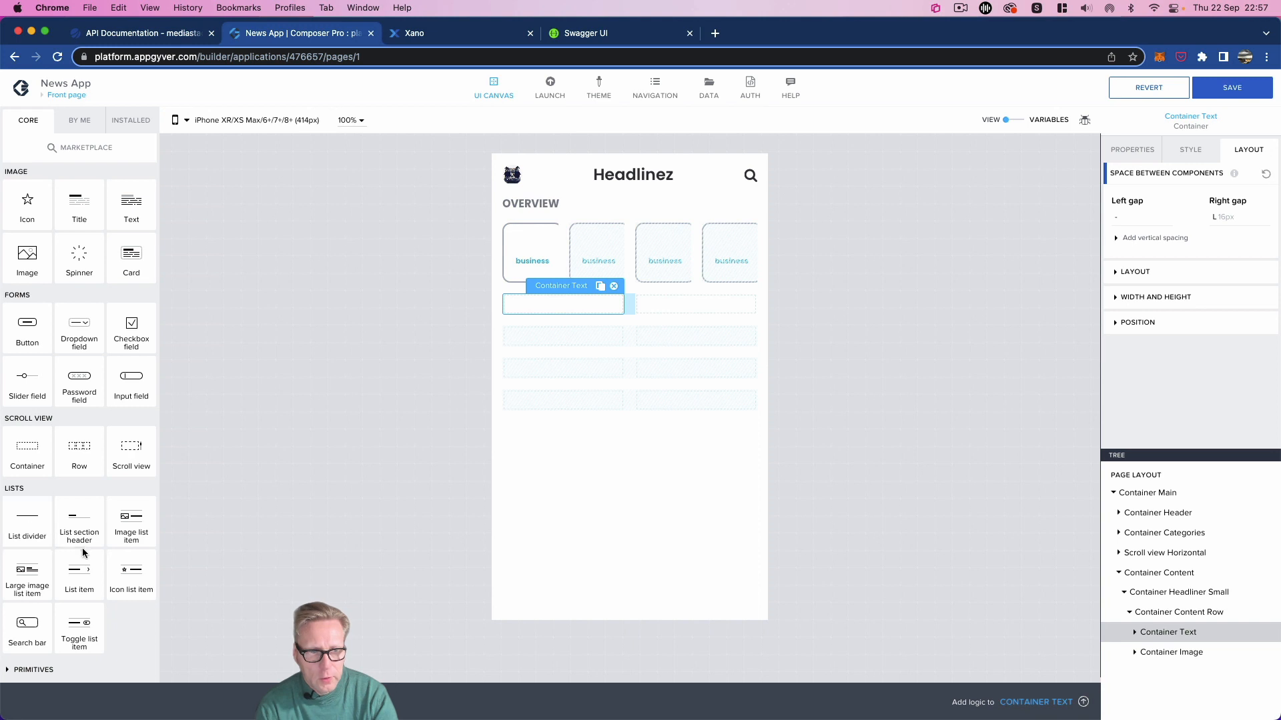
drag(70, 223, 1192, 635)
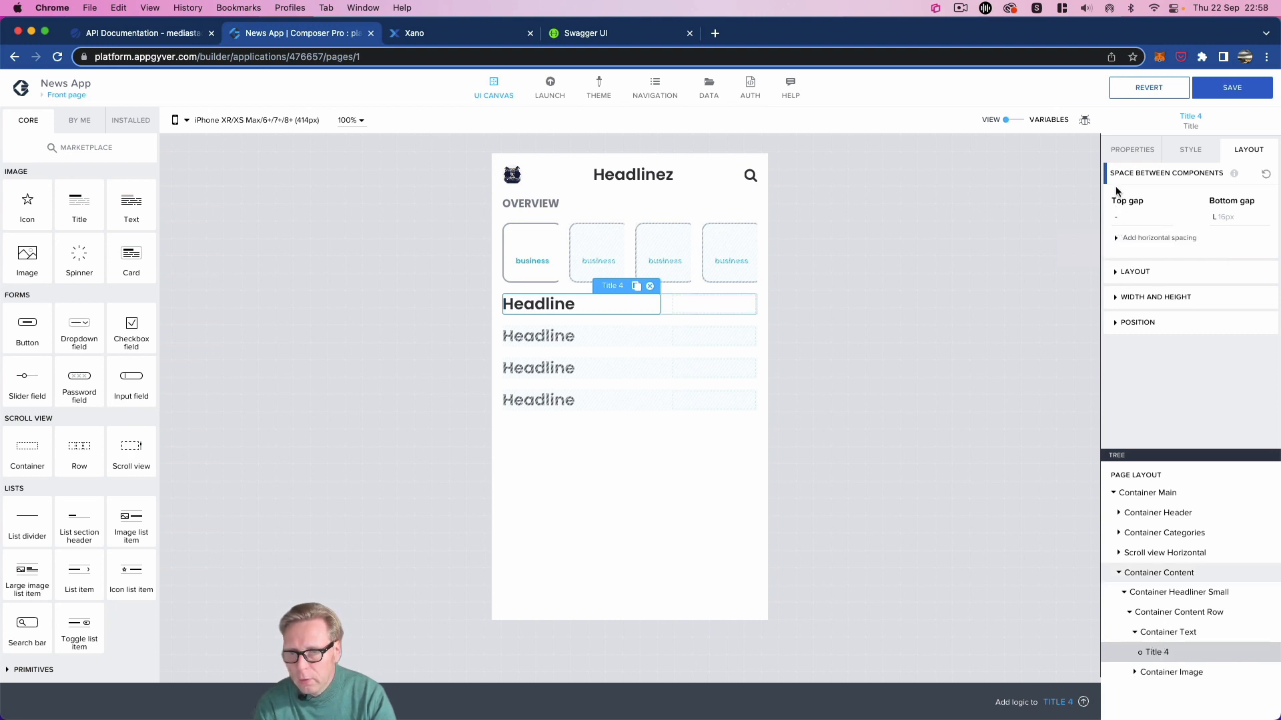
click(1127, 153)
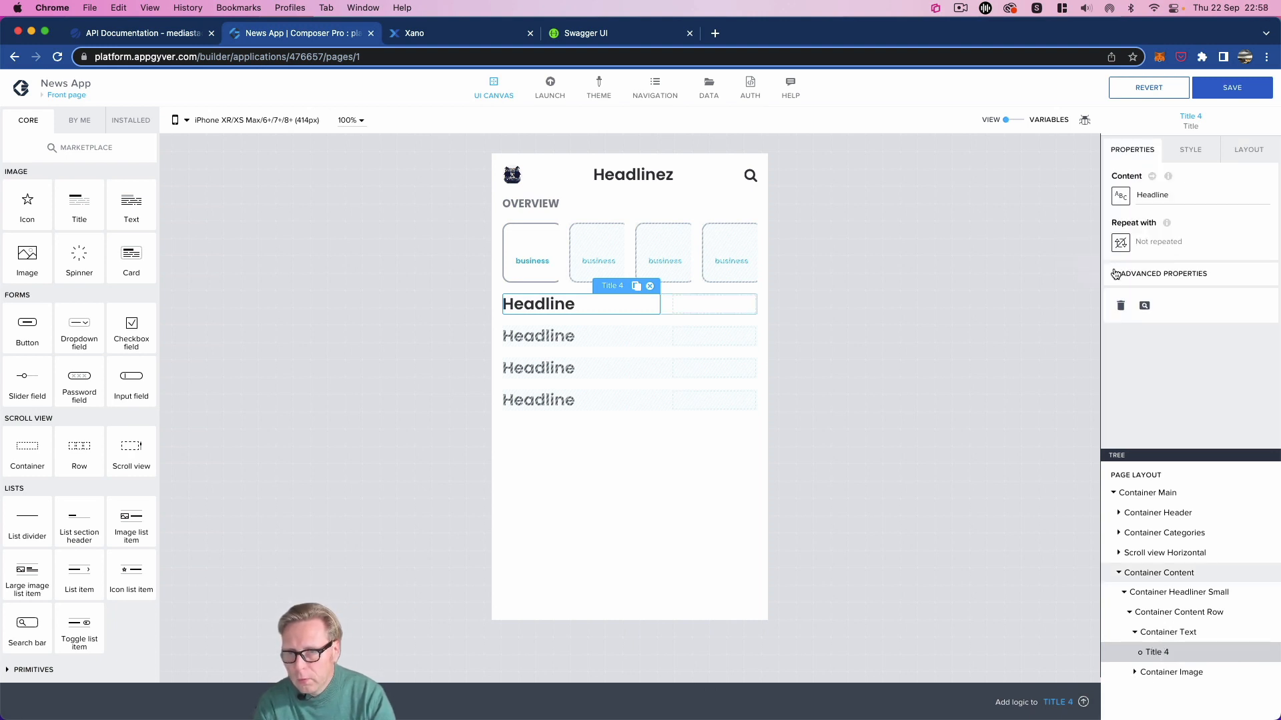
click(1118, 273)
key(BackSpace)
text(Cateog)
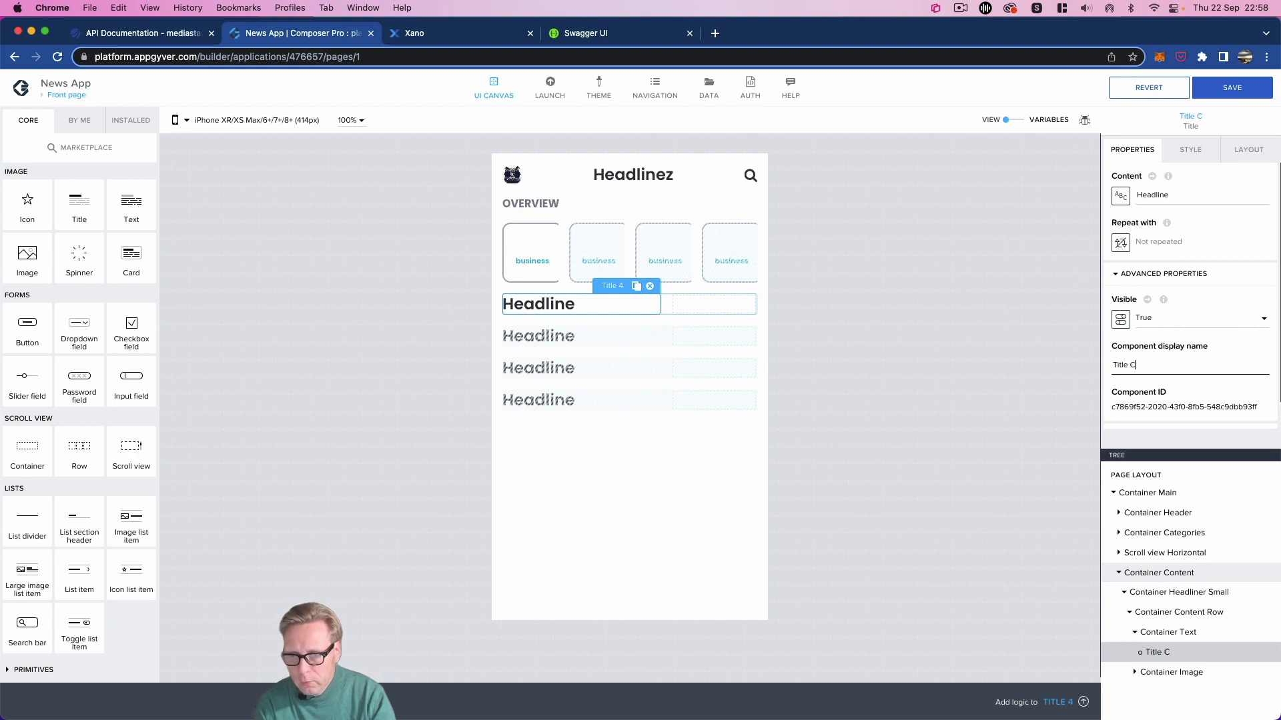
key(BackSpace)
key(BackSpace)
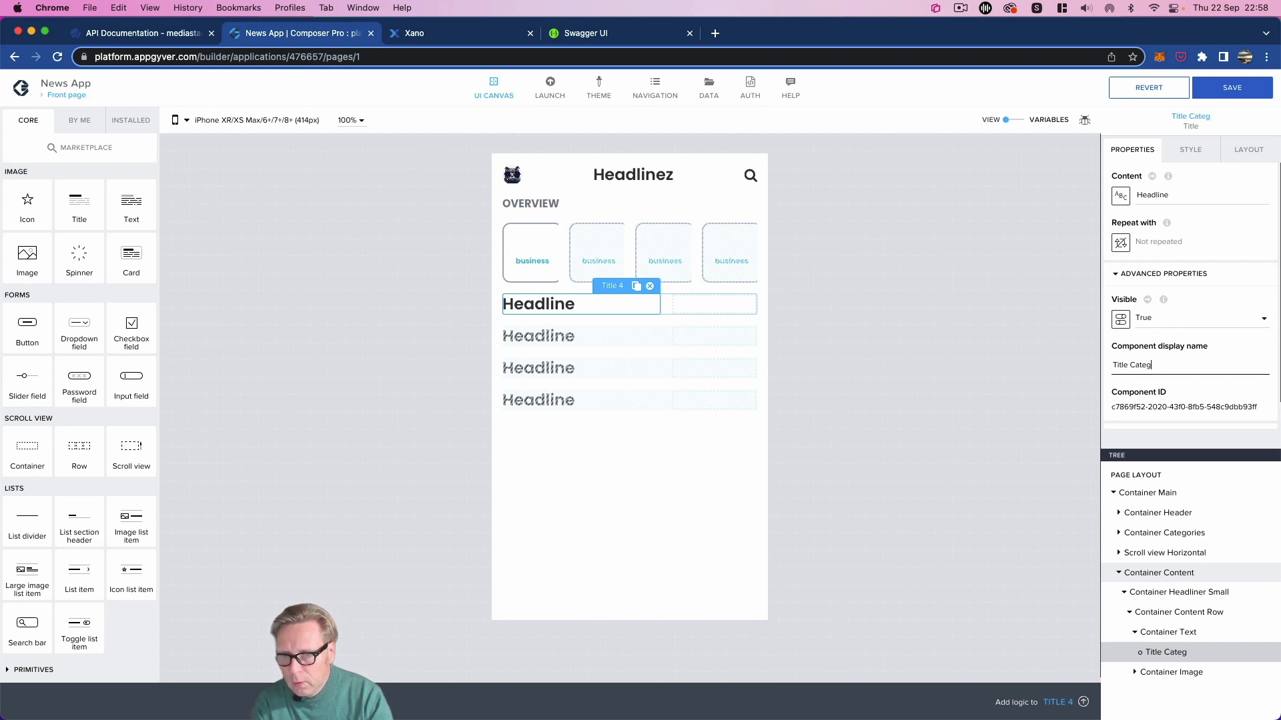
text(gory)
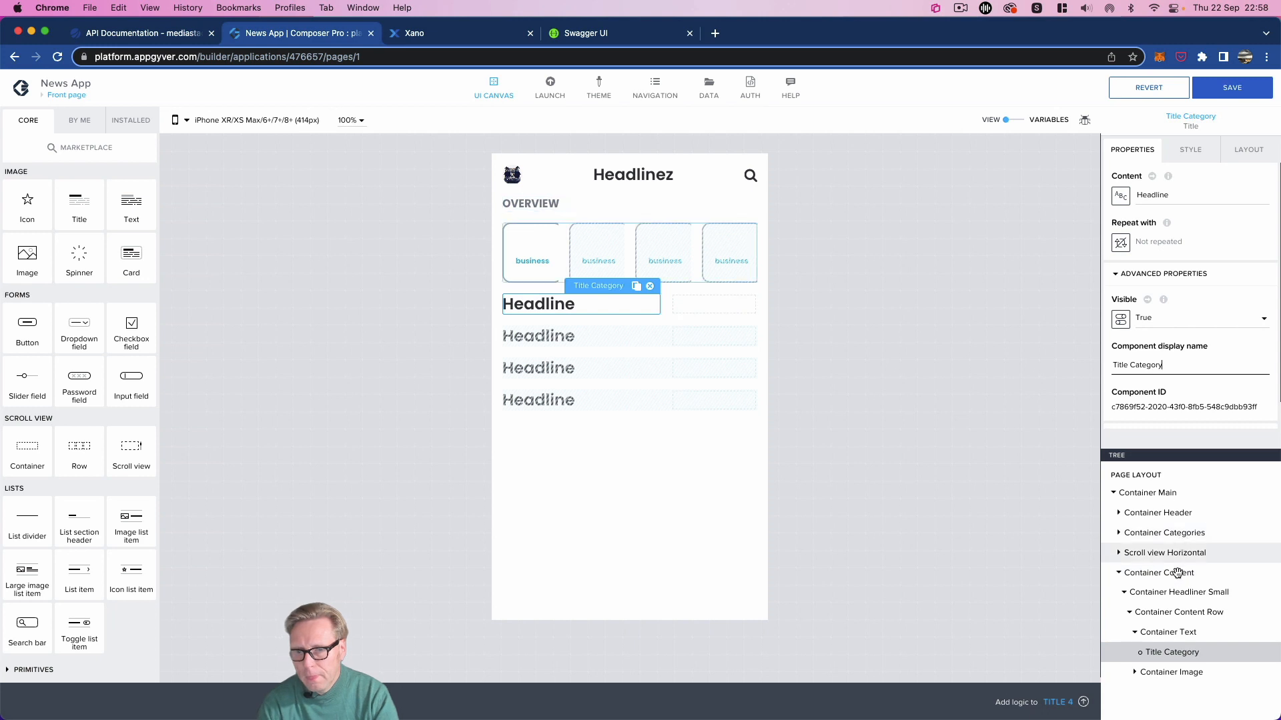
Step: Apply the Category style class to Title Category
click(1190, 152)
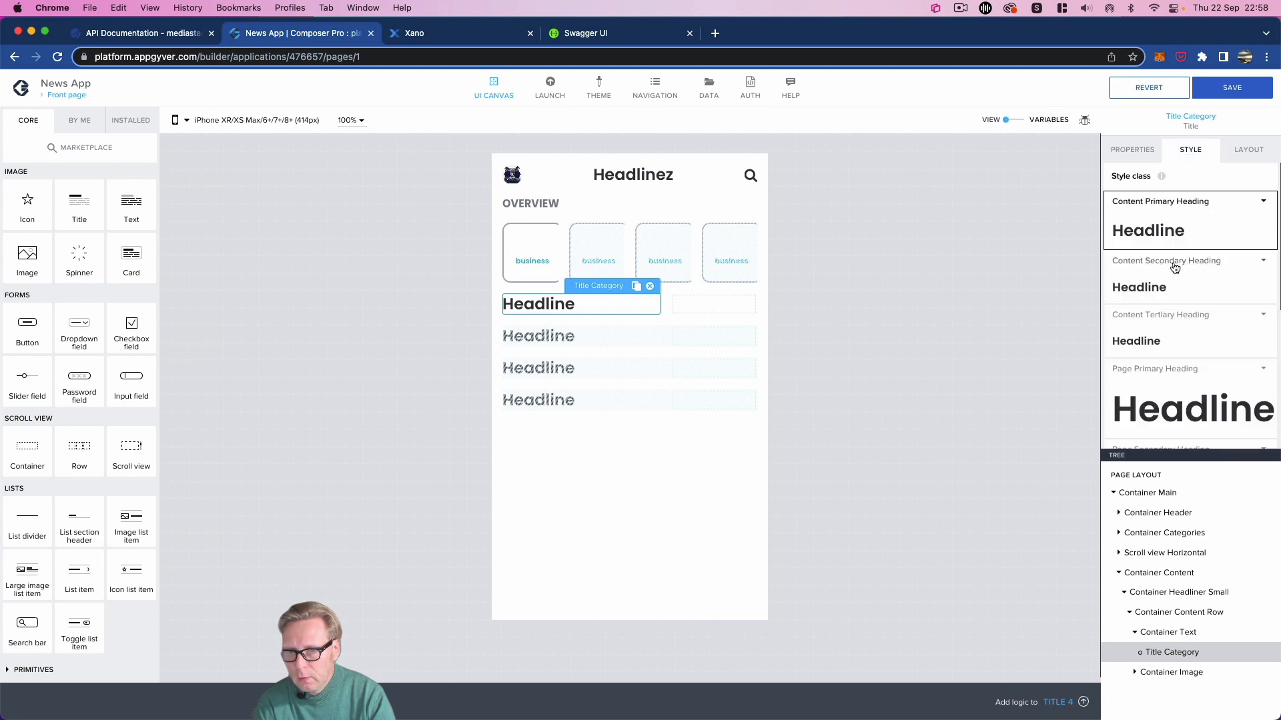
scroll(1192, 282, down, 2)
scroll(1192, 282, down, 5)
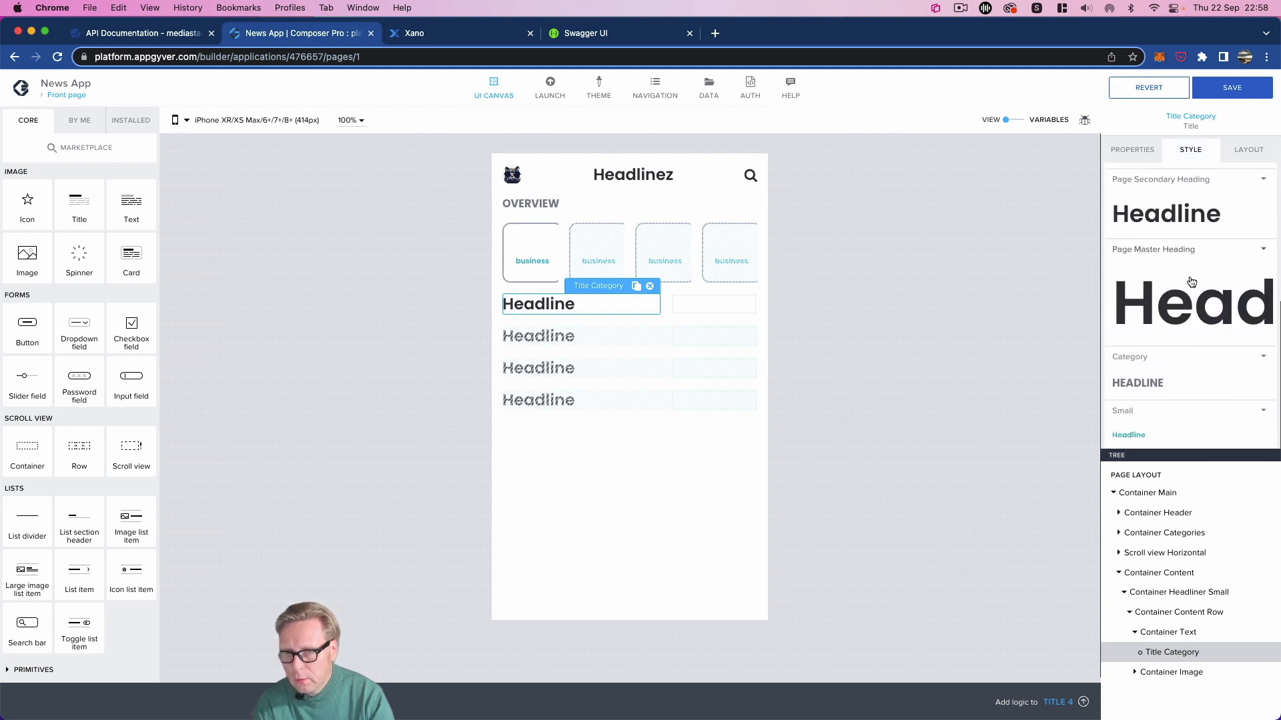
click(1166, 355)
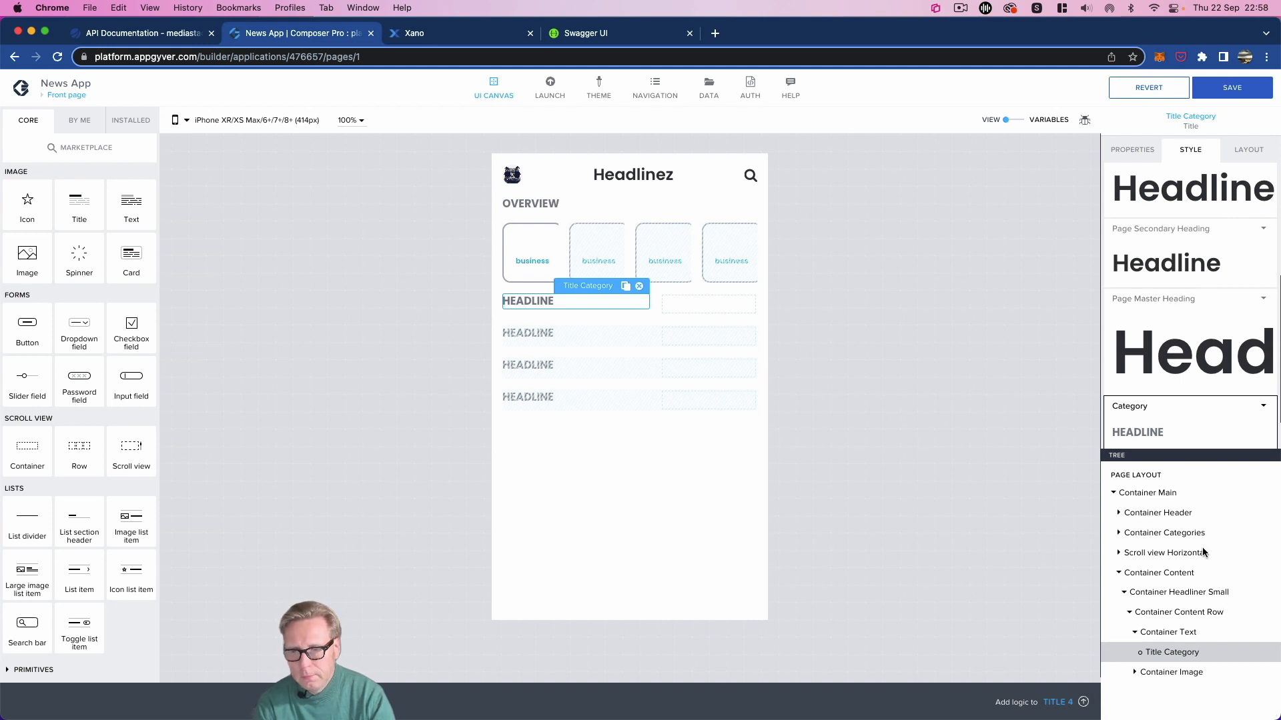
Step: Duplicate Title Category inside Container Text
click(1181, 639)
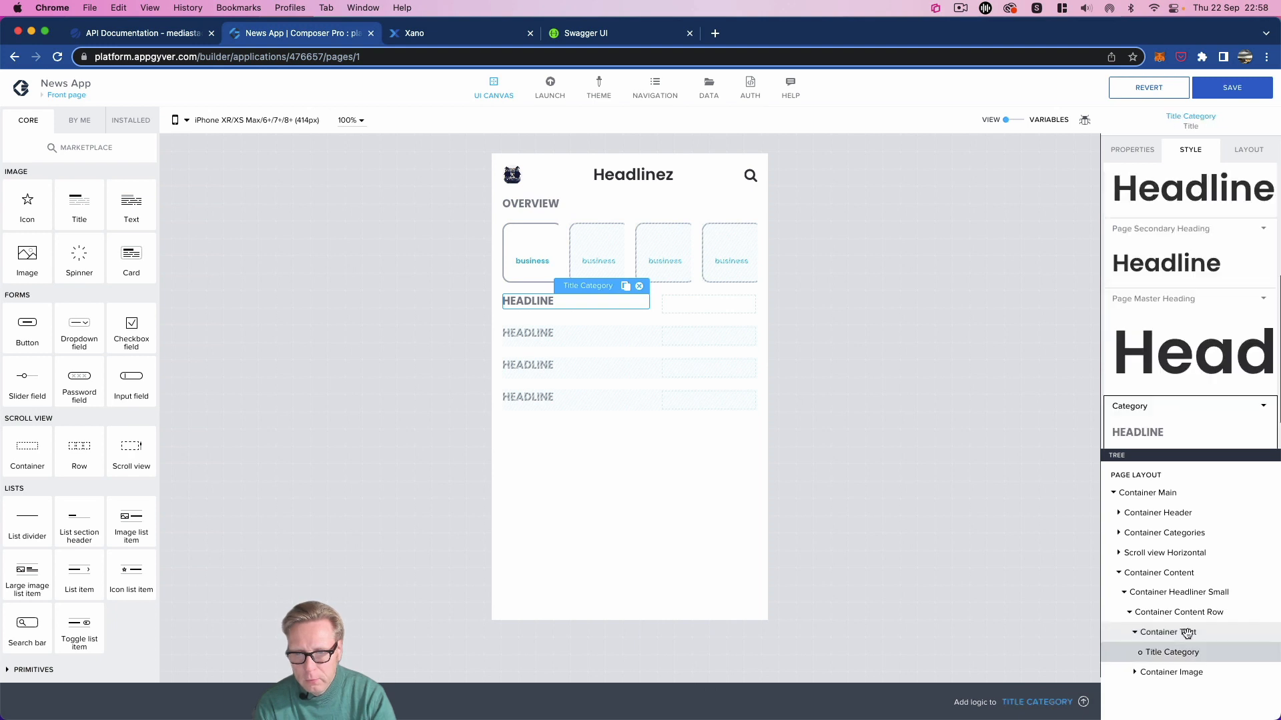
click(1187, 633)
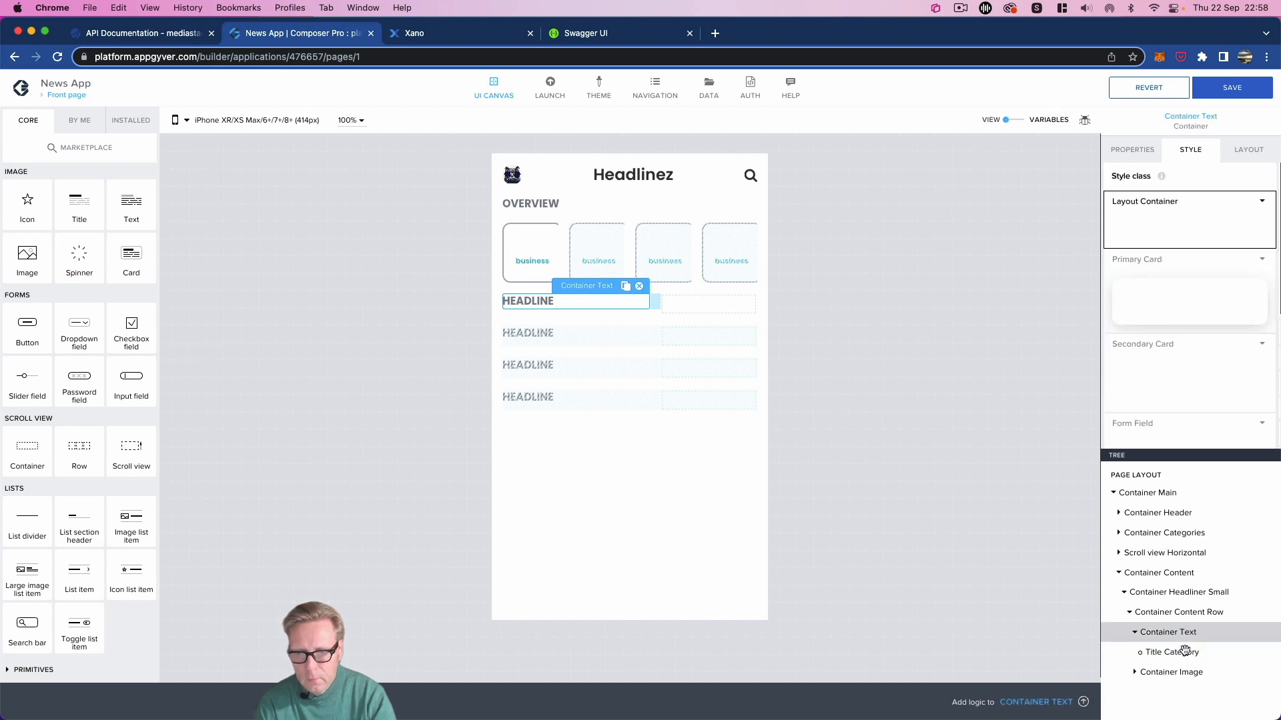
click(1185, 650)
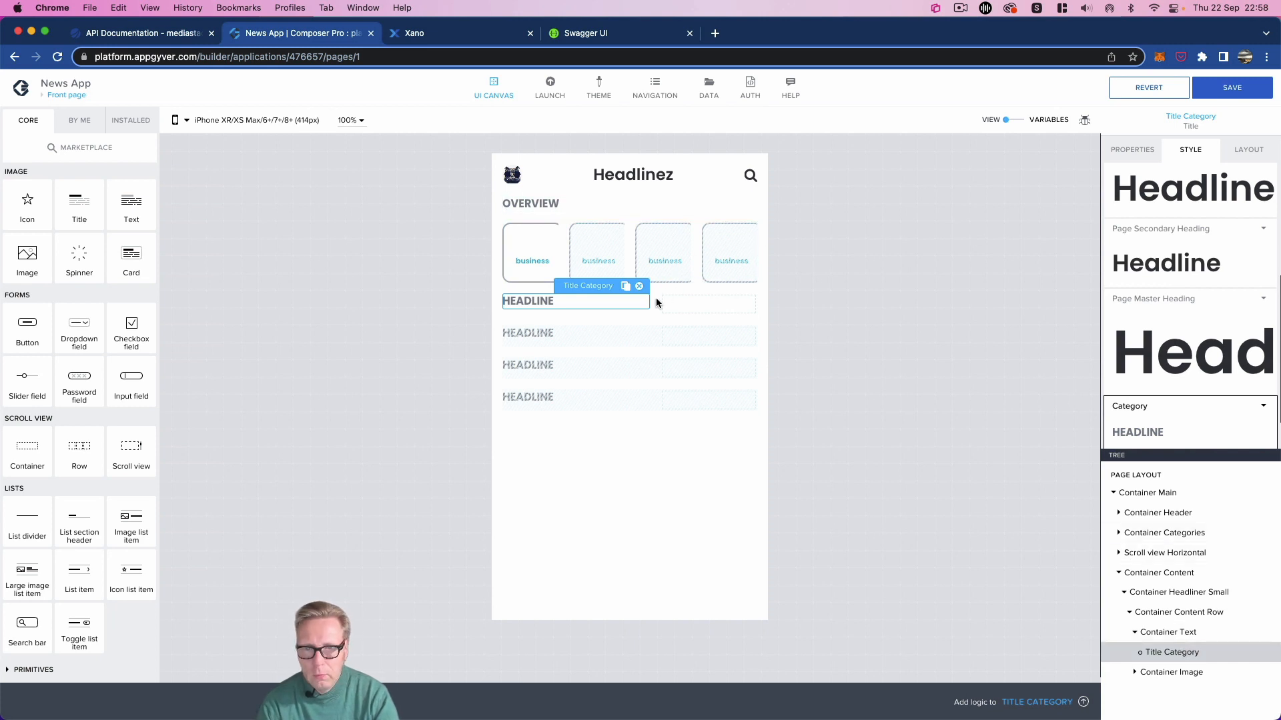
click(628, 288)
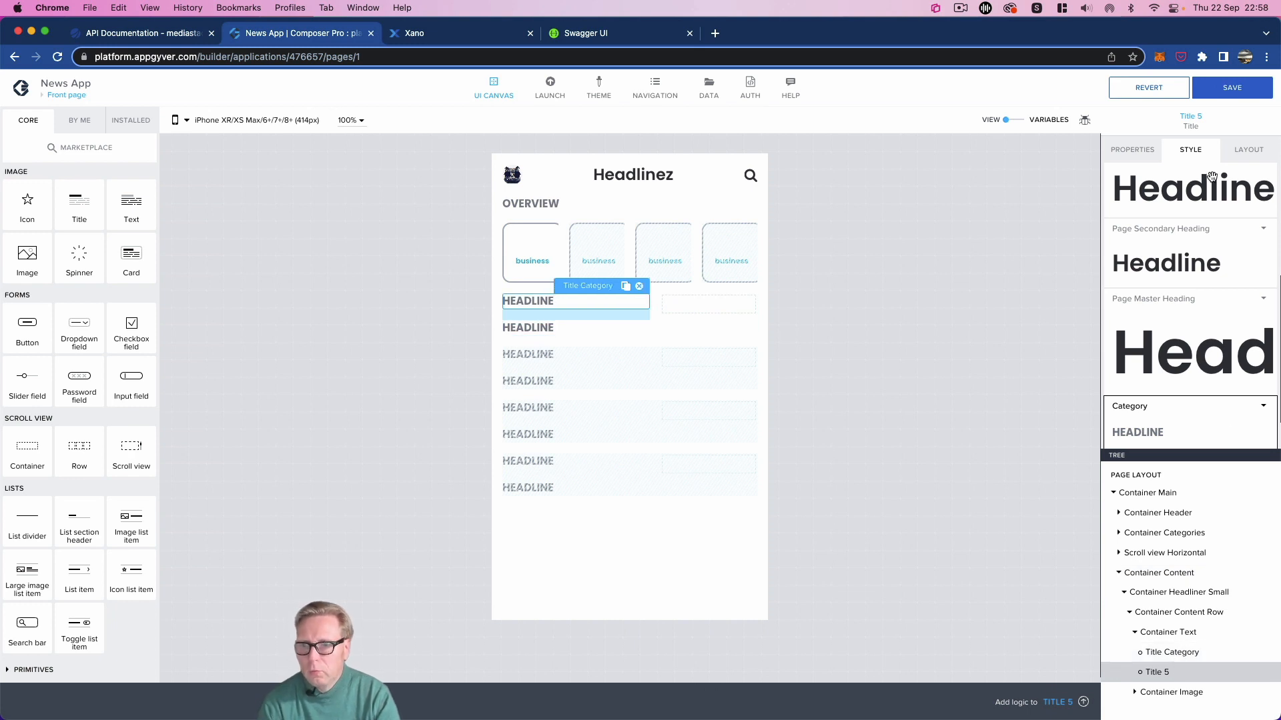
Step: Clear the spacing values between components on Title Category so it has no bottom gap
click(1247, 151)
click(1226, 219)
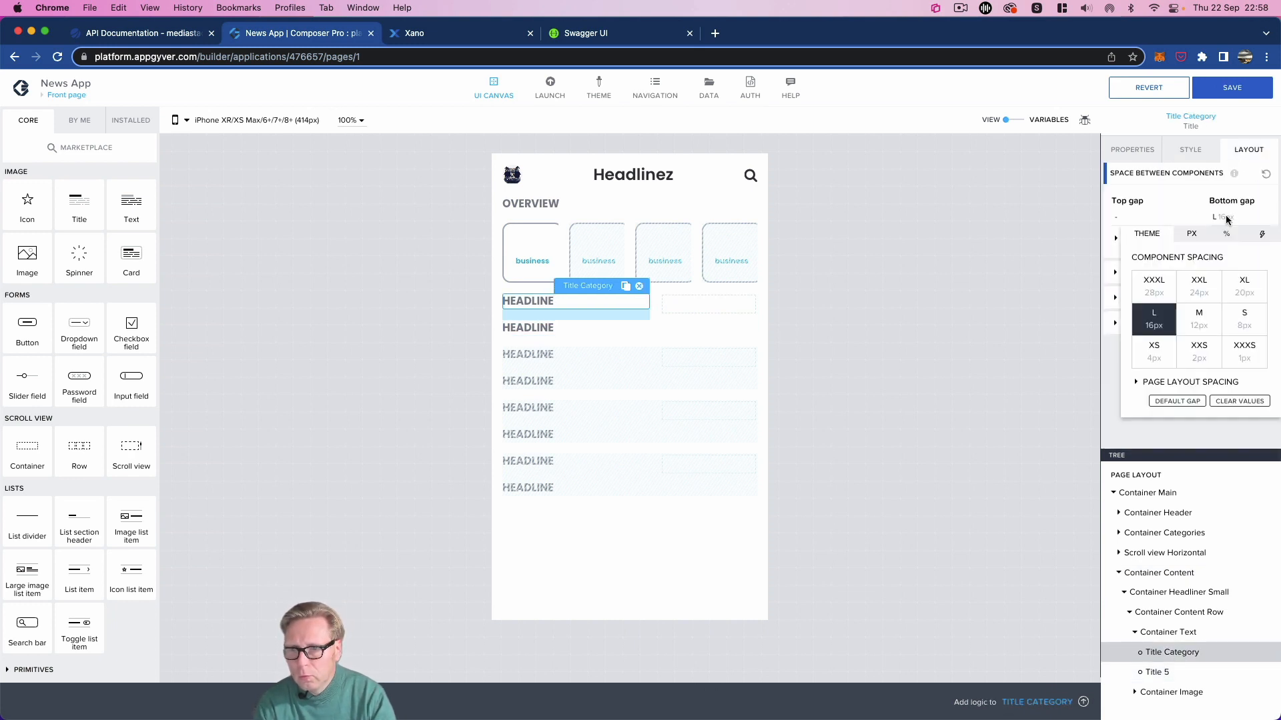
click(1234, 405)
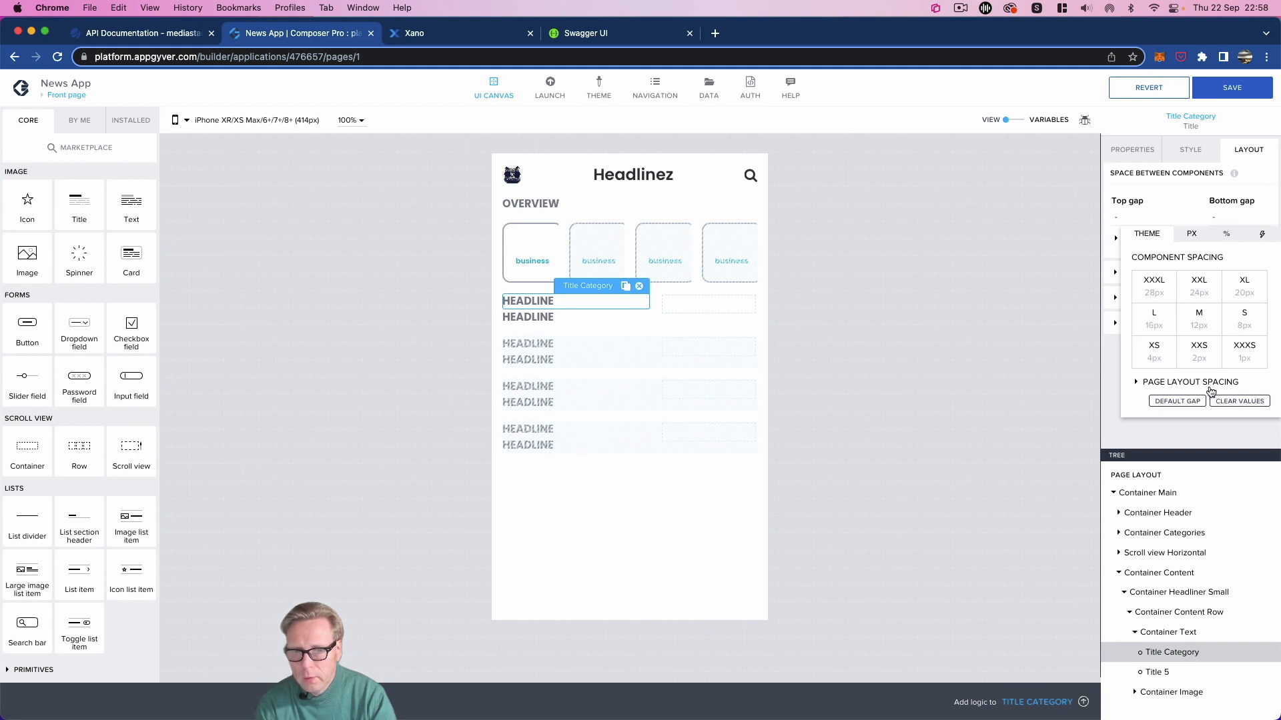
Step: Rename the duplicated title component in Container Text to "Title Title"
click(1168, 674)
click(1164, 672)
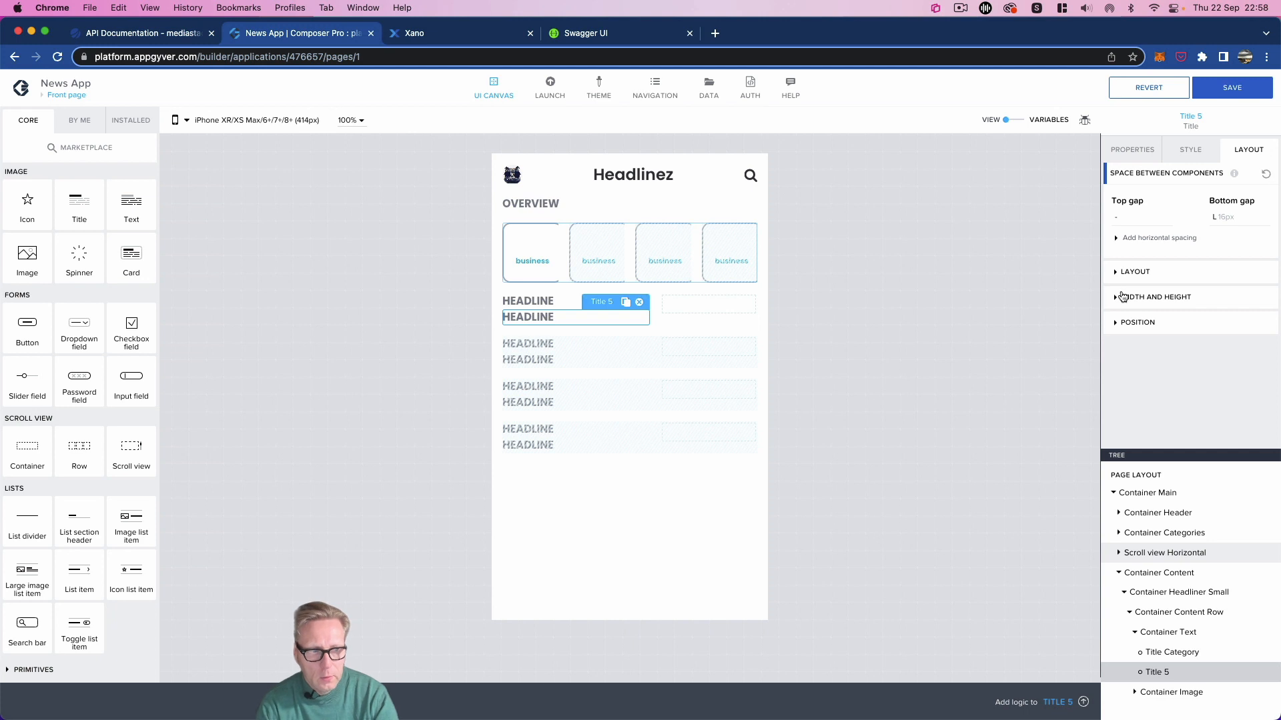
click(1127, 150)
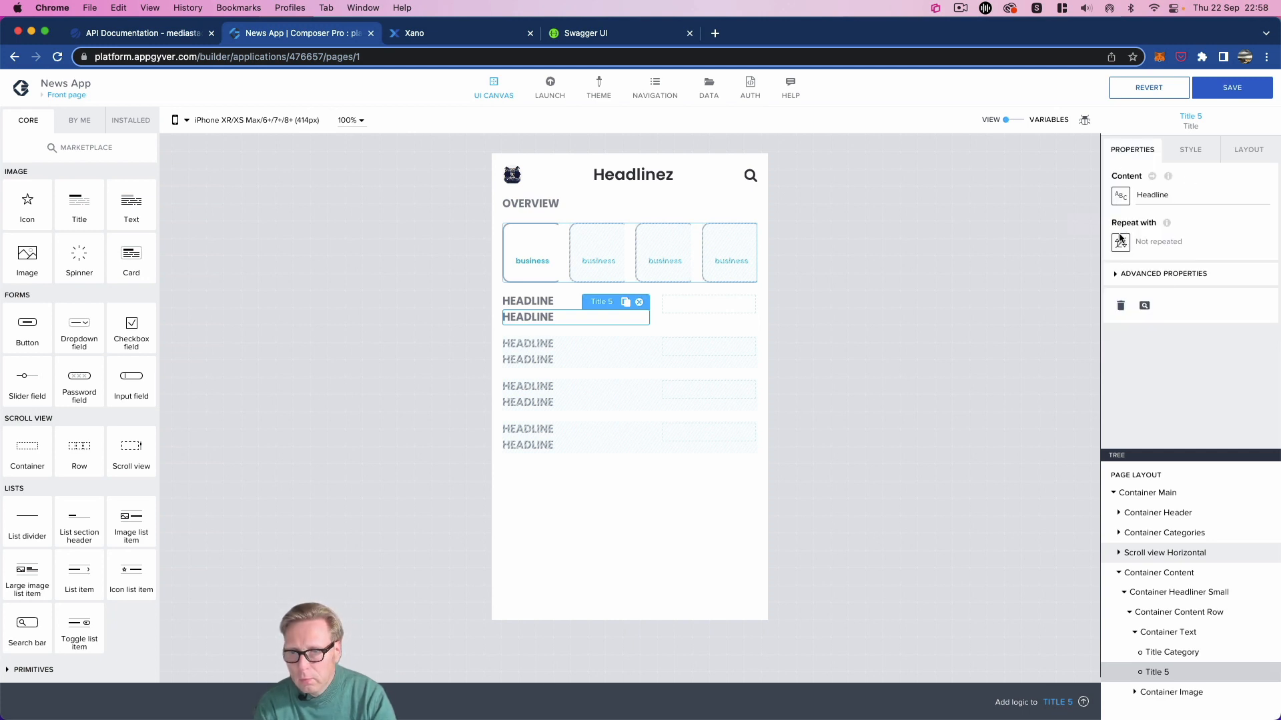
click(1117, 275)
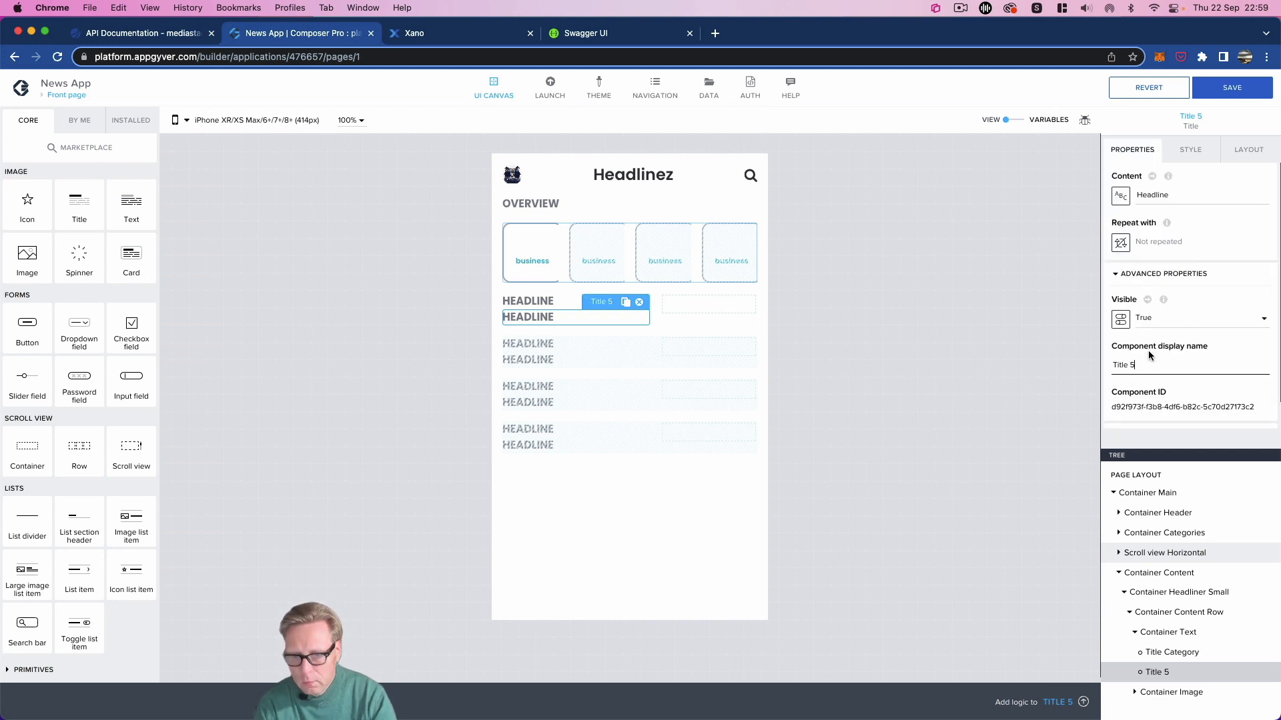
text(e)
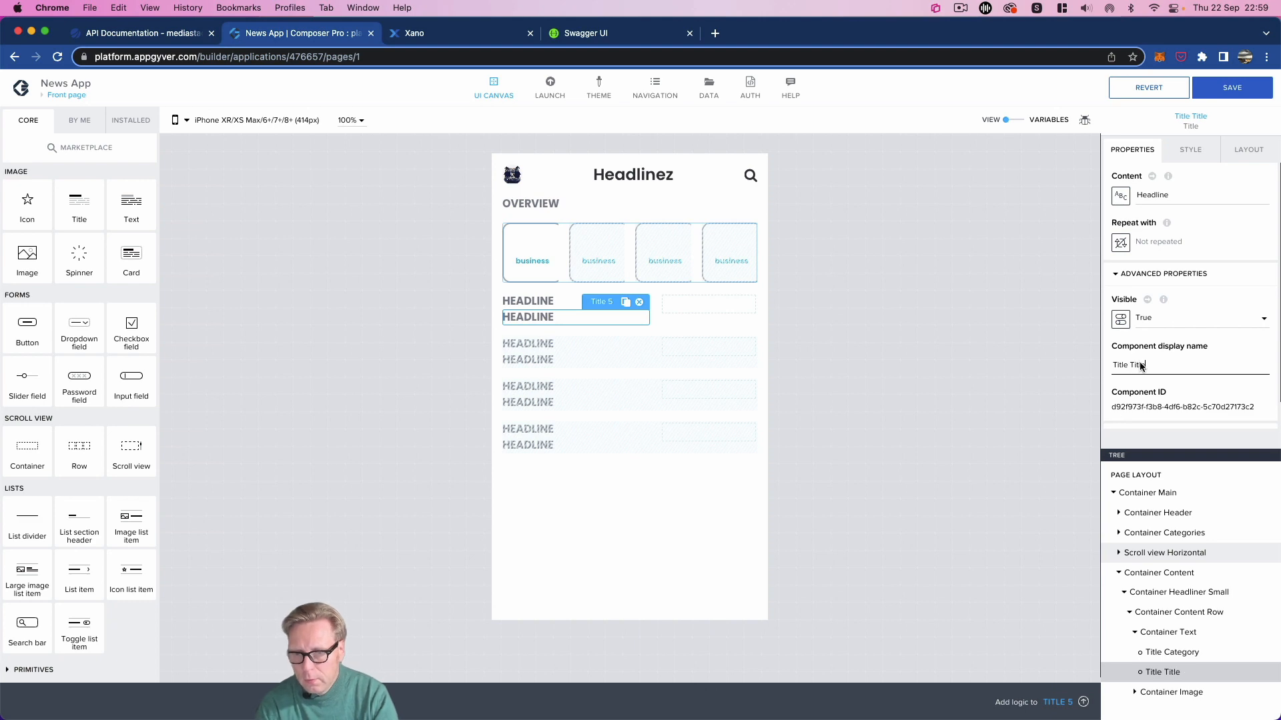
Step: Bind the content of Title Category to the category property of the current data item in repeat
click(1172, 653)
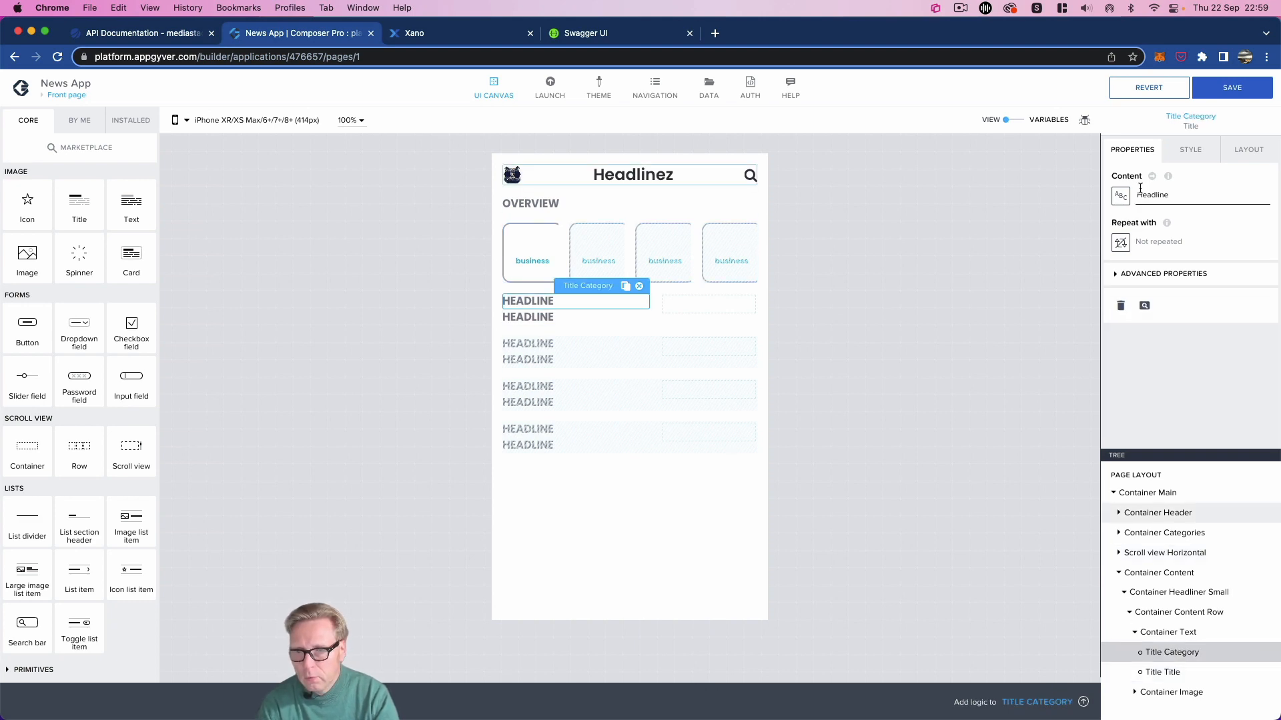
click(1120, 196)
click(622, 396)
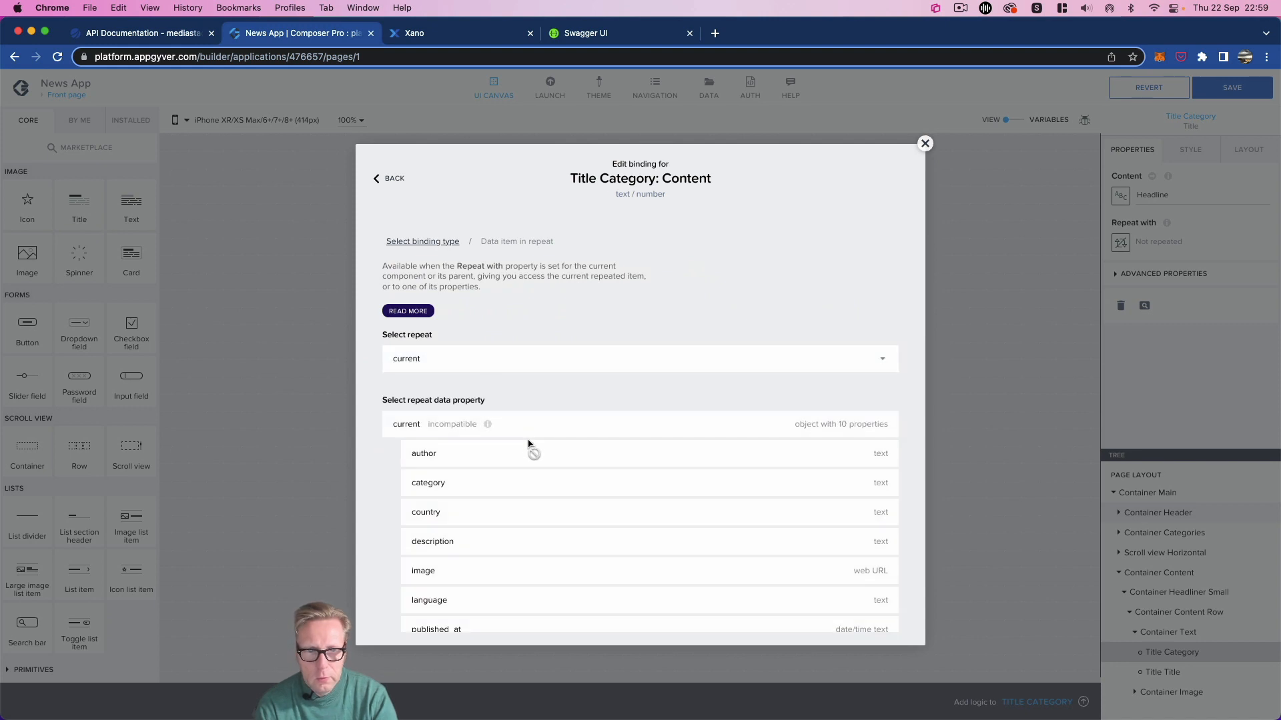
scroll(535, 474, down, 2)
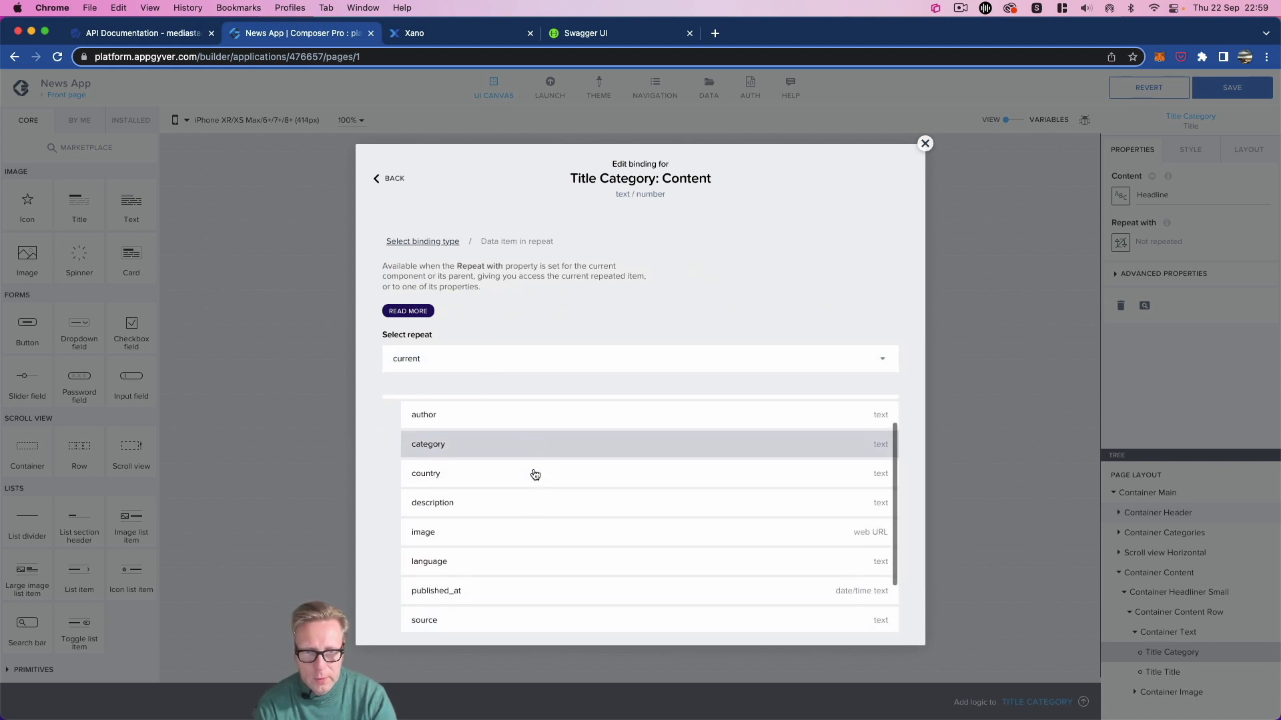
click(522, 444)
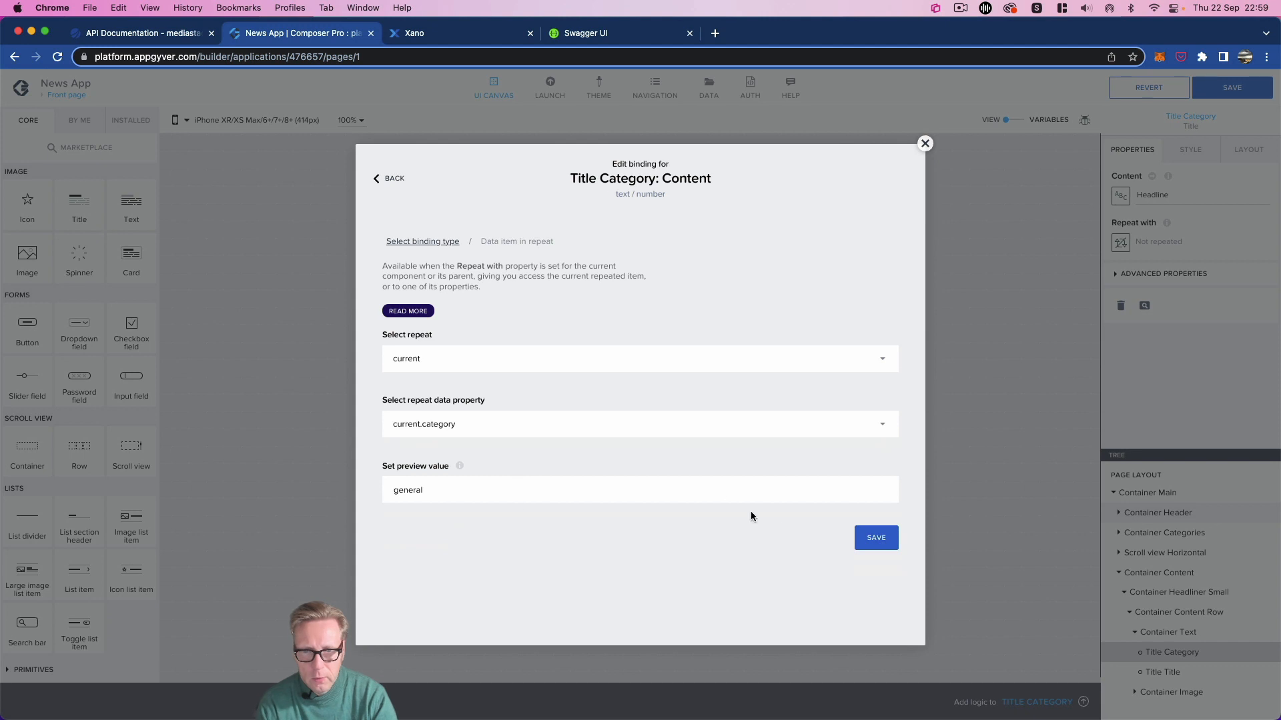
click(873, 543)
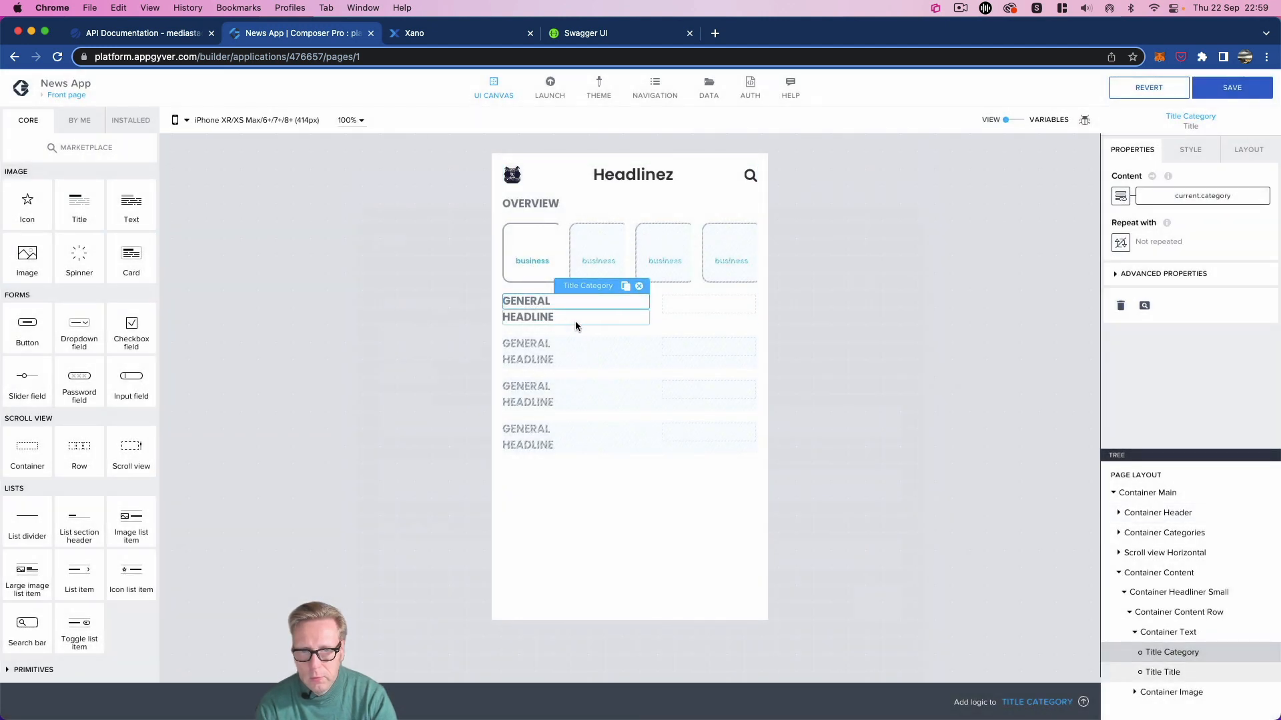
Step: Bind the content of Title Title to the title property of the current data item in repeat
click(1187, 673)
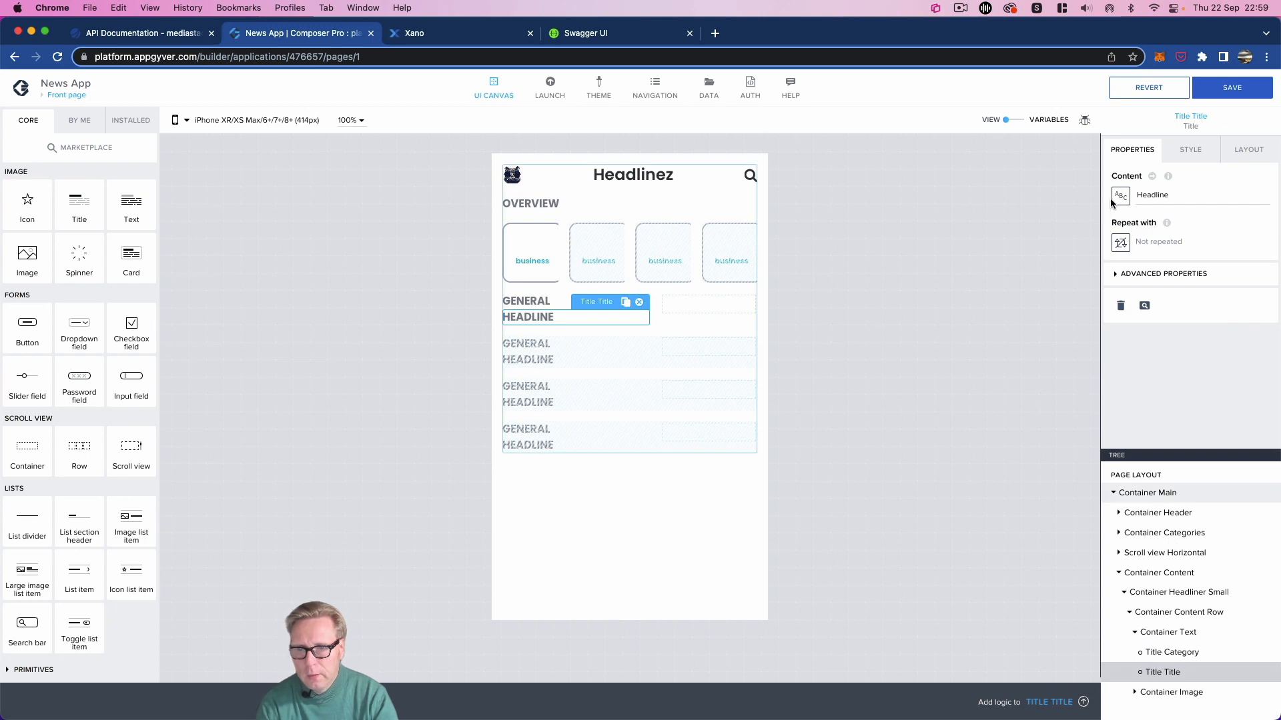
click(1112, 202)
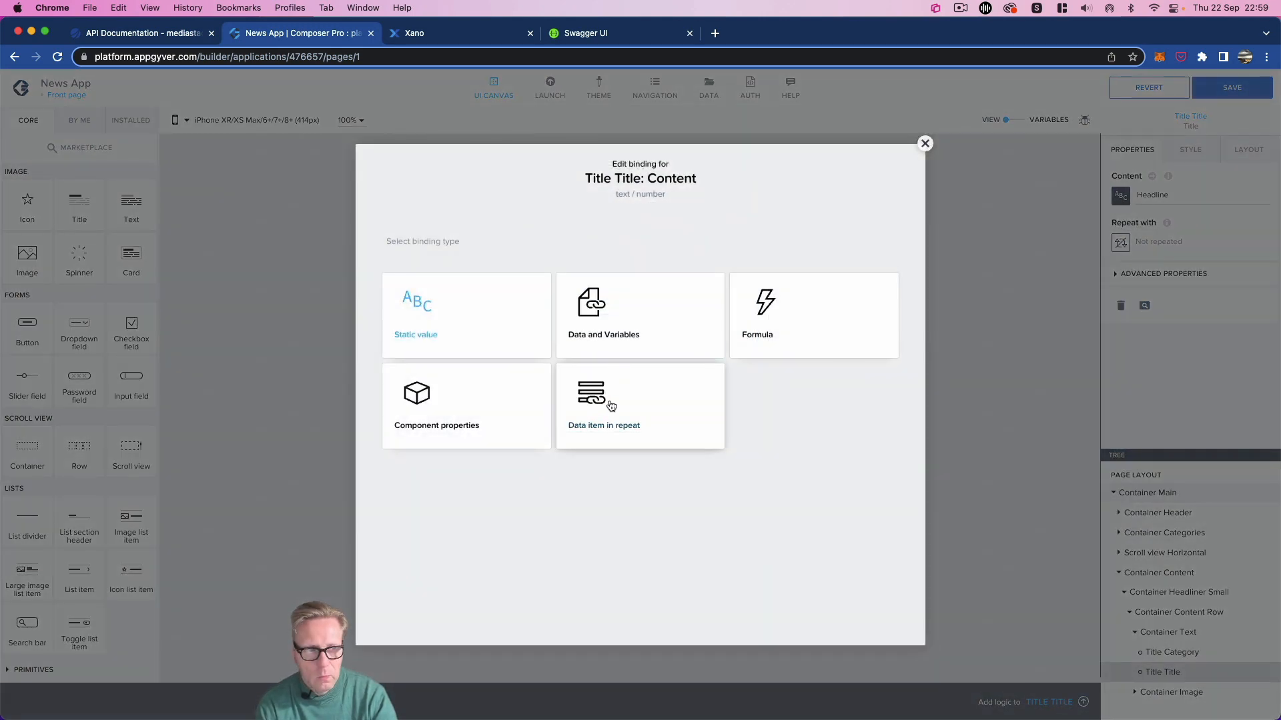
click(614, 403)
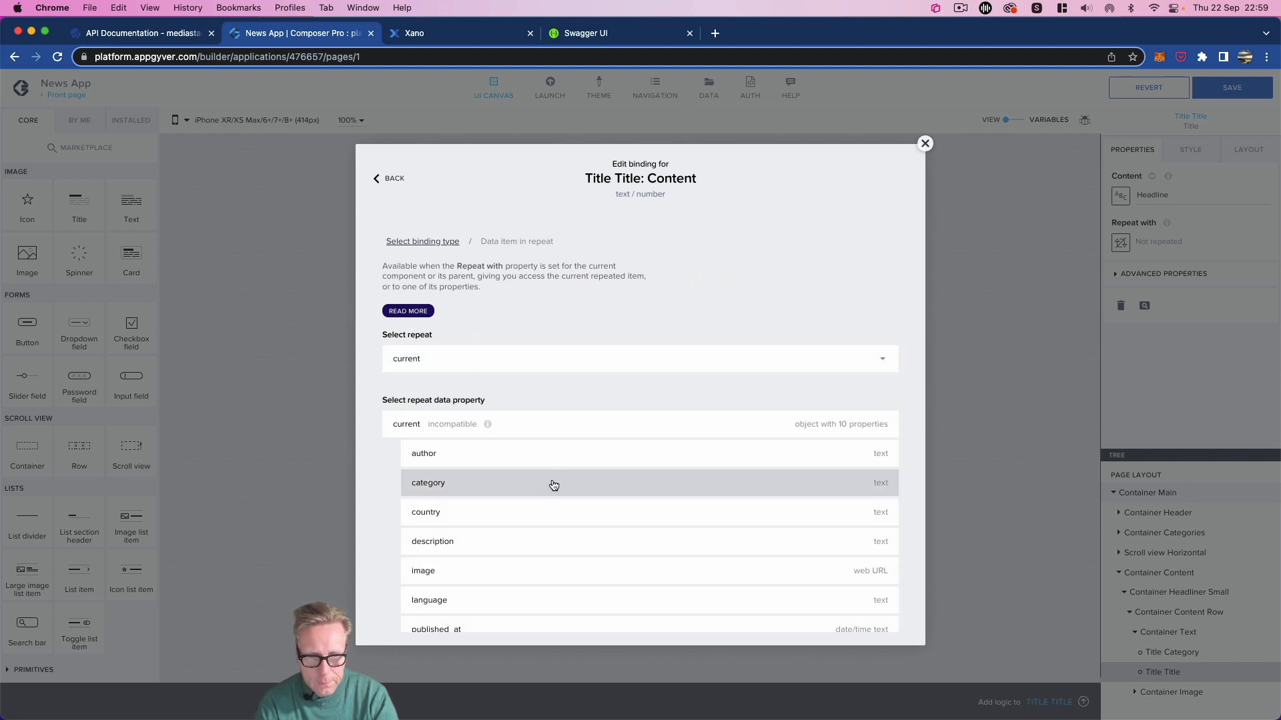
scroll(553, 485, down, 1)
scroll(553, 485, down, 3)
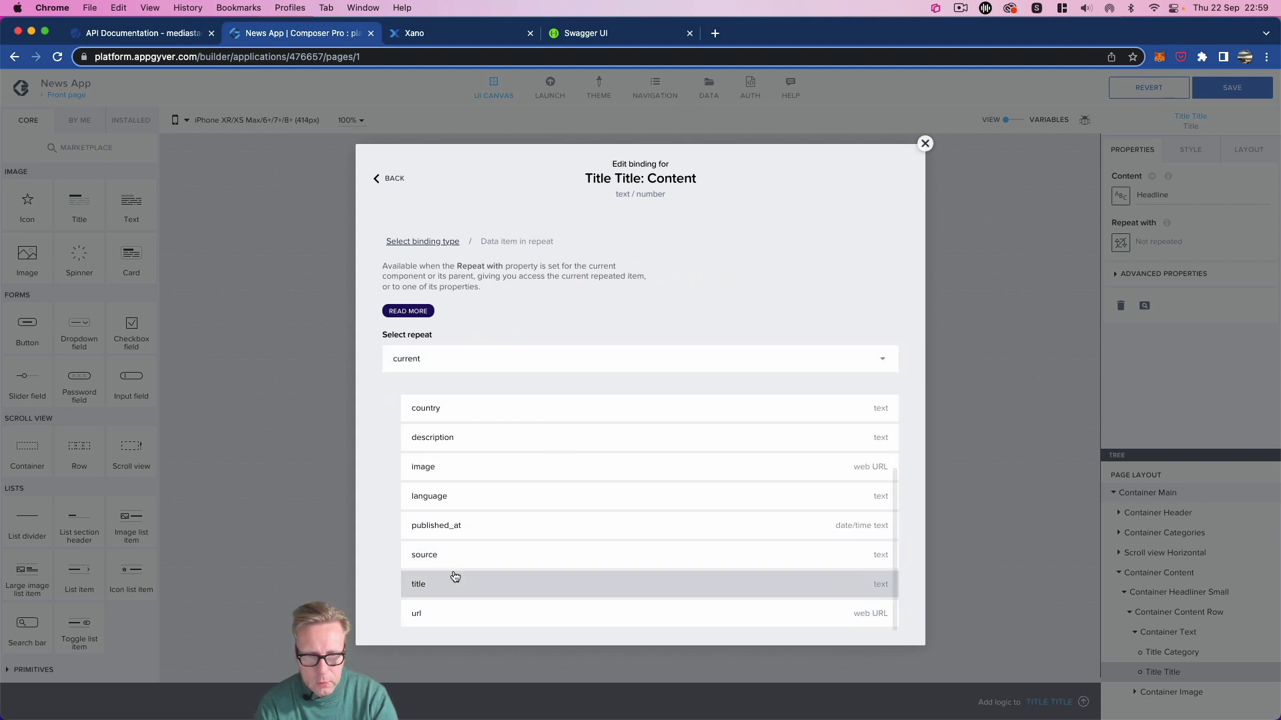
click(451, 580)
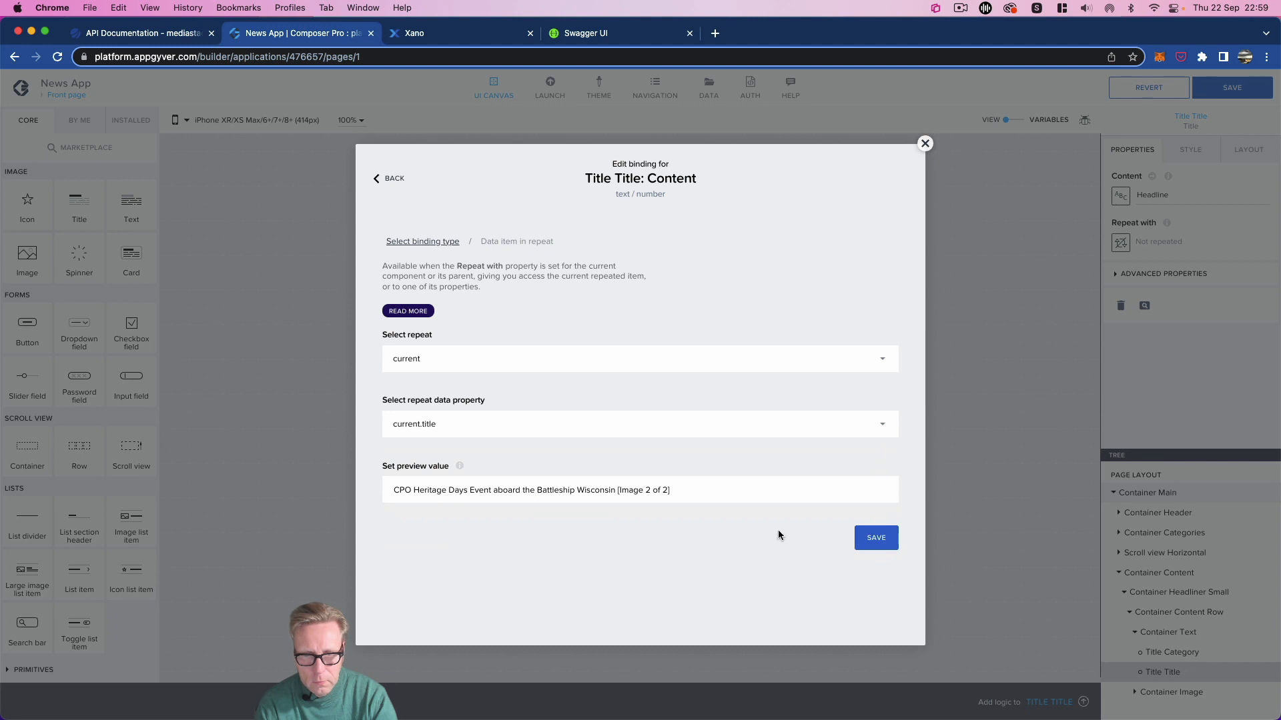
click(867, 537)
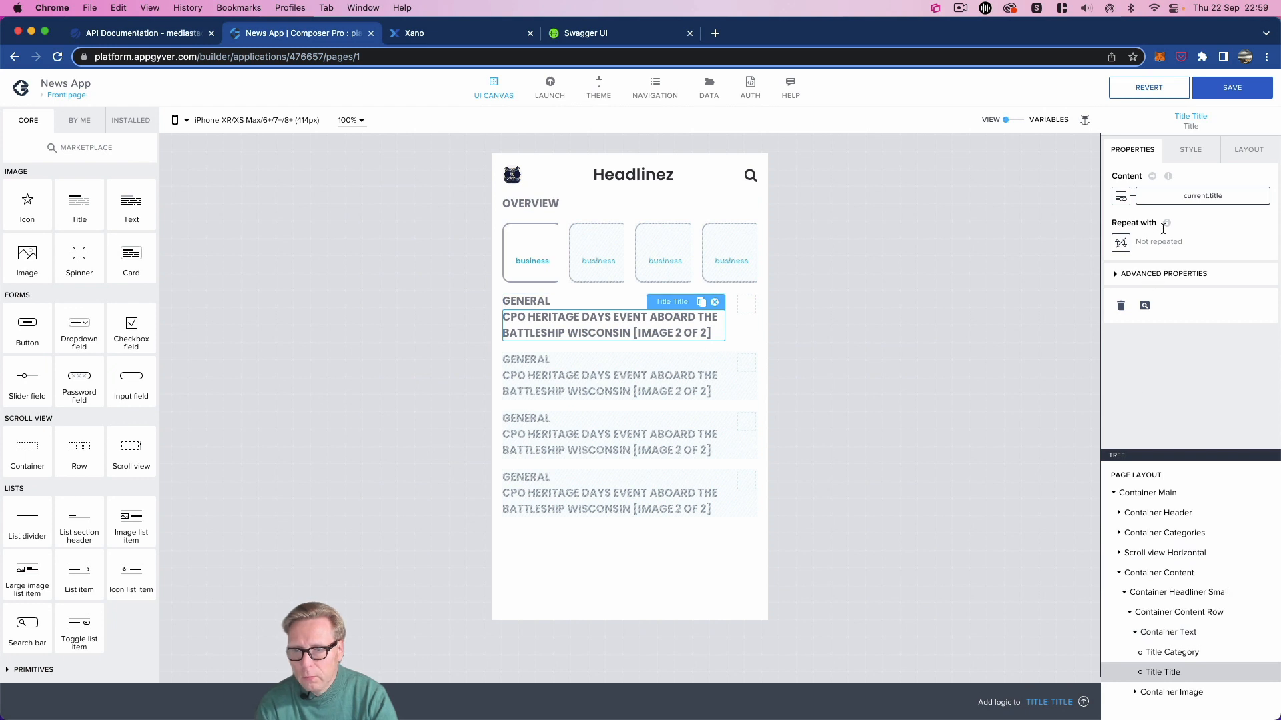
Step: Apply the Content Tertiary Heading style class to Title Title
click(1195, 158)
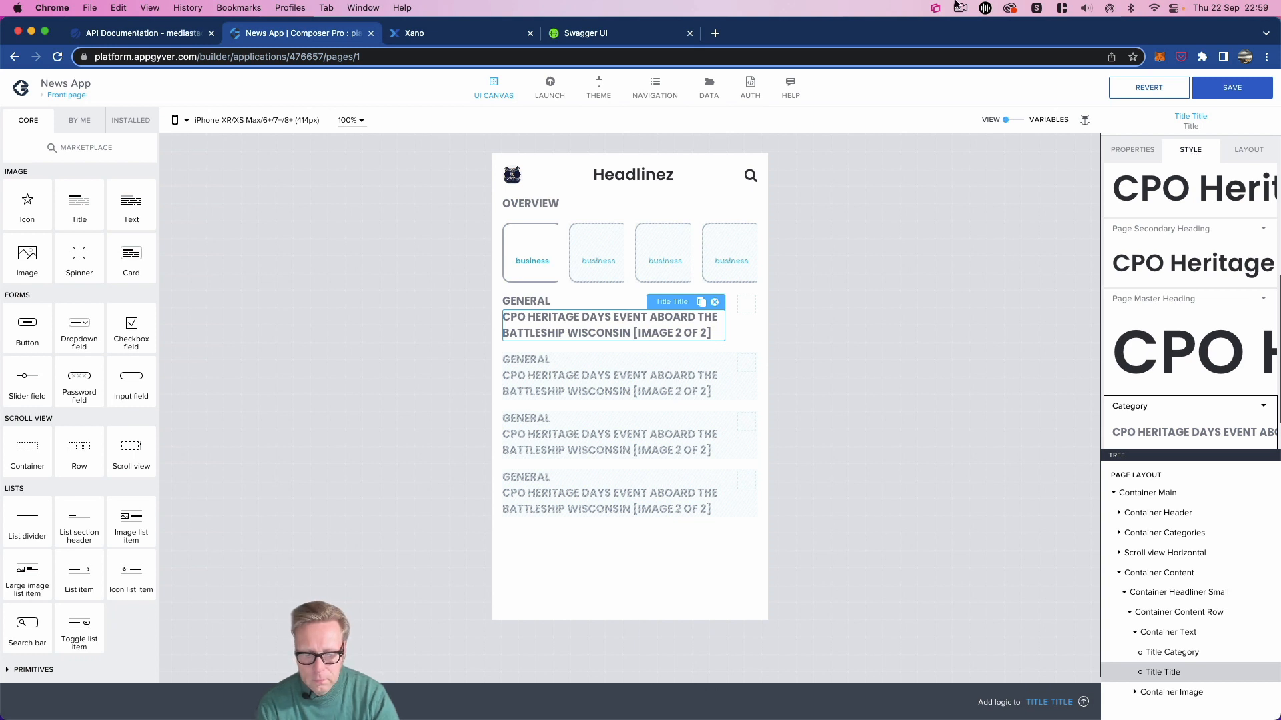
scroll(1191, 300, up, 3)
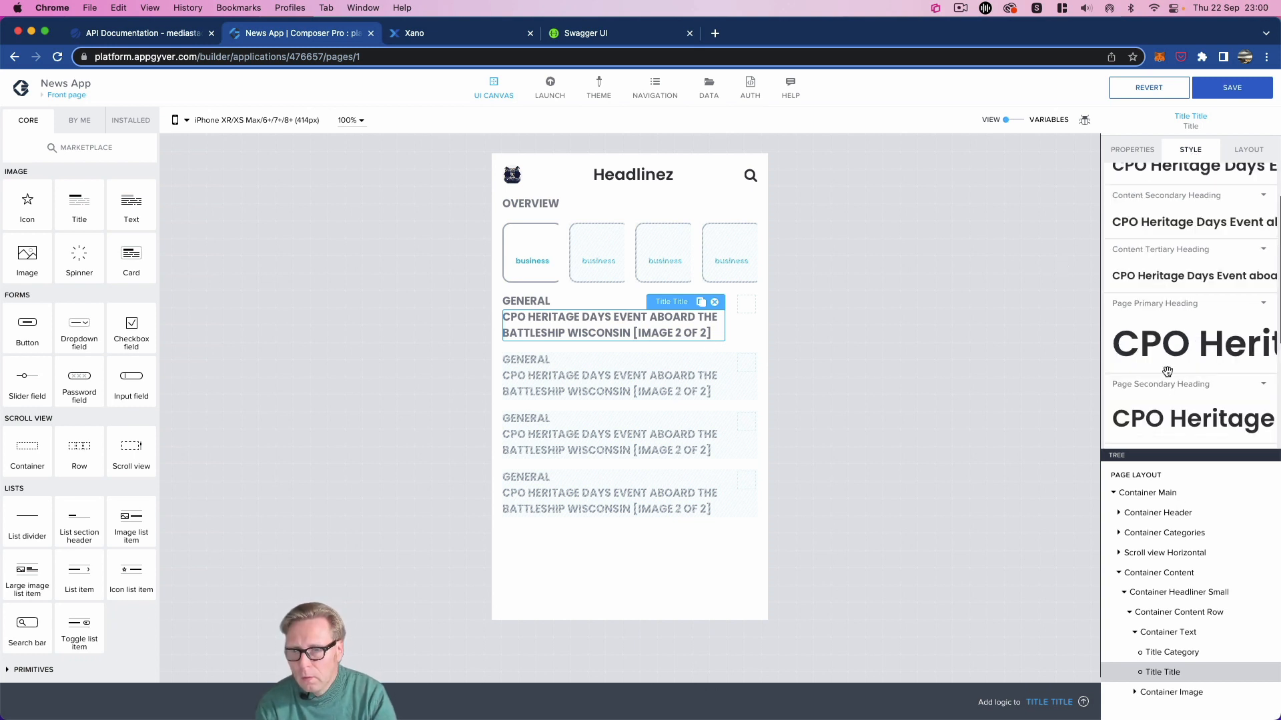
click(1166, 268)
scroll(1166, 266, up, 1)
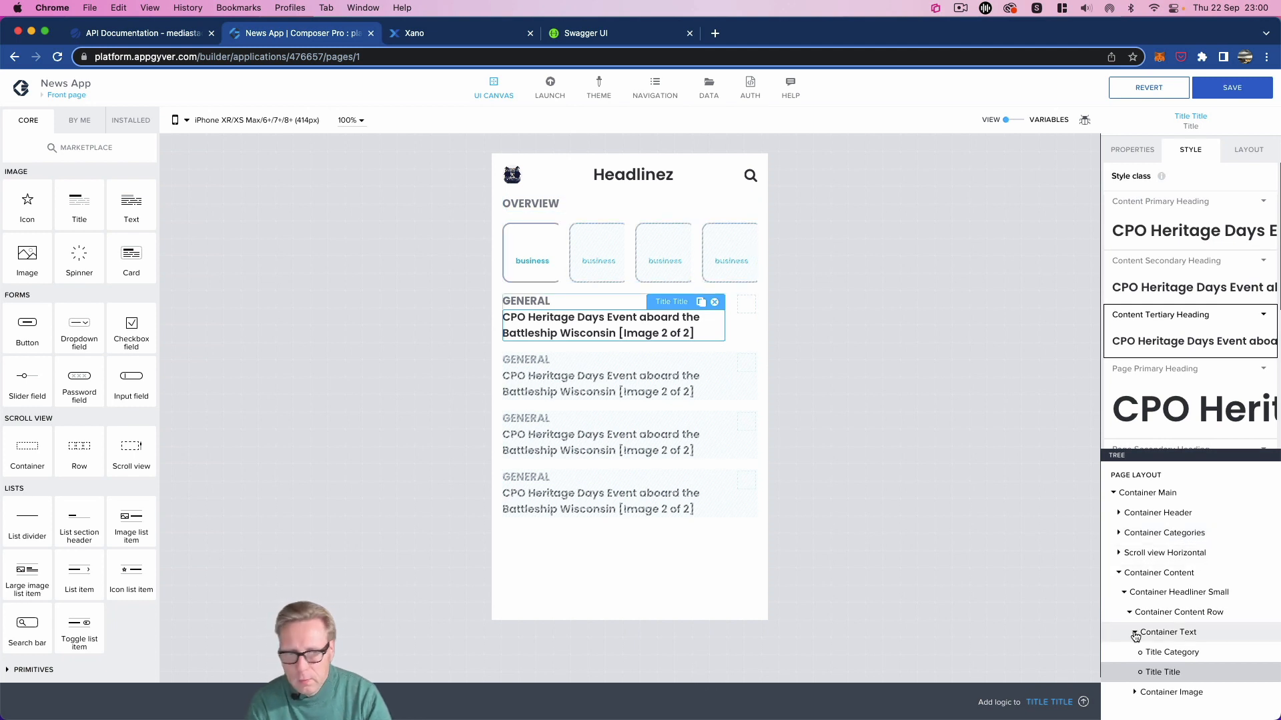
Step: Add a container inside Container Text and place it below Title Title
drag(27, 453, 1178, 671)
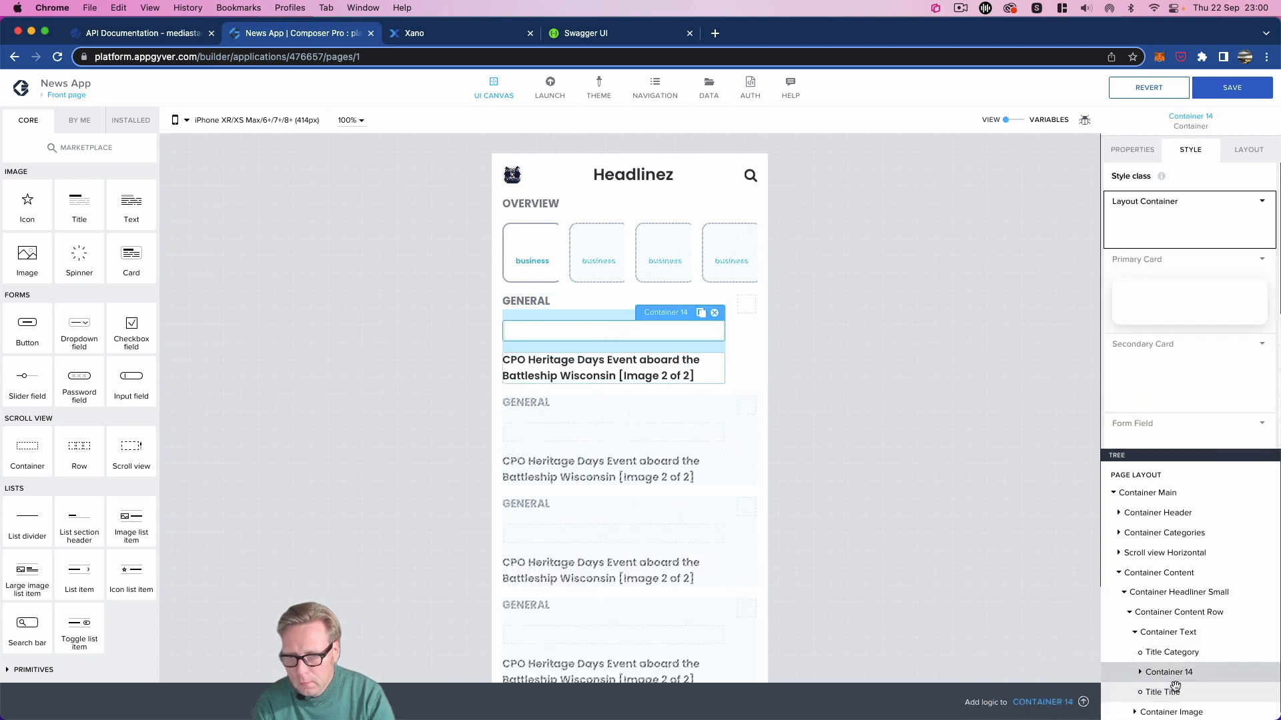
click(1171, 692)
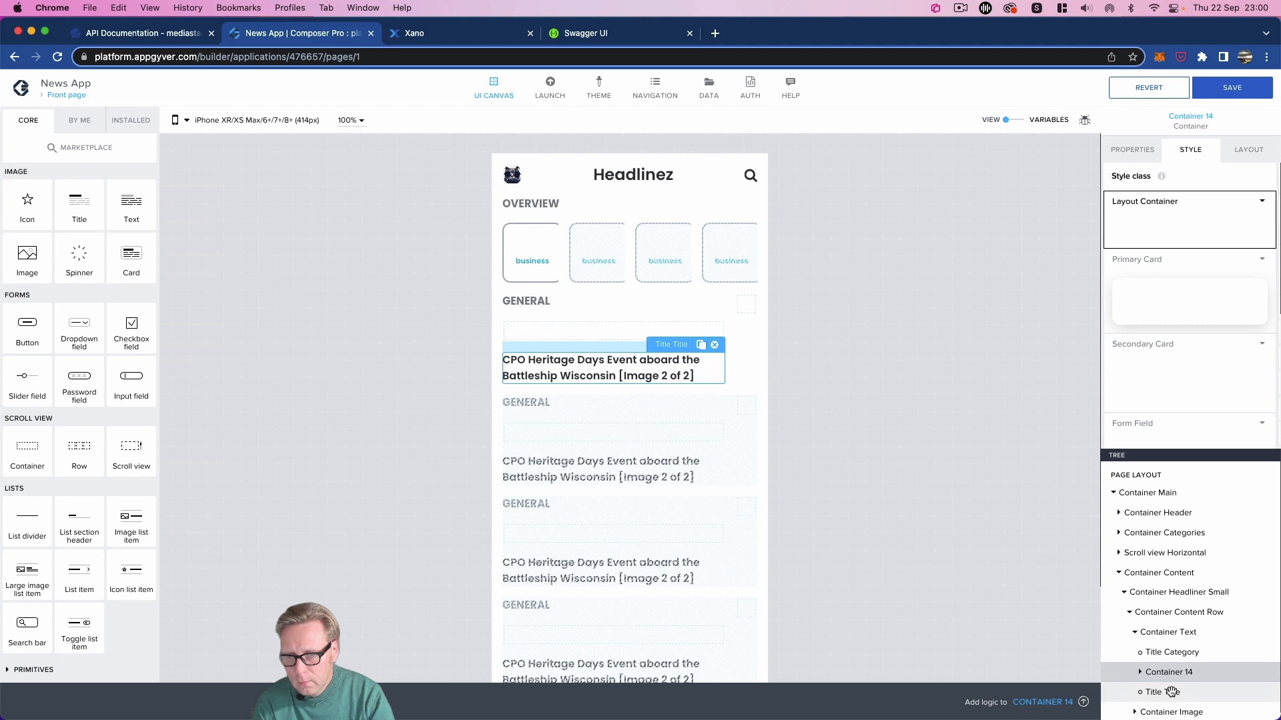
drag(1178, 671, 1184, 660)
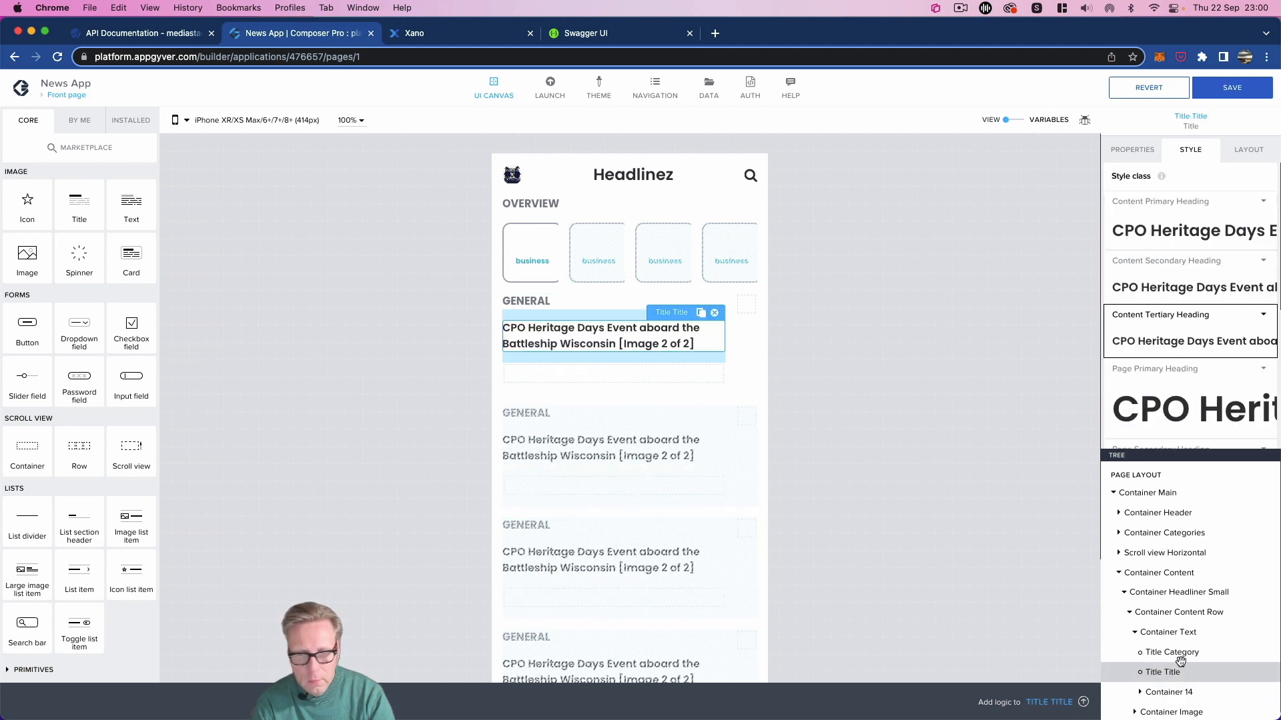
Step: Rename the new container below Title Title to "Container Subtitle" and save the app
click(1174, 694)
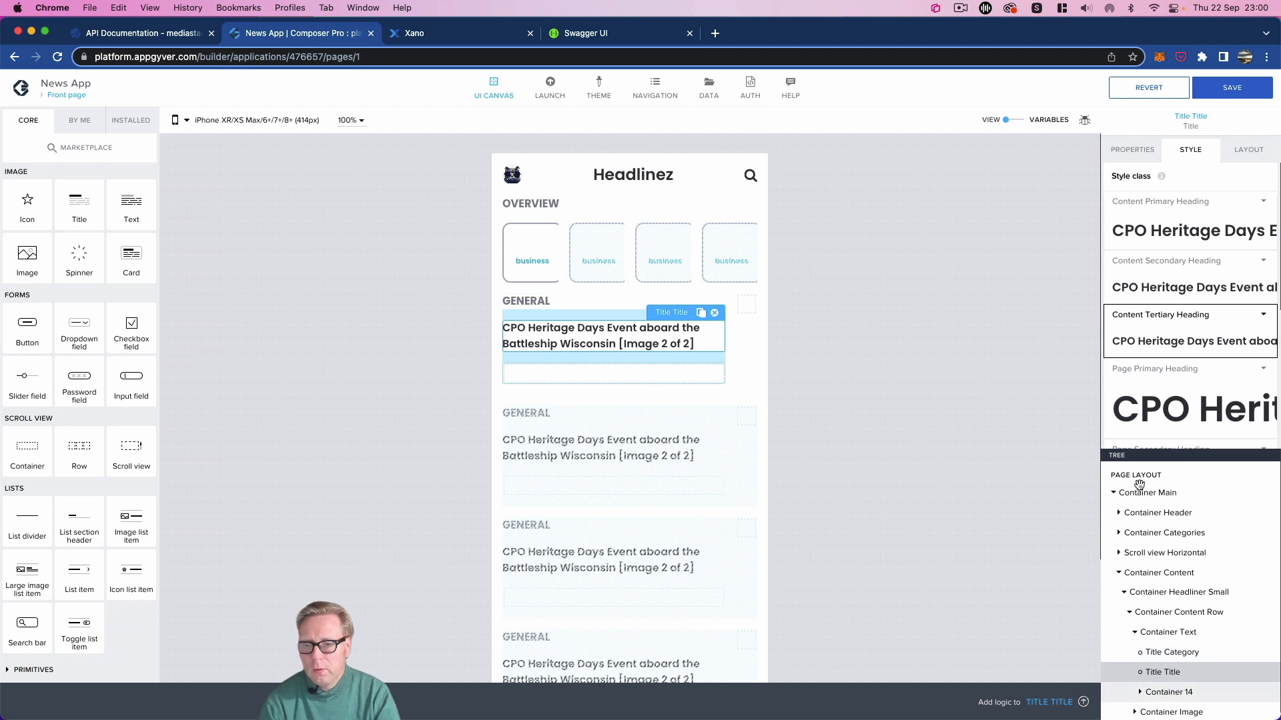
click(1132, 149)
click(1115, 283)
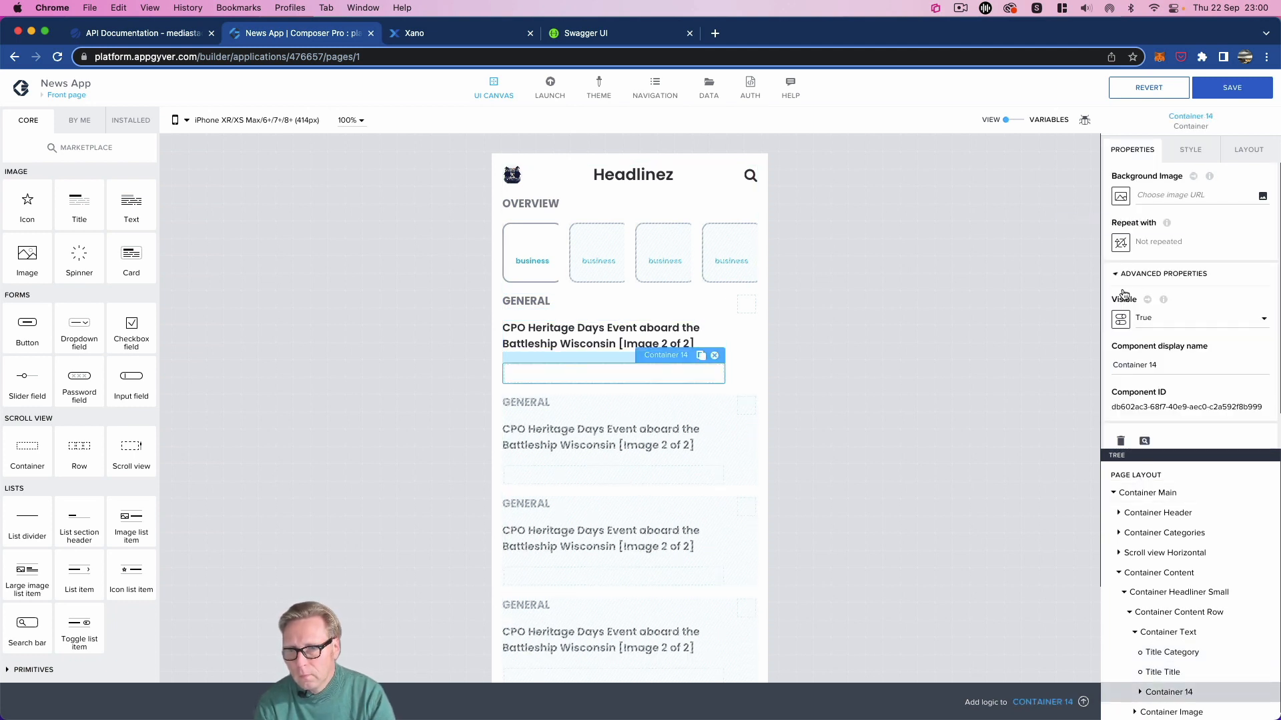
click(1159, 360)
key(BackSpace)
key(BackSpace)
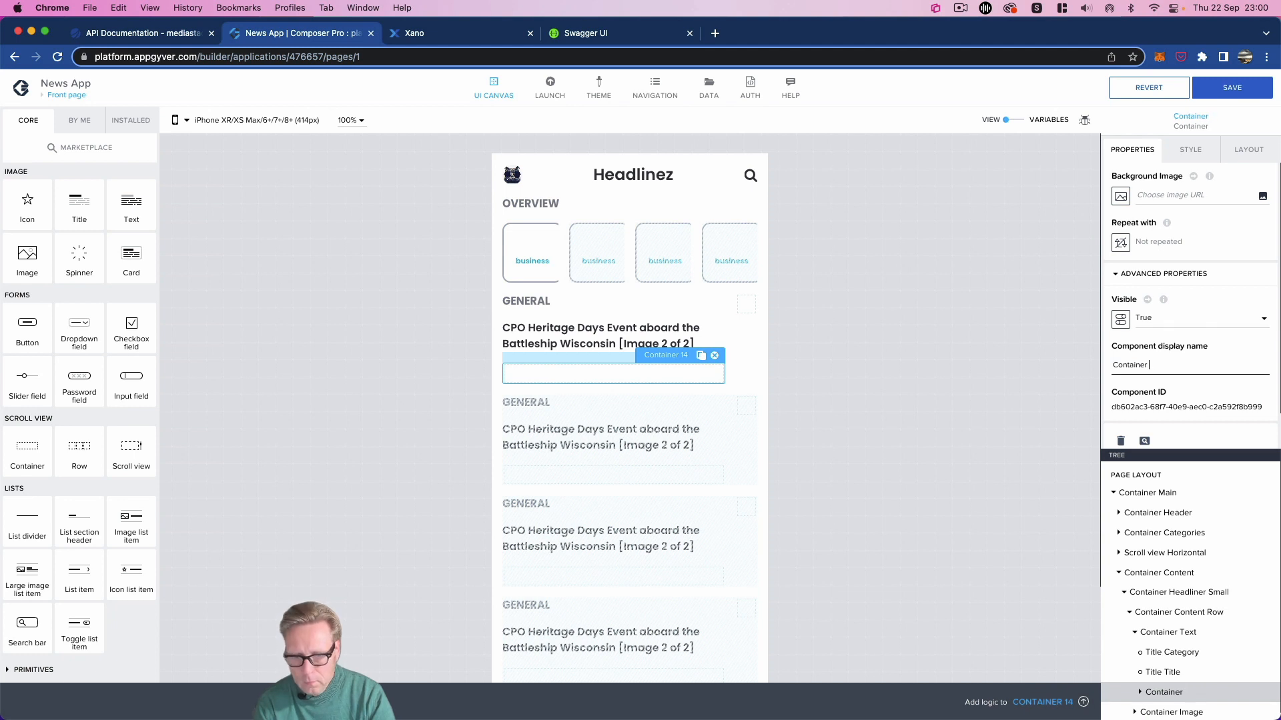
text(Sub)
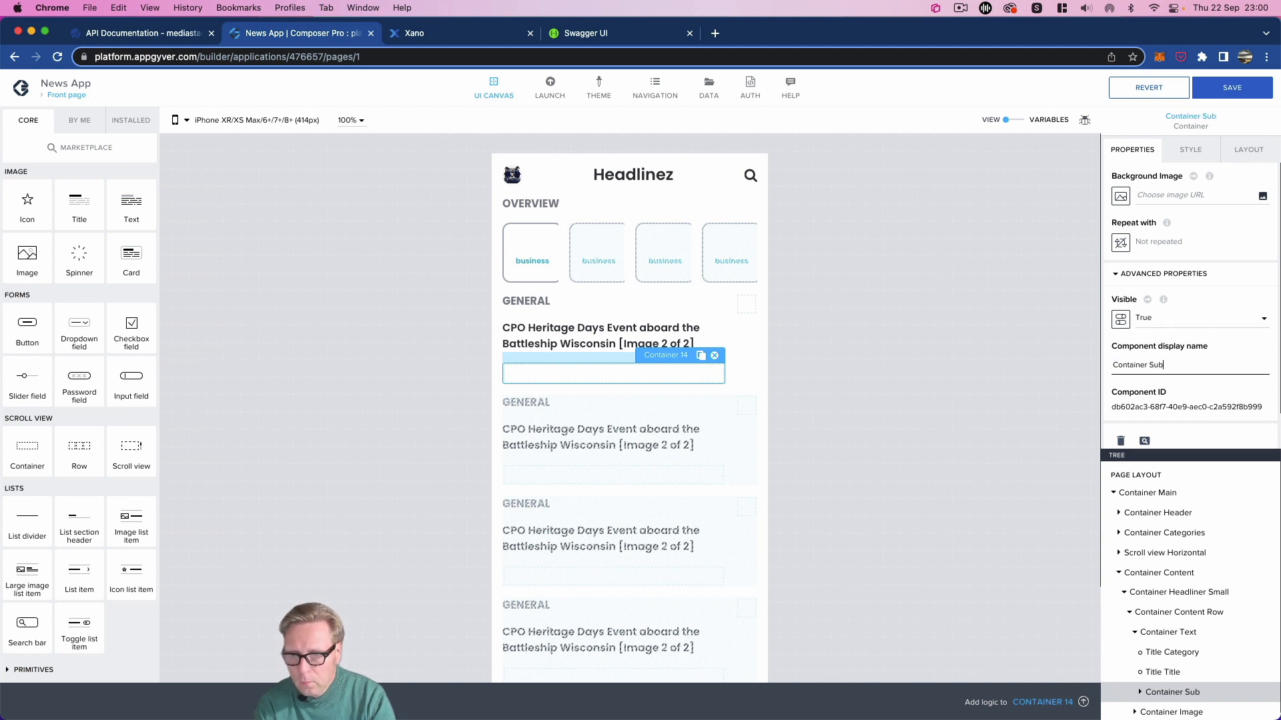
text(title)
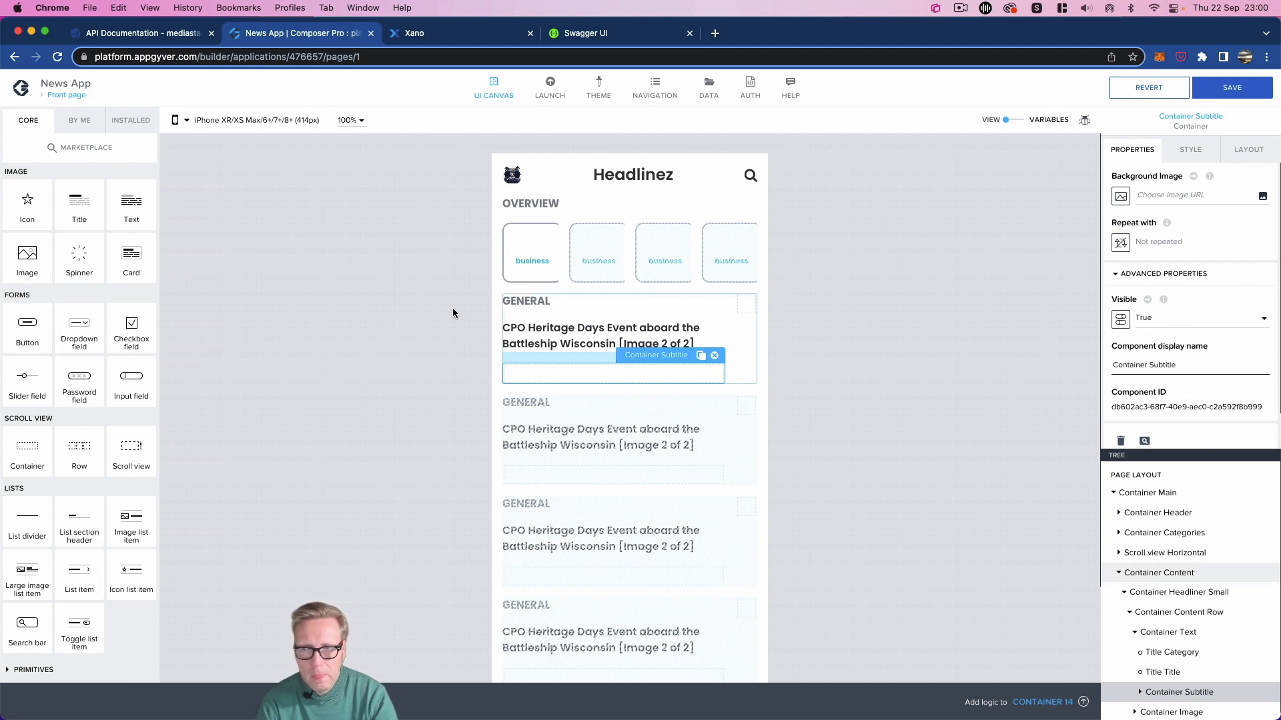
click(1225, 92)
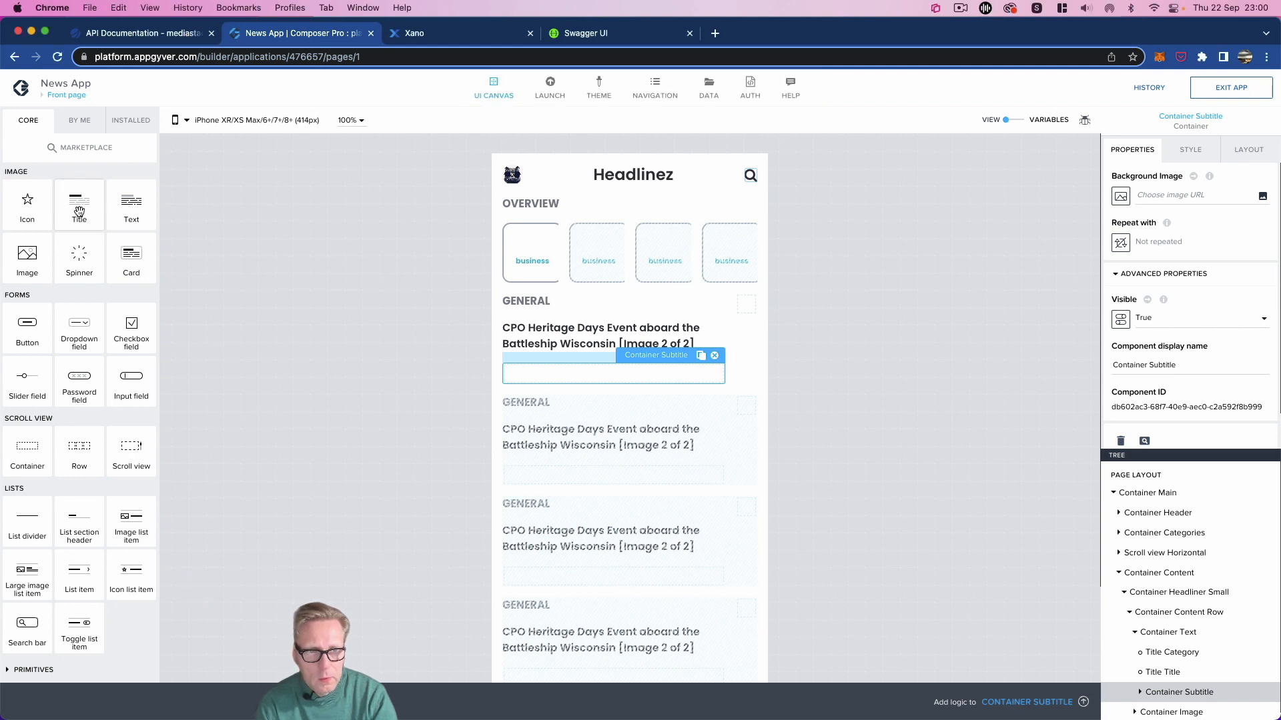
Step: Add a title component inside Container Subtitle and name it "Title time"
drag(69, 226, 1175, 693)
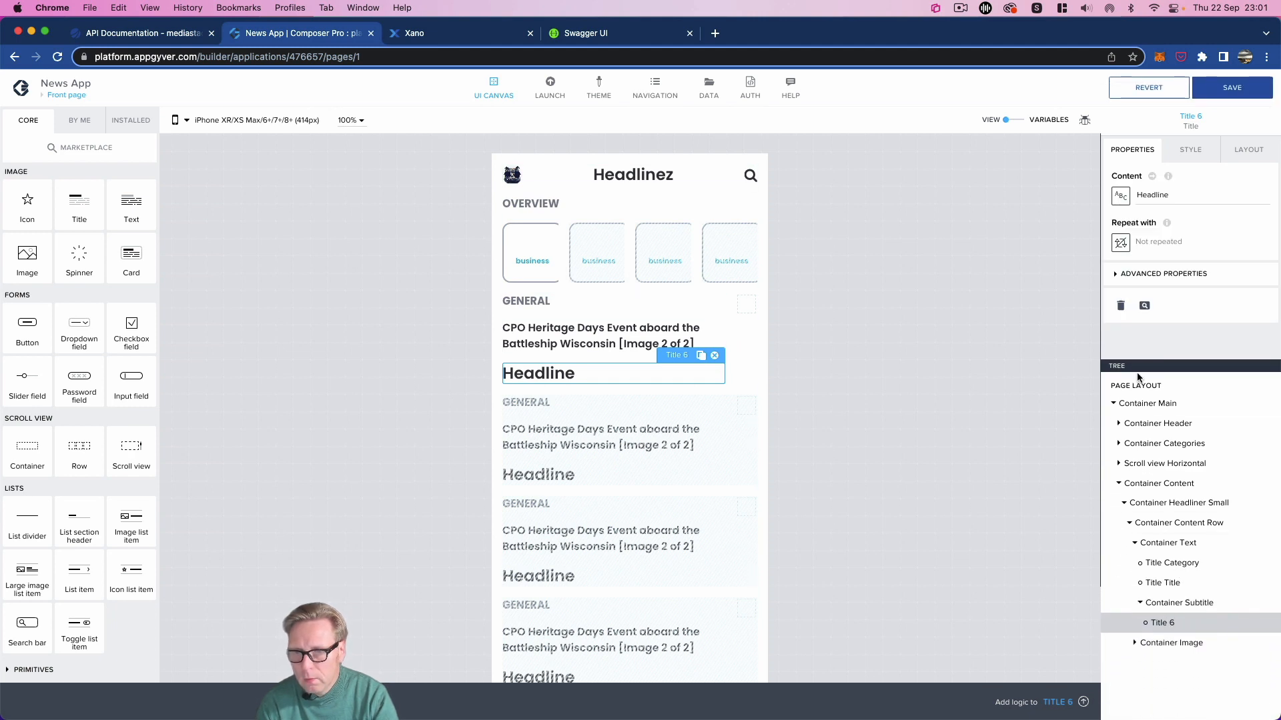
click(1136, 283)
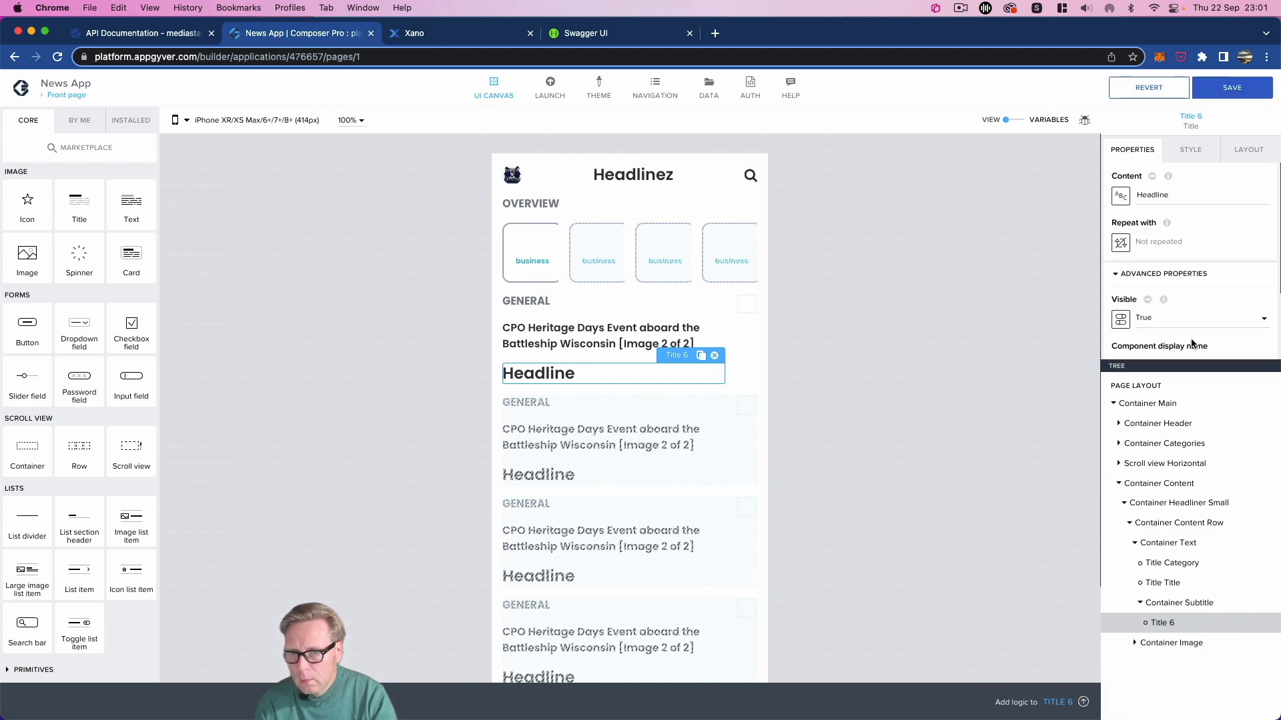
scroll(1193, 344, down, 2)
click(1140, 267)
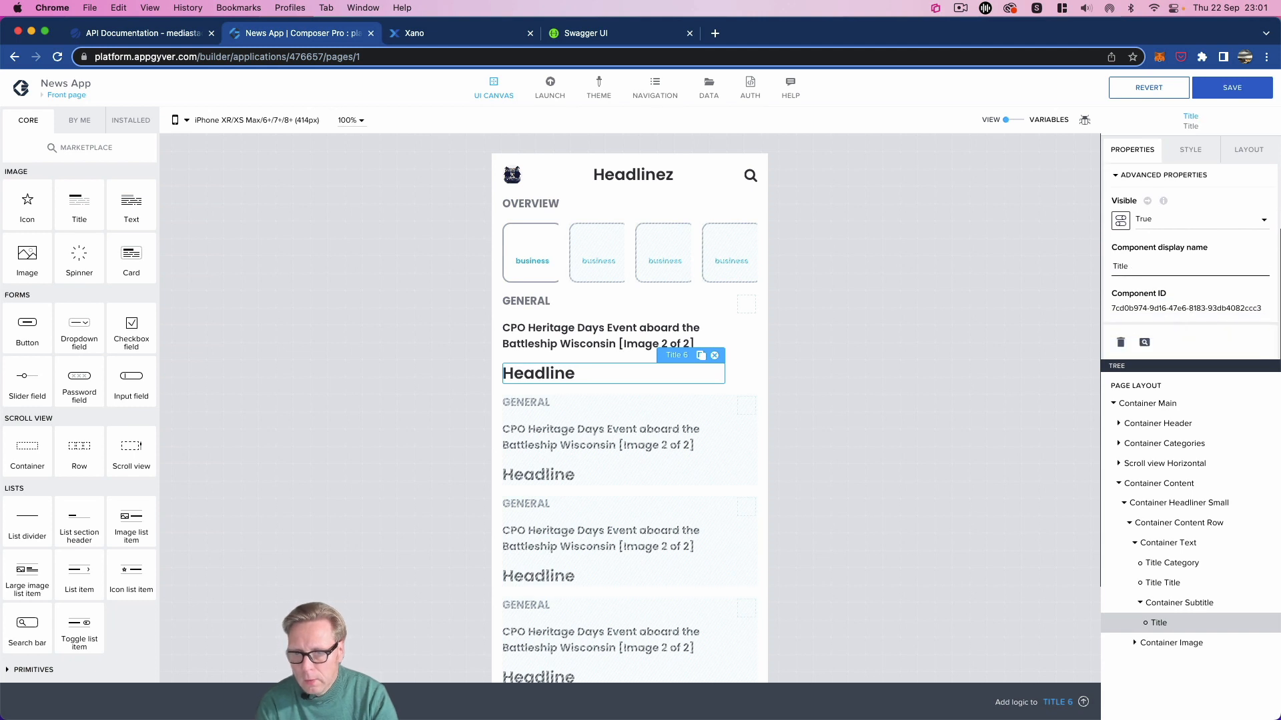
text(Tile)
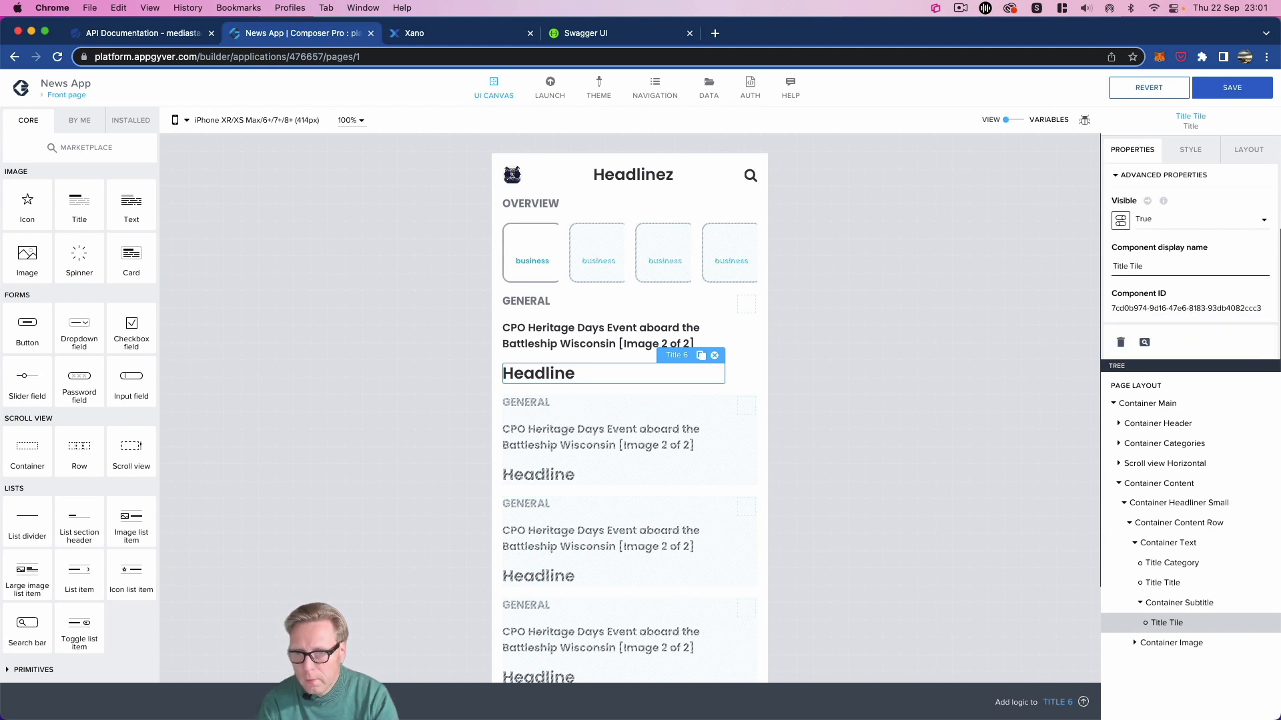
text(^)
key(BackSpace)
key(BackSpace)
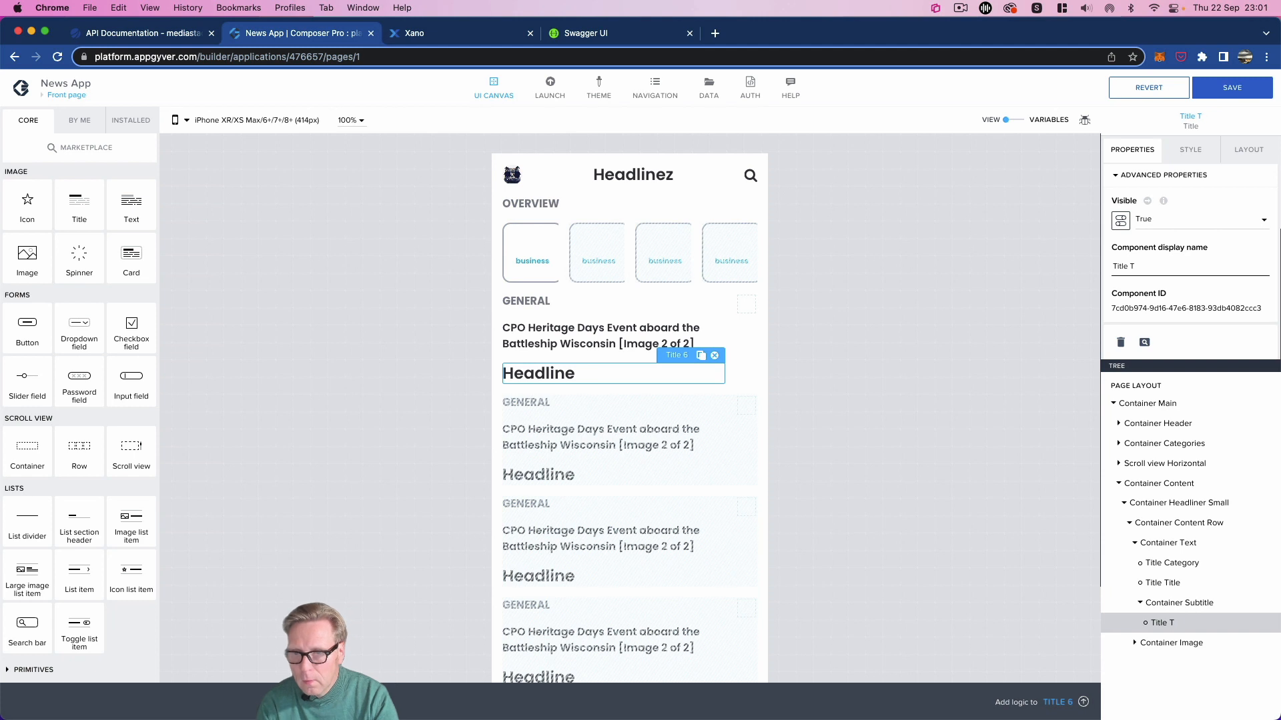
text(time)
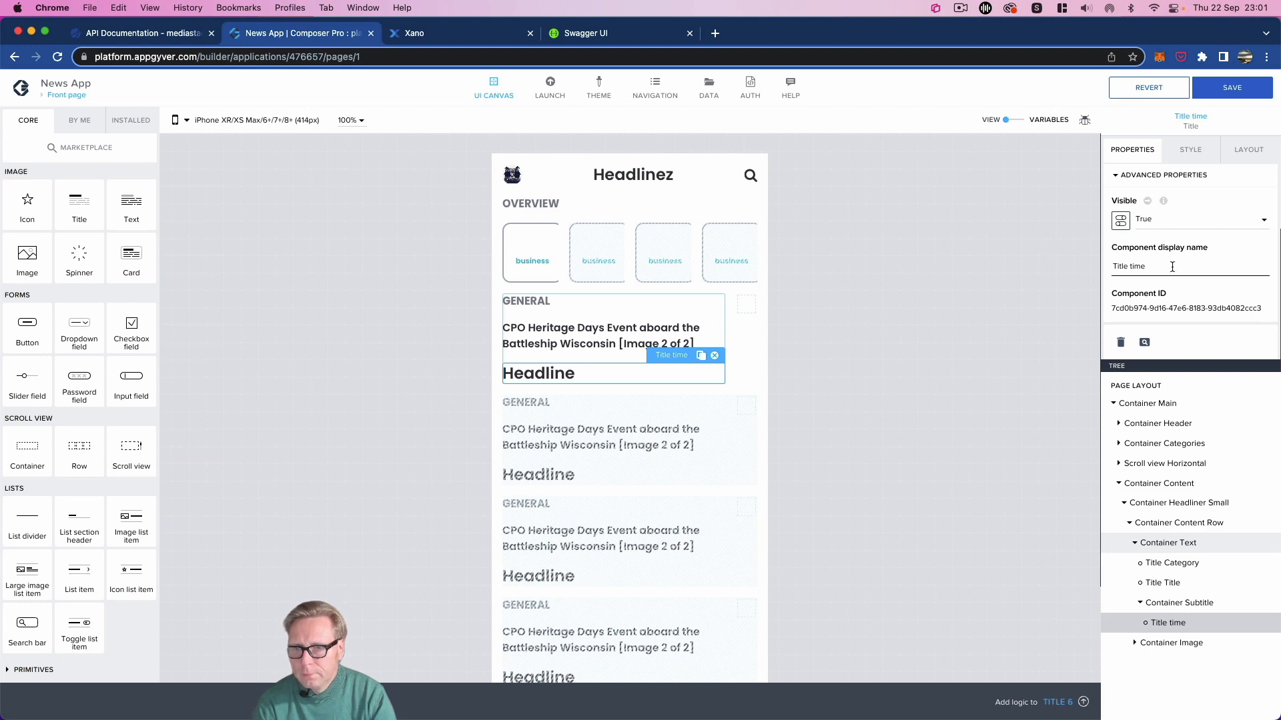
Step: Create a new style class named "attributes" for Title time, based on Content Primary Heading
click(1194, 157)
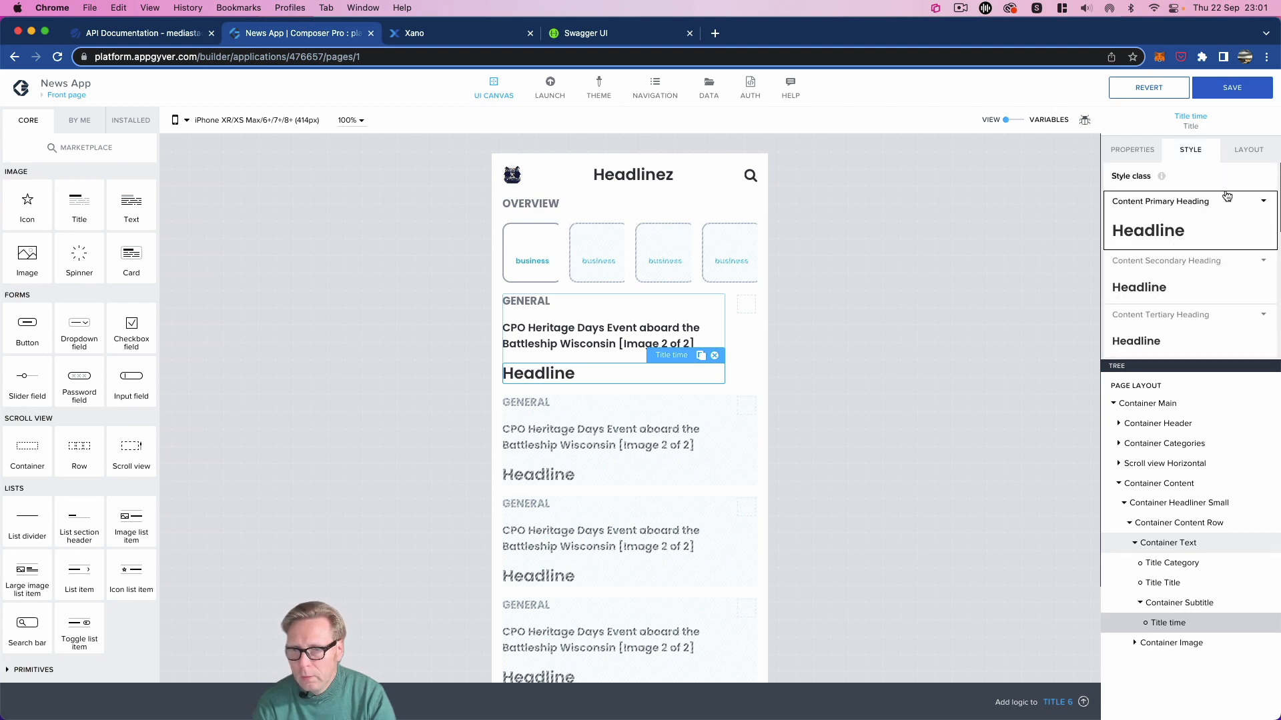
click(1264, 203)
click(1204, 238)
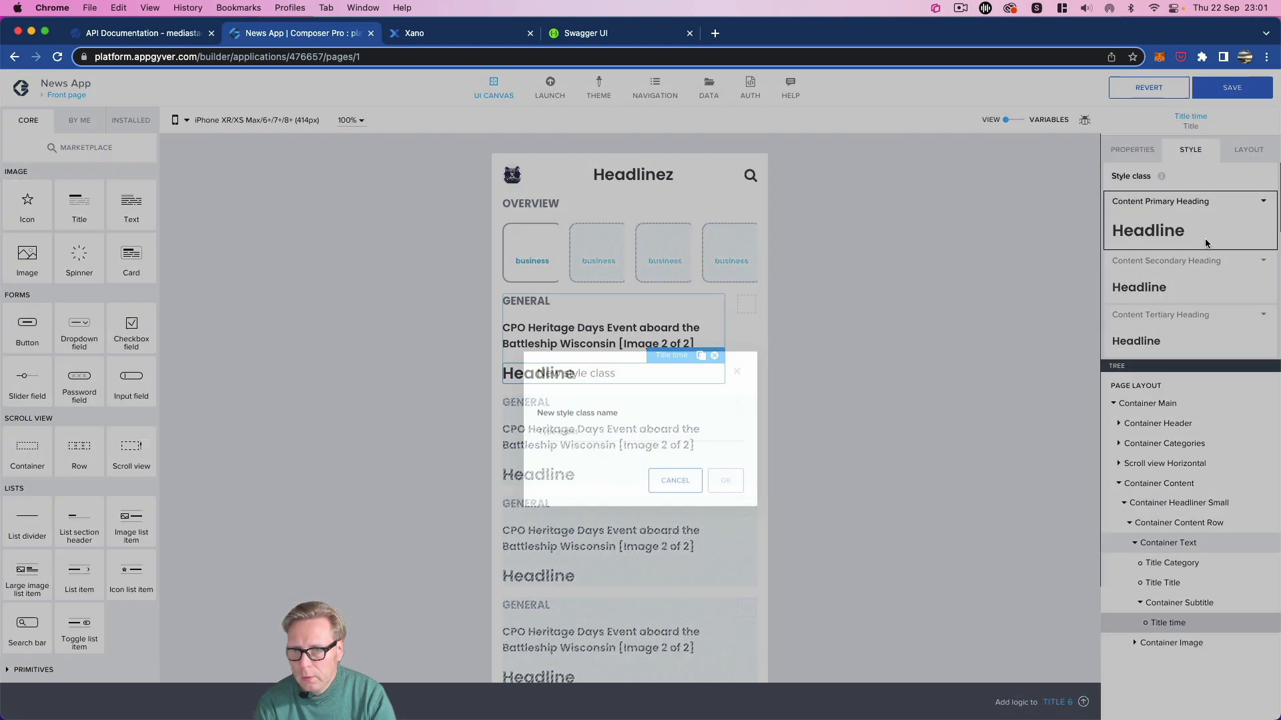
text(attributes)
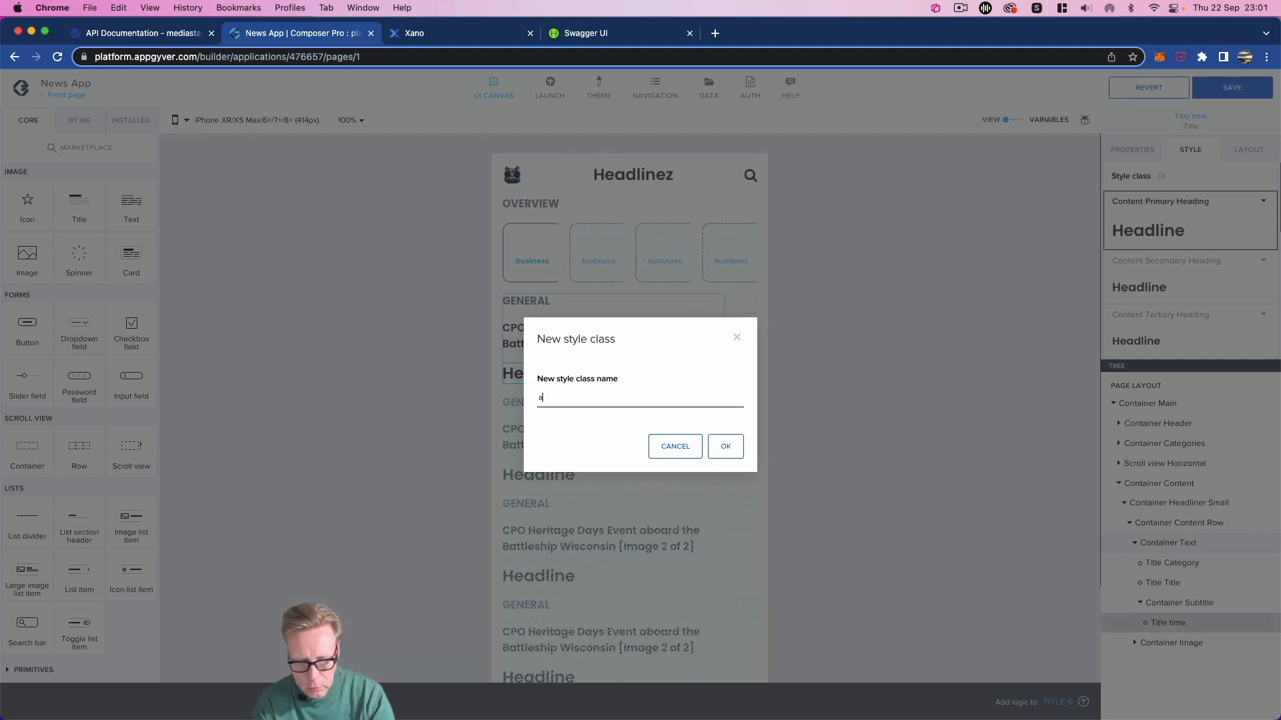
click(716, 453)
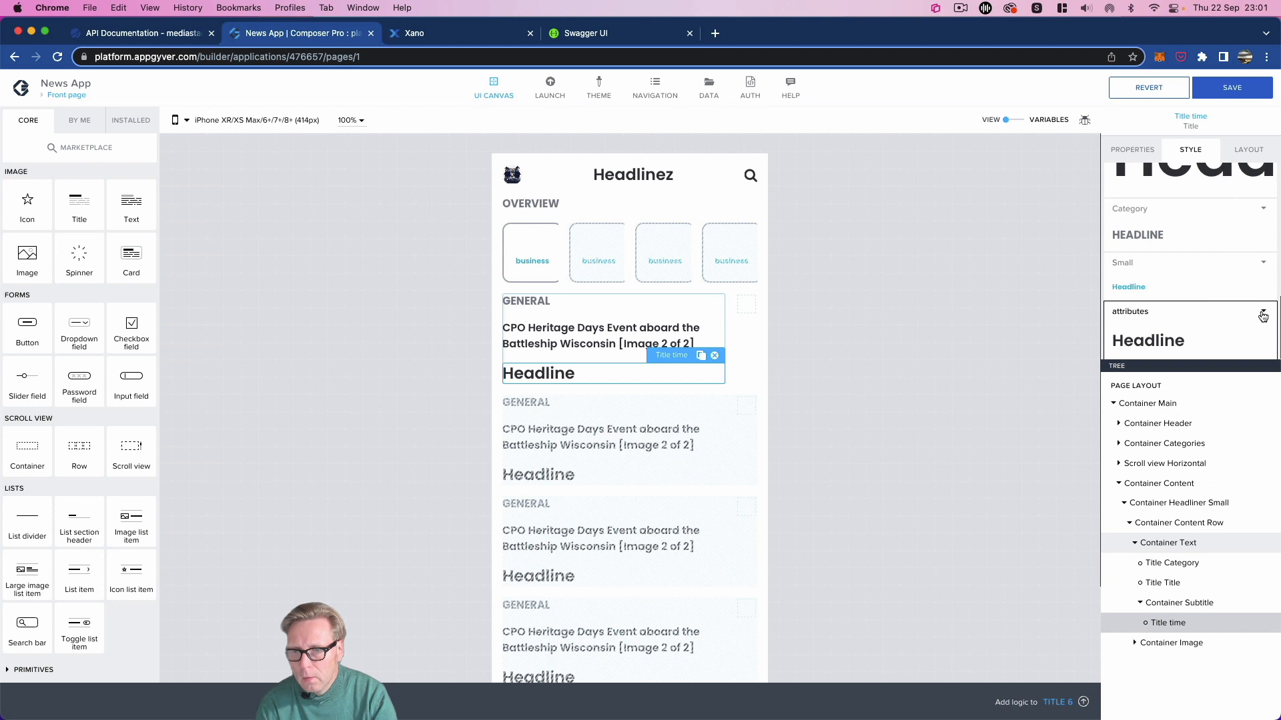
Step: Edit the attributes style on Title time, setting the text color to Neutral and the text size to Text S
click(1263, 316)
click(1222, 322)
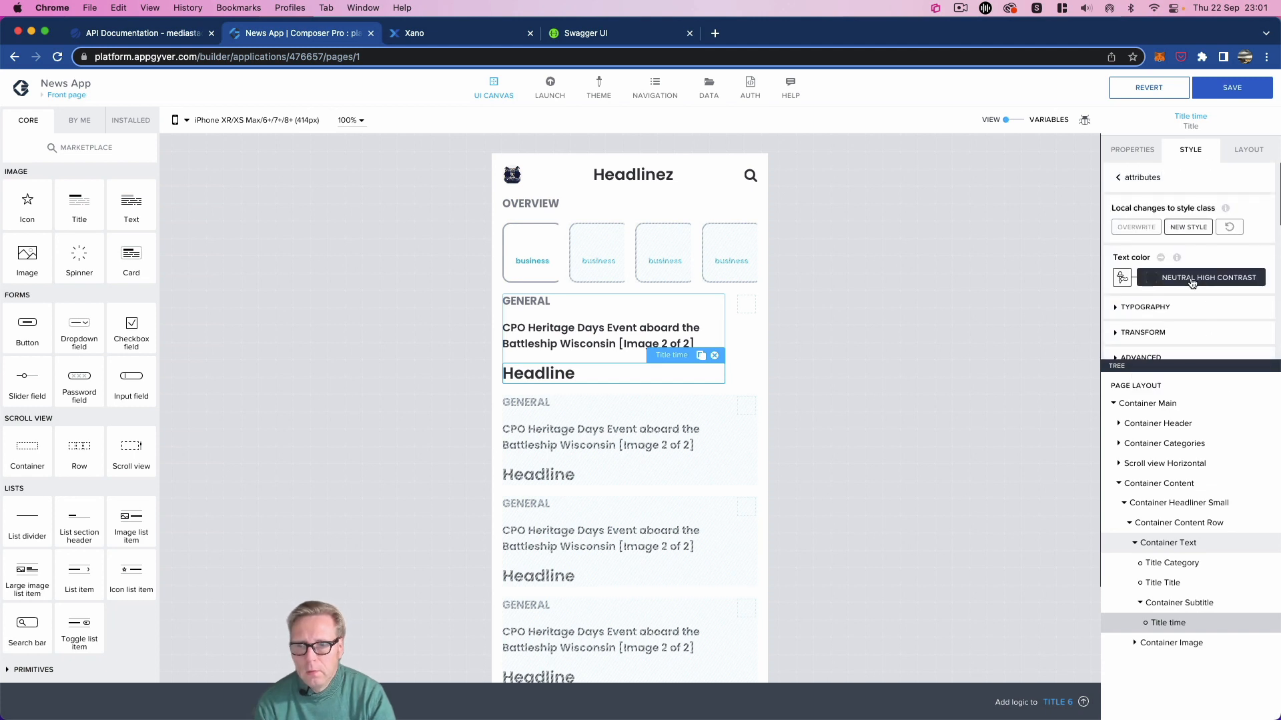
click(1192, 279)
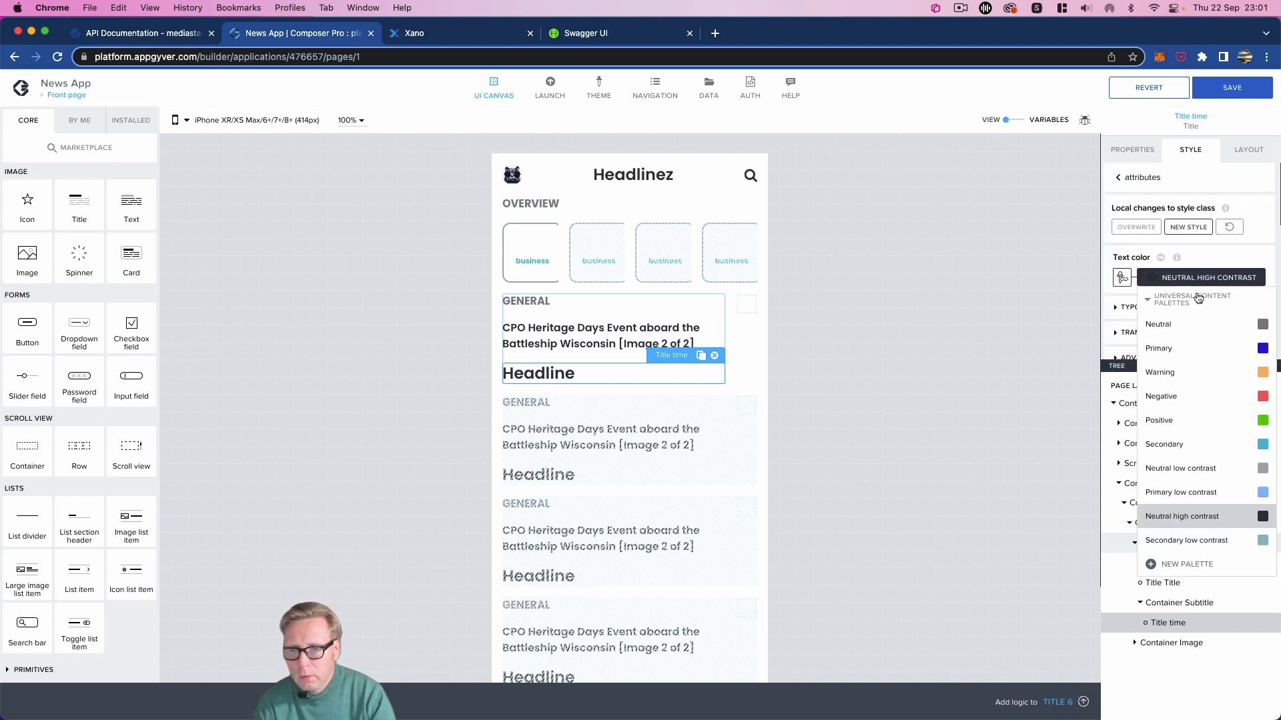
click(1199, 324)
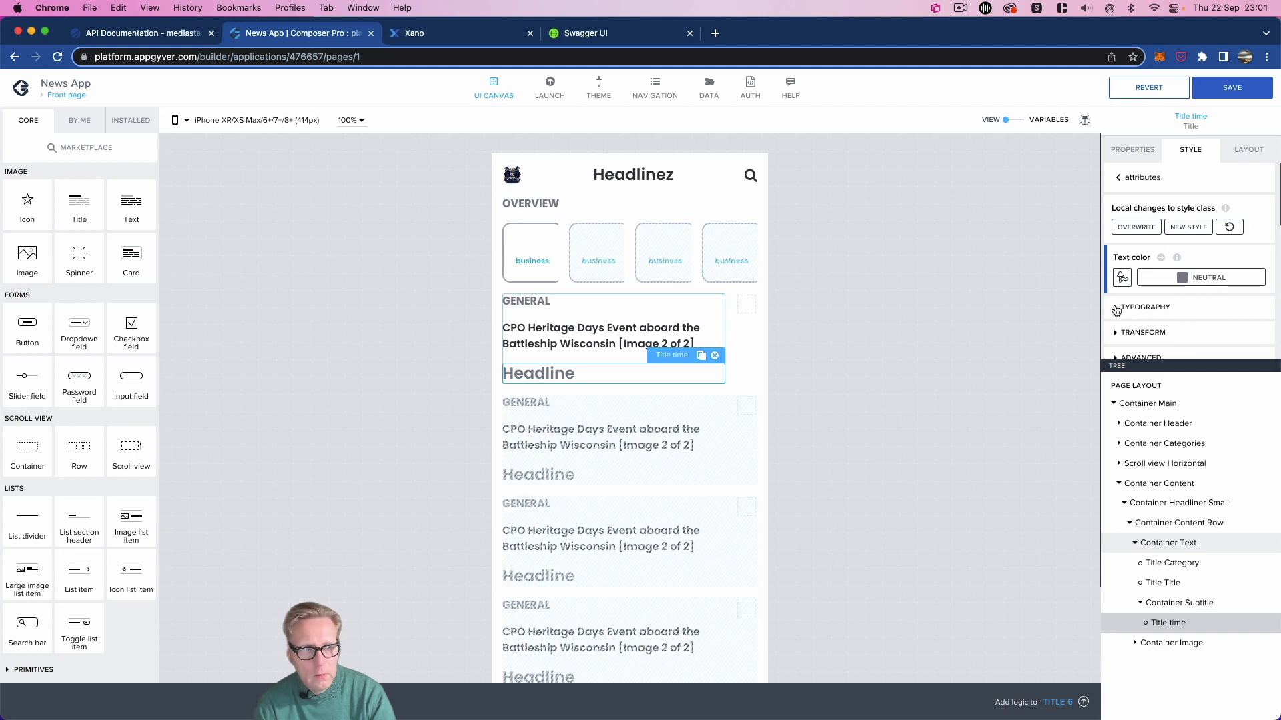
click(1117, 308)
scroll(1195, 327, down, 2)
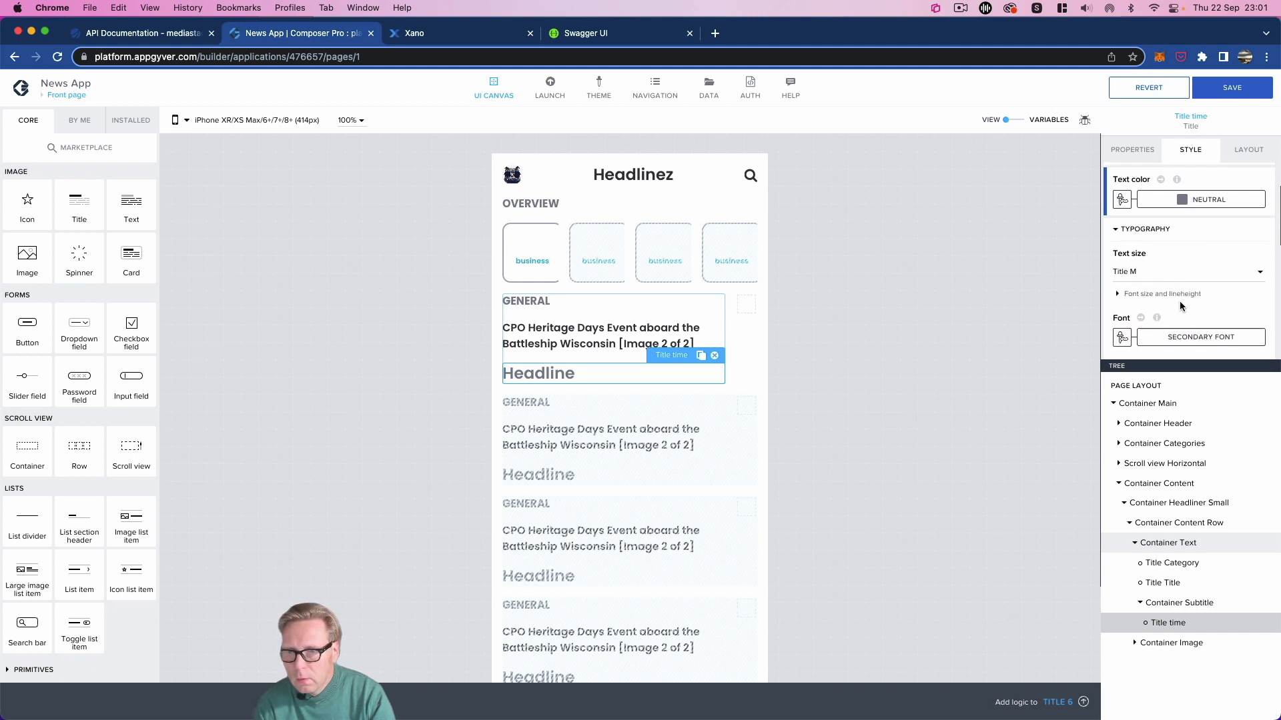
click(1166, 274)
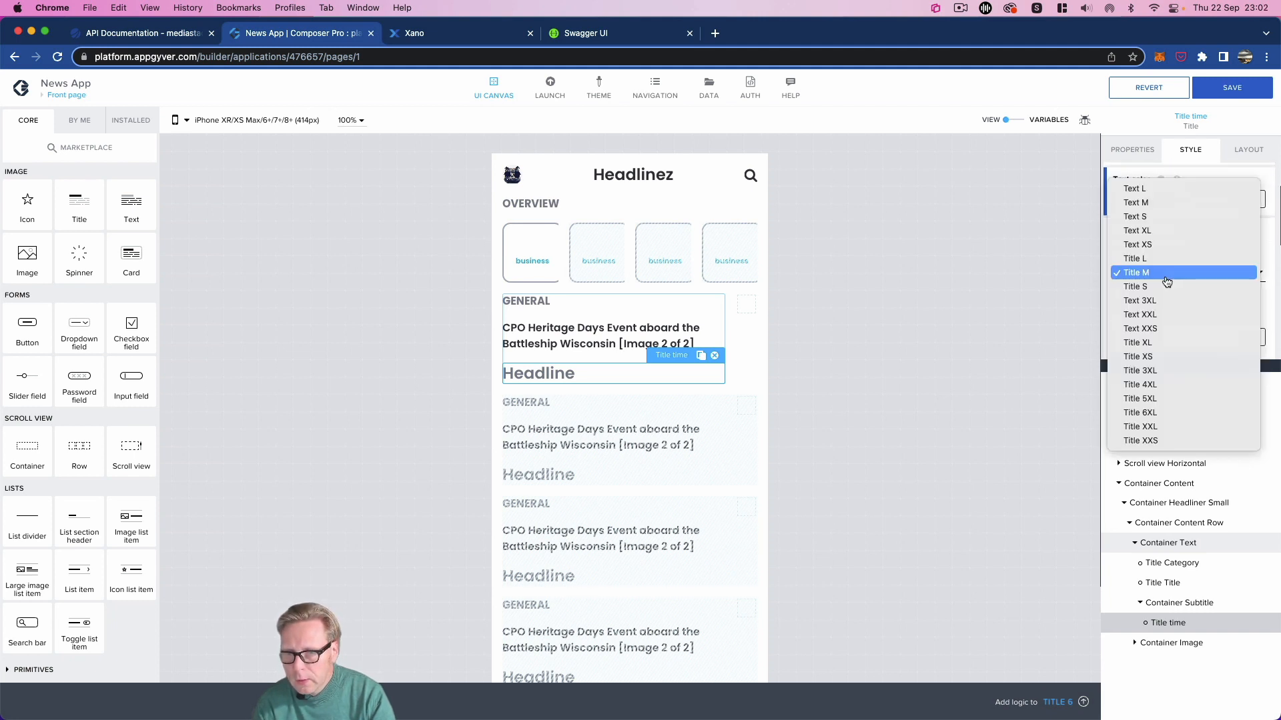
click(1159, 217)
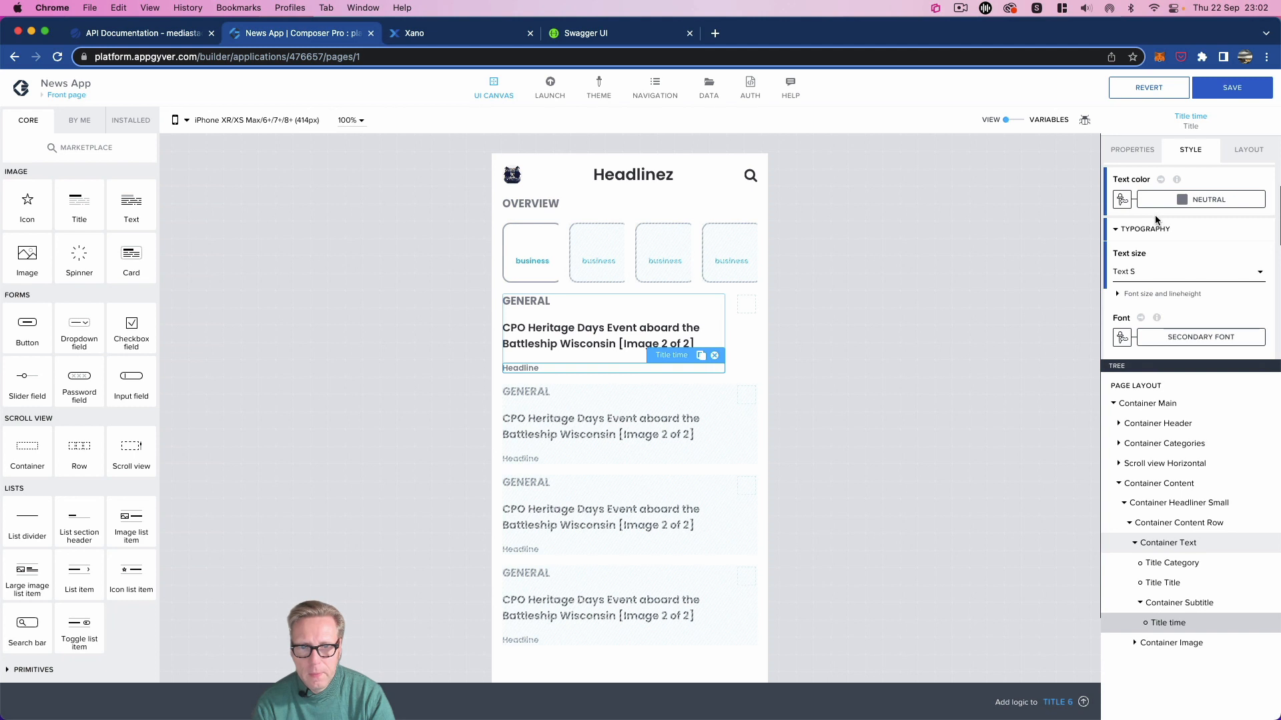
Step: Overwrite the attributes style class with the local changes and save the app
scroll(1174, 200, up, 3)
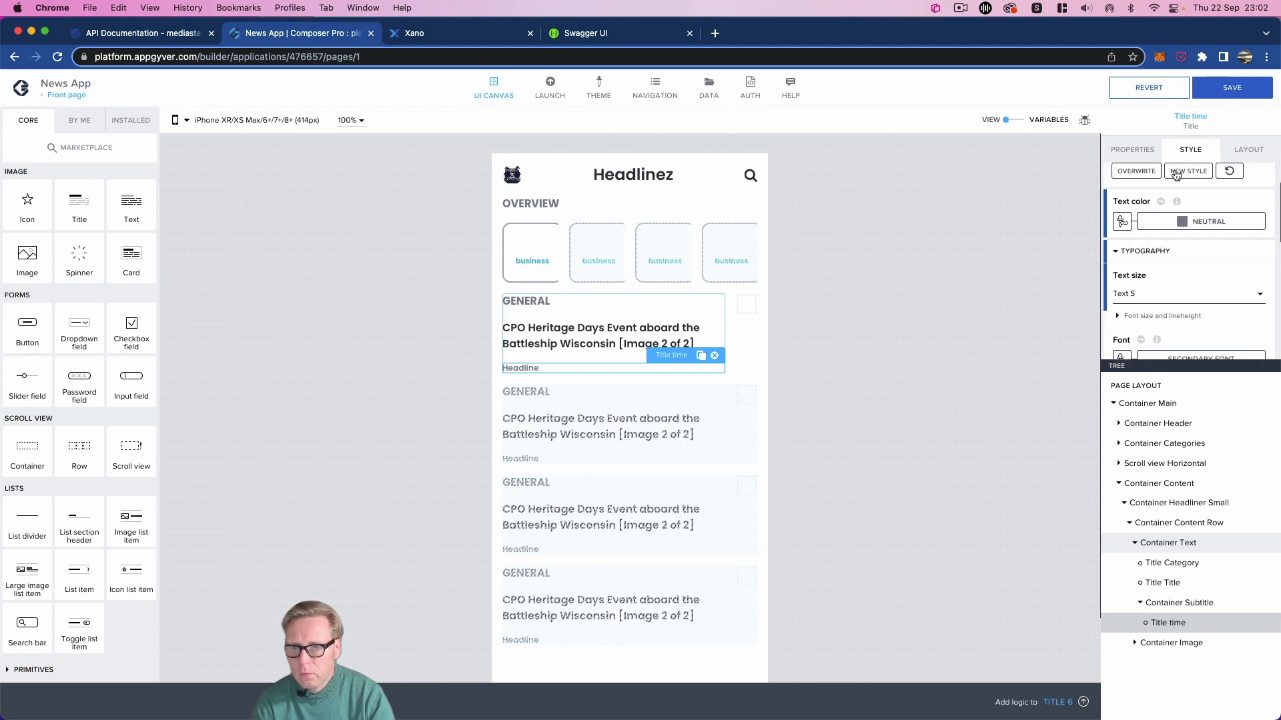
click(1140, 209)
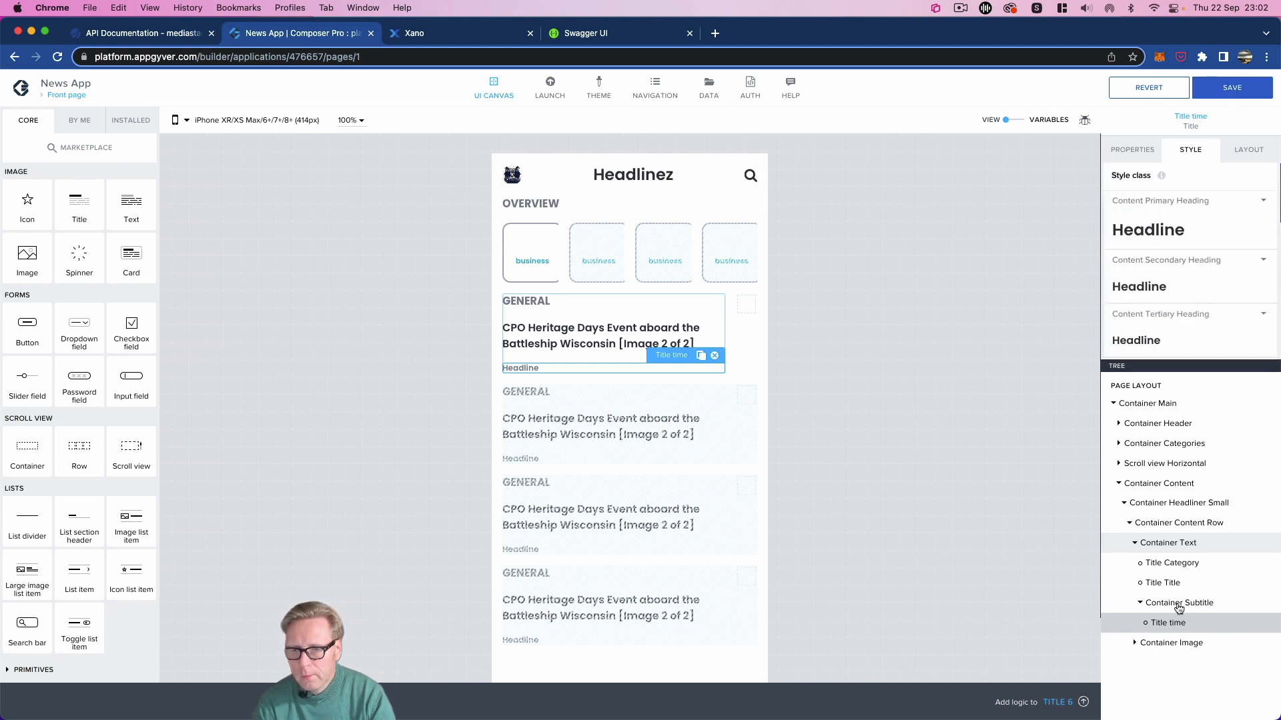
click(1231, 92)
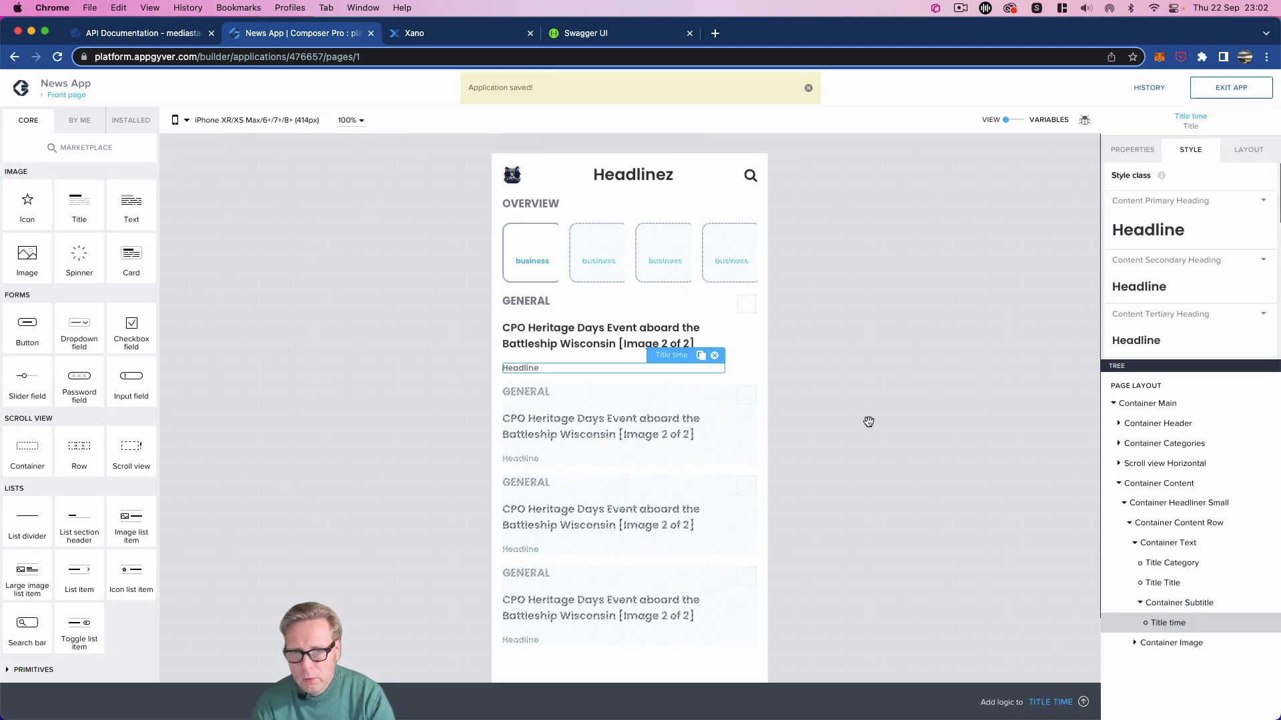
Step: Duplicate Title time inside Container Subtitle and change the copy's content to "-"
click(704, 361)
click(1191, 642)
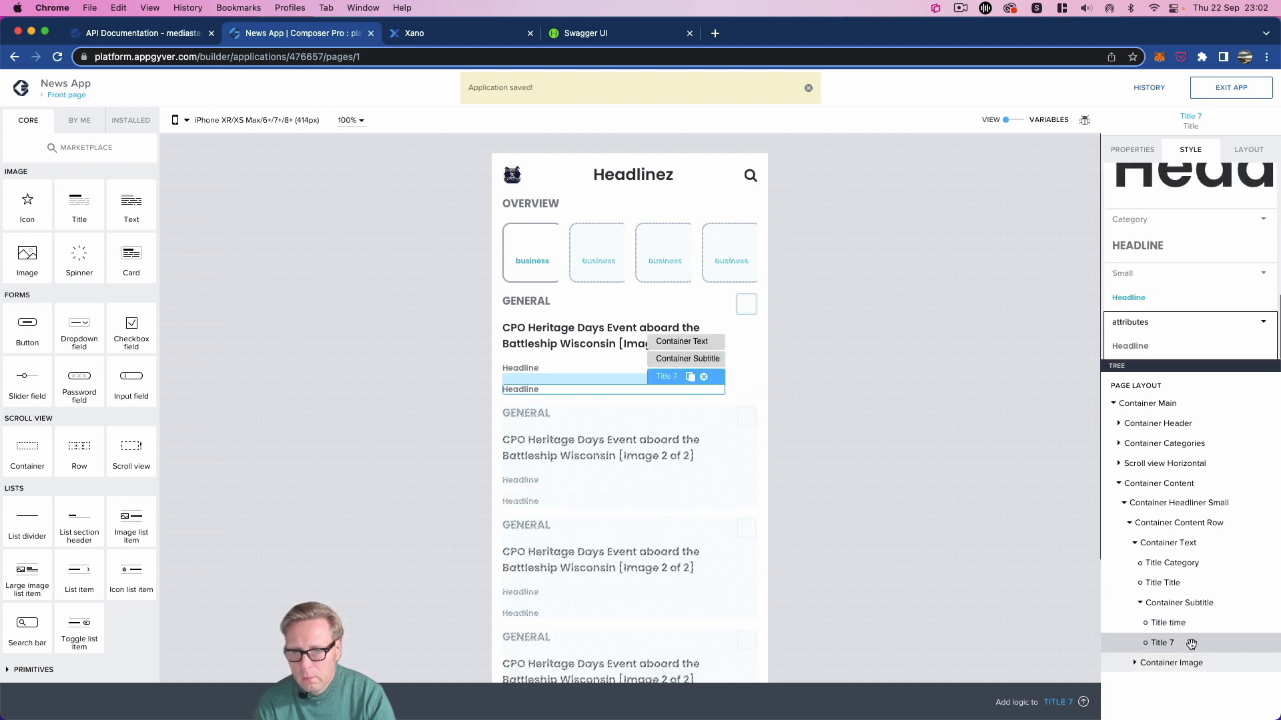
click(1136, 150)
click(1181, 199)
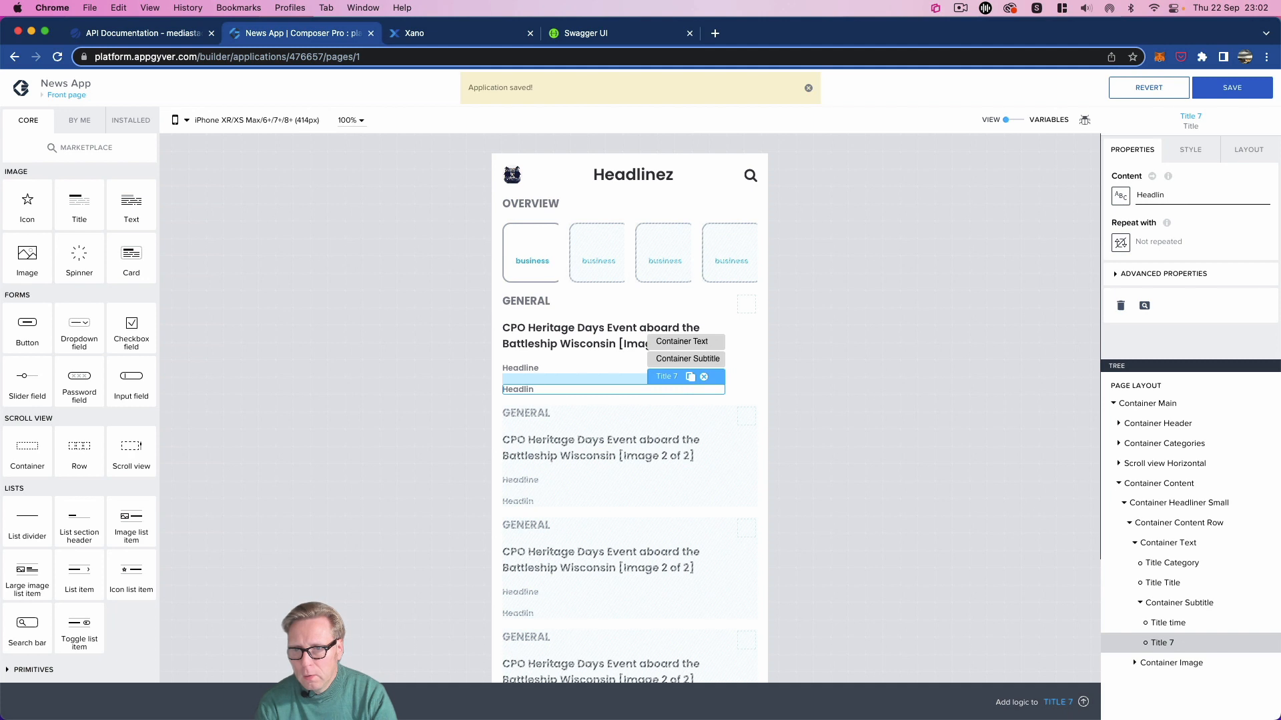
key(BackSpace)
key(BackSpace)
key(BackSpace)
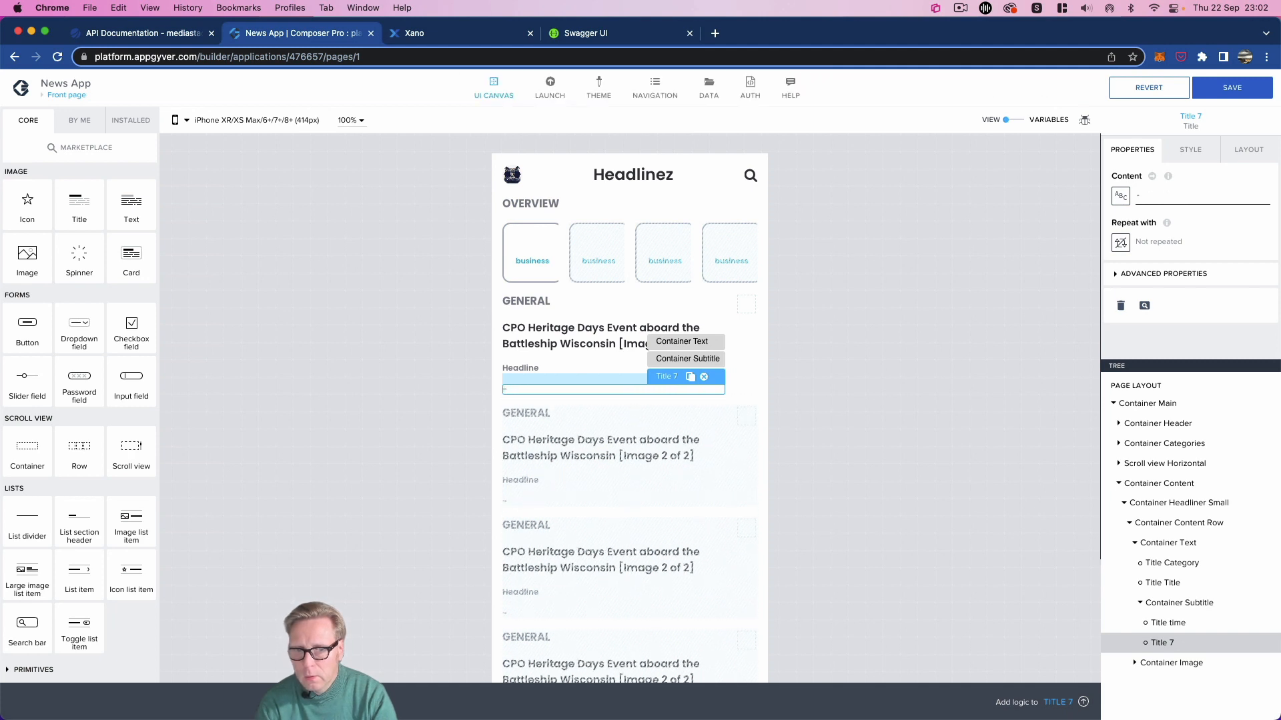
Step: Set the display name of the duplicated title holding the hyphen to "Title dash"
click(1145, 274)
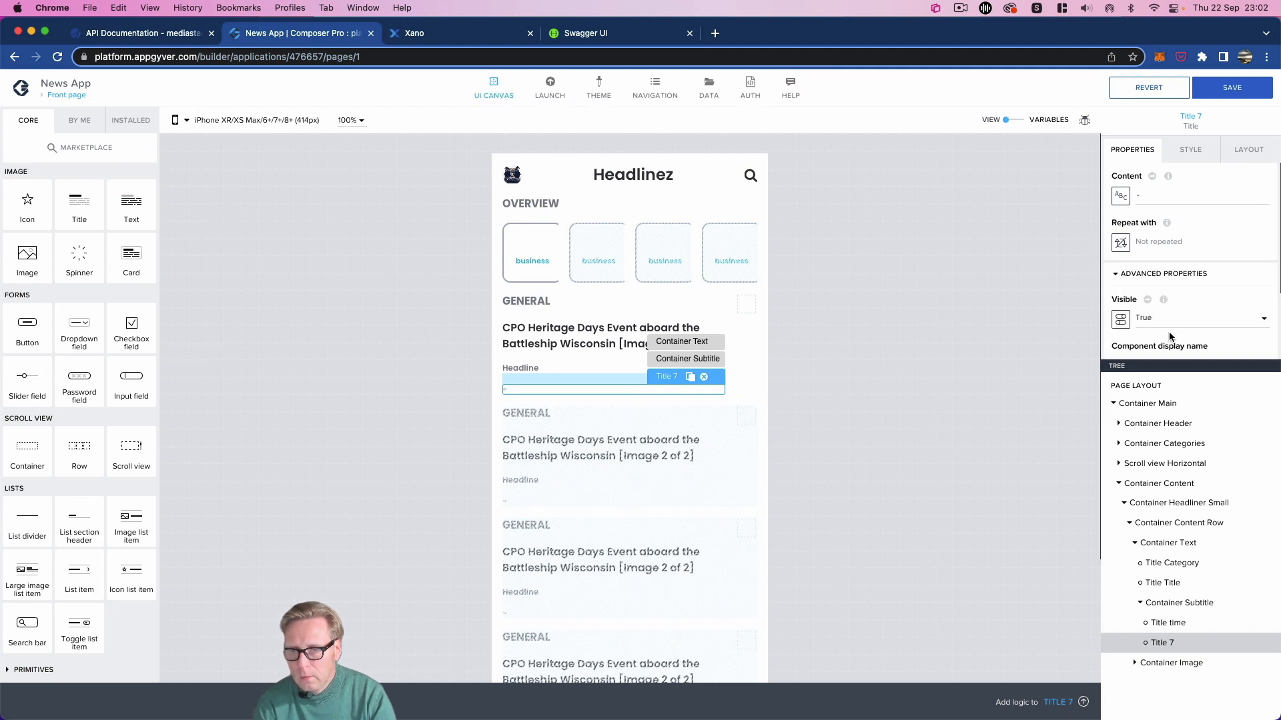
scroll(1169, 337, down, 2)
click(1145, 307)
text(d)
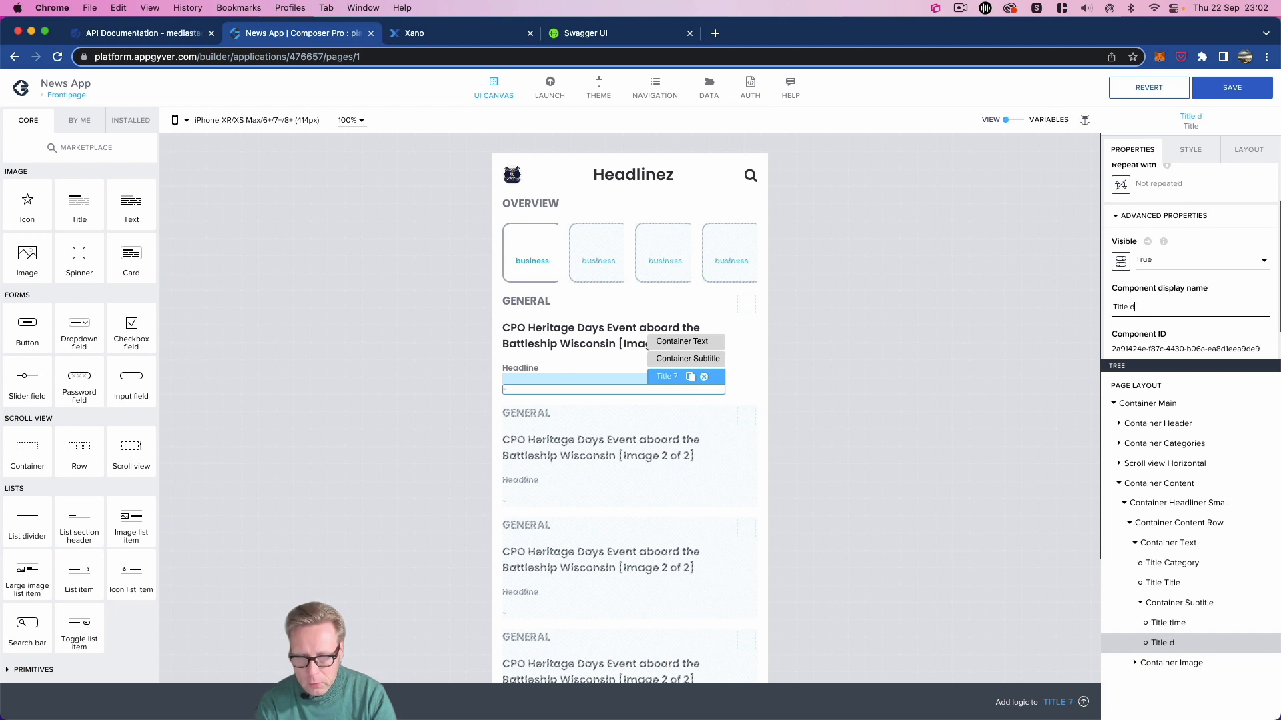
text(asg)
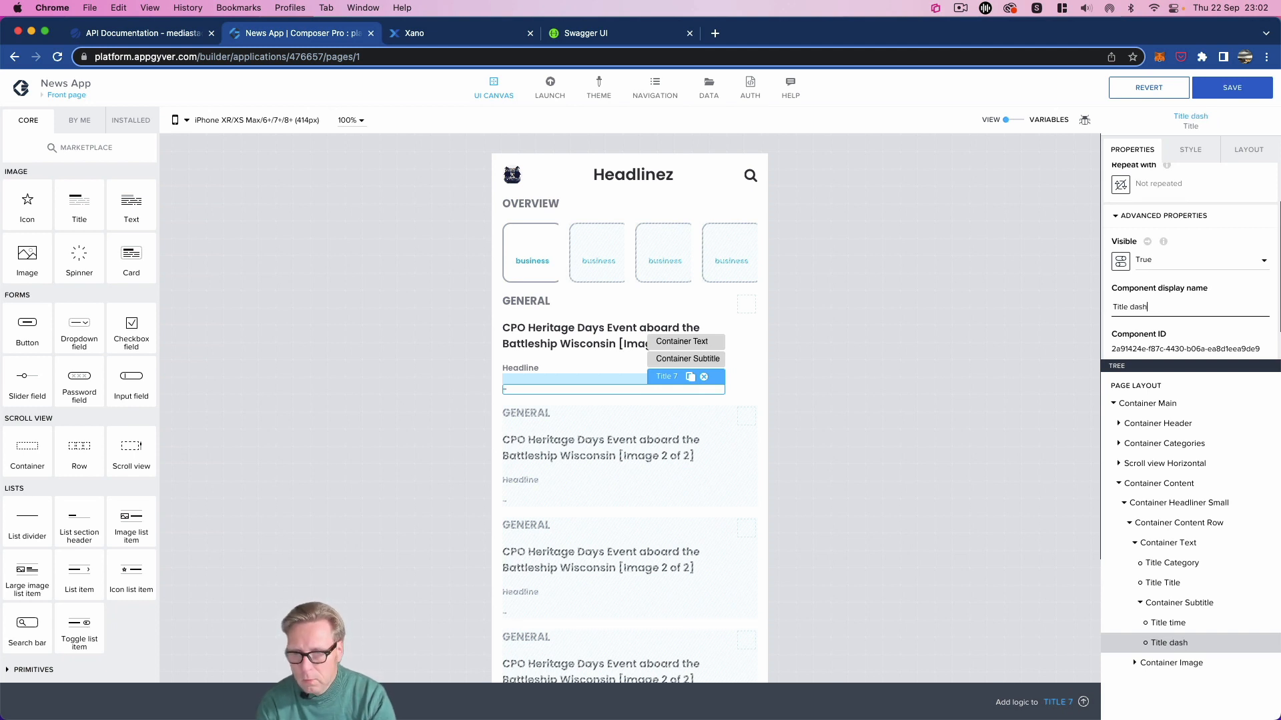
Step: Duplicate Title dash and set the copy's display name to "Title author"
click(691, 377)
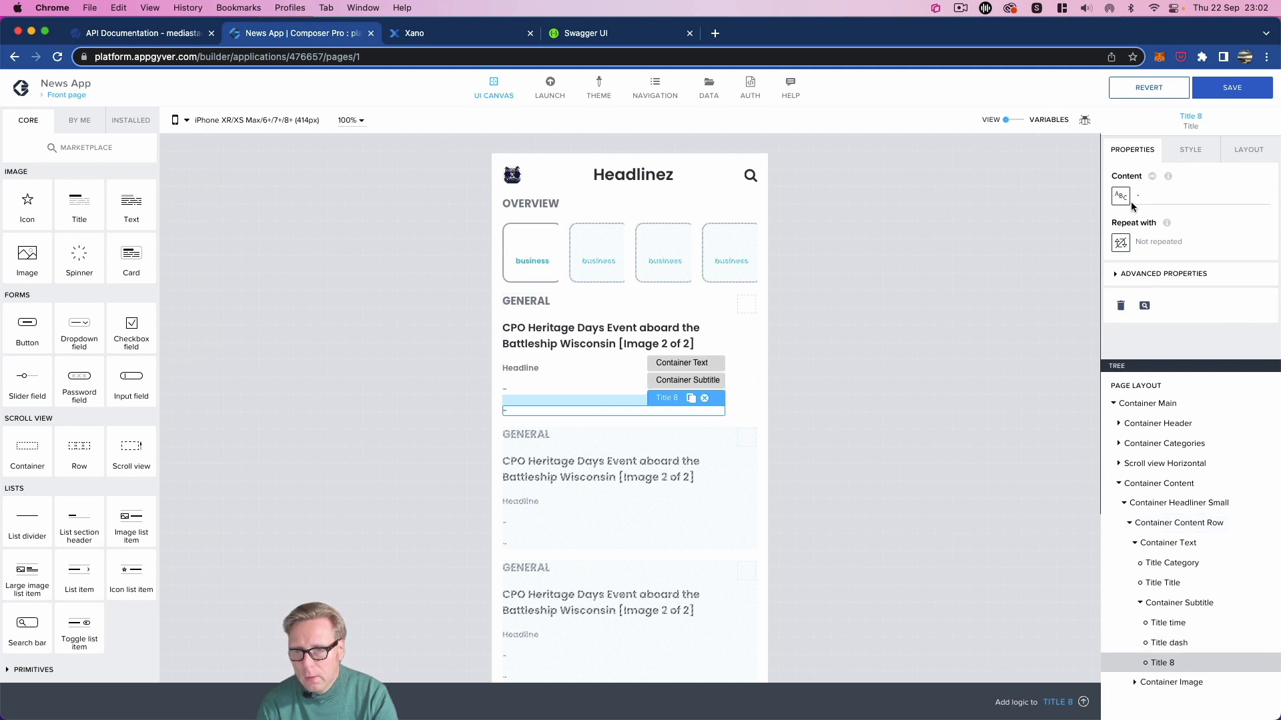
click(1124, 279)
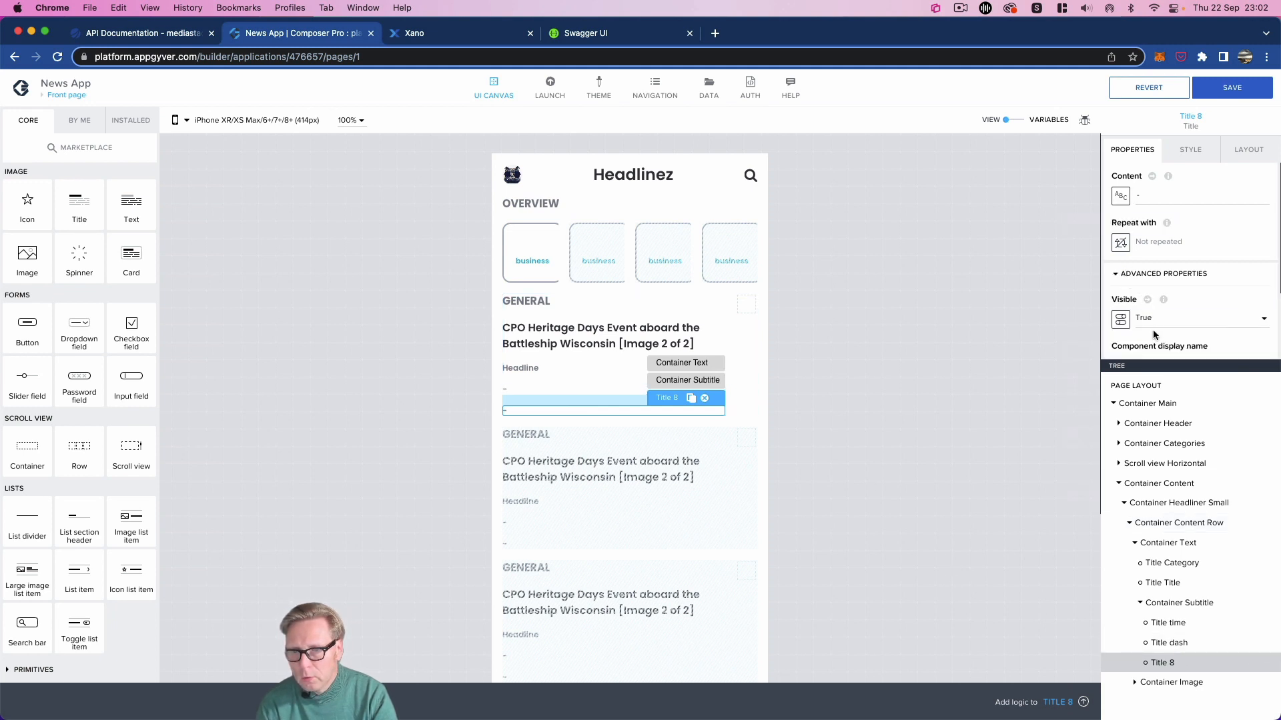
scroll(1150, 311, down, 1)
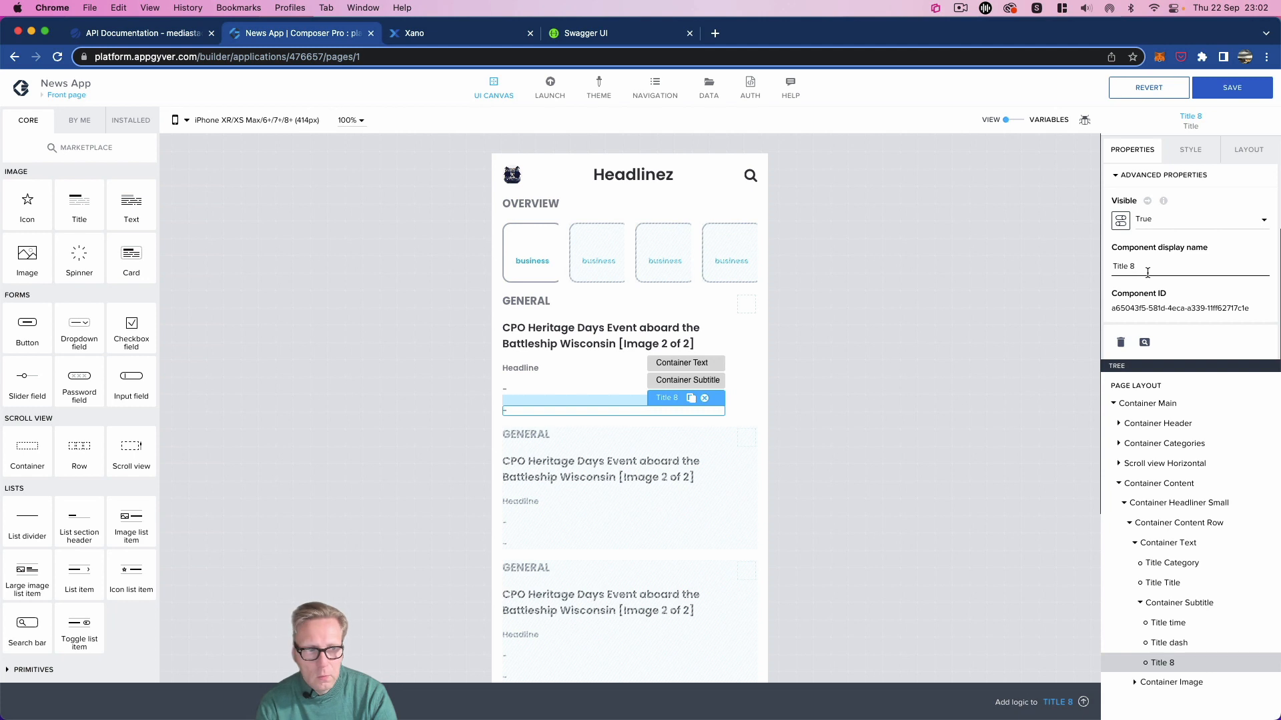
text(au)
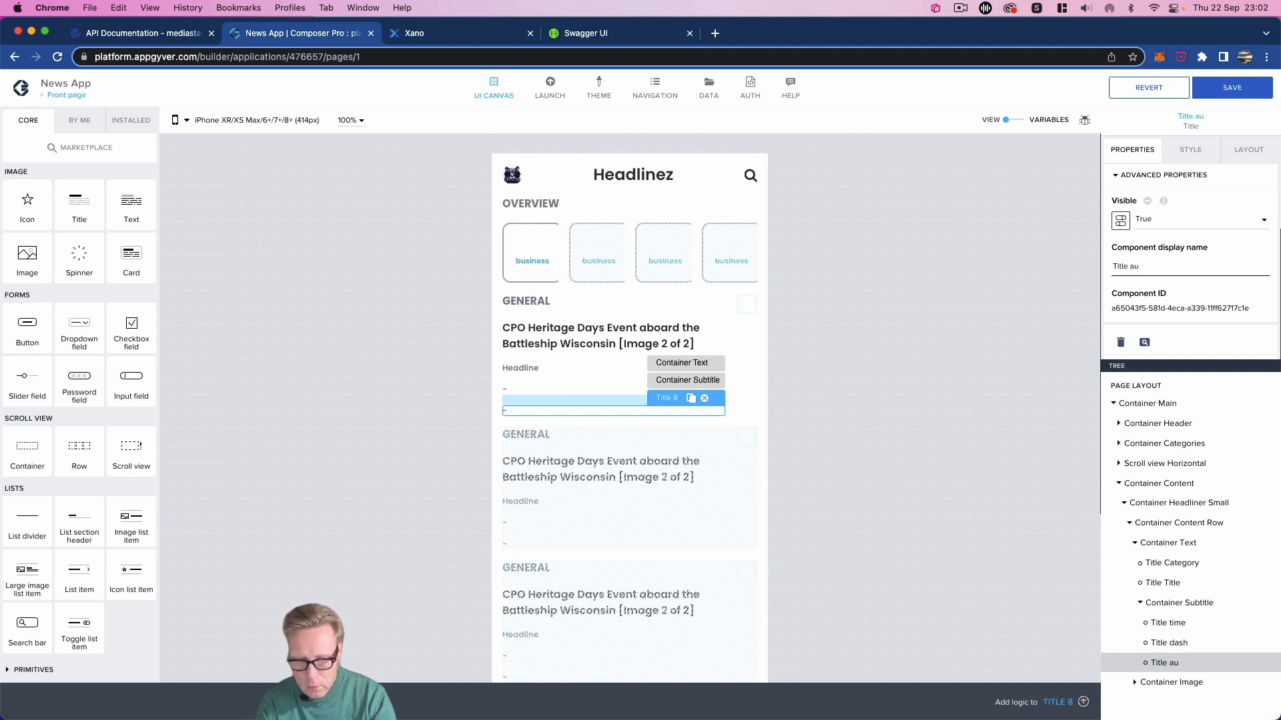
text(thor)
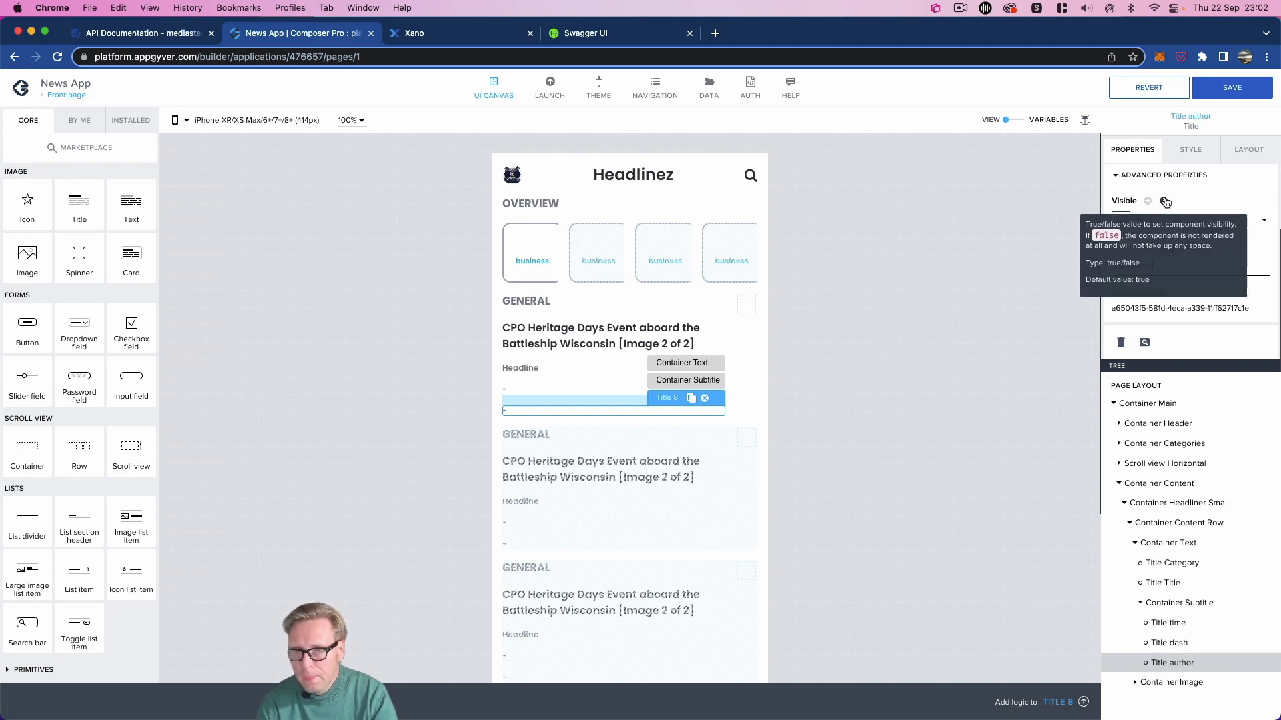
Step: Bind the content of Title author to the current.author property of the data item in repeat
scroll(1172, 201, up, 3)
click(1121, 196)
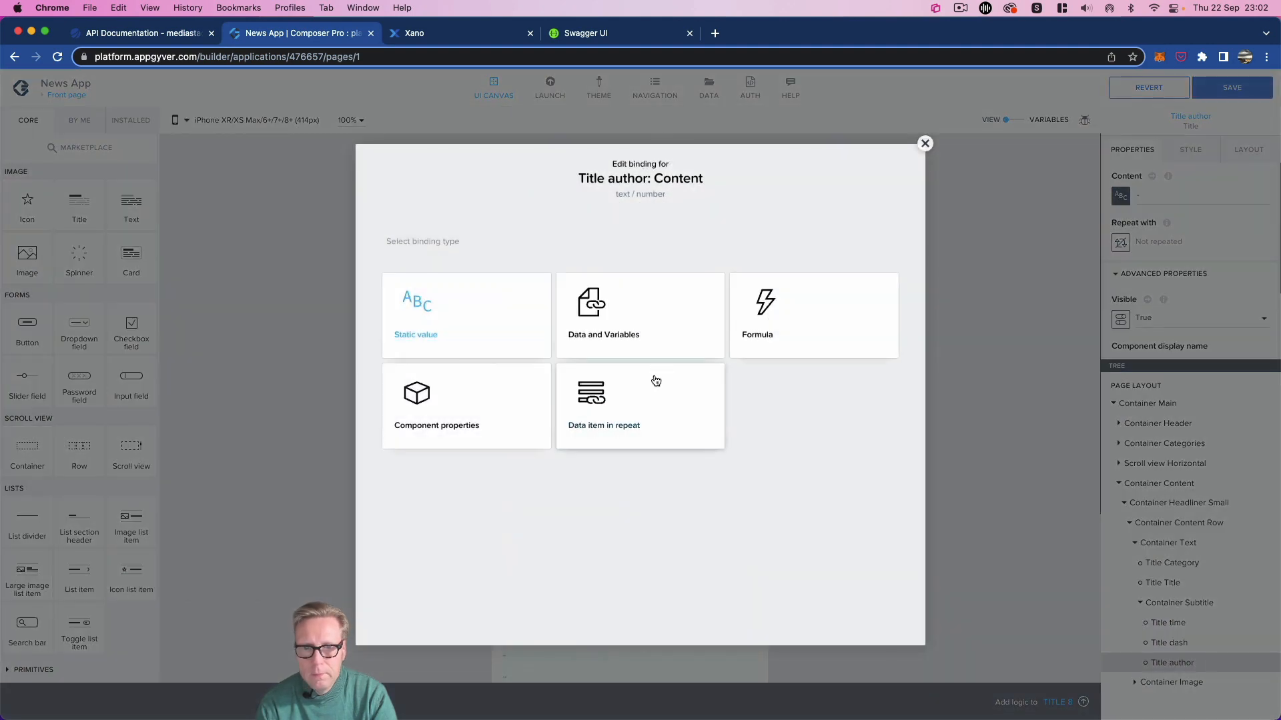
click(648, 419)
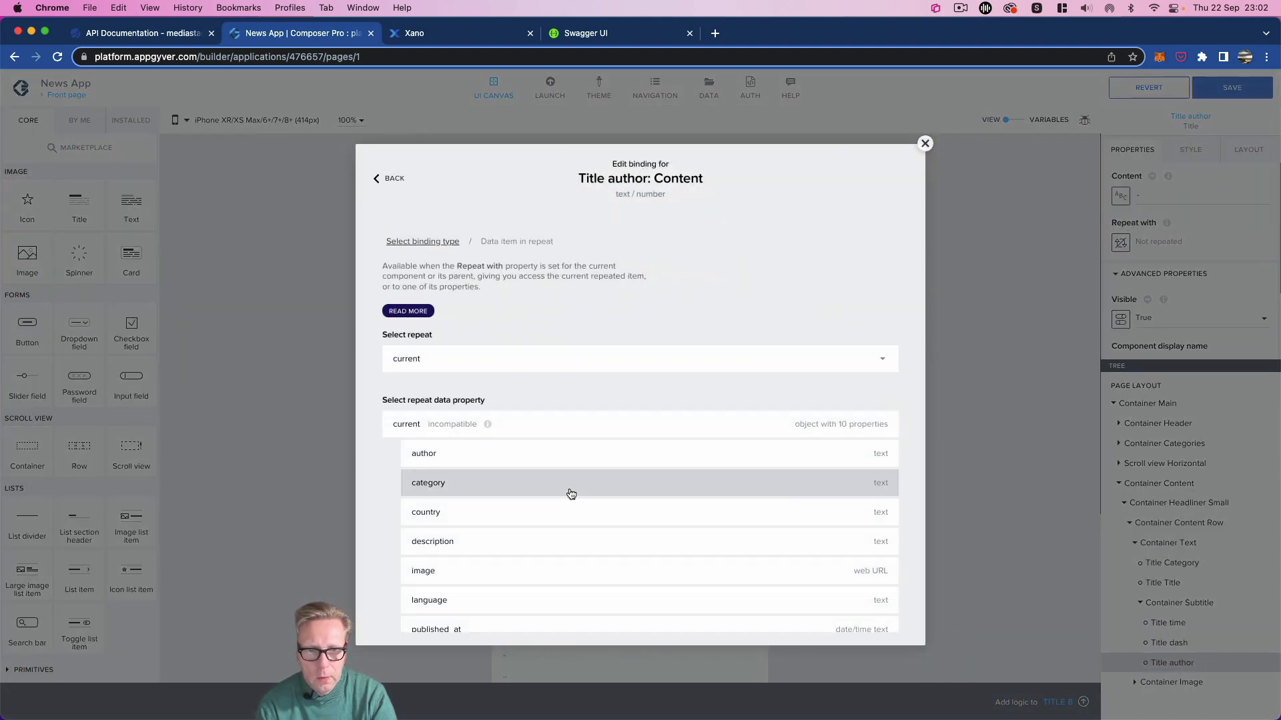
click(557, 452)
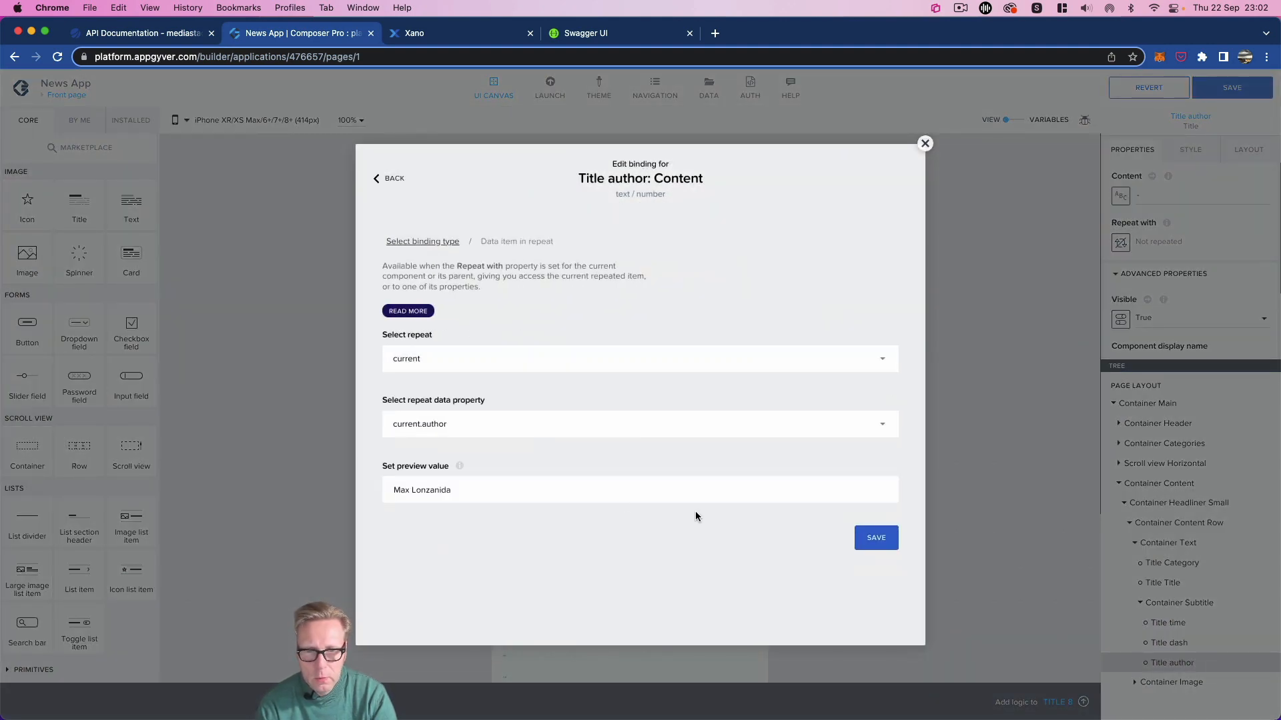
click(869, 538)
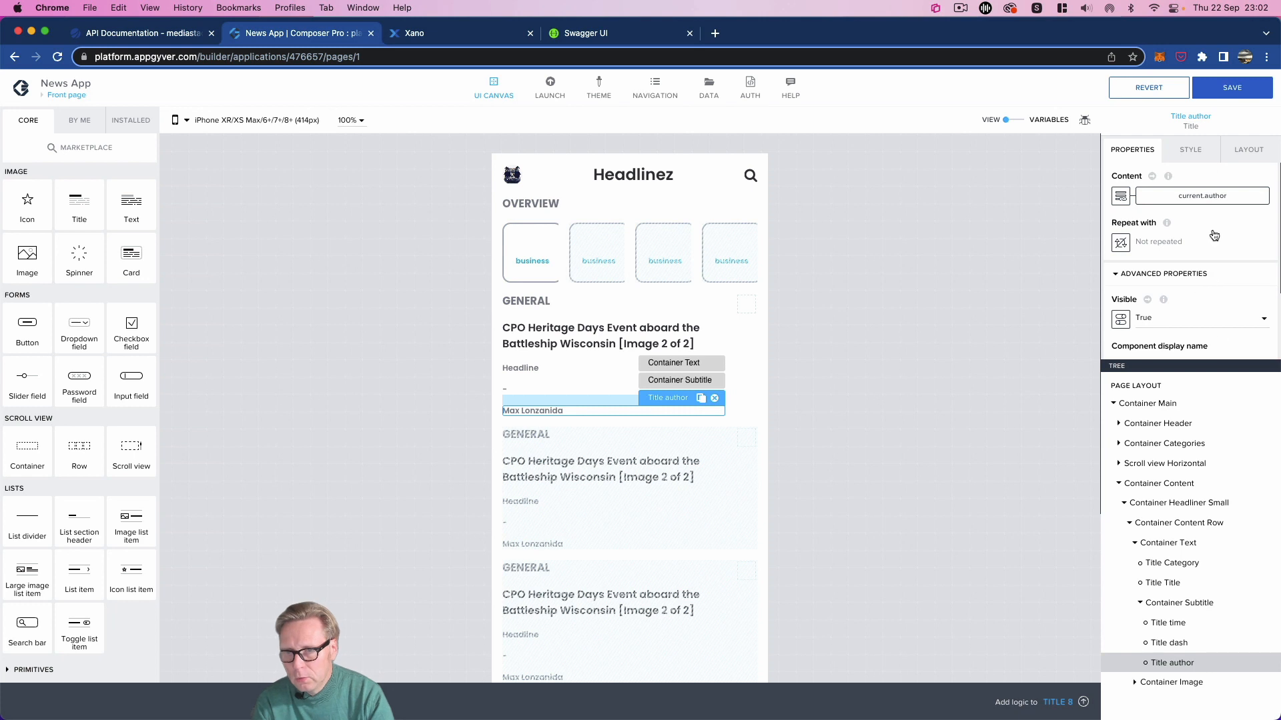
Step: Set the layout direction of Container Subtitle to horizontal
click(1197, 604)
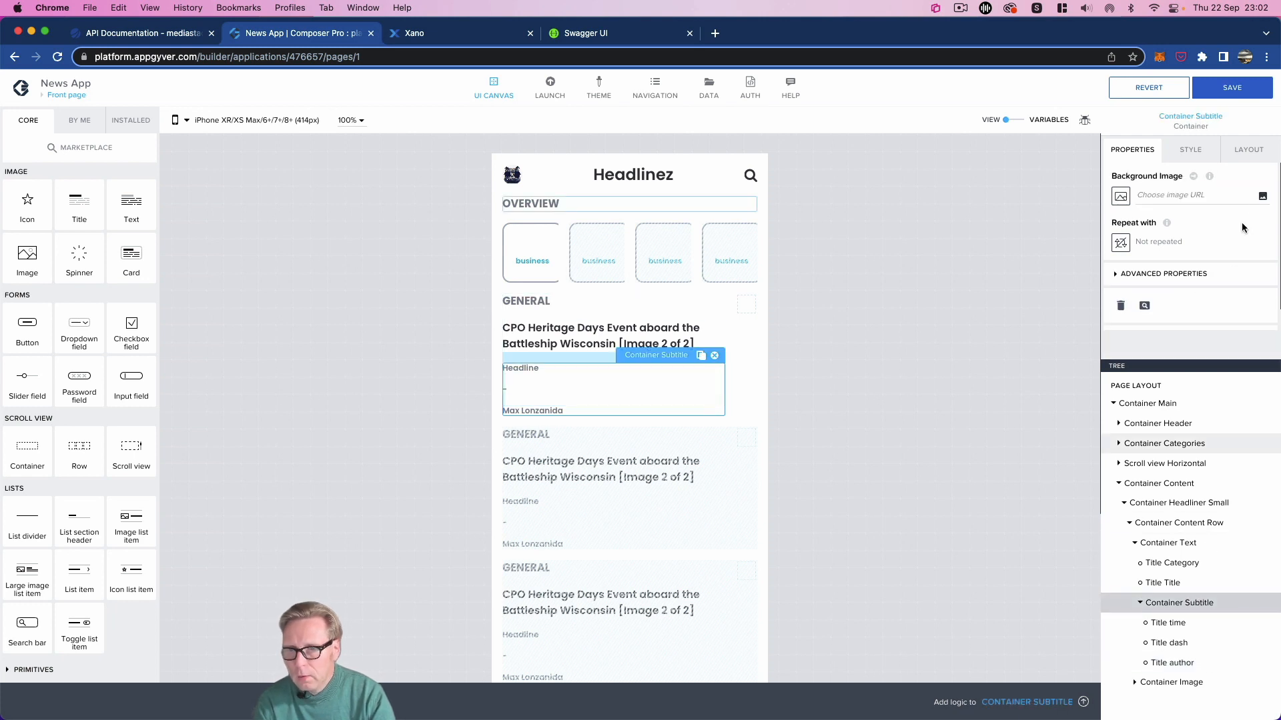
click(1249, 152)
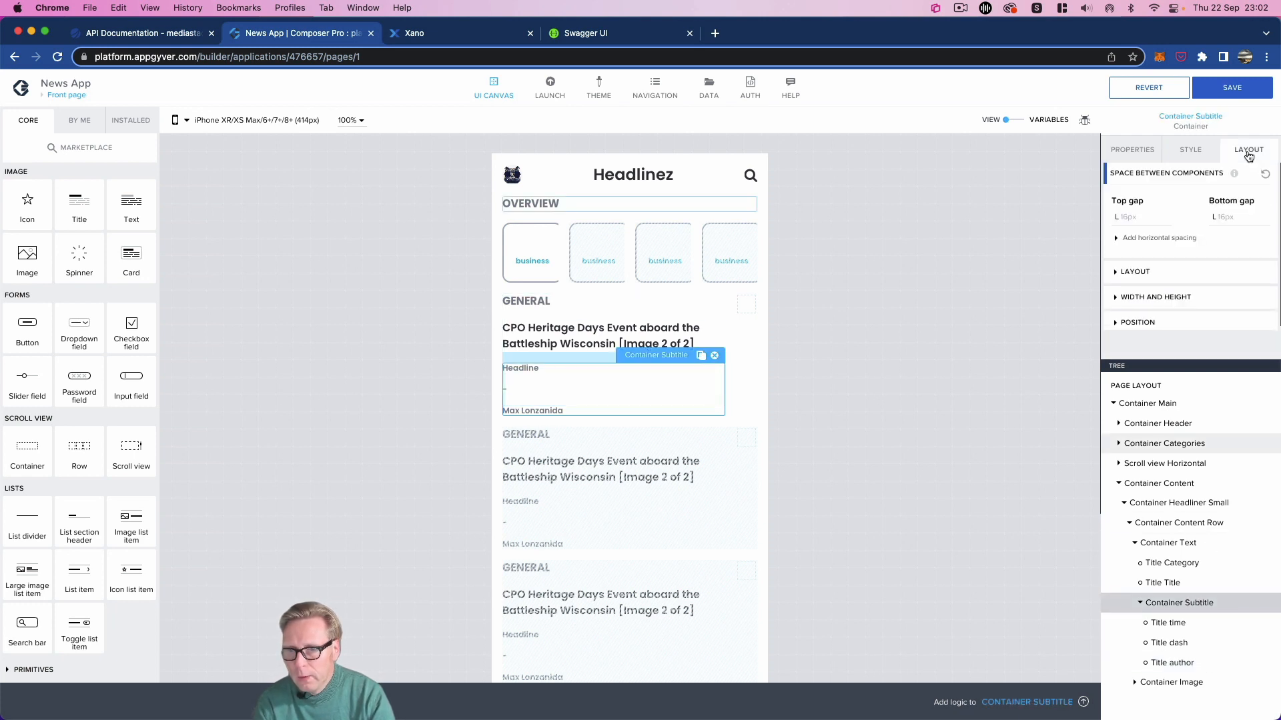
click(1114, 274)
click(1142, 299)
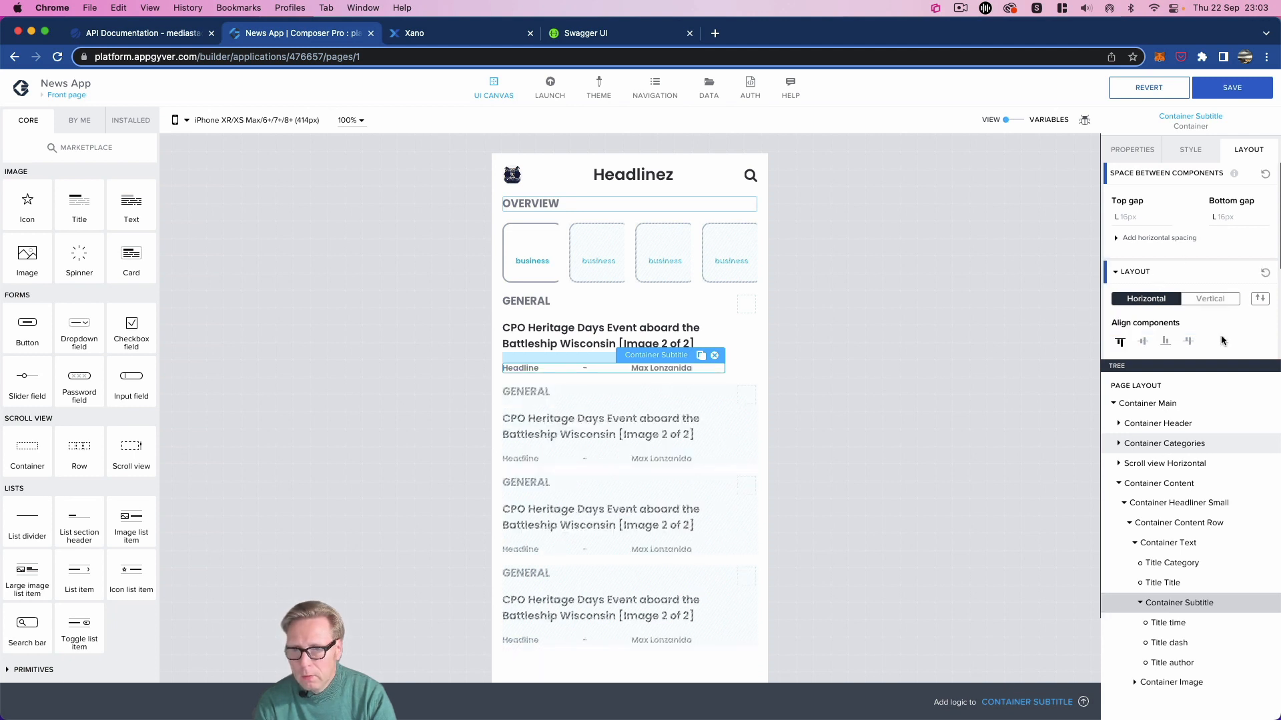
scroll(1221, 335, down, 5)
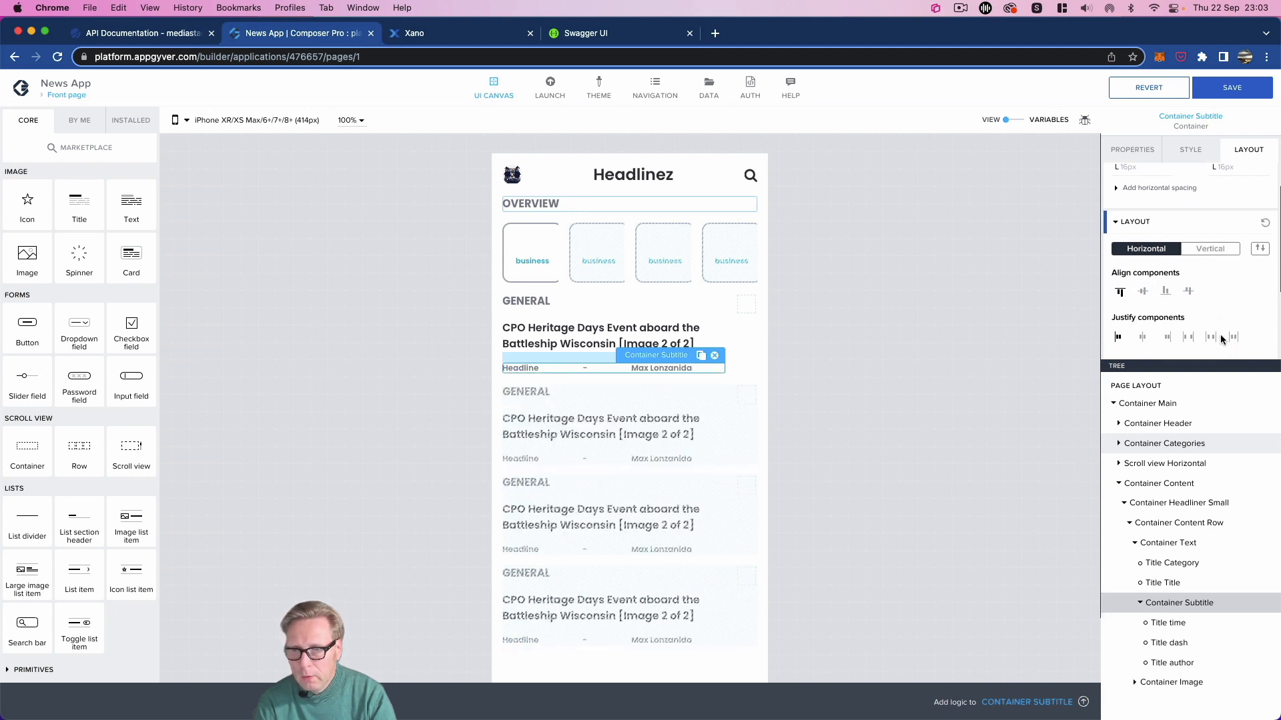
Step: Set the width of Title time inside Container Subtitle to Fit content
click(1169, 623)
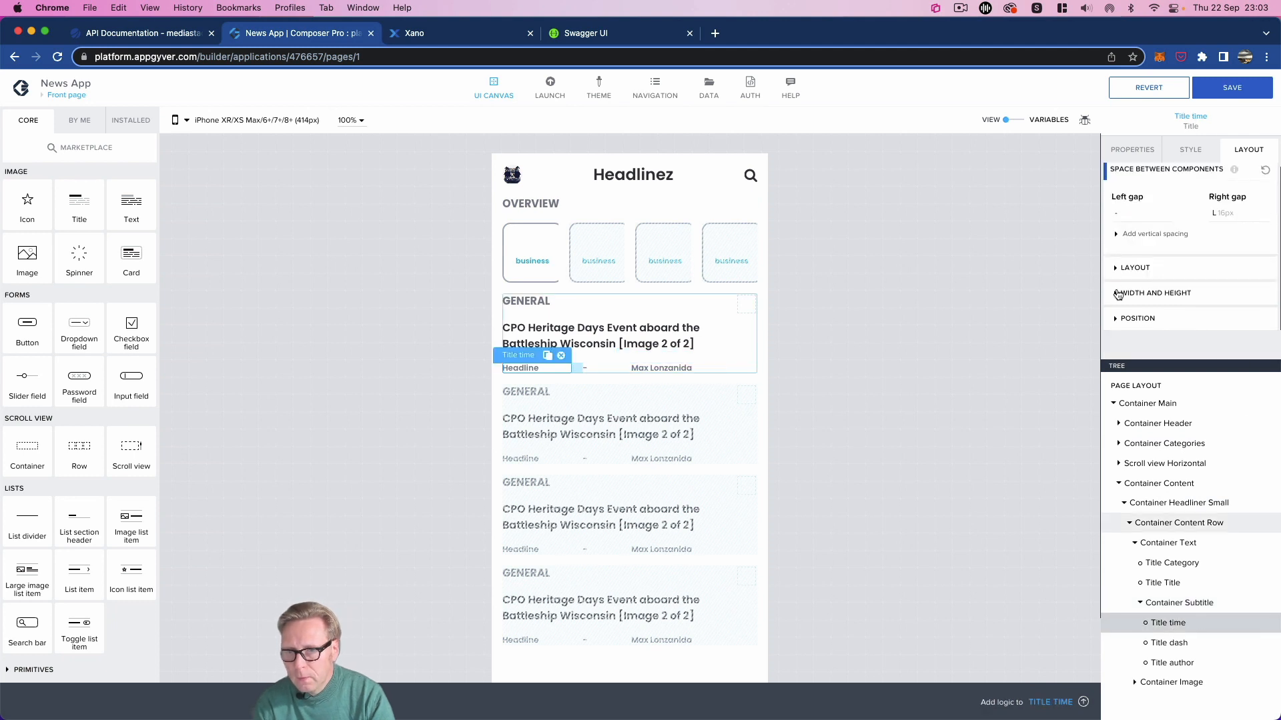
click(1118, 295)
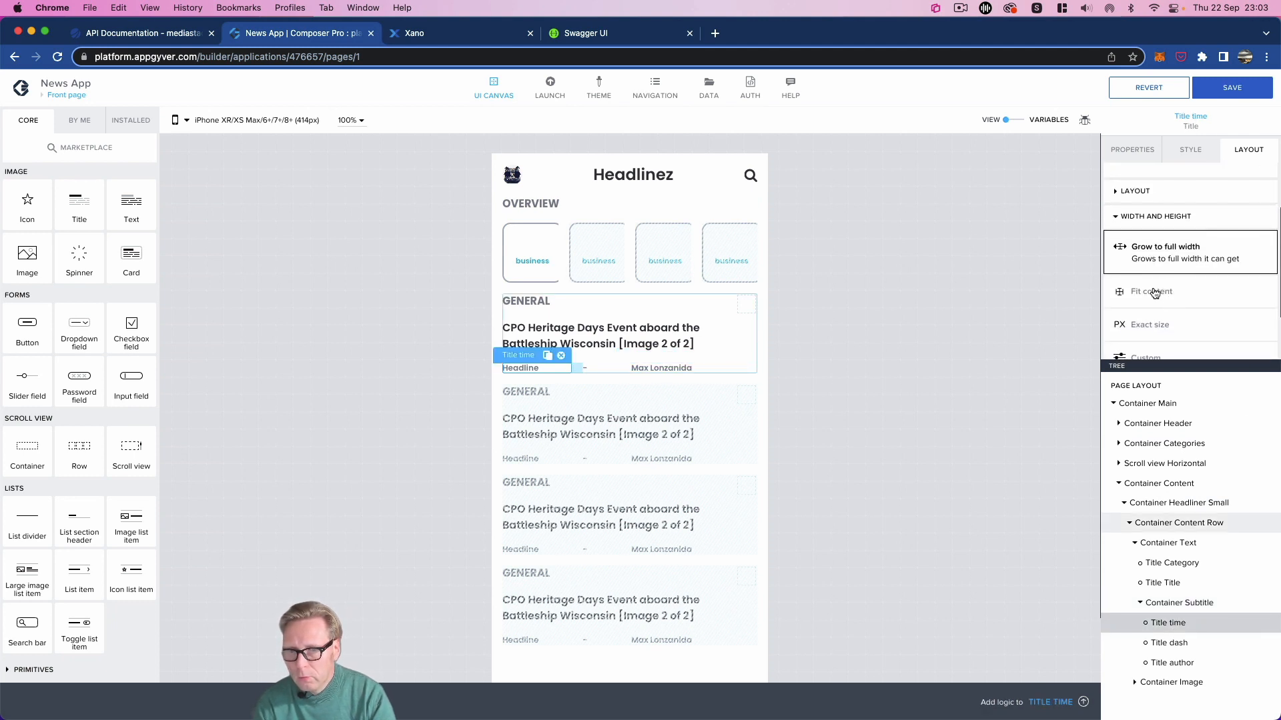
click(1156, 287)
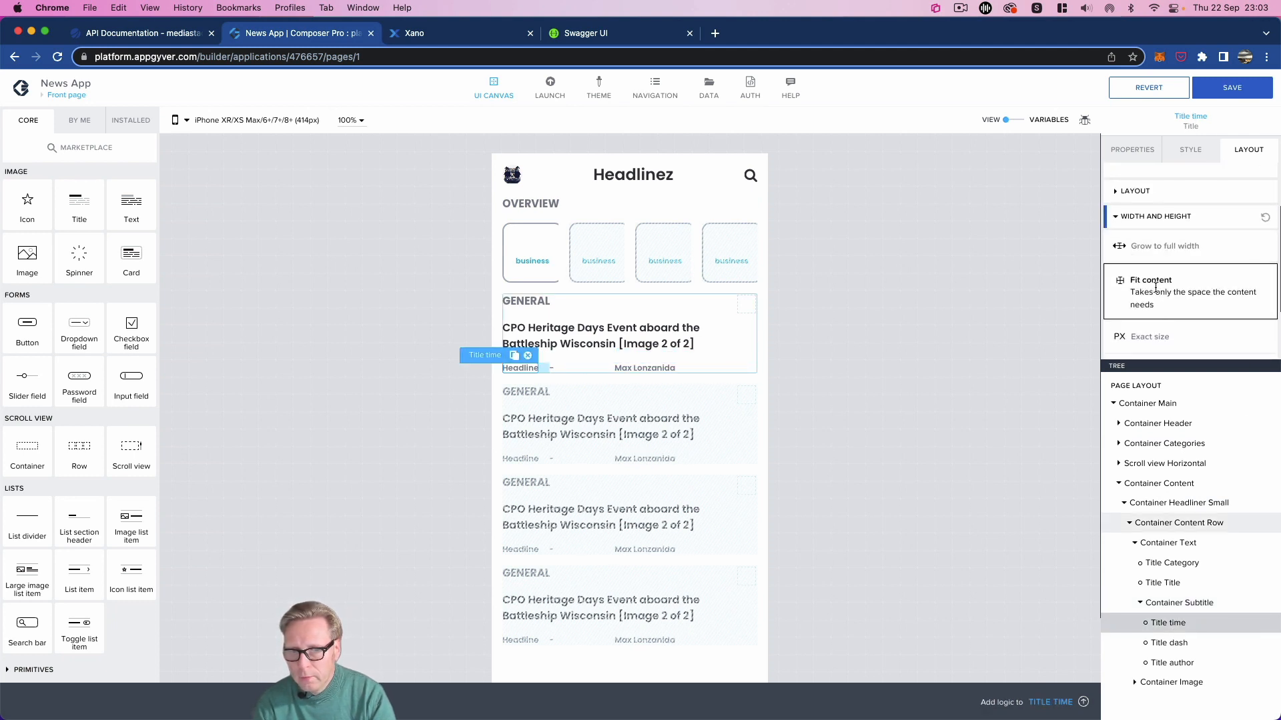
Step: Set the widths of Title dash and Title author inside Container Subtitle to Fit content
click(1198, 643)
click(1116, 296)
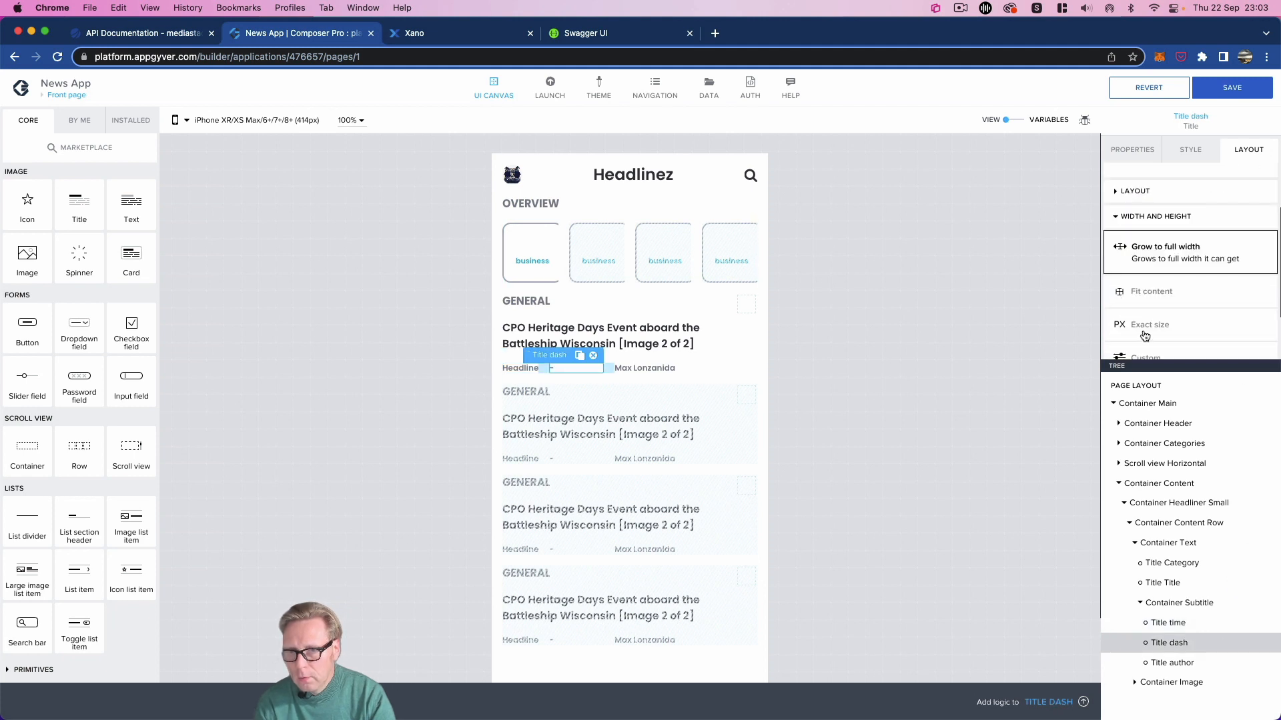
click(1139, 291)
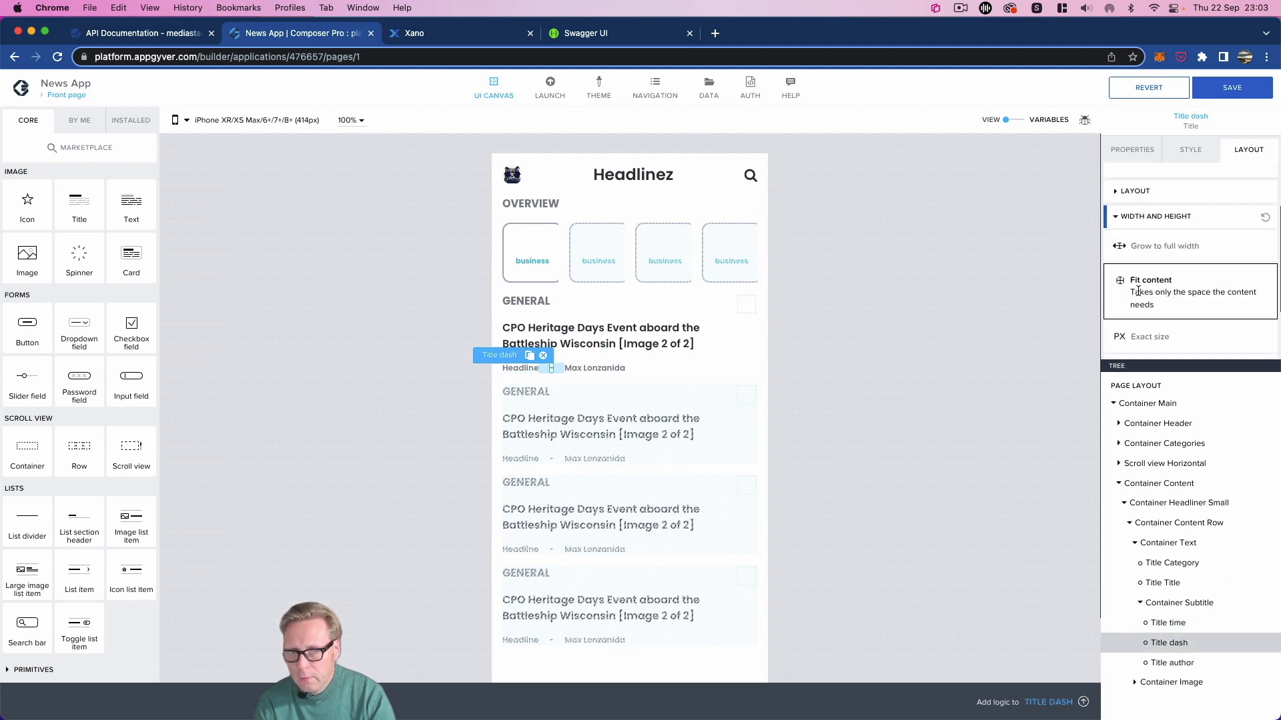
click(1201, 662)
click(1133, 292)
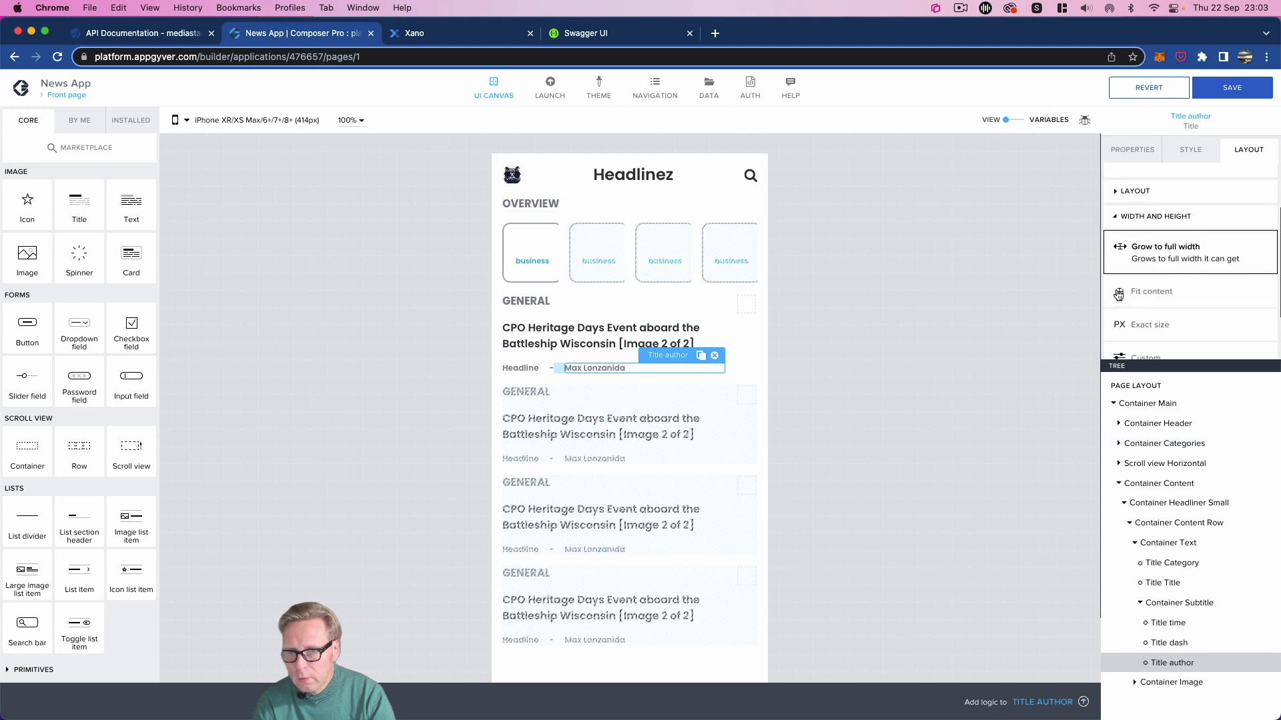
click(1156, 291)
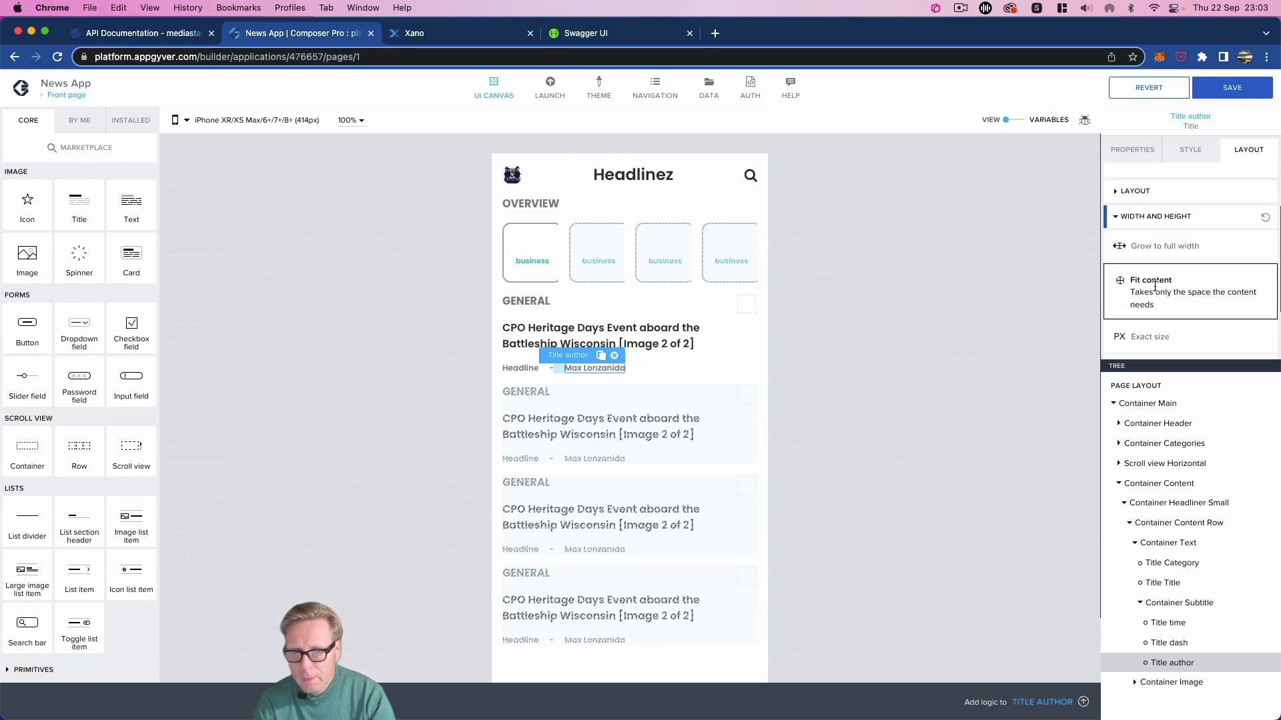
Step: Set the left and right gaps of Title dash to XS (4px) and save the application
click(1201, 642)
scroll(1189, 203, up, 2)
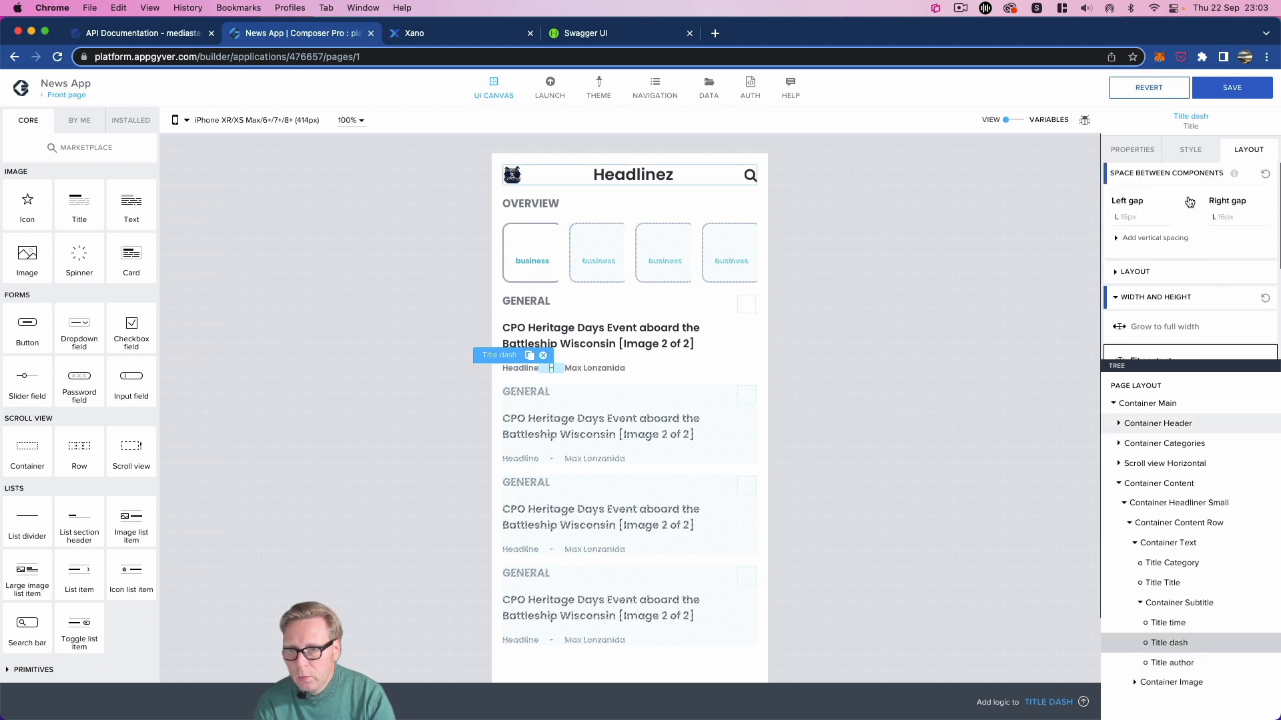
click(1134, 217)
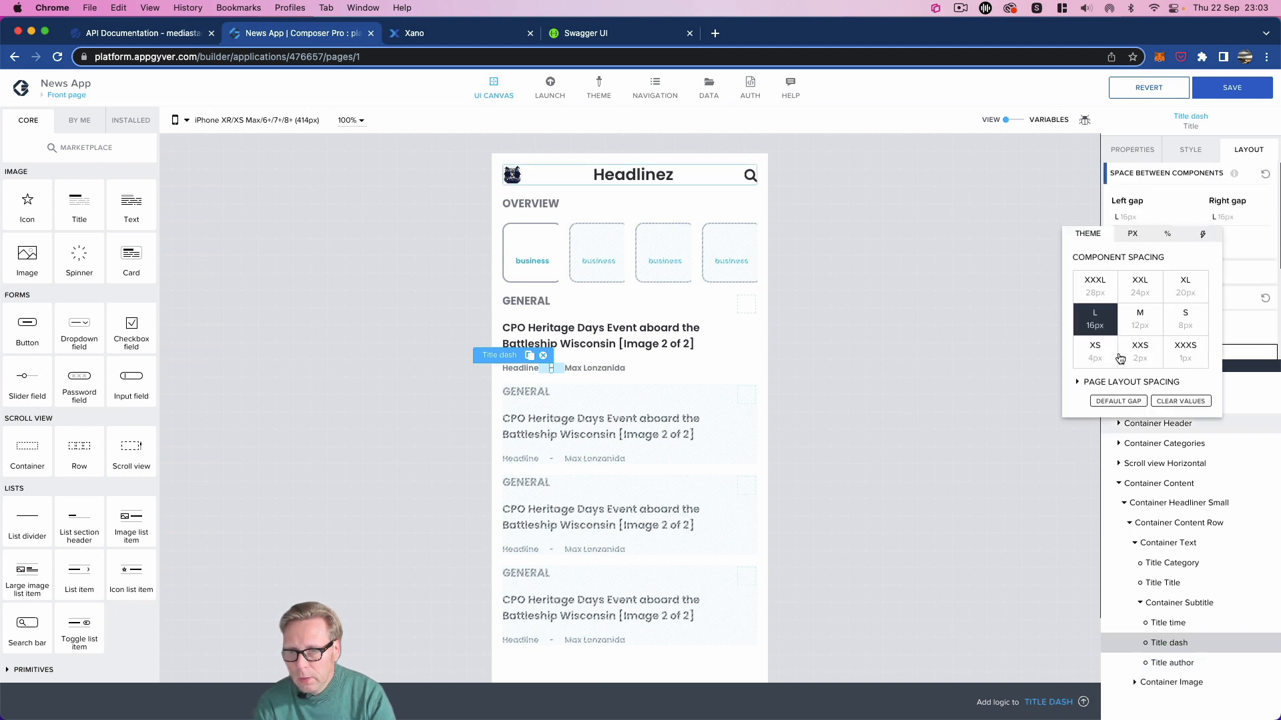
click(1093, 357)
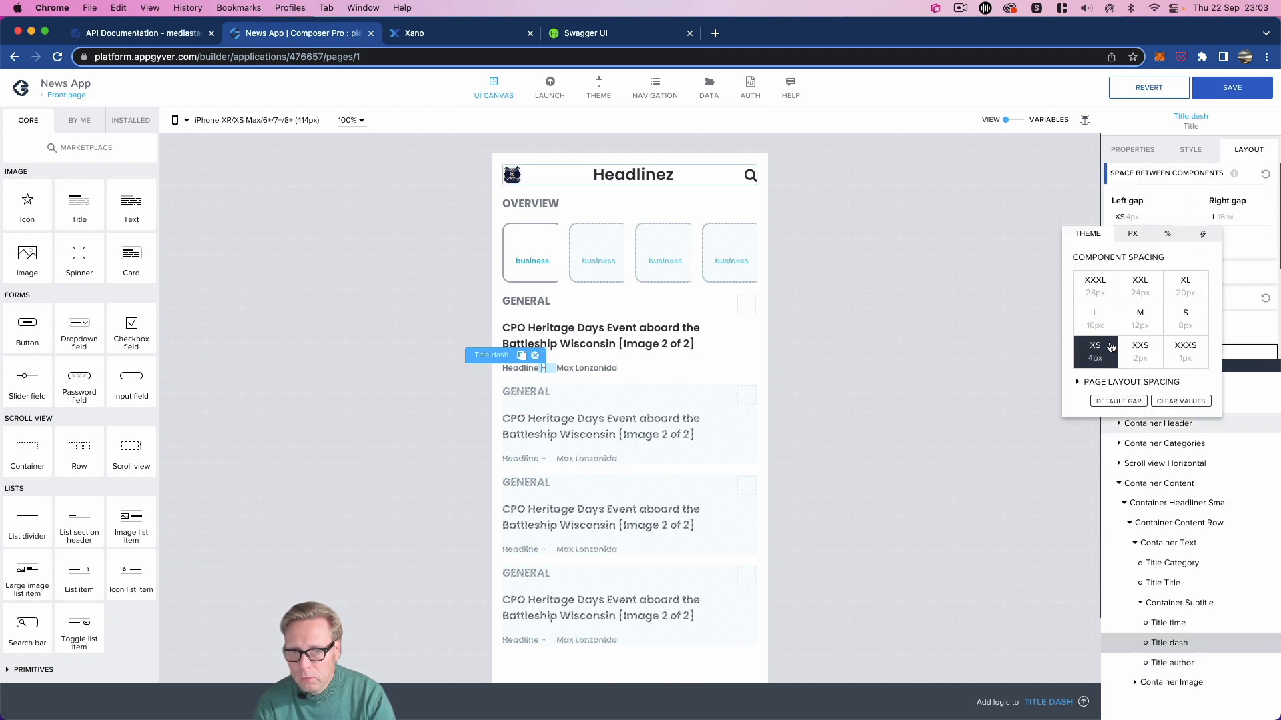
click(1226, 245)
click(1221, 217)
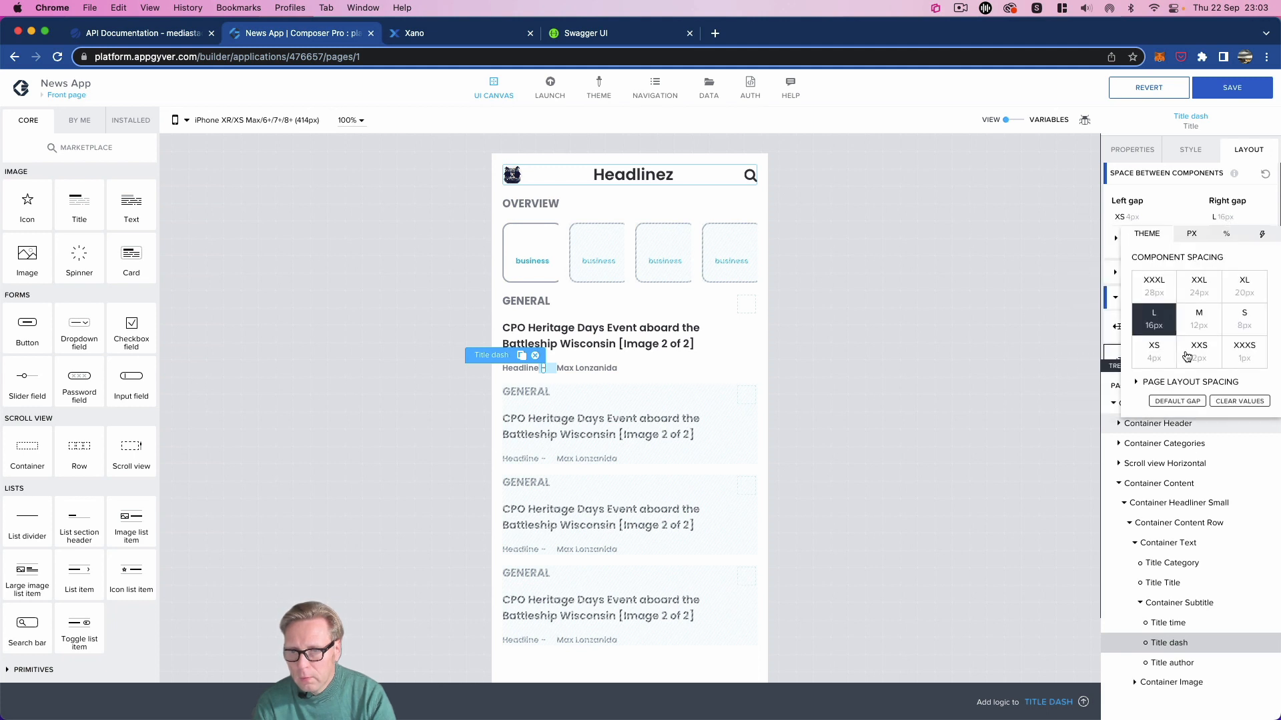
click(1154, 353)
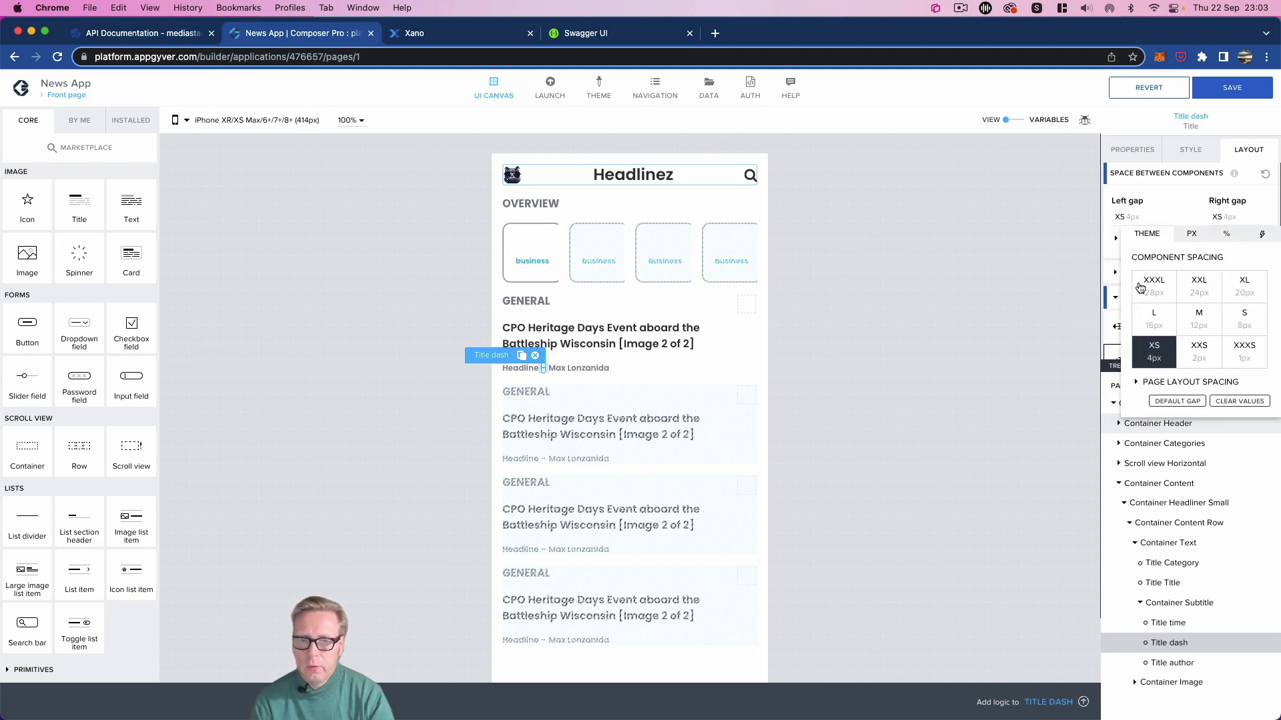
click(1232, 87)
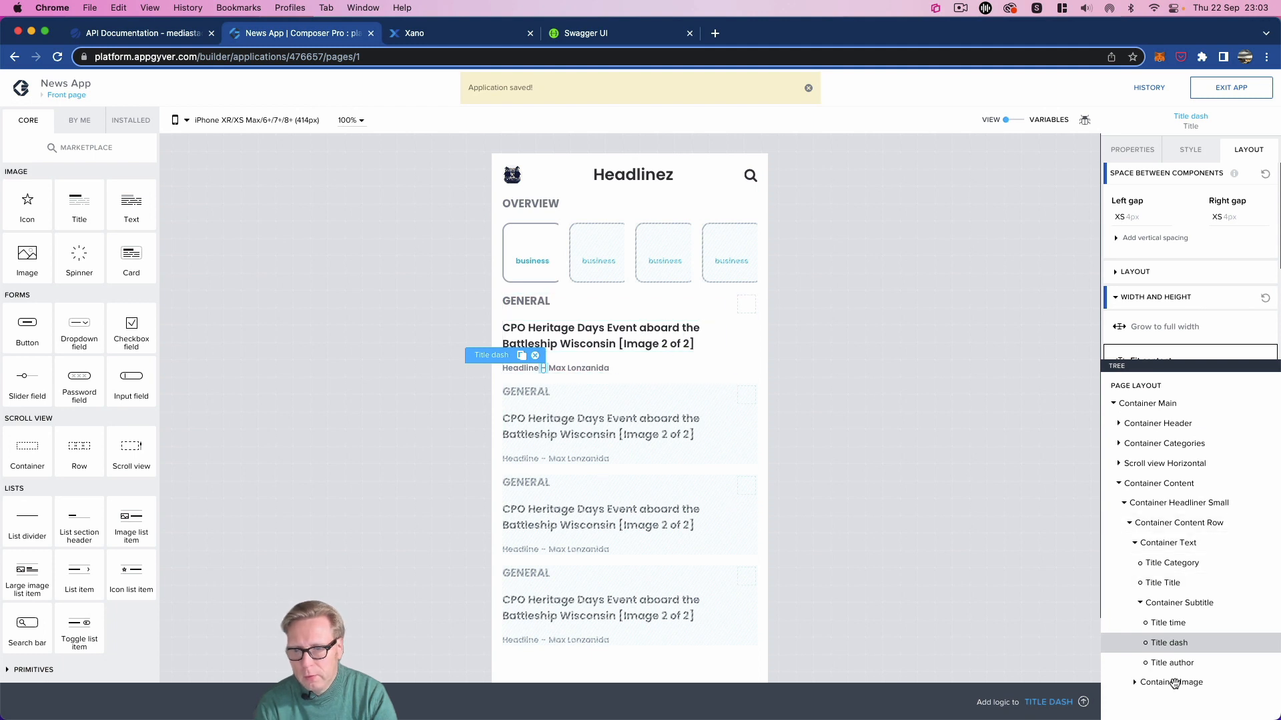
Step: Add an Image component inside Container Image in the page layout tree
click(1134, 680)
click(1177, 681)
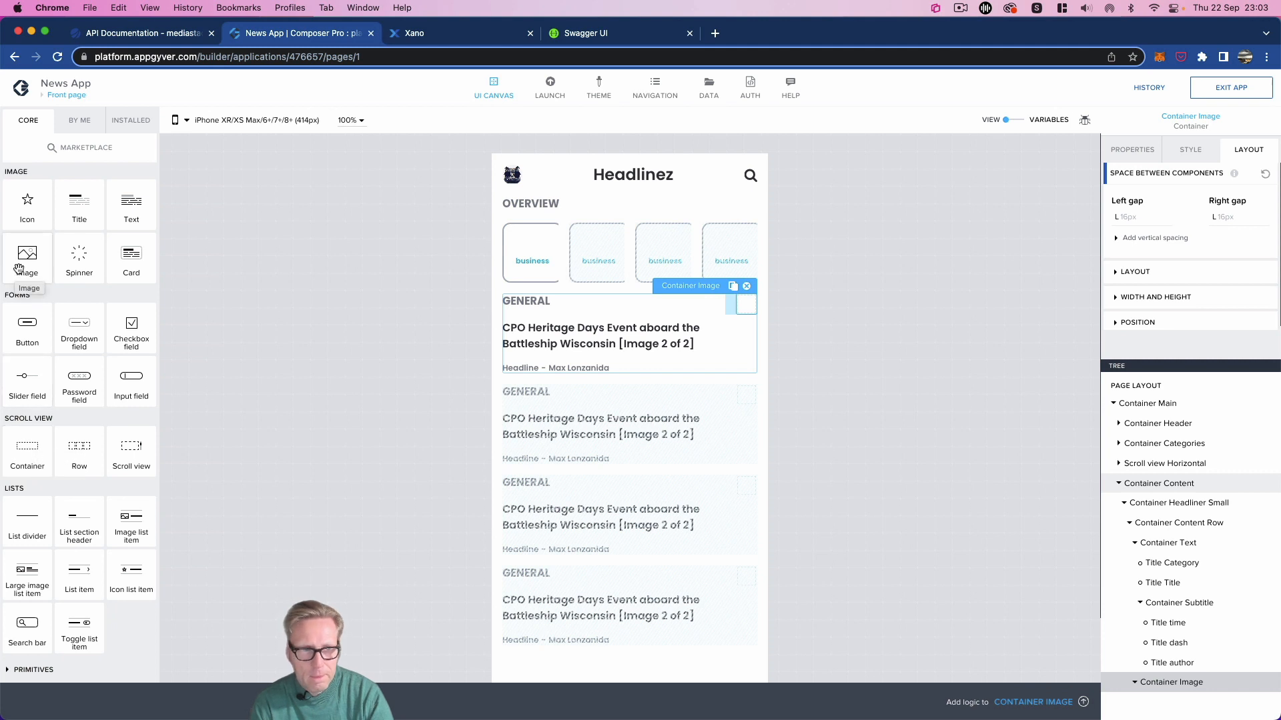
drag(23, 267, 1188, 690)
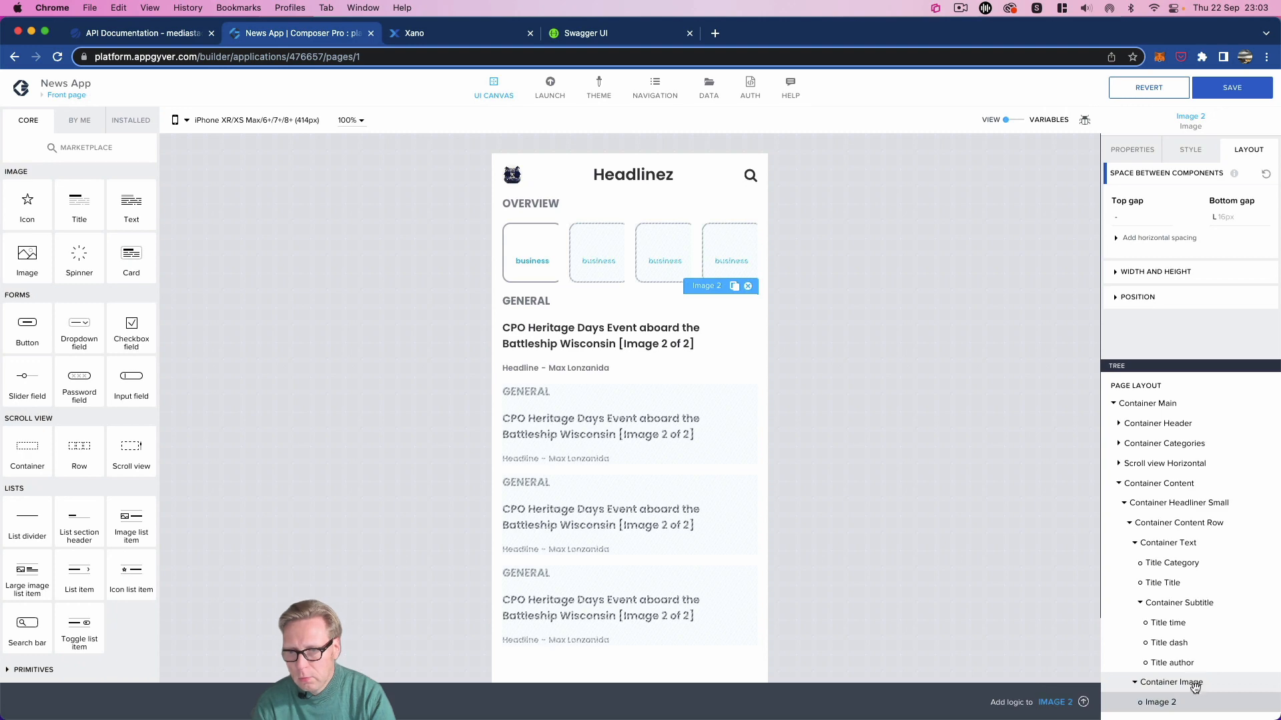
Step: Bind the source of Image 2 to the current.image property of the data item in repeat and save the application
click(1128, 151)
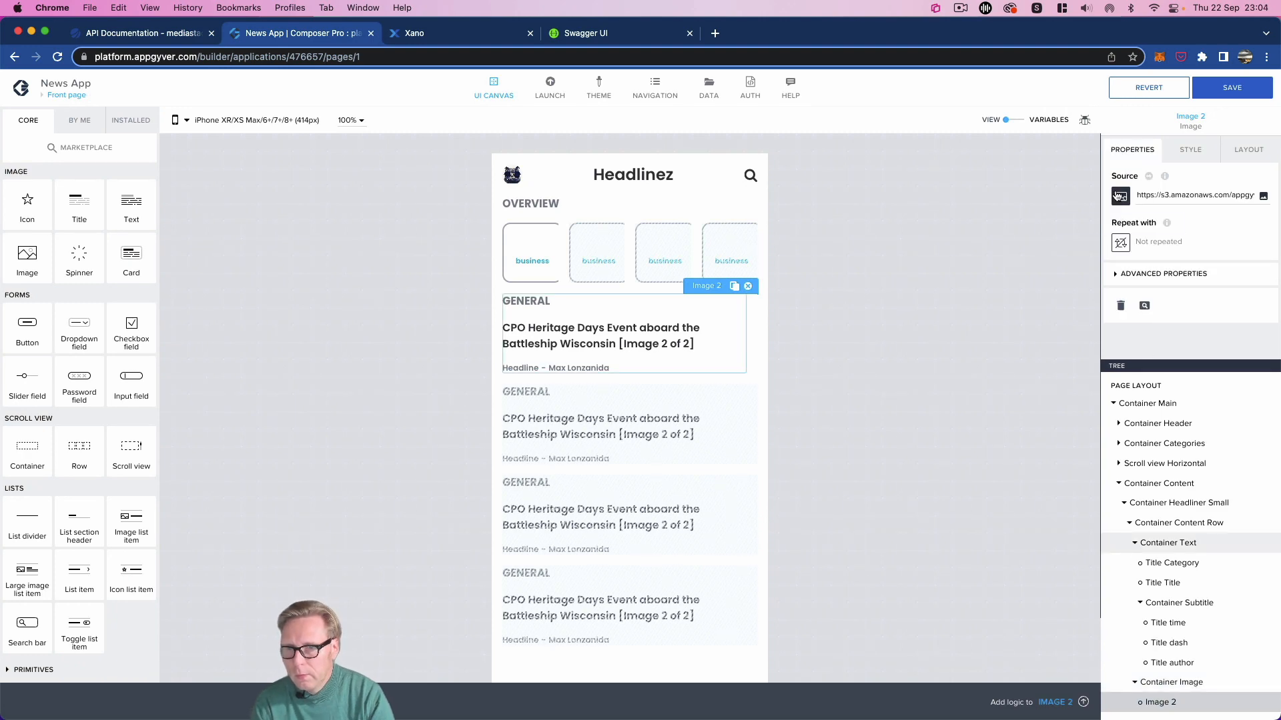
click(1121, 195)
click(664, 410)
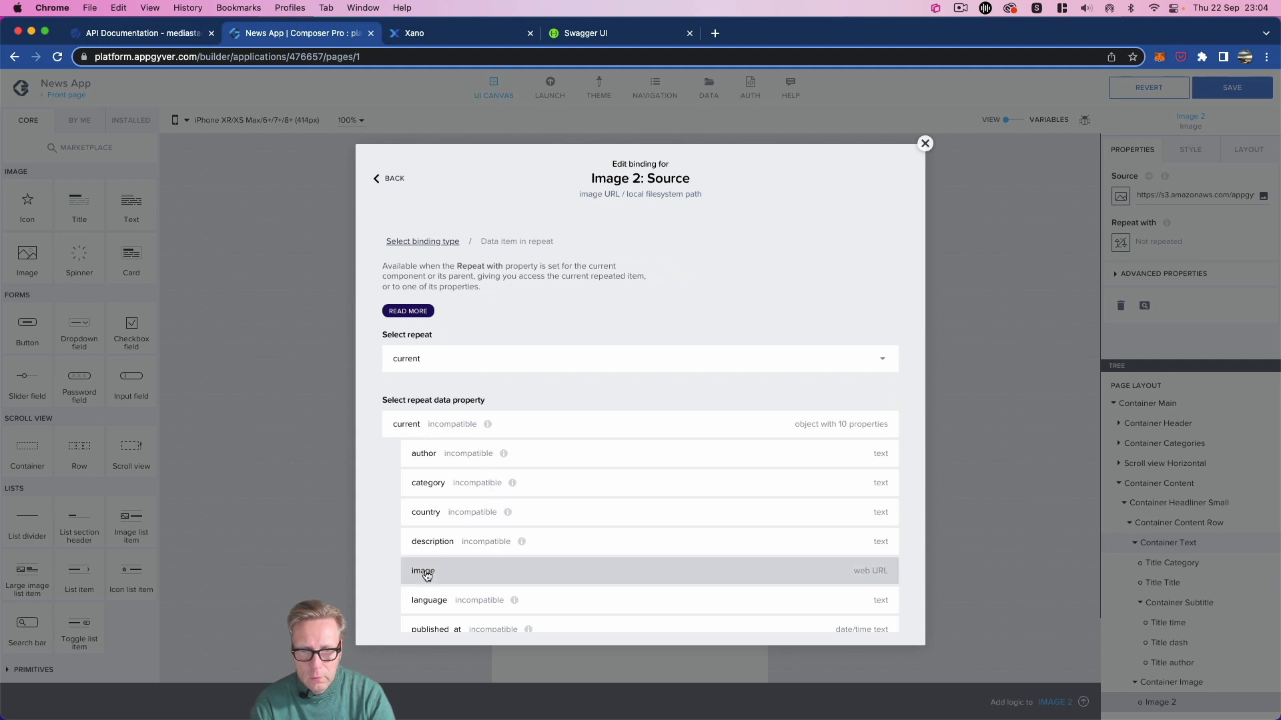
click(427, 573)
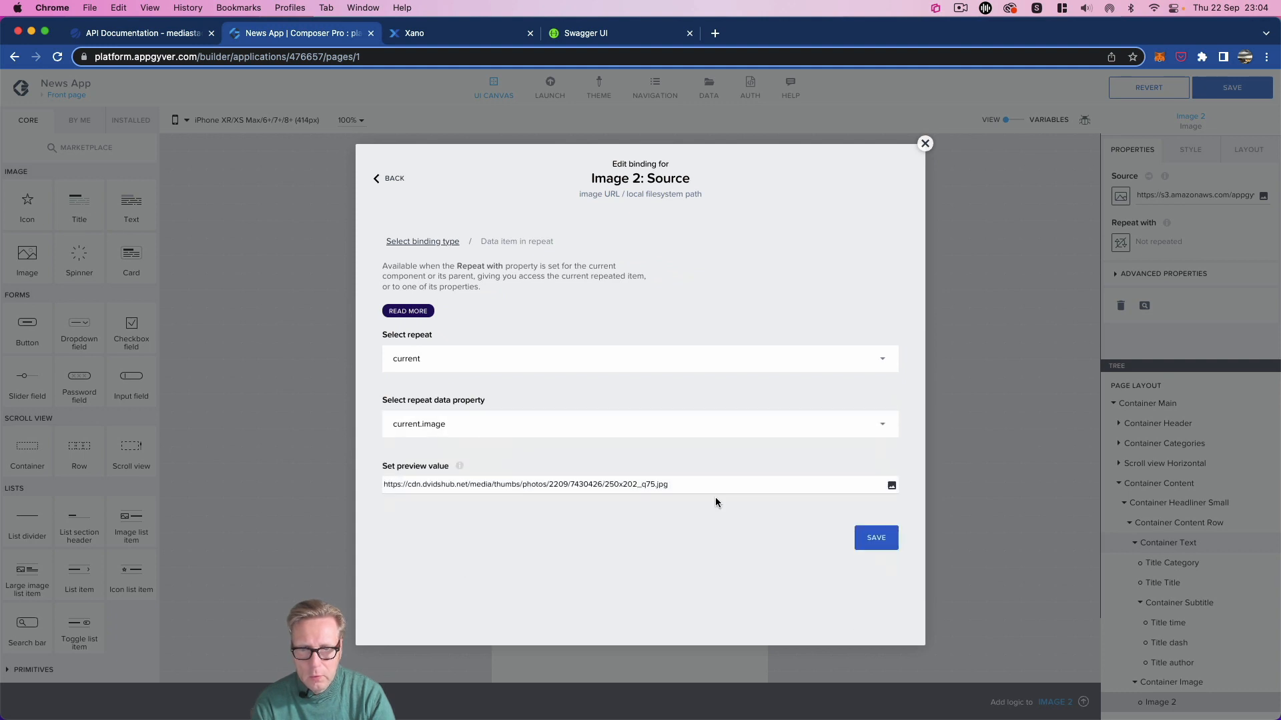
click(876, 539)
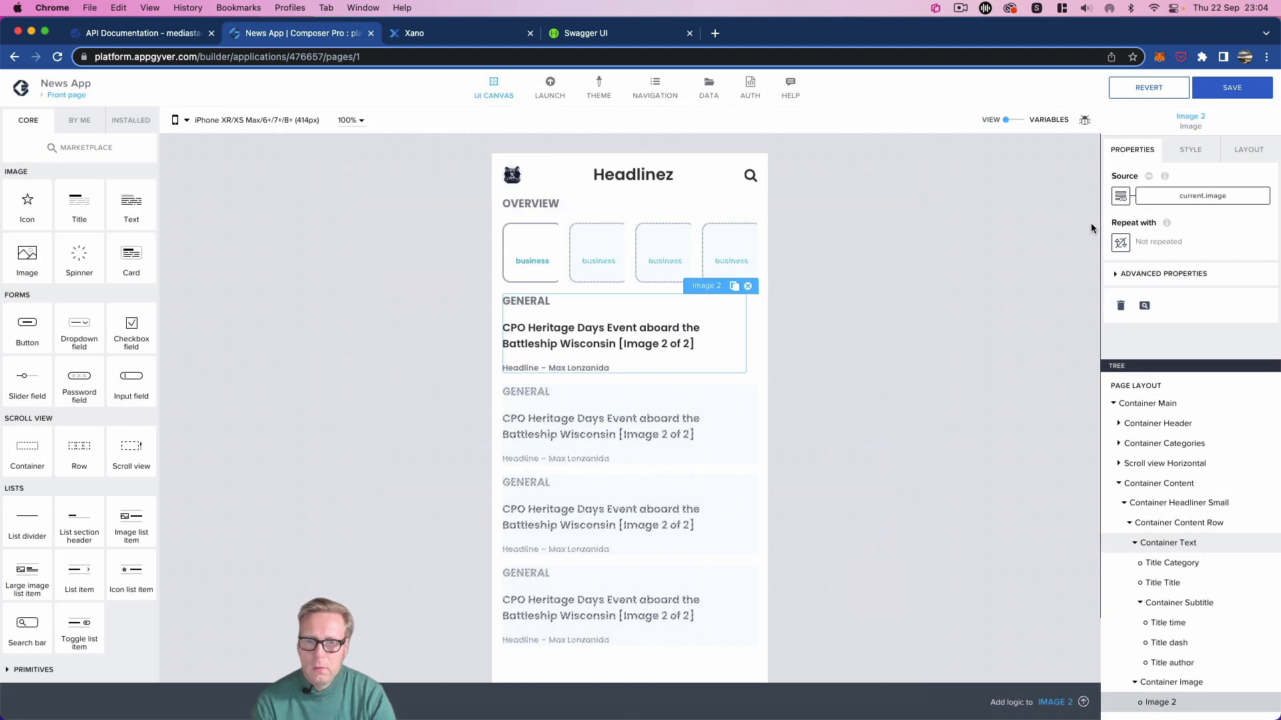
click(1211, 95)
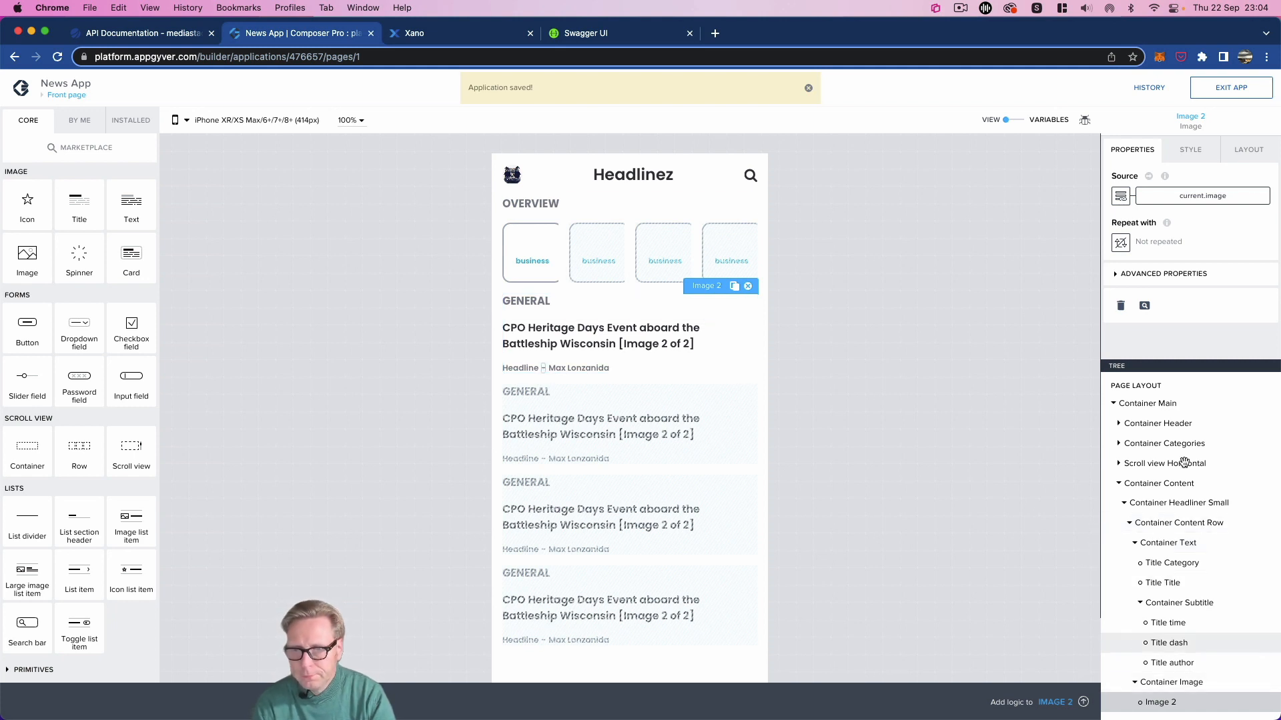
click(959, 8)
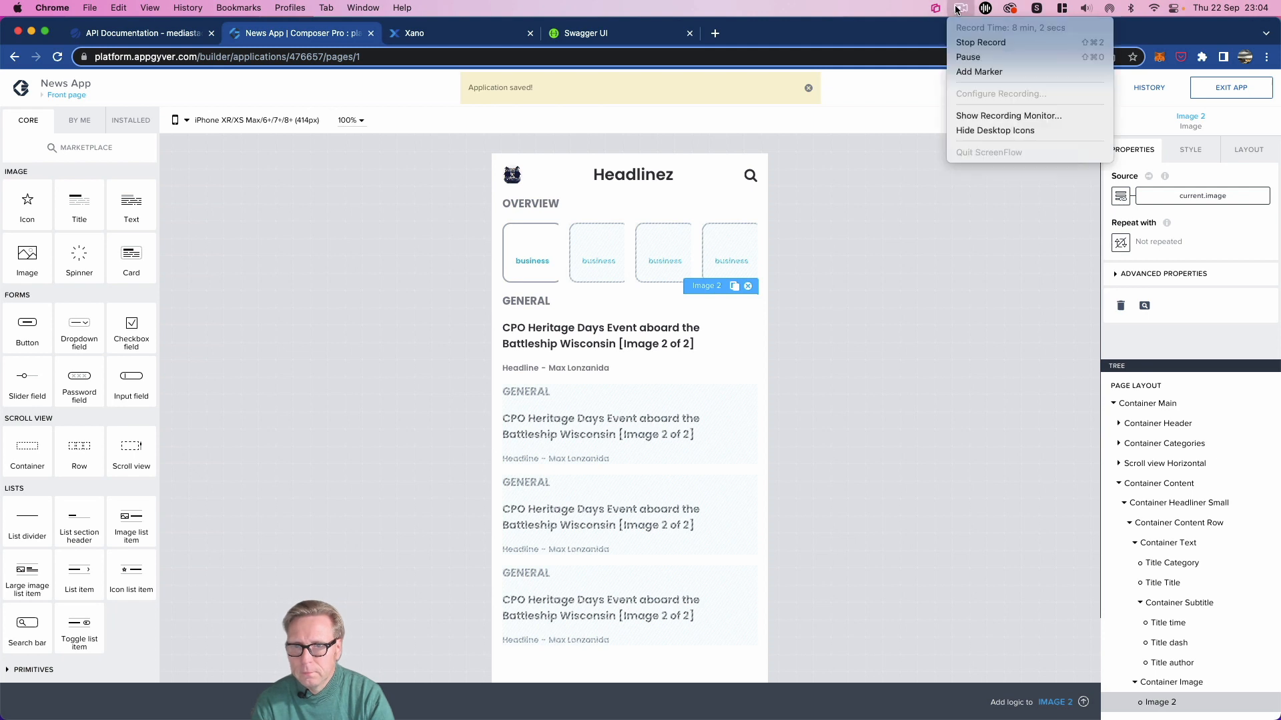
click(907, 277)
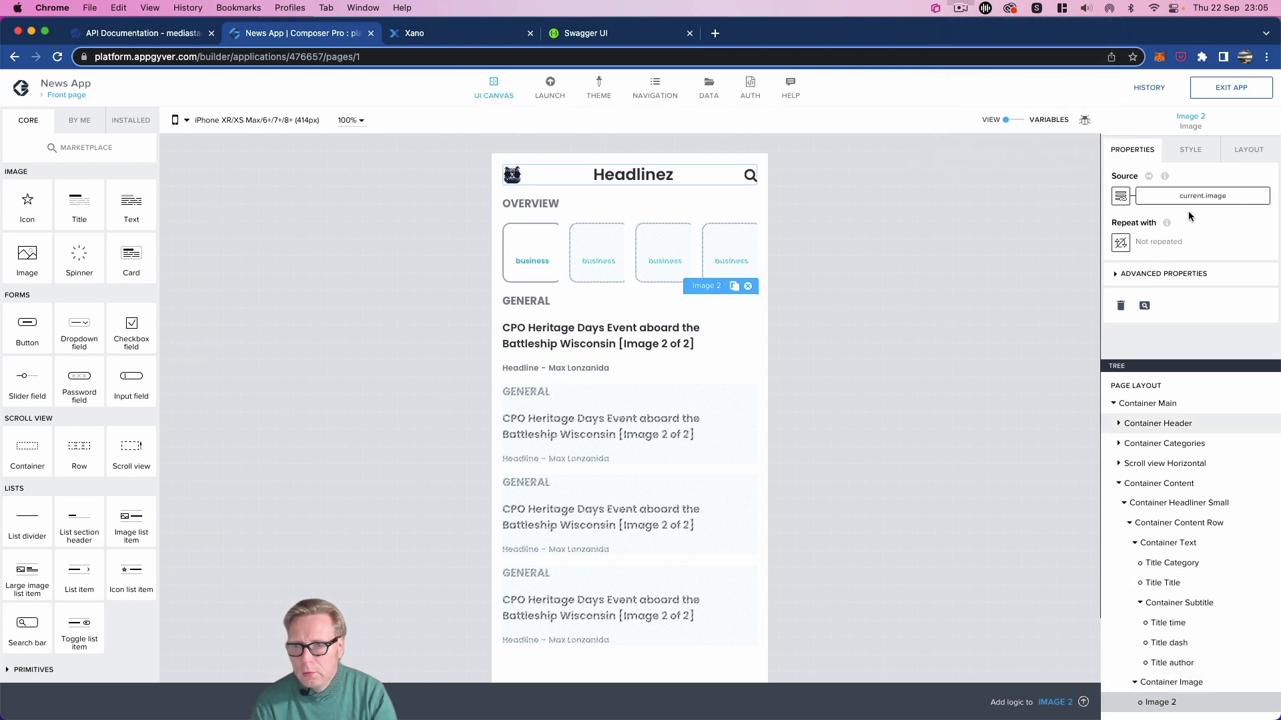
Step: Give Image 2 an exact size of 100px width and 100px height
click(1244, 153)
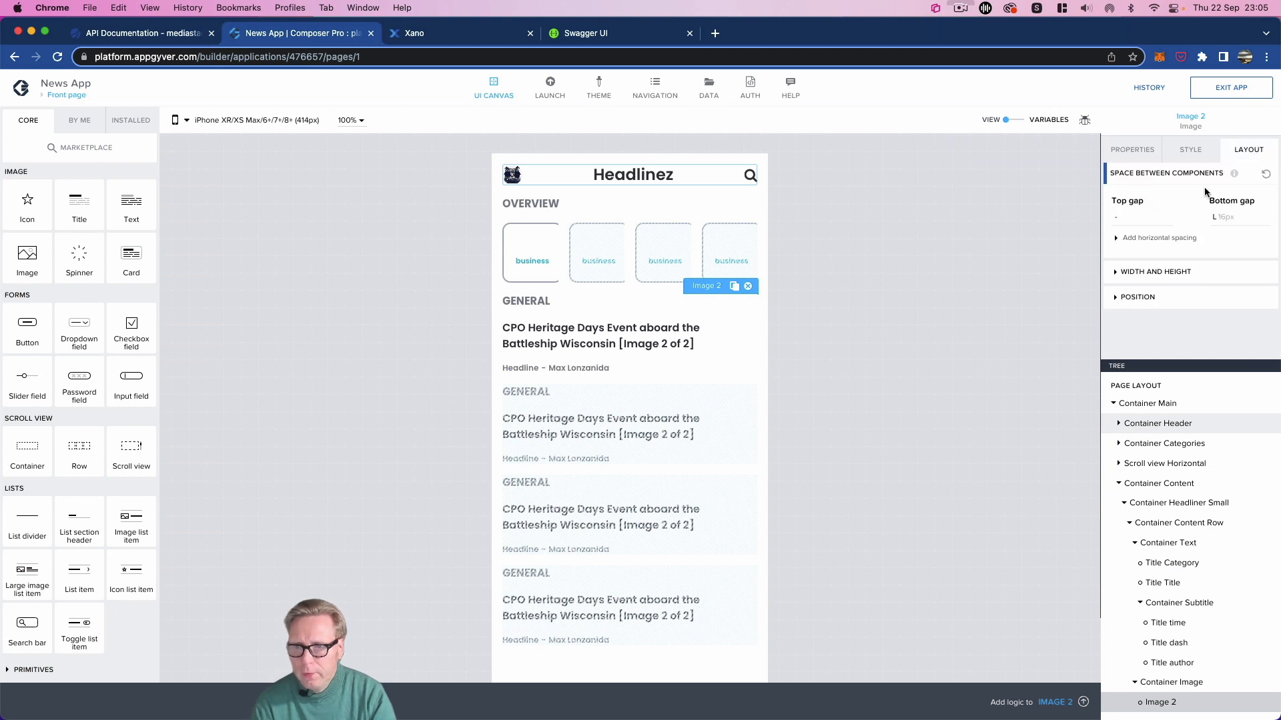
click(1117, 273)
scroll(1194, 304, down, 1)
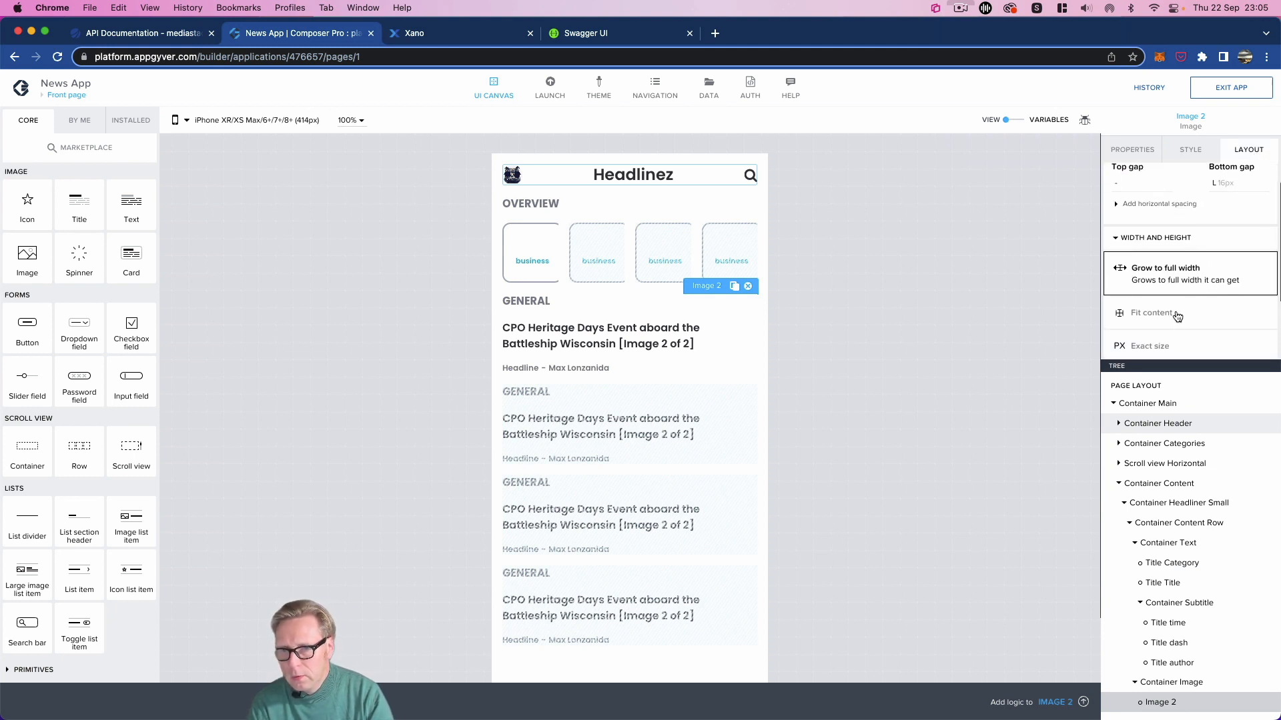
click(1176, 310)
scroll(1158, 328, down, 4)
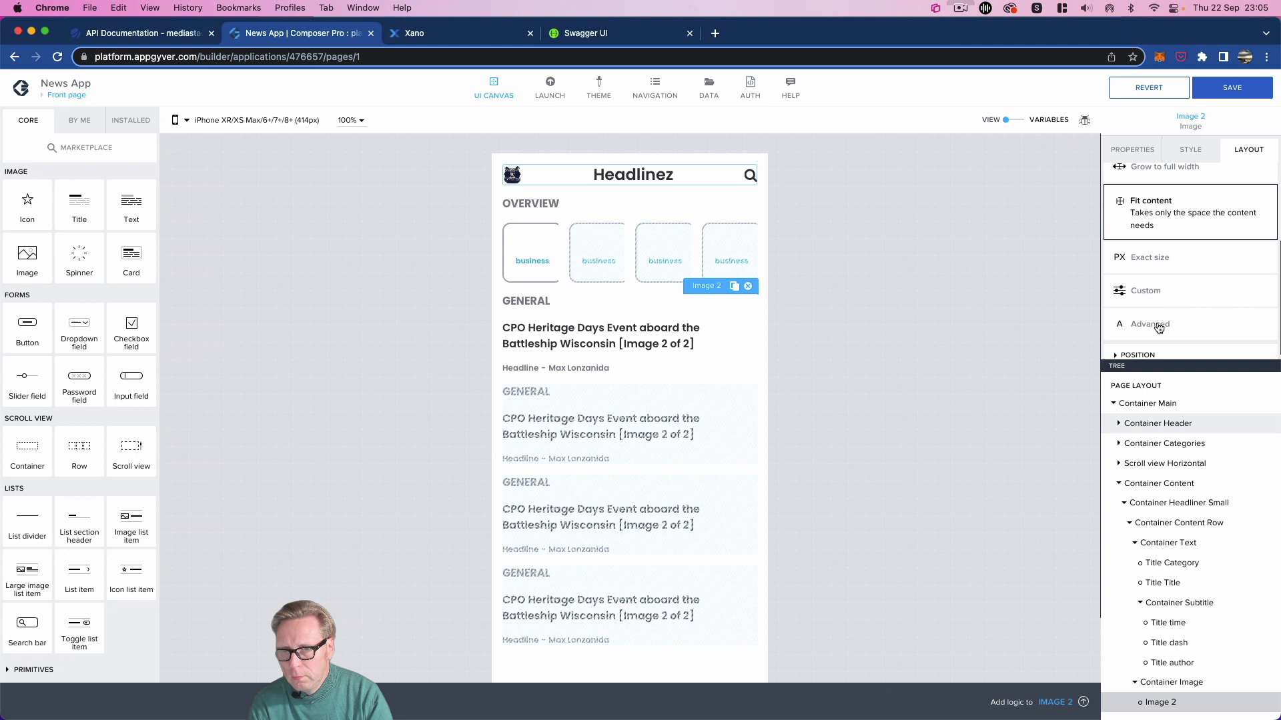
click(1142, 262)
click(1142, 268)
text(1)
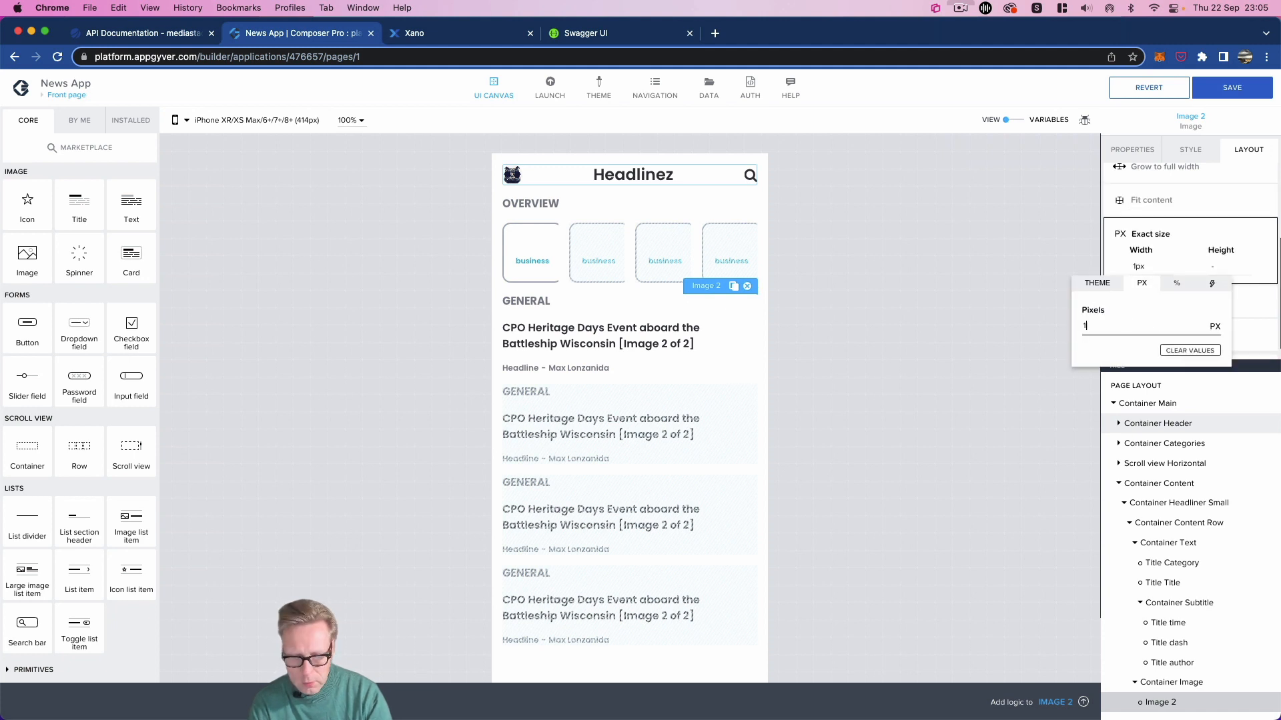
text(00)
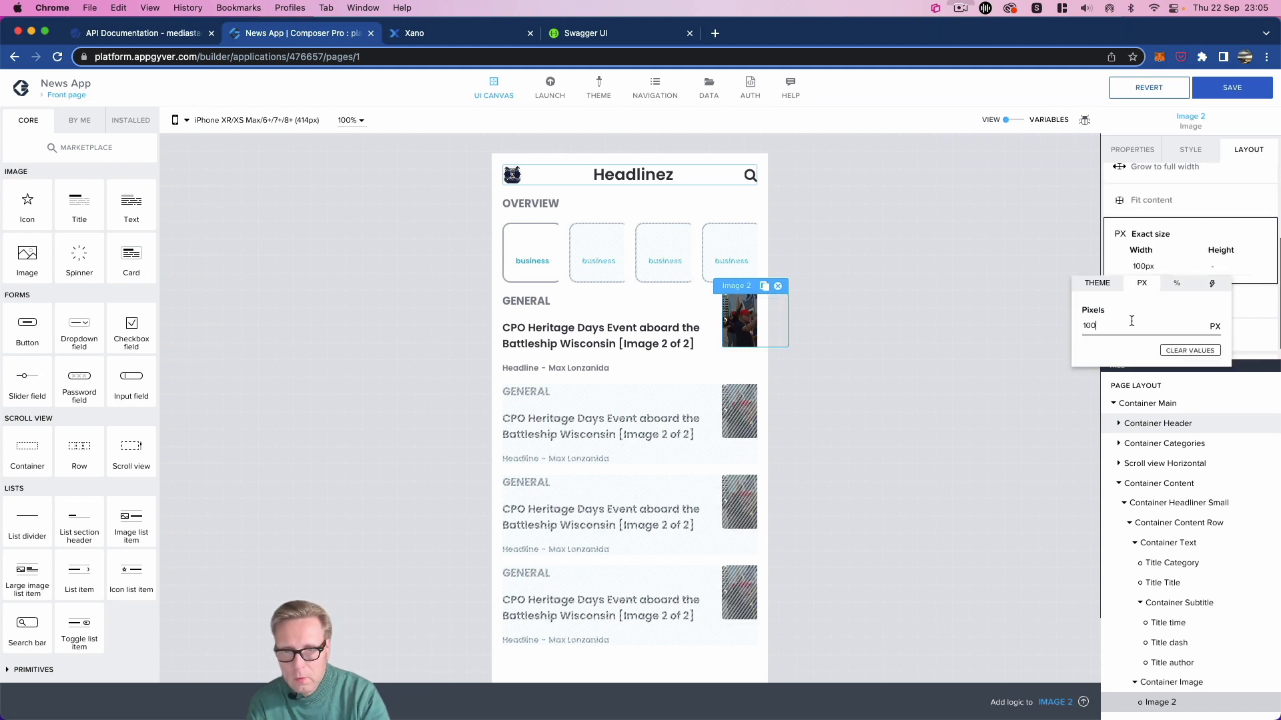
click(1221, 268)
click(1221, 268)
text(1)
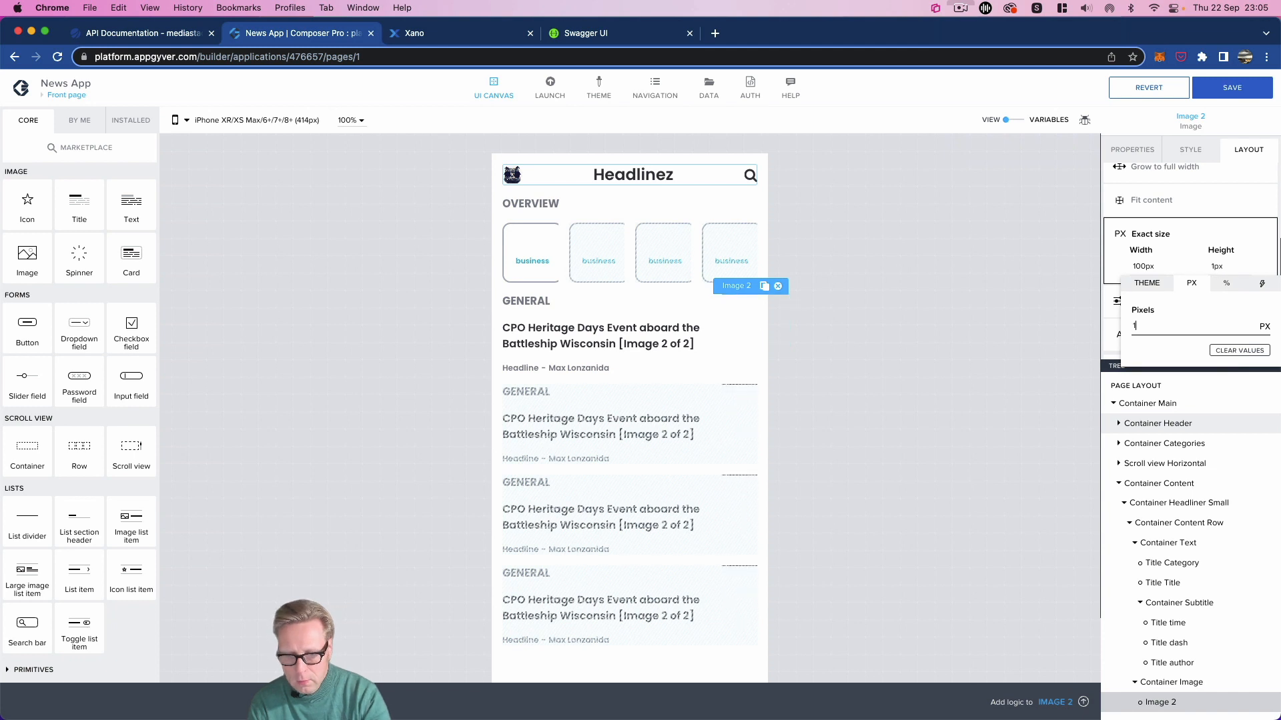
text(00)
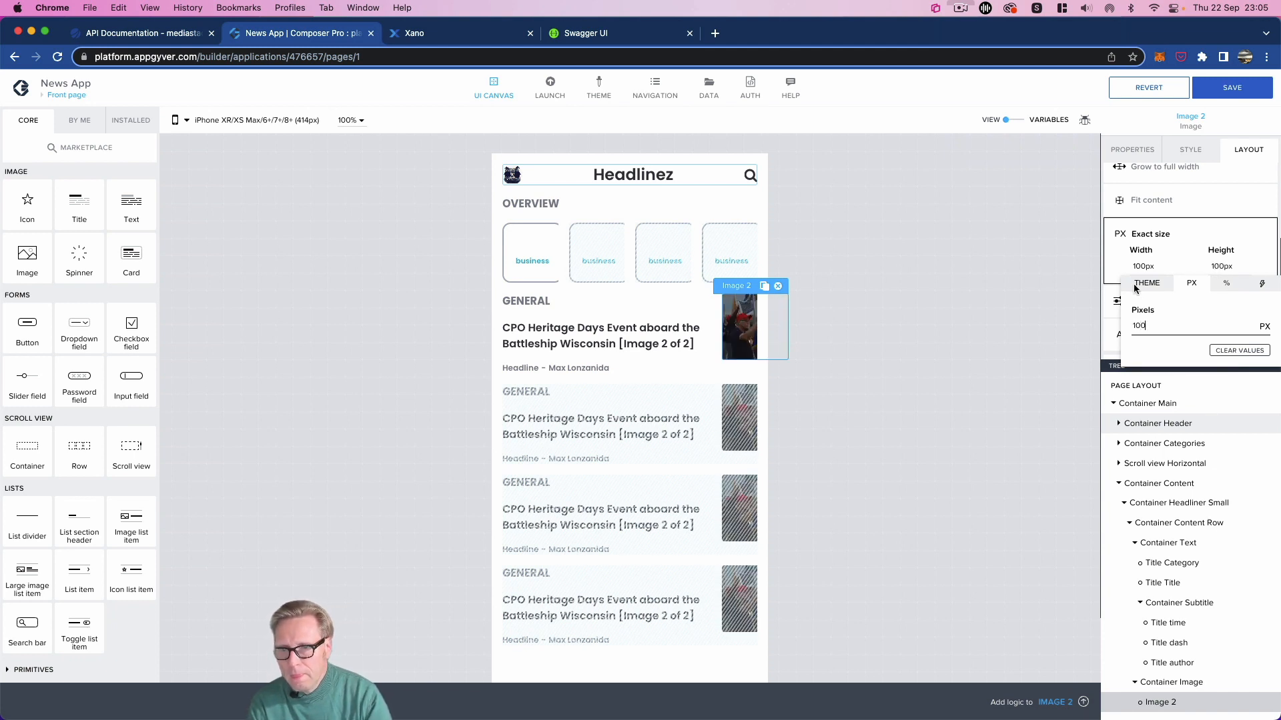
click(1190, 214)
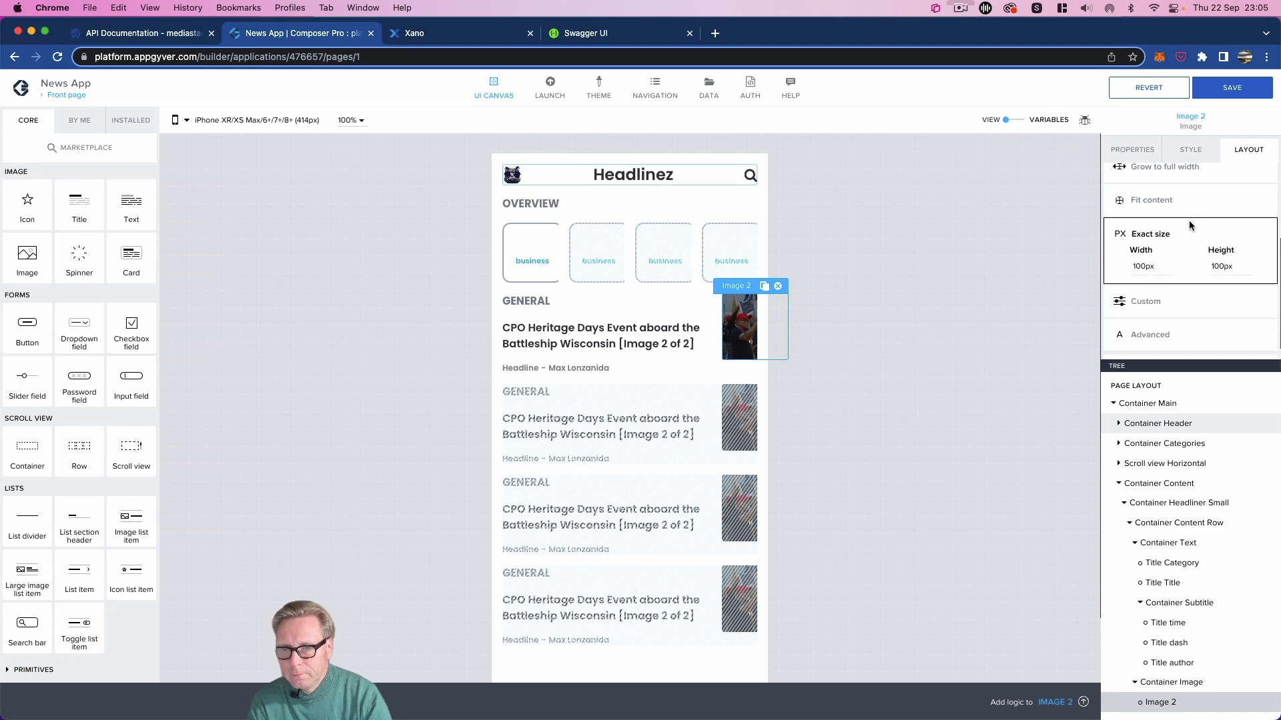
Step: Duplicate the Image style class of Image 2 as a new style class named "Rounded"
click(1185, 157)
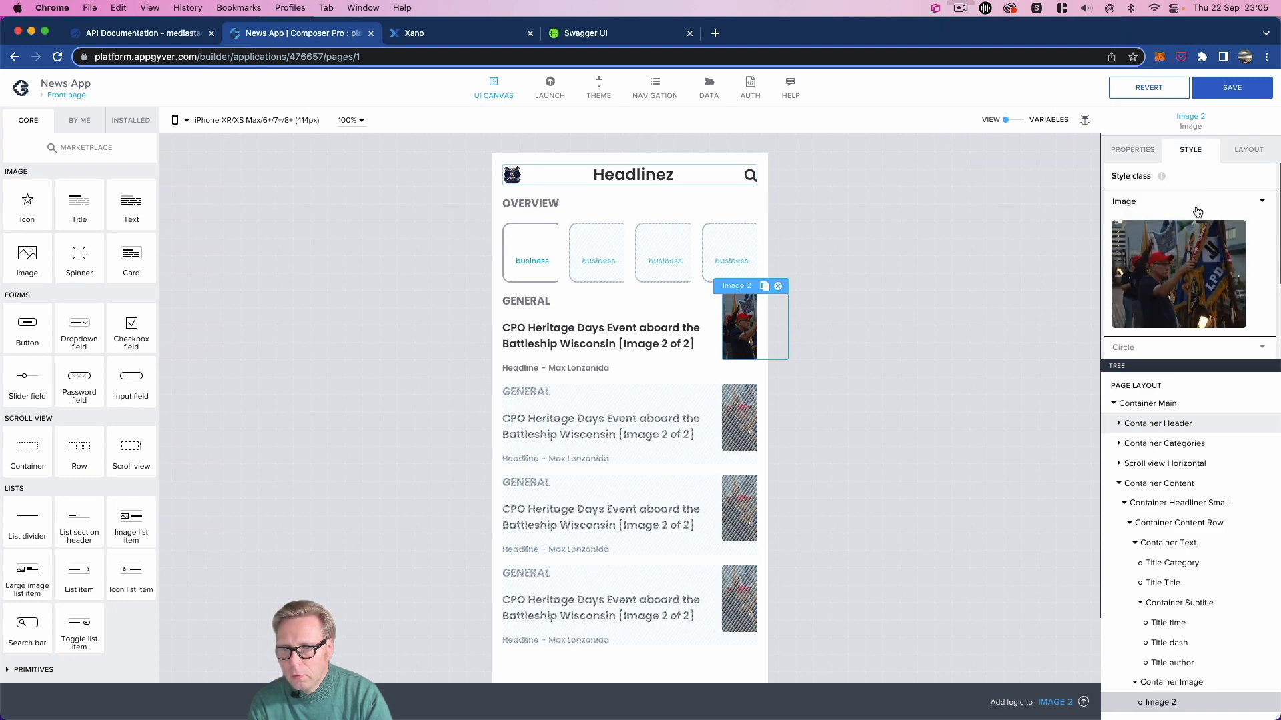
click(1259, 200)
click(1192, 240)
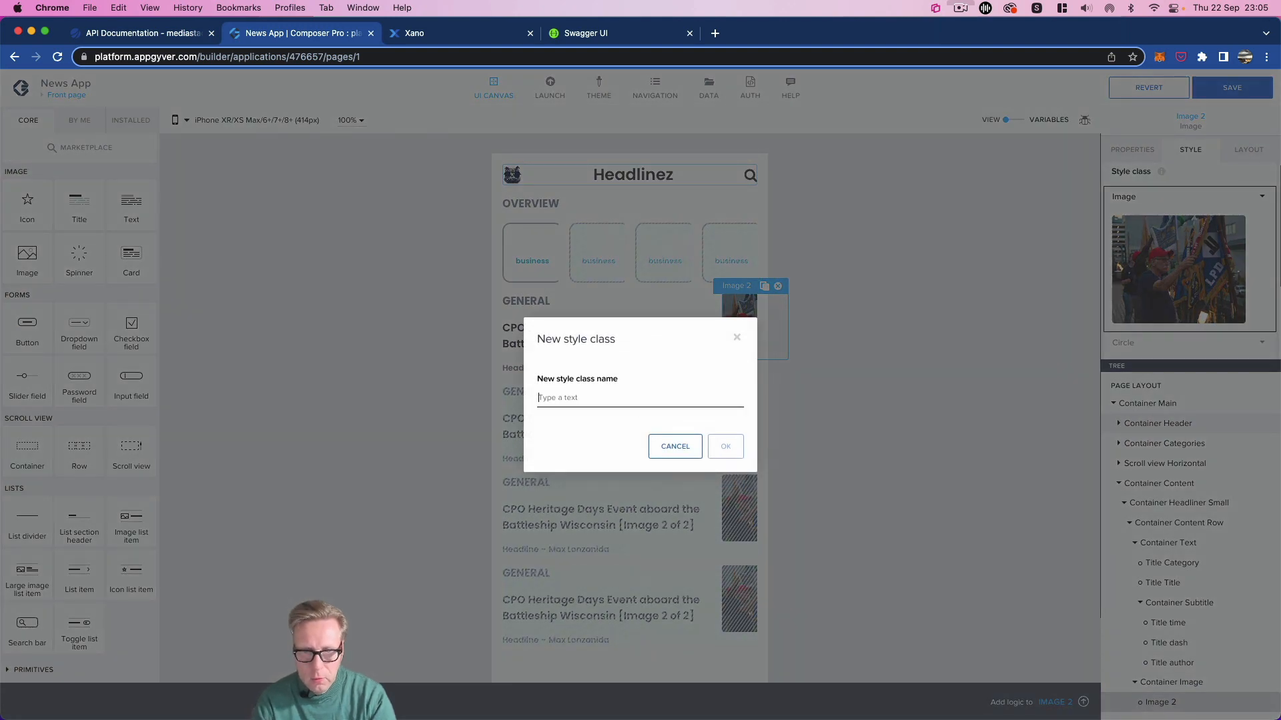
text(Rounded)
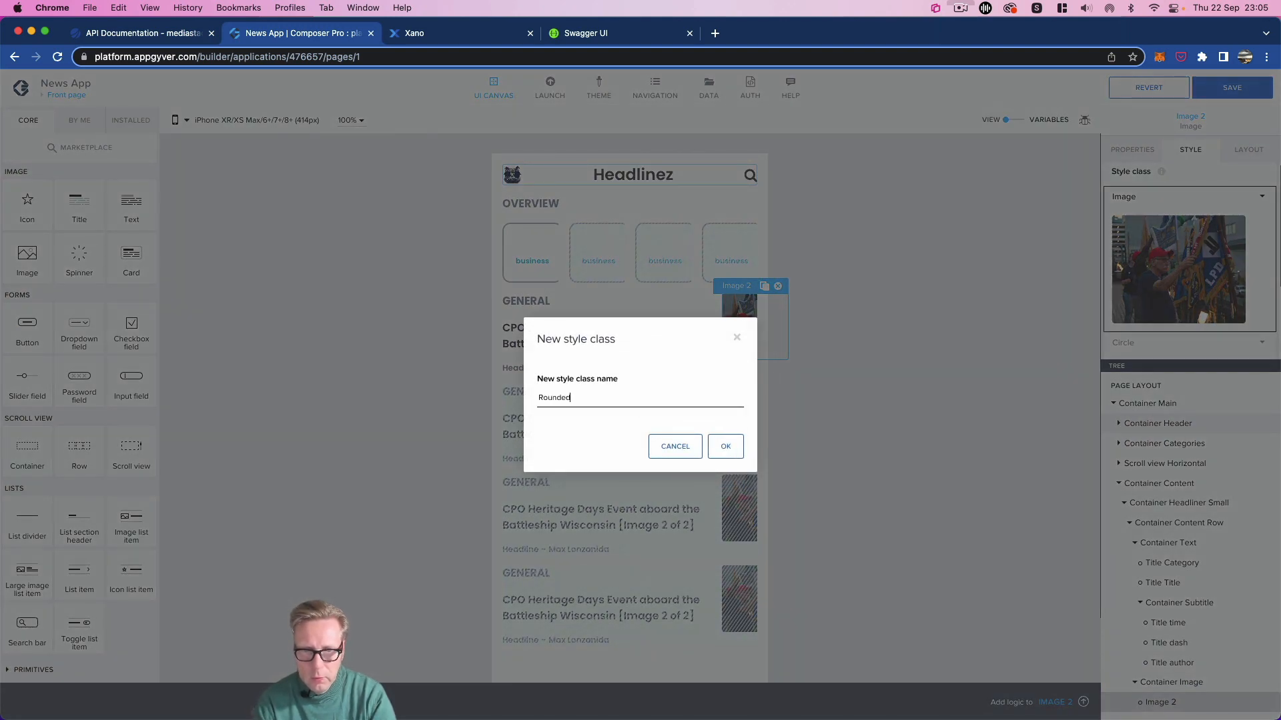
click(717, 449)
Step: Edit the Rounded style class to use Large rounding as corner radius and save the application
click(1262, 224)
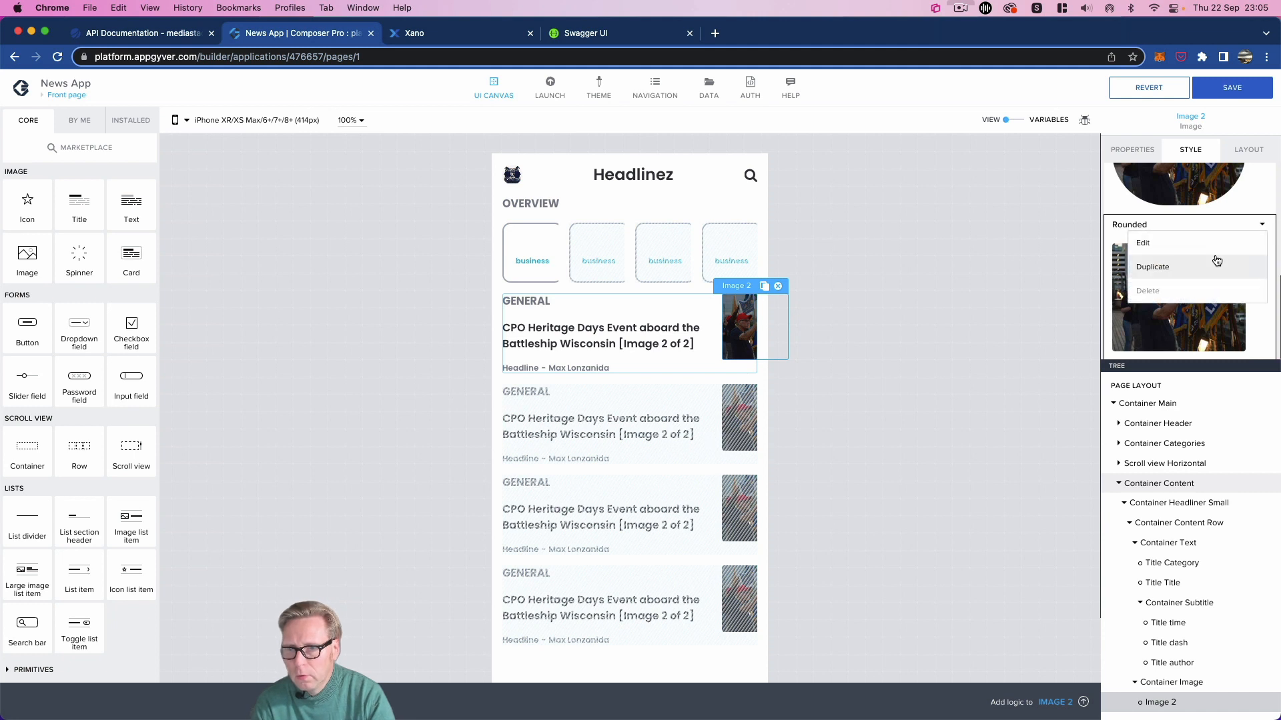
click(1211, 262)
scroll(1117, 314, down, 1)
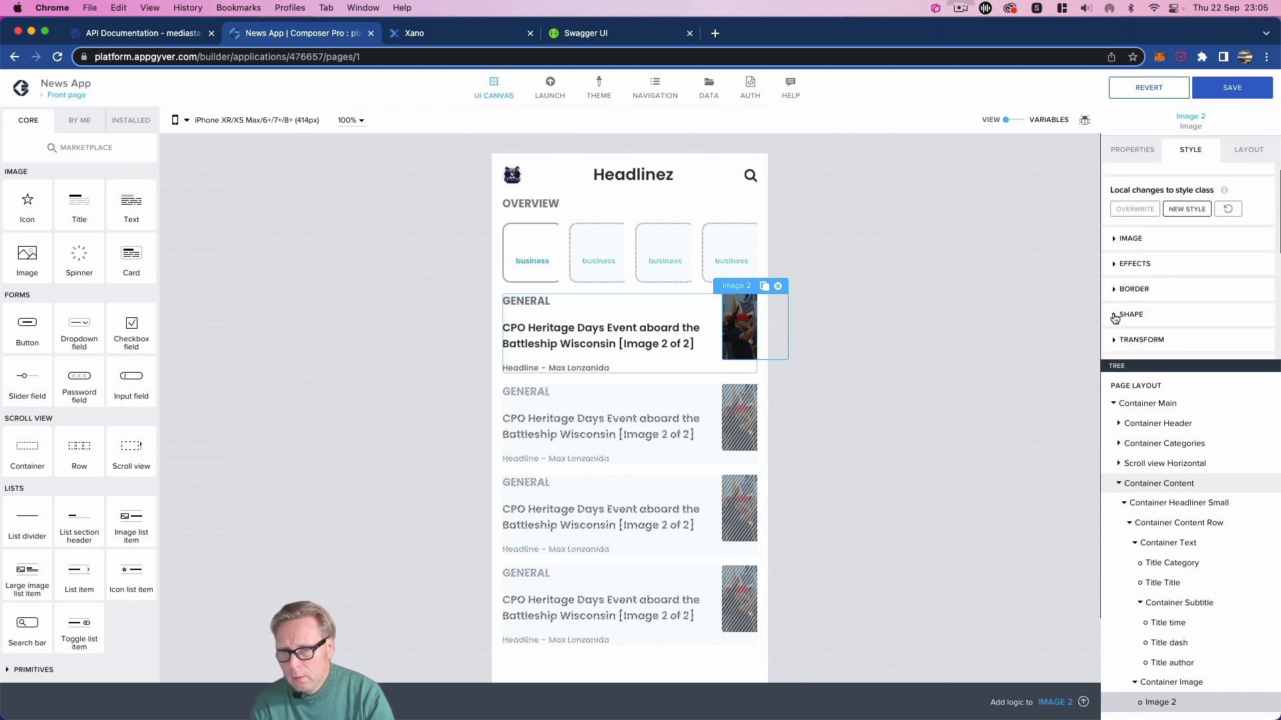
click(1114, 318)
scroll(1184, 280, down, 2)
click(1184, 280)
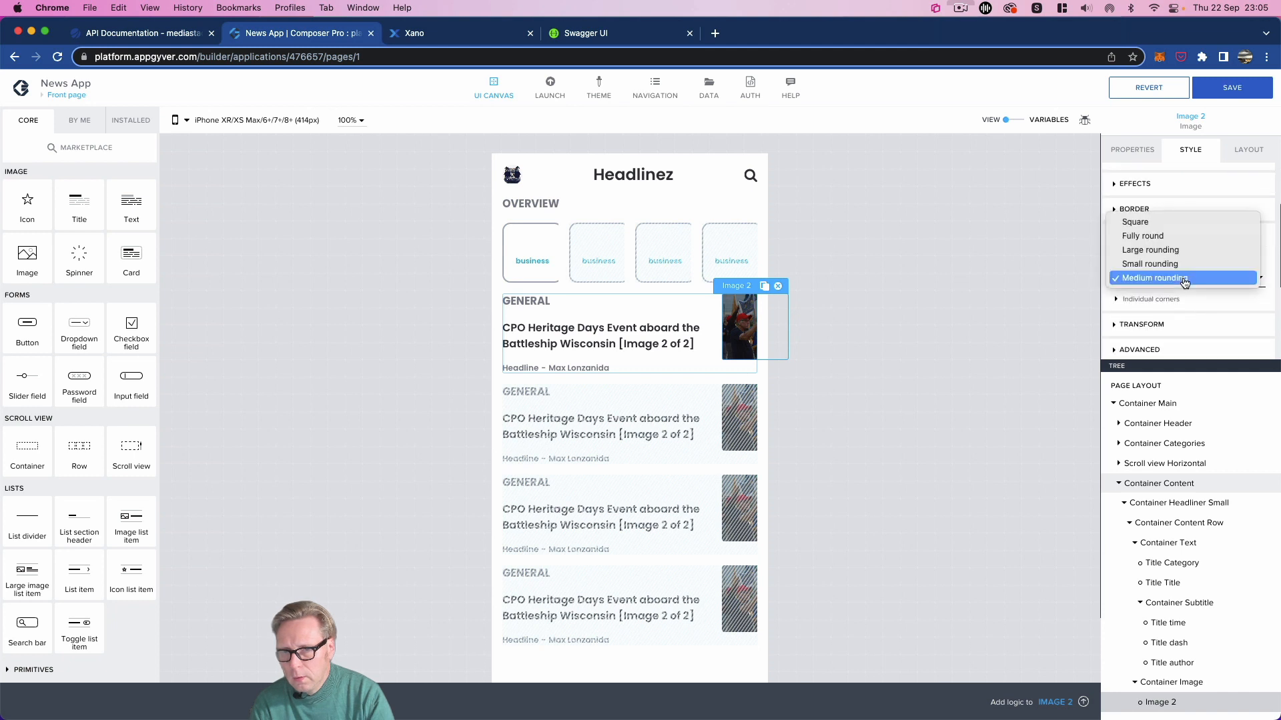
click(1168, 251)
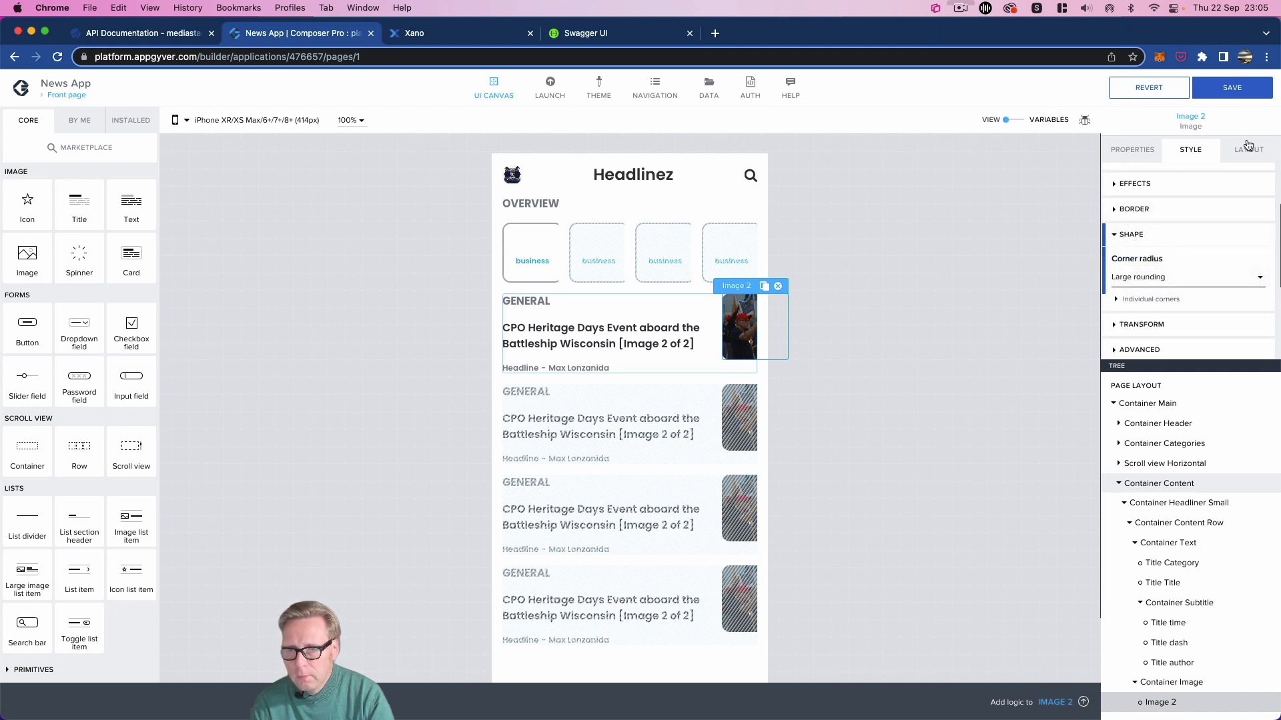
click(1232, 88)
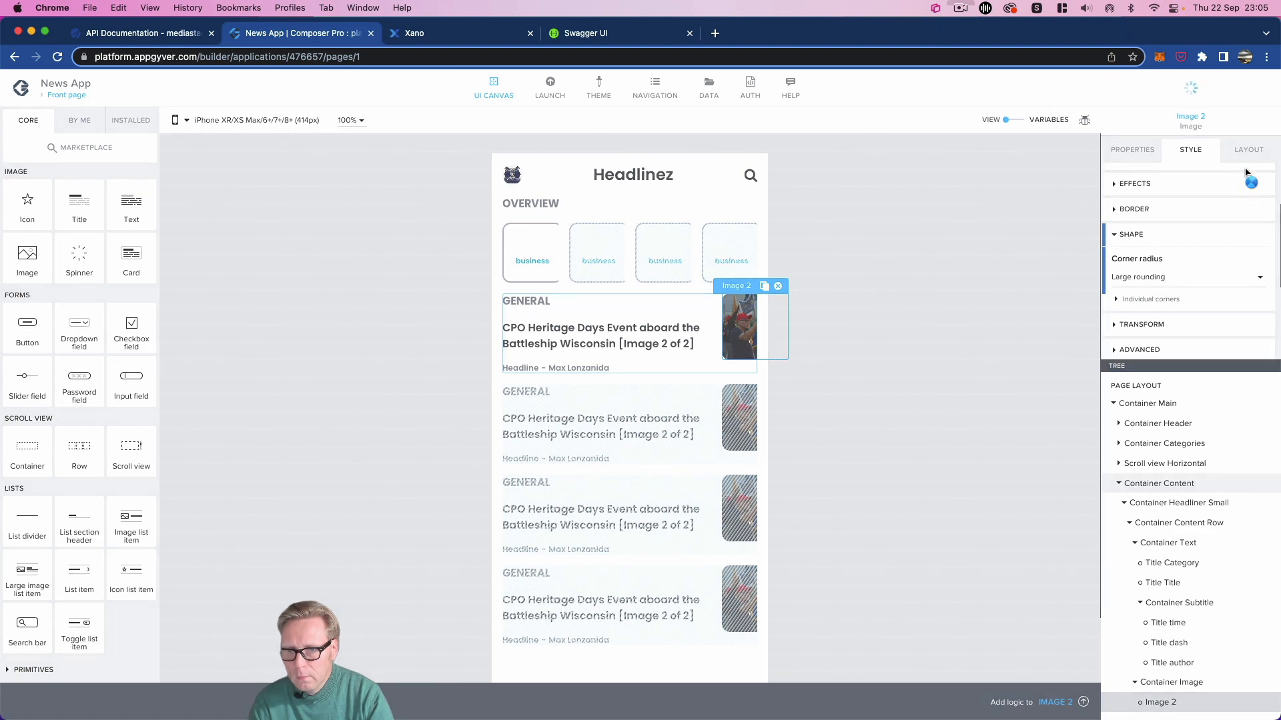
Step: Give Container Image a custom size with its width set to Fit content
click(1198, 685)
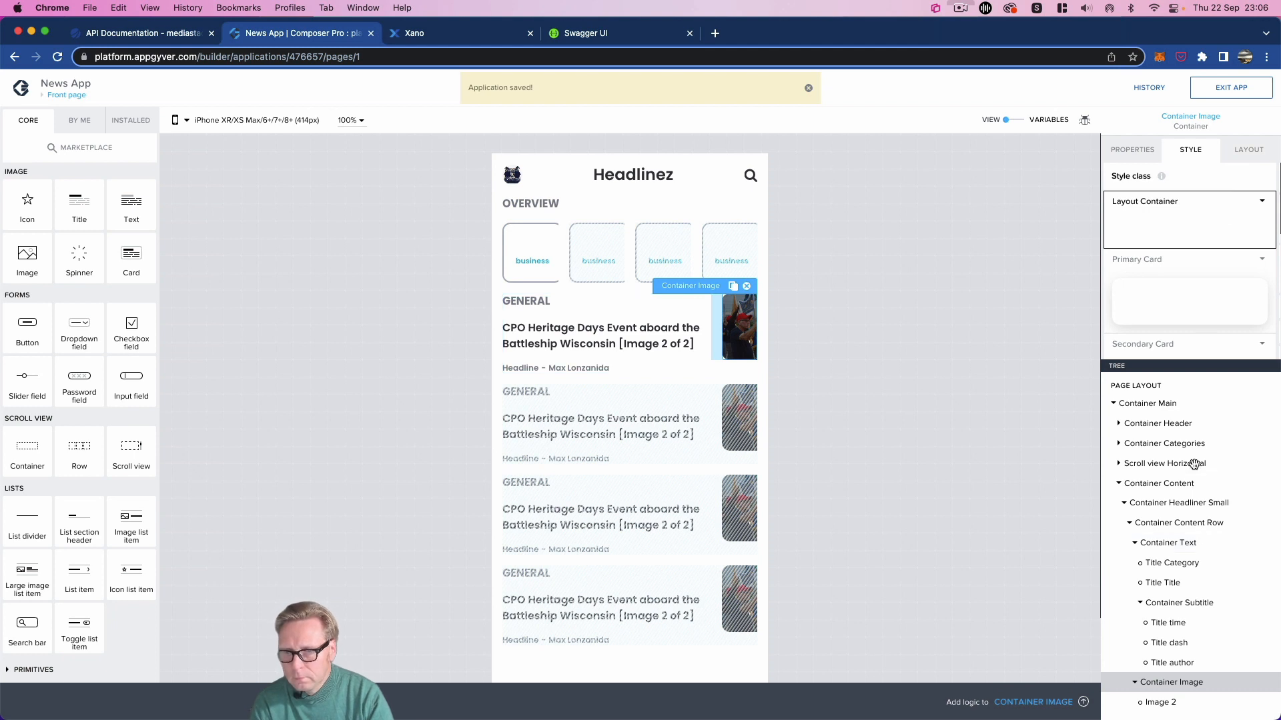
click(1240, 159)
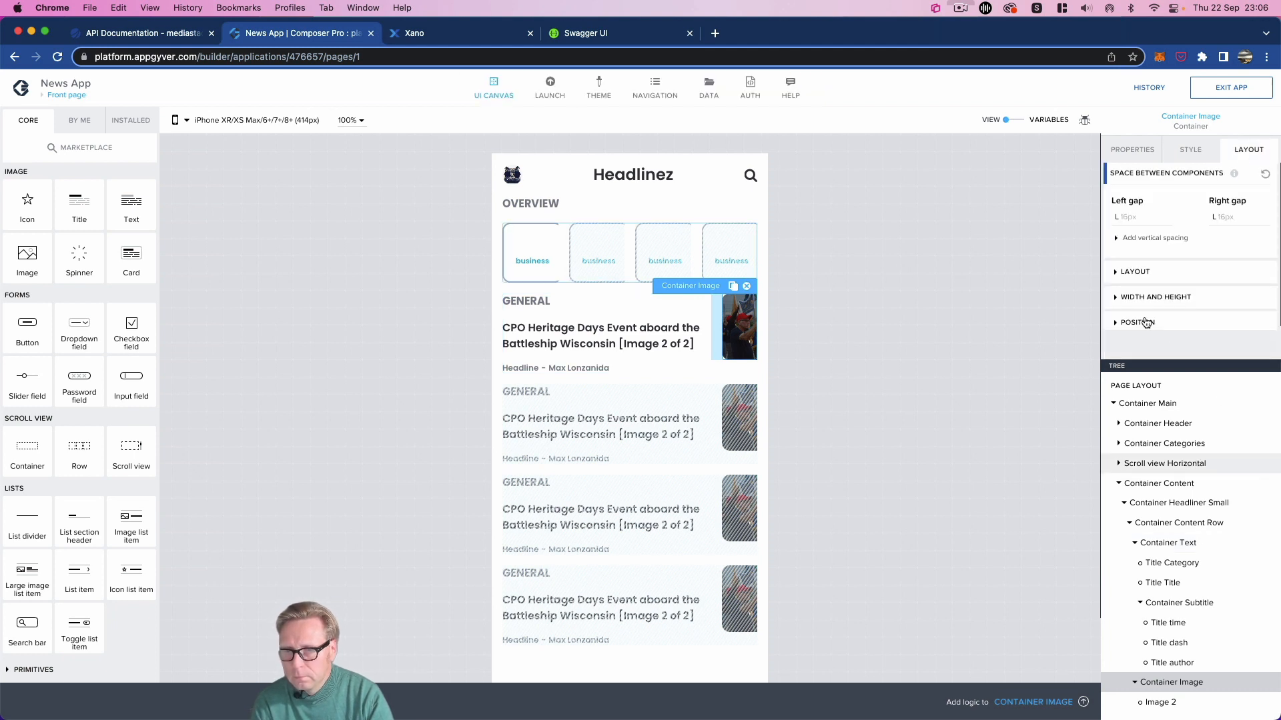
click(1116, 274)
scroll(1145, 287, down, 1)
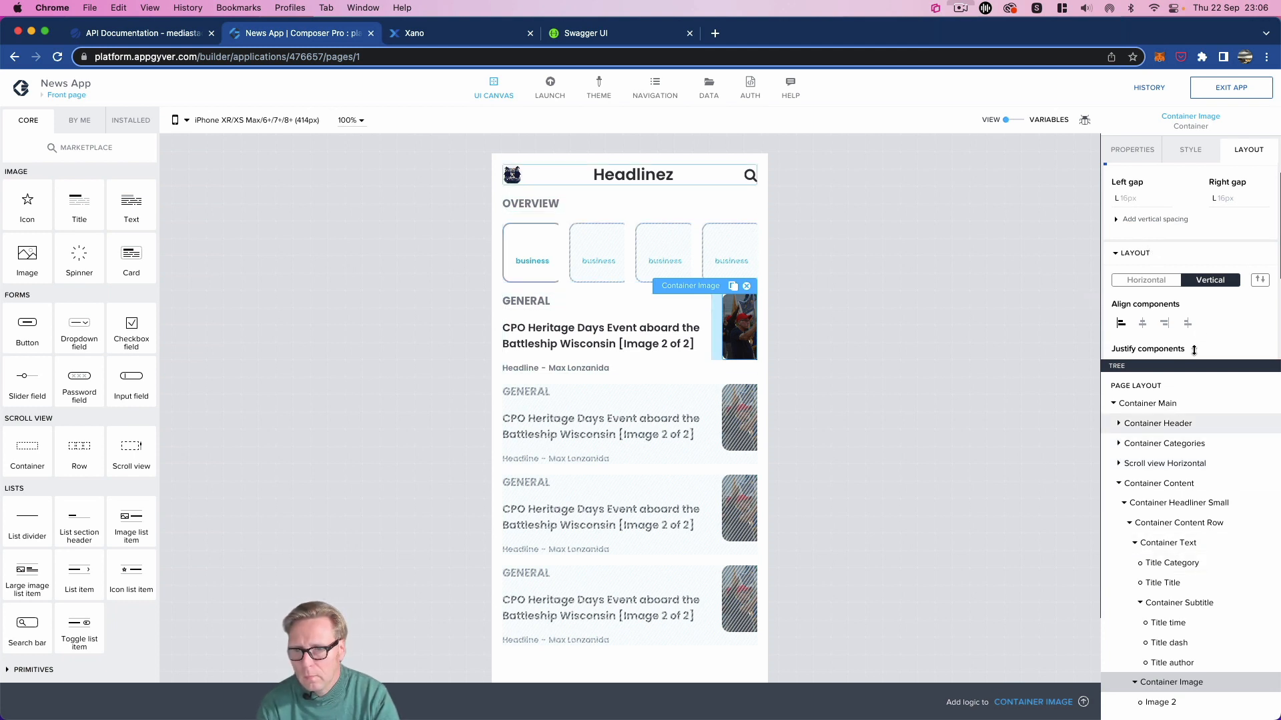
scroll(1200, 322, down, 5)
scroll(1201, 322, down, 2)
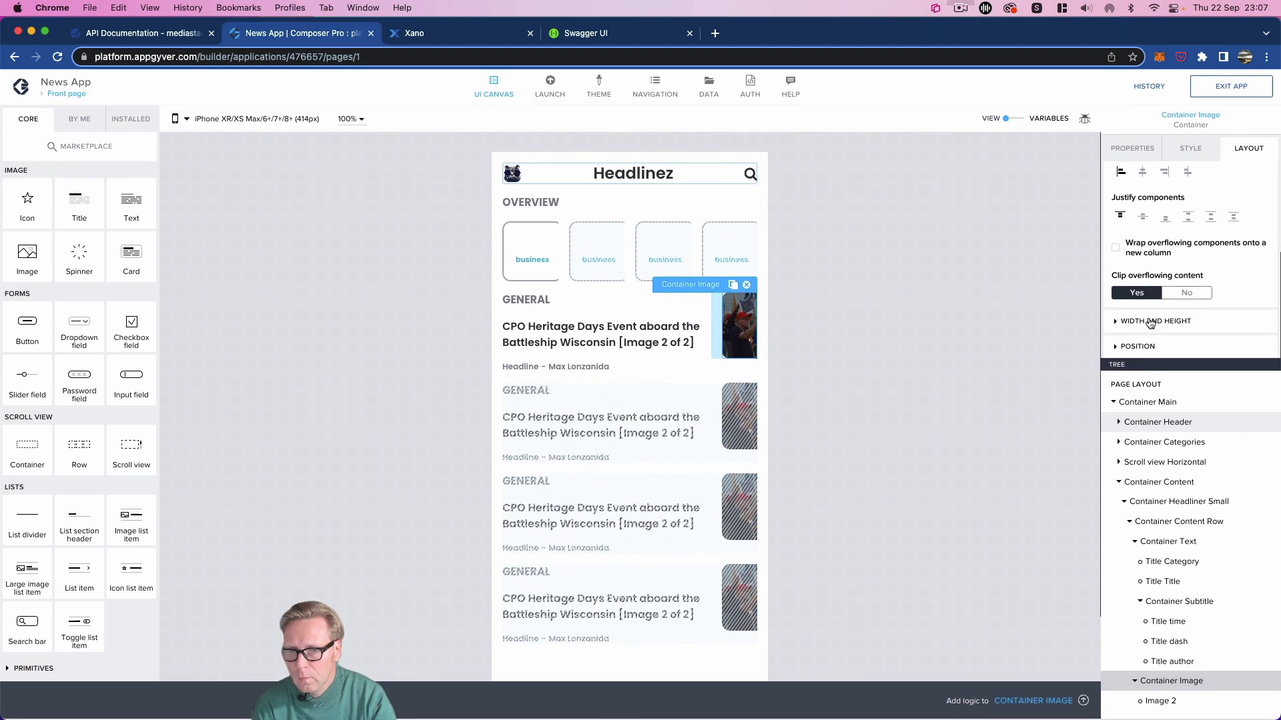
scroll(1227, 340, down, 1)
scroll(1232, 343, down, 3)
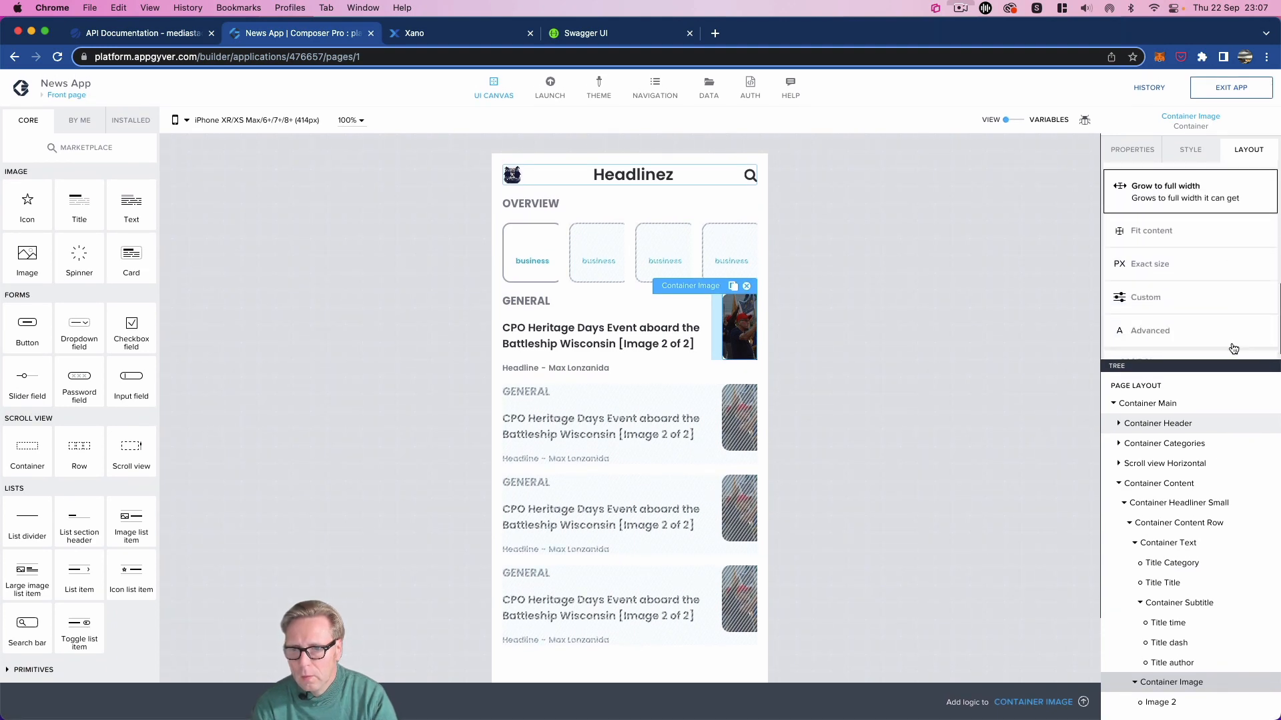
click(1161, 301)
click(1192, 304)
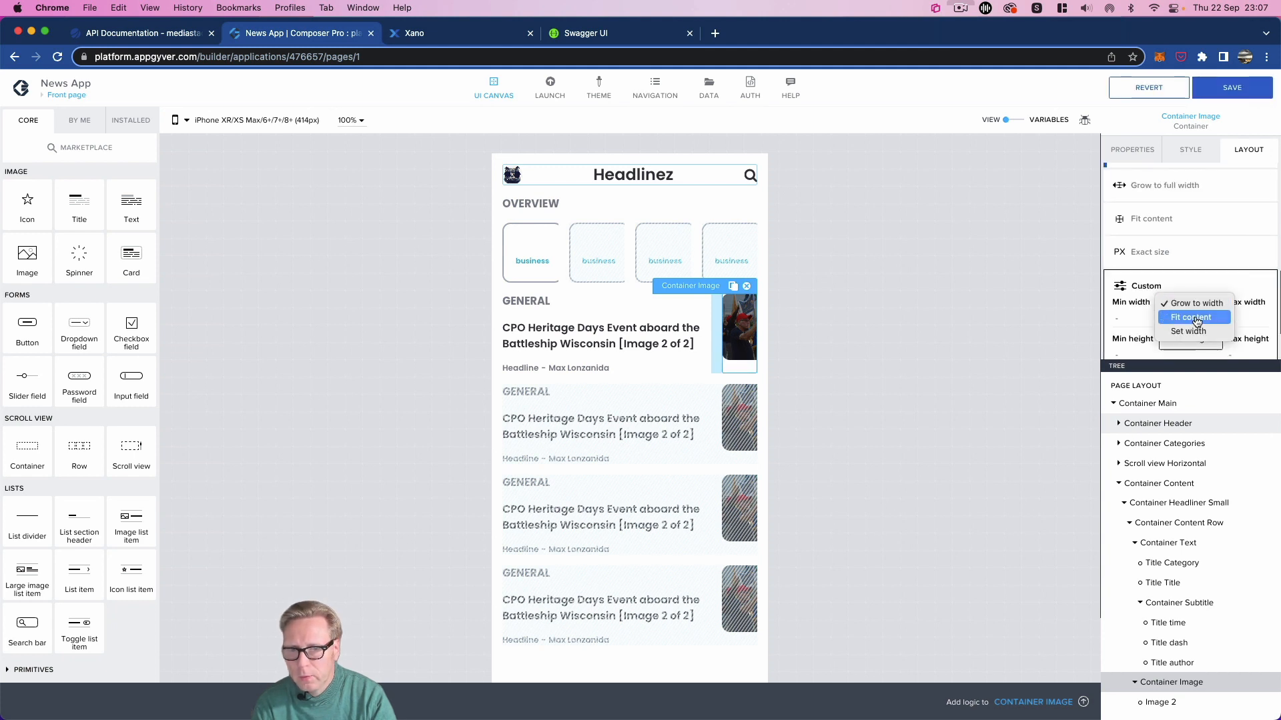
click(1190, 317)
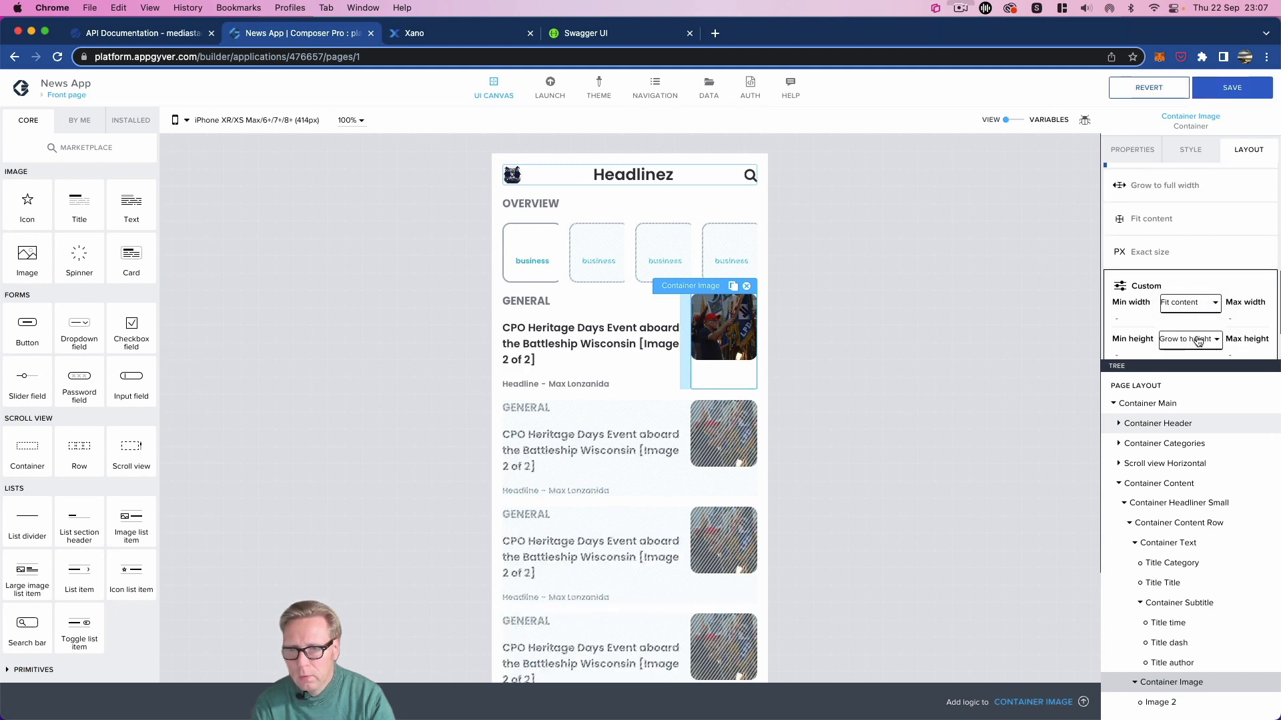
click(1198, 341)
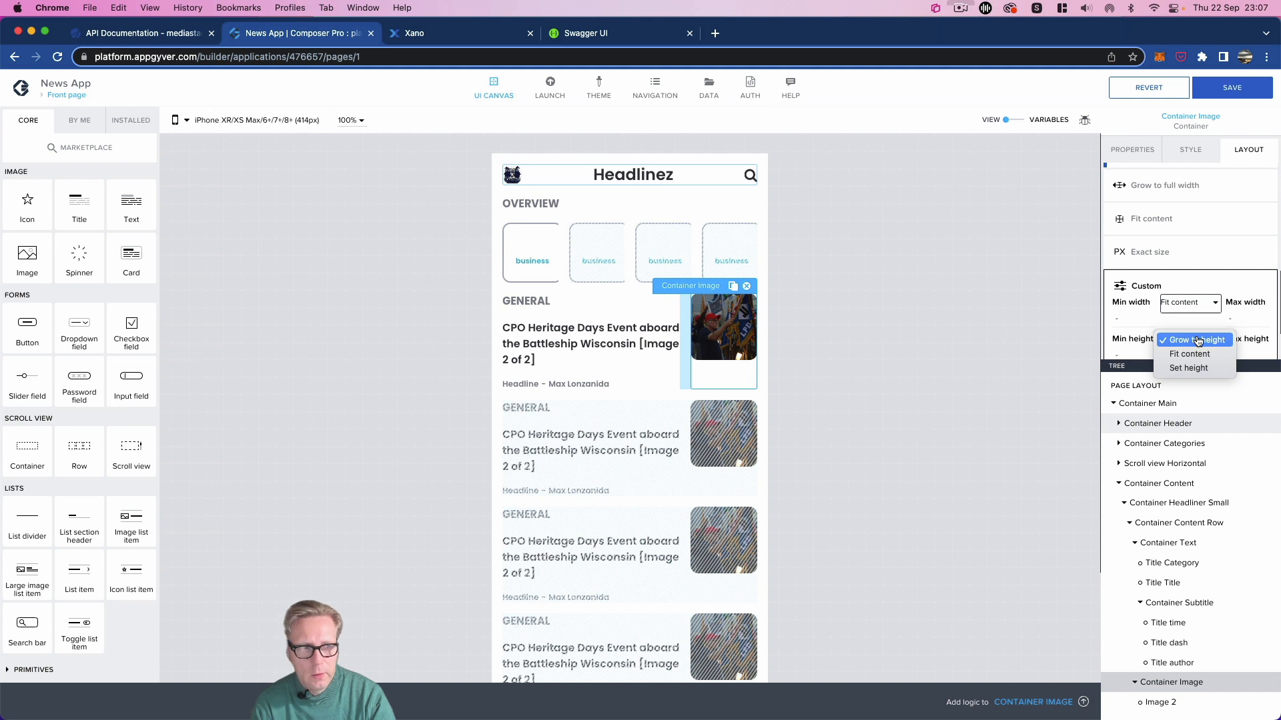
click(1198, 341)
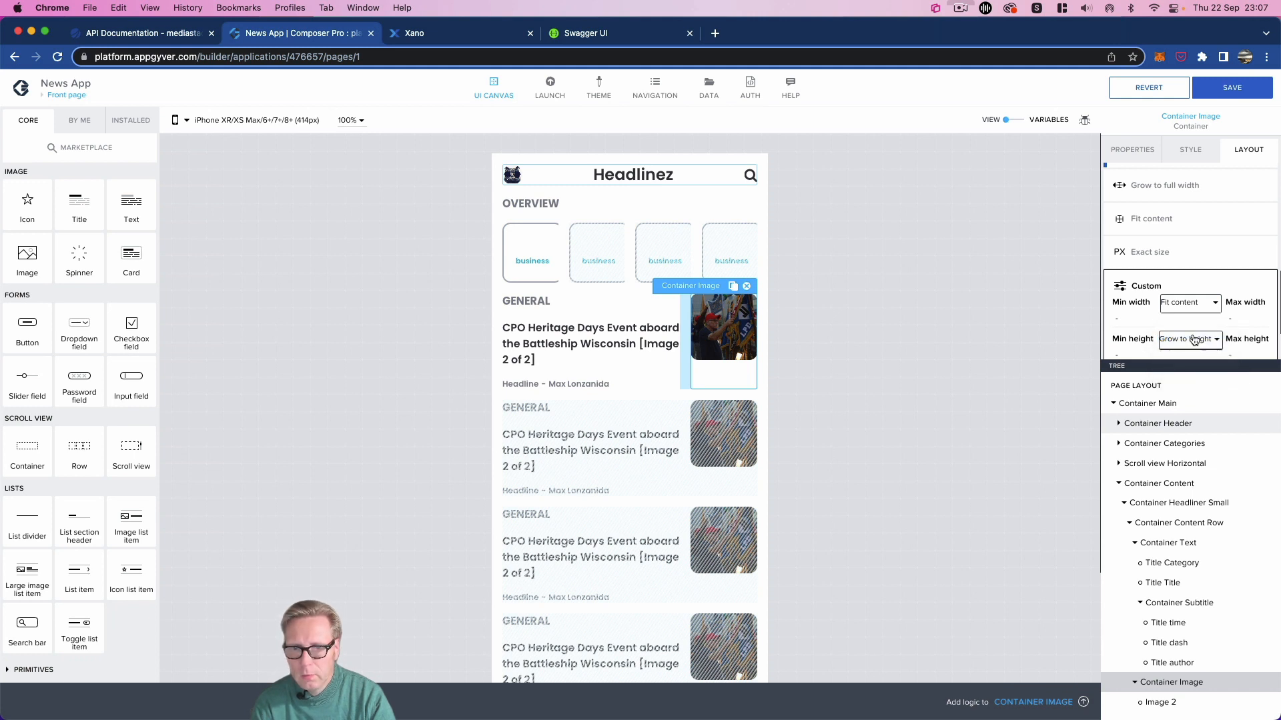
Step: Justify the components of Container Image to the vertical center
scroll(1209, 219, up, 1)
scroll(1209, 219, up, 5)
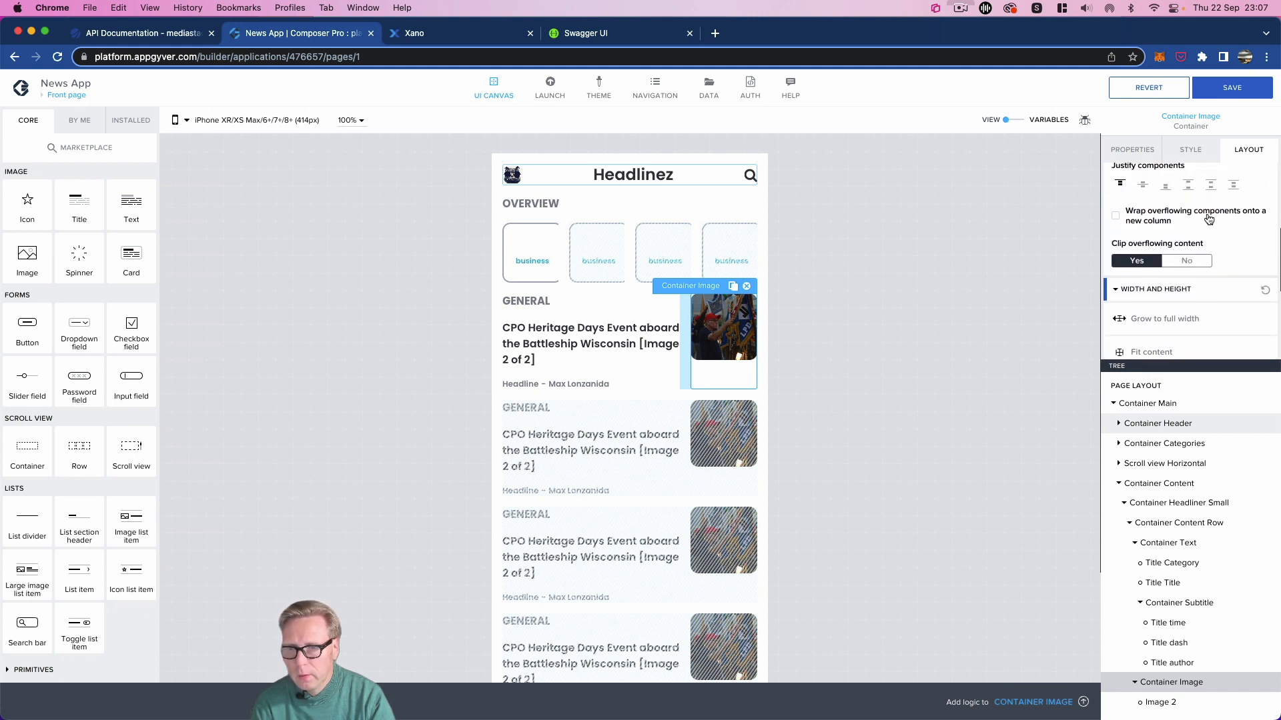
click(1142, 238)
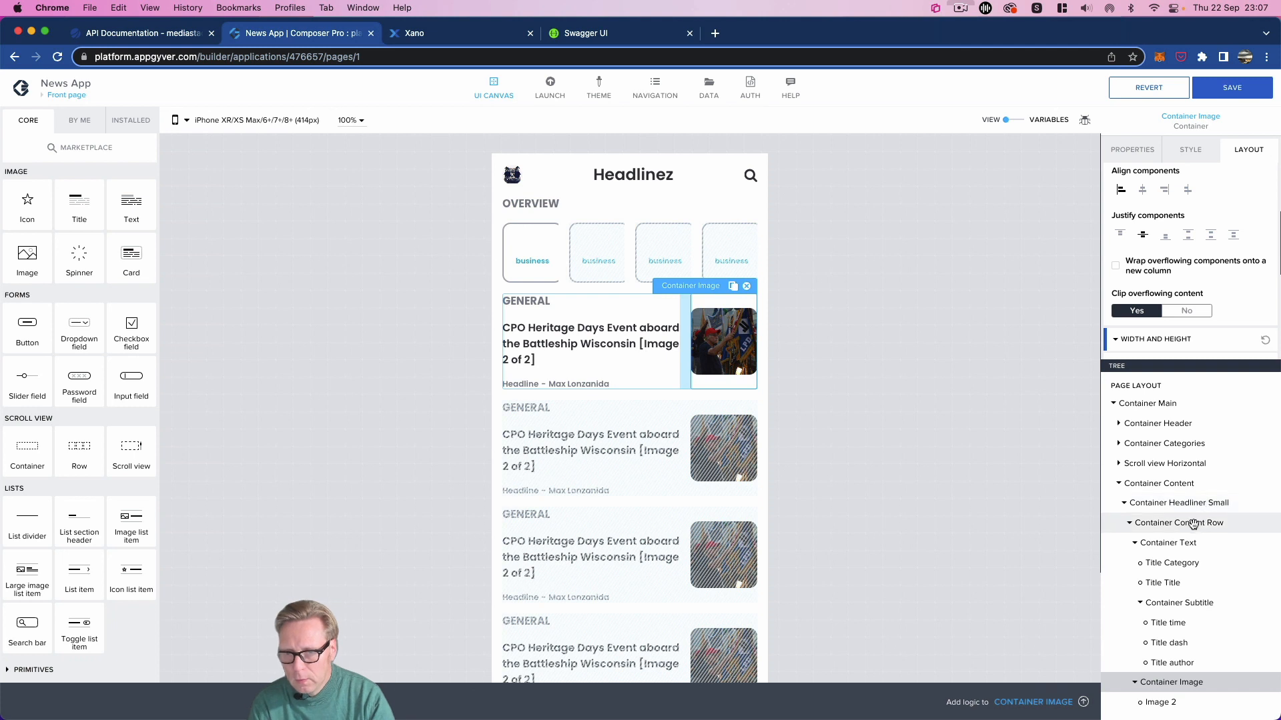
Step: Try clearing the right gap of Container Text and setting it to S (8px), and restore it to L (16px)
click(1190, 542)
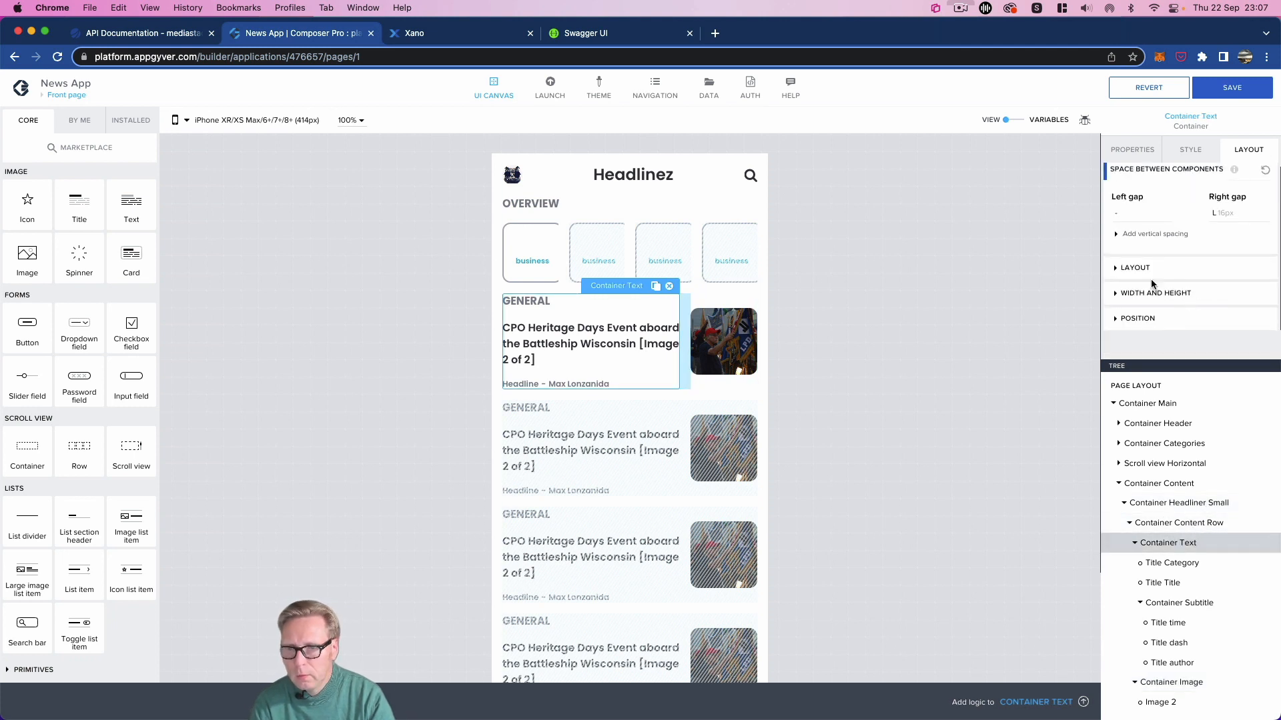
click(1119, 268)
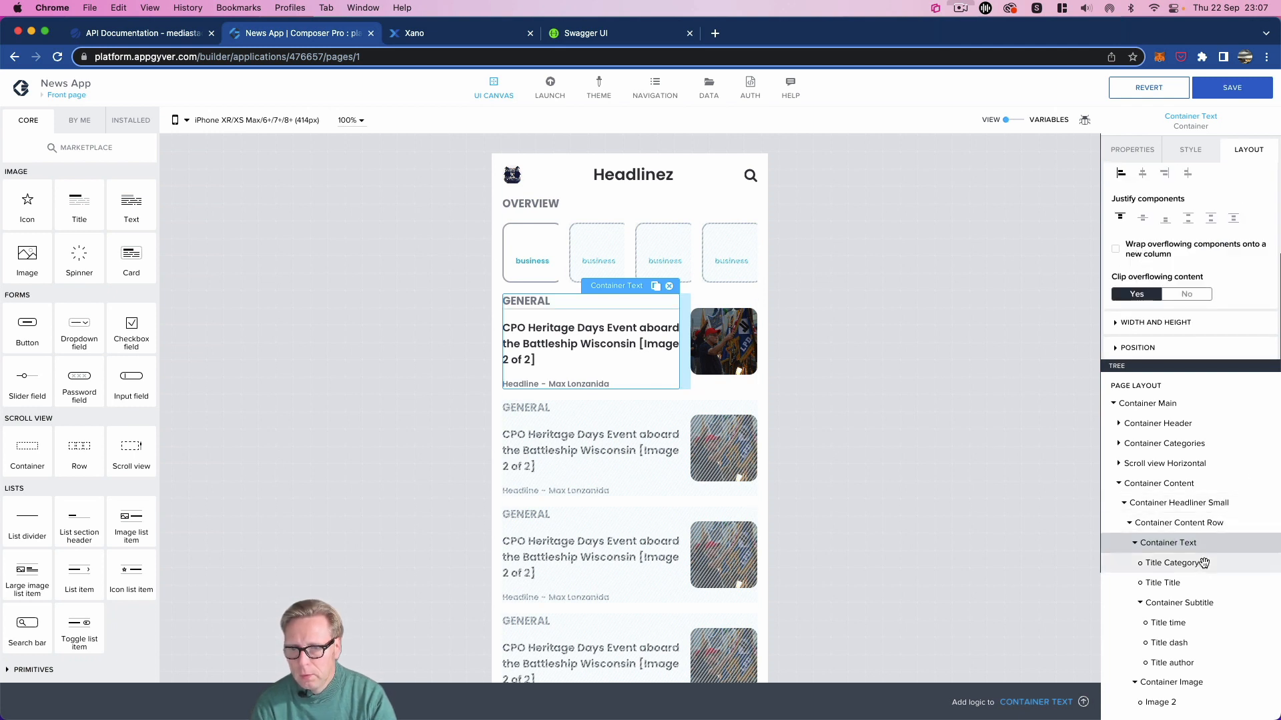
click(1189, 151)
click(1132, 149)
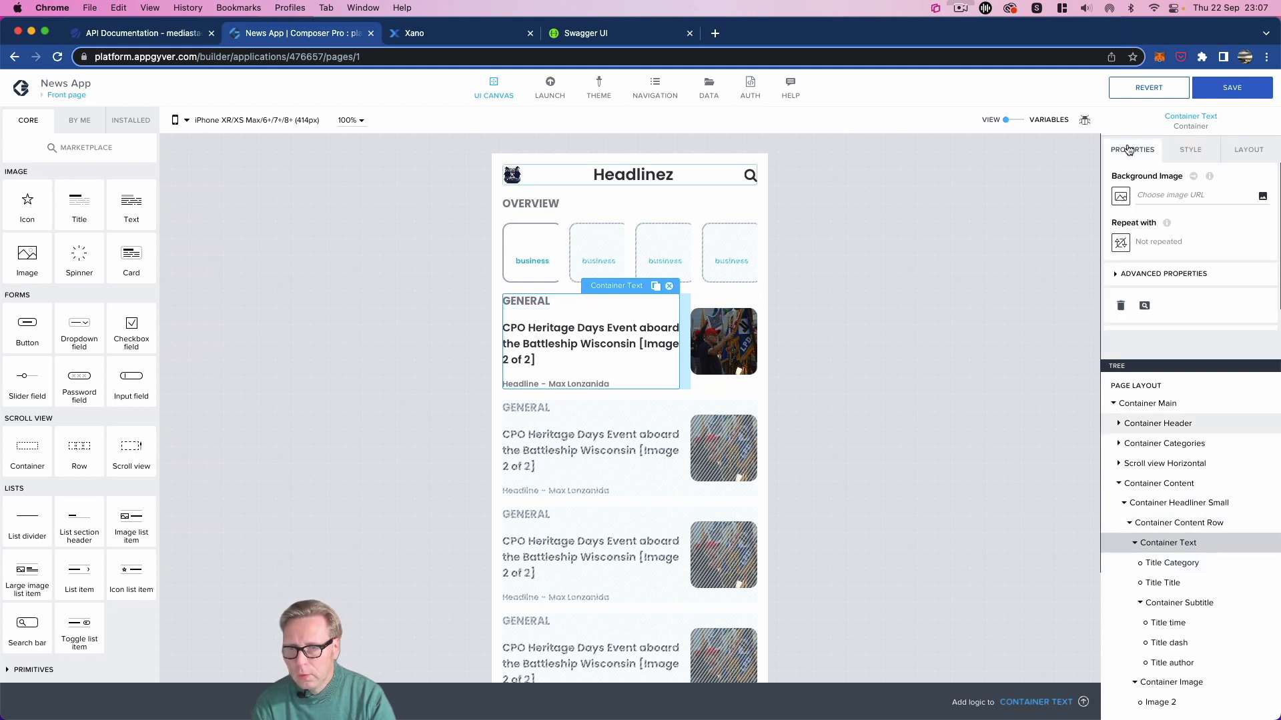
click(1249, 150)
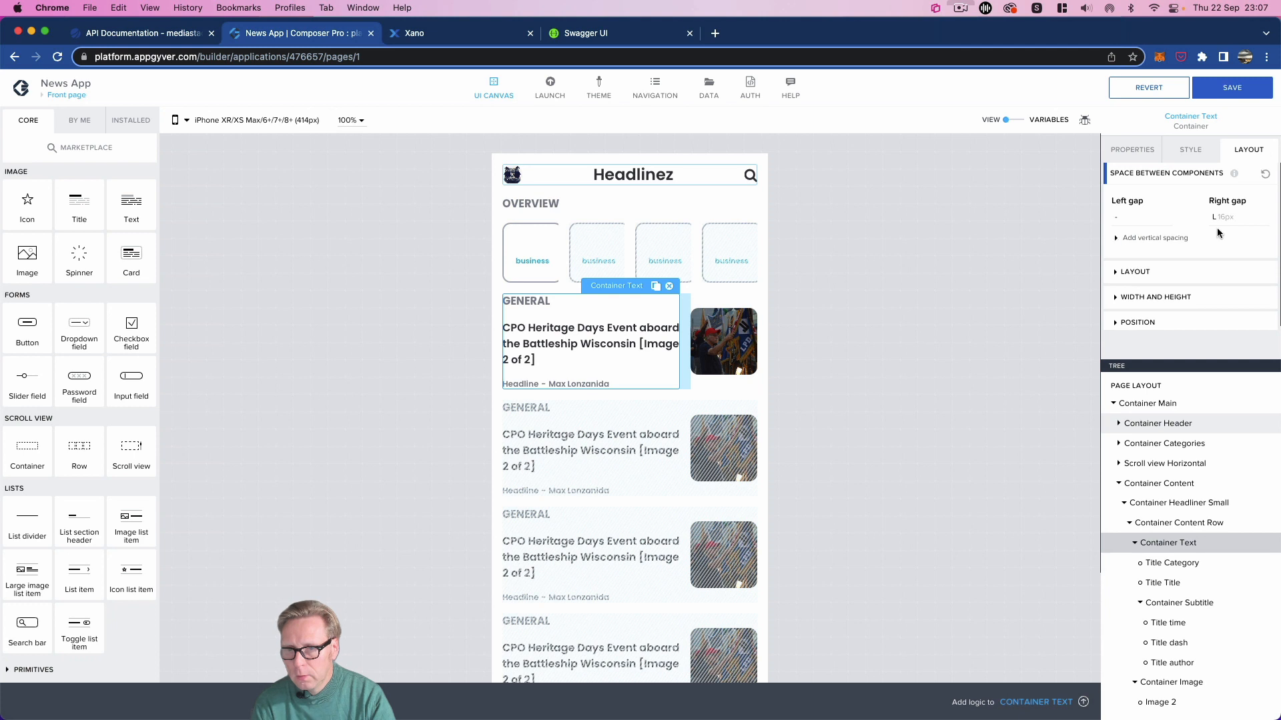
click(1228, 224)
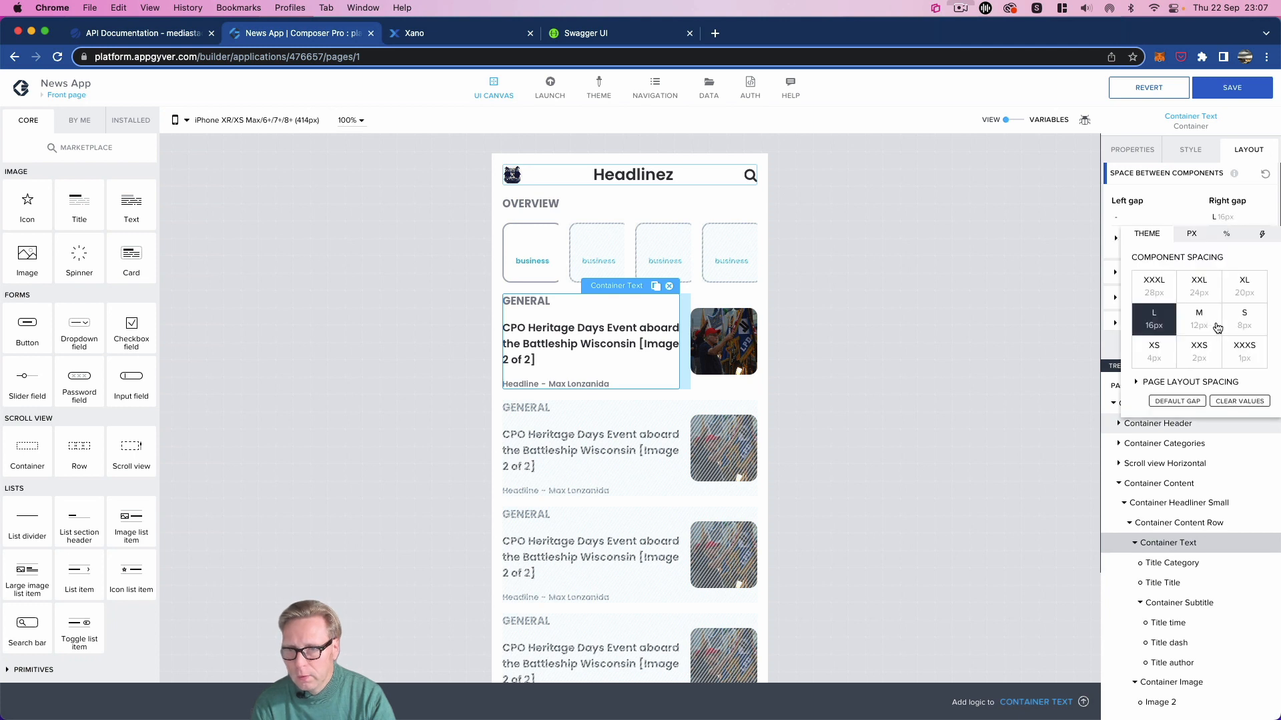
click(1239, 401)
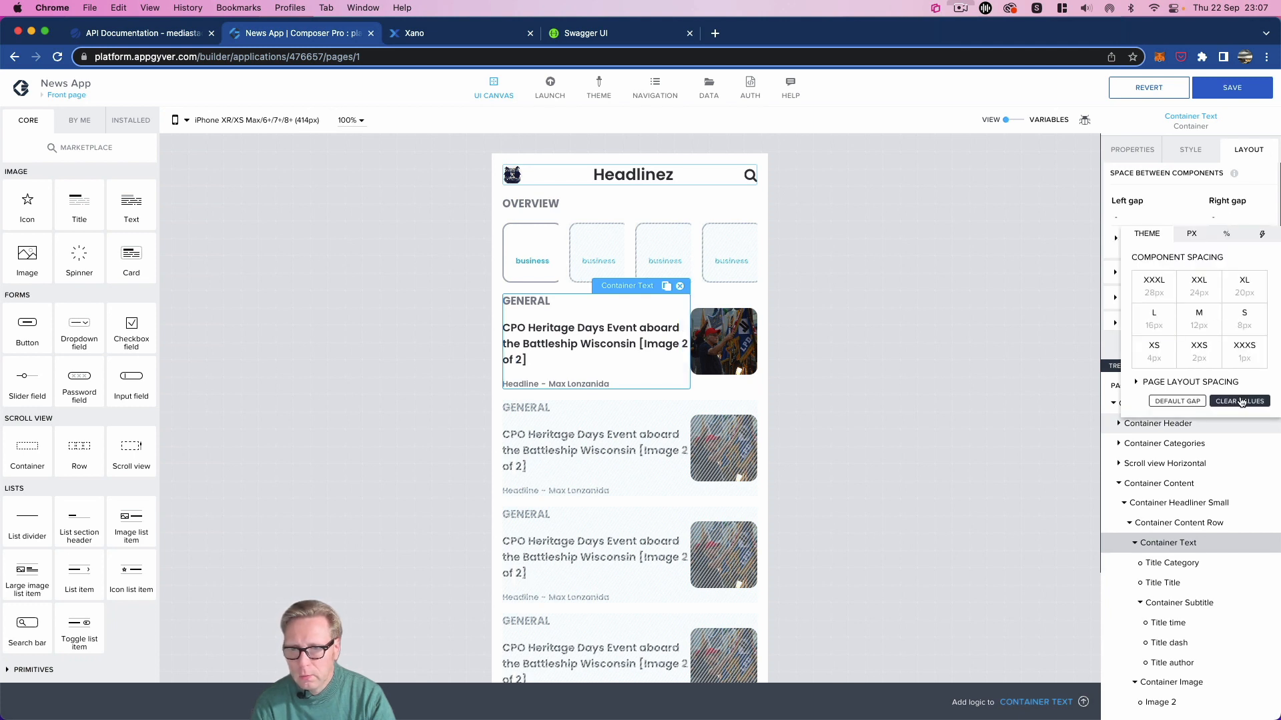
click(1244, 327)
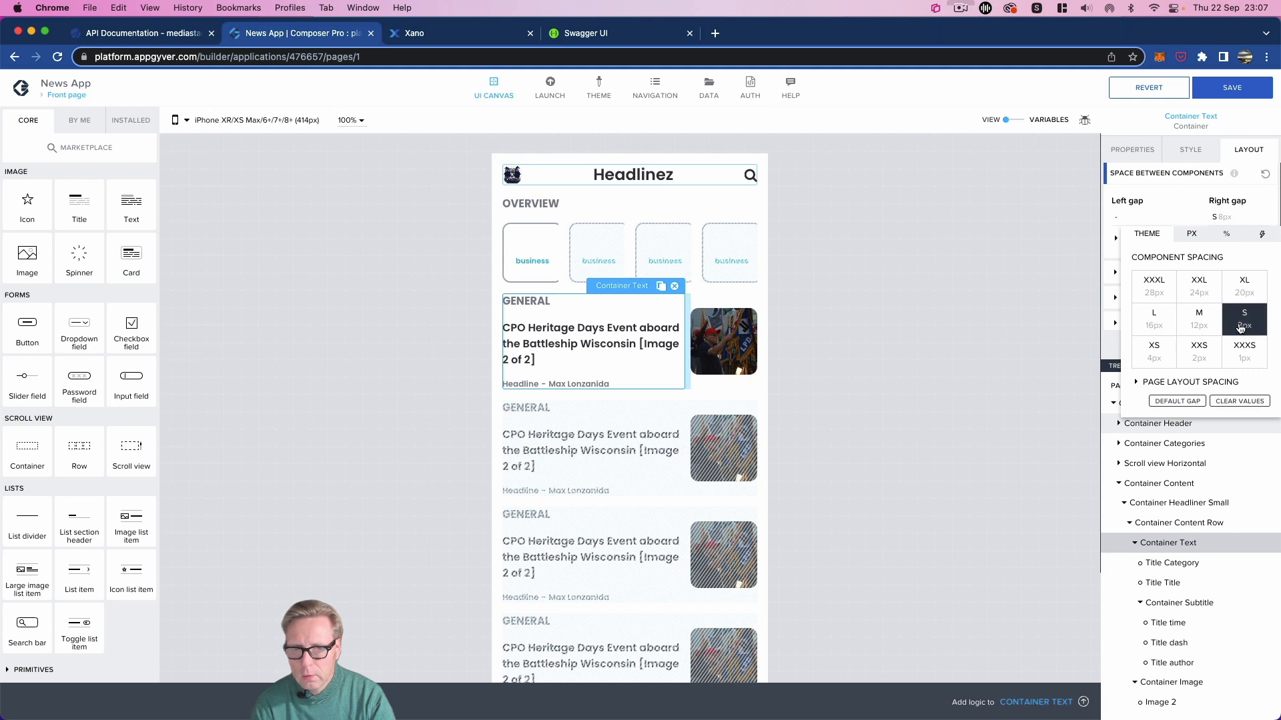
click(1156, 323)
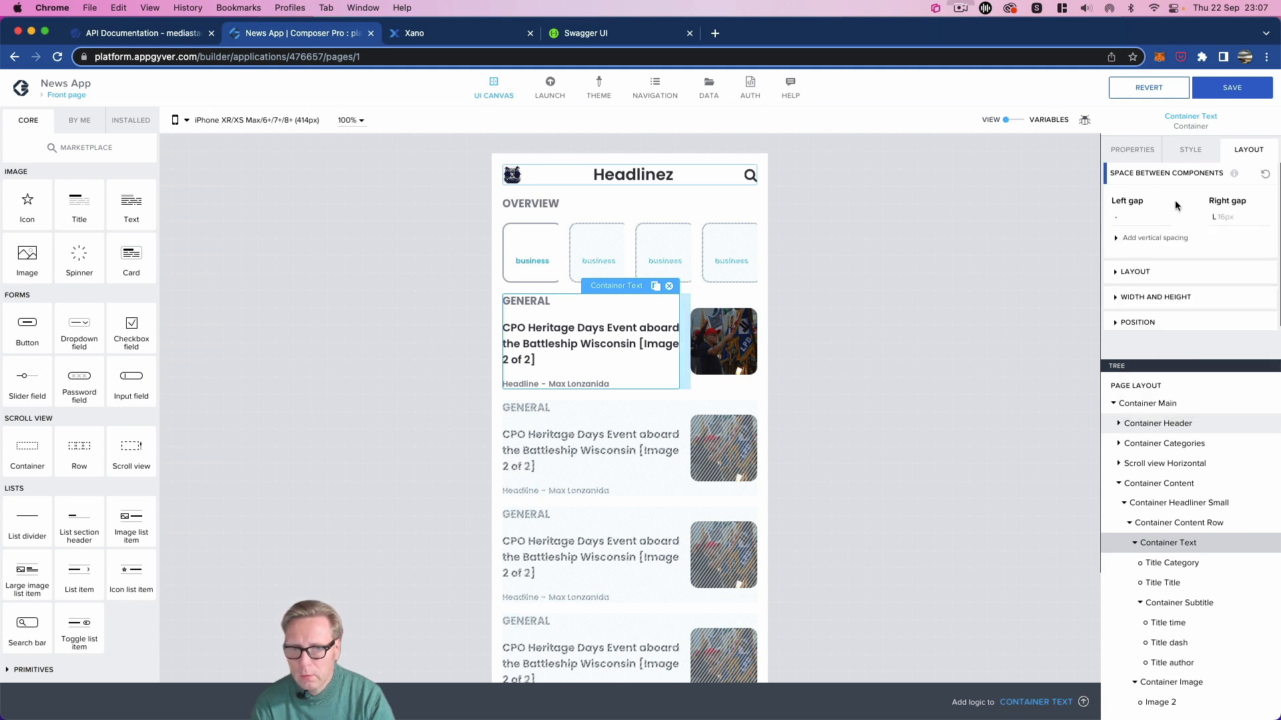
Step: Clear the top gap of Container Subtitle
click(1135, 543)
click(1135, 543)
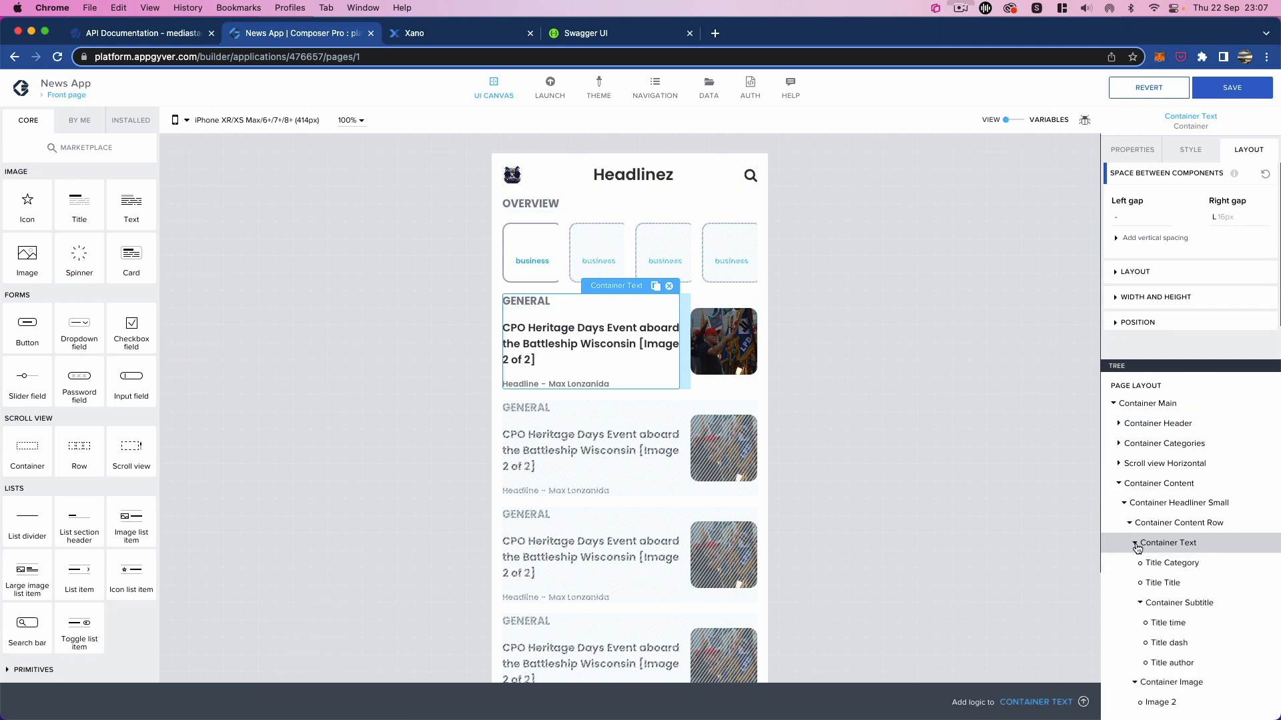
click(1140, 603)
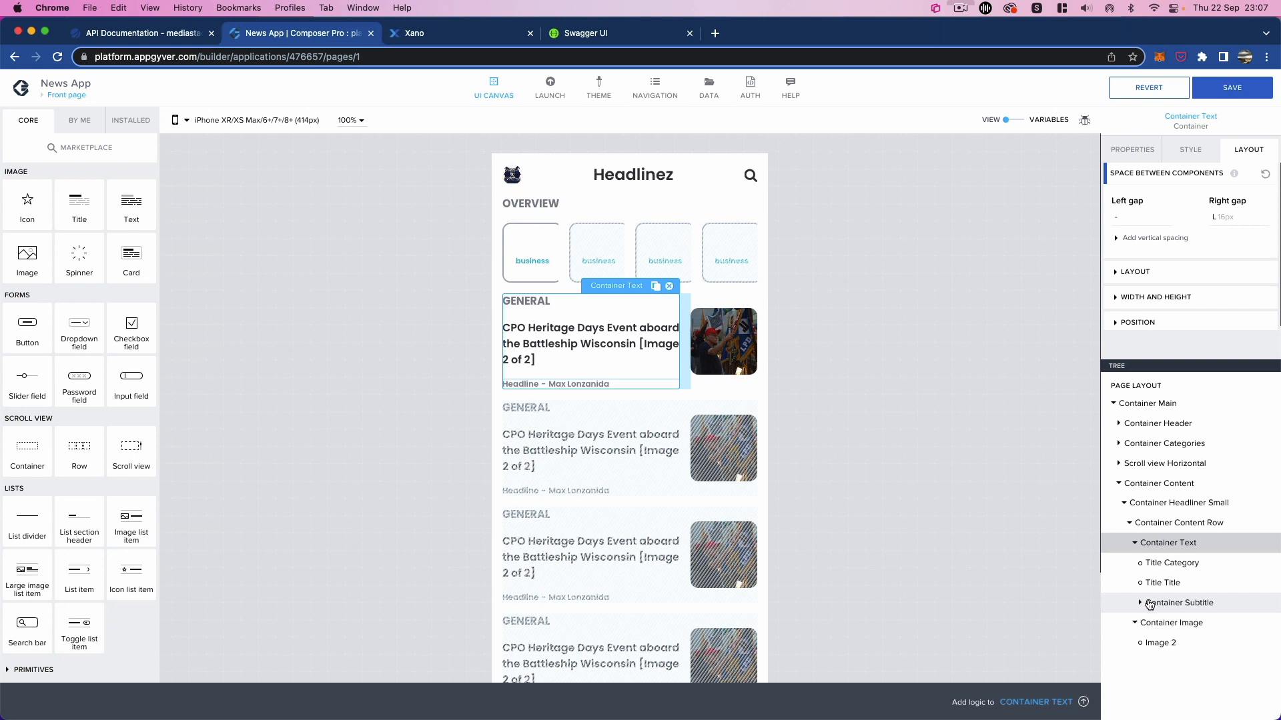
click(1169, 603)
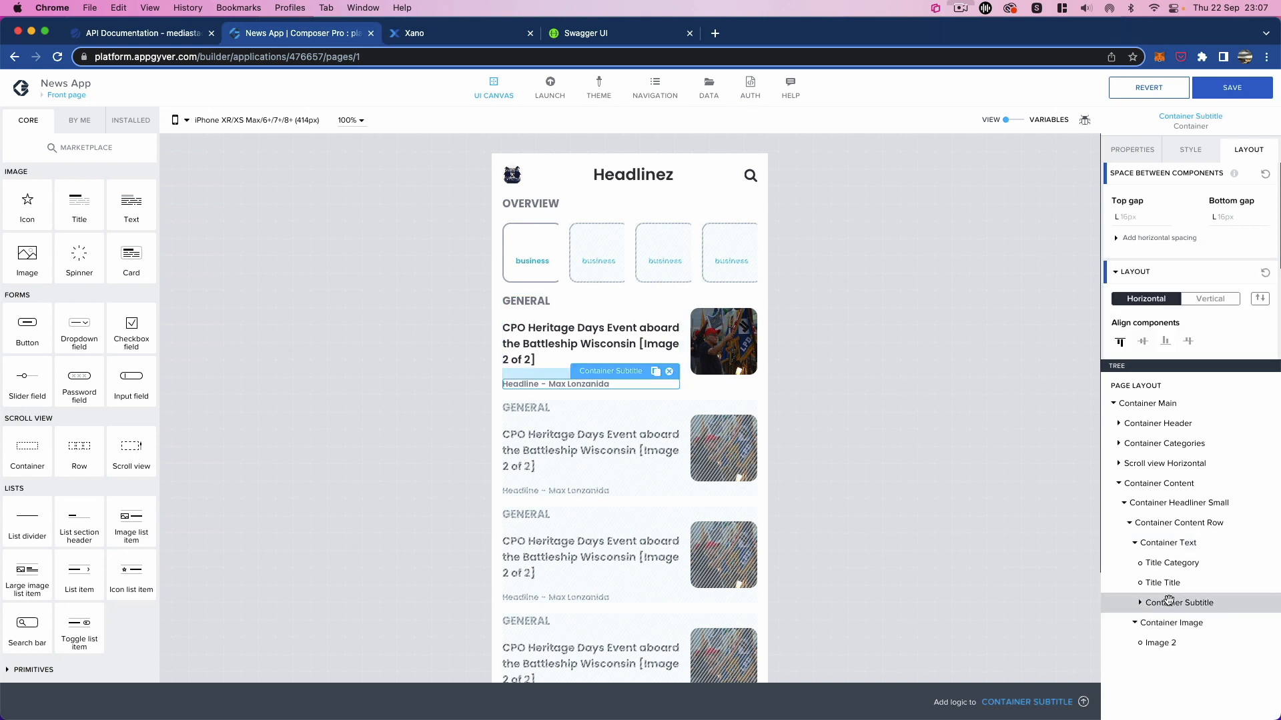
click(1128, 217)
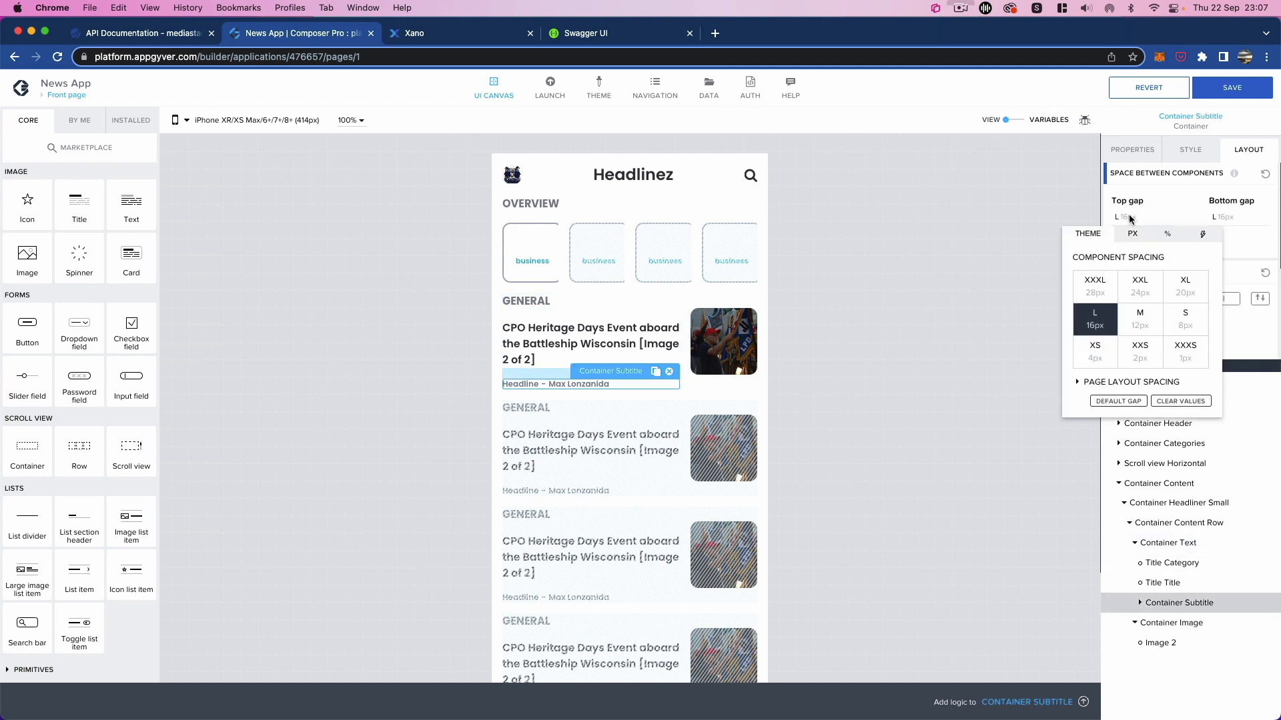
click(1201, 400)
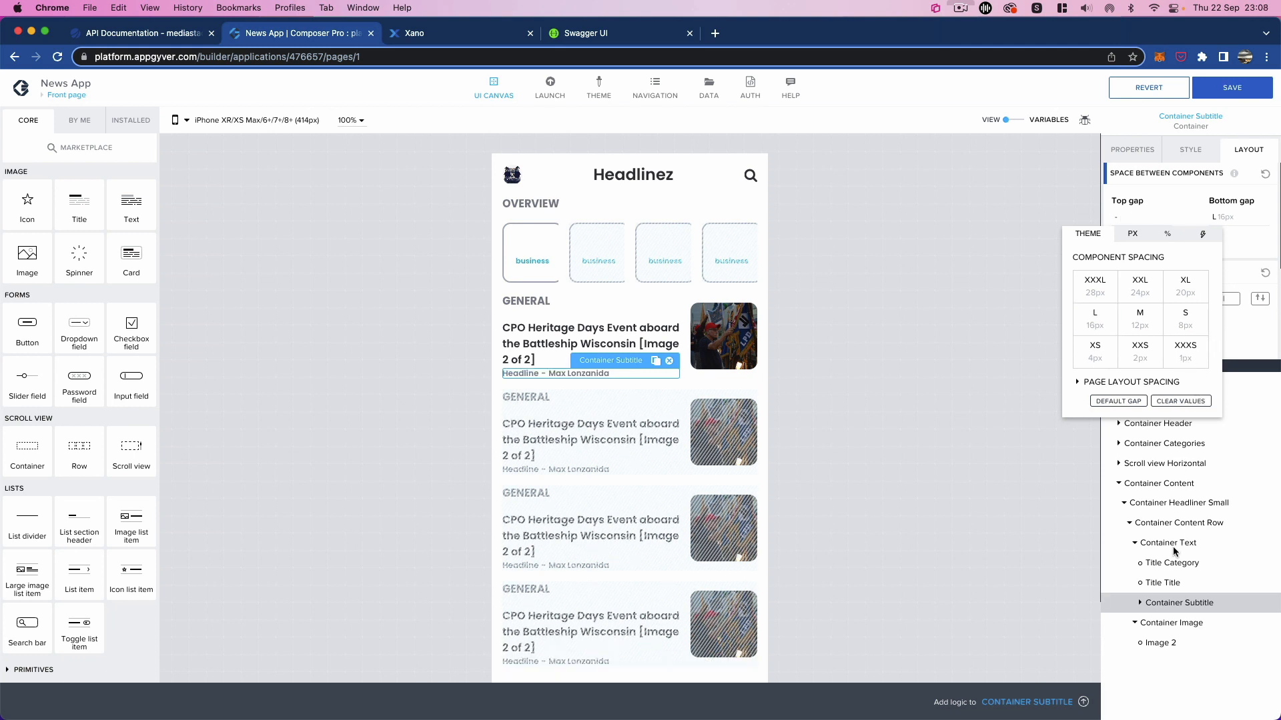
Step: Set the bottom gap of Title Category to XS (4px) and save the application
click(1181, 562)
click(1180, 562)
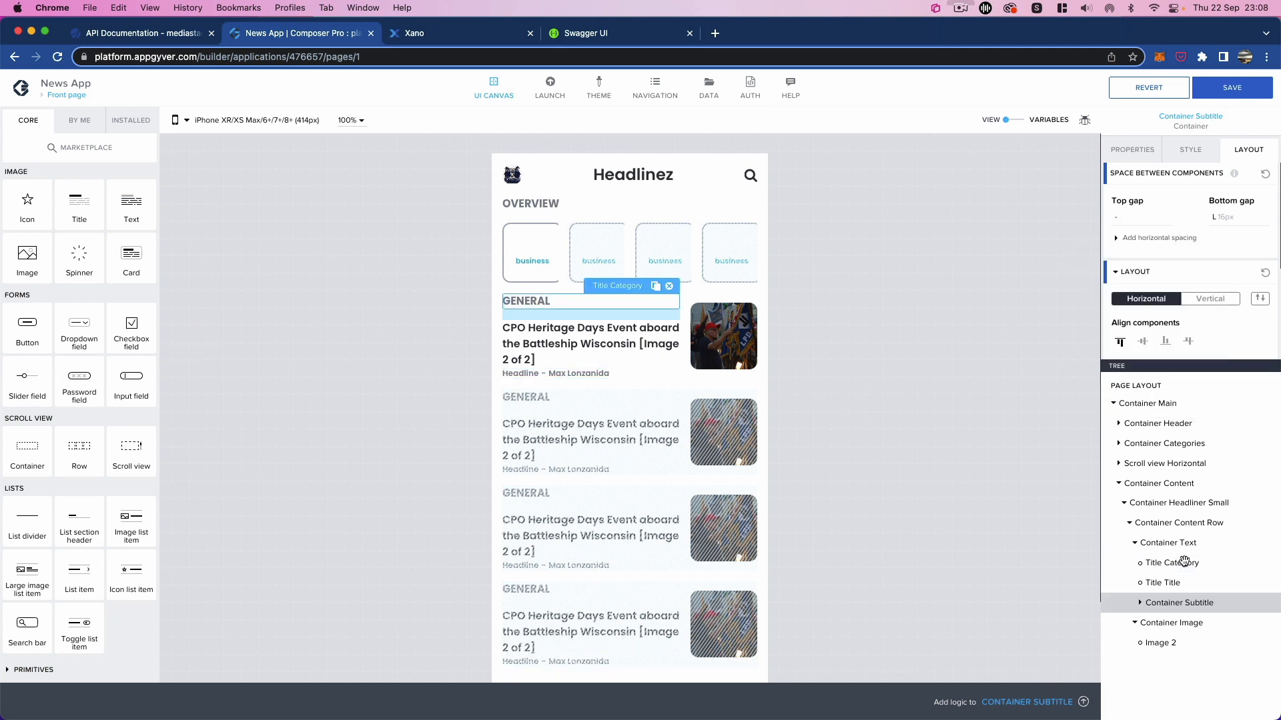
click(1222, 219)
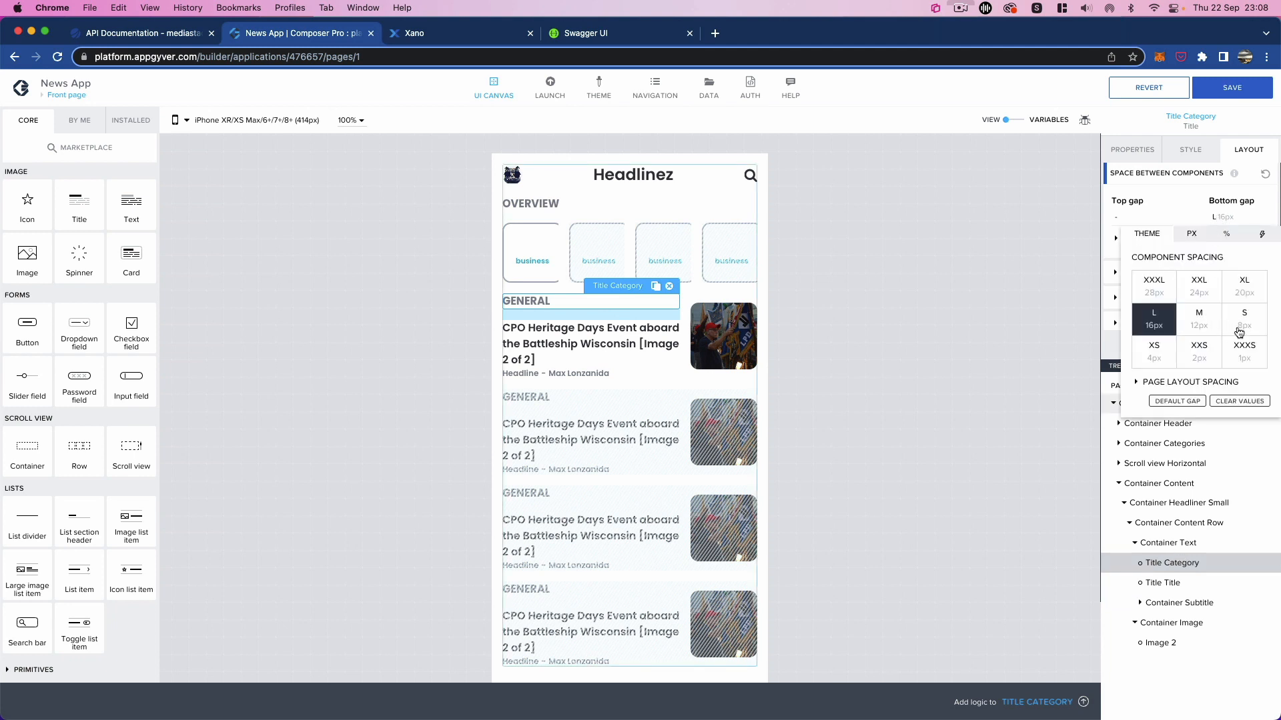
click(1156, 358)
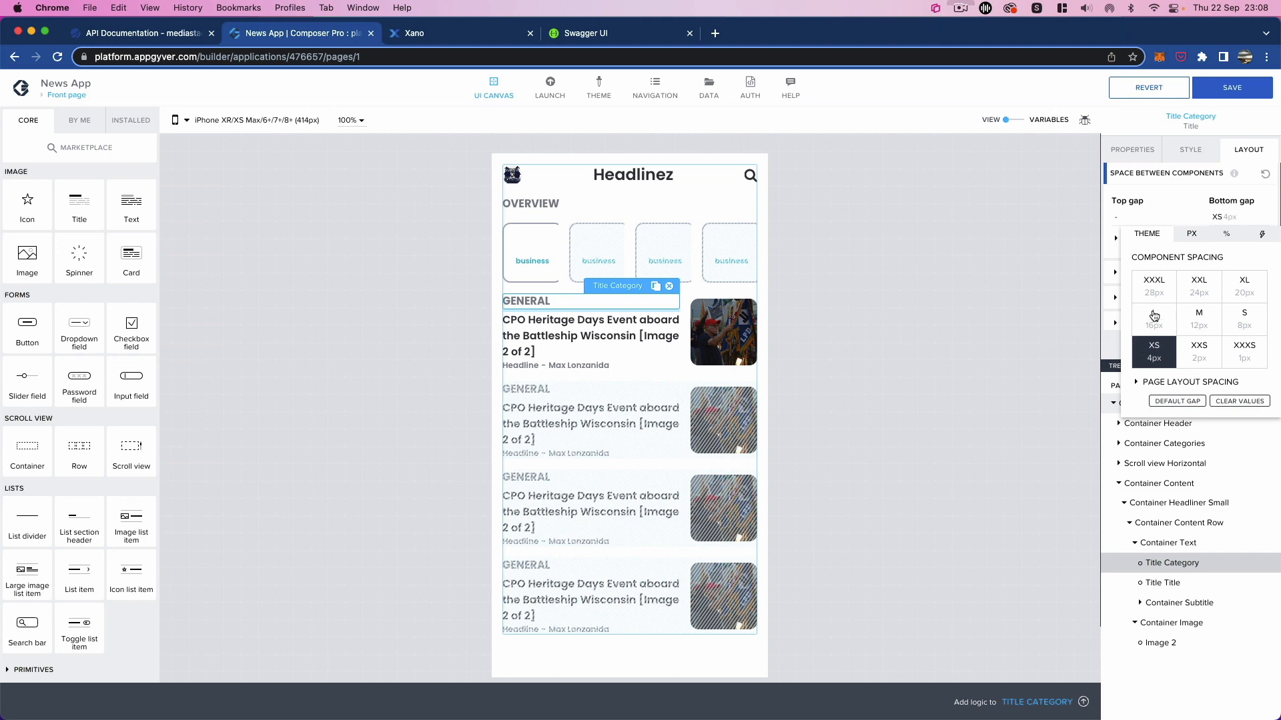
click(1231, 94)
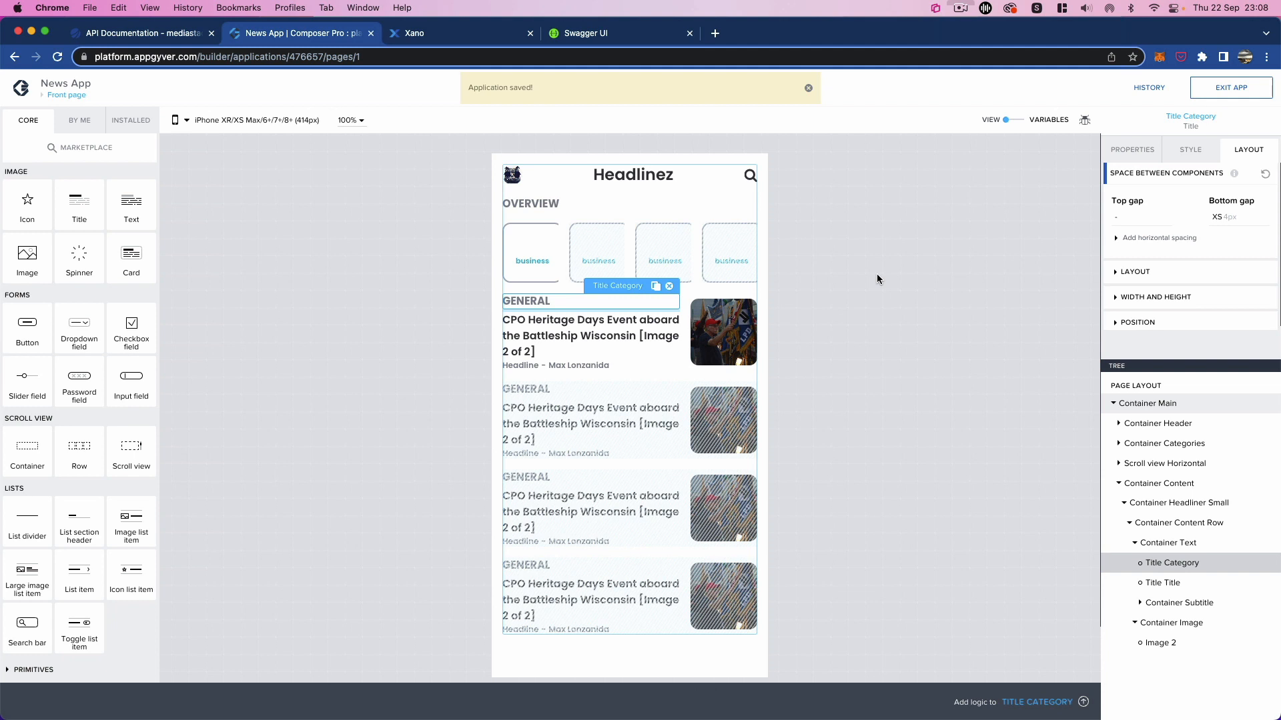
click(807, 88)
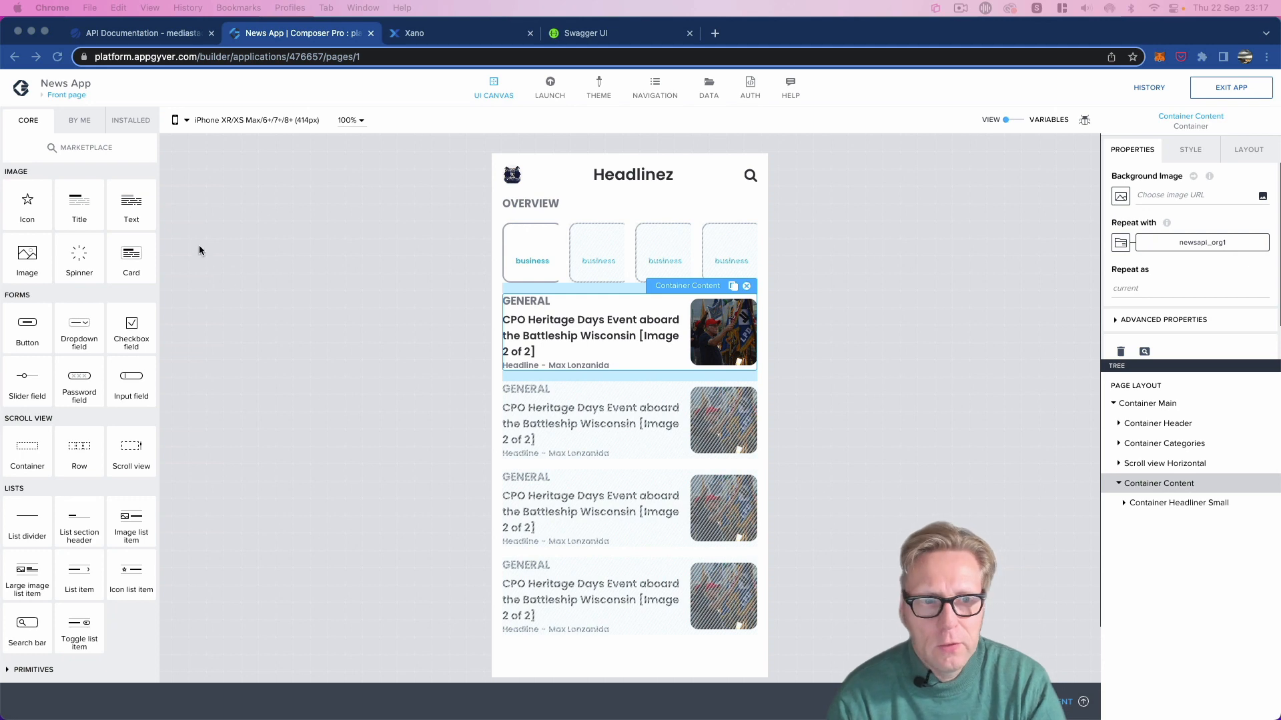
Step: Search the marketplace for "condi", install the Conditional renderer component and locate it among the installed components
click(91, 150)
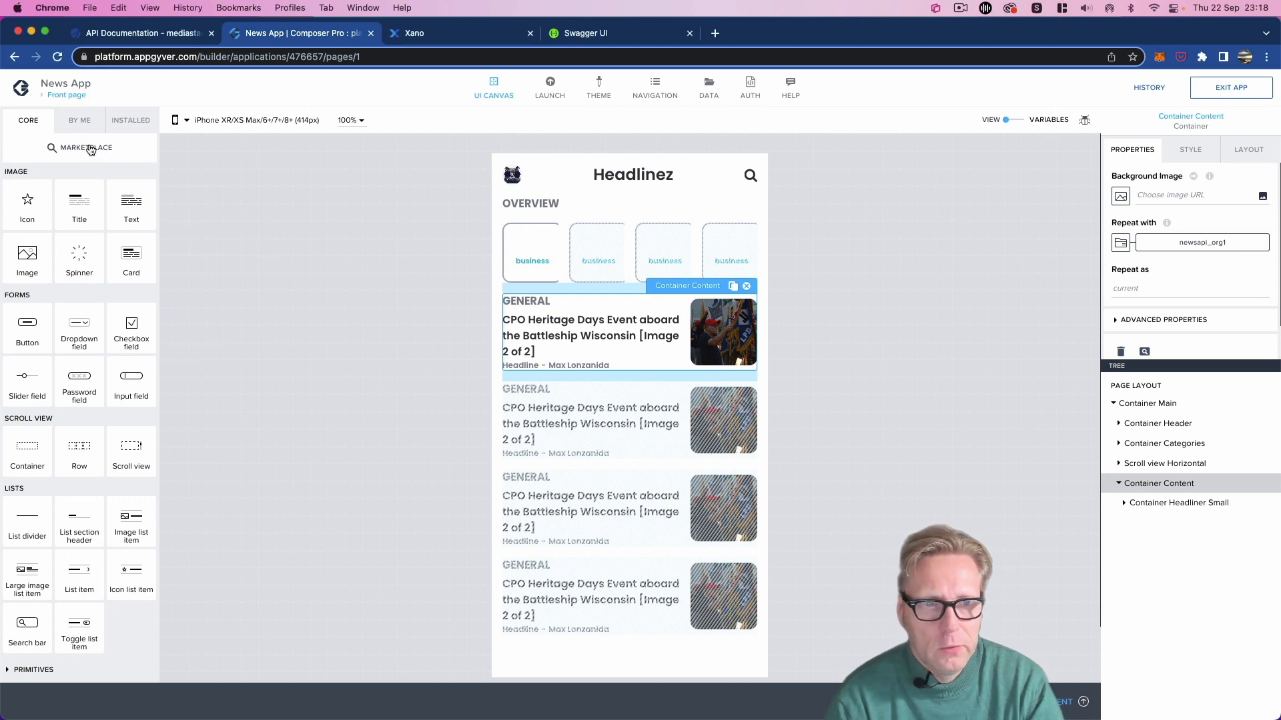
click(91, 150)
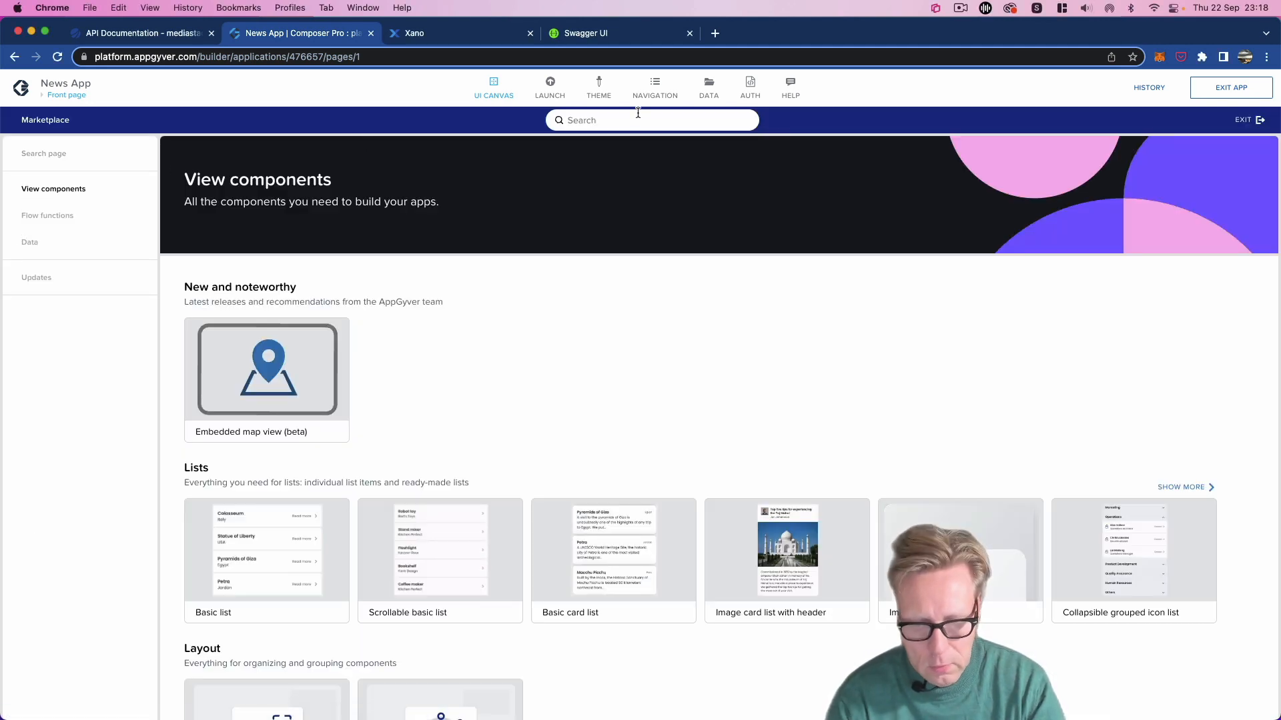
click(638, 115)
text(condi)
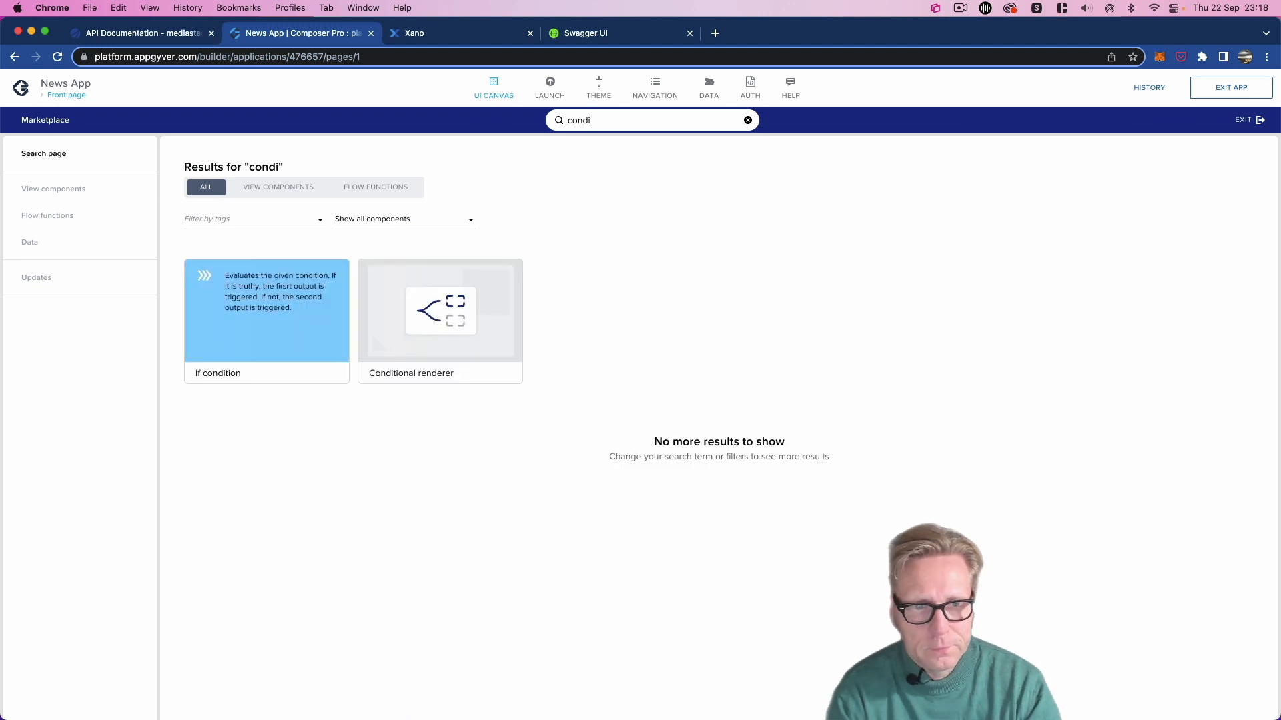
click(457, 264)
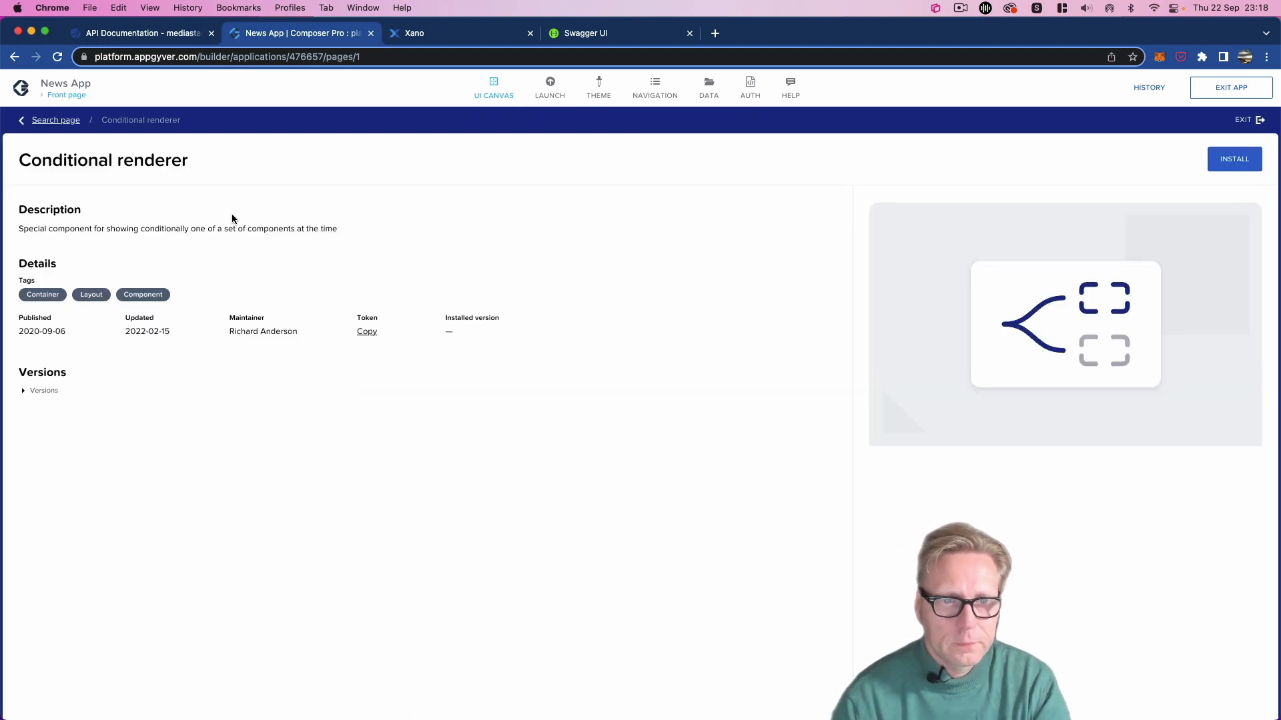
click(1235, 160)
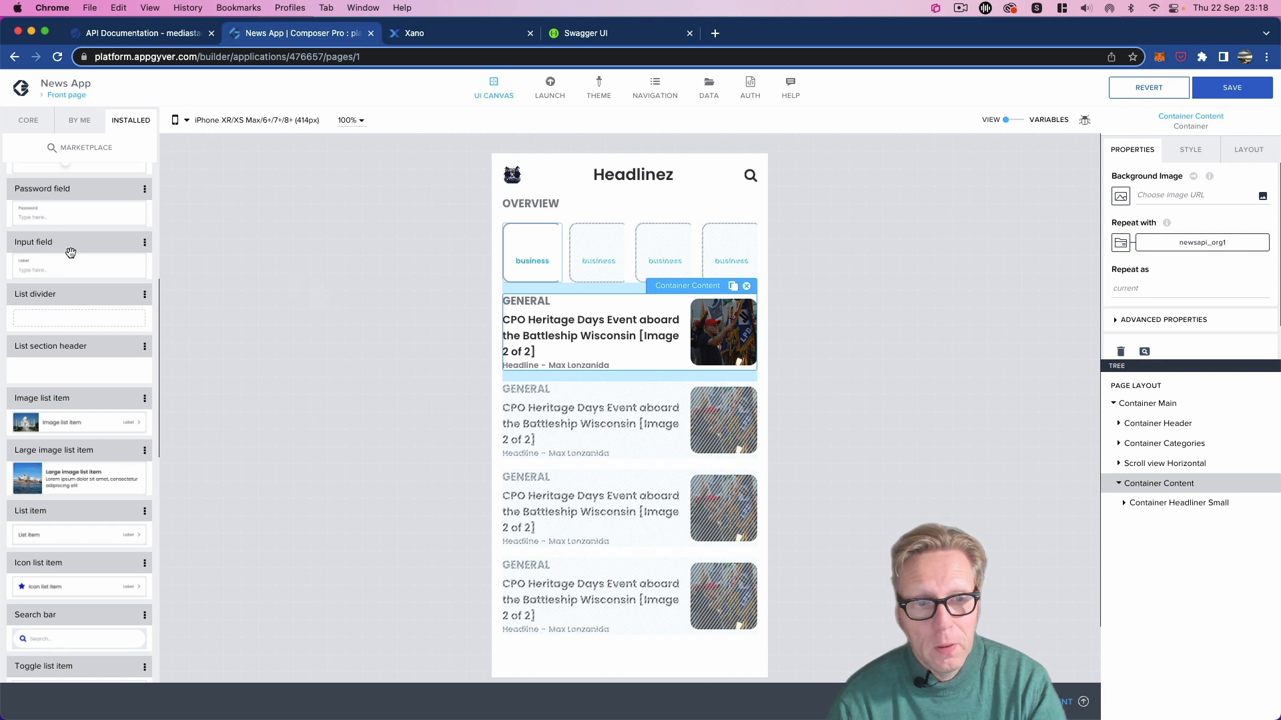
scroll(71, 252, up, 5)
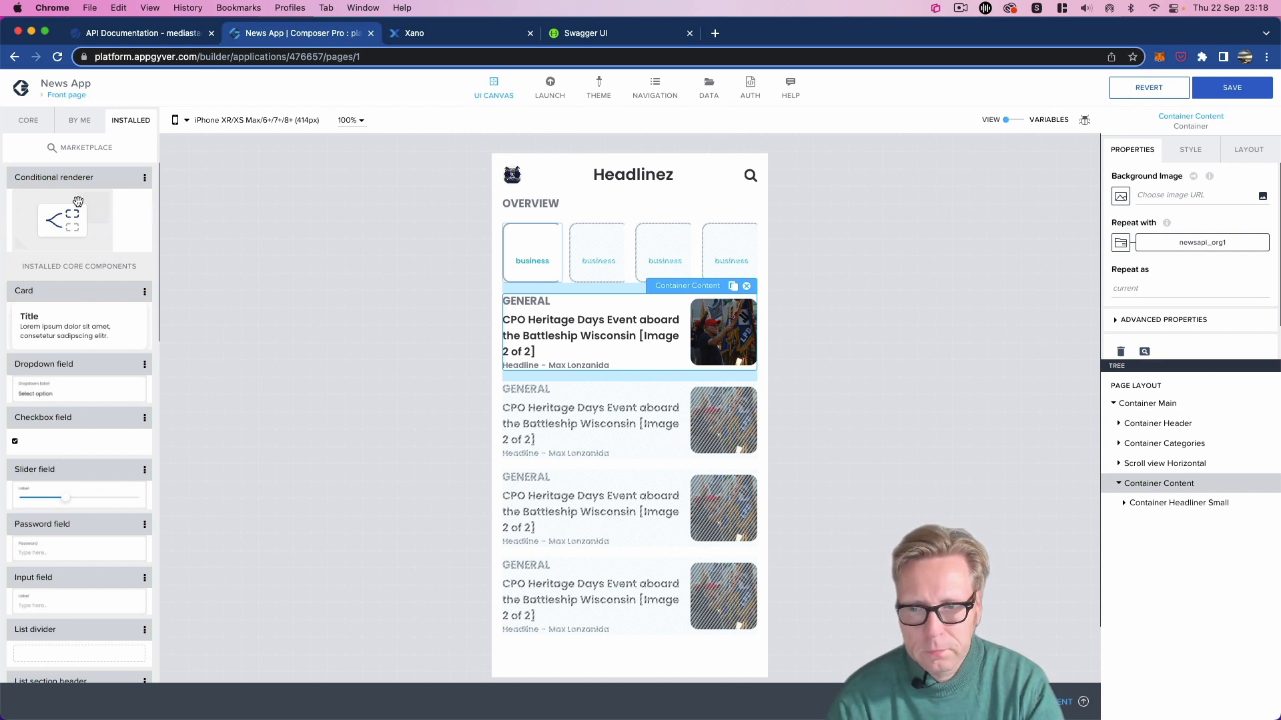
Step: Add a Conditional renderer inside Container Content and move Container Headliner Small into it
drag(78, 201, 1198, 493)
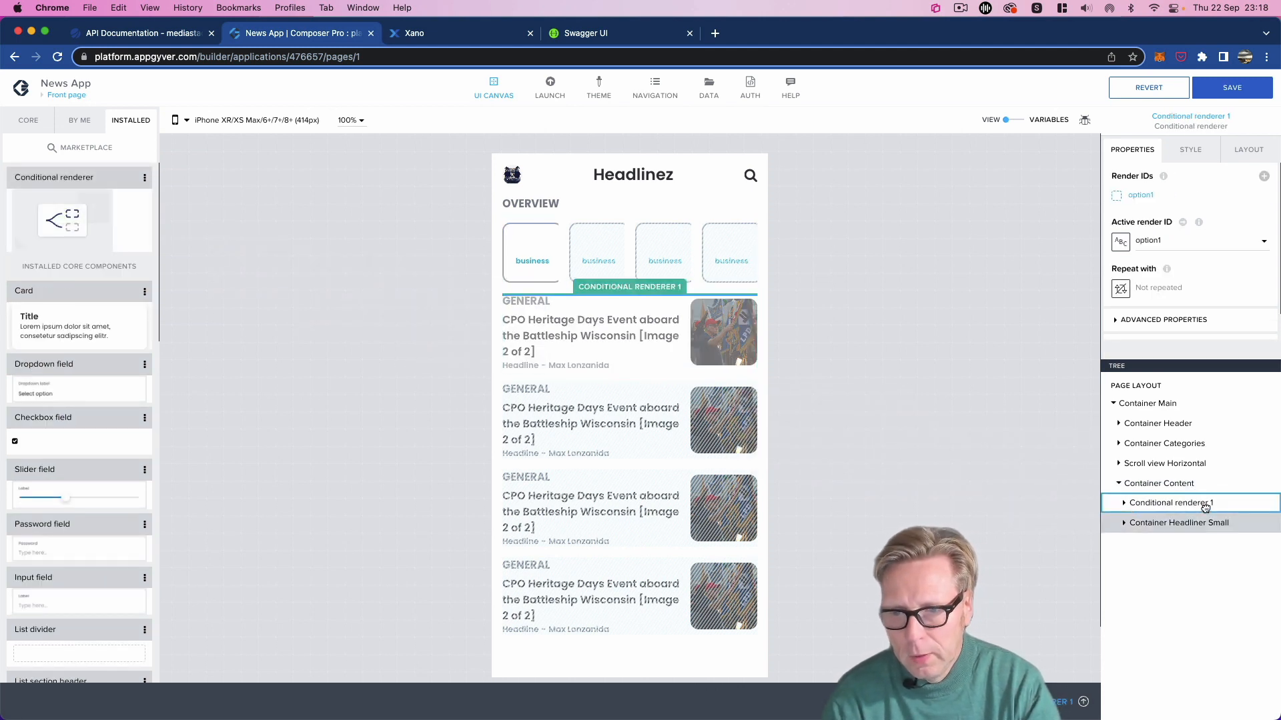
drag(1205, 508, 1205, 507)
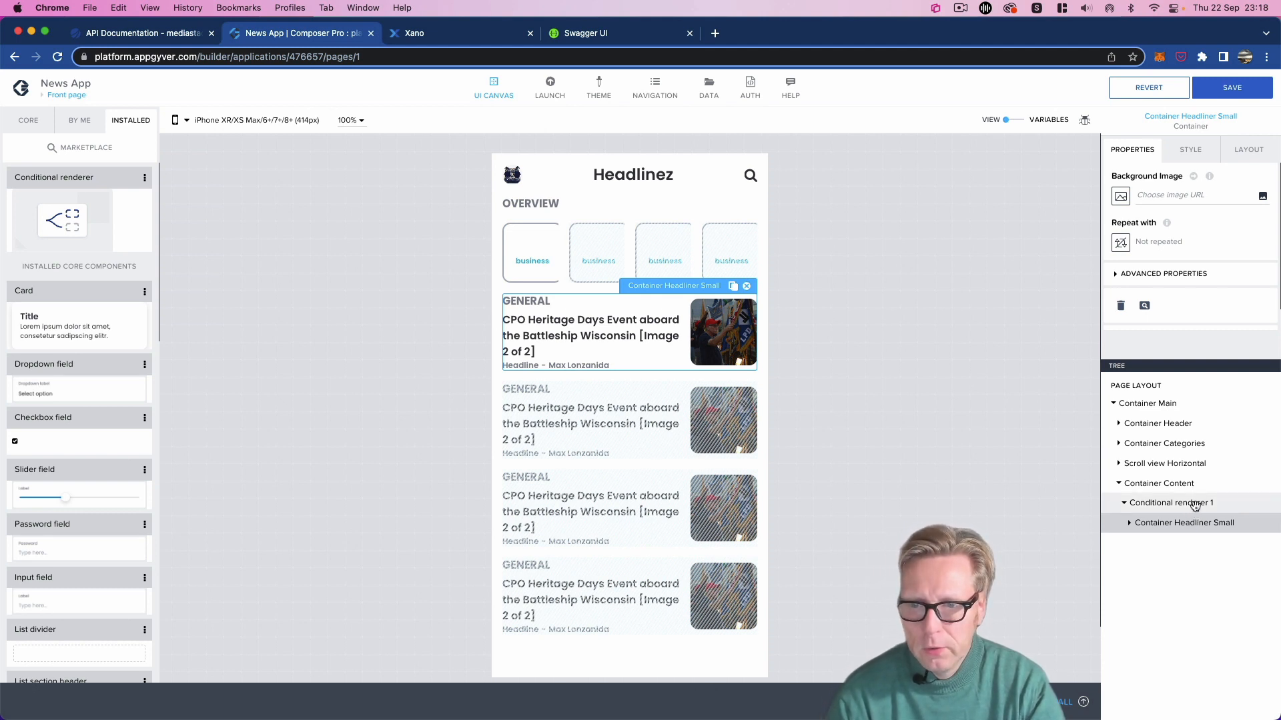
Step: Rename the new renderer component as "Conditional renderer", without the number
click(1189, 503)
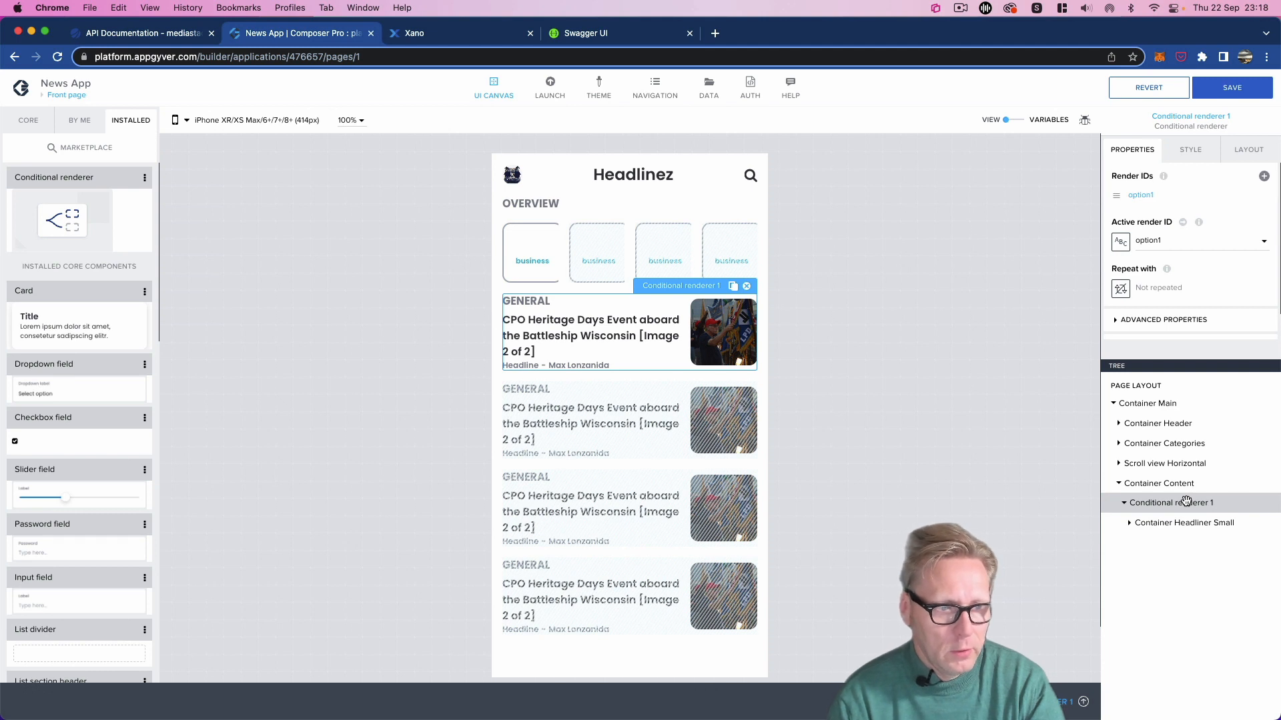
click(1114, 318)
scroll(1187, 280, down, 2)
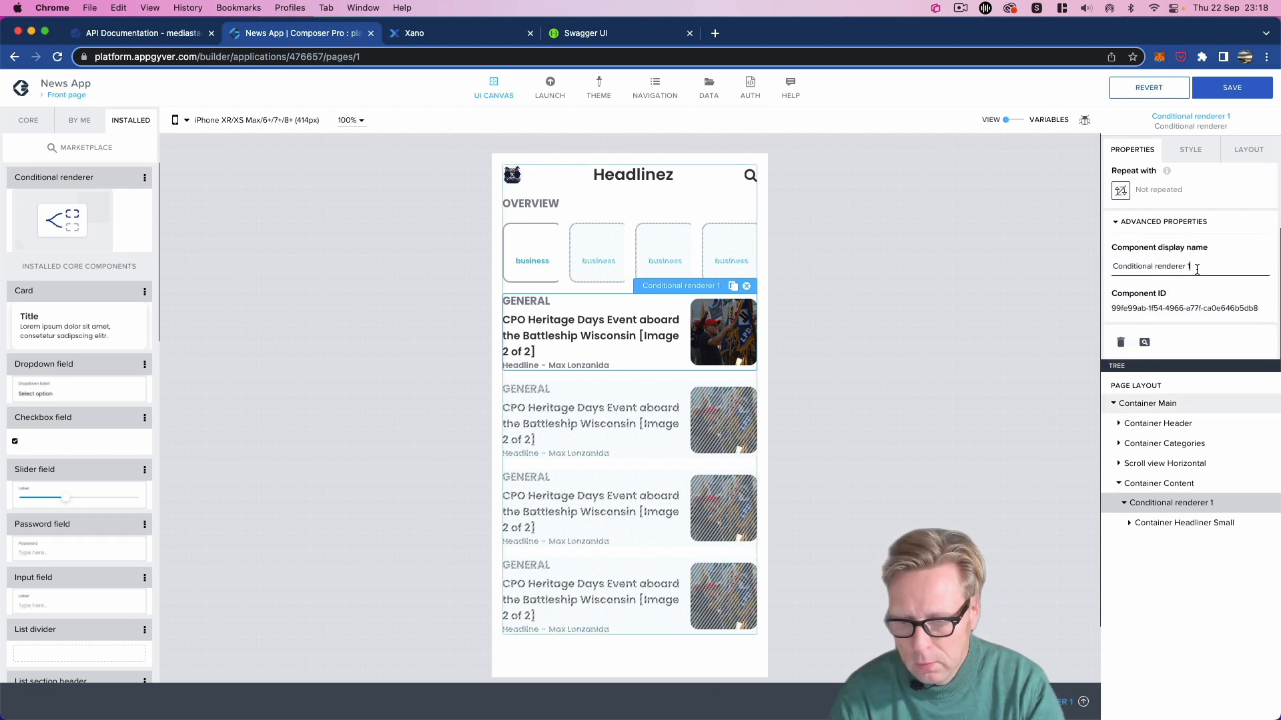
key(BackSpace)
scroll(1187, 267, up, 2)
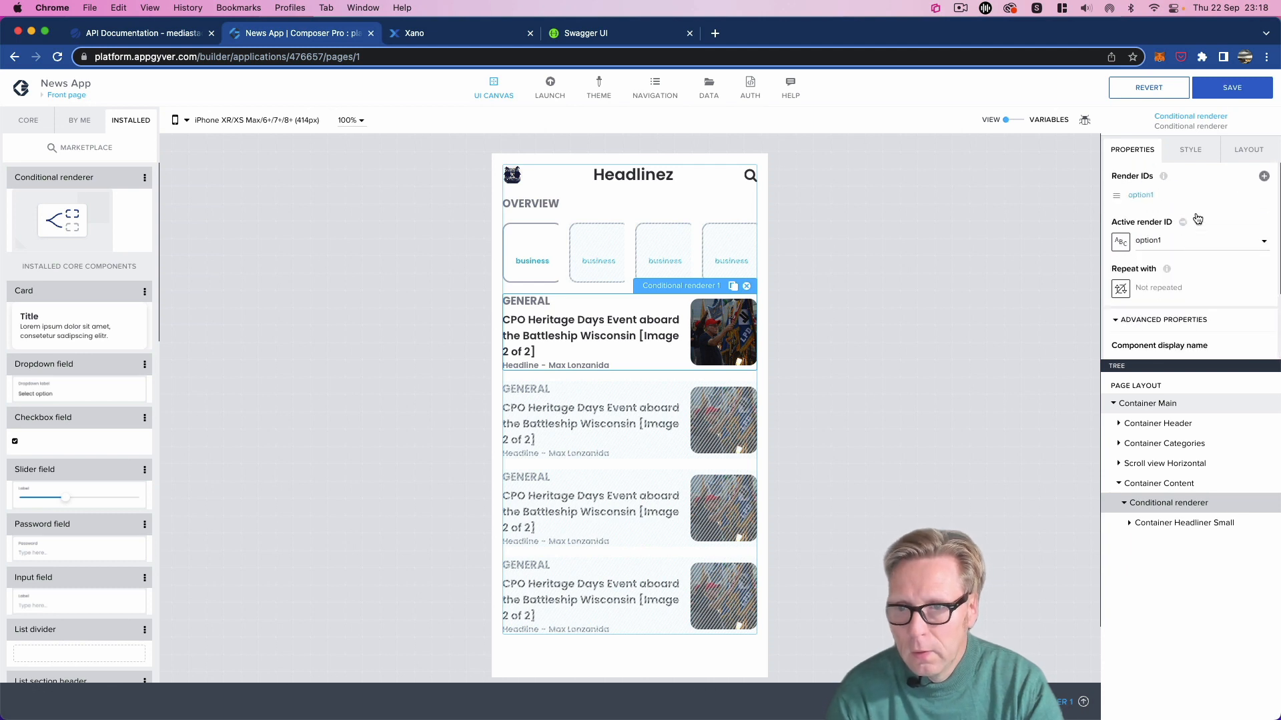
Step: Rename the Conditional renderer's render ID option1 as "small"
double_click(1142, 196)
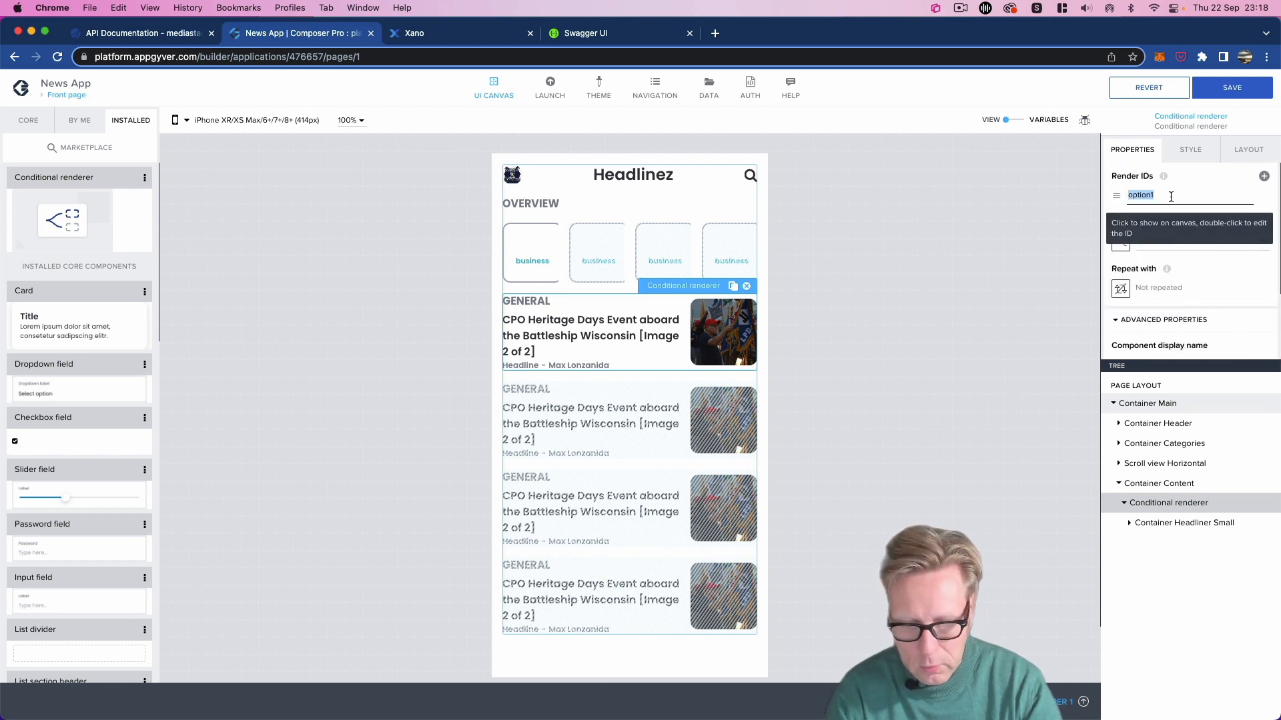
text(small)
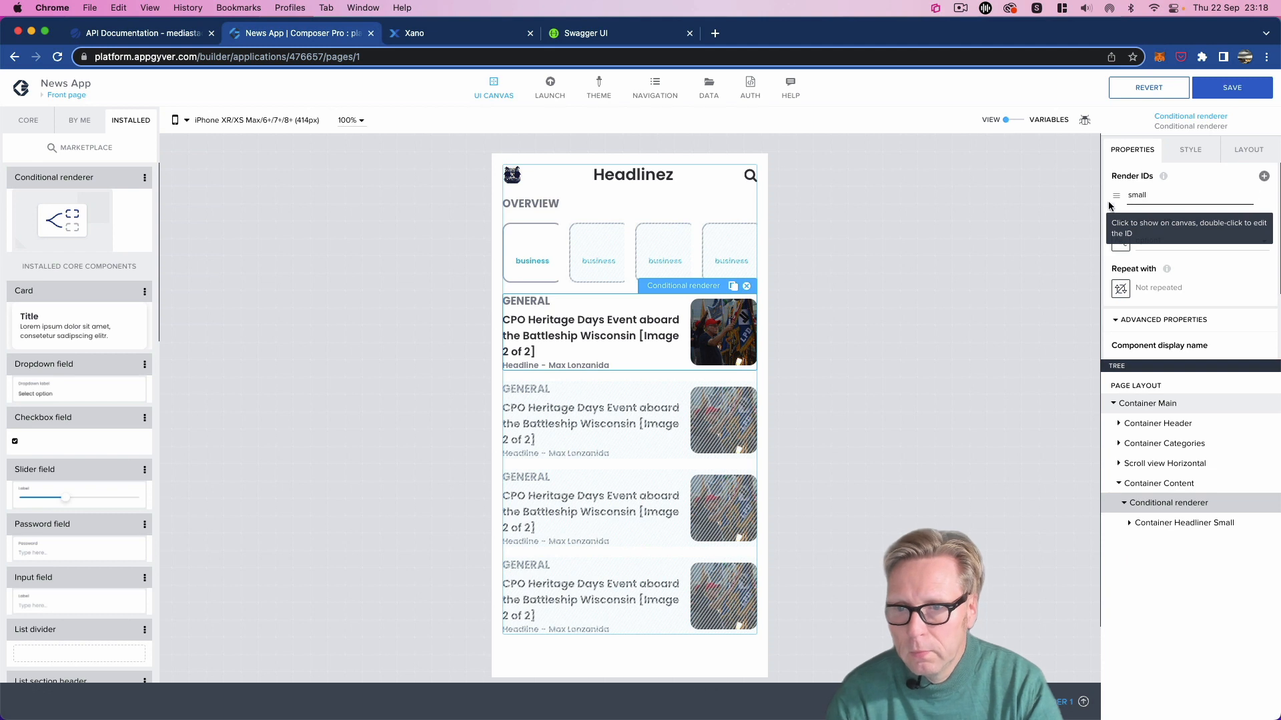
click(1056, 204)
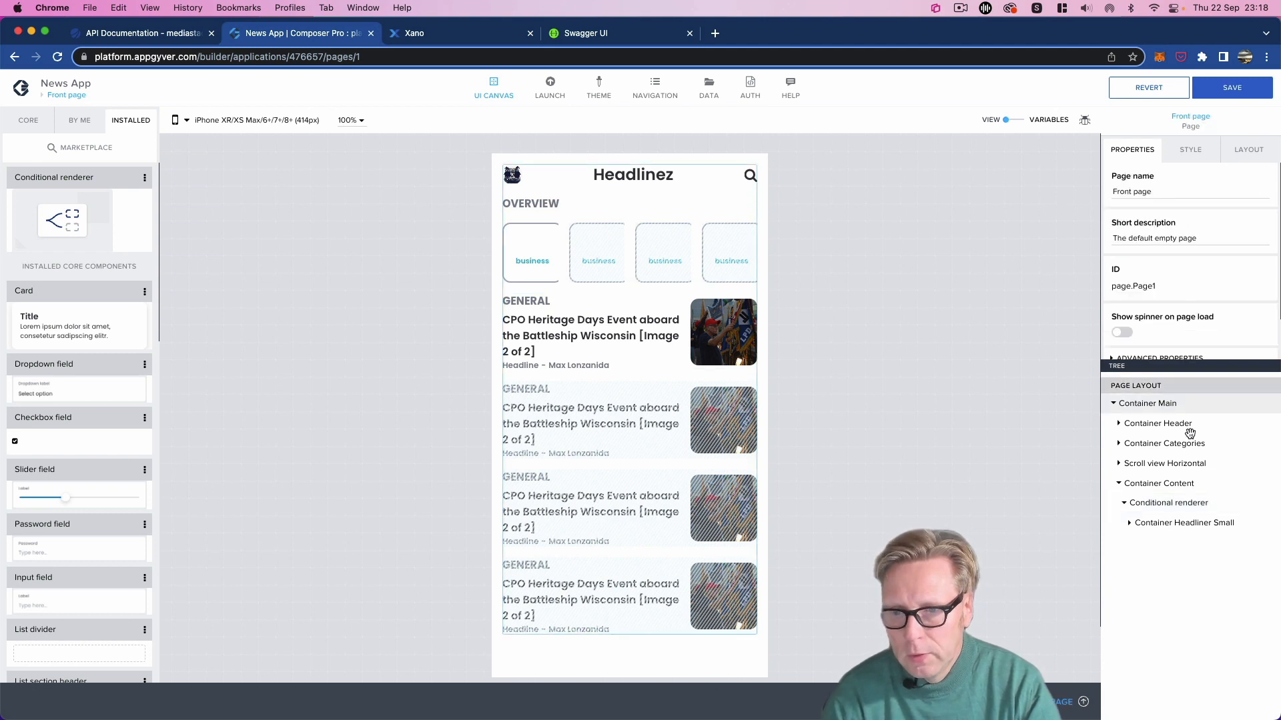
Step: Duplicate Container Headliner Small inside the Conditional renderer and rename the copy as "Container Headerliner Large"
click(1193, 523)
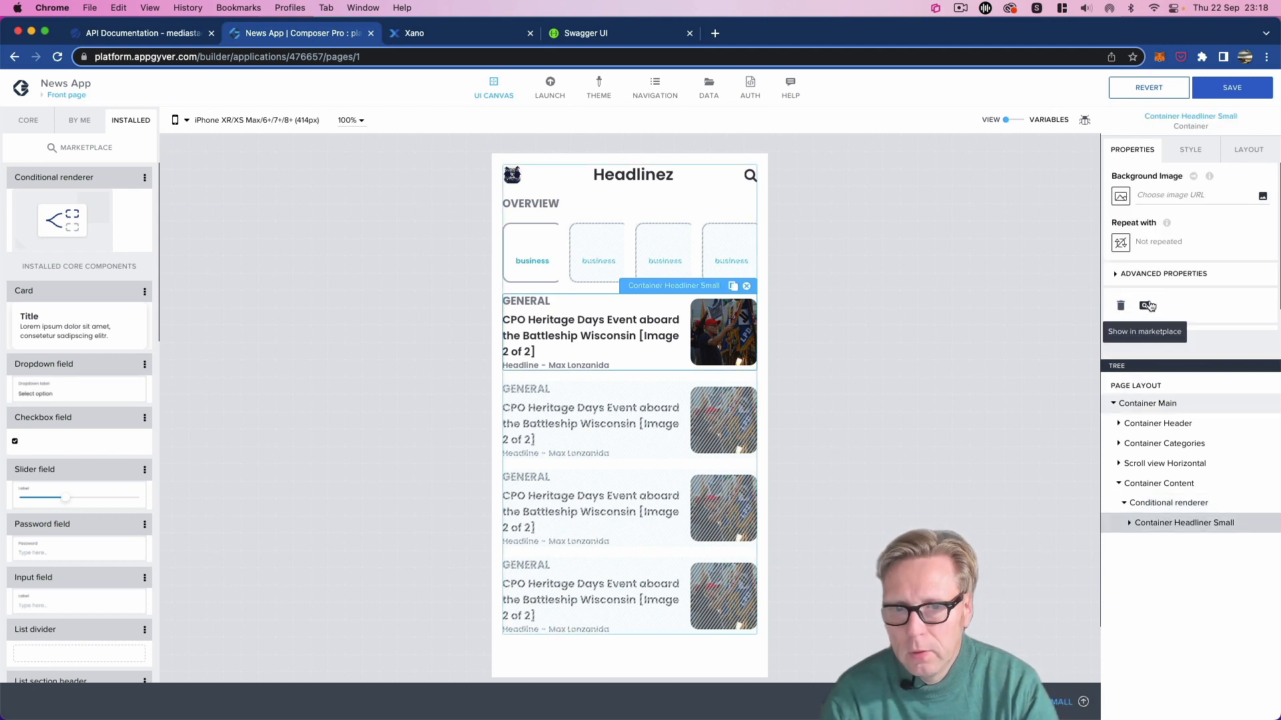
click(733, 290)
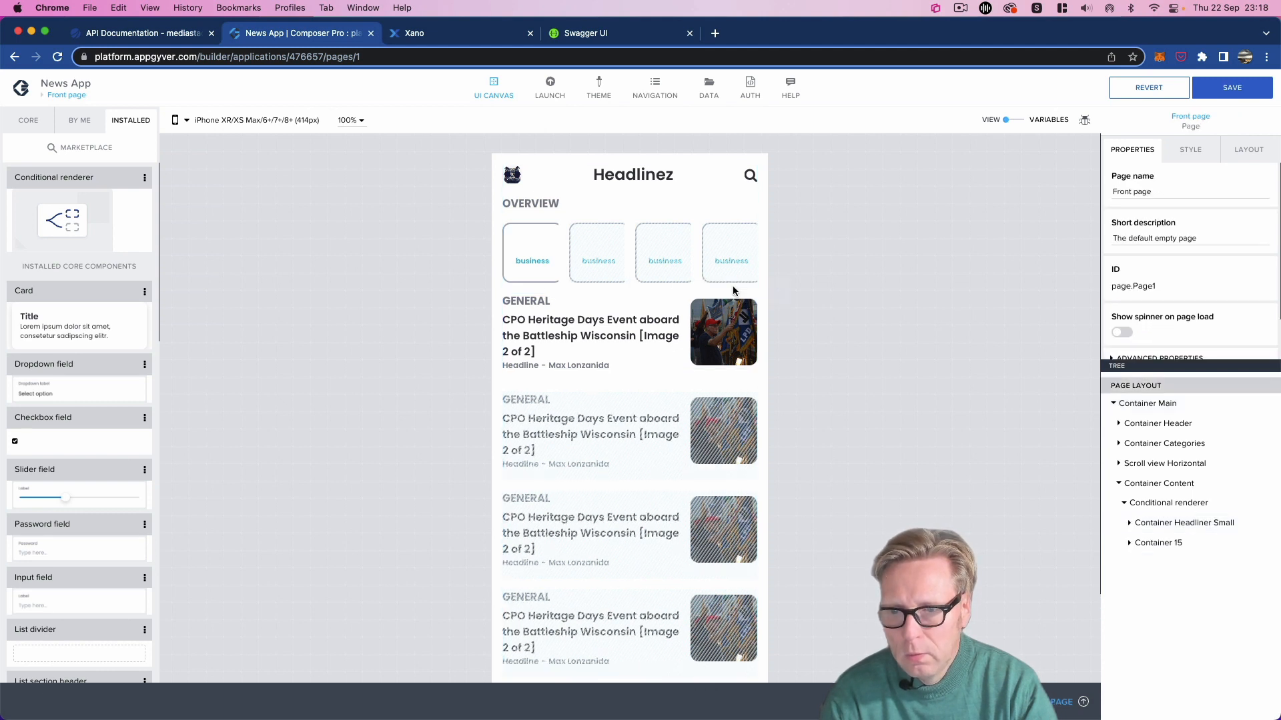
click(1158, 540)
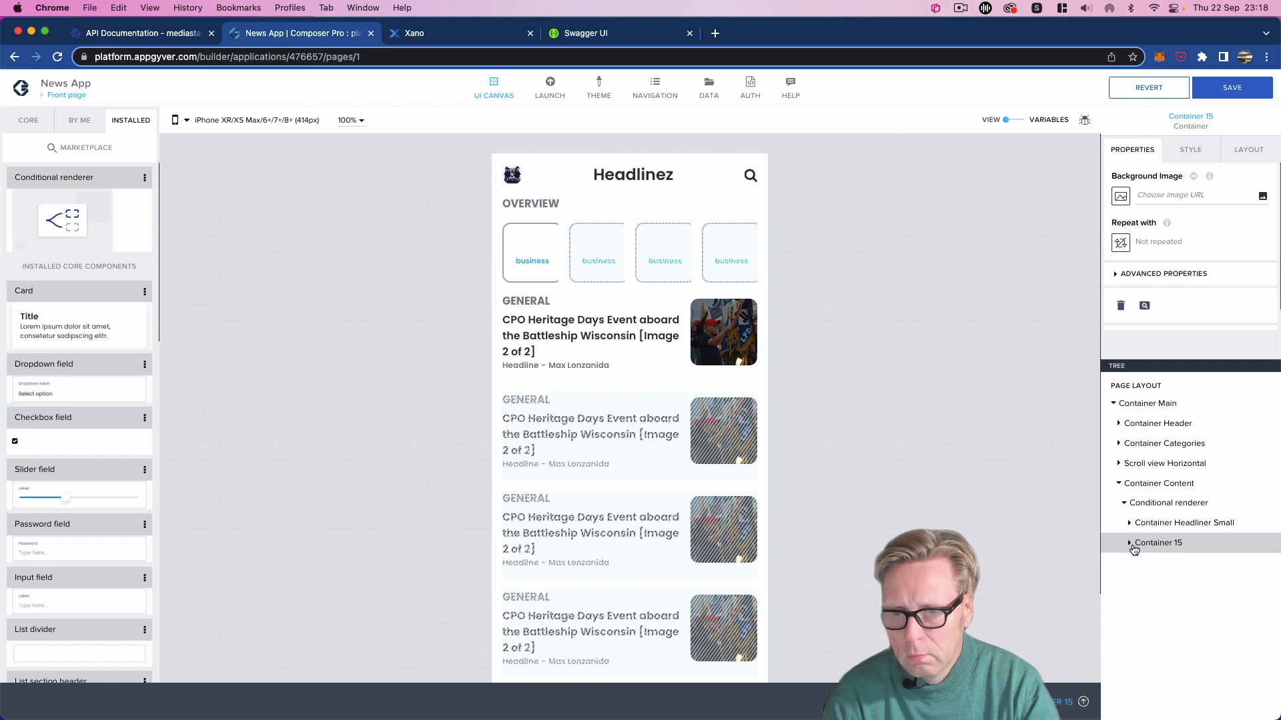
click(1130, 543)
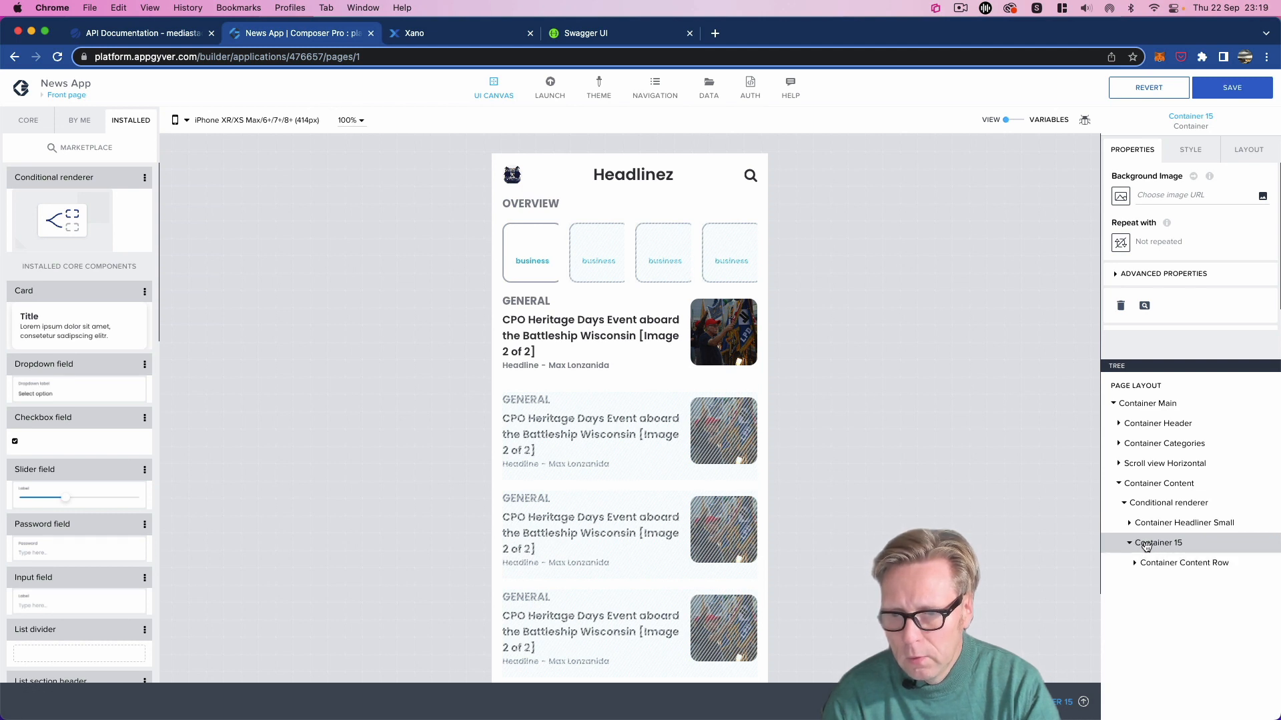
click(1122, 275)
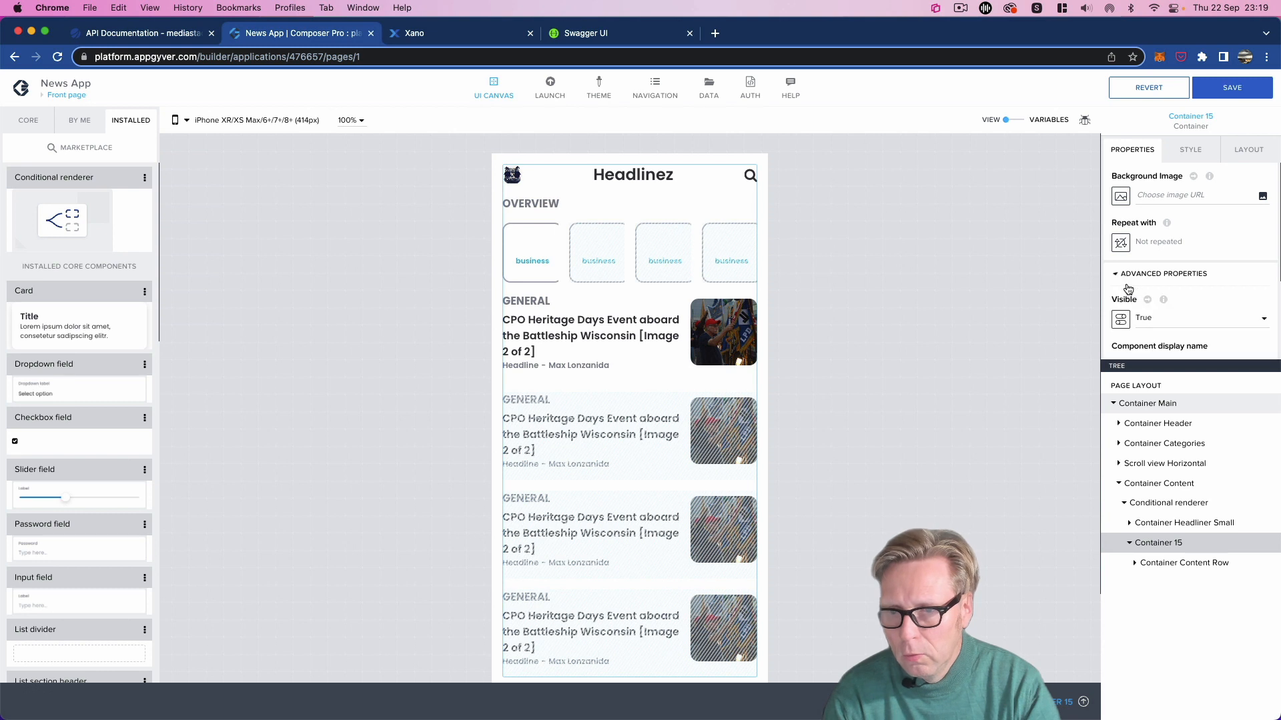
scroll(1178, 340, down, 2)
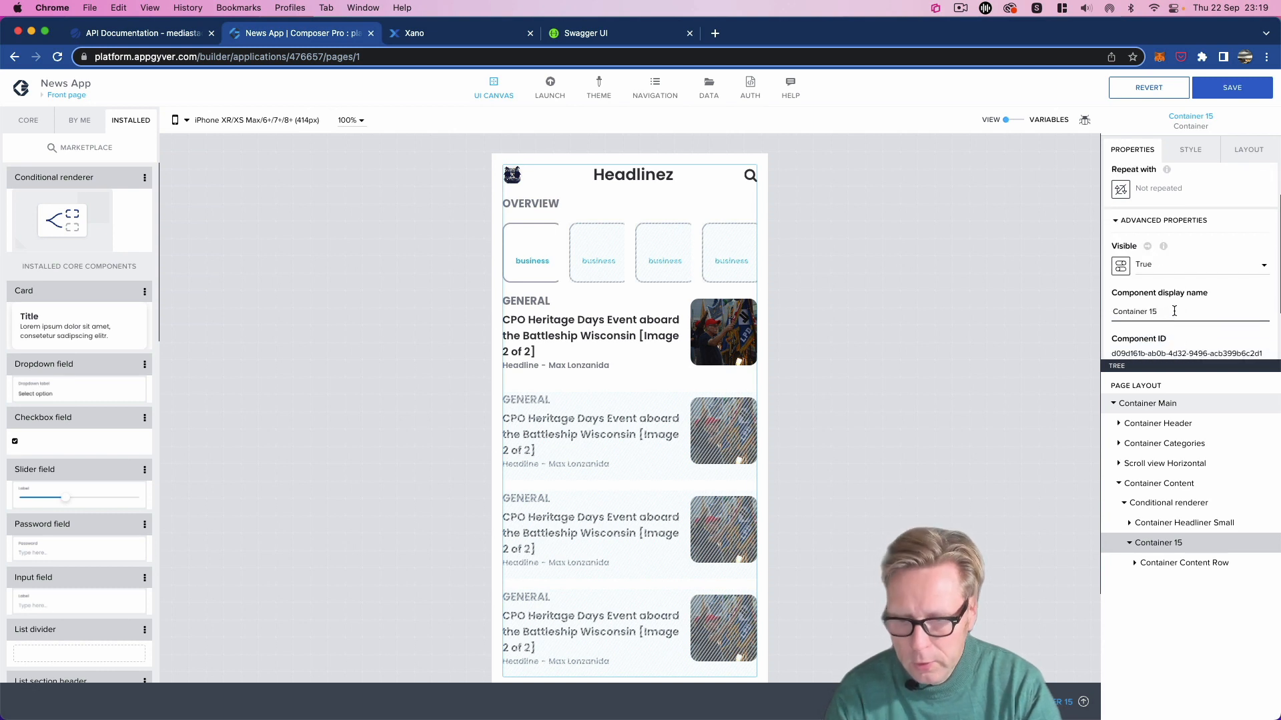
click(1174, 311)
key(BackSpace)
key(BackSpace)
key(BackSpace)
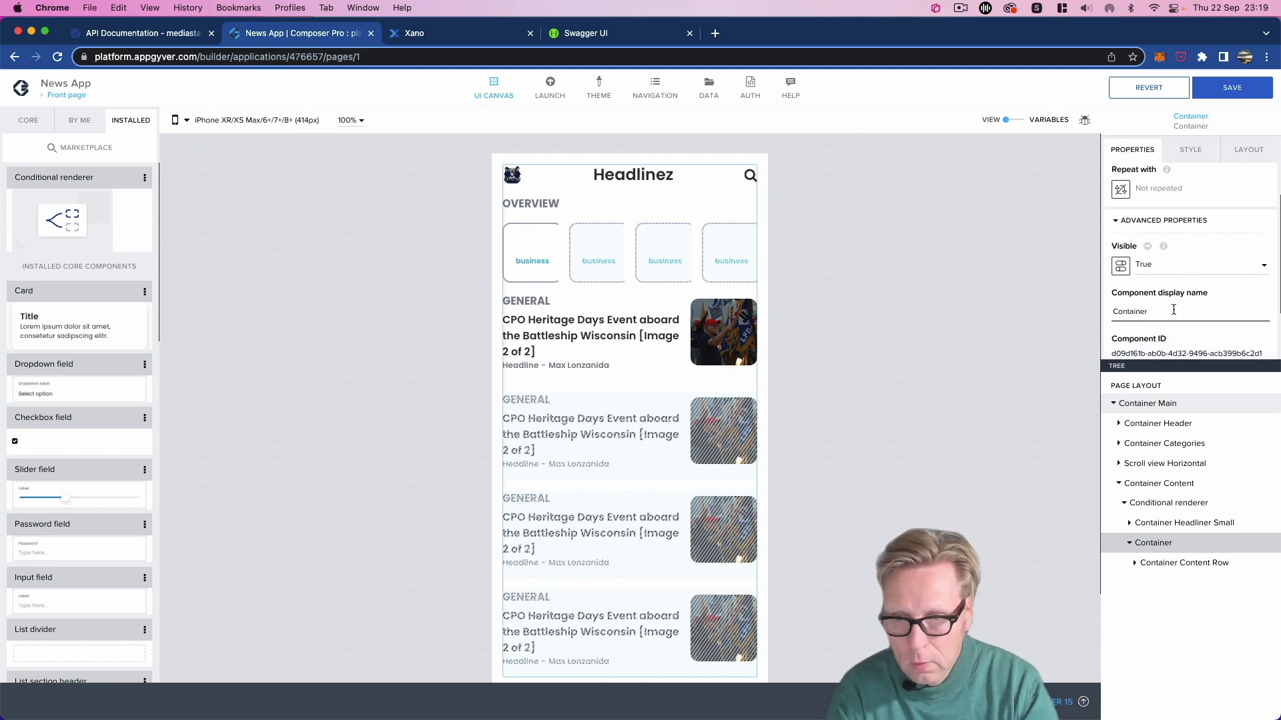
text(Header)
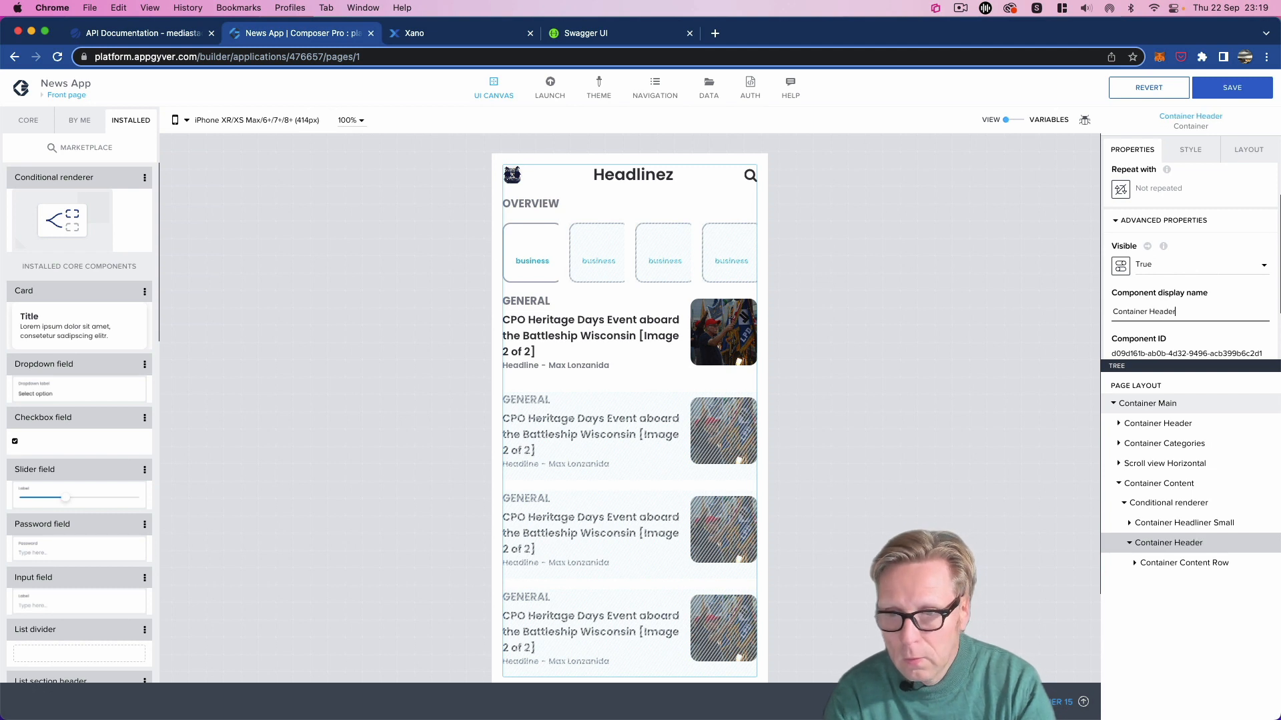
text(liner)
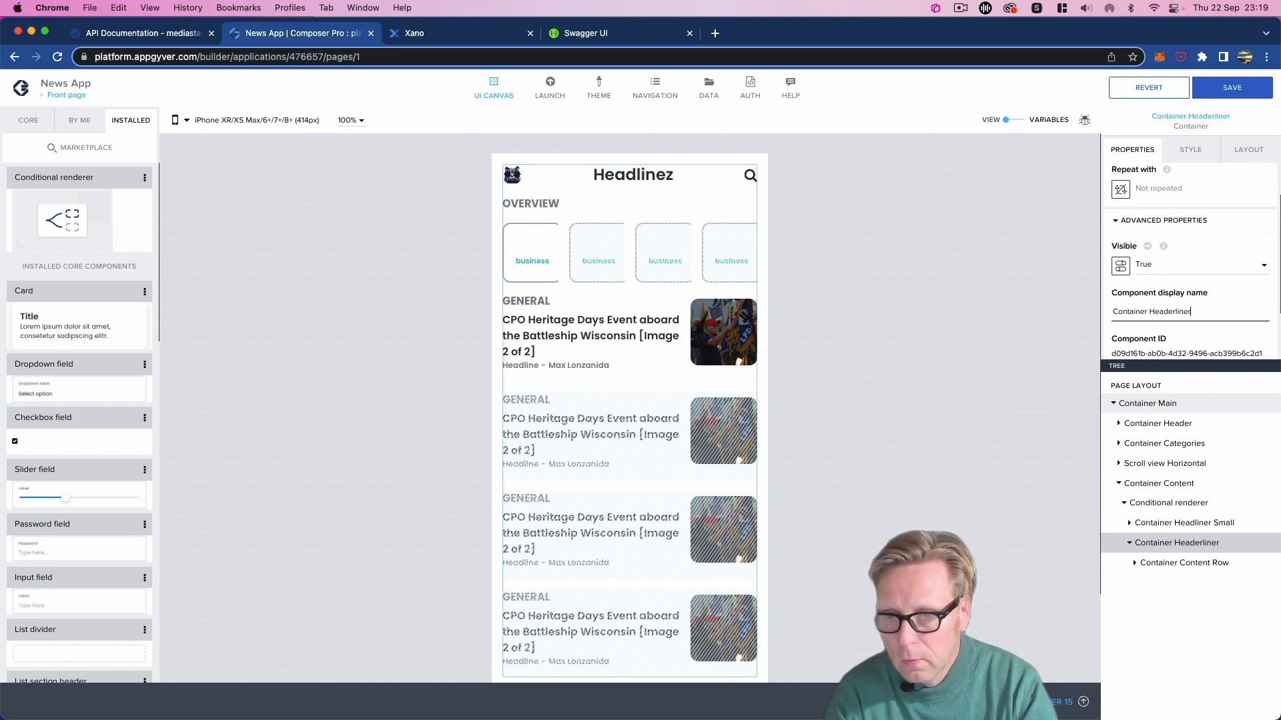
text( L)
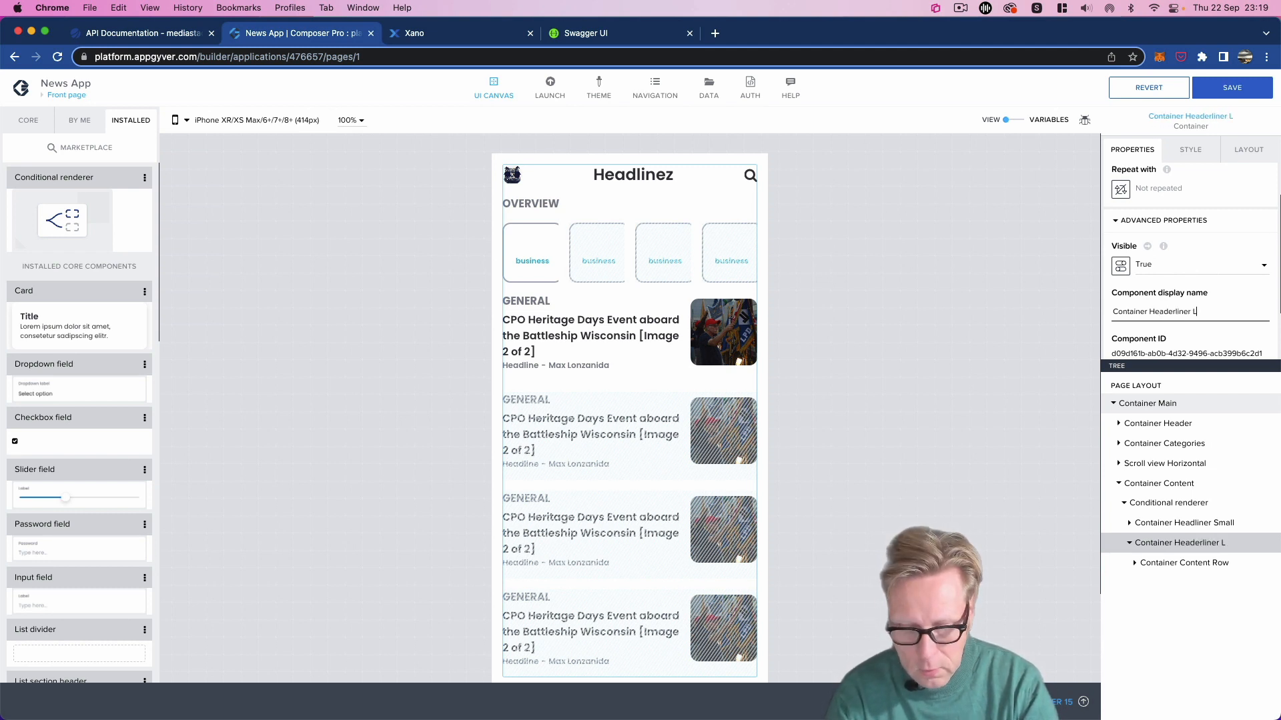
text(arge)
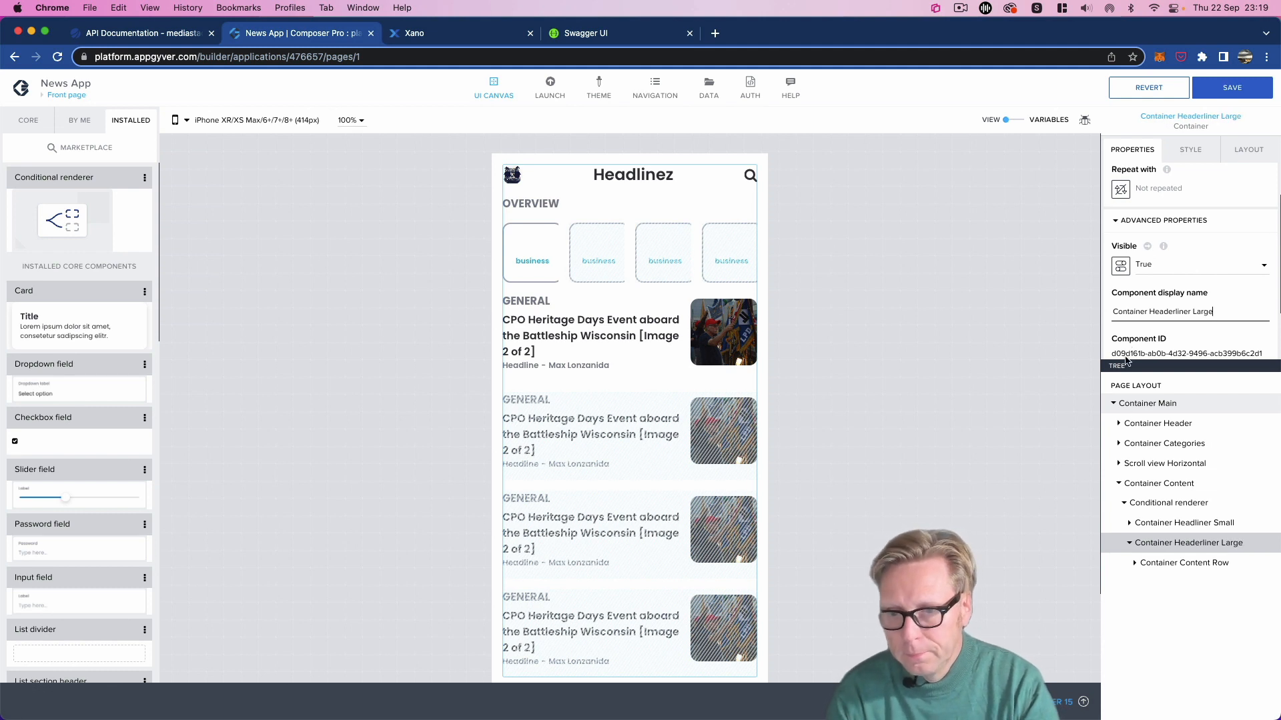
Step: Move Container Image above Container Text within the Container Content Row of Container Headerliner Large
click(1135, 563)
click(1169, 586)
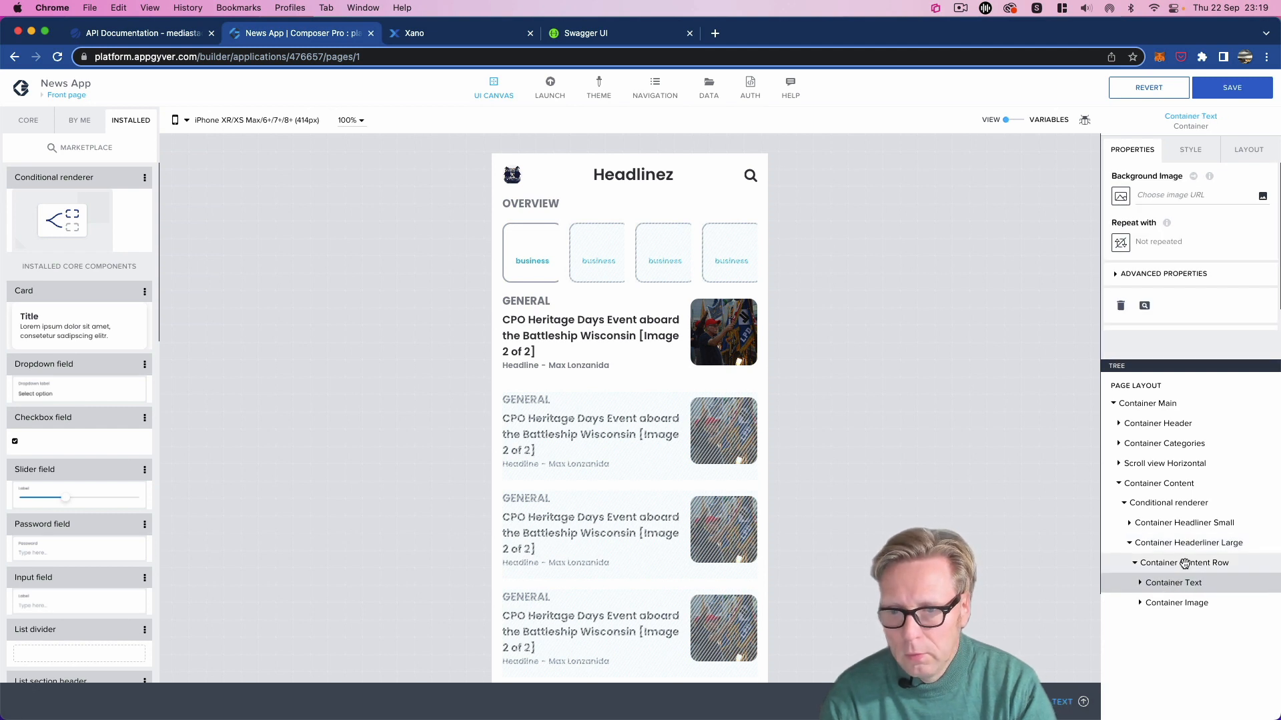
click(1184, 563)
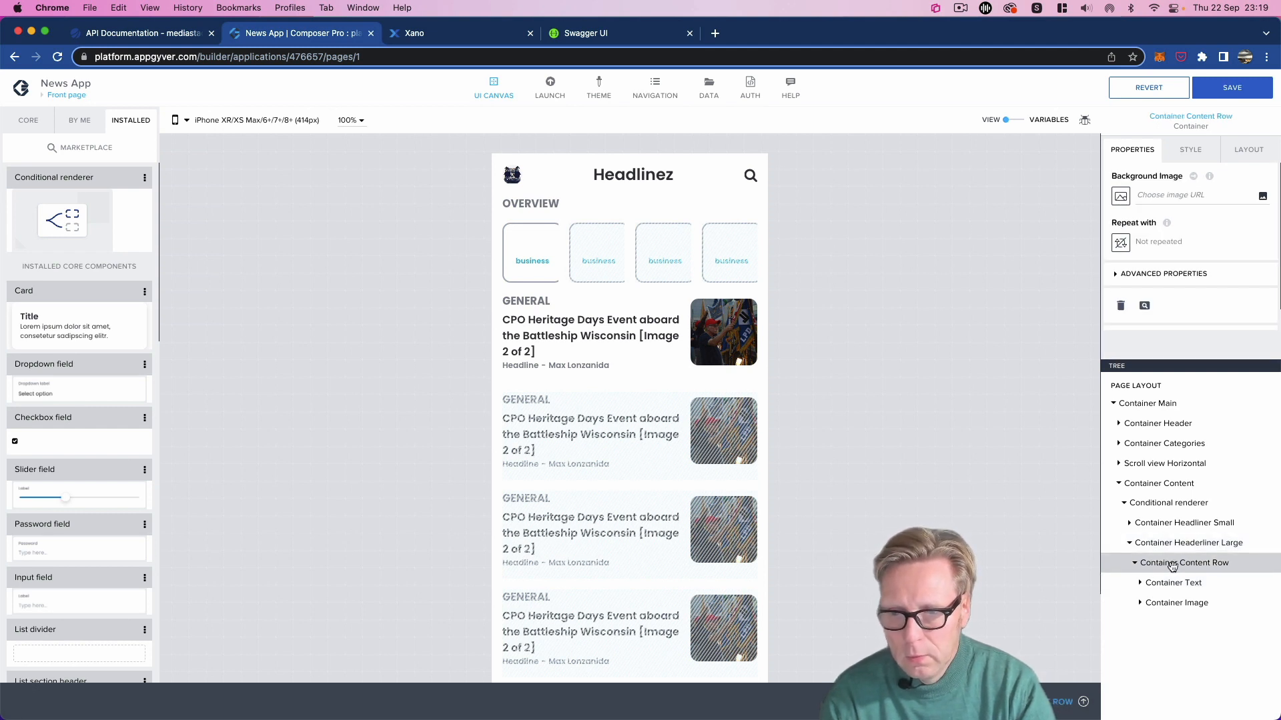
click(1181, 584)
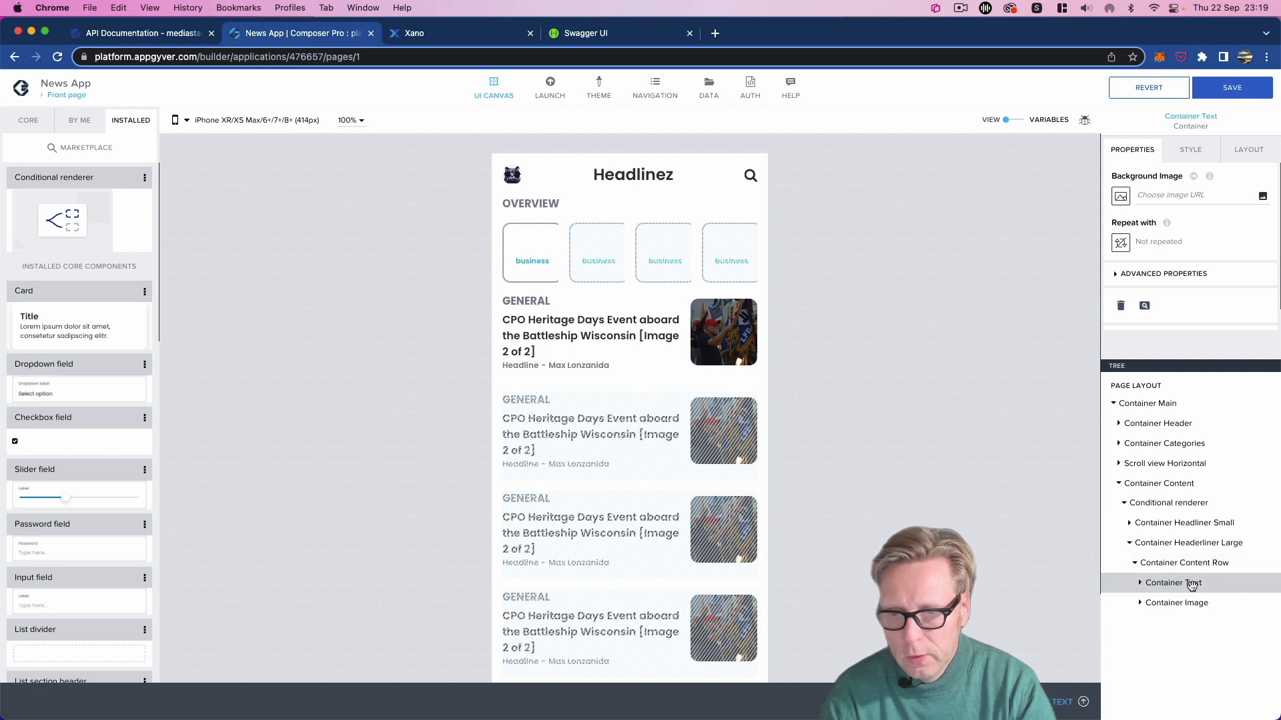
drag(1198, 605, 1174, 573)
Step: Set the layout direction of Container Content Row in Container Headerliner Large to Vertical
click(1173, 564)
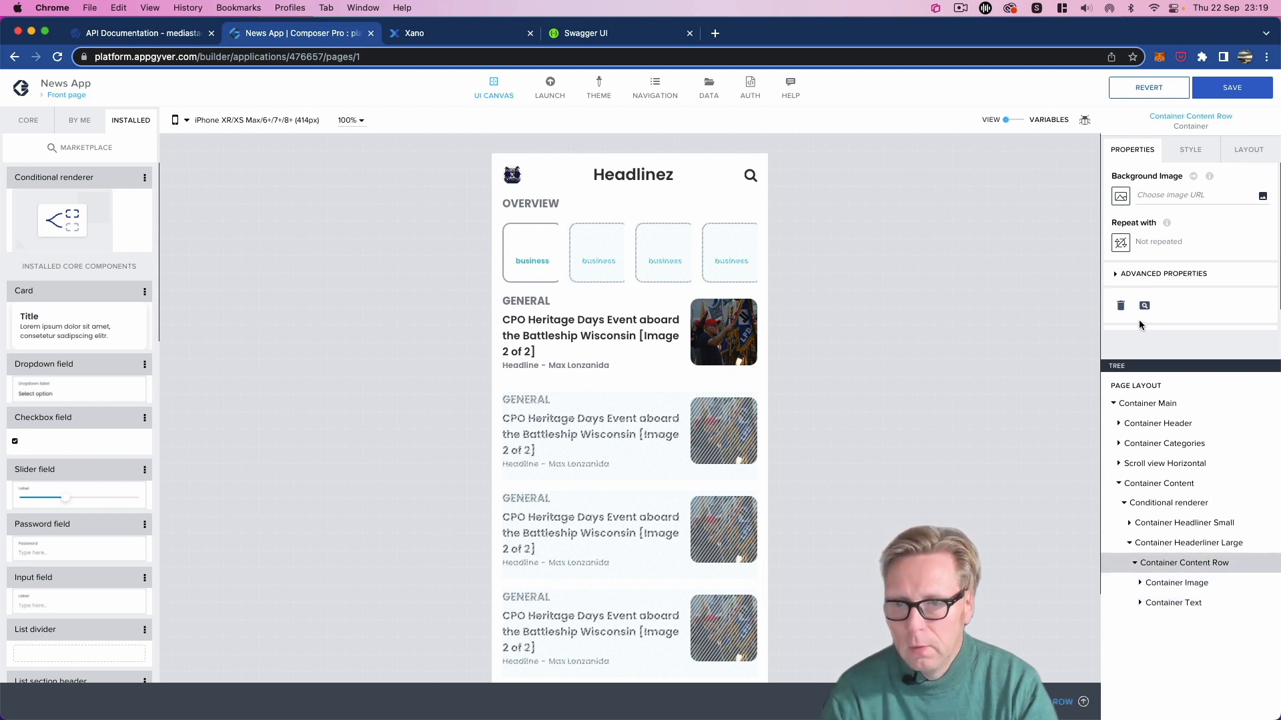
click(1248, 150)
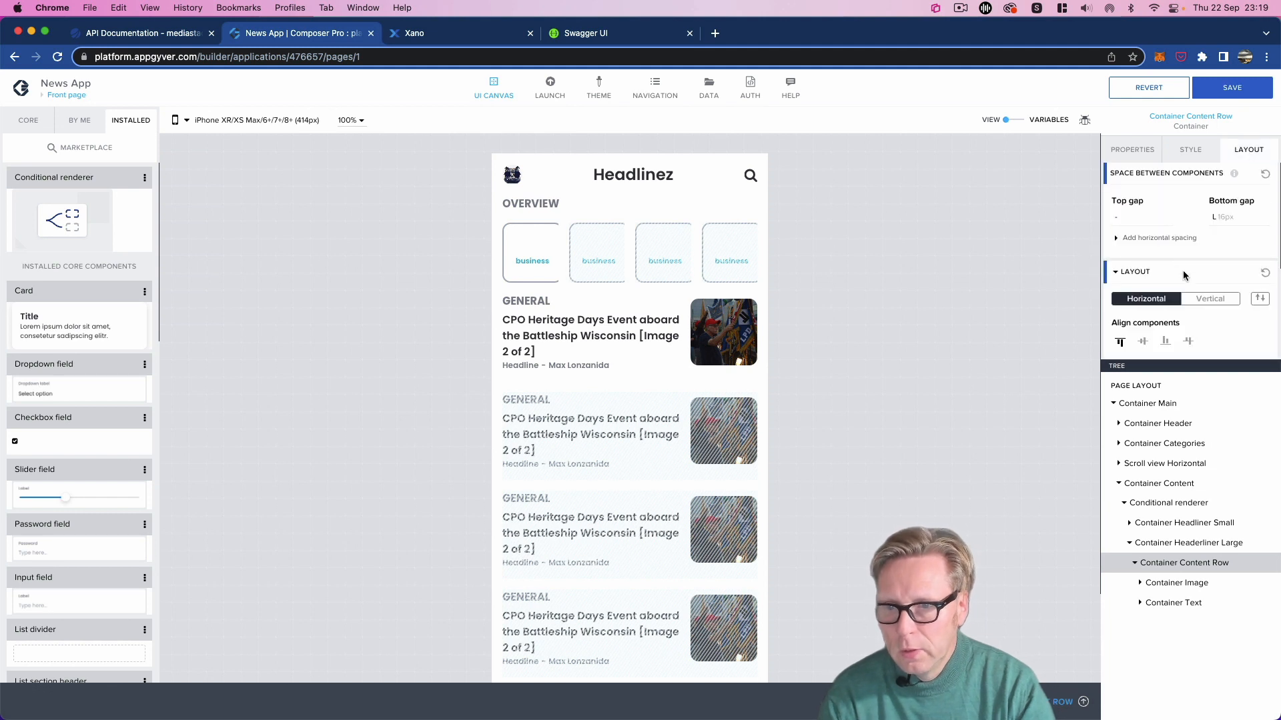
click(1205, 300)
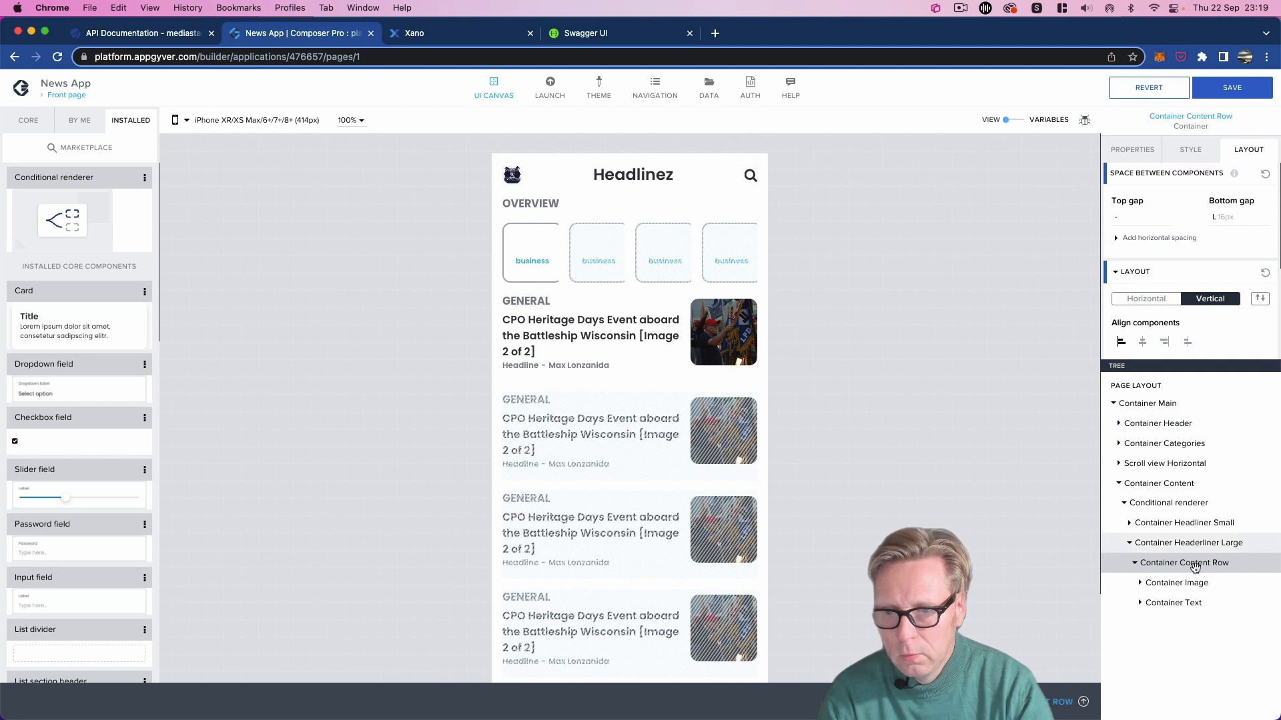
click(1191, 584)
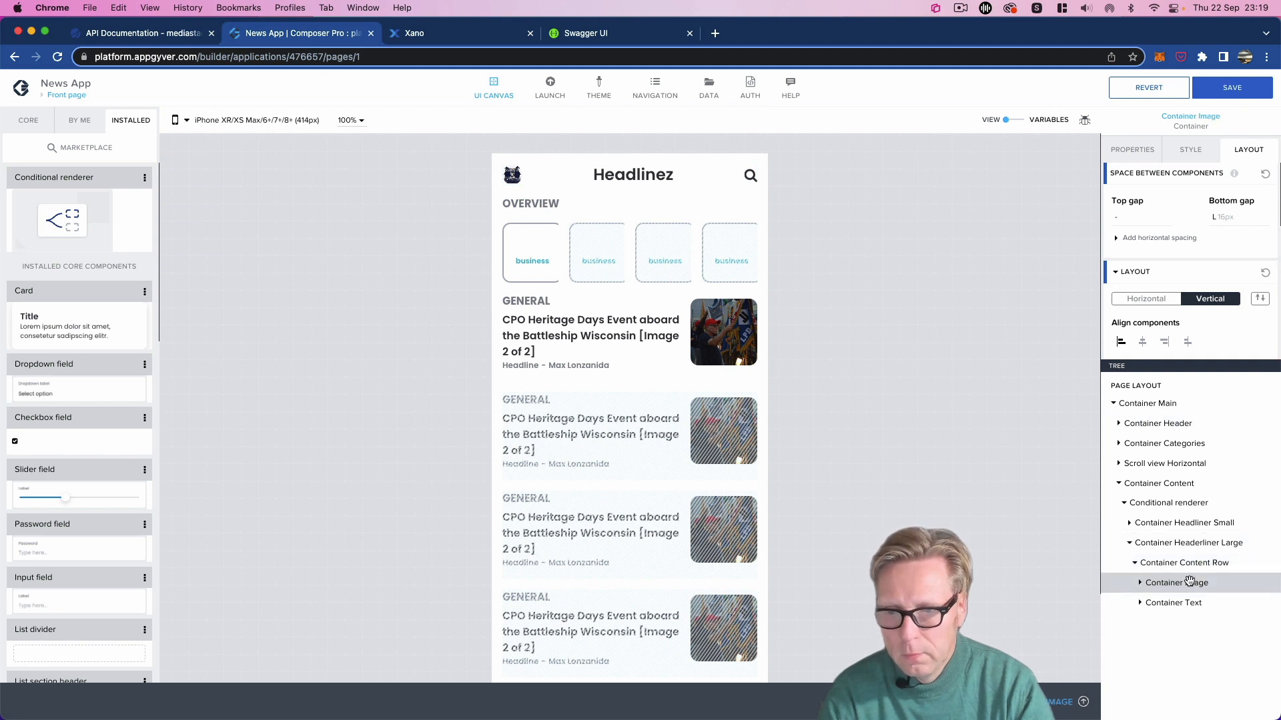
Step: Rename the Conditional renderer's second render ID as "large" and make it the one shown on the canvas
click(1178, 504)
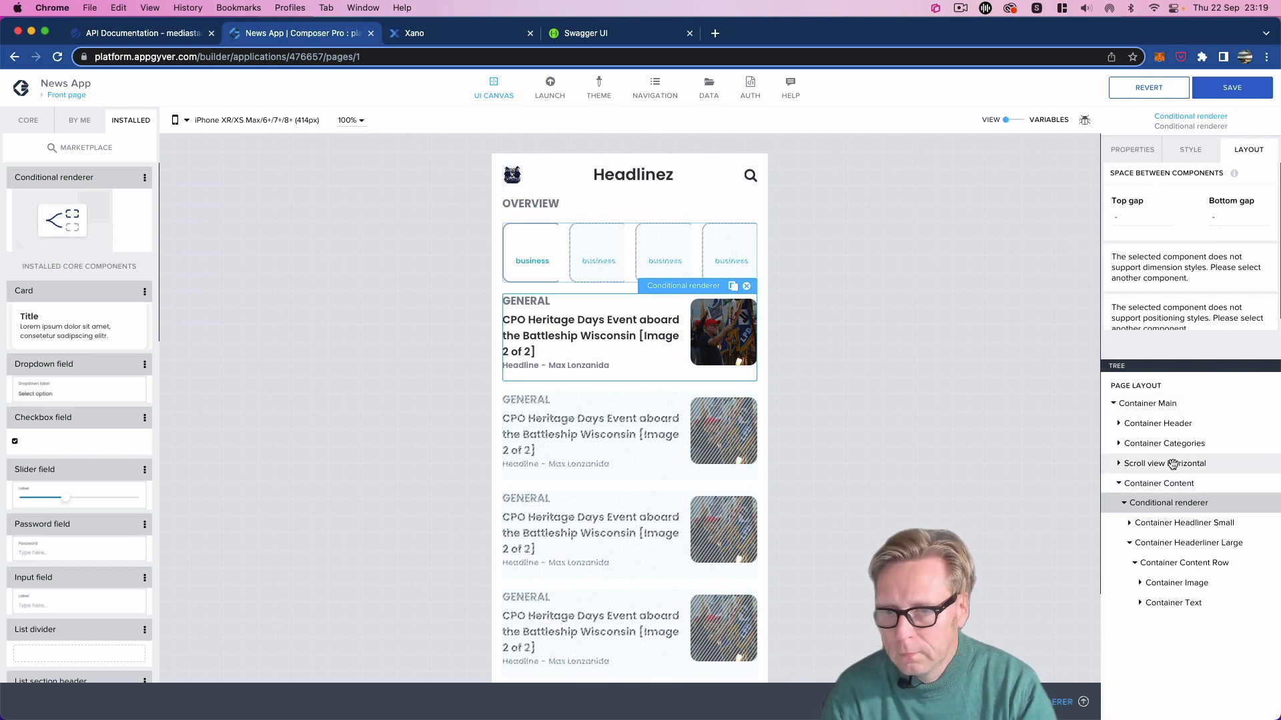
click(1129, 542)
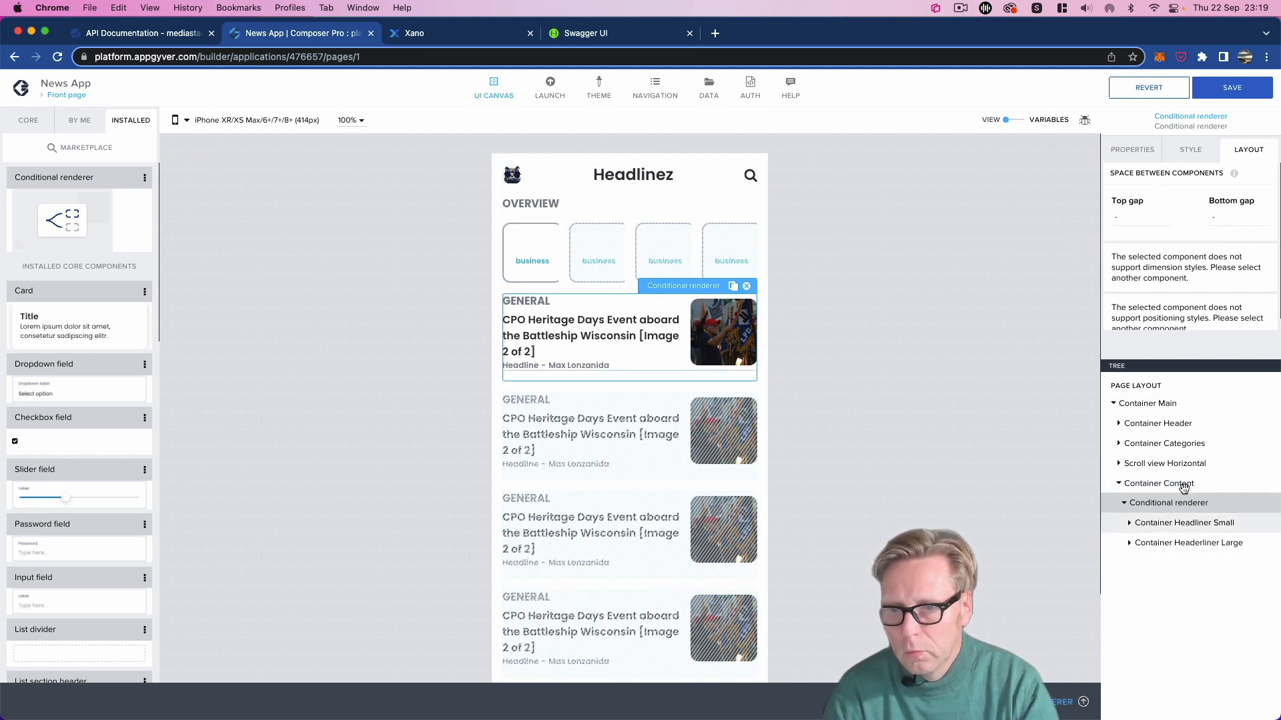
click(1132, 155)
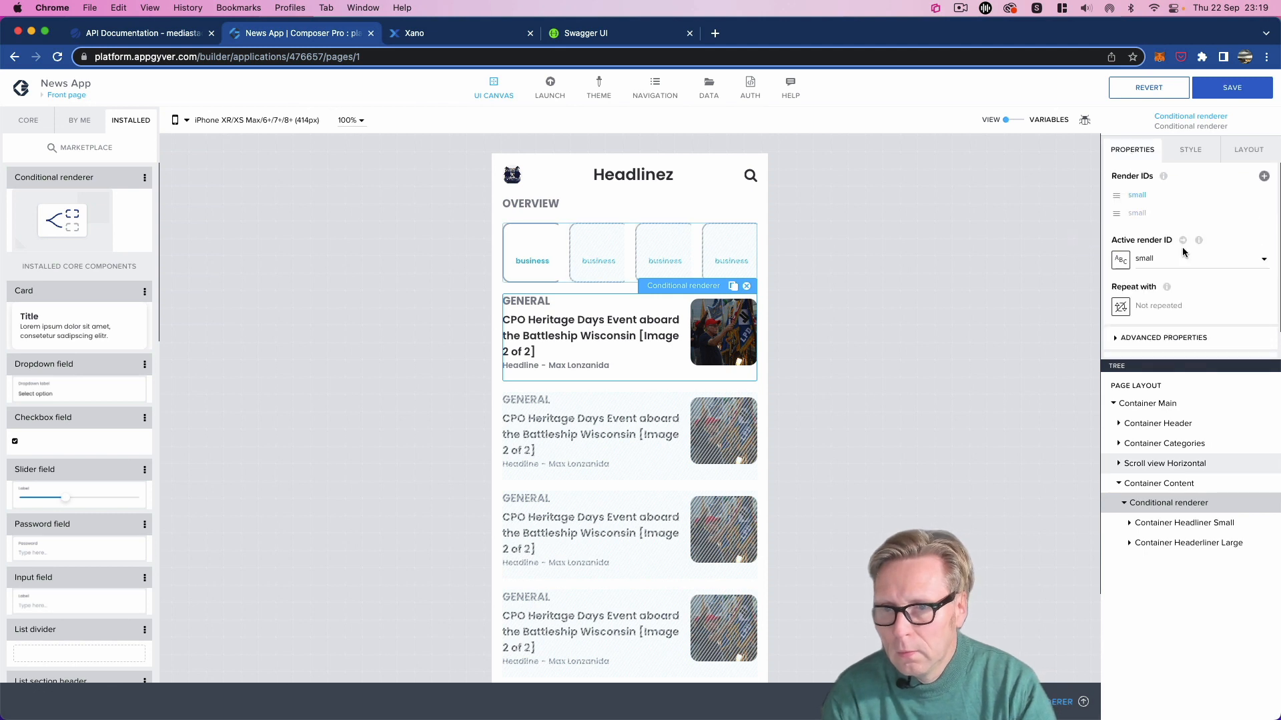
double_click(1141, 214)
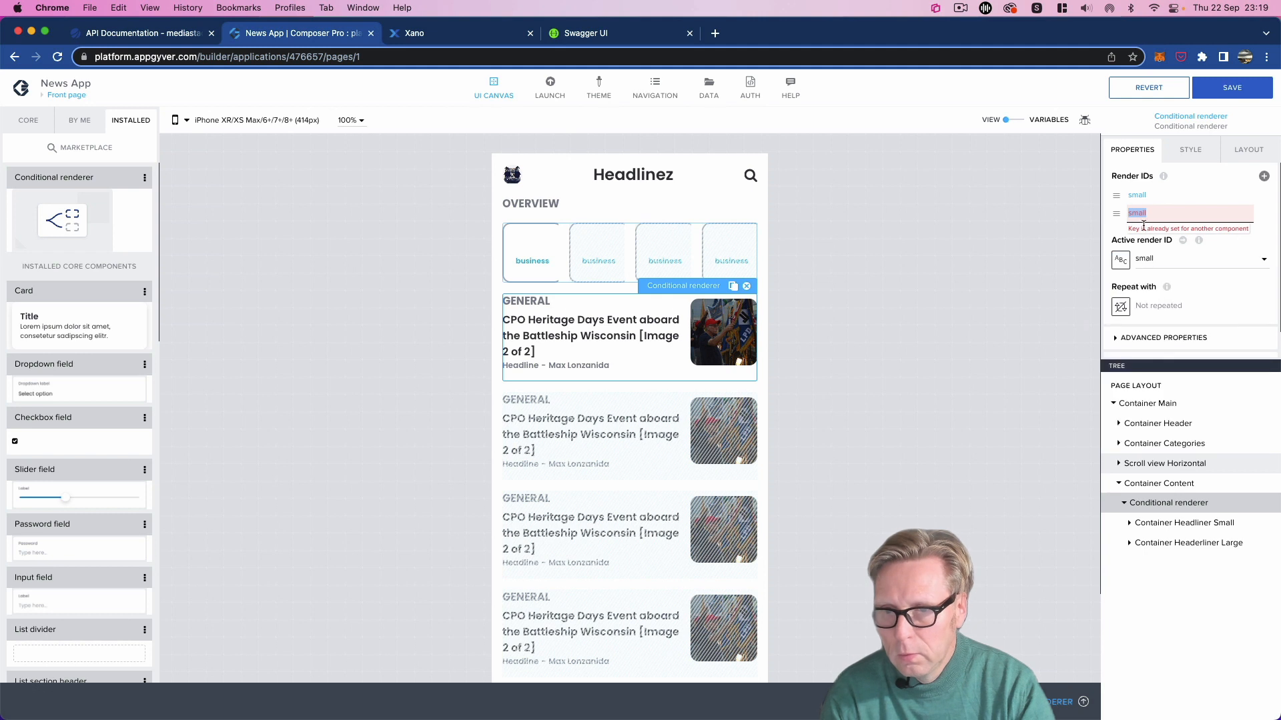
text(large)
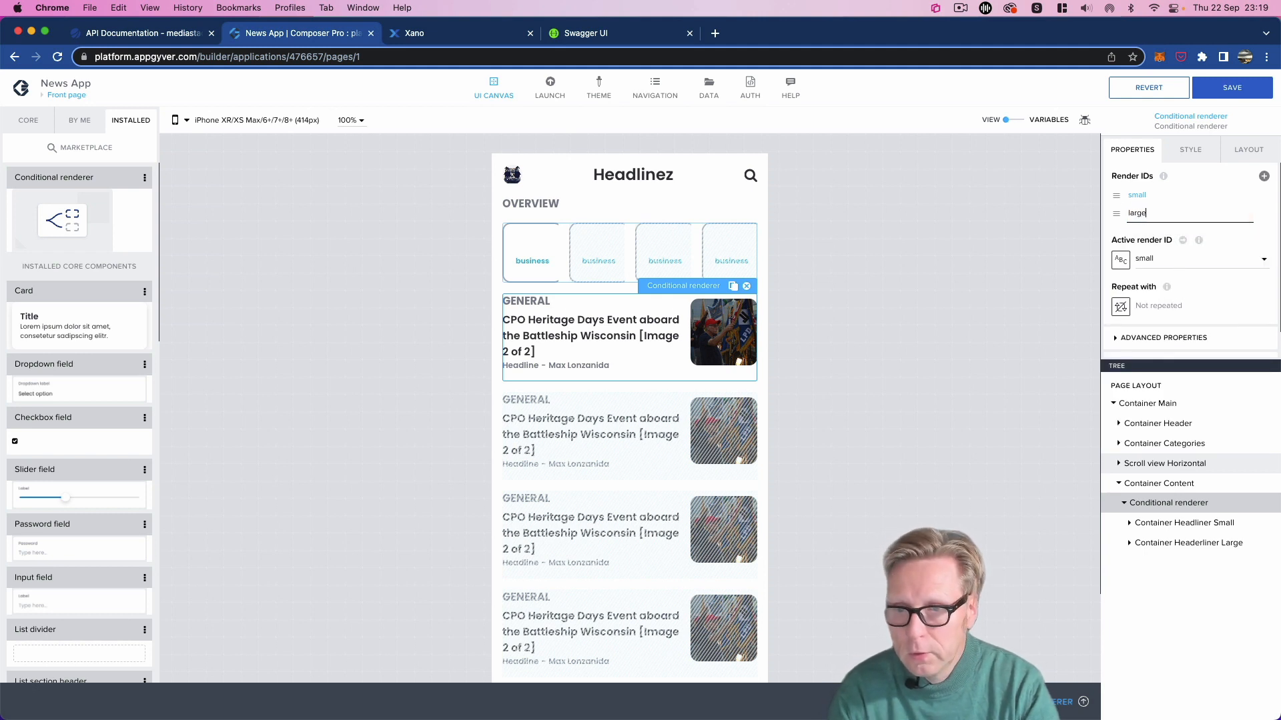
key(Return)
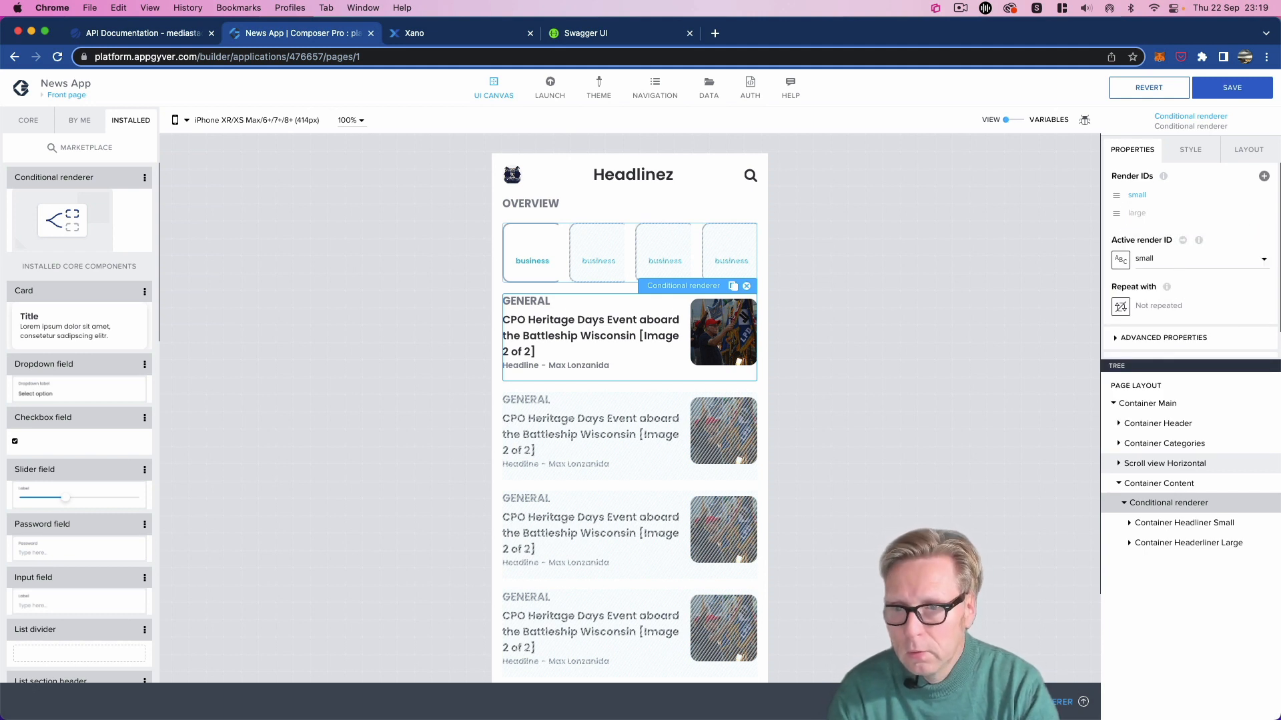
click(1136, 214)
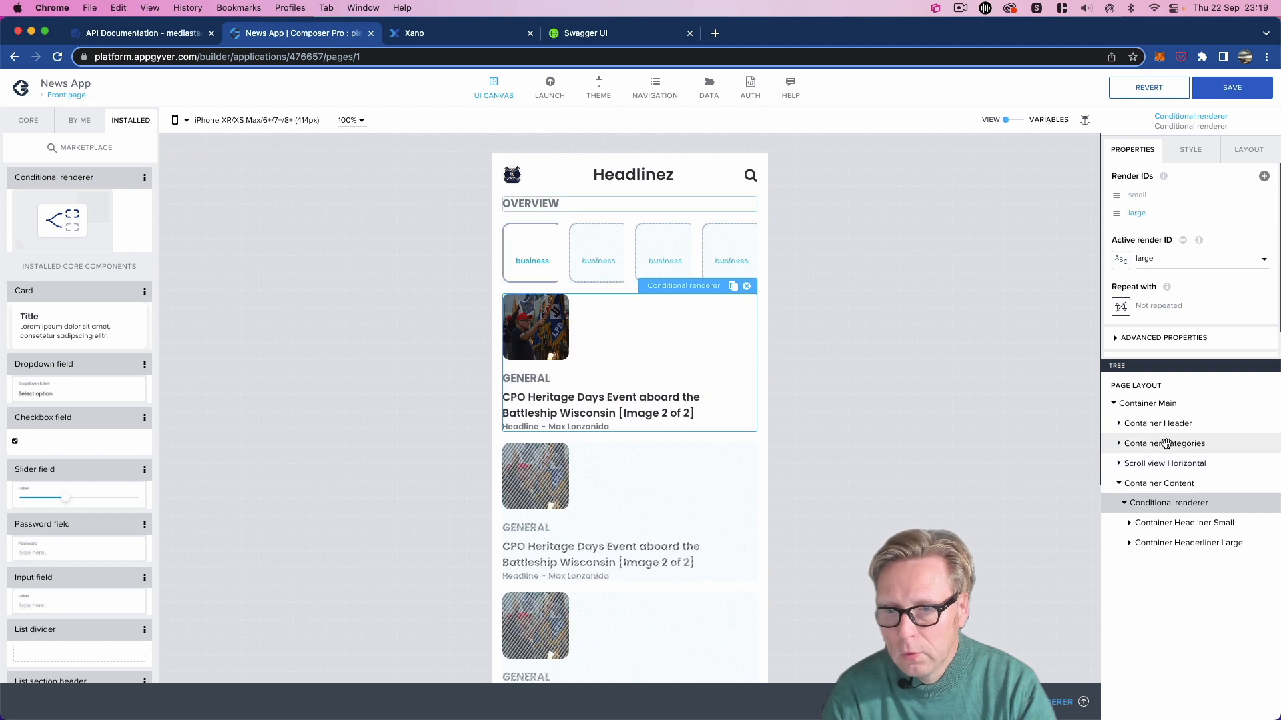
Step: Set Container Image inside Container Headerliner Large to grow to full width
click(1210, 544)
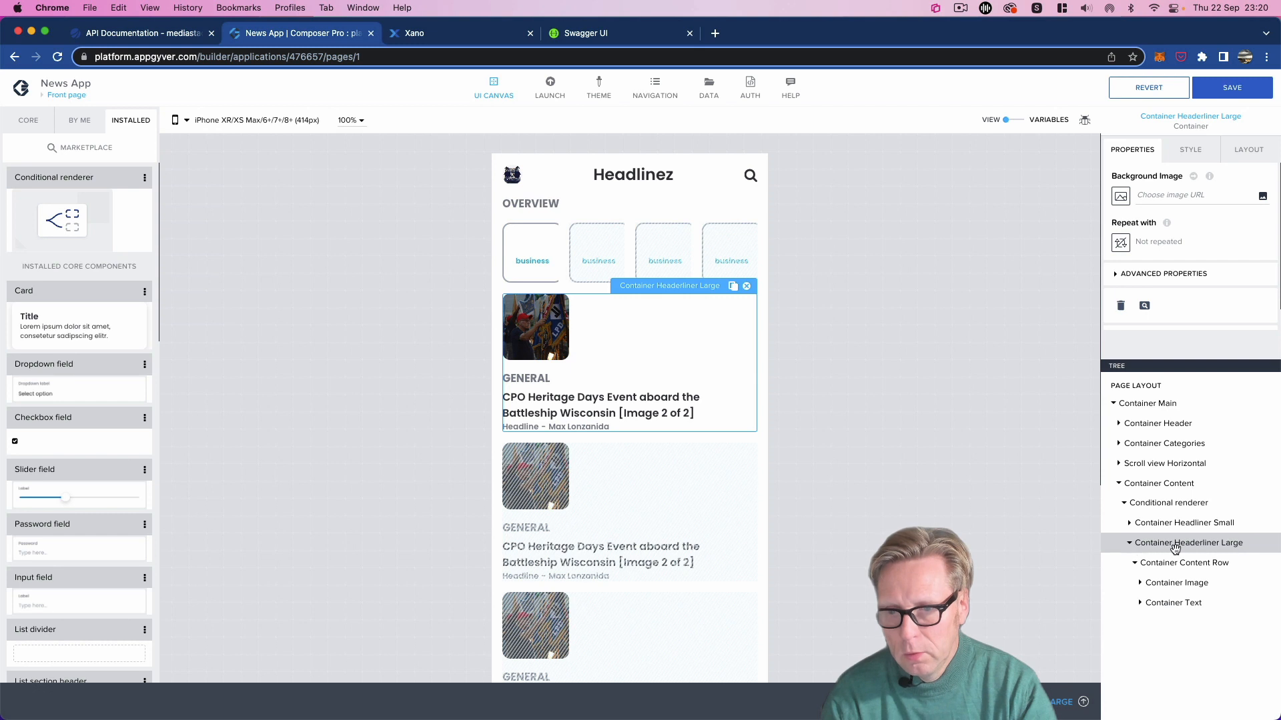
click(1177, 583)
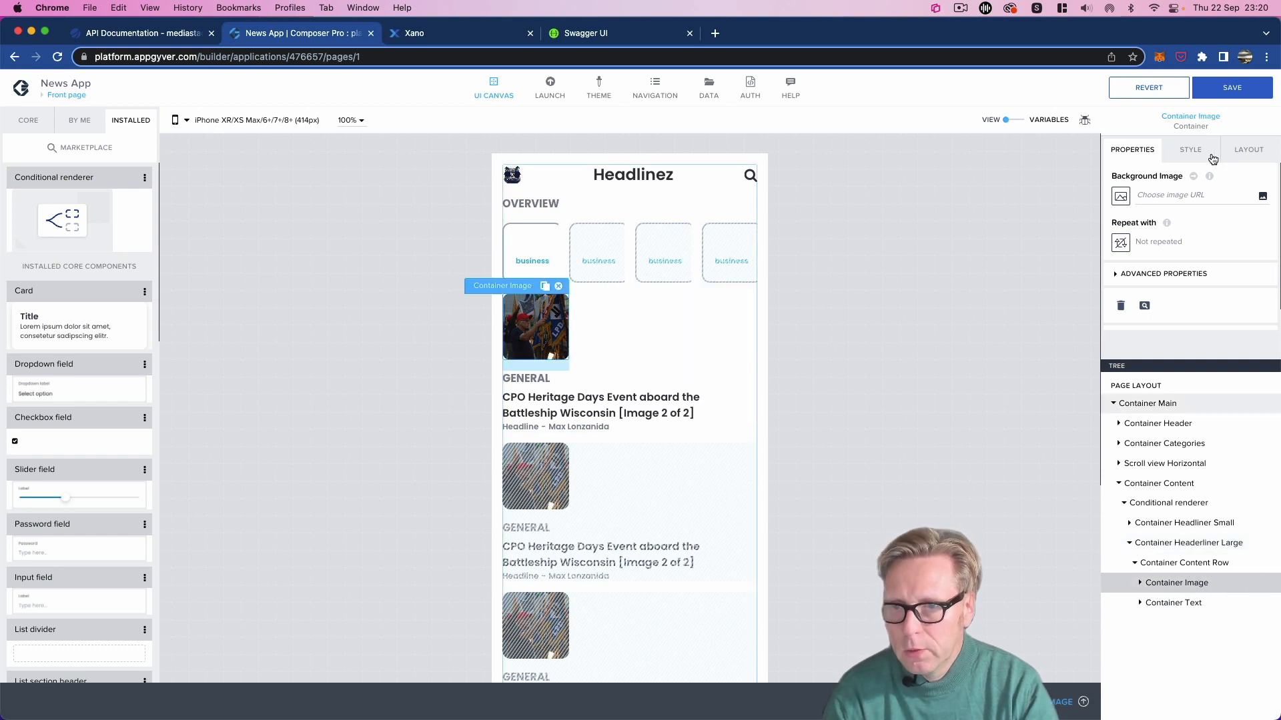
click(1248, 150)
scroll(1157, 287, down, 3)
scroll(1157, 287, down, 5)
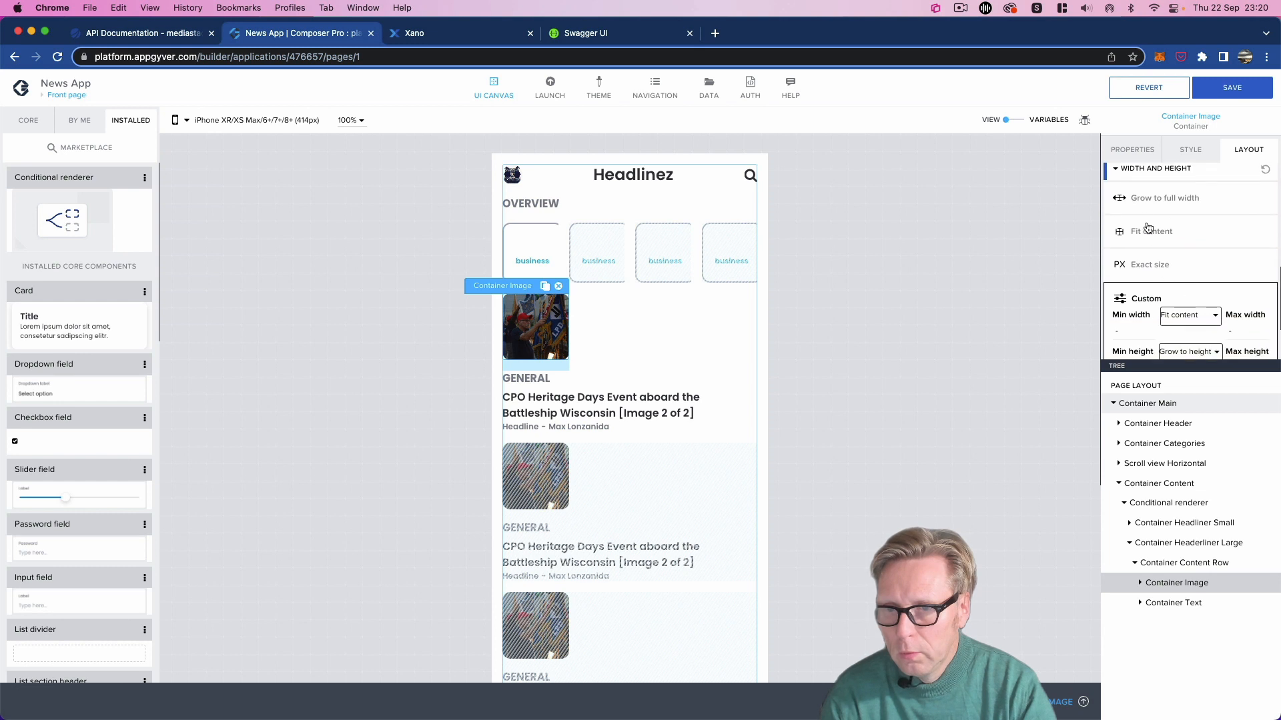
click(1148, 201)
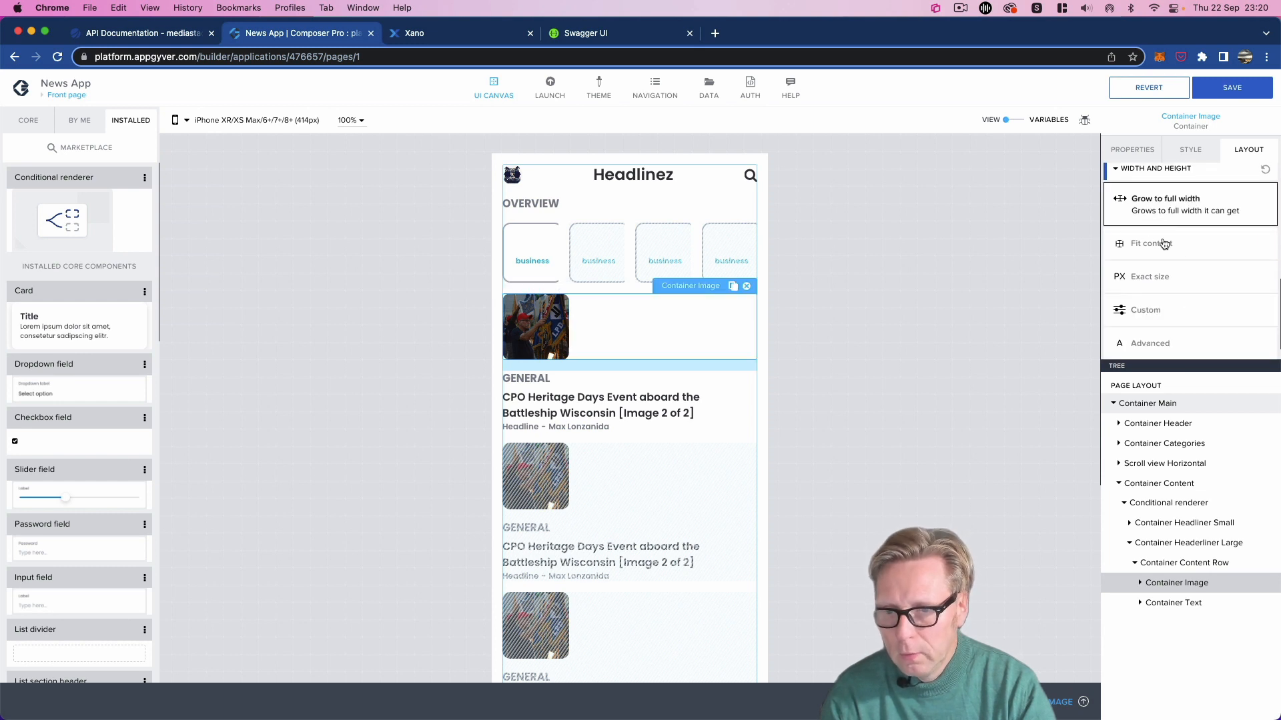
Step: Set Image 2 inside that Container Image to grow to full width
click(1141, 585)
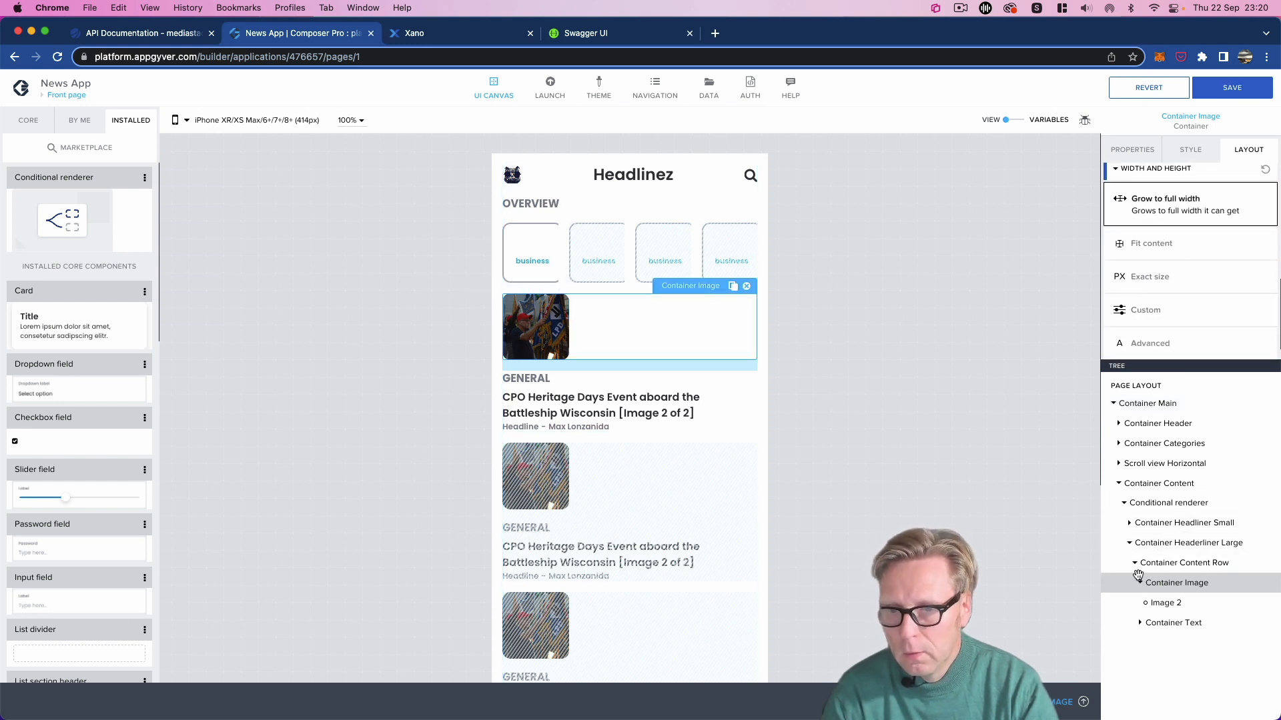
click(1162, 602)
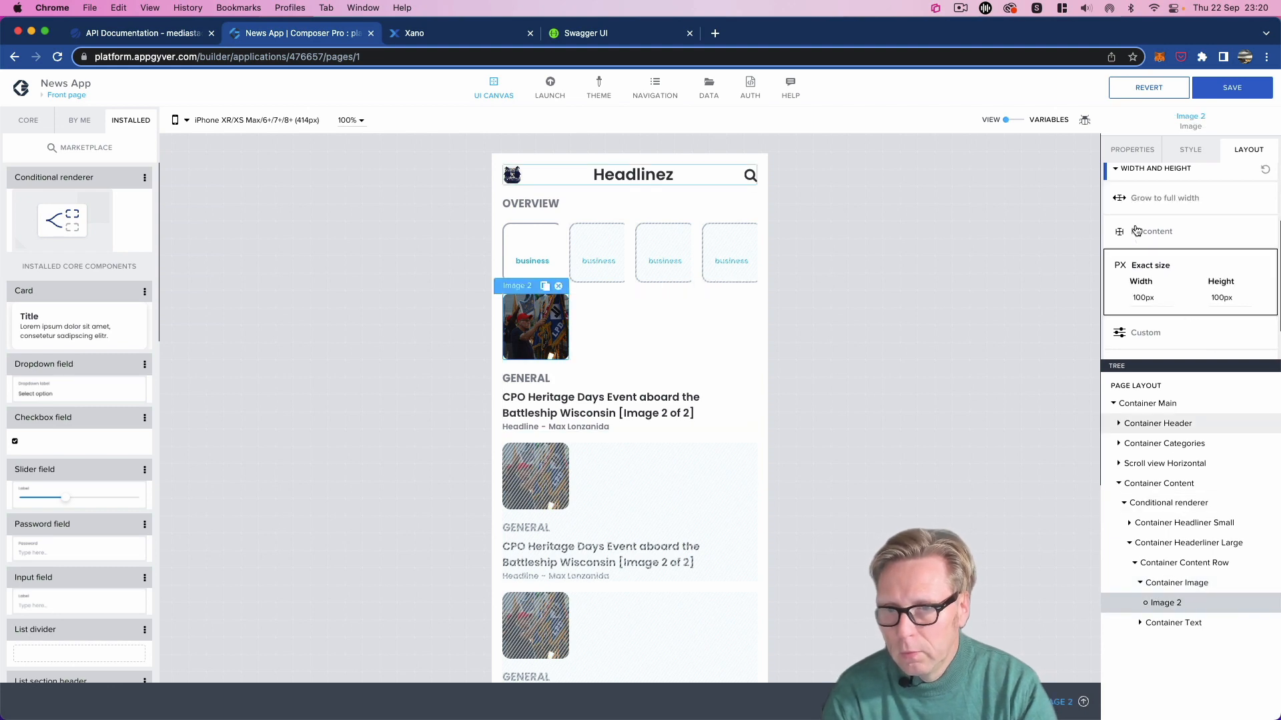
click(1141, 202)
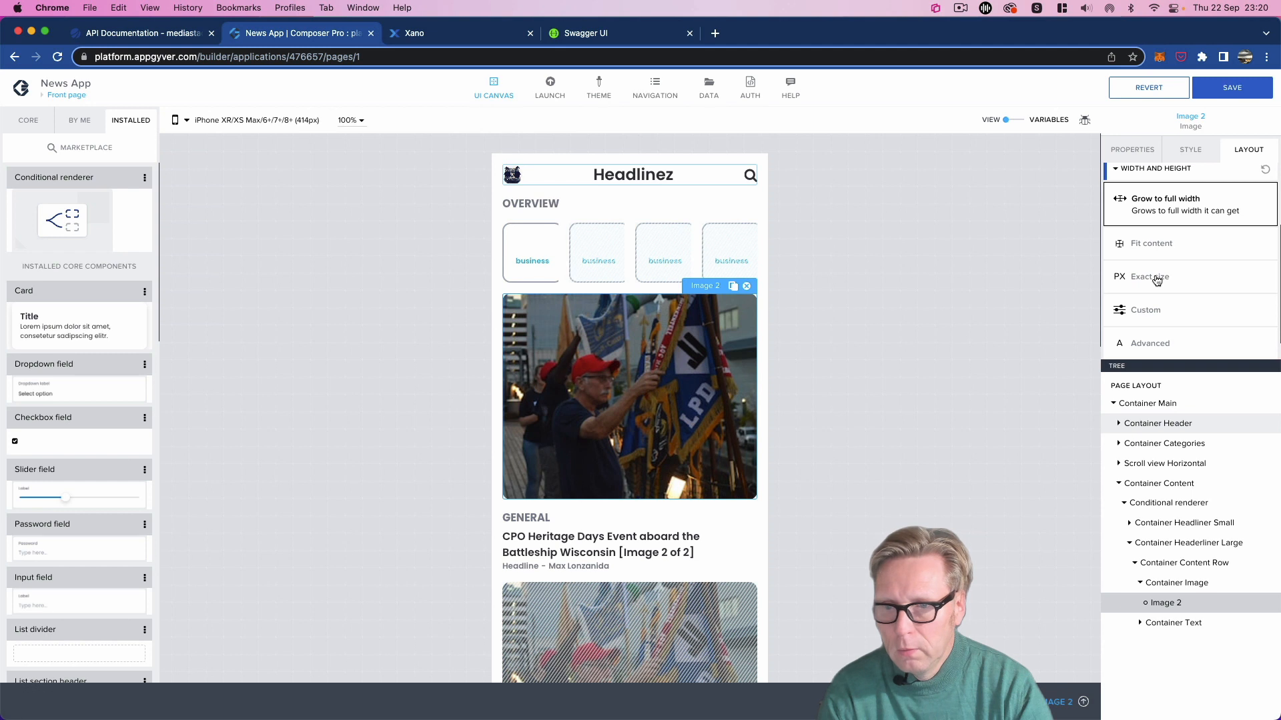
Step: Give Image 2 a custom size with a set height of 200 px and save the app
click(1163, 314)
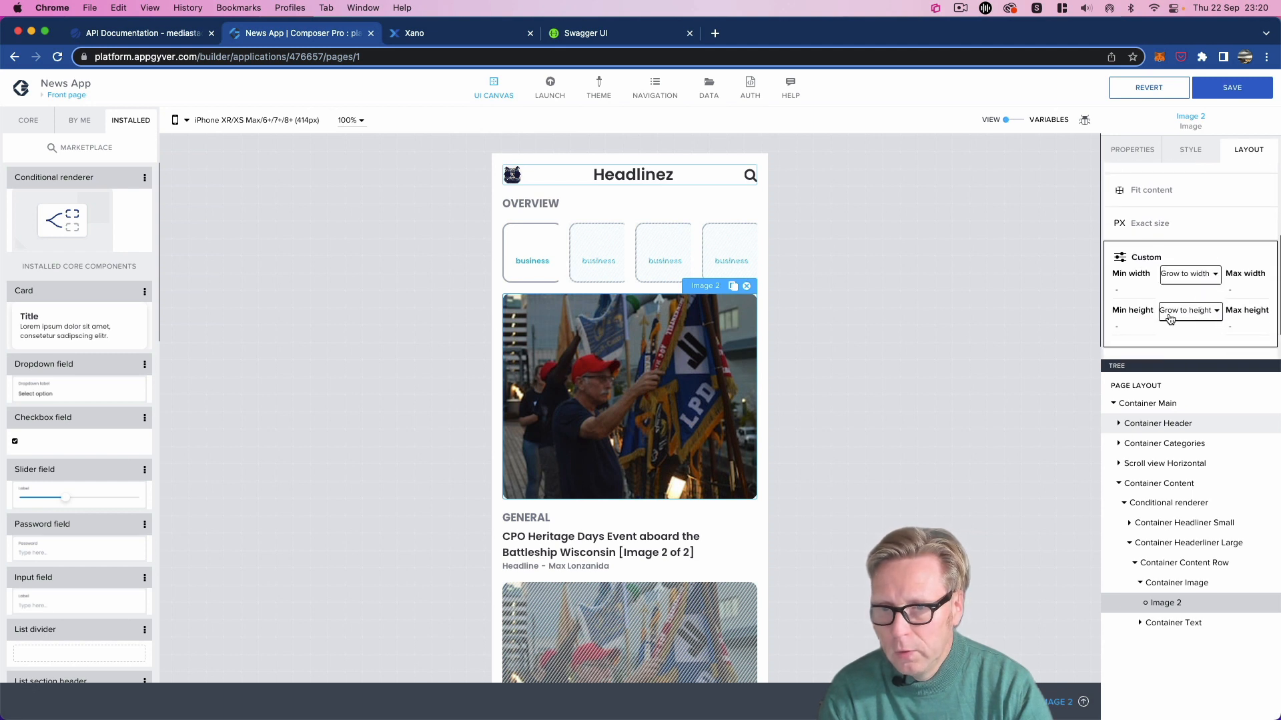
click(1191, 313)
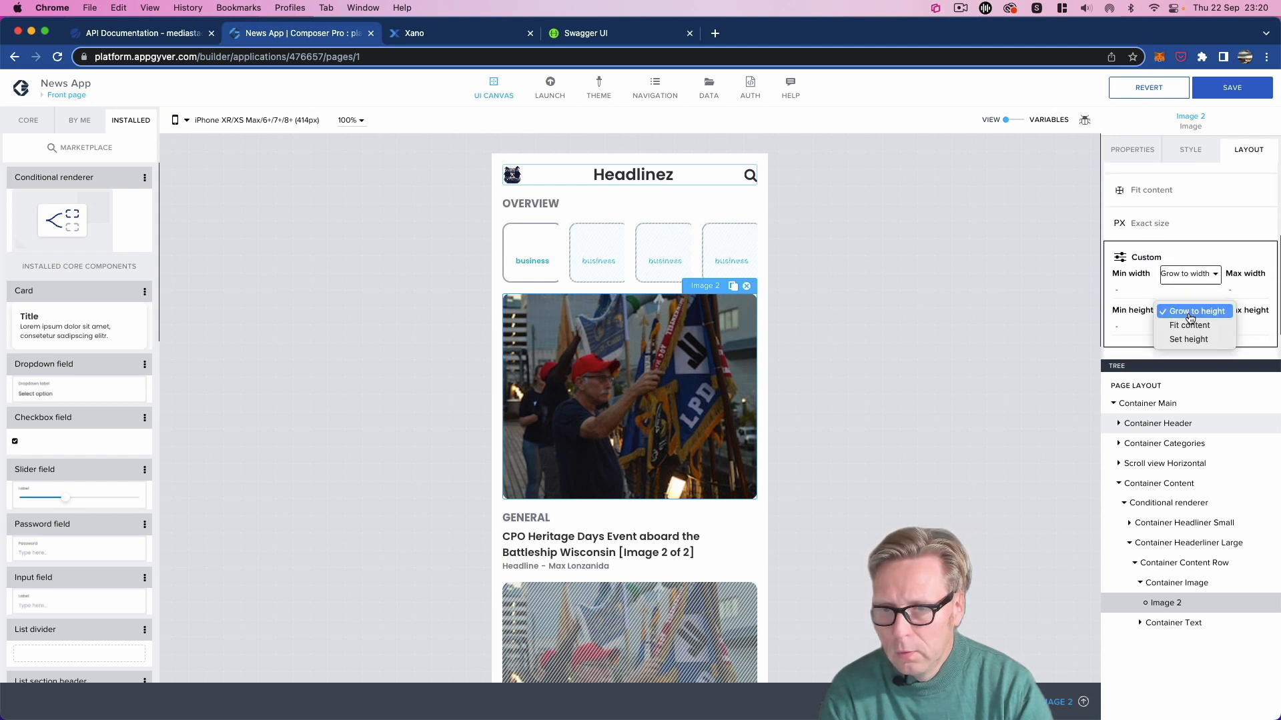
click(1196, 340)
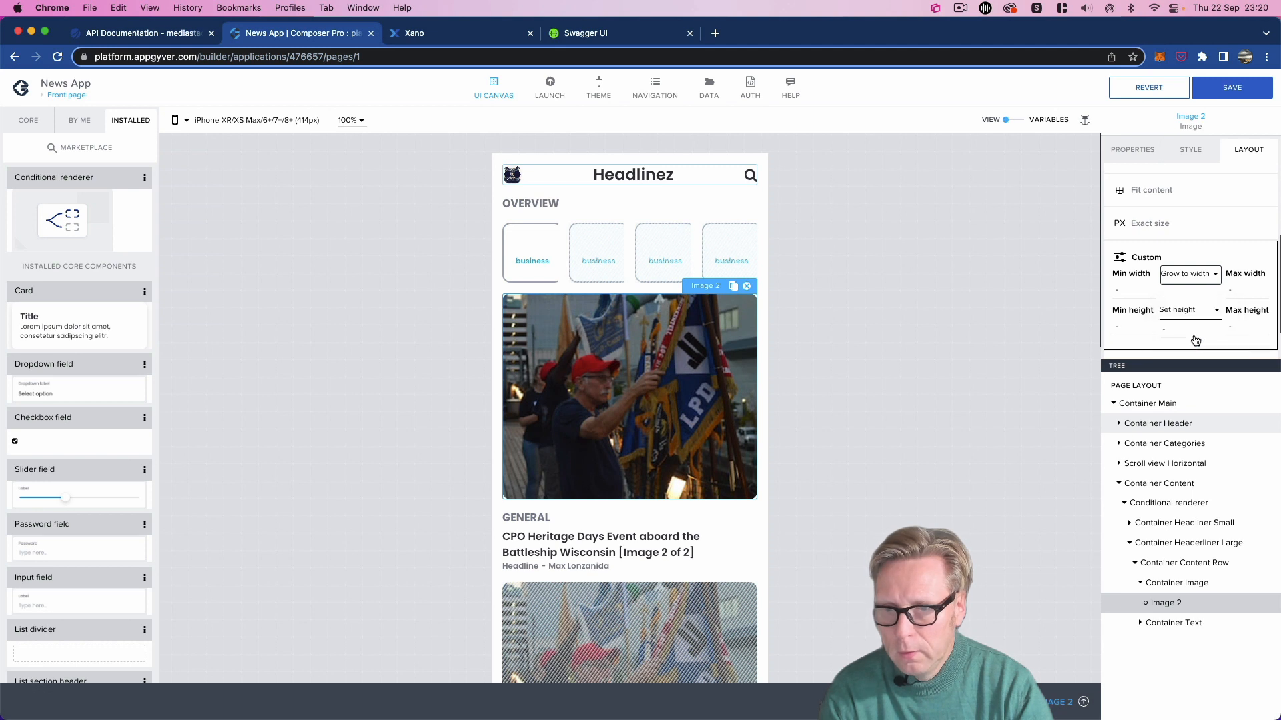
click(1184, 331)
click(1180, 345)
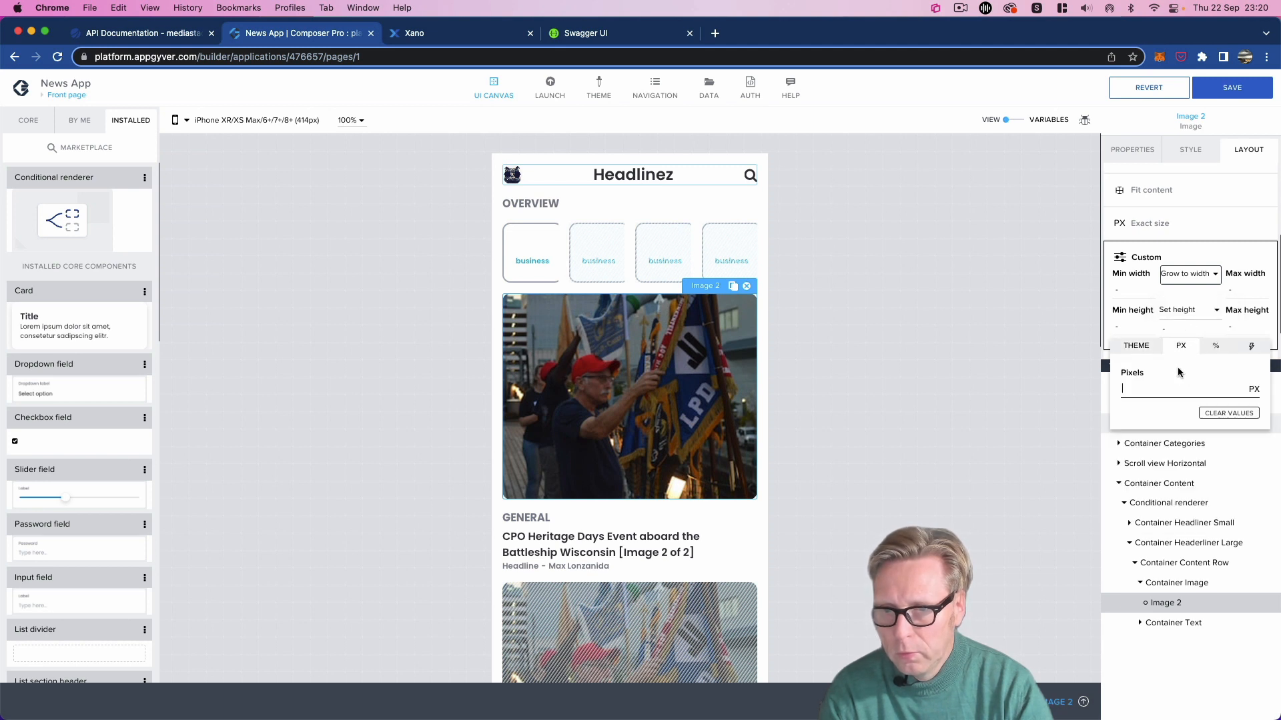
text(200)
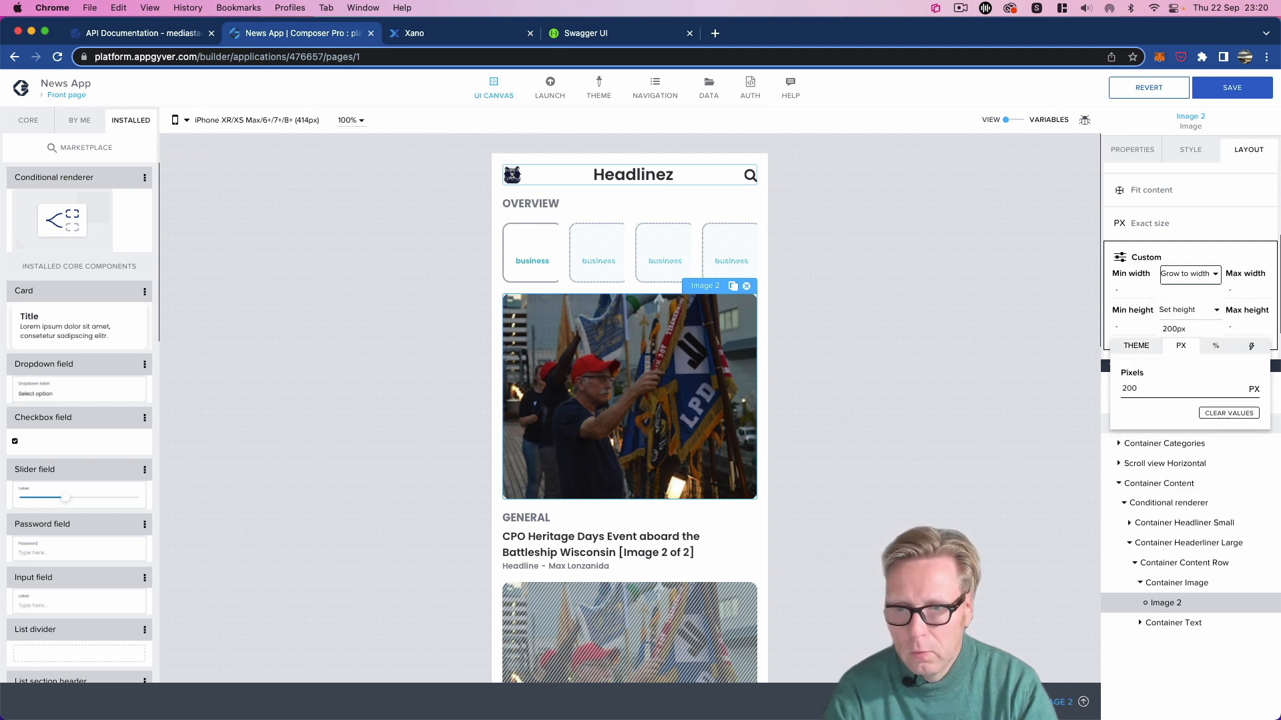
key(Return)
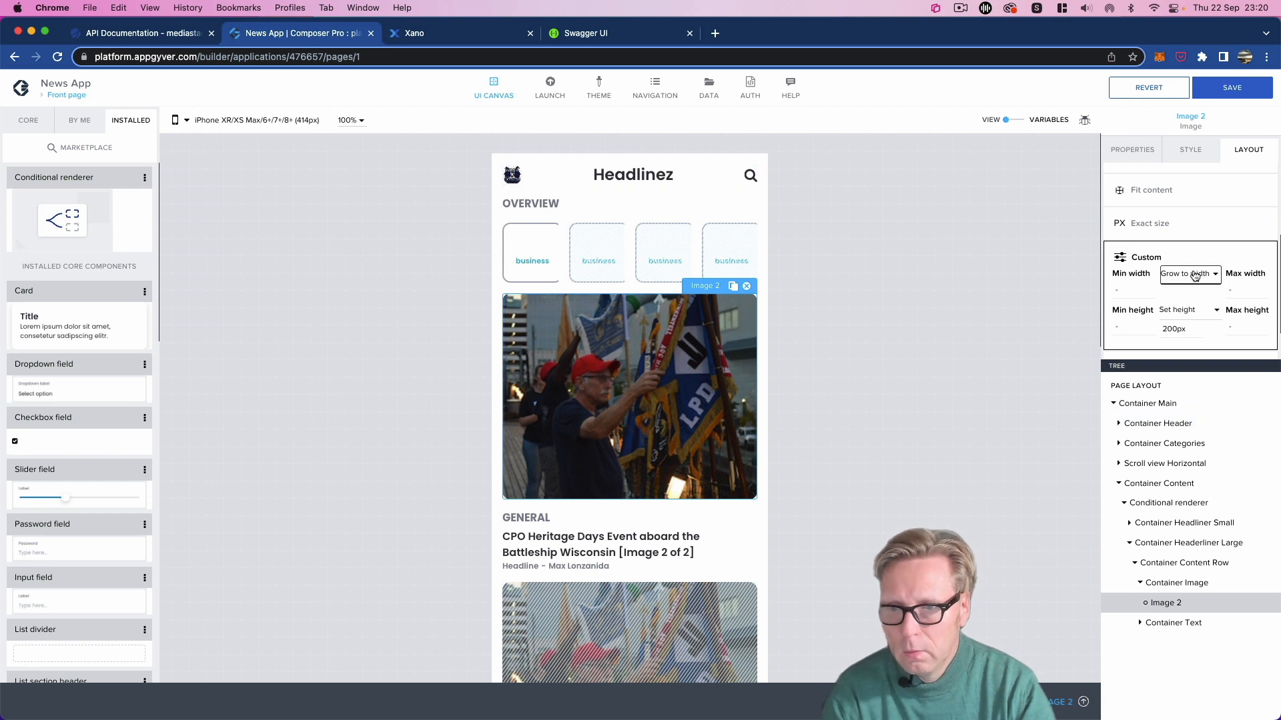
scroll(1254, 253, down, 1)
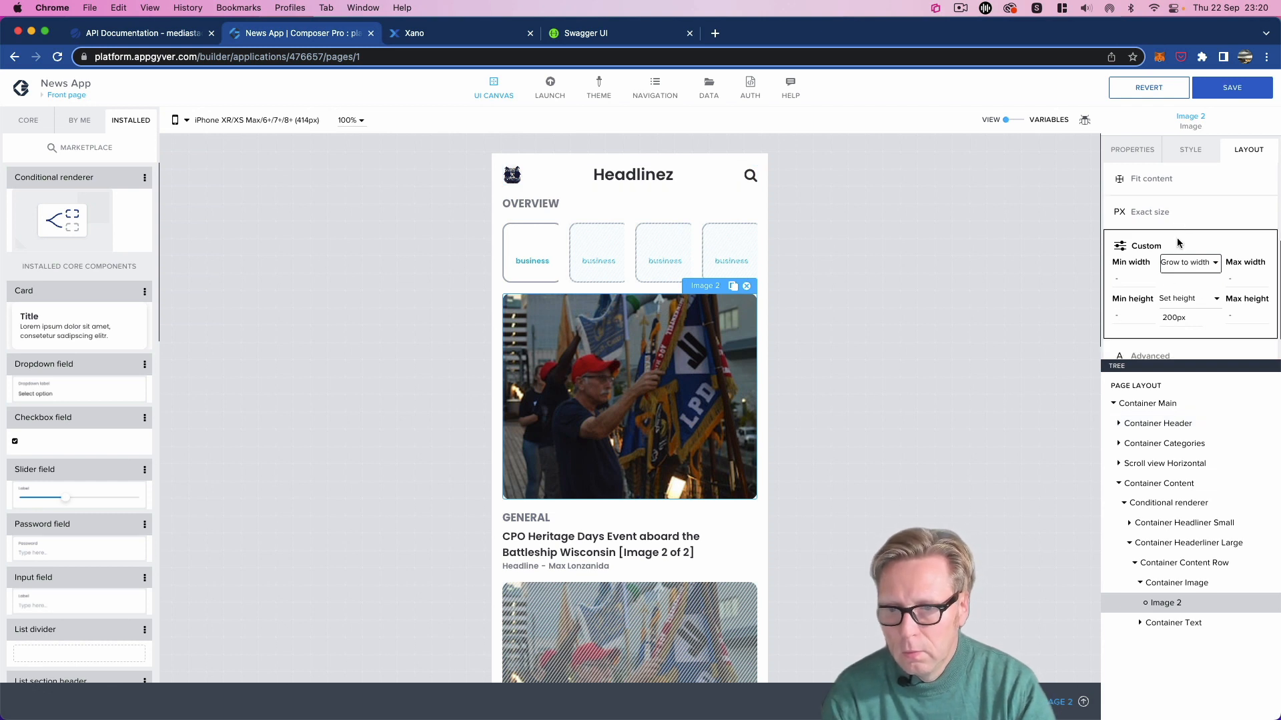
click(1174, 584)
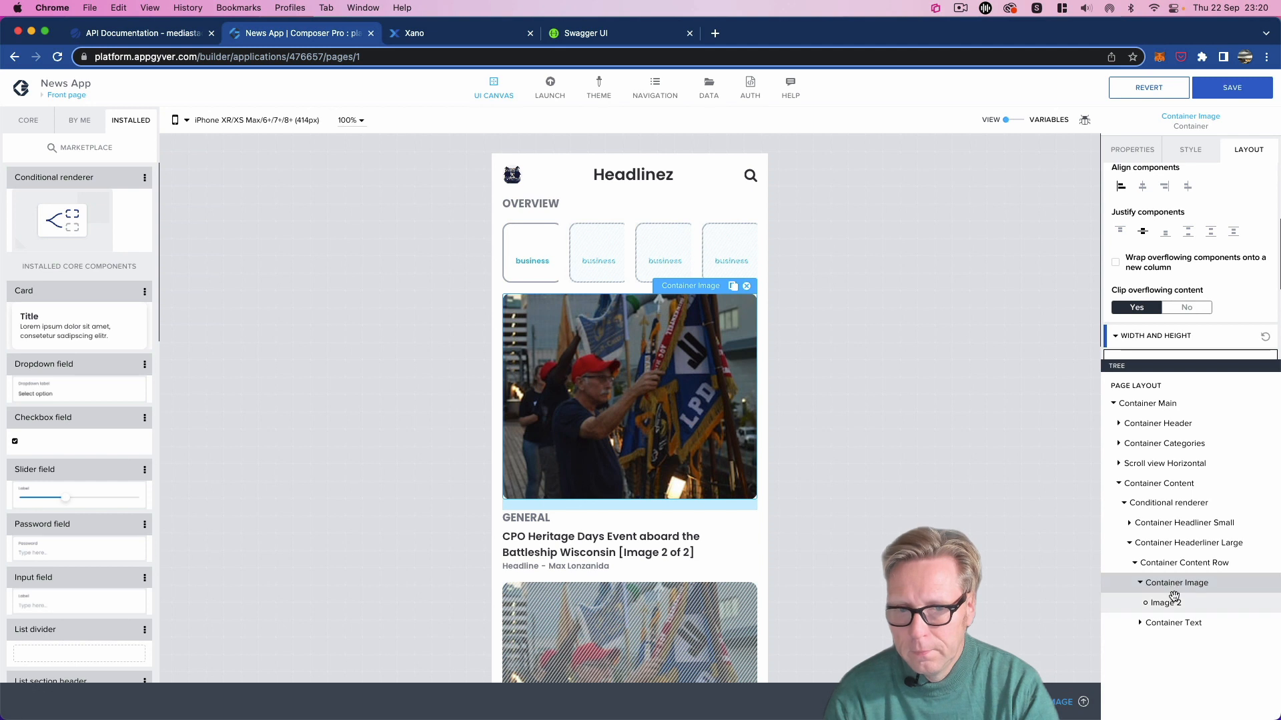
click(1173, 602)
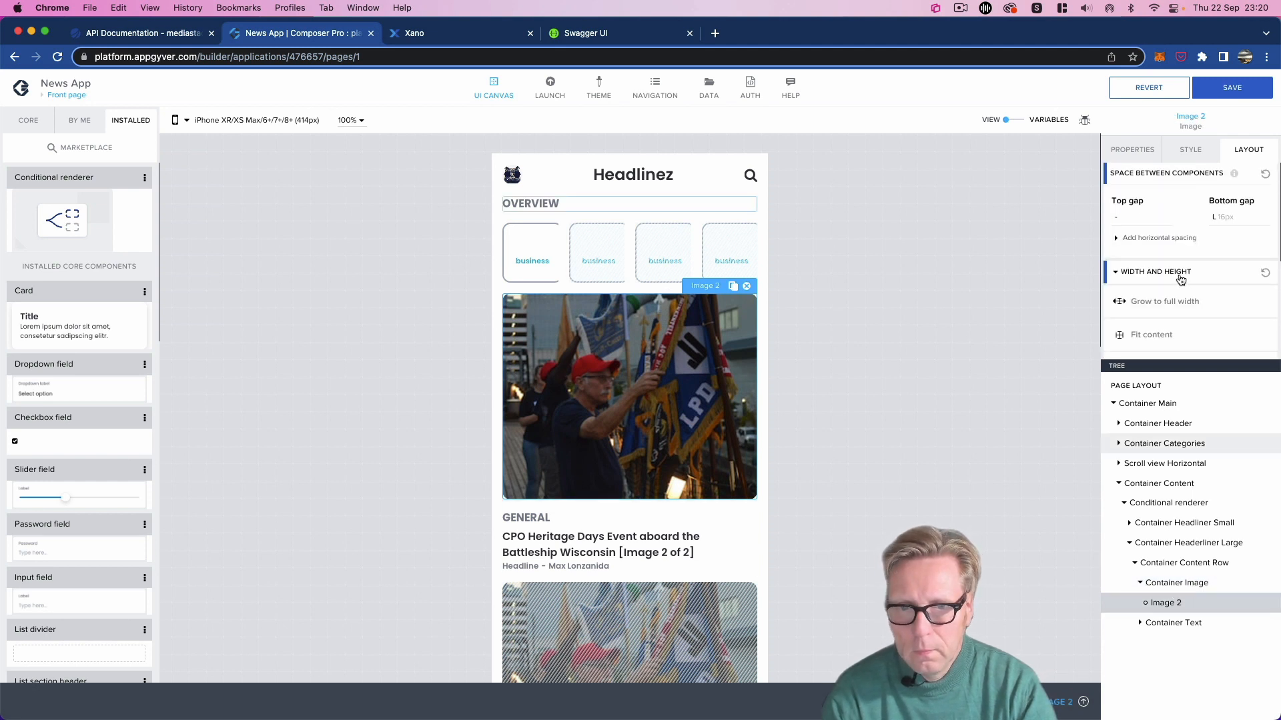
scroll(1181, 279, down, 1)
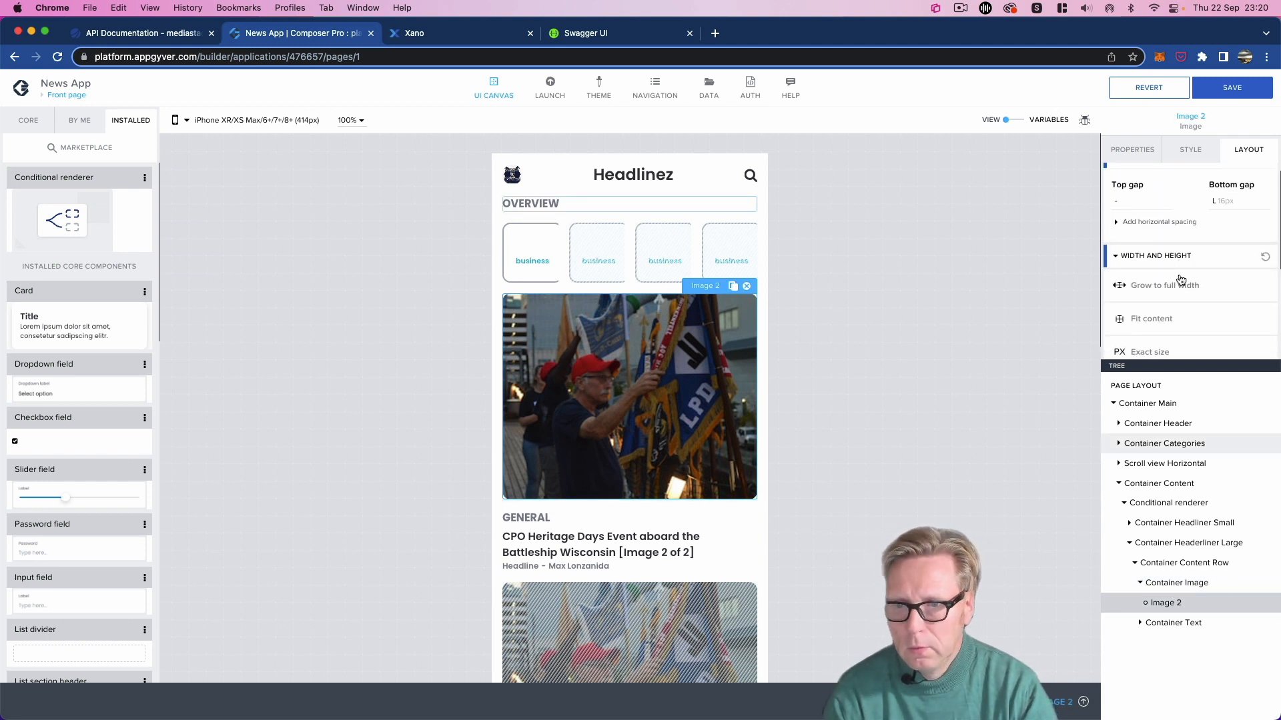
click(1217, 94)
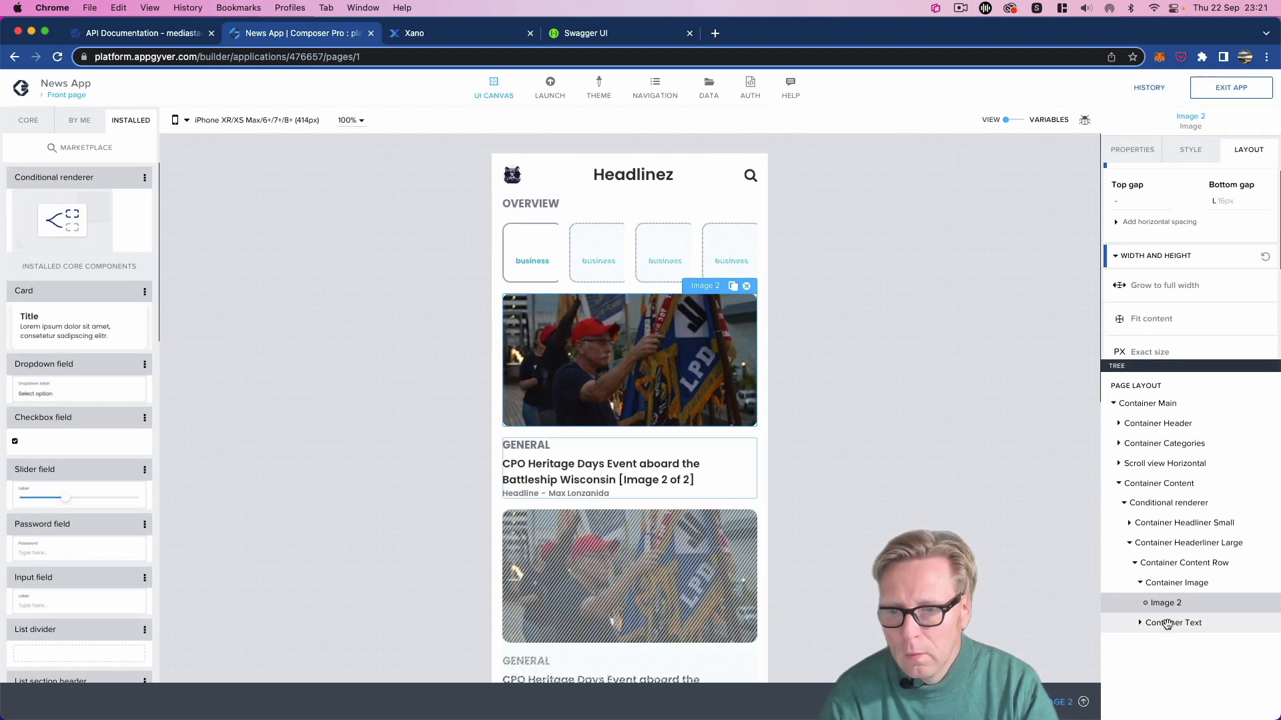
Step: Move Image 2 directly under Container Content Row and delete the emptied Container Image
click(1140, 623)
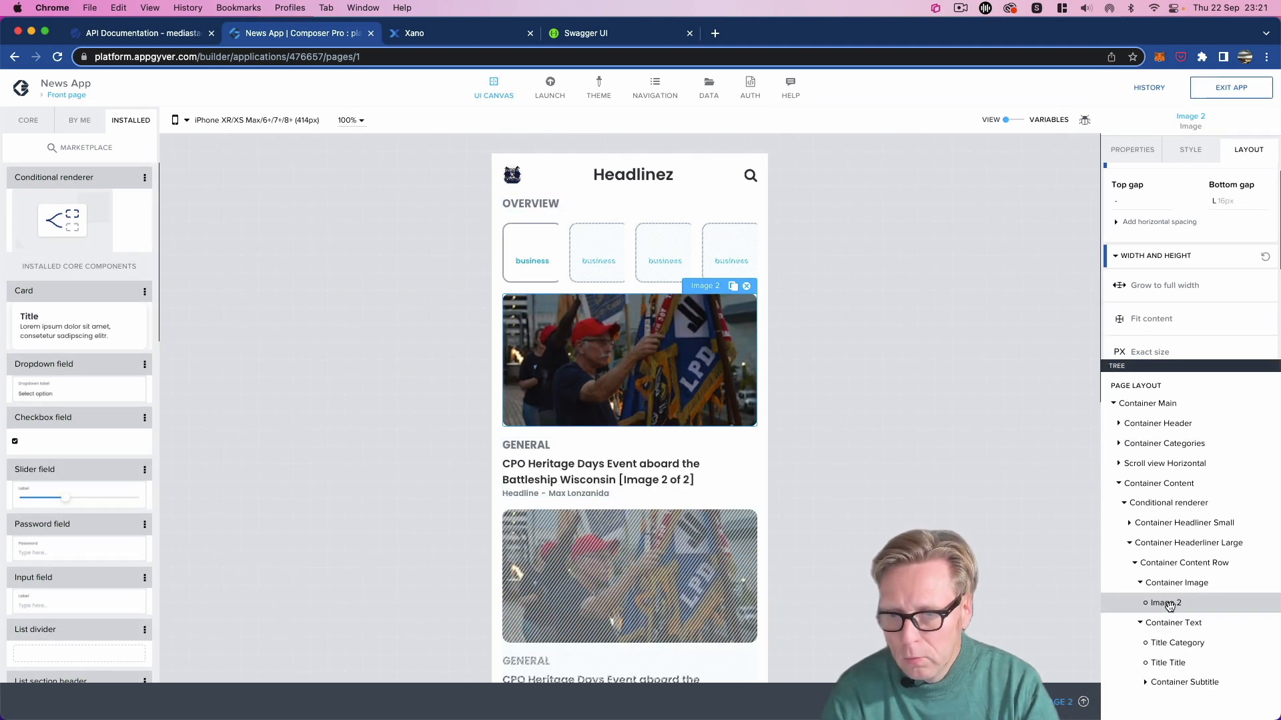
drag(1171, 604, 1181, 572)
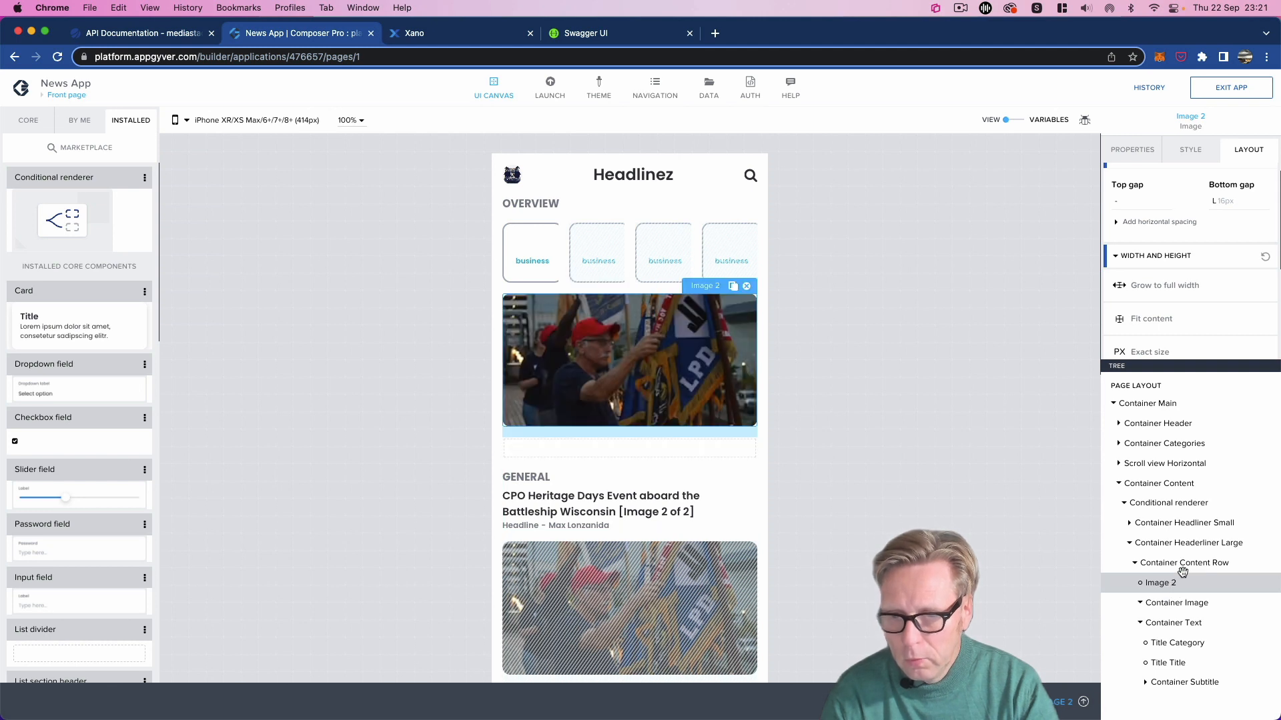
click(1169, 603)
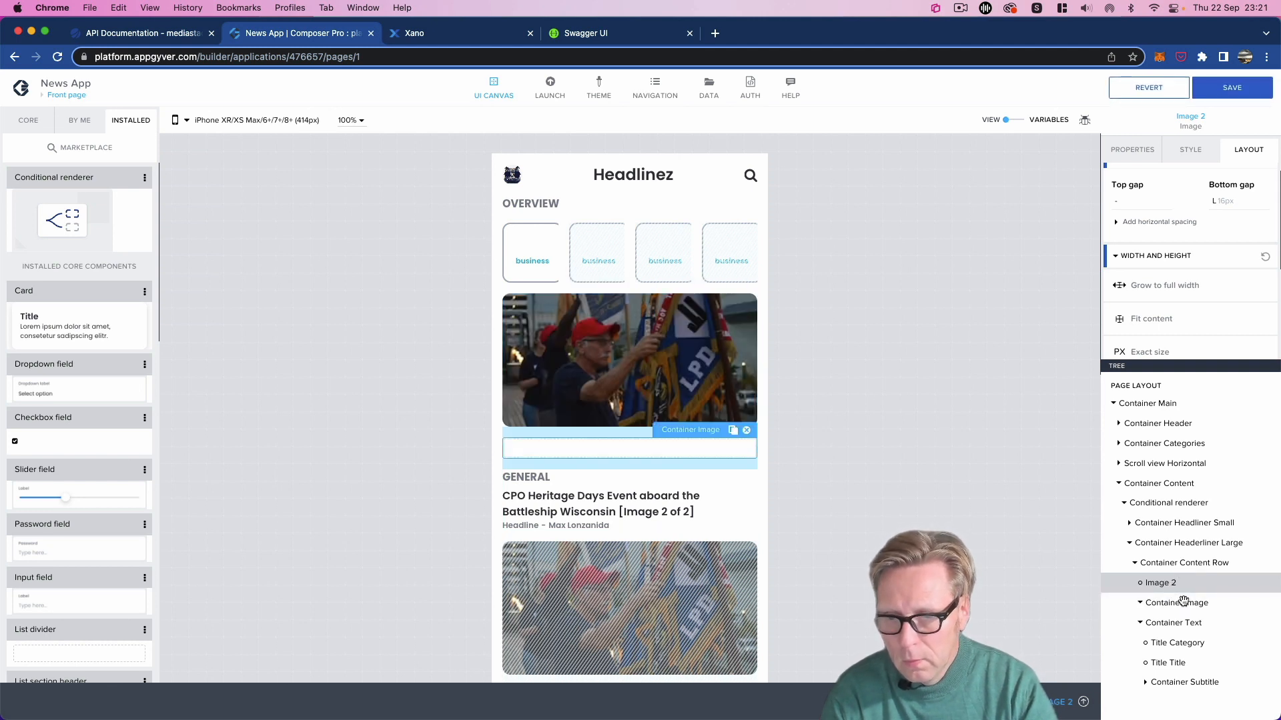
click(746, 430)
Step: Move Title Category, Title Title and Container Subtitle out of Container Text, placing them in that order below Image 2 in Container Content Row
drag(1168, 622, 1184, 594)
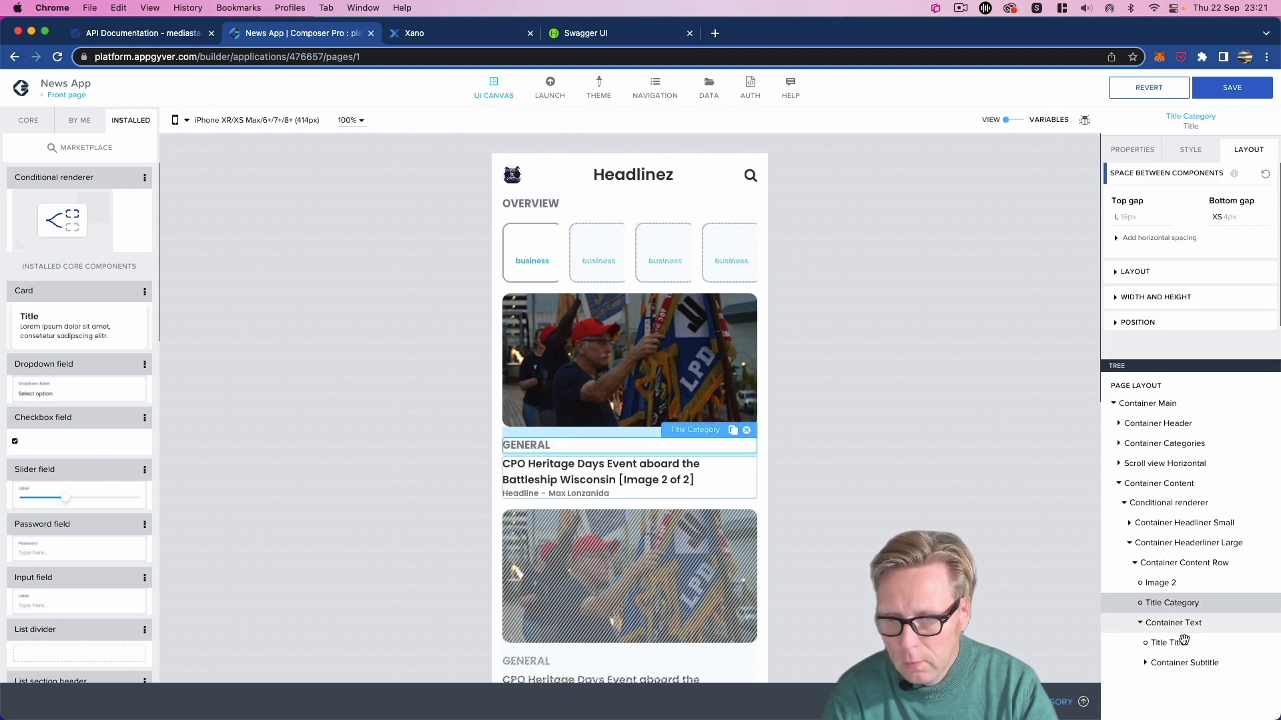
drag(1174, 642, 1194, 614)
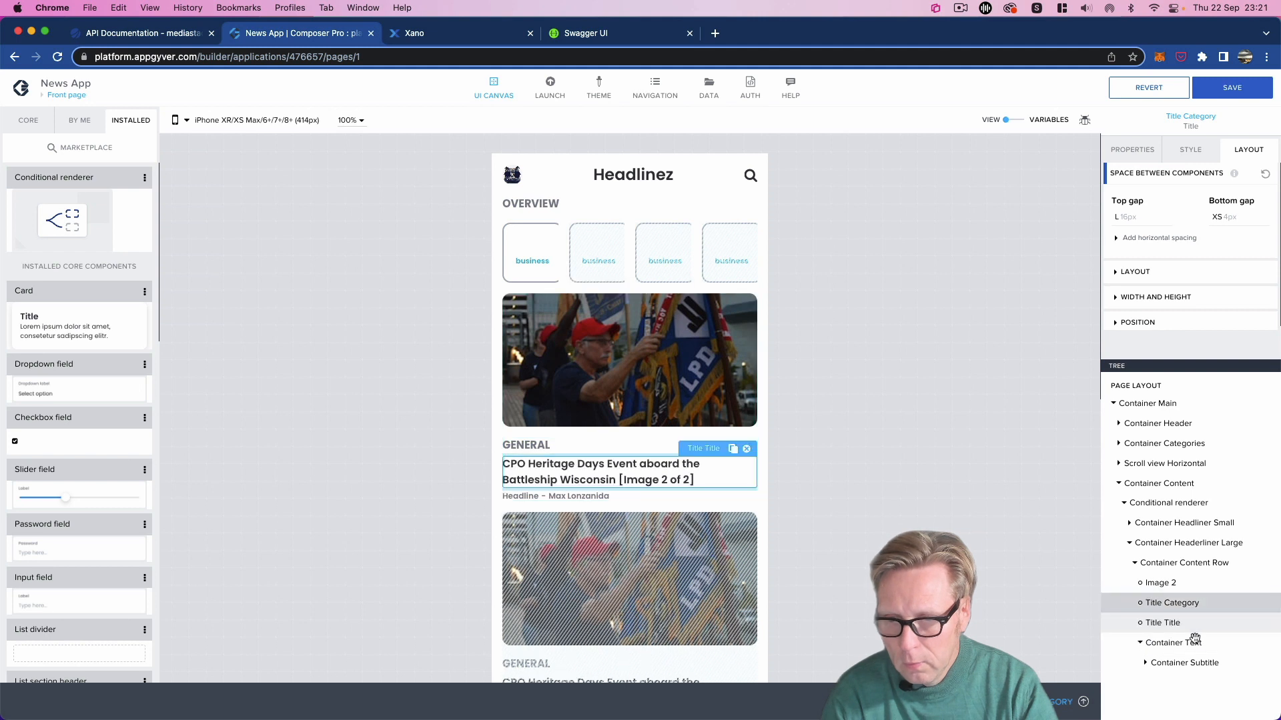
drag(1199, 663, 1196, 635)
Step: Delete the emptied Container Text from Container Content Row and save the app
click(1188, 664)
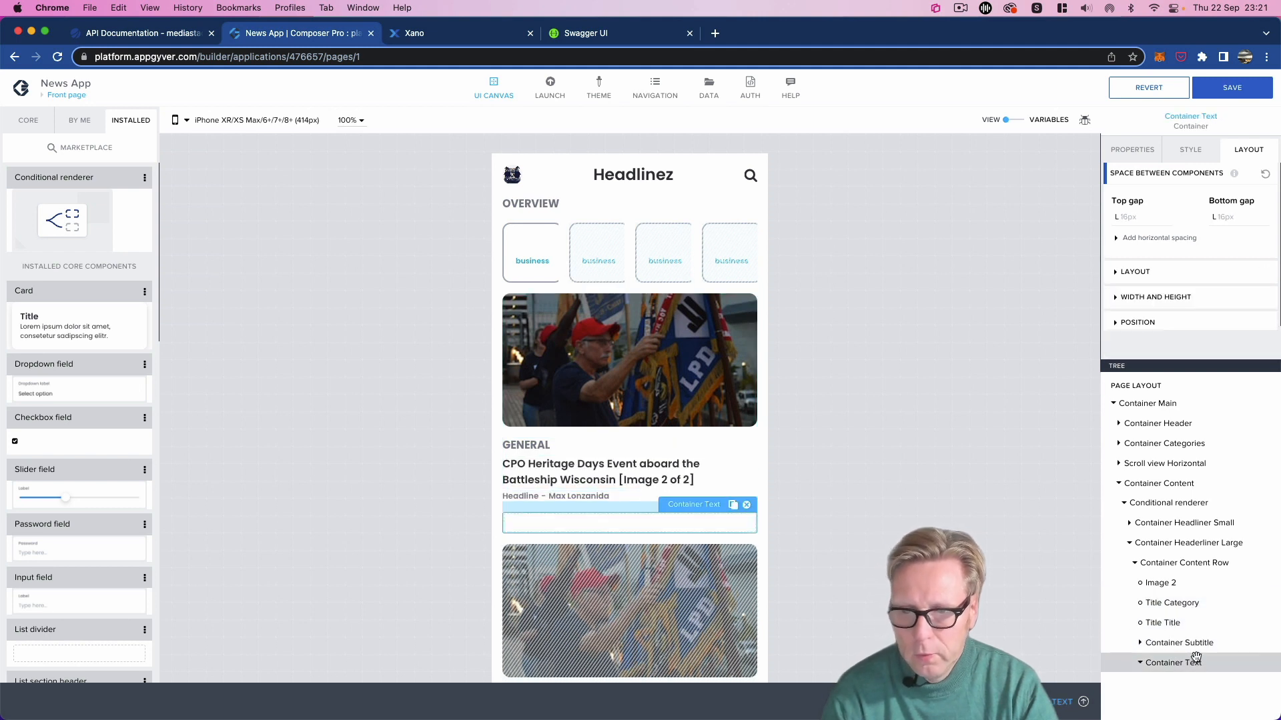
click(747, 505)
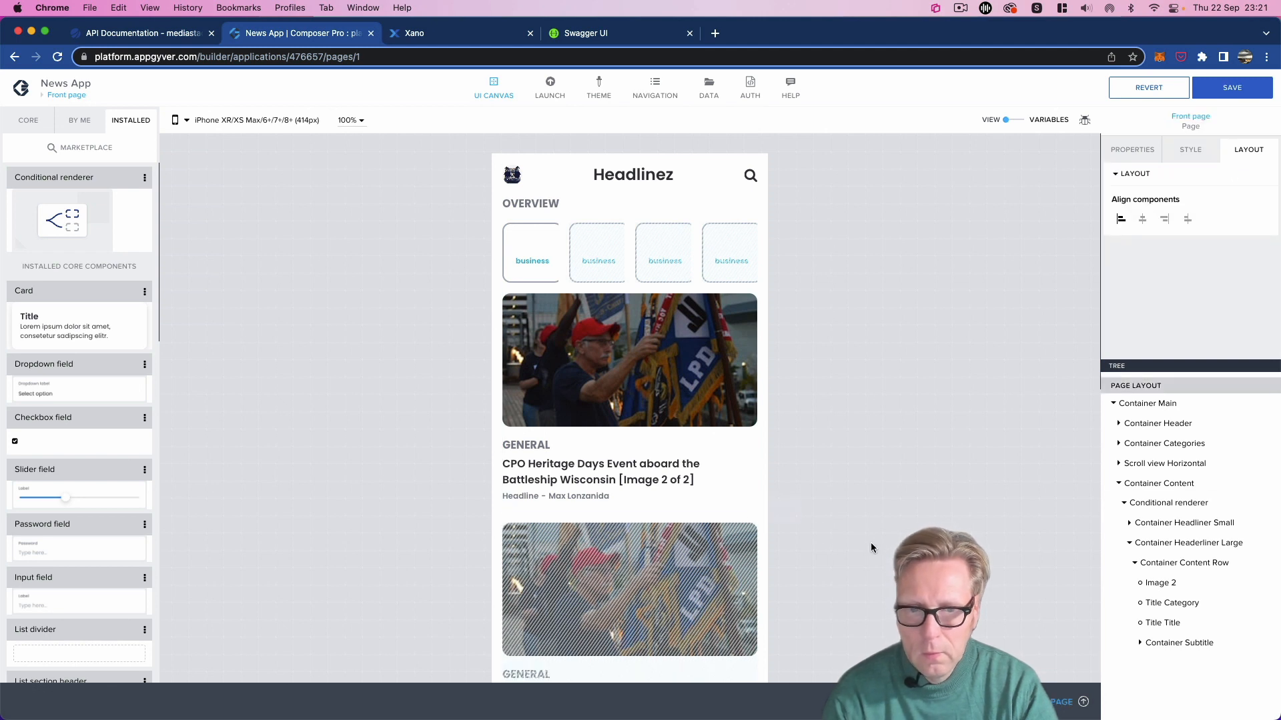
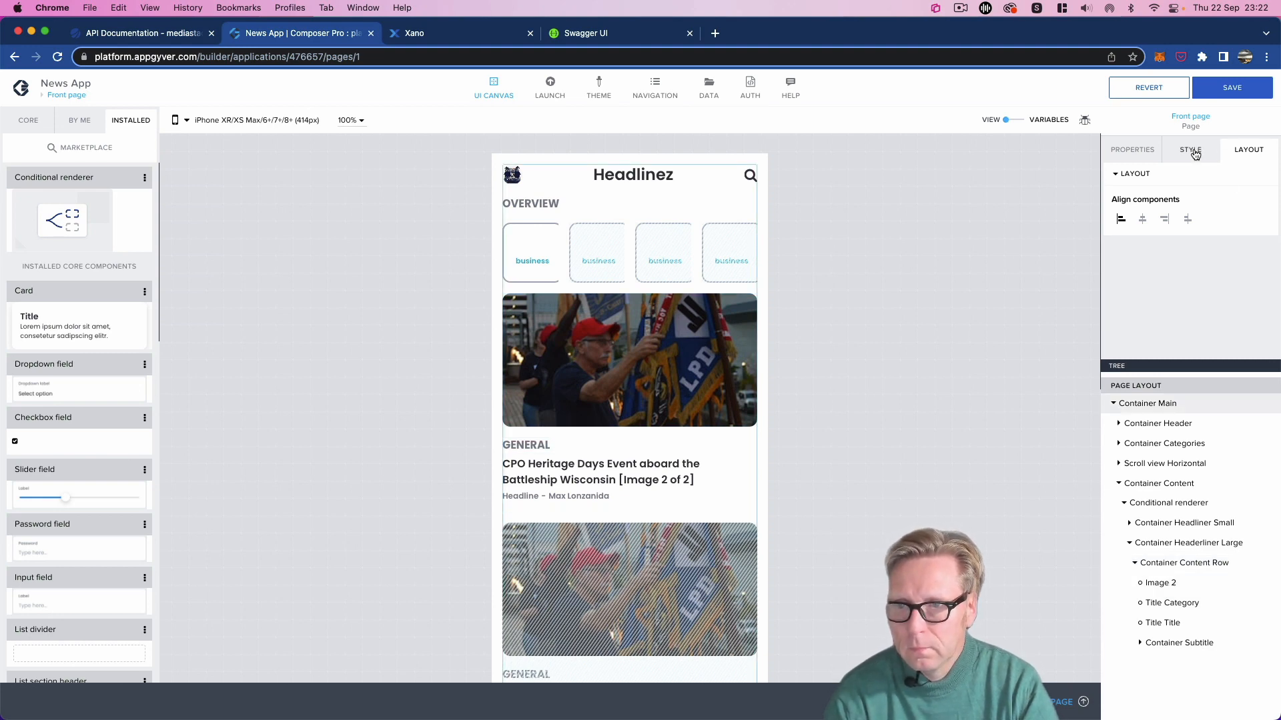
click(1257, 88)
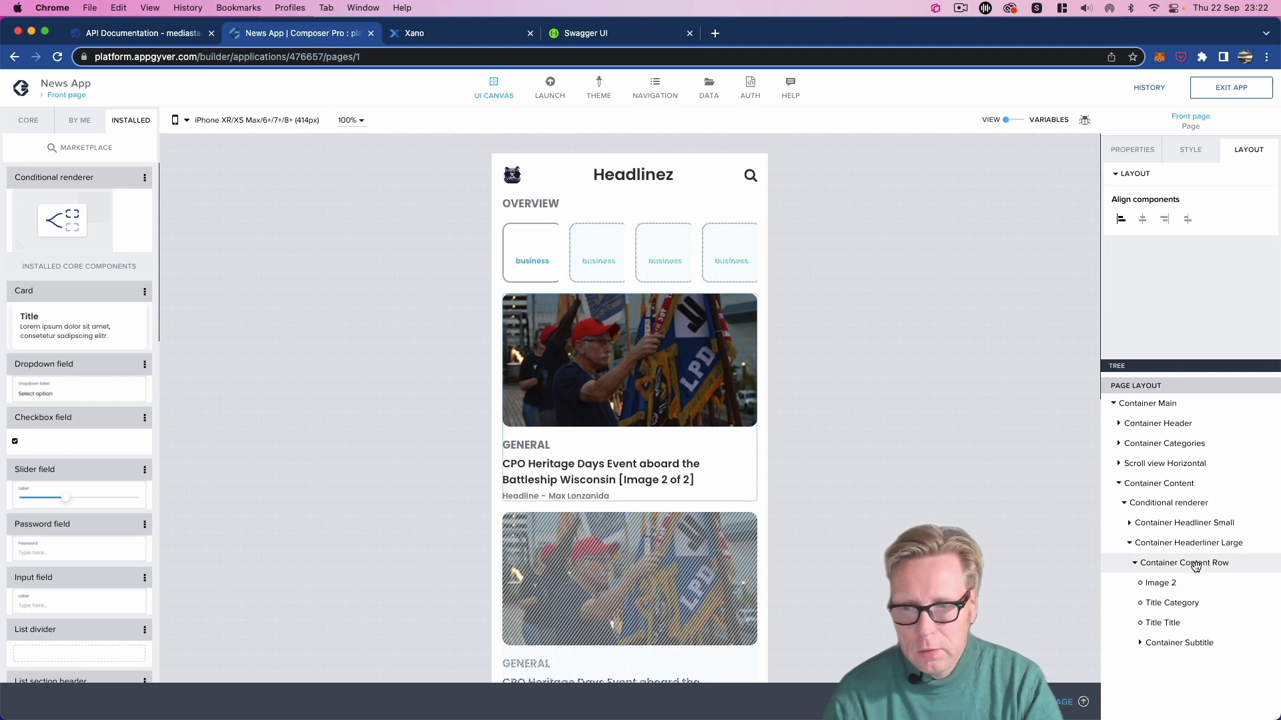
Step: Rename the Conditional renderer's "large" render ID as "piclarge"
click(1170, 506)
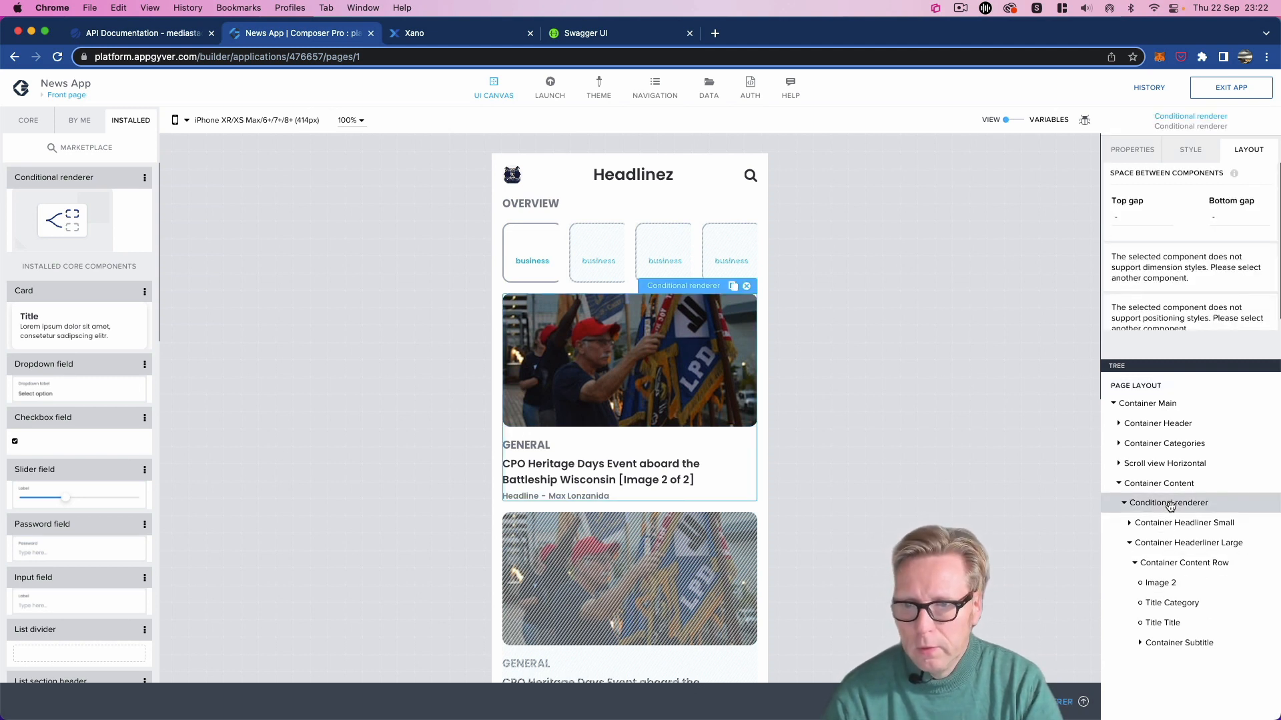
click(1123, 150)
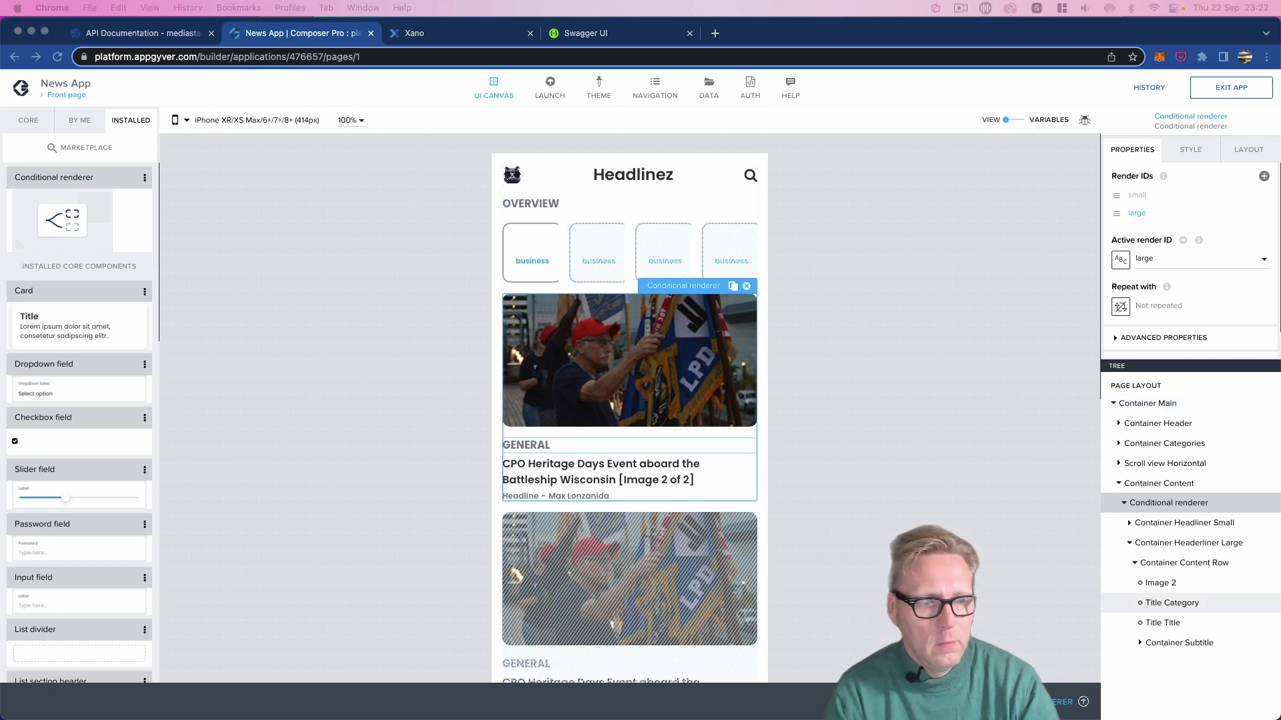
click(1150, 217)
double_click(1149, 214)
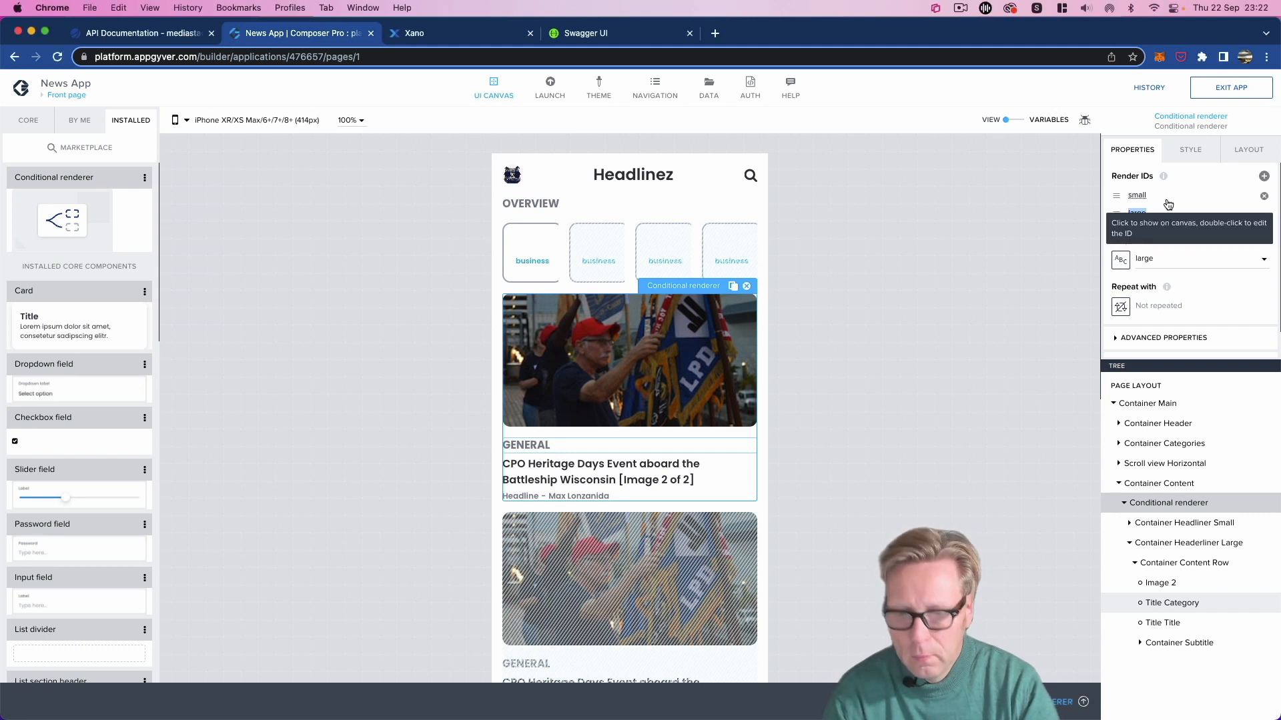
text(n)
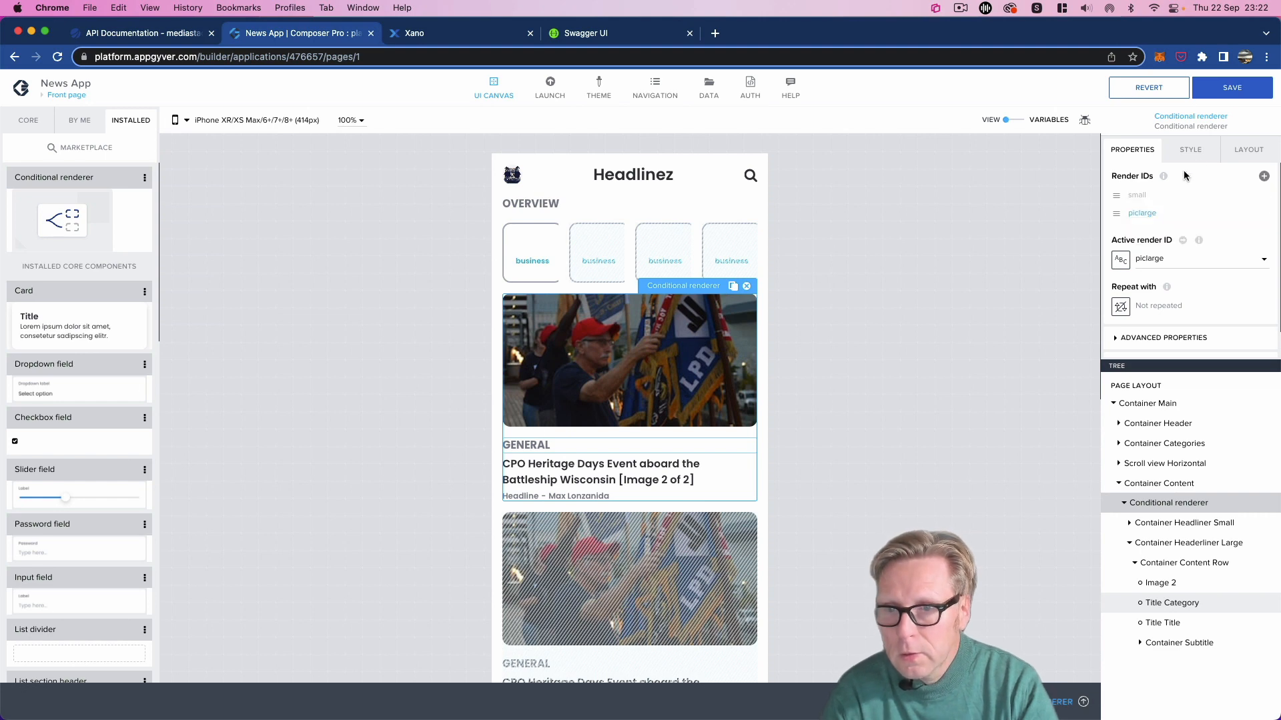
Step: Rename the Conditional renderer's "small" render ID as "picsmall"
double_click(1161, 200)
key(Left)
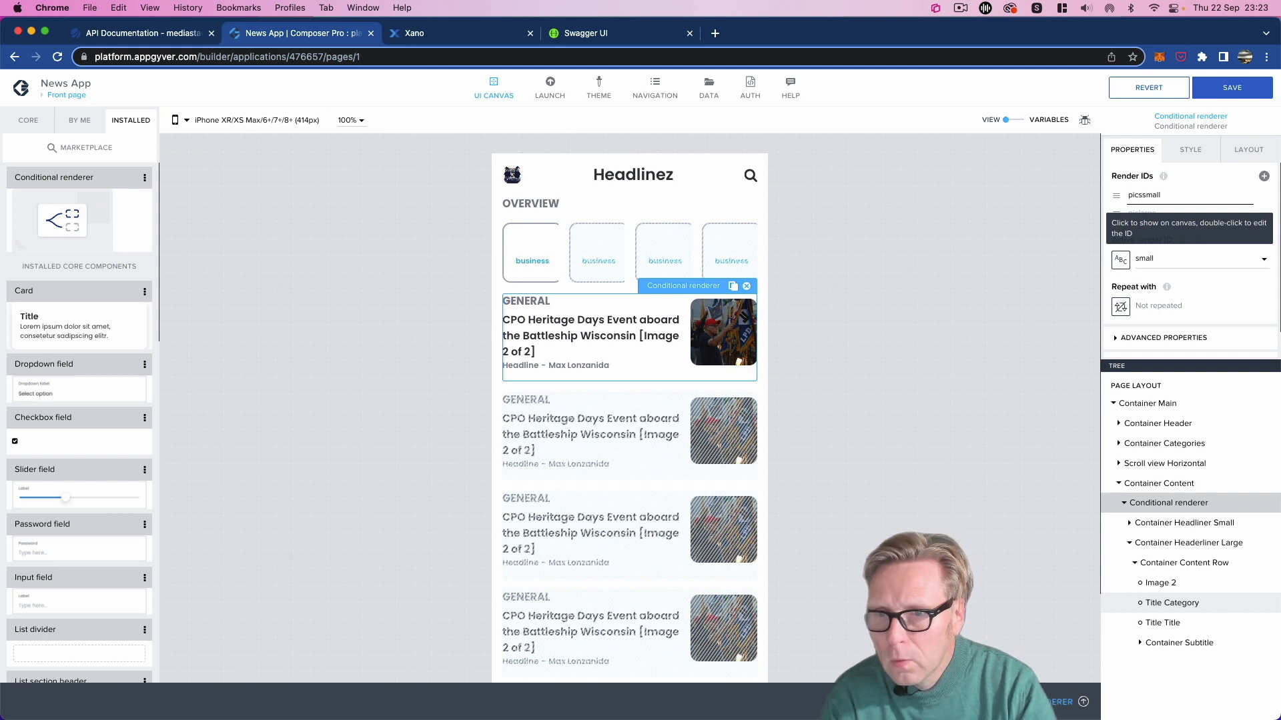
text(pic)
key(Return)
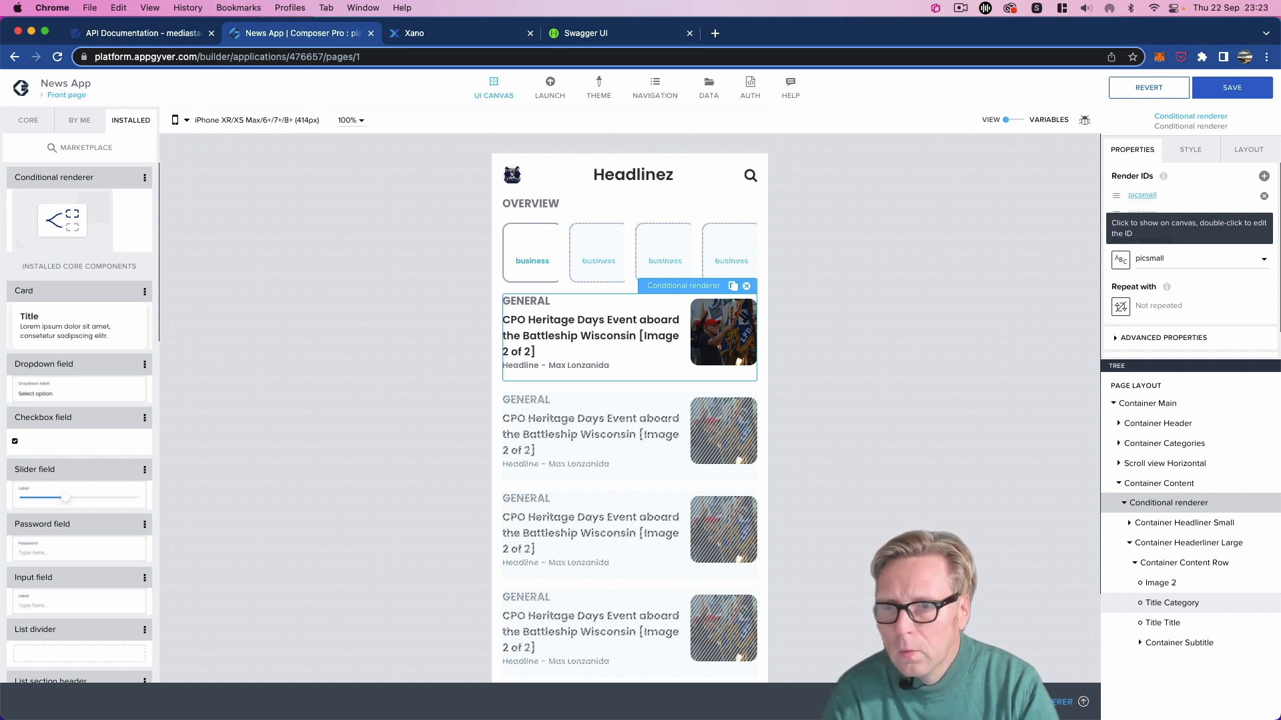
Step: Preview both headline layouts by switching the Conditional renderer's Active render ID to piclarge and back to picsmall
click(1182, 258)
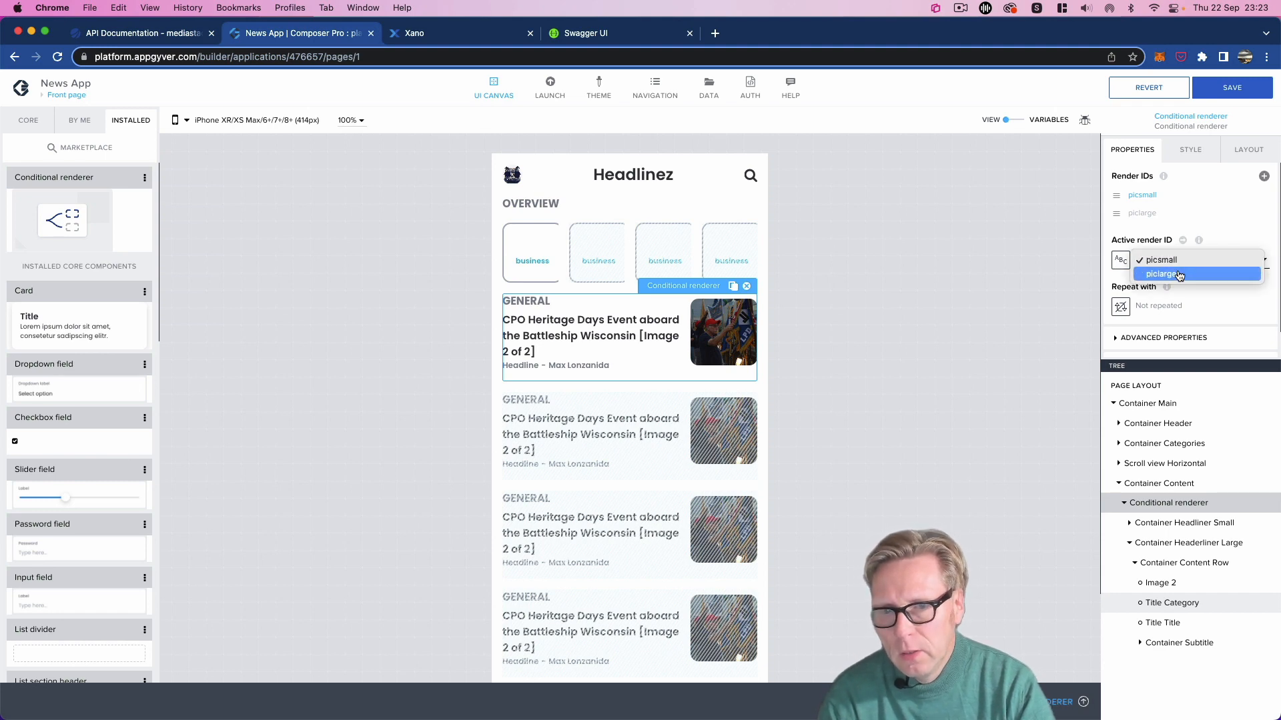
click(1180, 274)
click(1180, 262)
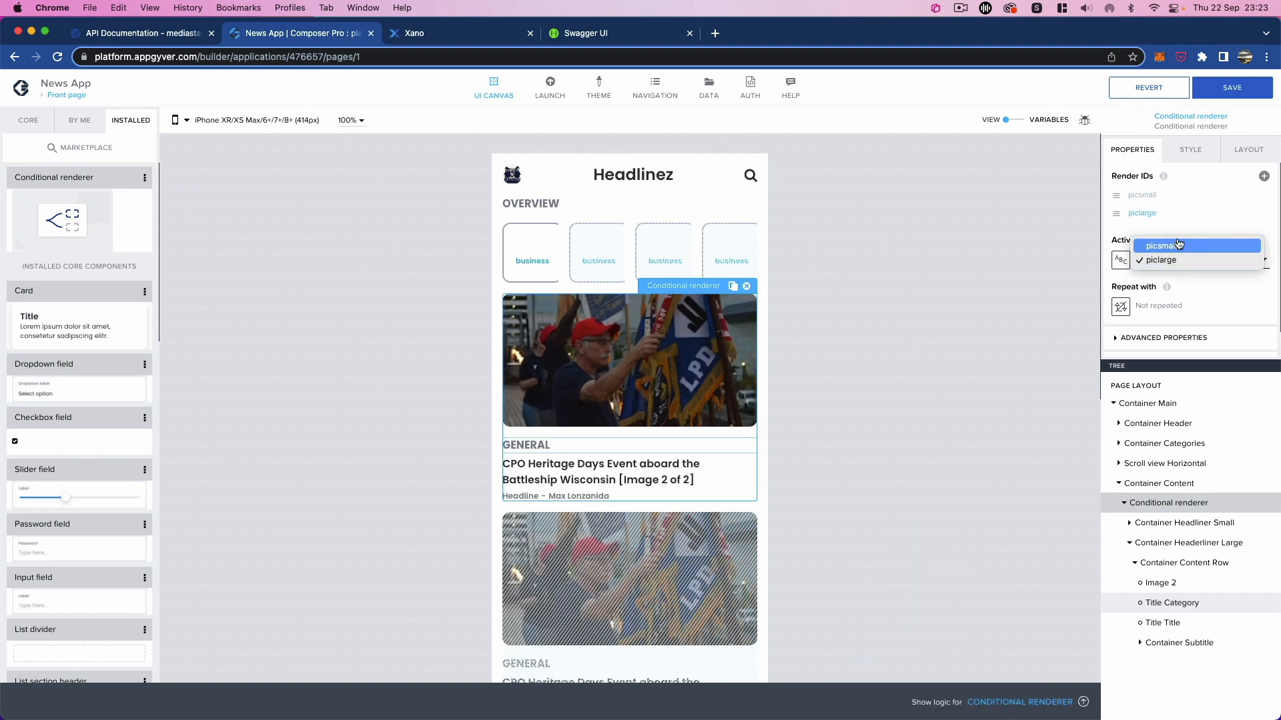
click(1179, 244)
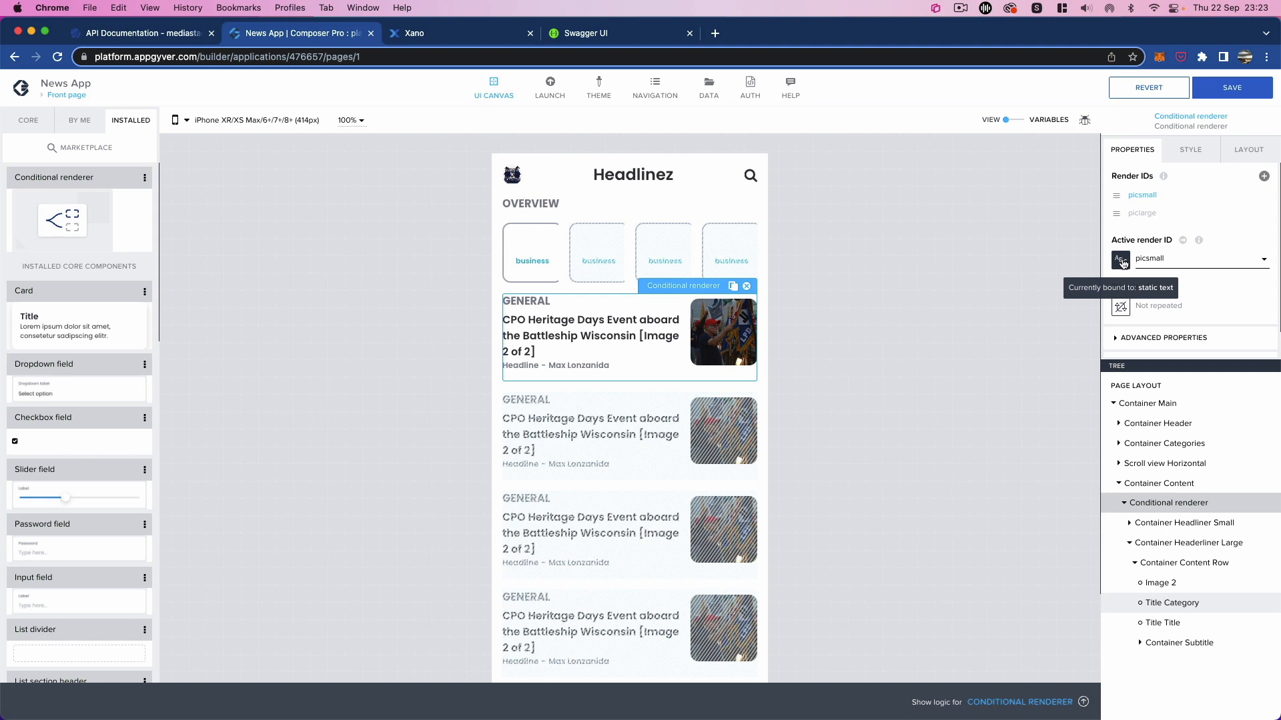
Step: Start a formula binding for the Conditional renderer's Active render ID and replace its content with an IF function
click(1122, 262)
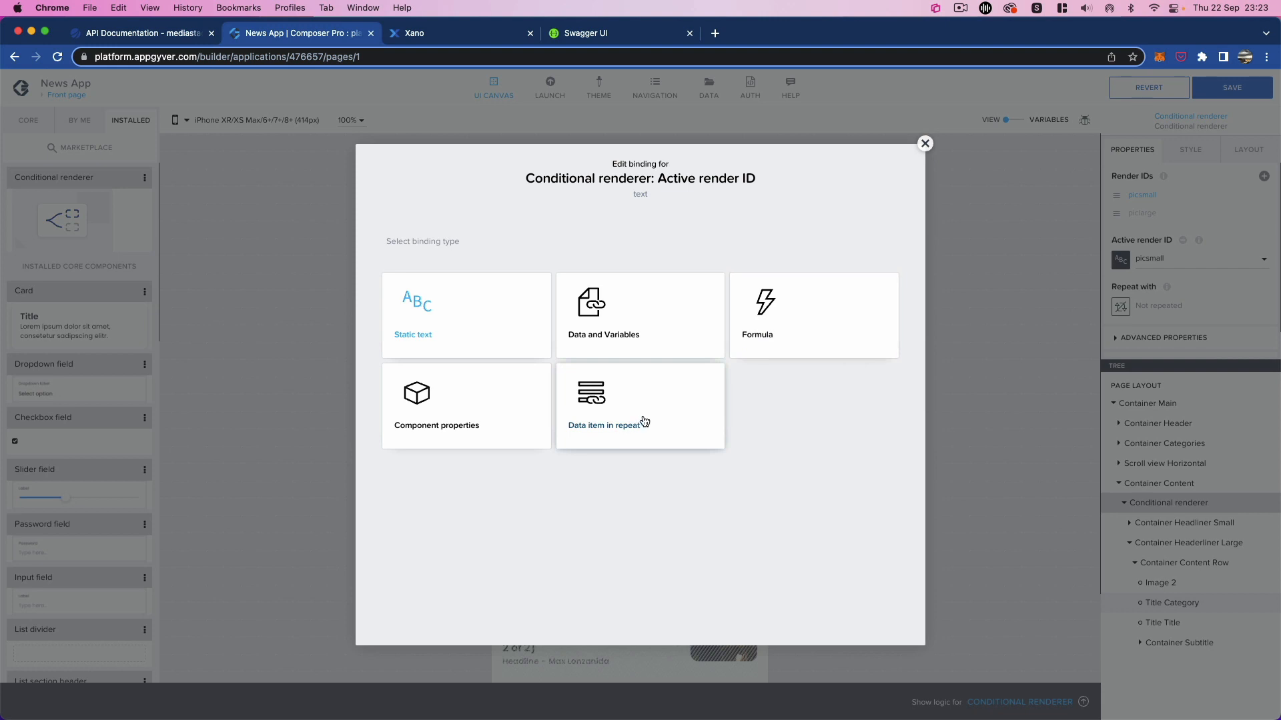
click(740, 352)
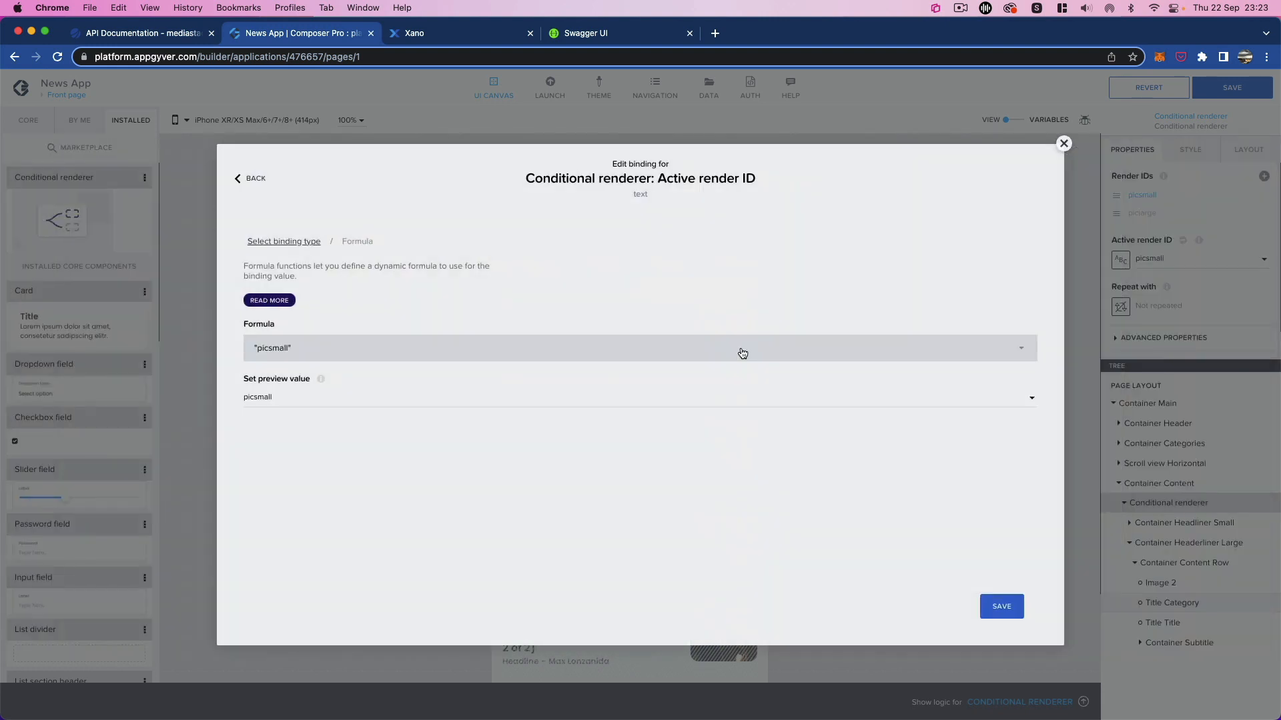
click(567, 352)
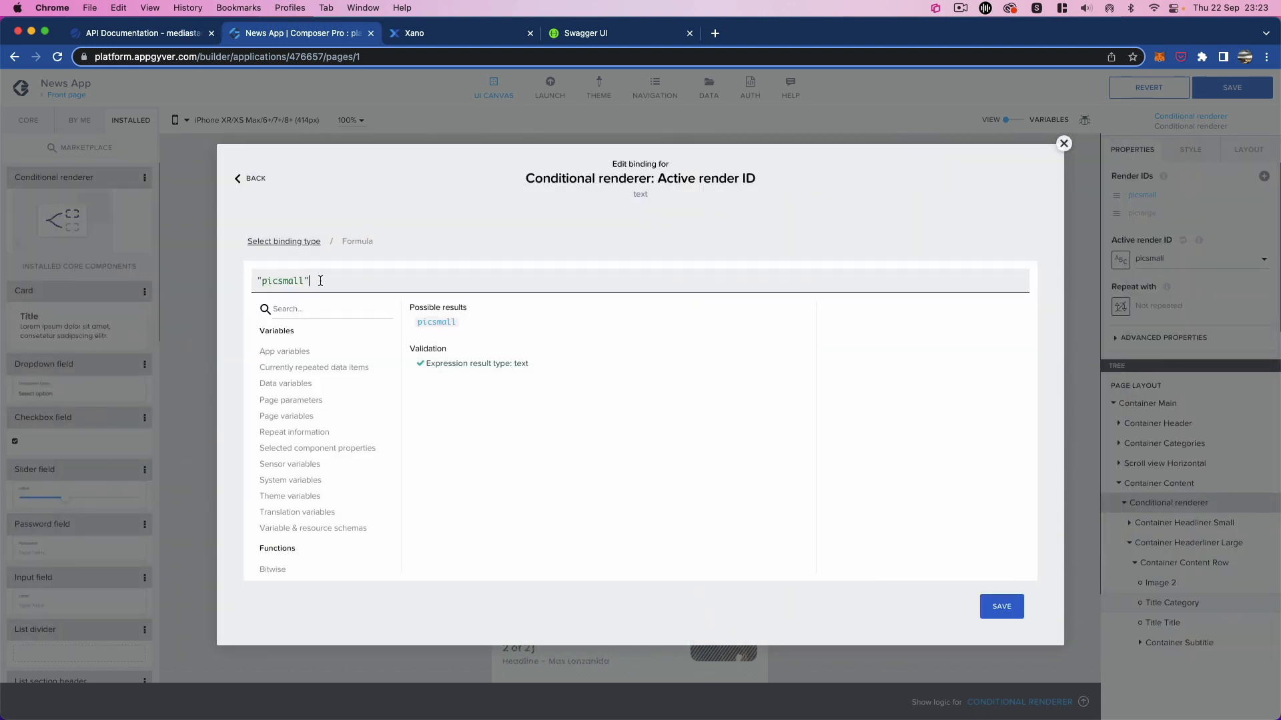
key(super+a)
key(BackSpace)
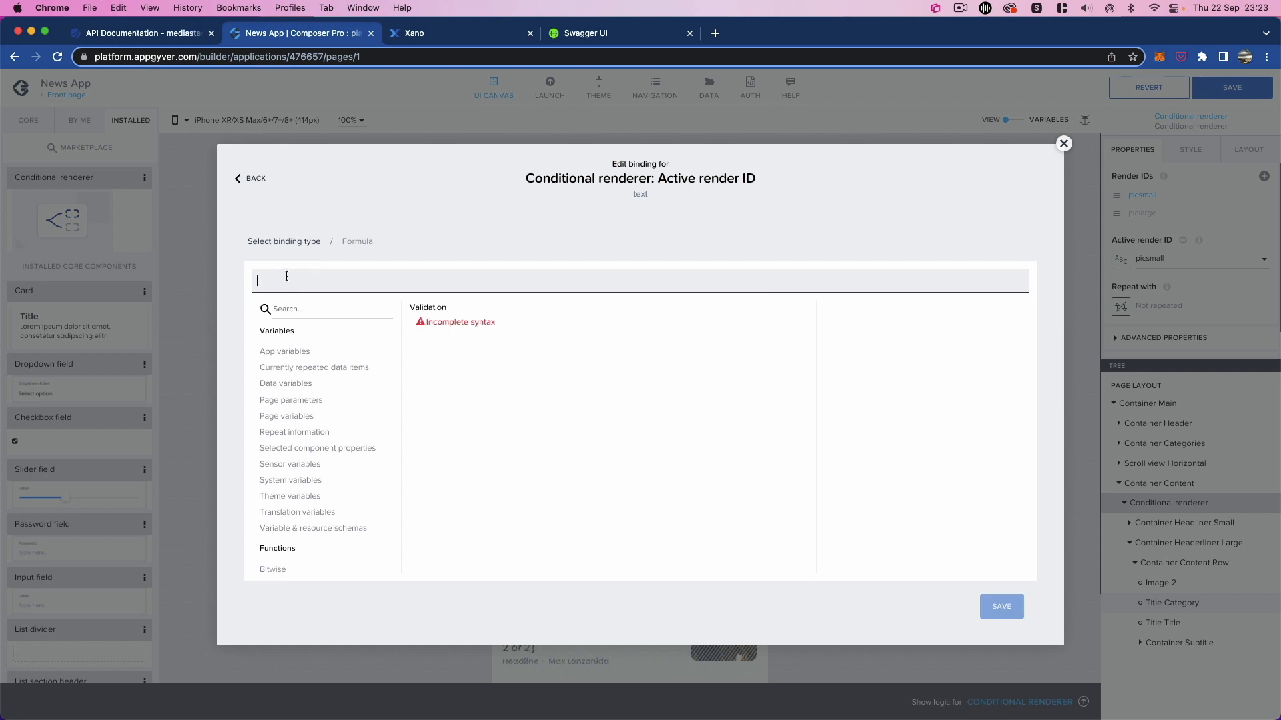
text(IF)
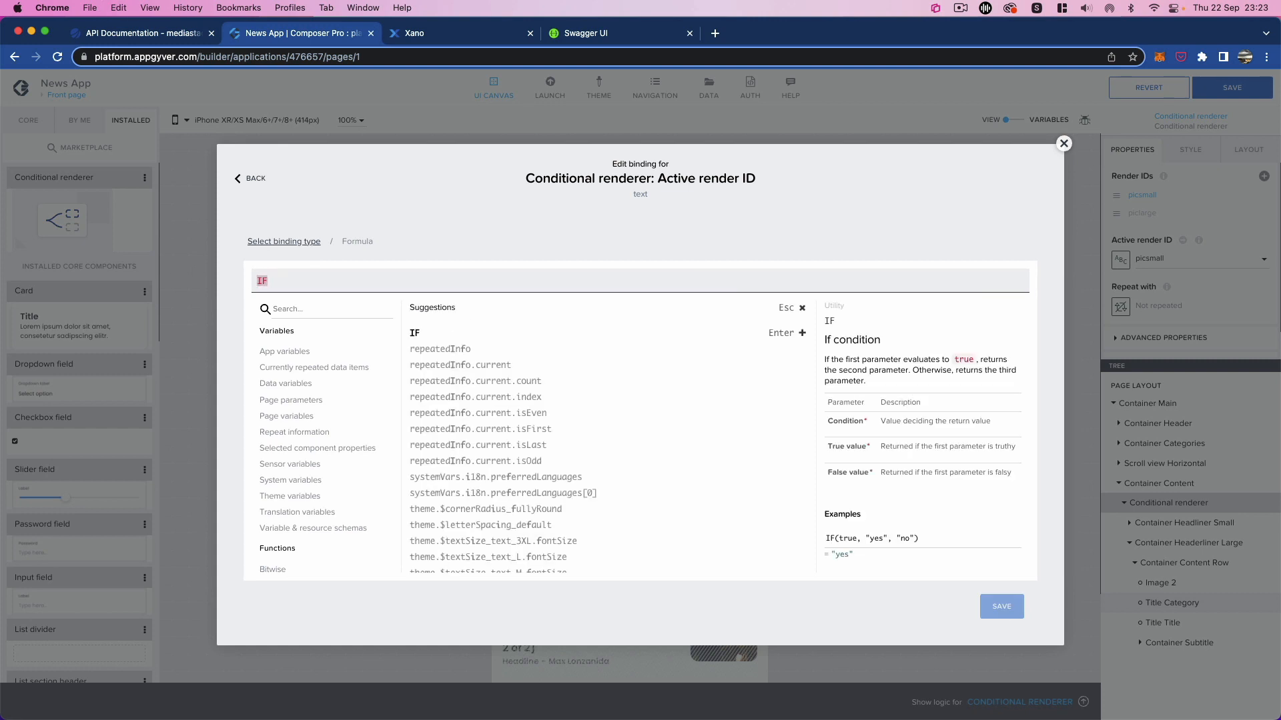
click(416, 333)
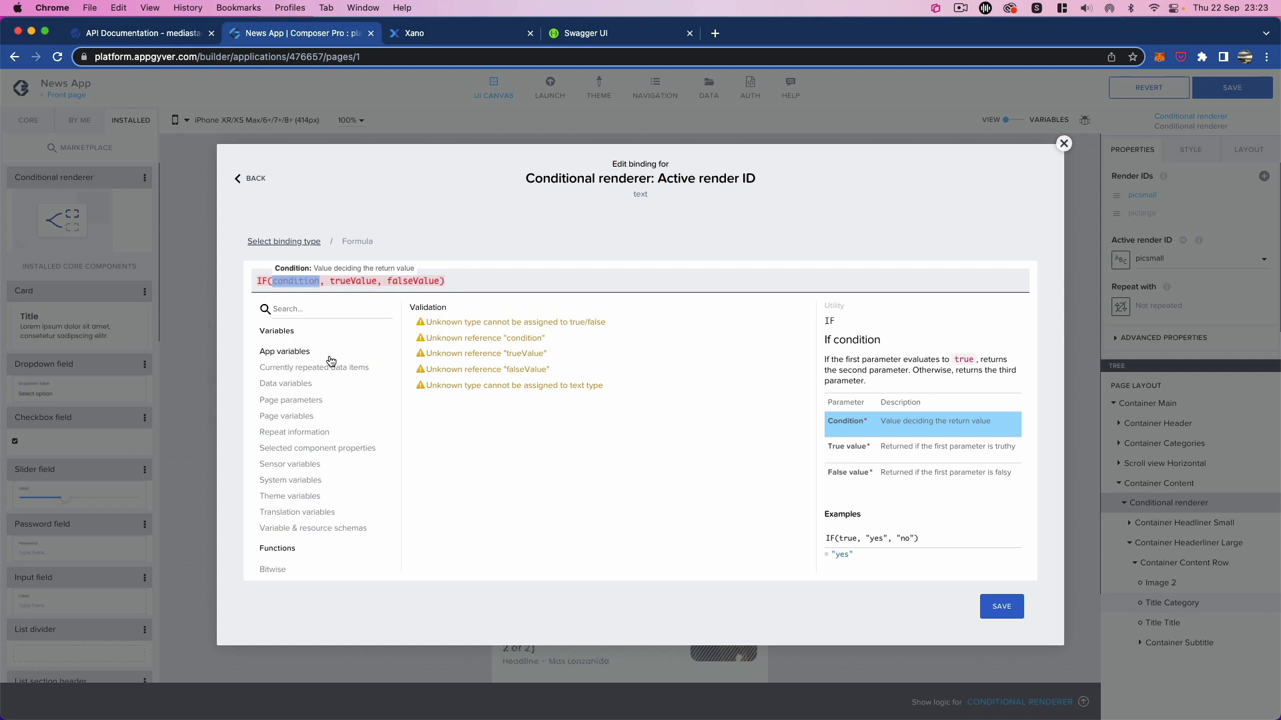
Step: Set the IF condition to repeatedInfo.current.index === 0 using the repeat information variables
click(305, 385)
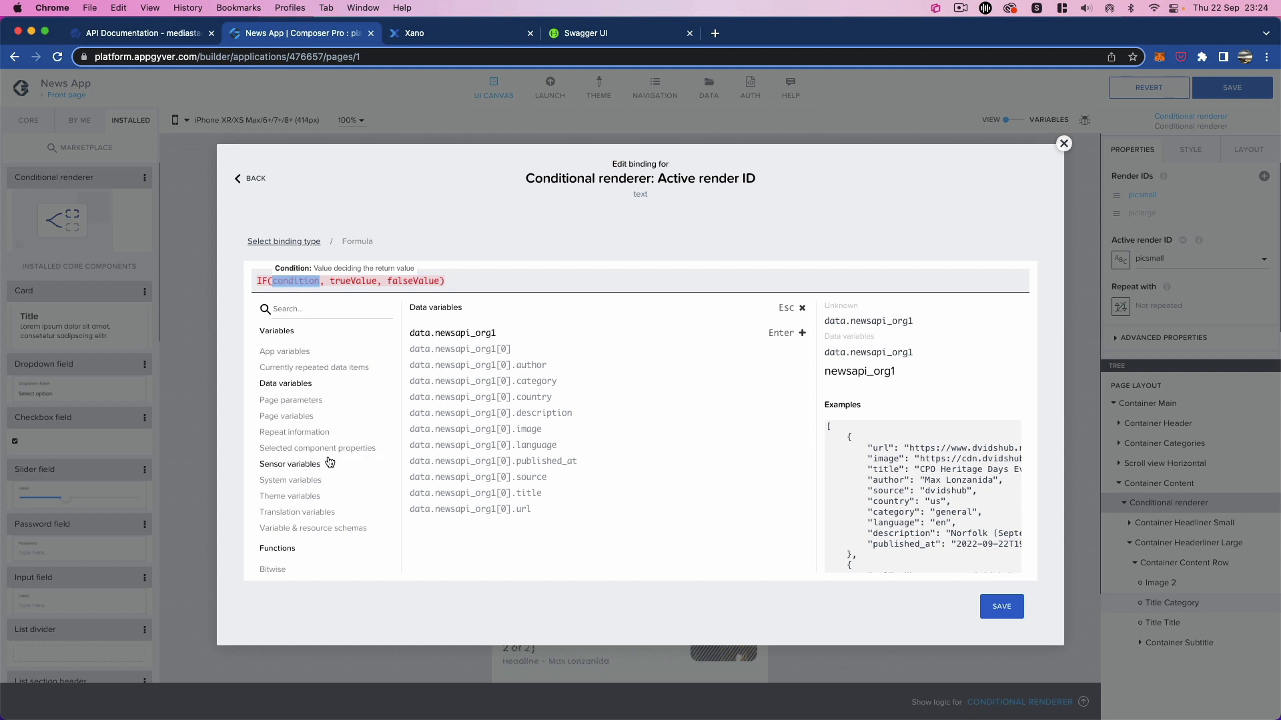
click(310, 433)
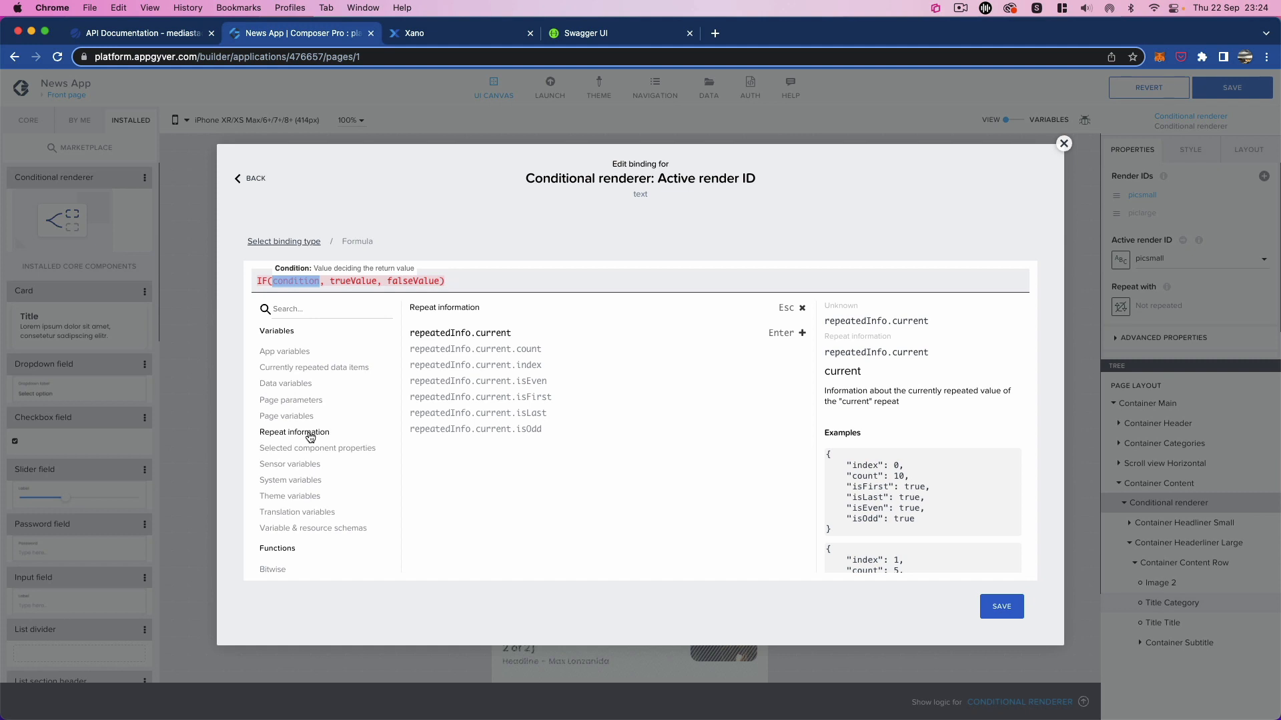
click(490, 366)
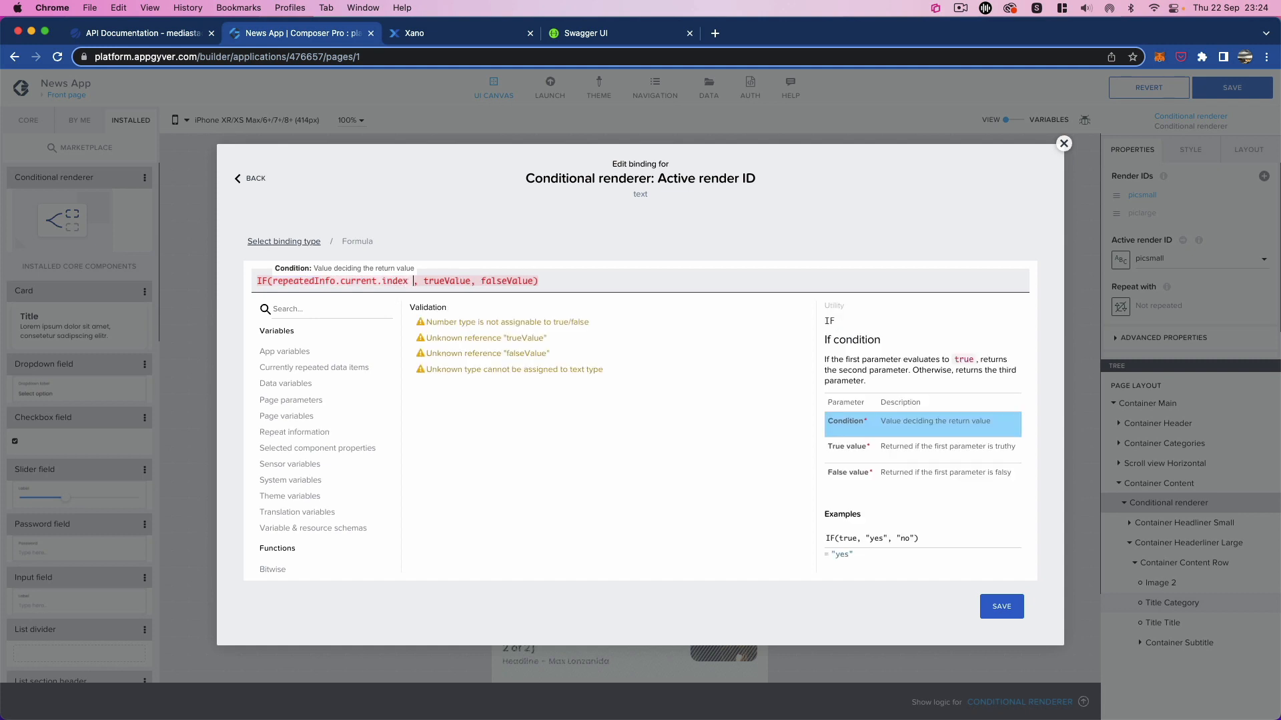
text(===)
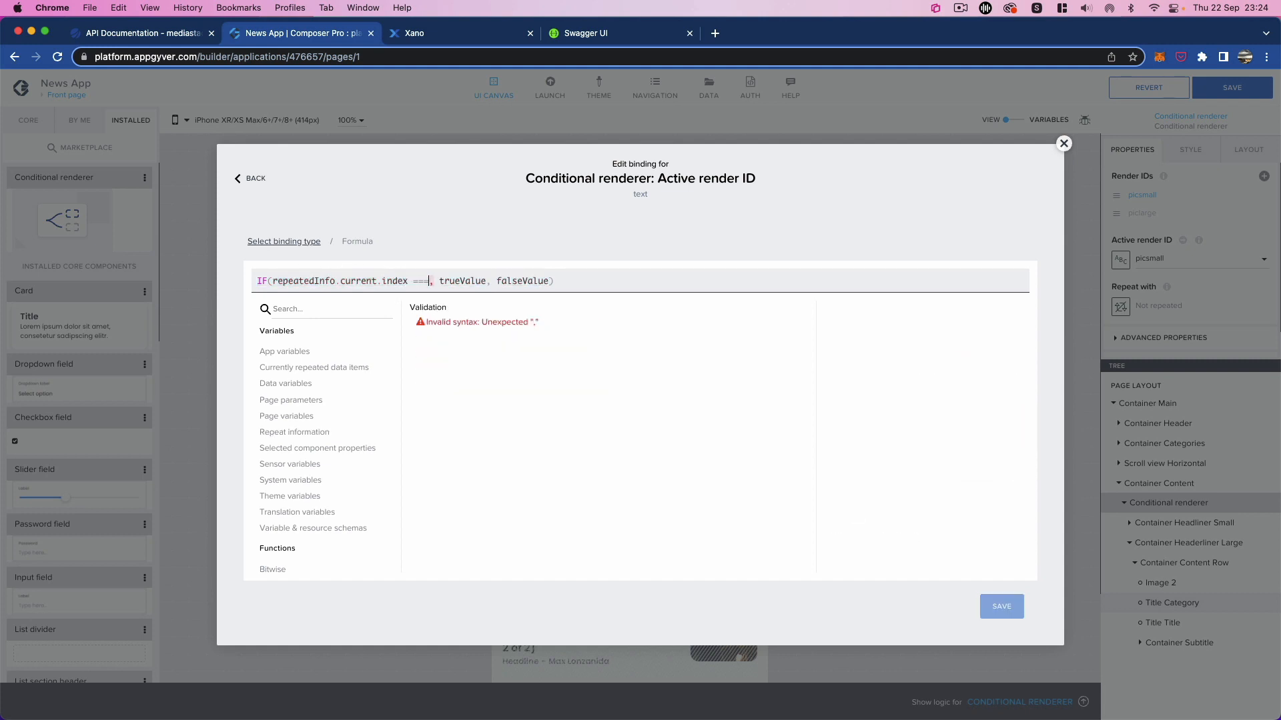
text( 0)
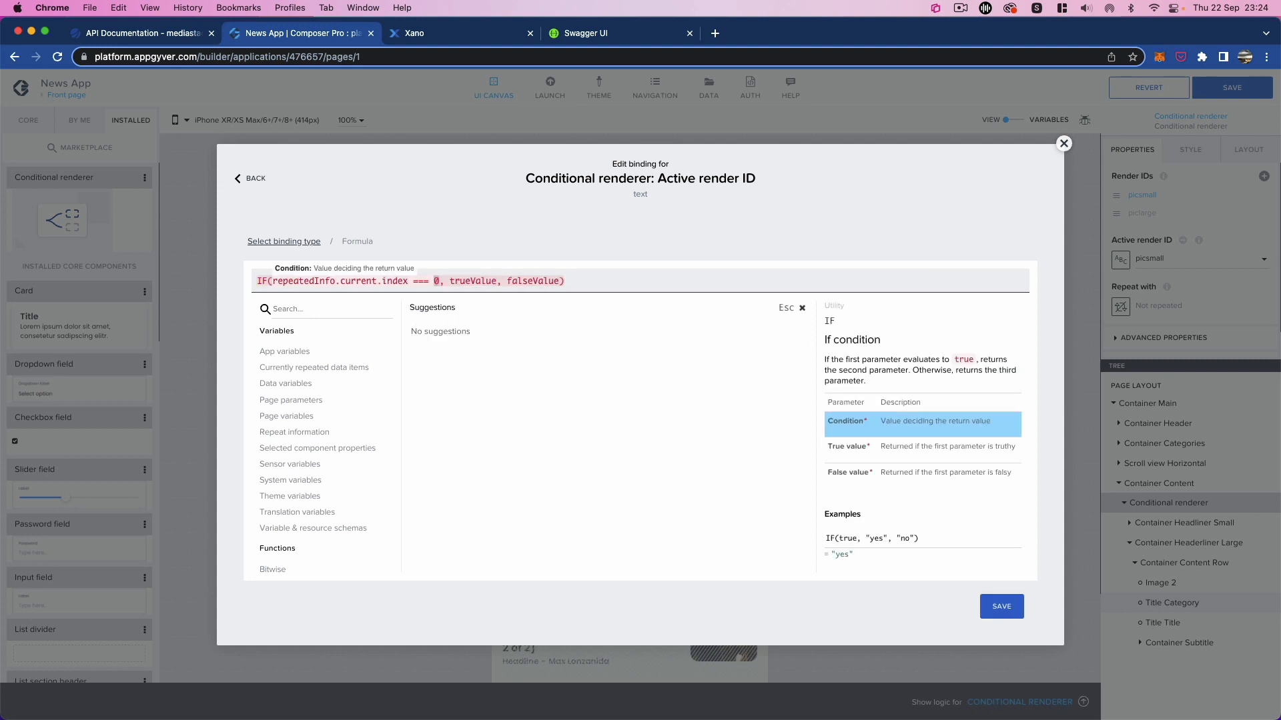
Step: Set the IF function's true value to "piclarge"
key(Tab)
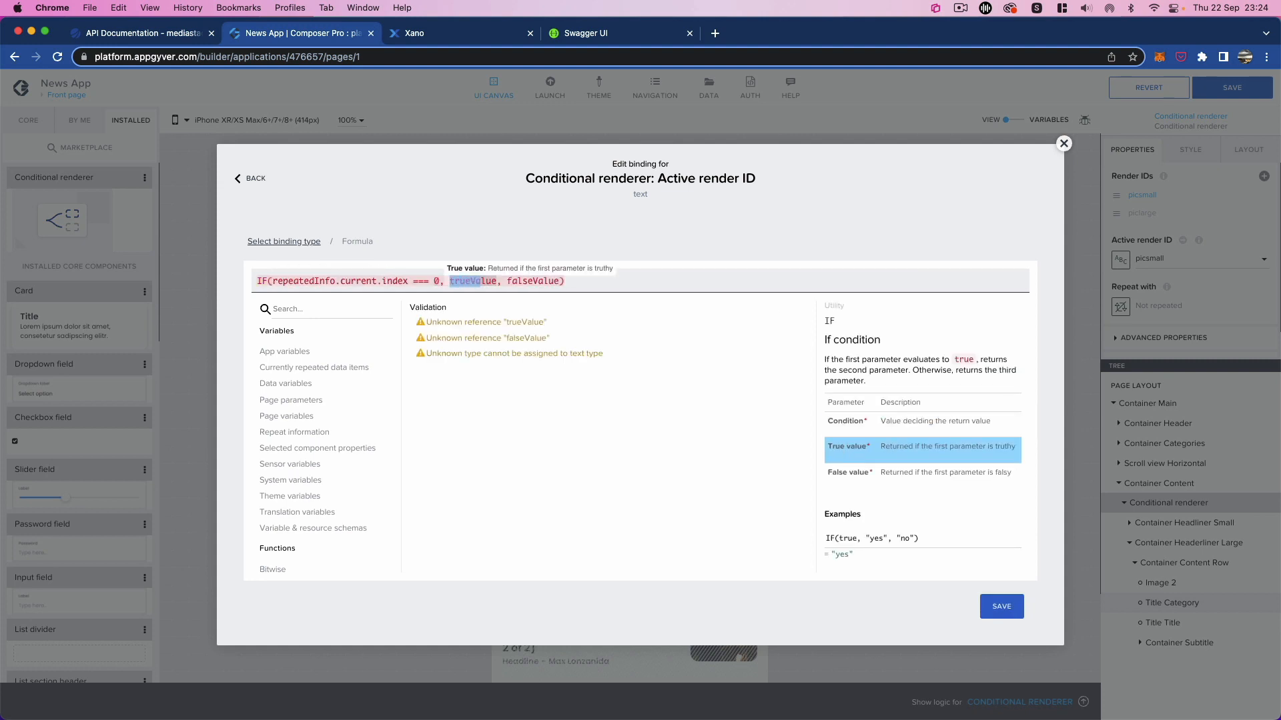
text("picsmall")
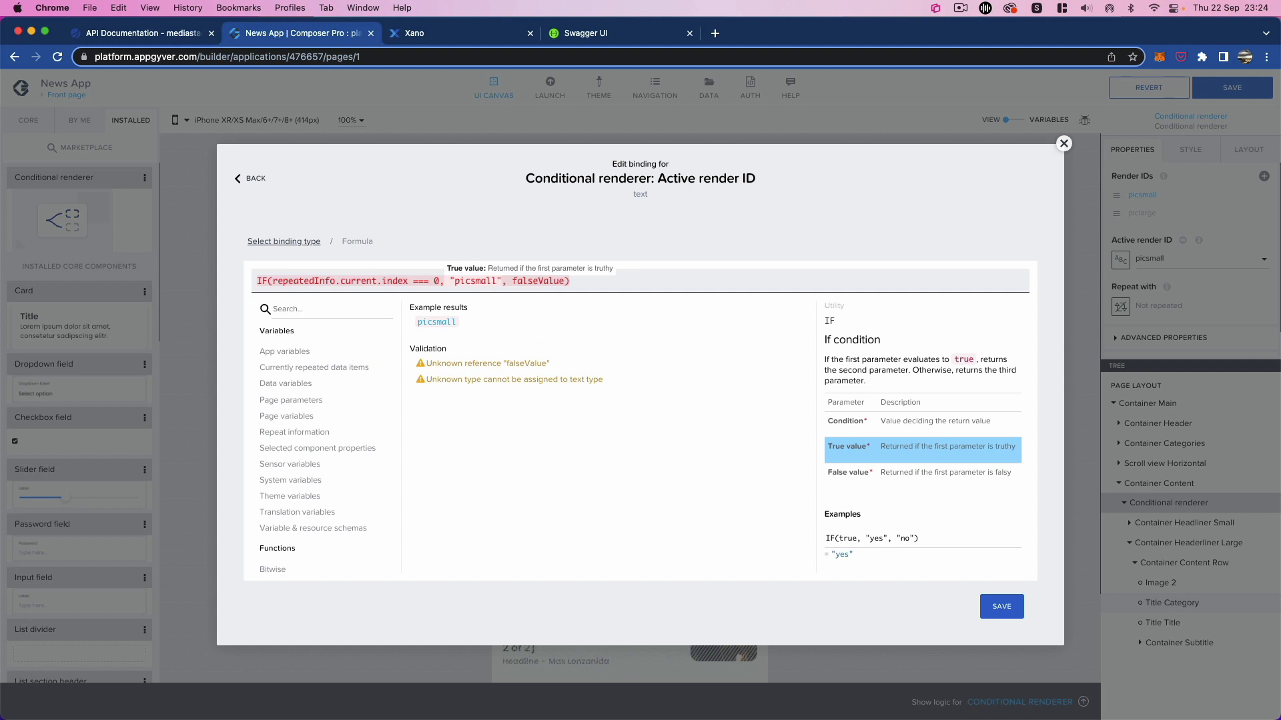
key(BackSpace)
key(BackSpace)
key(BackSpace)
key(BackSpace)
key(BackSpace)
text(l)
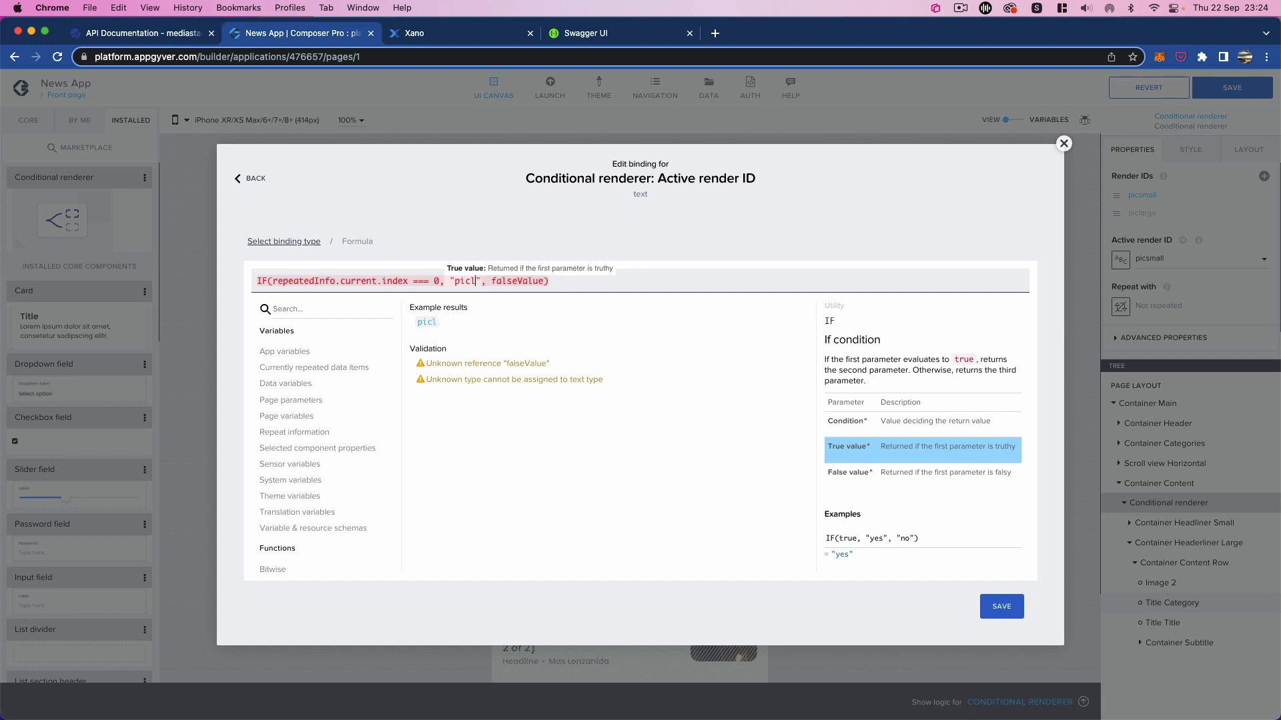
text(arge)
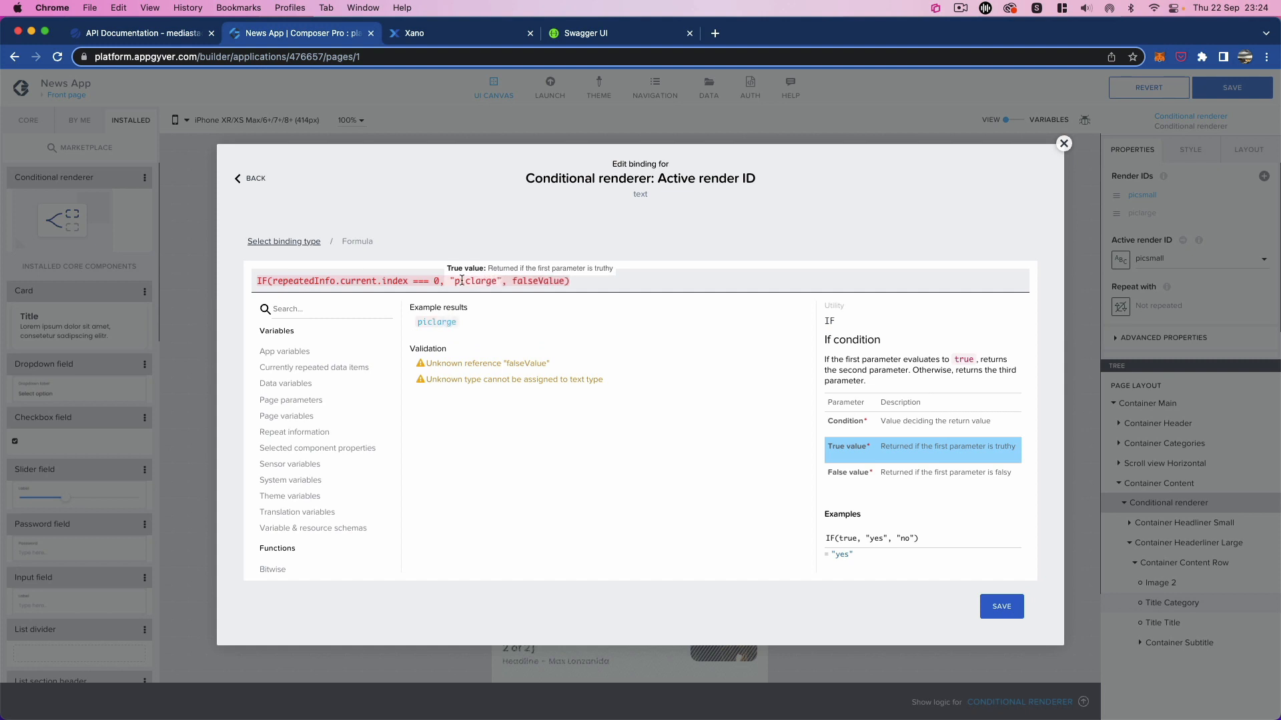
Step: Set the IF function's false value to "picsmall"
double_click(530, 281)
text(", )
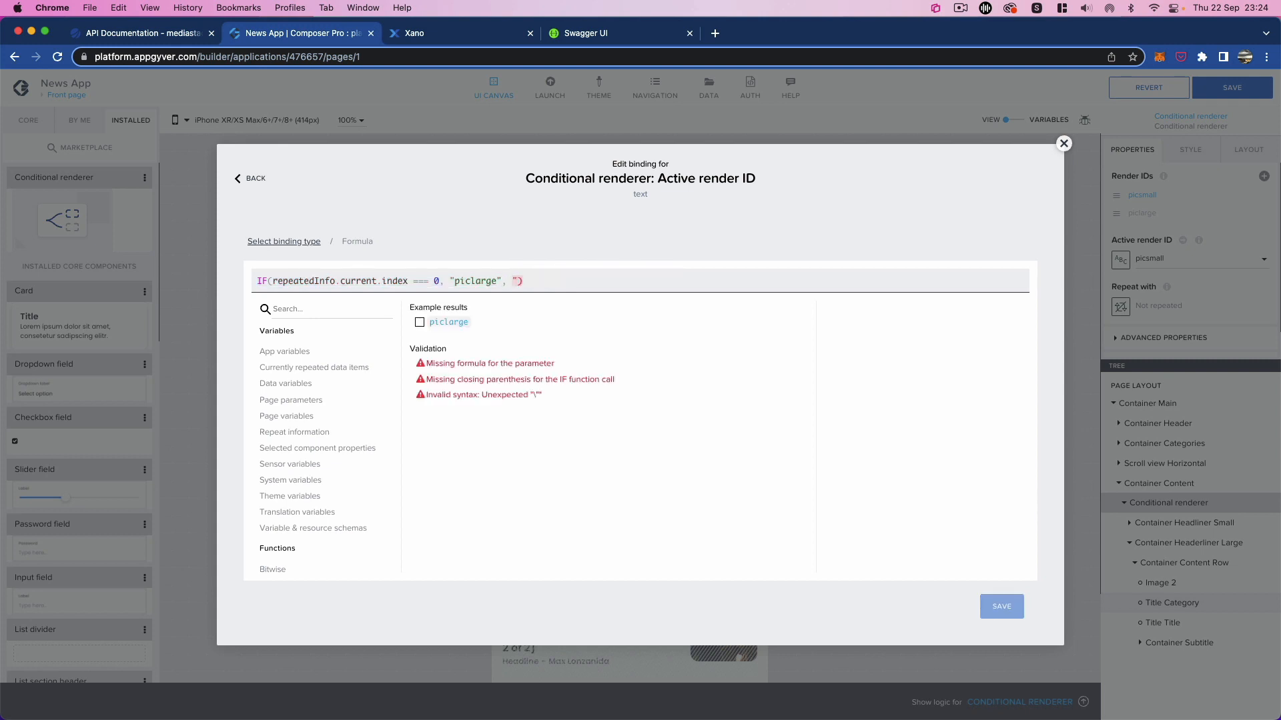
text("picsmall)
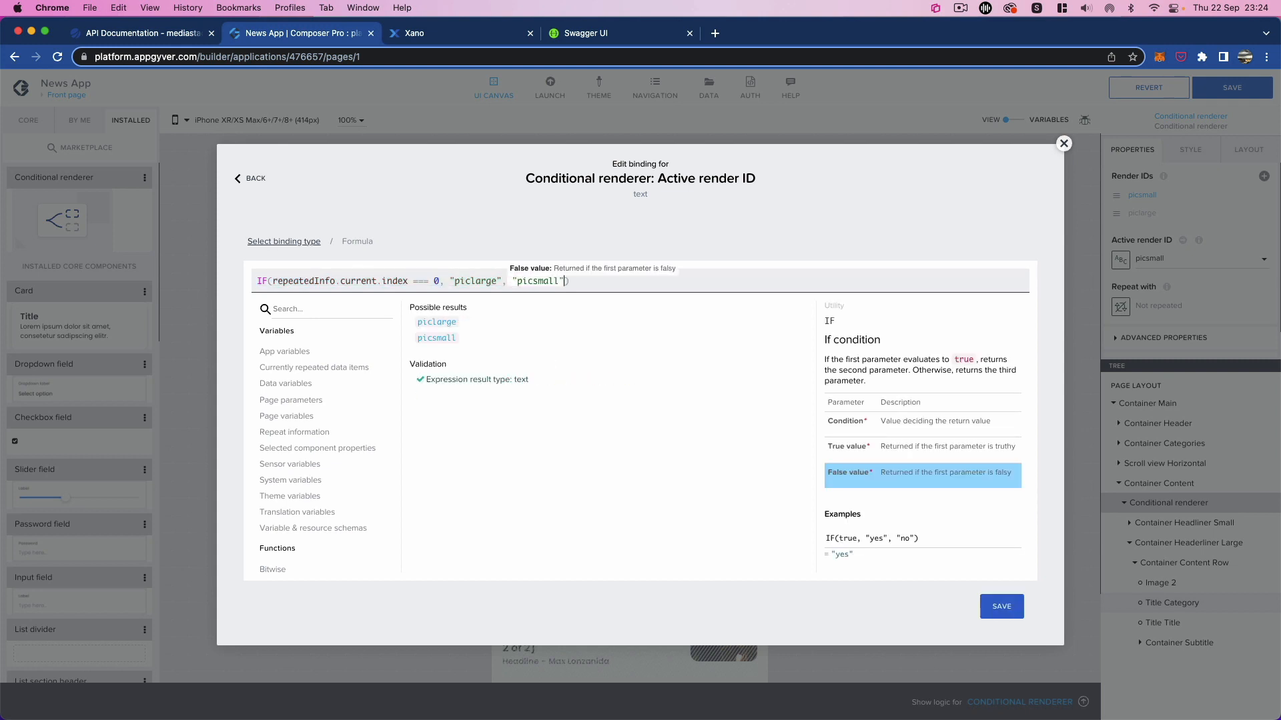
click(575, 284)
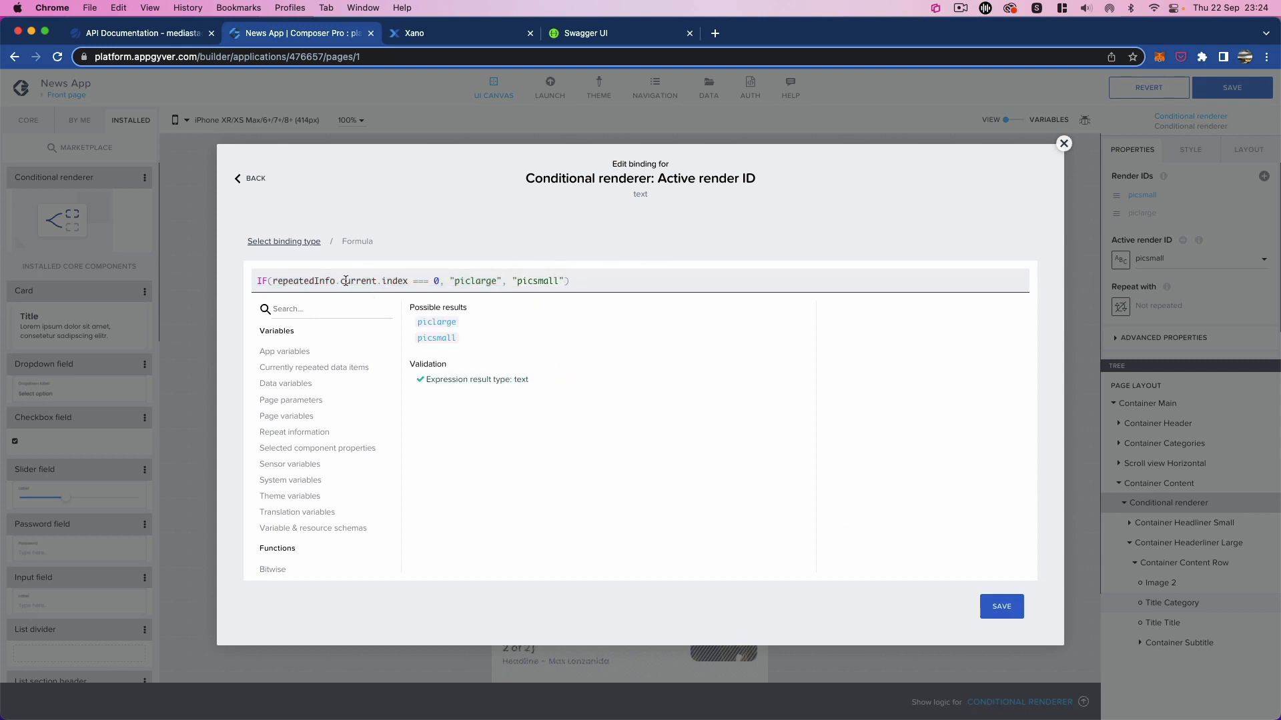
Step: Check the formula's arguments, save the Active render ID binding, and save the app
click(346, 281)
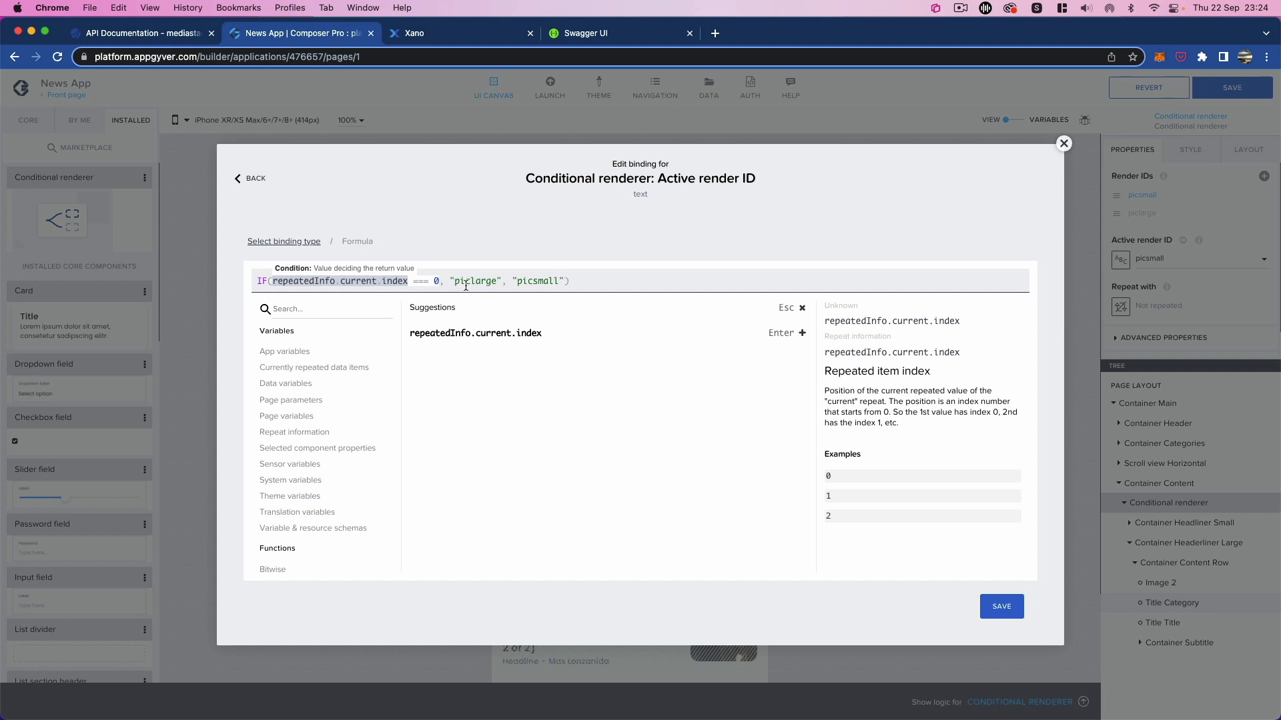
click(524, 283)
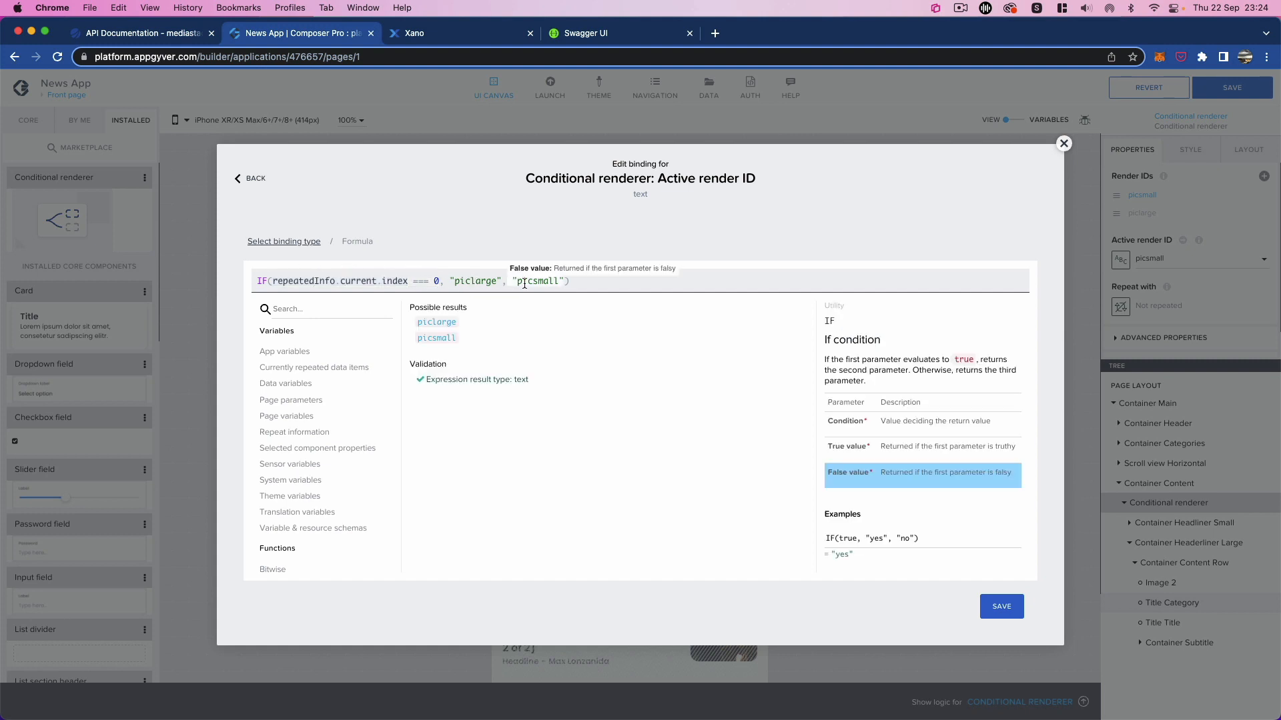
click(472, 283)
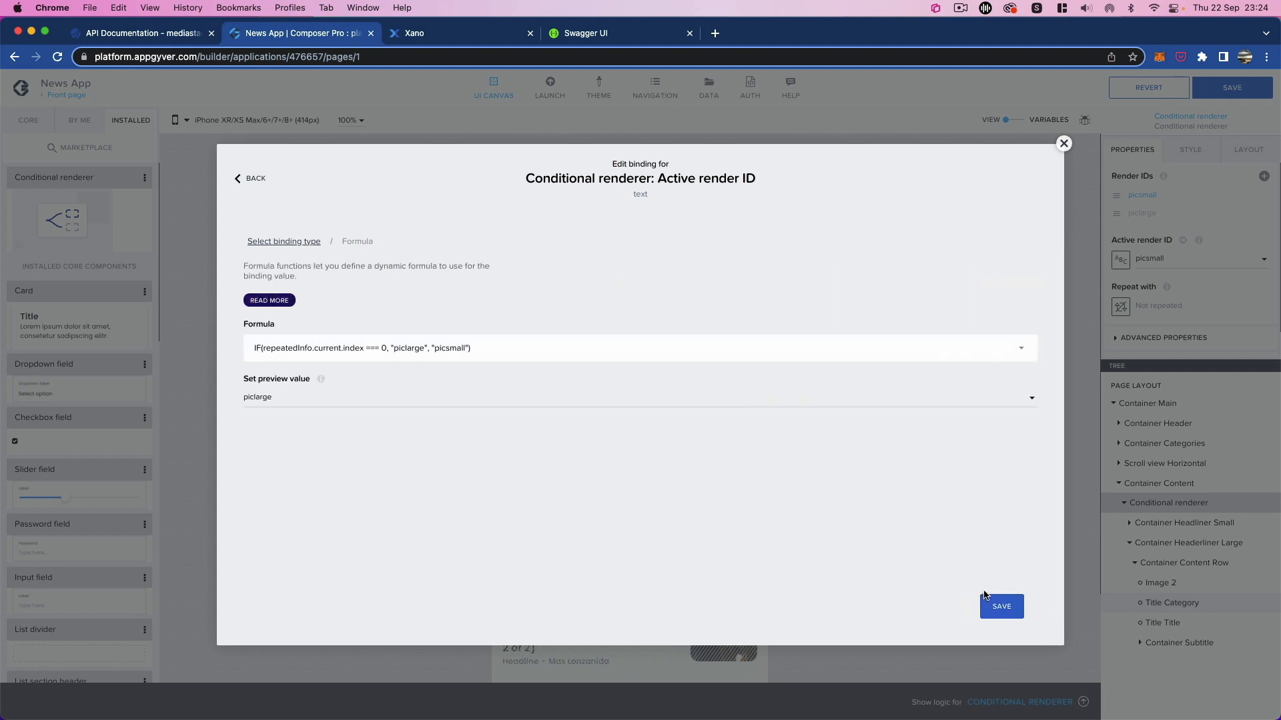
click(1001, 607)
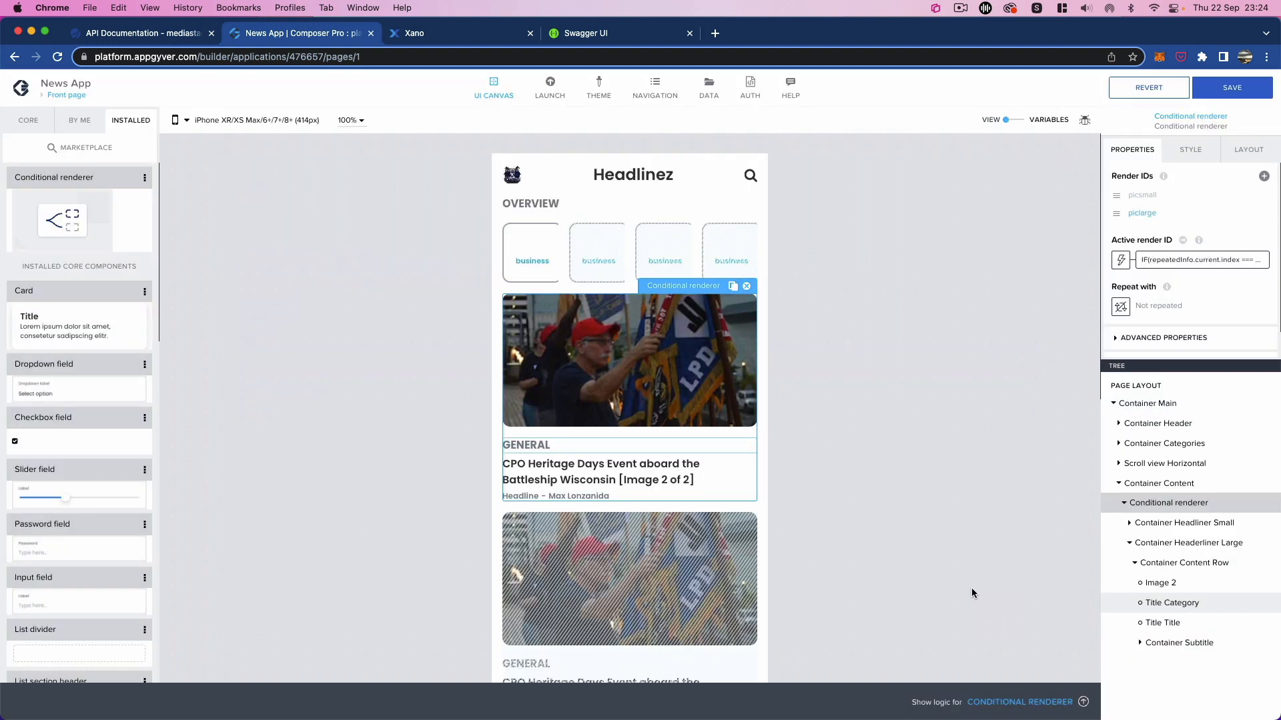
click(1226, 99)
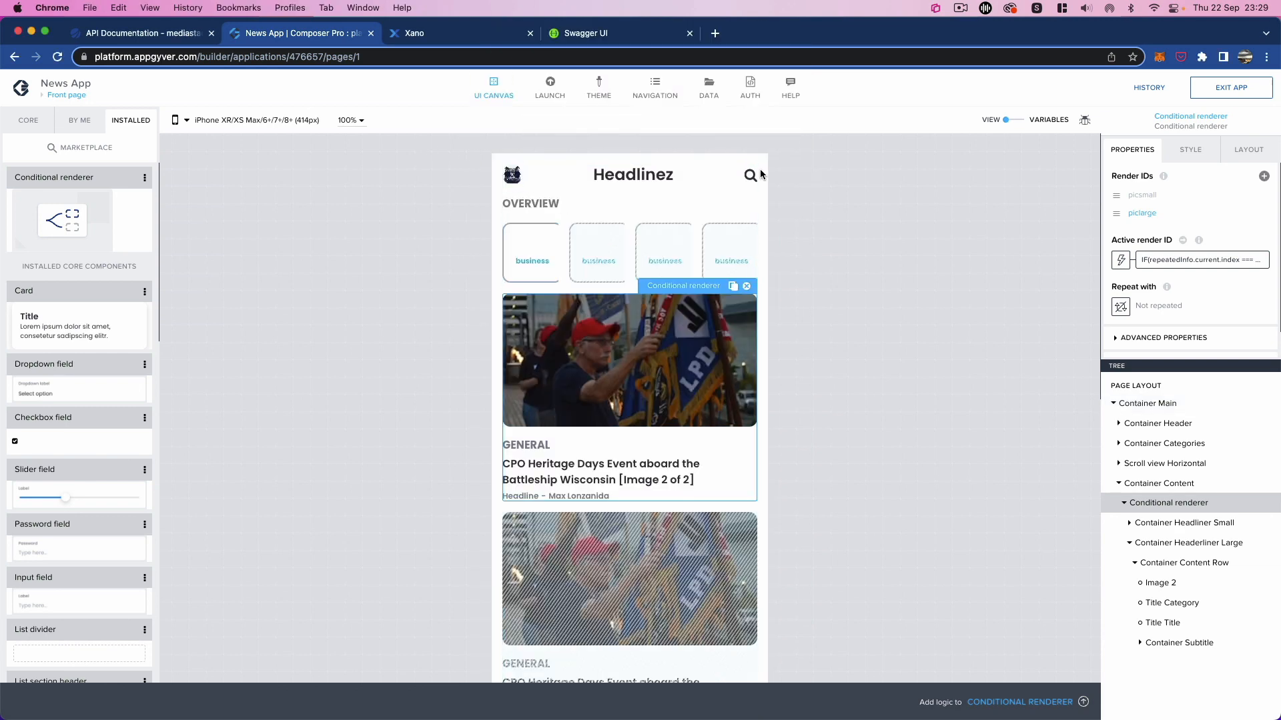
Step: Set the limit query parameter of newsapi_org's Get collection request to 8, save the app and return to the page canvas
click(709, 88)
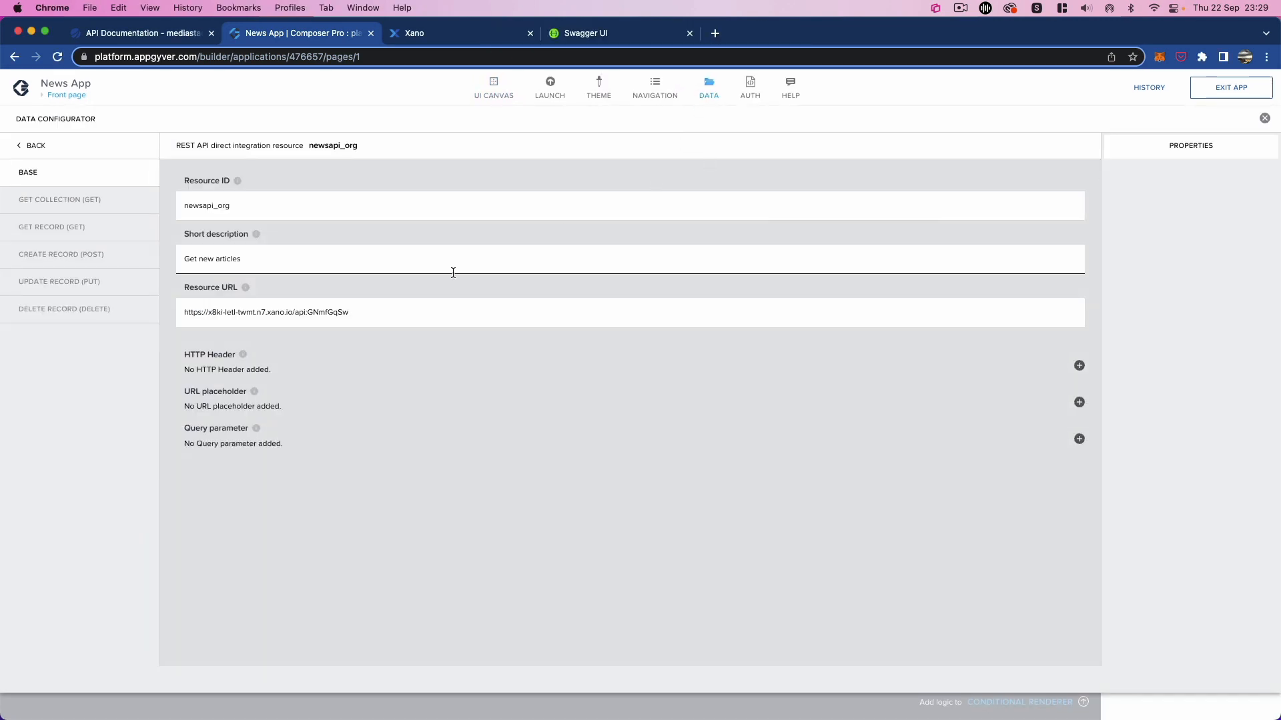
click(113, 203)
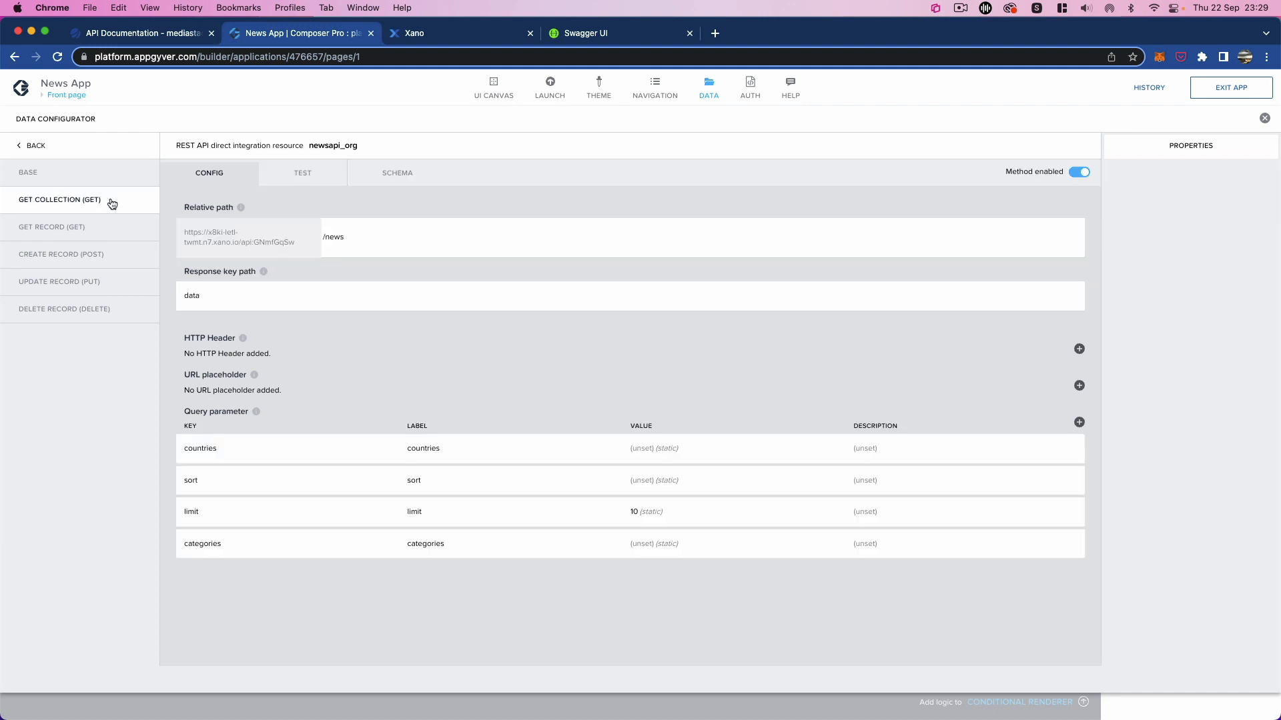
click(647, 514)
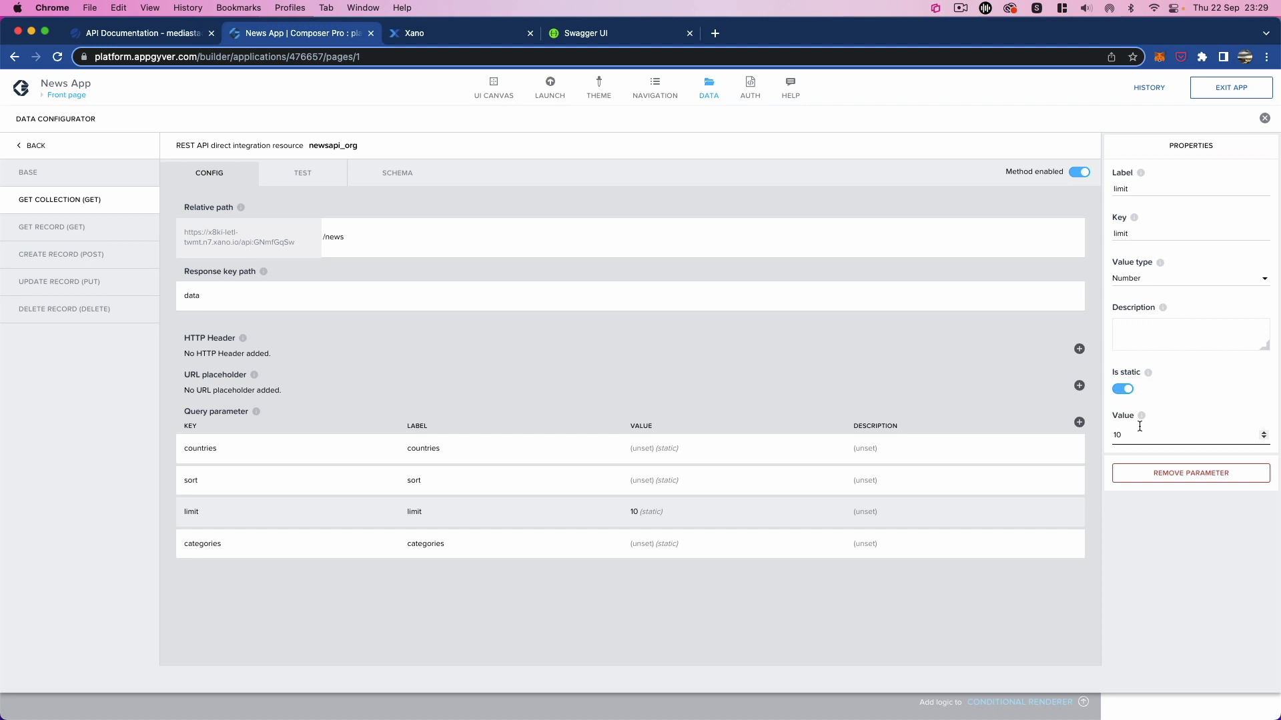
text(8)
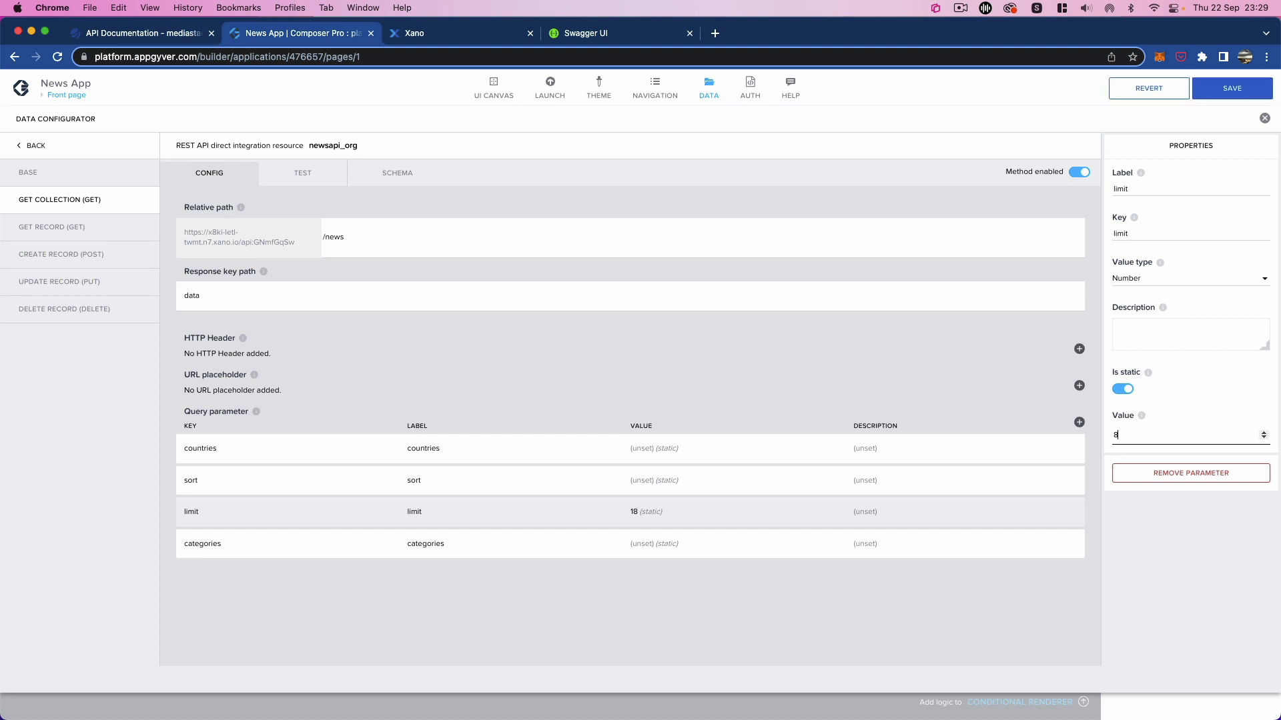
click(1220, 96)
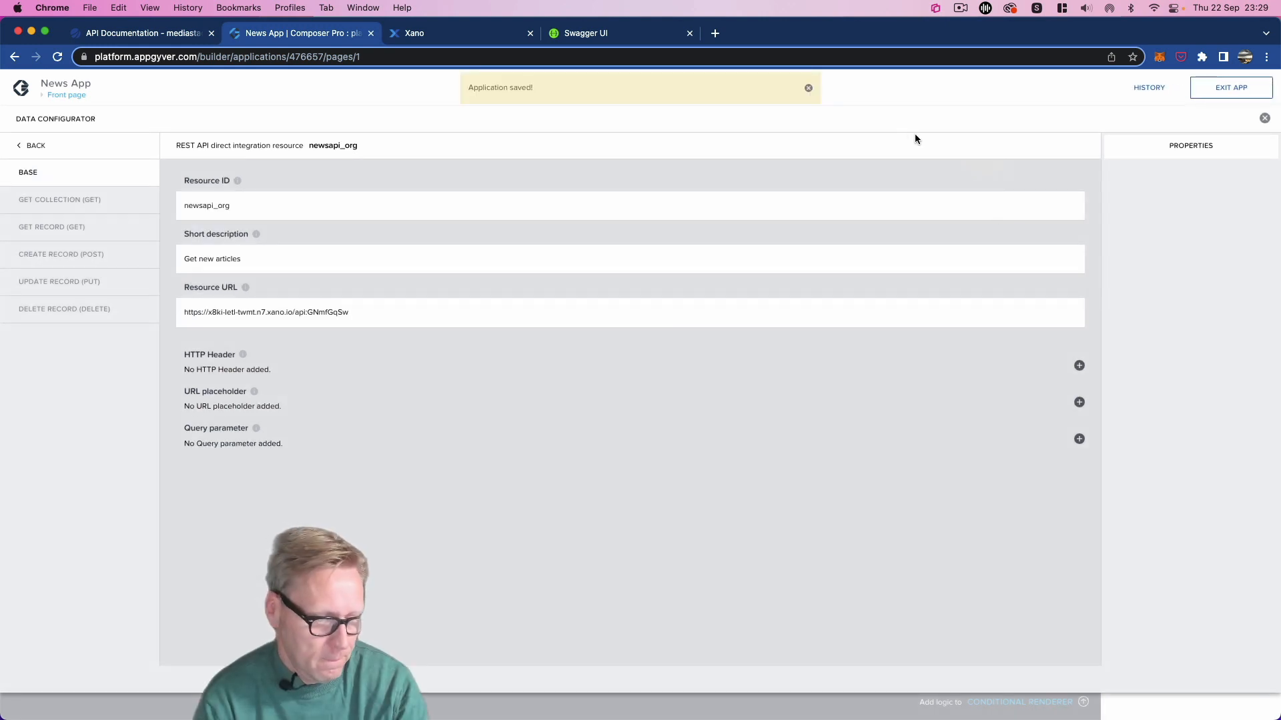
click(809, 89)
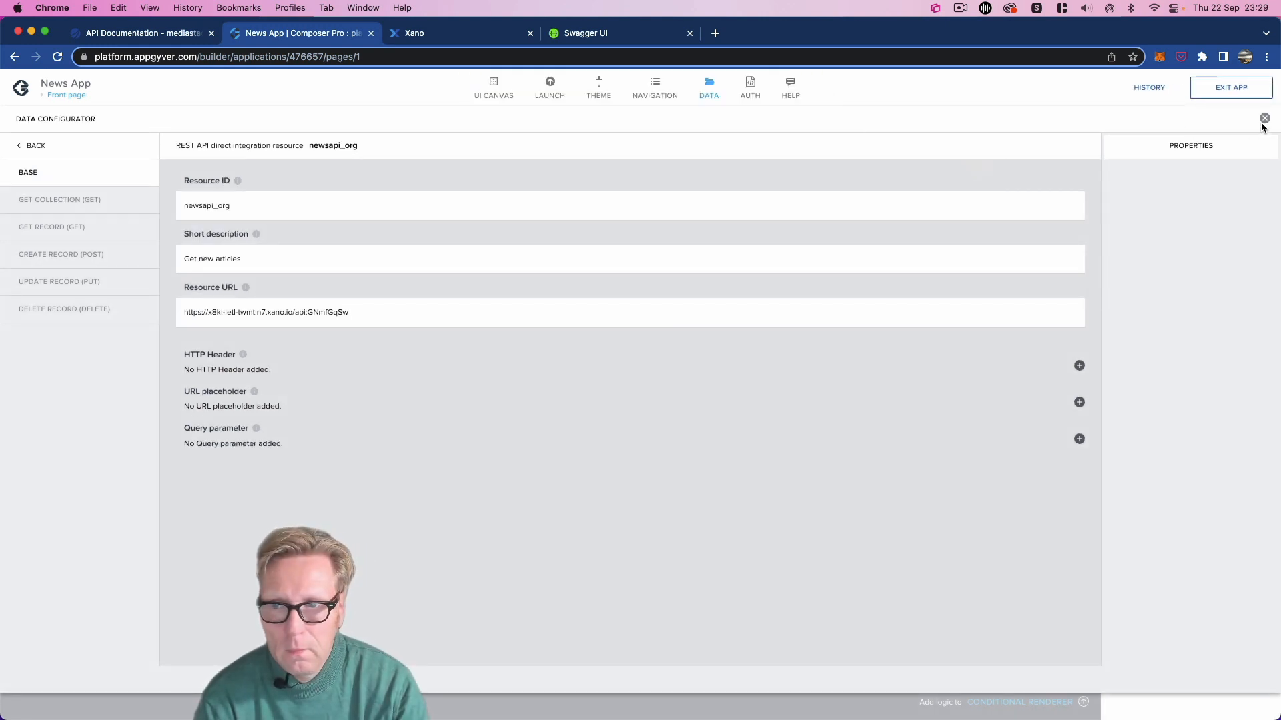
click(1265, 119)
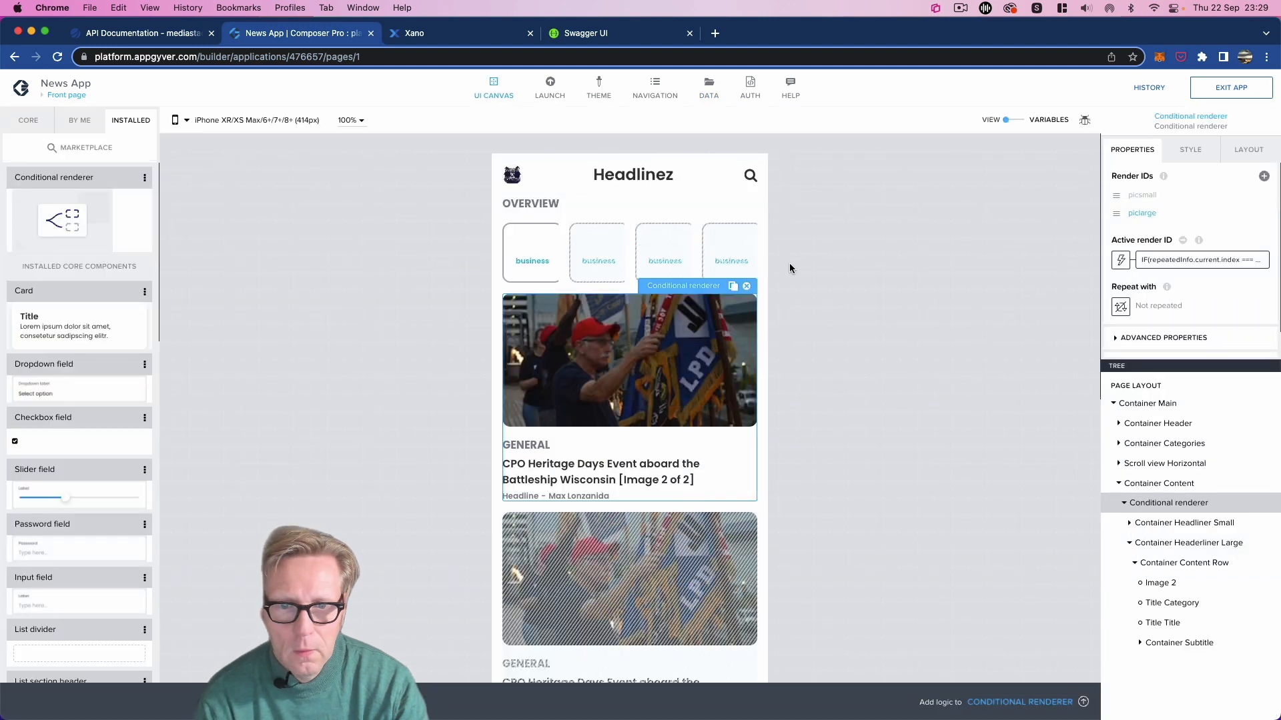
scroll(716, 340, down, 1)
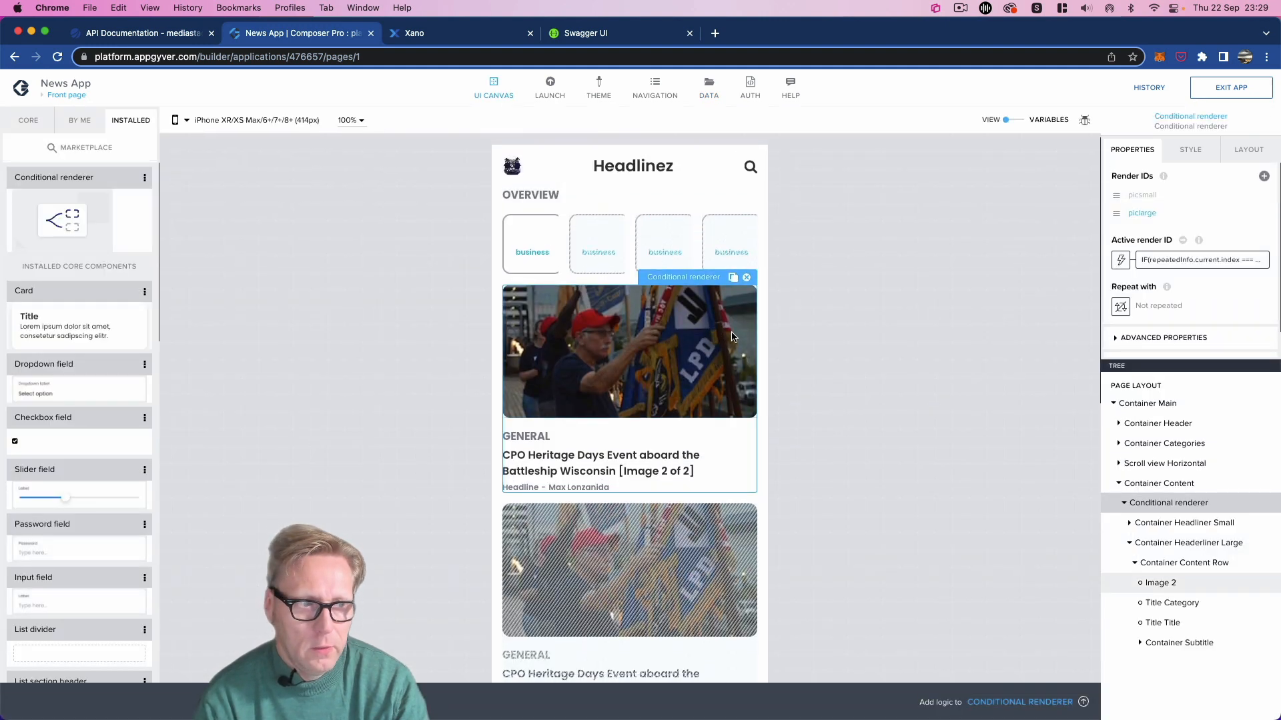
scroll(843, 263, up, 1)
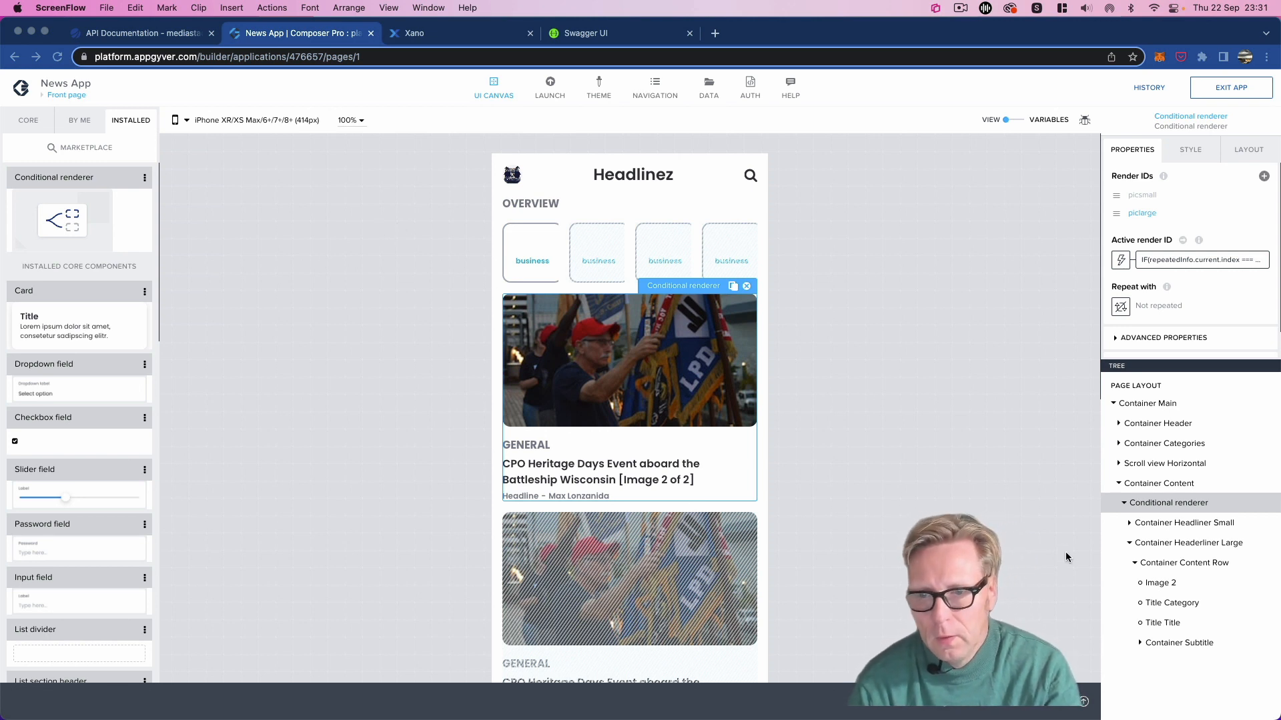
Step: Open the Front page logic, line up the Show spinner node with Get record collection, and save the app
click(1139, 388)
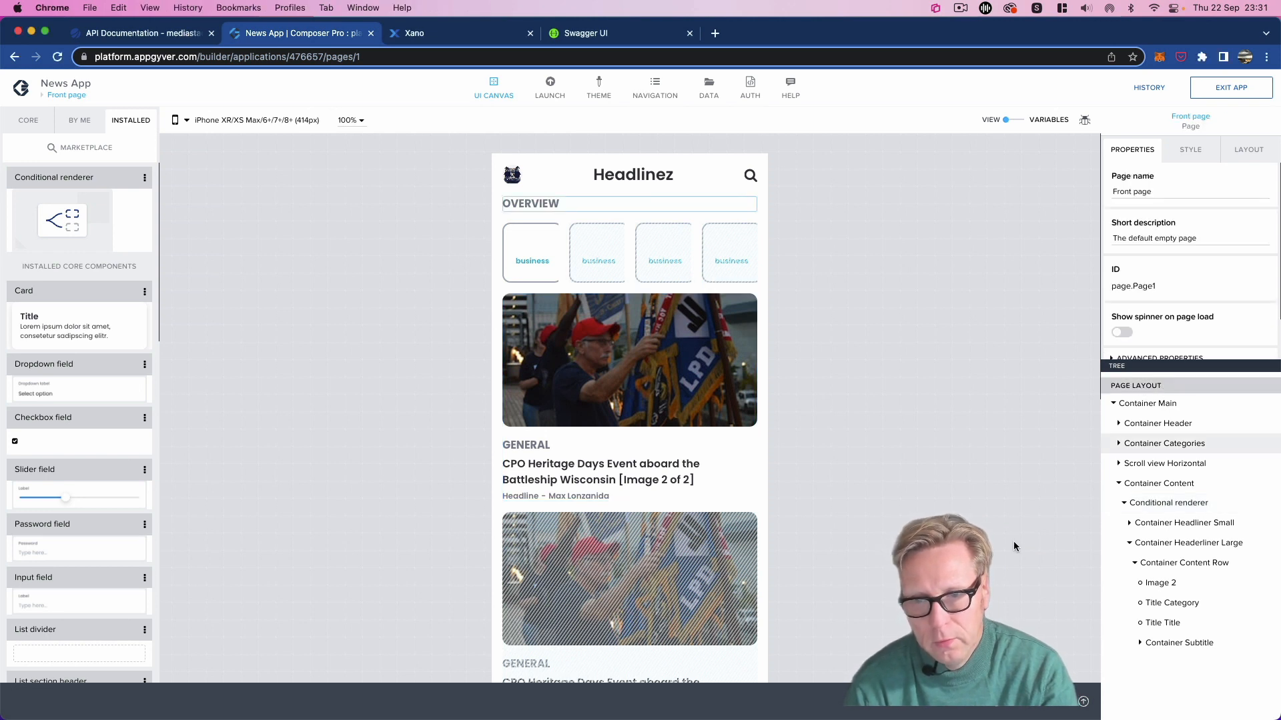
click(1054, 702)
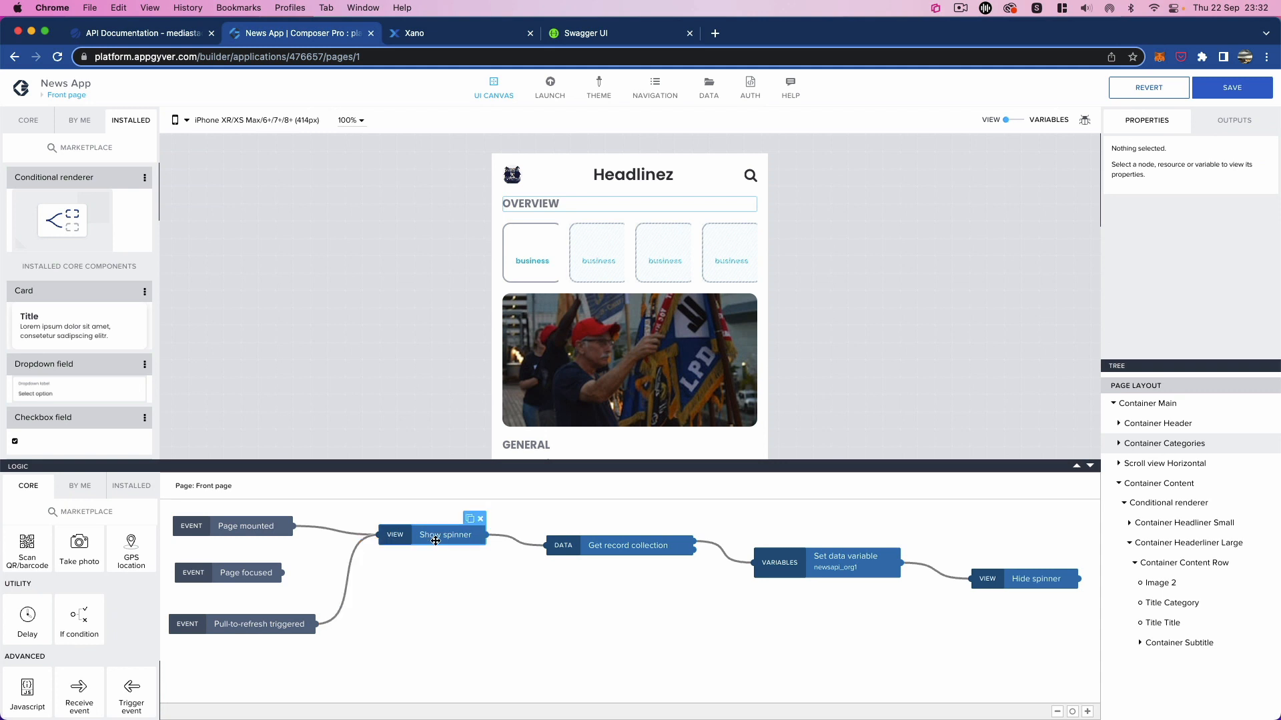
drag(436, 540, 435, 547)
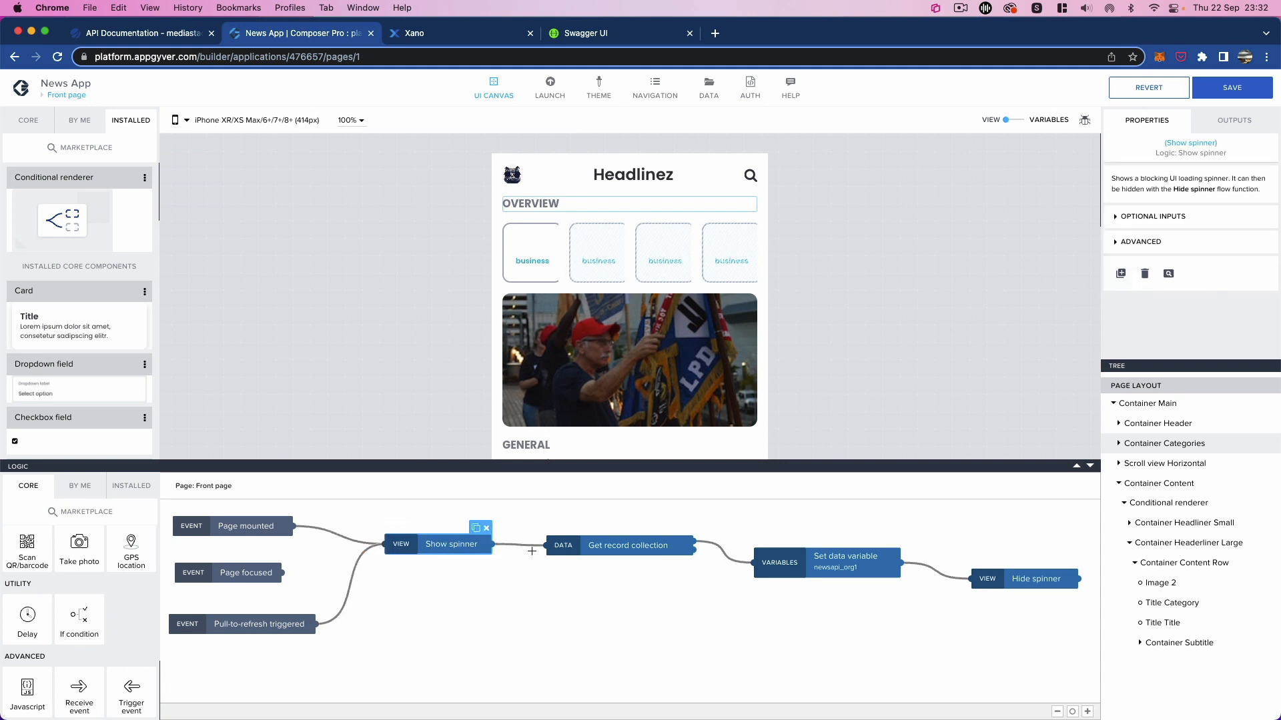
click(1227, 90)
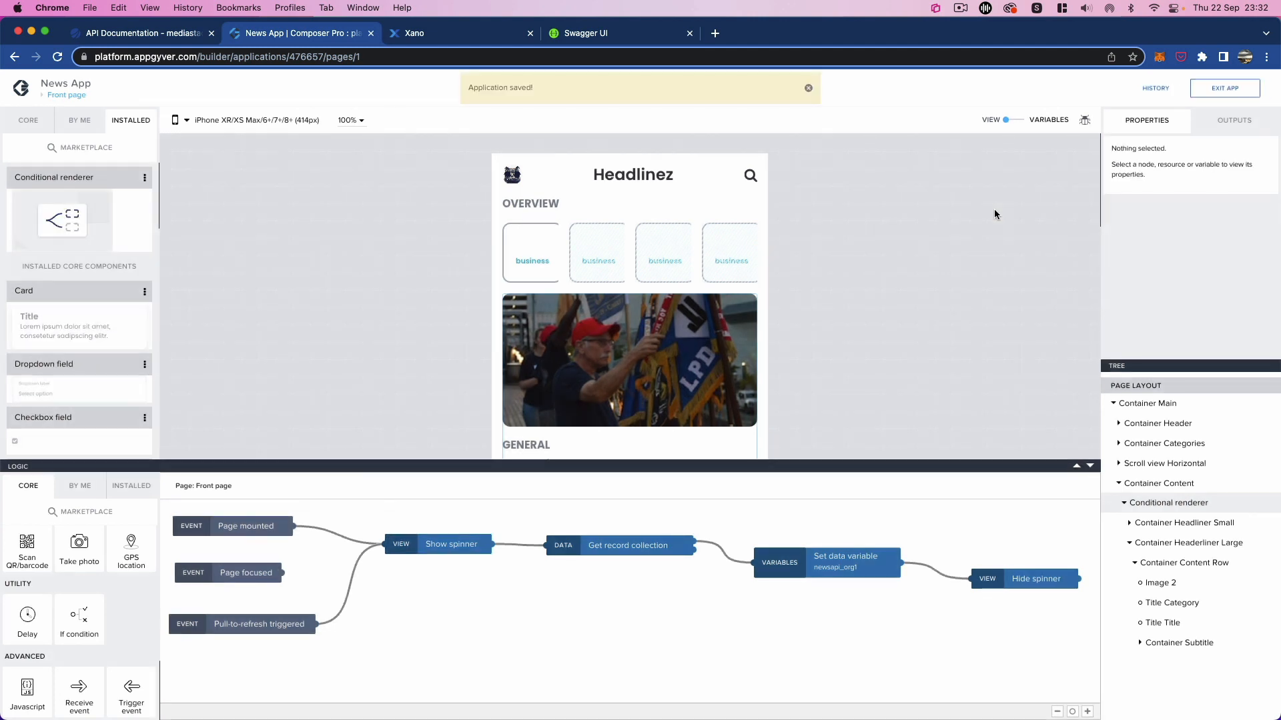